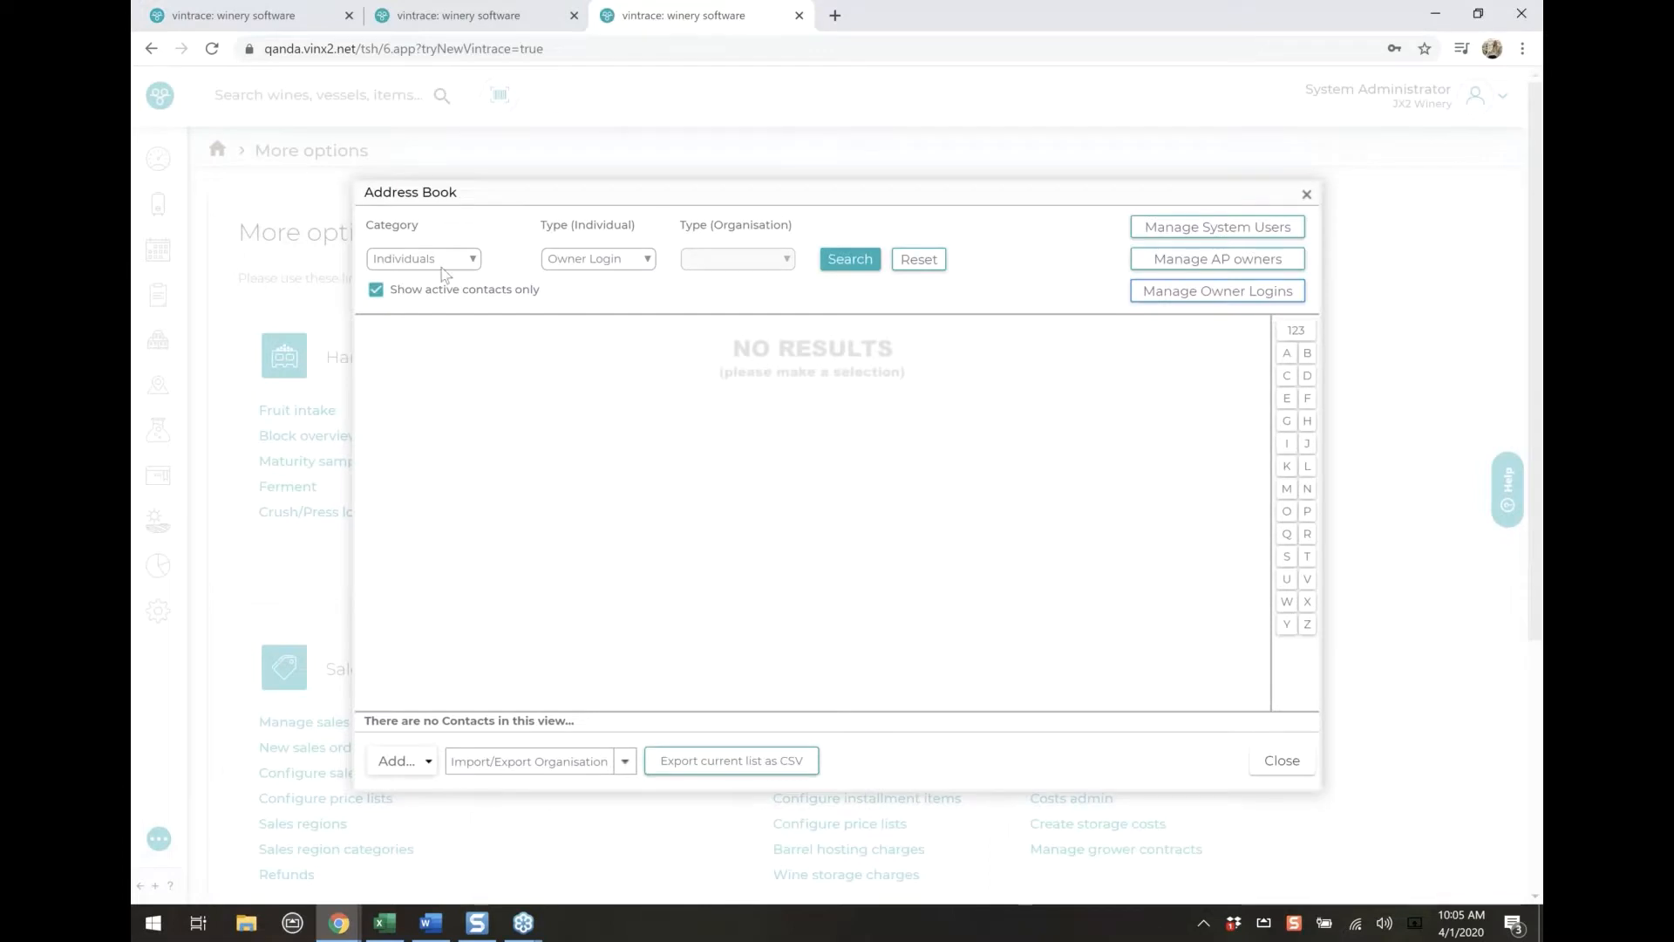
List the owner login contacts in the address book
click(436, 261)
click(397, 295)
click(1192, 281)
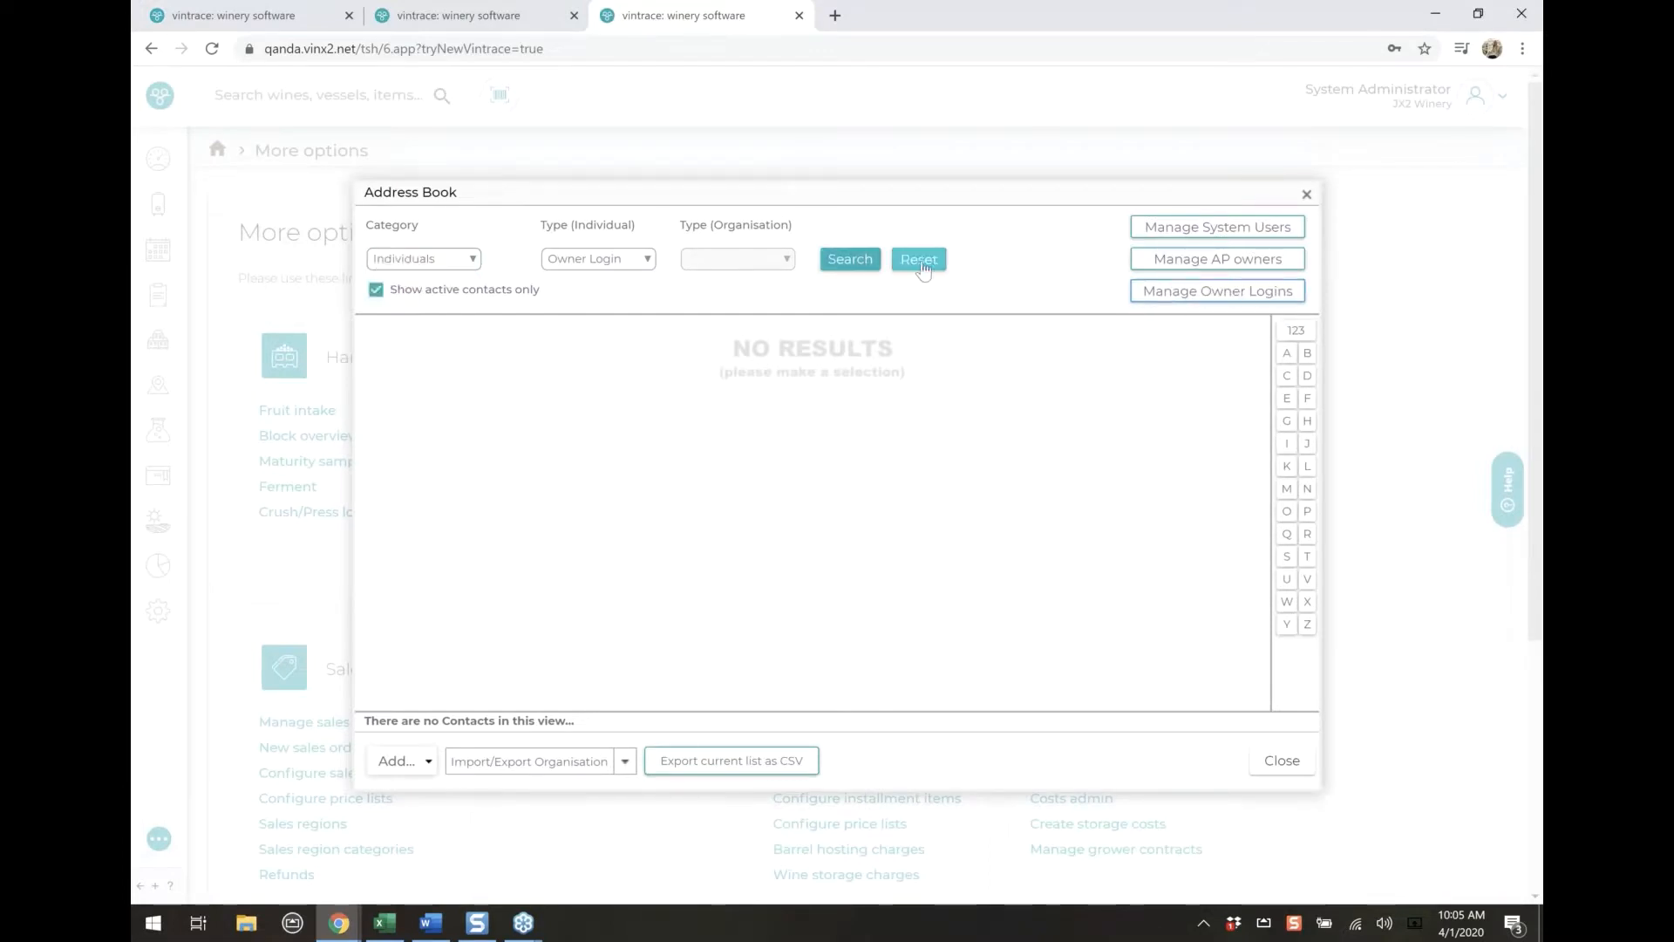
click(1168, 293)
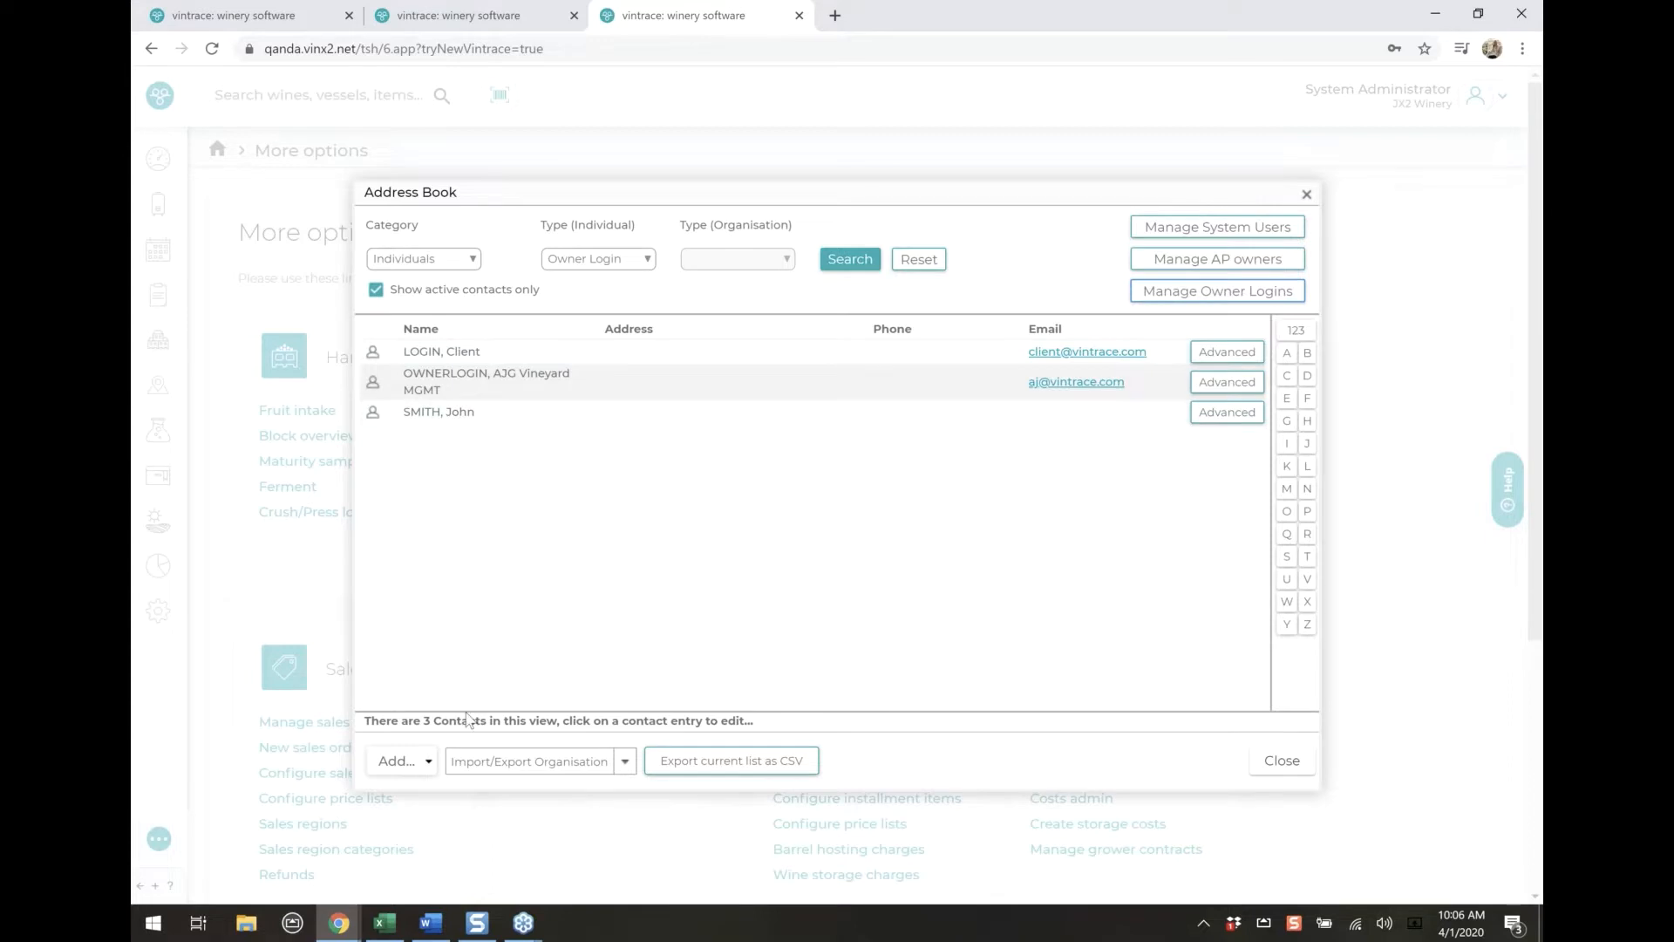
Check the contact types available for adding, and review the third owner login's details without saving
click(410, 766)
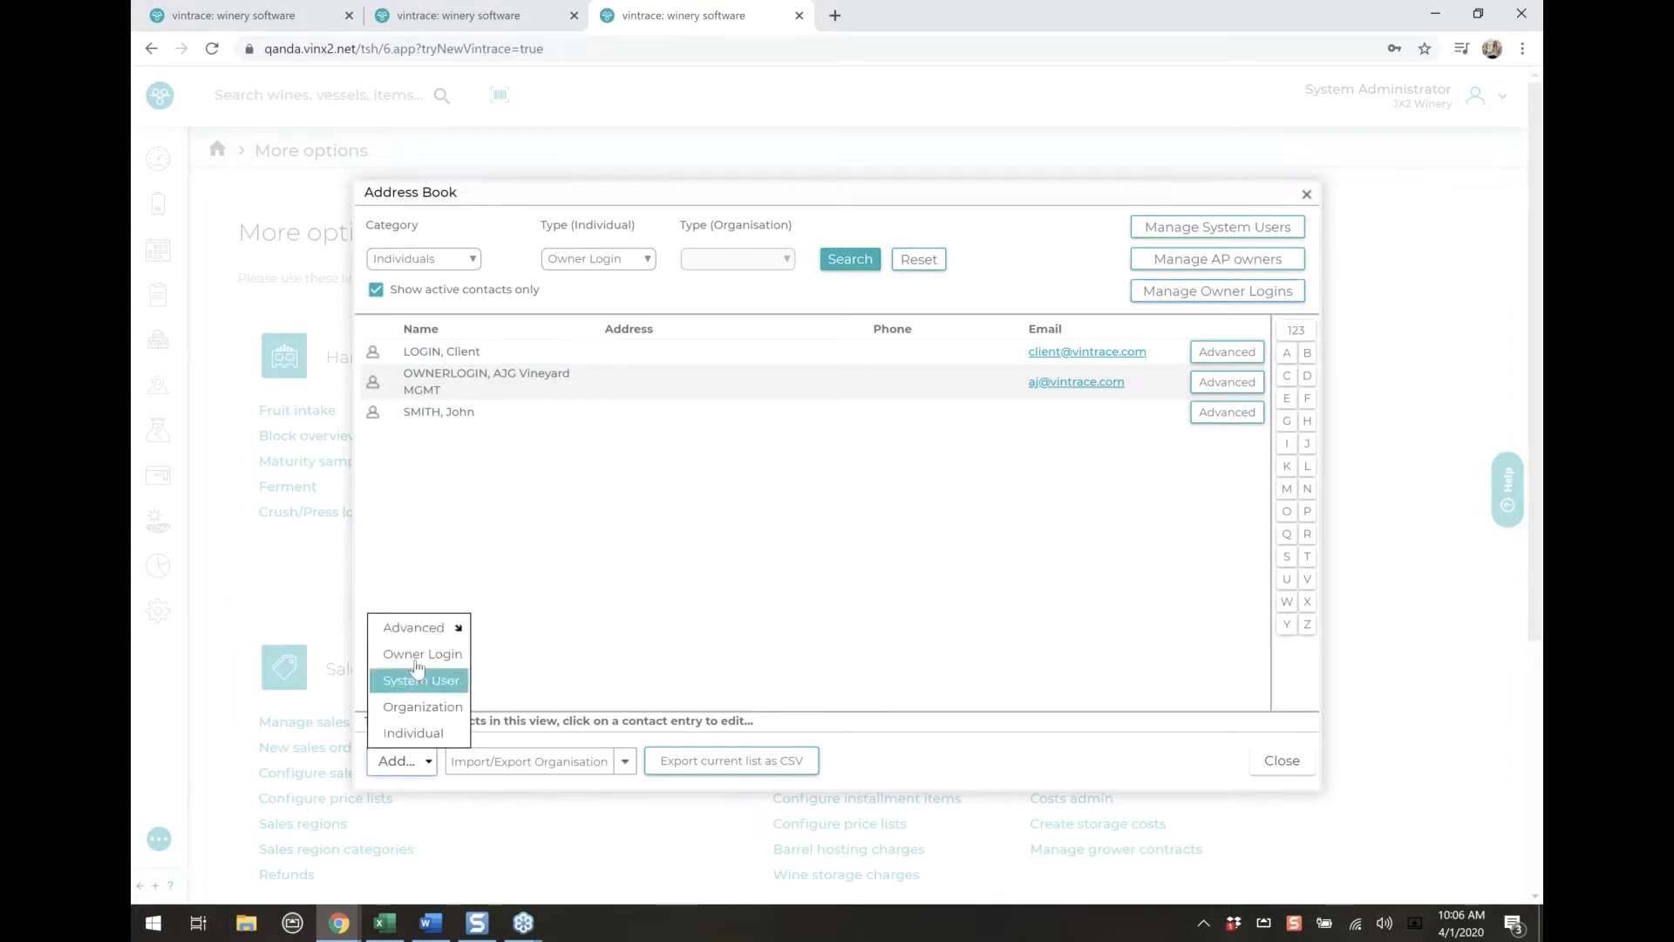
click(686, 417)
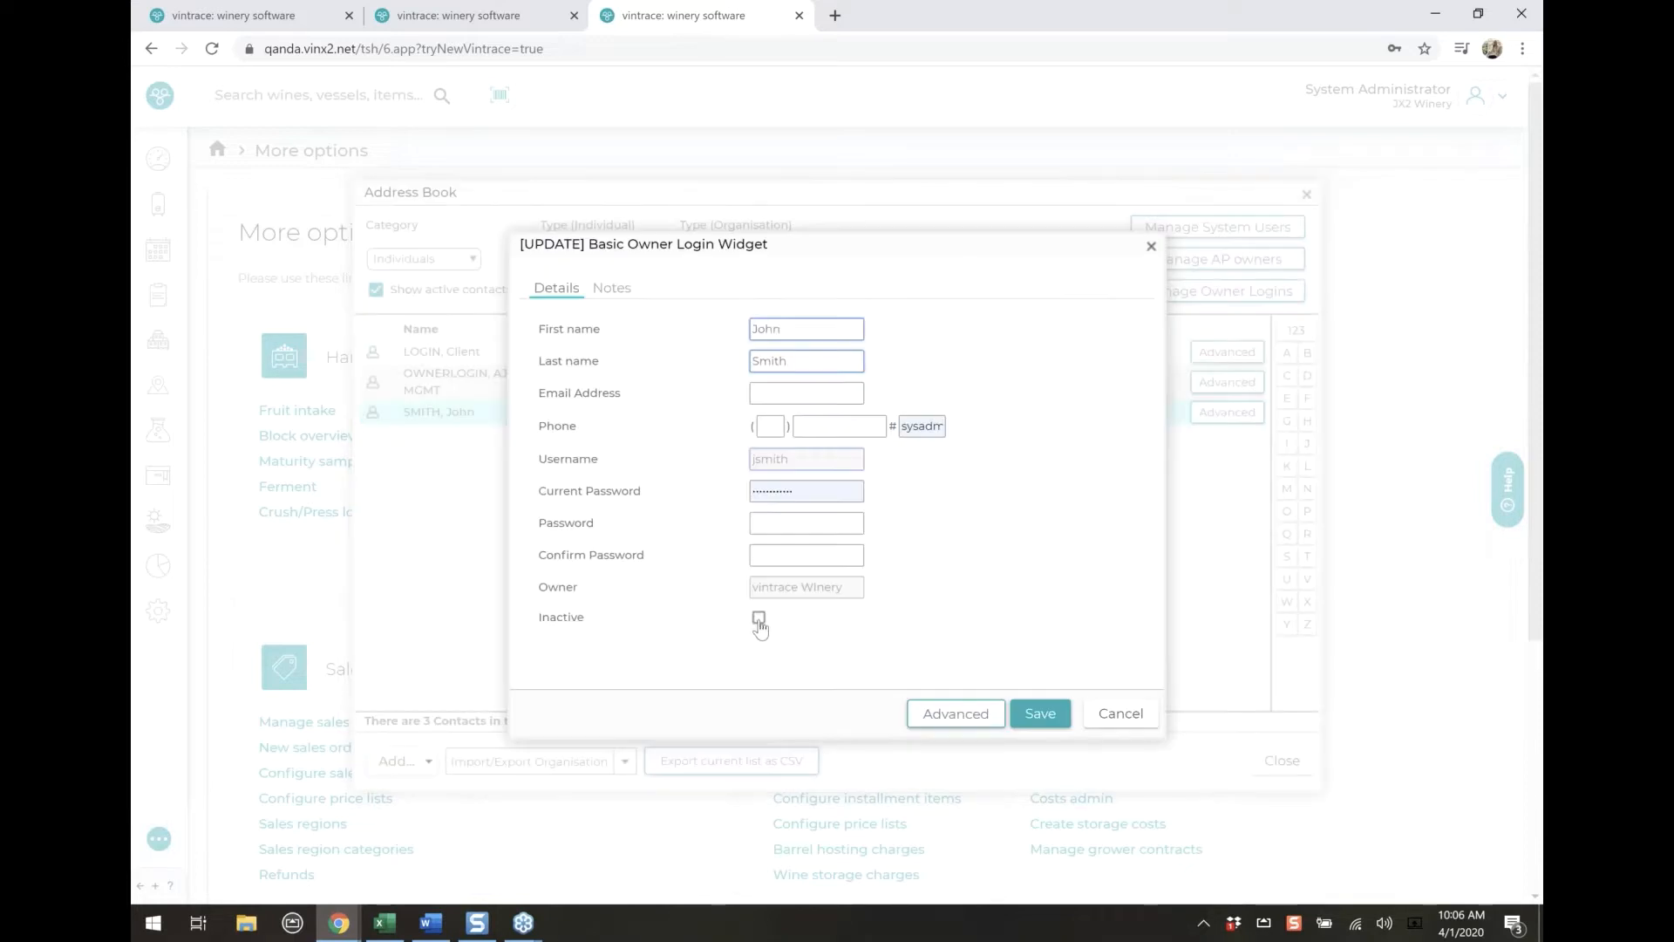
click(1120, 713)
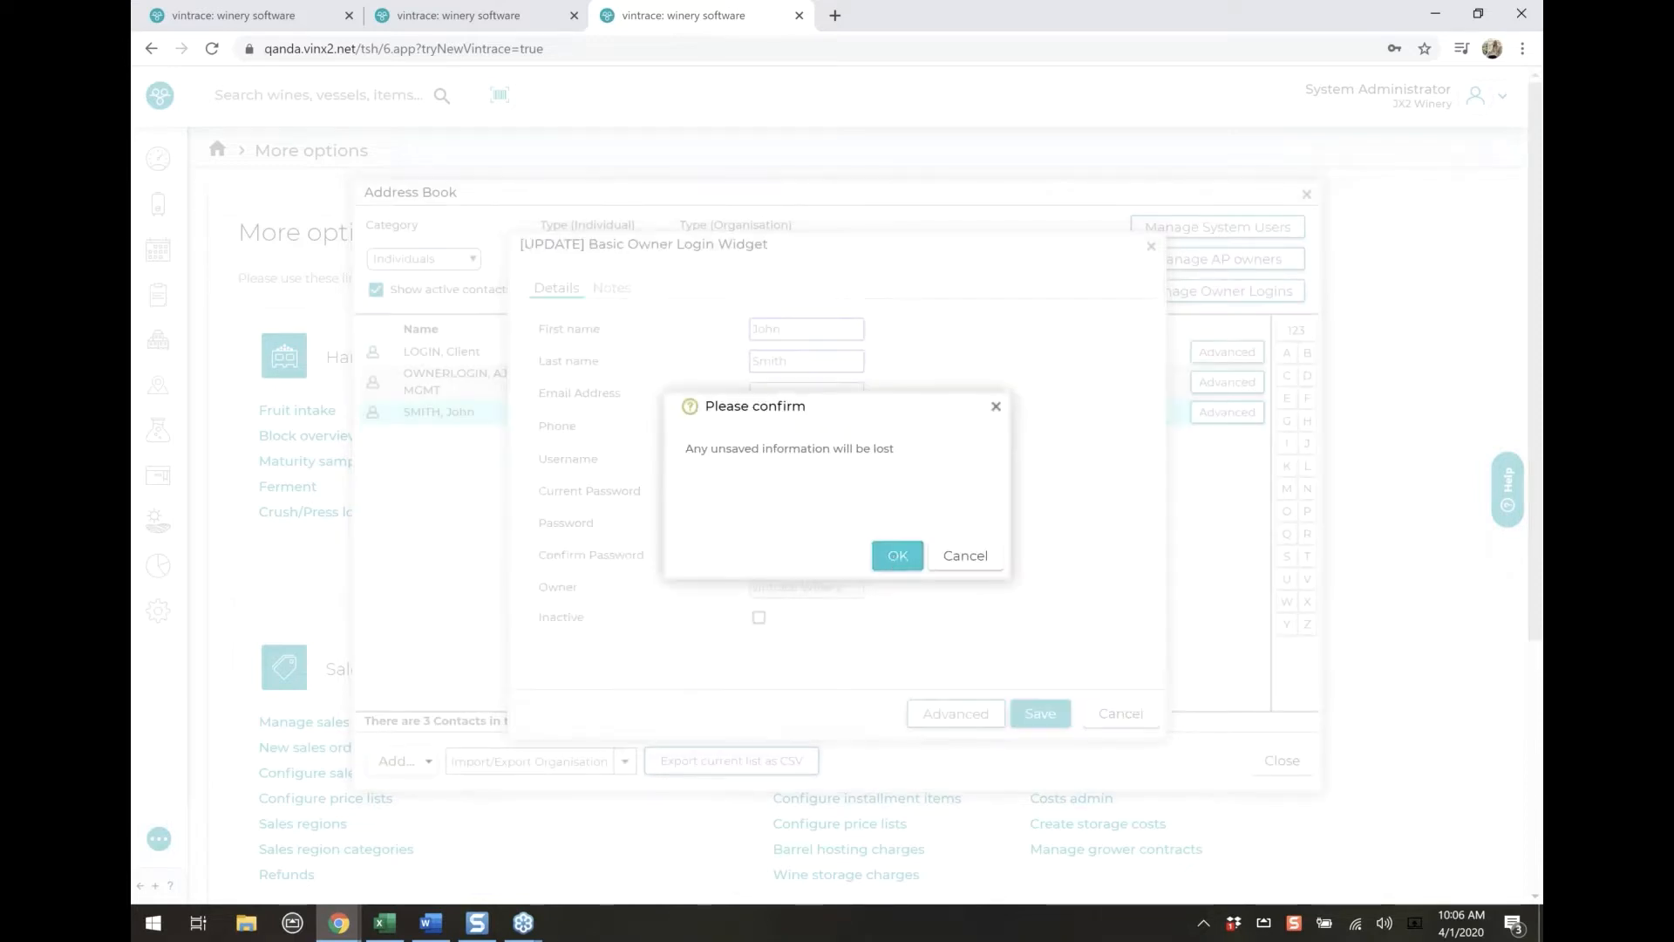
click(898, 557)
Reset the address book filters and list the contacts with the organisation type Owner
click(912, 262)
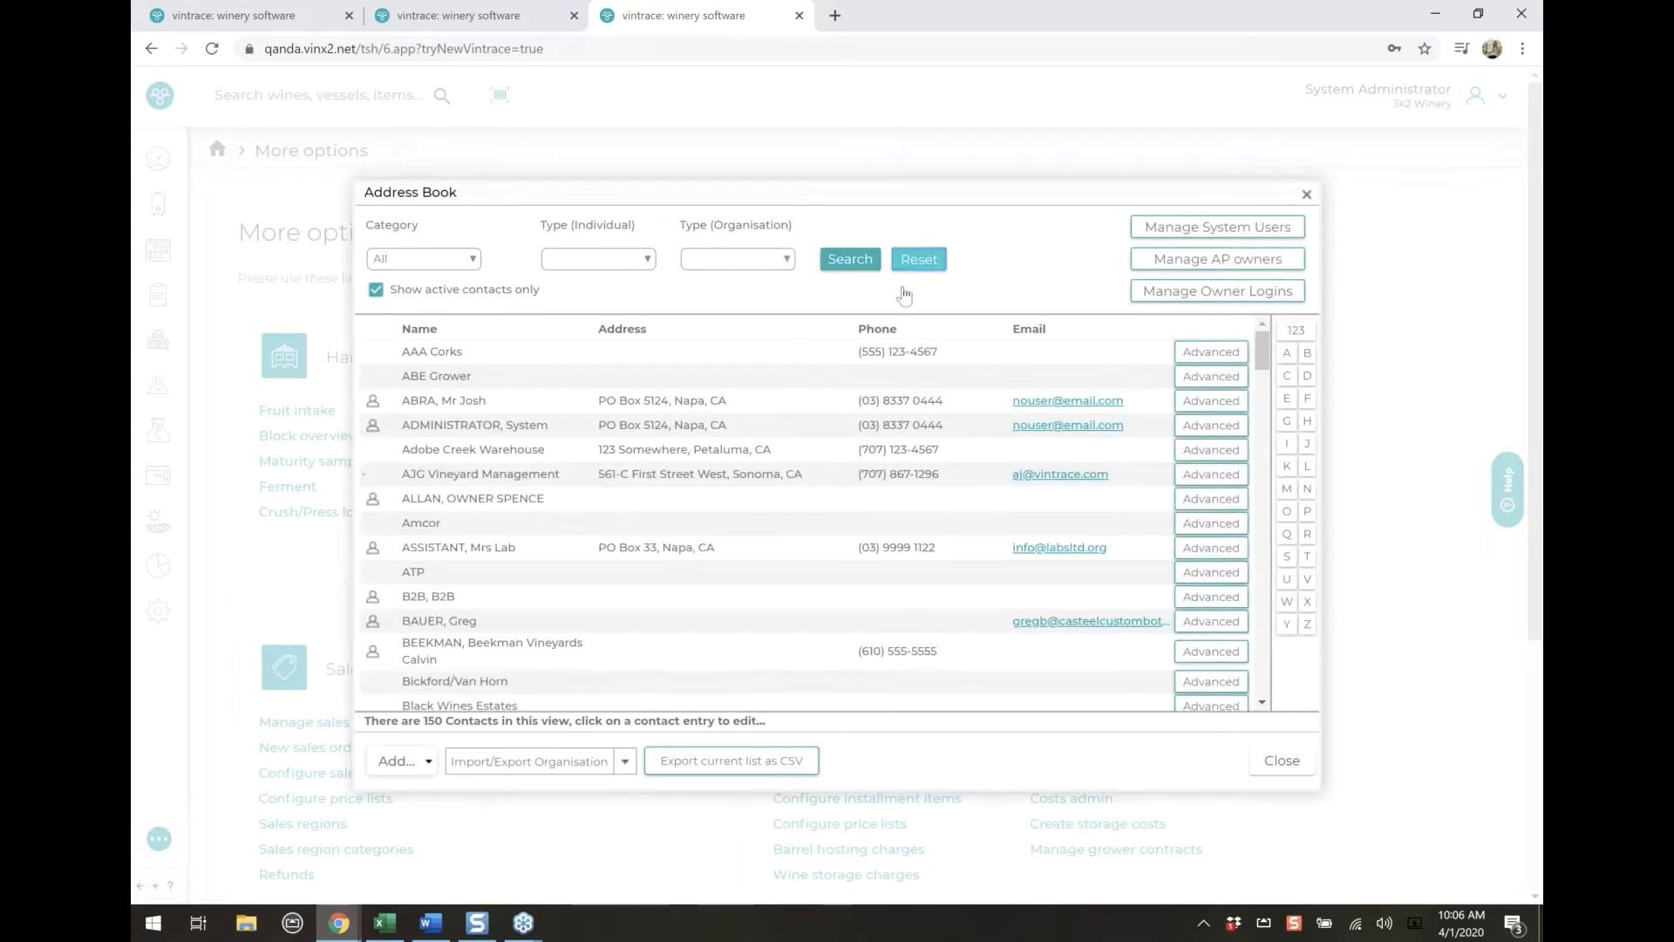
click(748, 261)
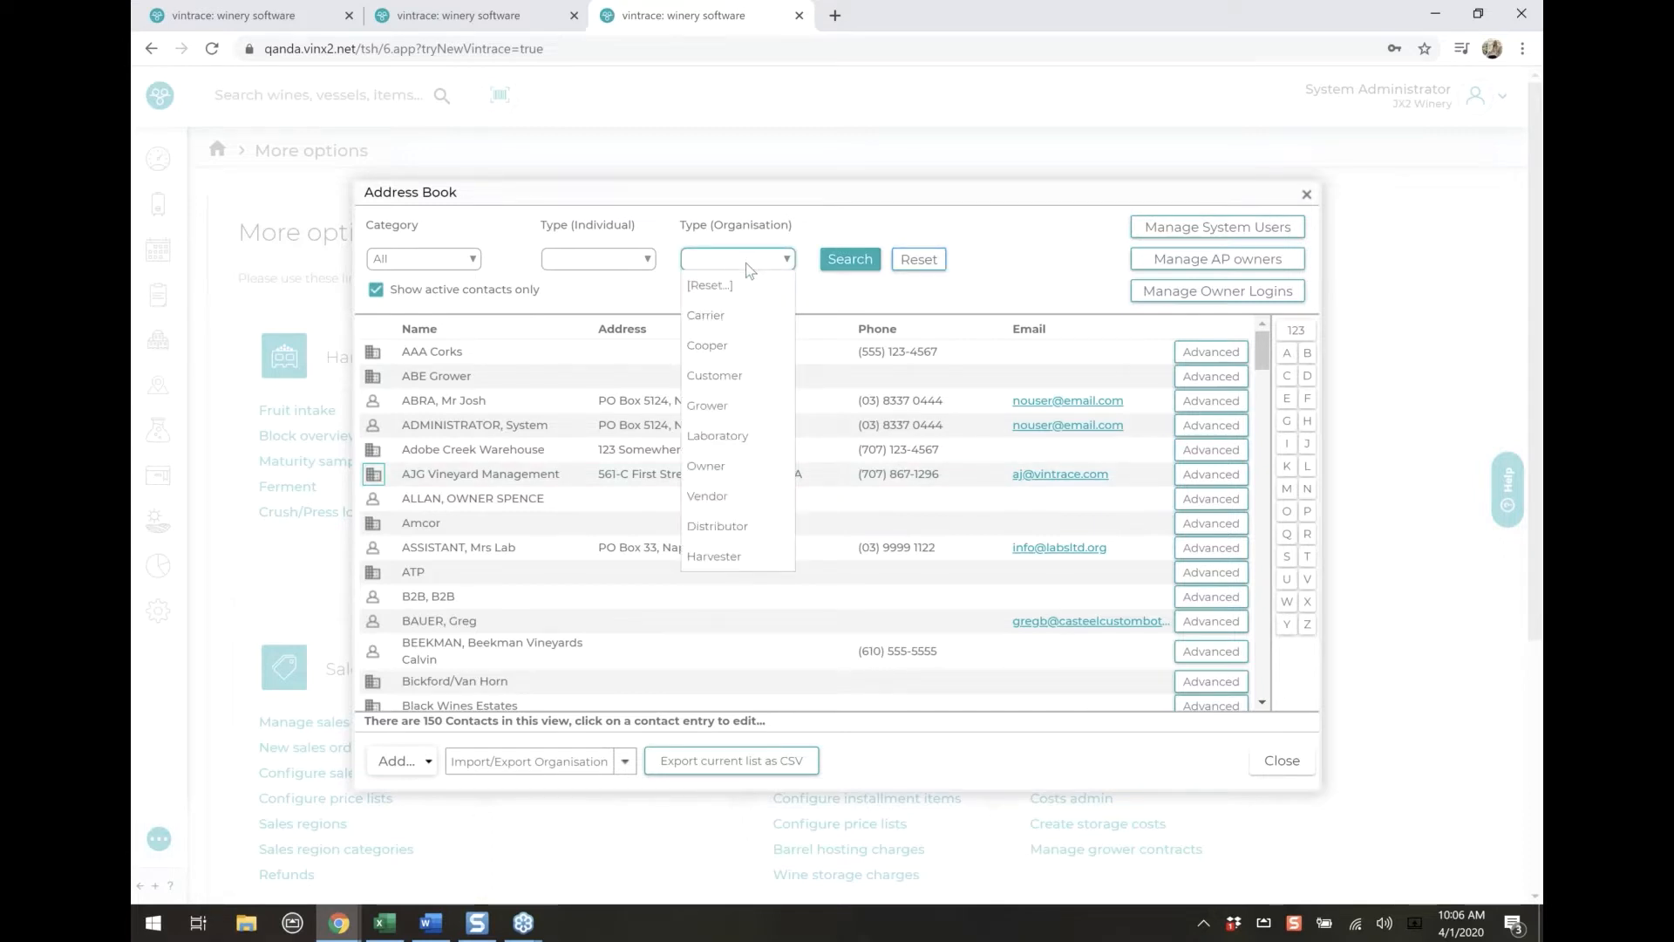
click(742, 467)
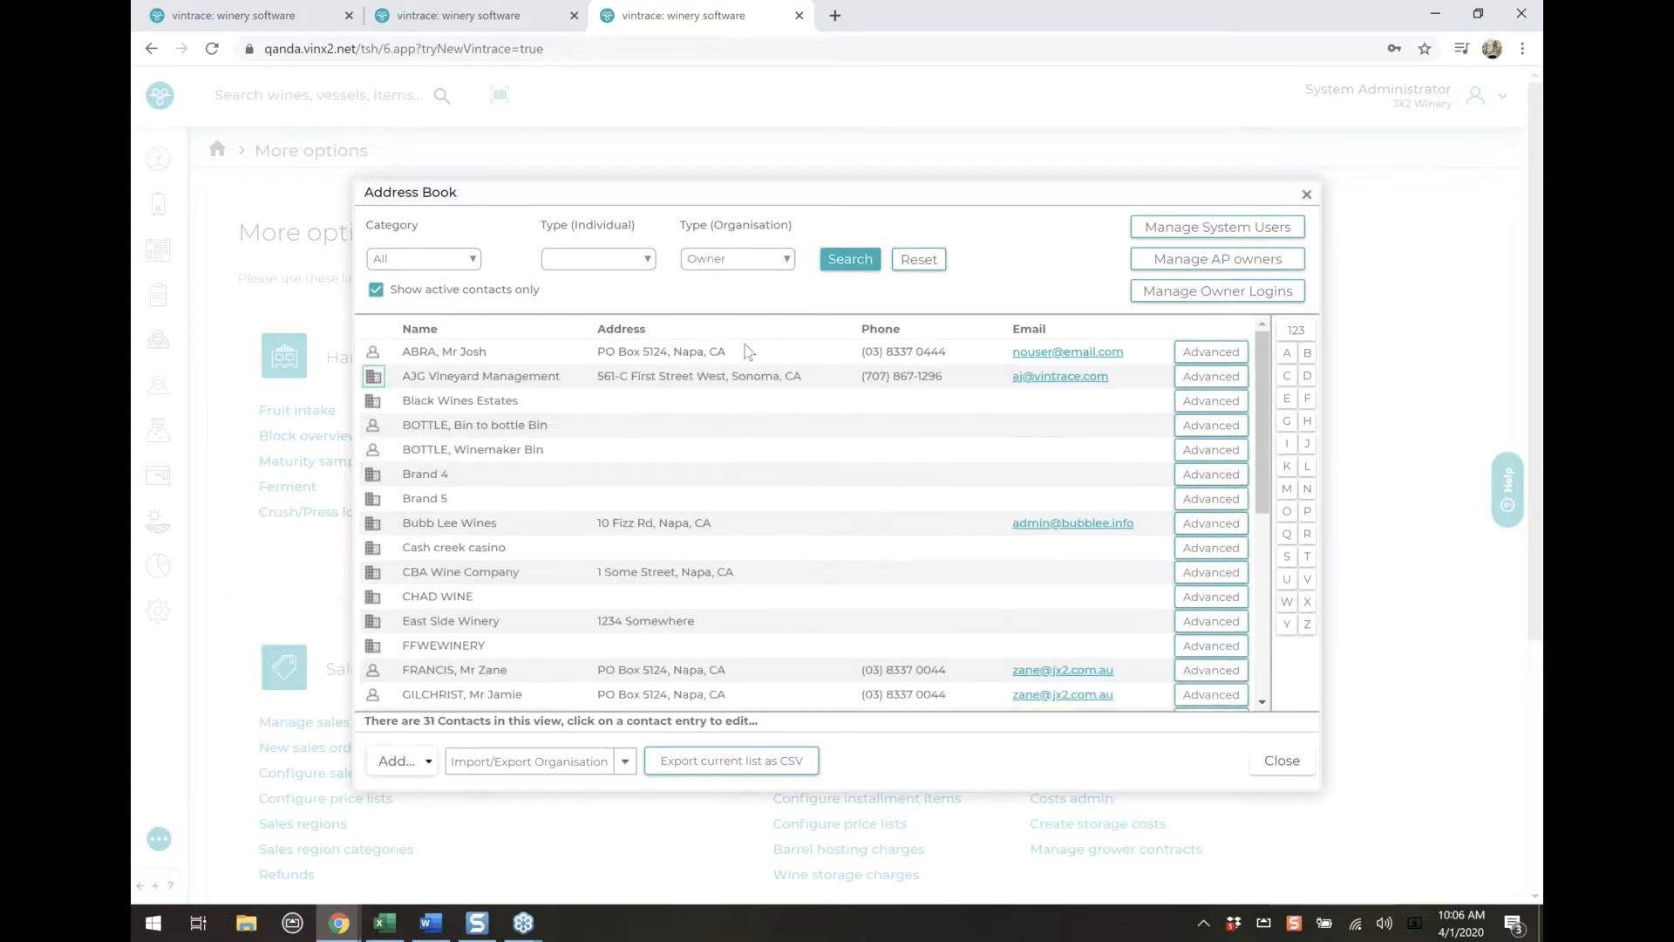
scroll(810, 521, down, 5)
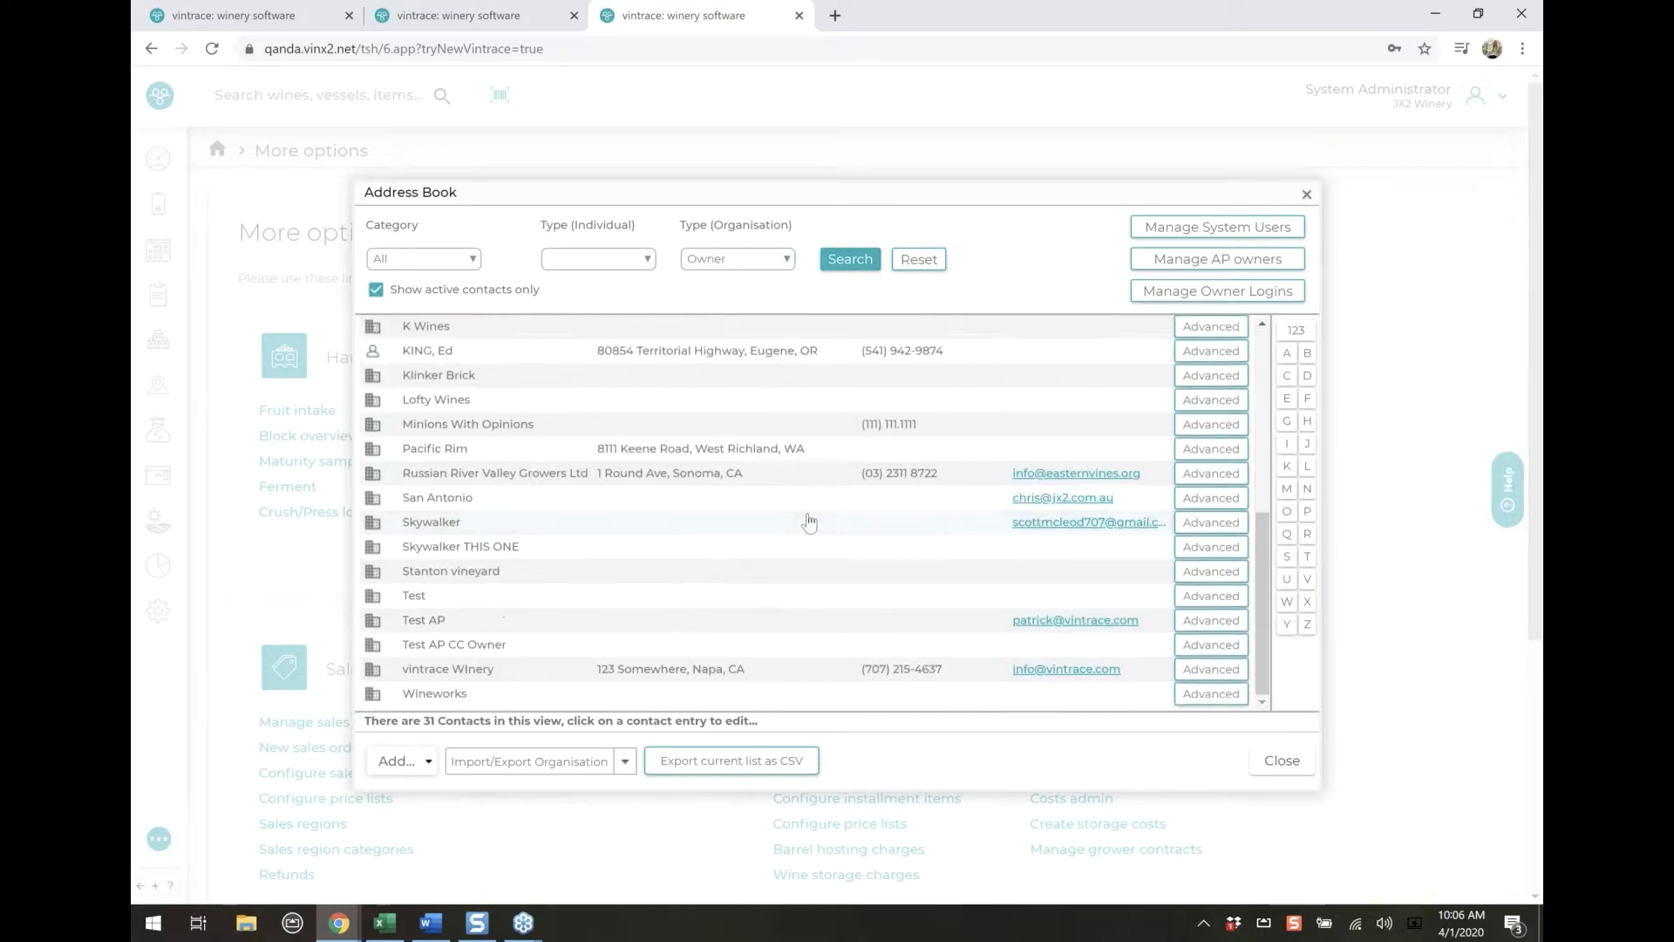
scroll(809, 521, up, 5)
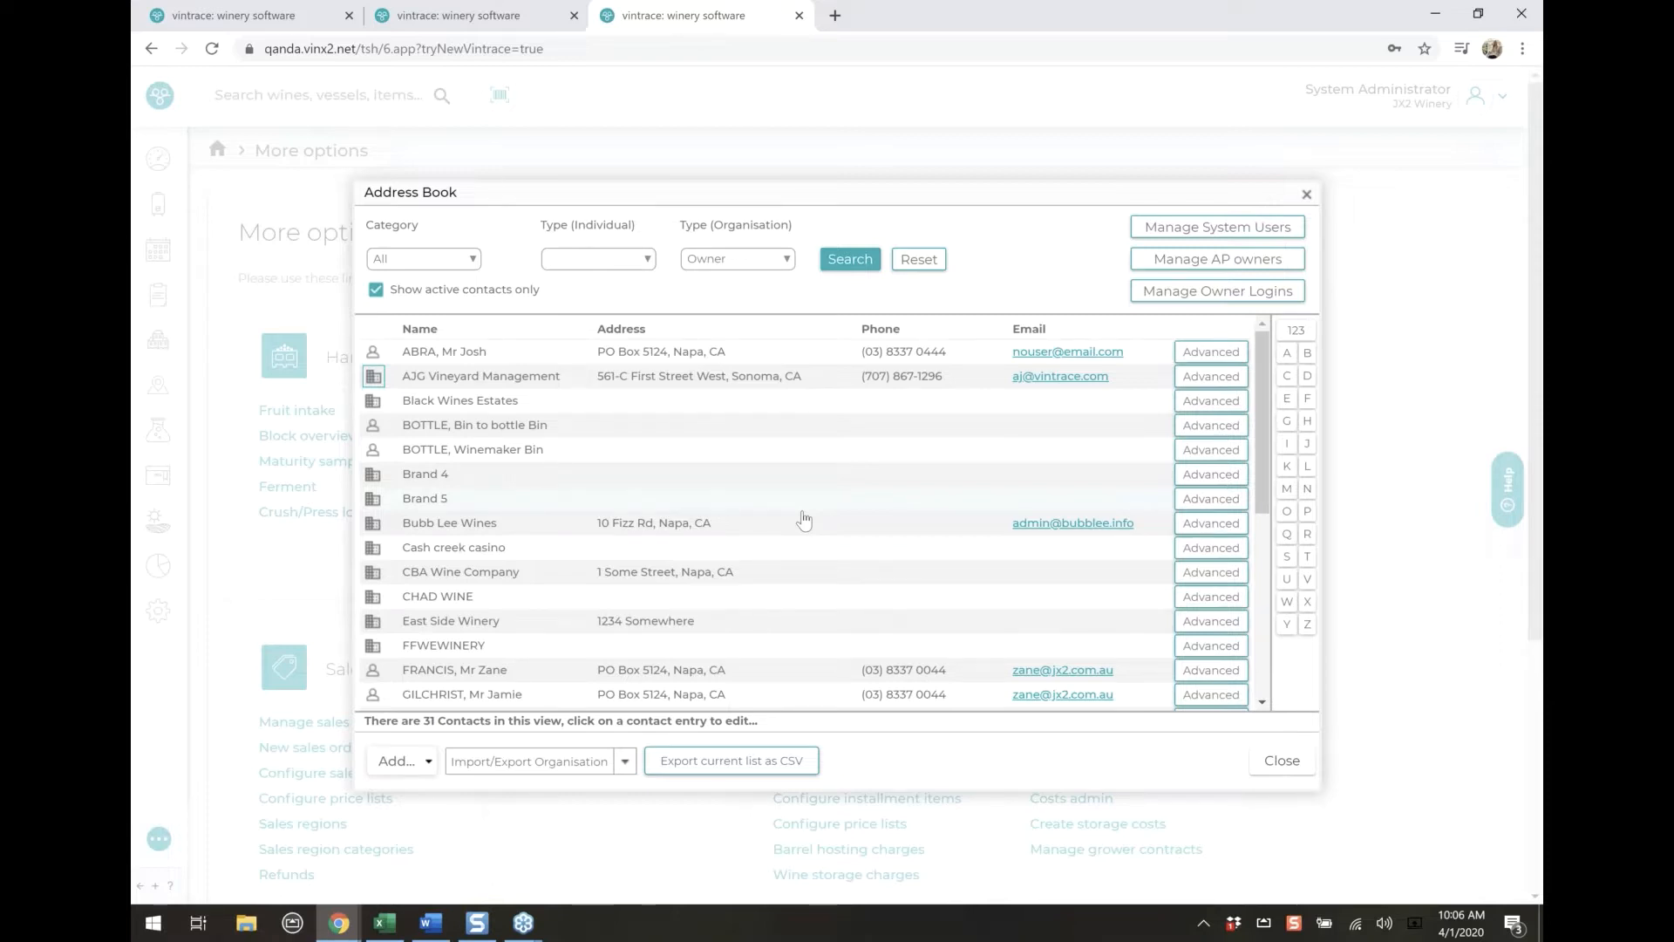
Mark the Brand 4 organisation as inactive and save its record
click(753, 485)
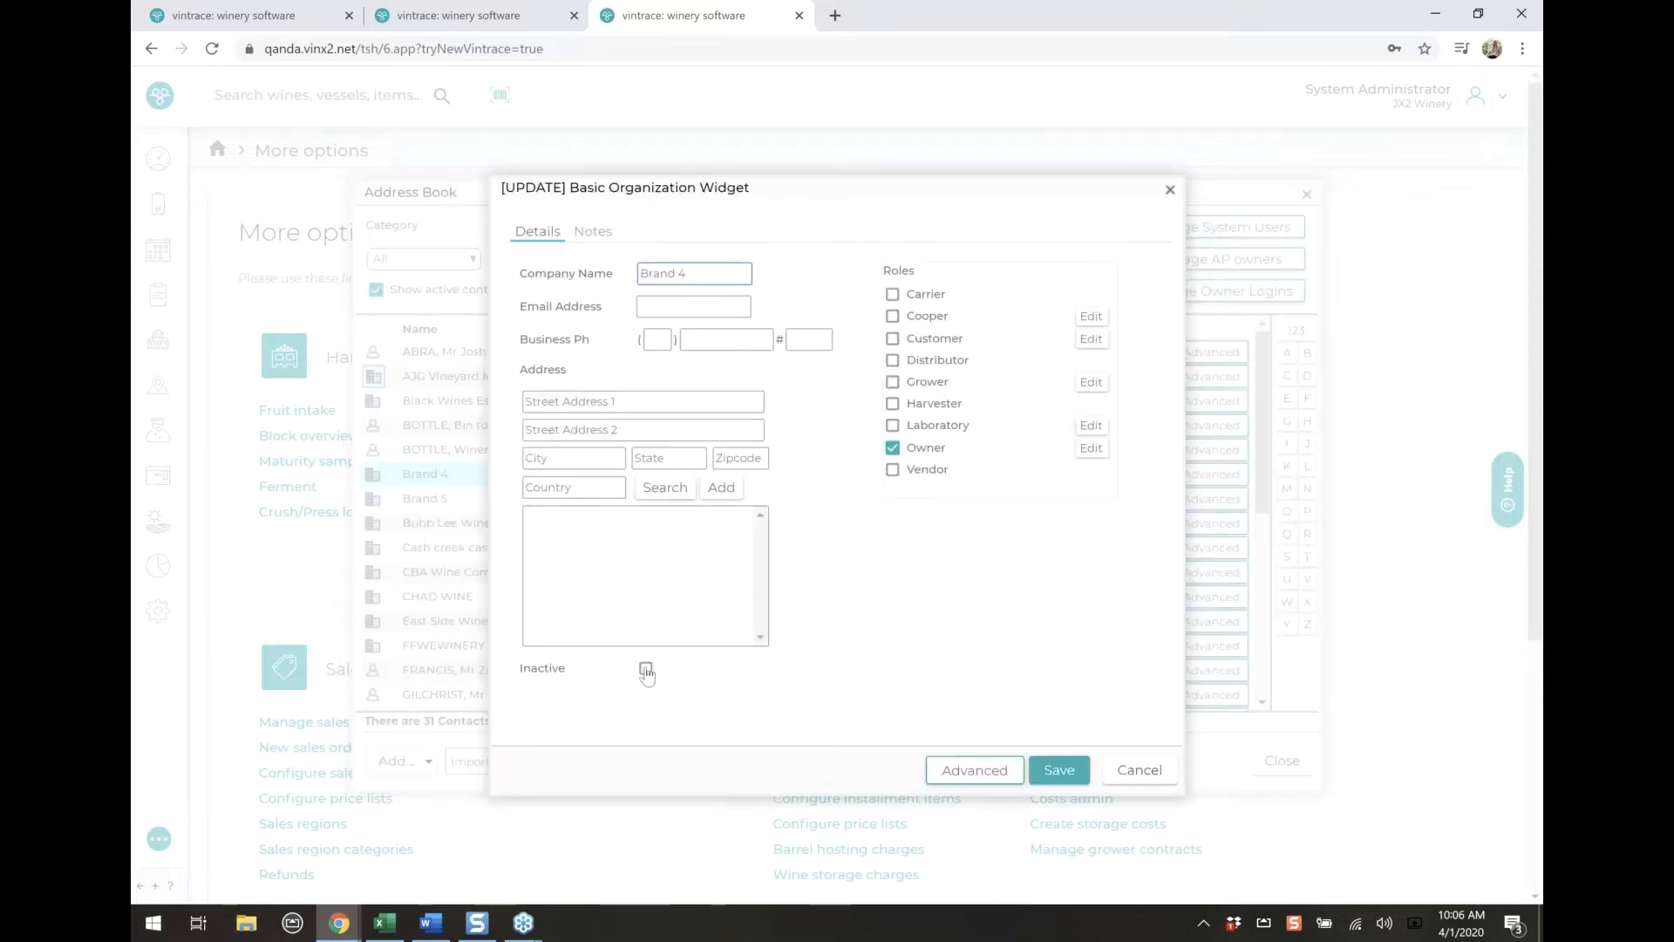
click(646, 670)
click(1058, 771)
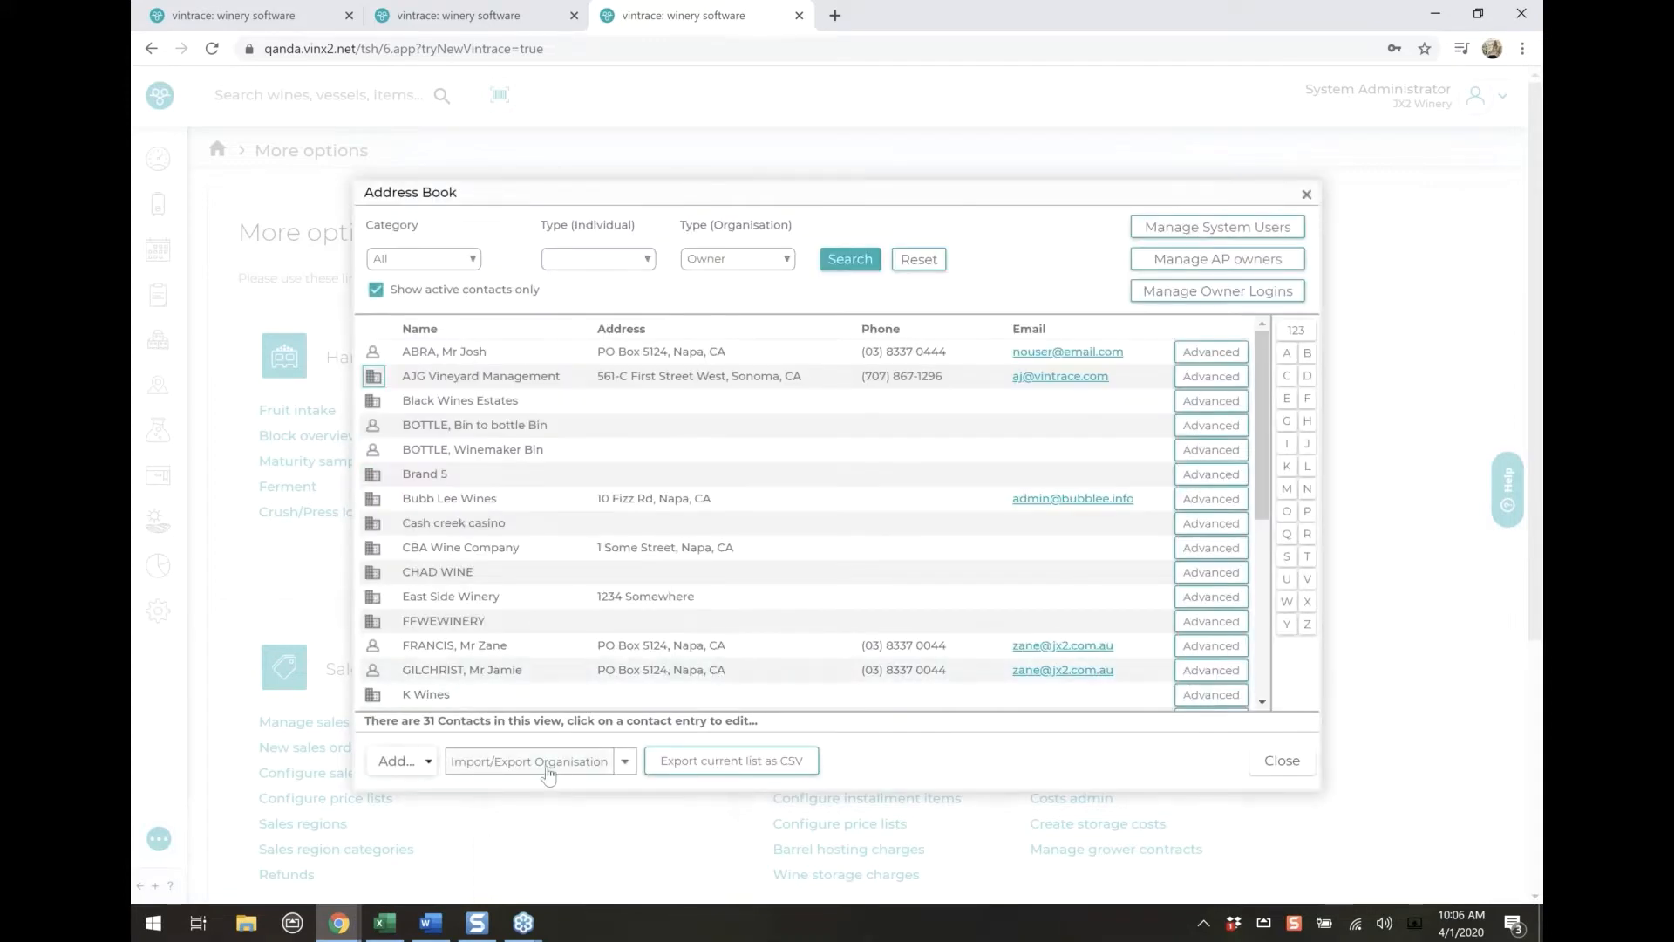
Export the organisation records from the Organisation Importer and open the downloaded CSV in Excel
click(485, 768)
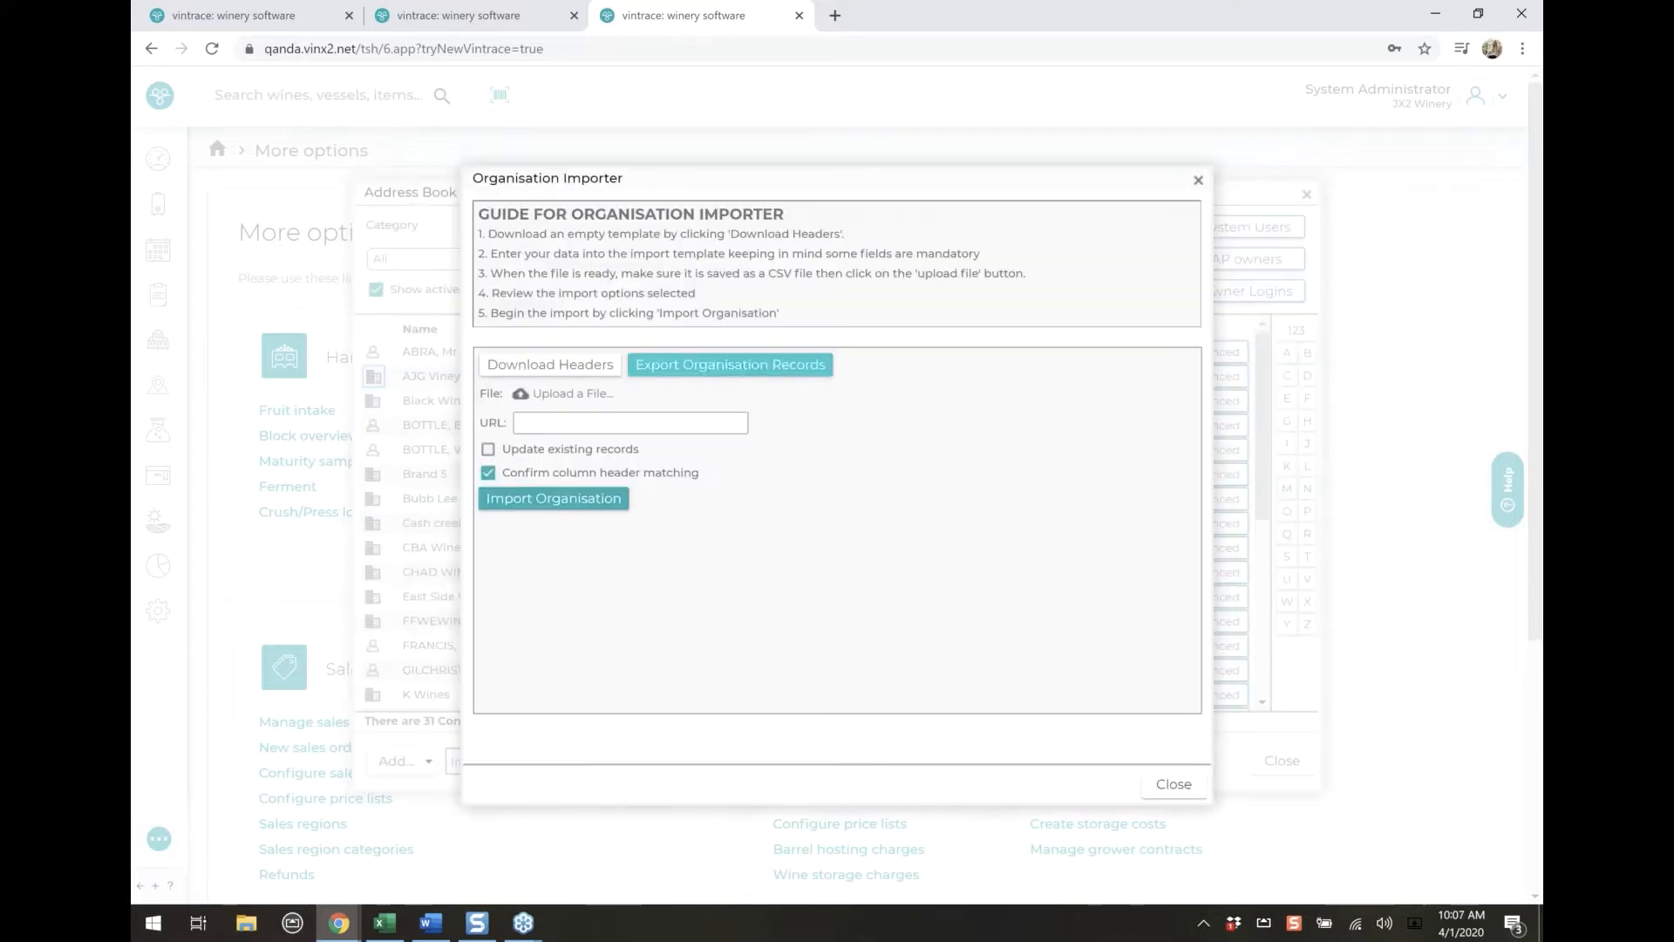
click(736, 367)
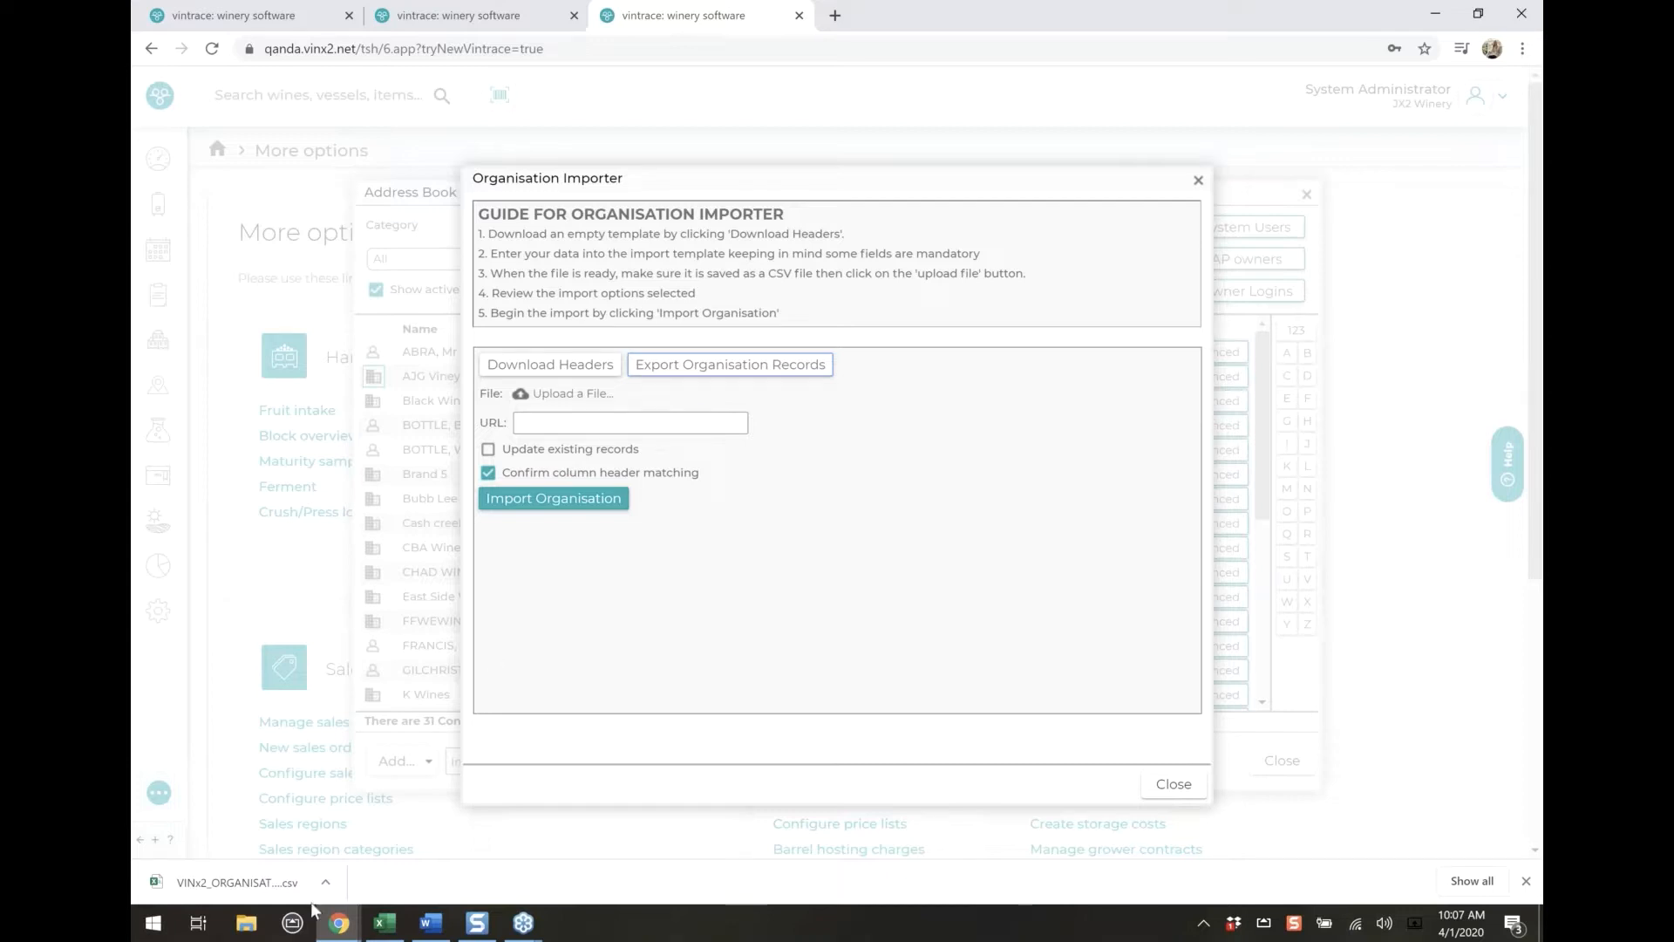
click(186, 887)
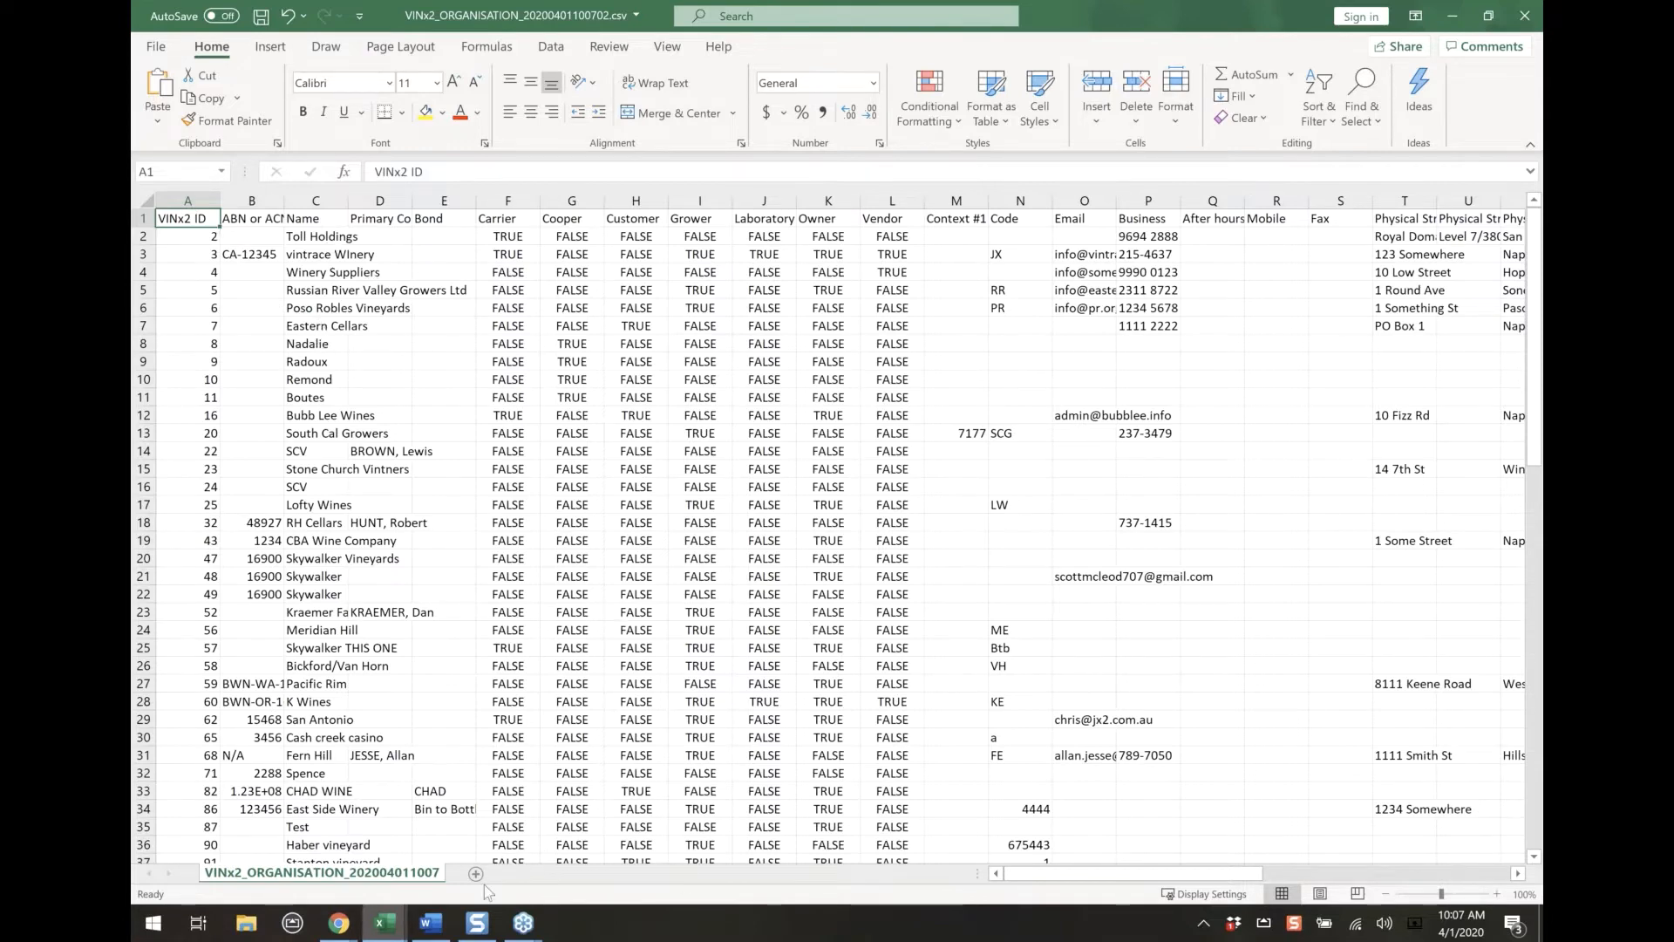
Examine the Inactive column at the far end of the exported organisation records
drag(1068, 877, 1409, 879)
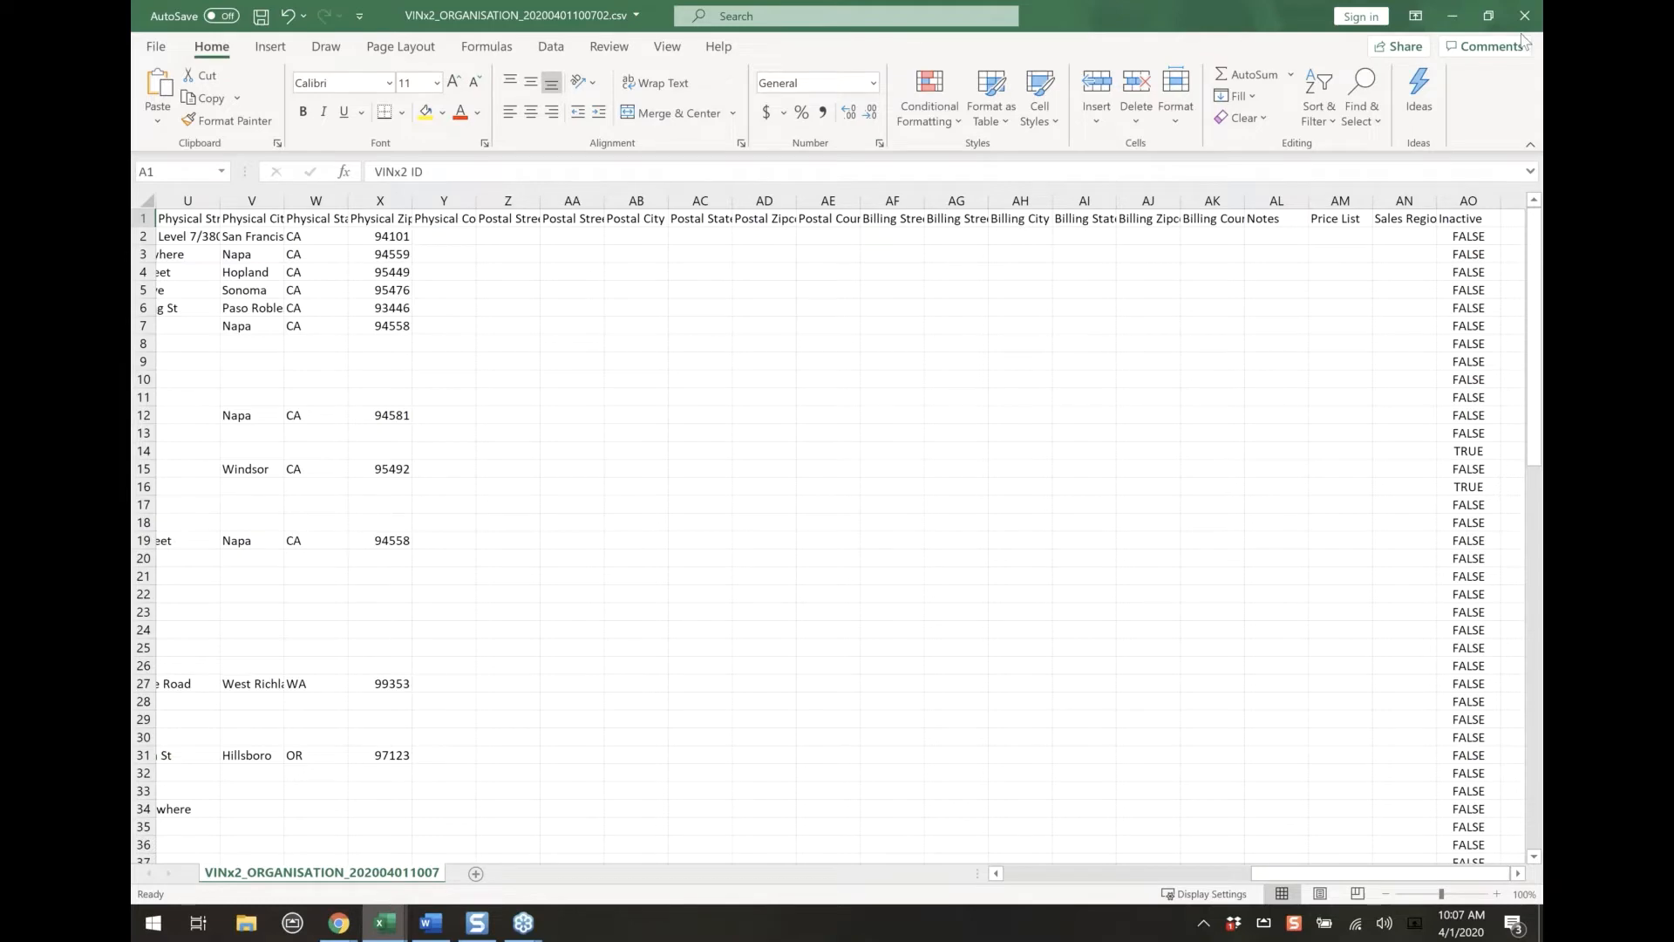
click(1330, 260)
click(1504, 842)
key(Right)
key(Right)
key(Right)
key(Right)
key(Right)
key(Right)
key(Right)
key(Right)
key(Right)
key(Right)
key(Right)
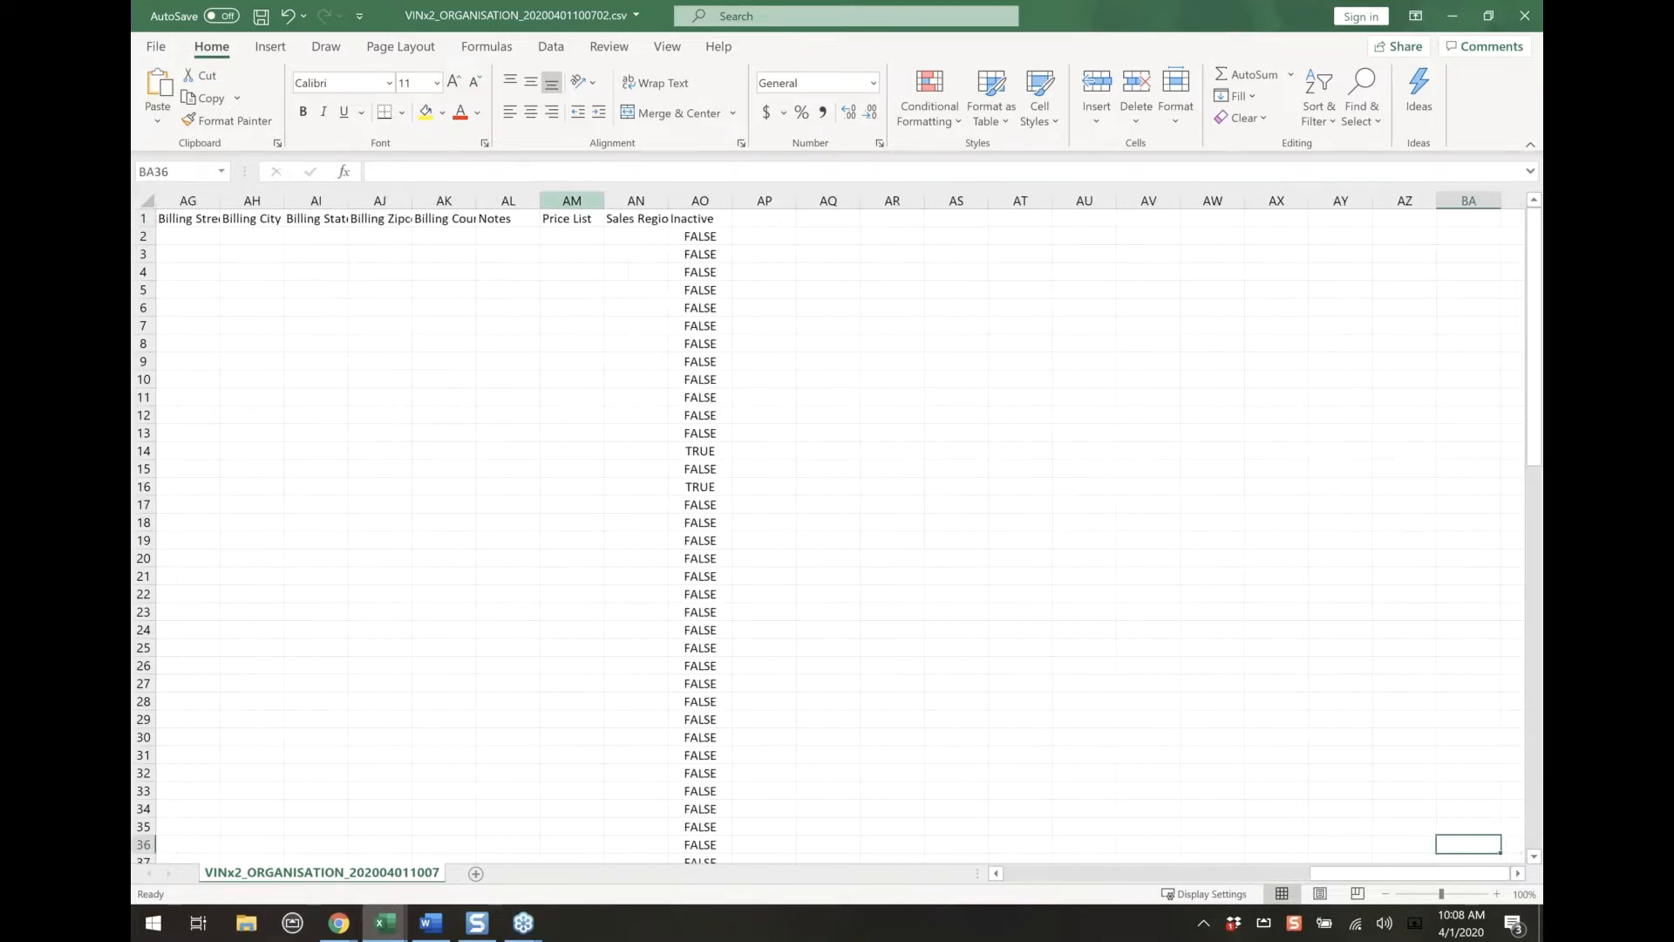
click(700, 200)
click(699, 237)
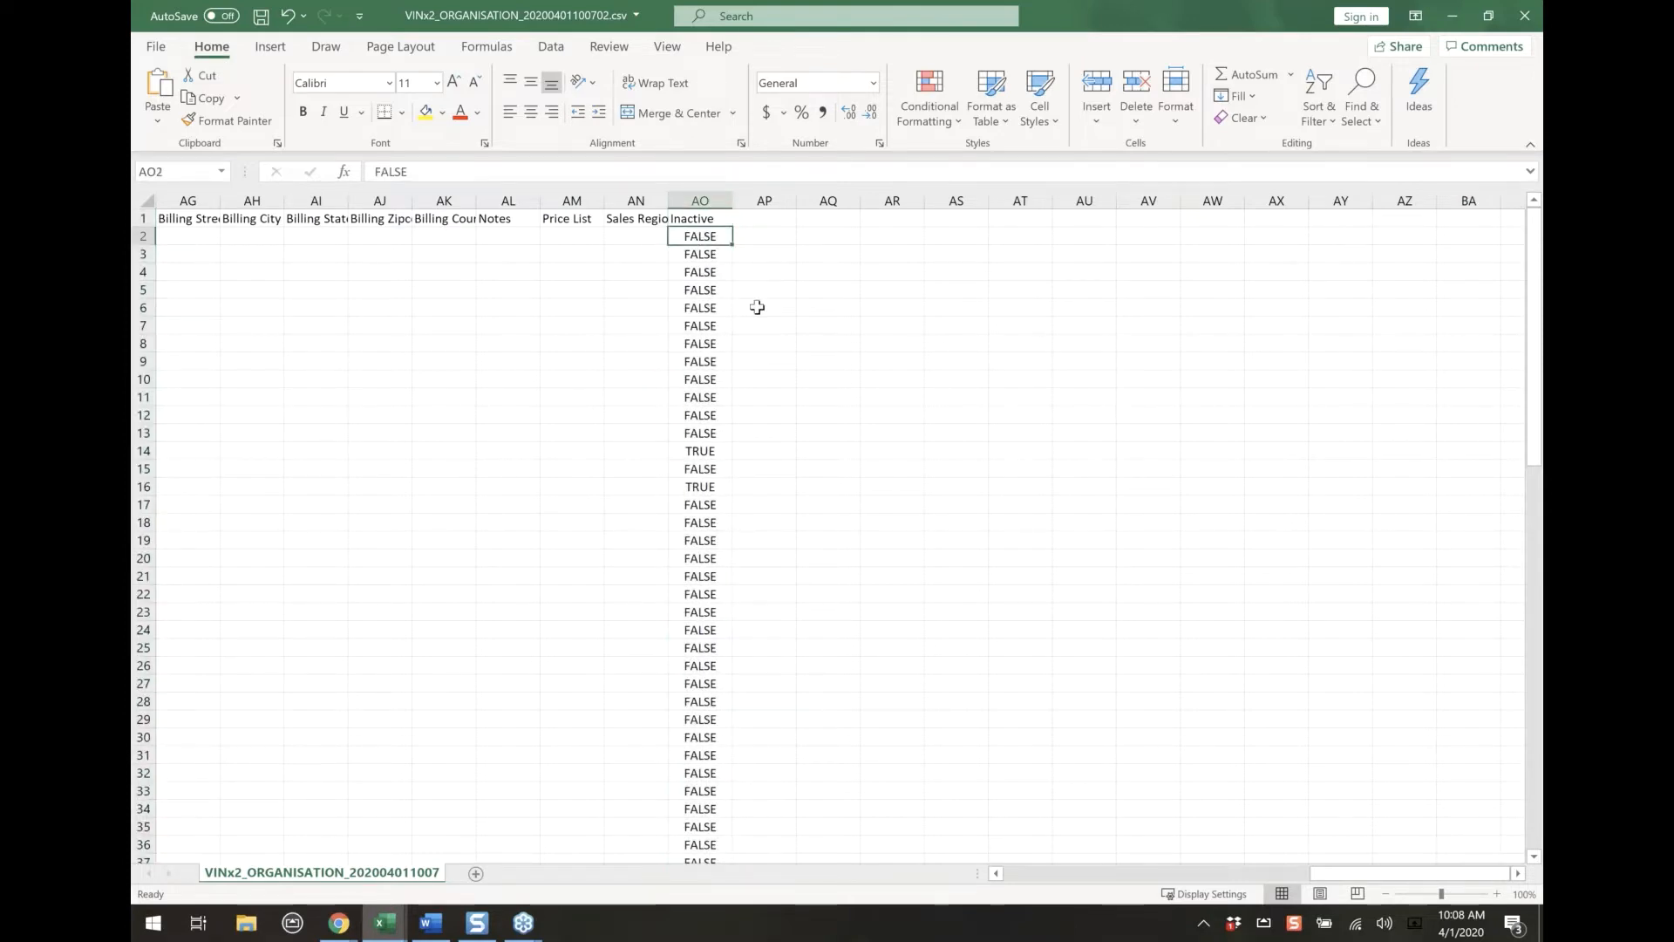
Delete the spreadsheet columns from Customer through Postal City
drag(1330, 875, 1090, 879)
drag(1469, 198, 258, 201)
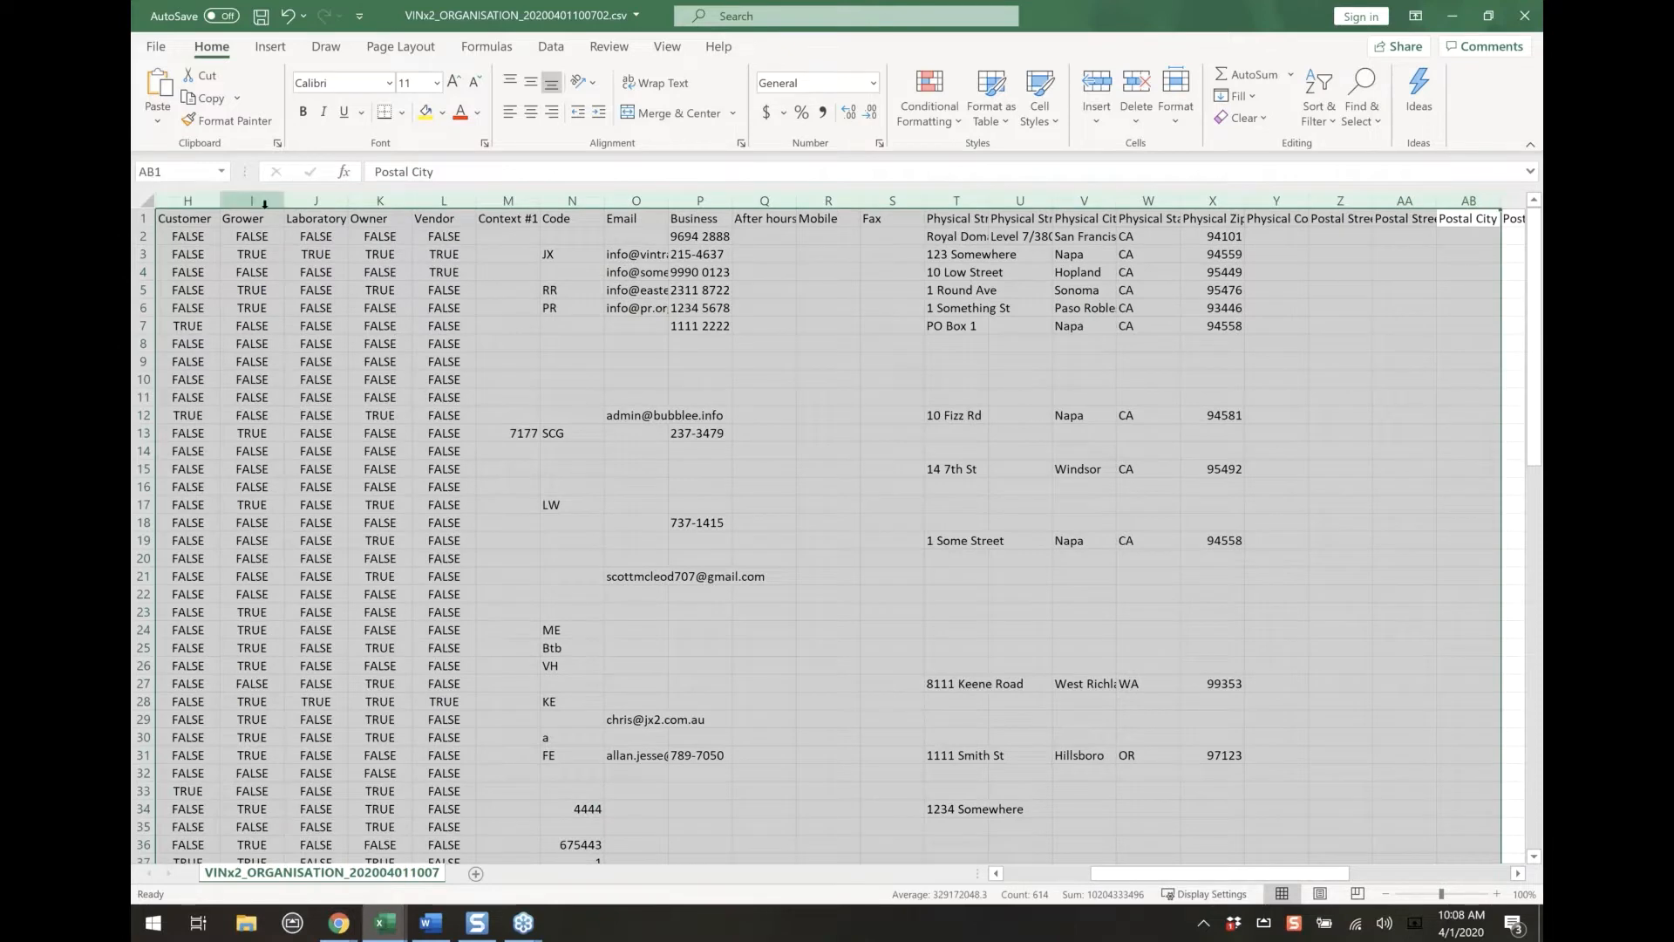
right_click(262, 203)
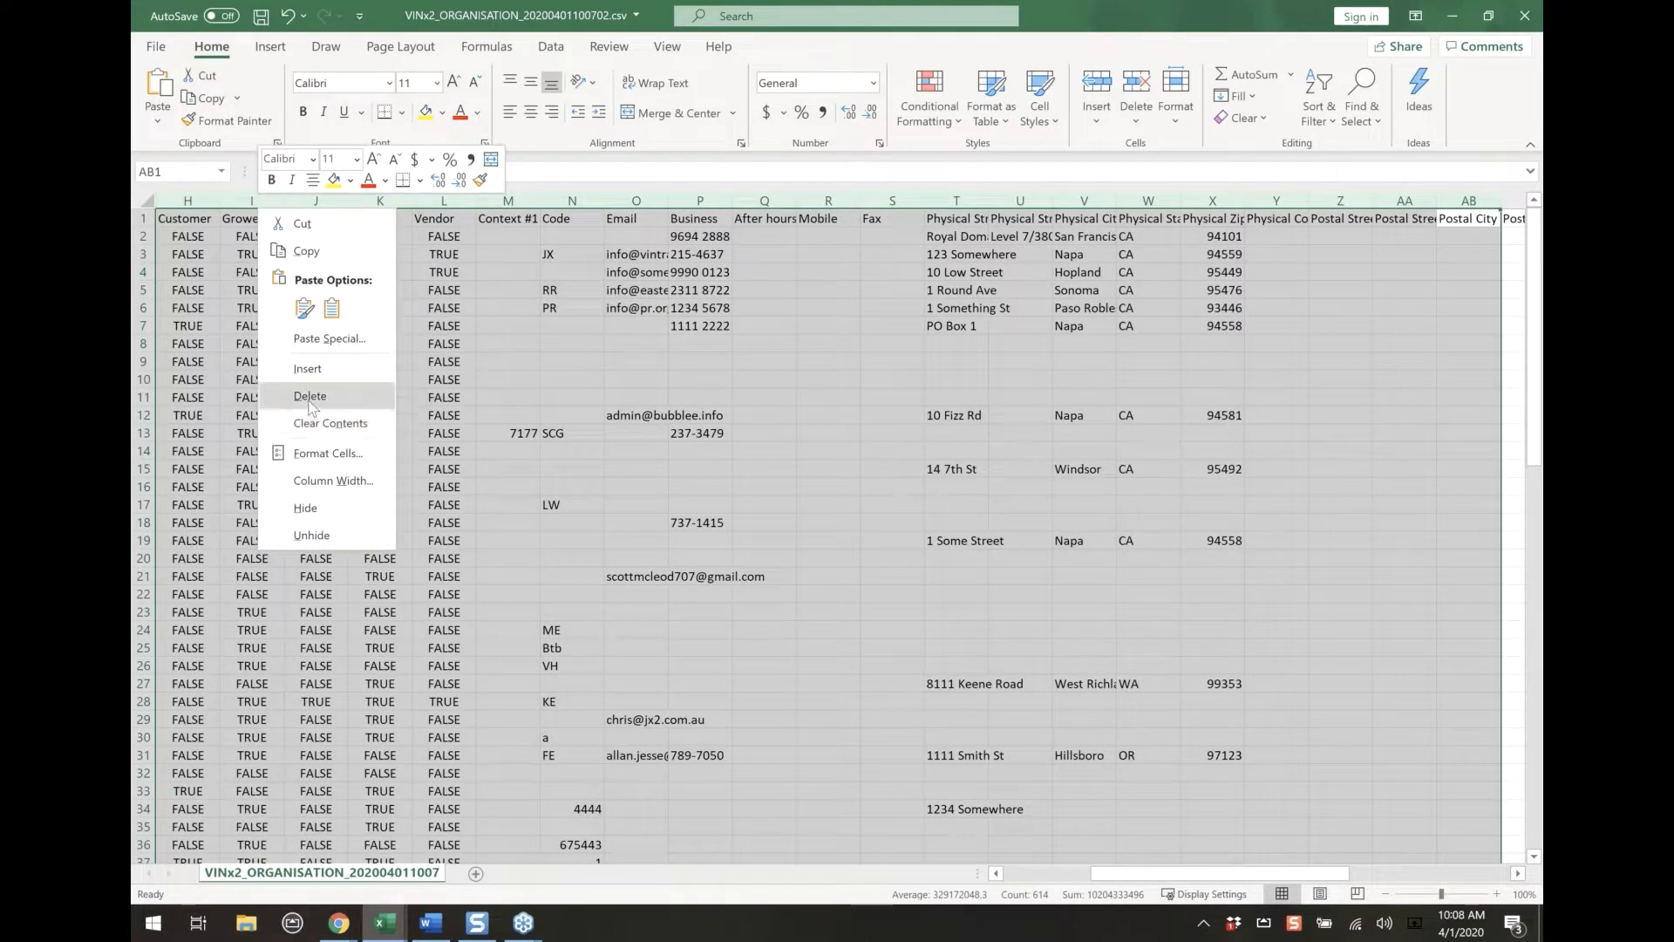
click(309, 397)
Delete the remaining columns from Carrier through Sales Region, just before the Inactive column
click(892, 199)
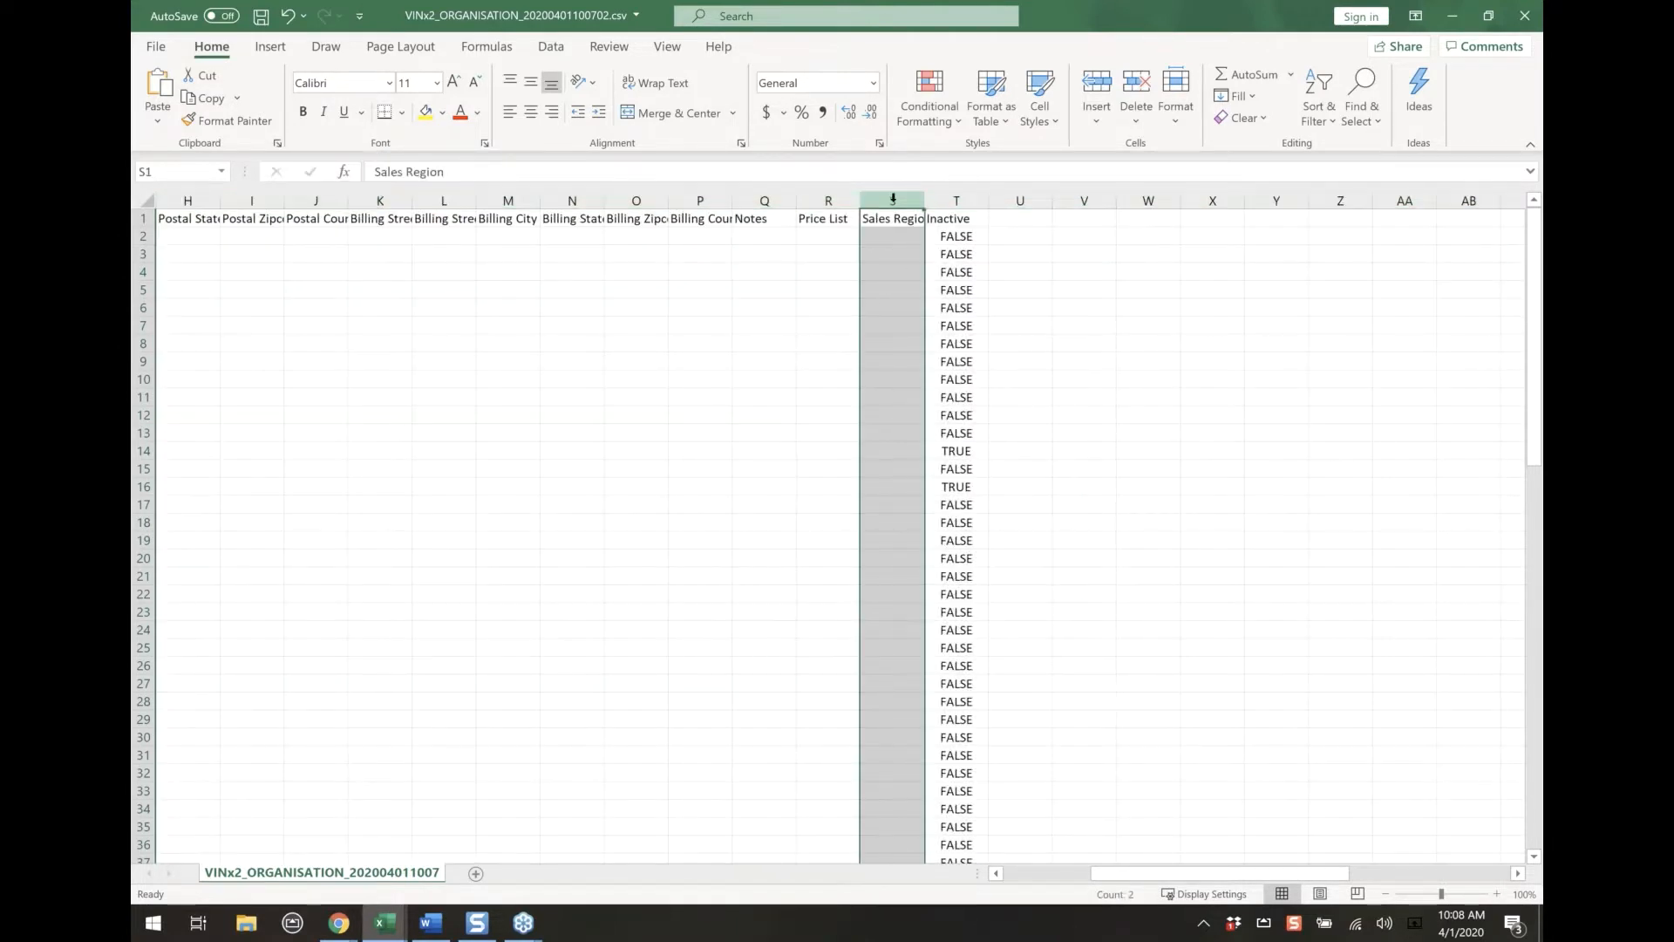
drag(892, 198, 253, 200)
right_click(463, 248)
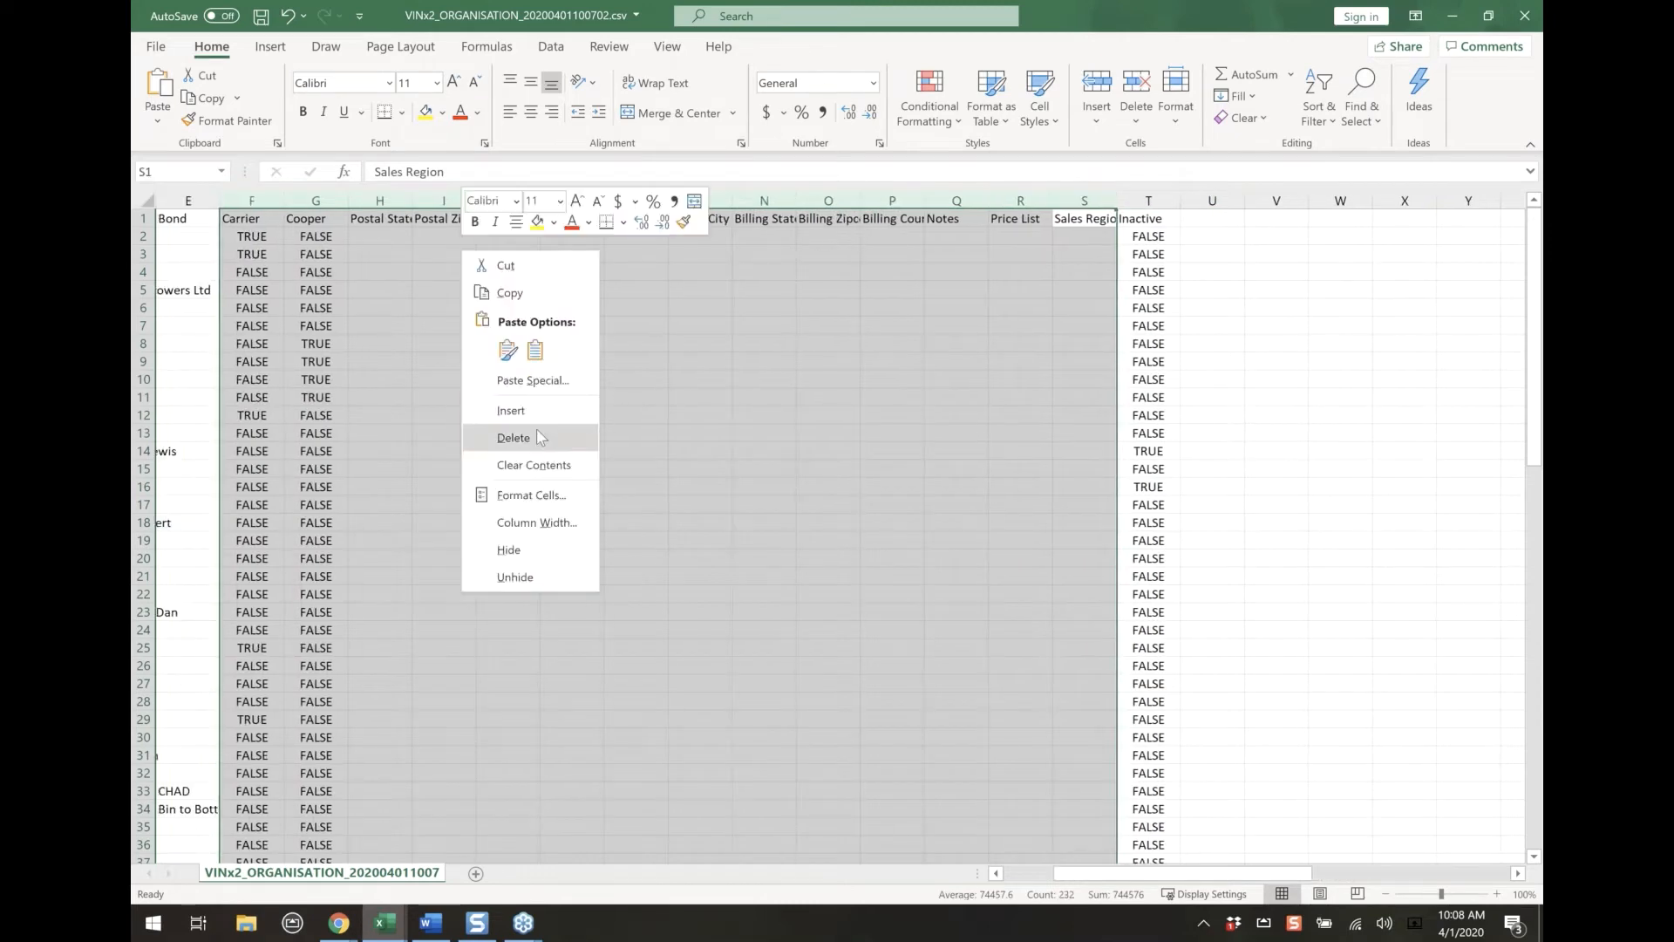
click(538, 437)
drag(1090, 875, 1043, 879)
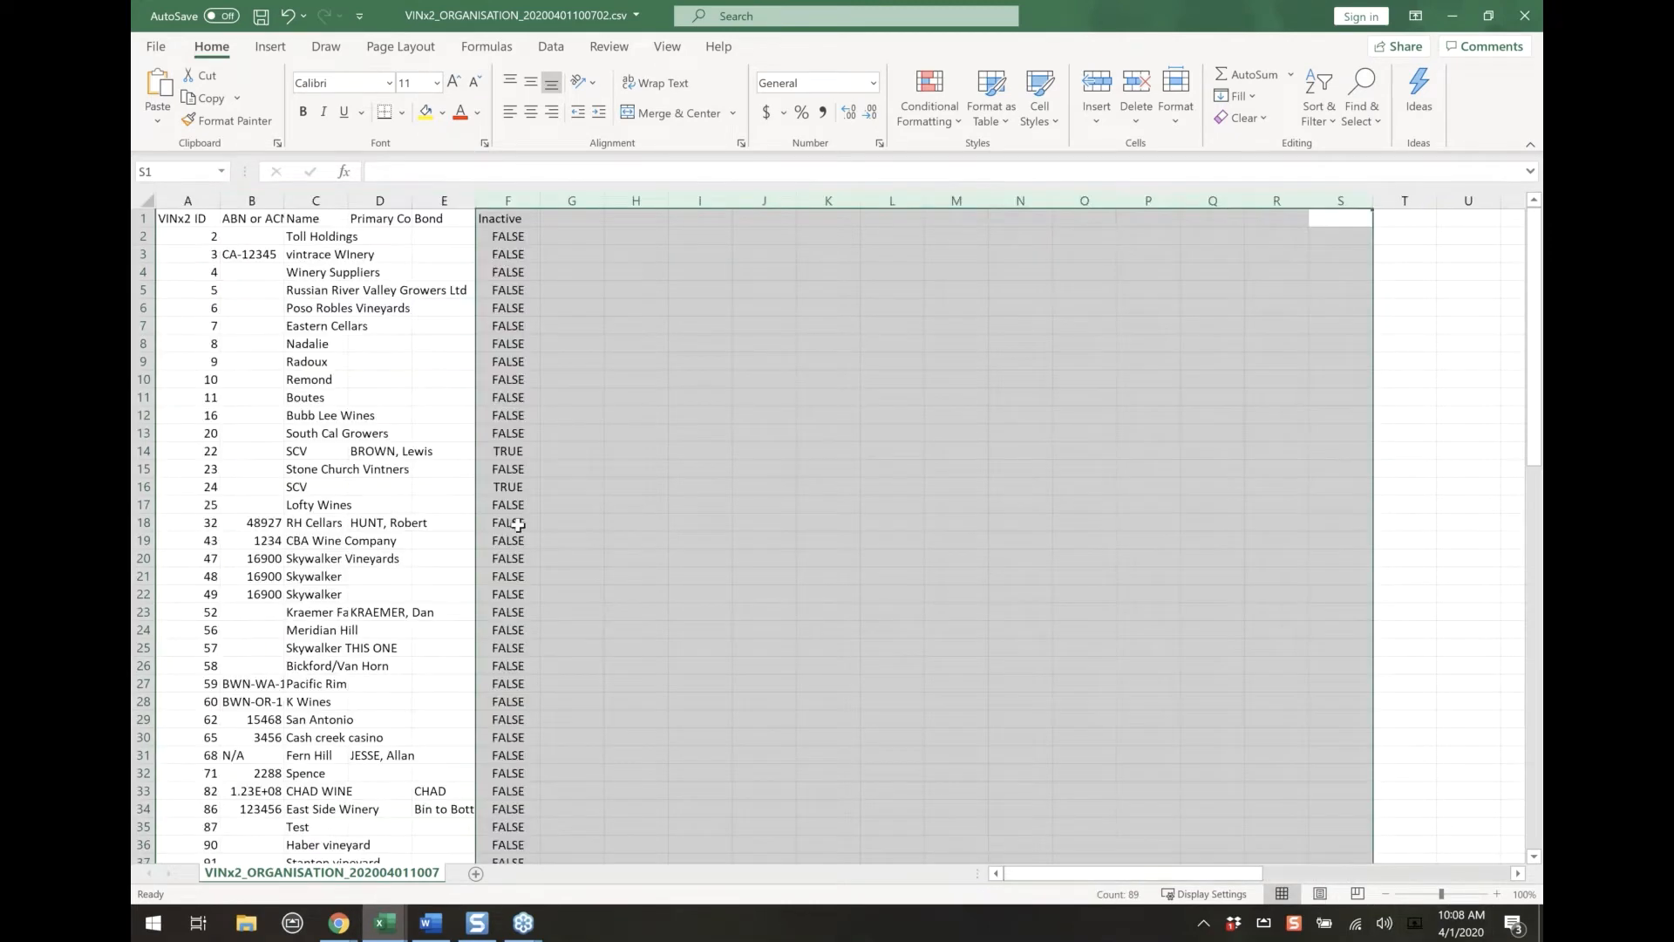
Fit the Name column to its contents and highlight the Name, VINx2 ID and Inactive columns in turn
double_click(346, 201)
click(341, 200)
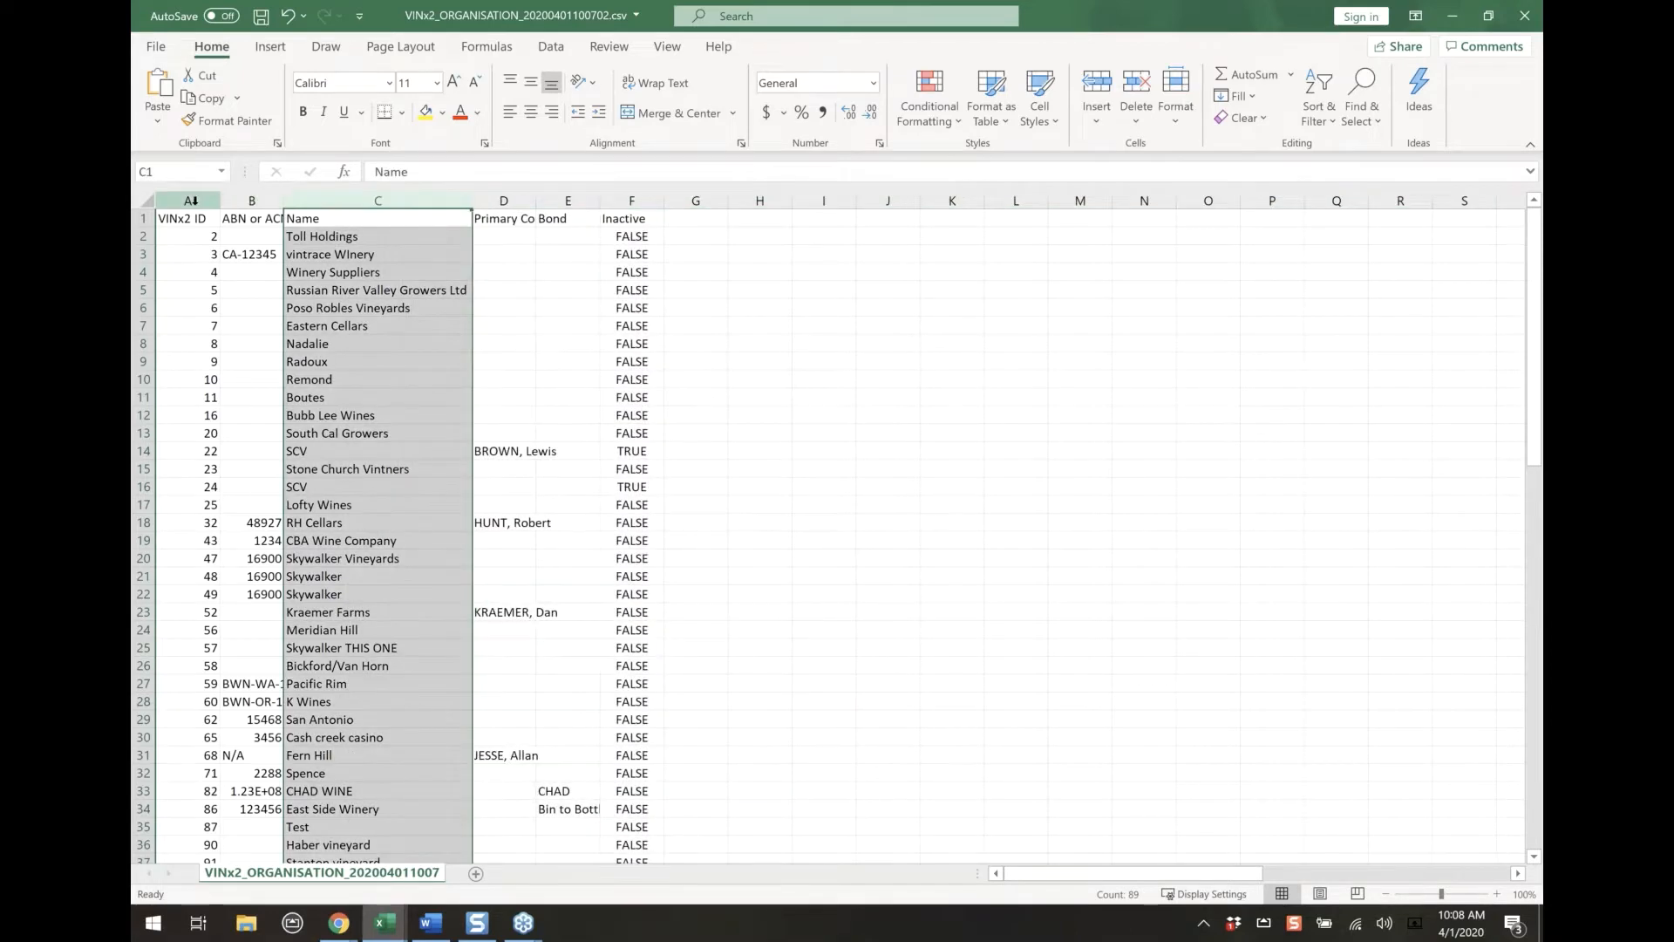
click(190, 201)
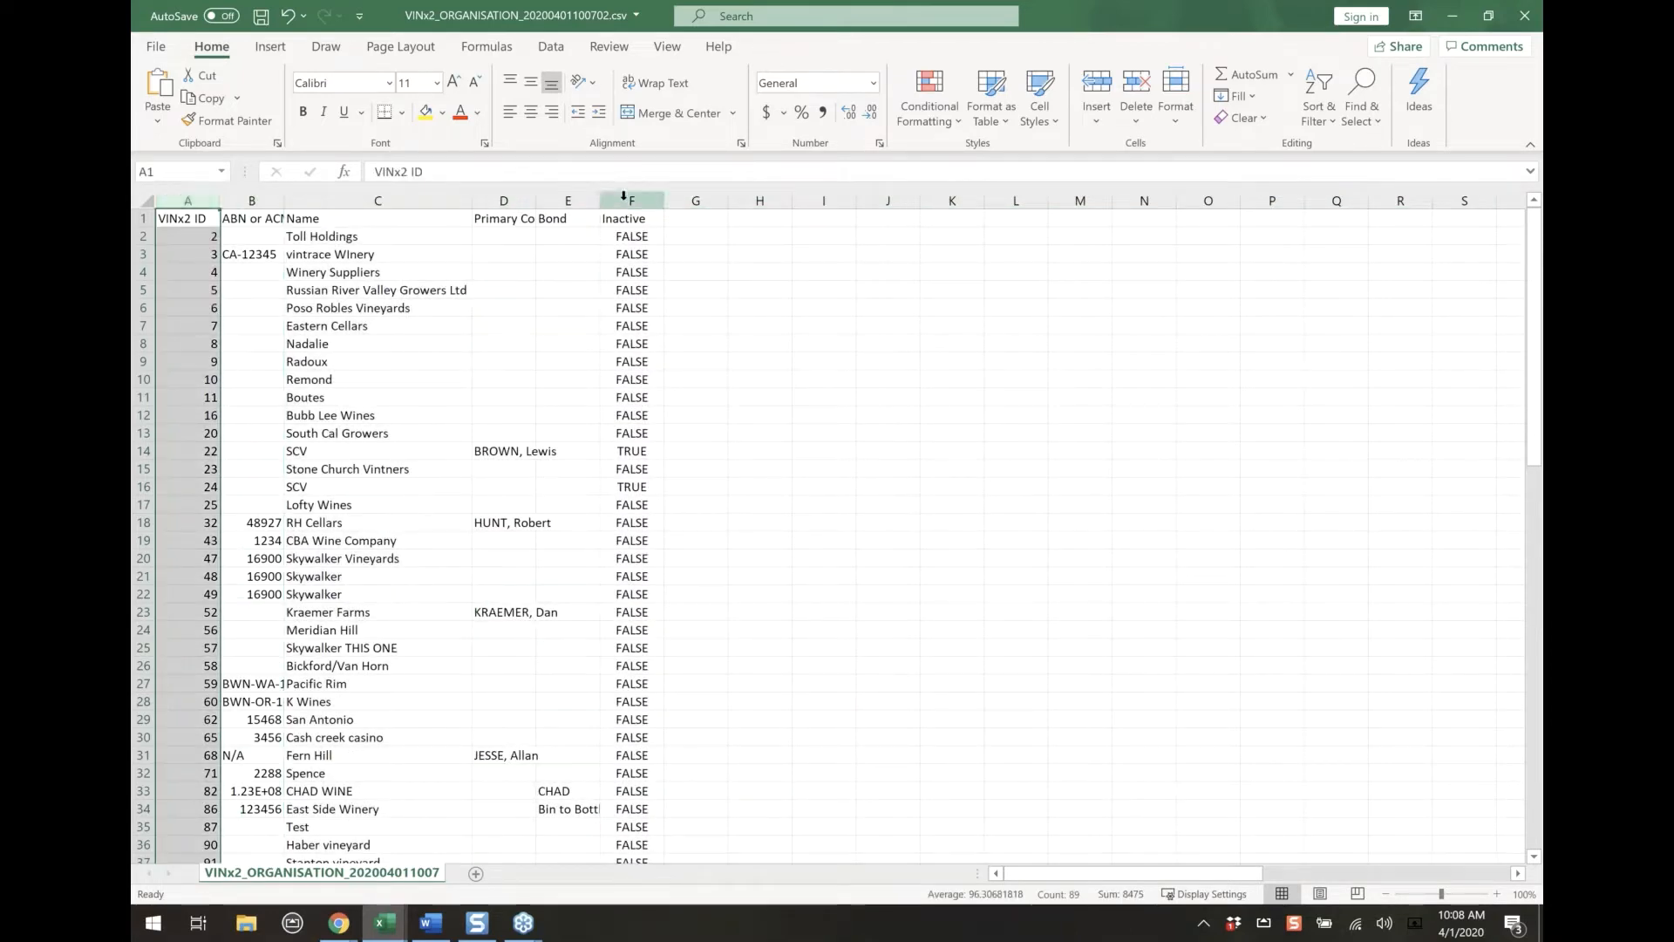
click(632, 201)
Delete the Primary Contact and Bond columns
drag(503, 201, 540, 202)
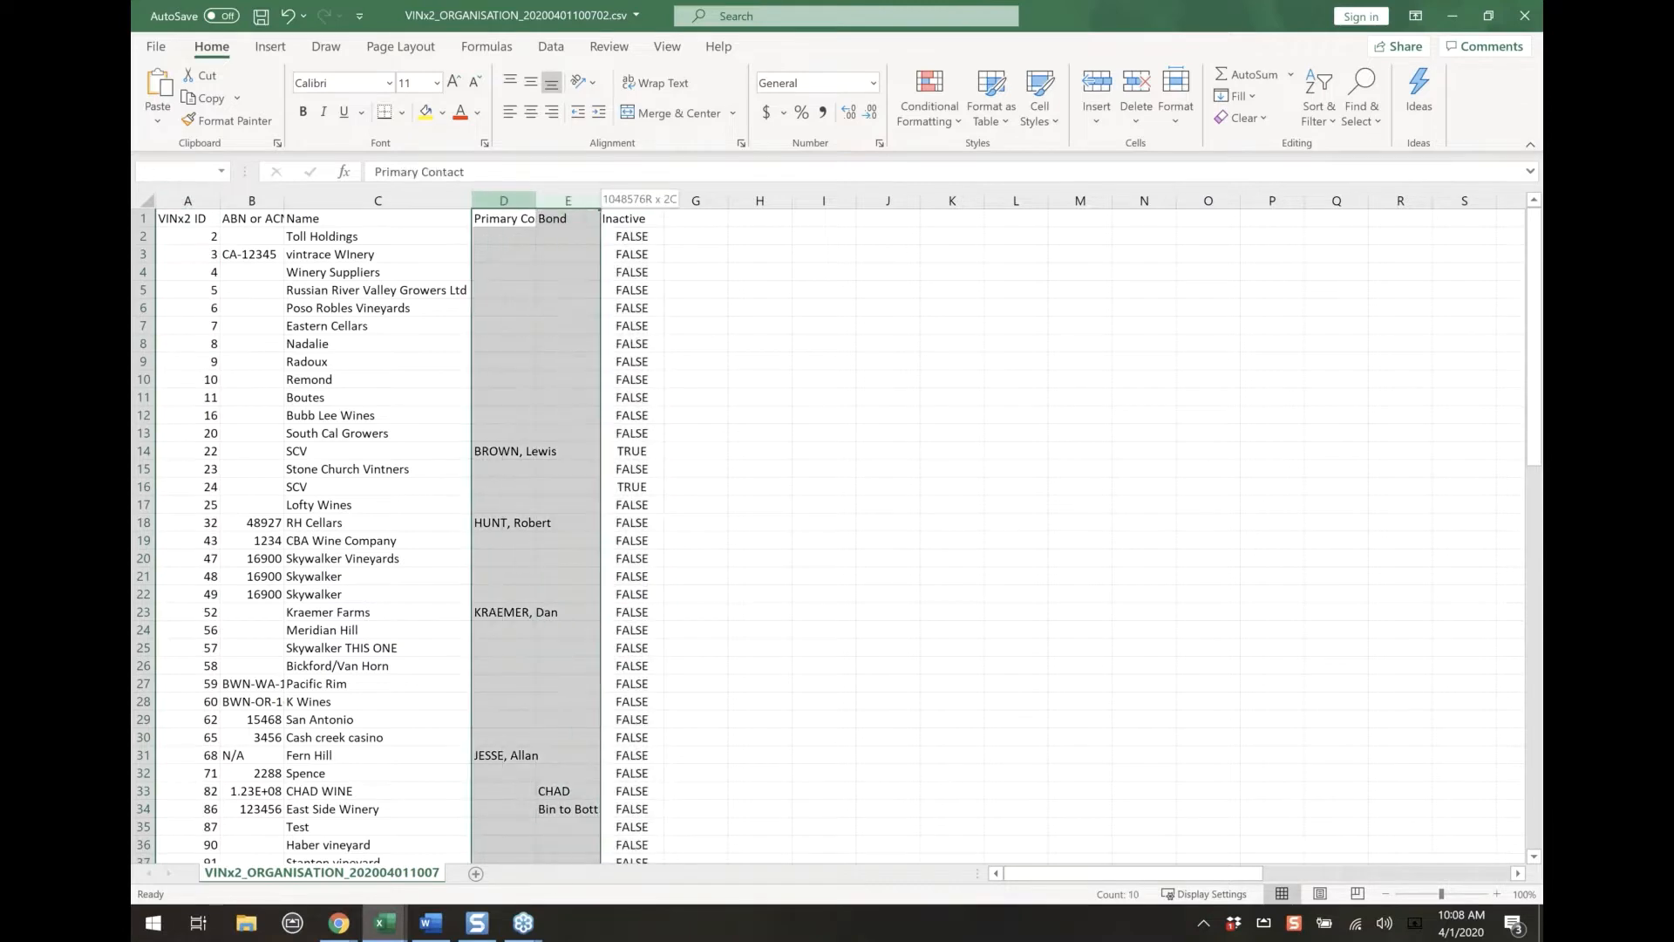
right_click(541, 201)
key(Escape)
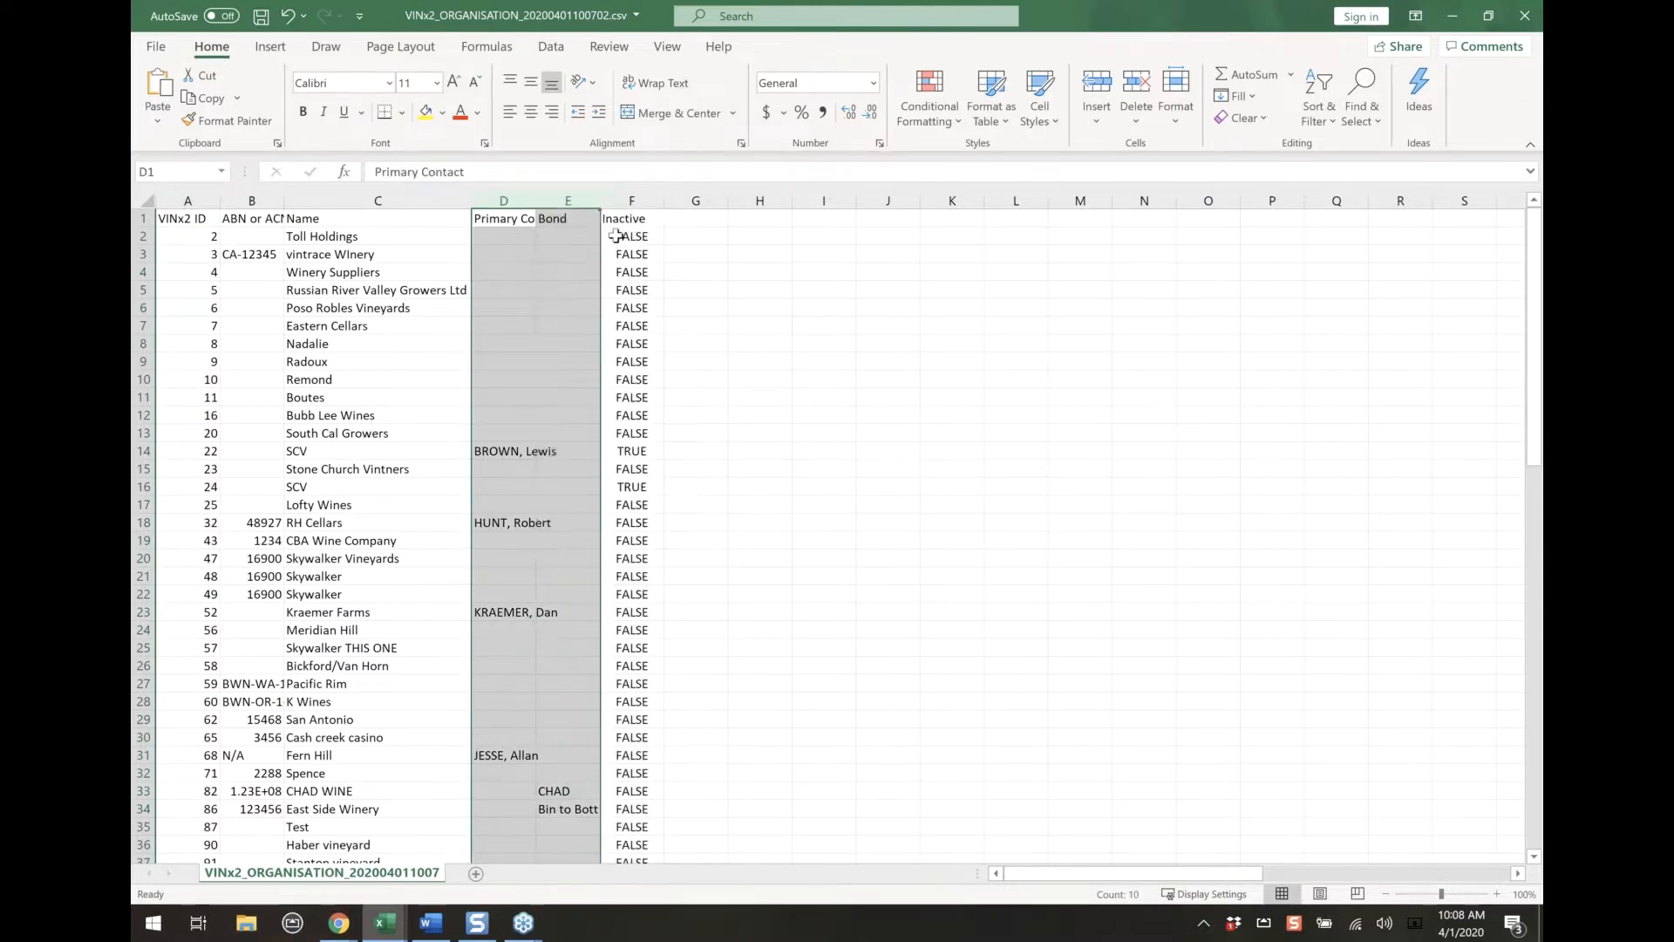
click(559, 199)
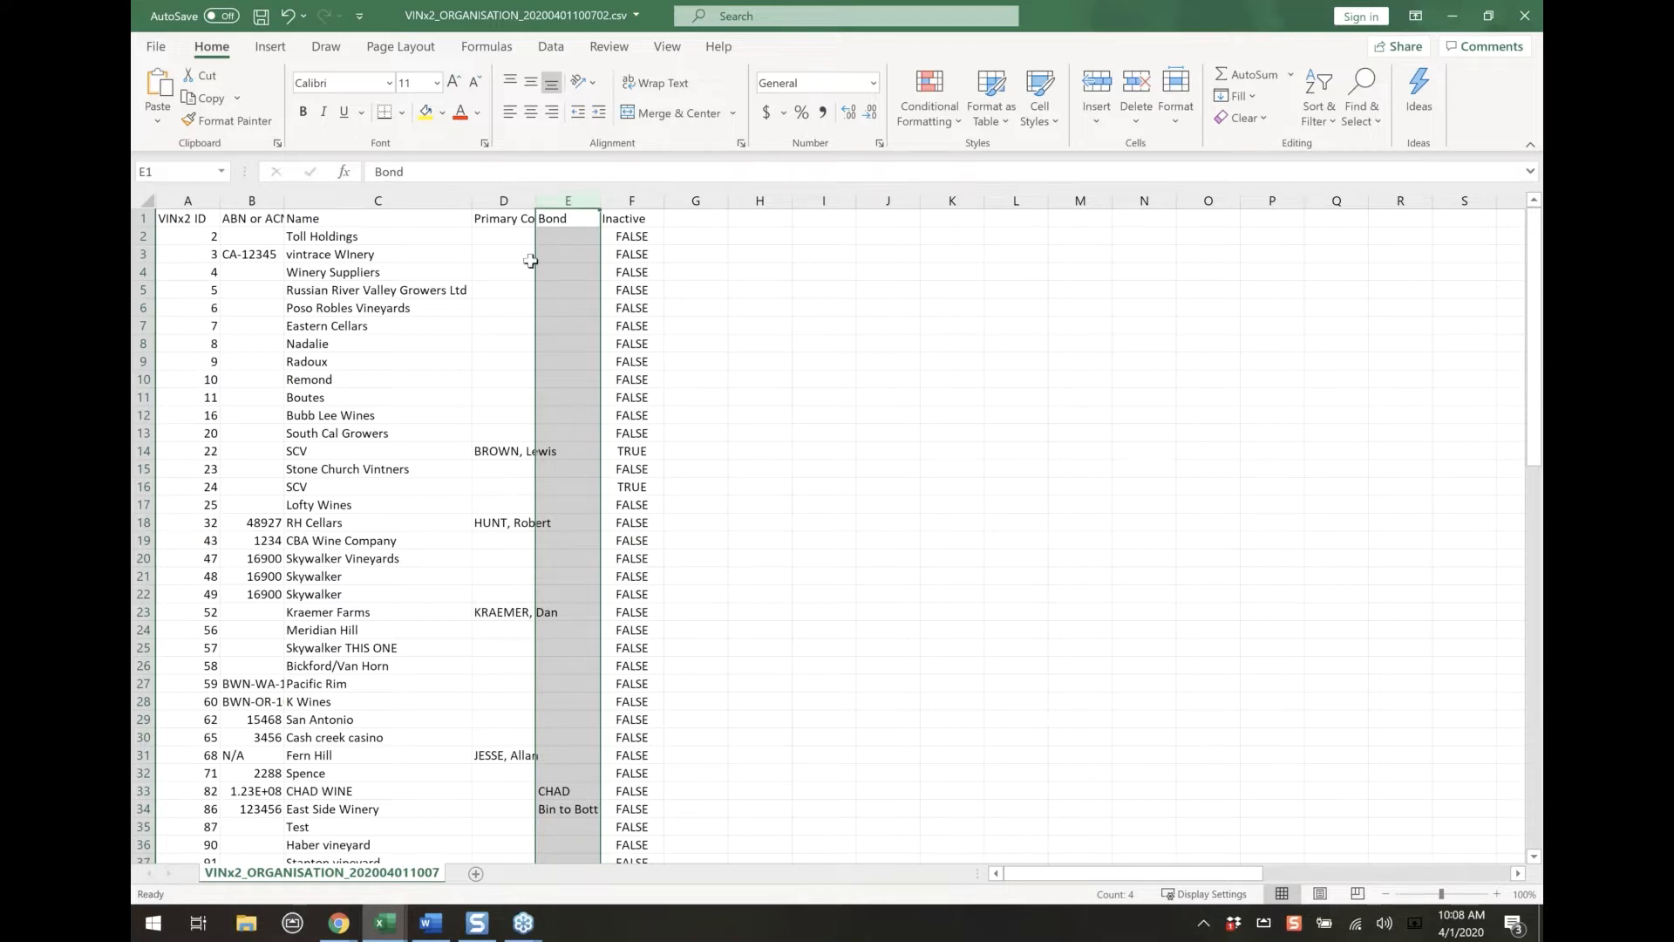
drag(498, 192, 565, 197)
right_click(564, 197)
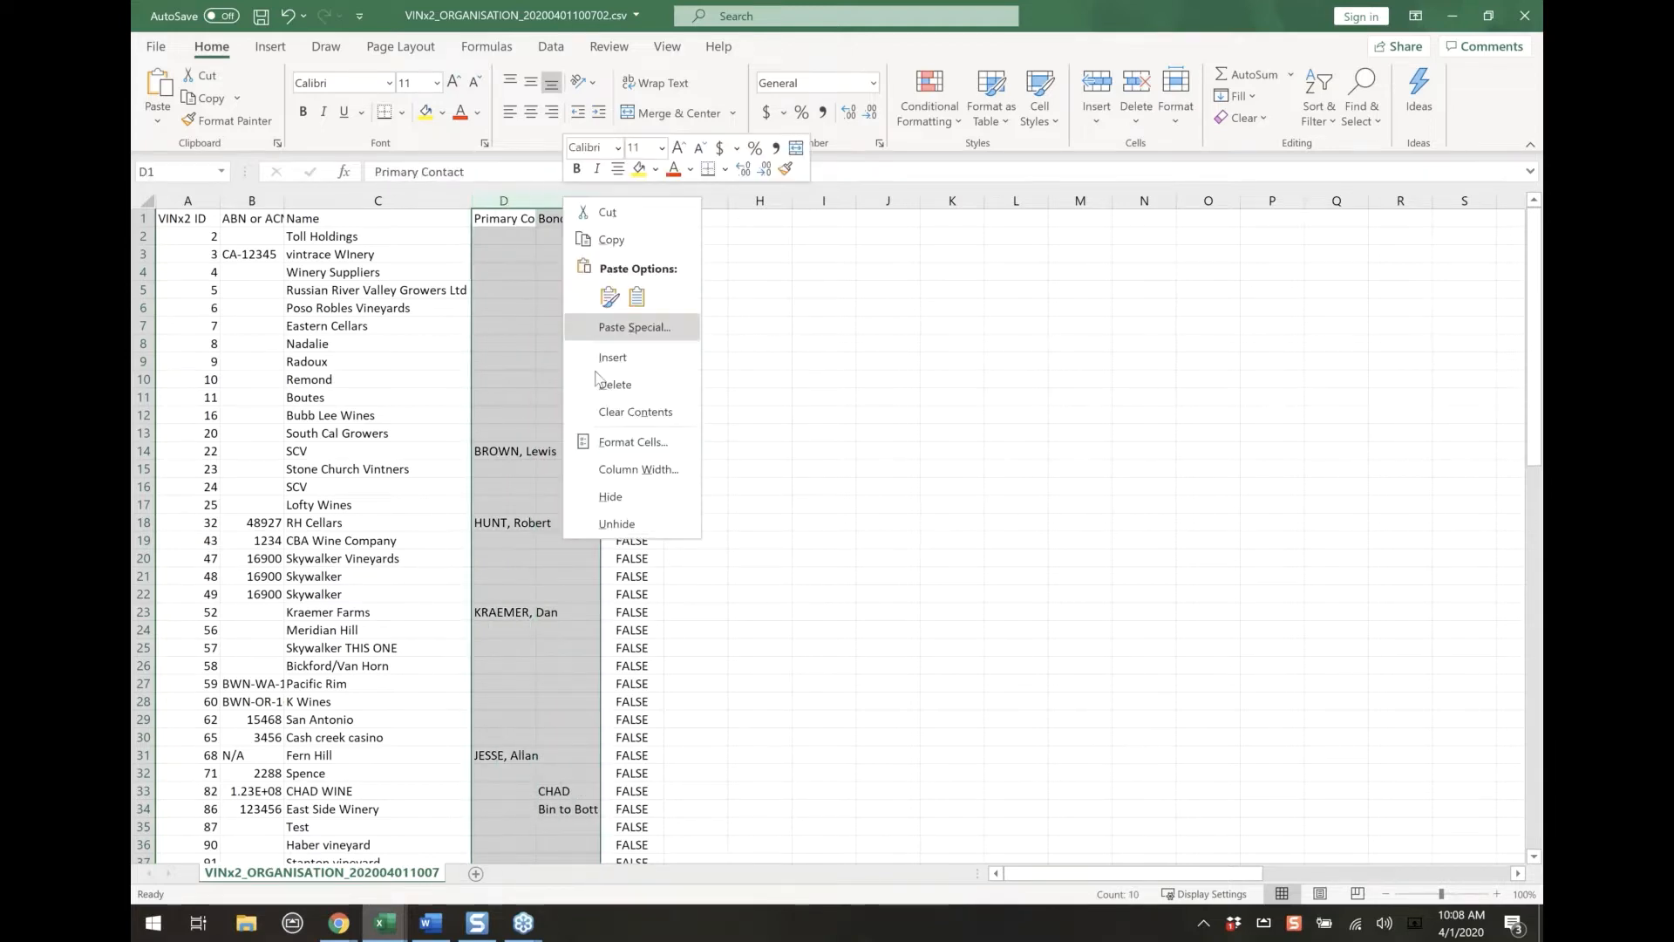
click(610, 382)
Delete the ABN column between VINx2 ID and Name
right_click(250, 201)
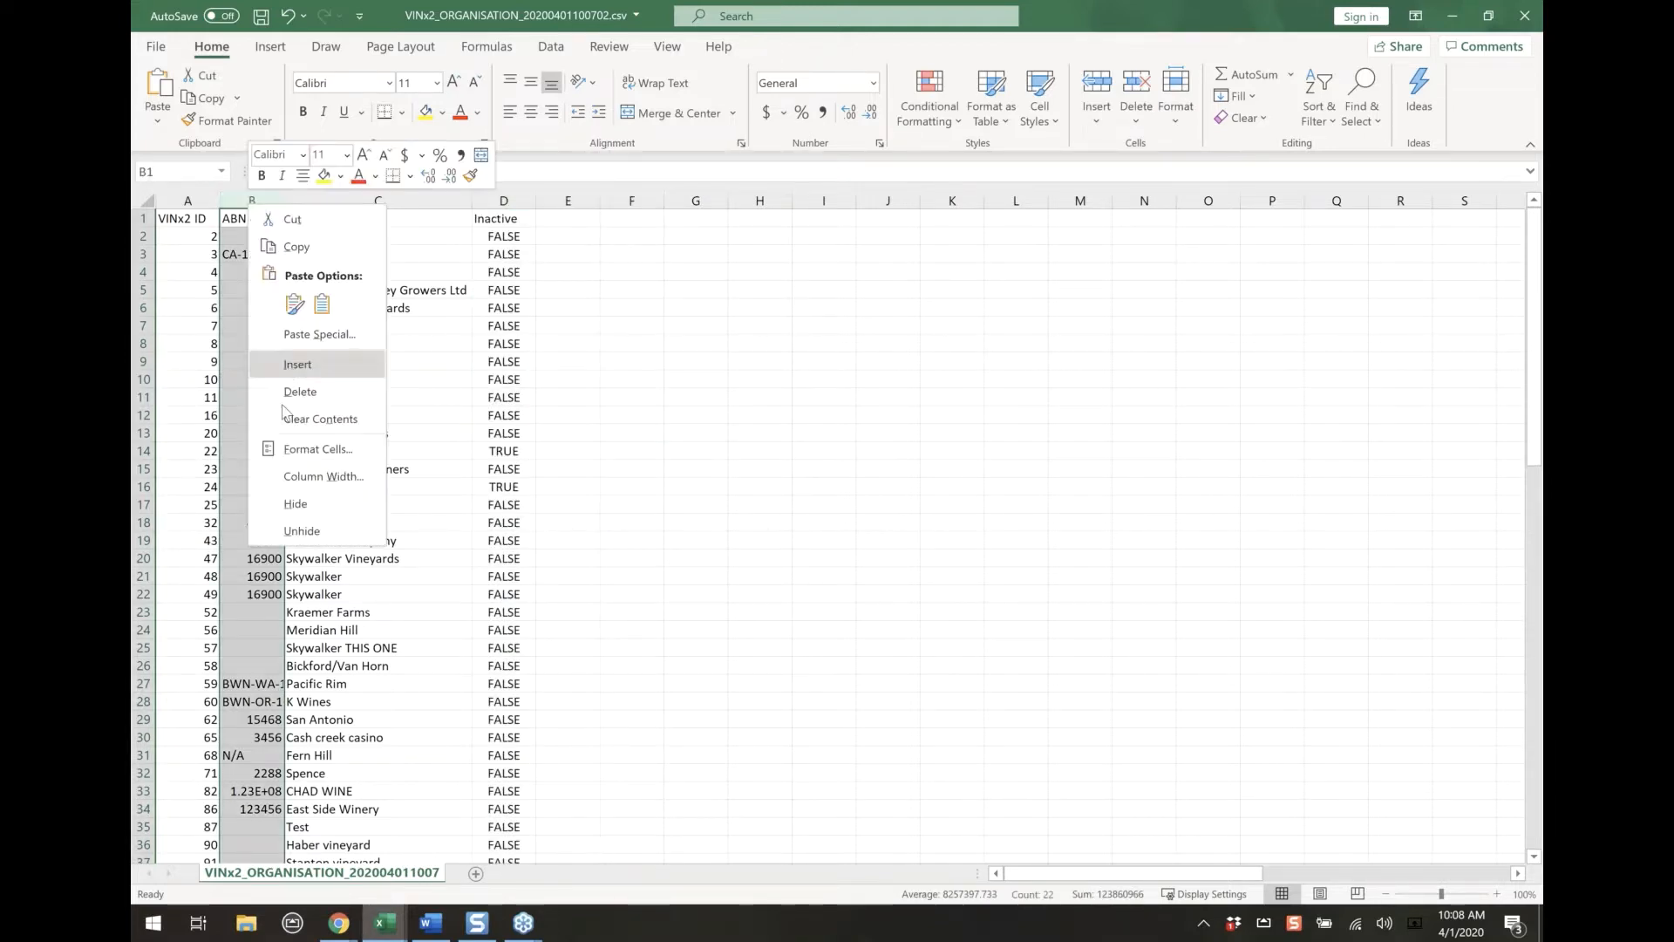
click(300, 392)
click(632, 378)
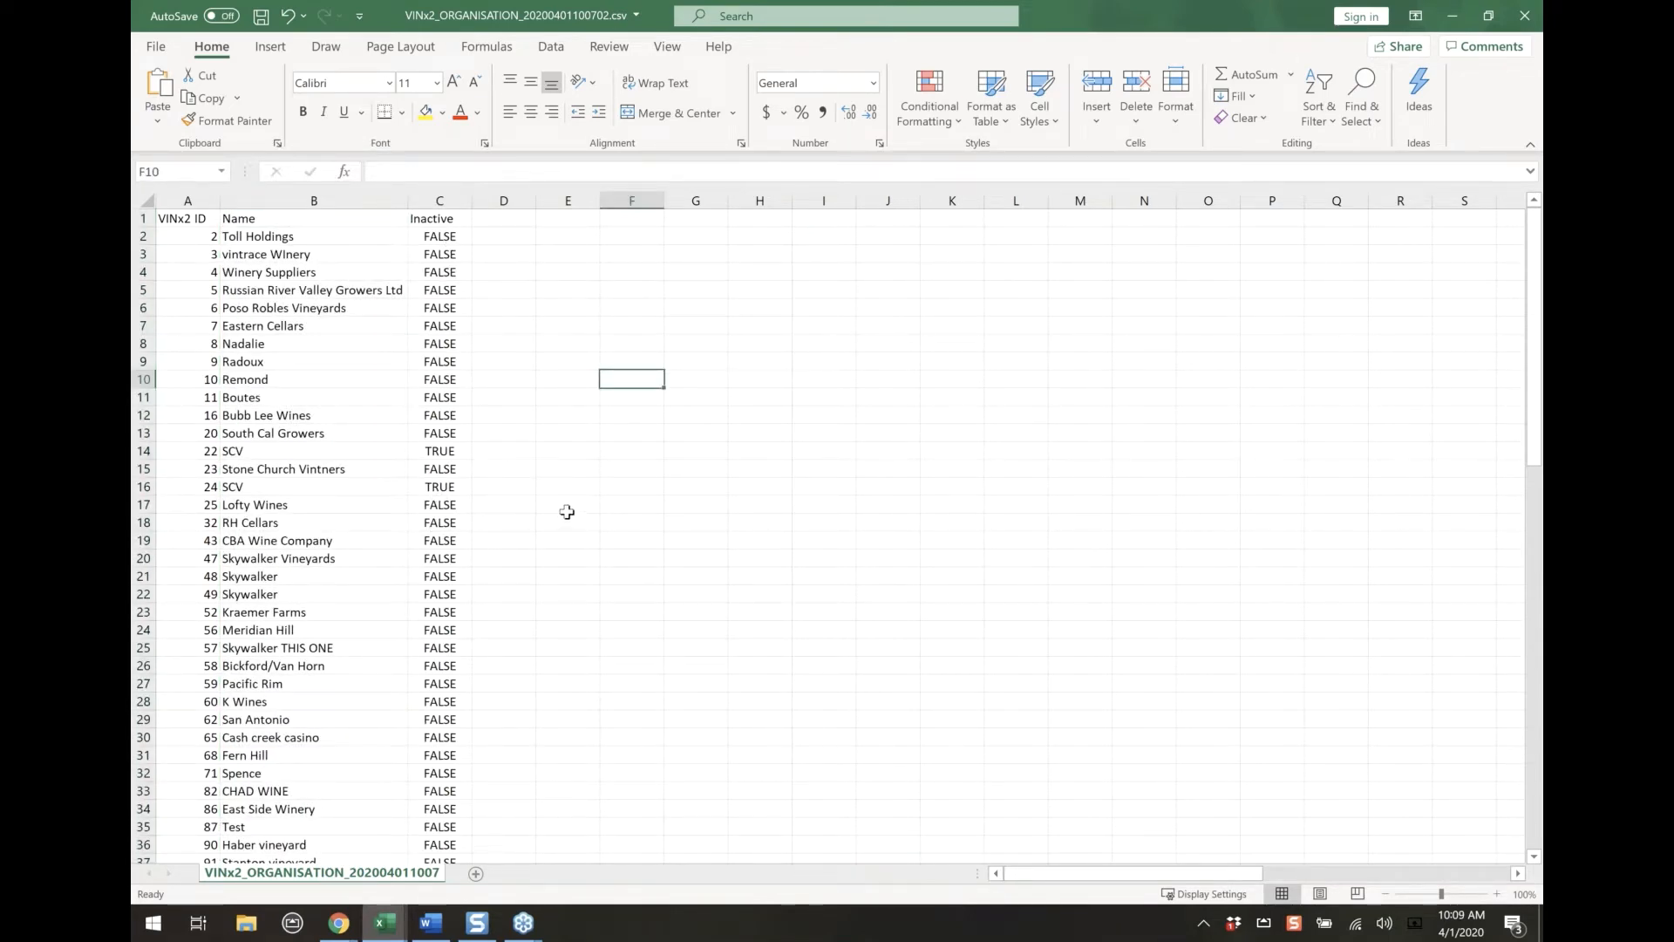
Close the organisation CSV and minimise the party list workbook to return to vintrace's Organisation Importer
click(1524, 16)
click(830, 499)
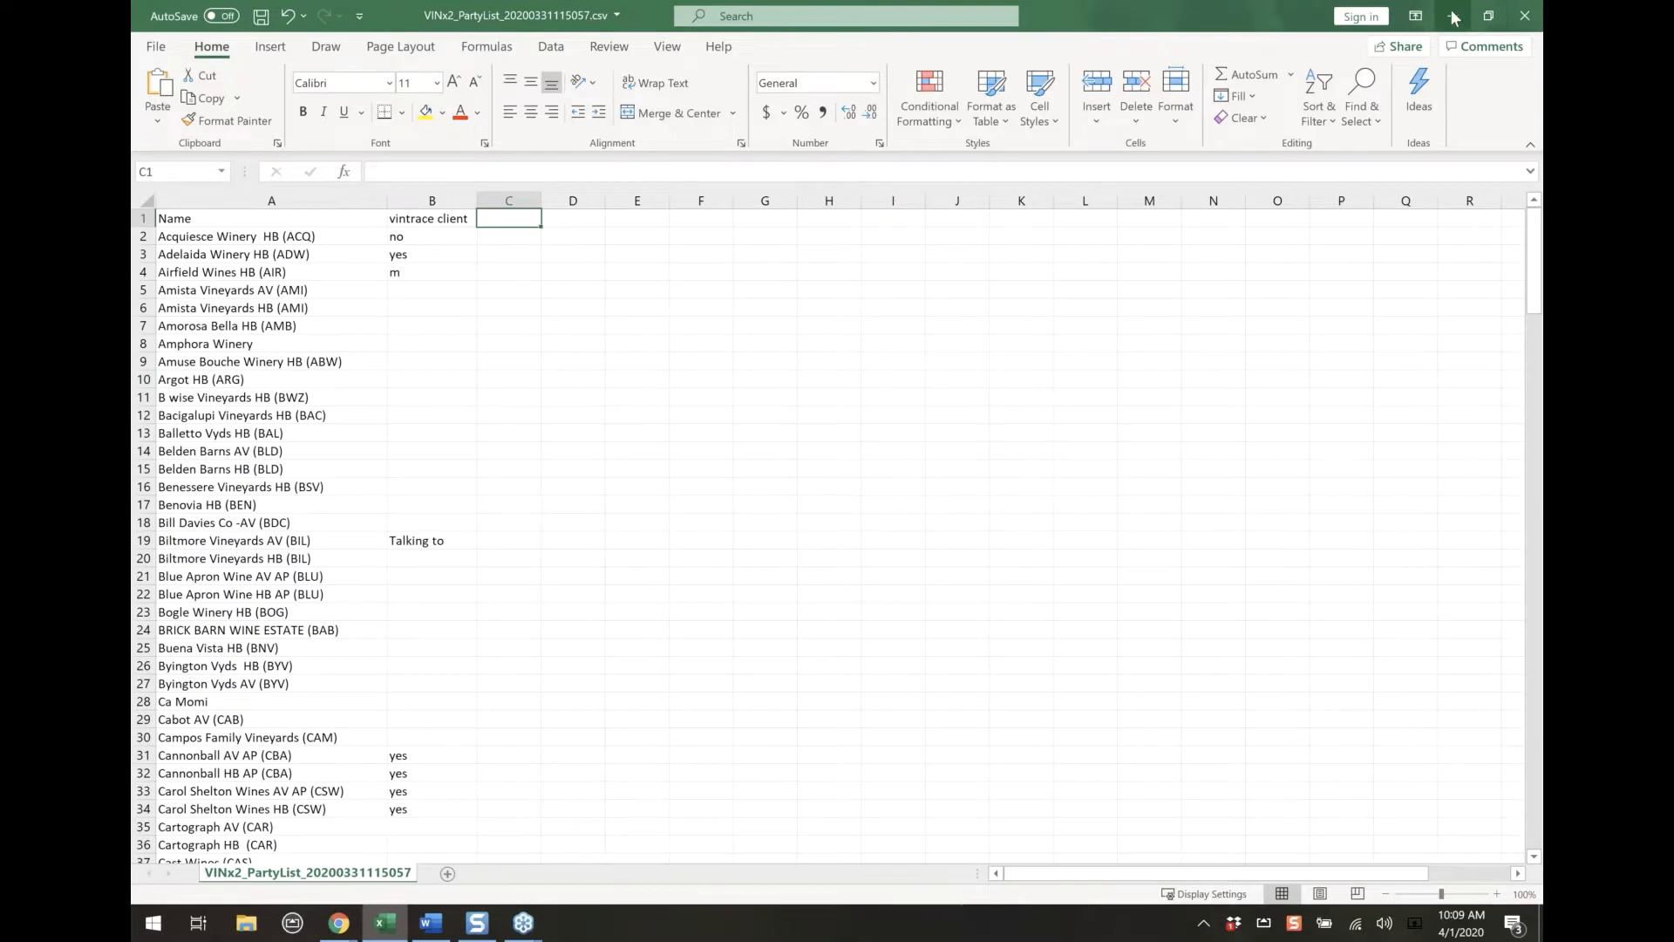
click(1453, 15)
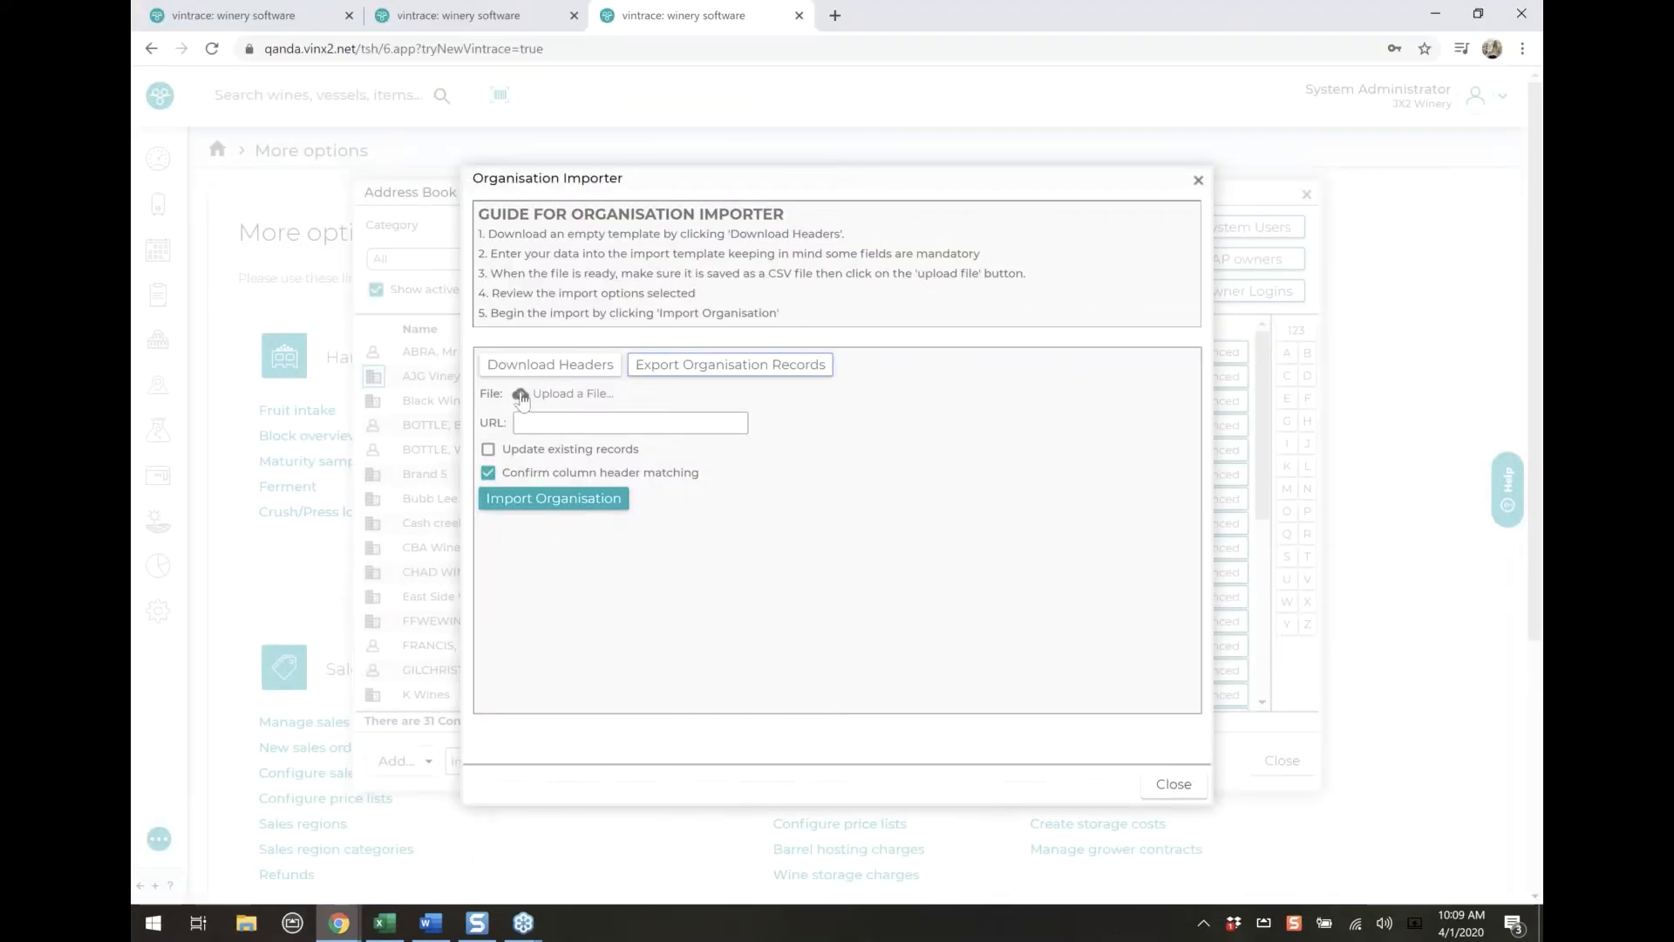
Open the file upload window of the Organisation Importer and close it without choosing a file
click(520, 396)
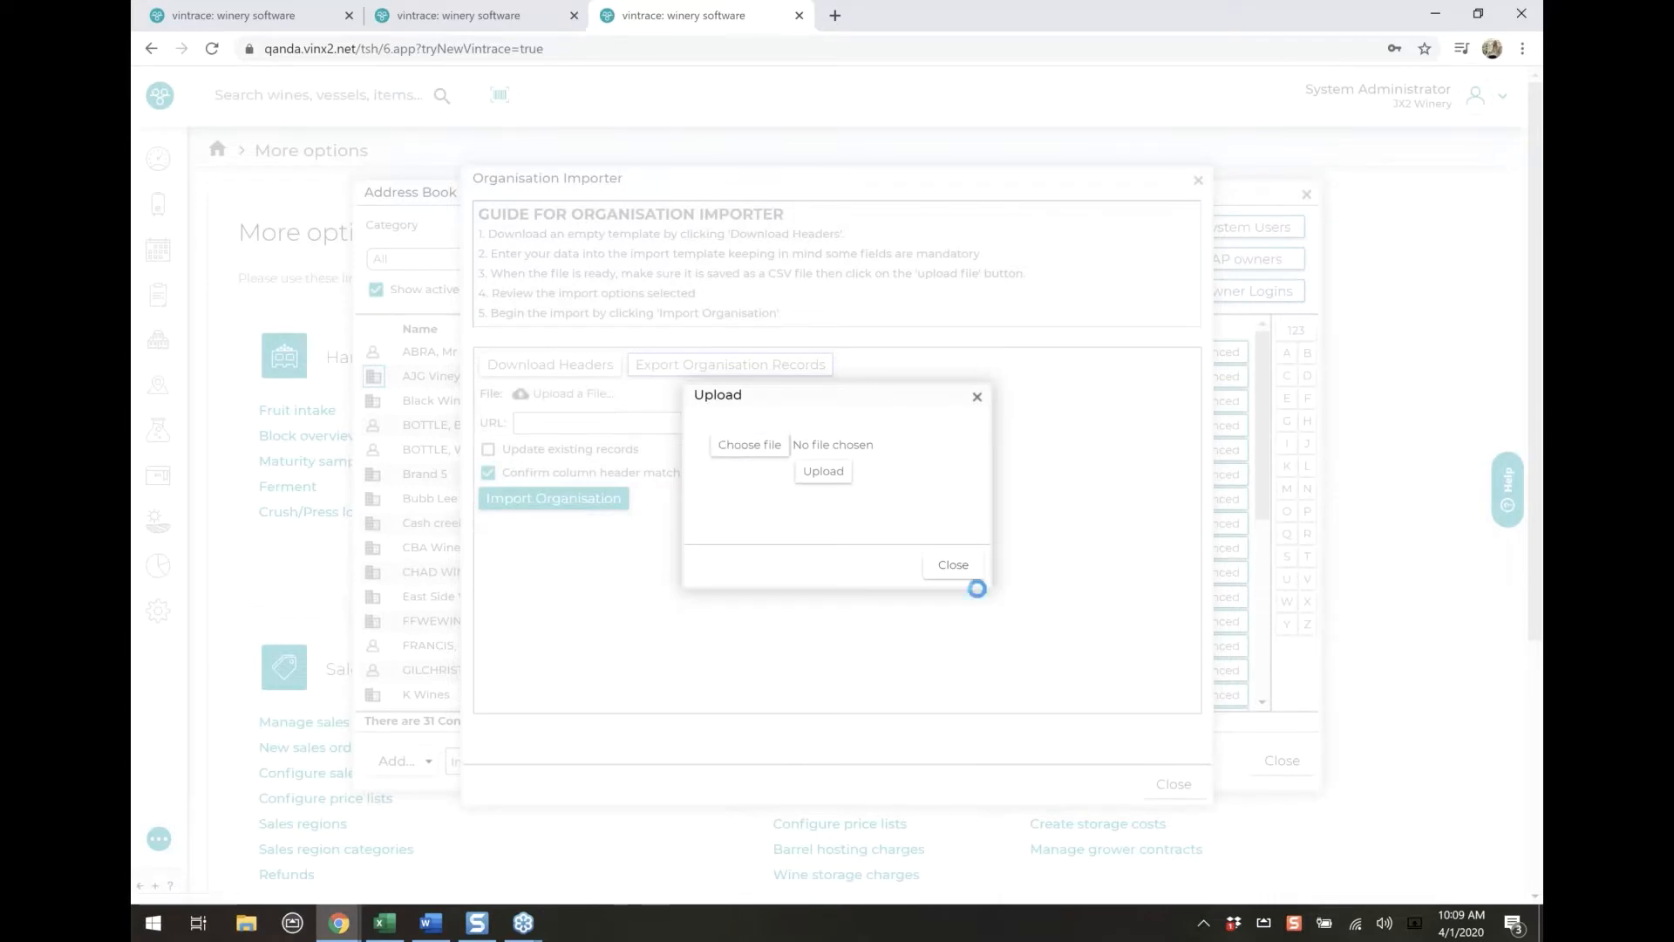
click(953, 565)
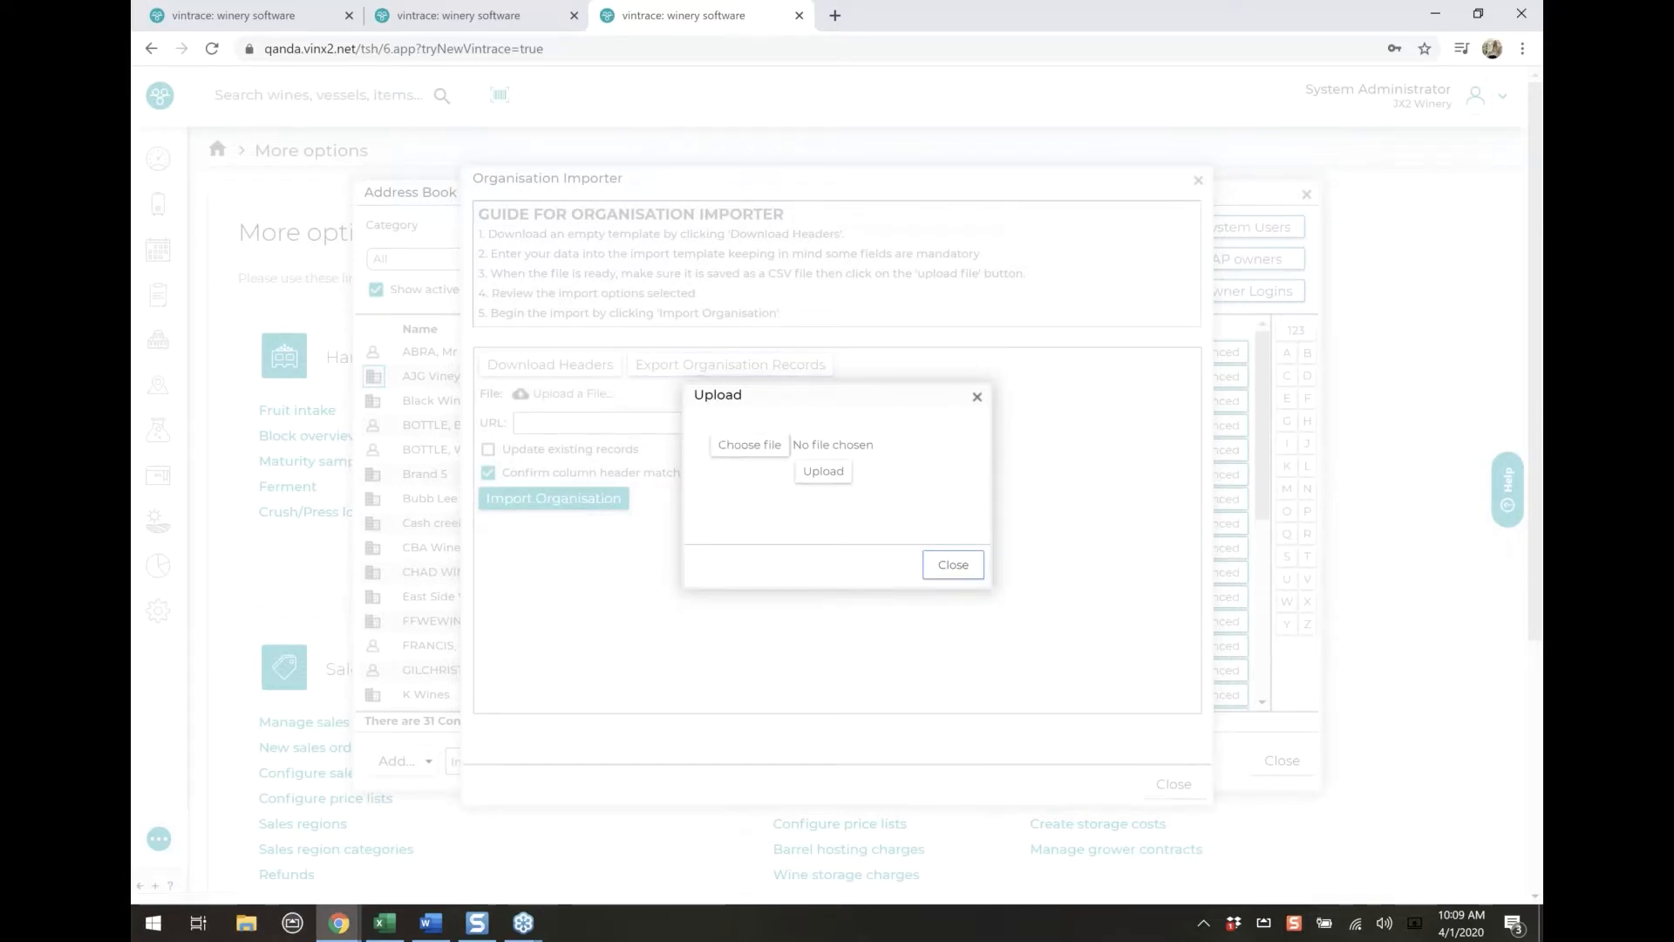
Turn on updating of existing records in the Organisation Importer, and close the importer and the address book without importing
click(516, 453)
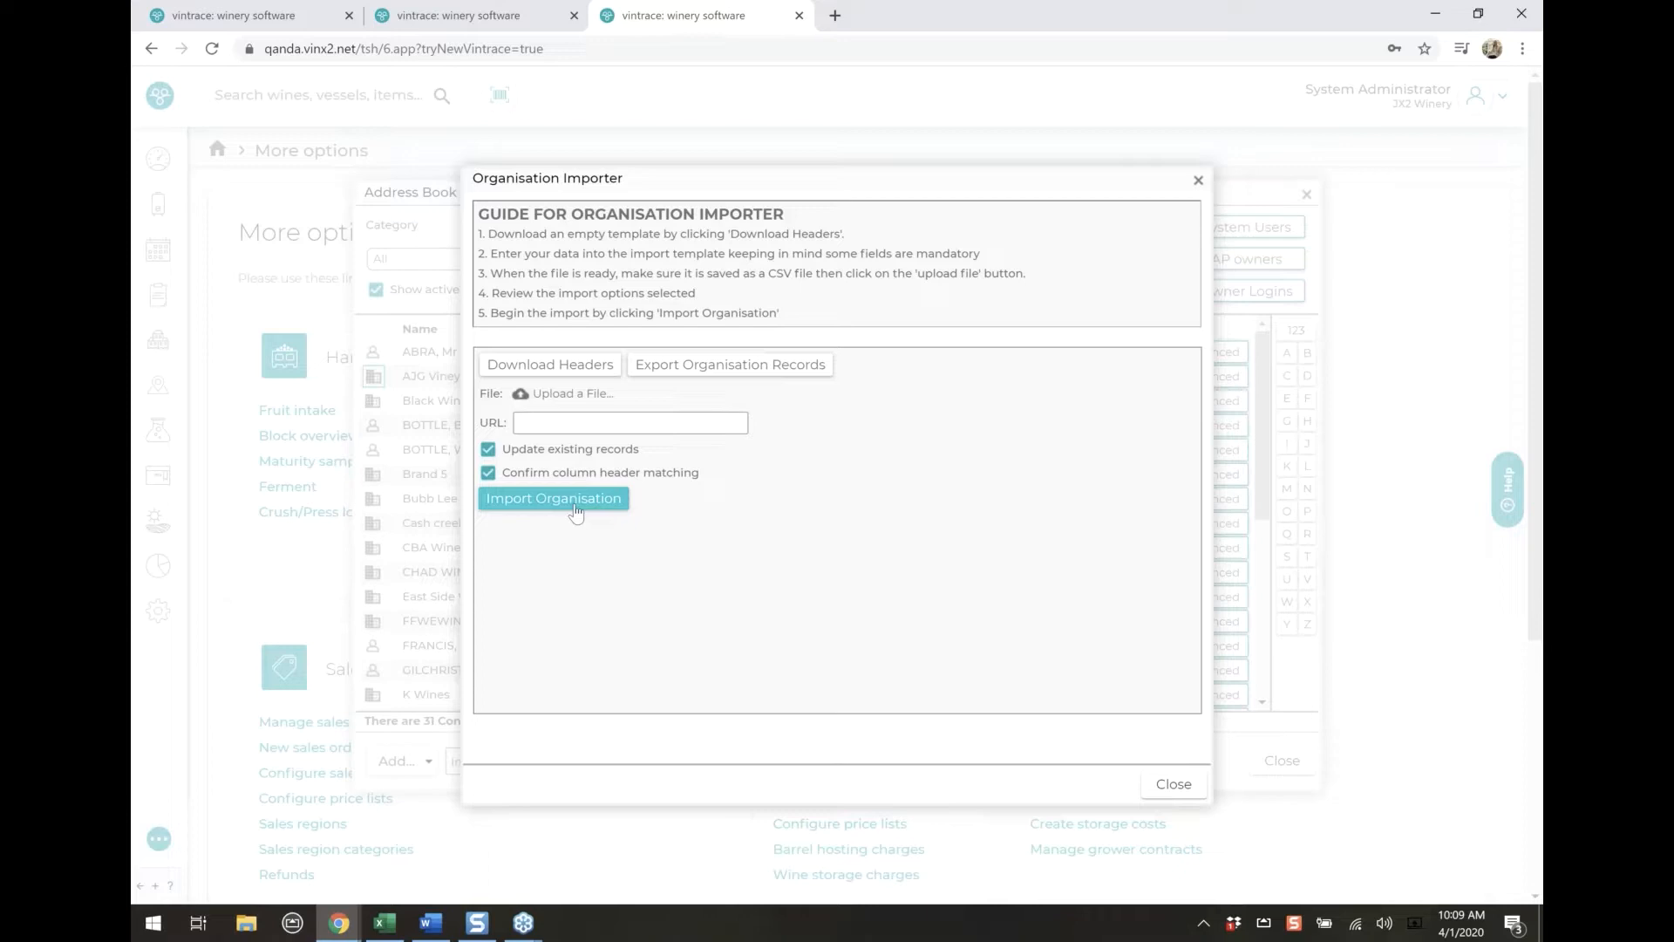
click(1200, 181)
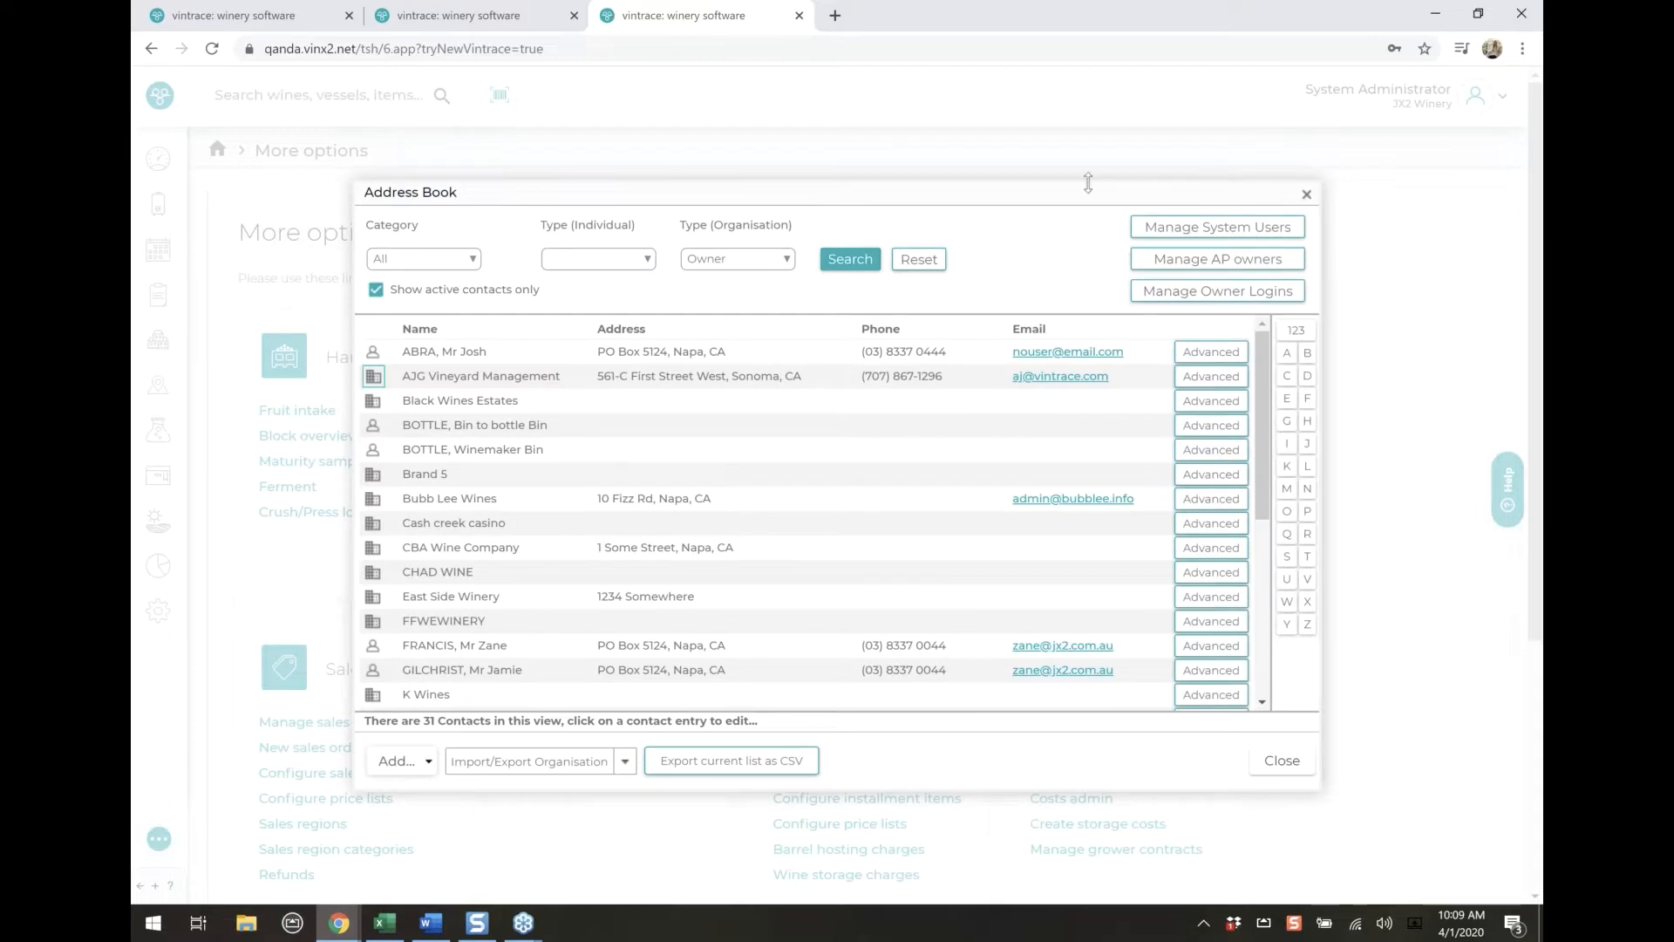
click(1308, 195)
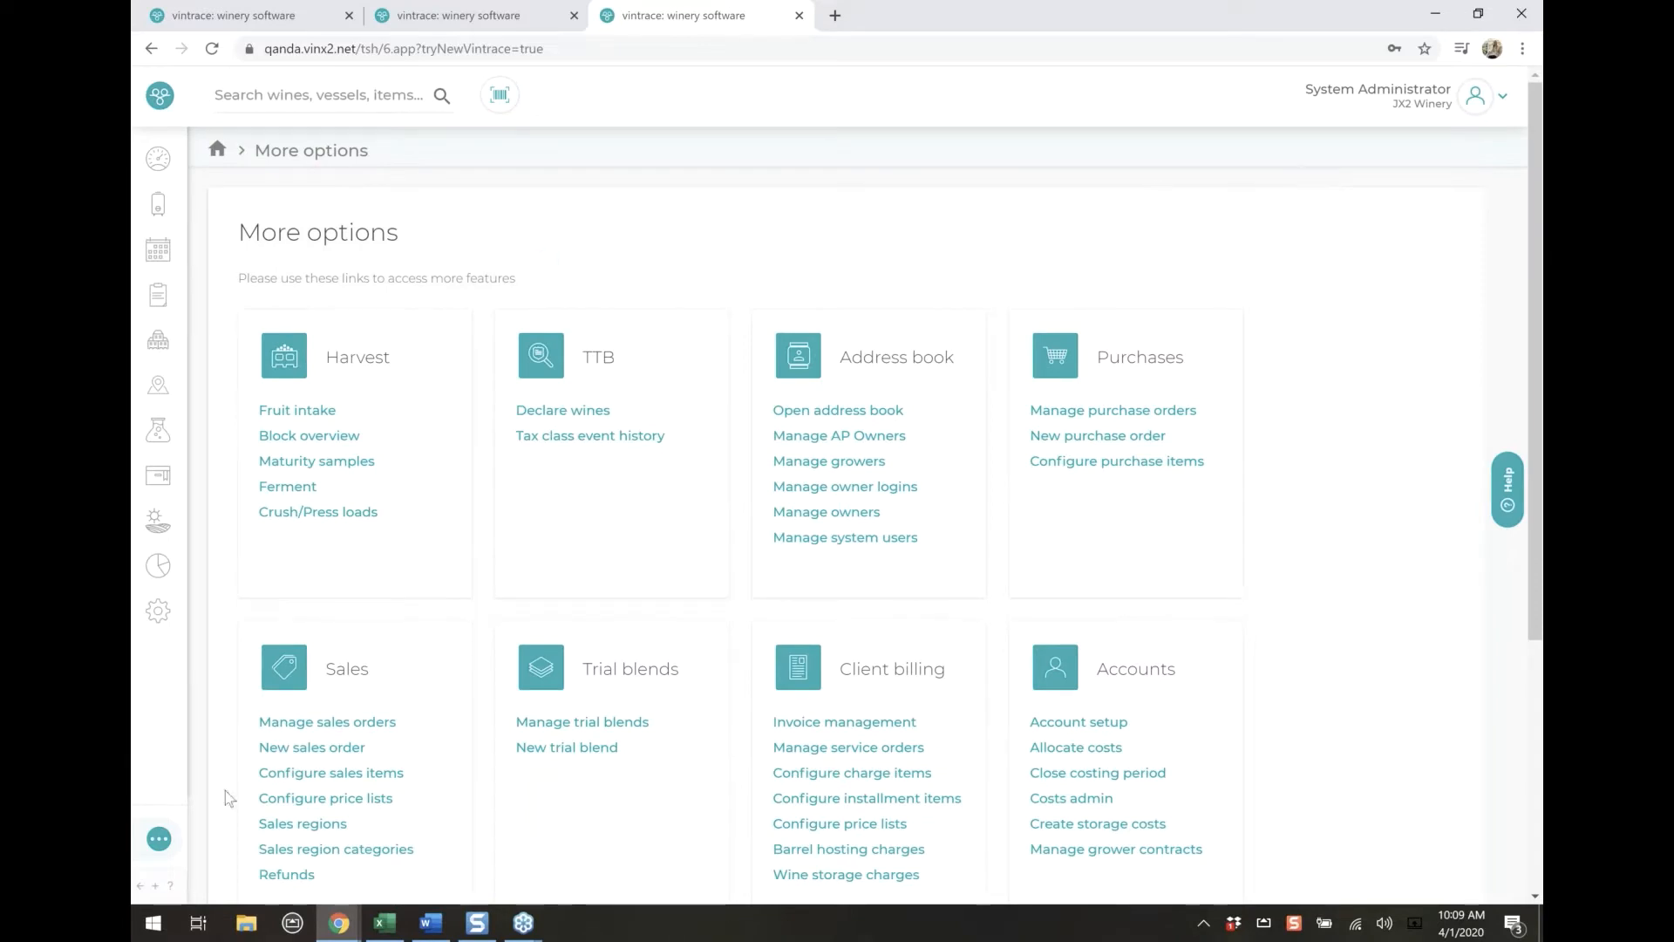
Reopen the address book and filter its contacts by the Laboratory organisation type
click(805, 416)
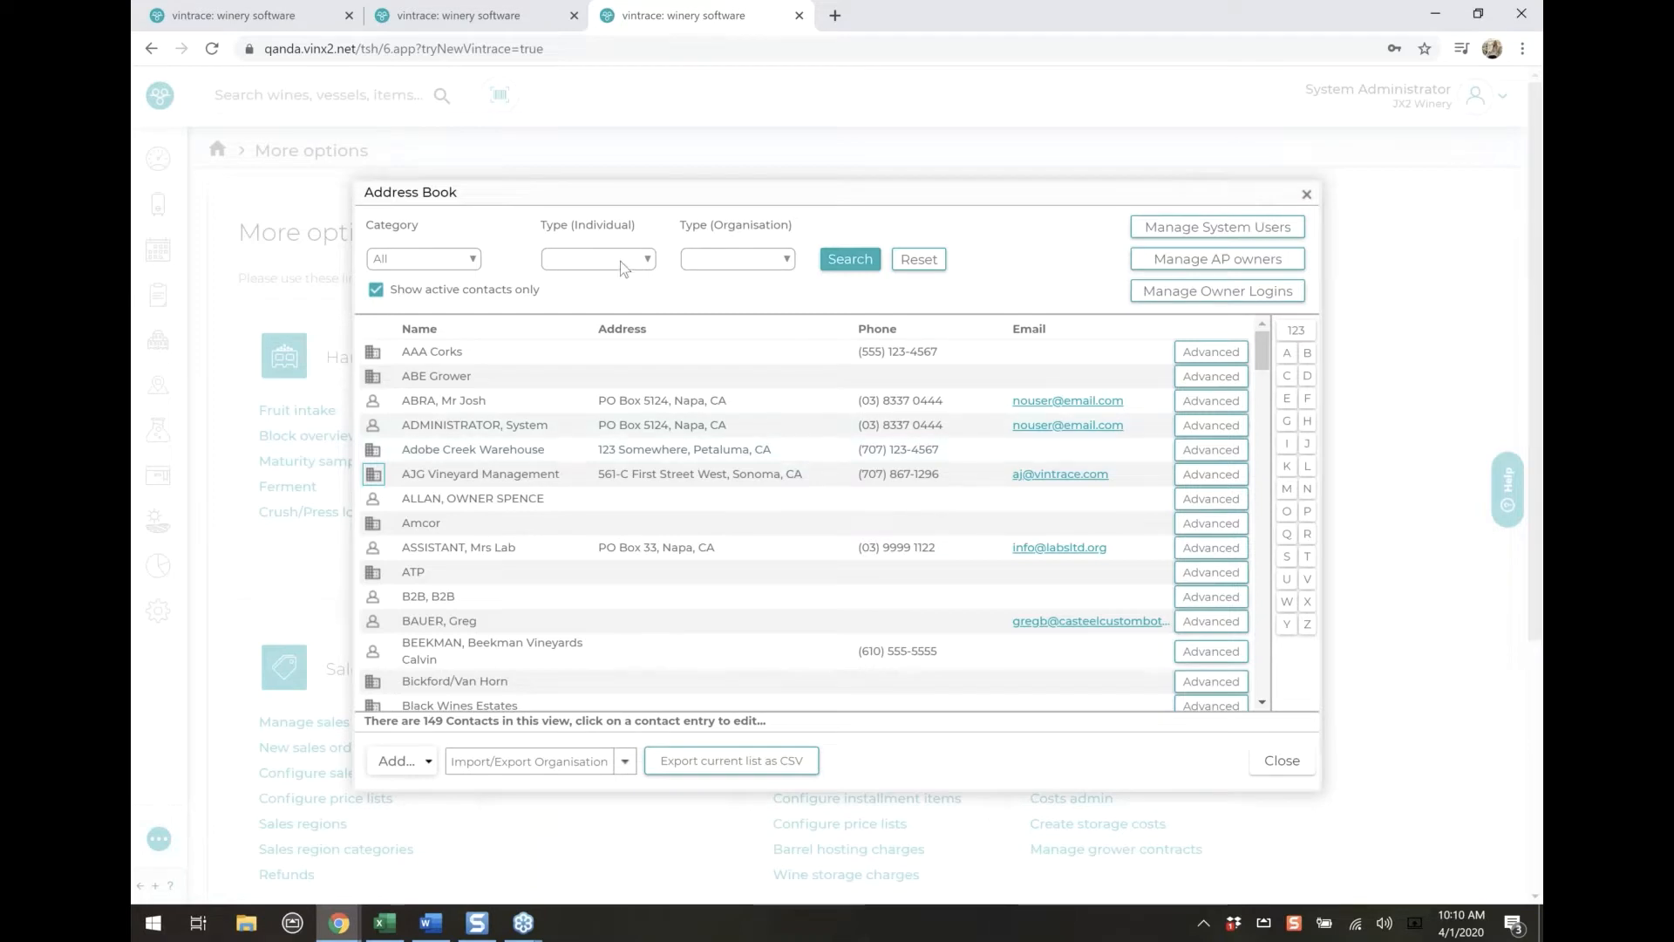
click(741, 259)
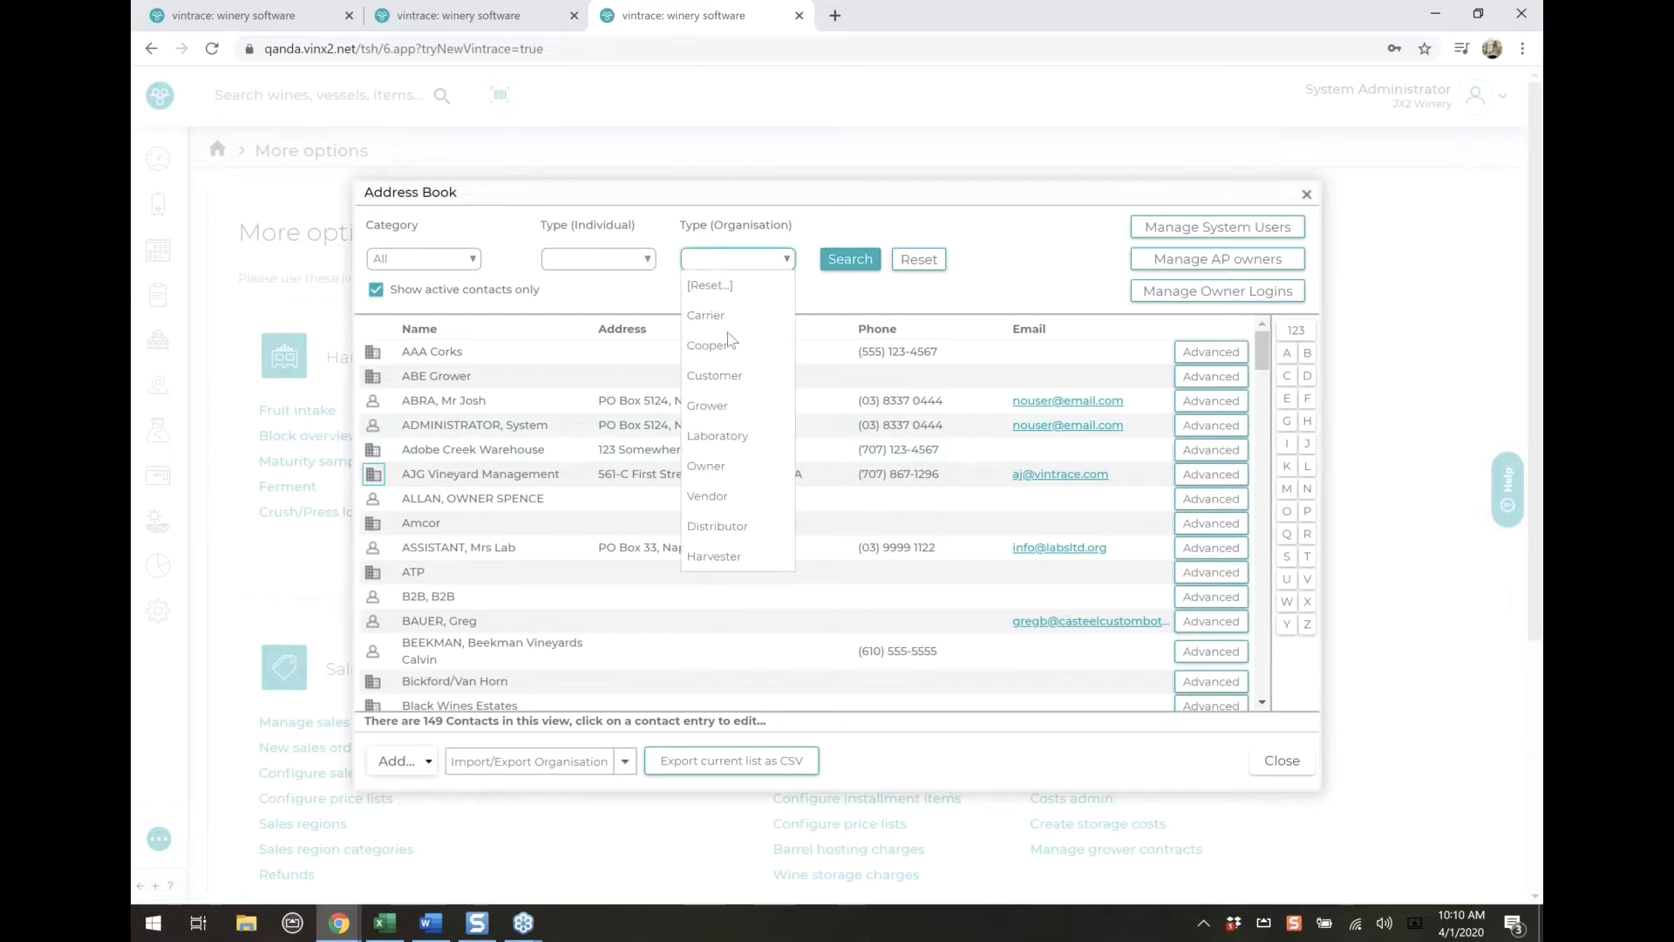
click(713, 436)
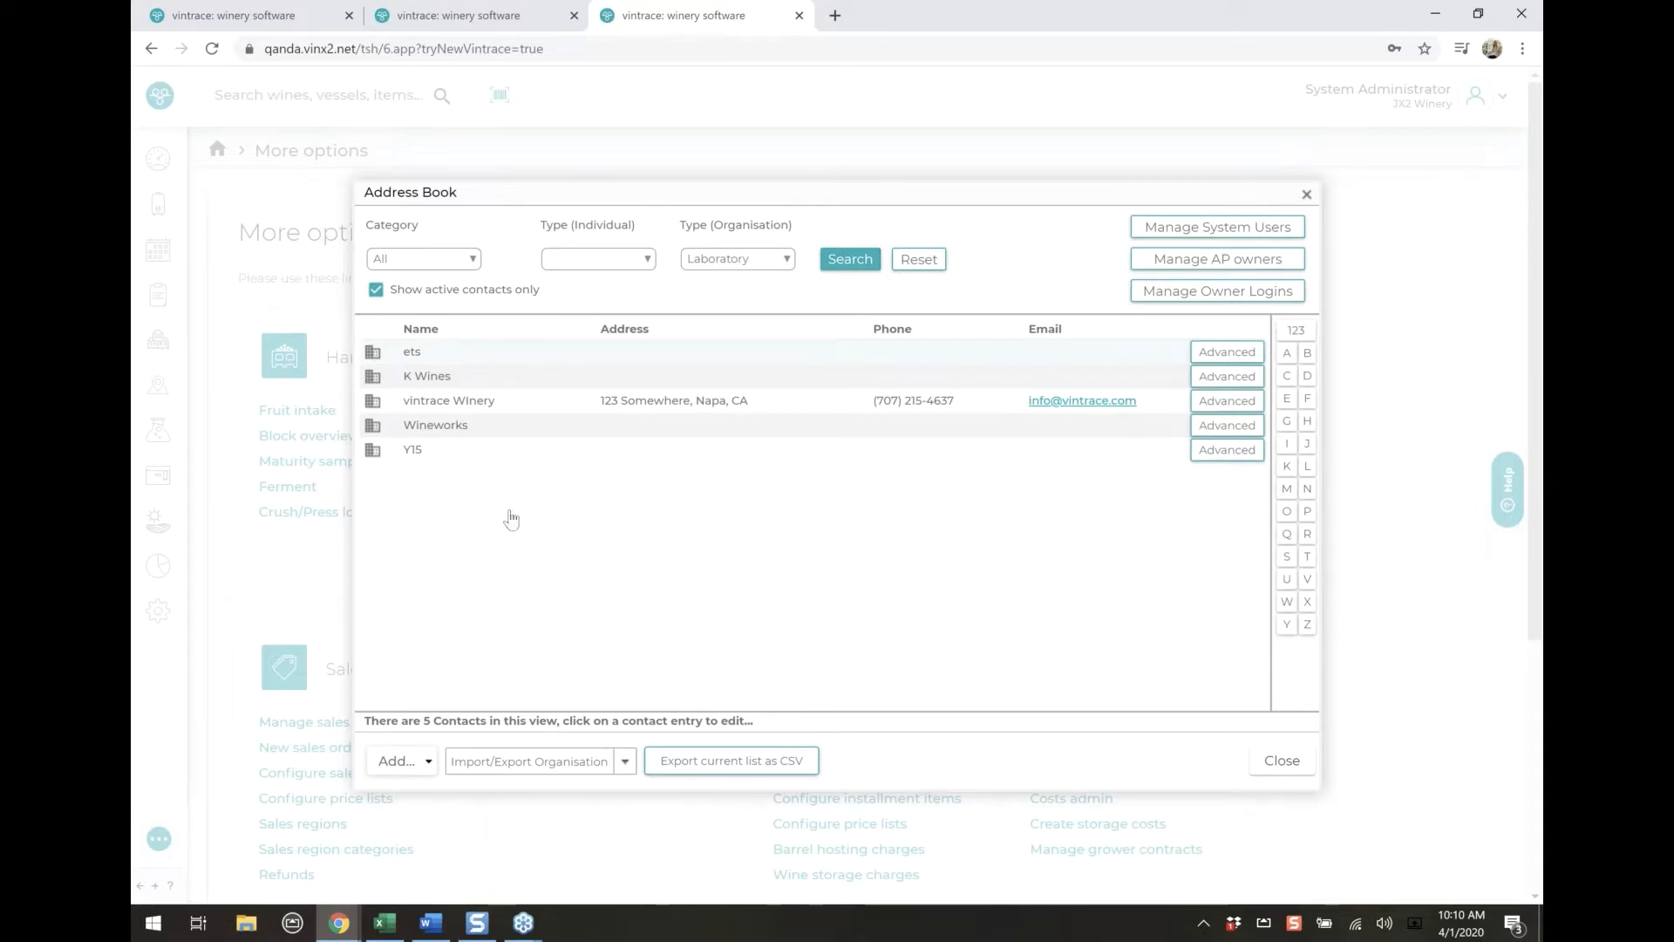
click(397, 761)
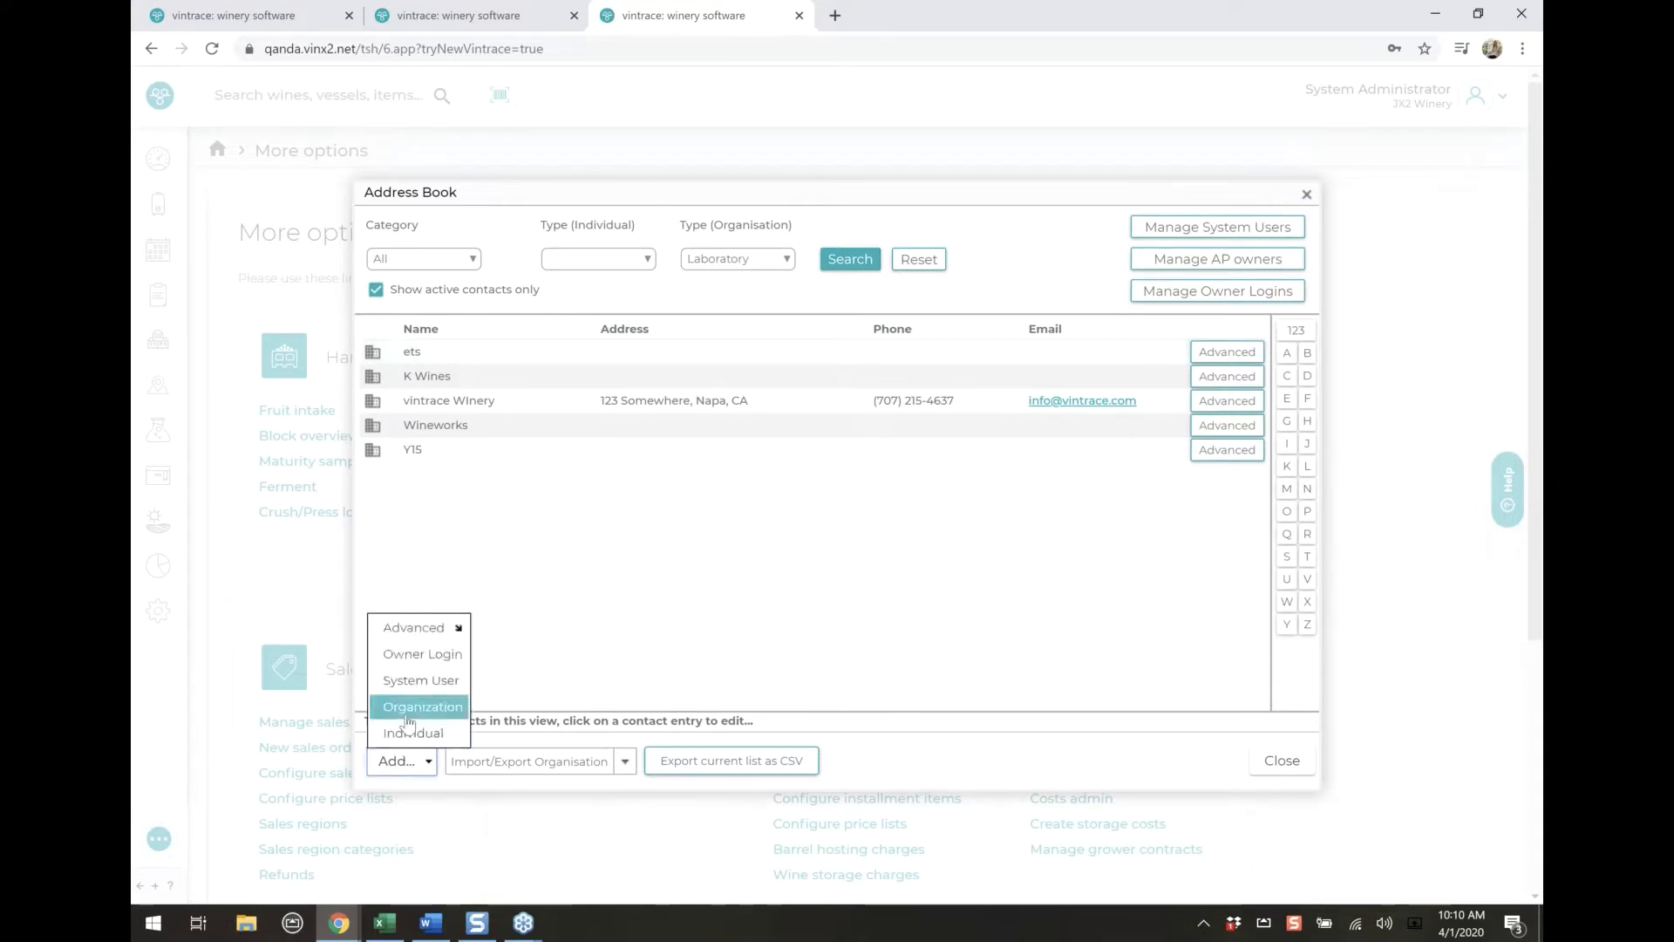
click(694, 463)
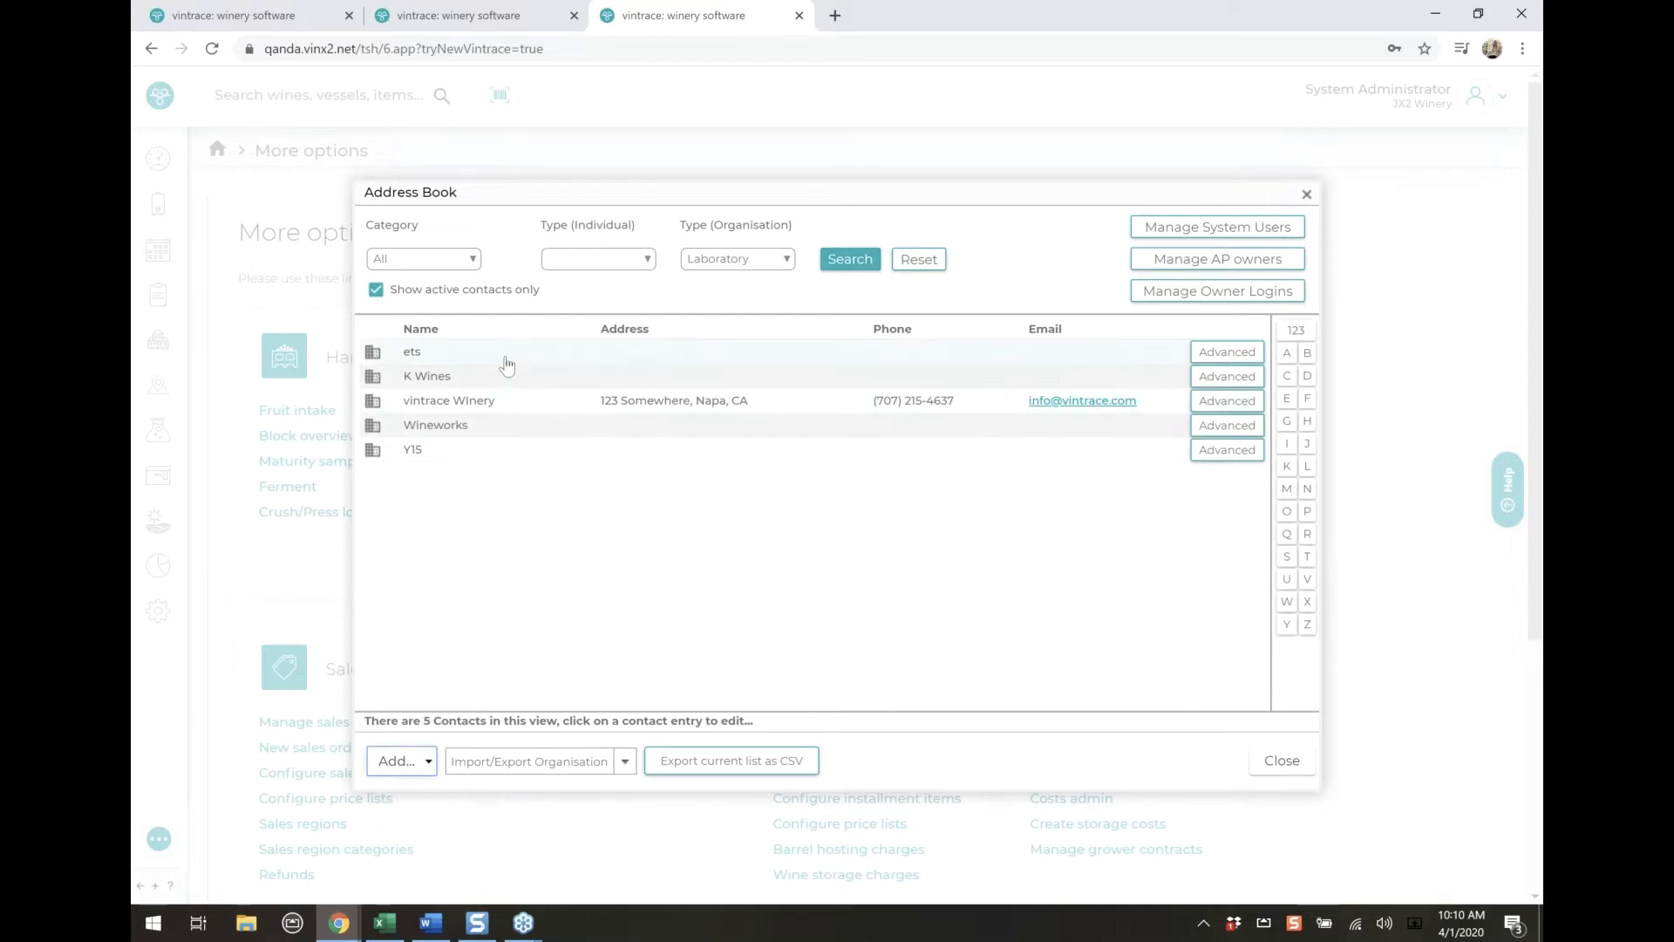
Open the ets organisation's laboratory role settings and bring up its client ids
click(510, 358)
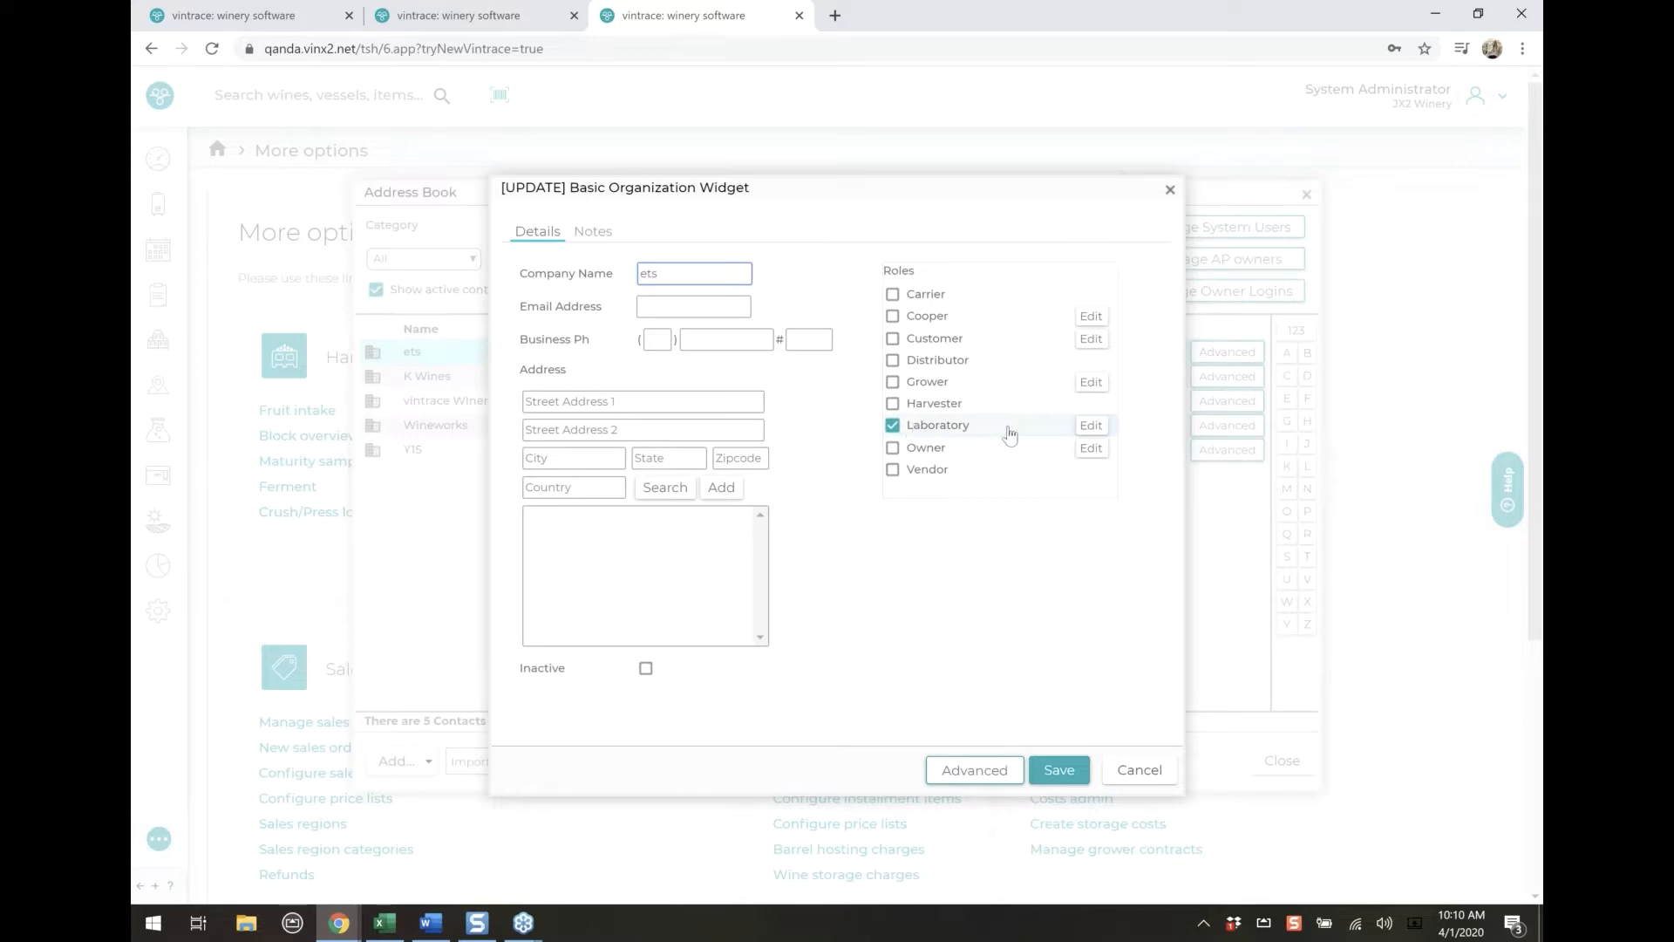
click(1090, 428)
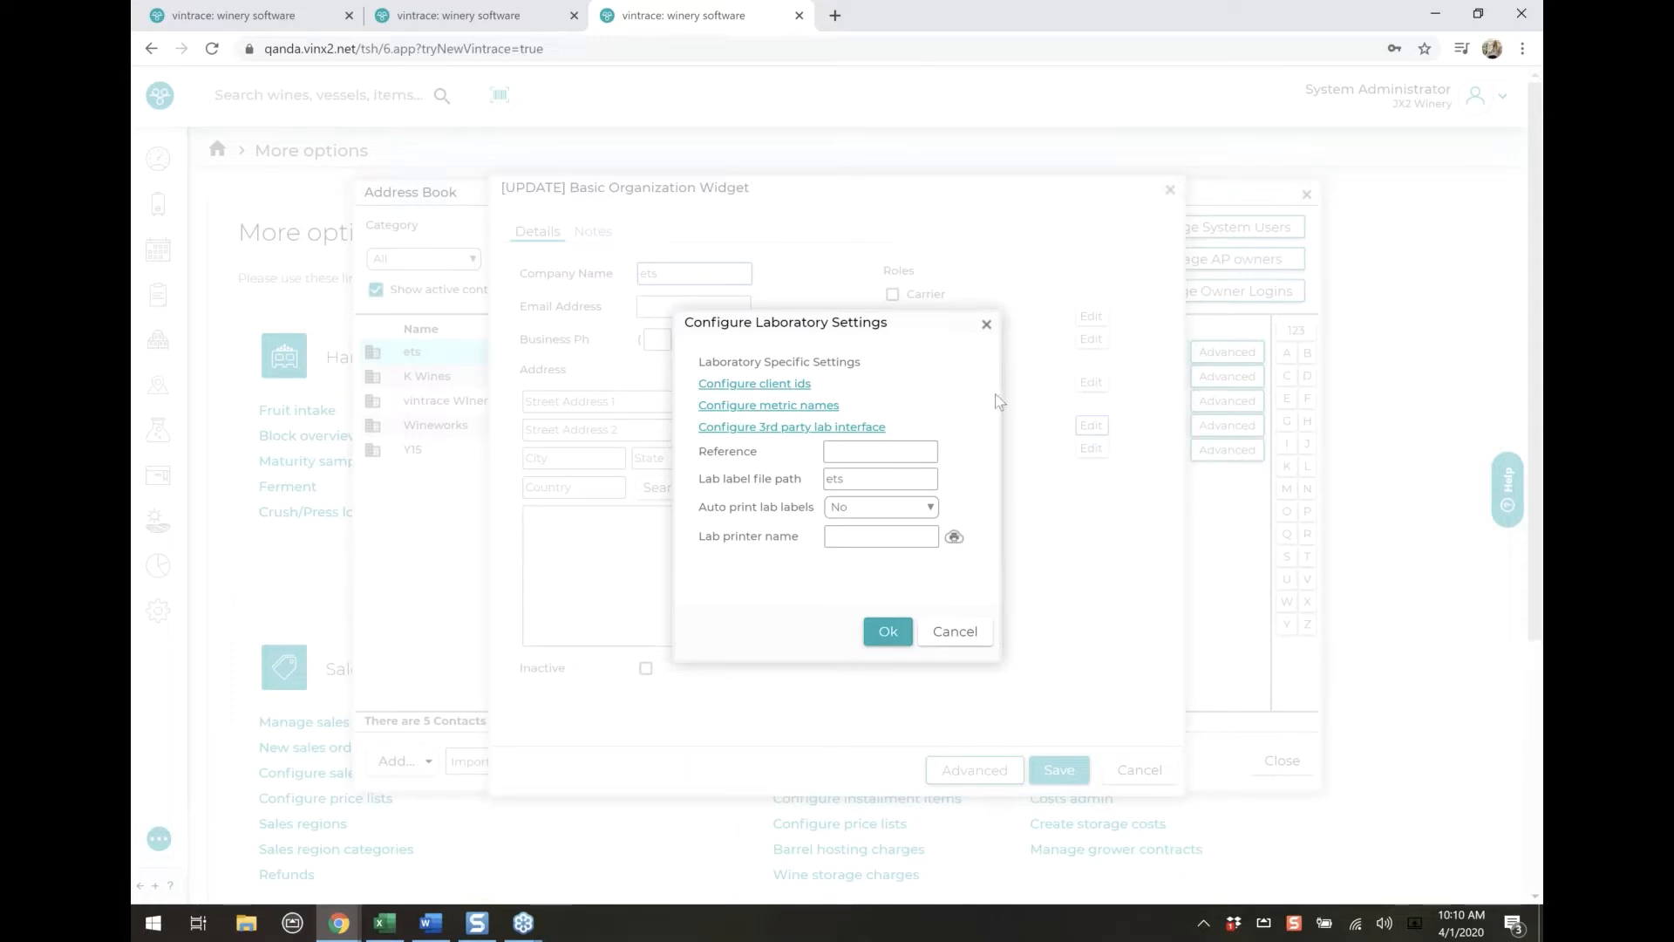
click(767, 384)
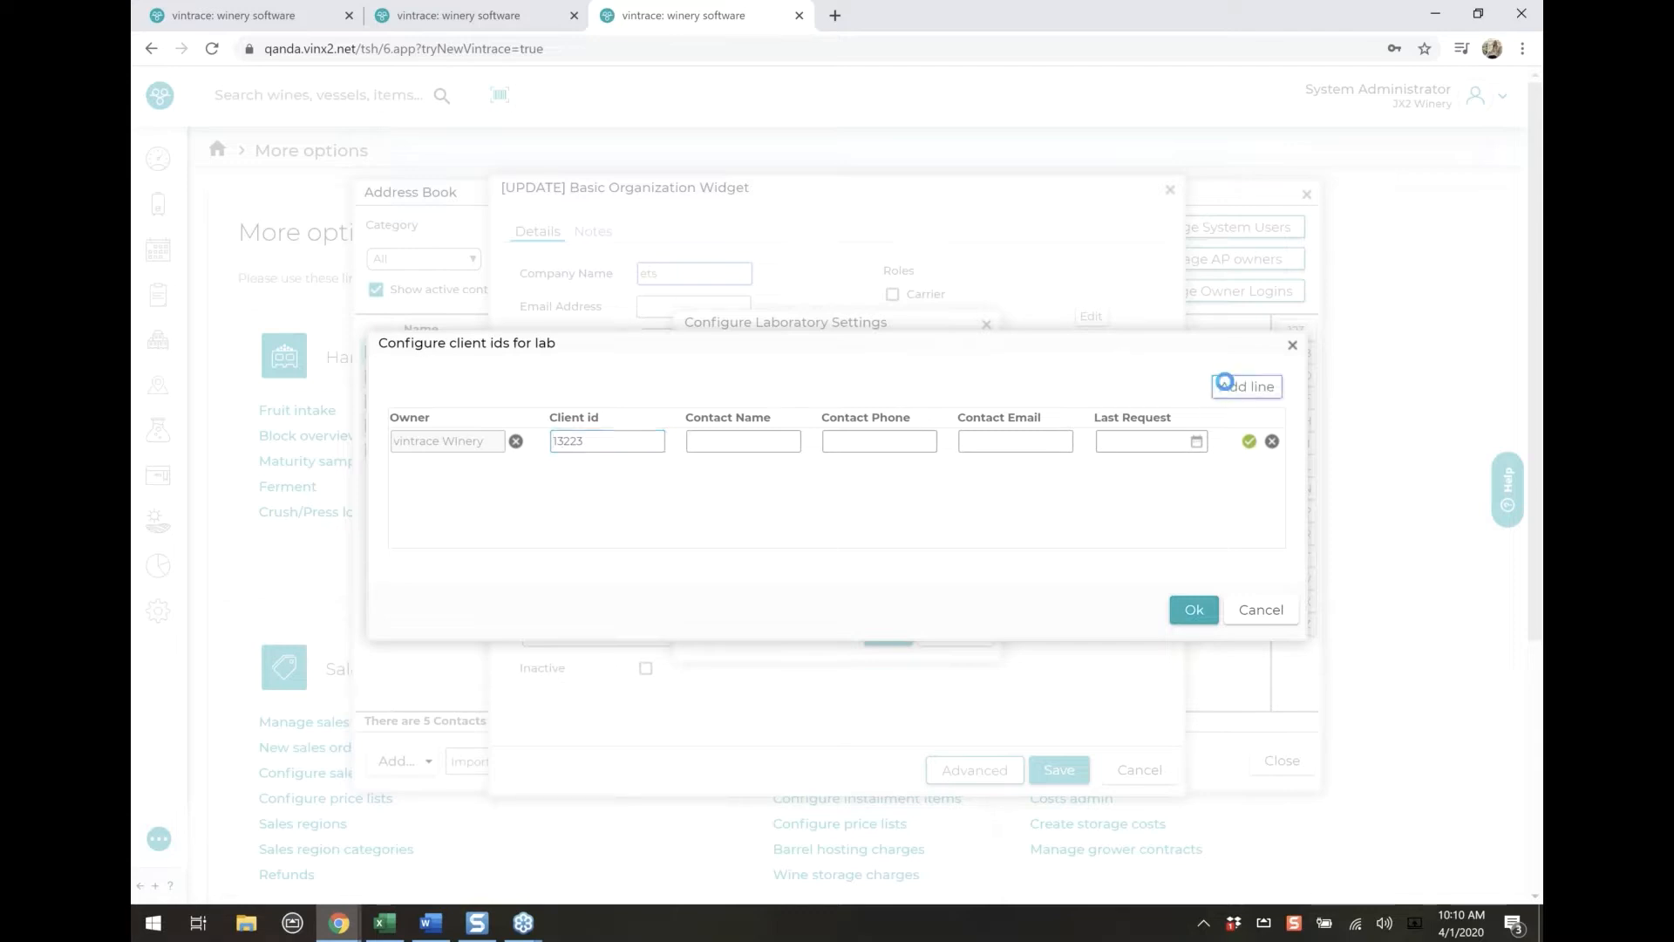
Add three blank client id lines for the ets laboratory and discard them
click(1221, 392)
click(1224, 392)
click(1223, 392)
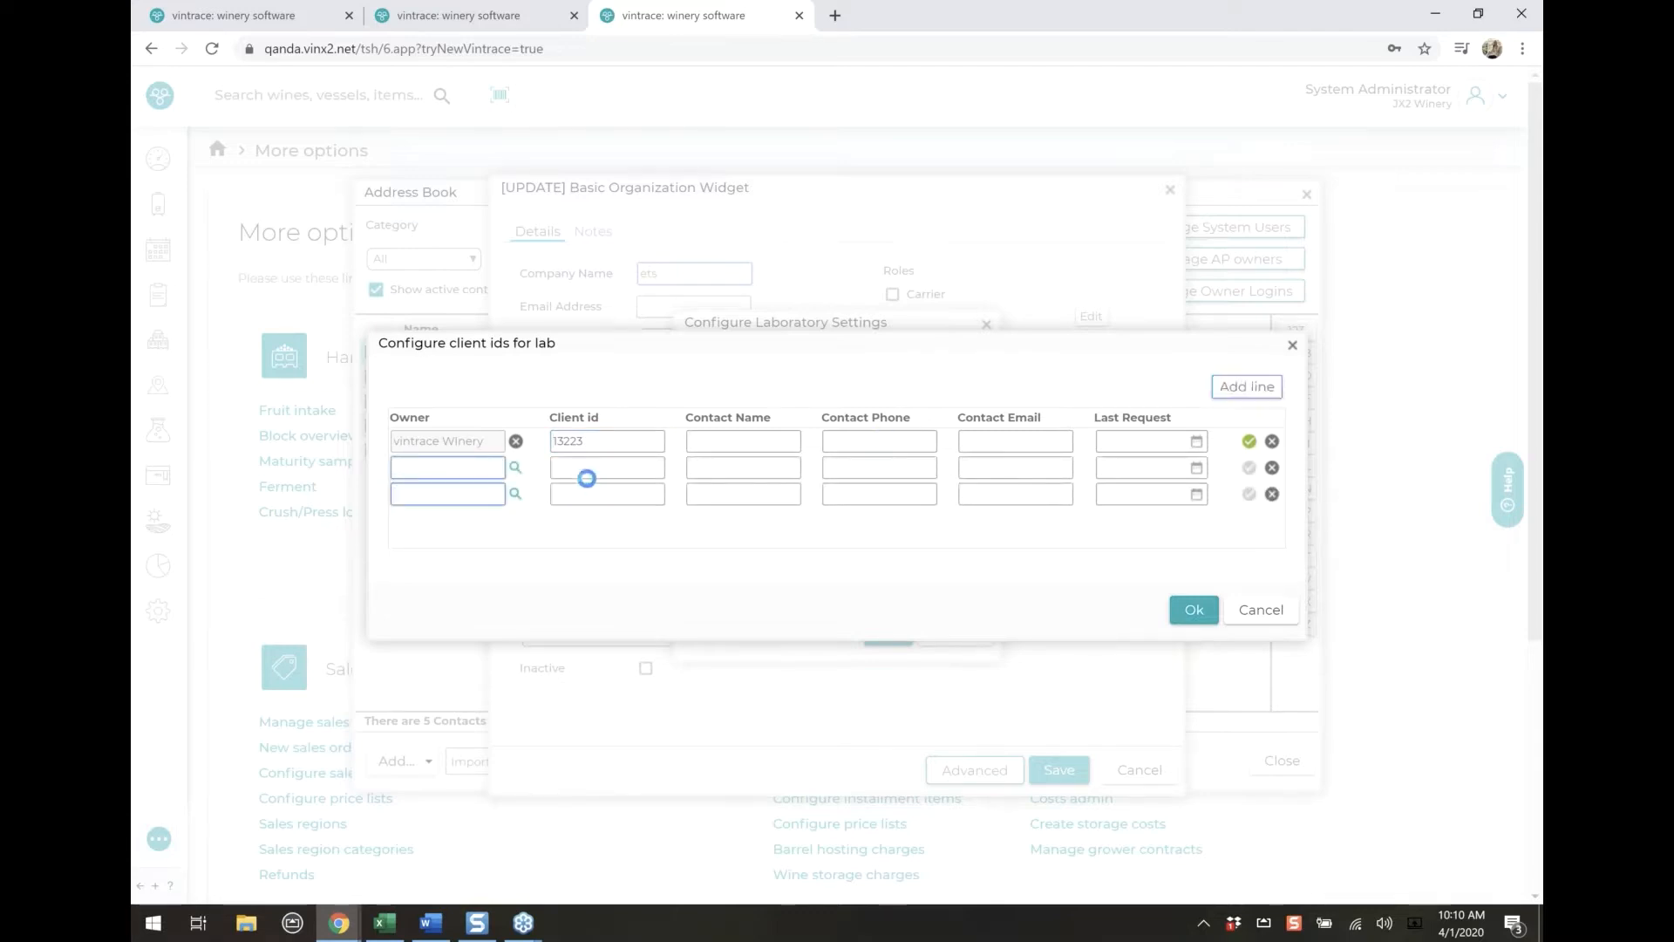
click(581, 467)
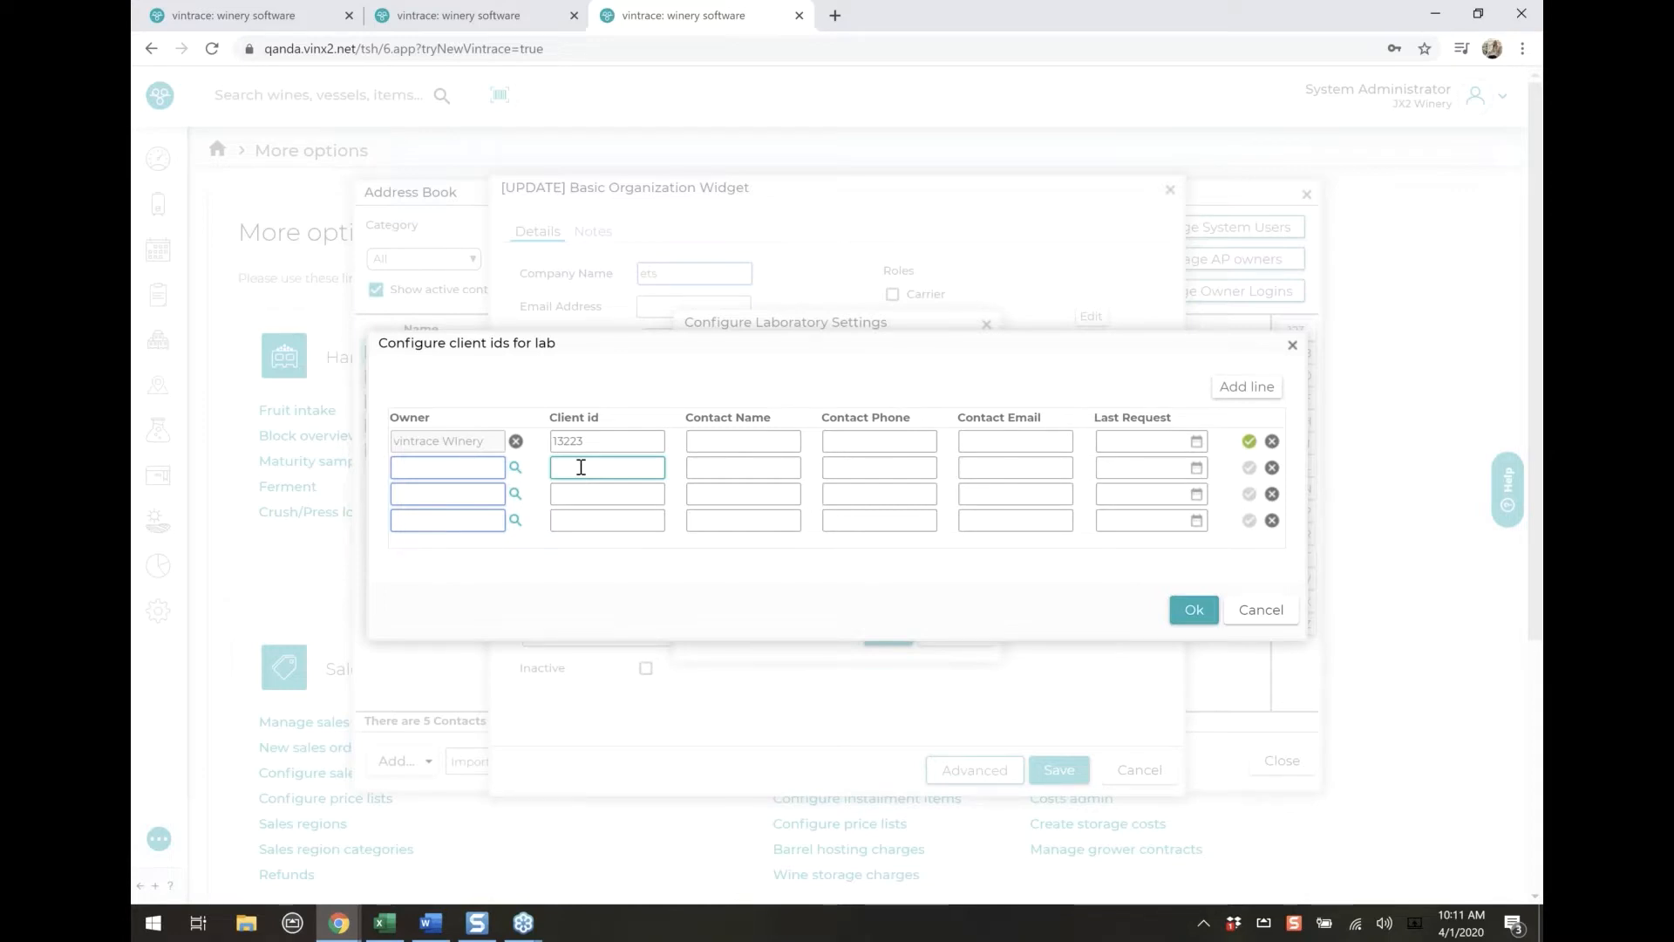
click(1261, 610)
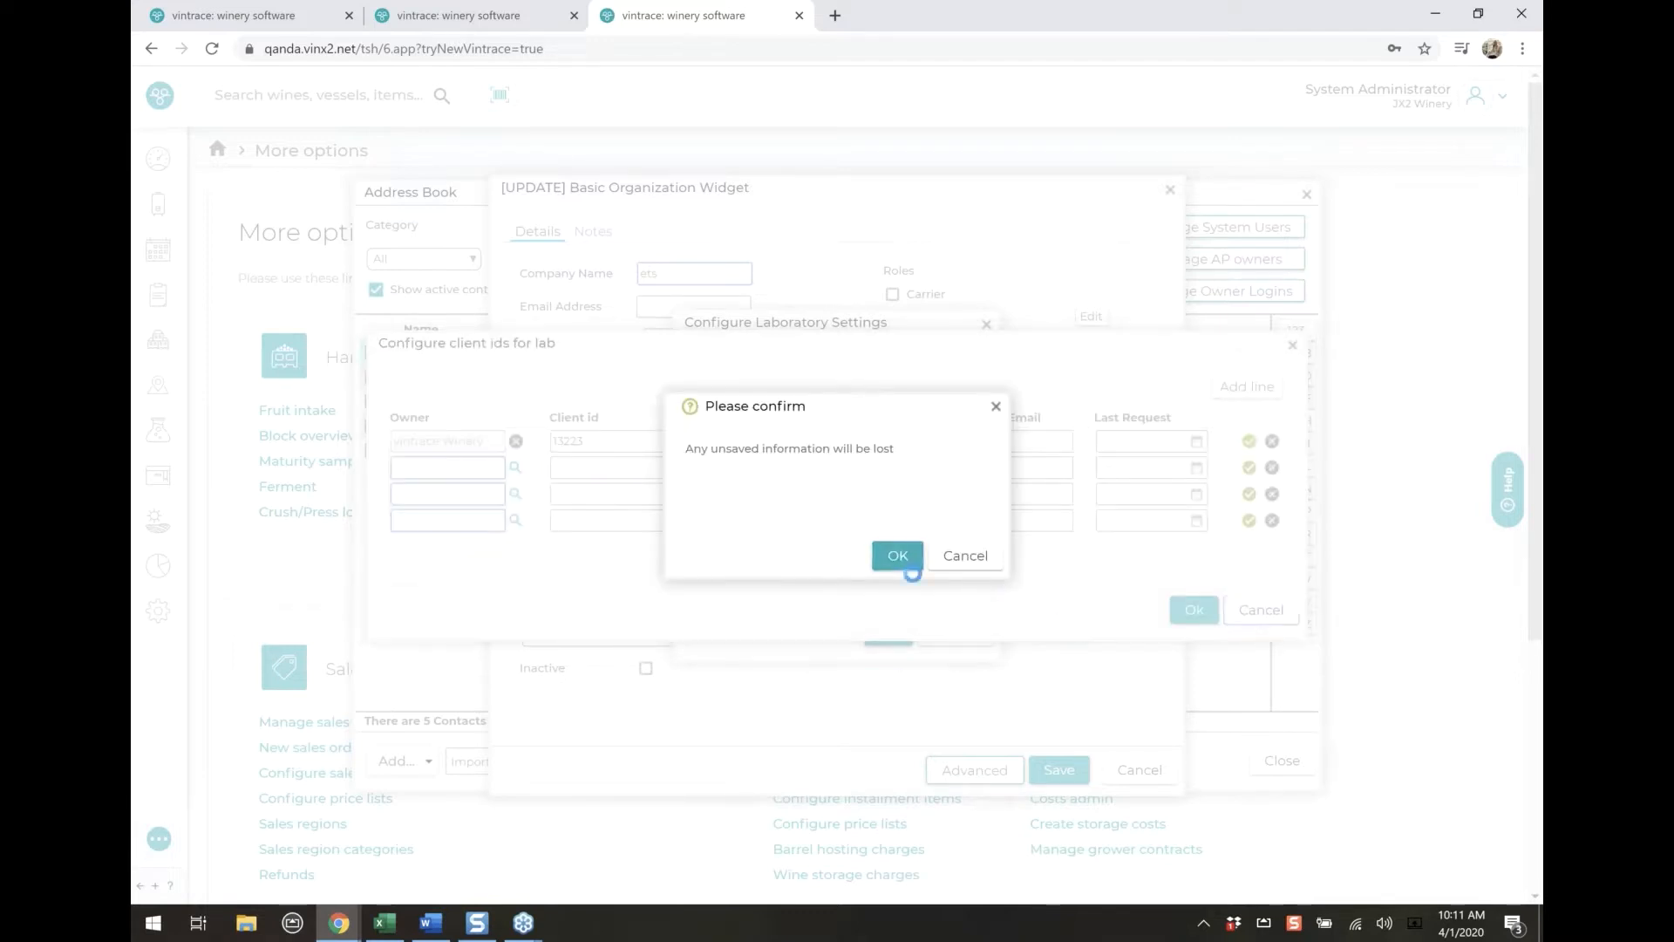
click(898, 558)
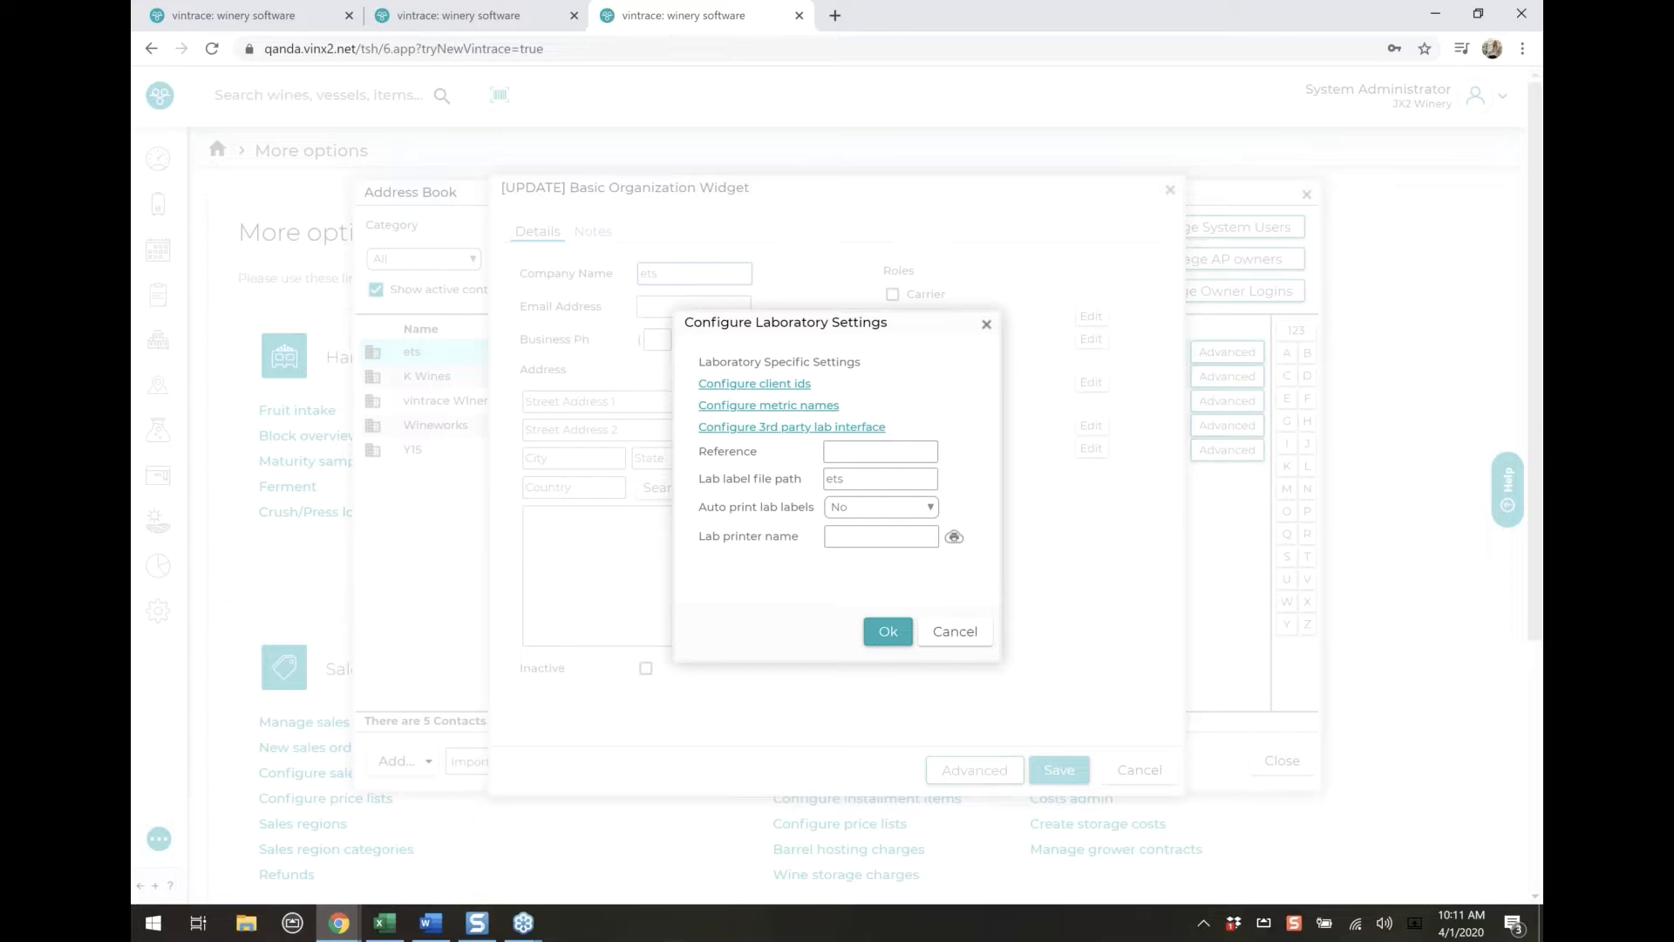
Examine the ets laboratory's metric names and their matching import names, and accept the list as it is
click(761, 410)
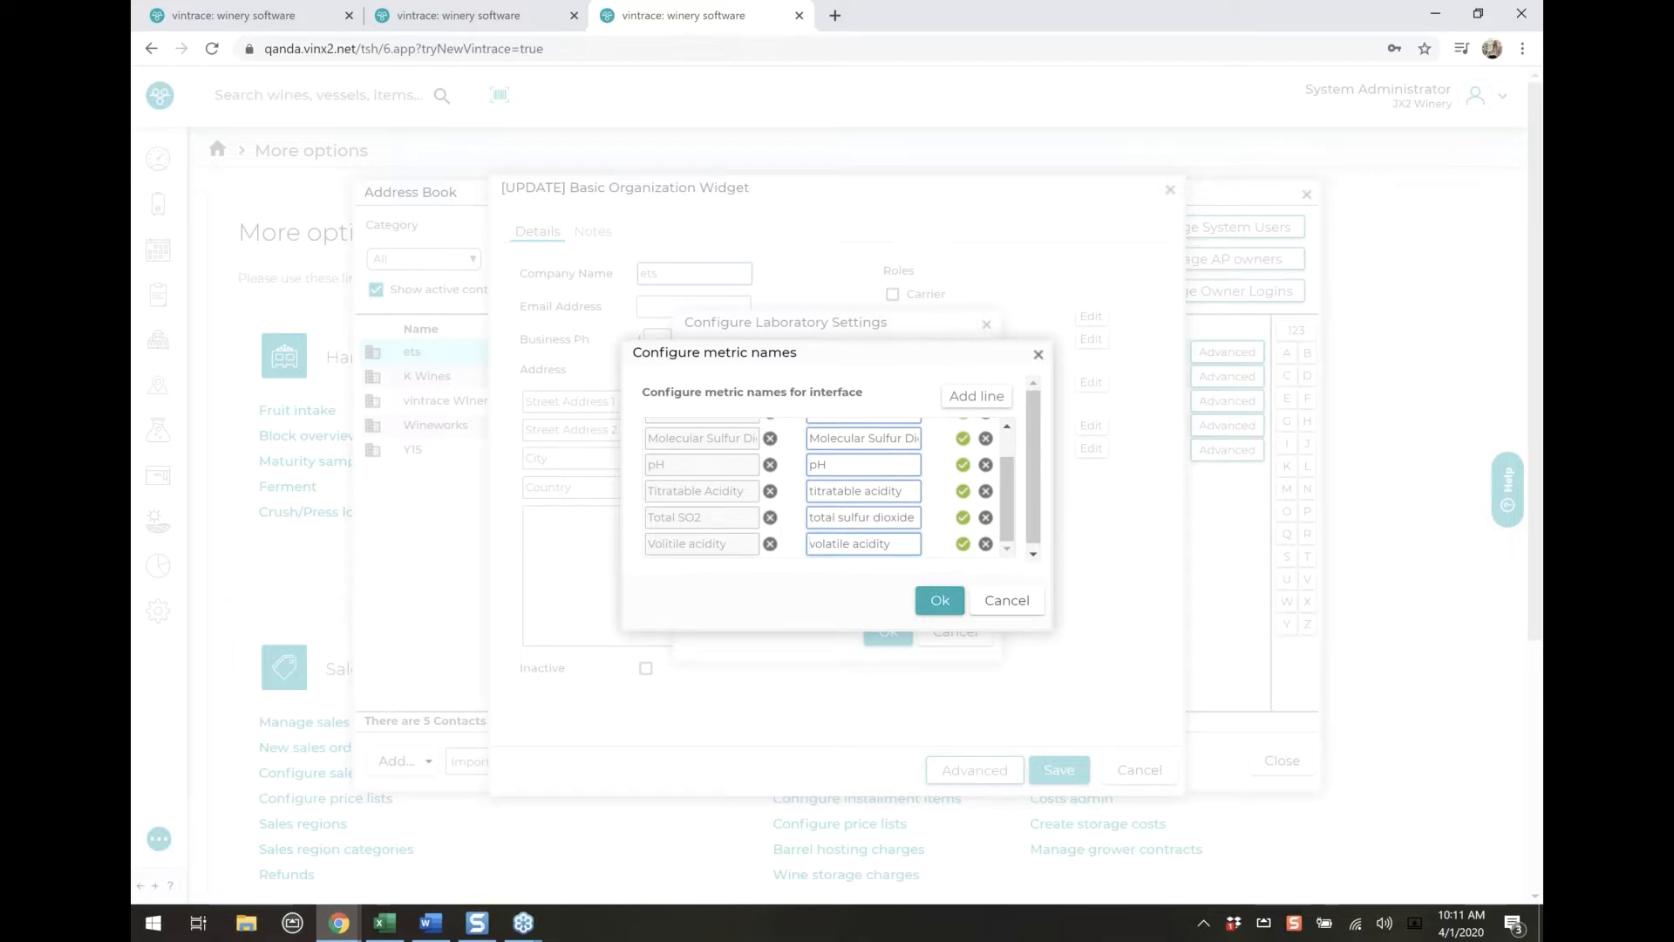
scroll(772, 506, up, 2)
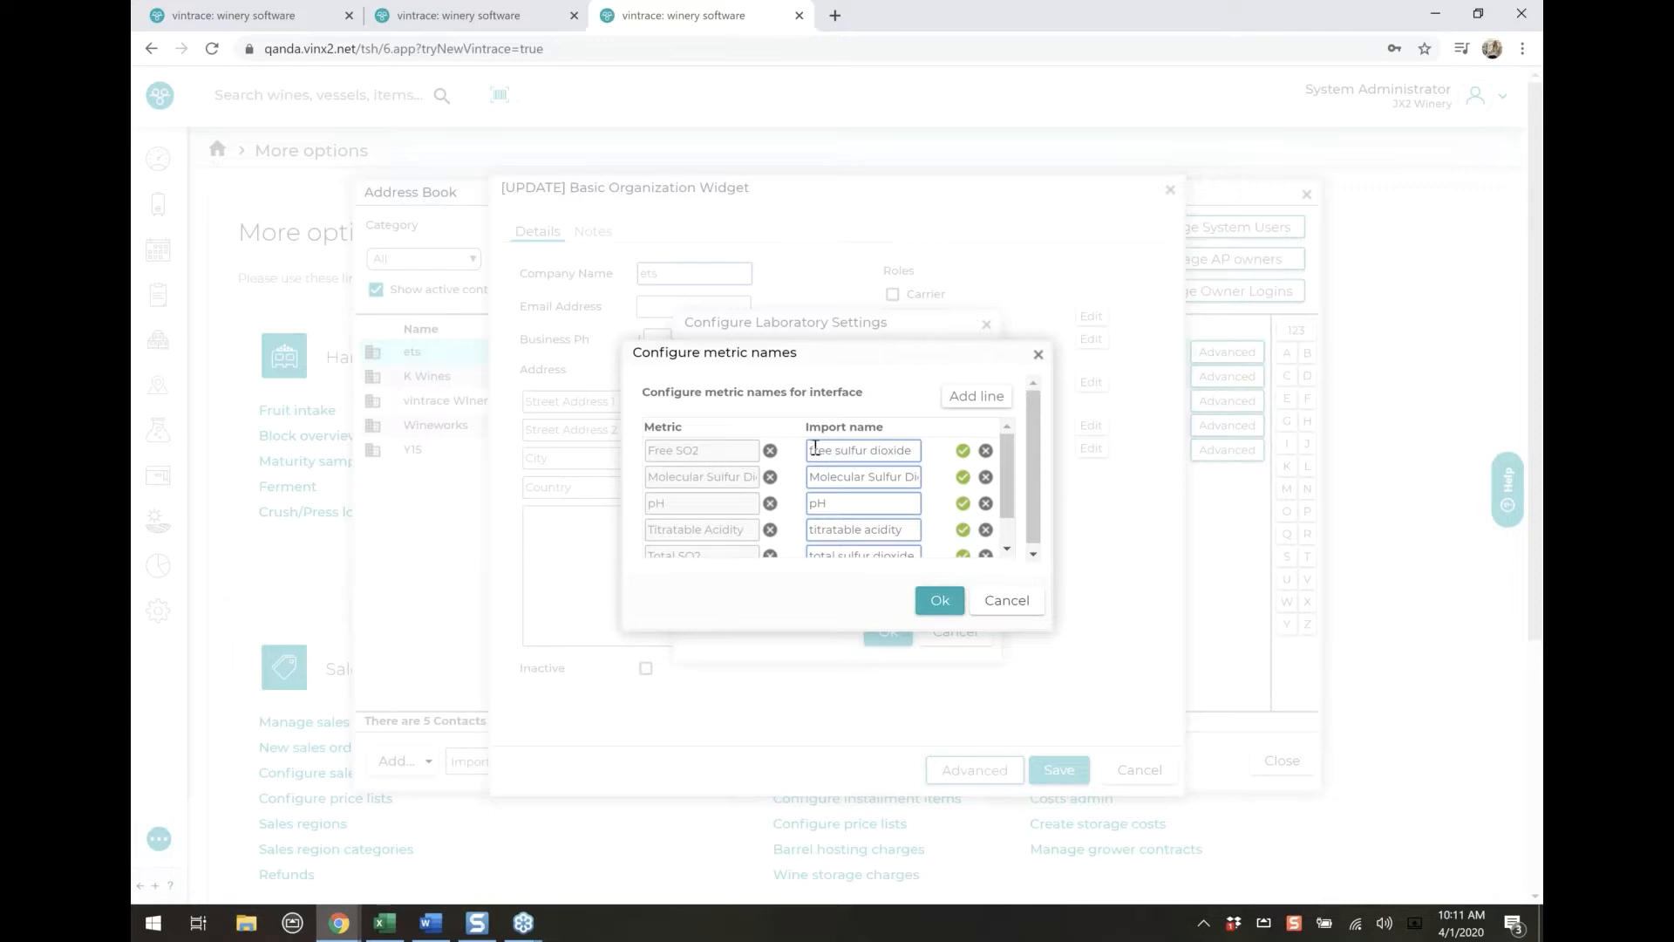
drag(817, 450, 908, 449)
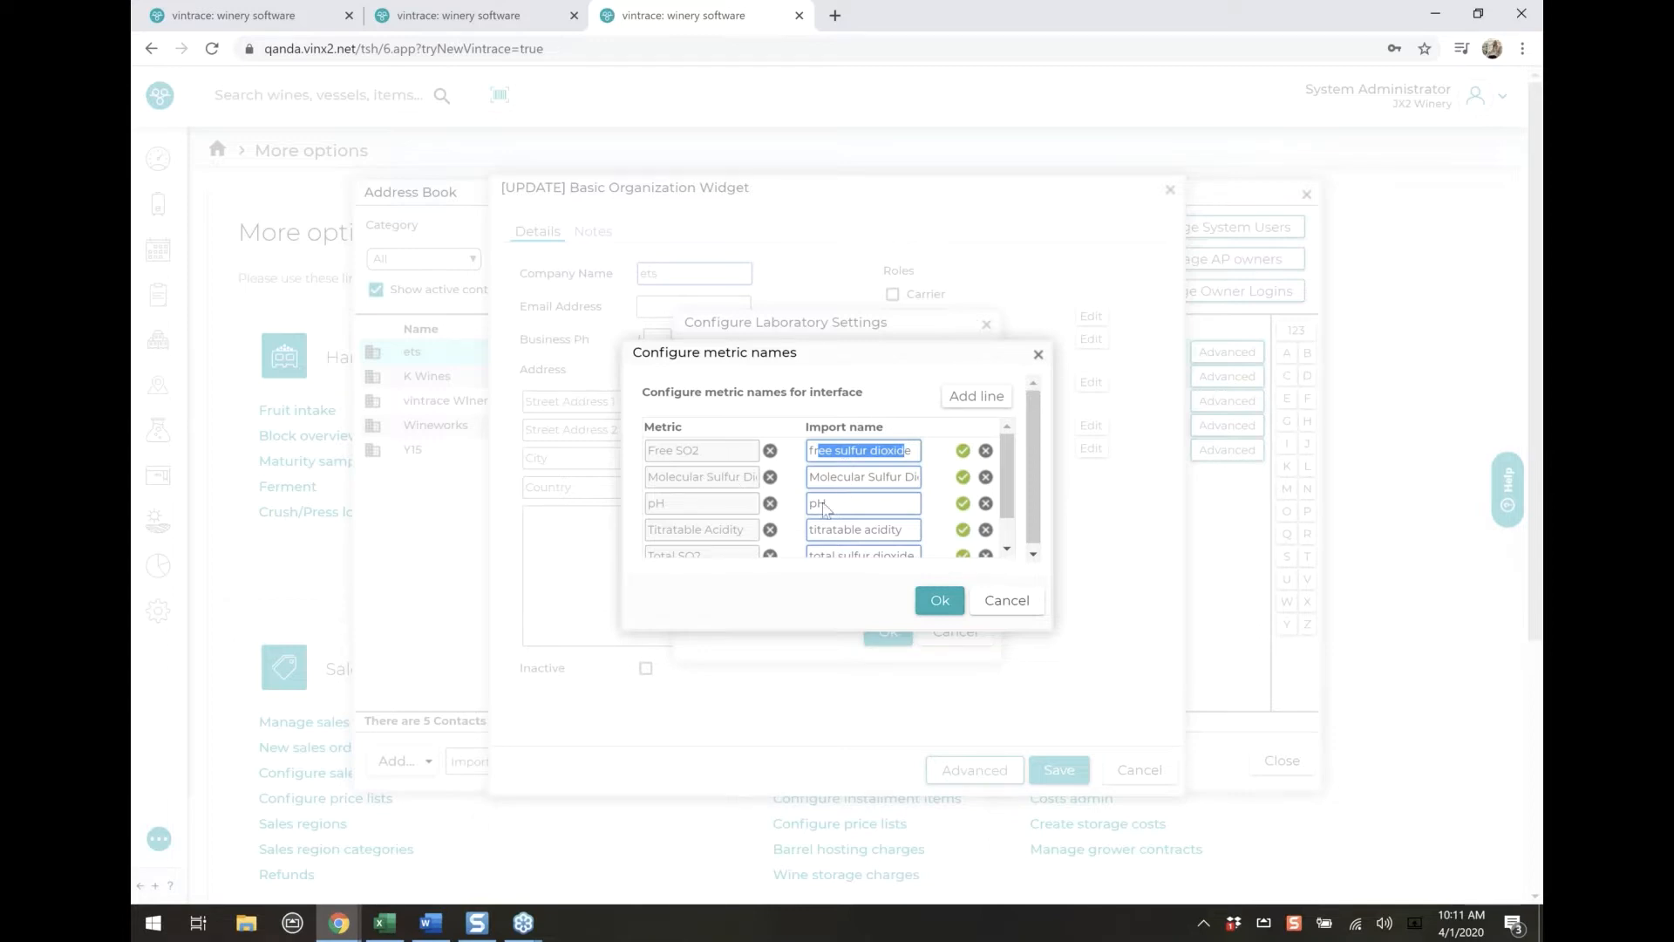
scroll(819, 499, down, 2)
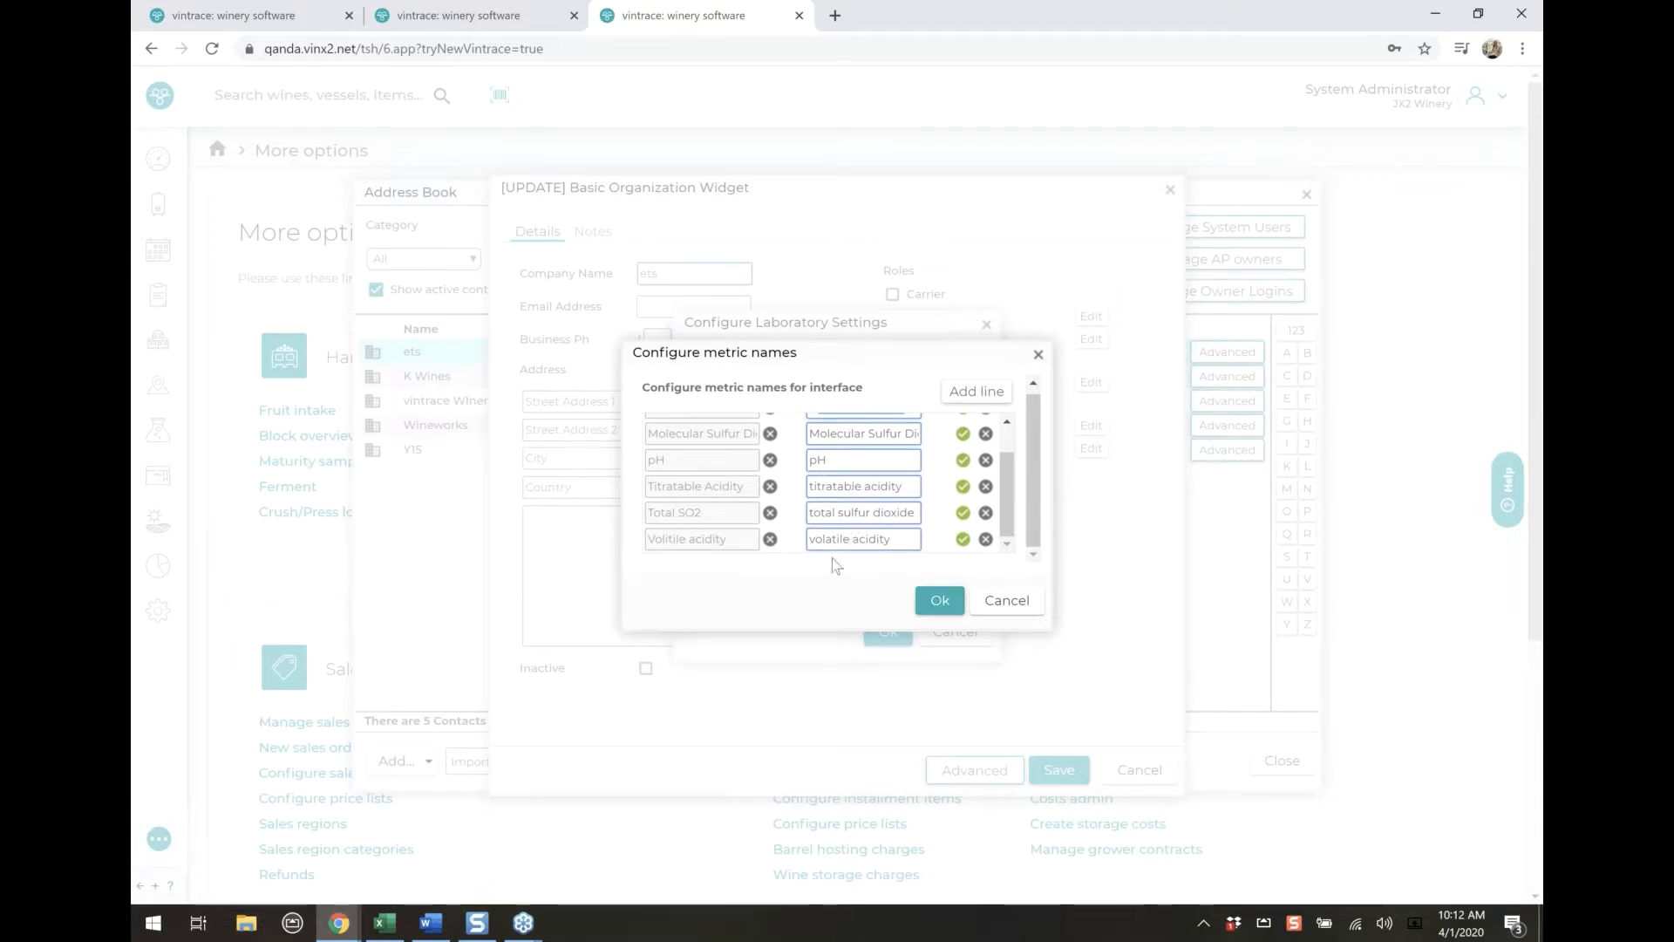
scroll(833, 551, up, 3)
scroll(830, 549, down, 3)
click(940, 602)
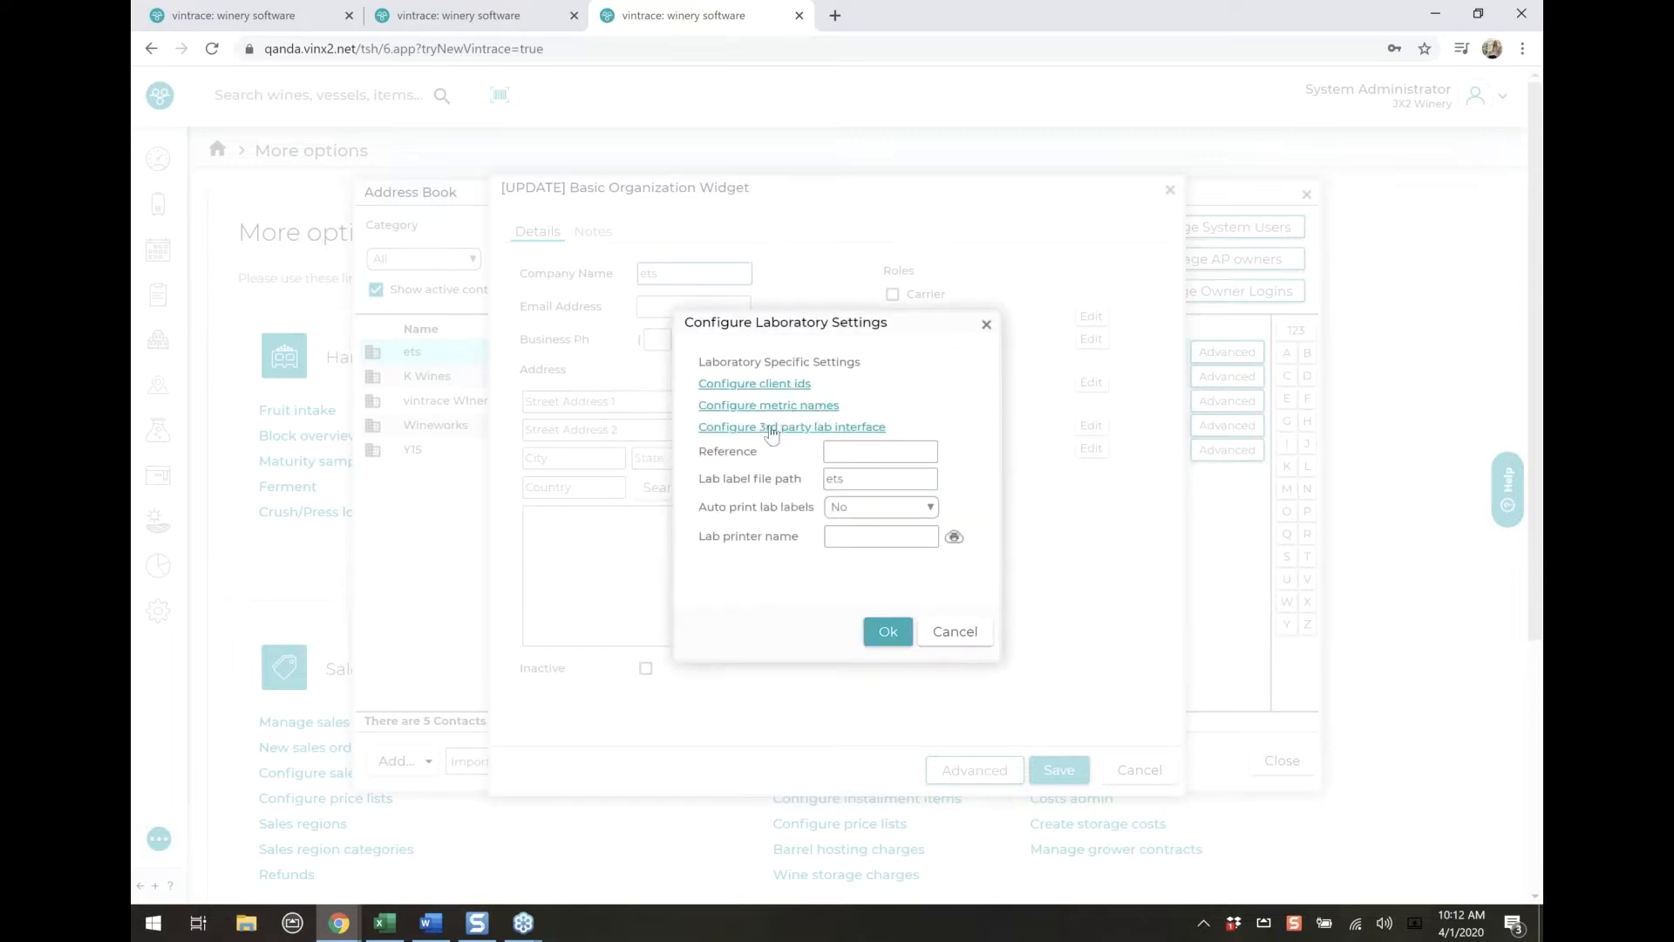
Examine the ets laboratory's third-party lab interface parameters and the available web service types, and accept them unchanged
click(770, 428)
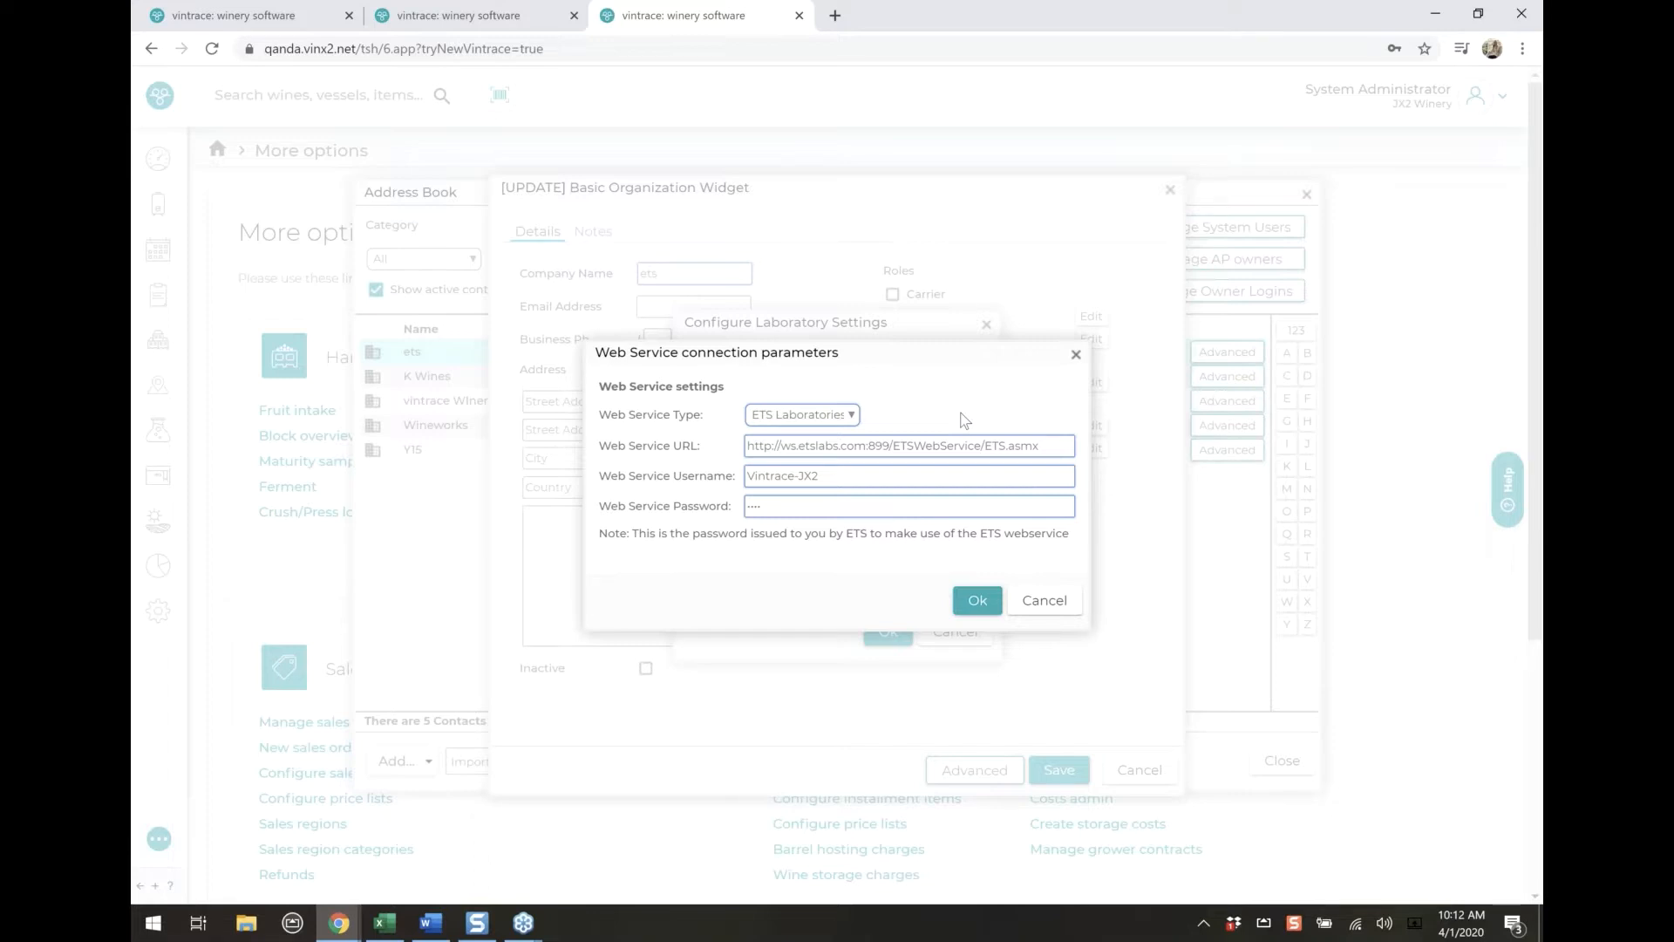
click(851, 416)
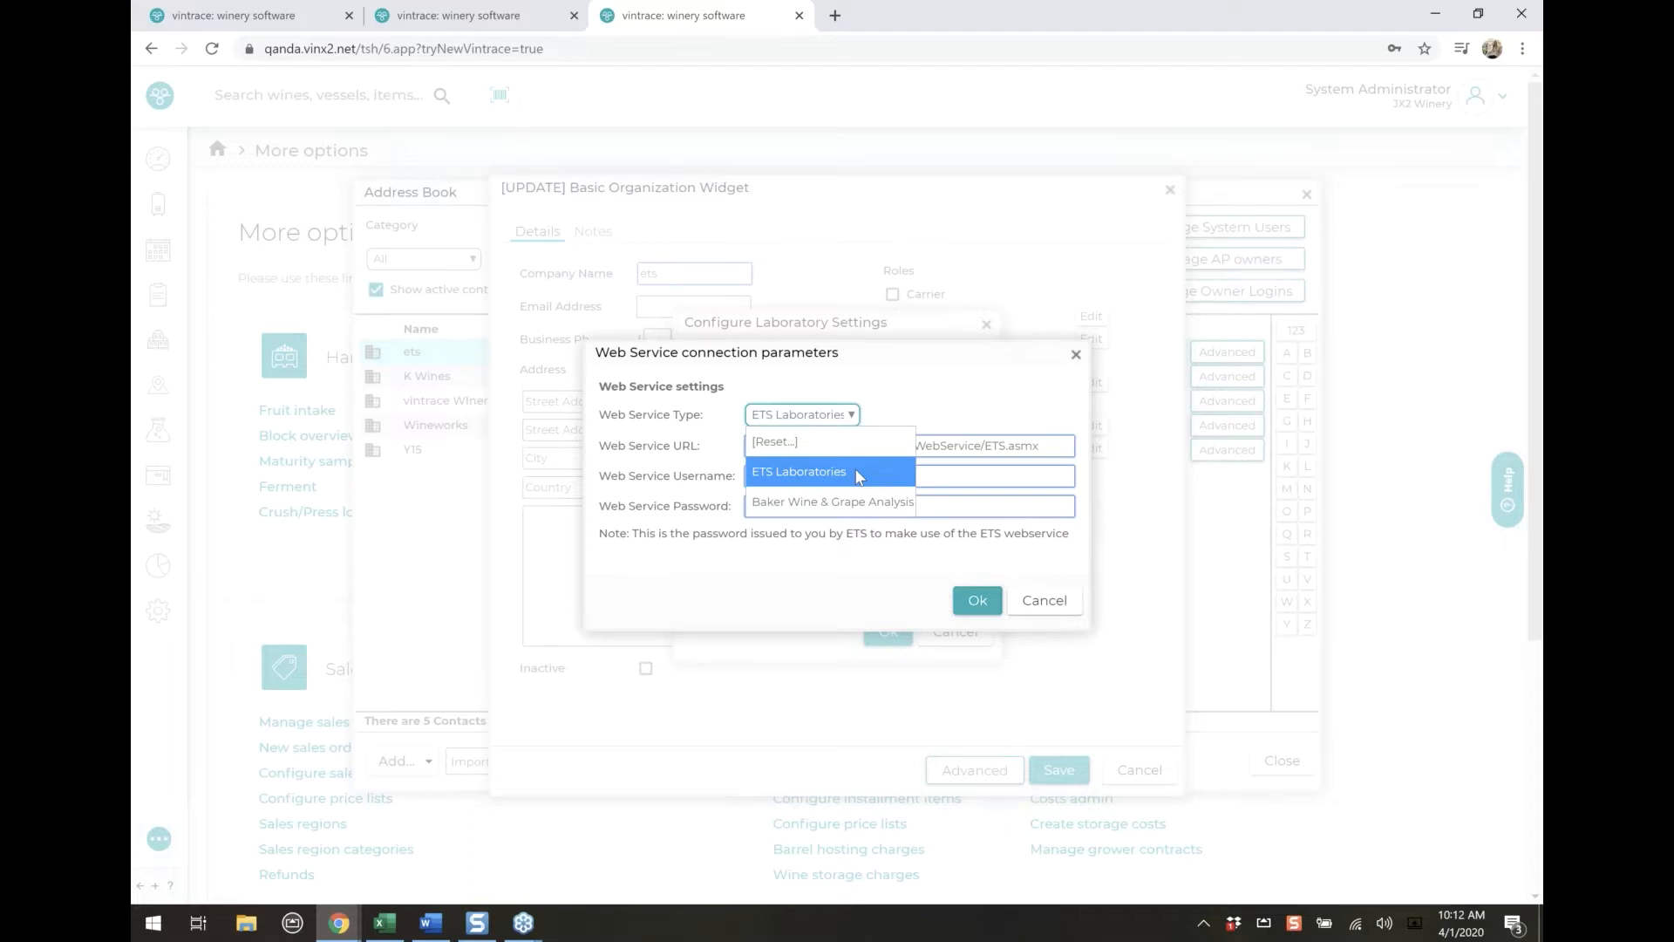
click(931, 402)
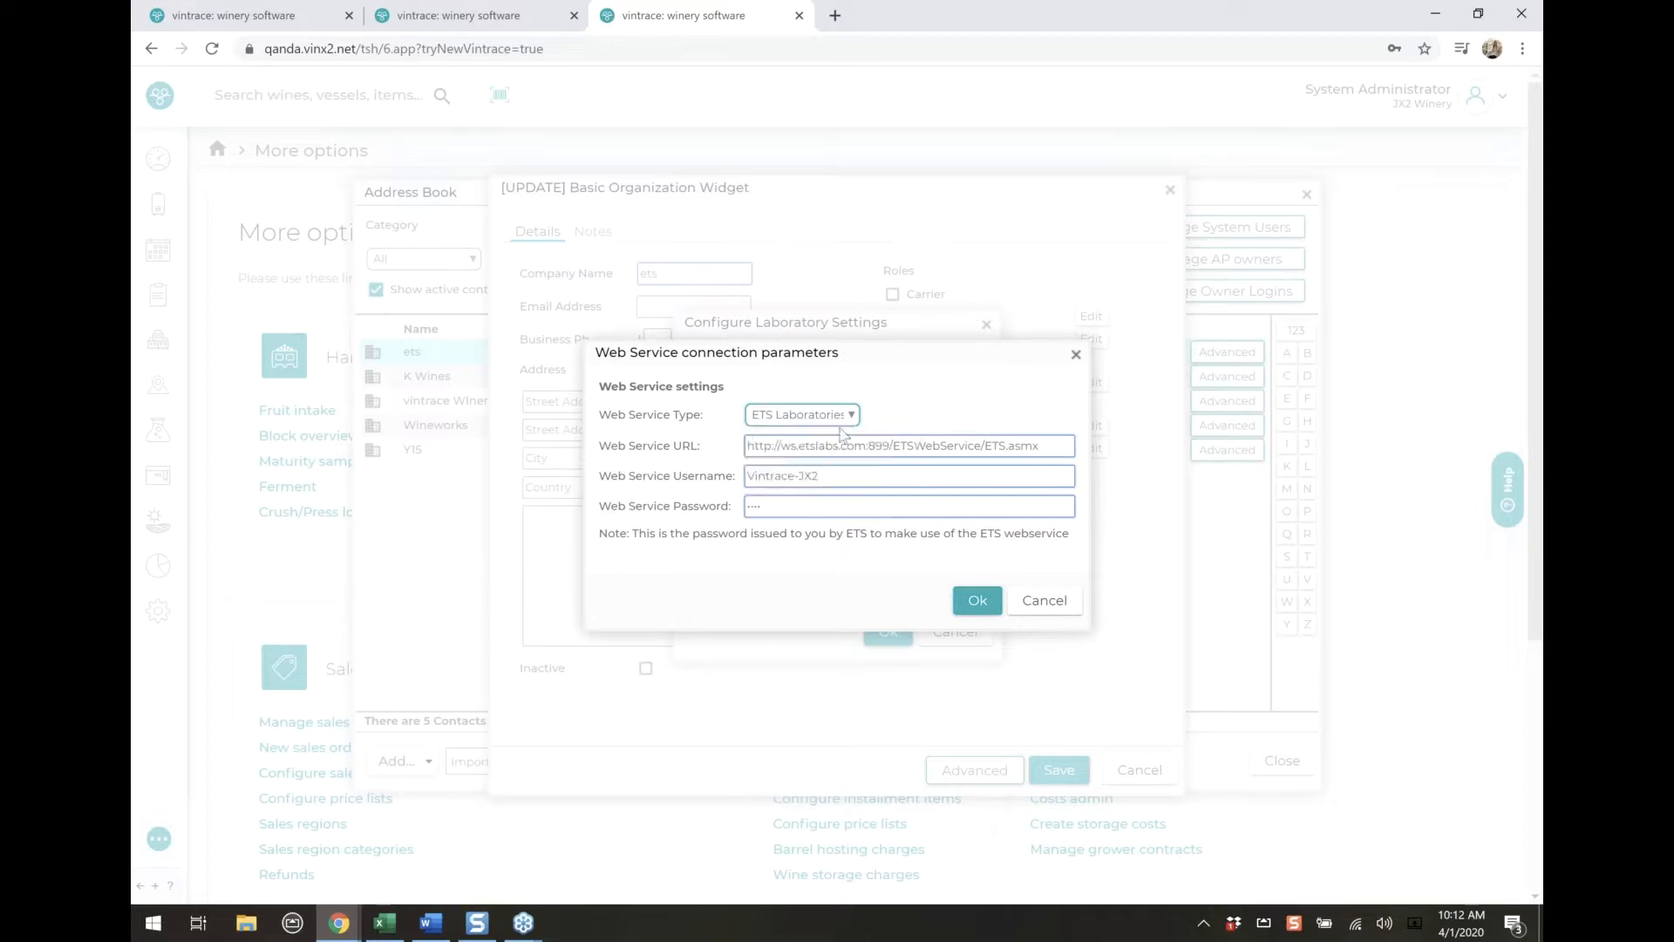
click(977, 600)
Examine the ets laboratory's label file path, the automatic label printing options and the lab printer name field
click(860, 476)
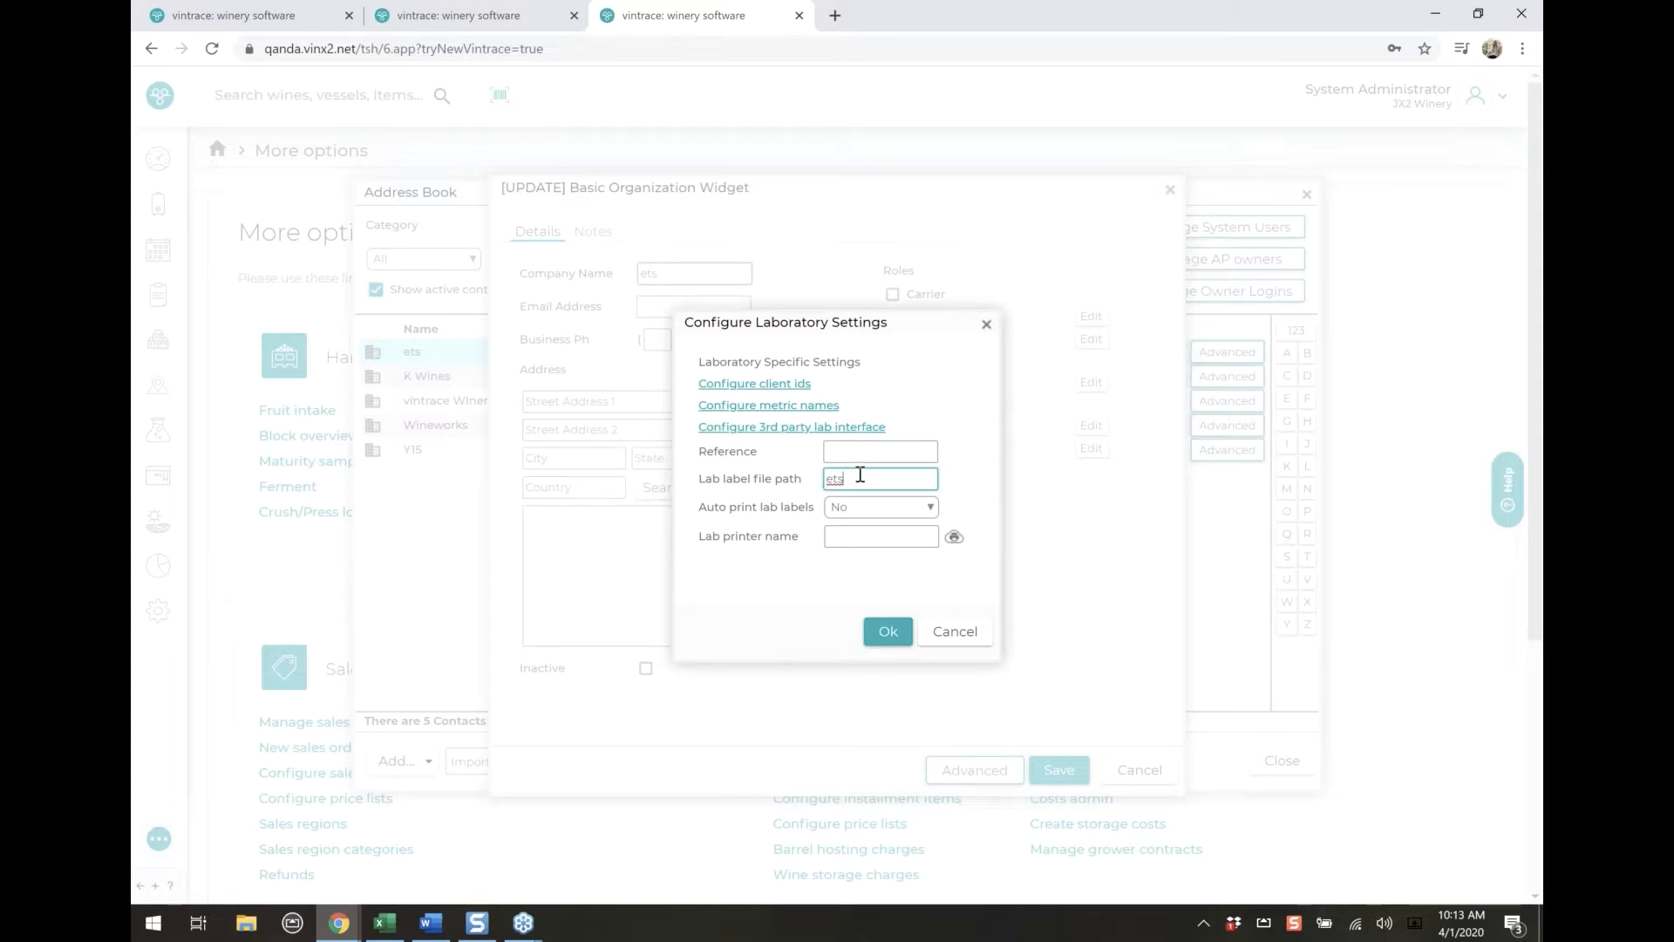
click(887, 512)
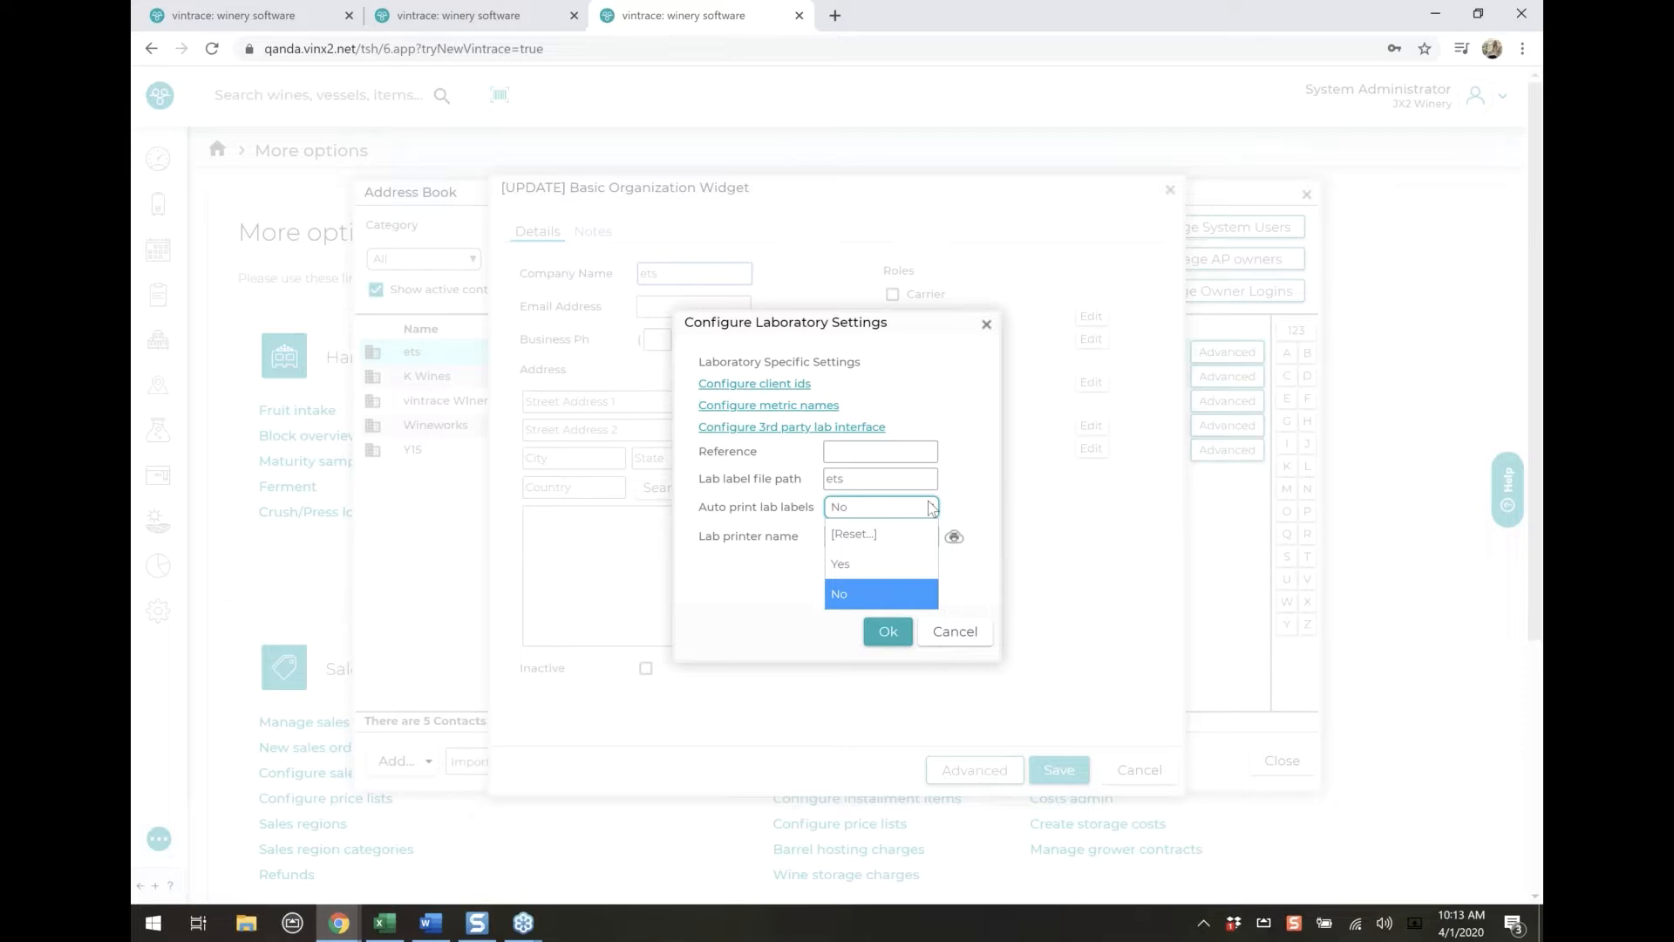
click(960, 492)
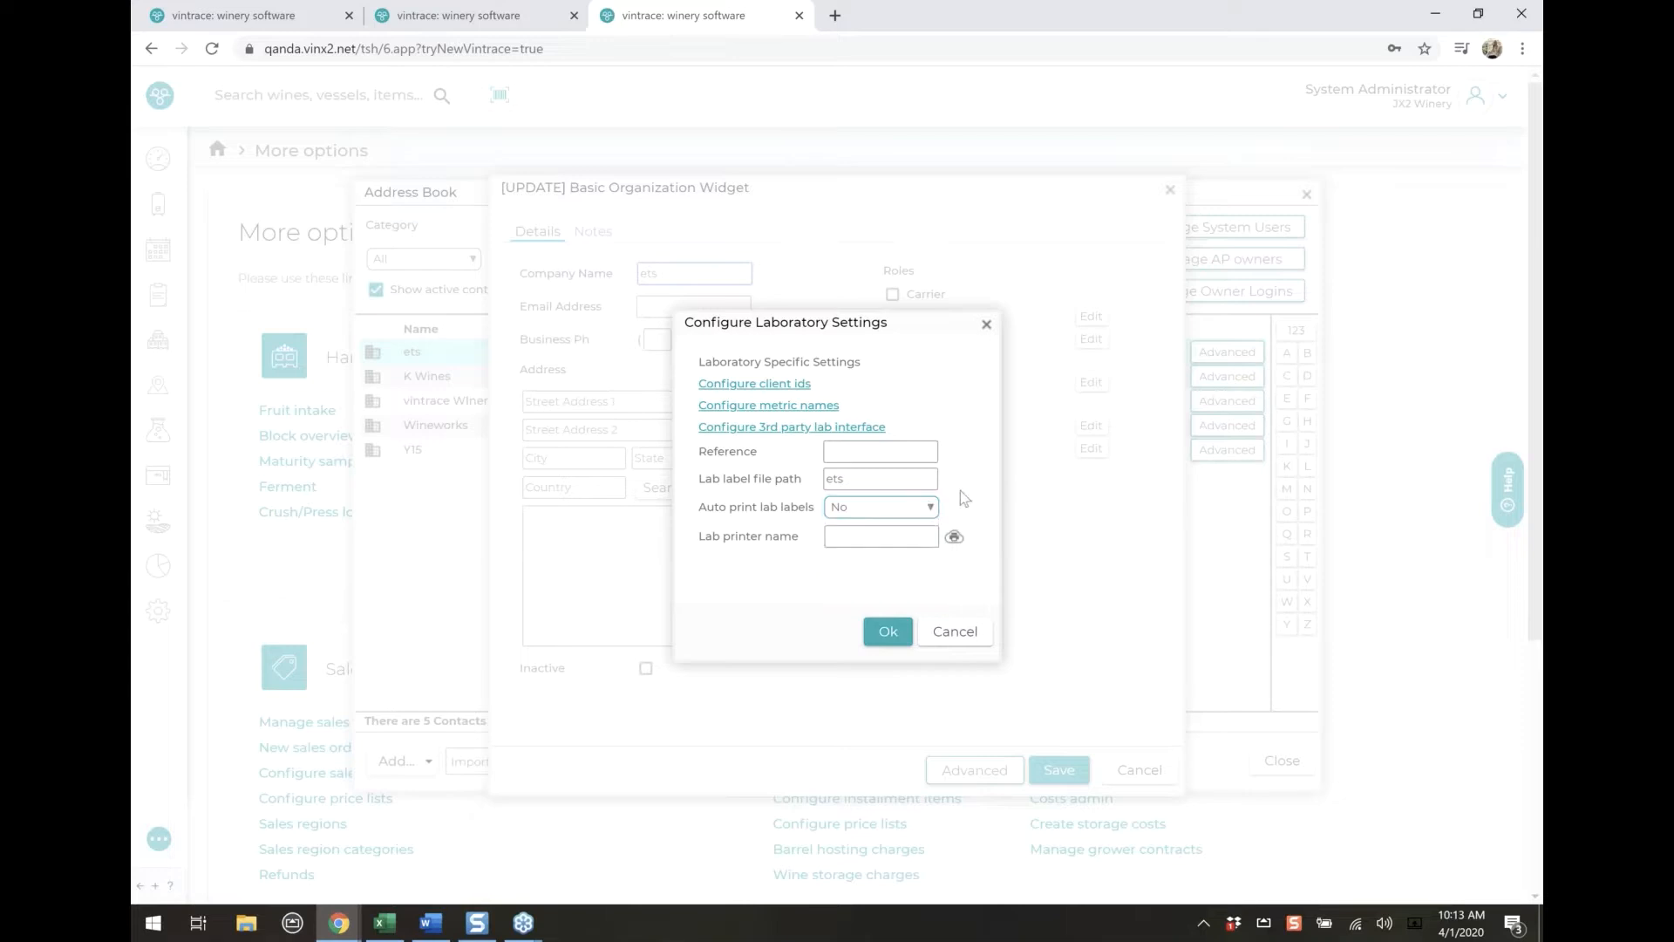
drag(705, 537, 800, 538)
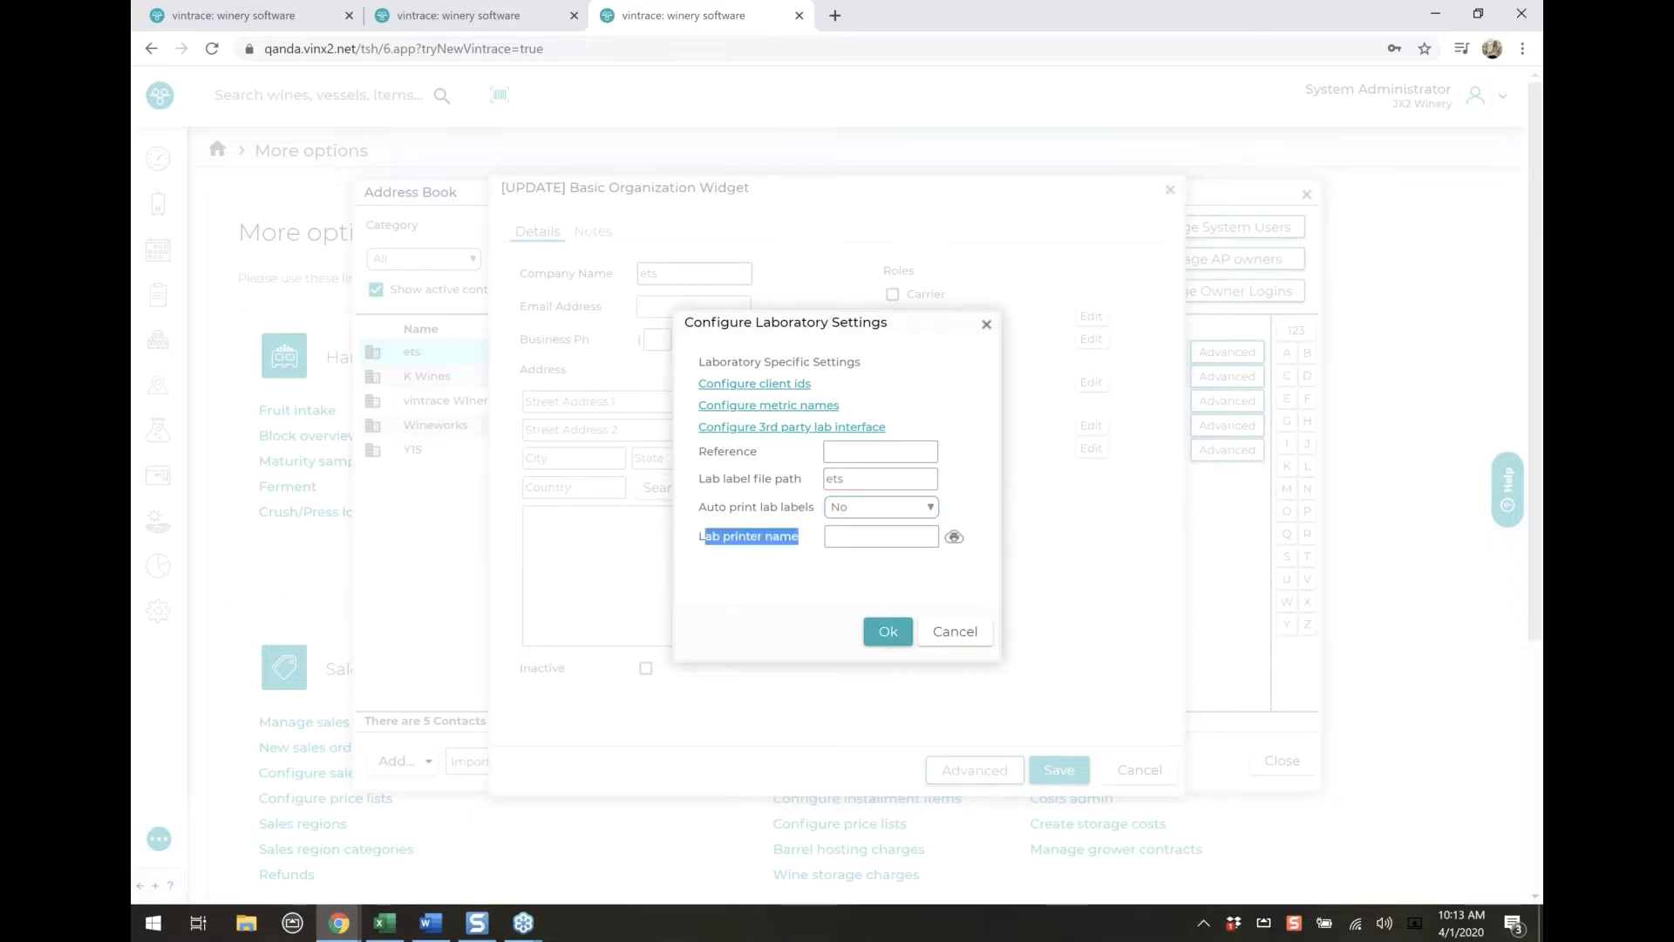
click(869, 541)
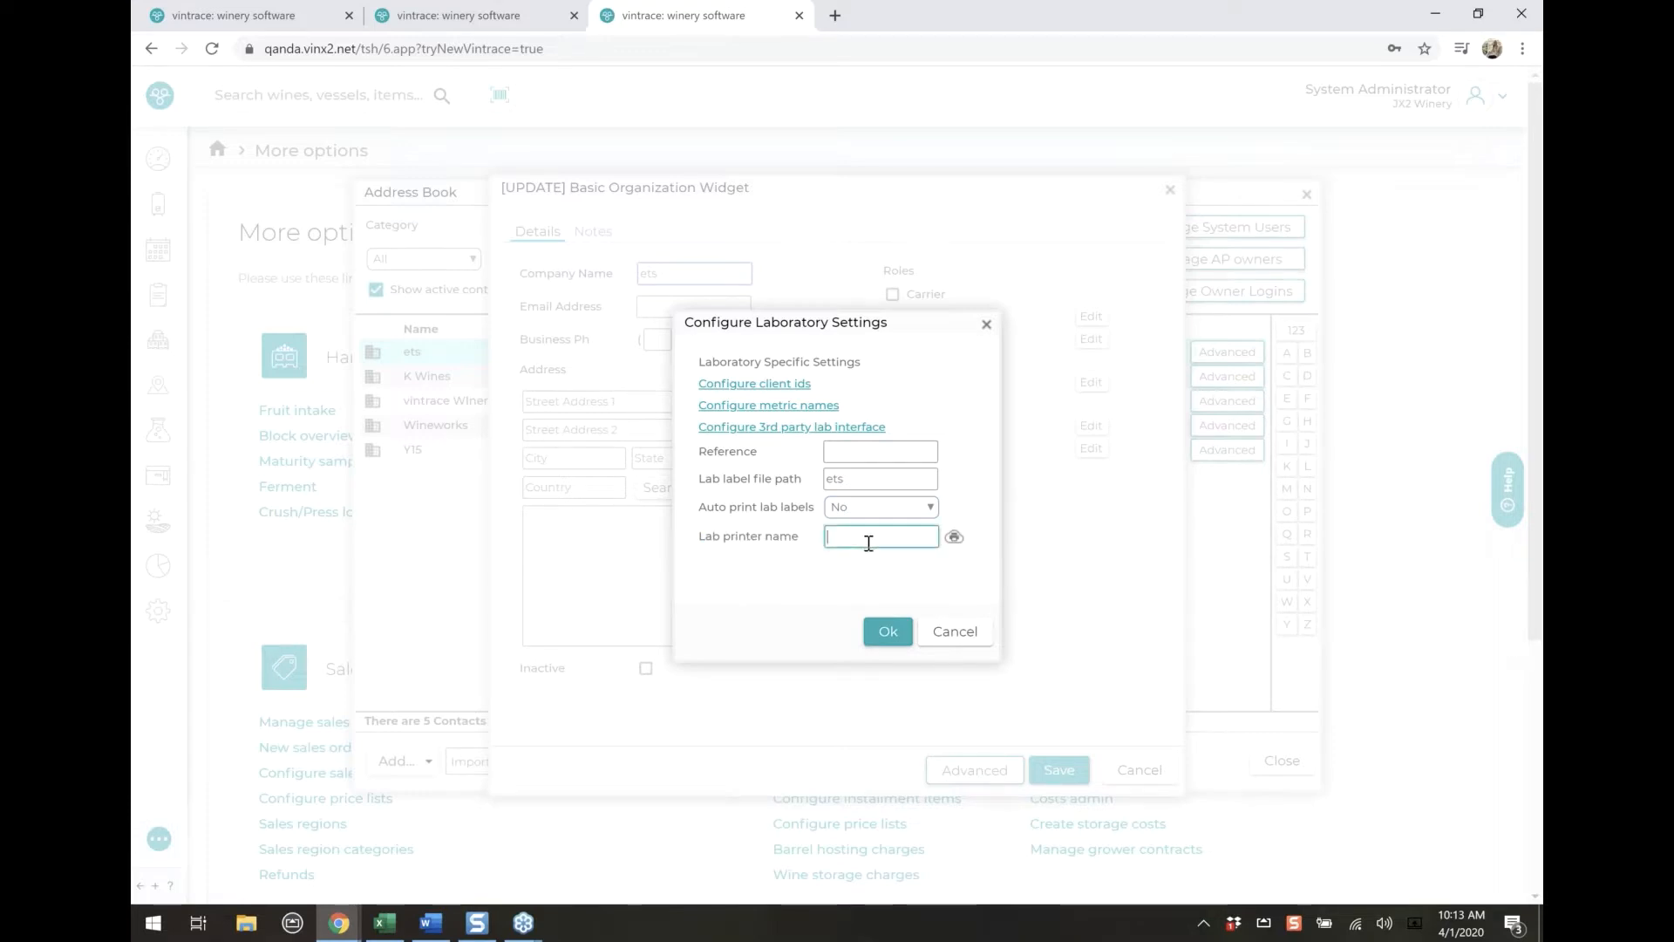
View the cloud print account set up for the lab printer, cancel it and leave the ets organisation without saving
click(953, 539)
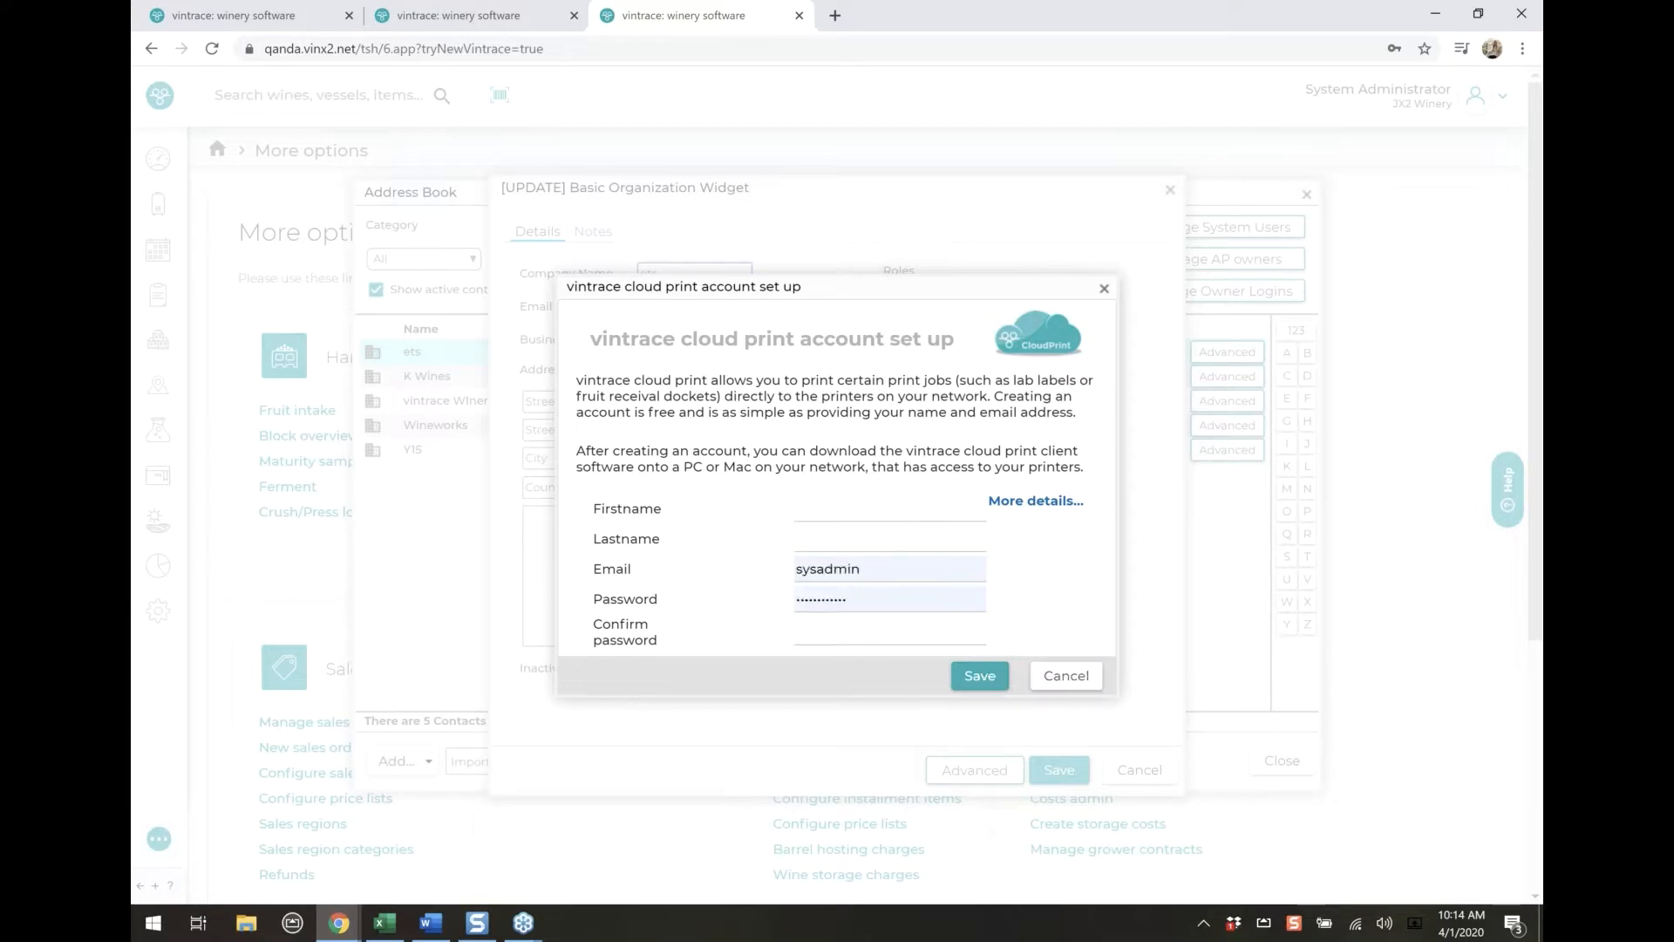
click(1066, 676)
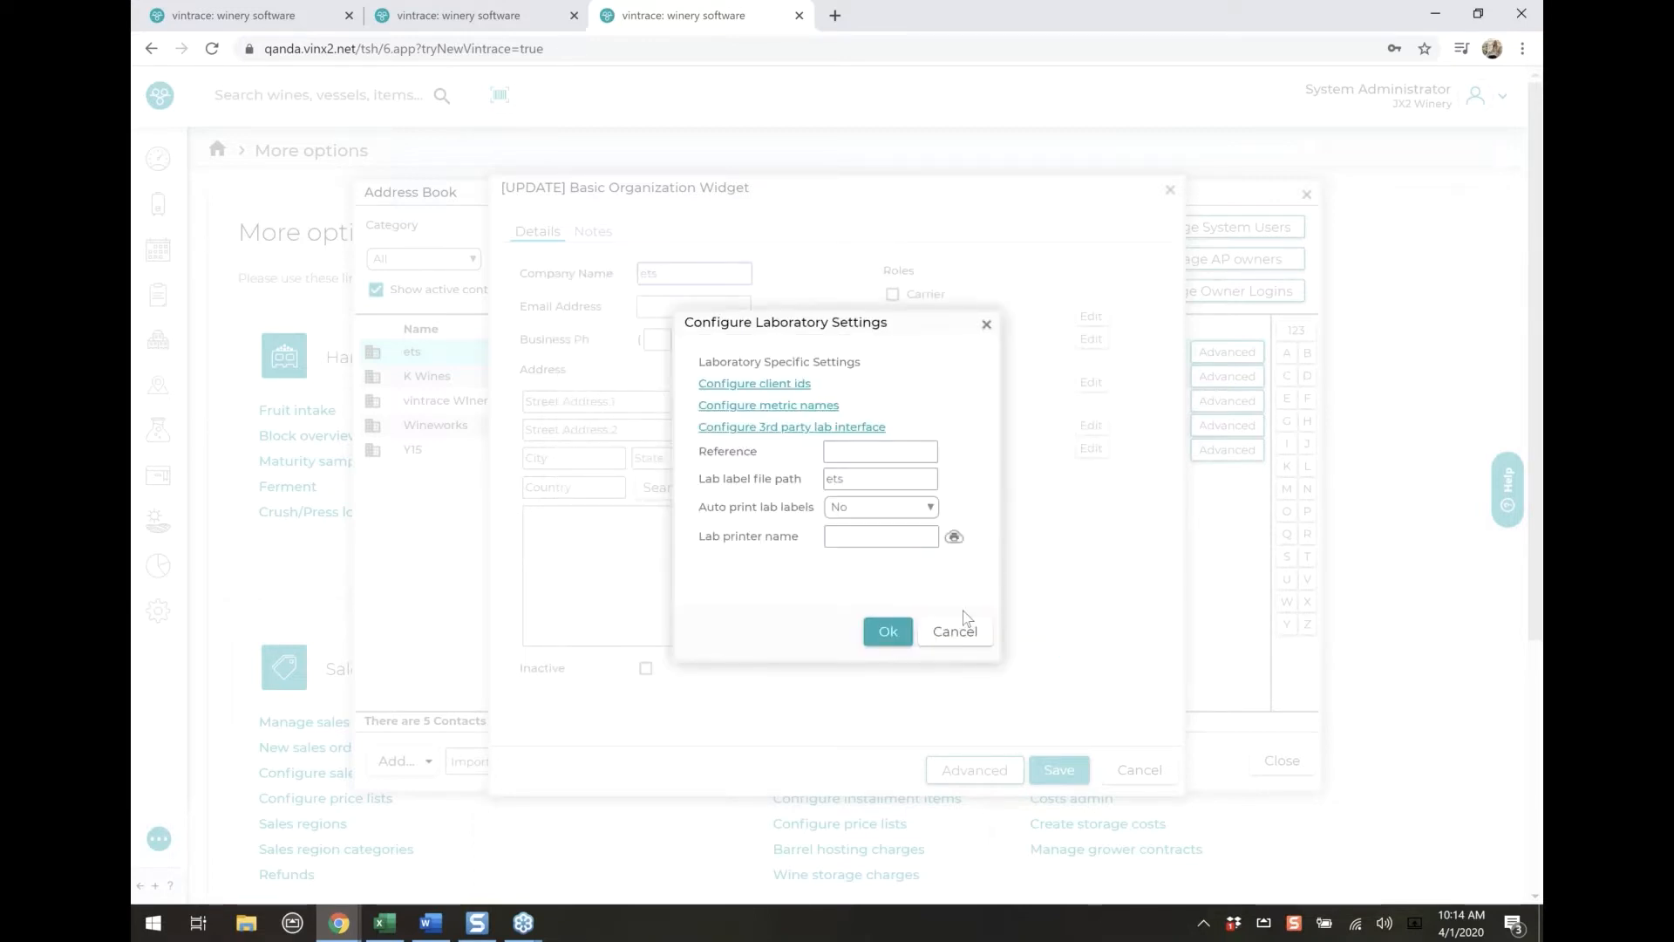
click(957, 634)
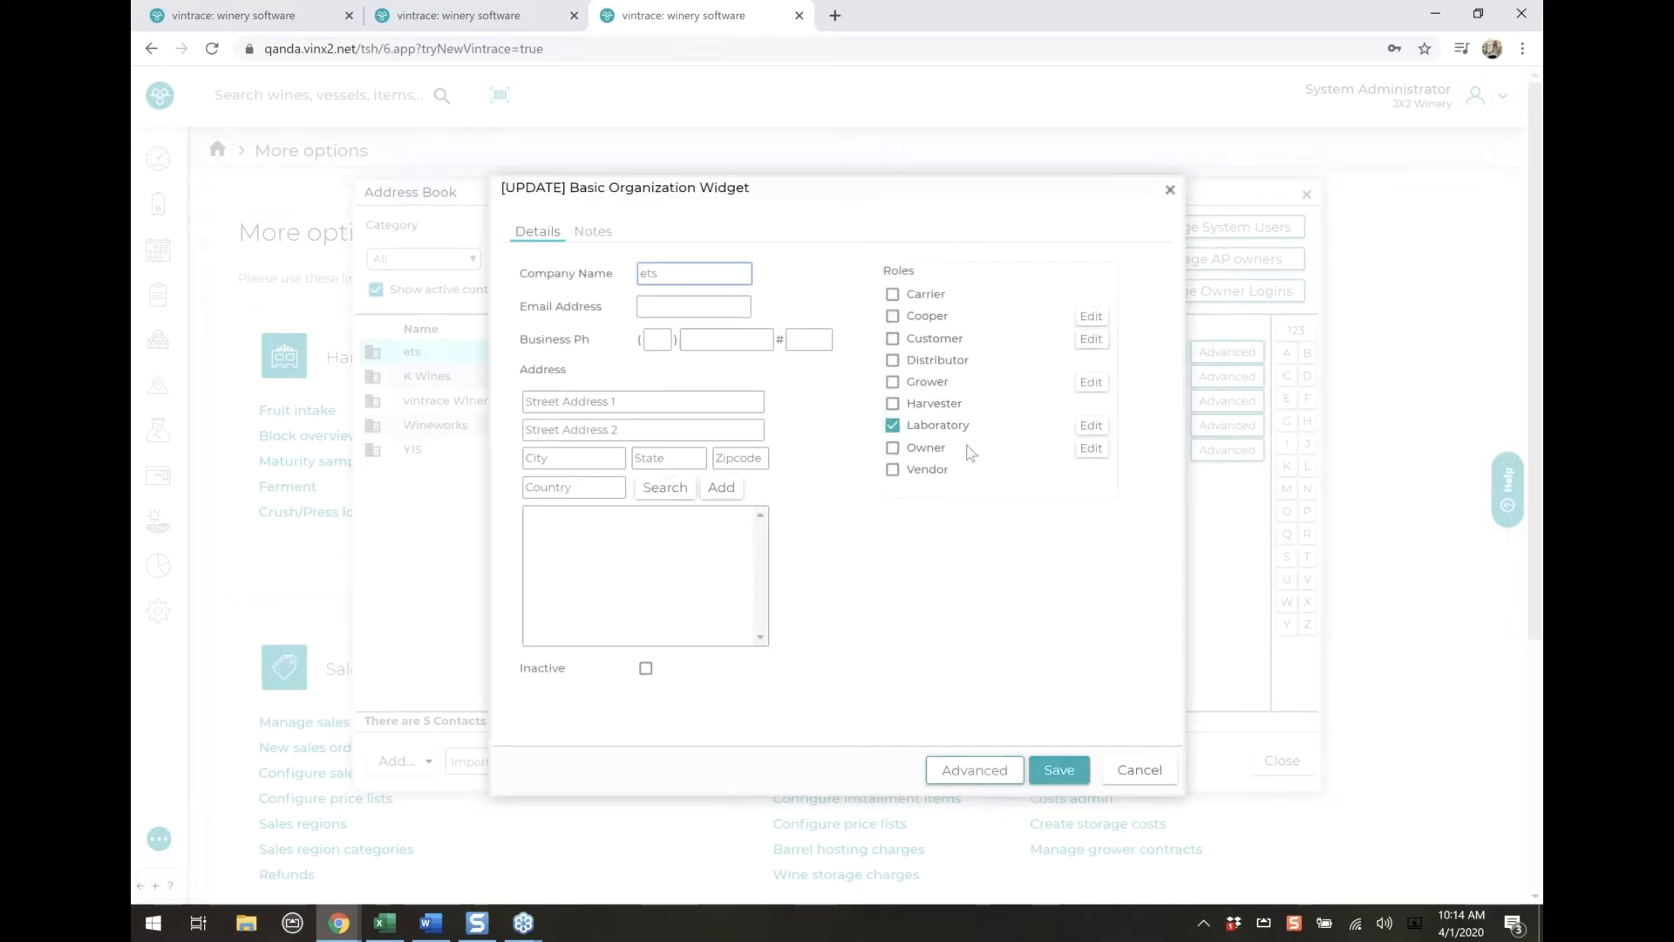
click(1143, 778)
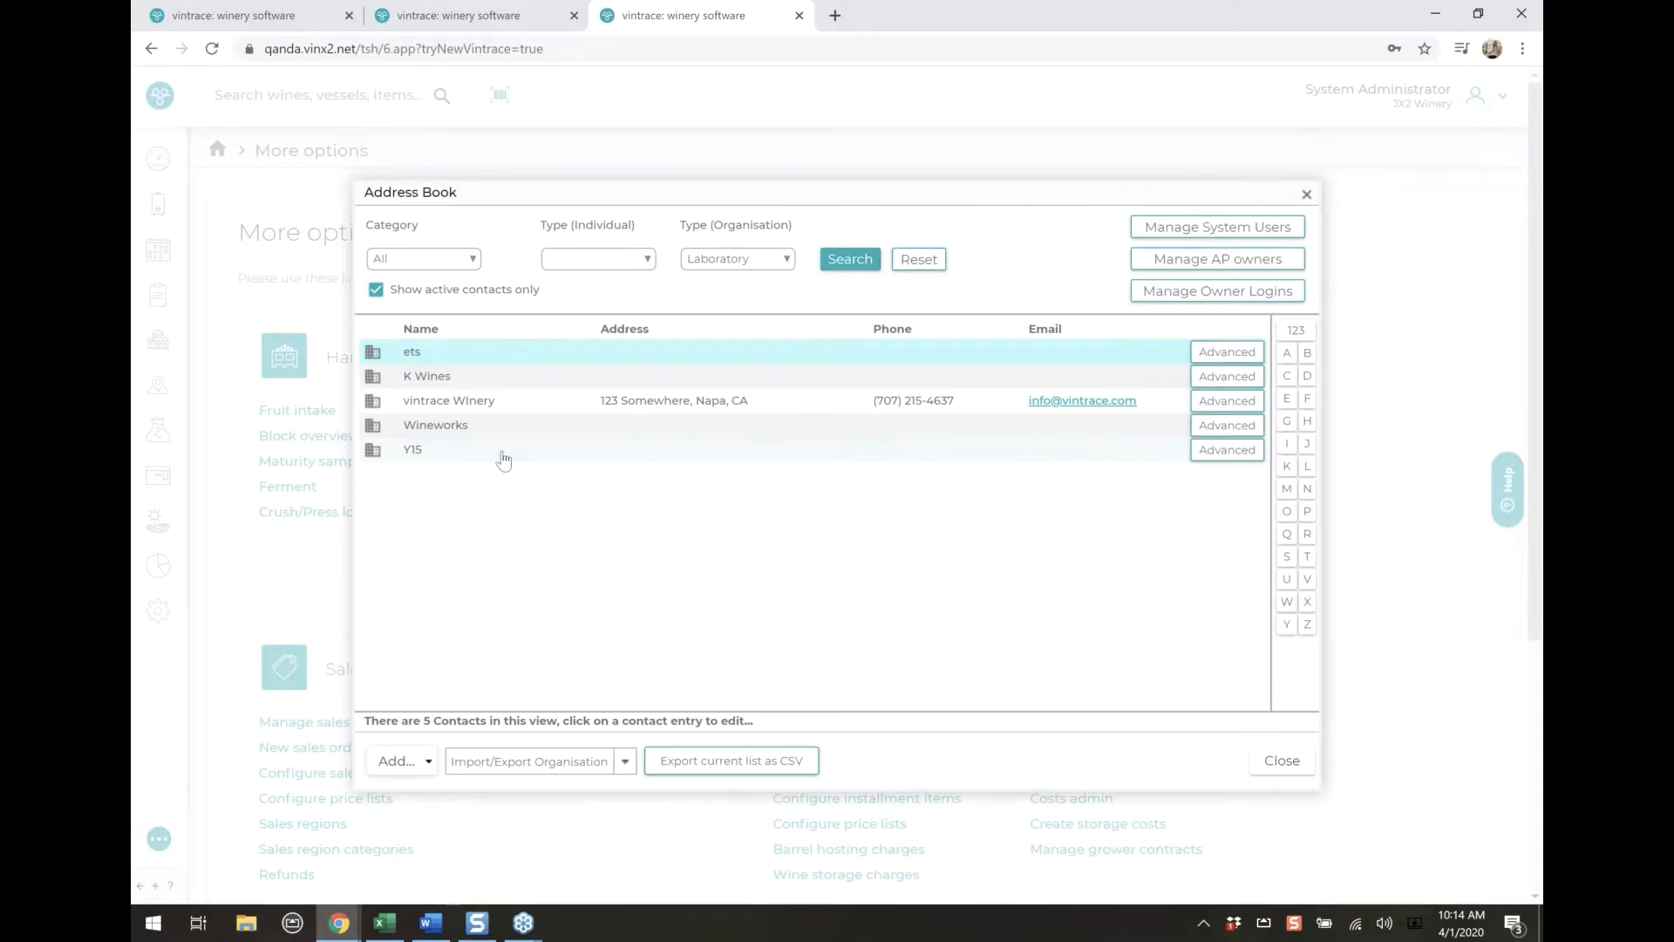
Open the Y15 organisation's laboratory role settings and bring up its metric names
click(502, 452)
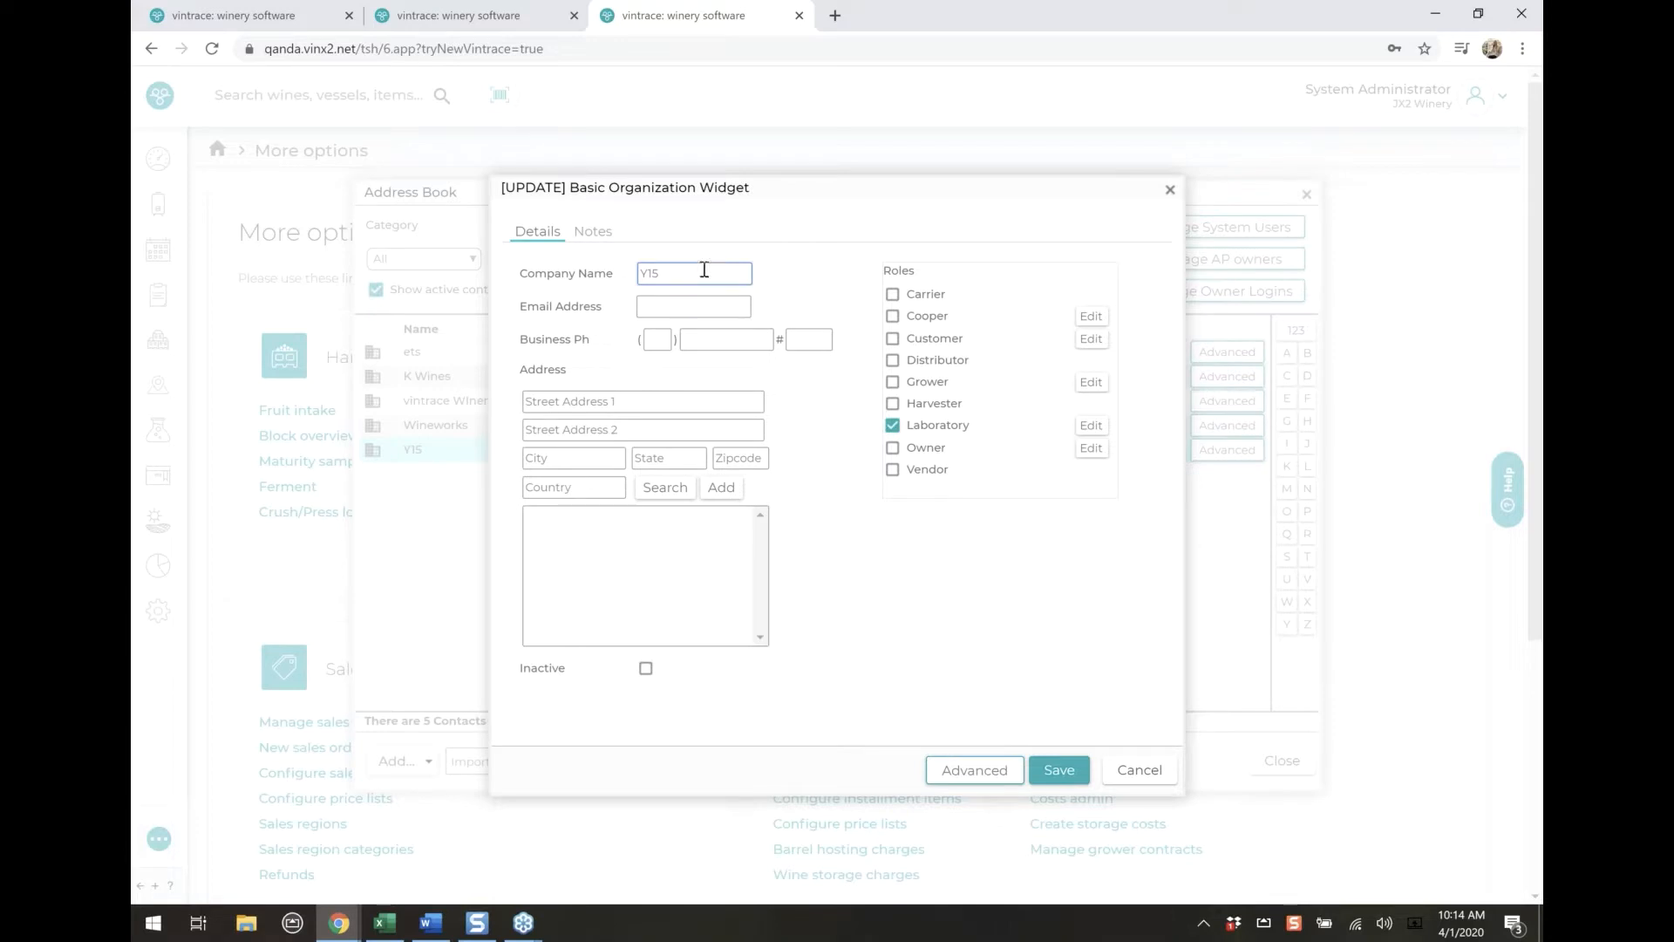
click(1093, 426)
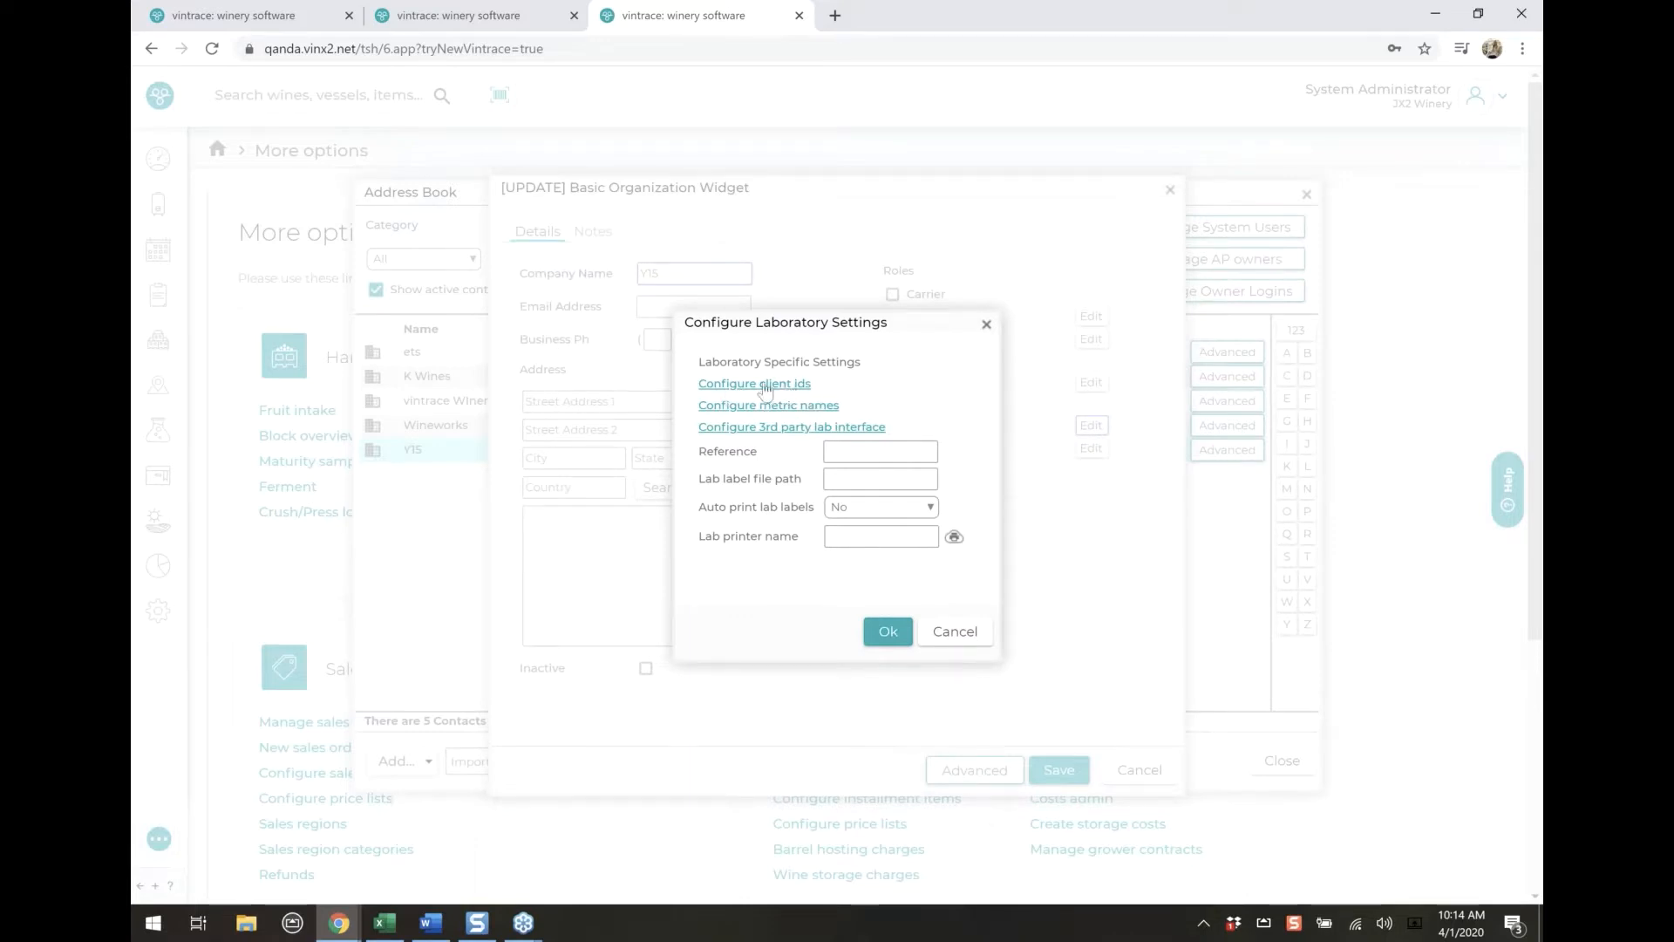
click(801, 407)
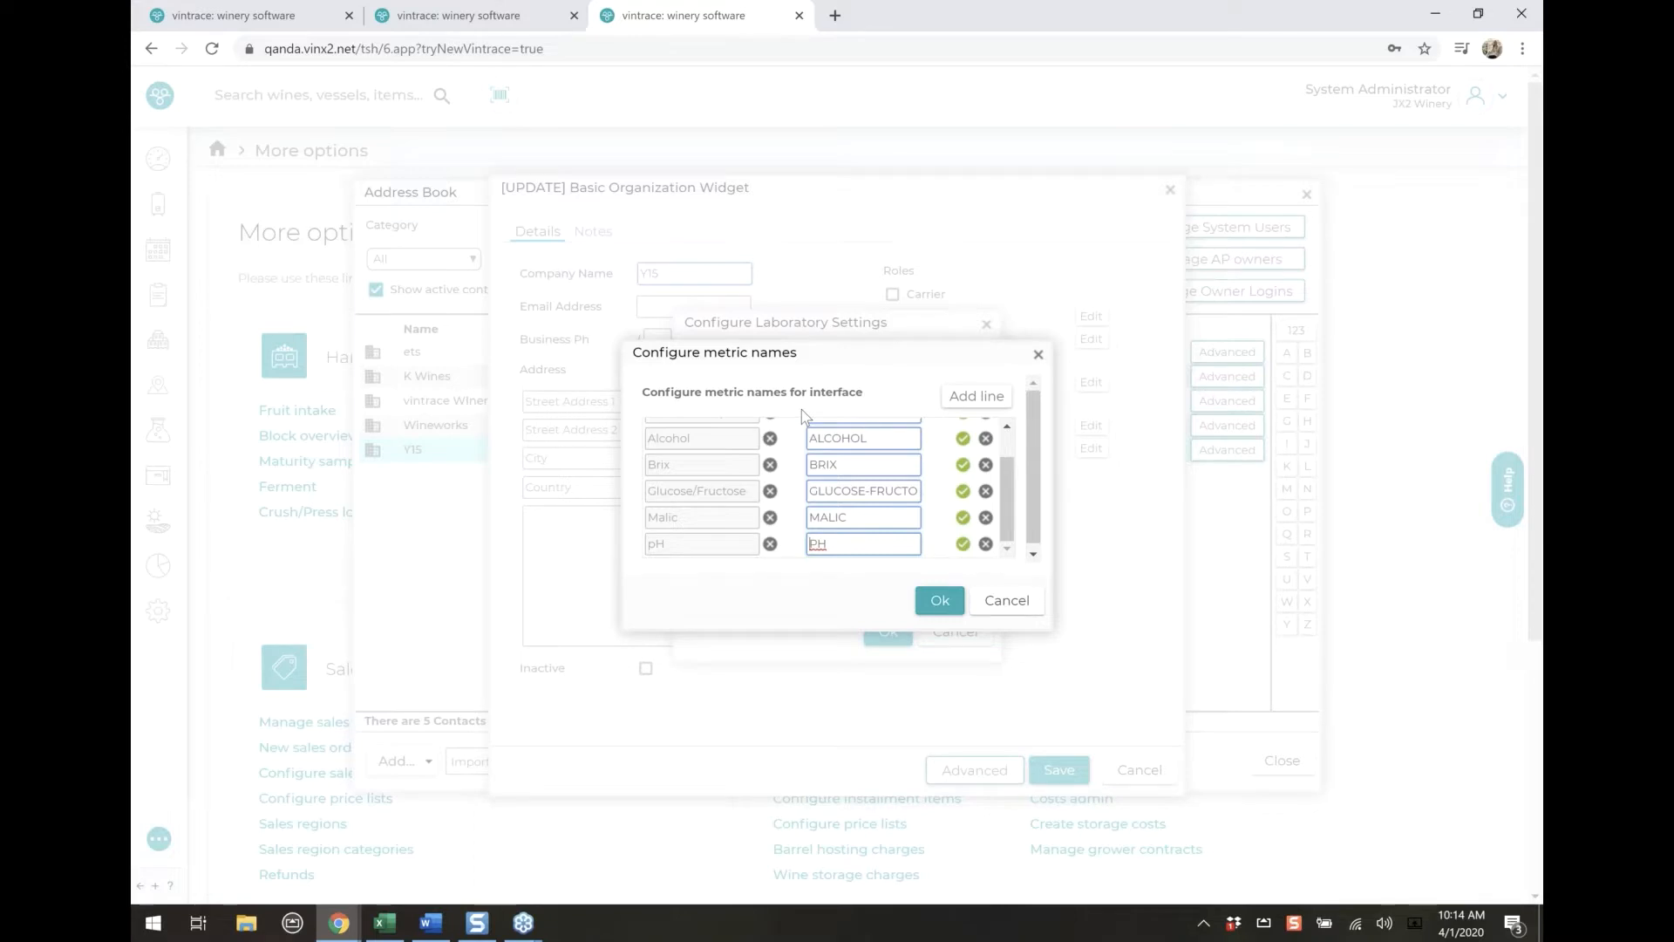
Review the Y15 laboratory's metric to import name mappings, add an empty mapping line and accept the metric names
scroll(792, 484, up, 3)
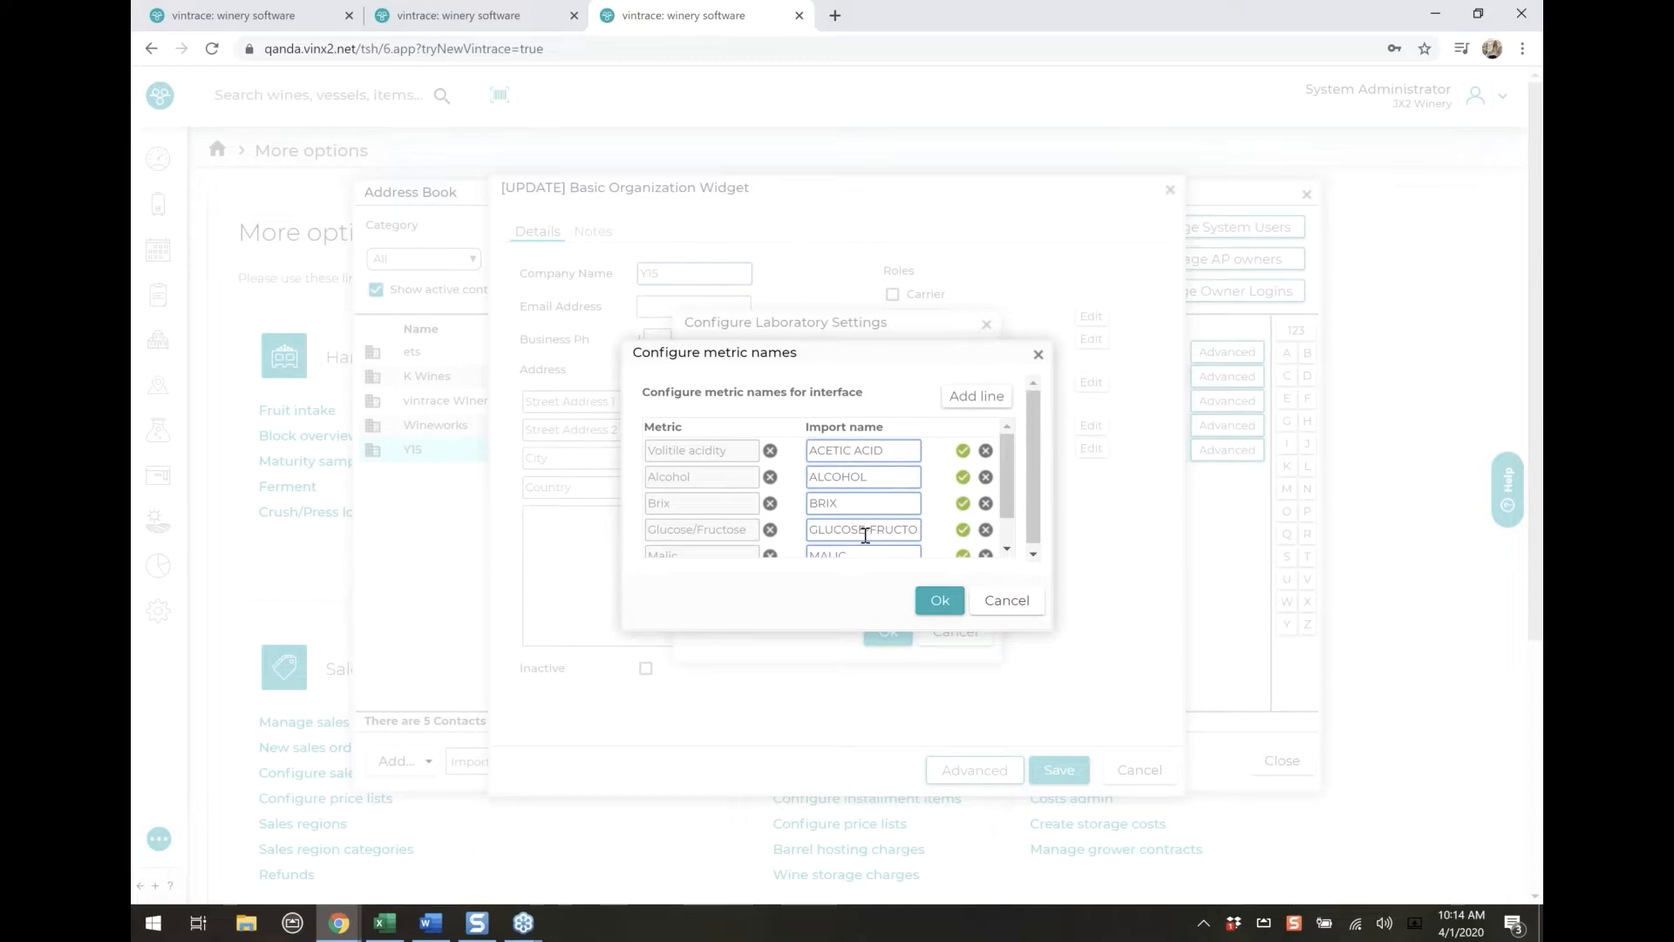
scroll(928, 532, down, 1)
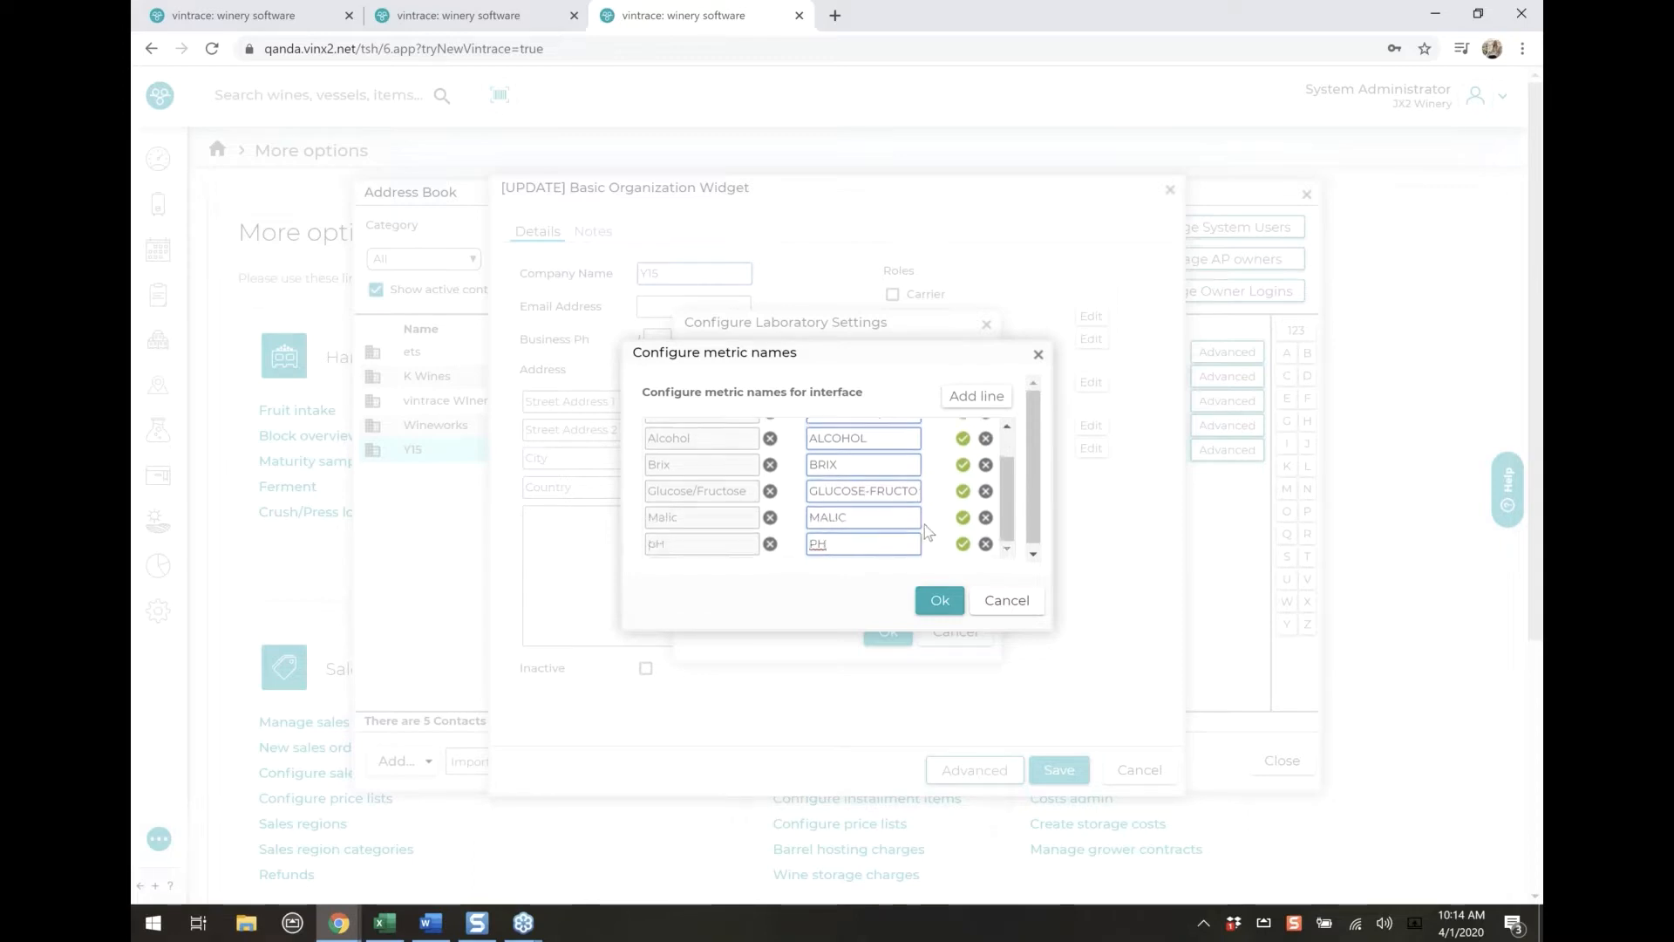
click(975, 397)
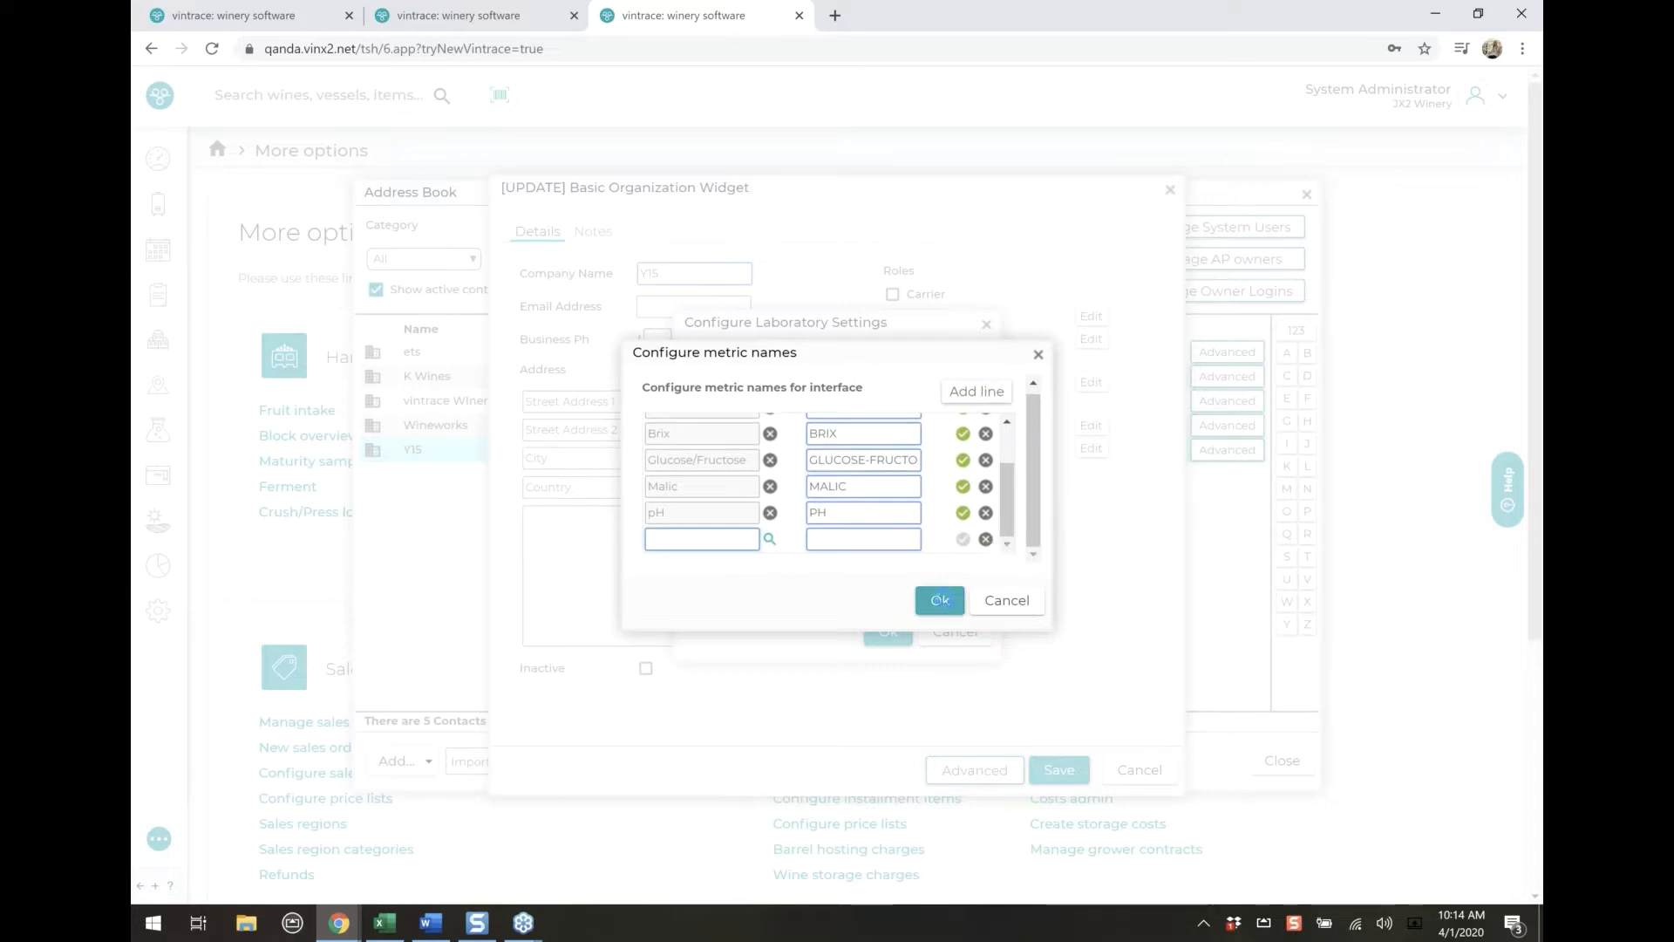
click(939, 600)
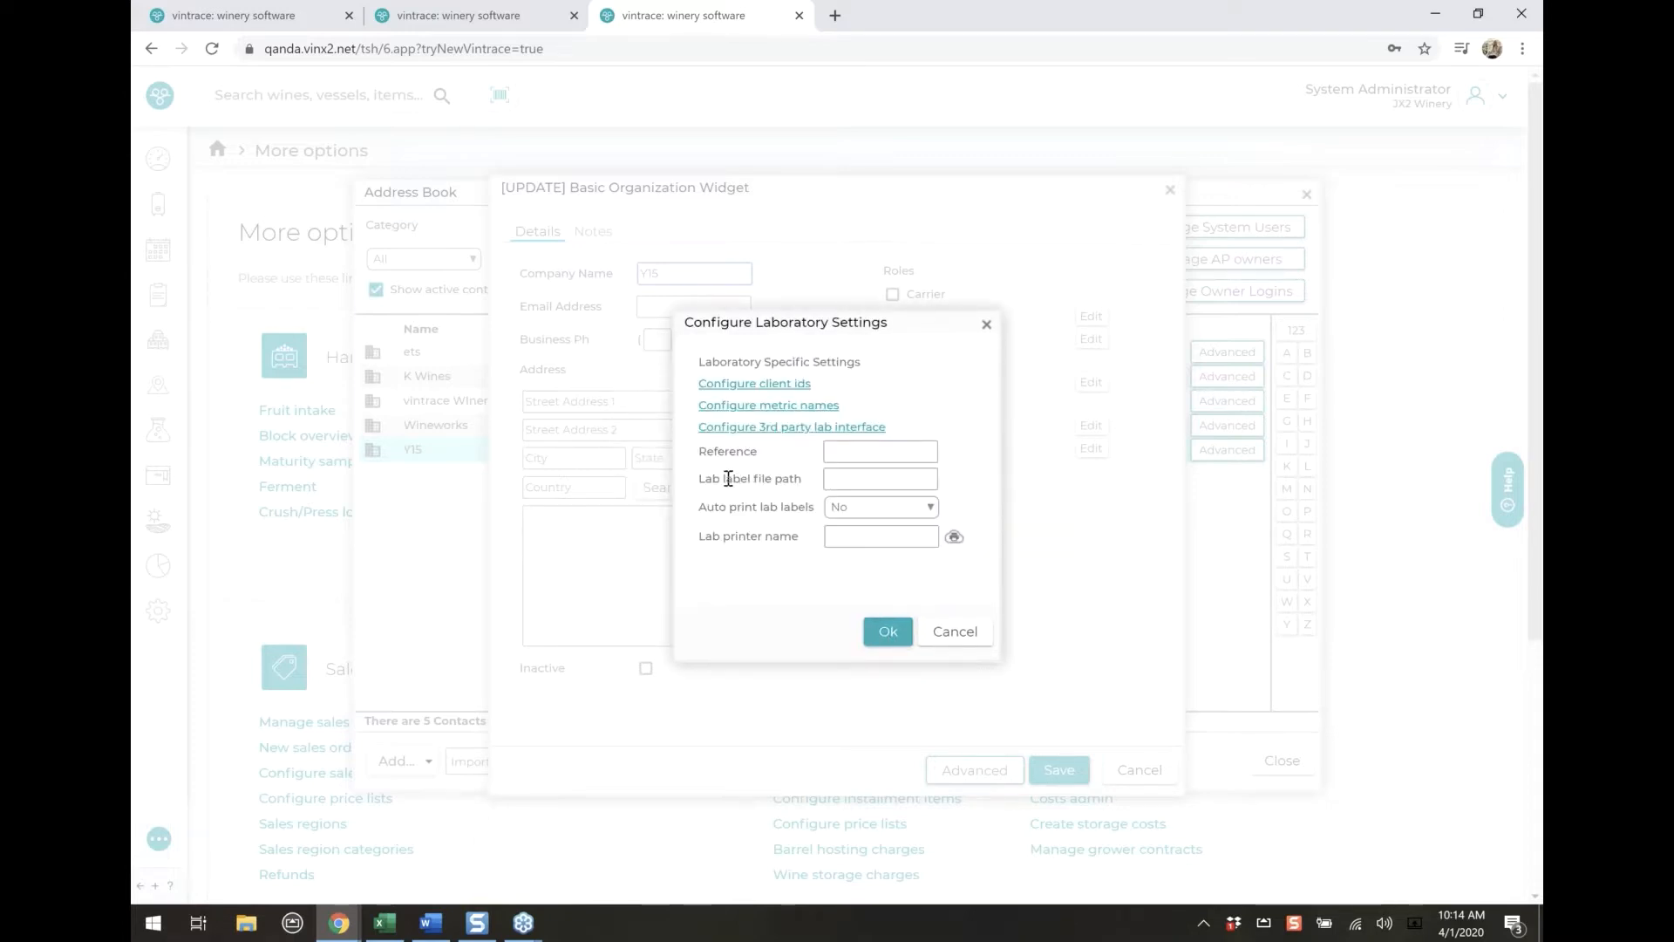
Examine Y15's lab label file path, automatic label printing and lab printer name settings, and leave the organisation without saving
drag(727, 479, 804, 480)
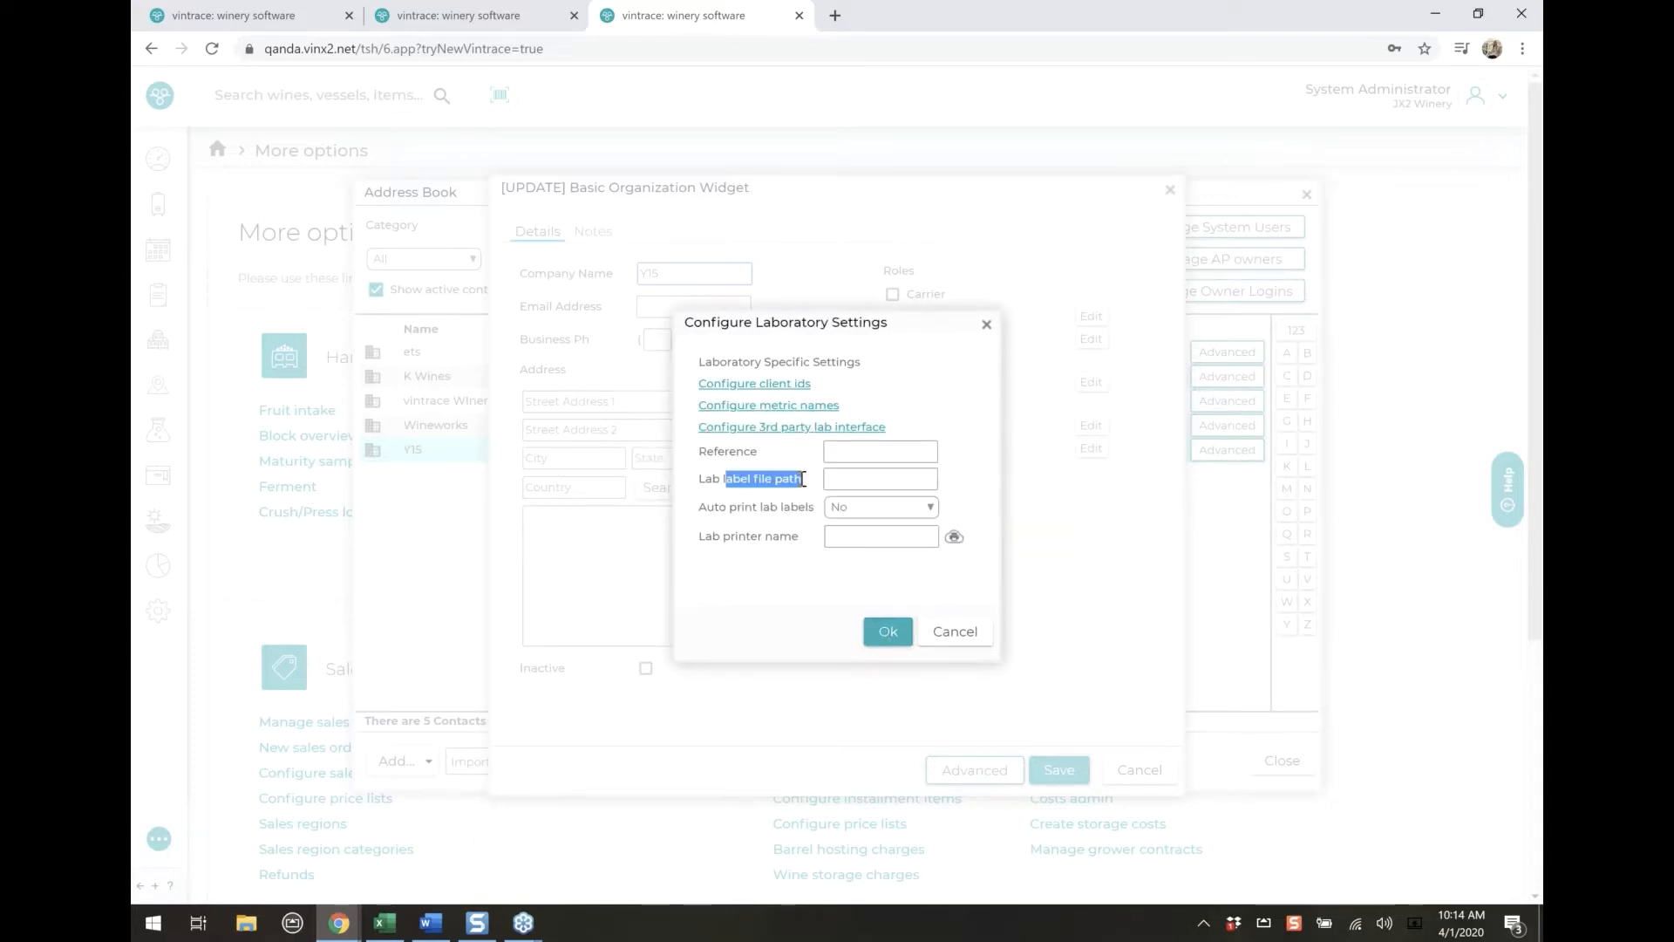
click(701, 513)
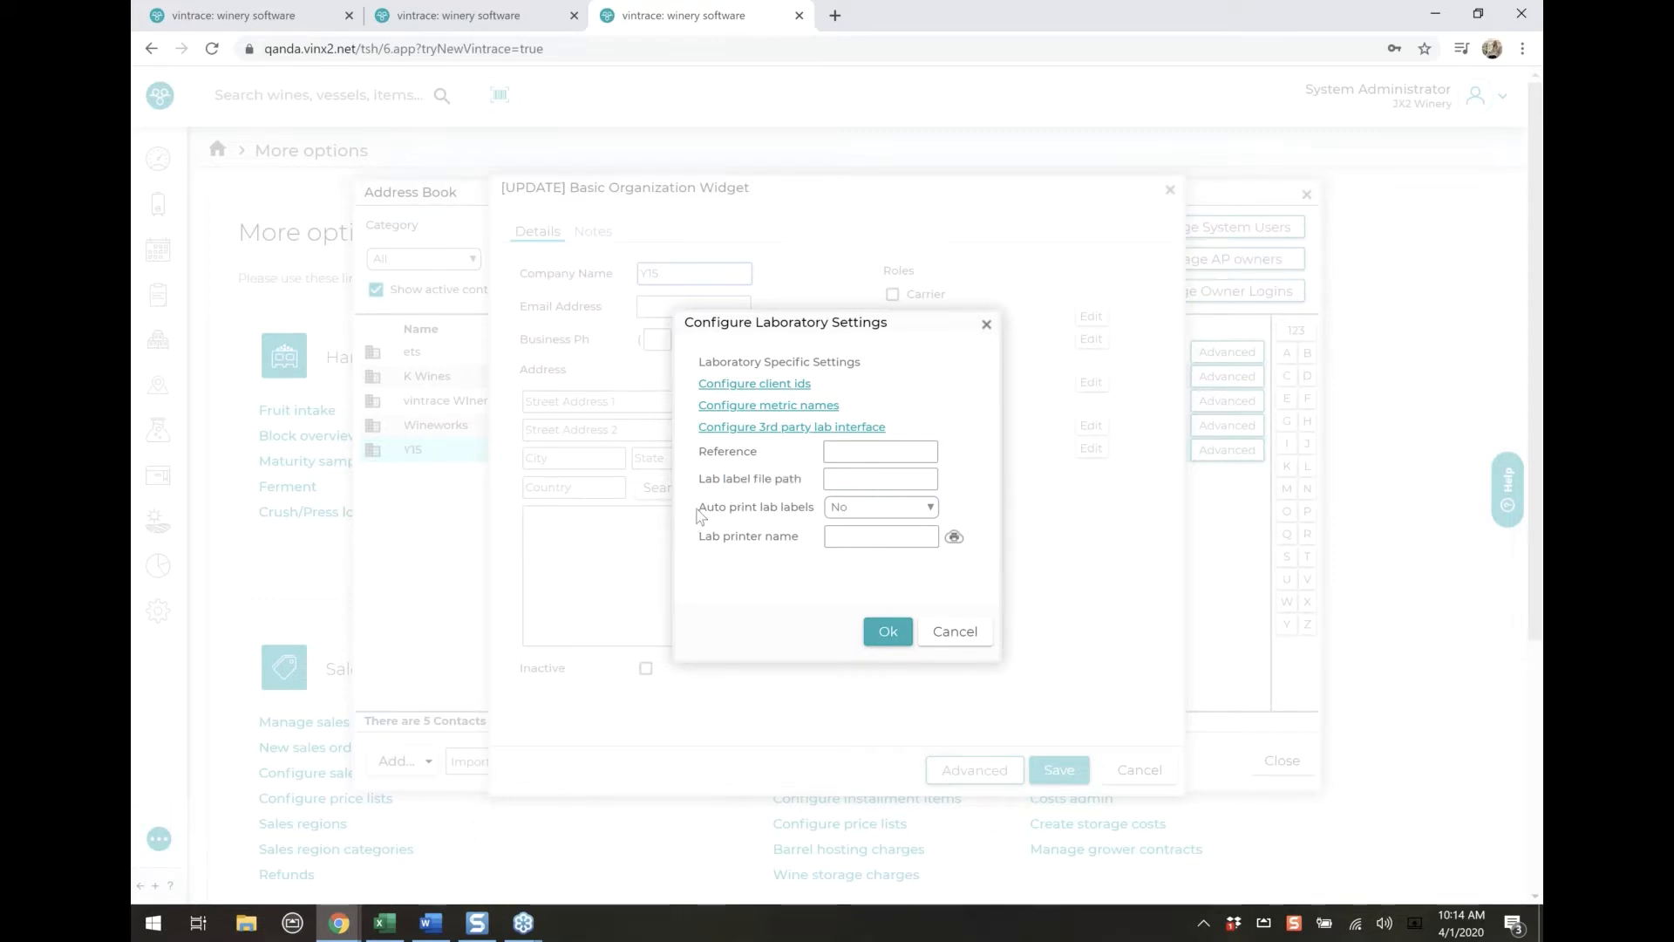
drag(700, 513, 810, 513)
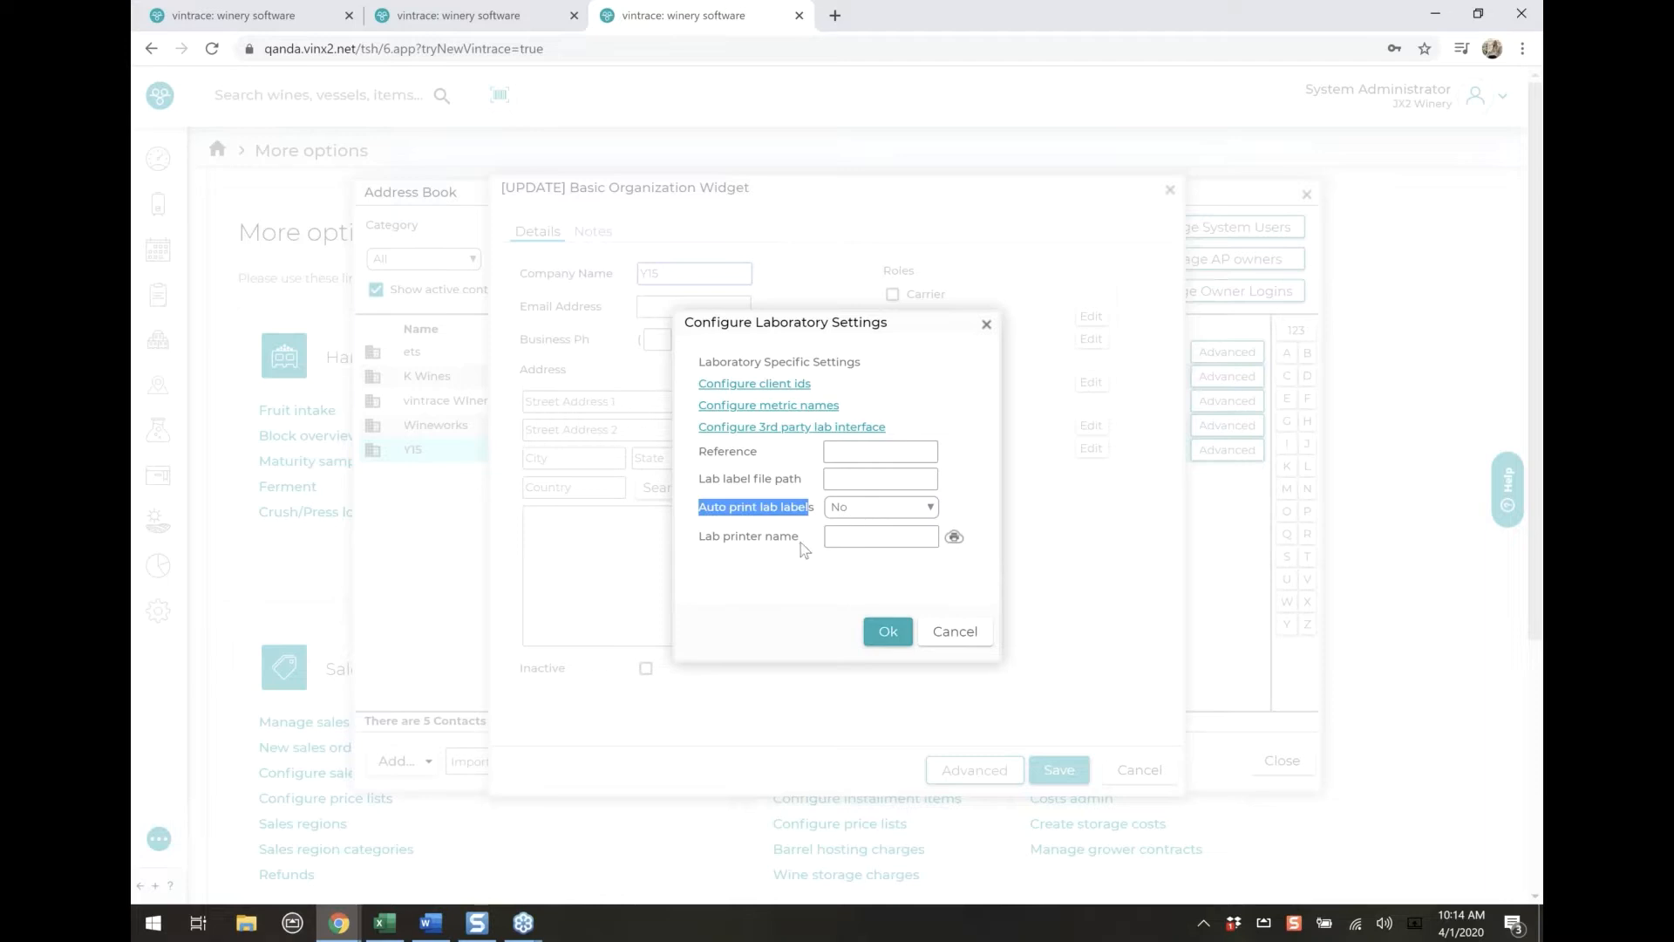
click(803, 547)
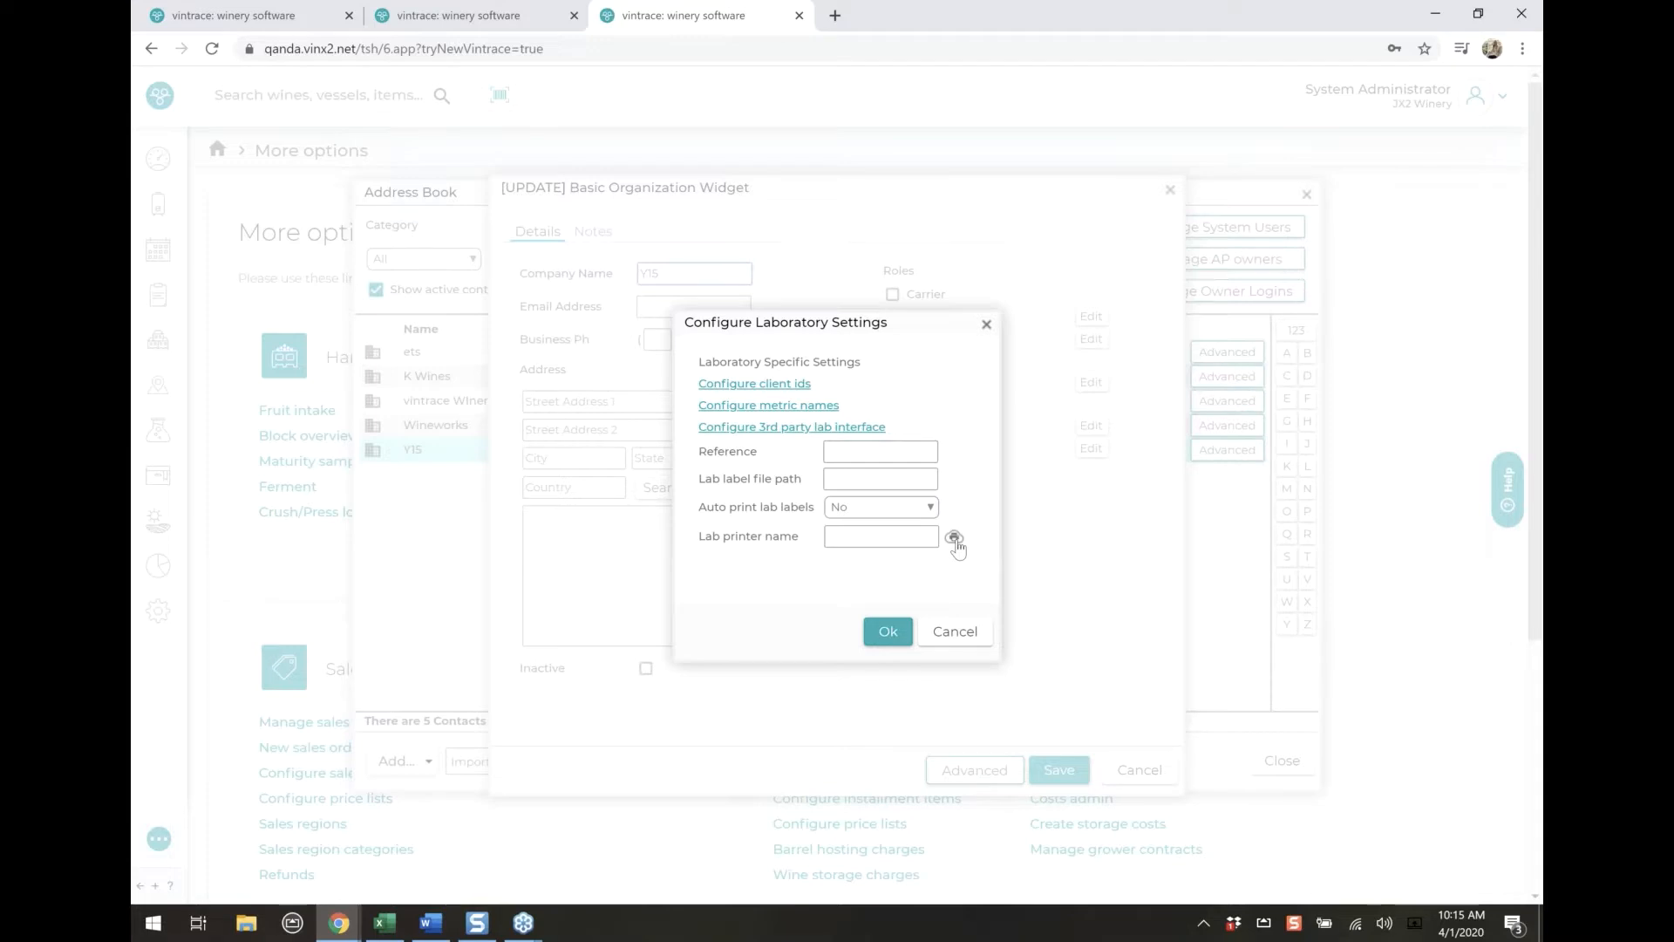
click(958, 632)
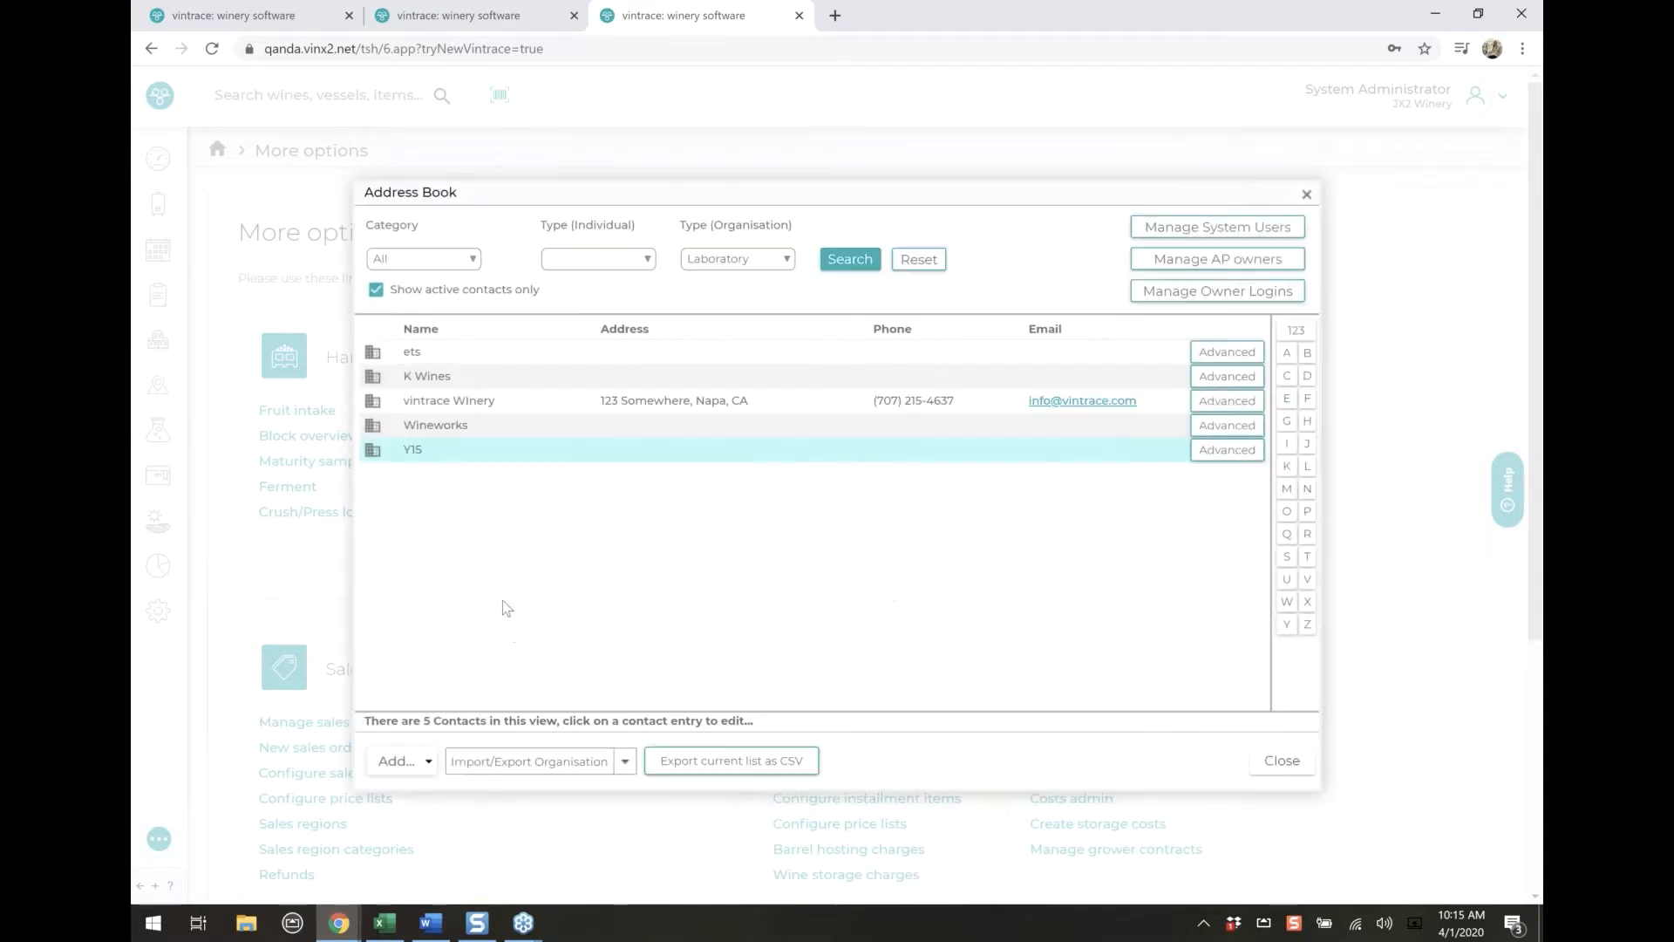
Search the vintrace help for "y15" and open the Admeo Bio systems Y15 integration article
click(159, 838)
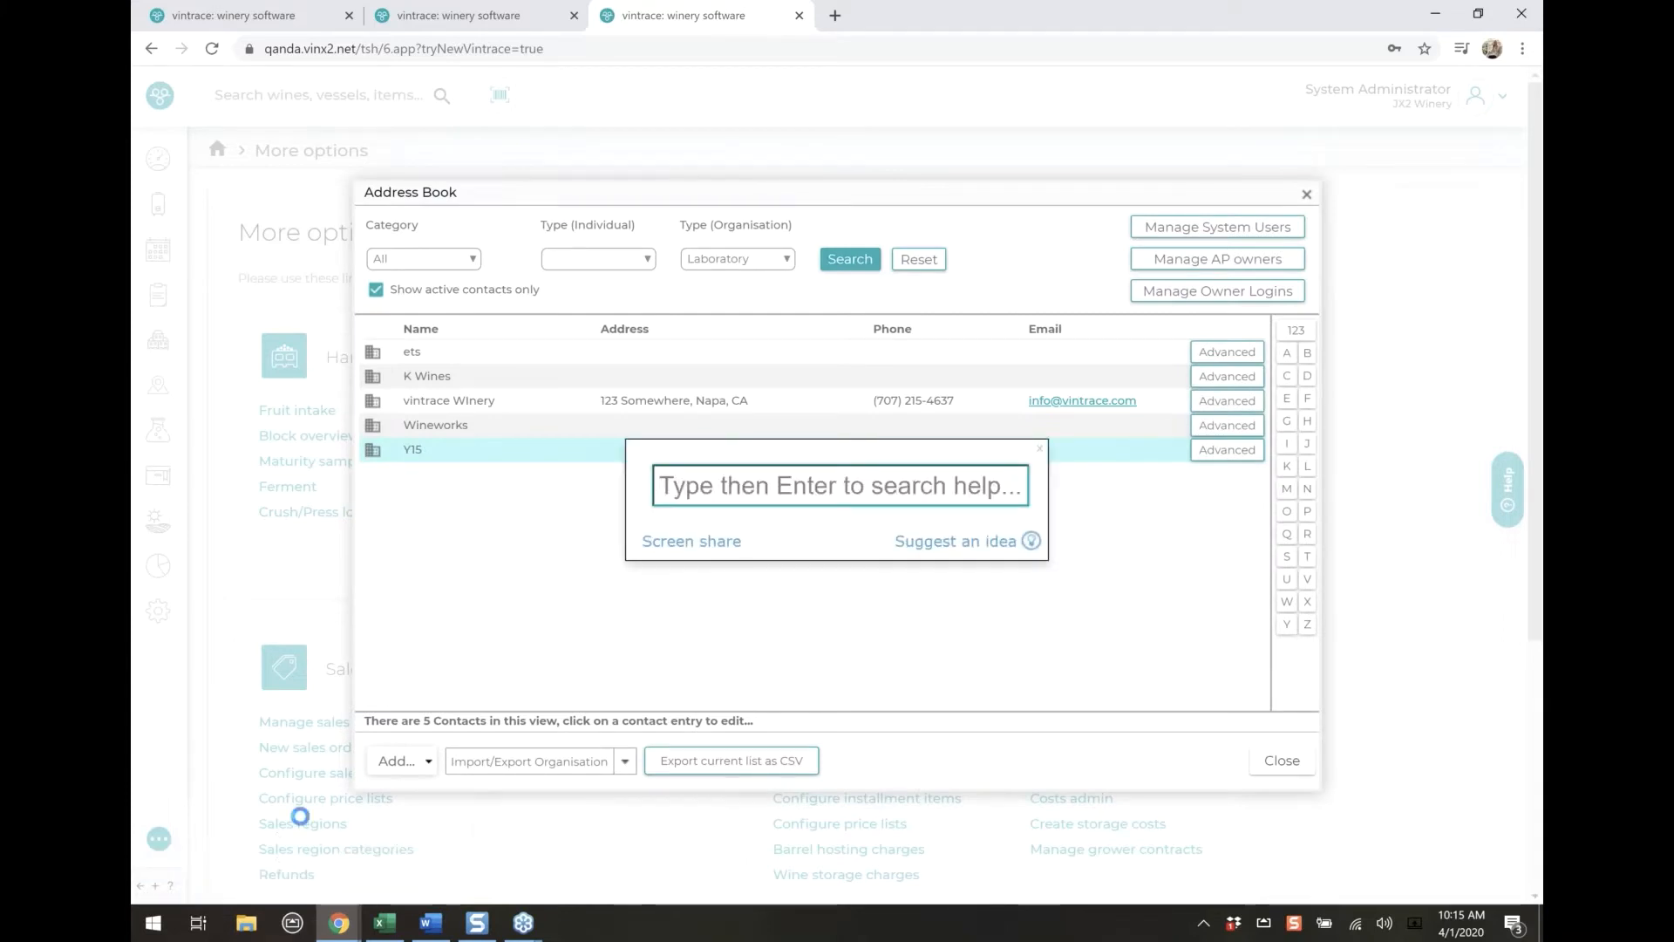
text(y15)
key(Return)
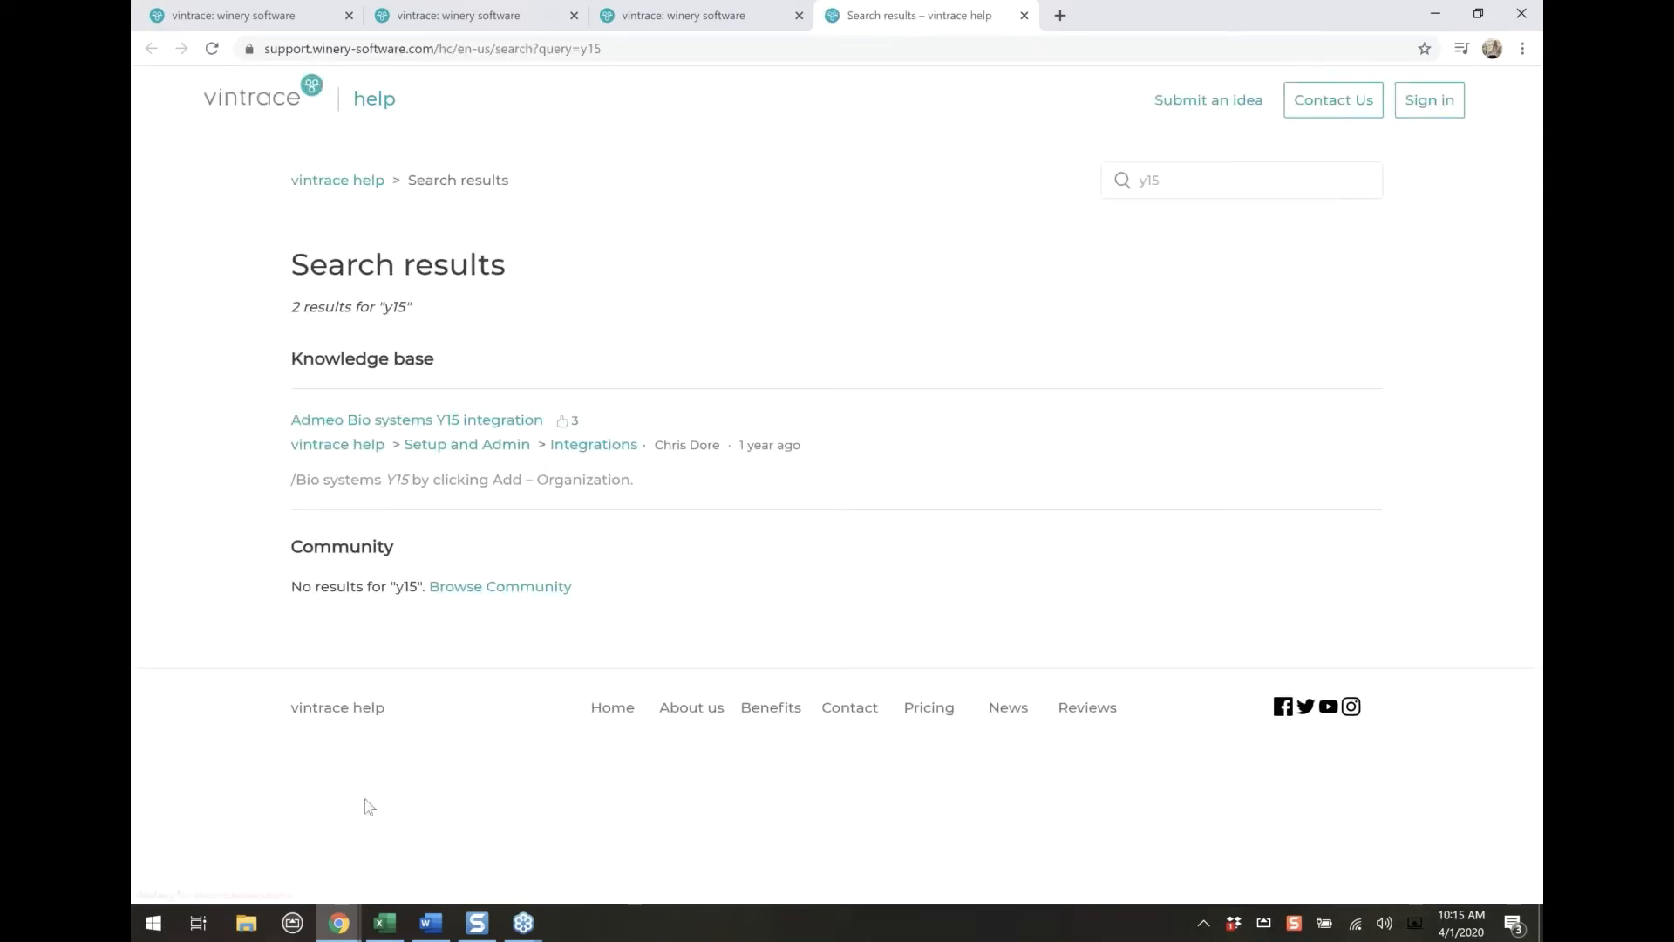
click(485, 426)
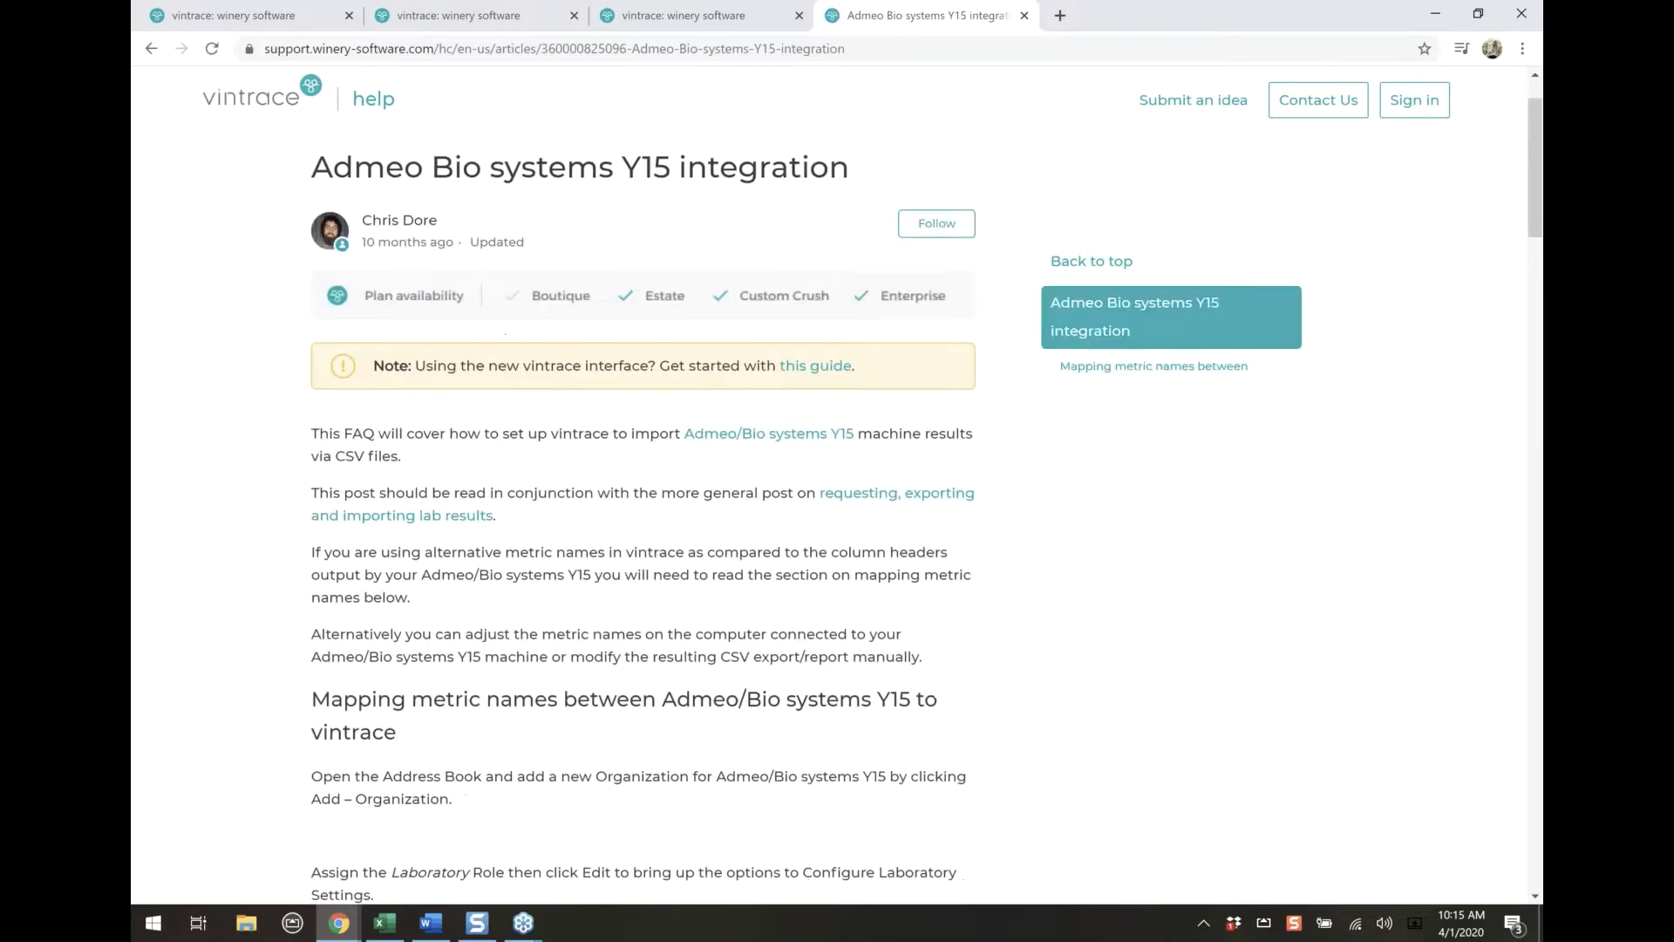
Read the Y15 integration article down to its section on importing results, close it and return to the address book
scroll(827, 654, down, 8)
scroll(827, 654, down, 12)
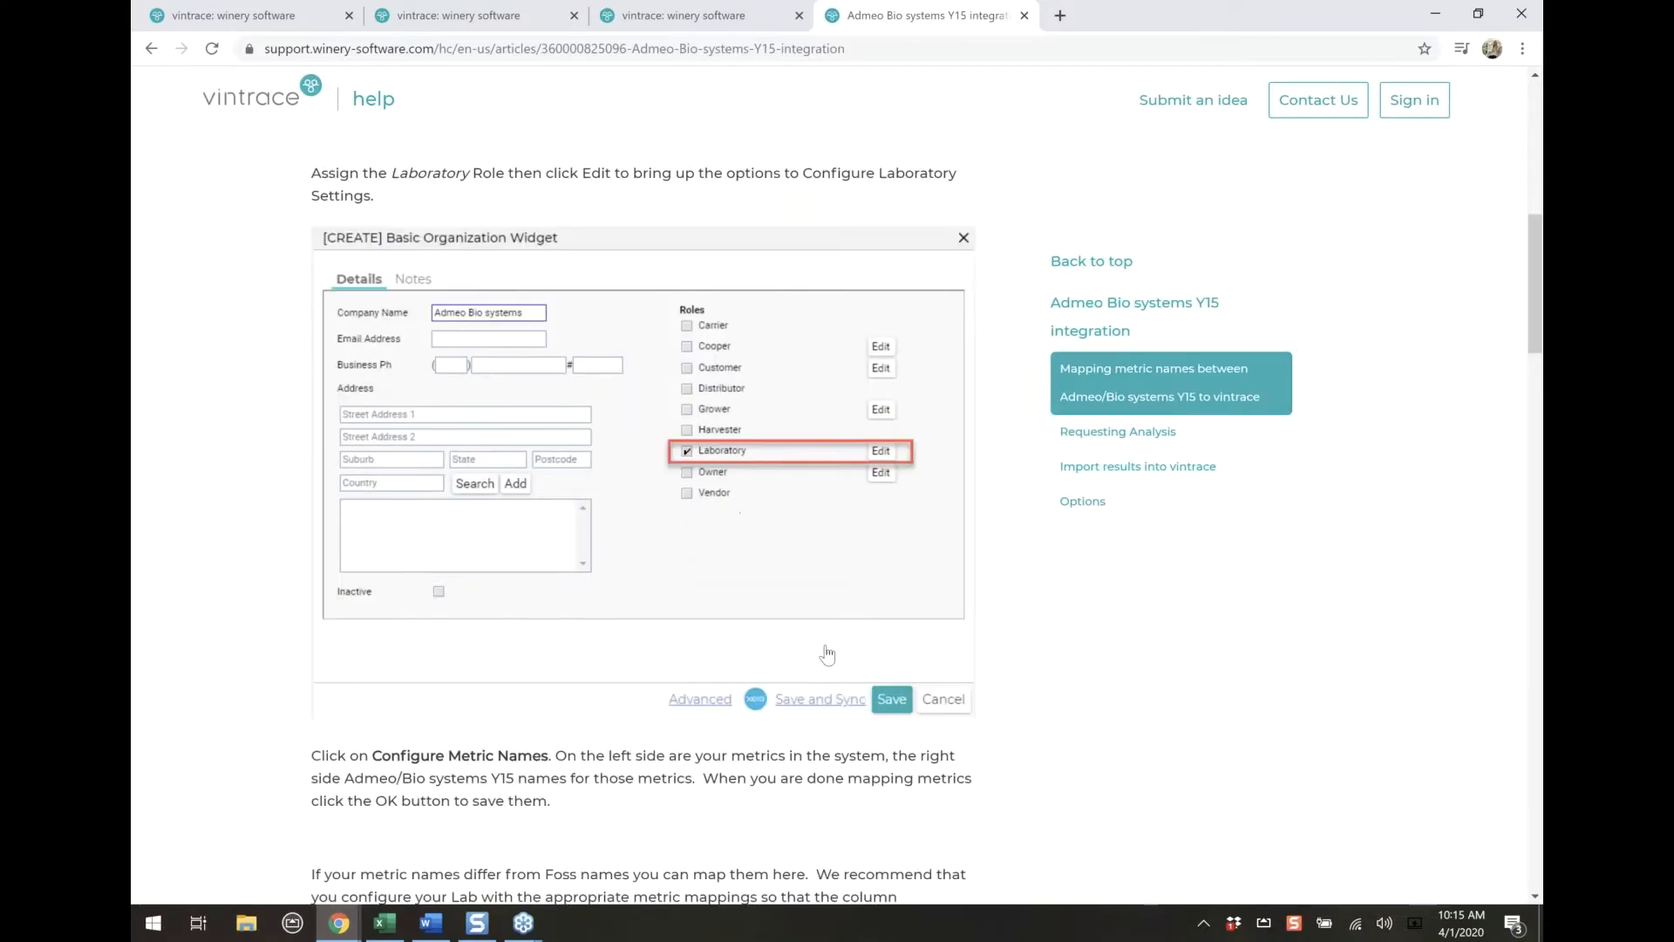
scroll(827, 650, down, 10)
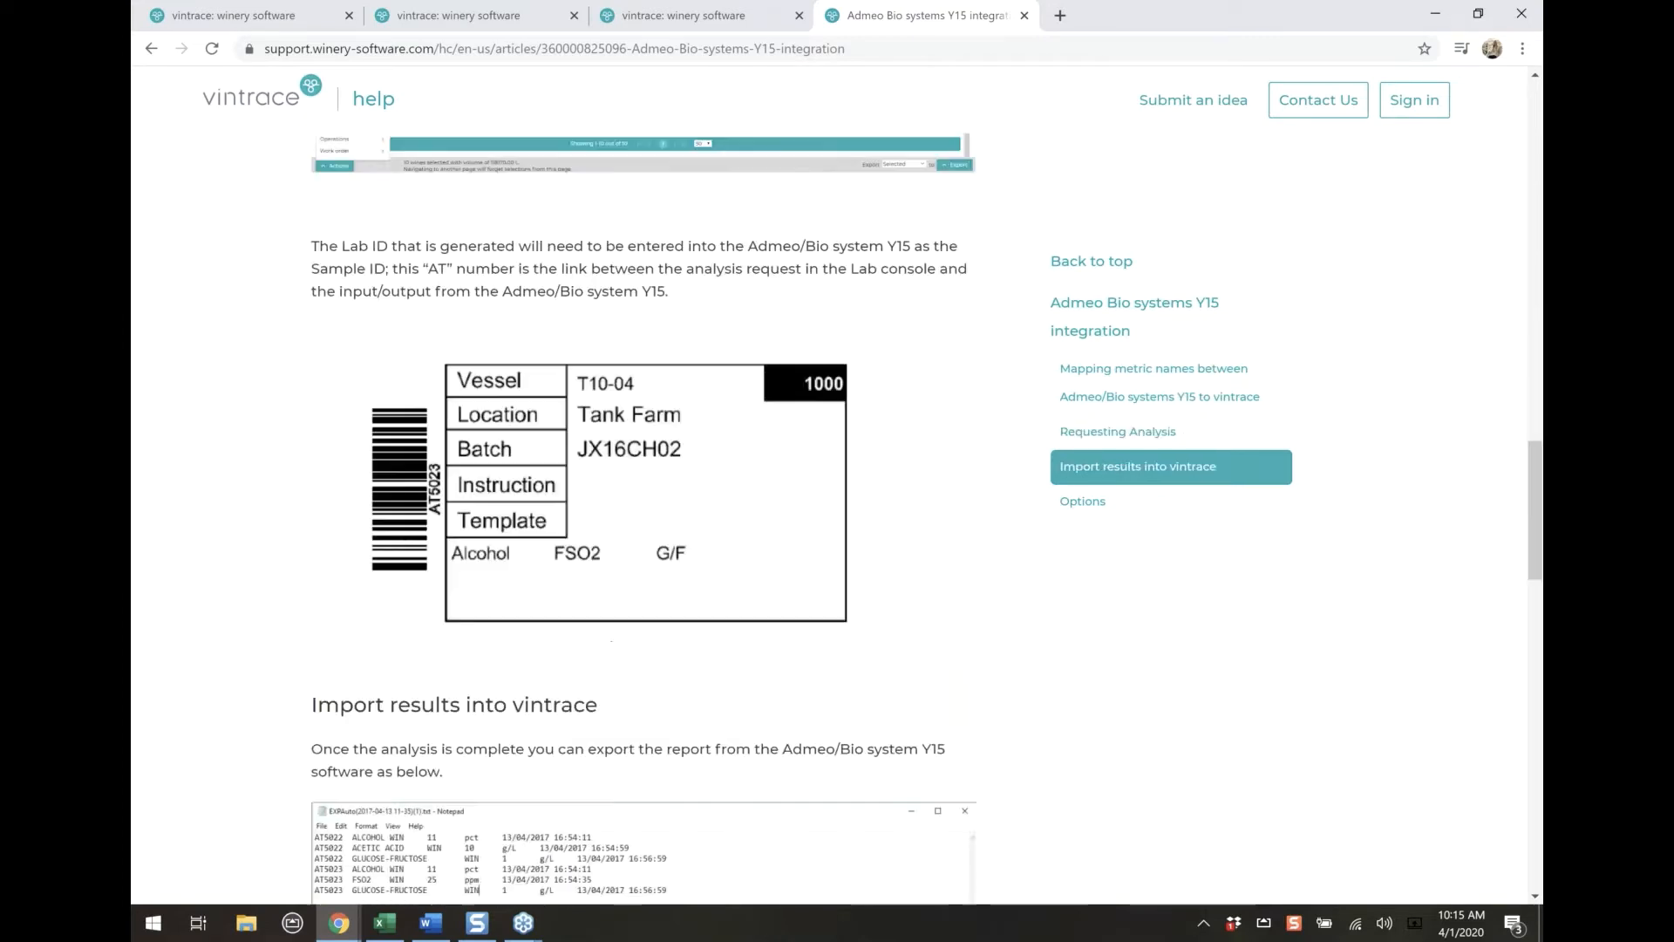
scroll(826, 649, down, 4)
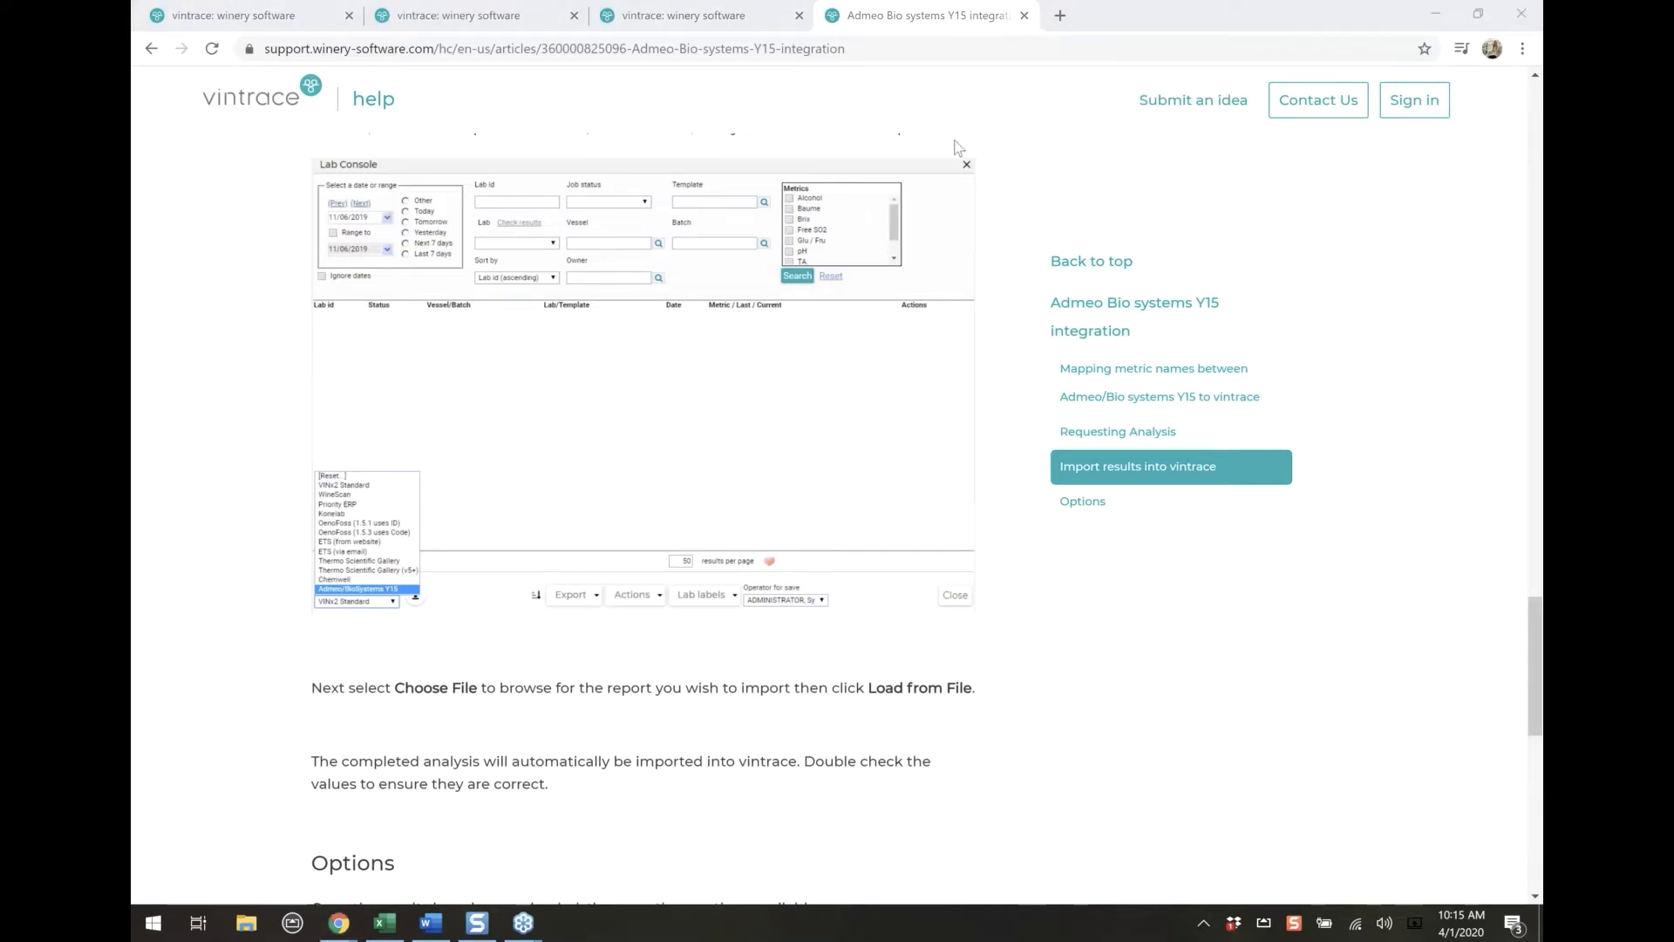
click(471, 16)
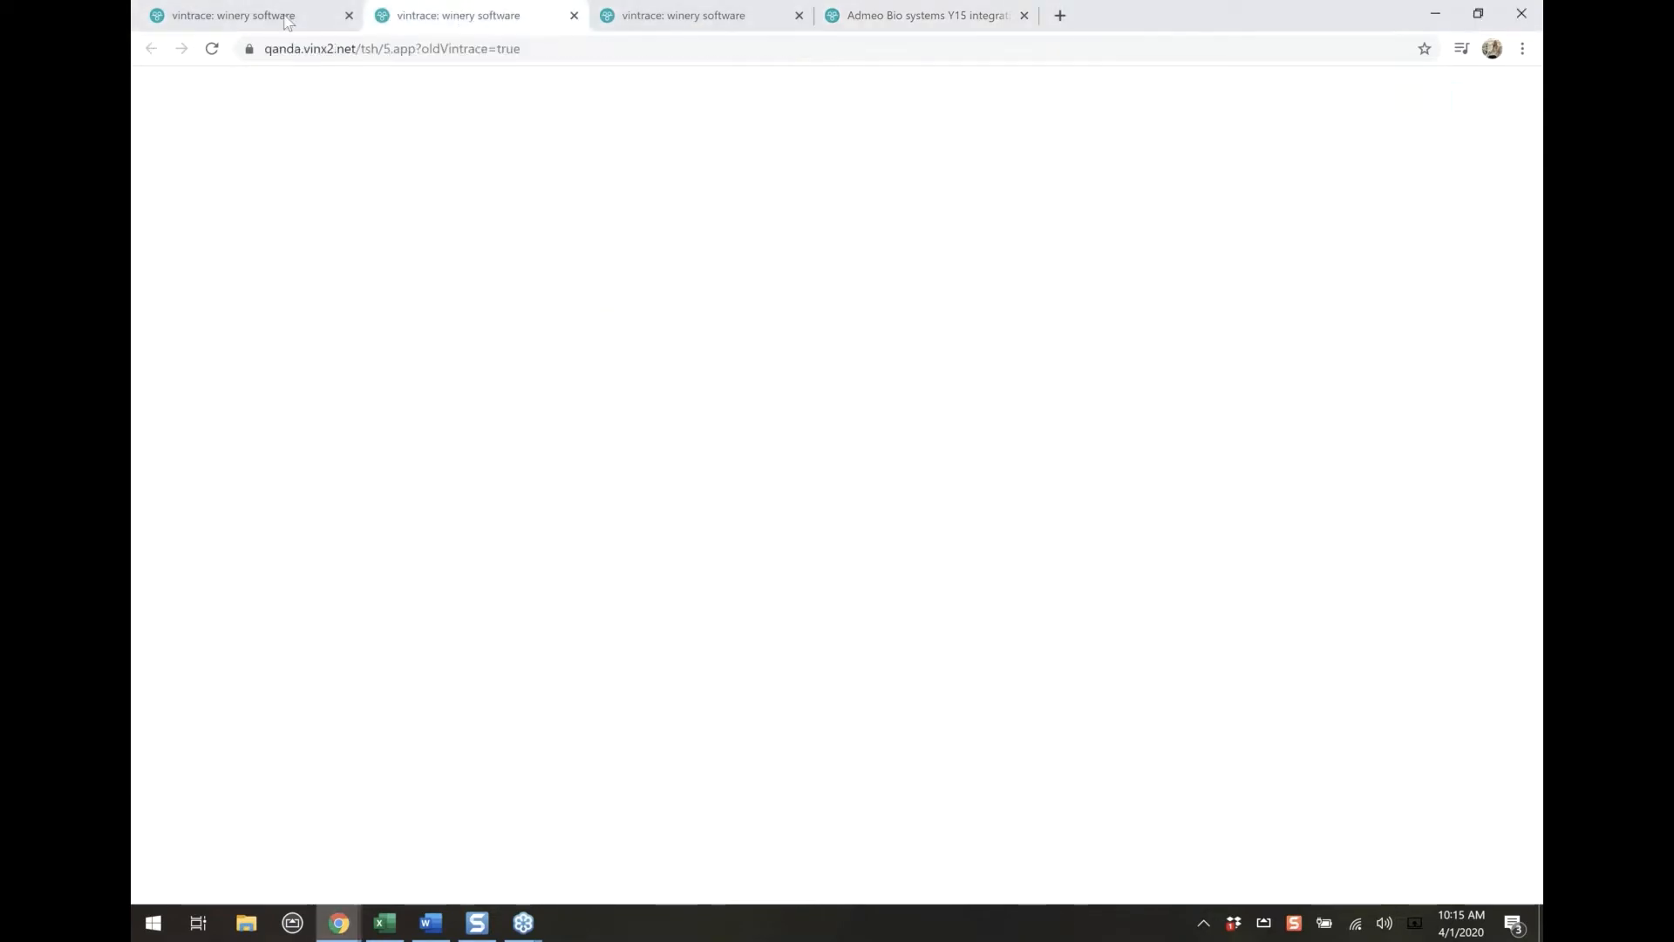
click(455, 26)
click(955, 18)
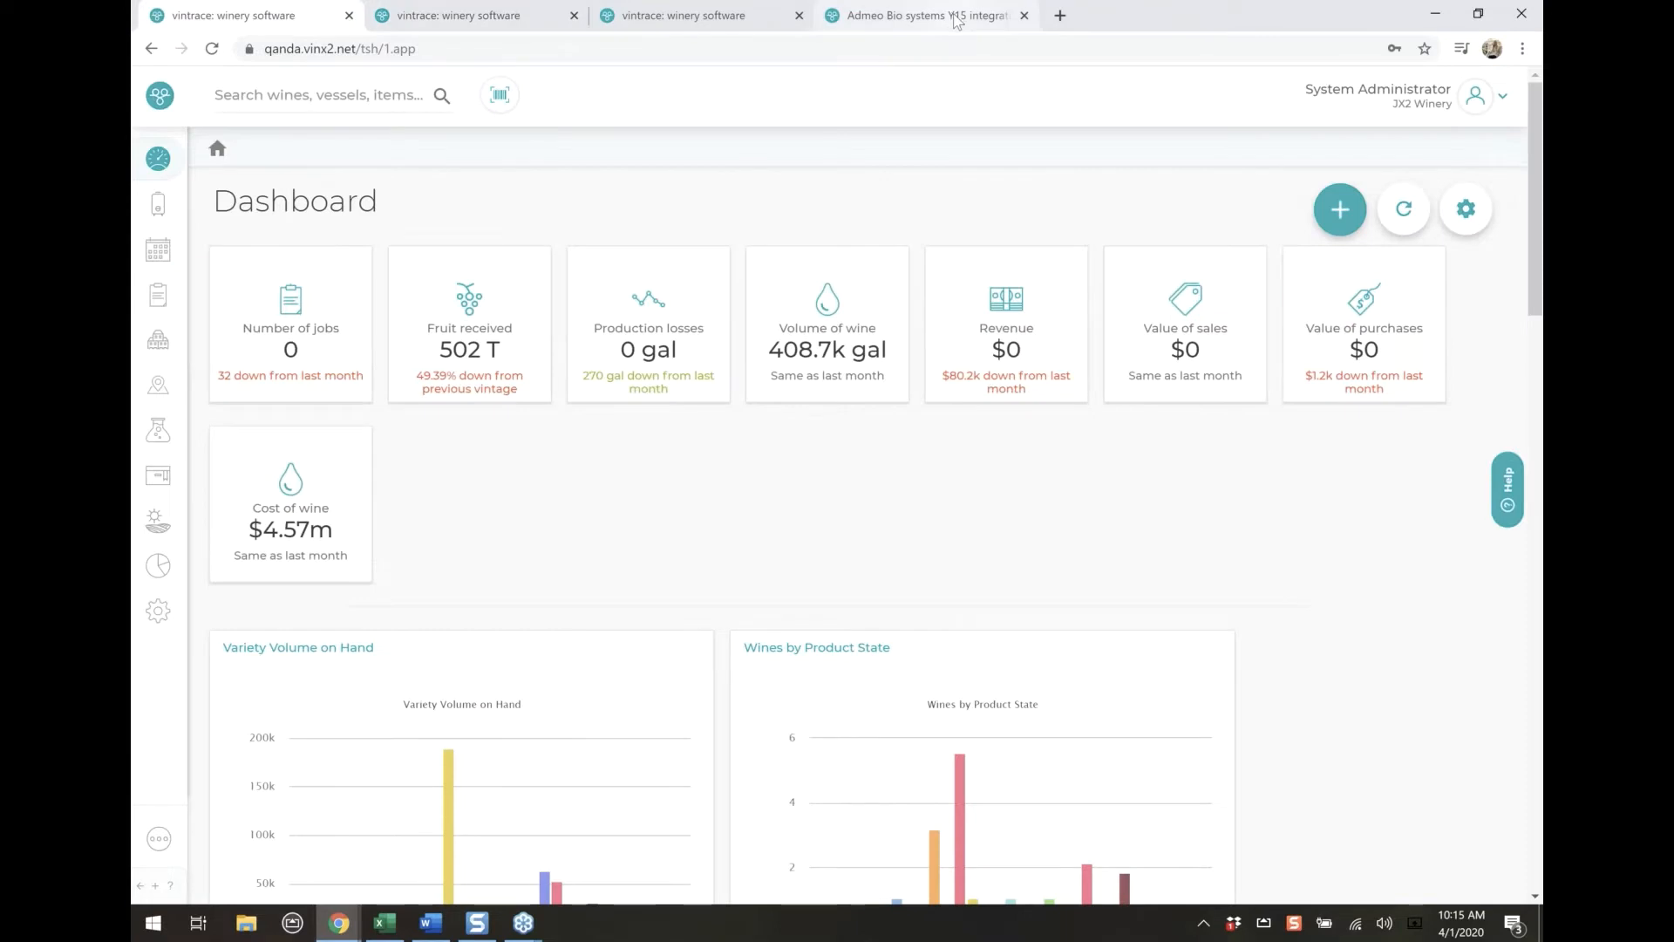
key(ctrl+w)
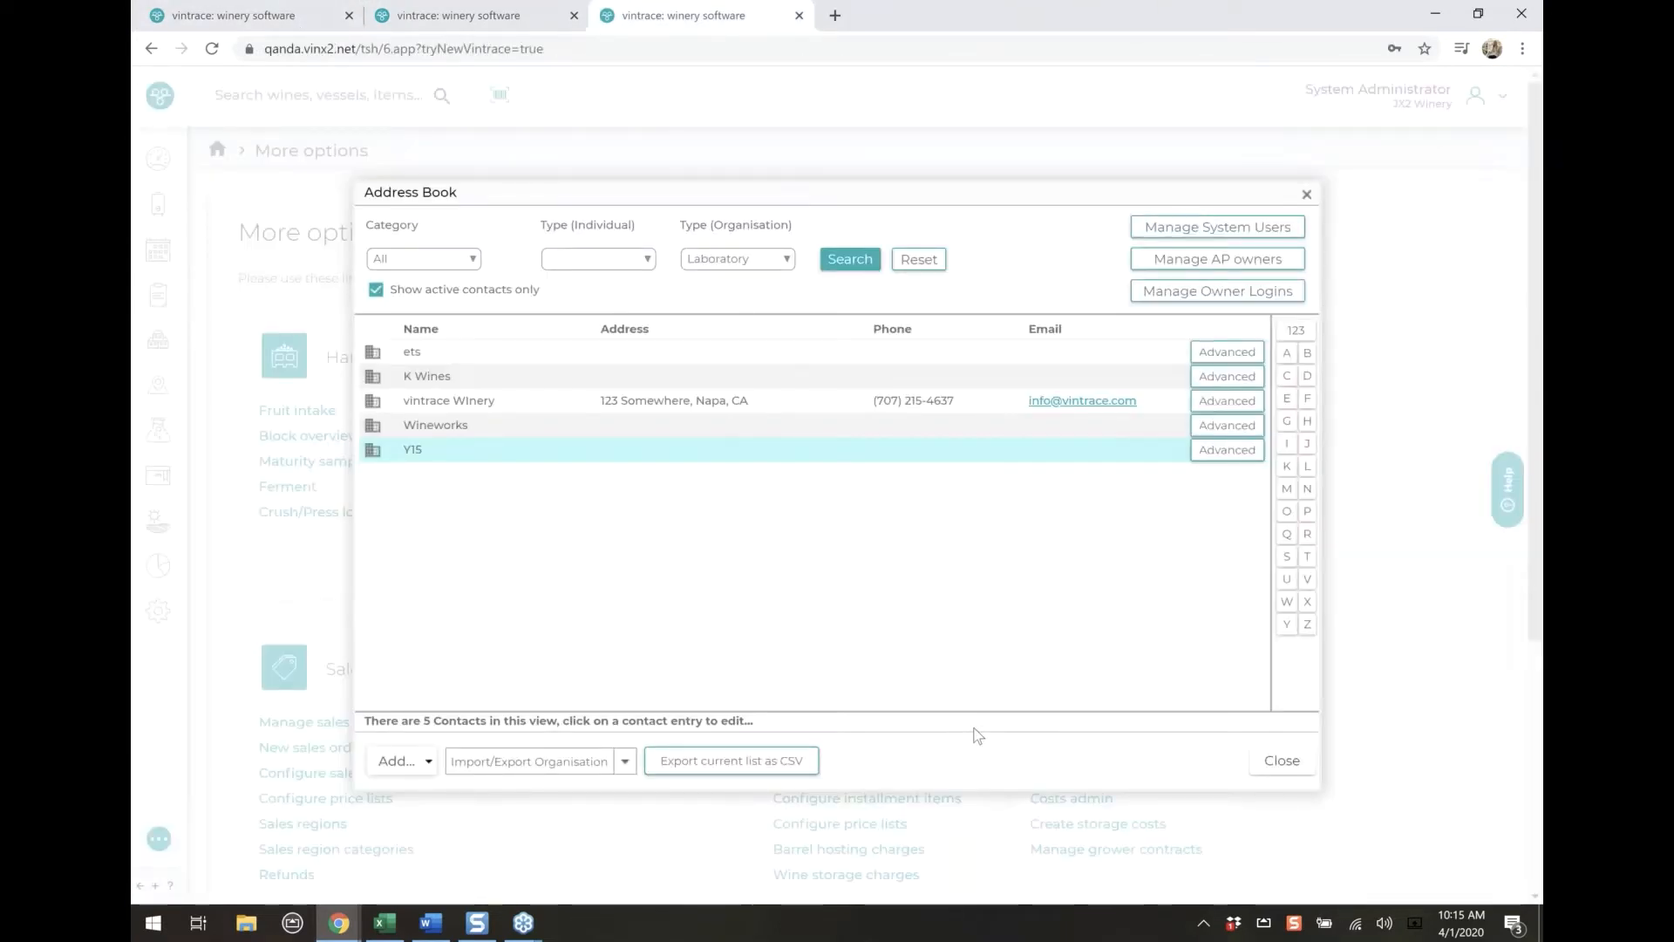
Close the address book and open the Fruit sources configuration in the winery set up
click(1282, 760)
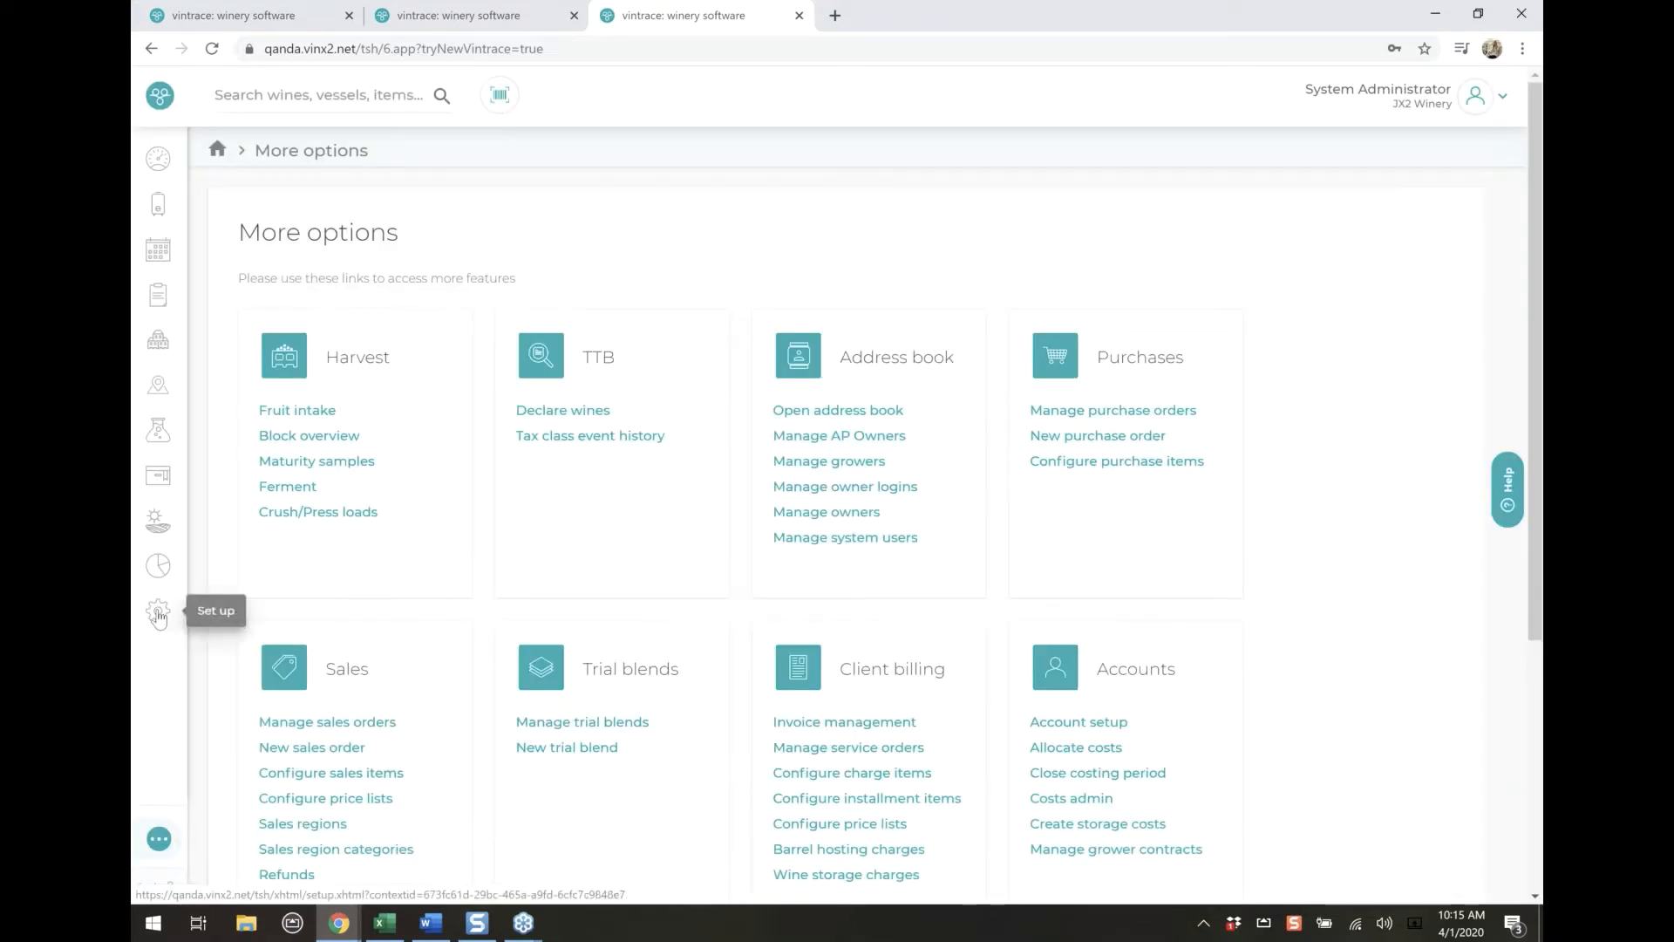
click(158, 614)
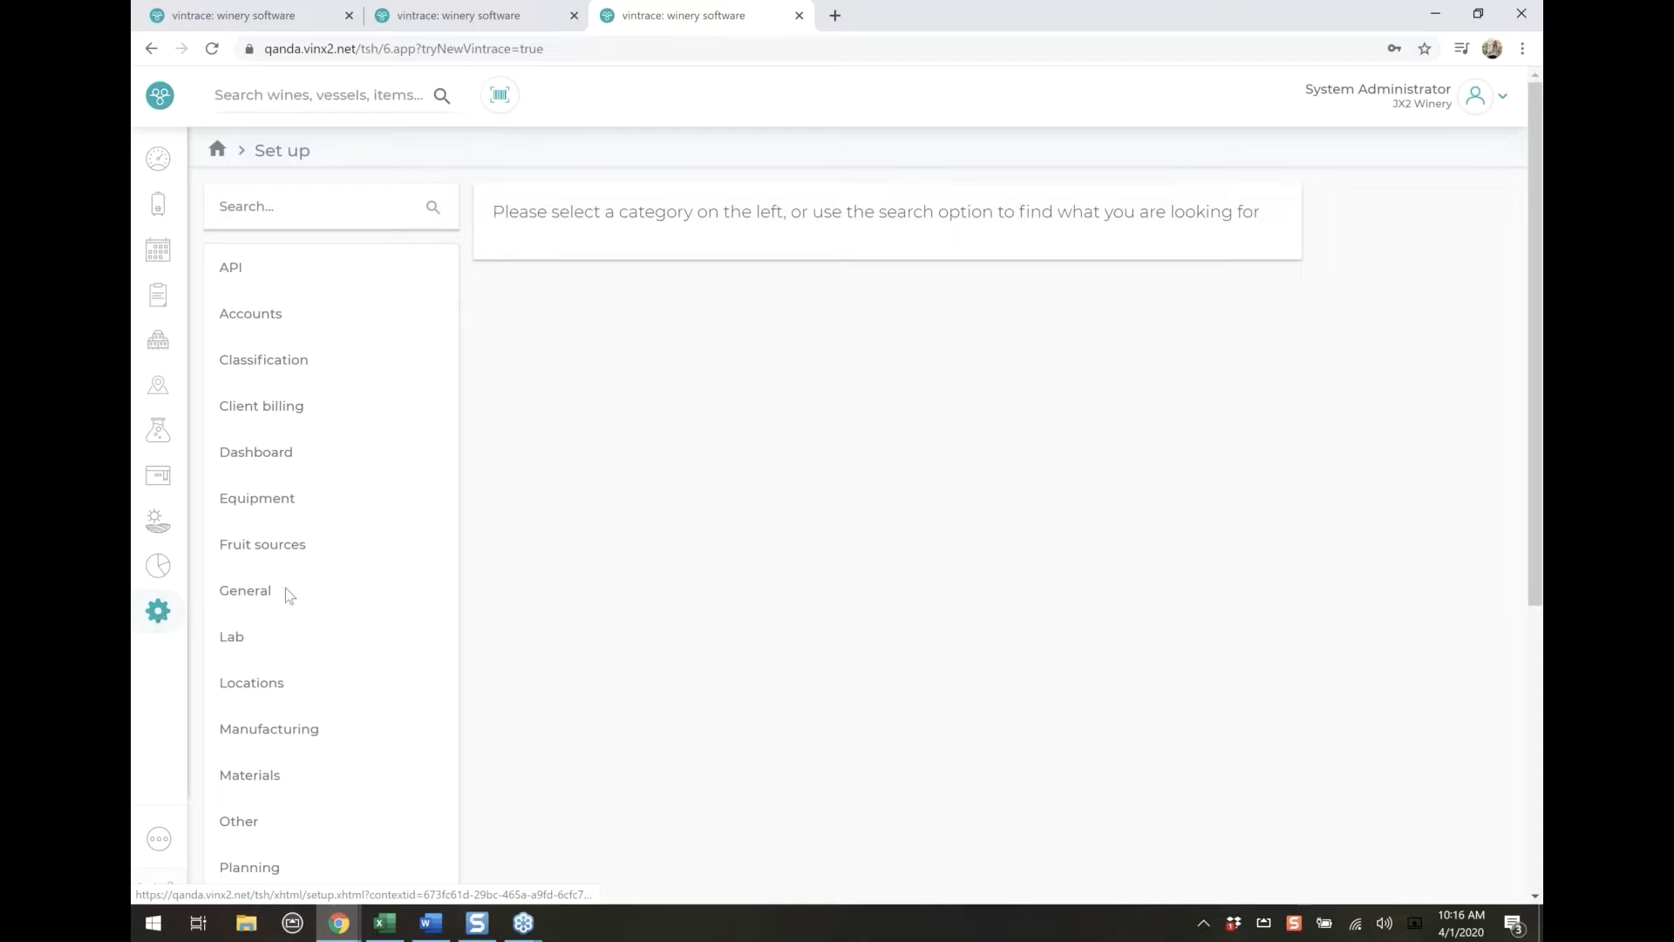
click(260, 547)
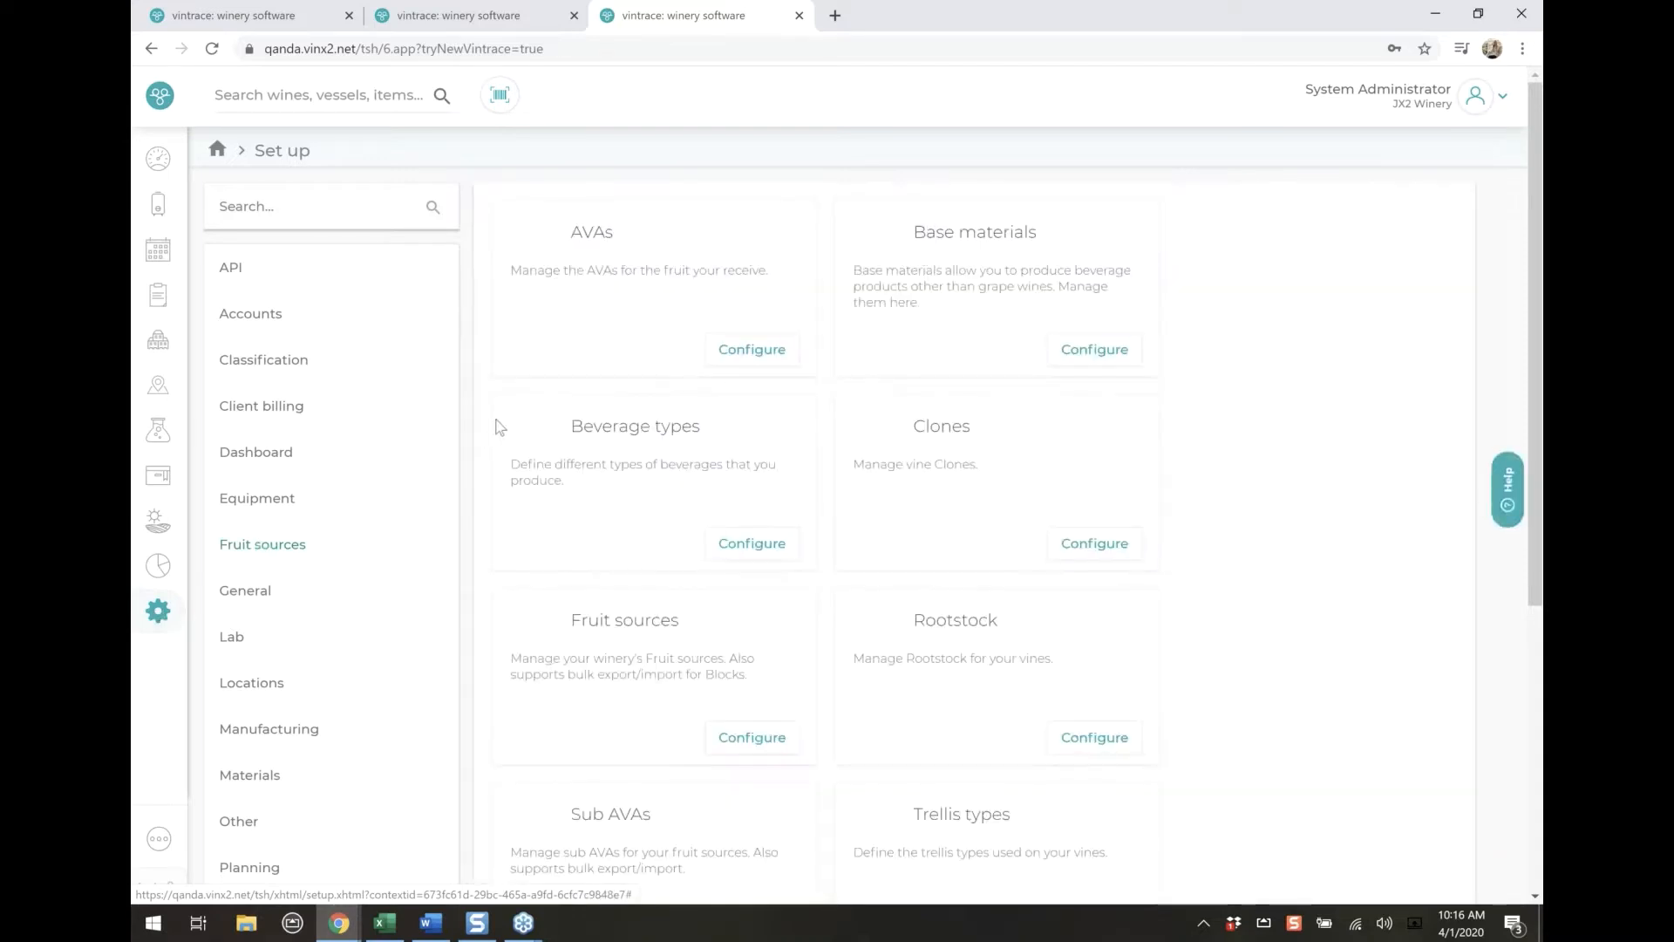
click(731, 737)
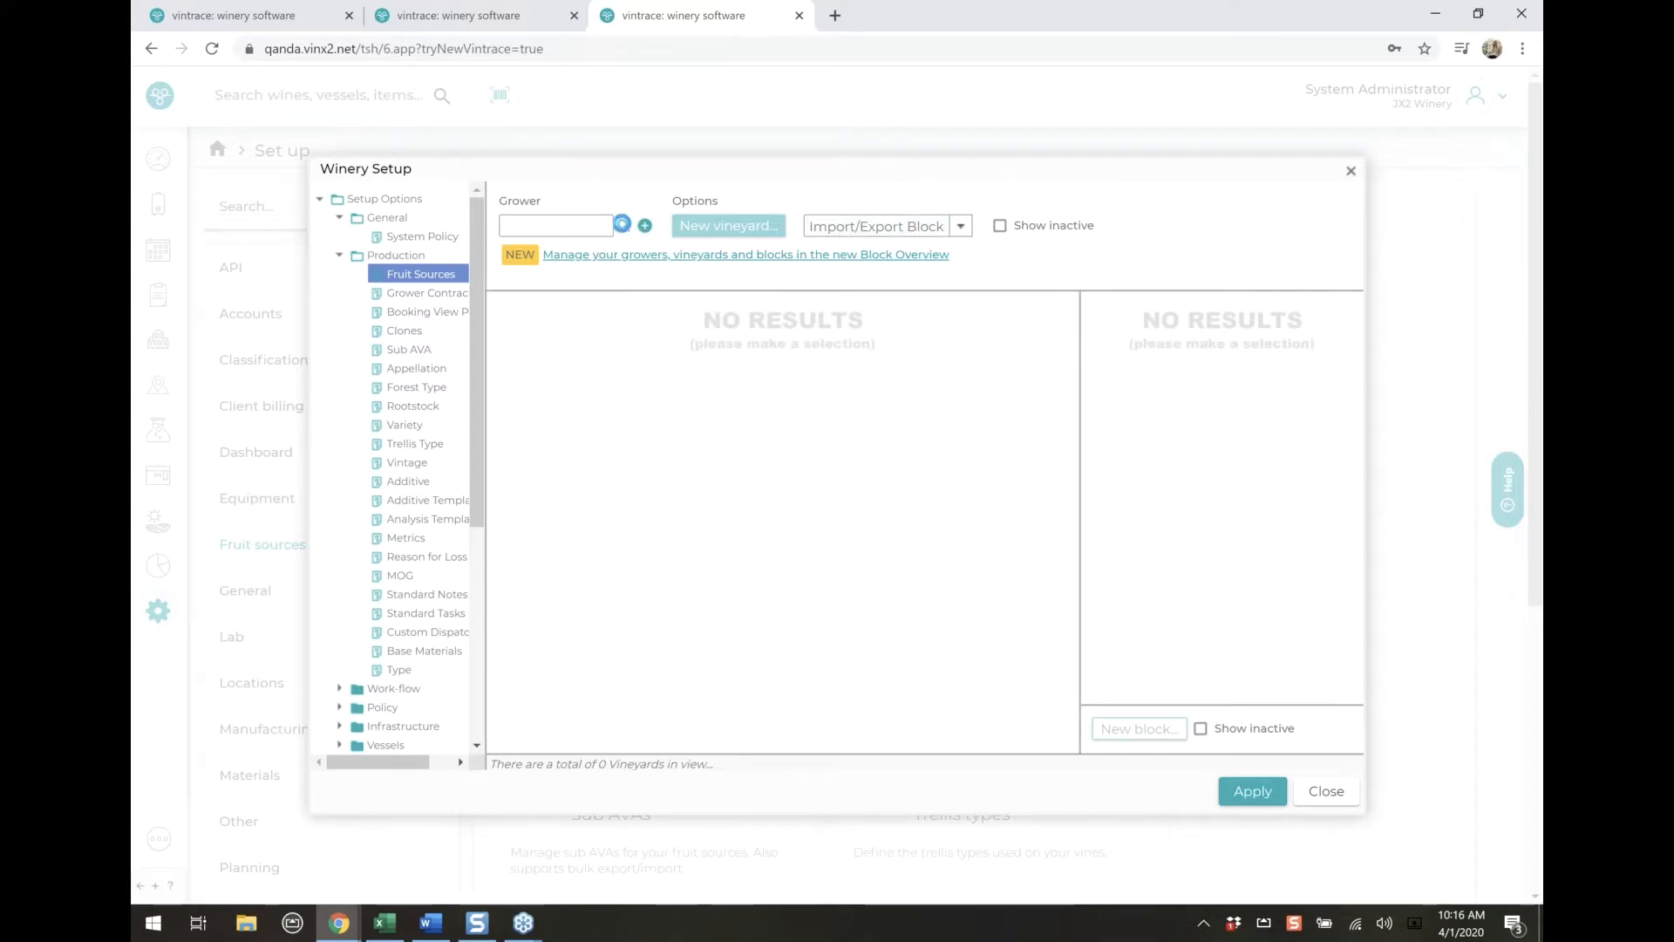
Select the grower AJG Vineyard Management, view the details of Garzoli Vineyard's MR 1 block and cancel without changes
click(622, 224)
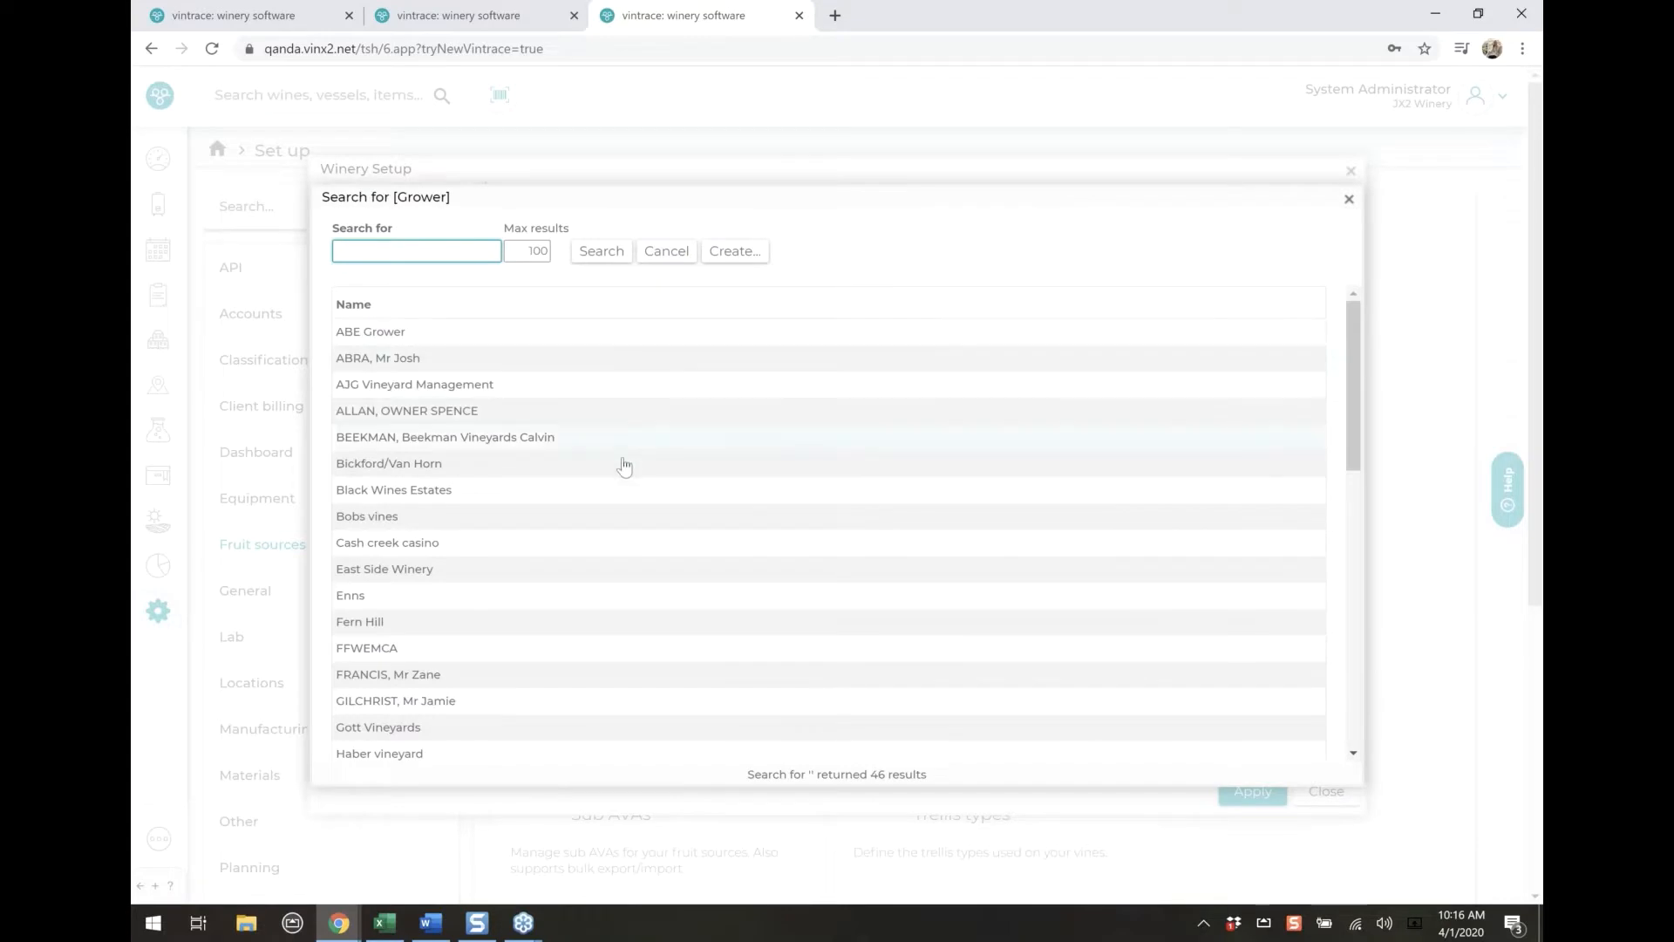
click(617, 396)
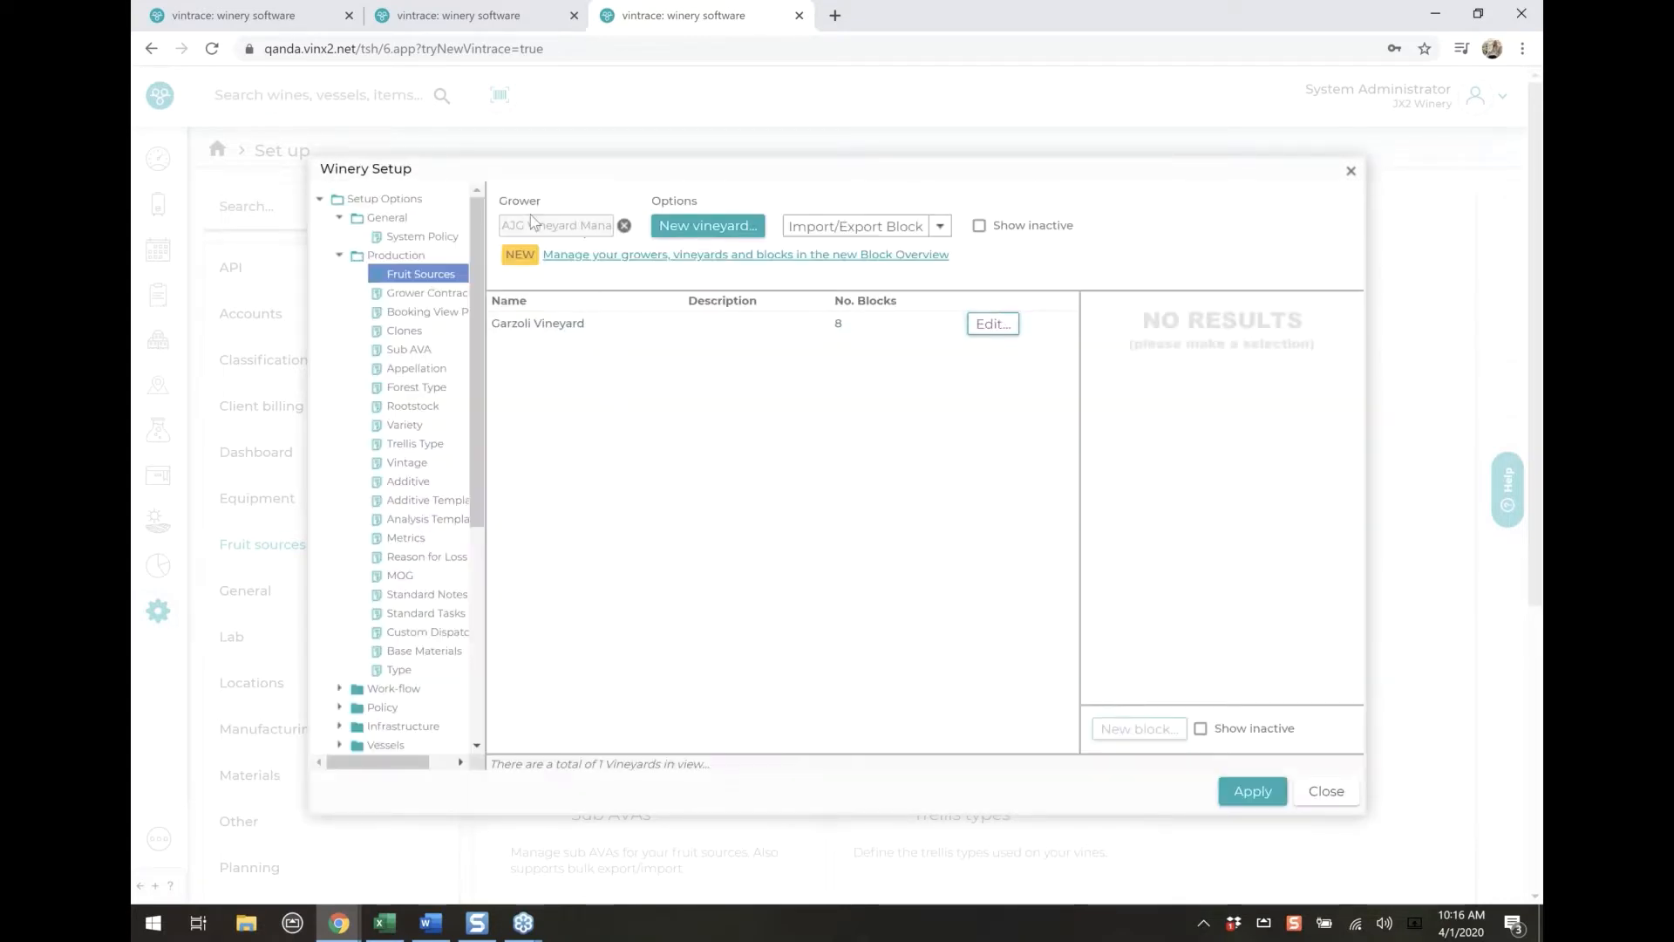
click(580, 329)
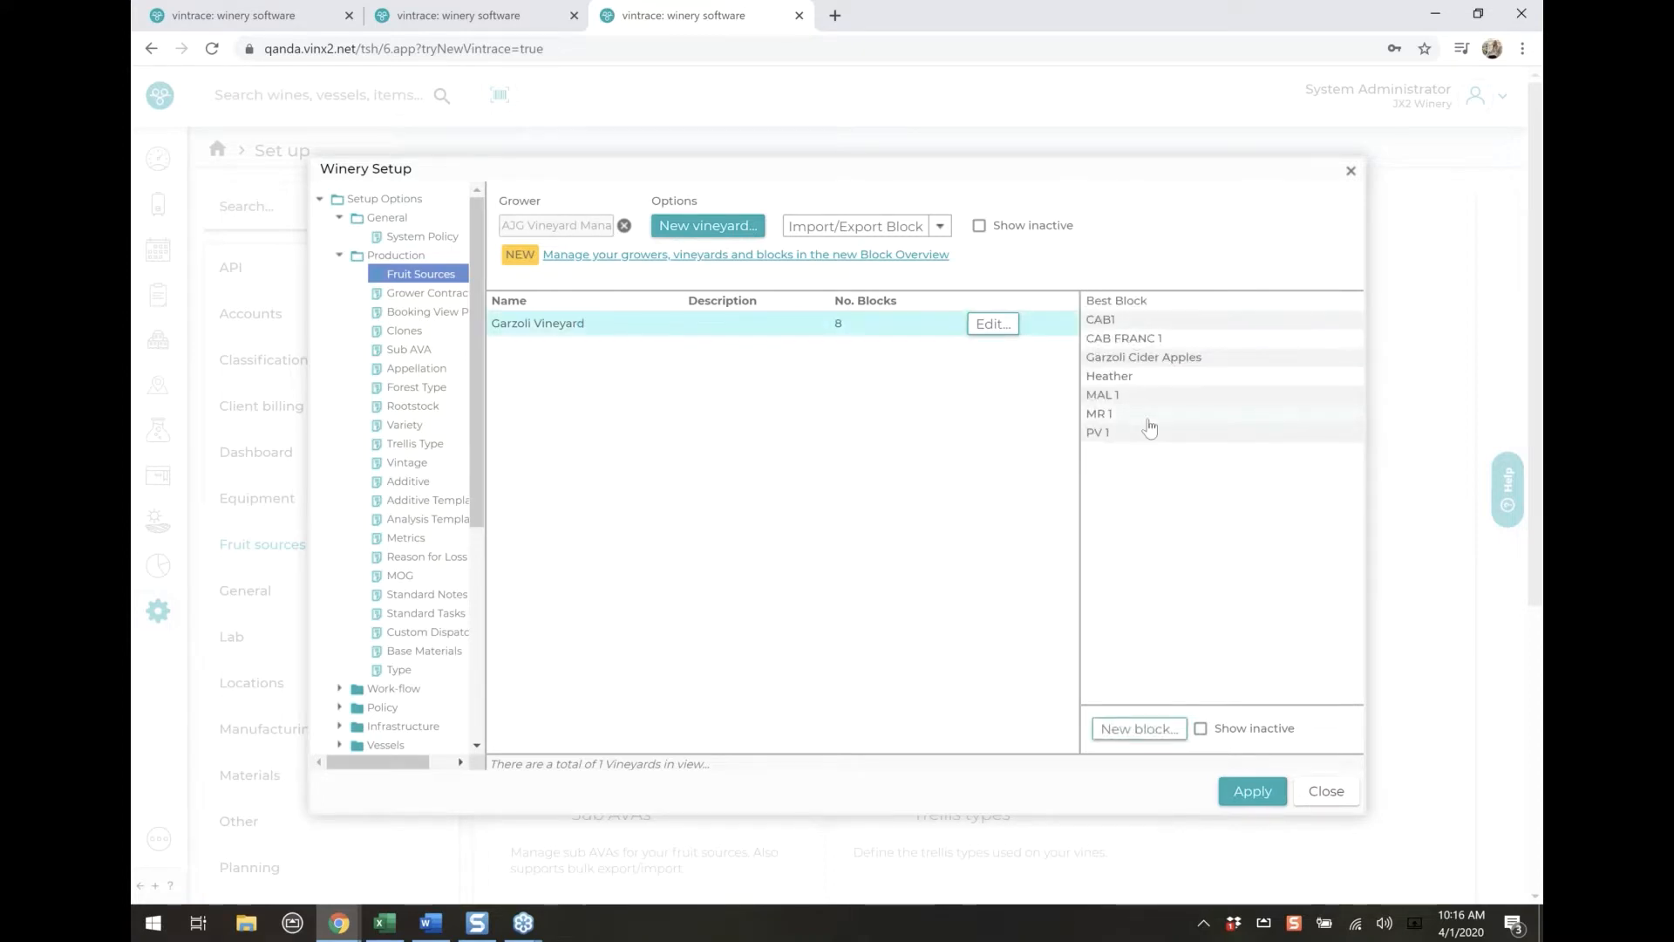
click(1121, 415)
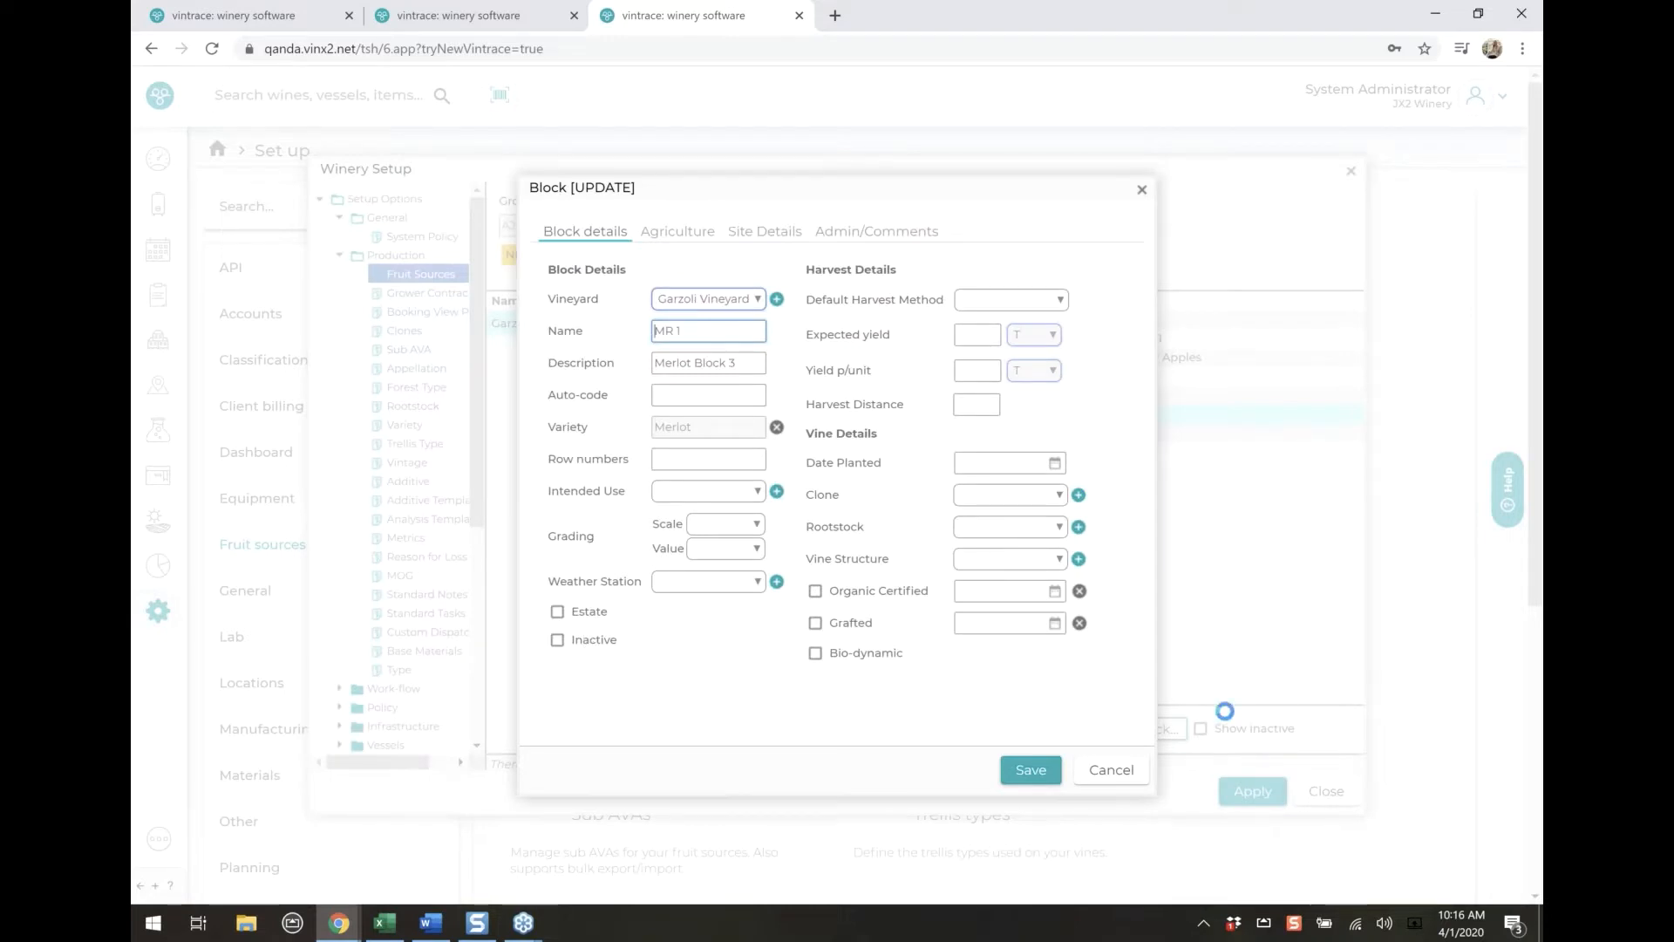
click(1119, 785)
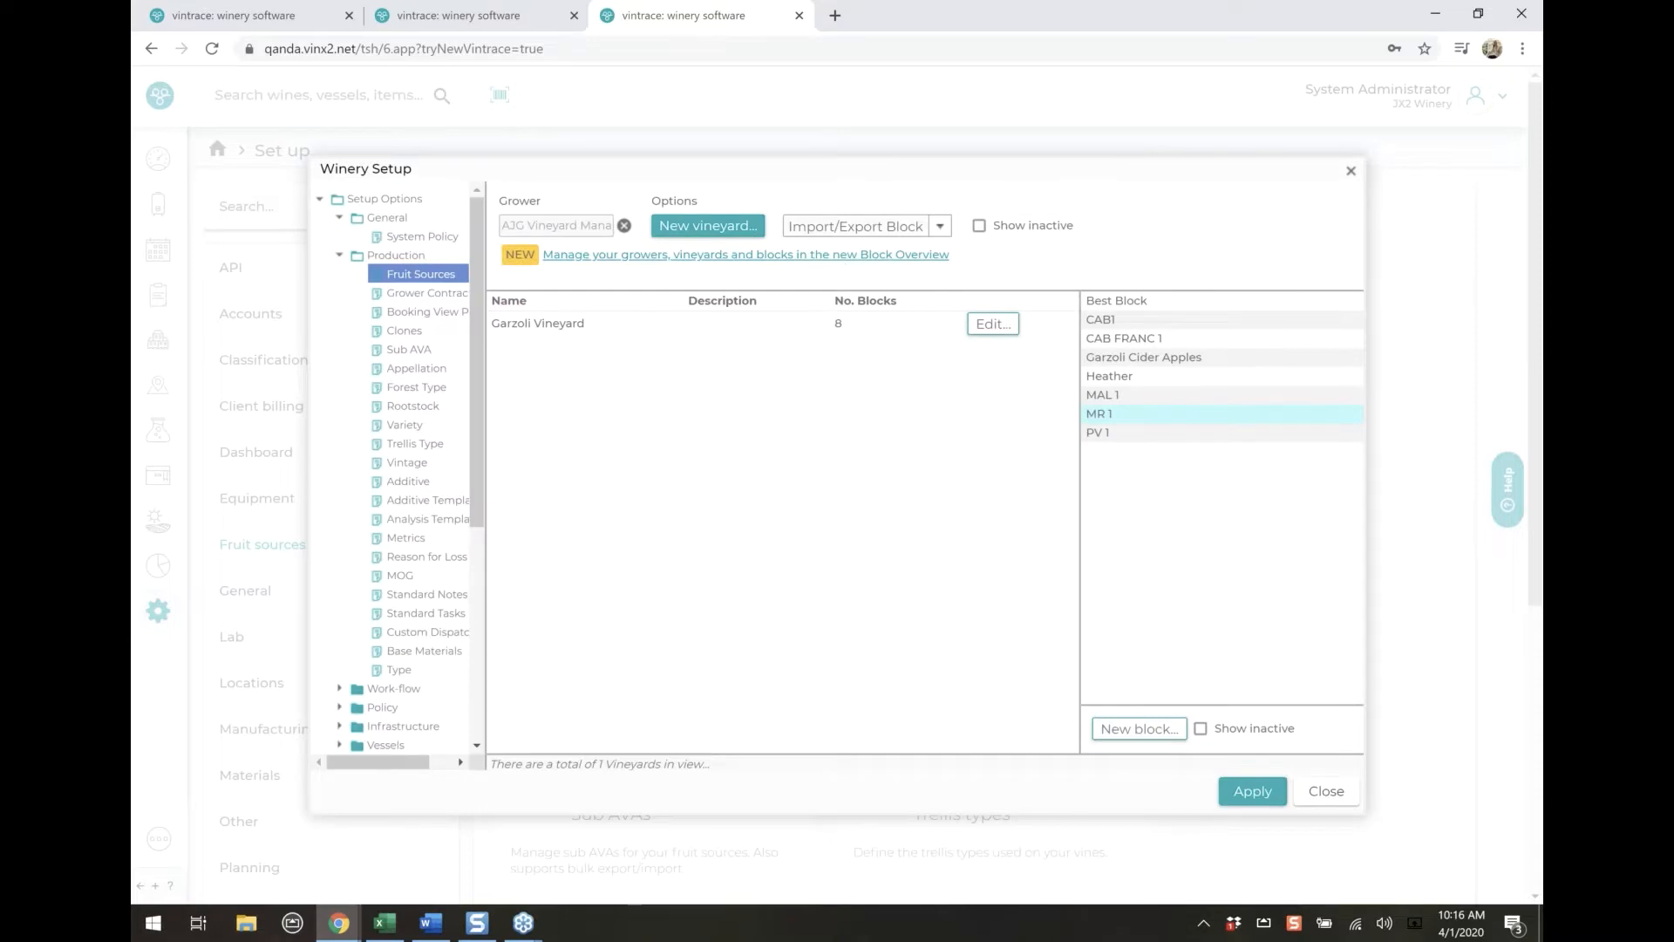
Export the block records from the Block Importer as a CSV file and open the file in Excel
click(831, 228)
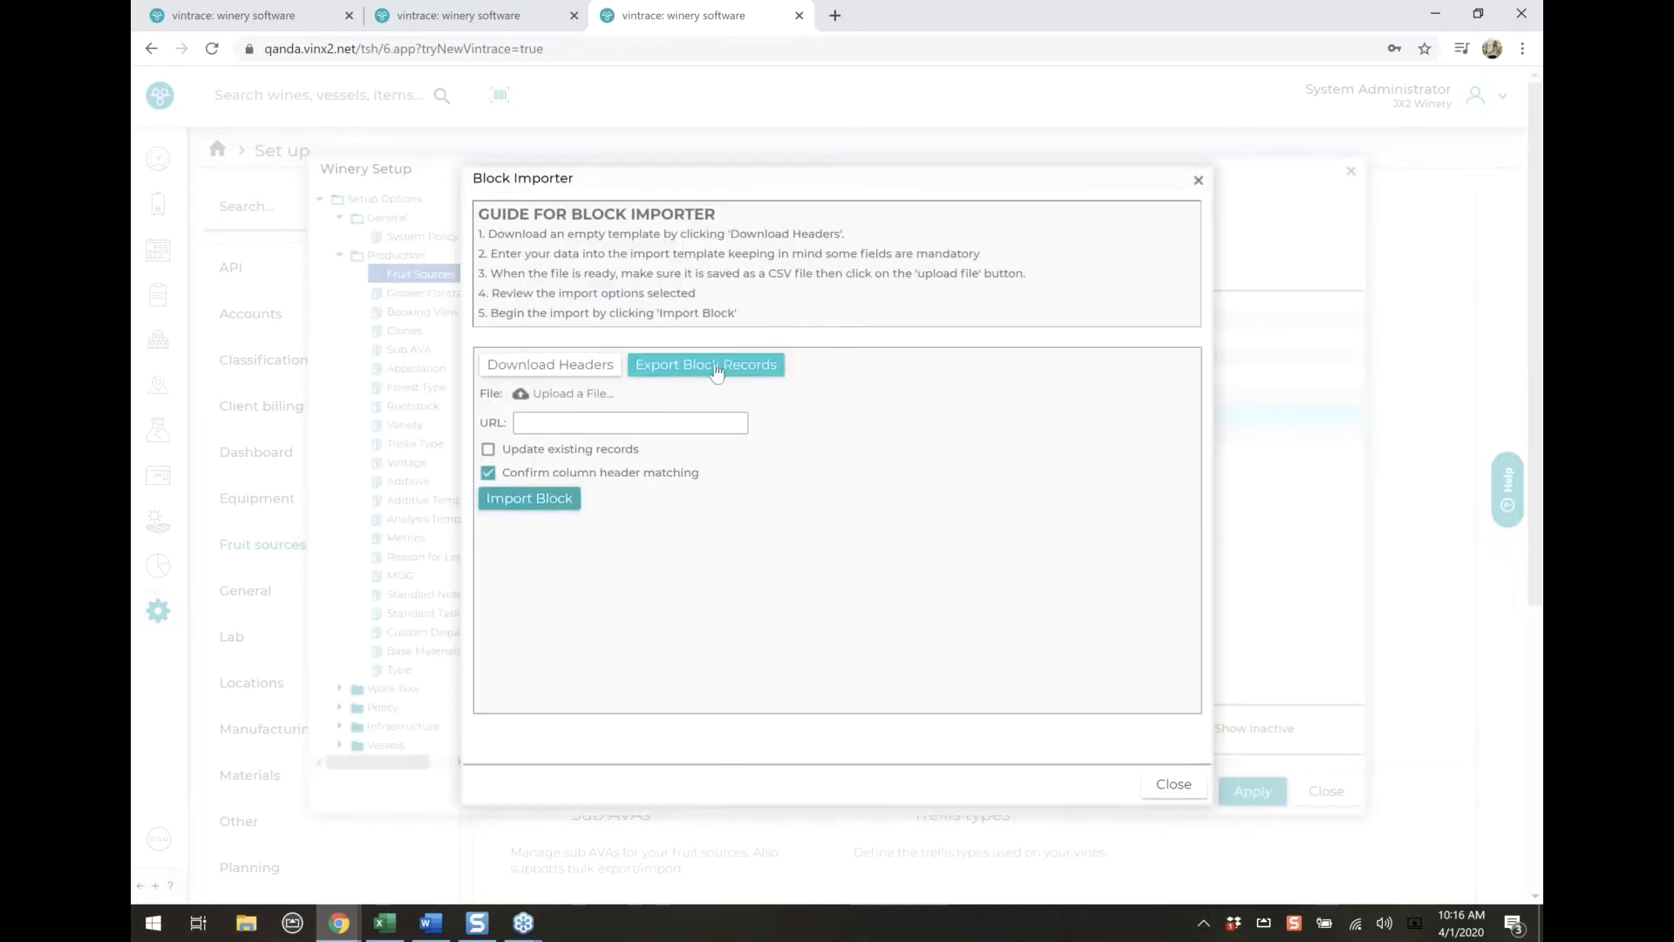
click(713, 363)
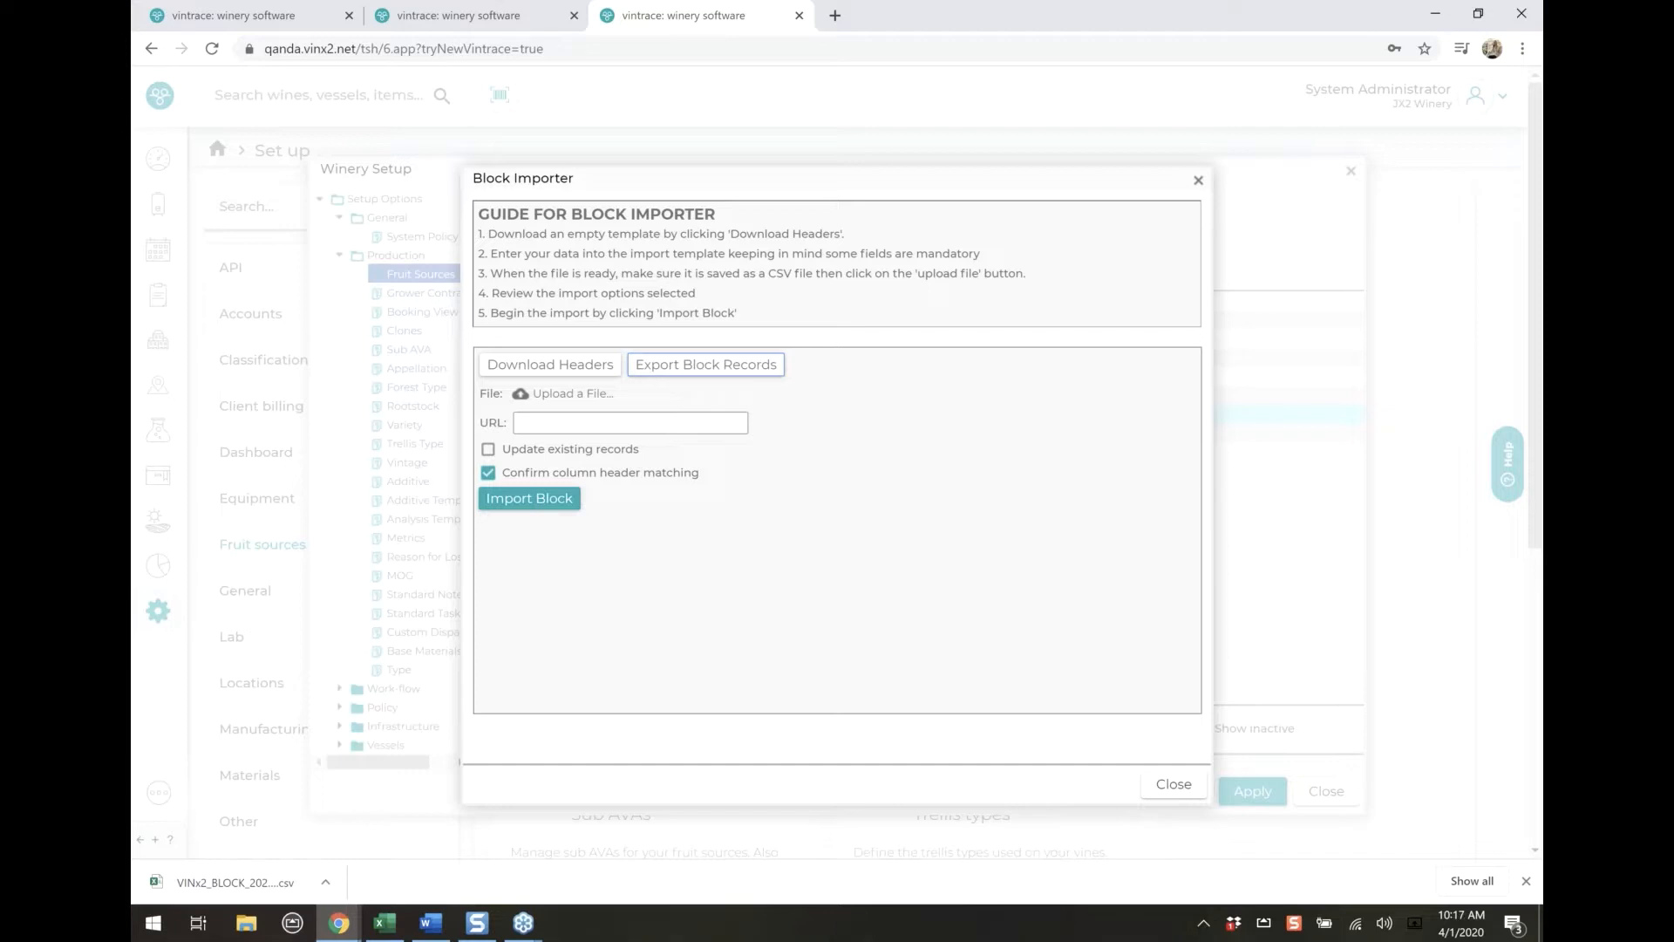
click(235, 881)
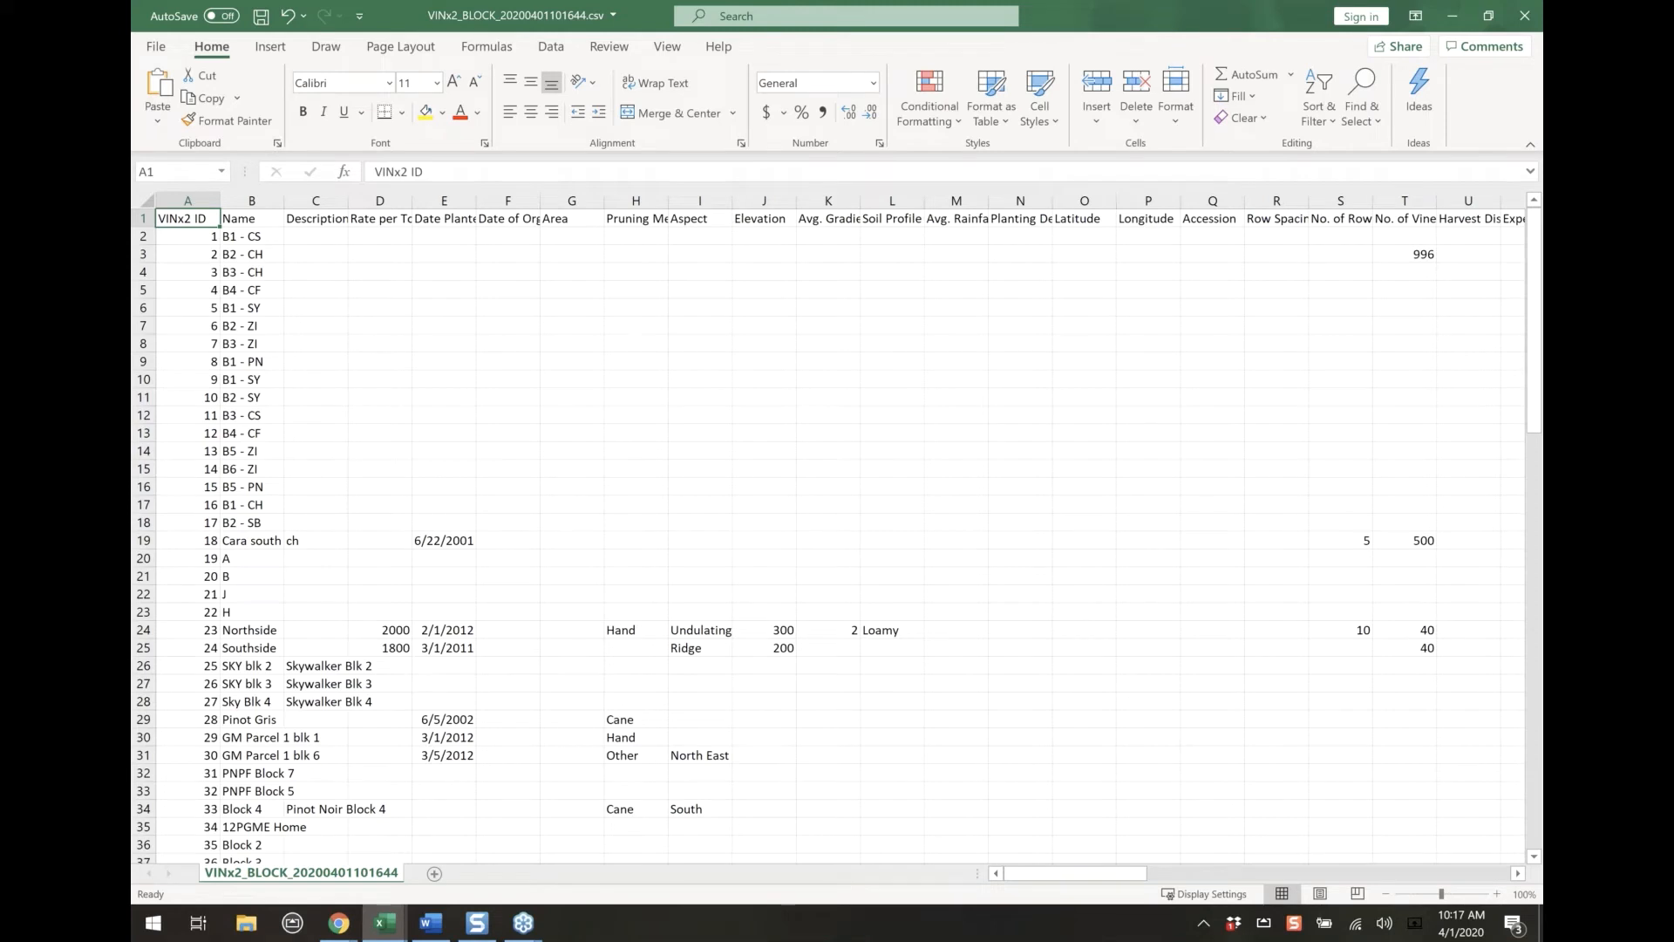
Examine the exported block columns, including VINx2 ID and the range from Grafted date to the irrigation column, and return to the first columns
click(199, 194)
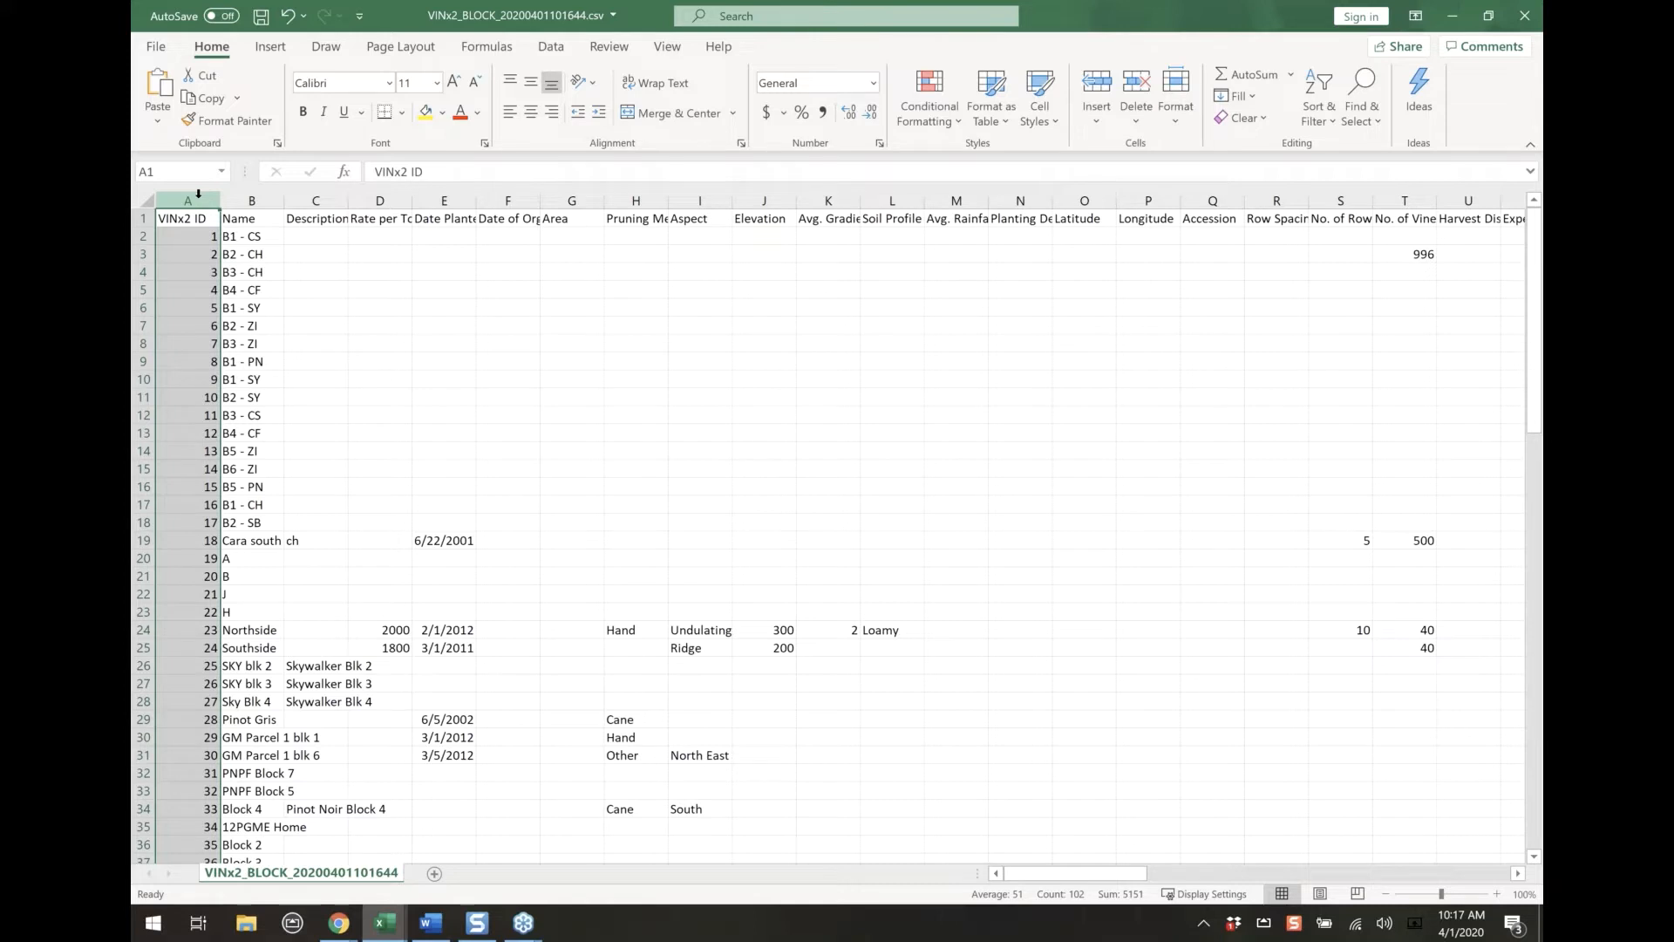
click(610, 347)
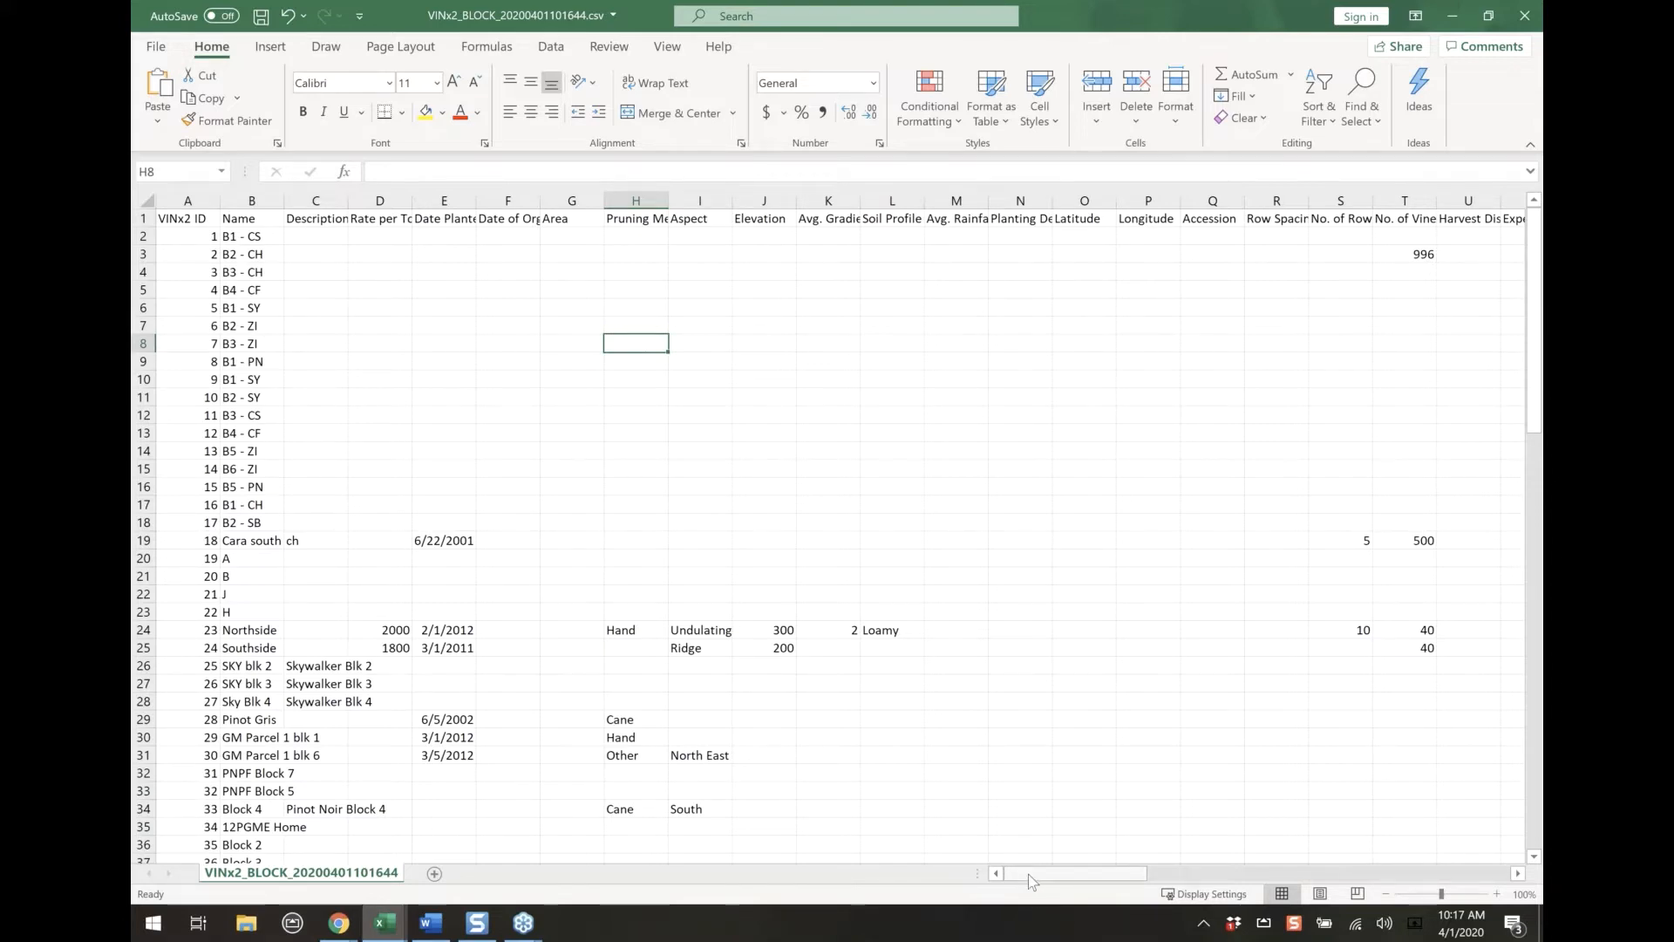
drag(1057, 876, 1323, 893)
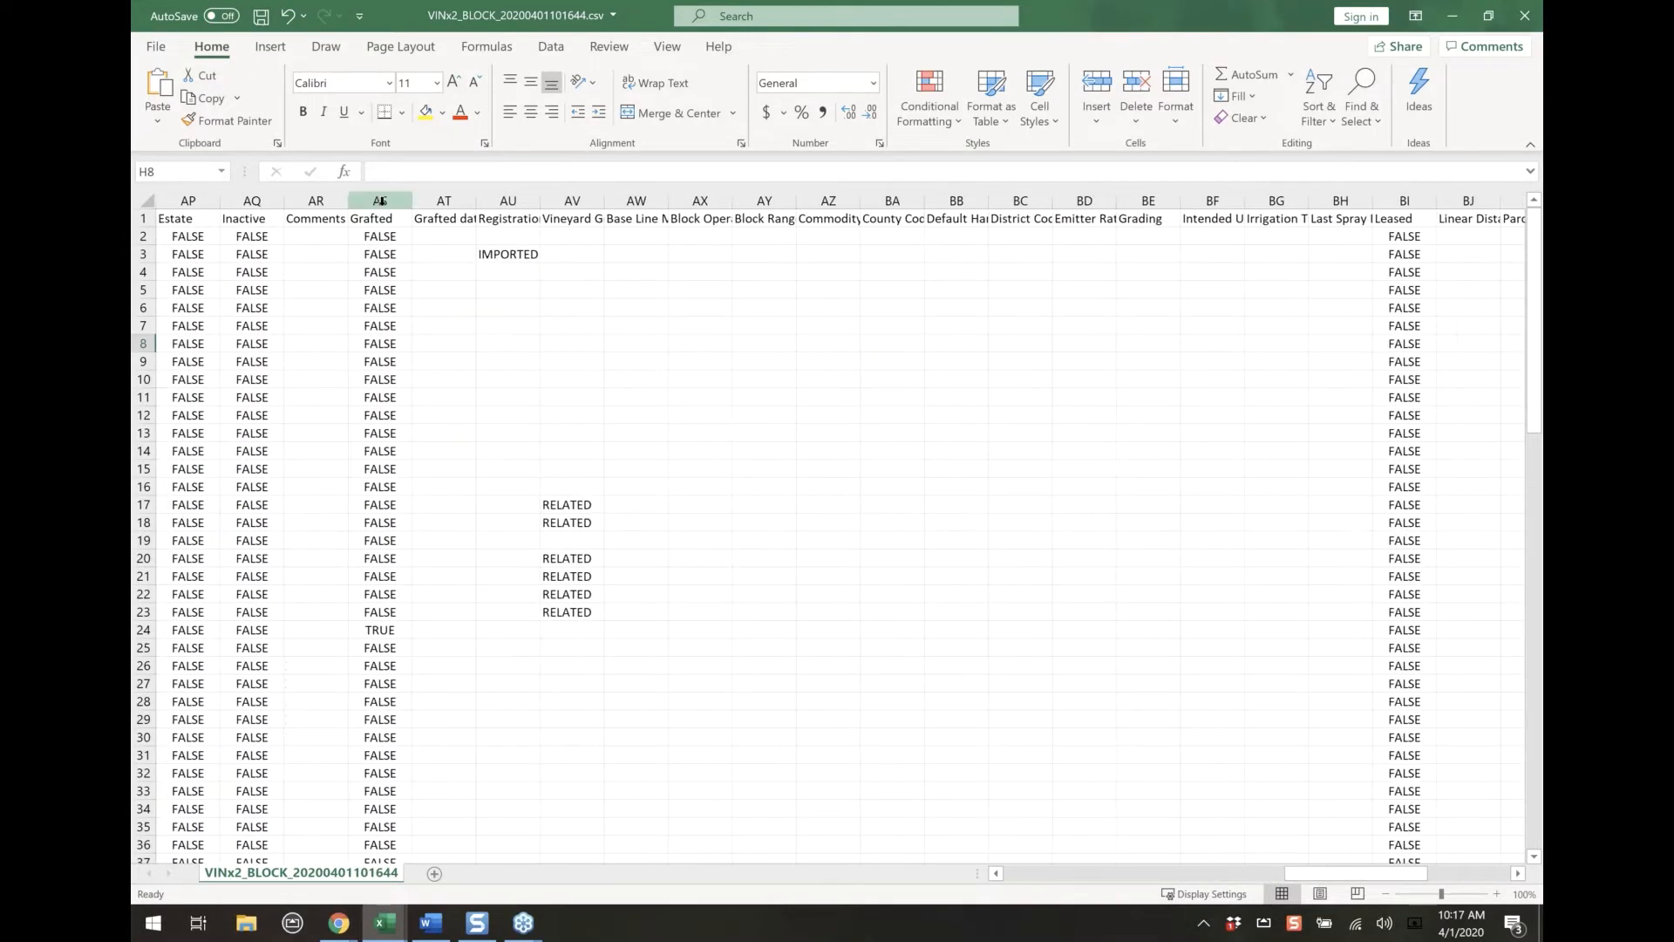
drag(444, 200, 1277, 201)
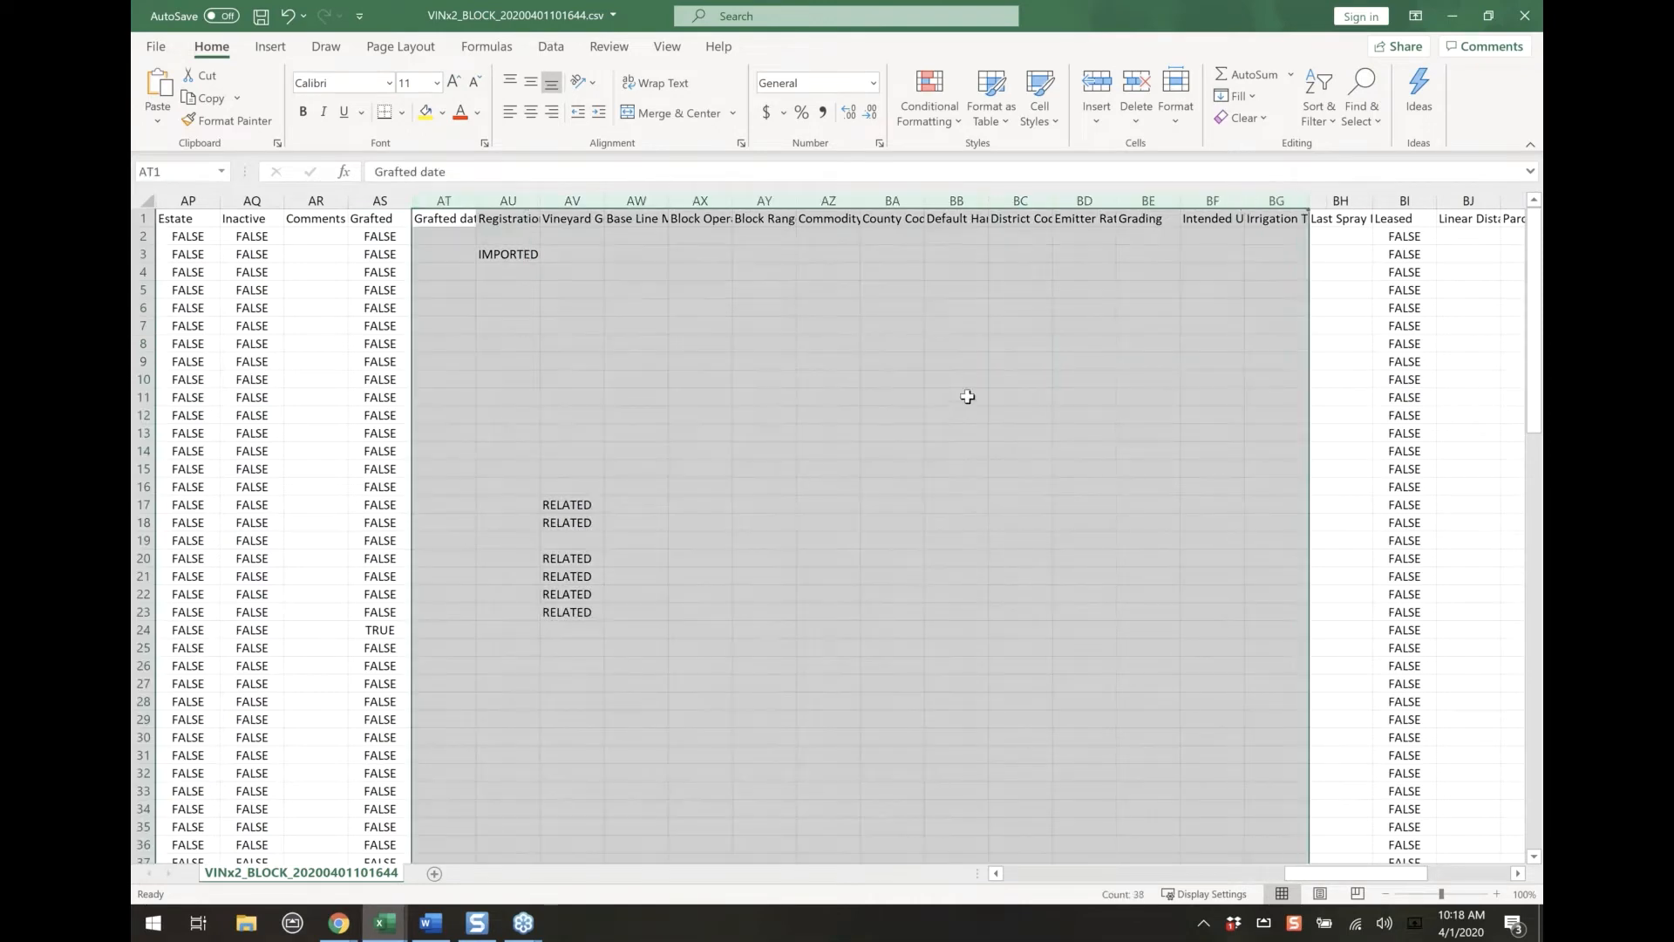
click(904, 738)
drag(1354, 873, 1073, 873)
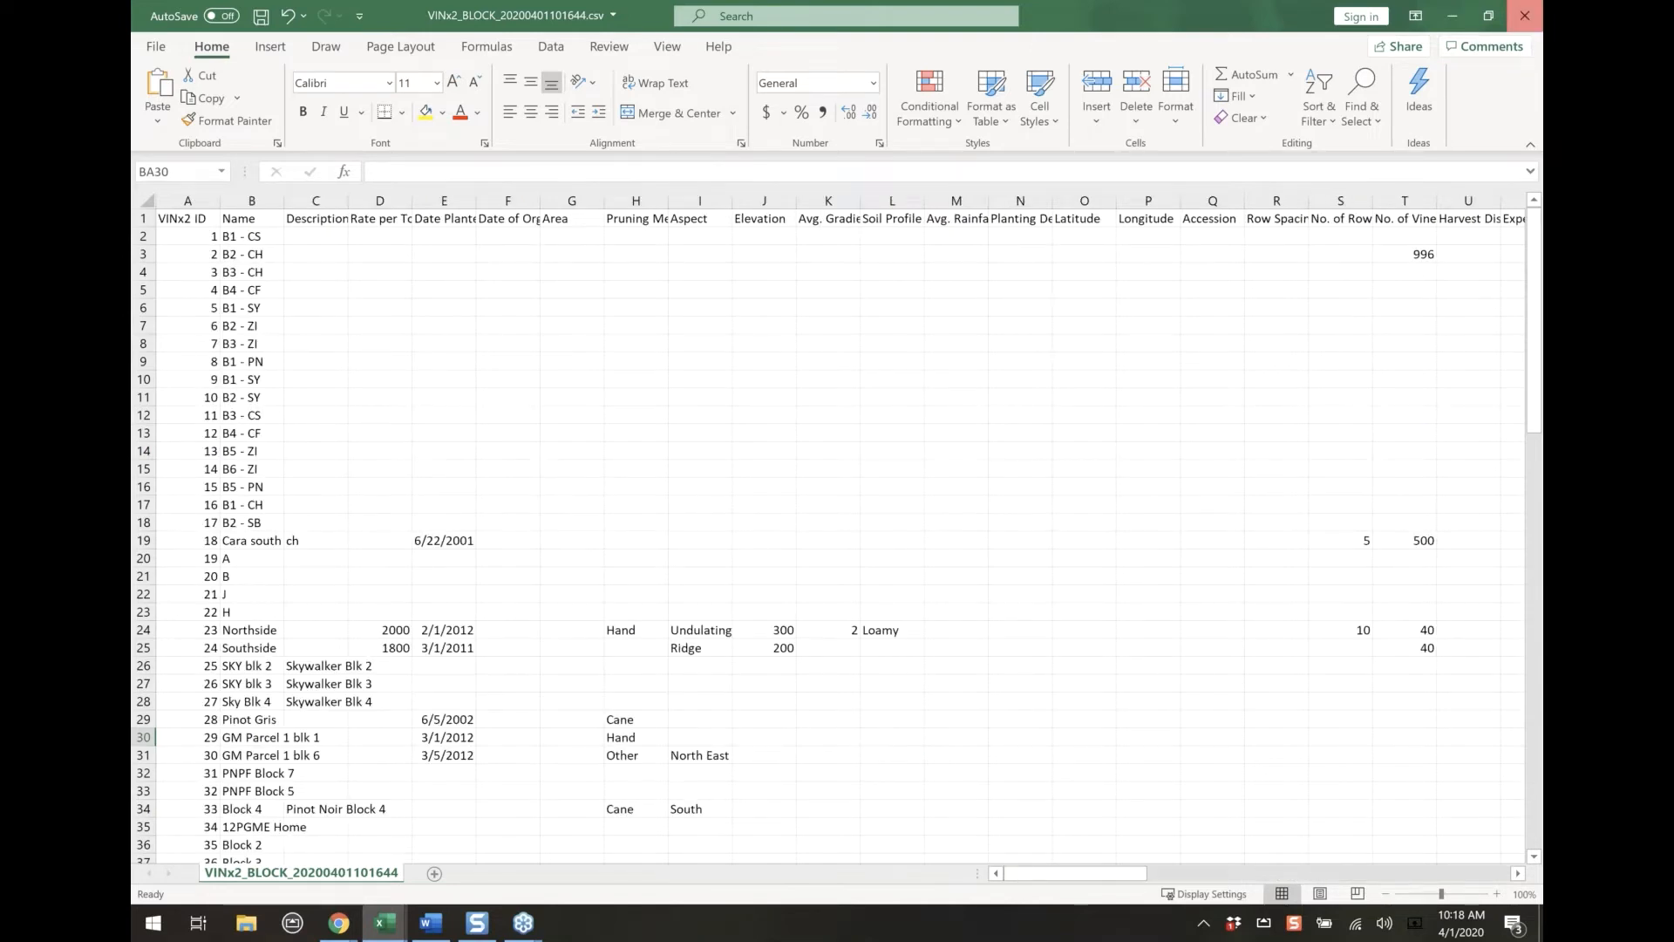
Close the exported block records and the VINx2_PartyList workbook in Excel without saving changes
click(1528, 19)
click(1528, 19)
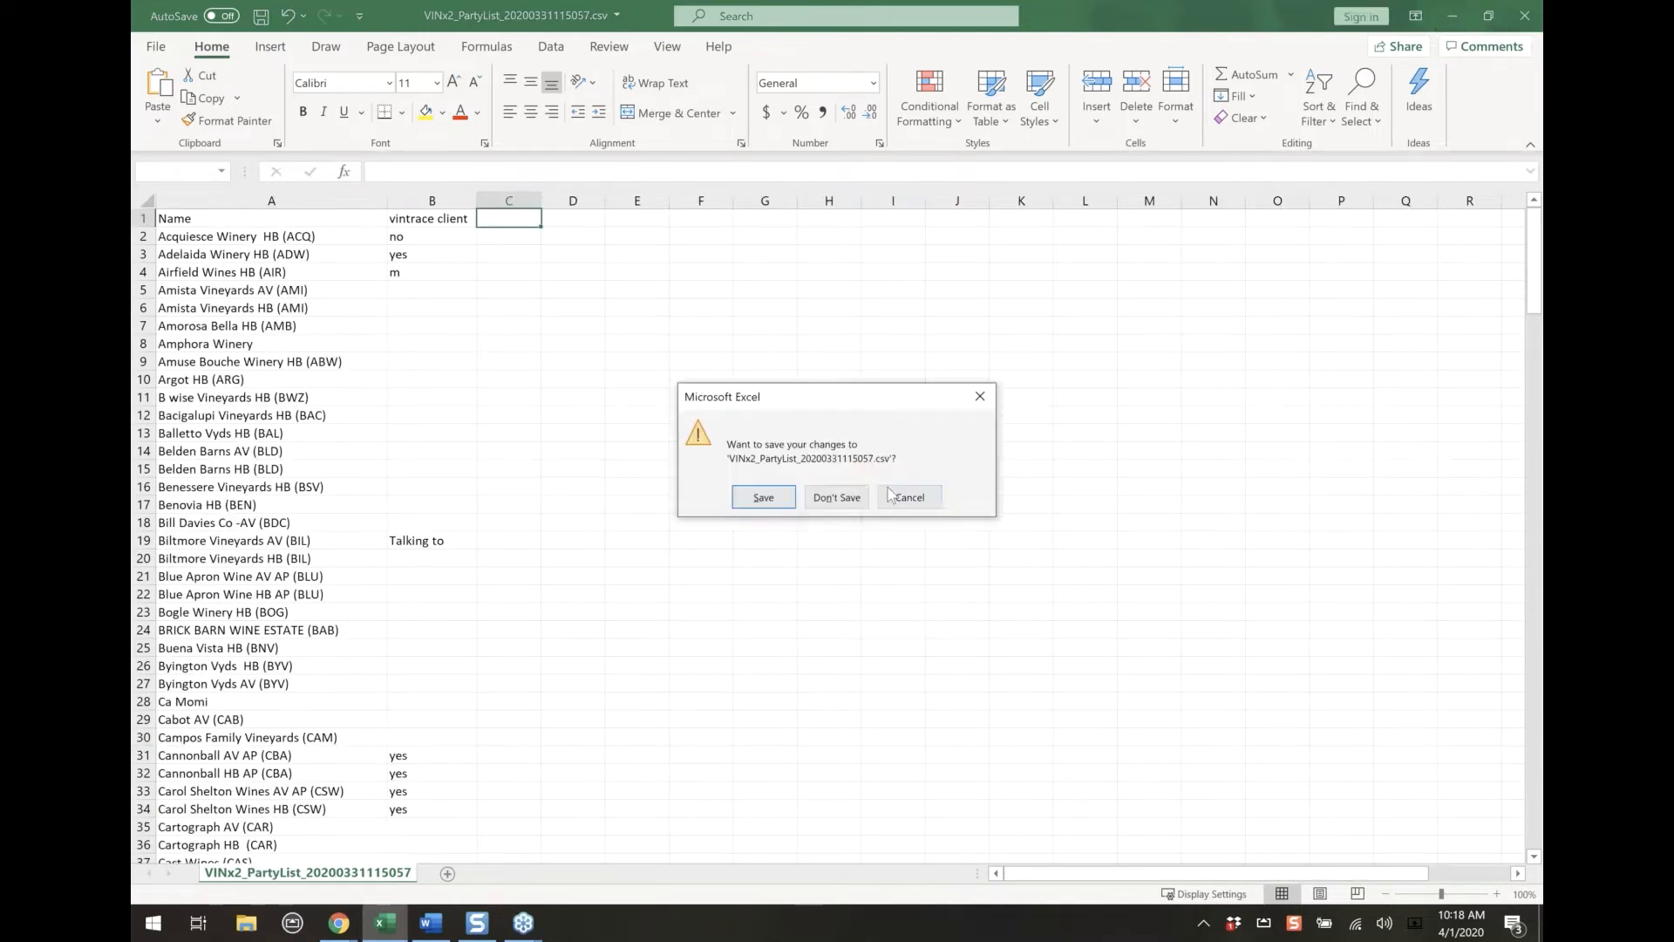
click(839, 498)
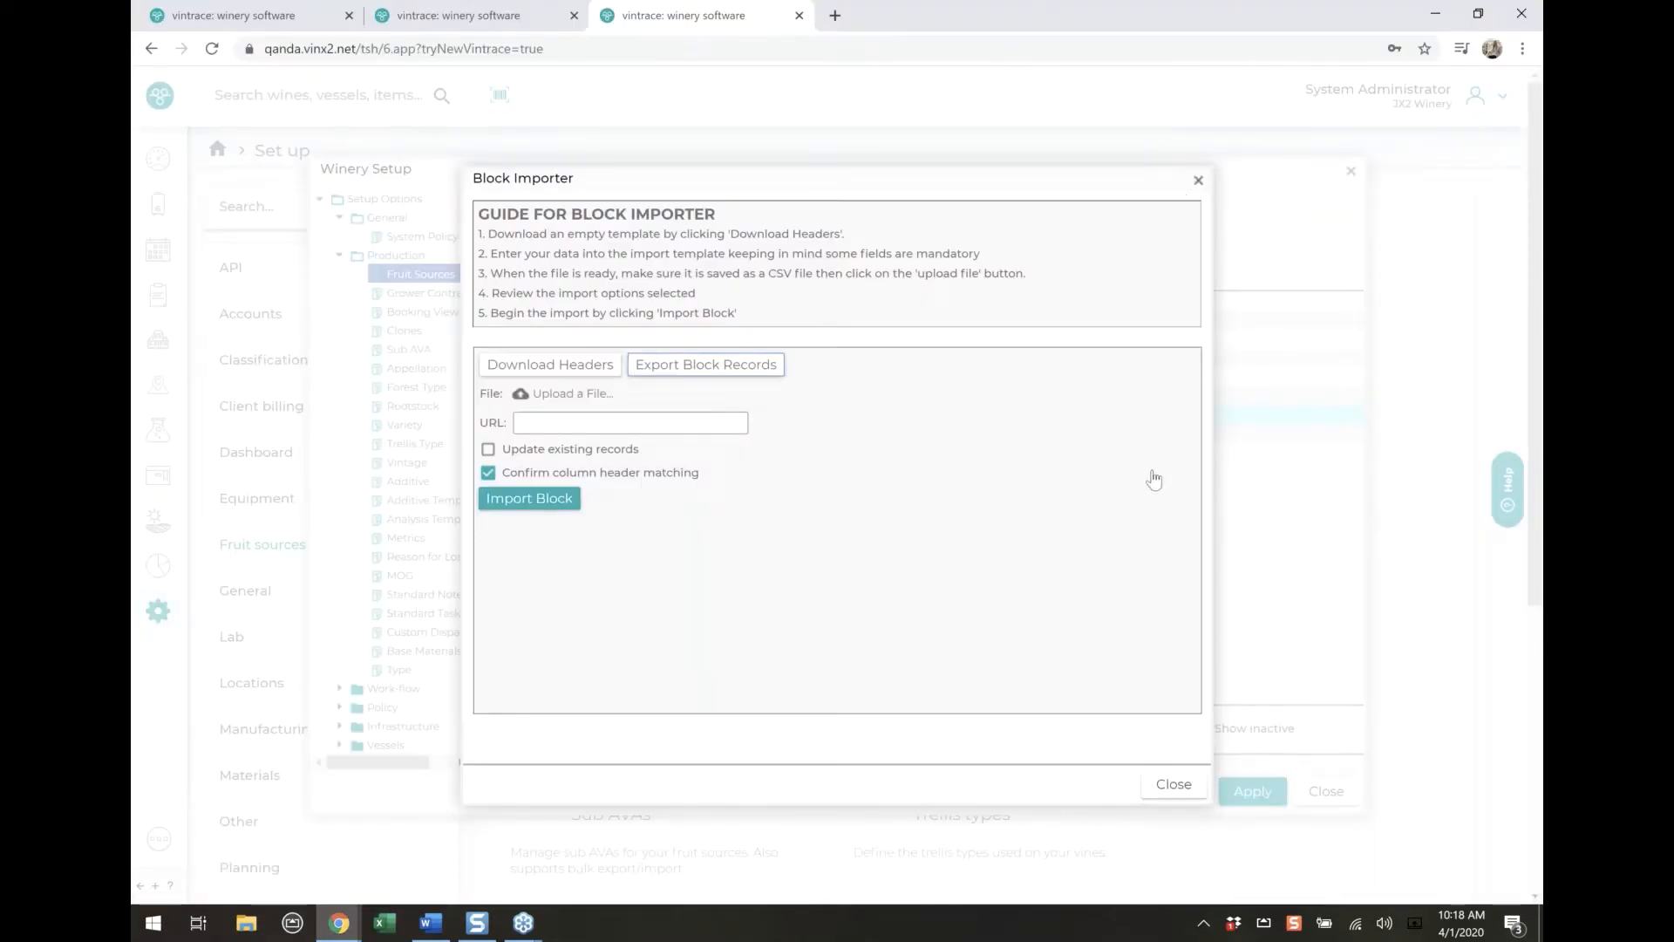
Download the empty block header template from the Block Importer and open the CSV file in Excel
click(551, 365)
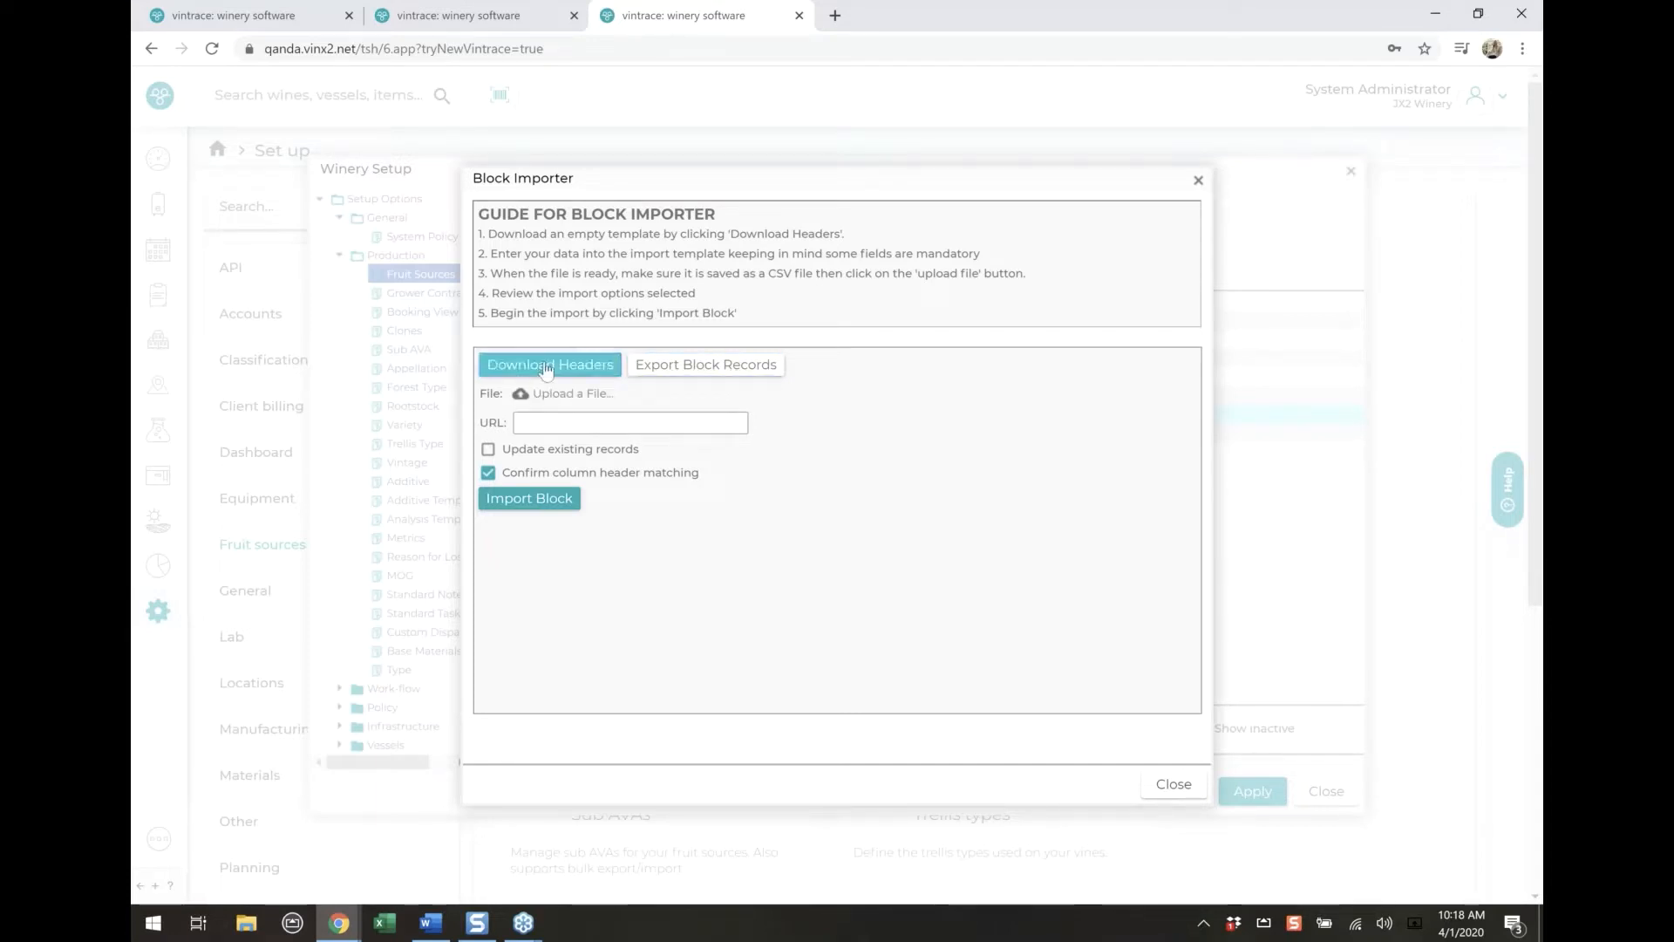
click(547, 367)
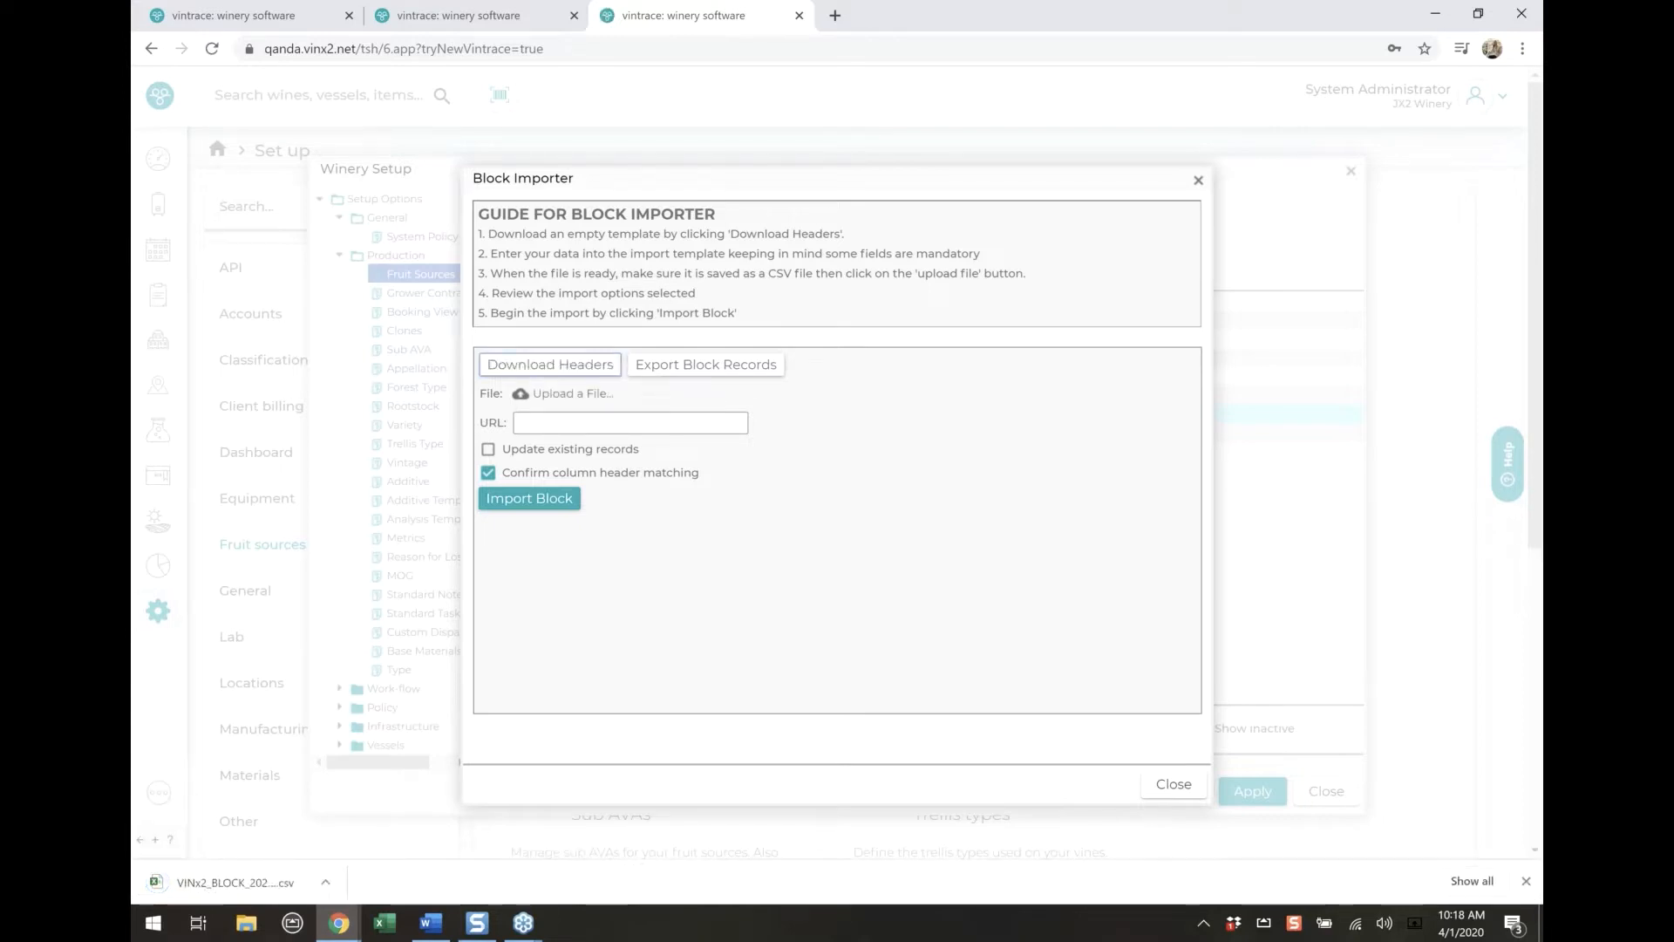
click(237, 885)
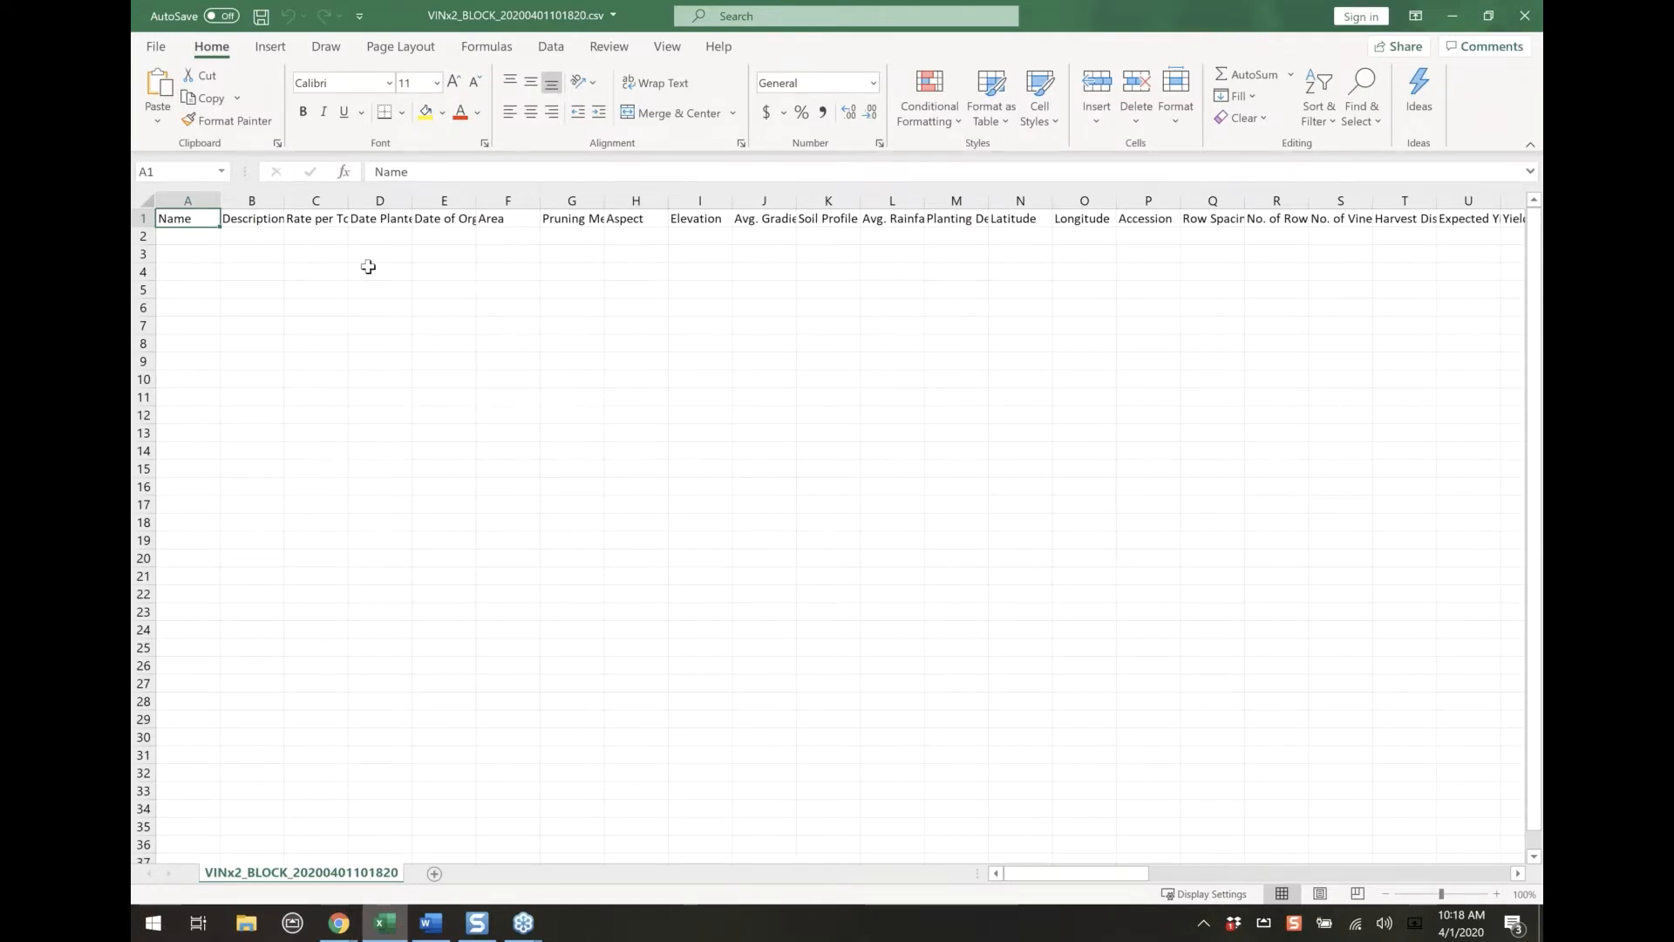
Highlight the Name header in A1 in yellow and rename it Name/Block
click(425, 112)
double_click(202, 219)
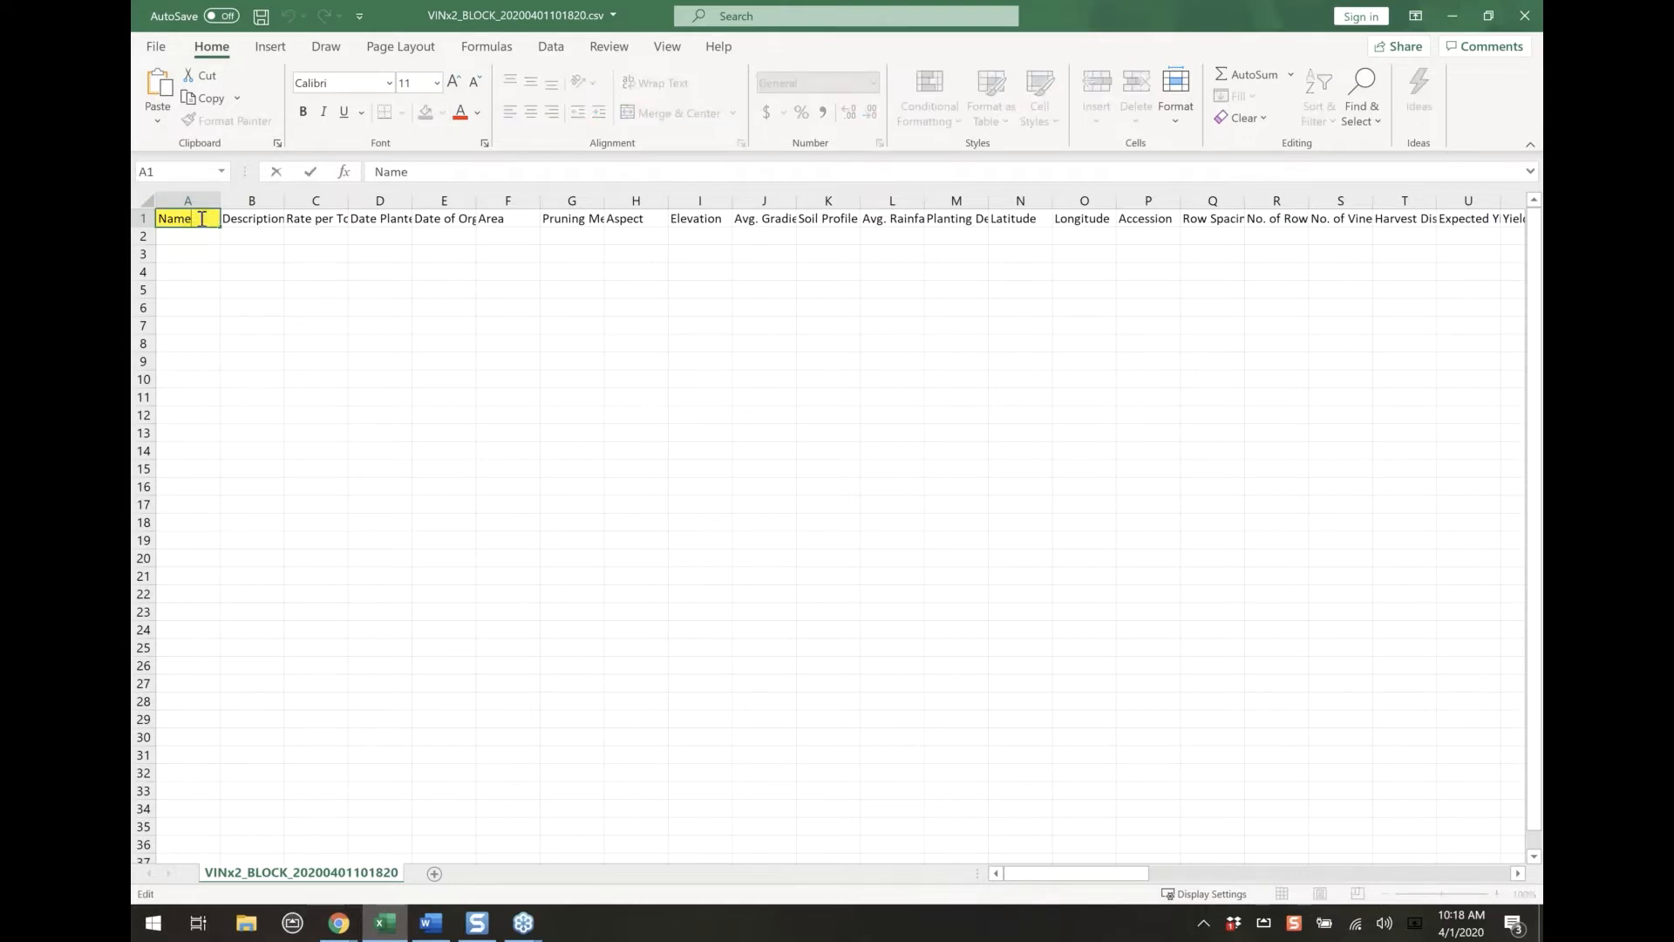
text(/Bloc)
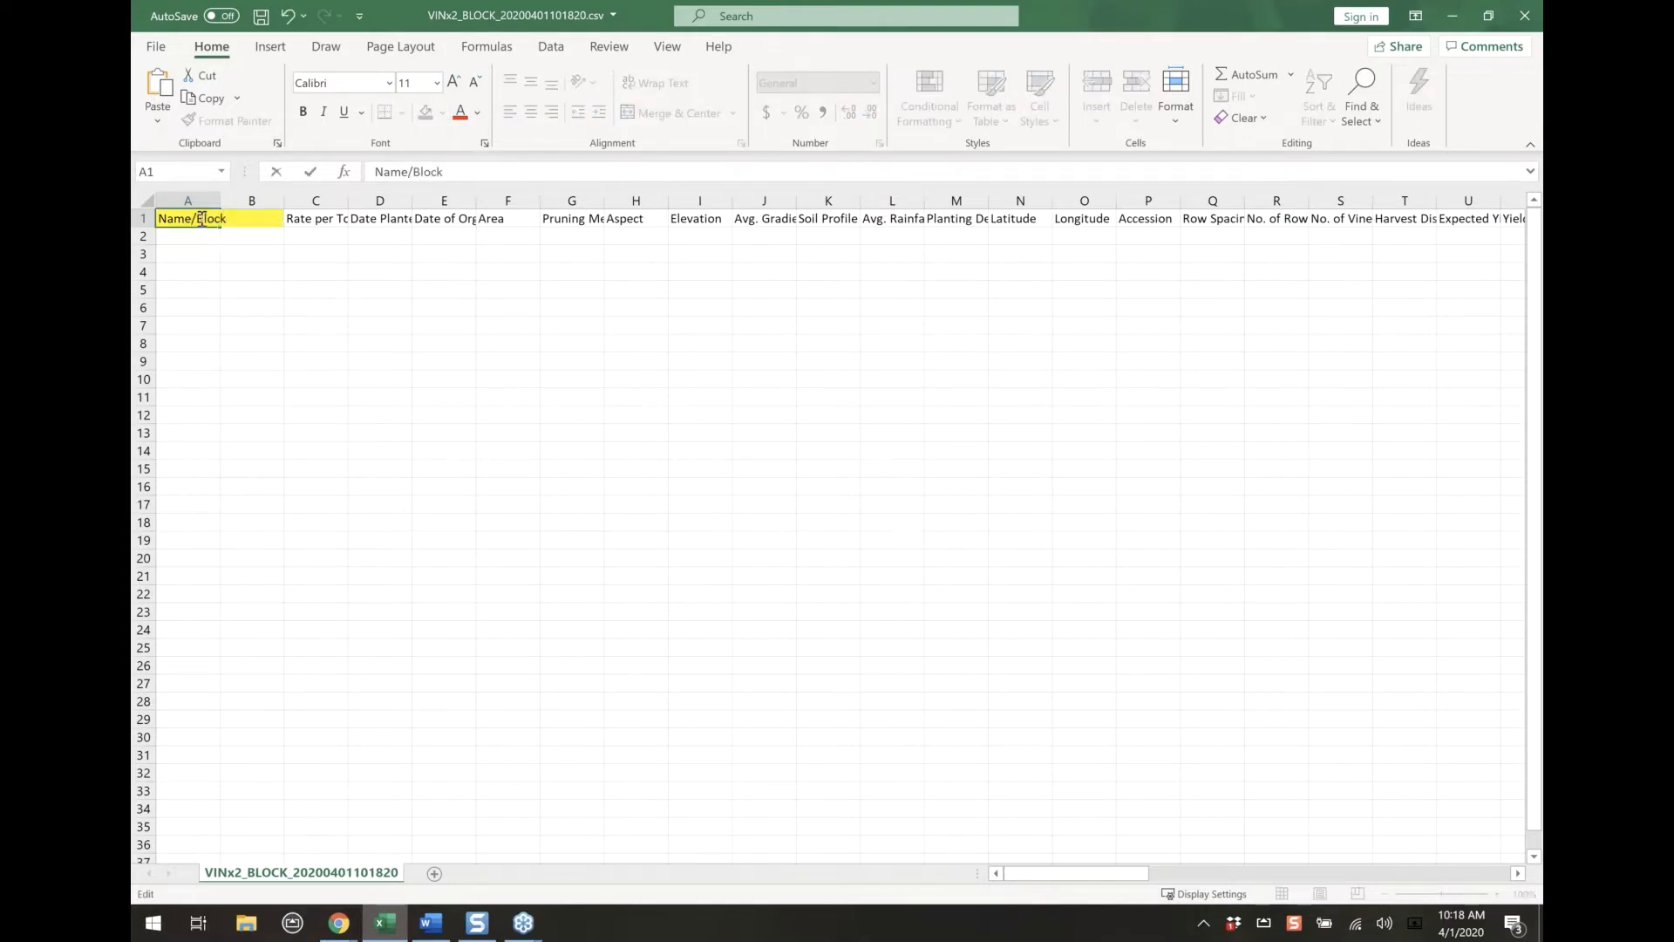
text(k)
click(168, 310)
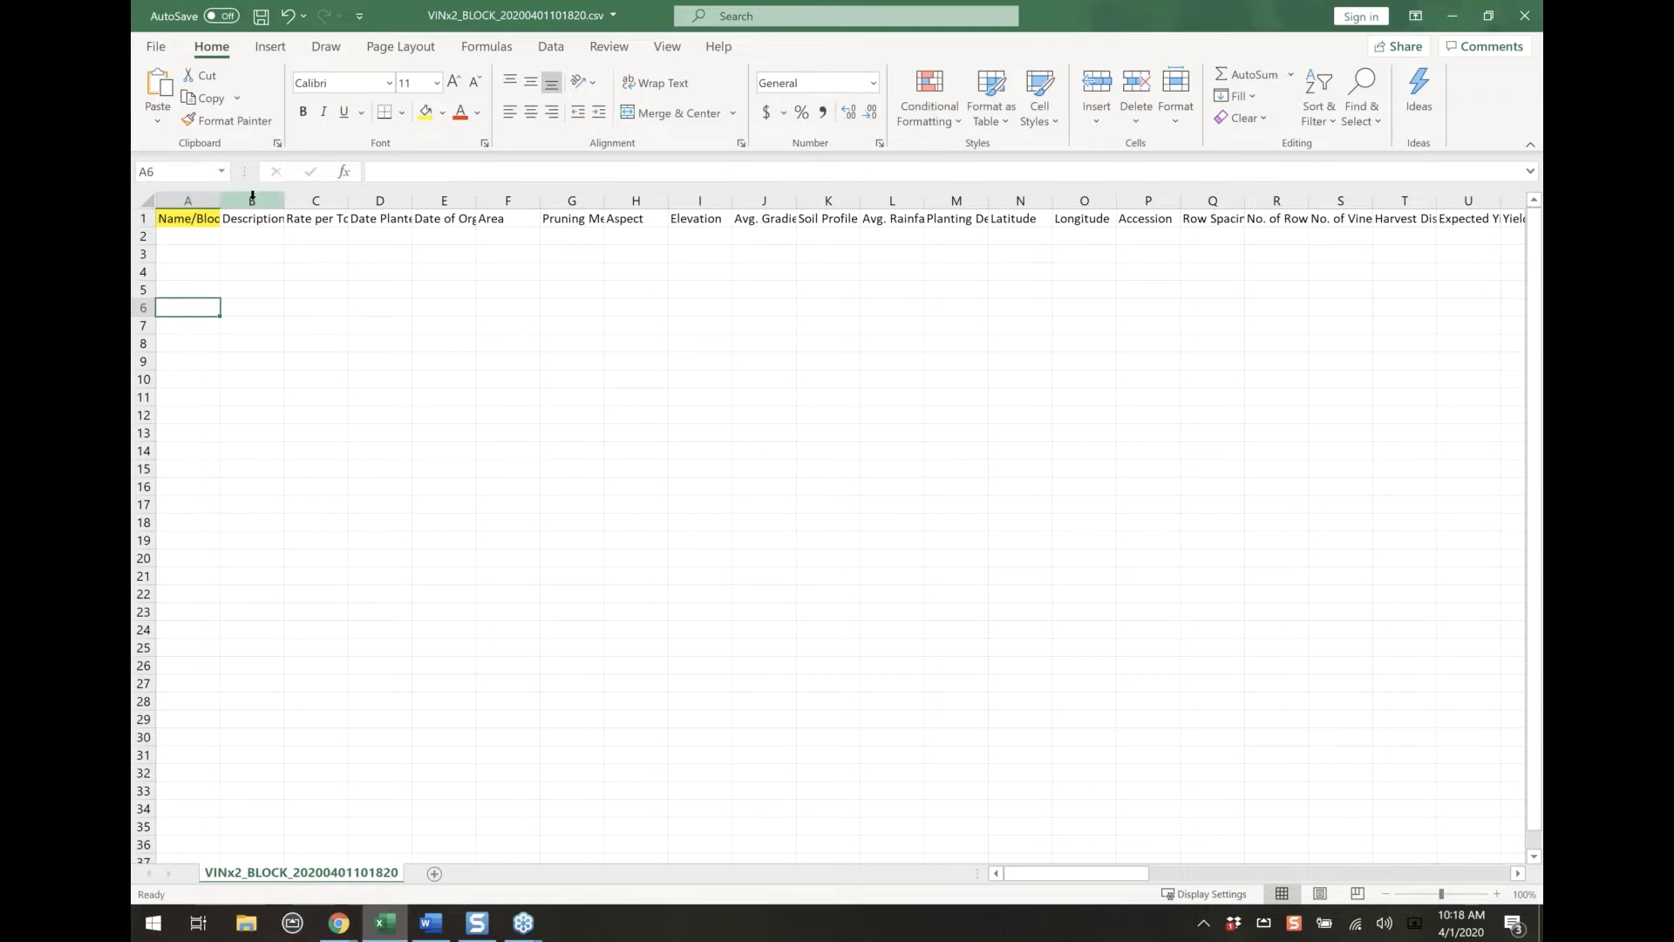
Delete columns B to P, from Description through Accession, in the block template
drag(252, 195, 1168, 315)
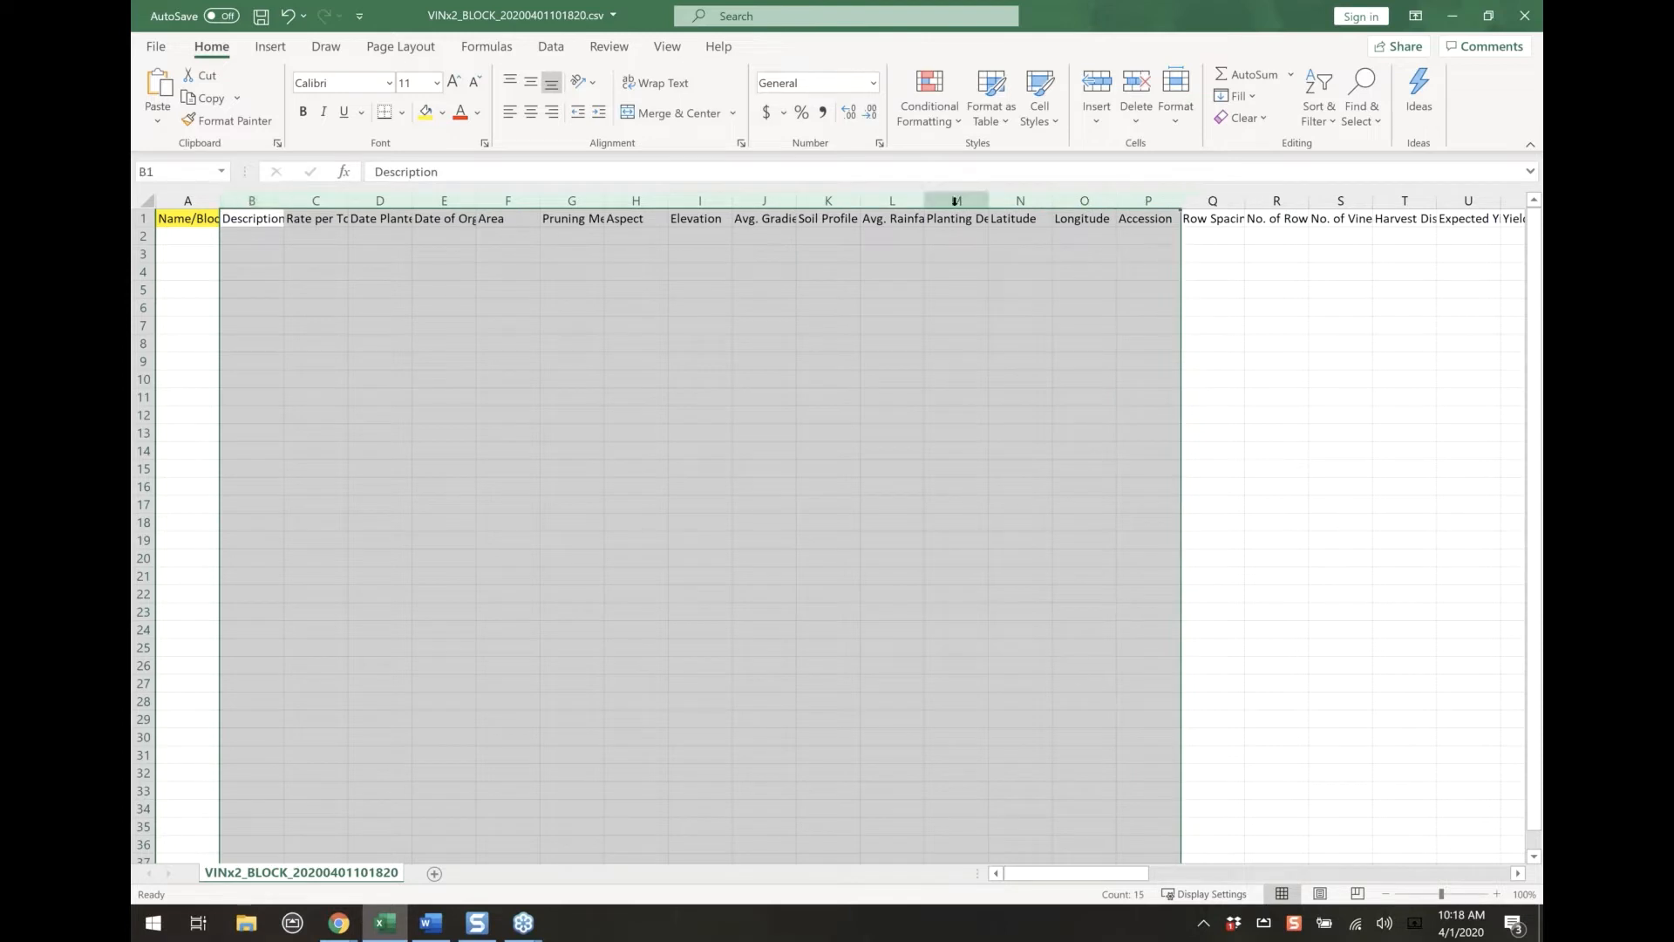
right_click(953, 231)
key(Escape)
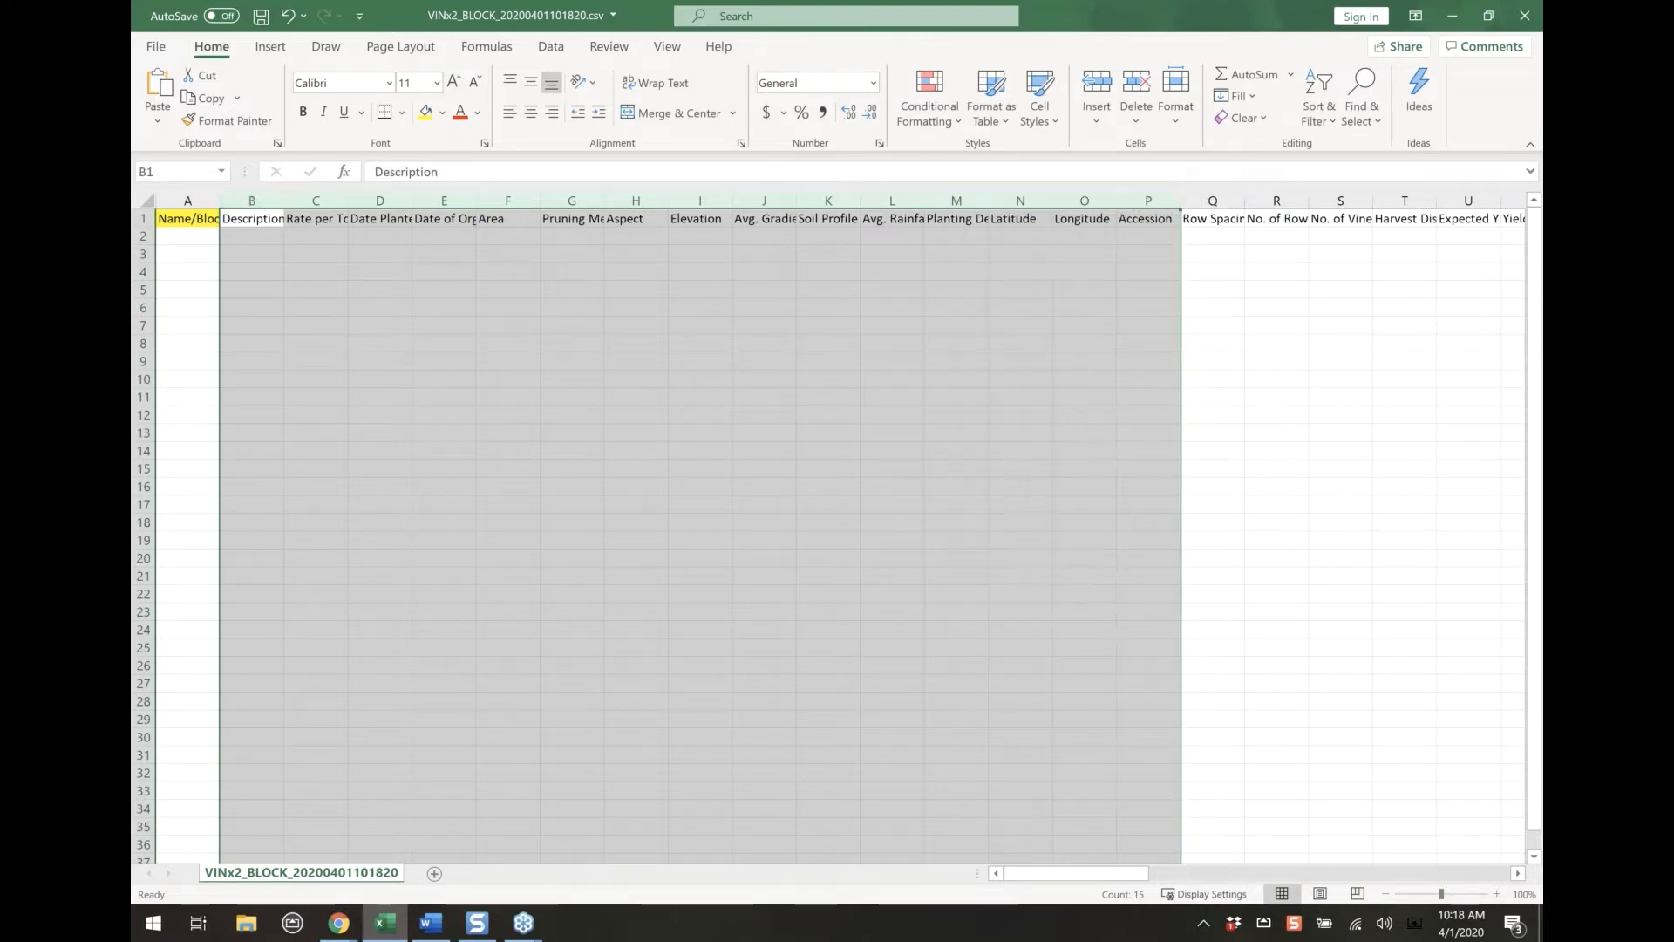
click(827, 344)
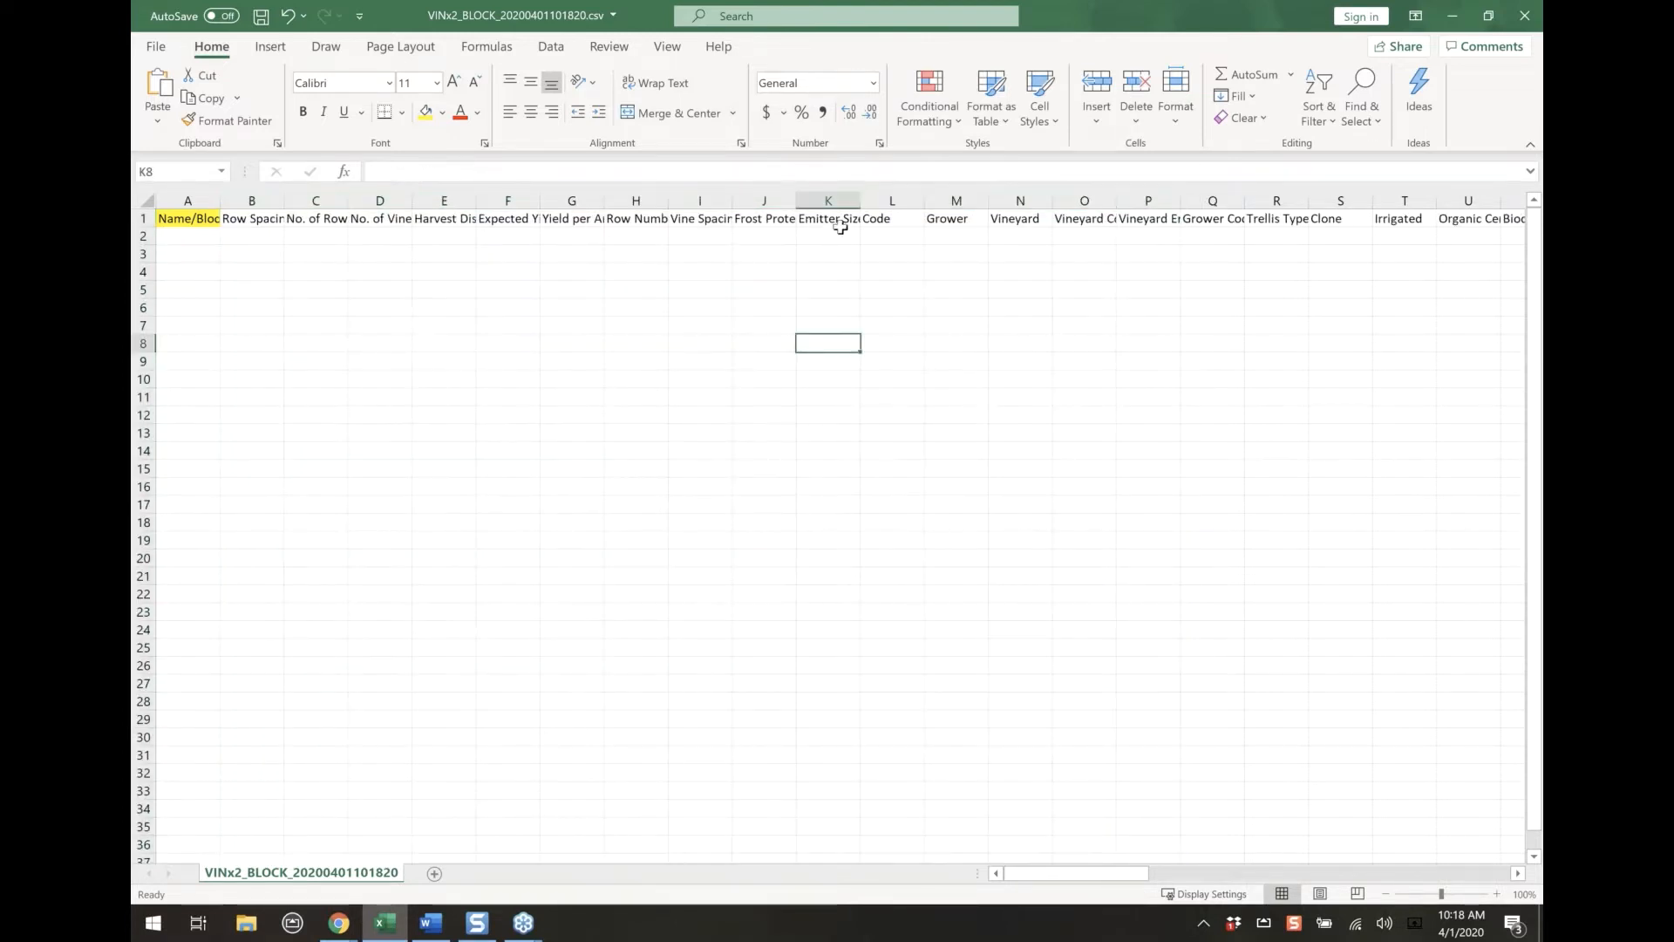
Highlight the Grower, Vineyard and Variety headers in yellow
drag(947, 219, 1019, 219)
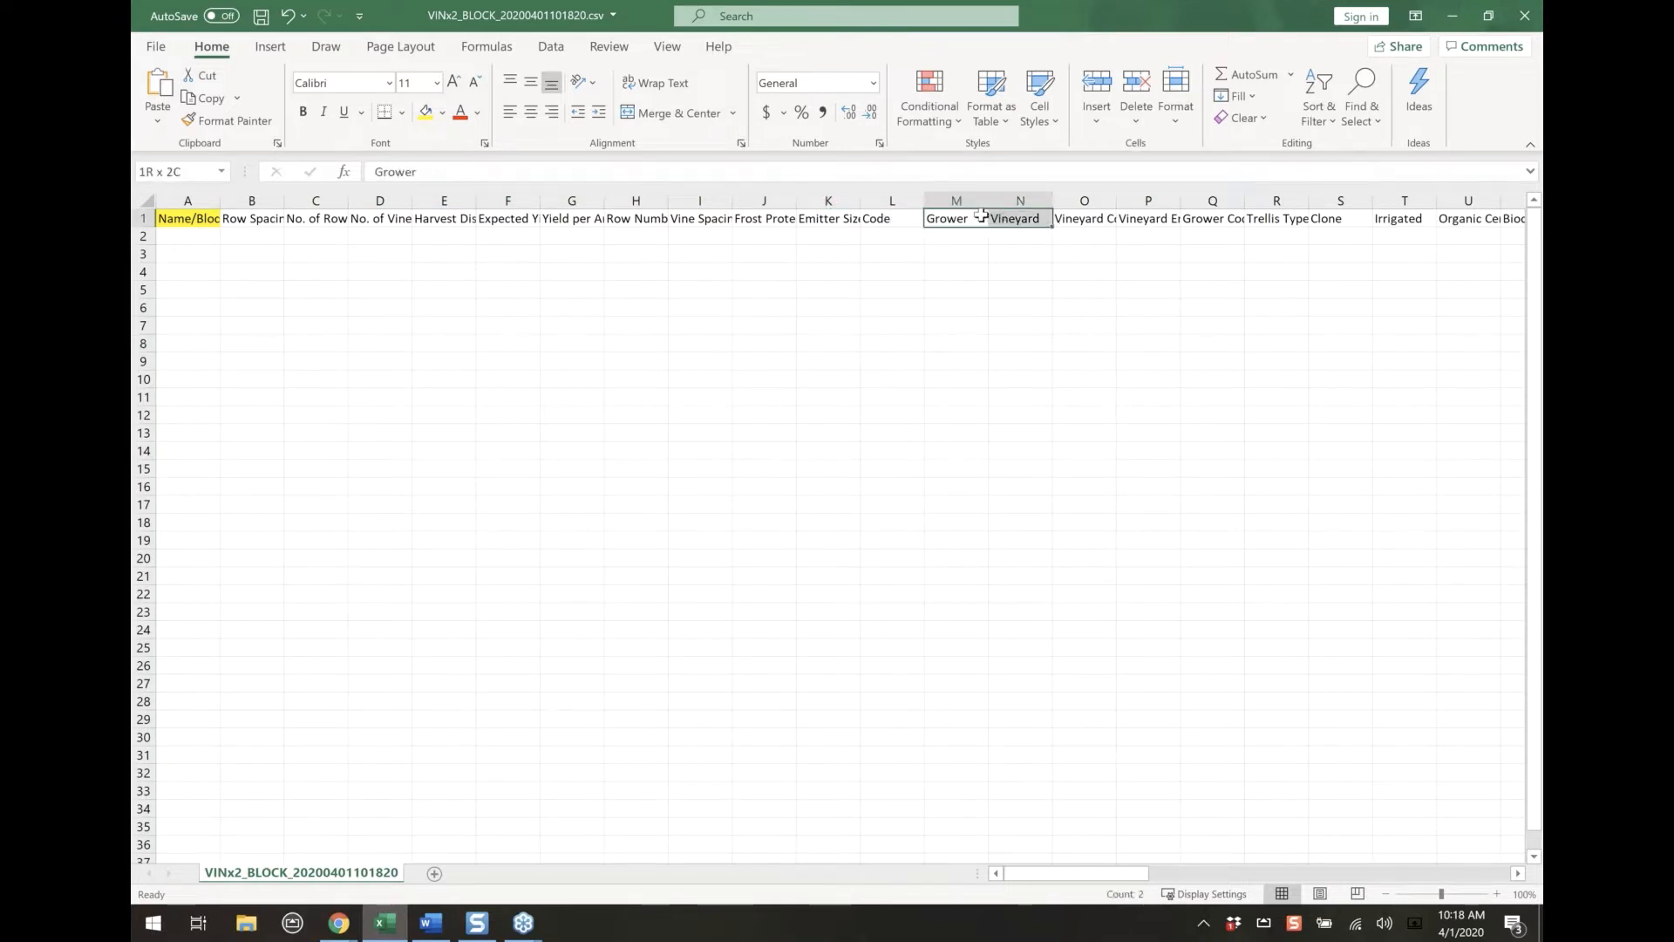
click(424, 113)
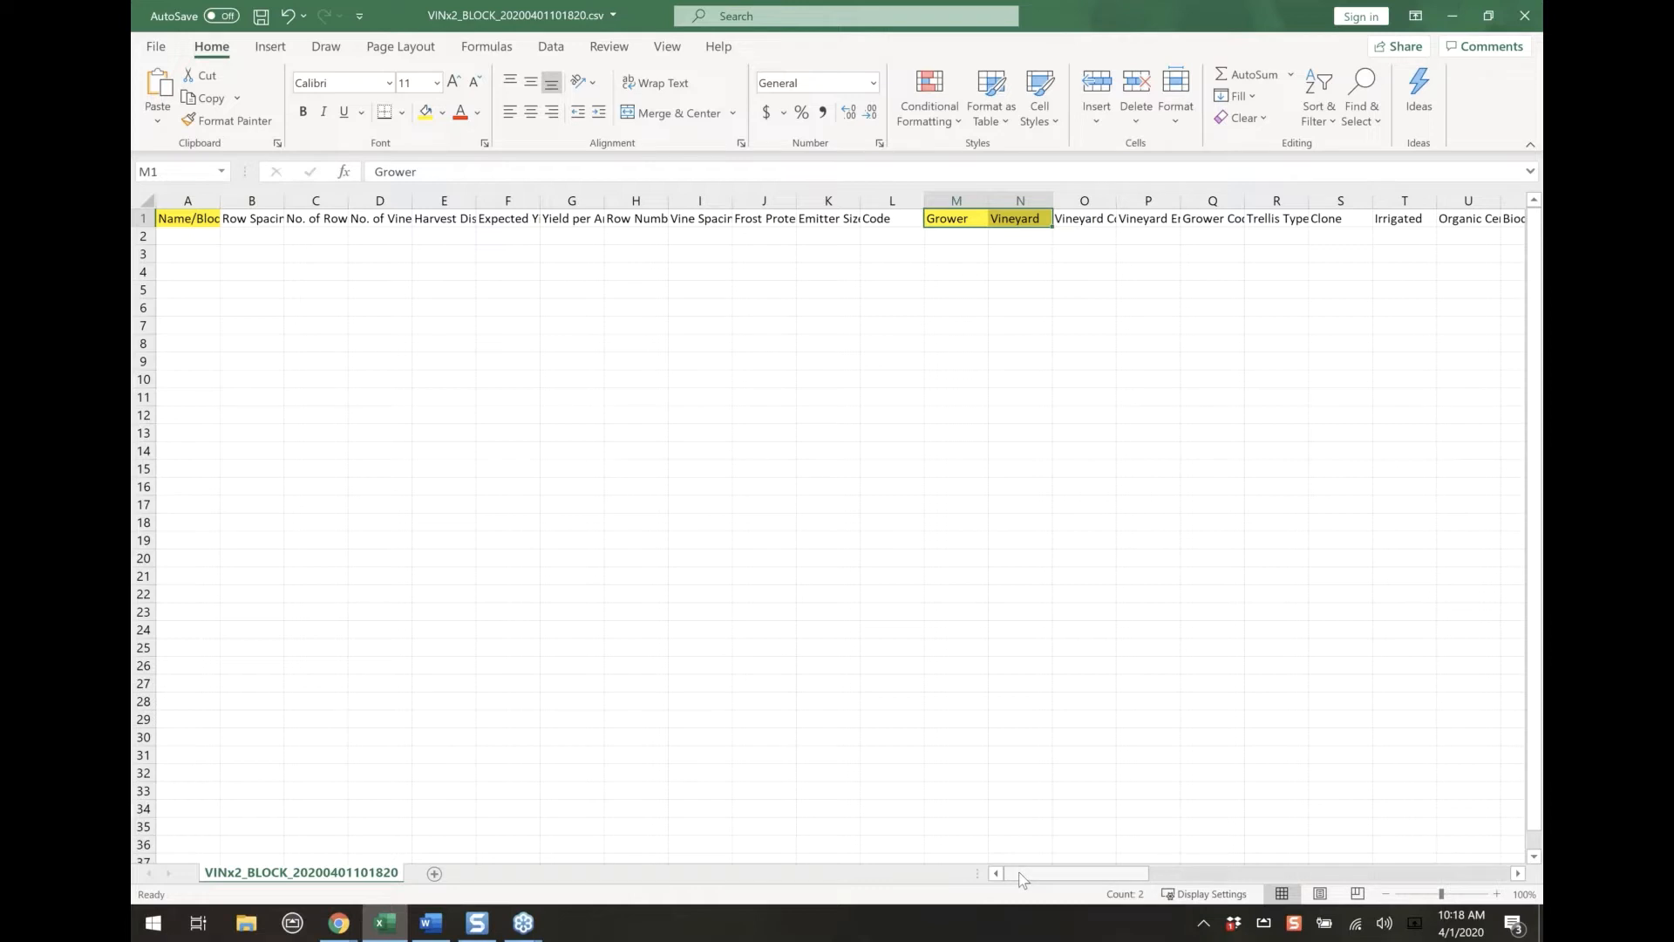
drag(1022, 879, 1100, 875)
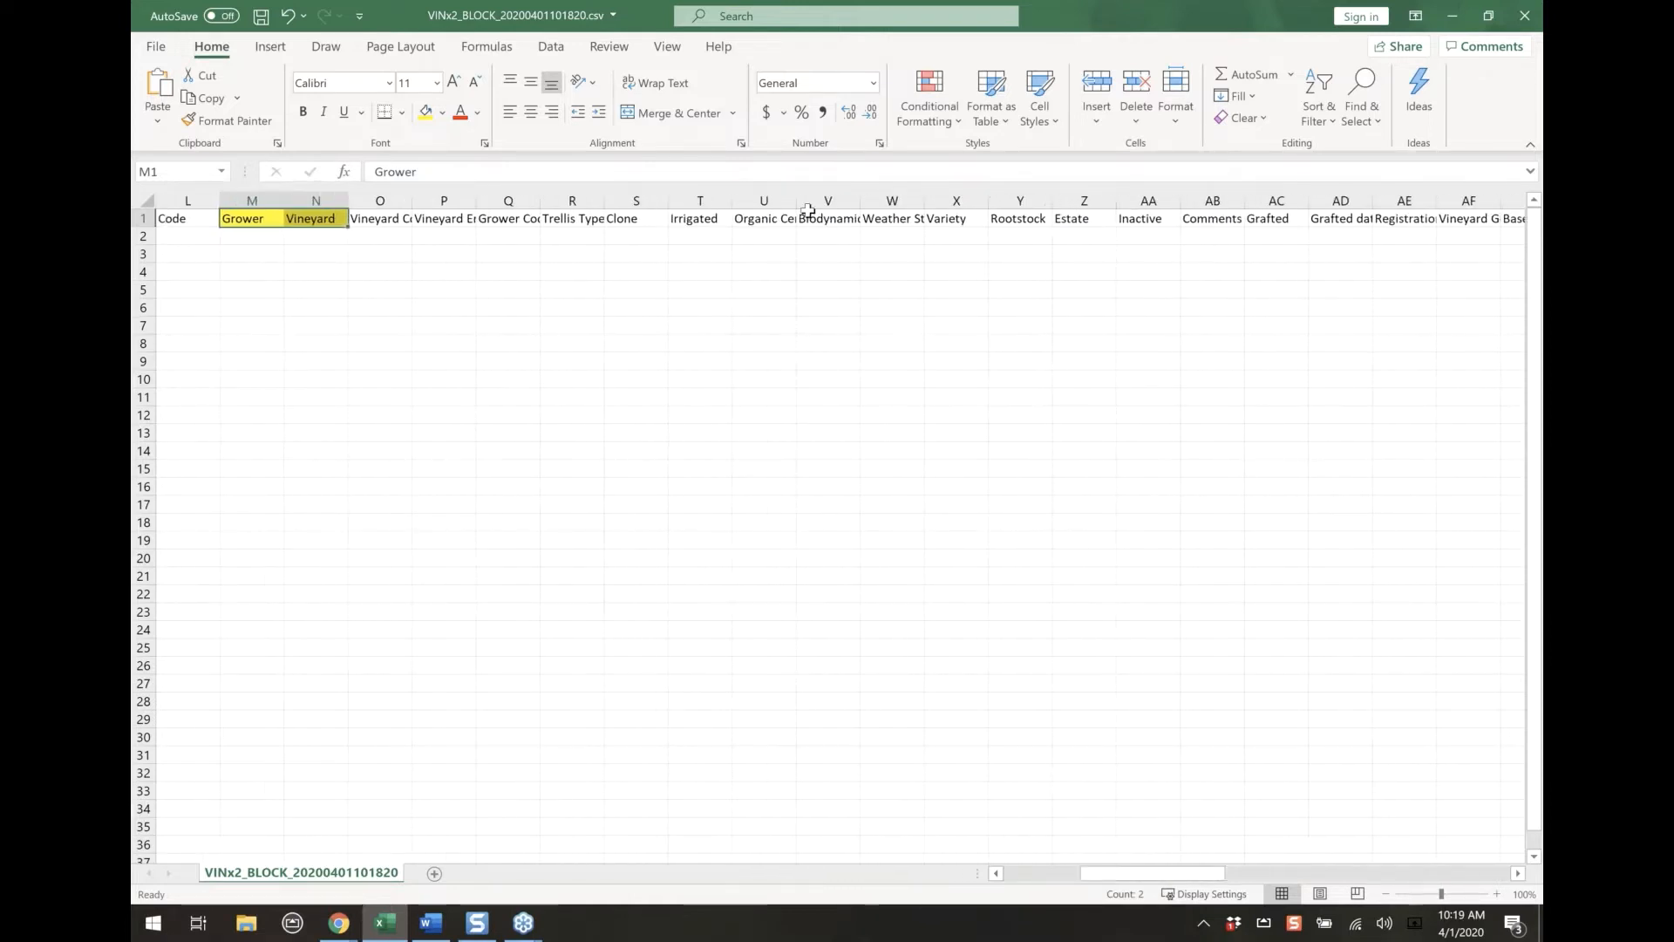
click(950, 220)
click(425, 111)
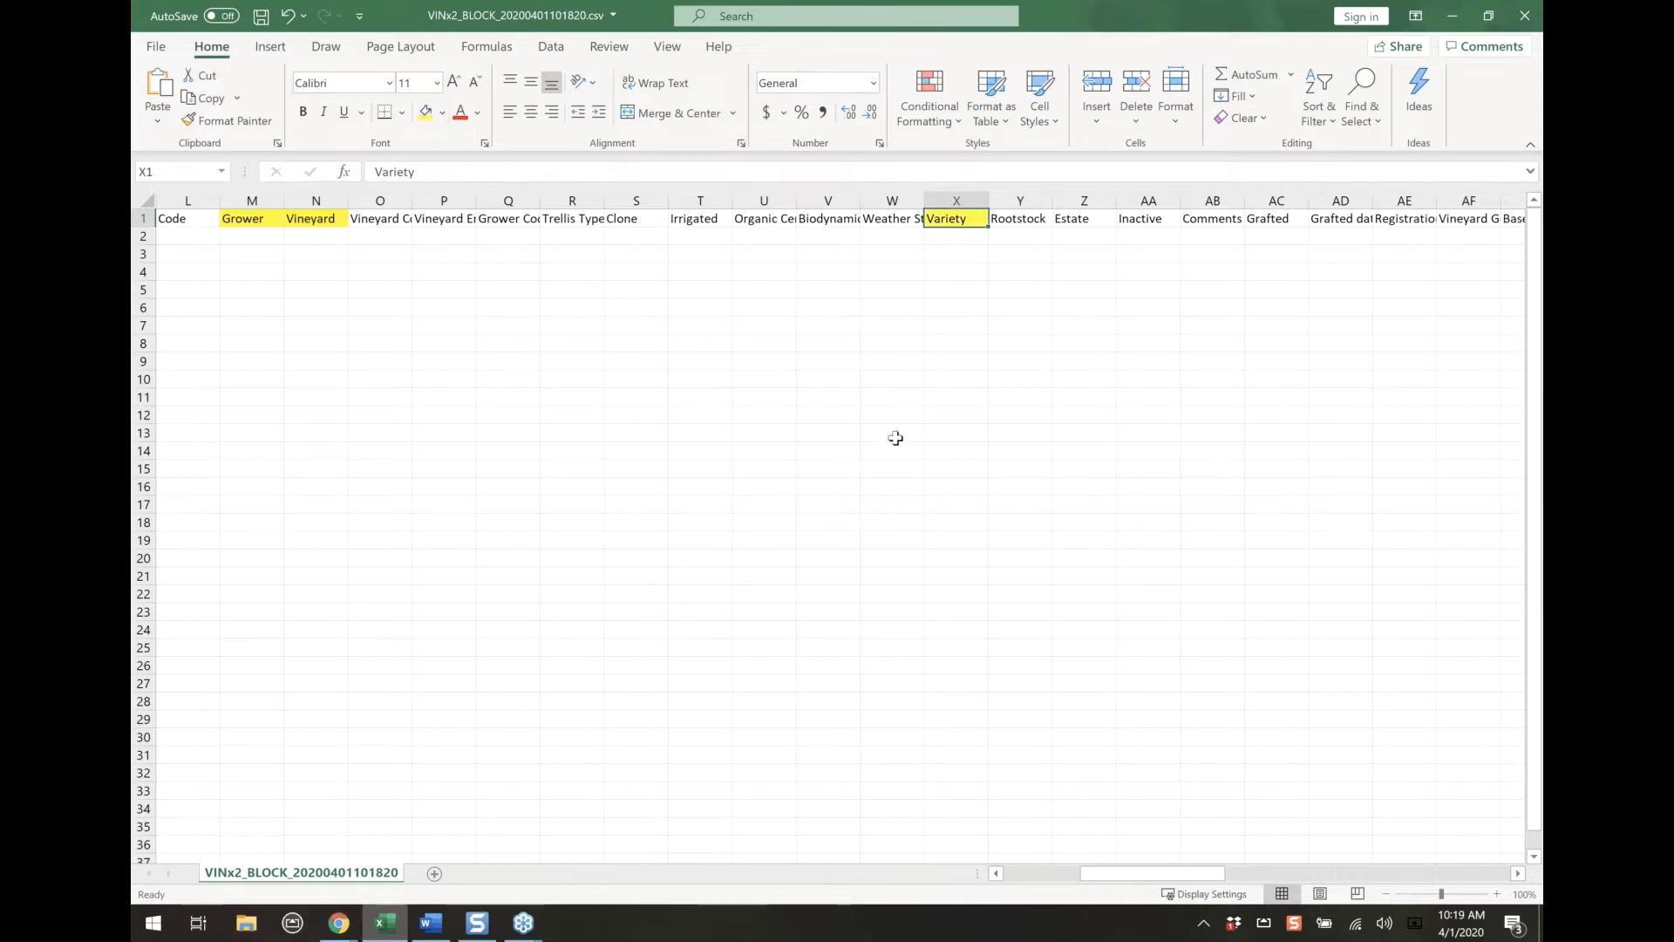
click(894, 434)
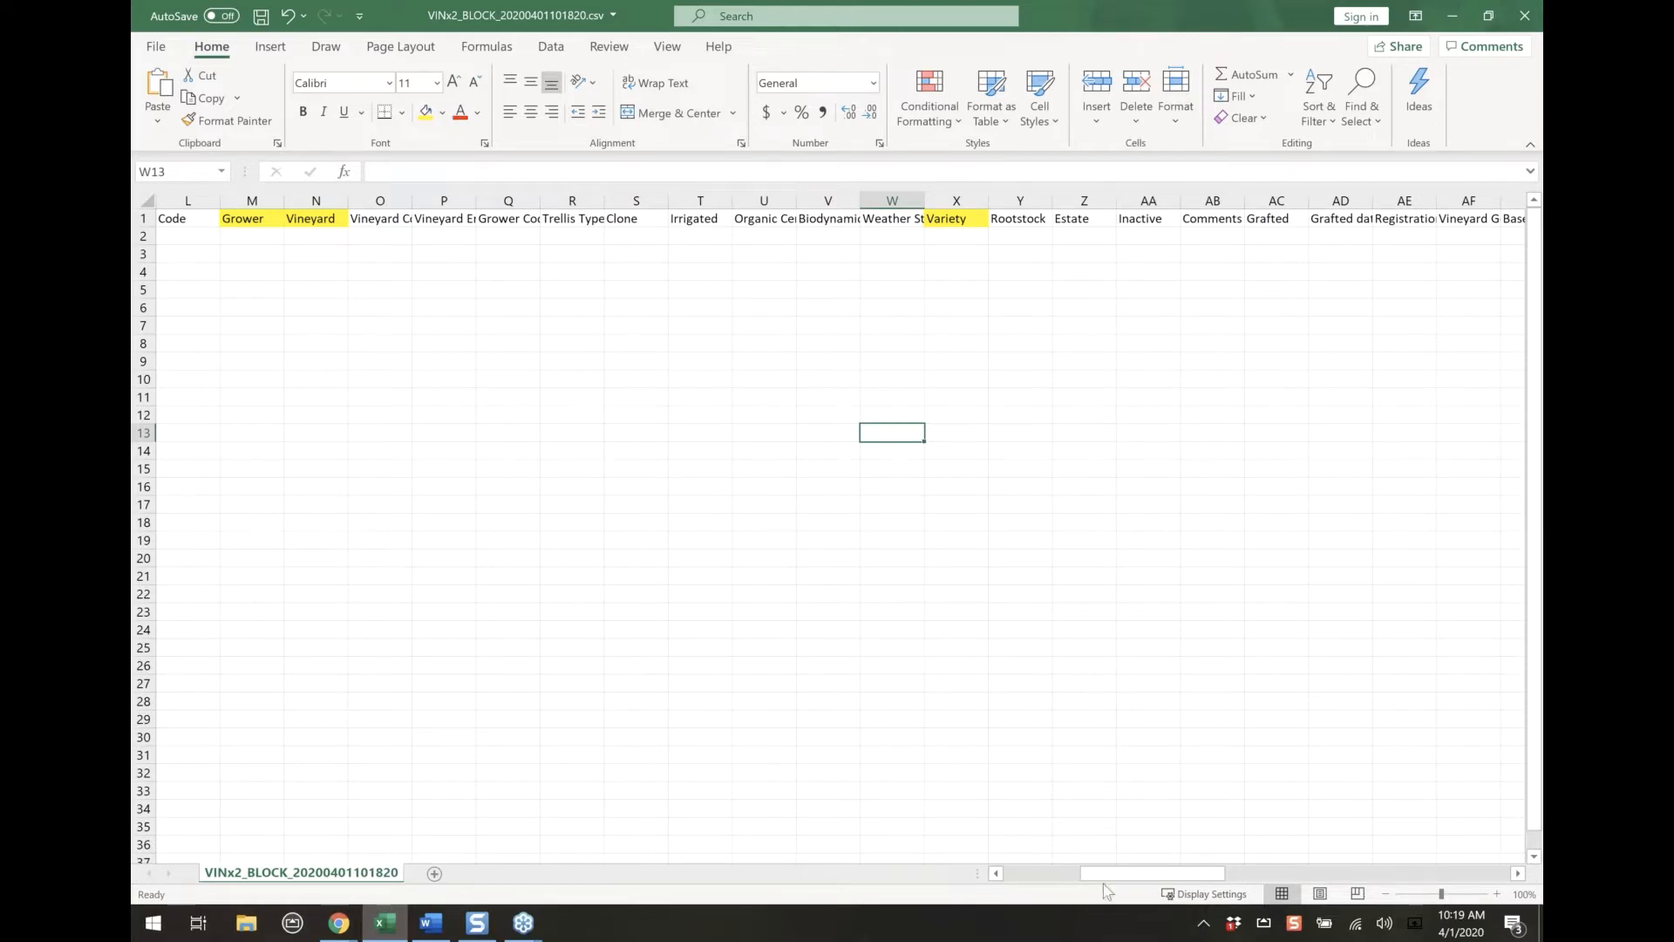
Close the block template without saving changes and close the Block Importer
drag(1104, 873, 1050, 874)
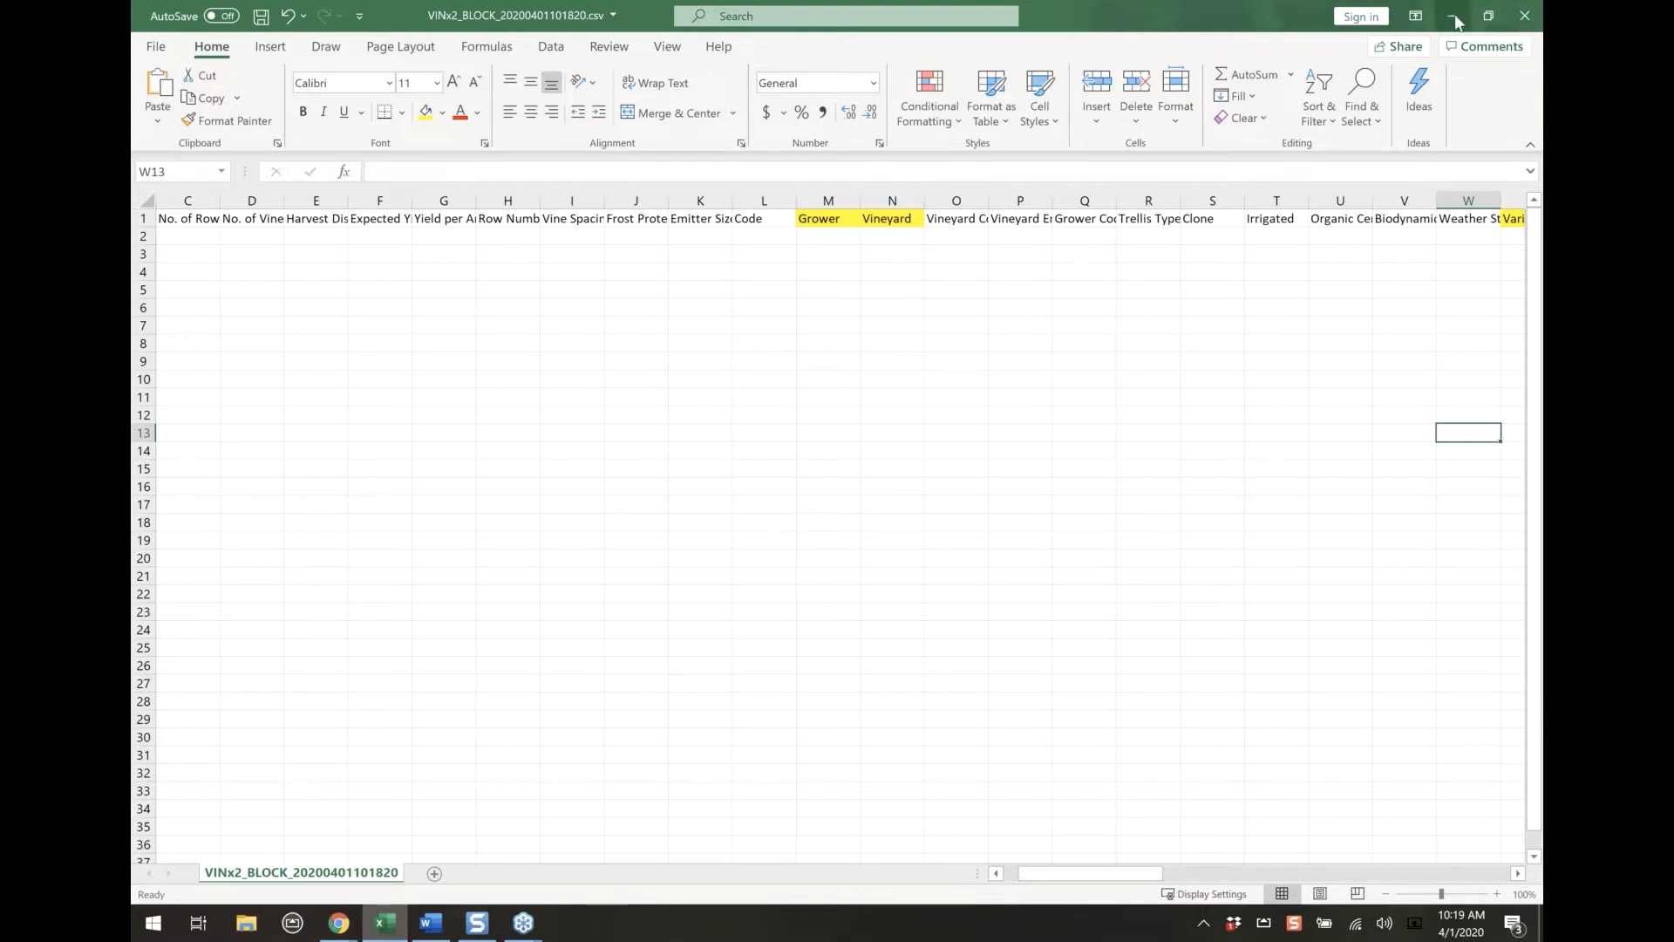
click(1527, 17)
click(829, 495)
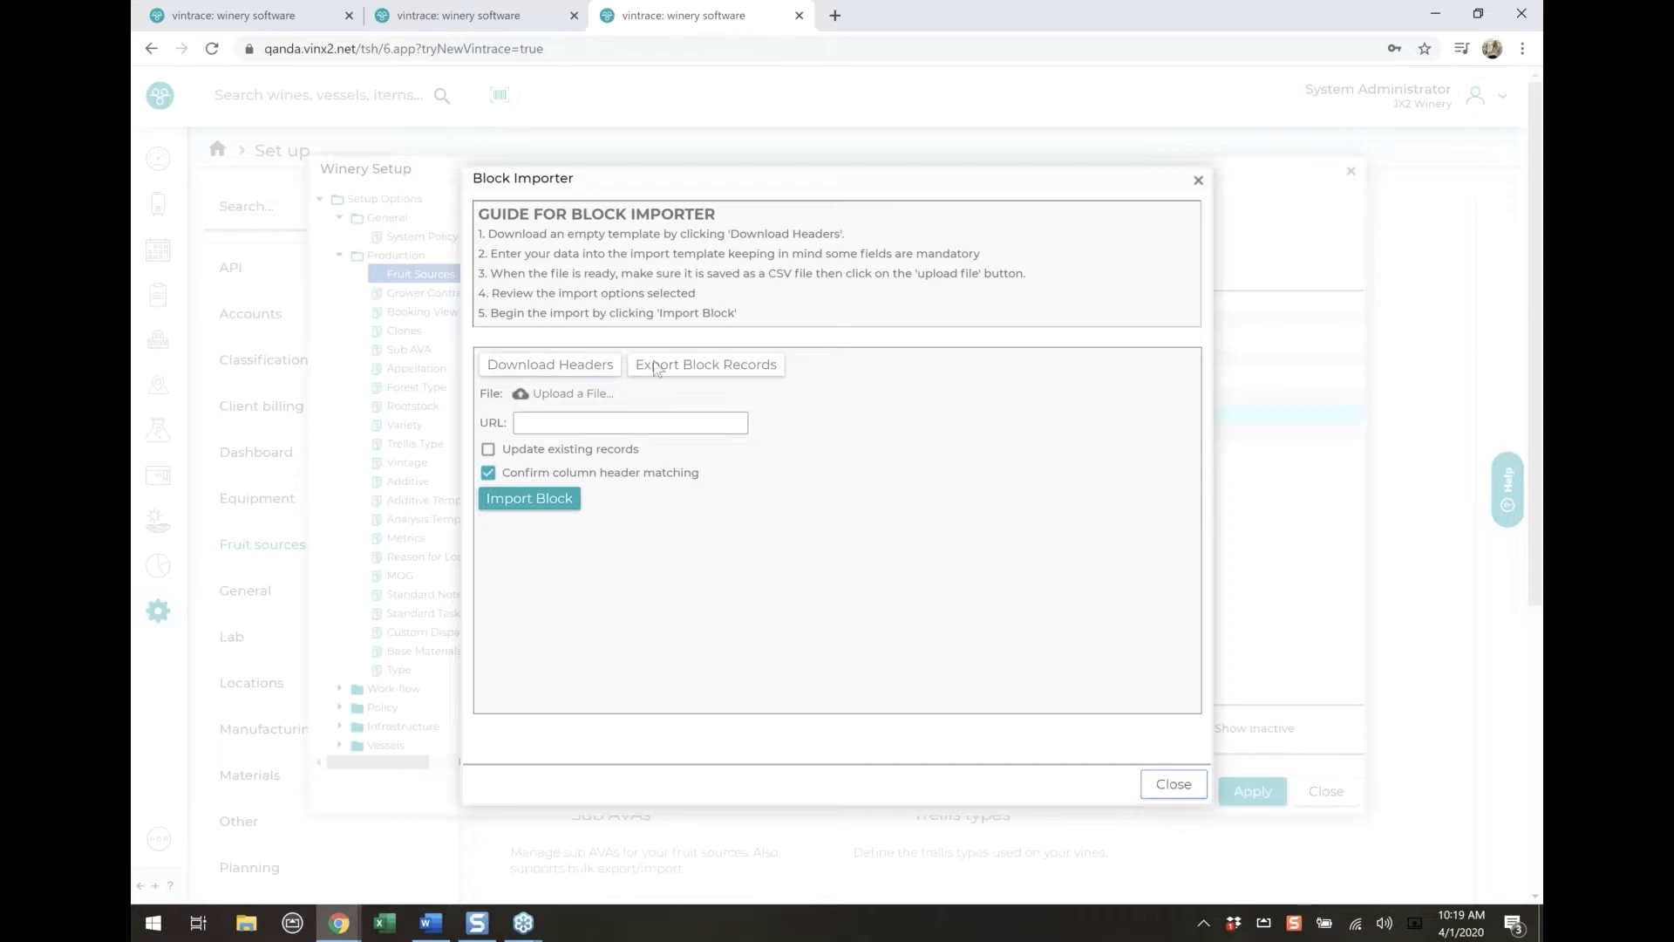
click(1171, 784)
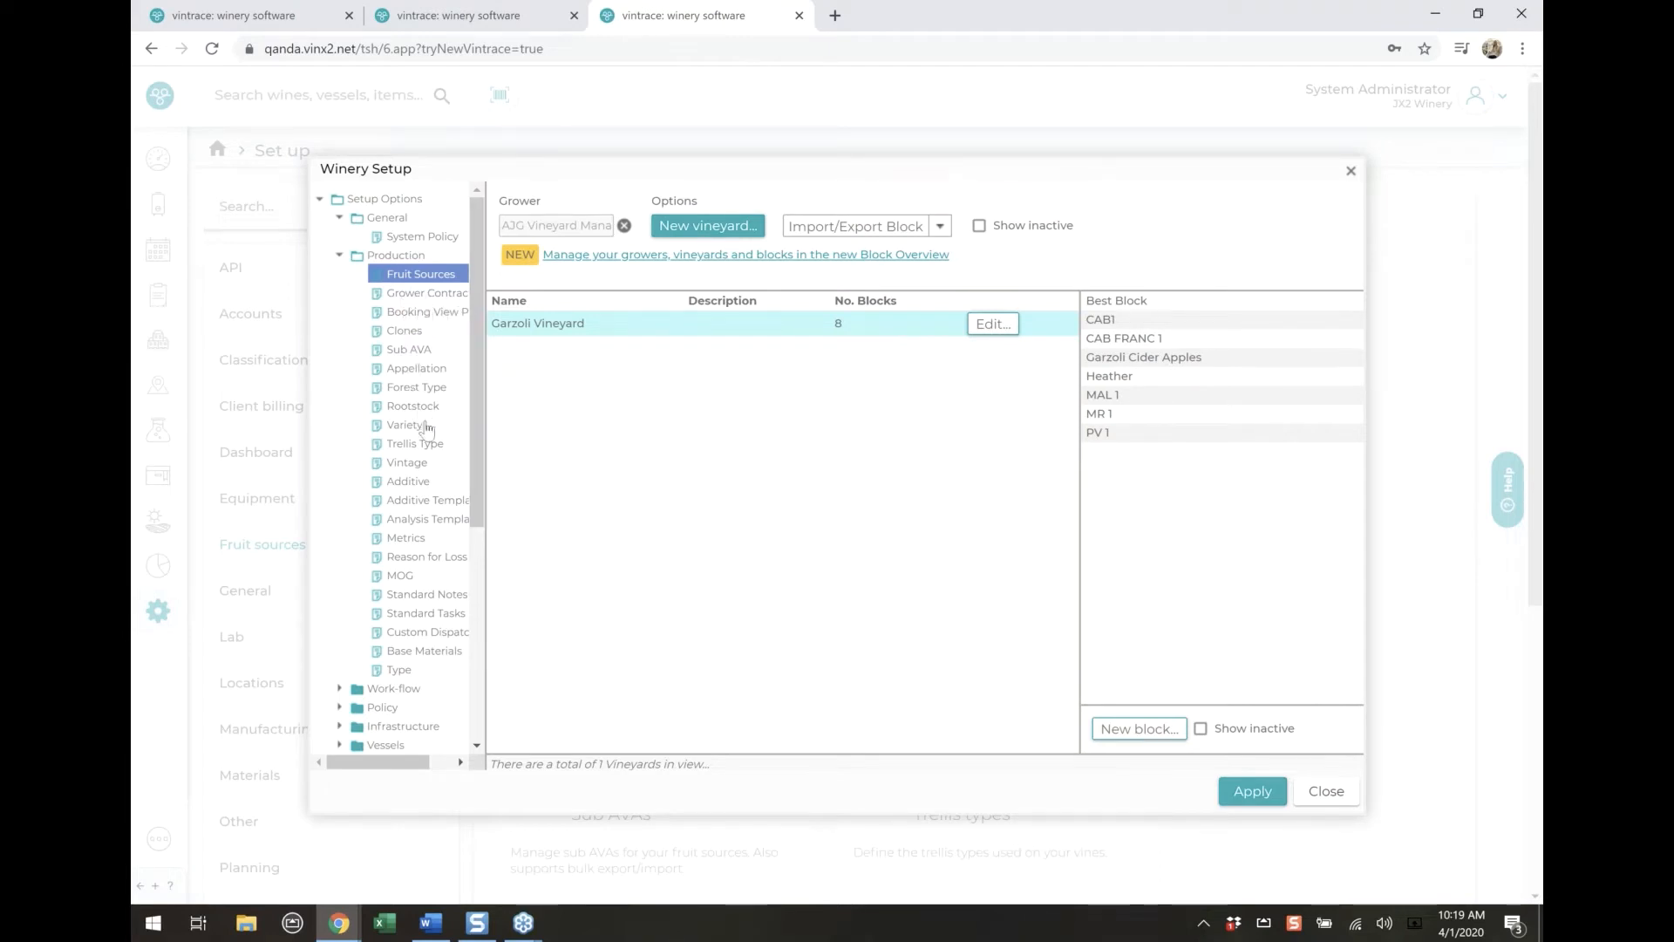
In the Additive configuration, view the details of Enzyme - Cinn Free and the Additive Importer's options, closing both without changes
click(406, 483)
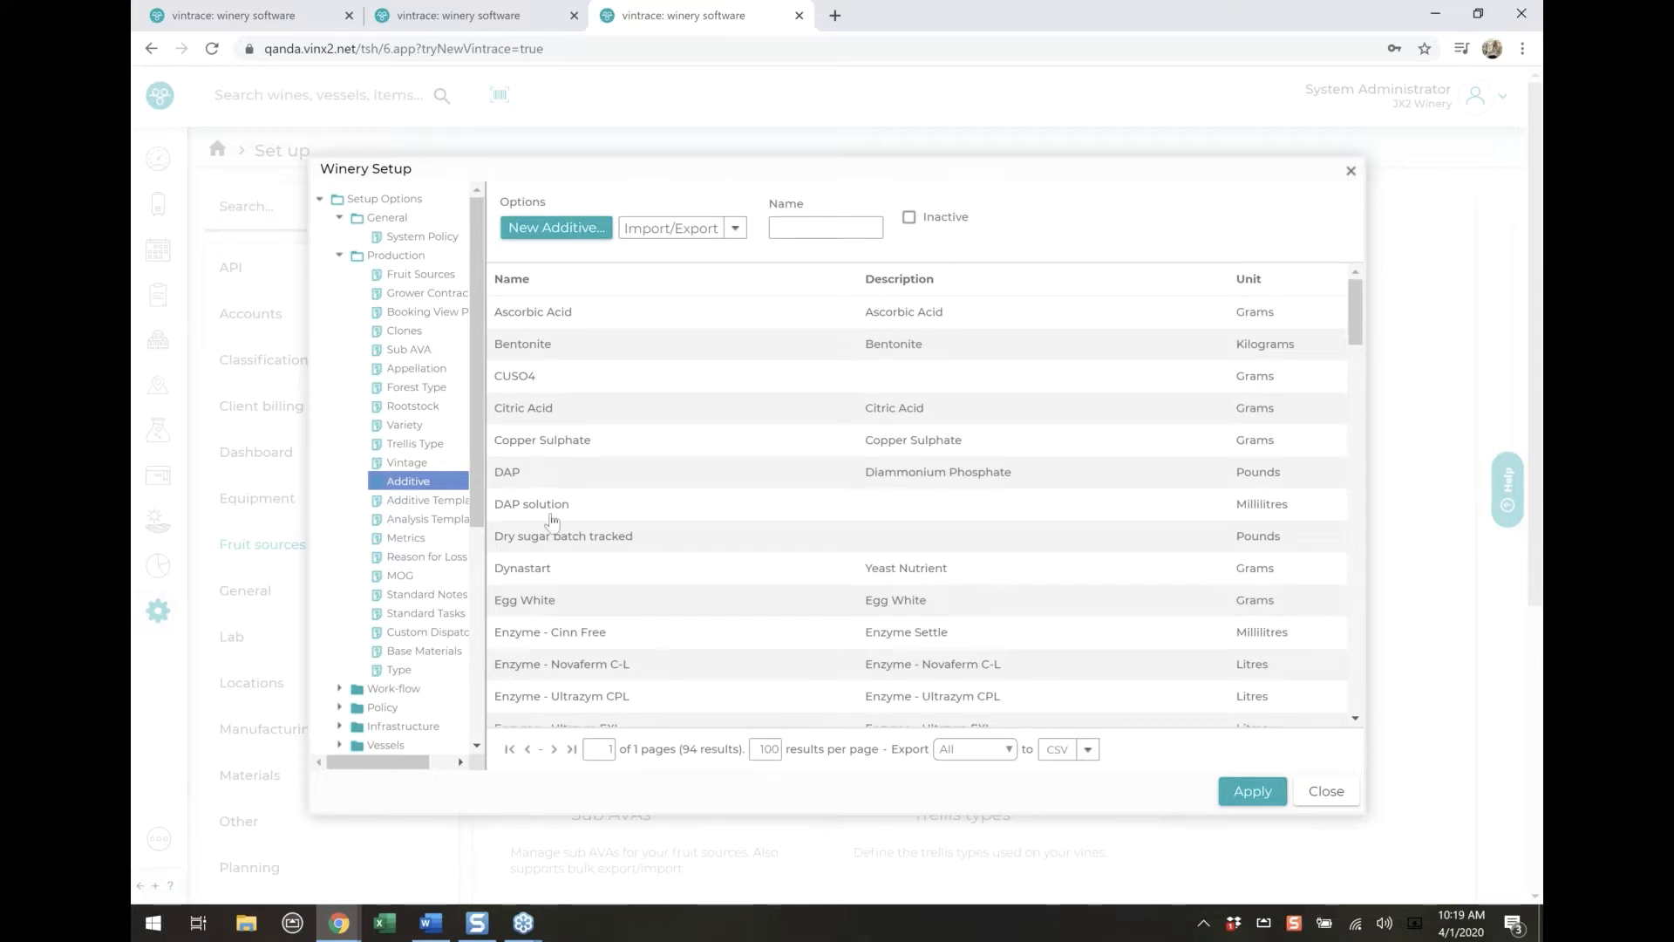
scroll(650, 499, down, 1)
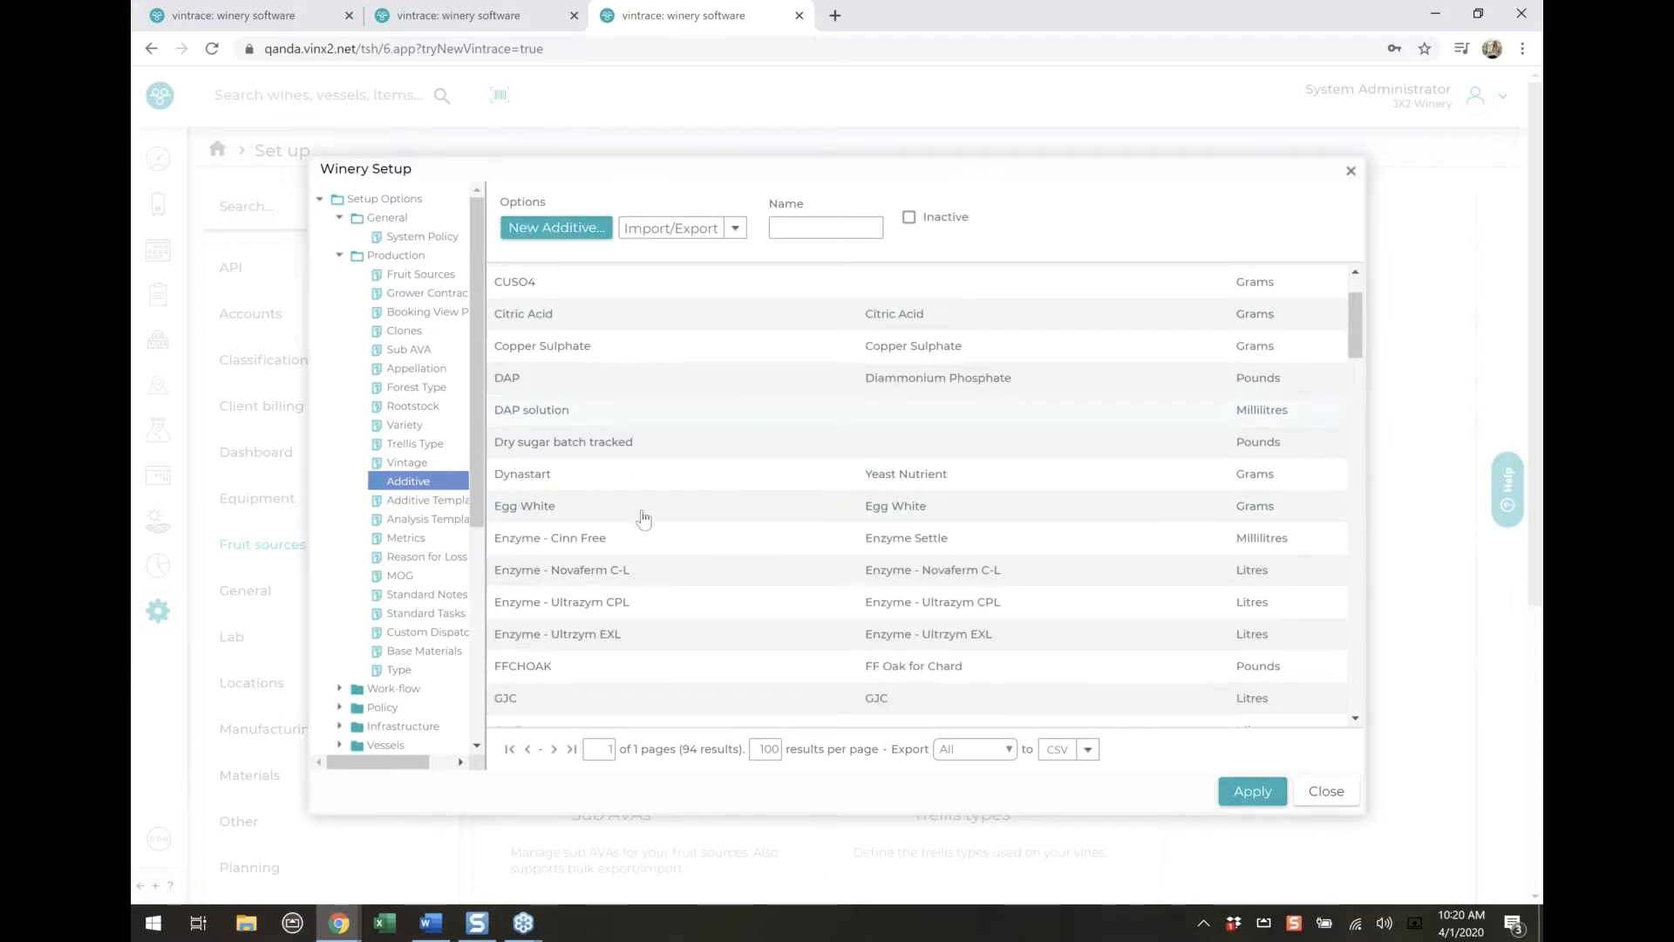
click(660, 552)
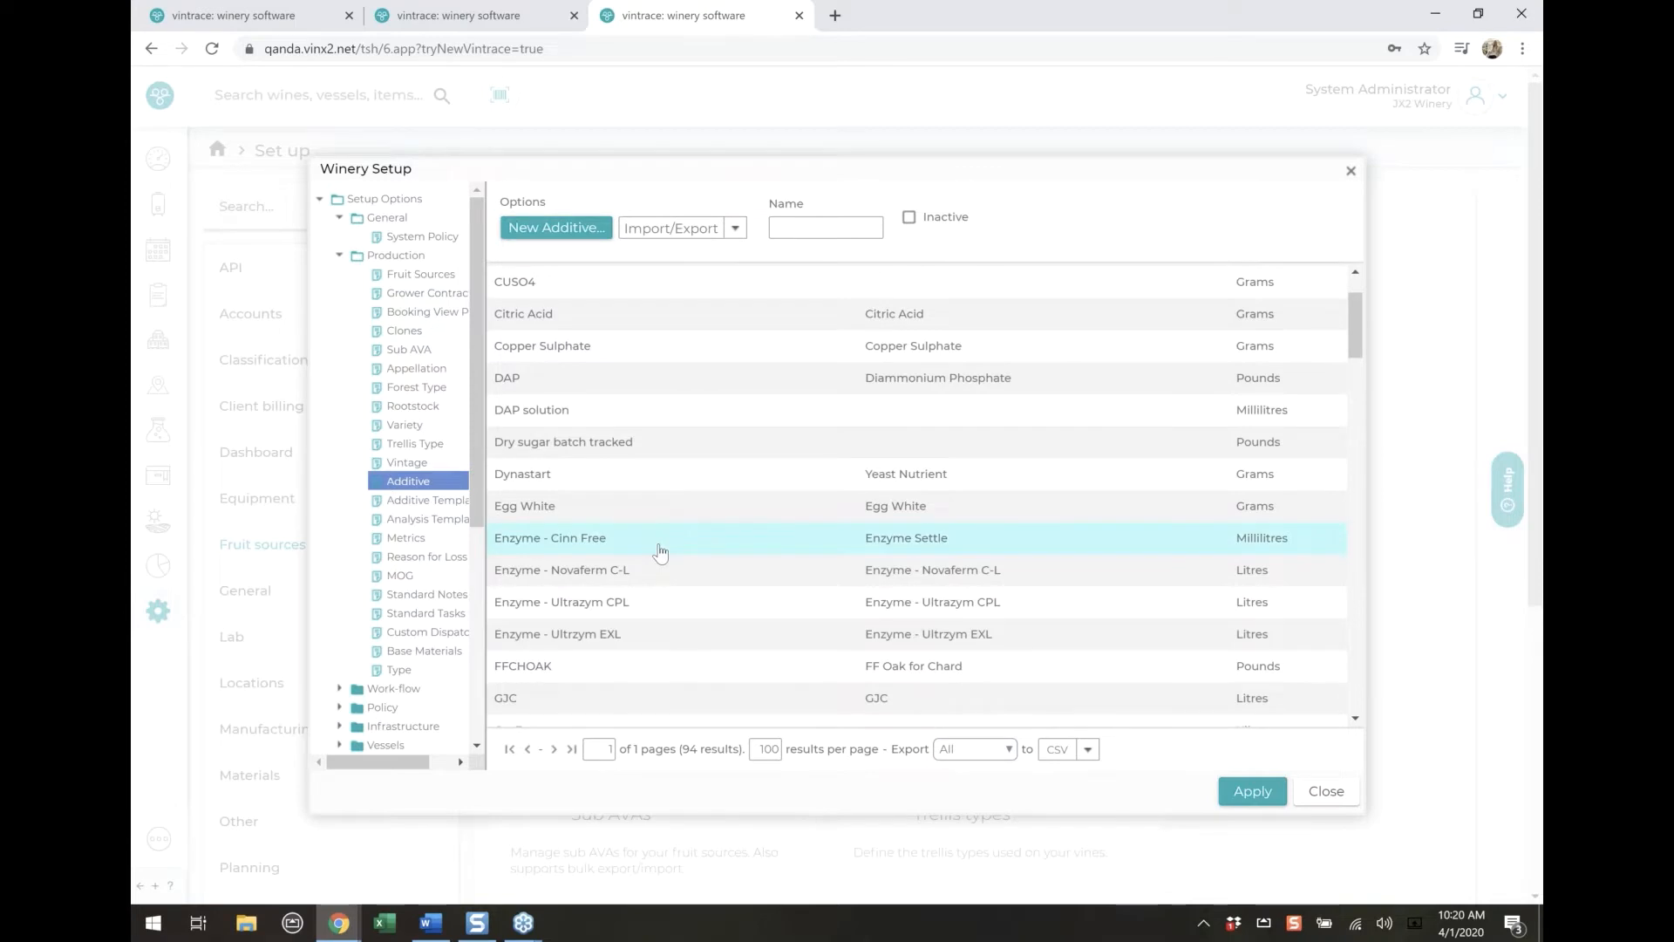
double_click(660, 552)
click(1194, 751)
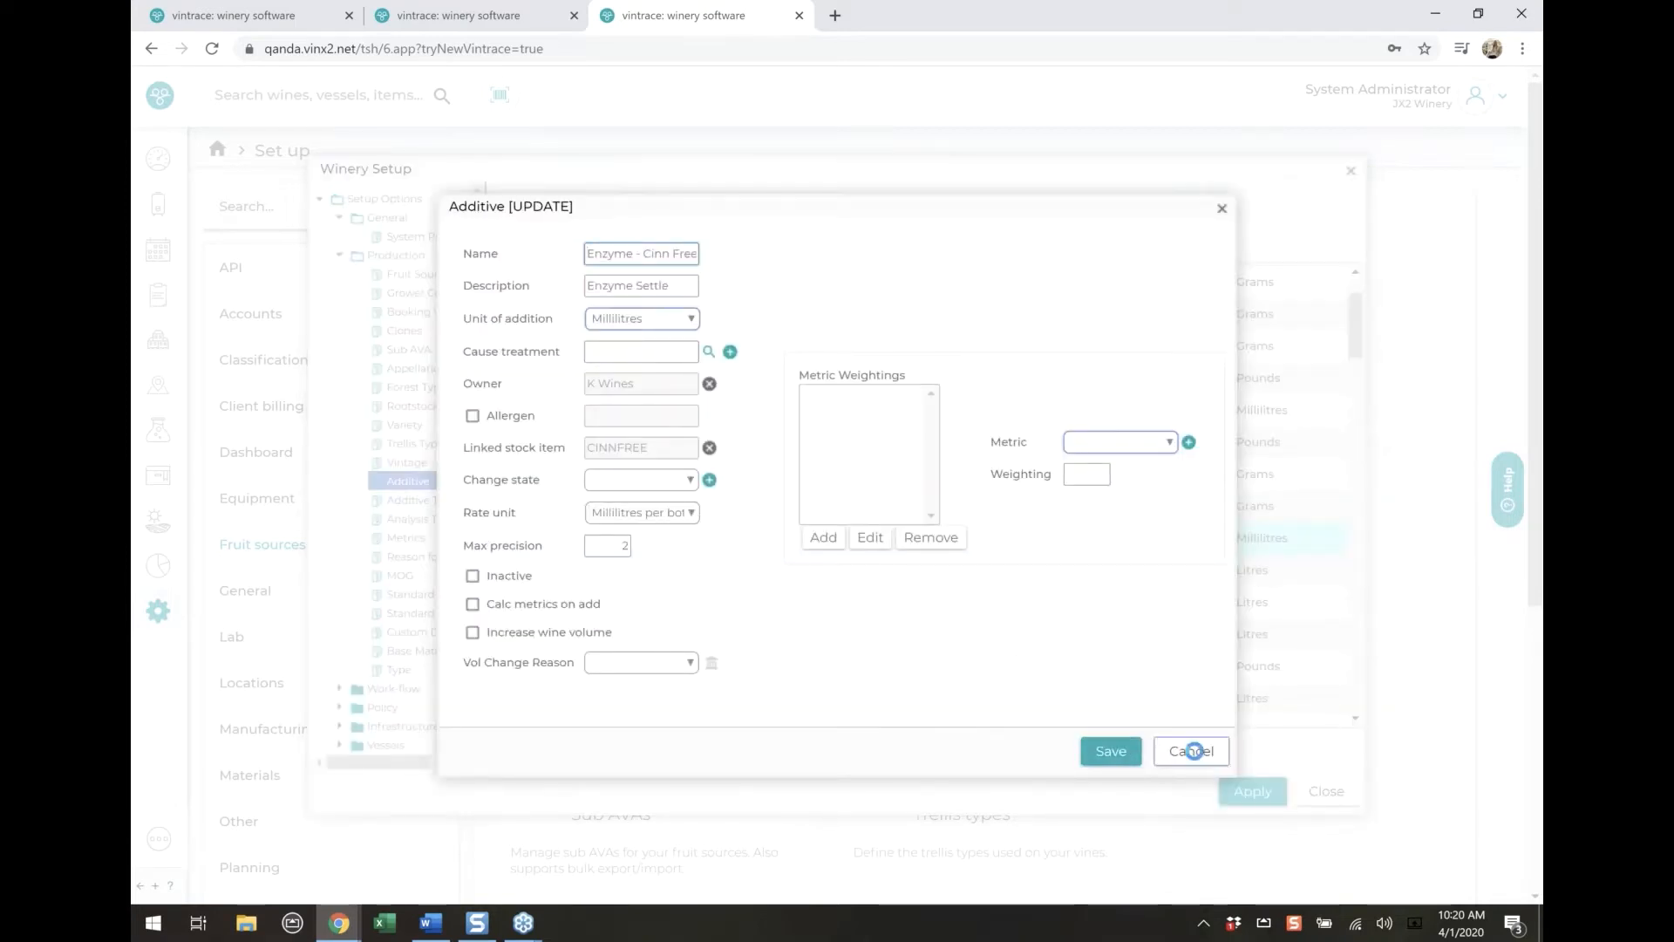
click(677, 226)
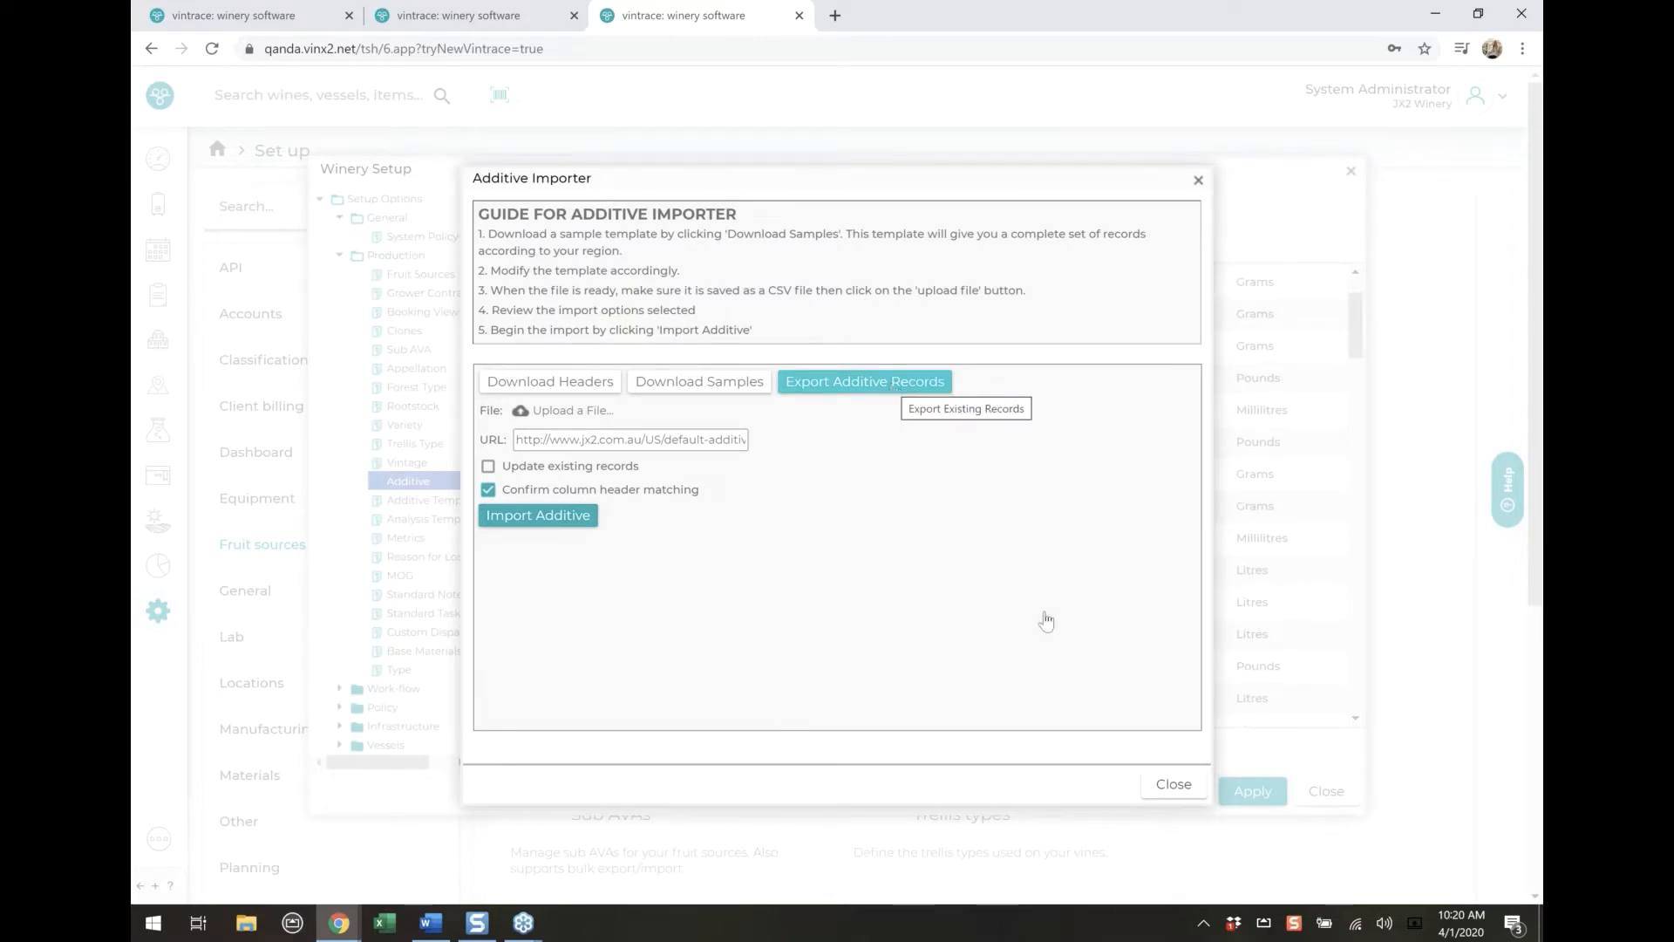
click(1178, 785)
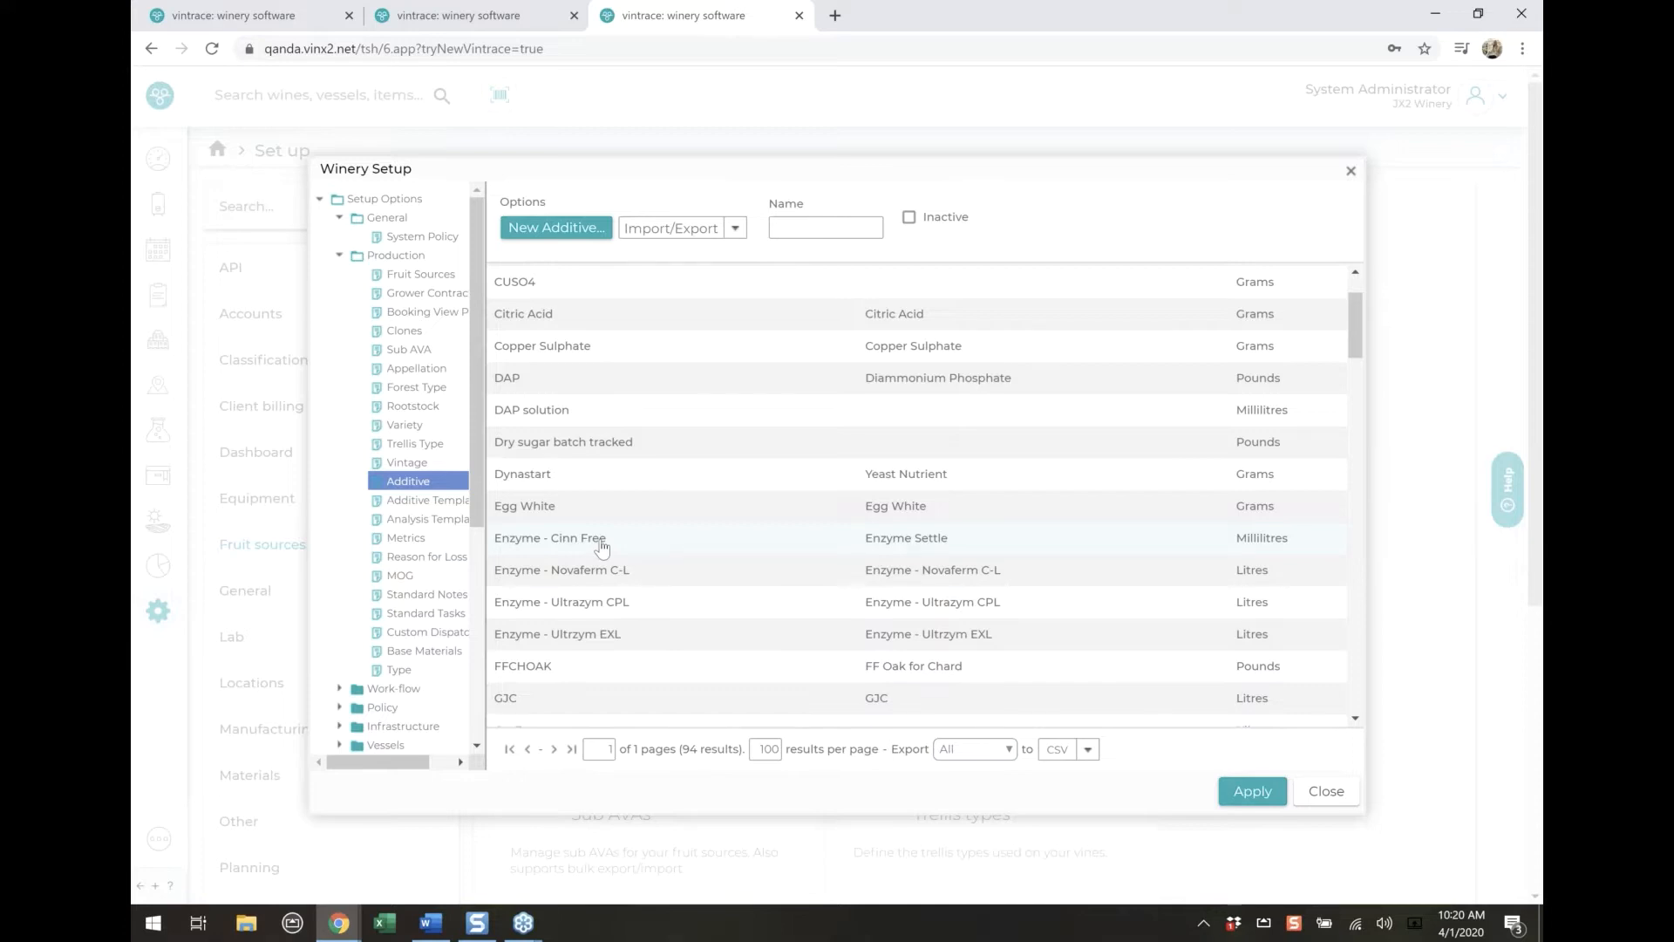
Find the Yeast - B0213 additive in the list and open it for editing, checking its Cause treatment field
scroll(592, 637, down, 3)
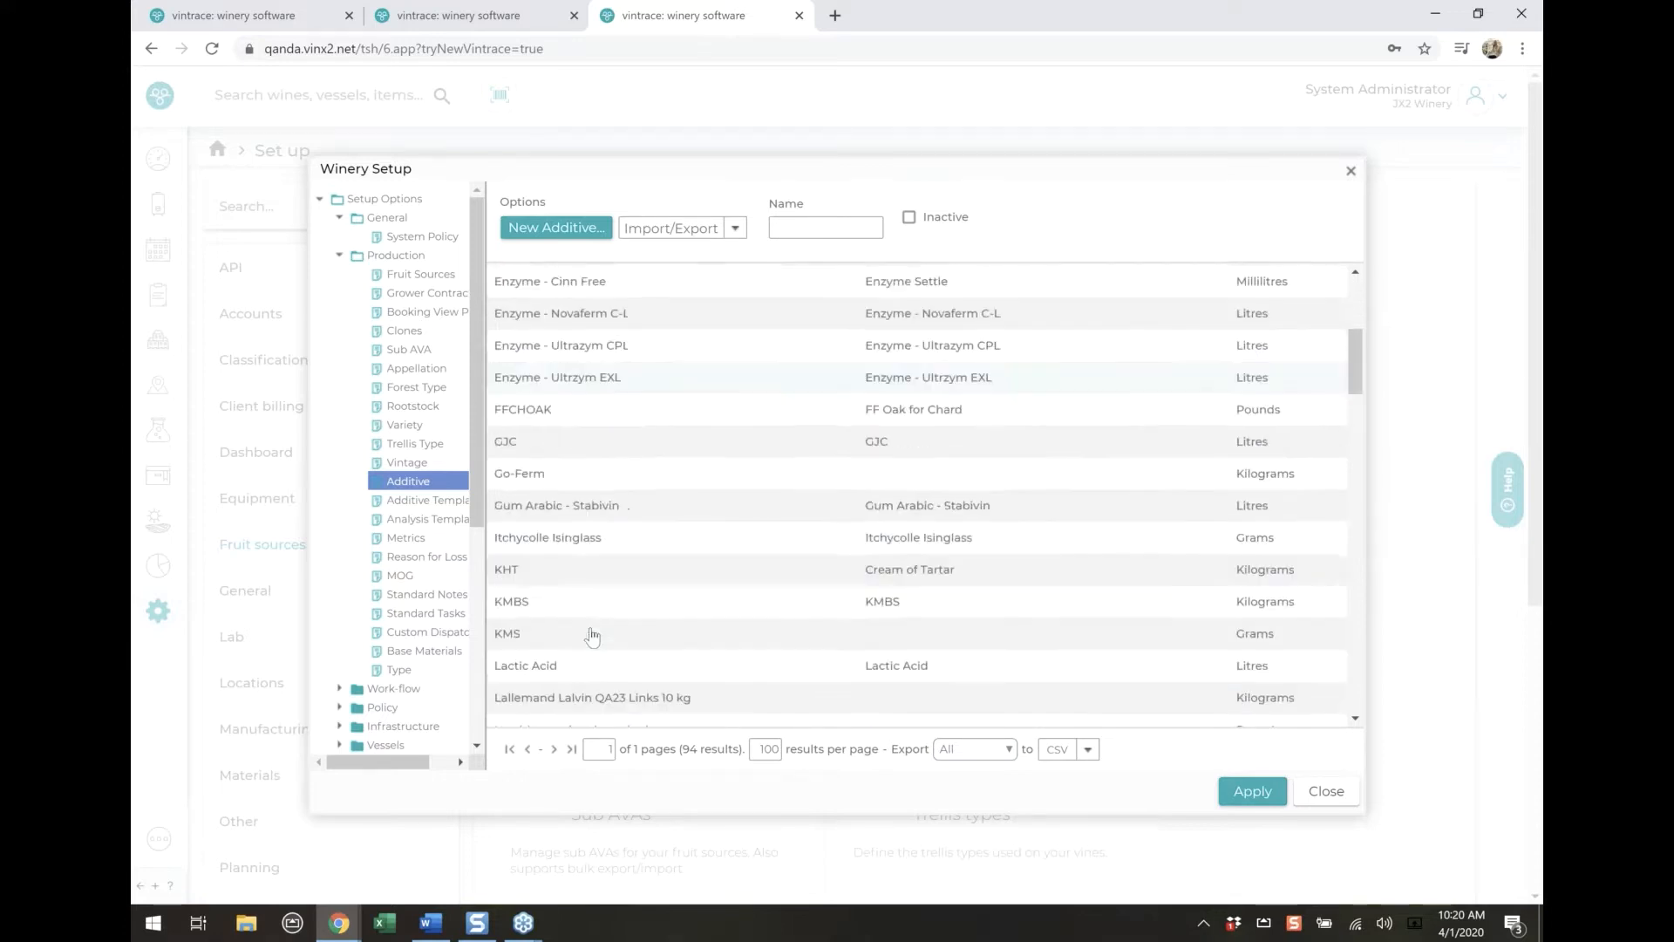
scroll(592, 637, down, 4)
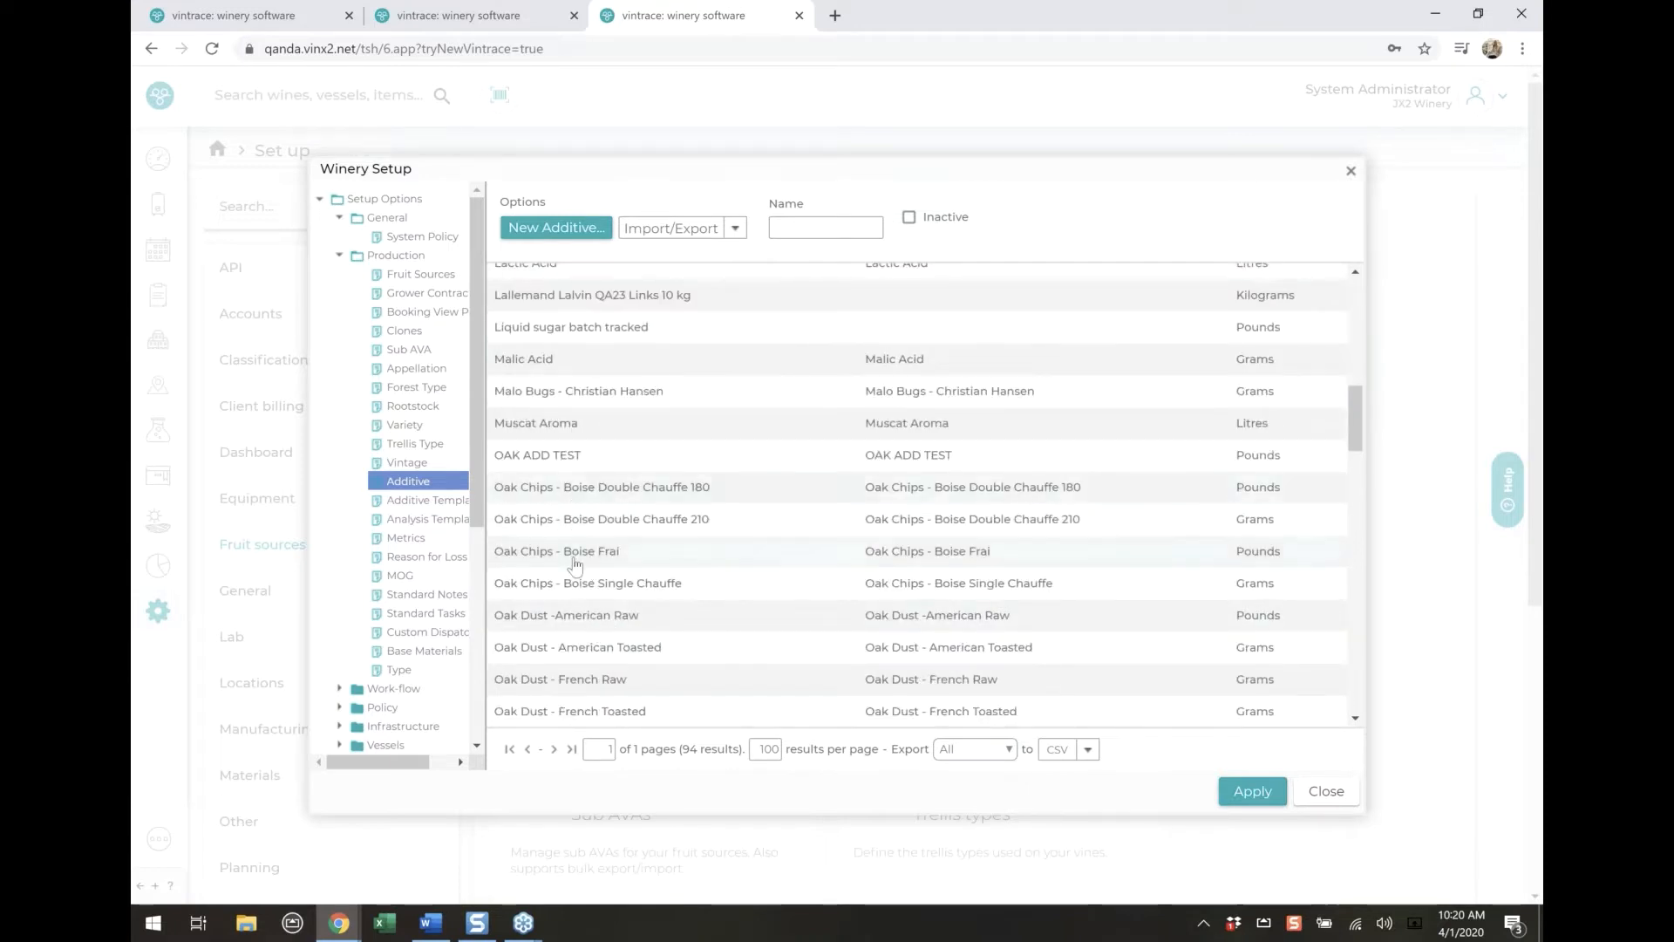
scroll(574, 559, down, 1)
scroll(580, 550, down, 6)
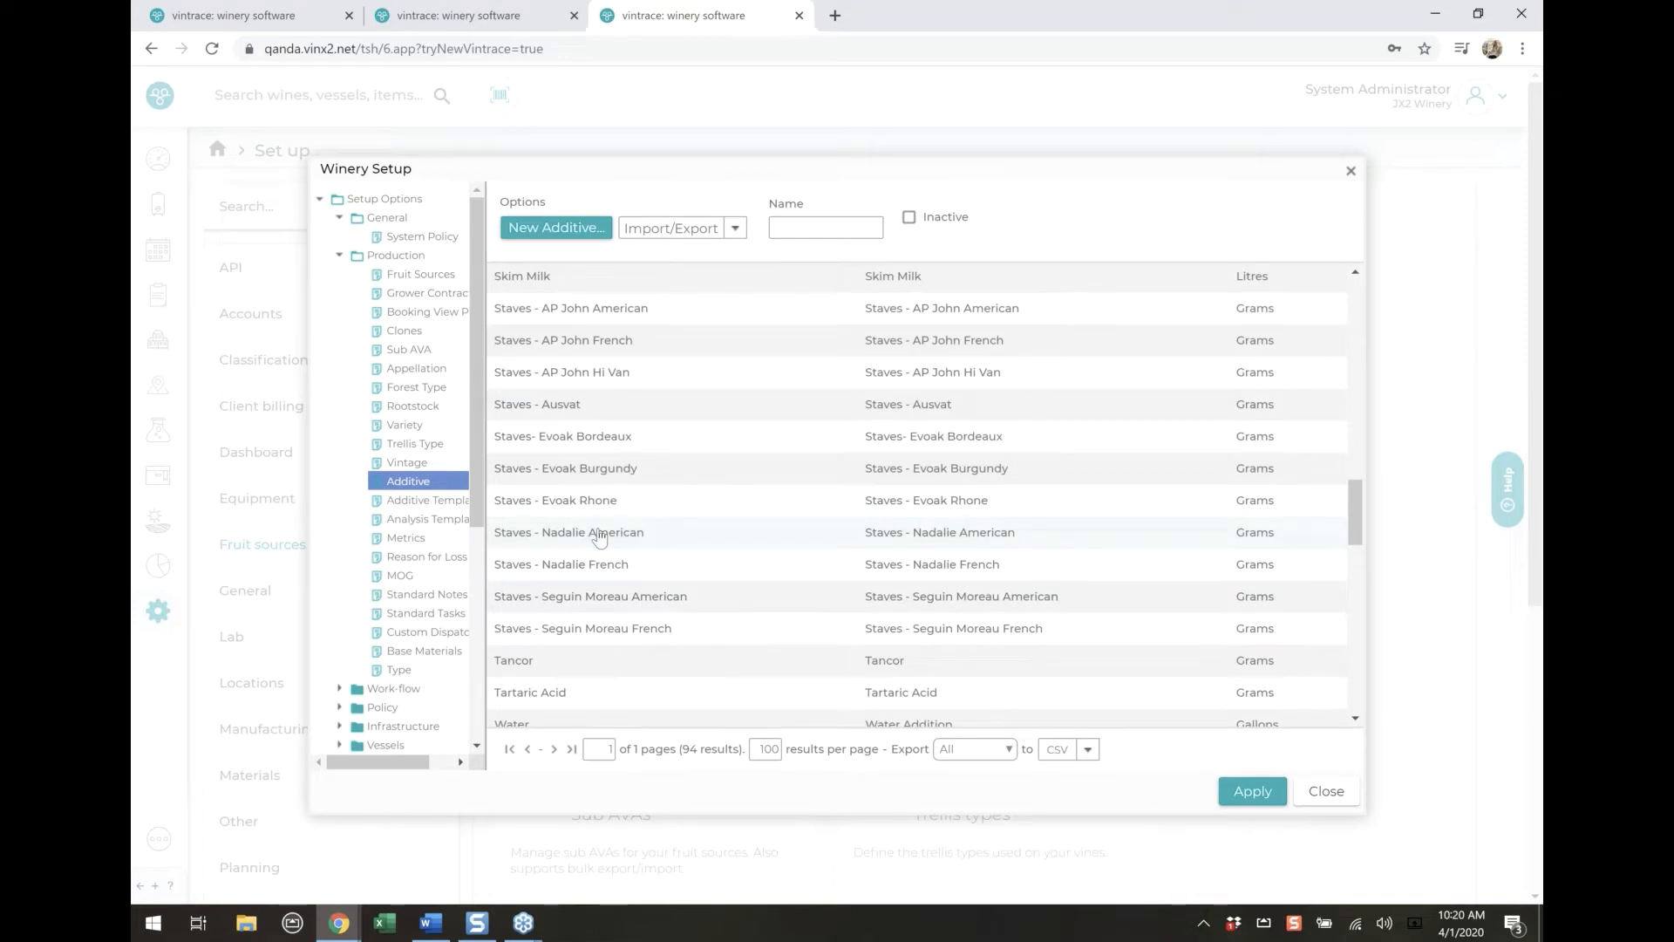
scroll(599, 536, down, 2)
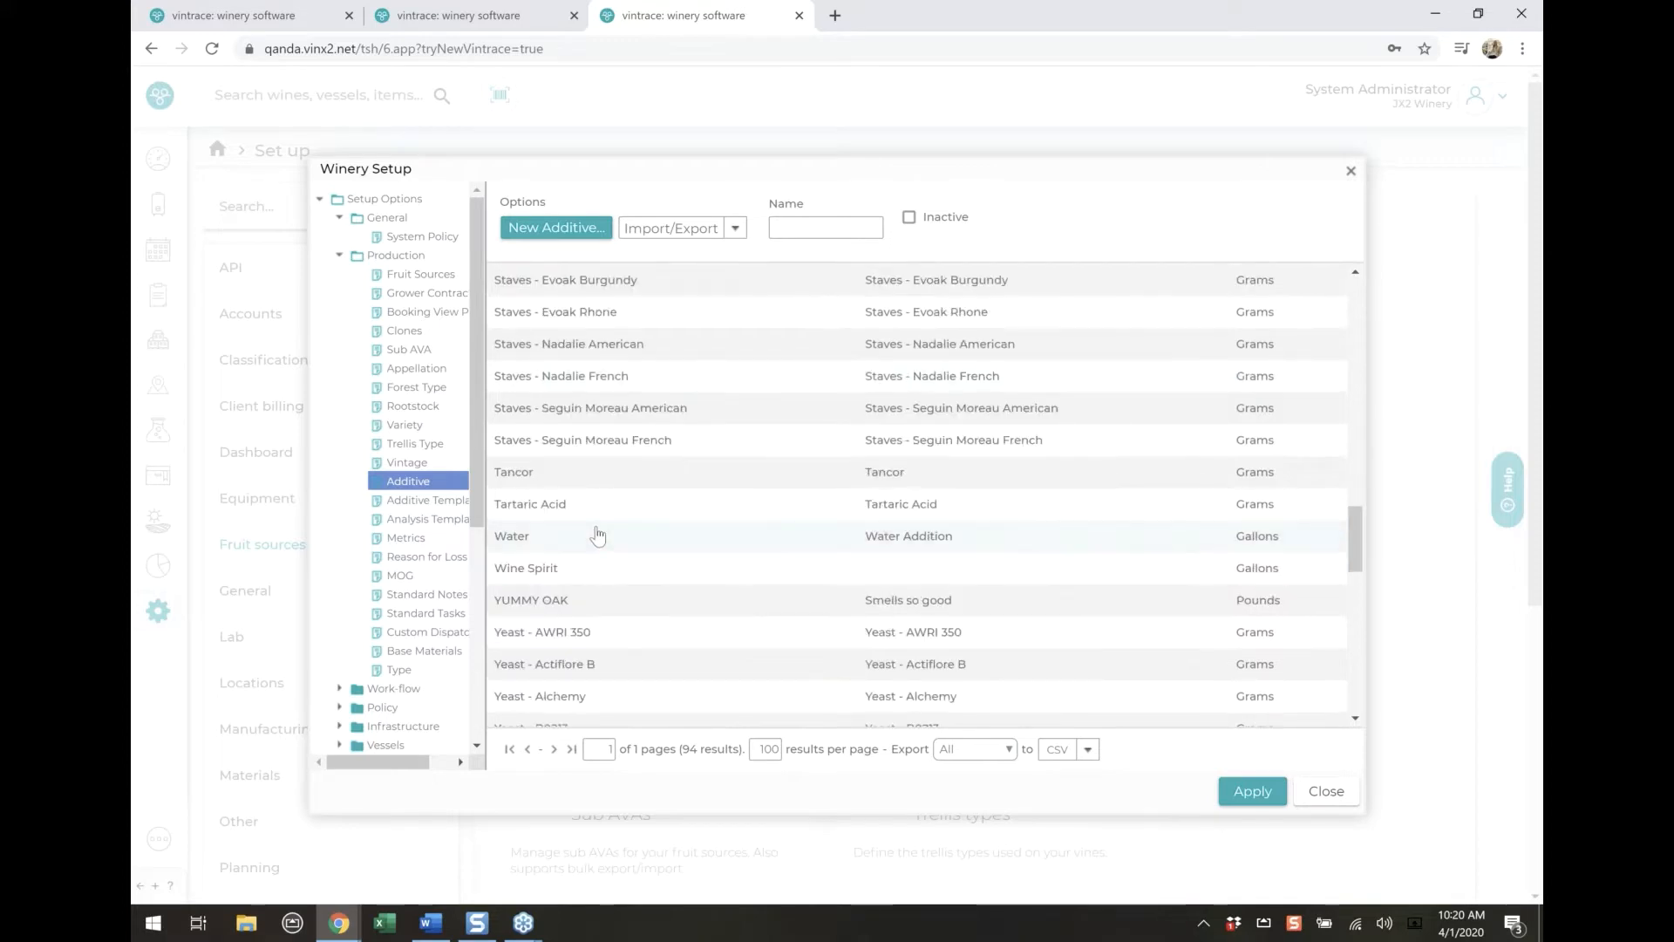
scroll(603, 534, down, 3)
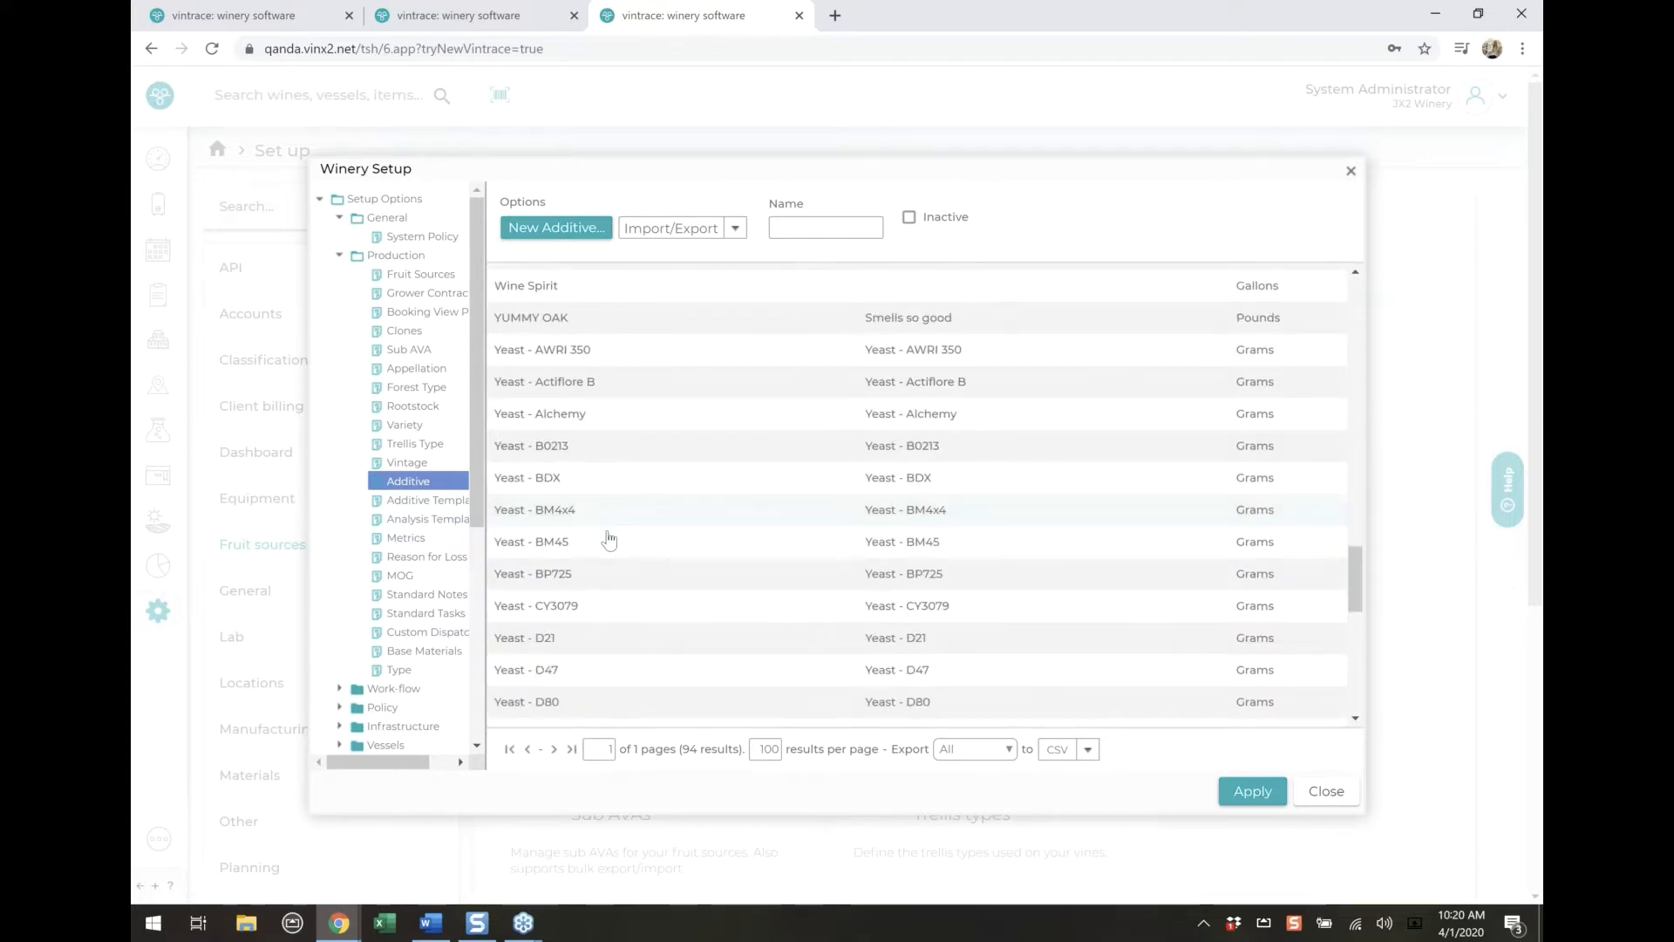
click(717, 440)
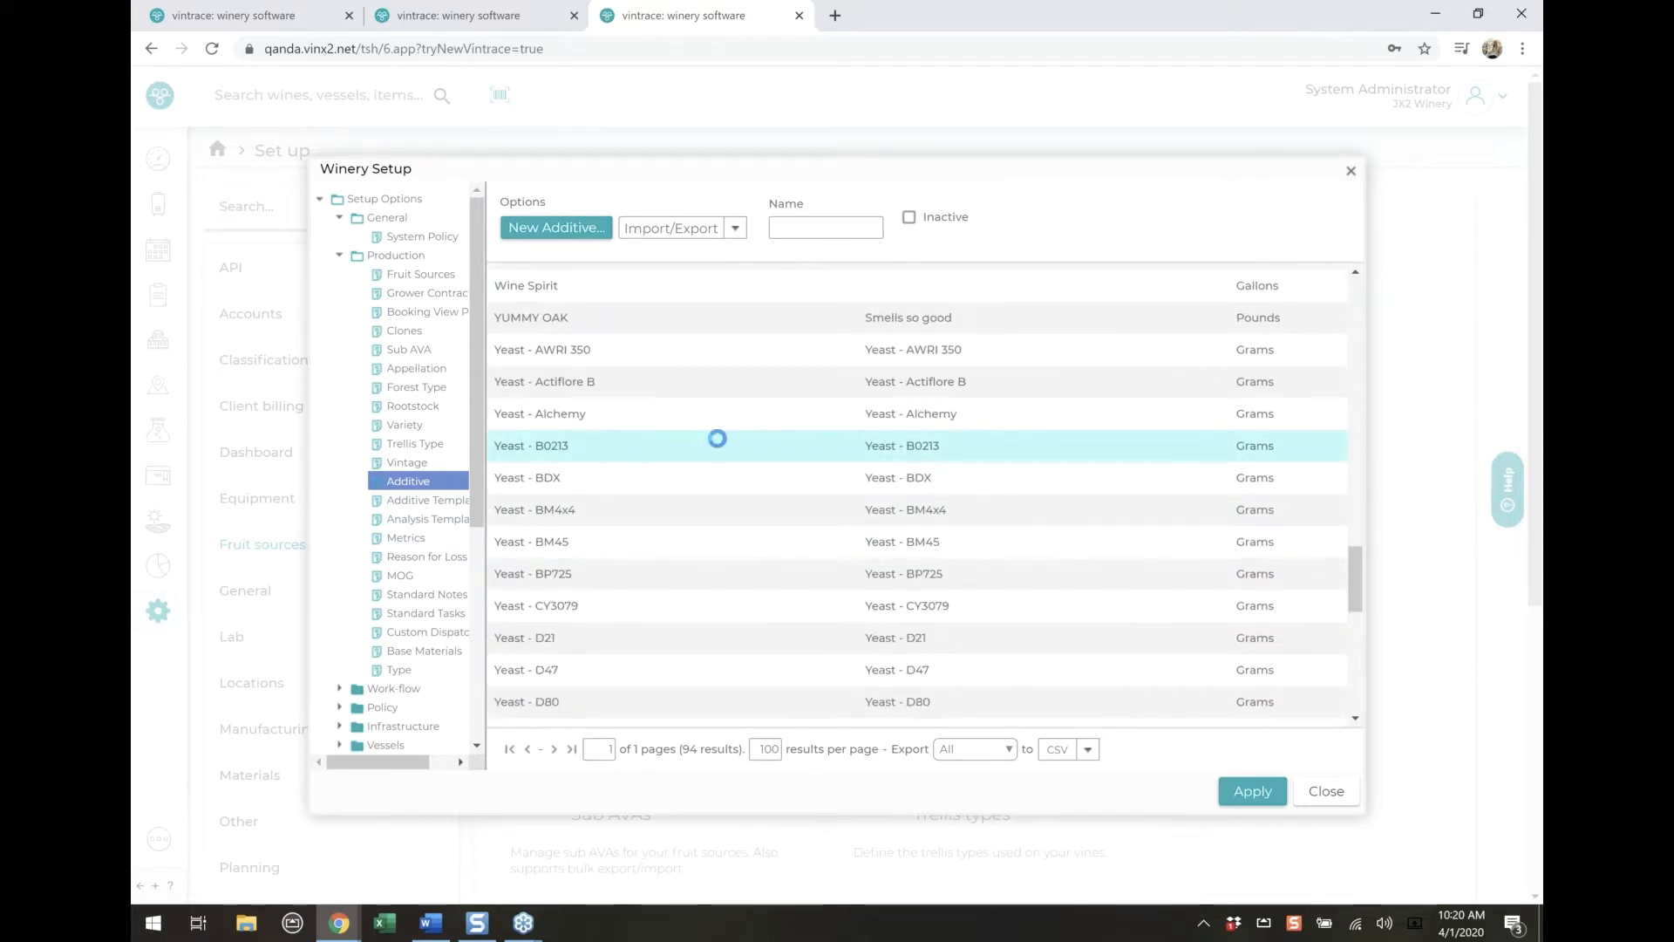
triple_click(476, 351)
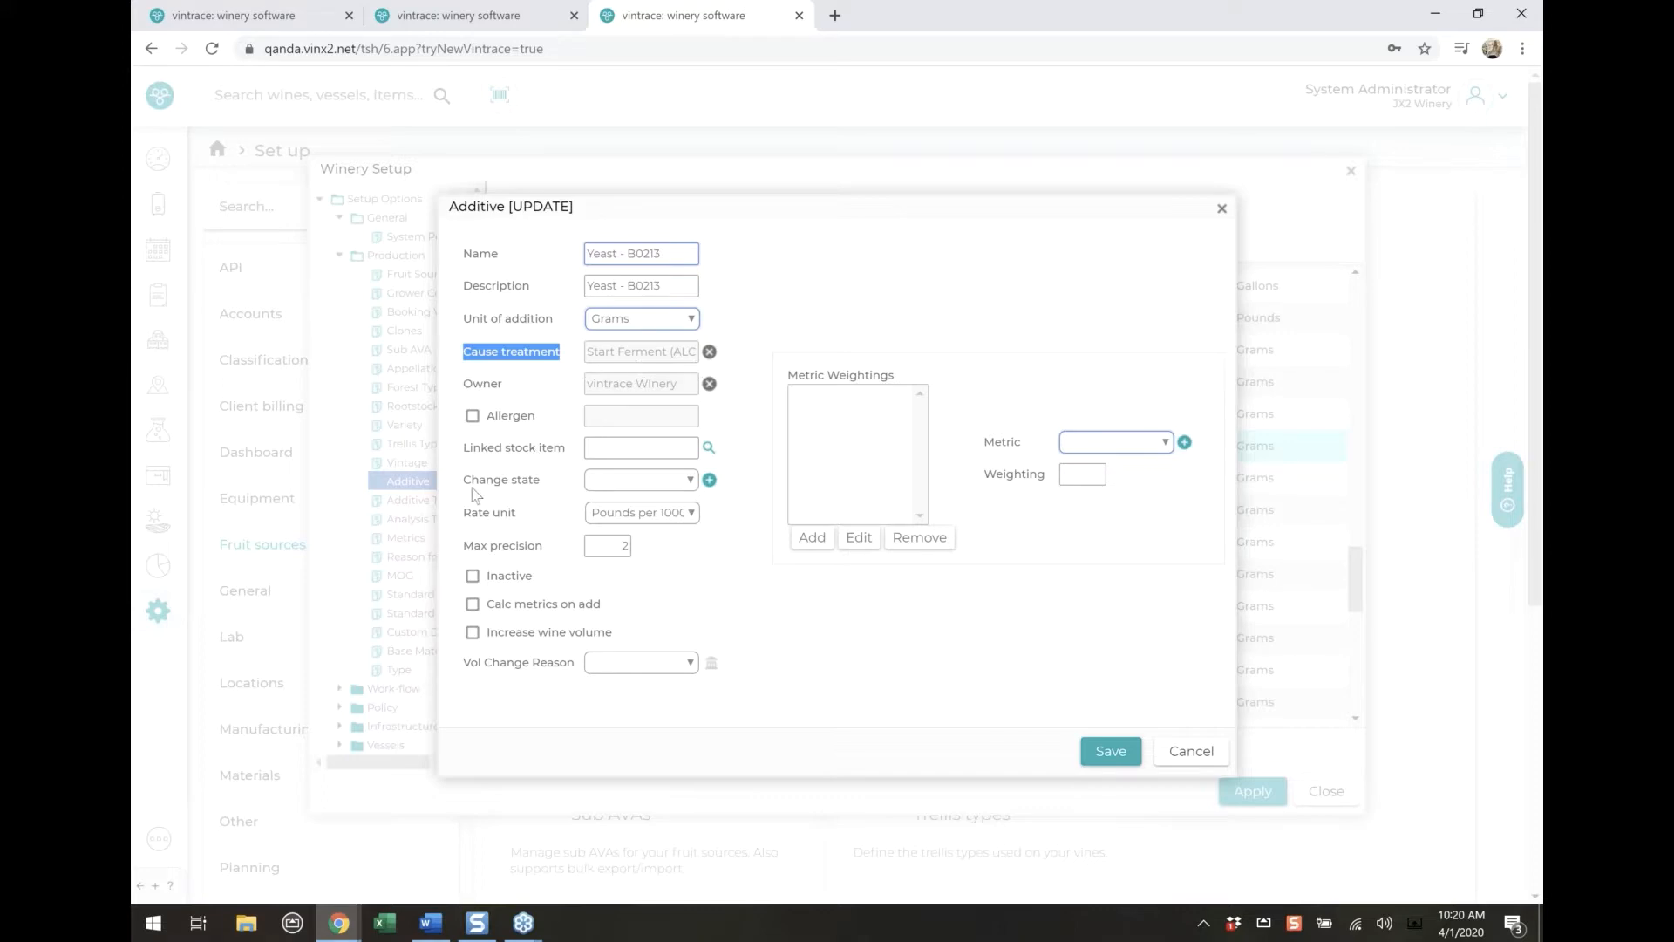
Set the Change state of Yeast - B0213 to TTA/H2O Add
drag(469, 478, 653, 479)
click(672, 481)
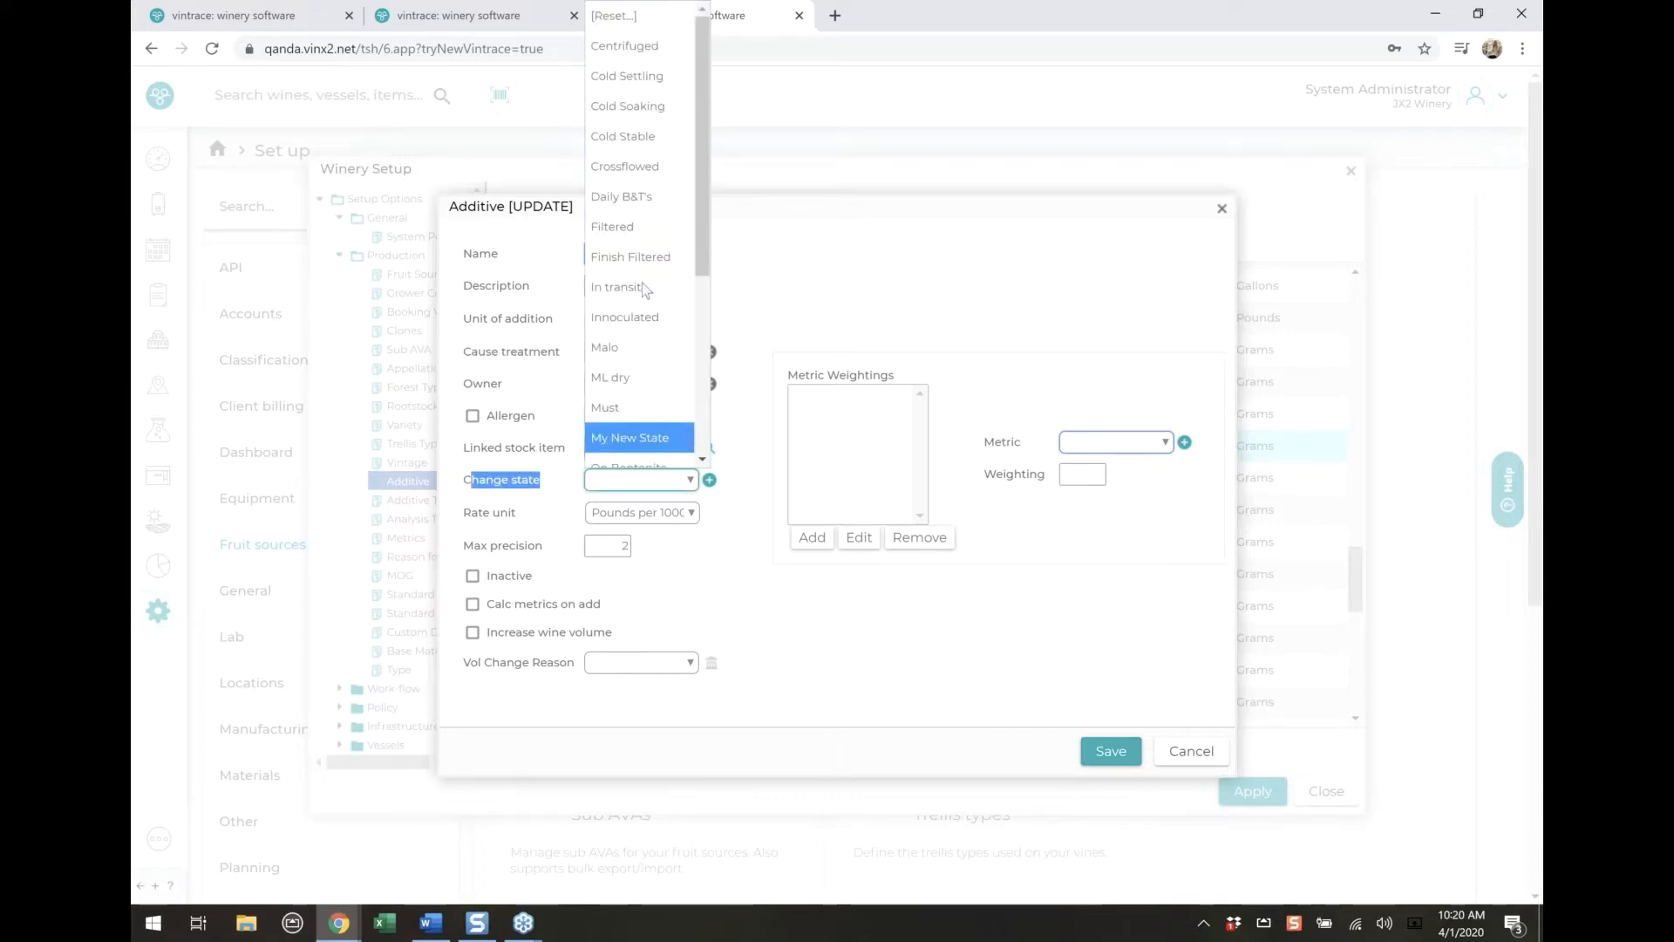
scroll(657, 446, down, 3)
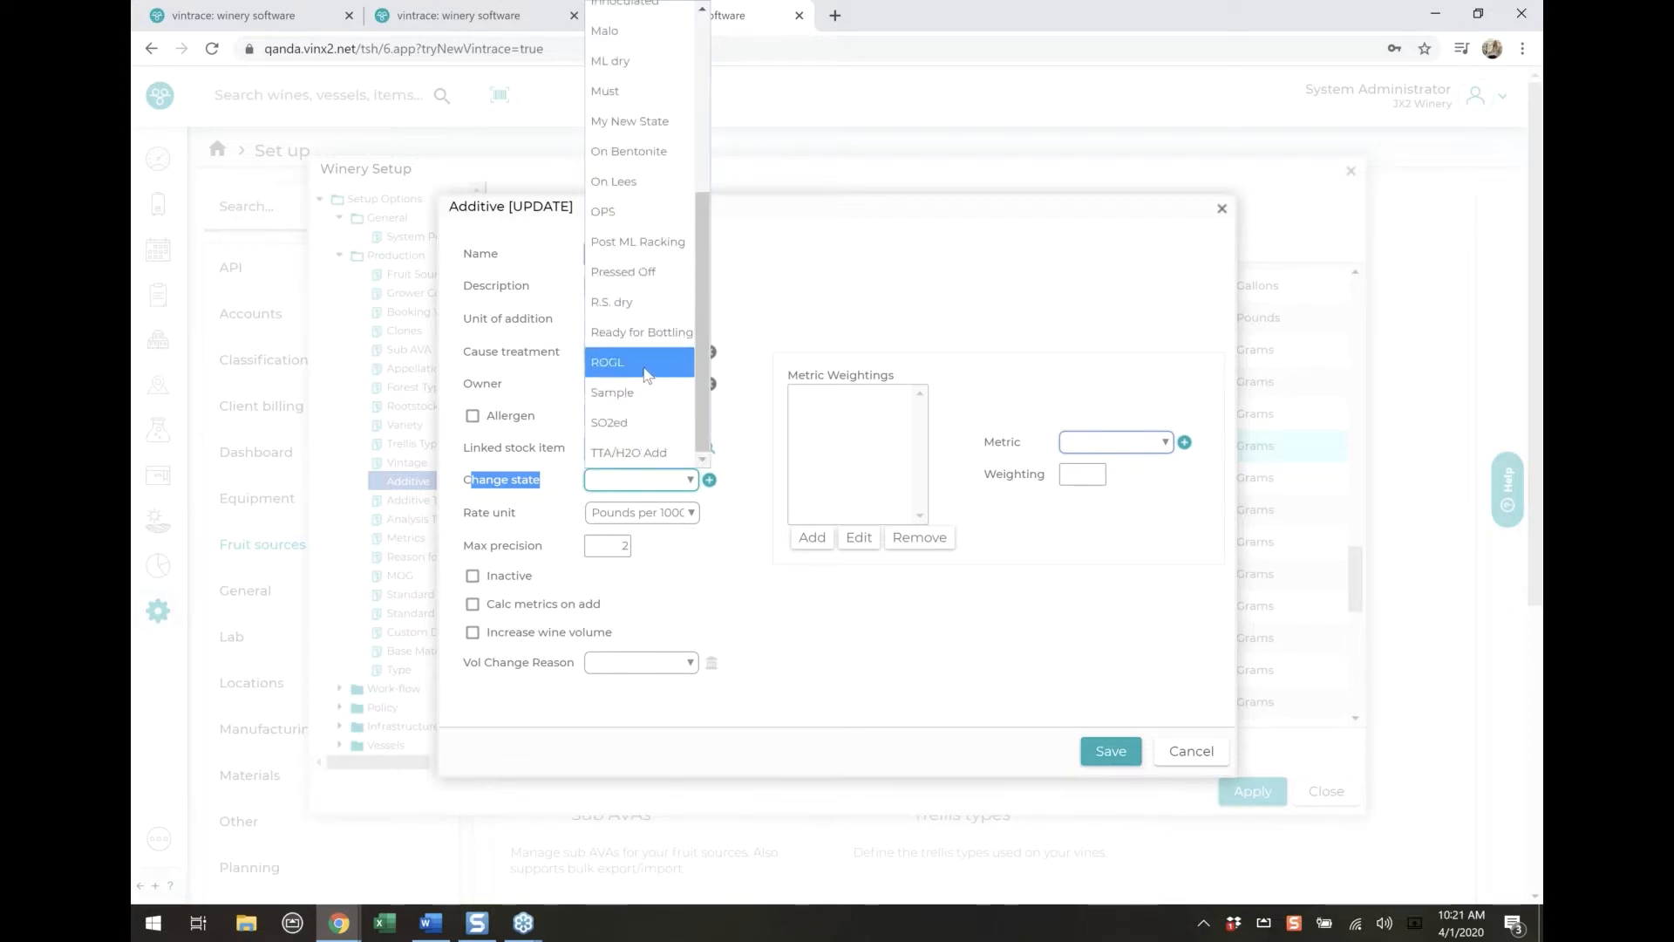
click(657, 454)
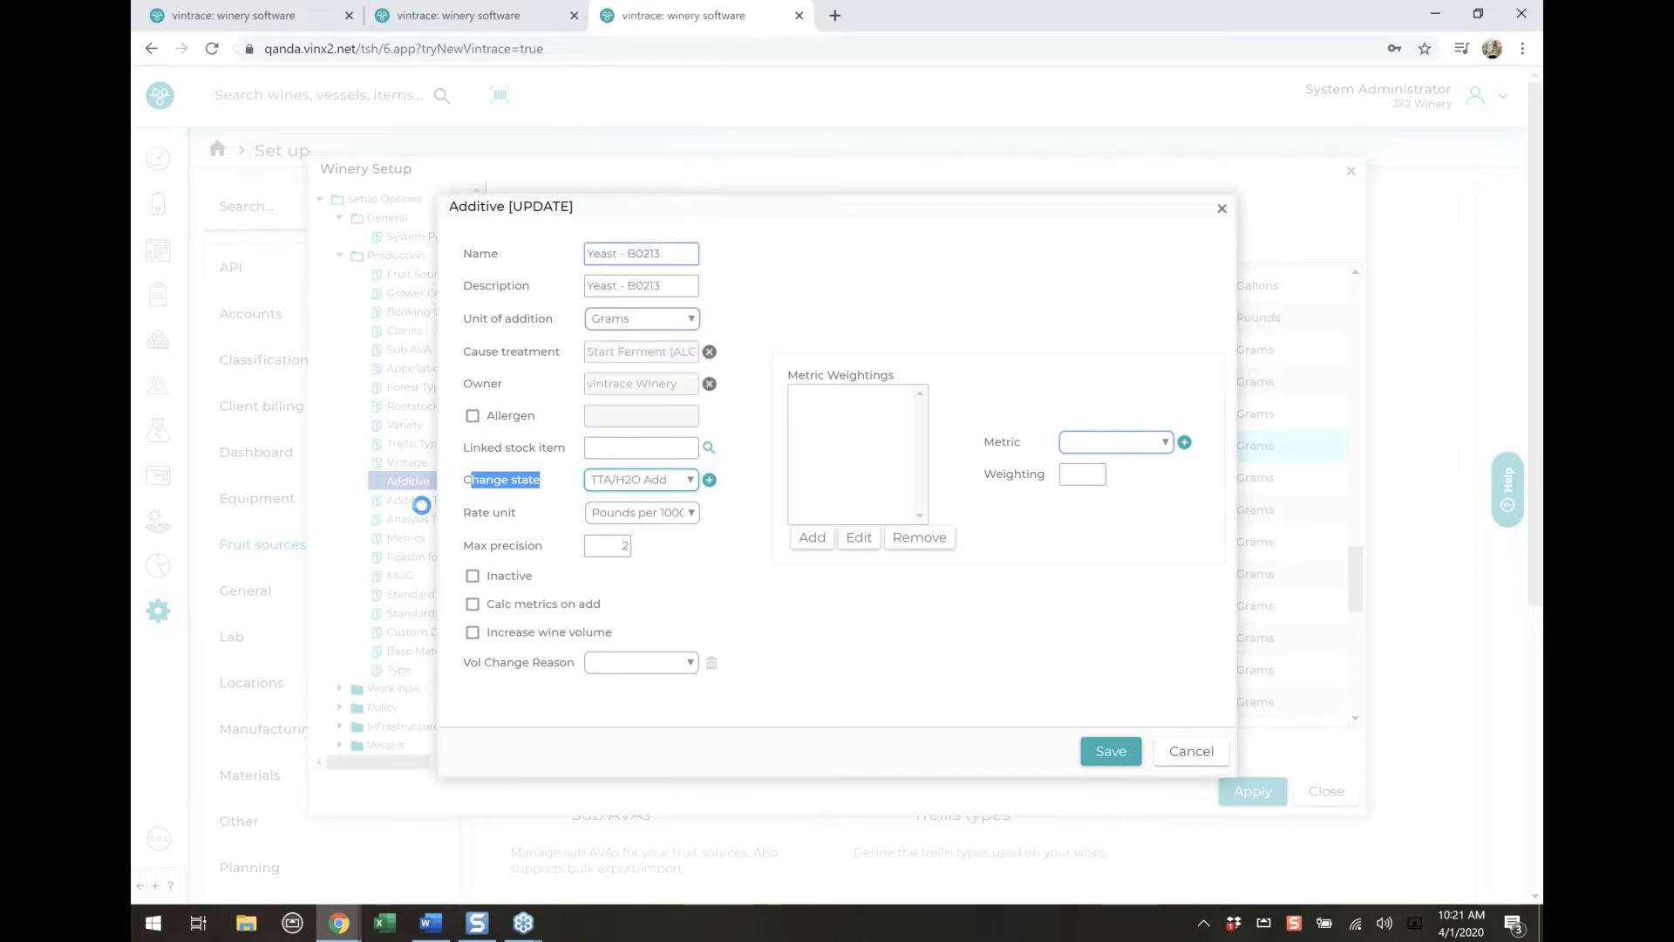
Review the Change state options of the Yeast - B0213 additive and close it without saving
click(660, 490)
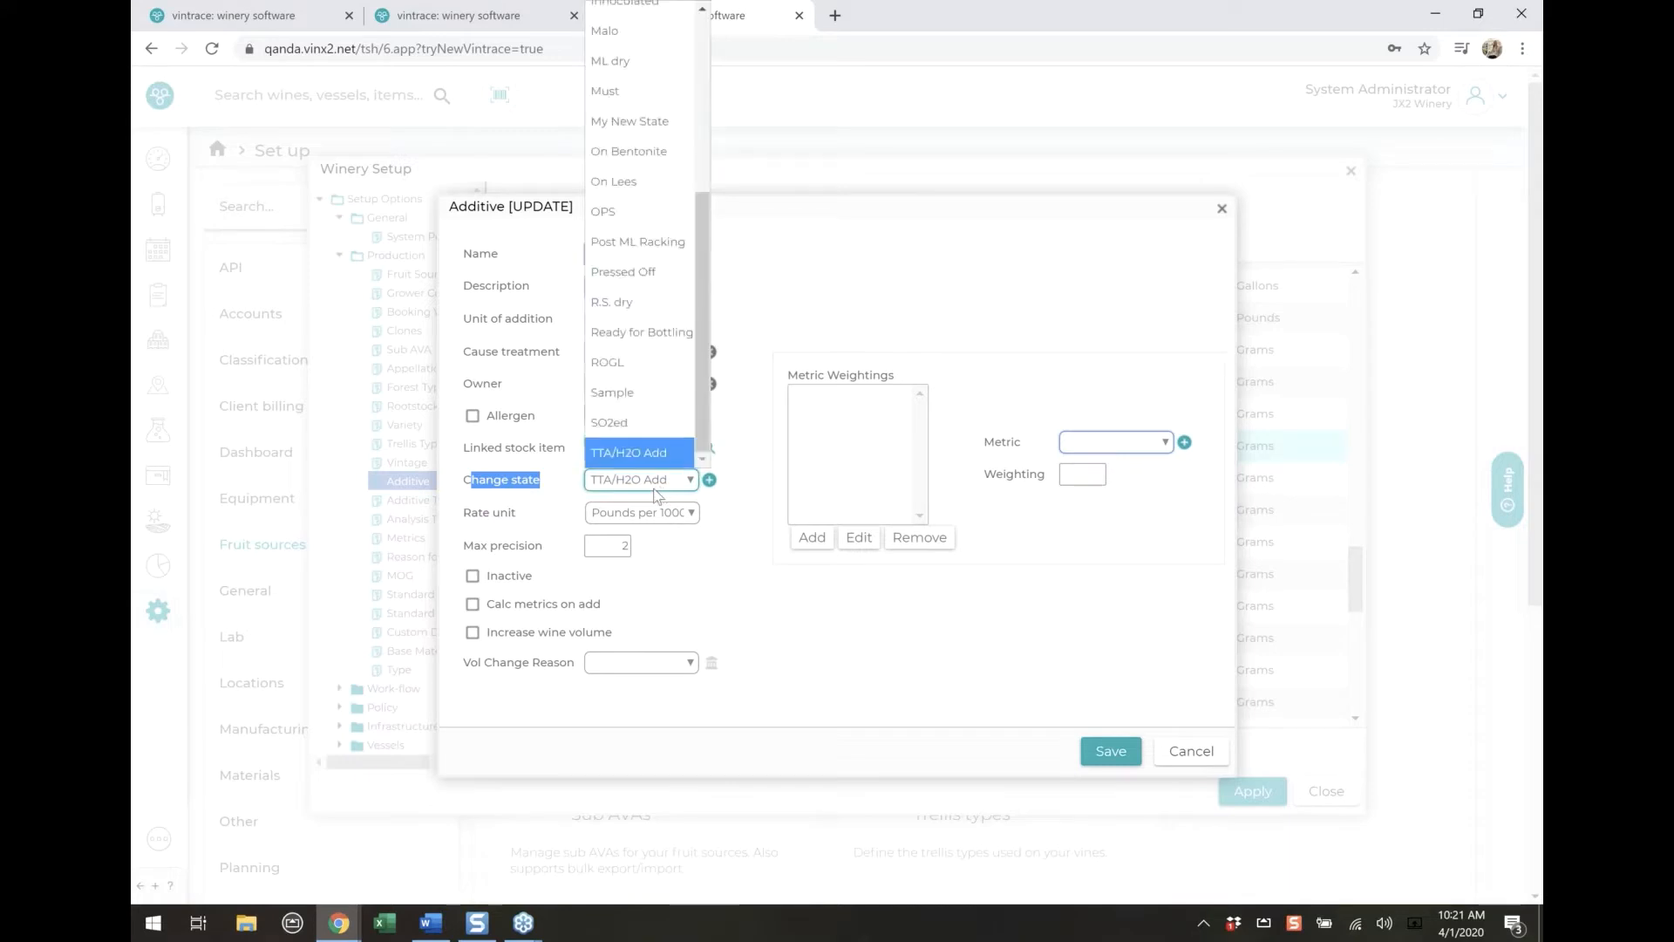
click(804, 607)
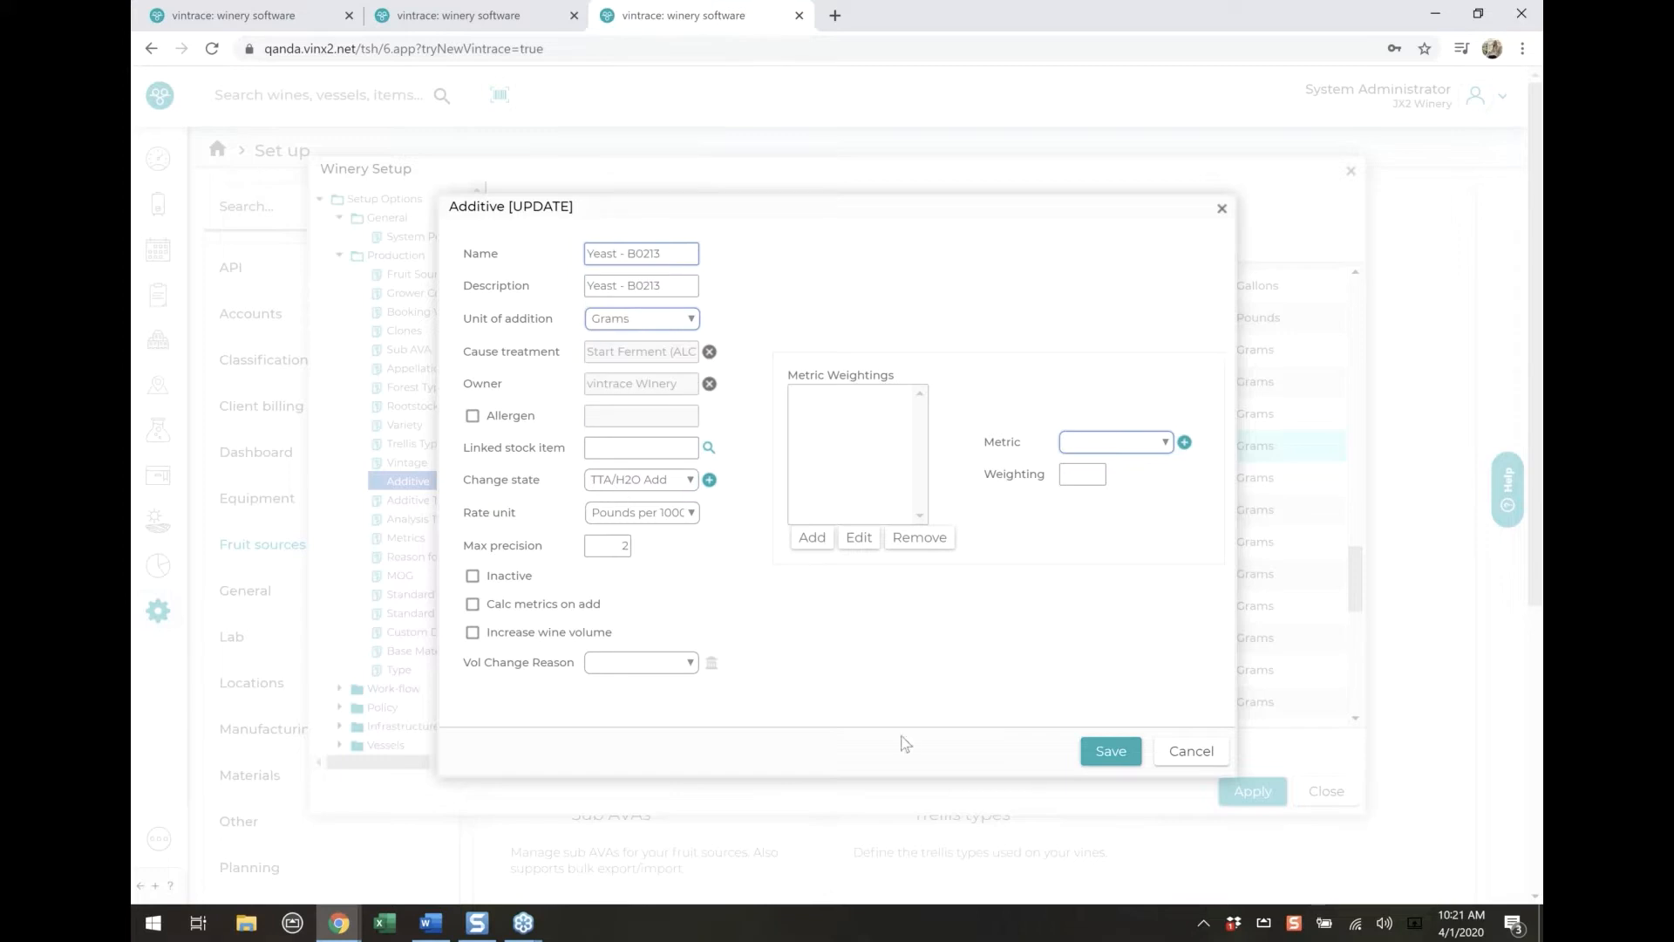
click(1187, 755)
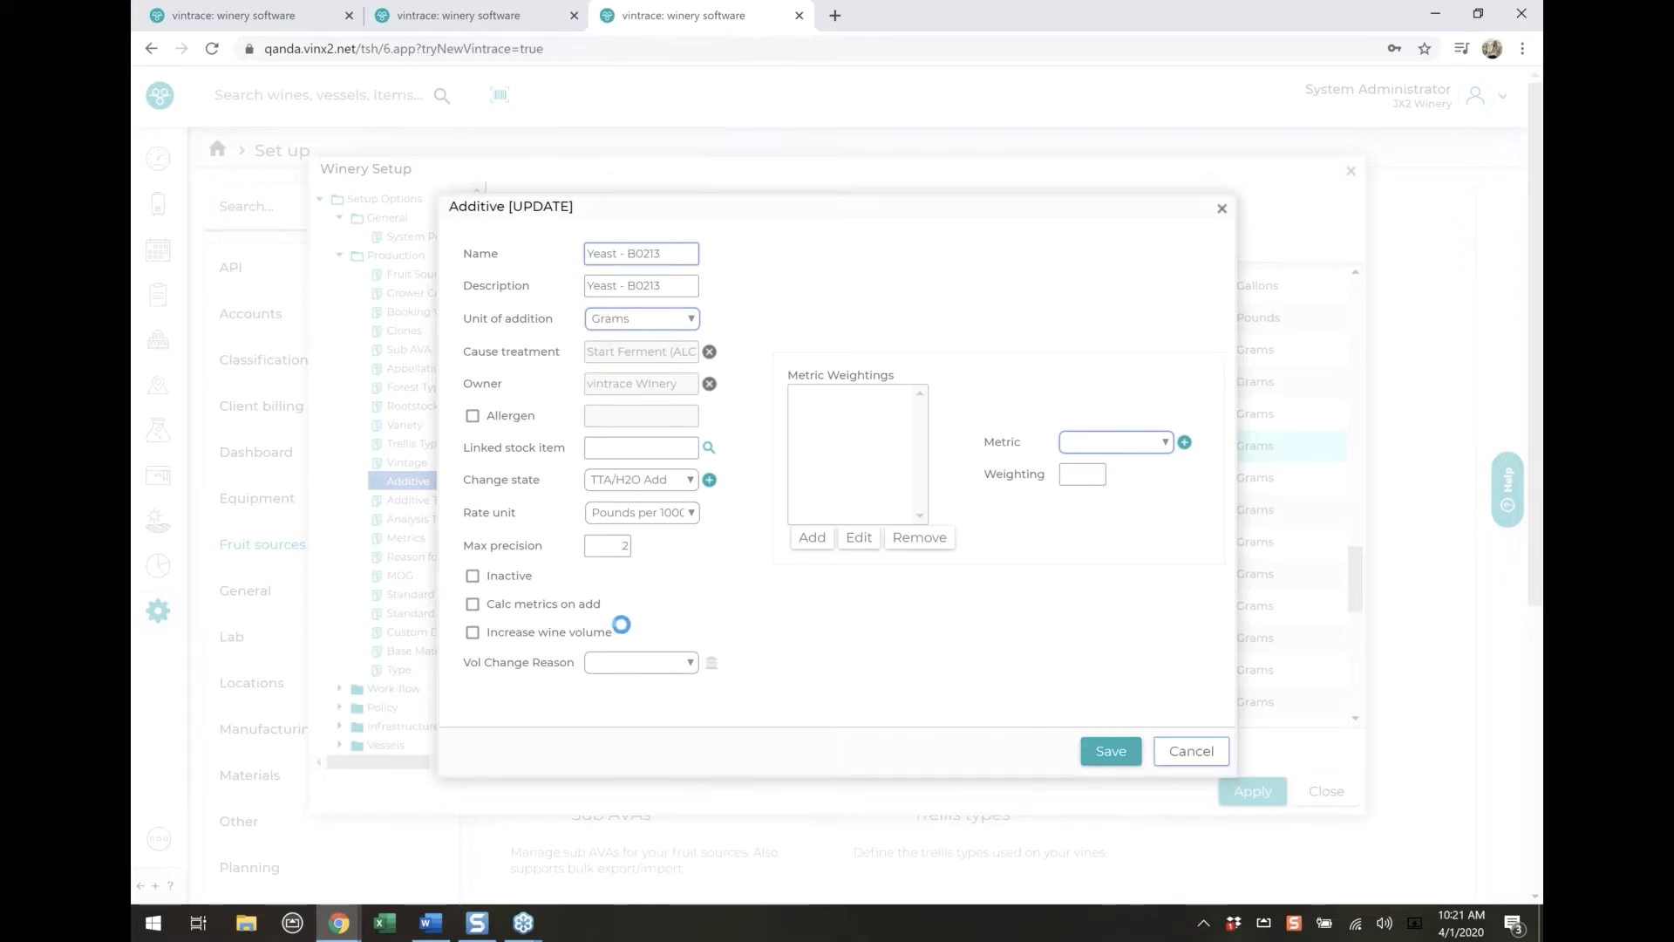
key(Return)
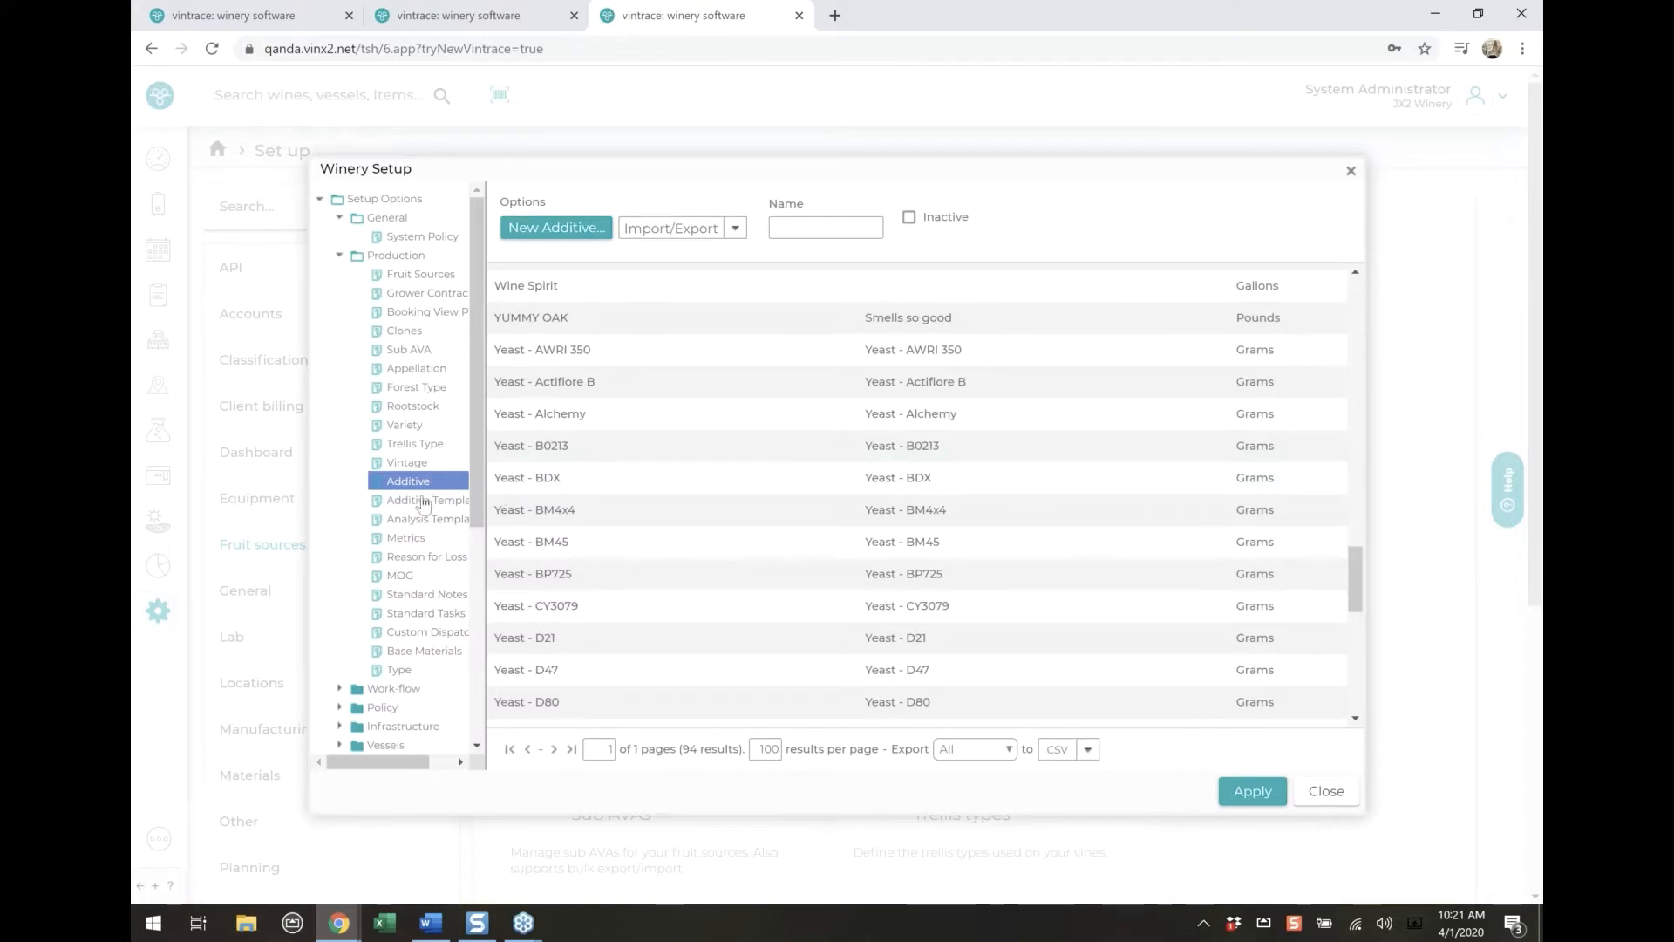
View the additive templates under Production, switching the inactive filter on and back off
click(423, 502)
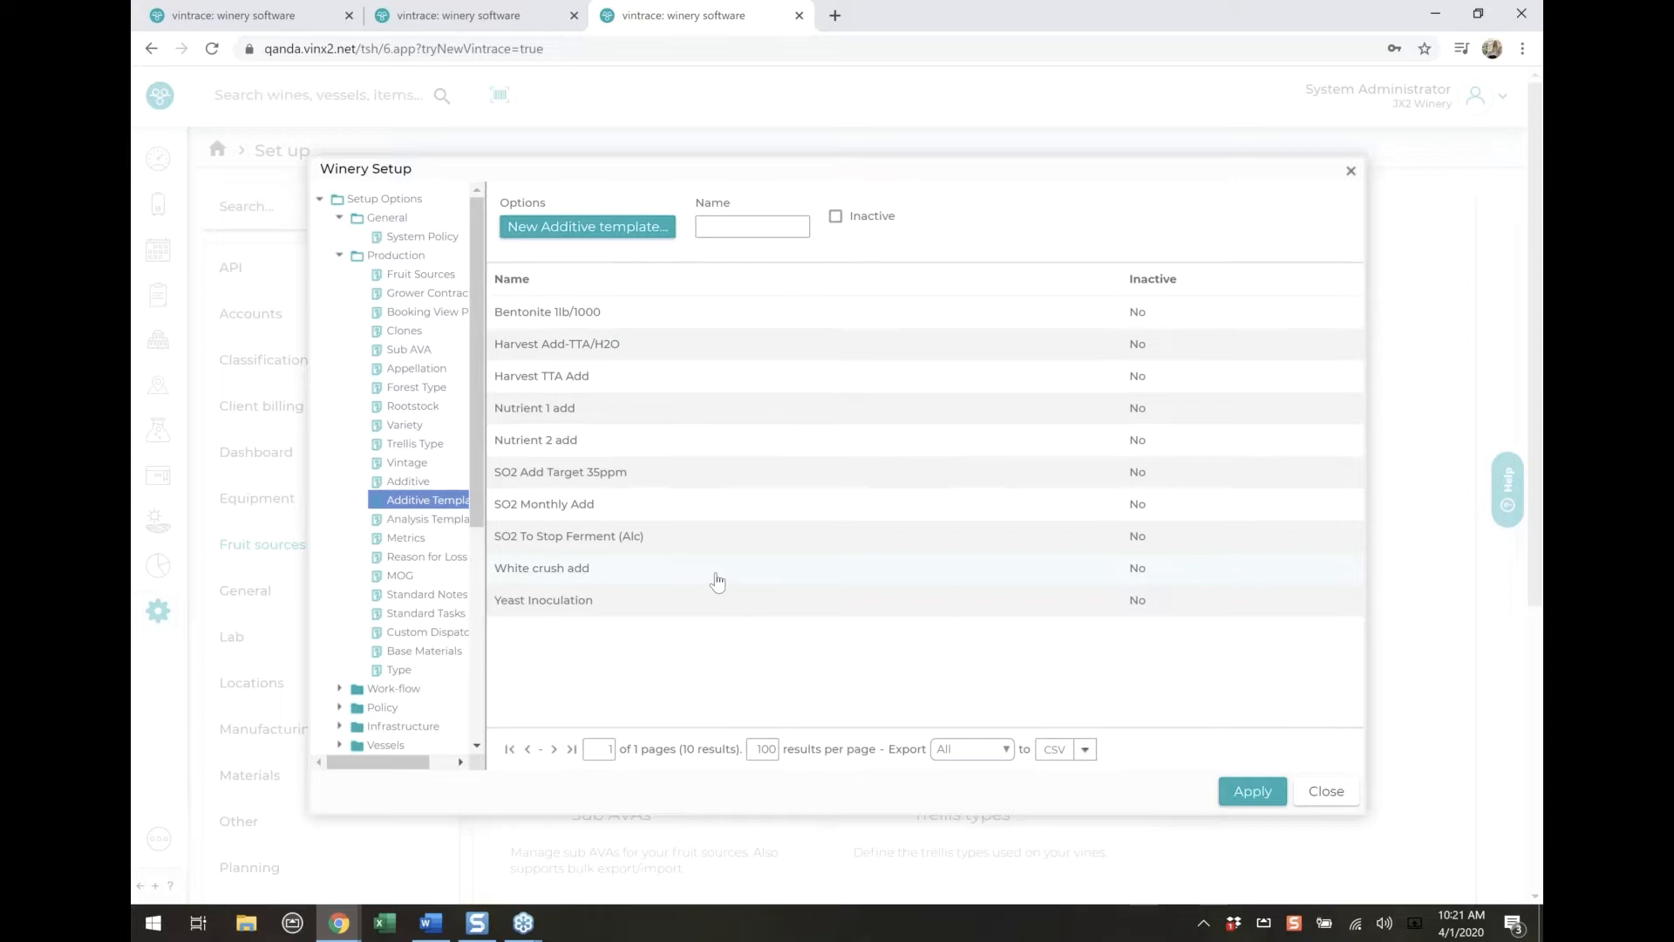
click(859, 225)
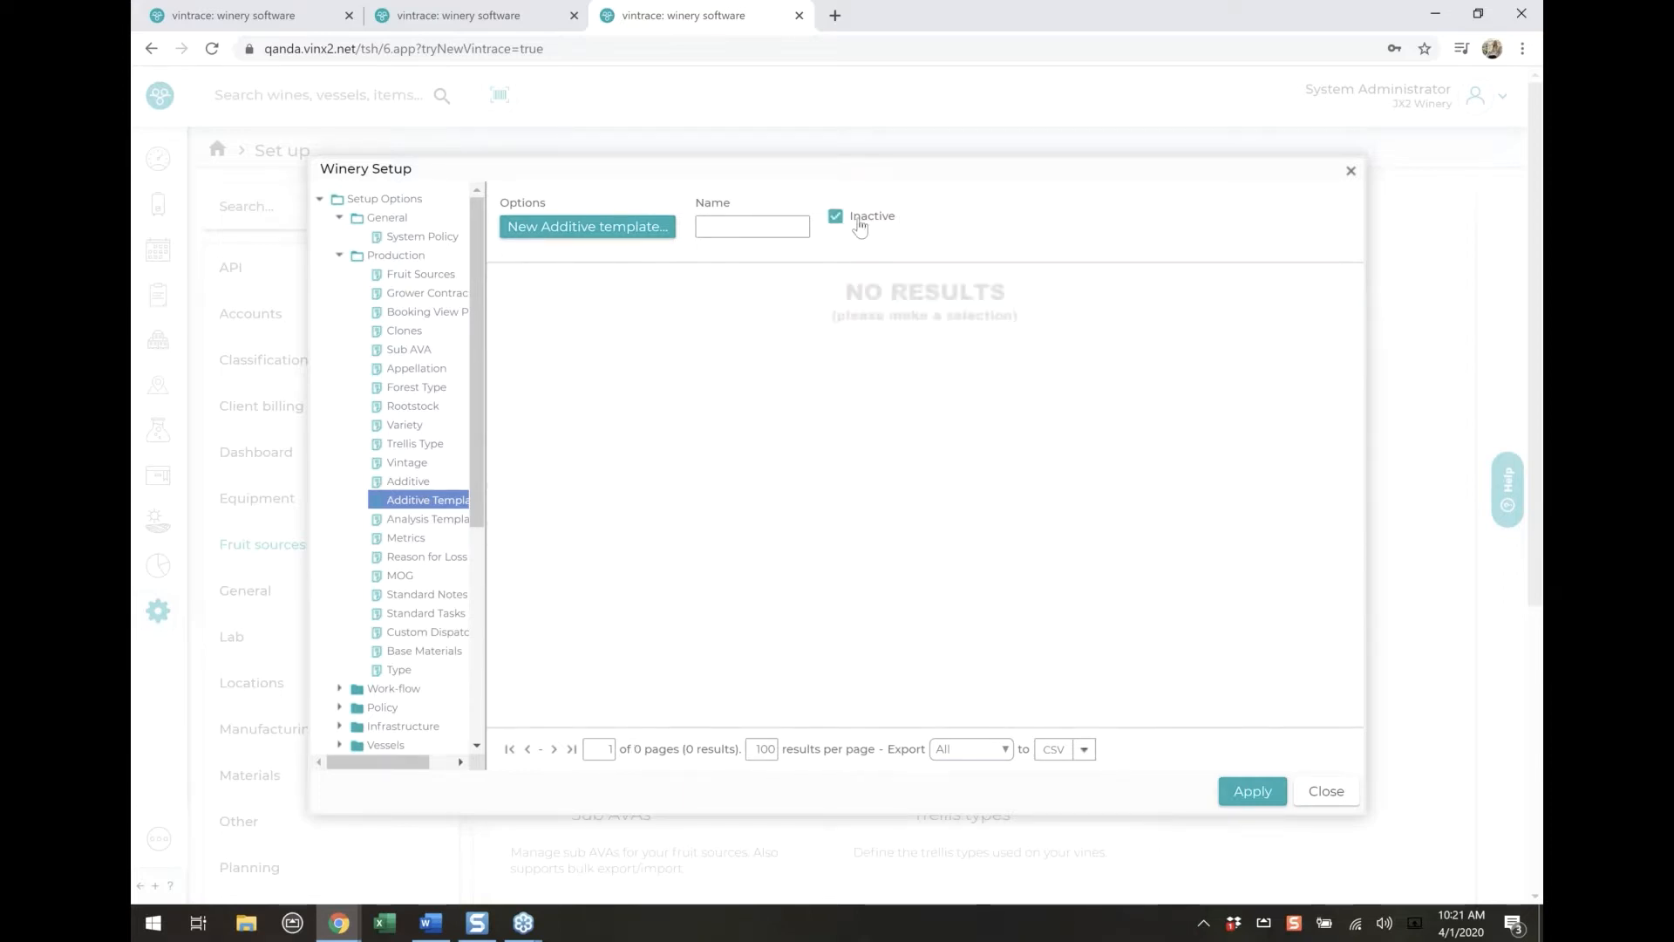
click(859, 225)
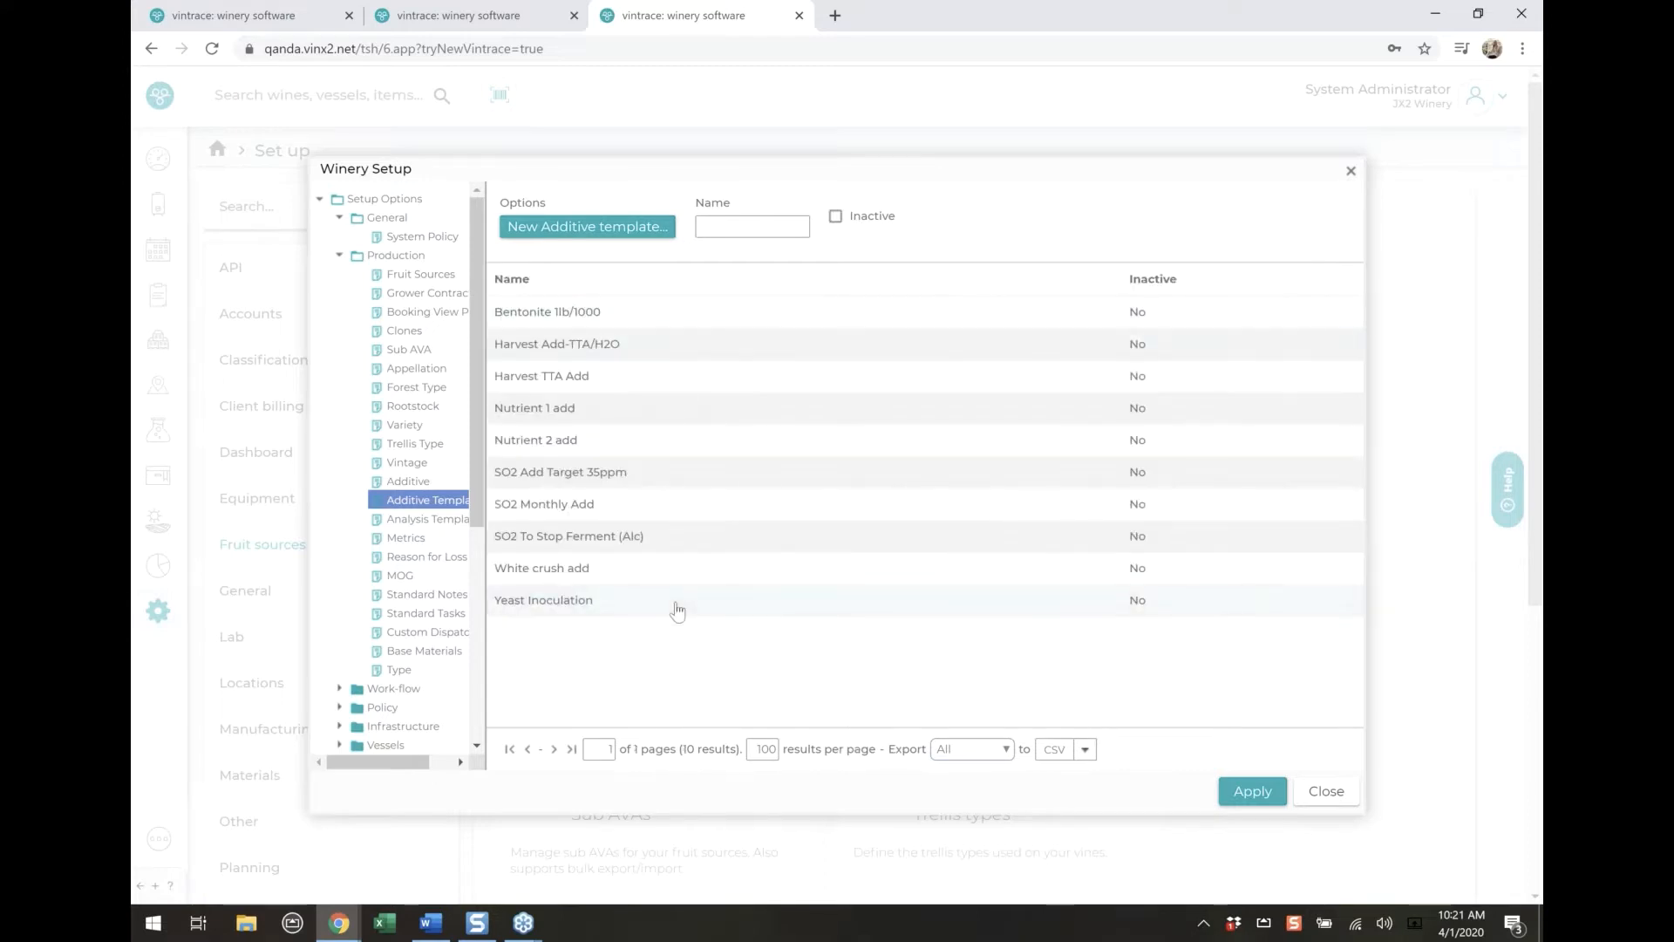
Open the Yeast Inoculation additive template, check its Cause treatment and Product state, and close it without saving
double_click(759, 605)
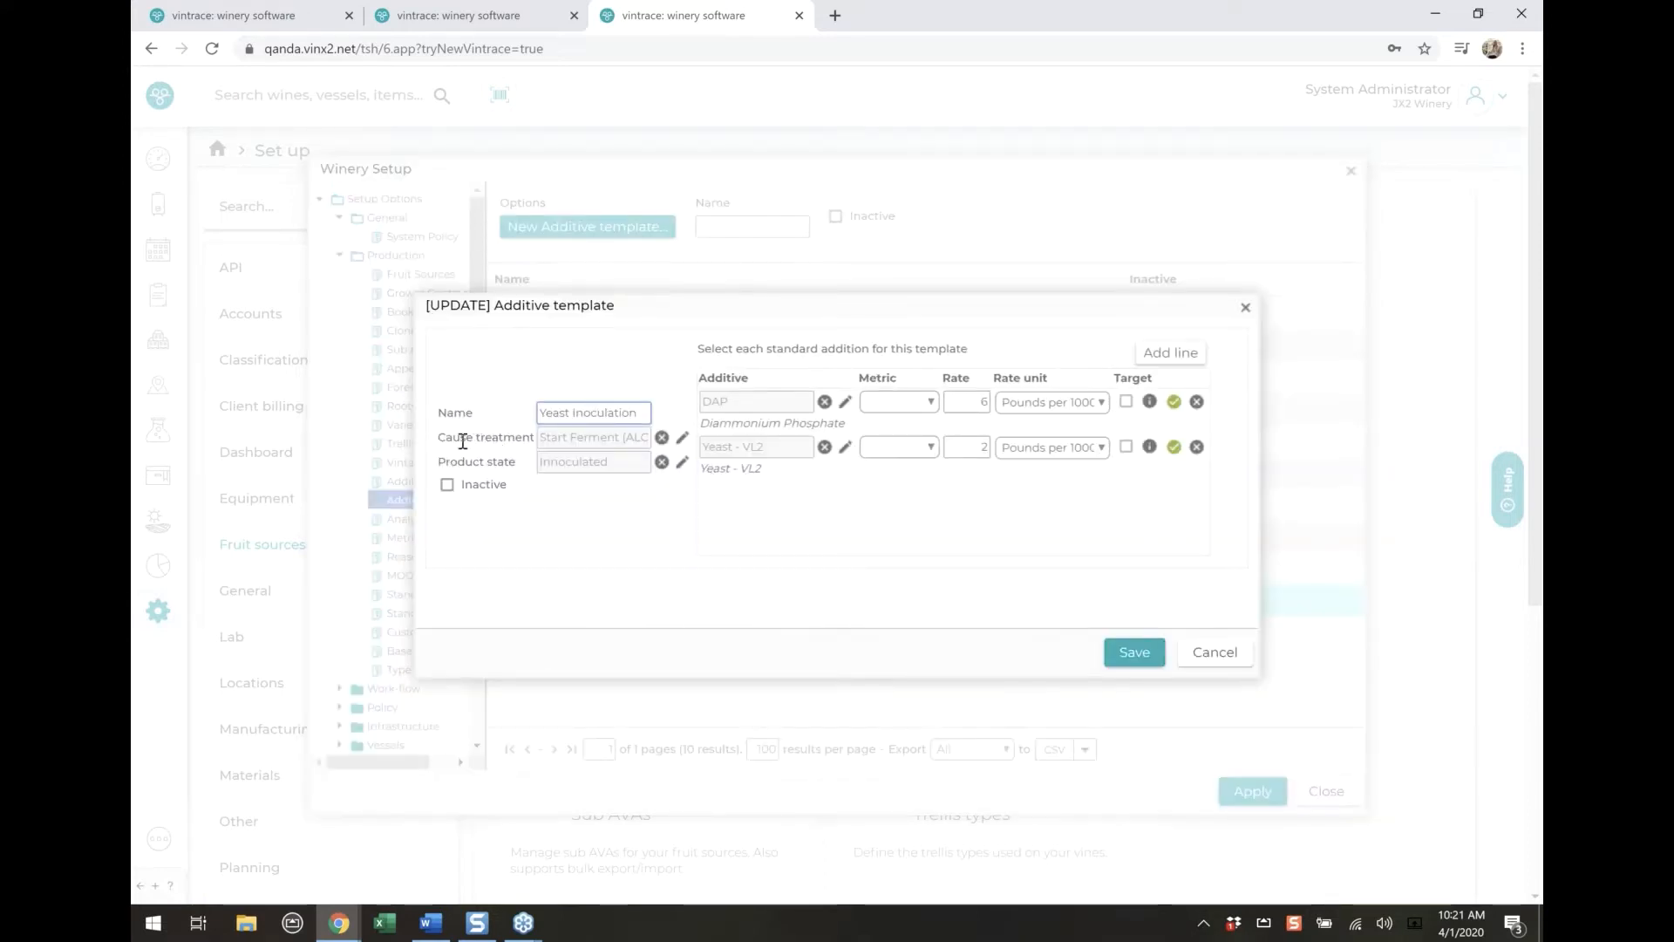
drag(444, 437, 525, 437)
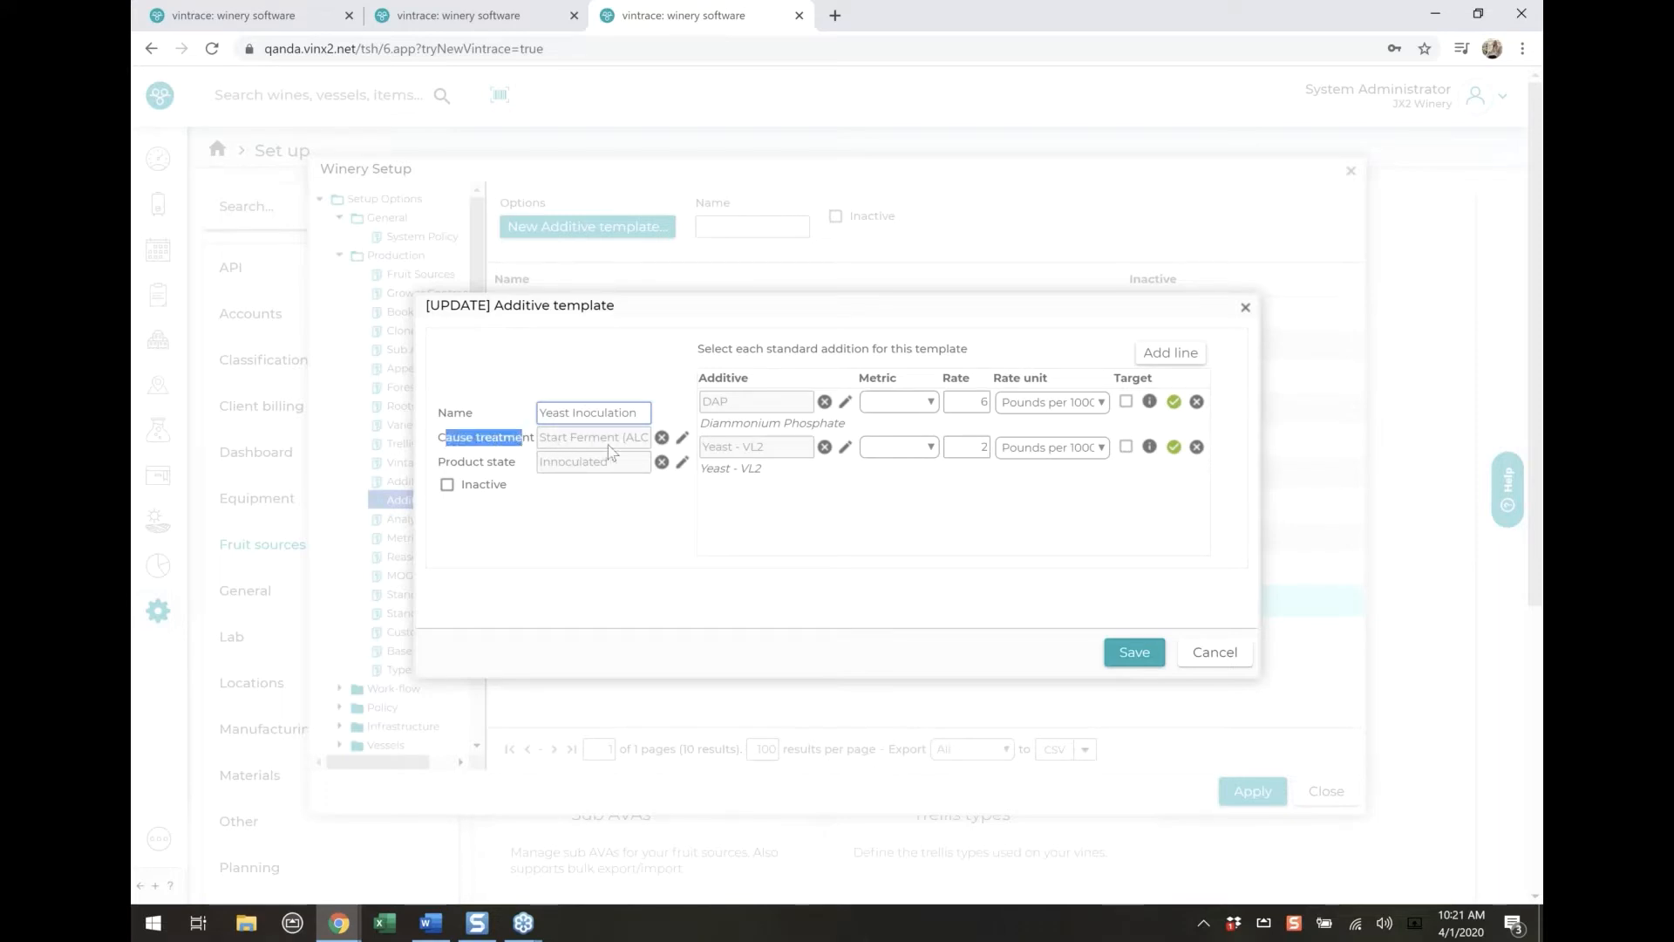
drag(437, 461, 516, 462)
click(611, 502)
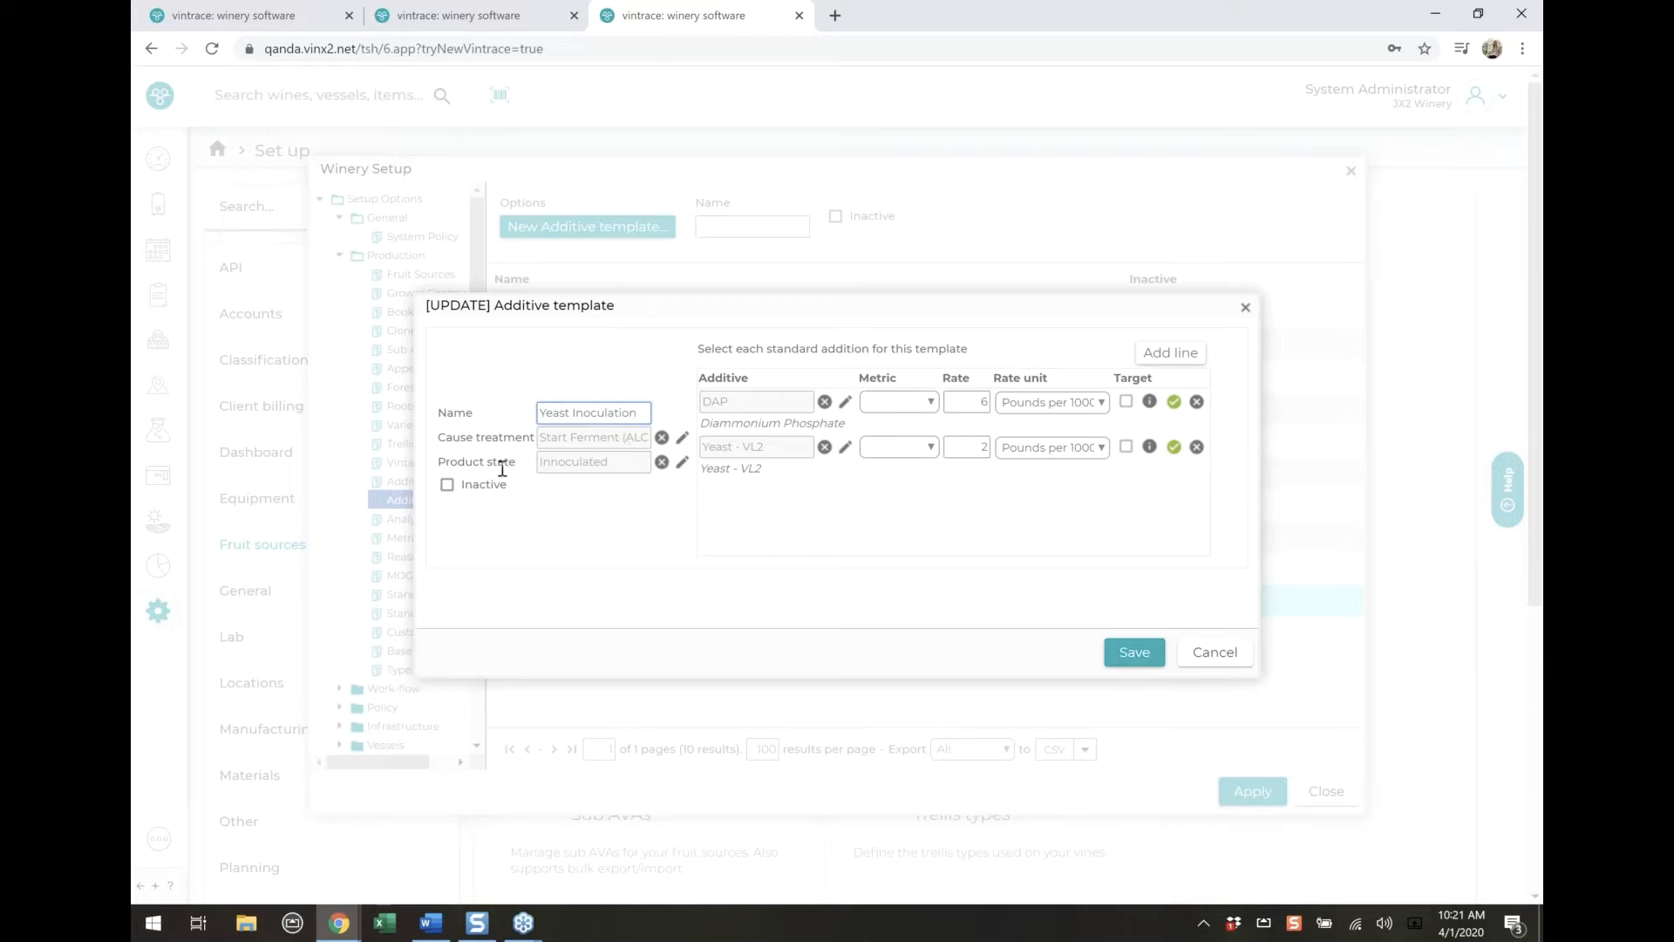
click(1213, 655)
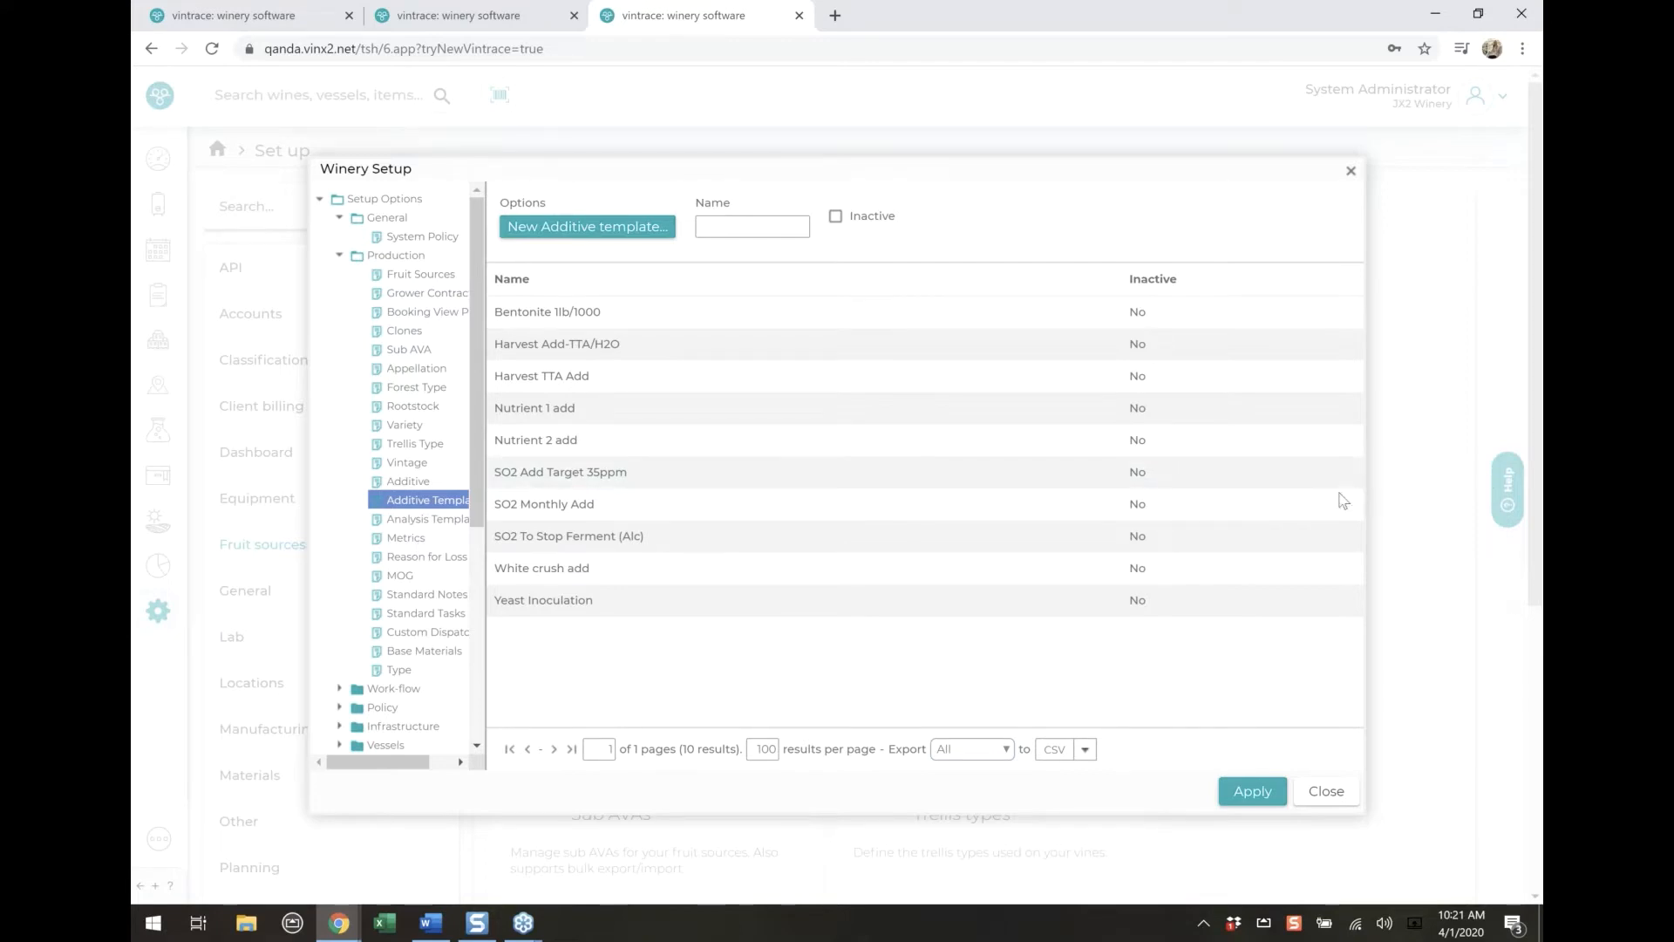
Try to save a blank new additive to check which fields are mandatory, and cancel its creation
click(409, 480)
click(563, 226)
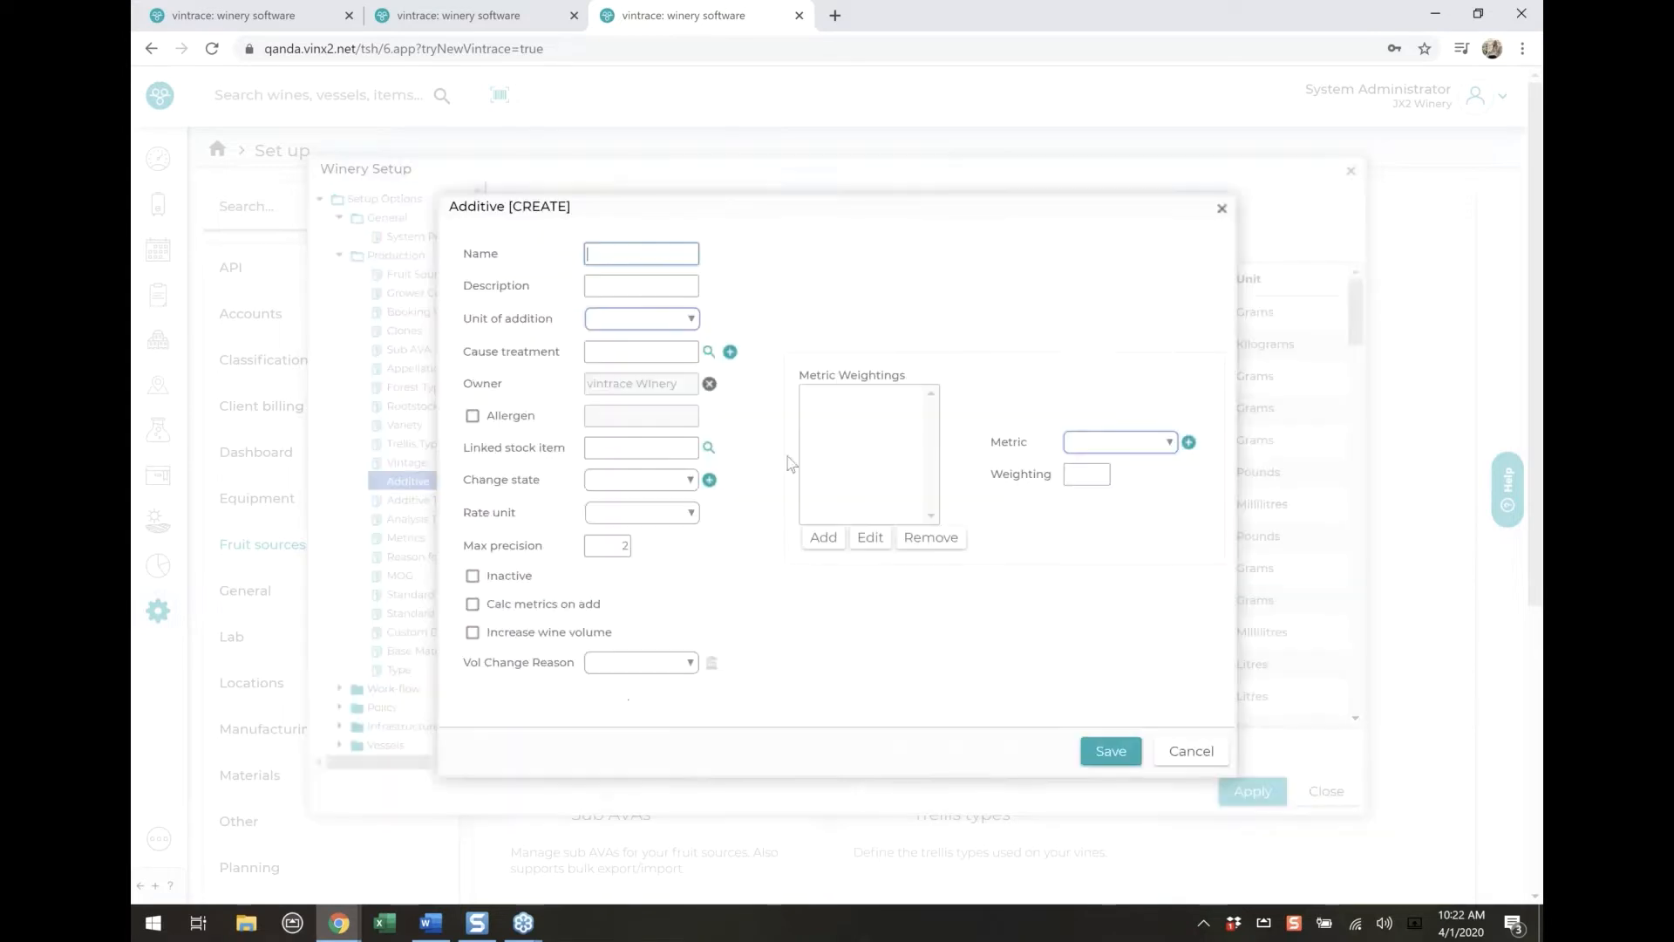
click(1111, 771)
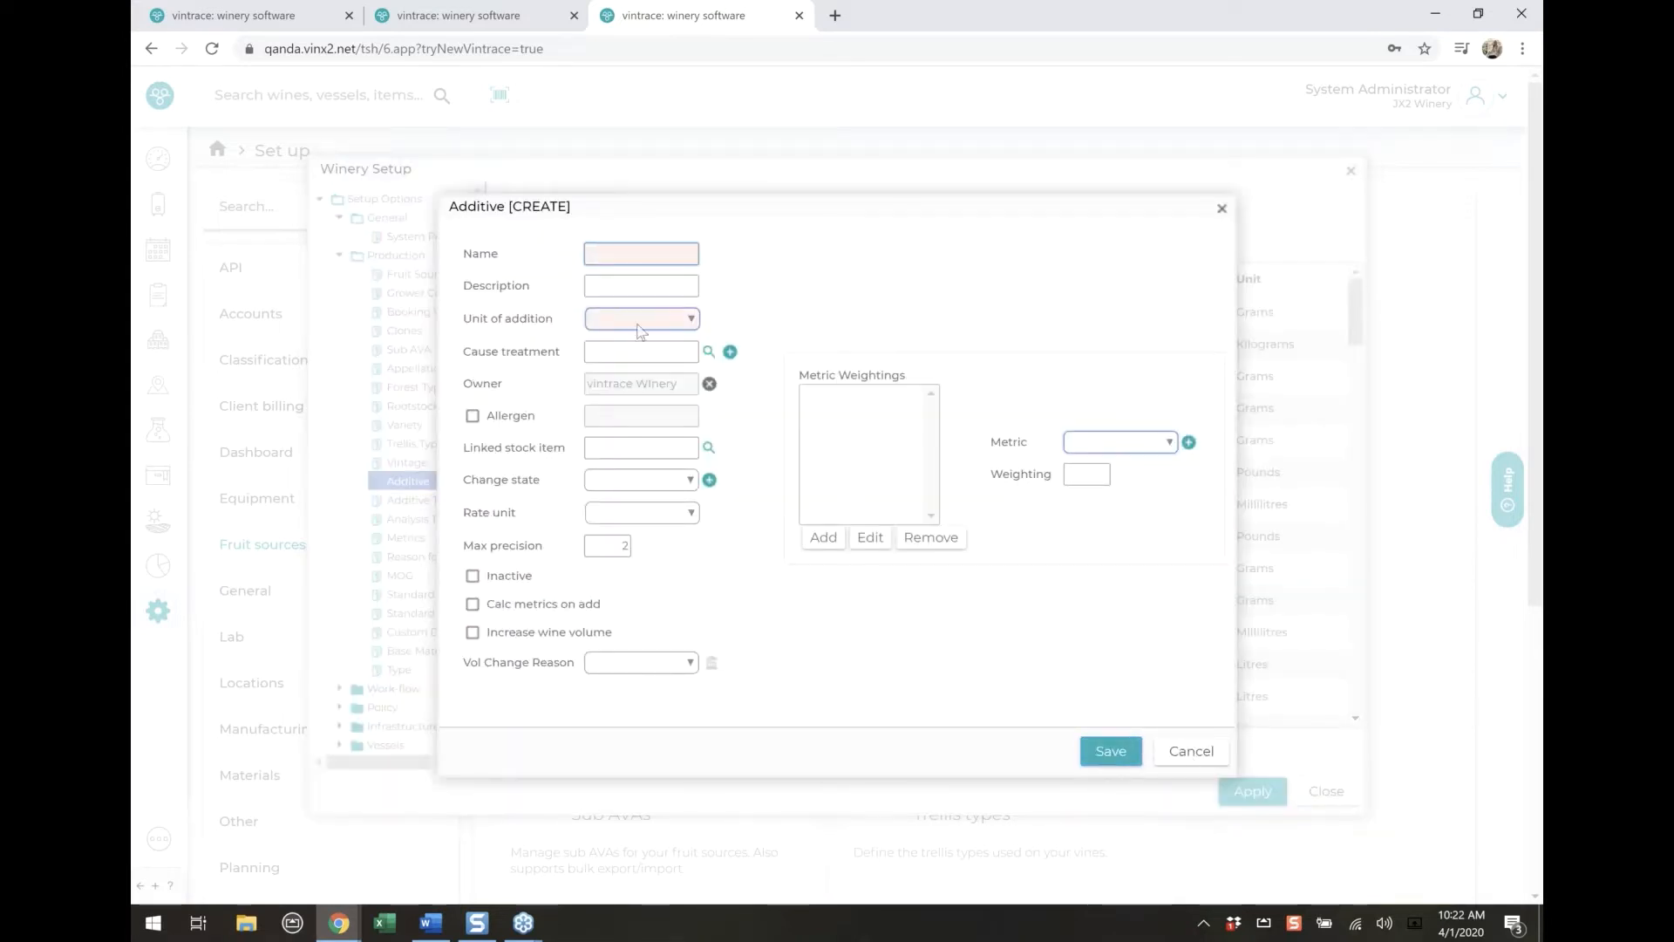
drag(469, 384, 500, 344)
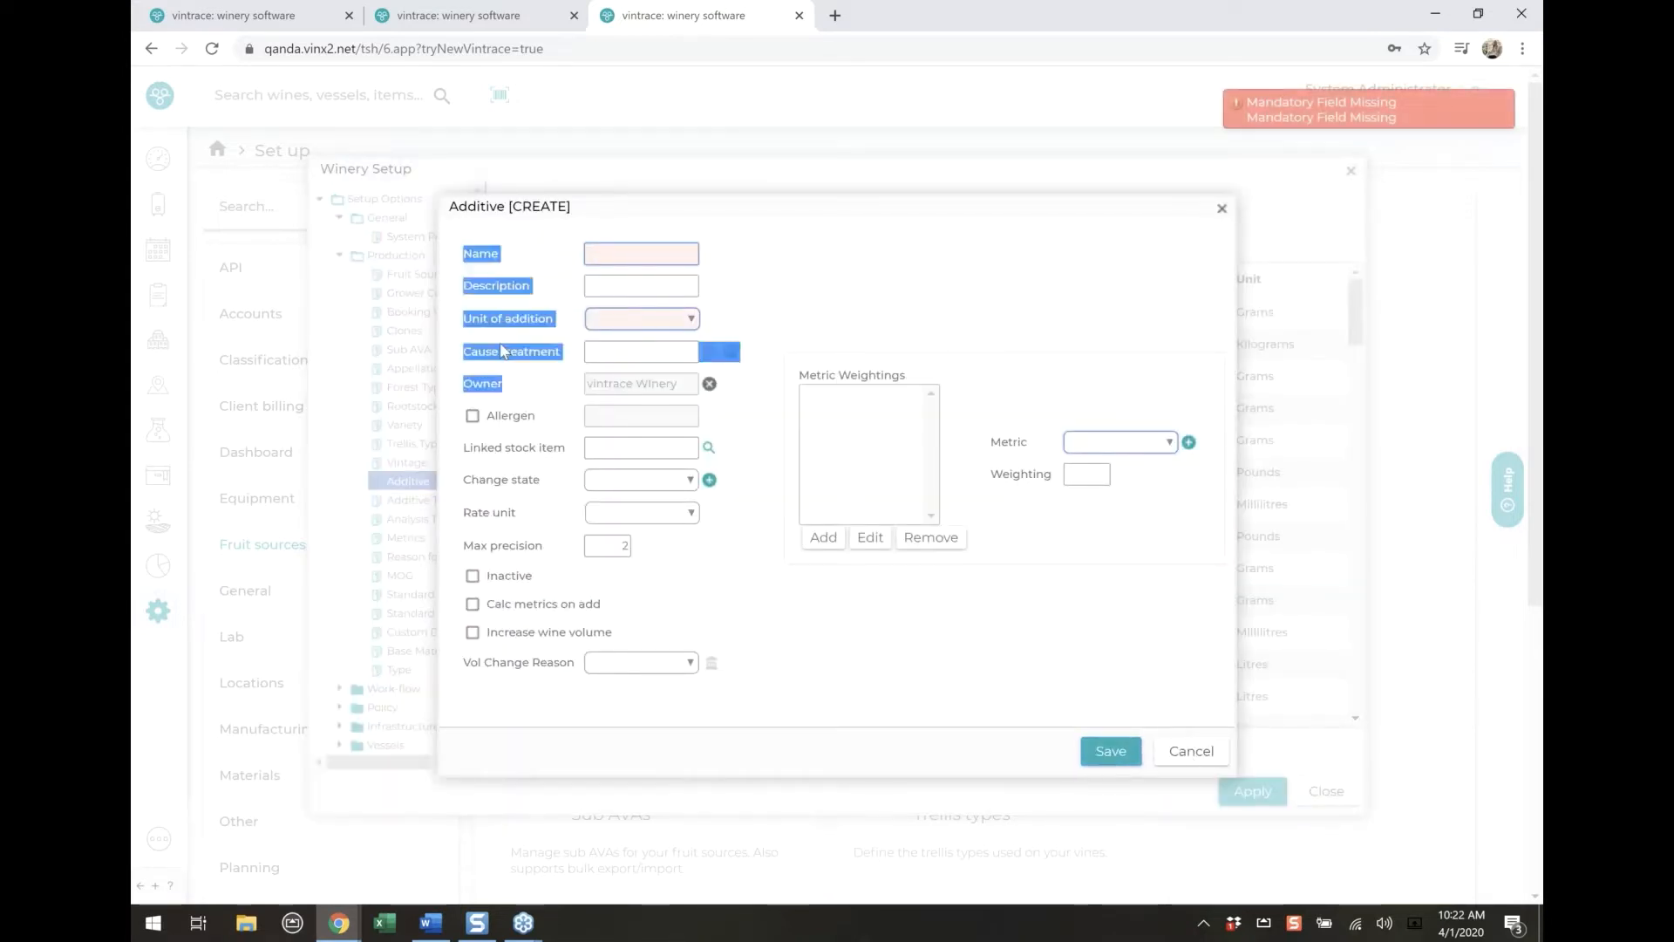
click(489, 305)
click(1191, 750)
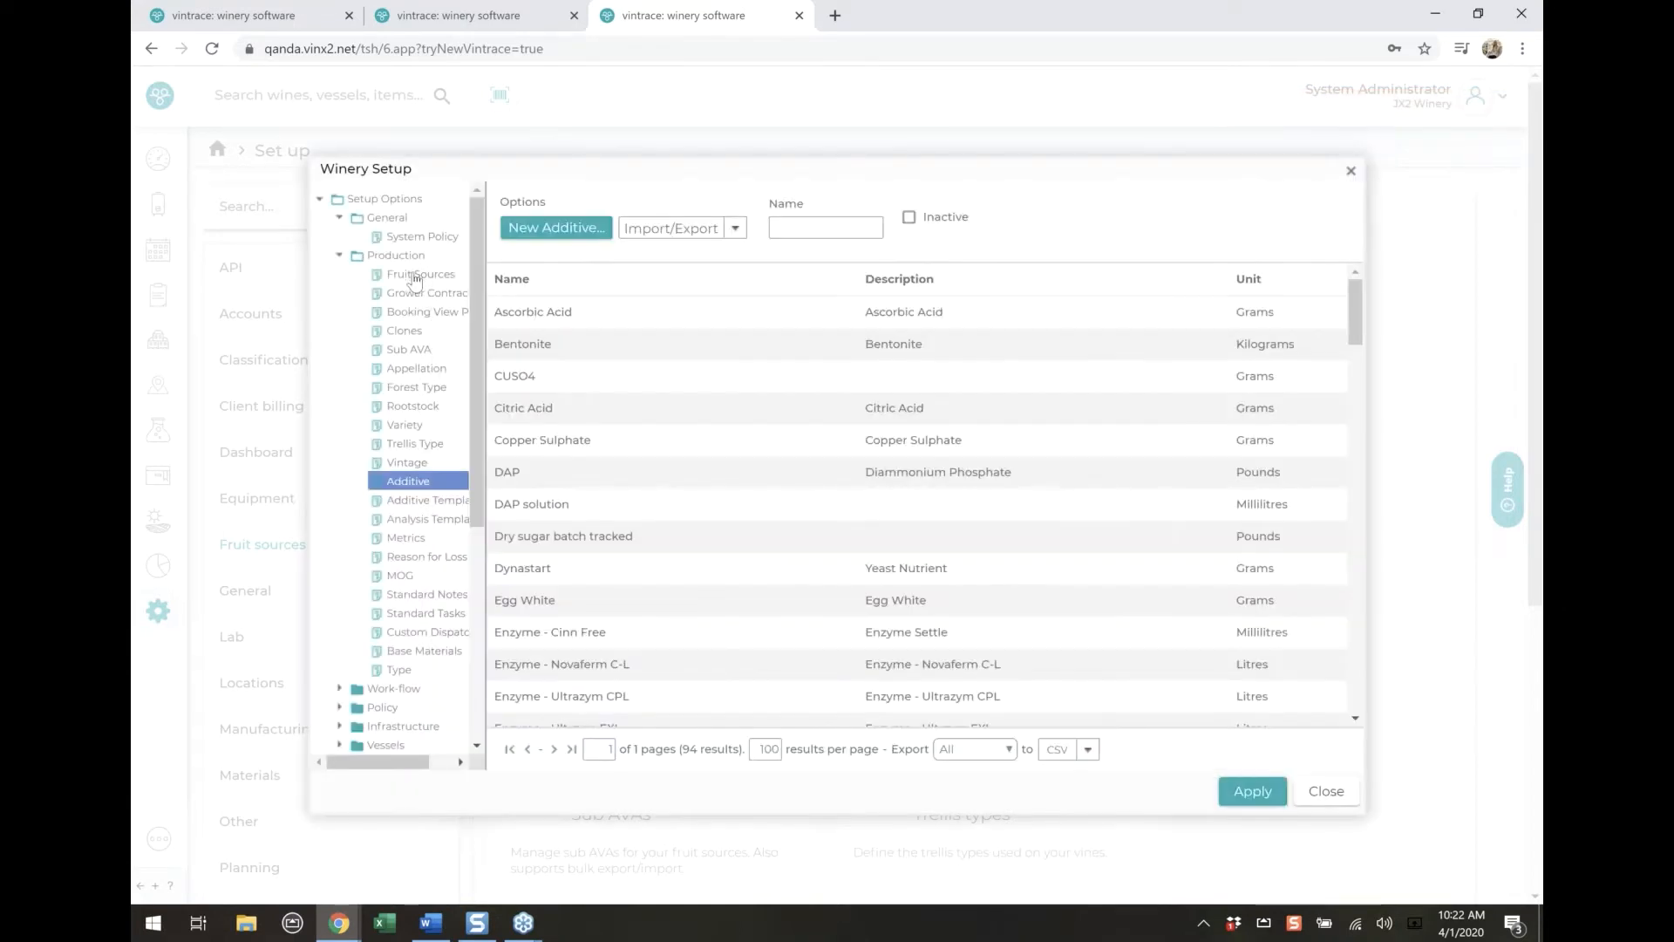
In Fruit Sources, try to save a blank new block for Garzoli Vineyard to check its mandatory fields, and cancel it
click(415, 276)
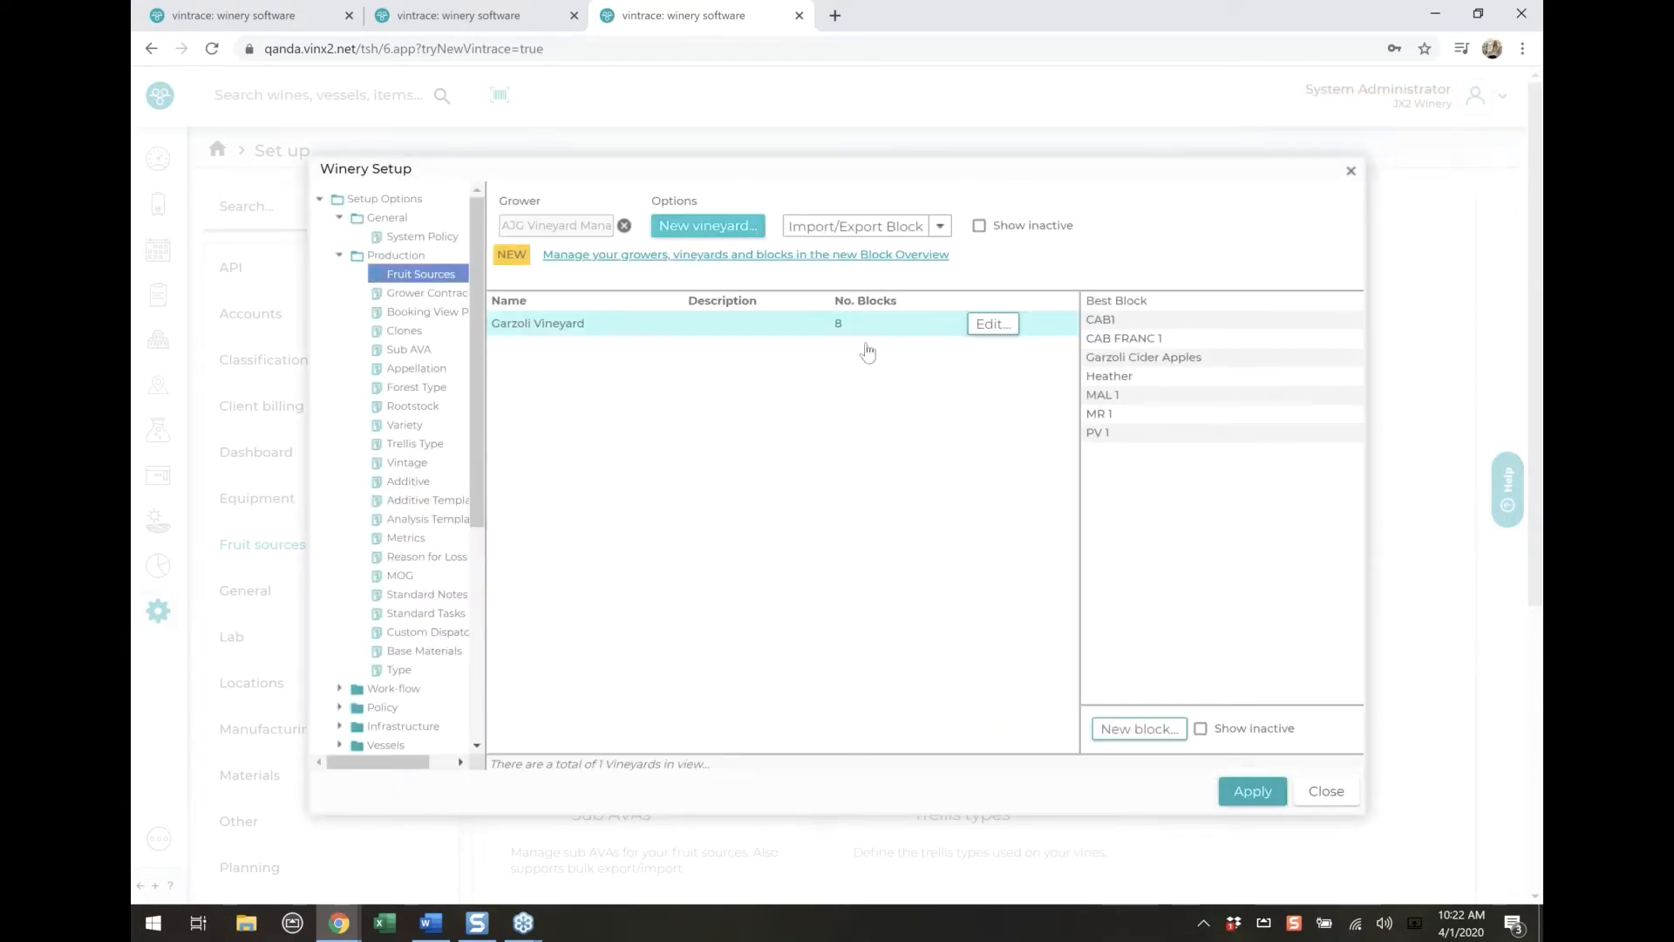
click(1125, 731)
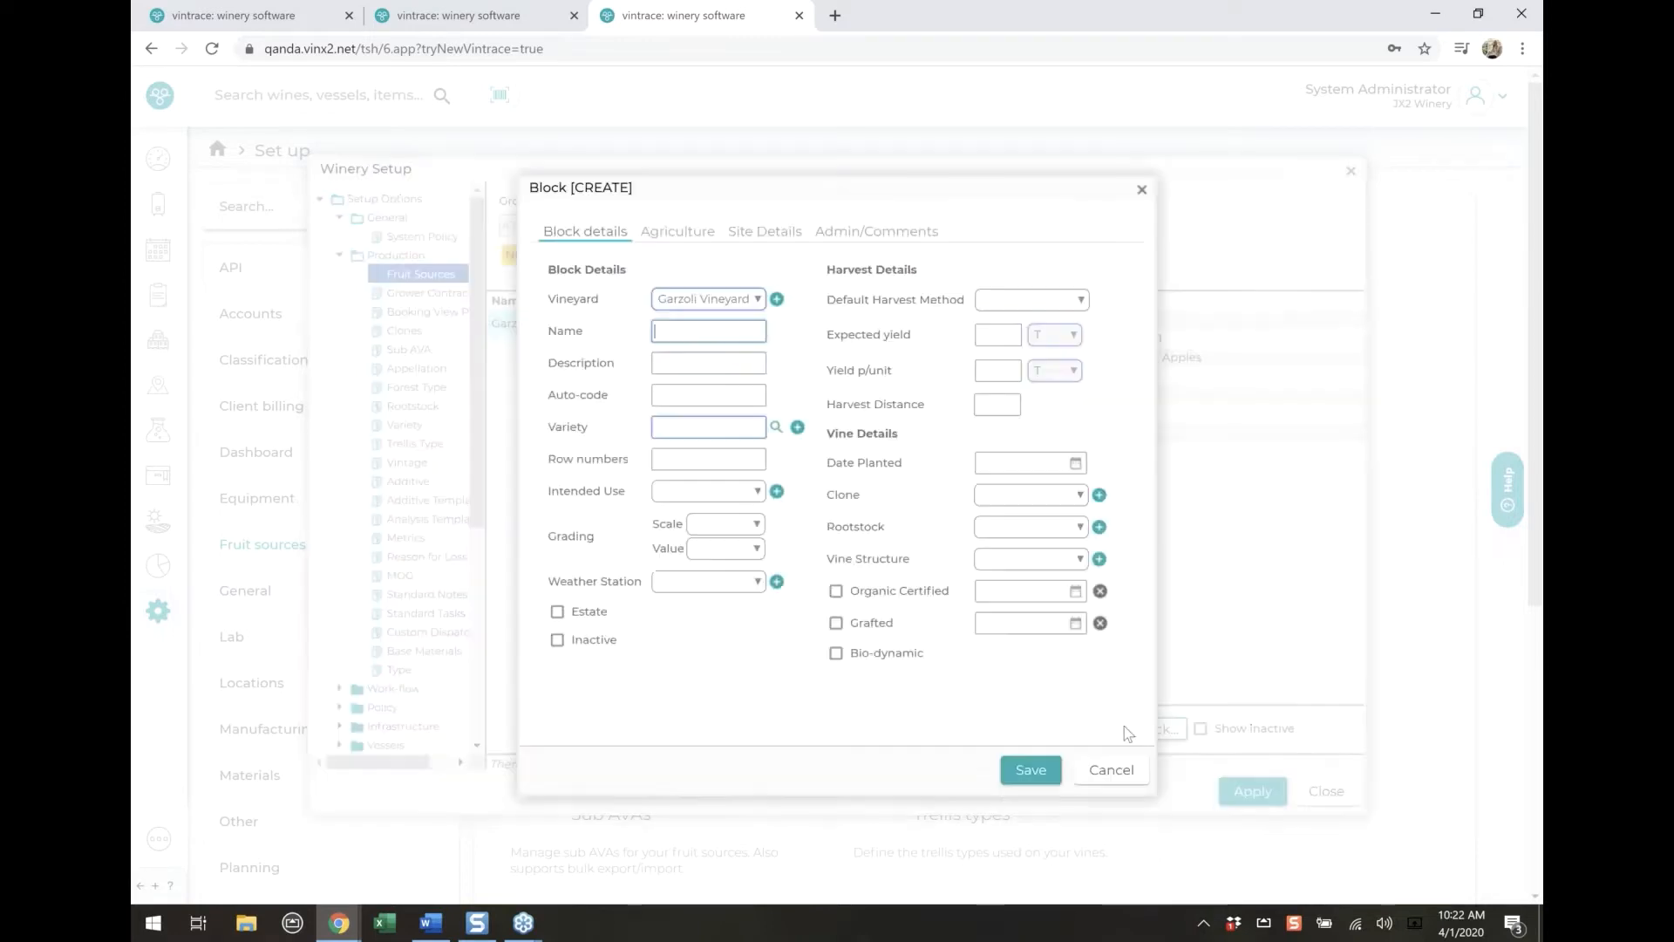
click(1031, 772)
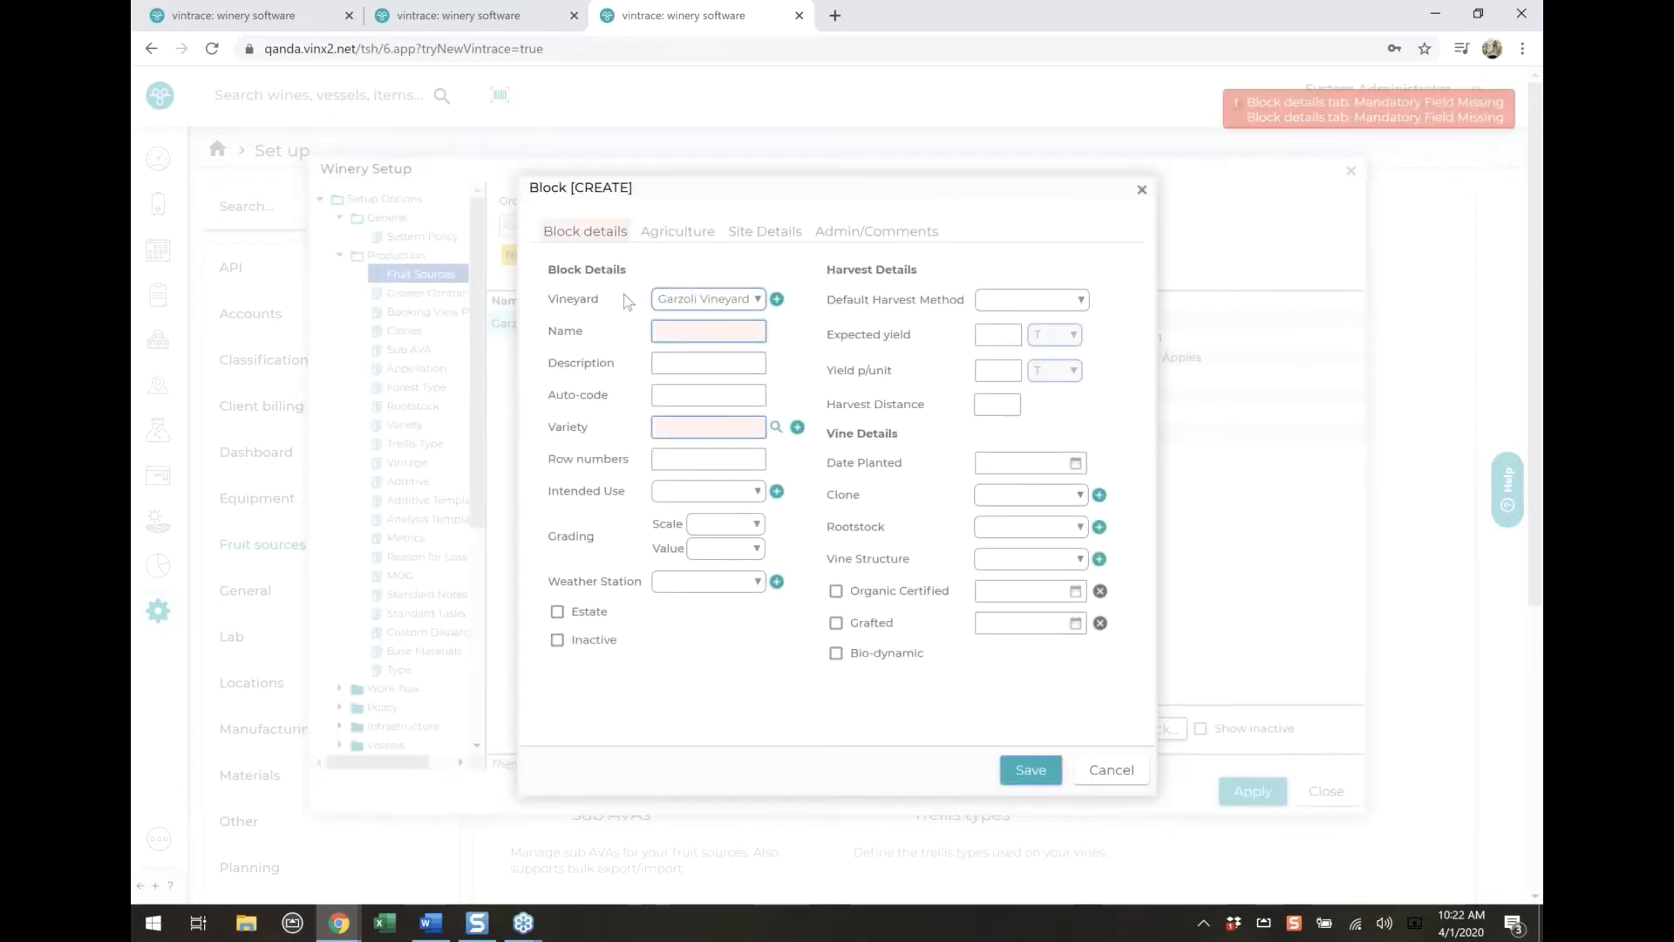
drag(549, 299, 588, 330)
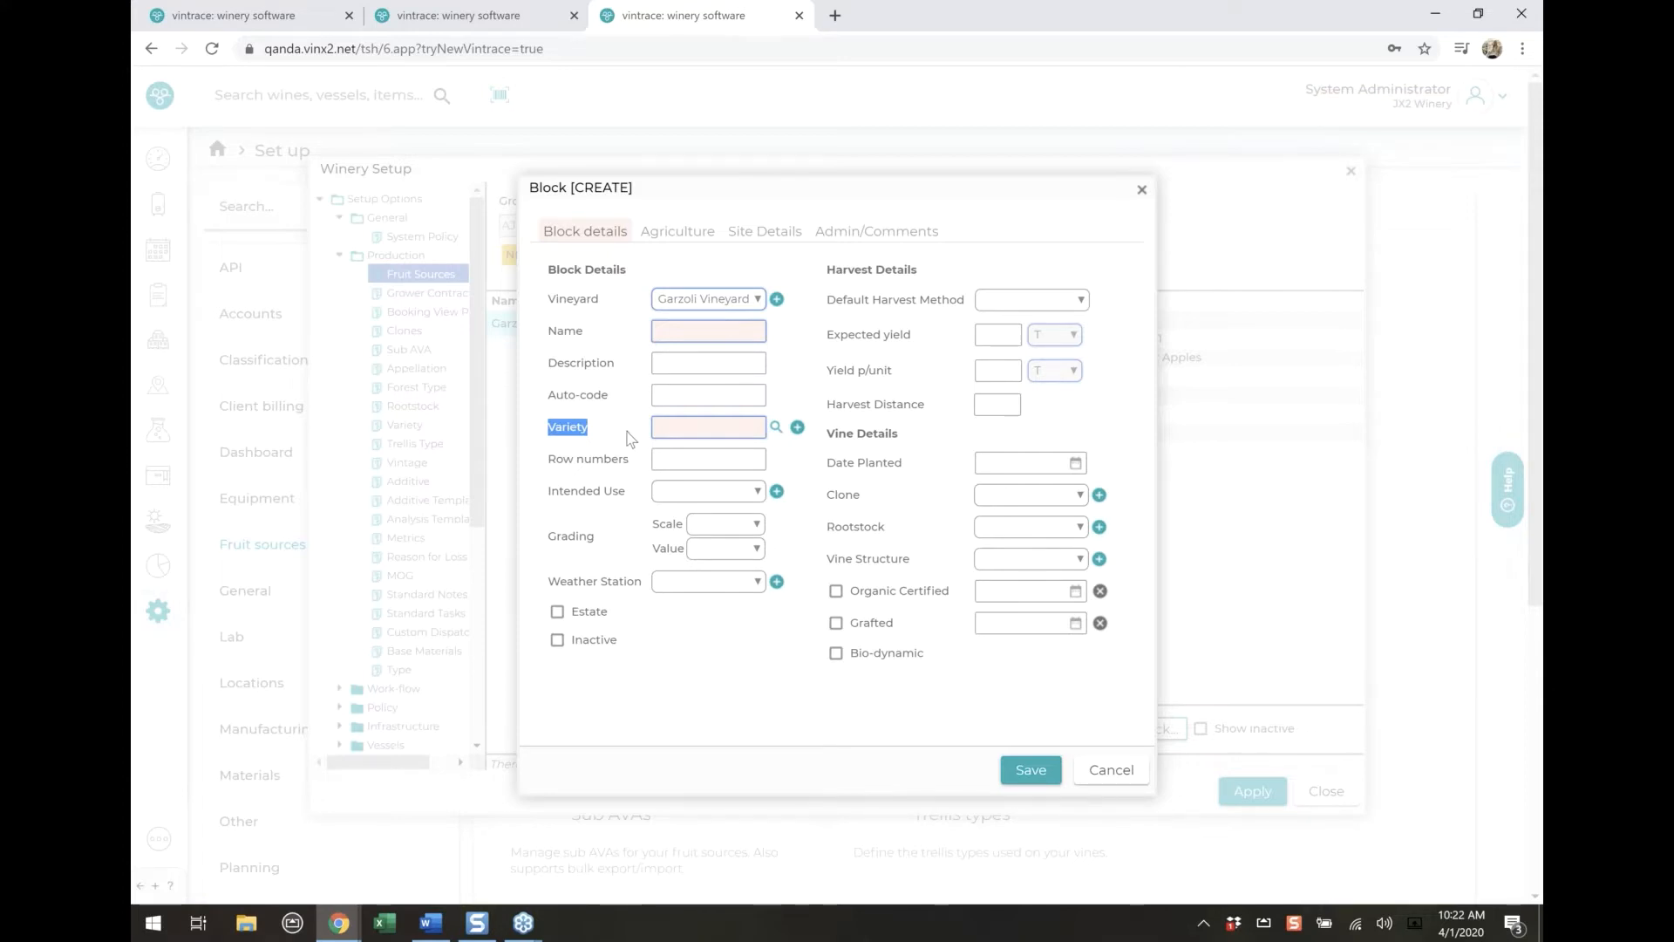
drag(574, 299, 599, 299)
drag(548, 426, 591, 427)
drag(547, 332, 582, 332)
click(775, 315)
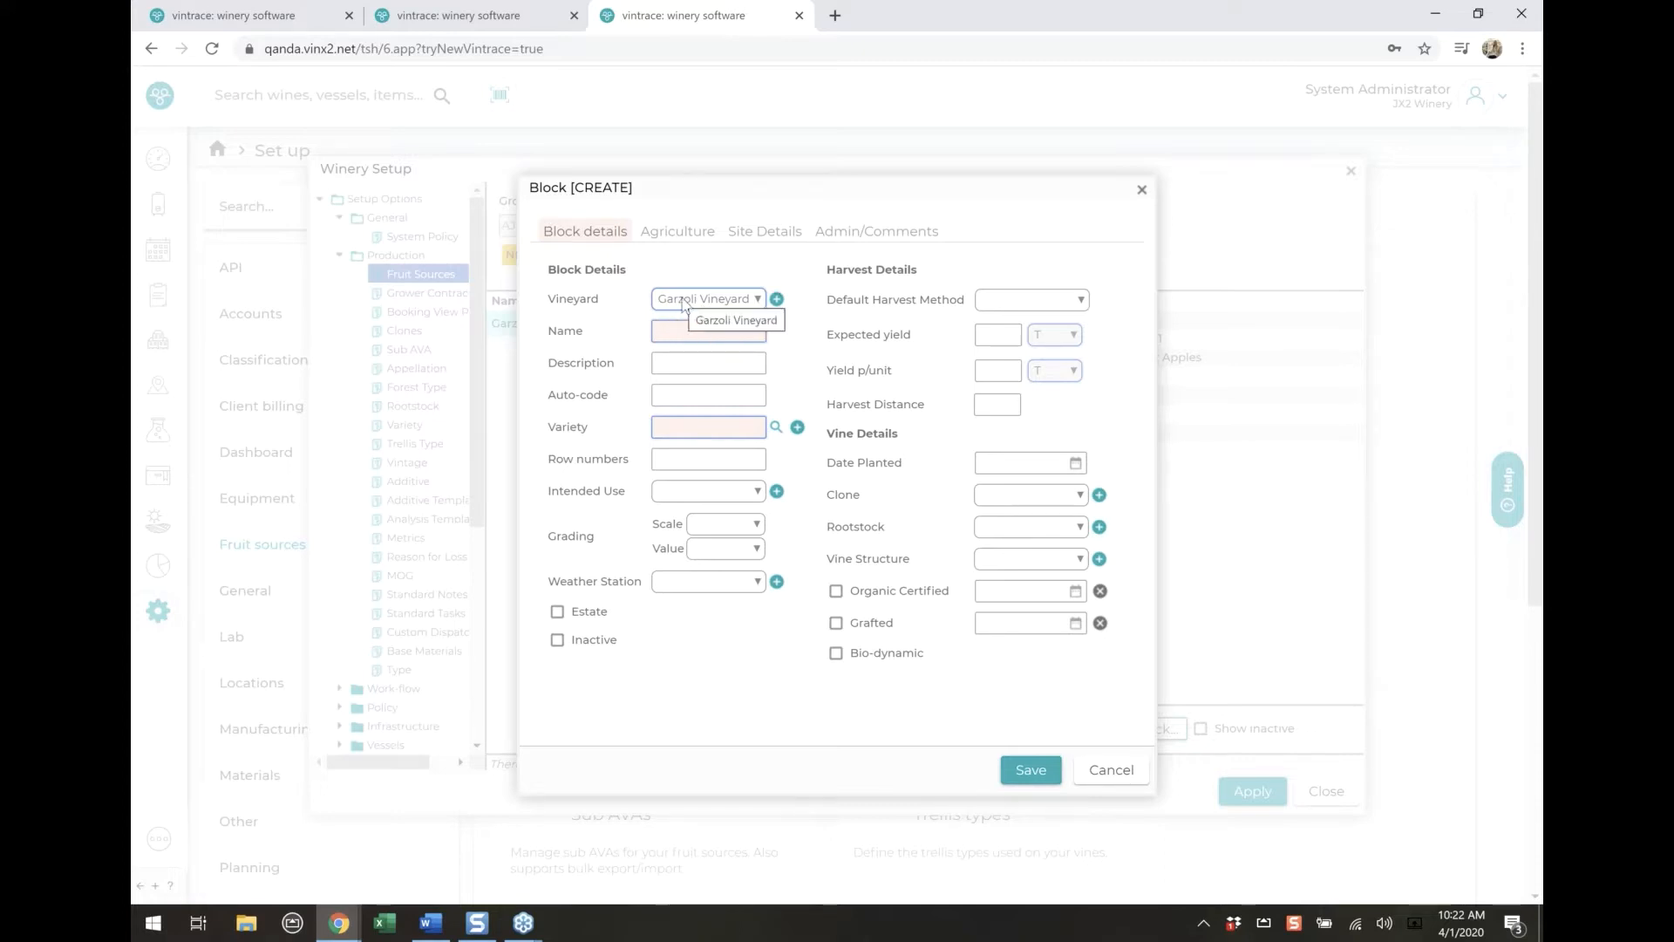
click(1120, 787)
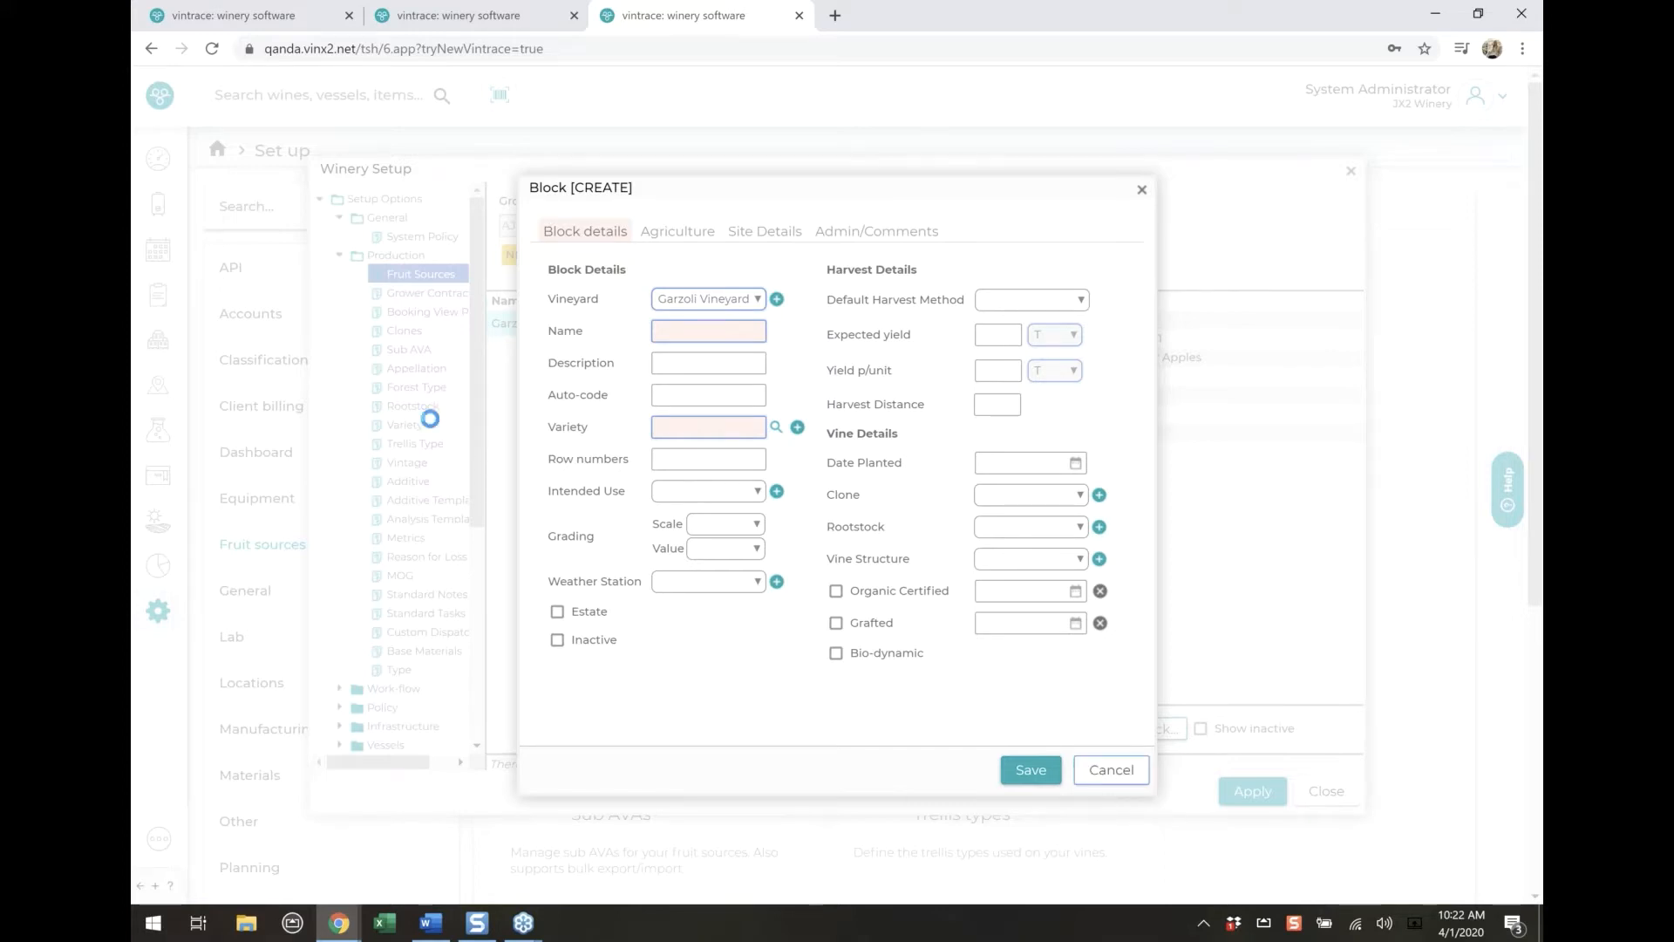
Open the ETS Chem Panel analysis template for editing and view its Product state options
click(430, 521)
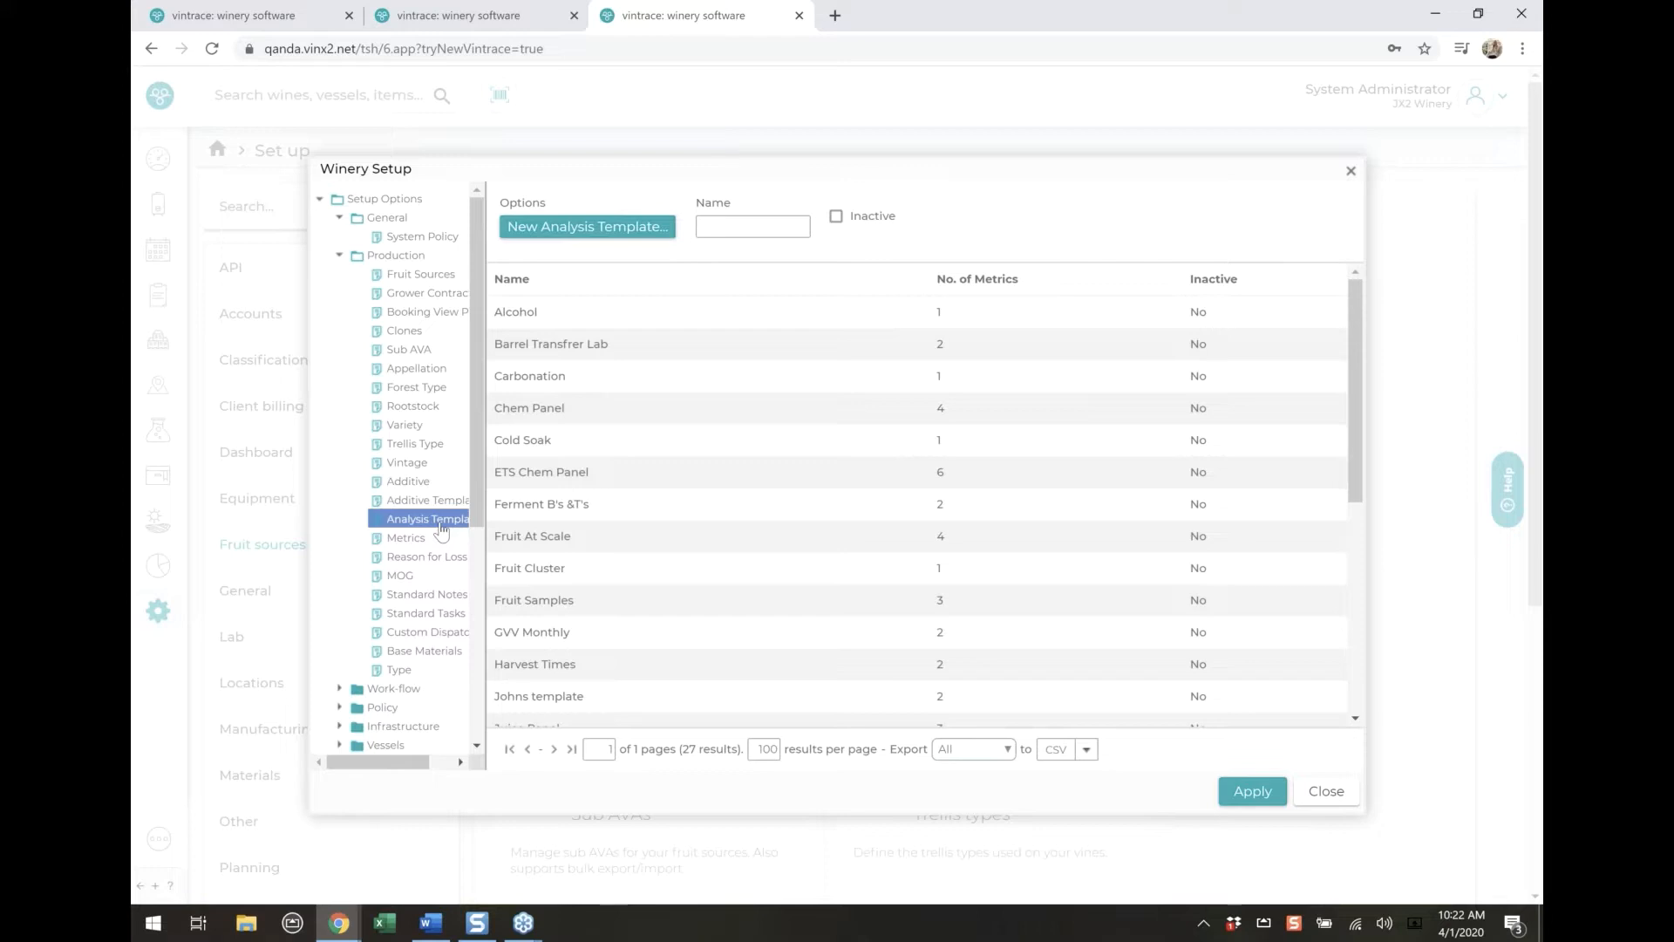
click(569, 485)
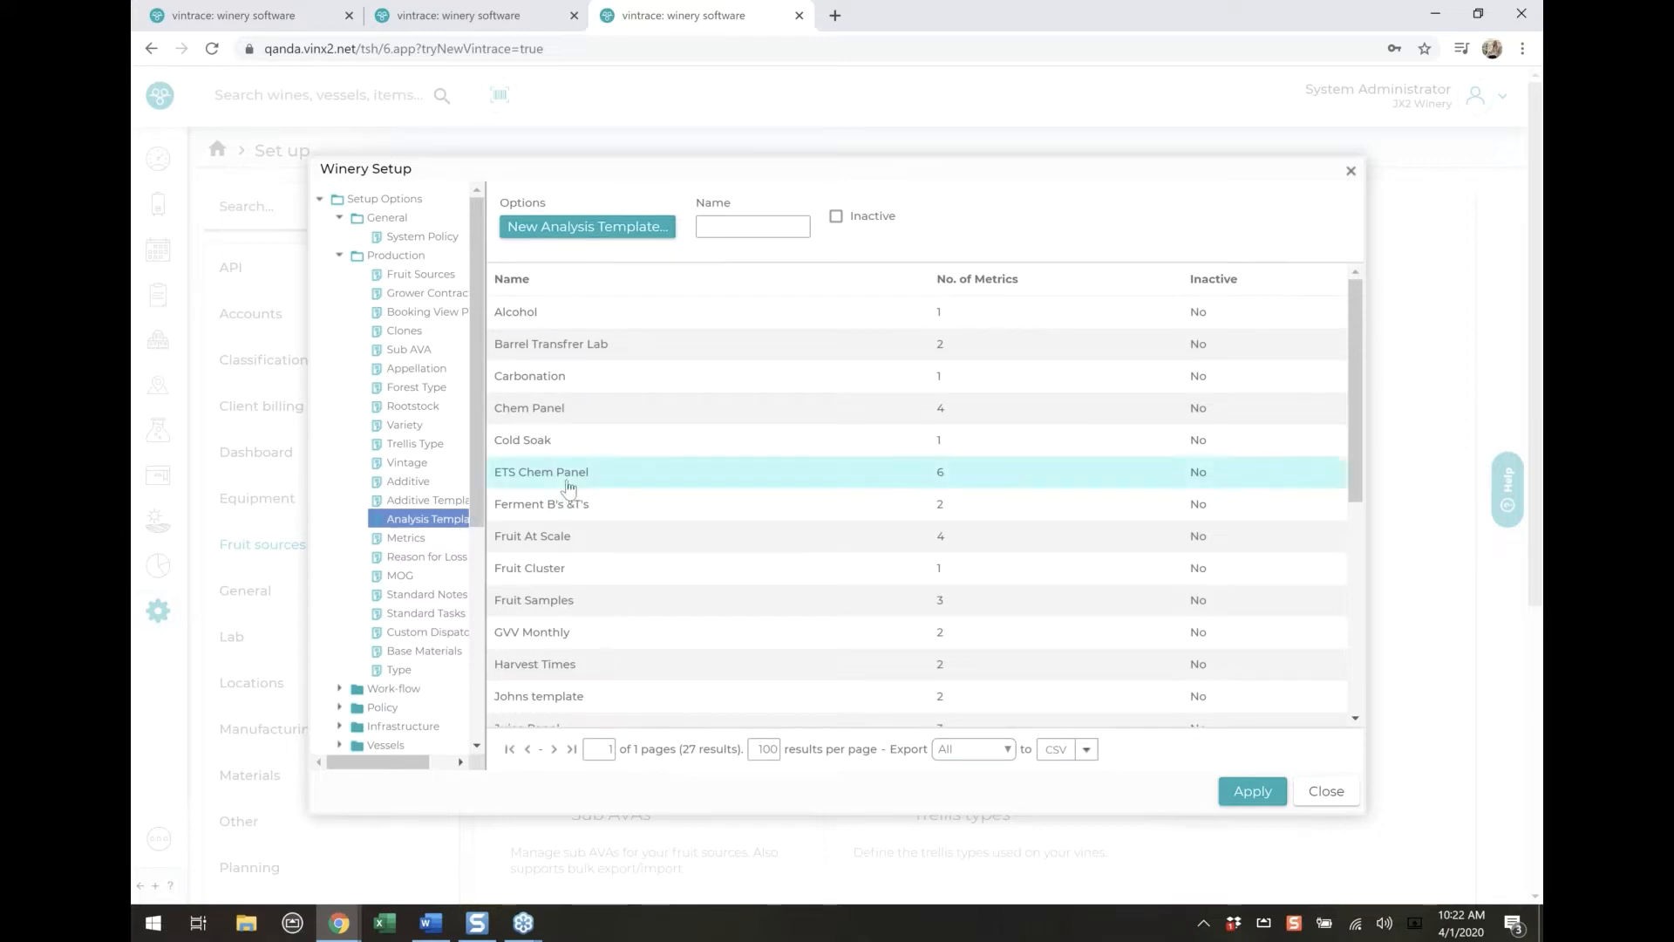
double_click(568, 486)
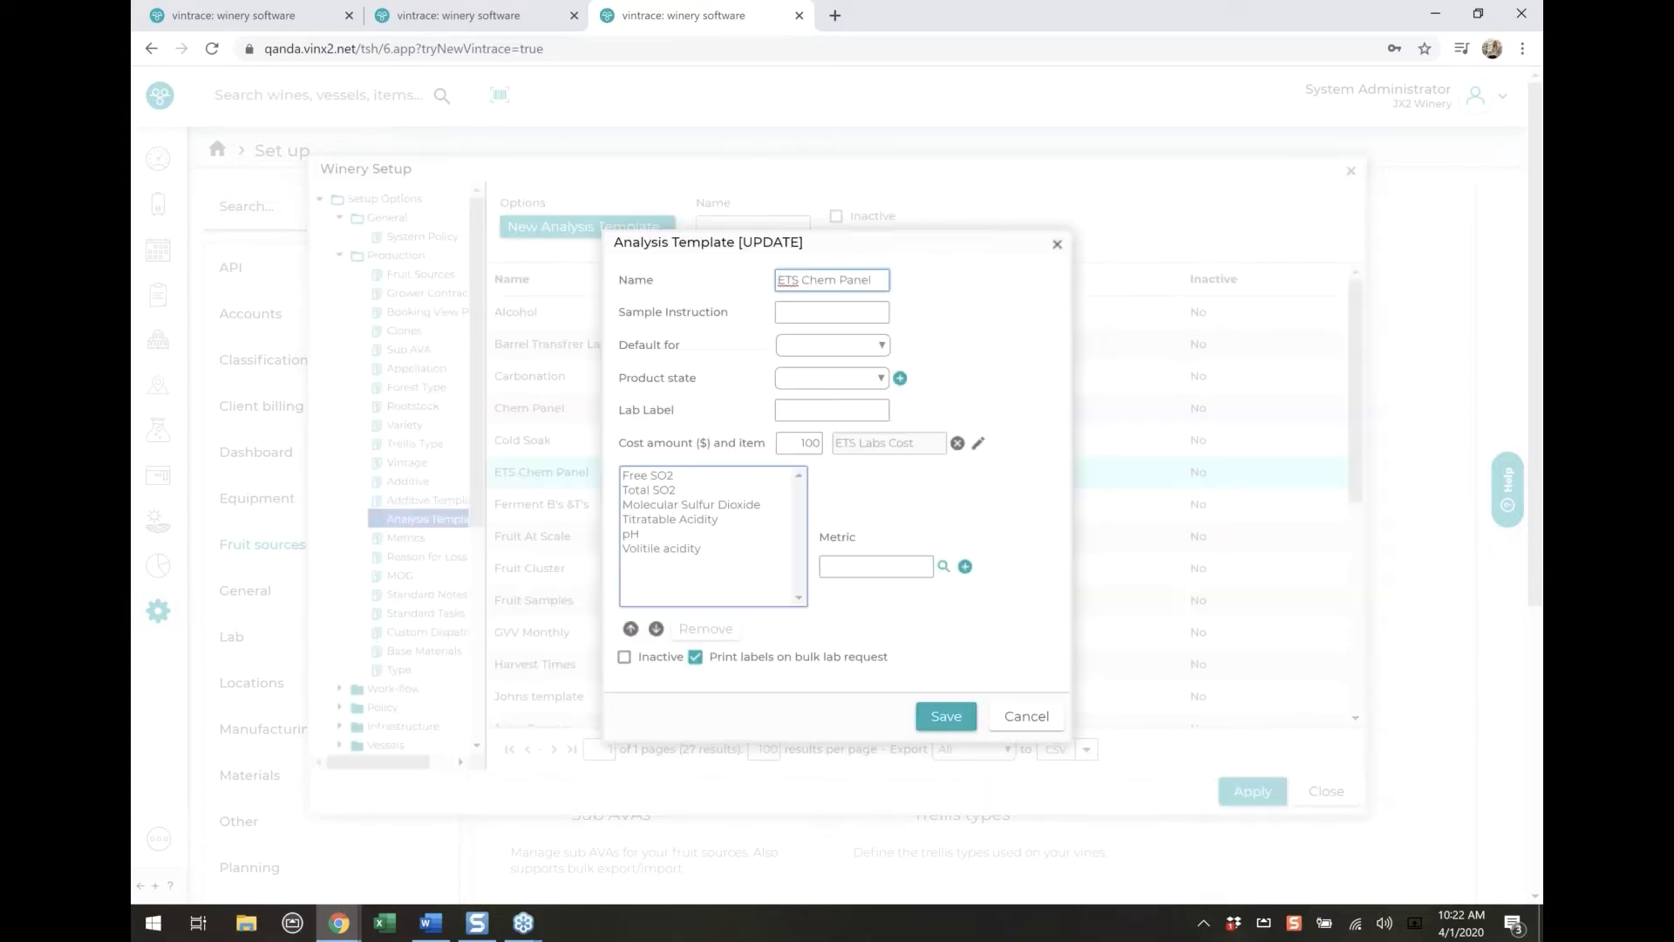
click(866, 379)
click(866, 379)
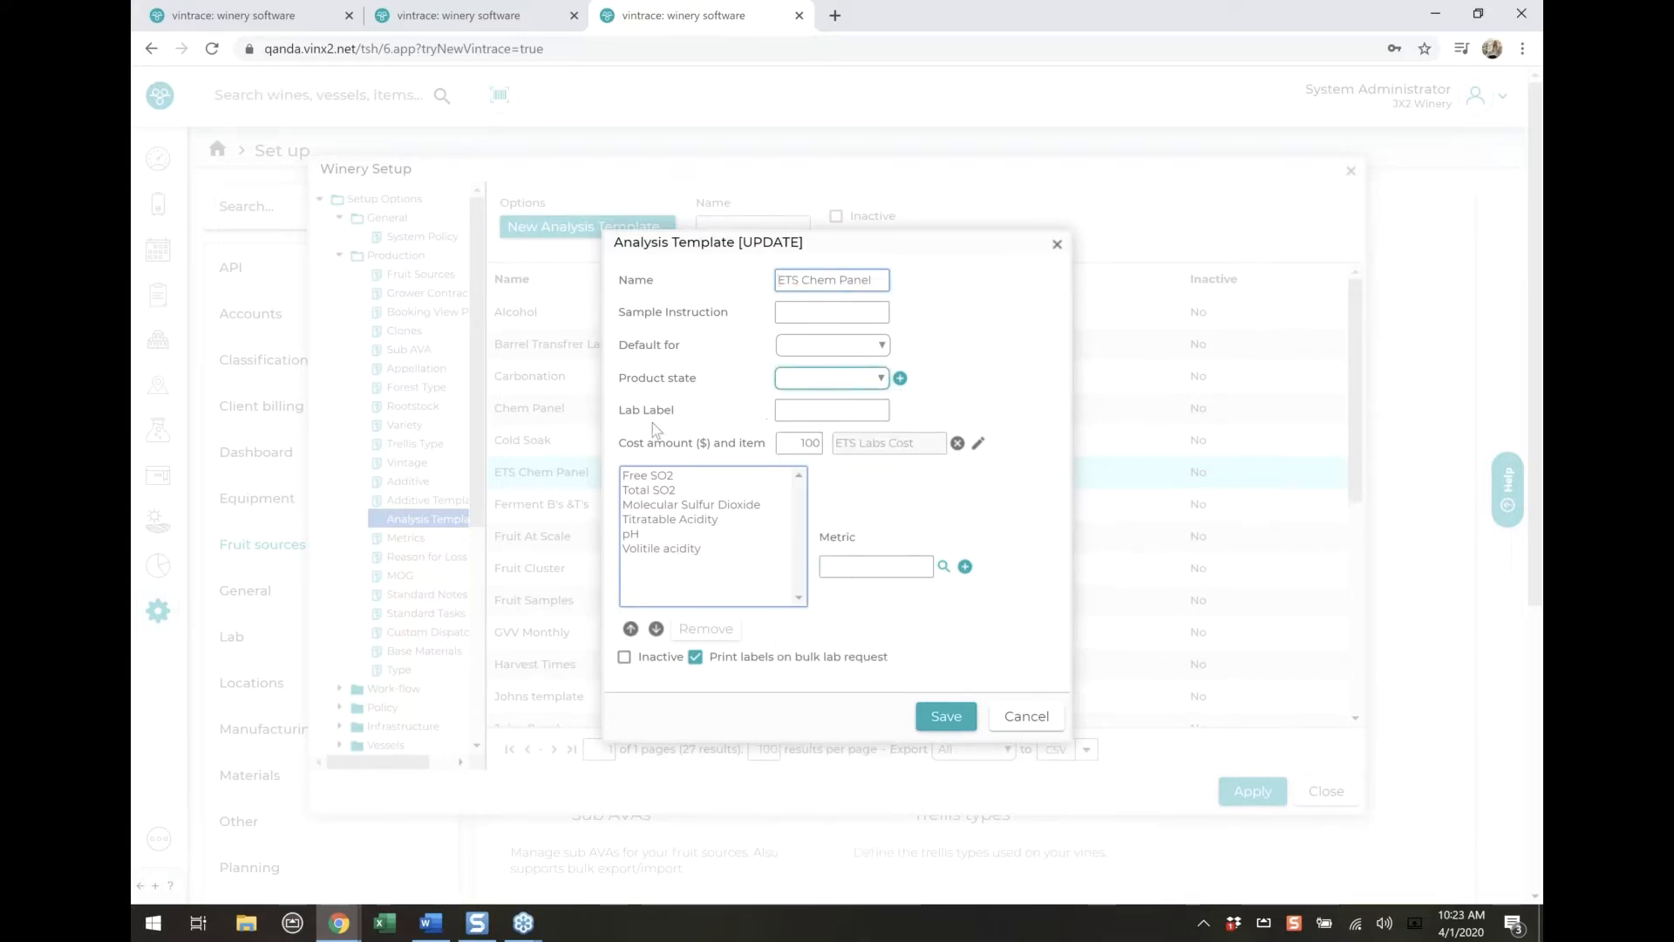
Set the Lab Label of the ETS Chem Panel template to "ets" and save the template
click(804, 413)
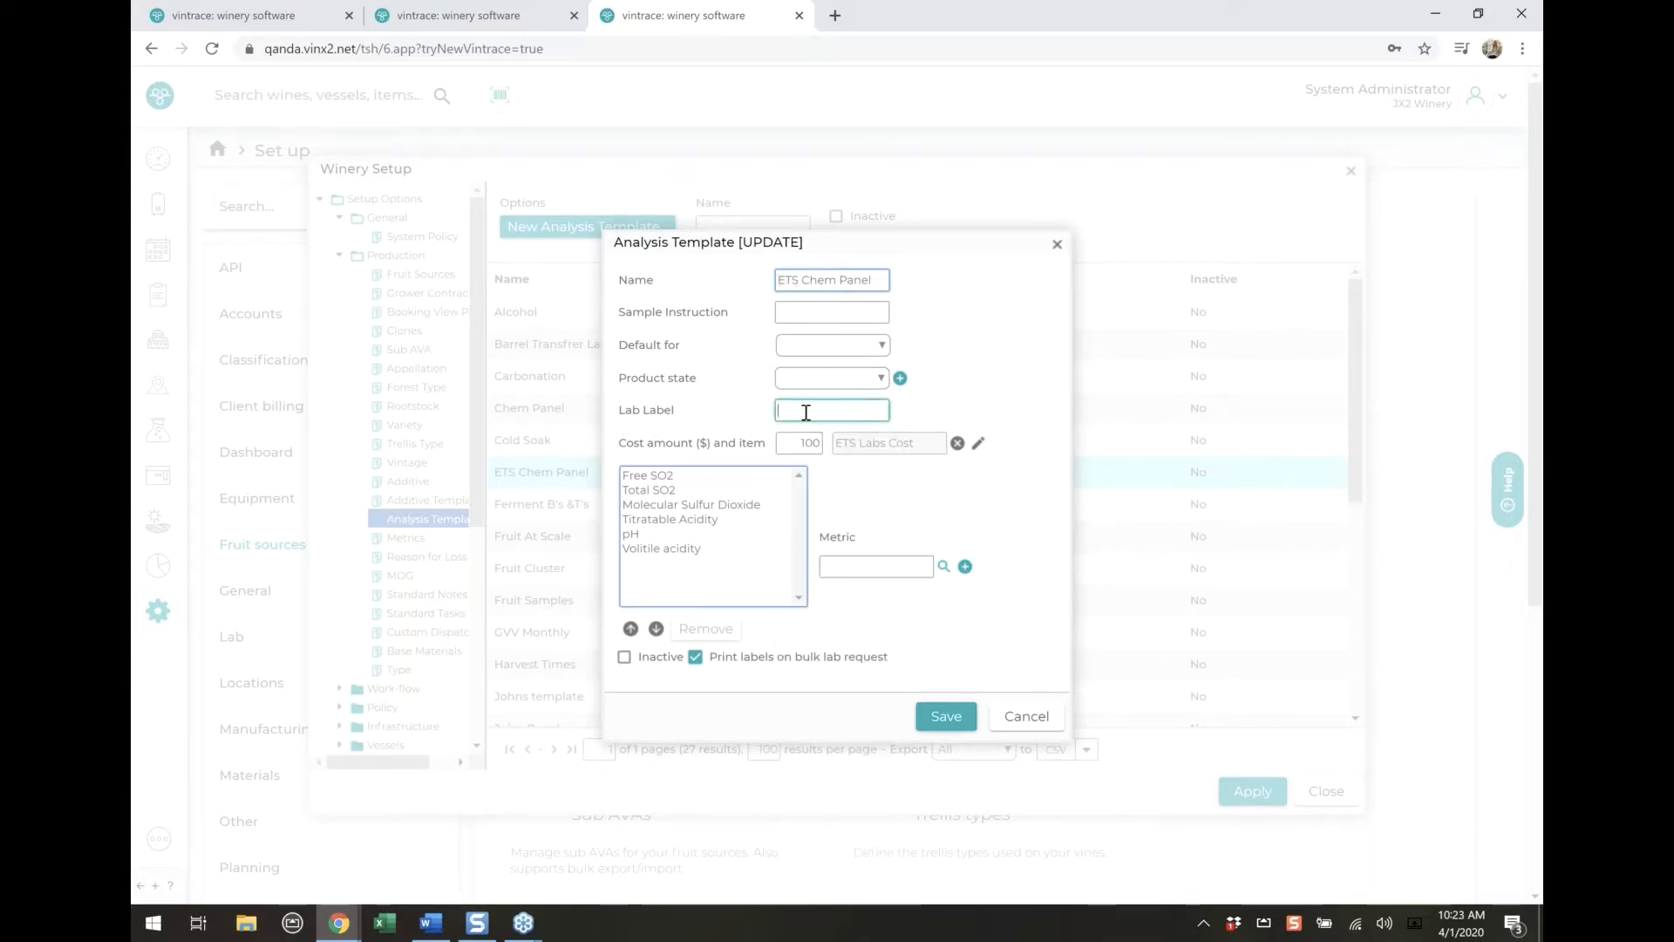
text(ets)
click(965, 397)
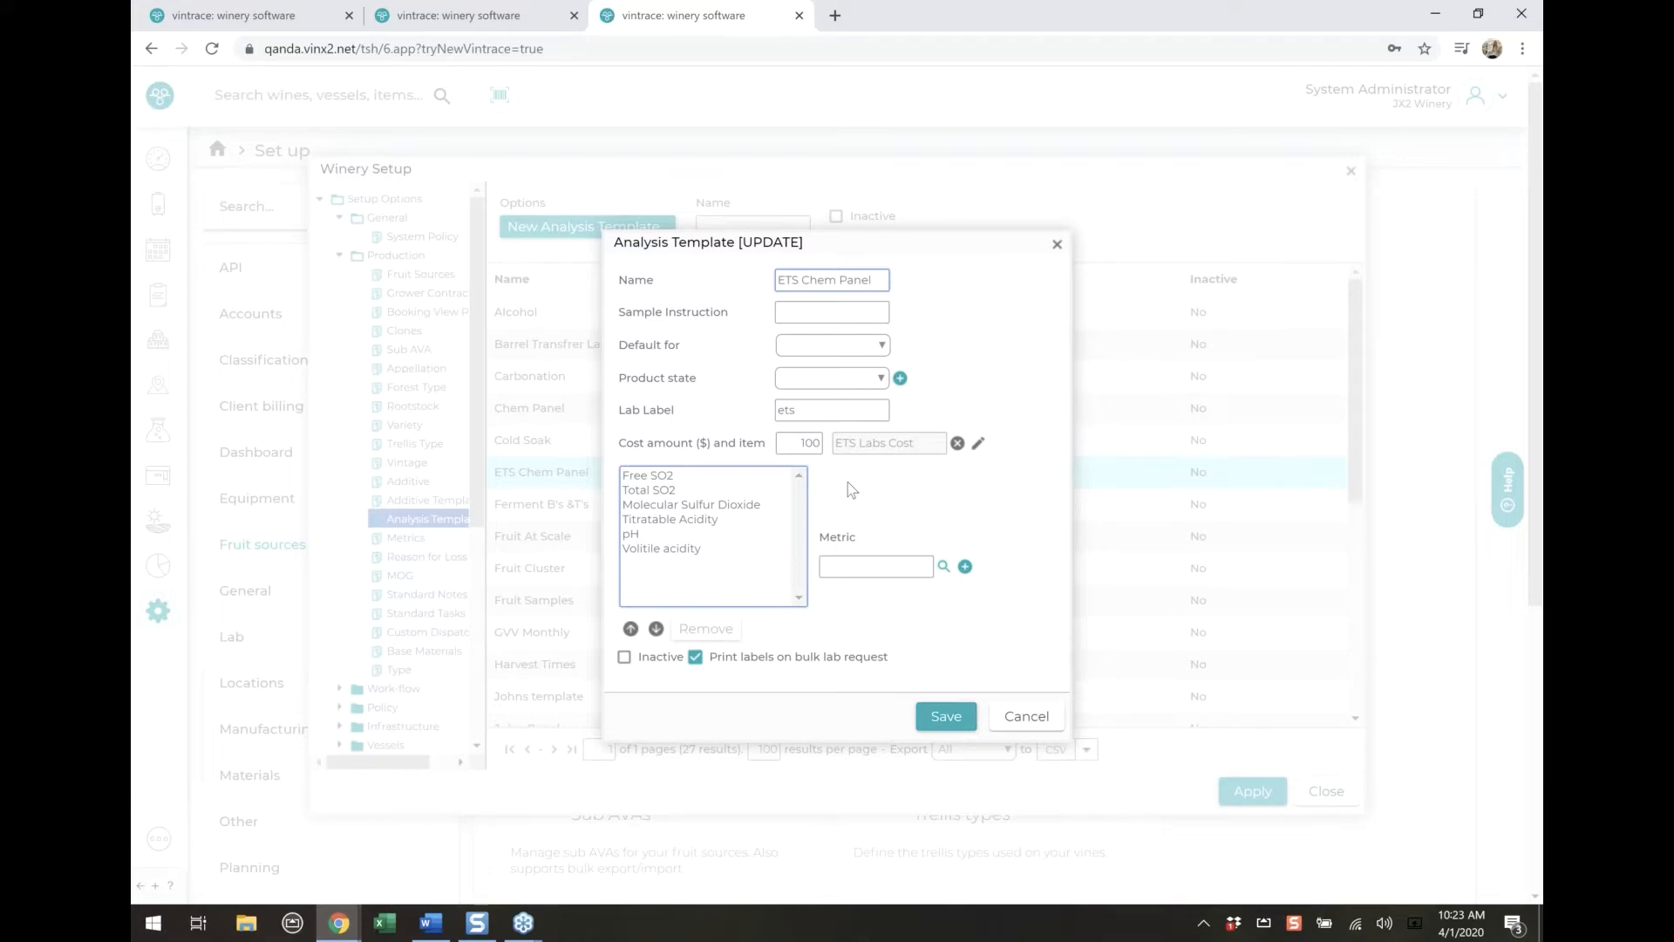
click(935, 717)
Open the Routine analysis template, check its Product state field, and close it without saving
scroll(775, 641, down, 4)
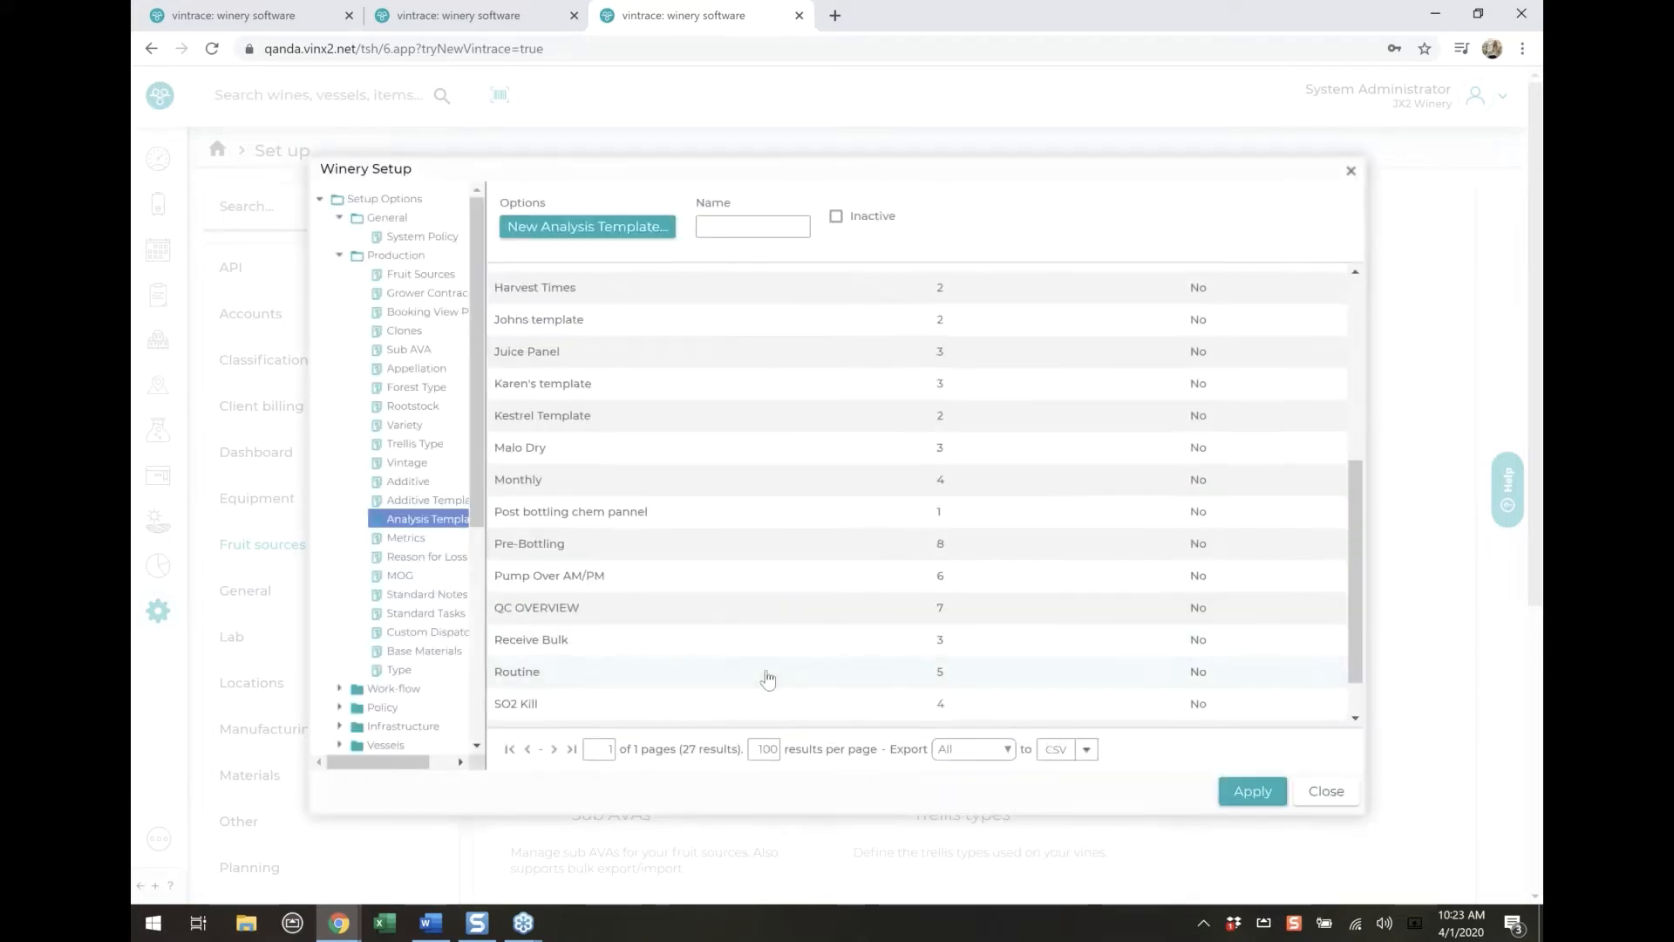
scroll(768, 678, down, 2)
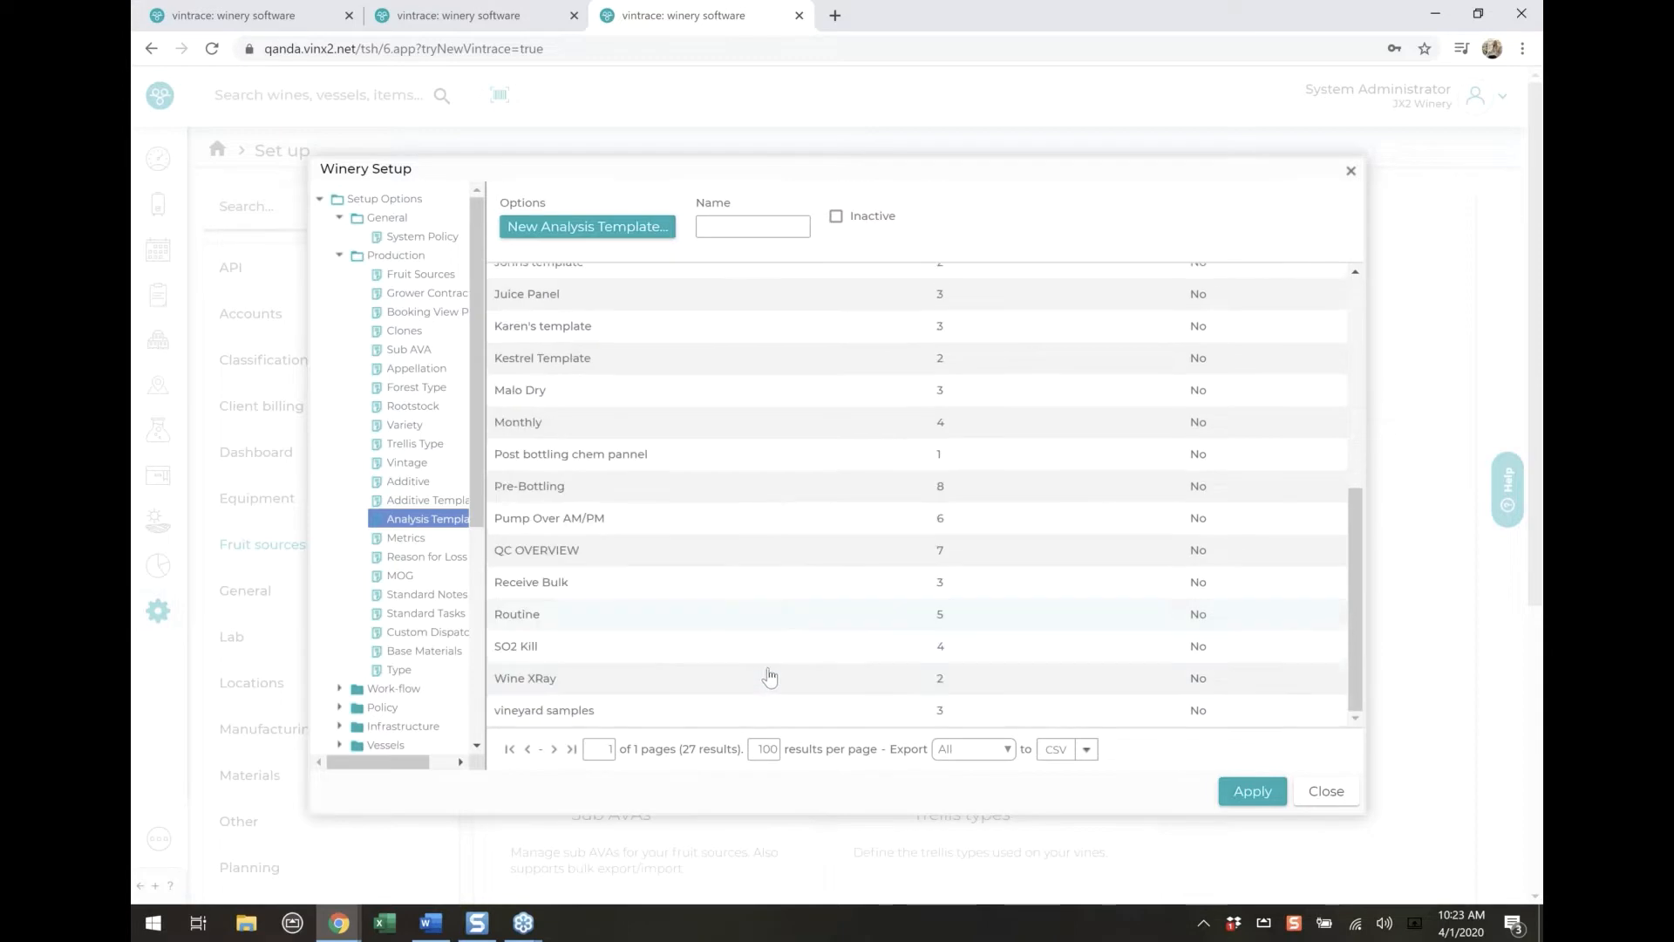
double_click(724, 621)
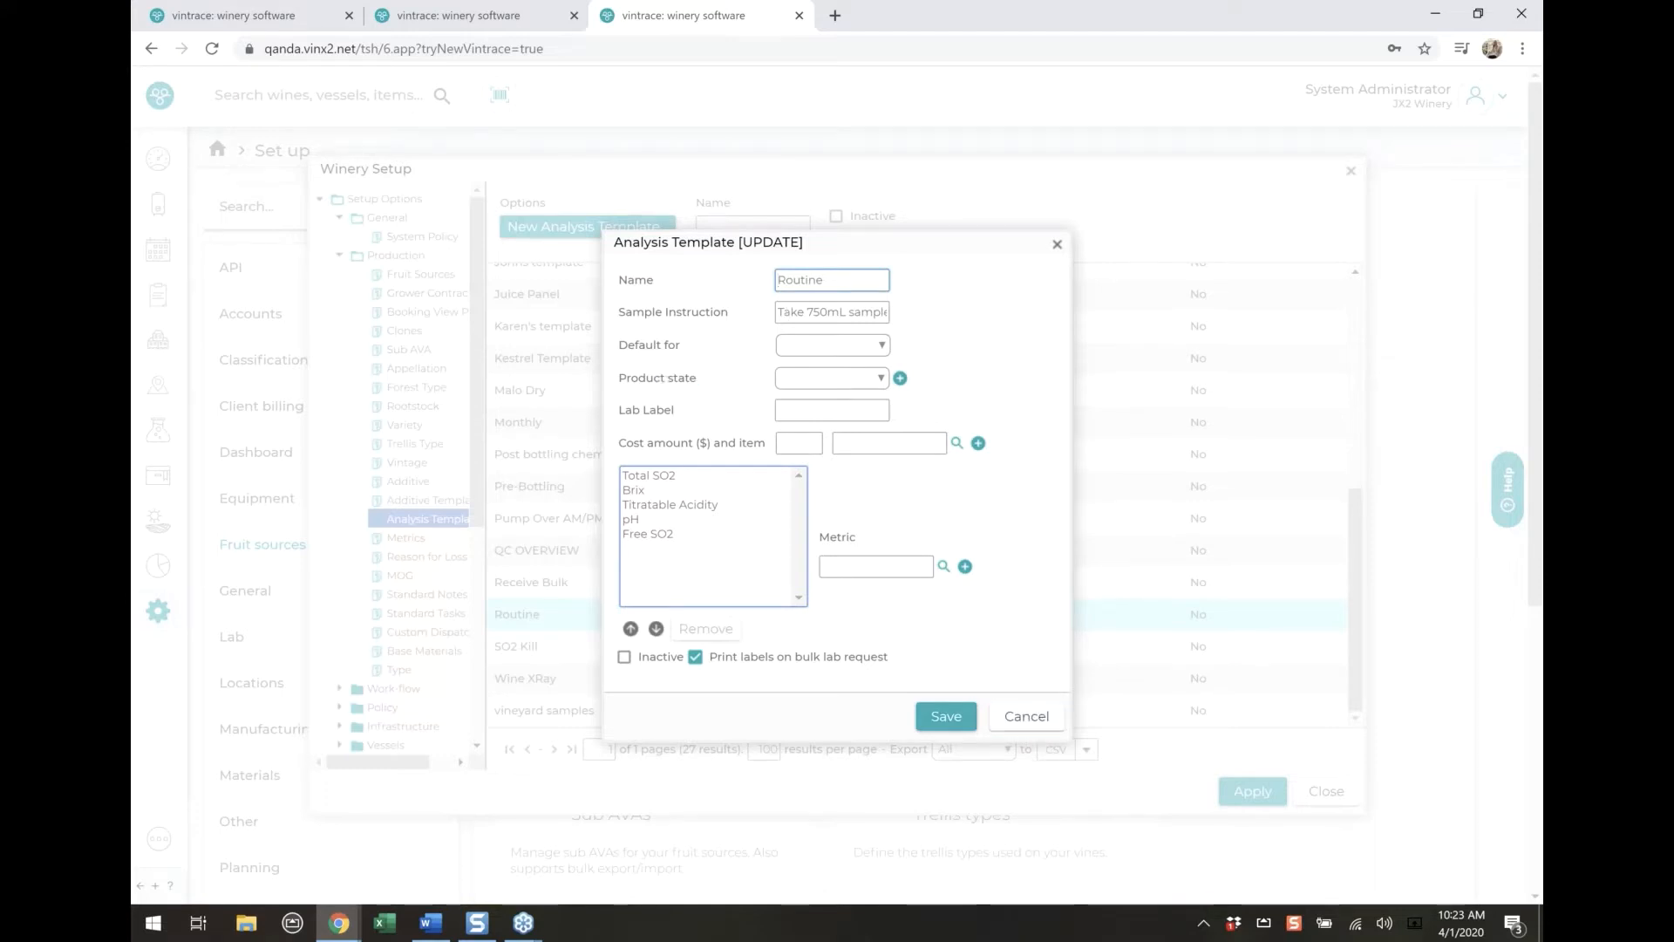
drag(660, 378, 698, 379)
click(1022, 718)
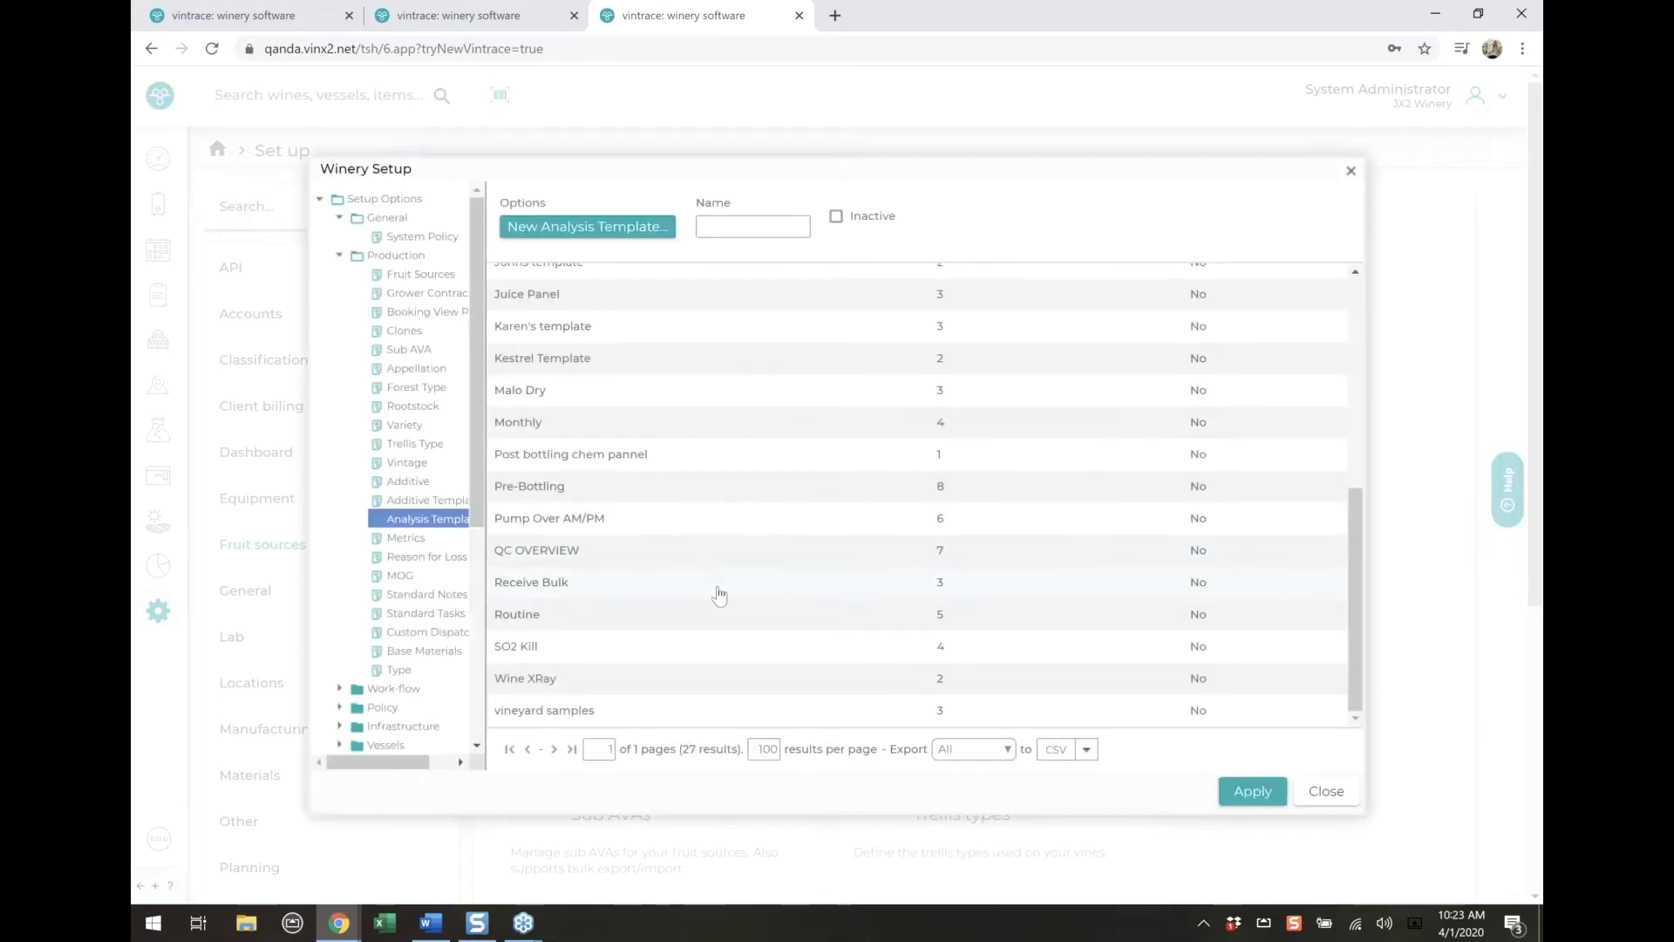
Open the Malo Dry analysis template, check its Product state, and close it without saving
scroll(718, 595, up, 3)
double_click(632, 581)
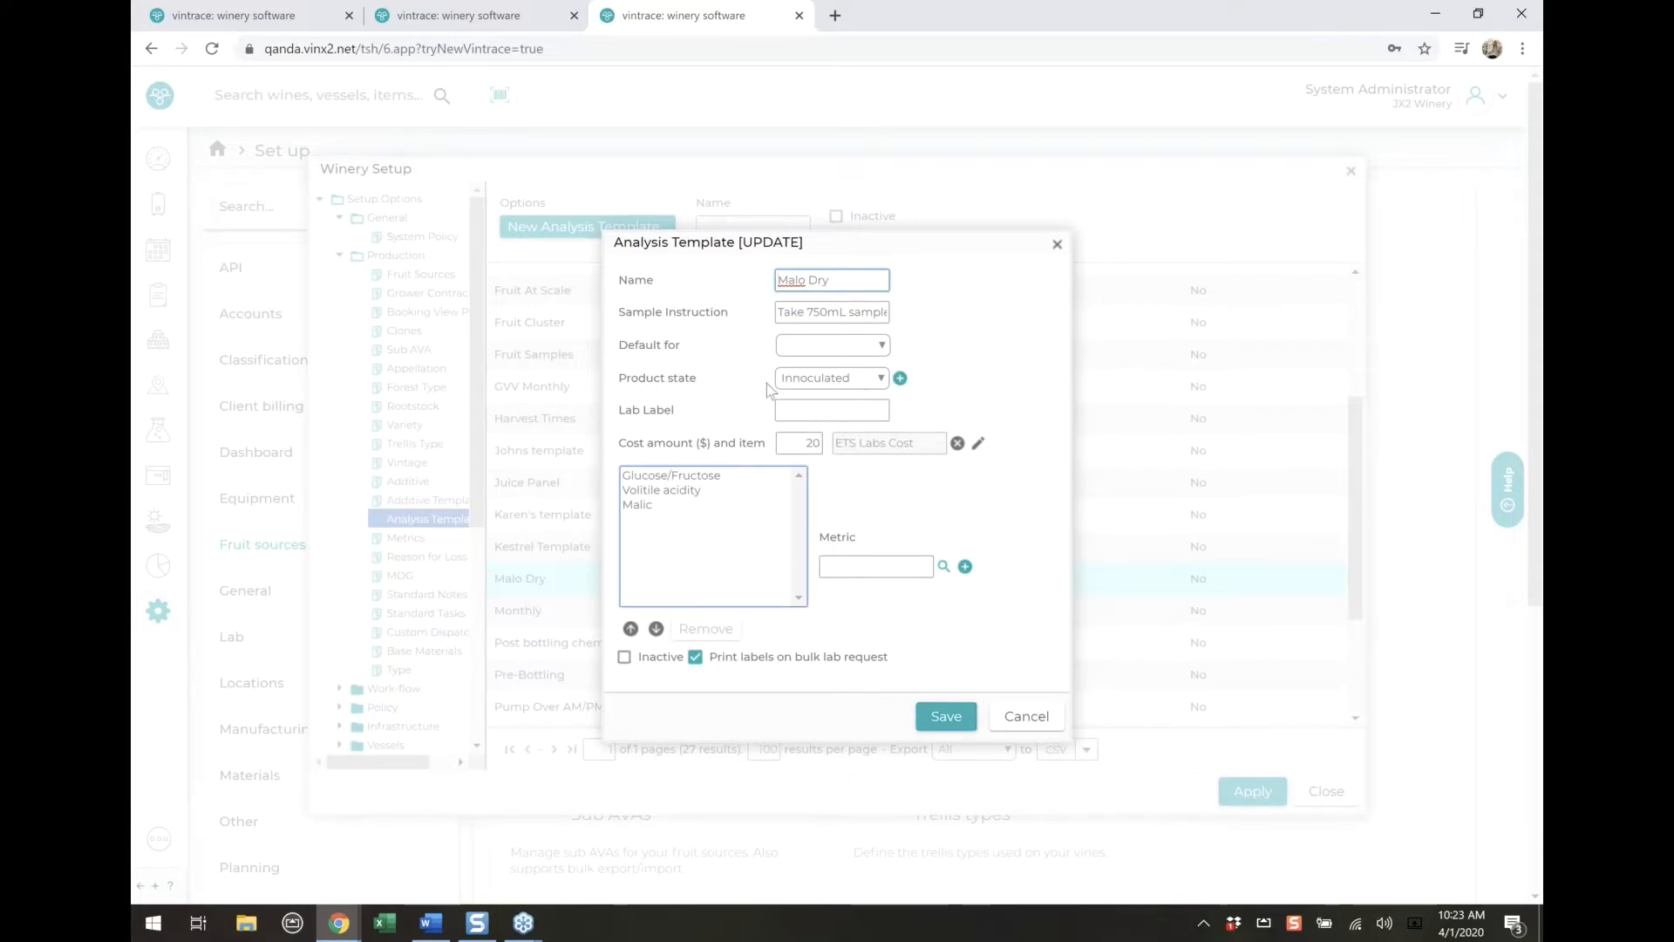
click(1027, 716)
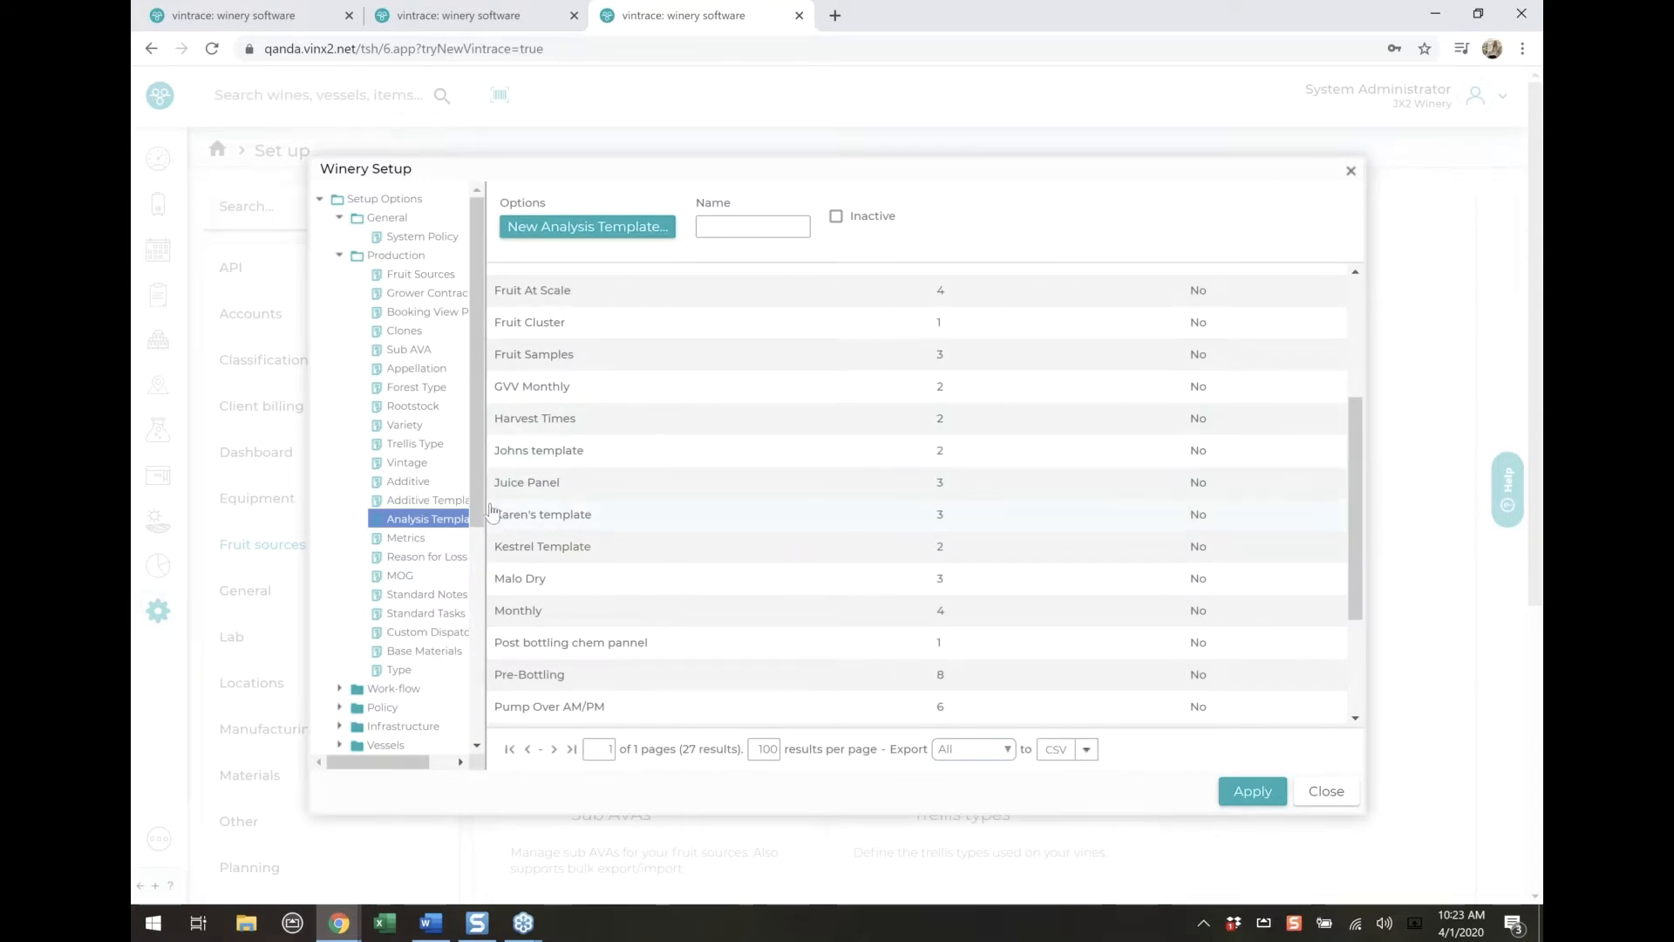
Mark the standard note whose text reads "1) 2)..." as inactive and save it
click(440, 594)
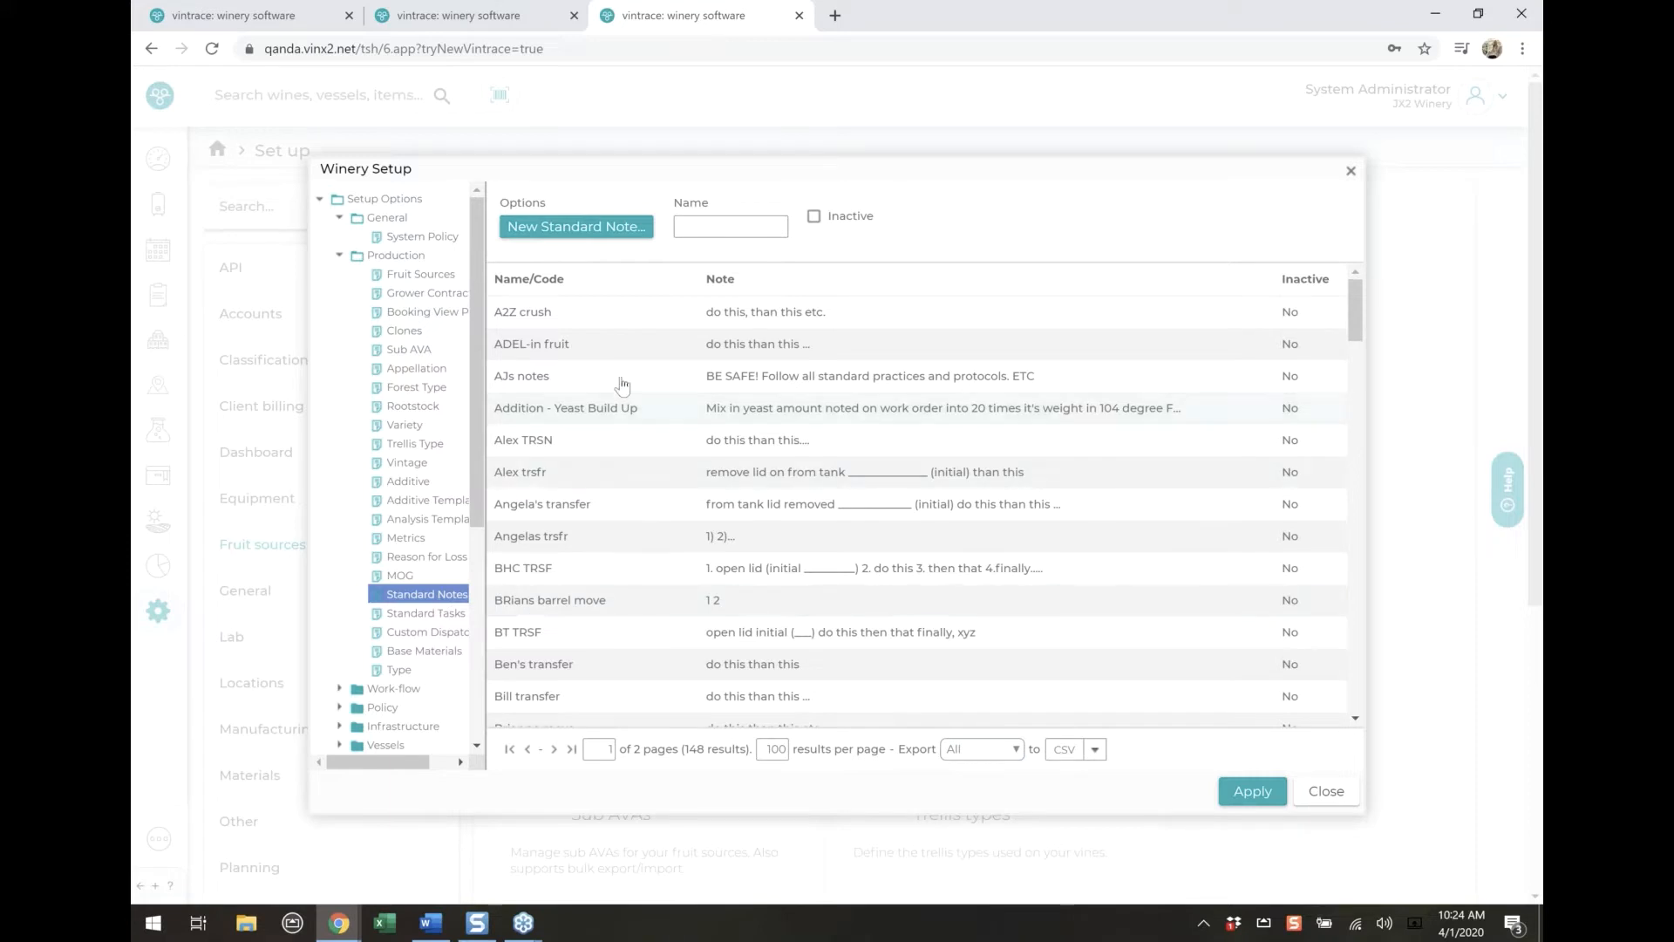
click(591, 540)
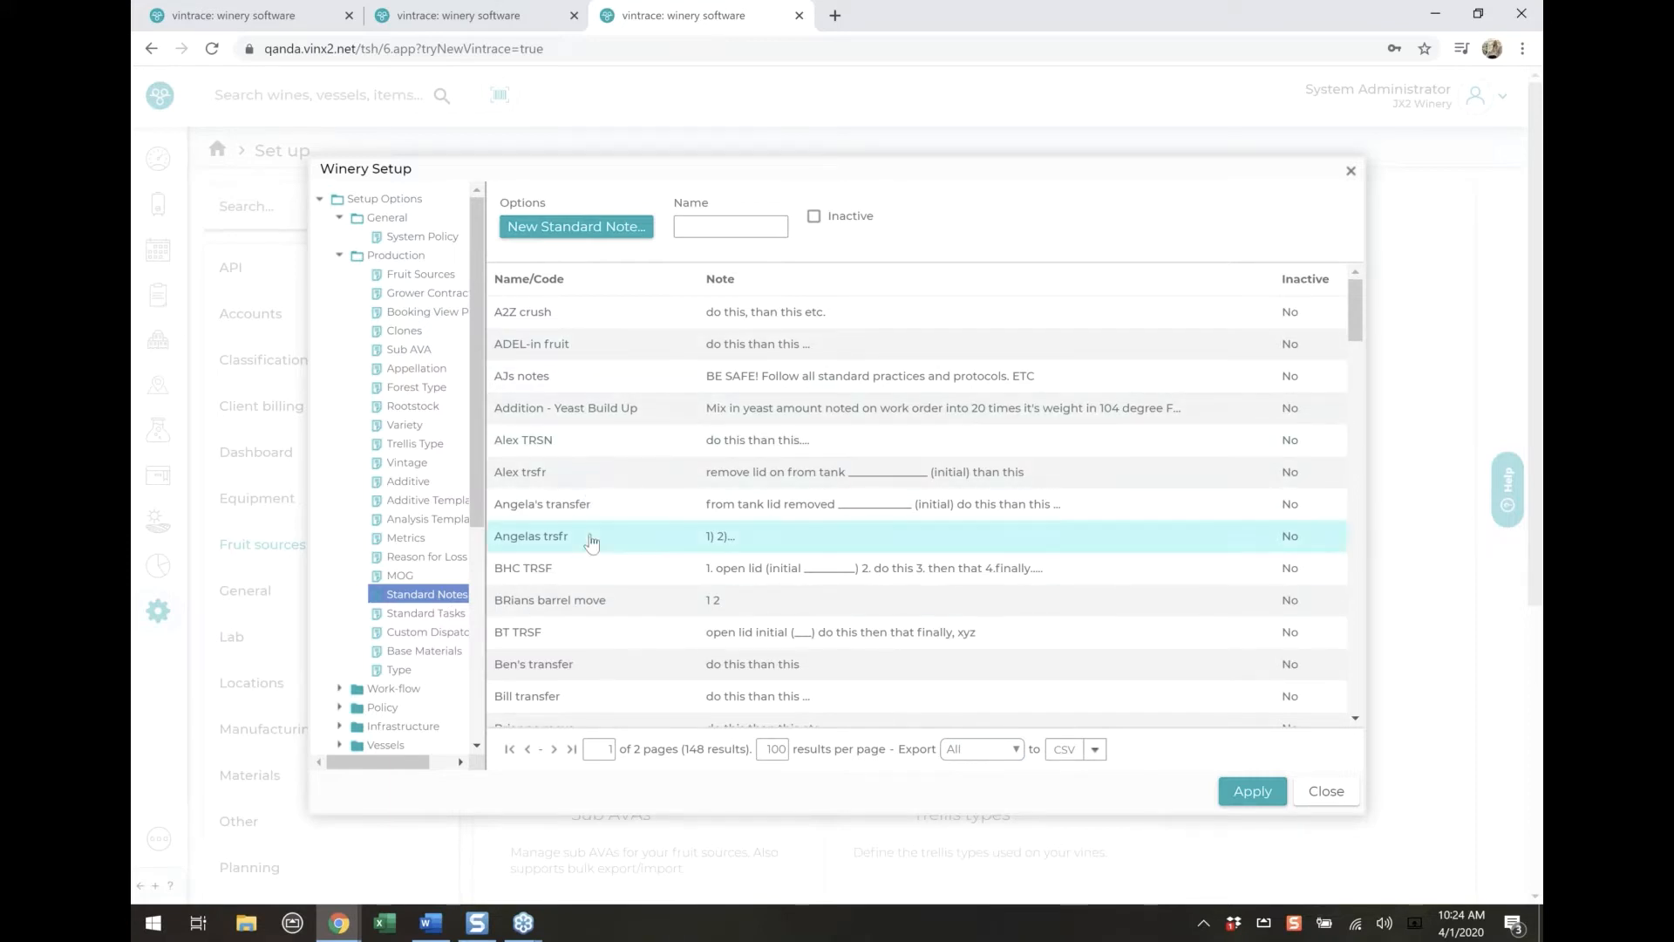
double_click(591, 540)
click(675, 556)
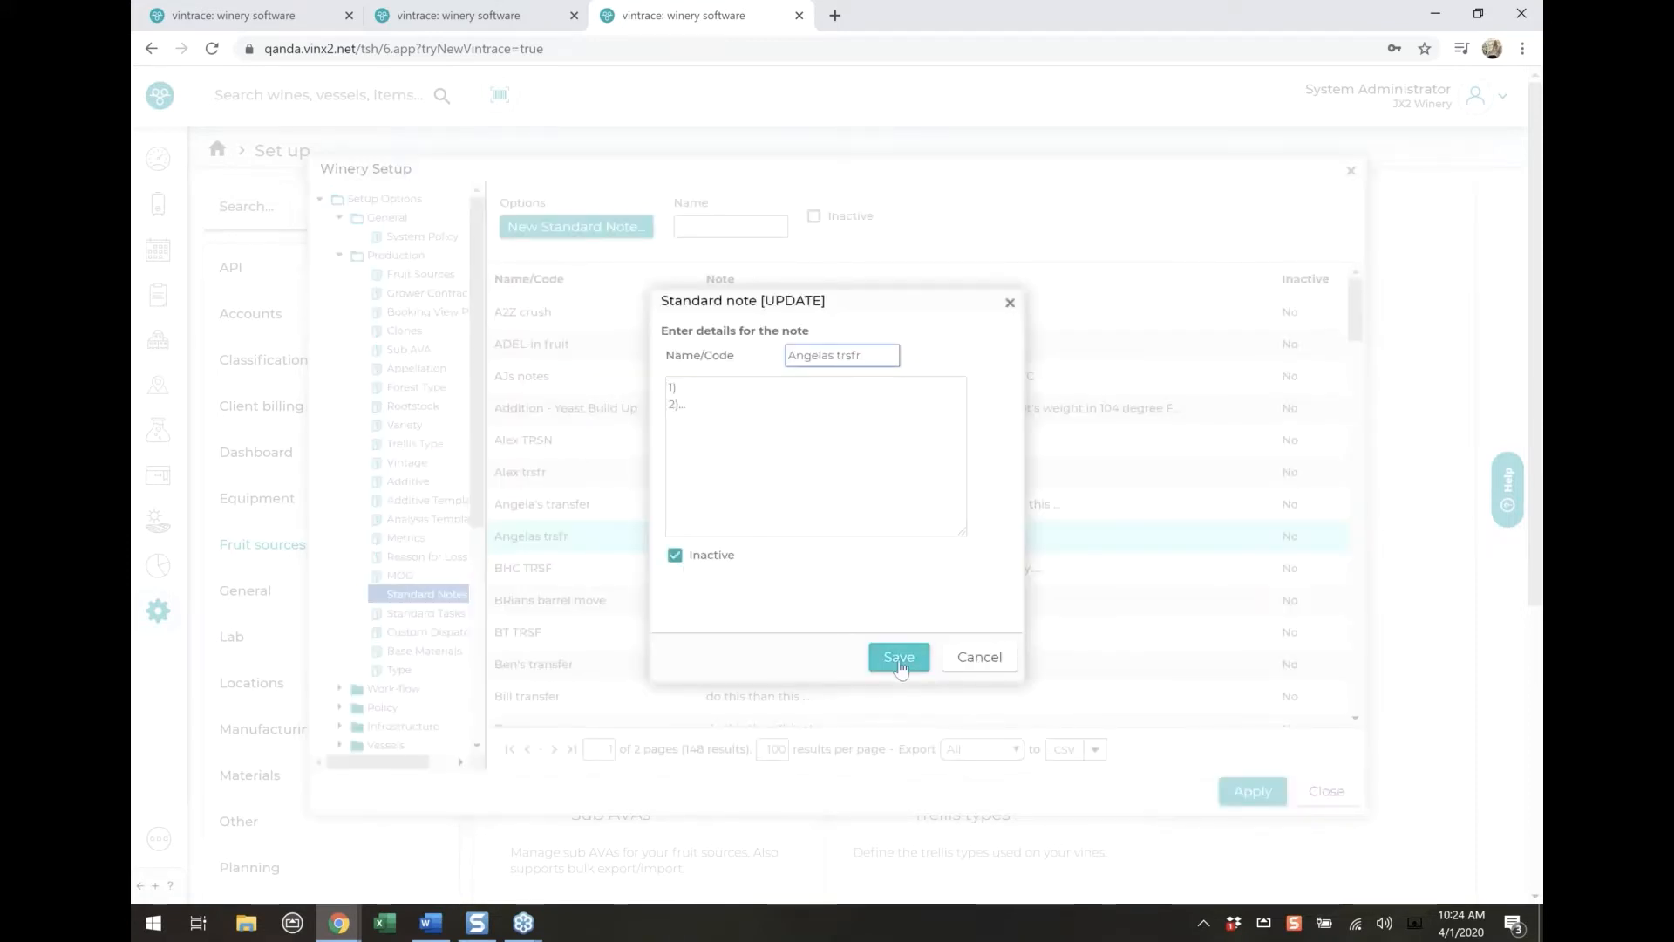
click(900, 656)
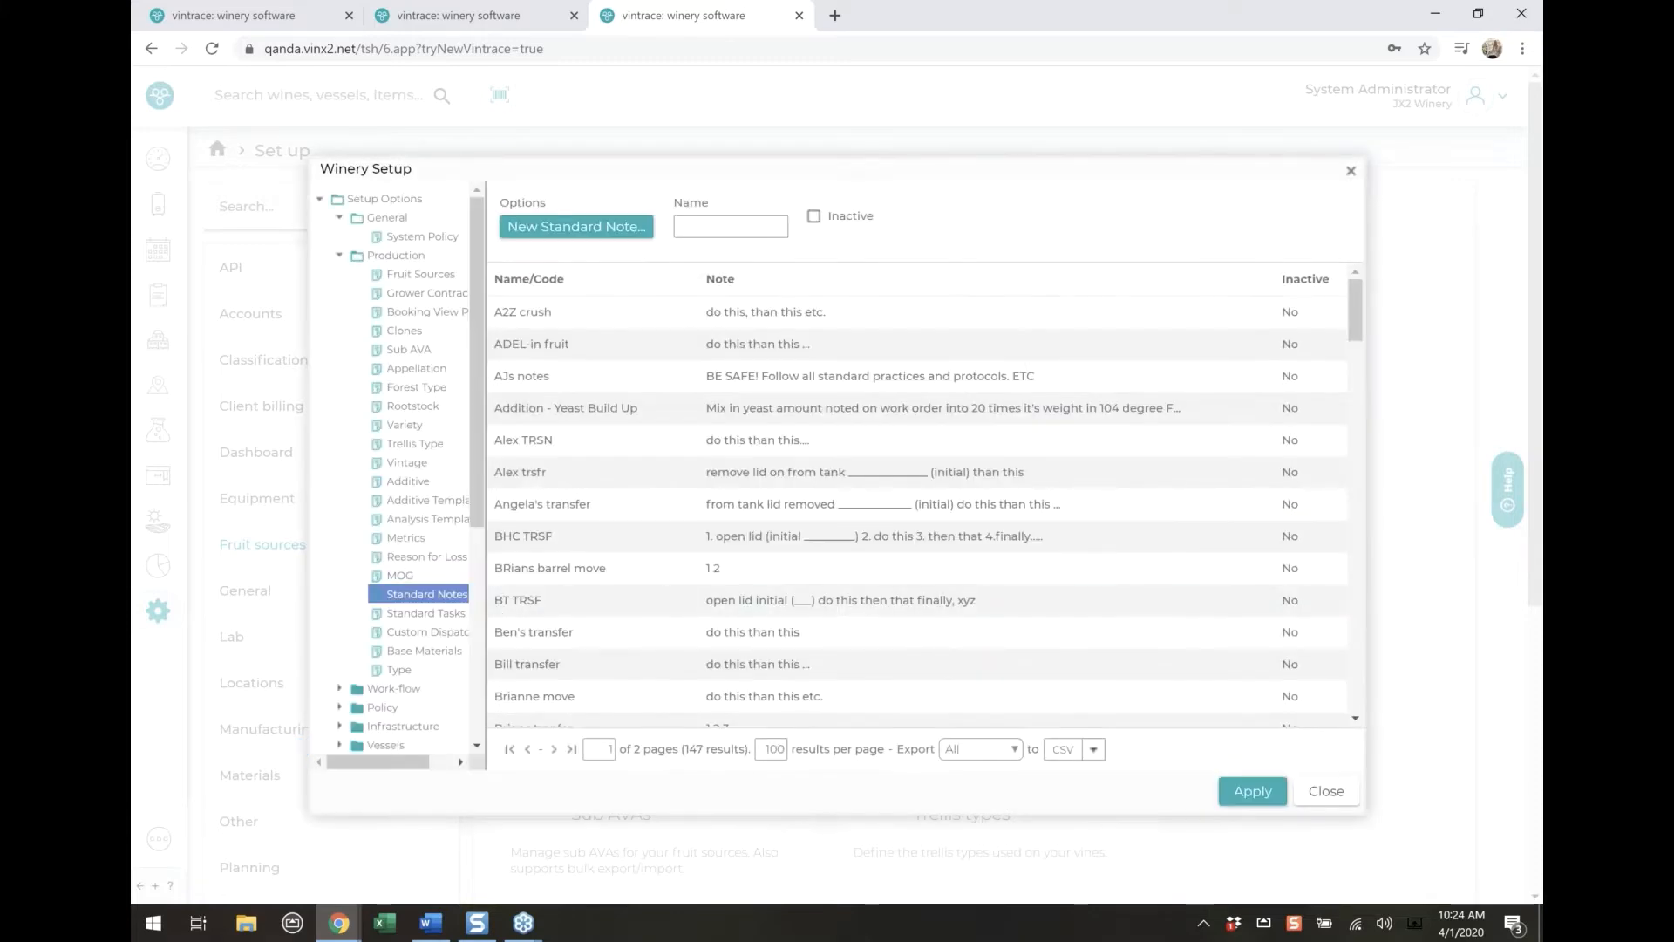
Mark the Cherry wine type as inactive, save it, and filter the Type list to inactive entries
click(401, 672)
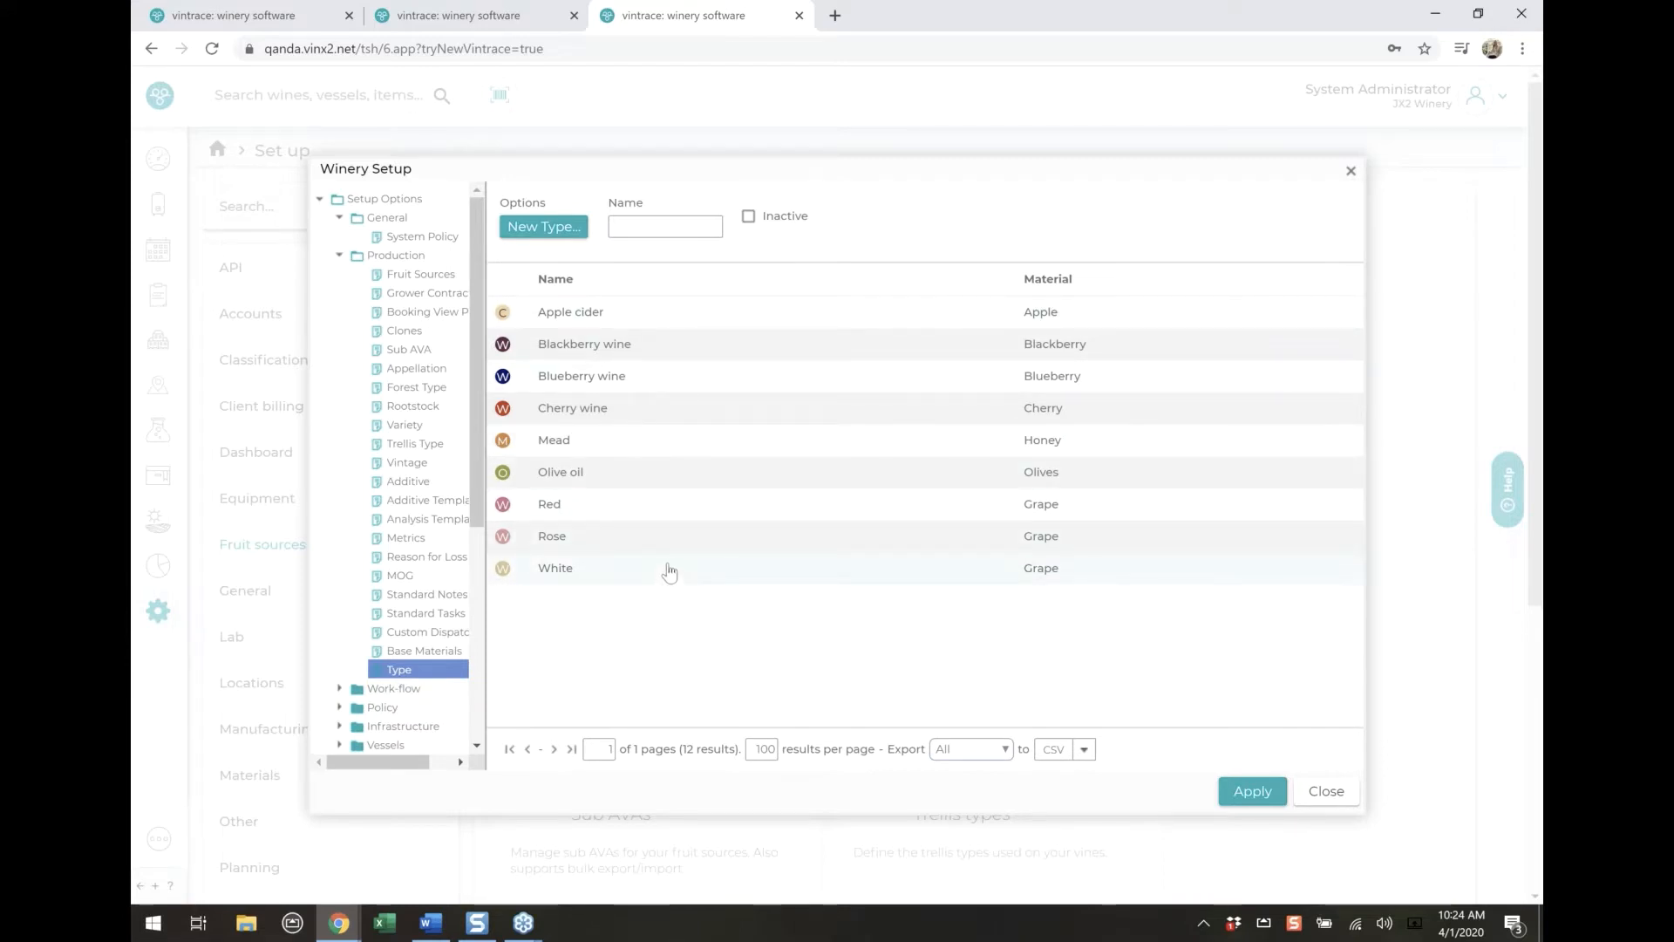
double_click(639, 410)
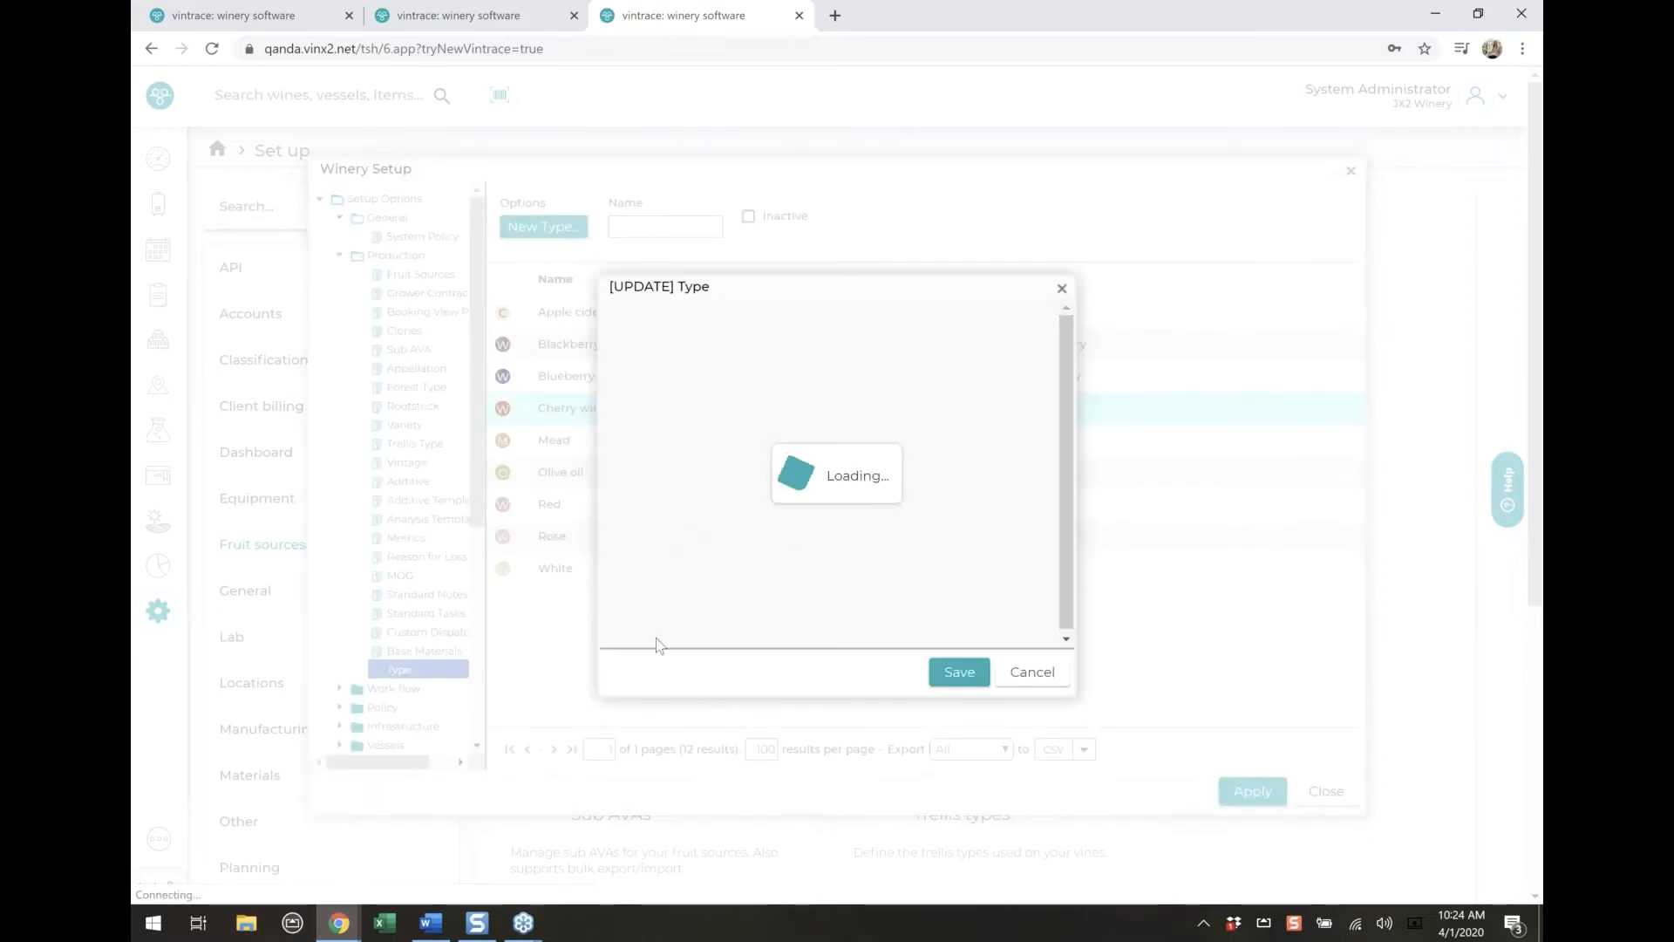
click(637, 619)
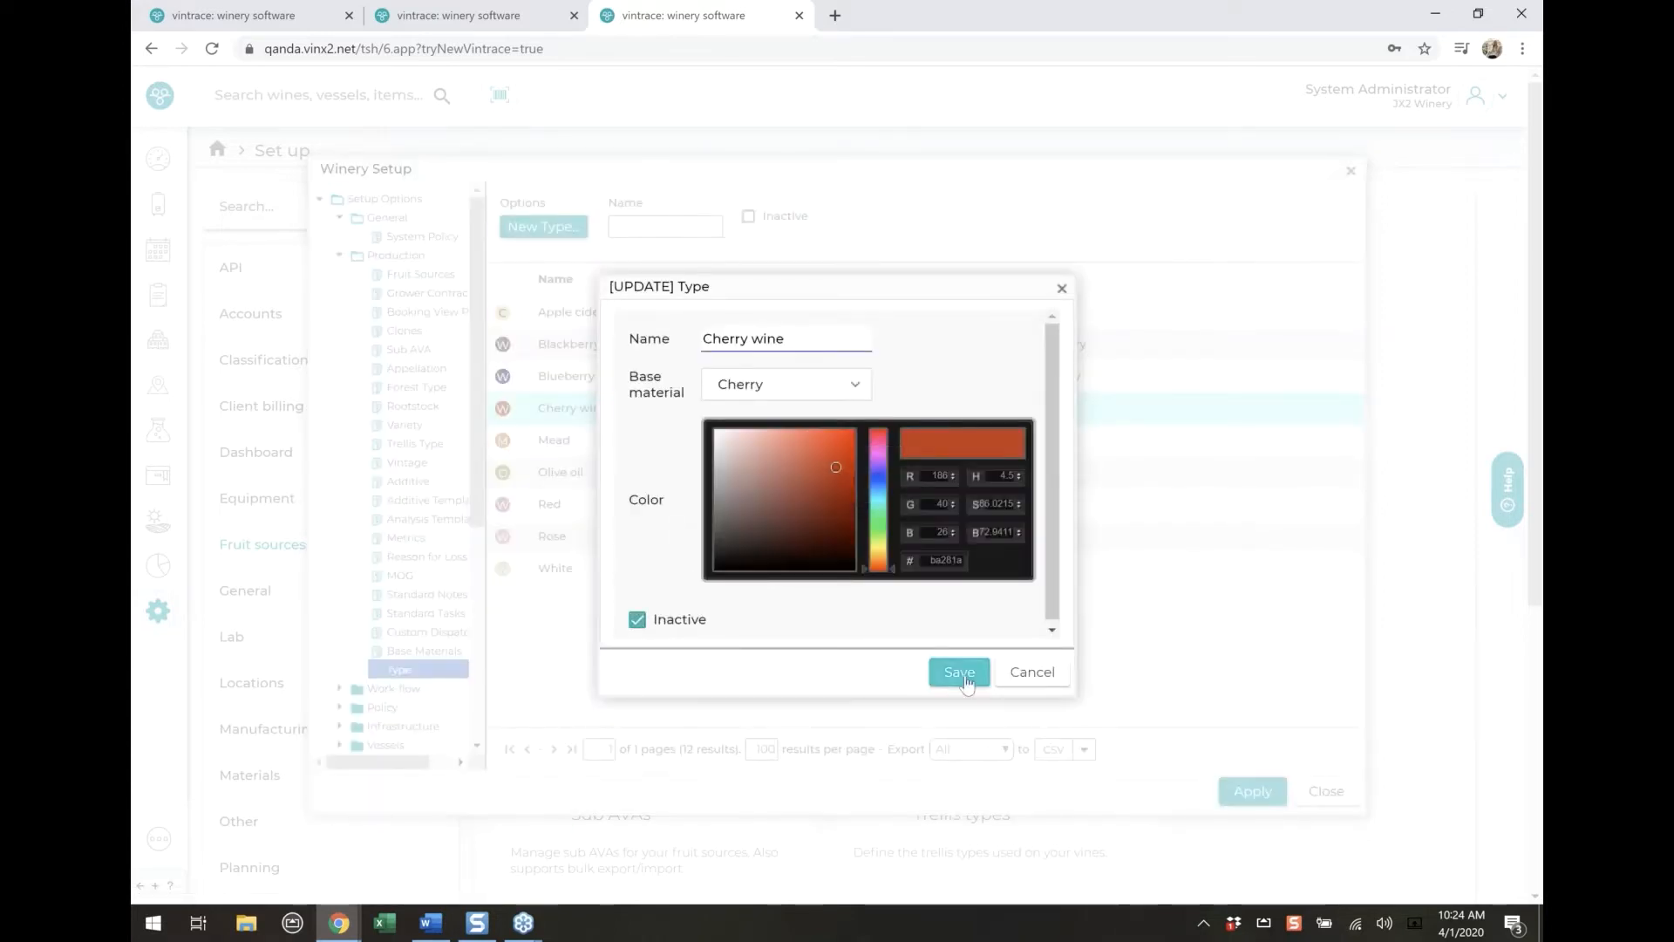
click(961, 673)
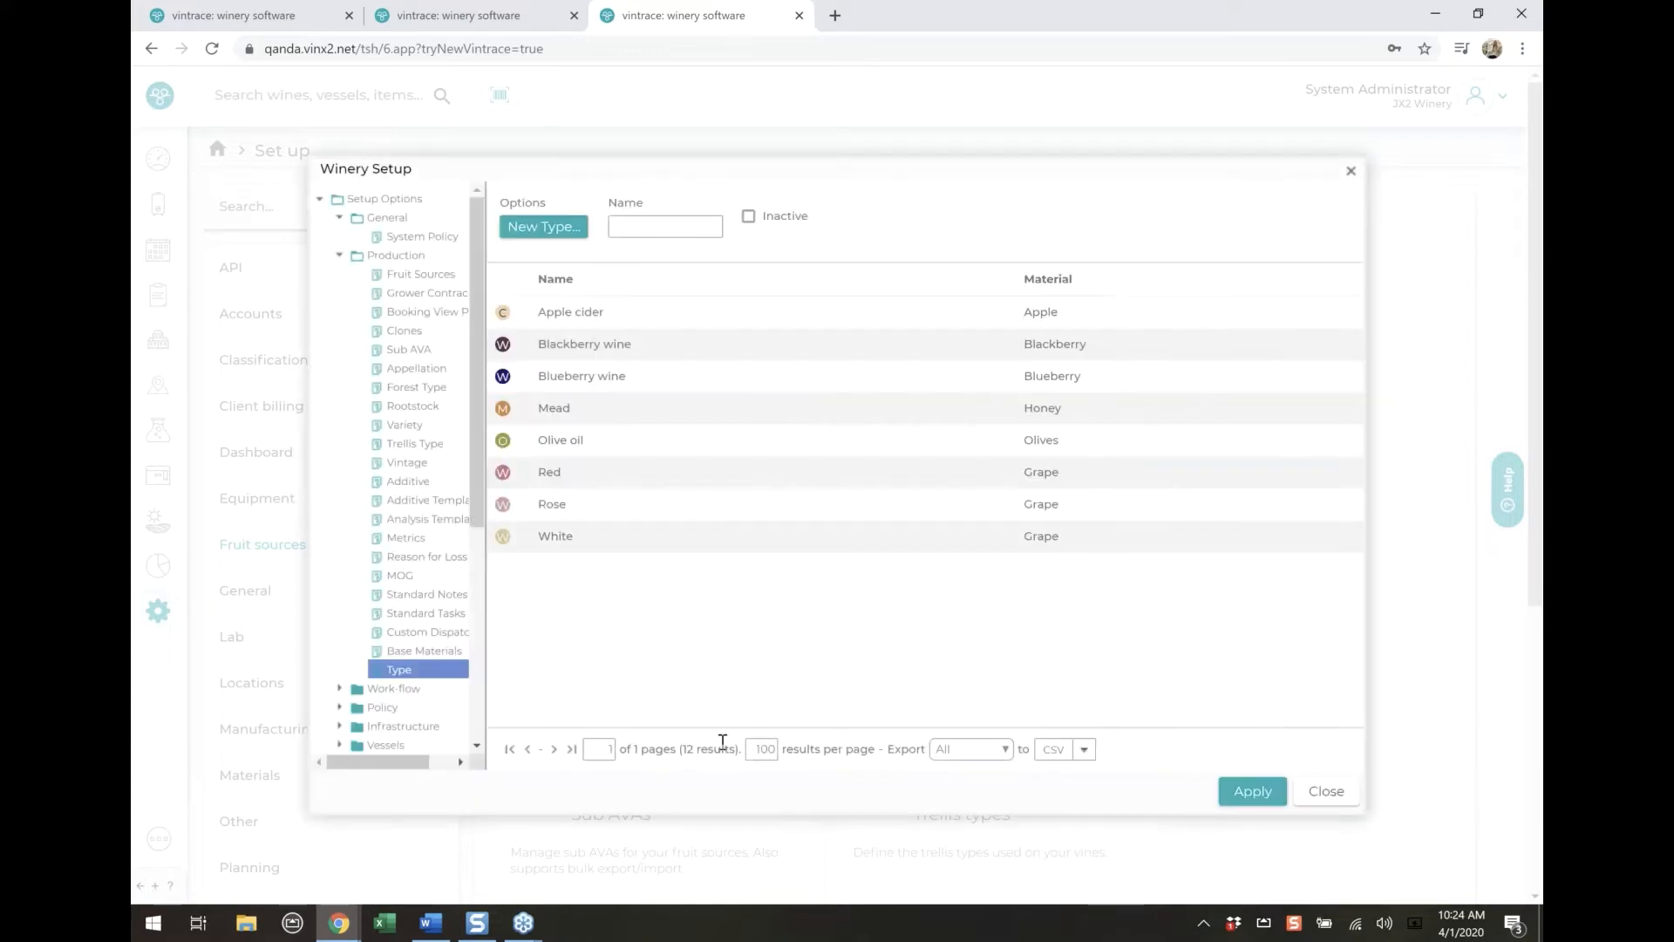
click(763, 222)
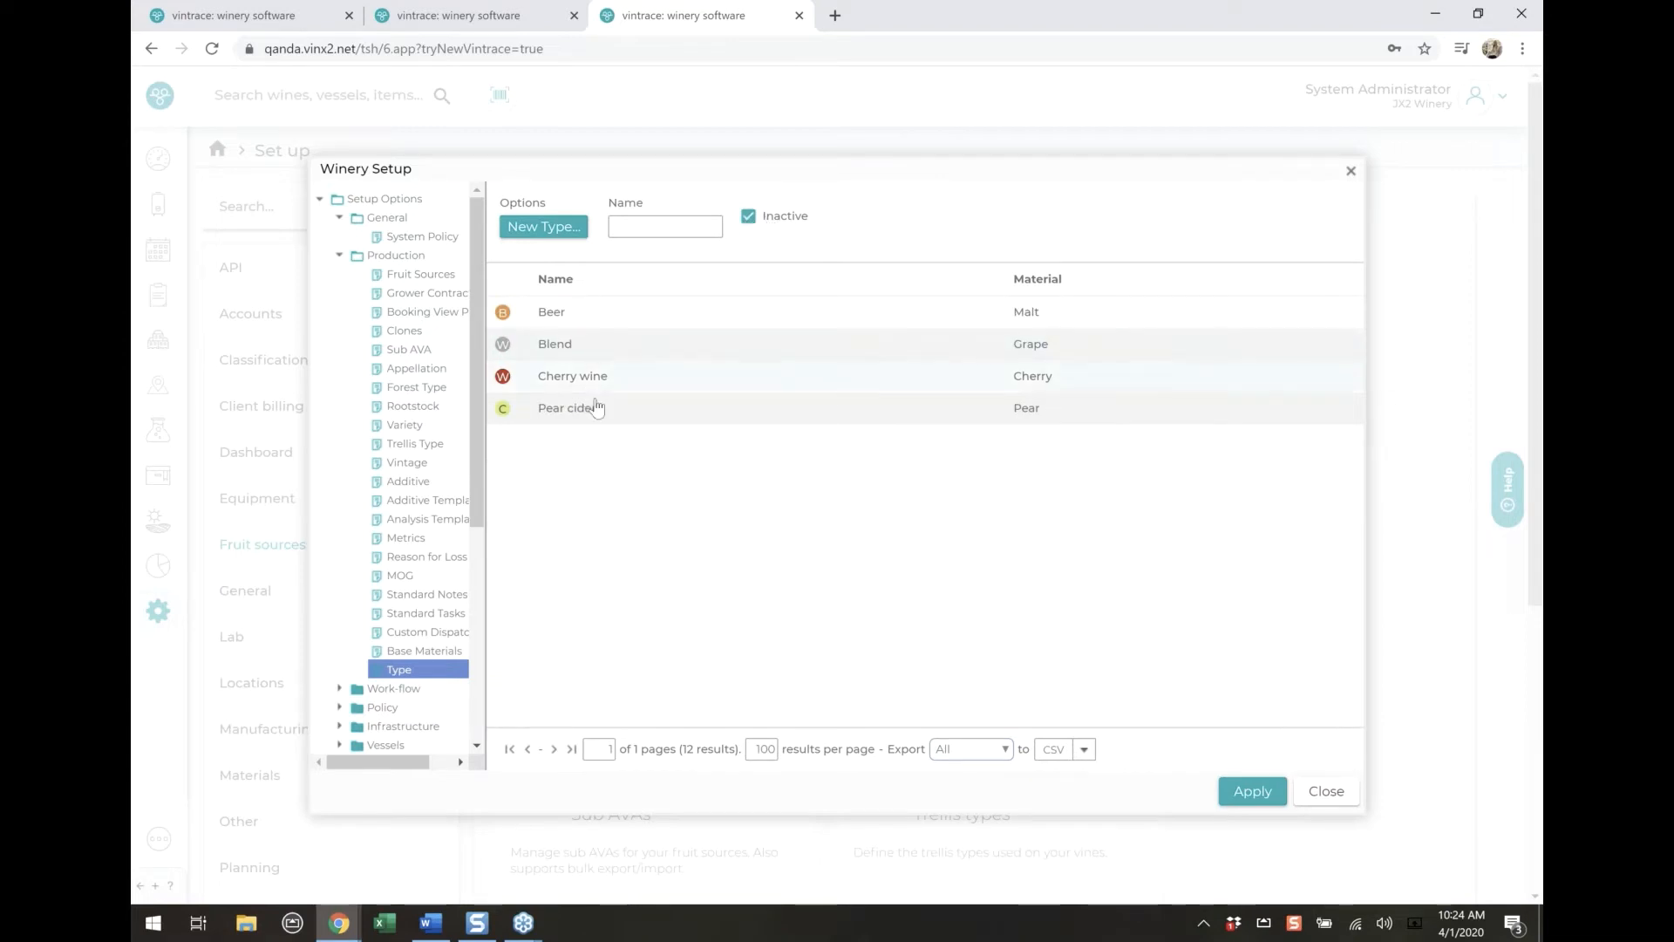
Open the Work-flow Defaults and reset the system default Vintage to blank
click(340, 256)
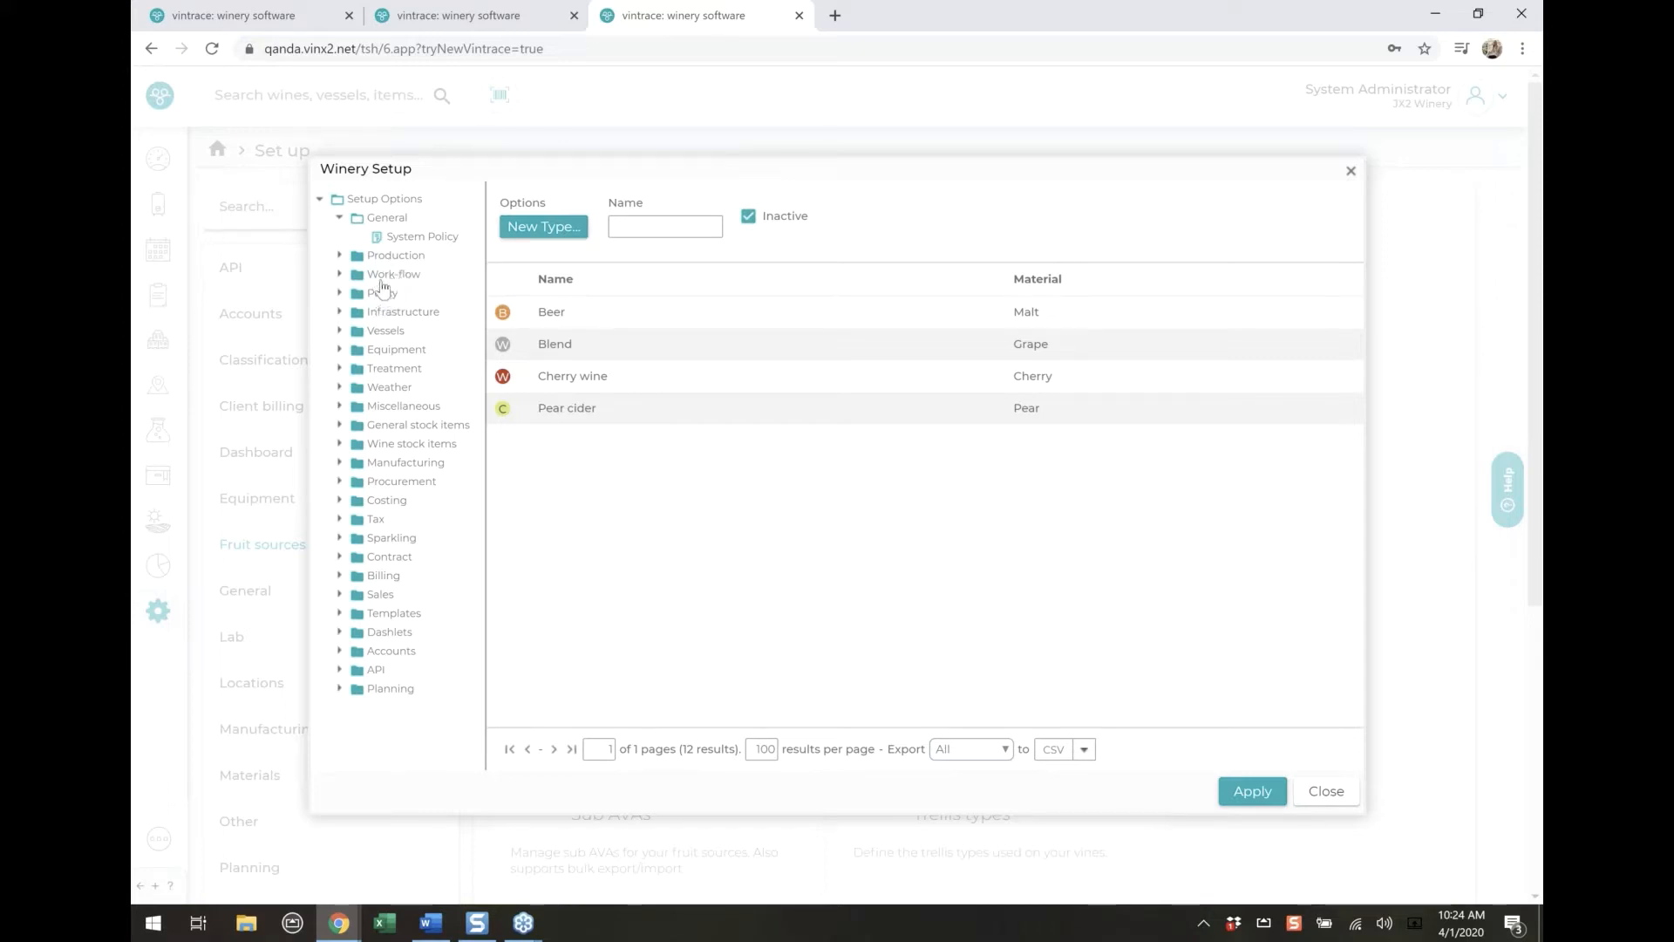
click(380, 273)
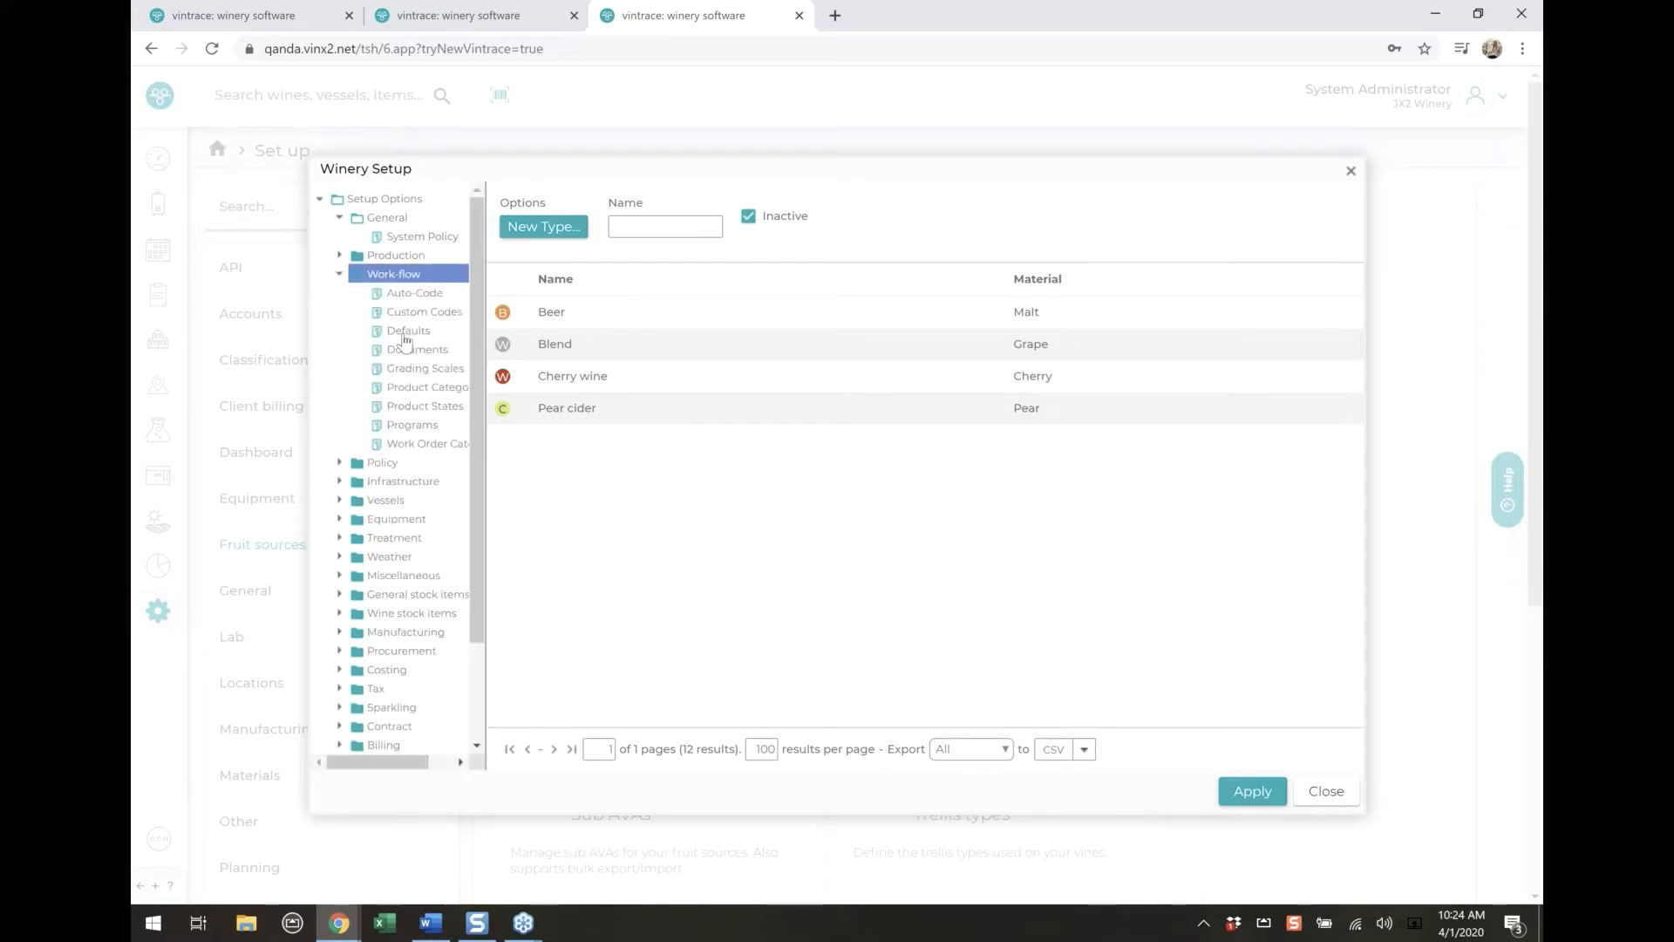
click(406, 333)
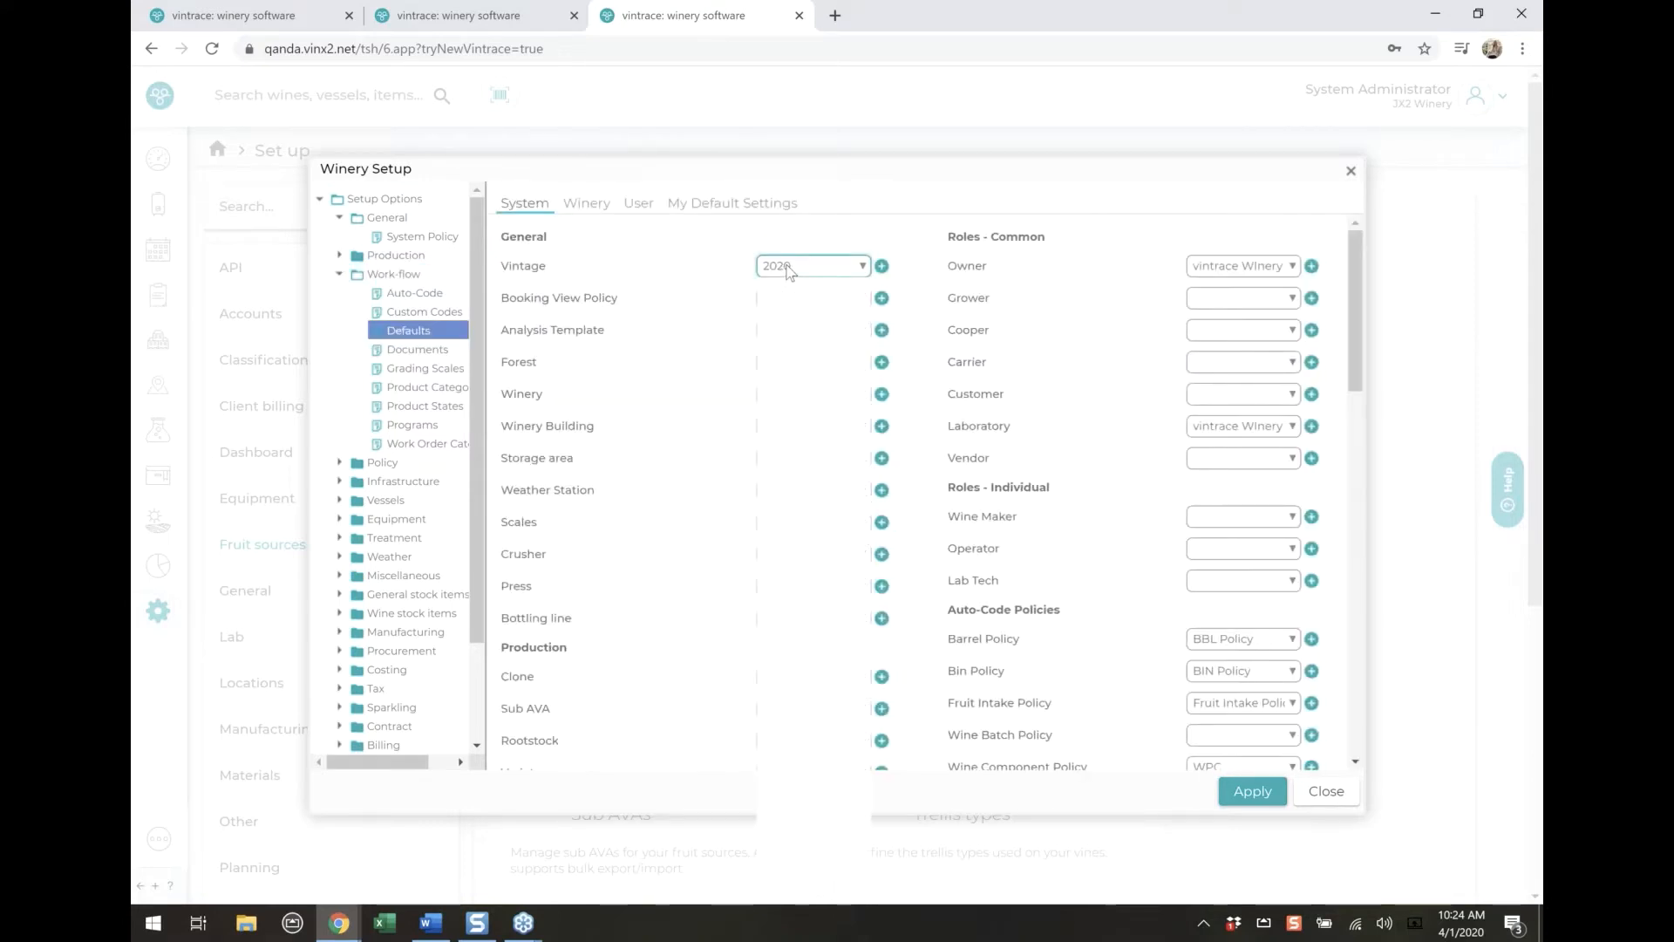
click(789, 272)
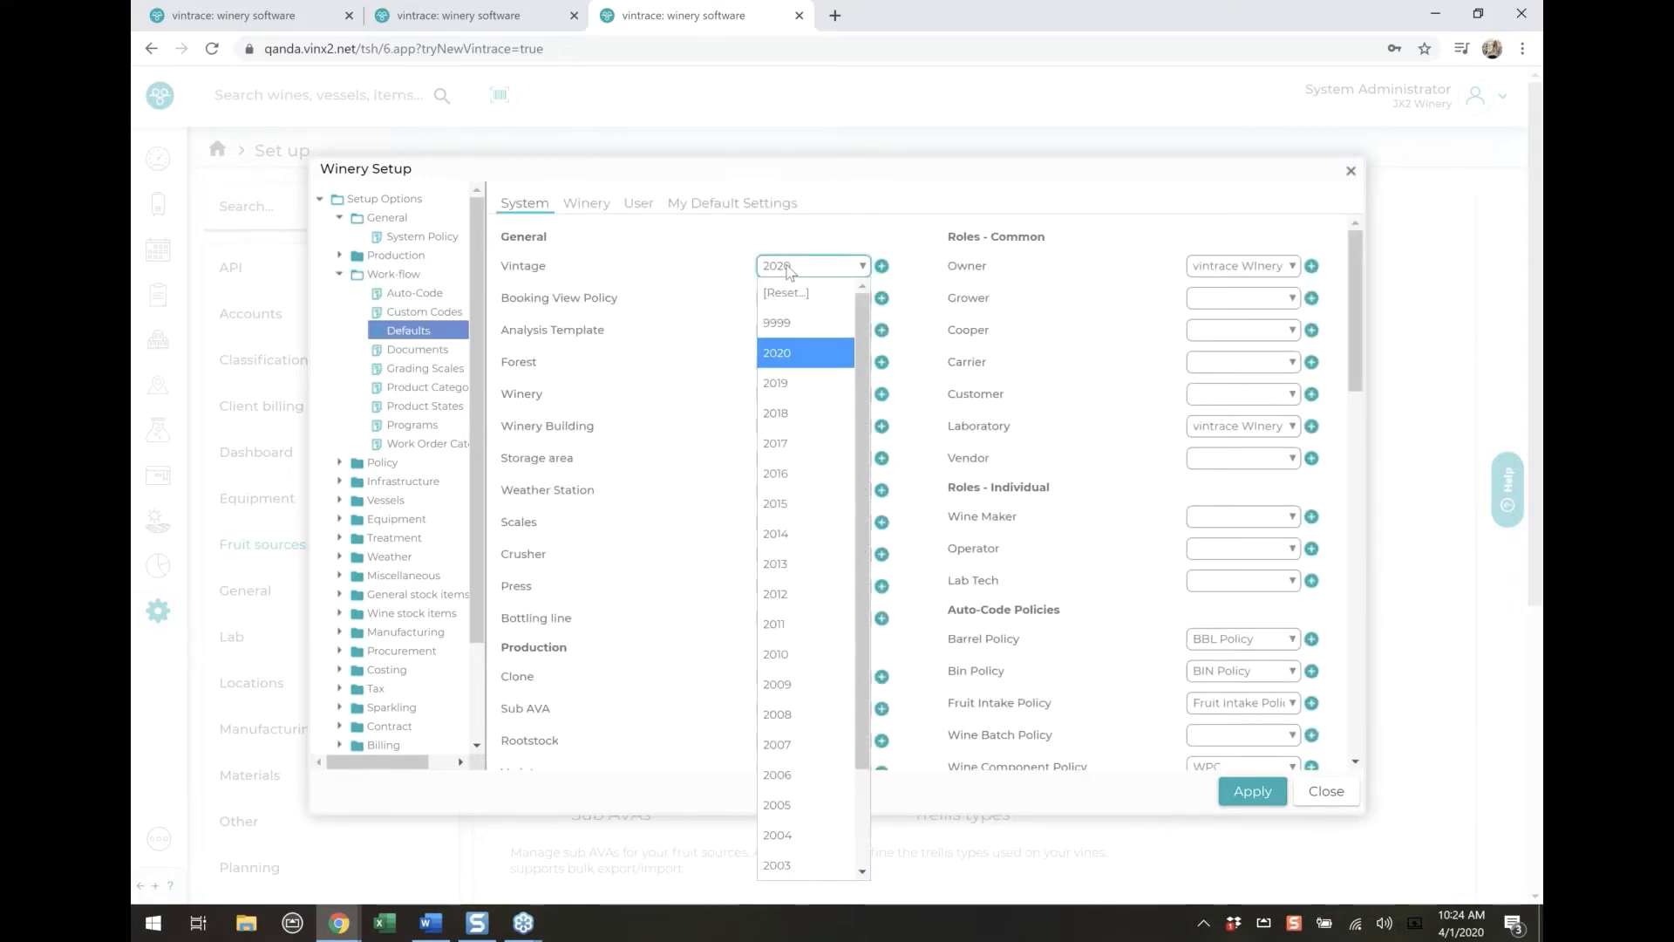
click(805, 297)
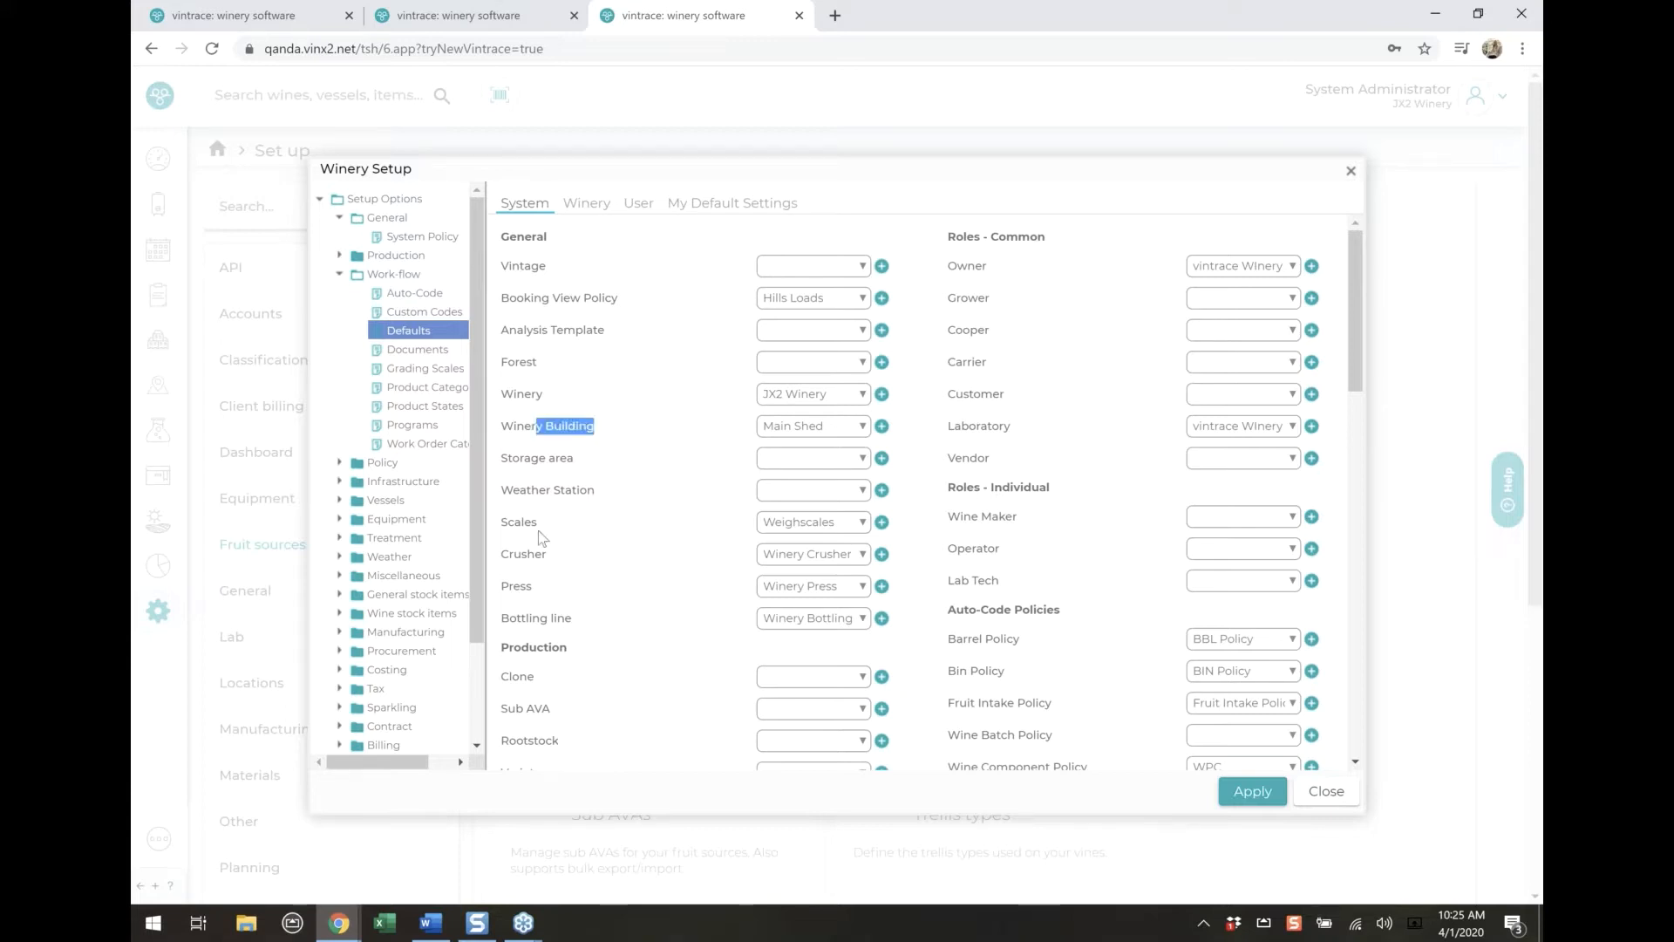
Review the remaining System defaults, the wineries selectable for winery-level defaults, and the User-level defaults
scroll(891, 468, down, 5)
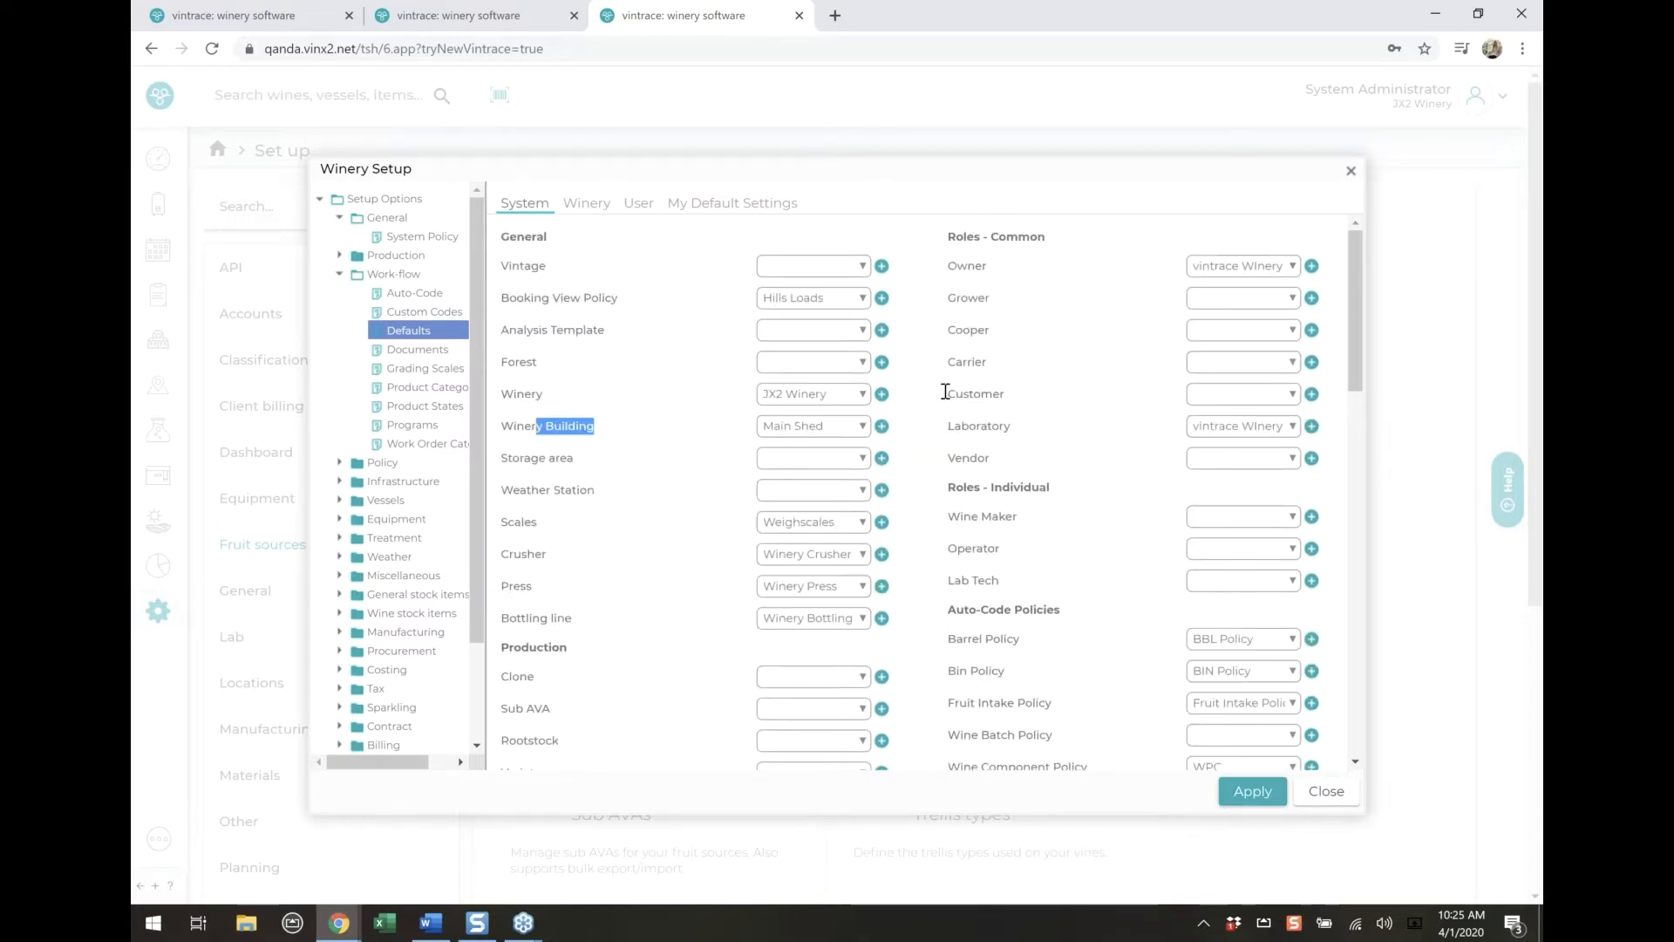
drag(946, 392, 1029, 437)
scroll(1030, 439, down, 5)
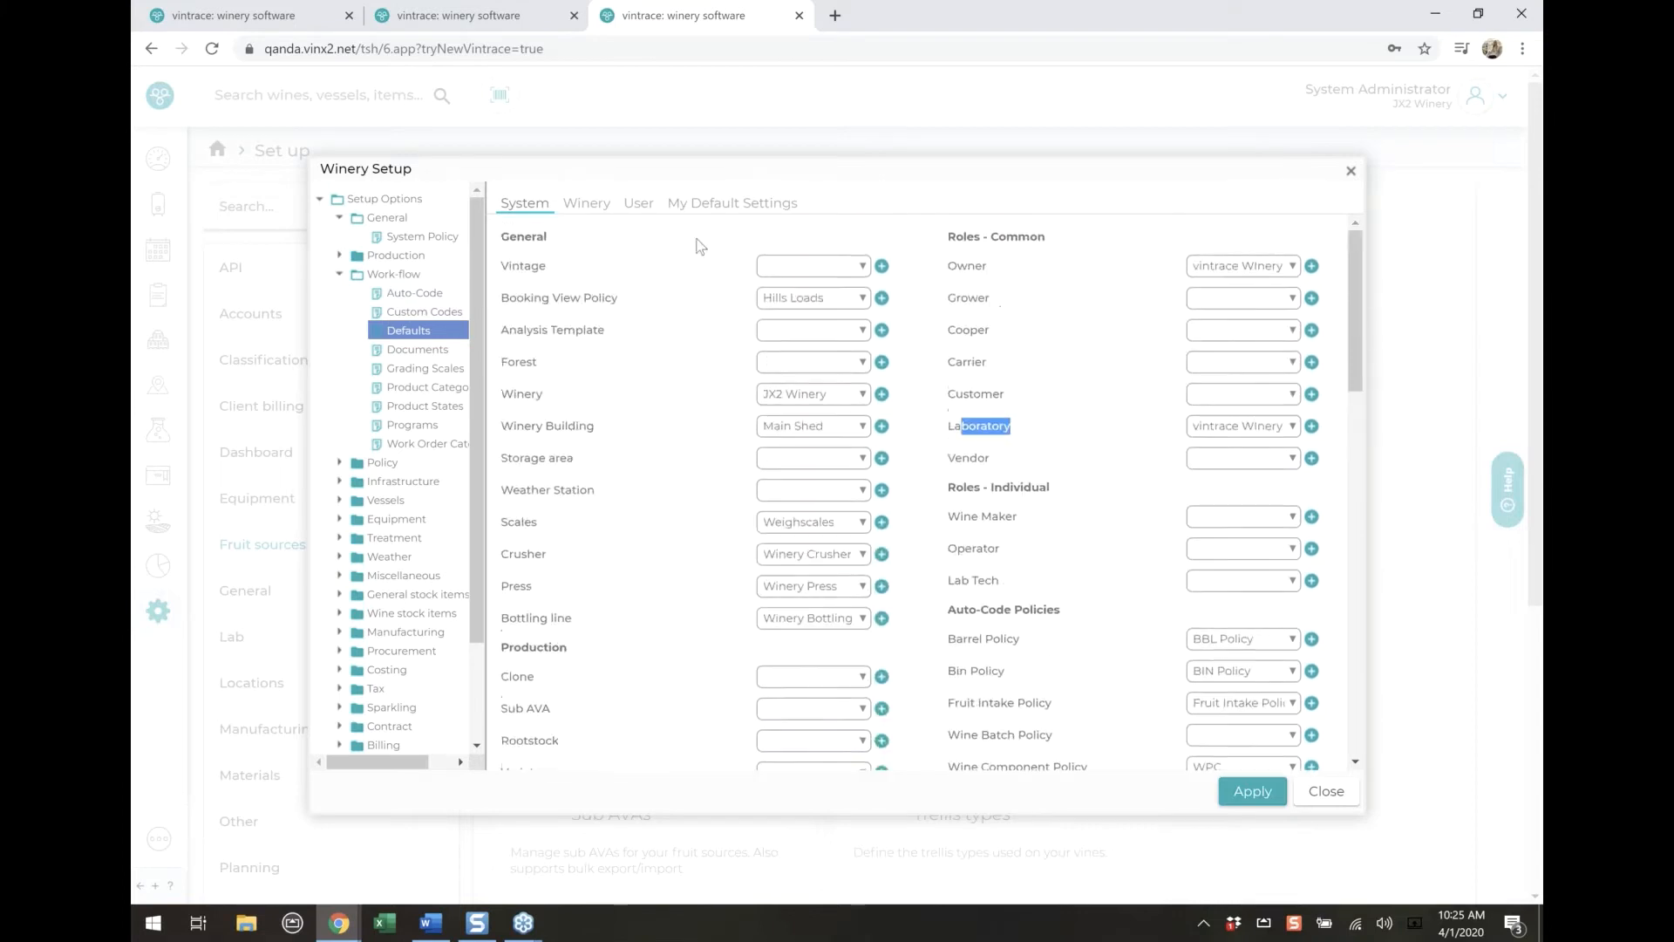
click(608, 204)
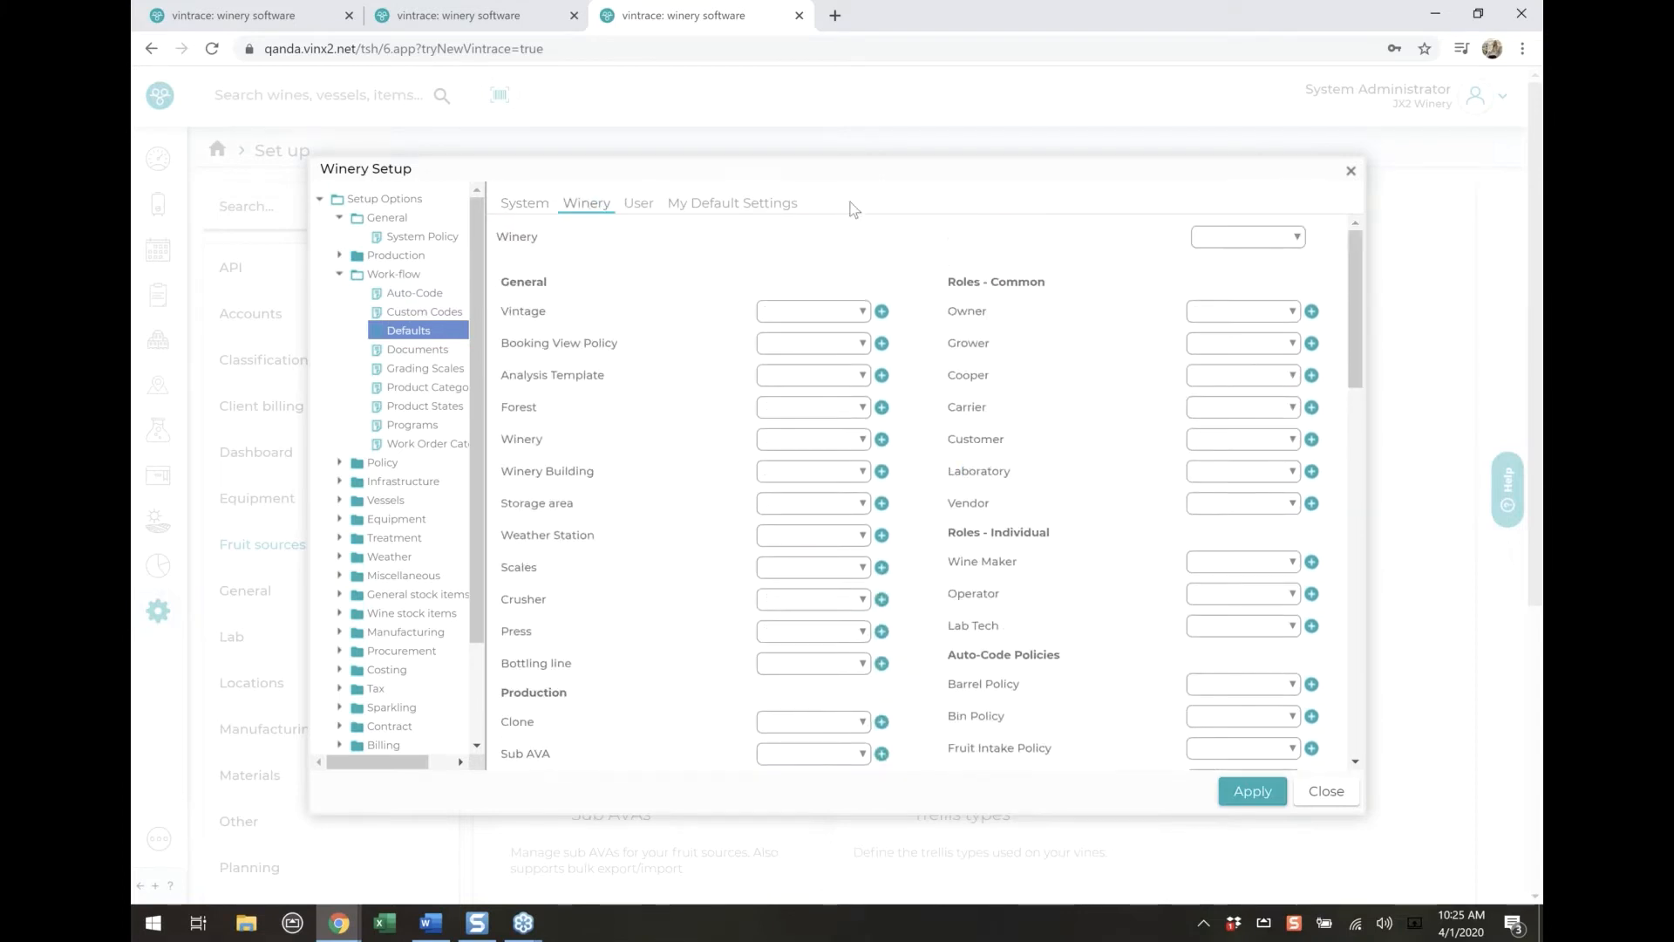
click(1269, 243)
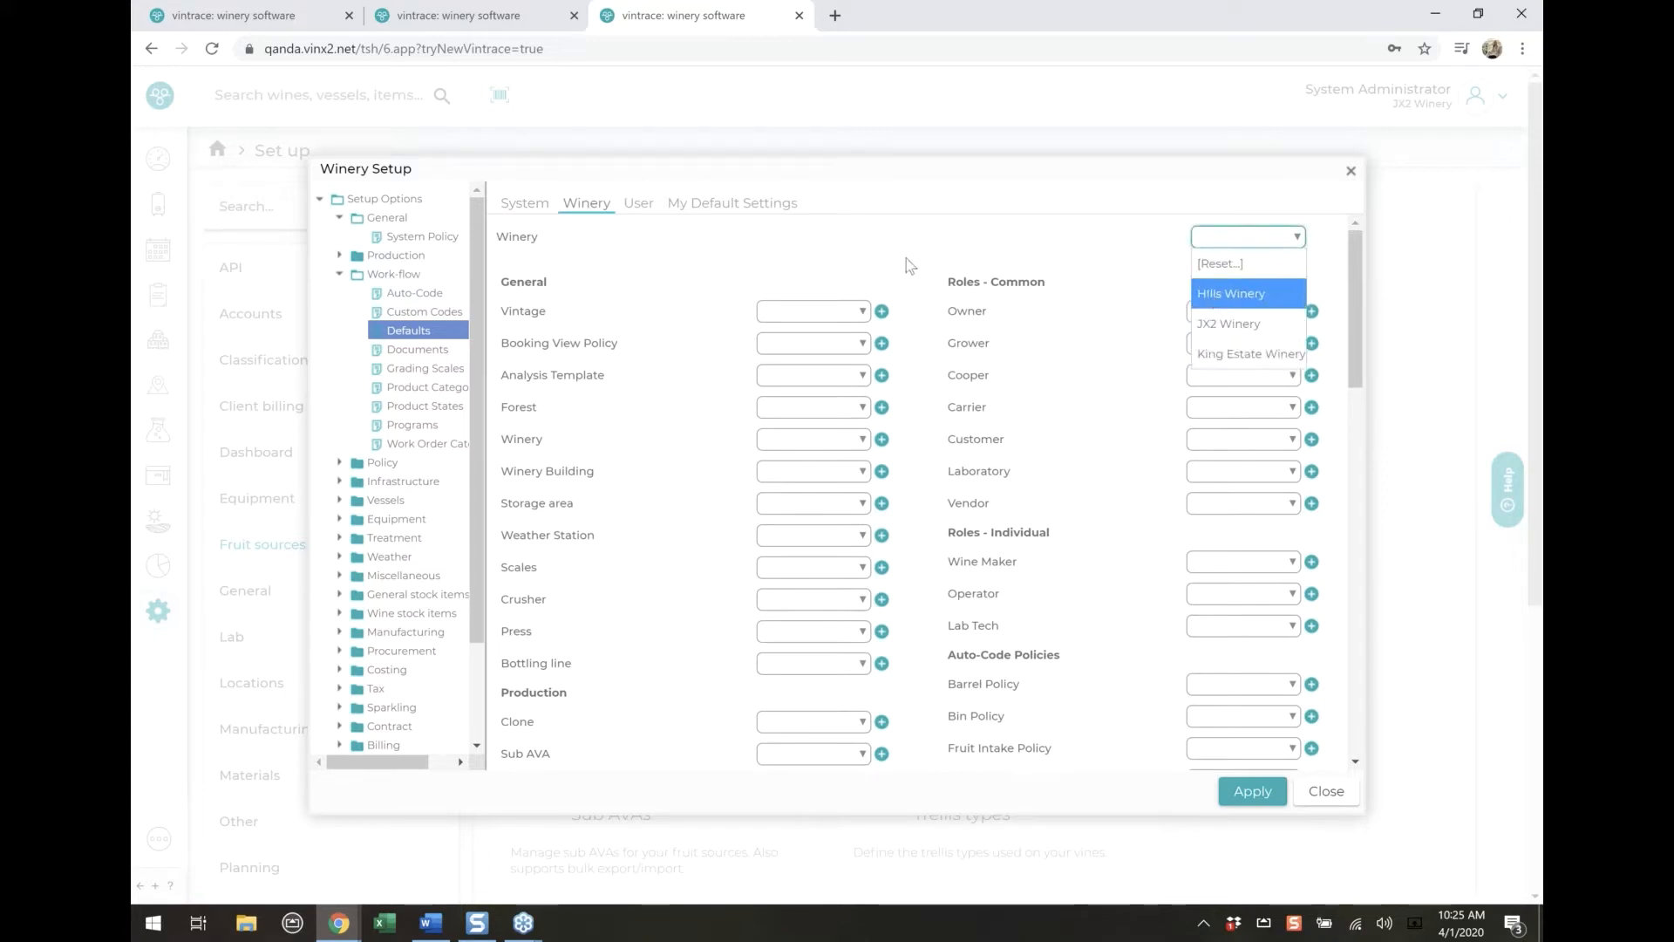
click(661, 229)
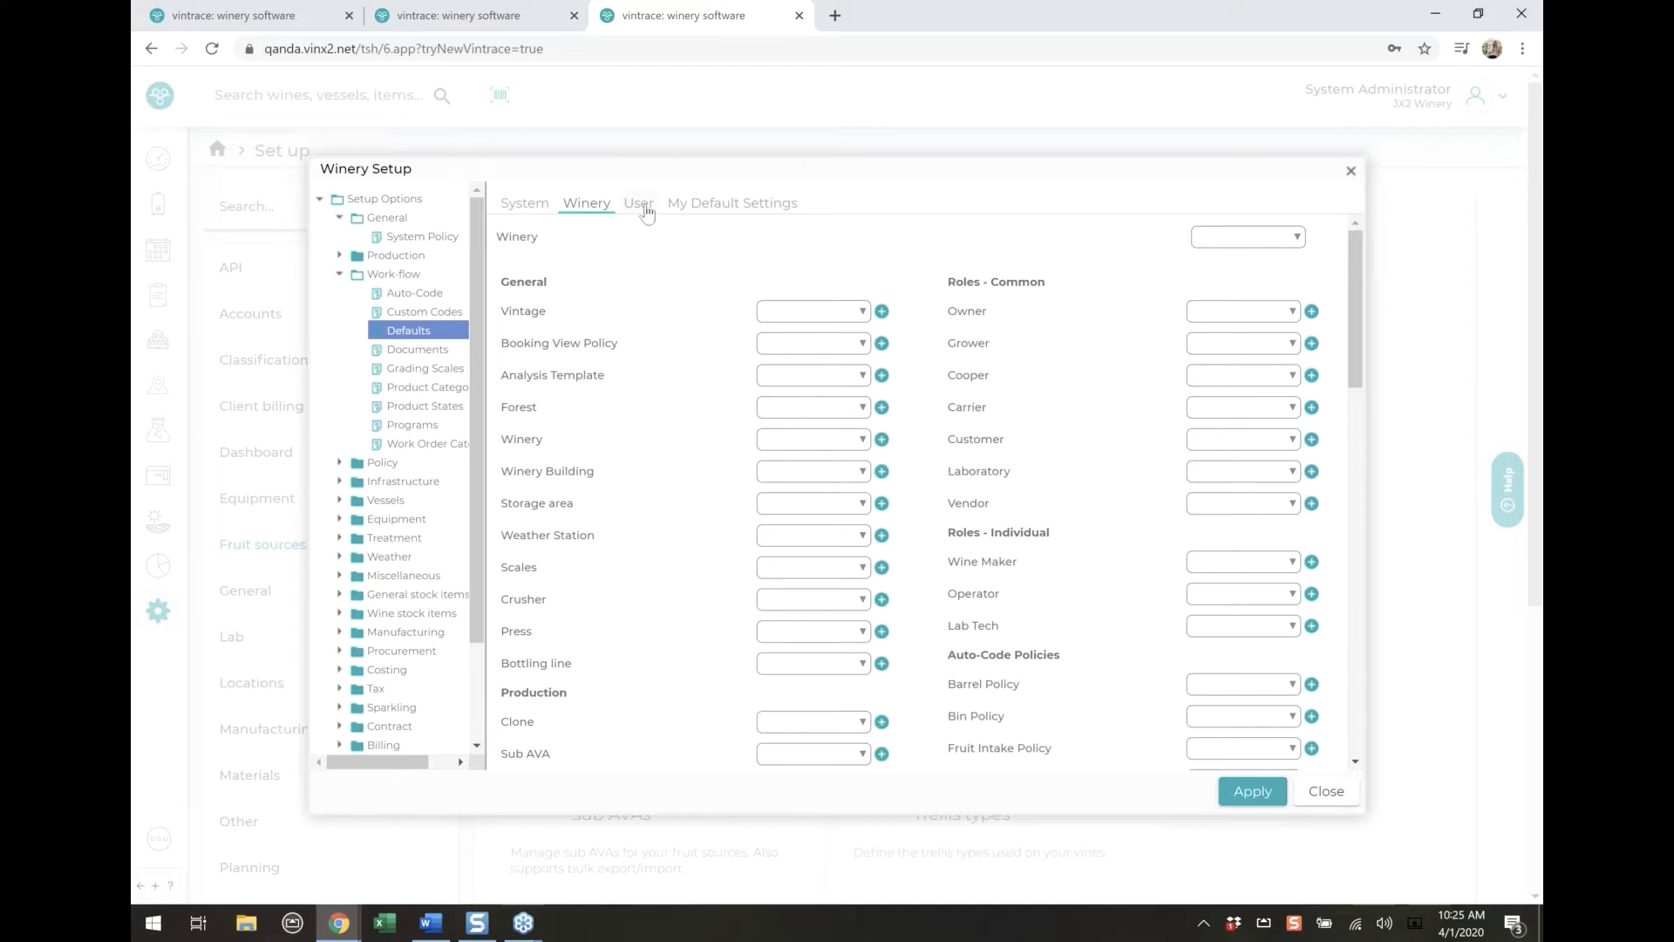
click(647, 212)
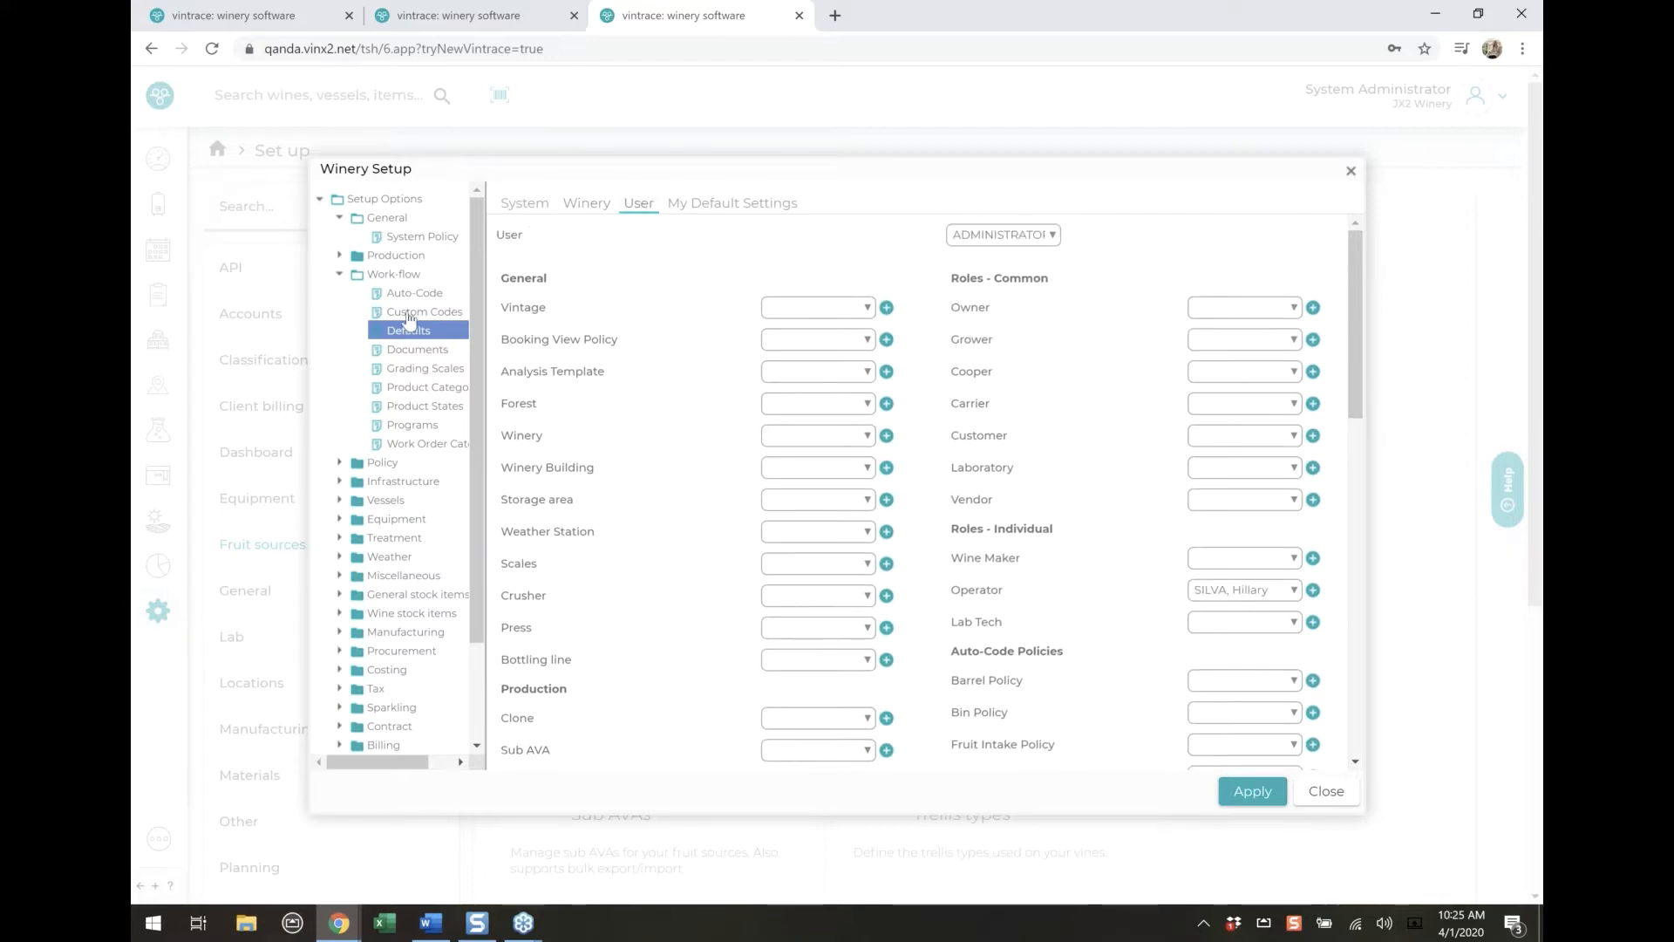
View the Work-flow Product States, open the form for creating a product state, and cancel it
click(422, 408)
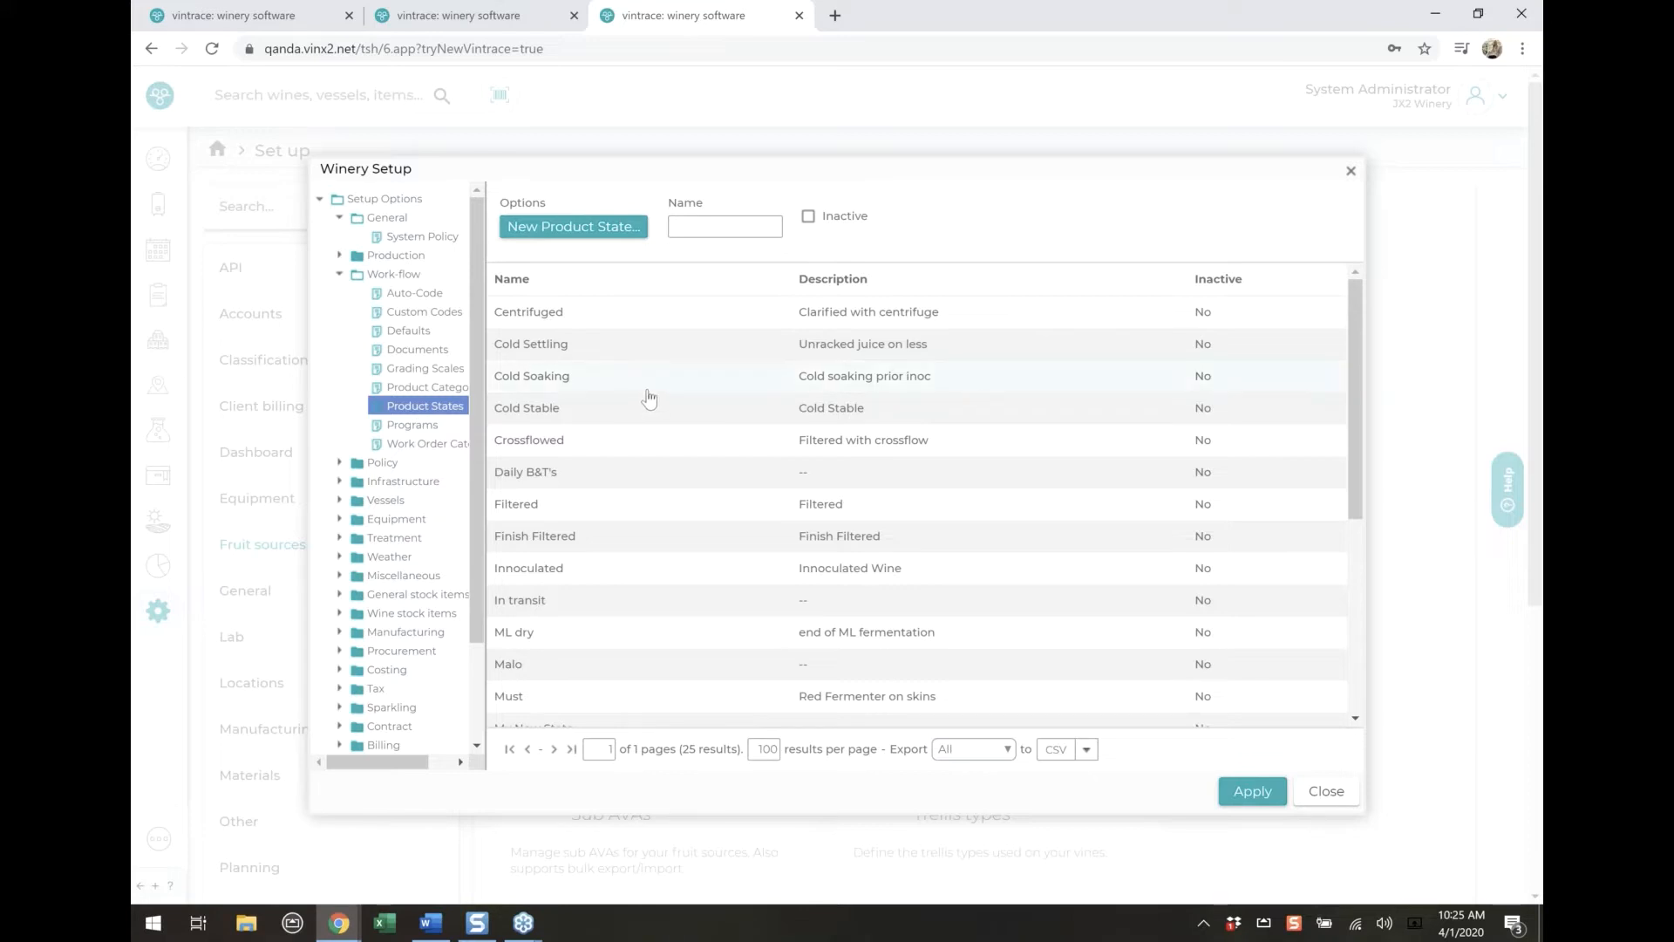
click(584, 234)
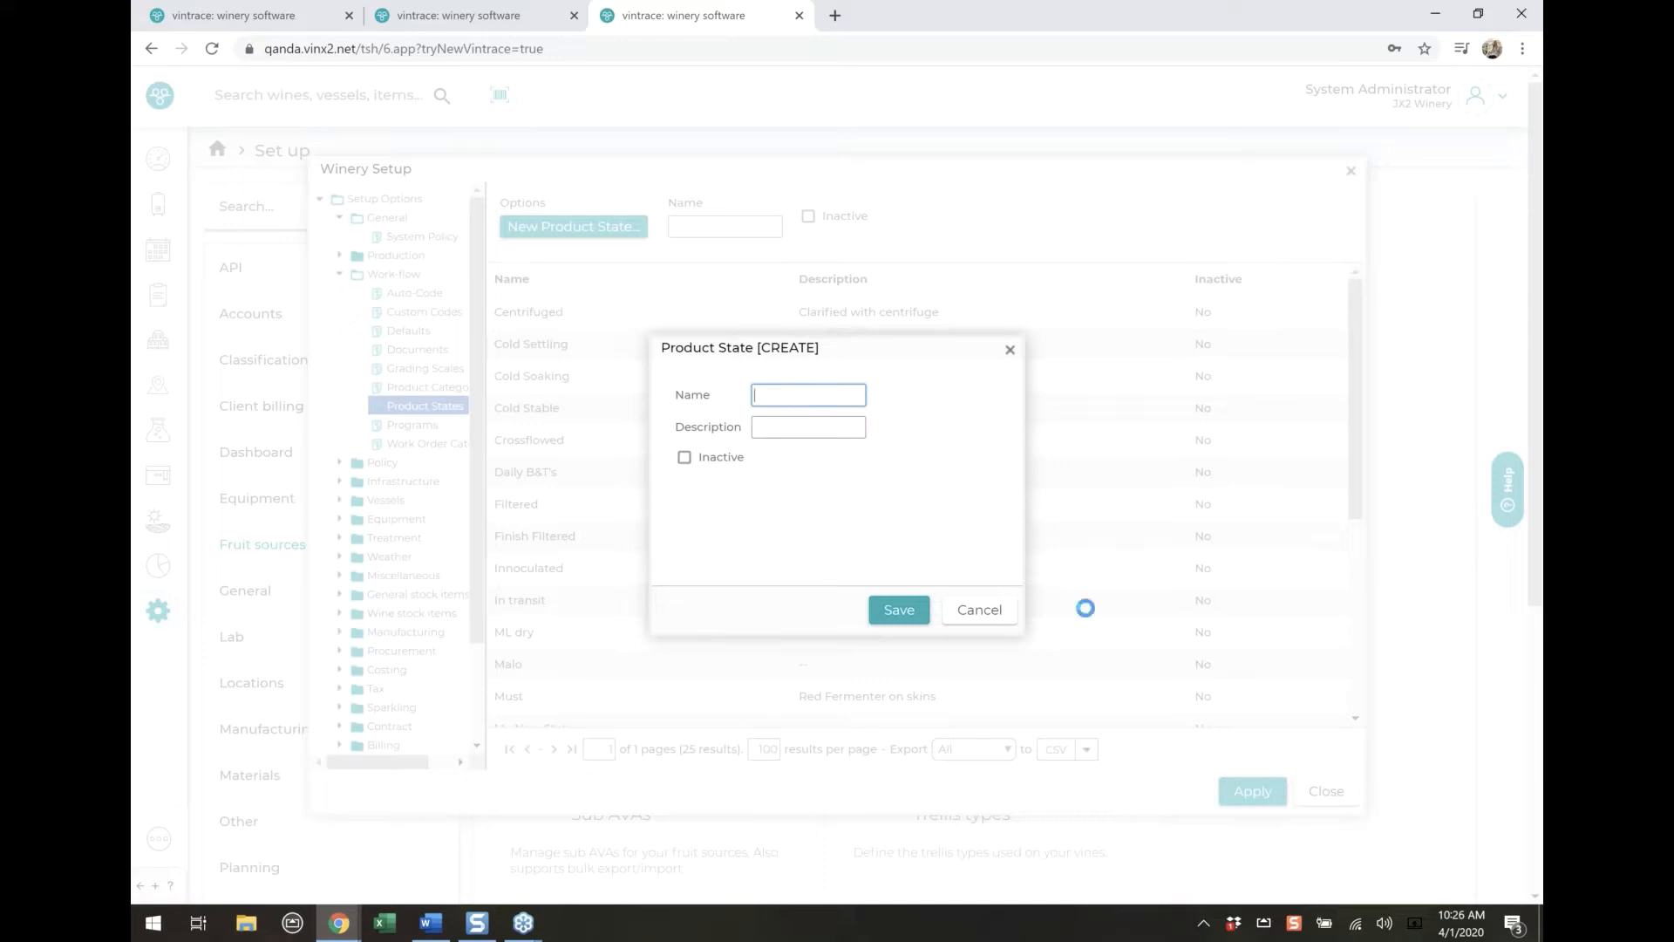
click(982, 598)
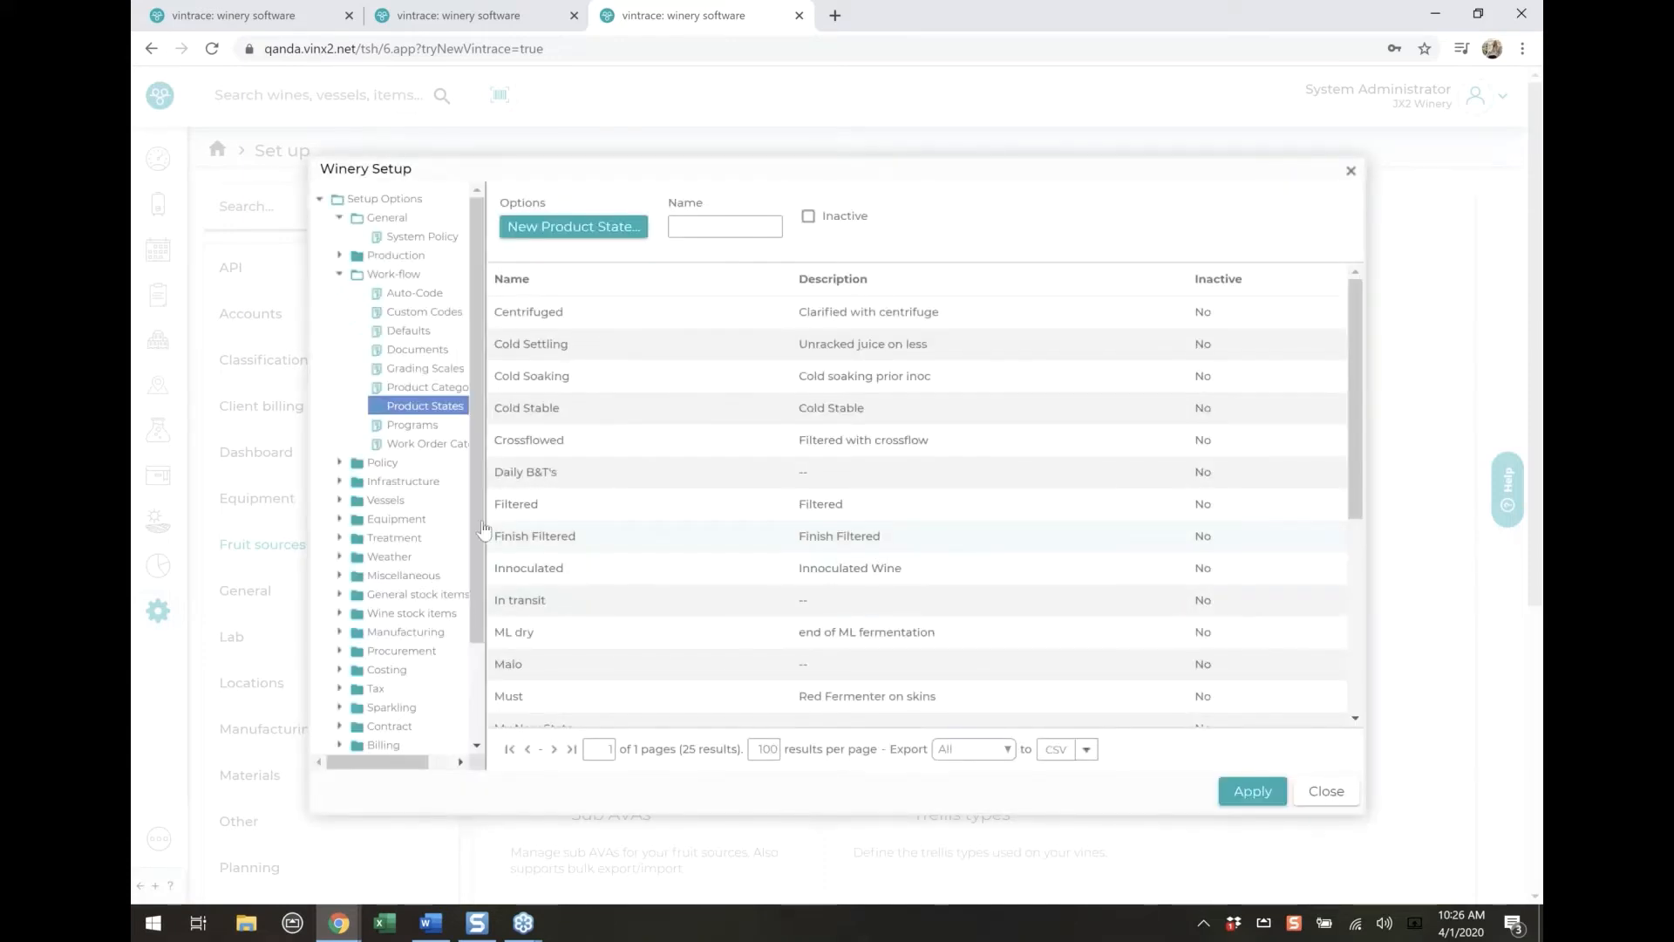
View the Infrastructure Storage Areas, inspect the importer's Update existing records option, and close the importer without importing
click(339, 274)
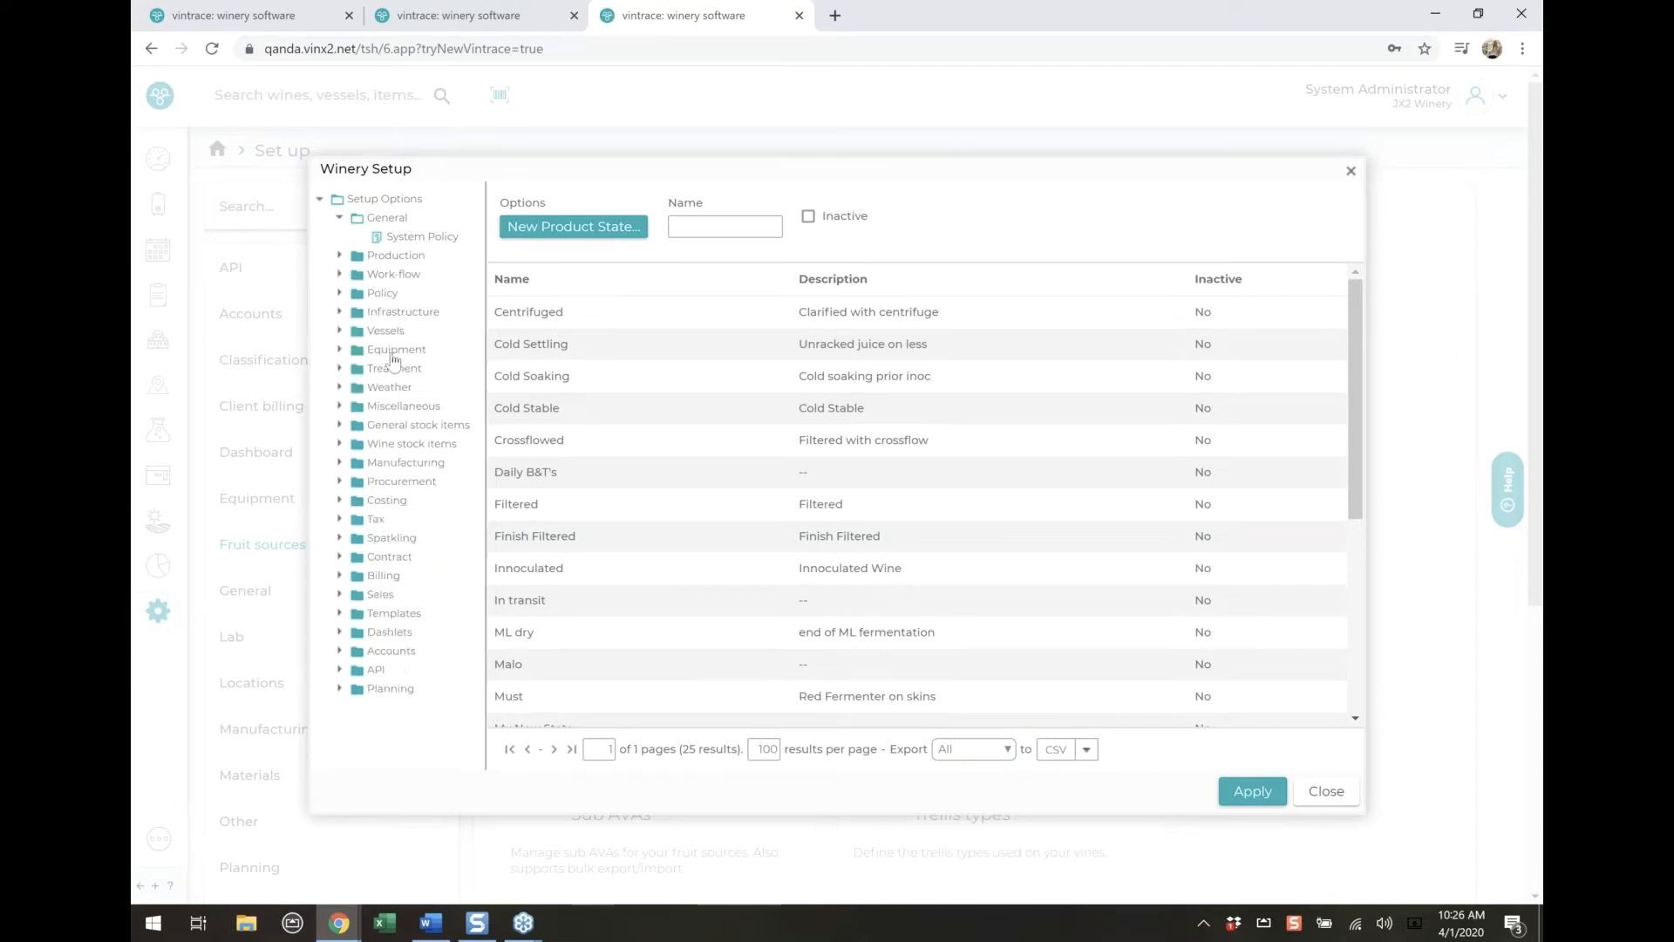
click(403, 314)
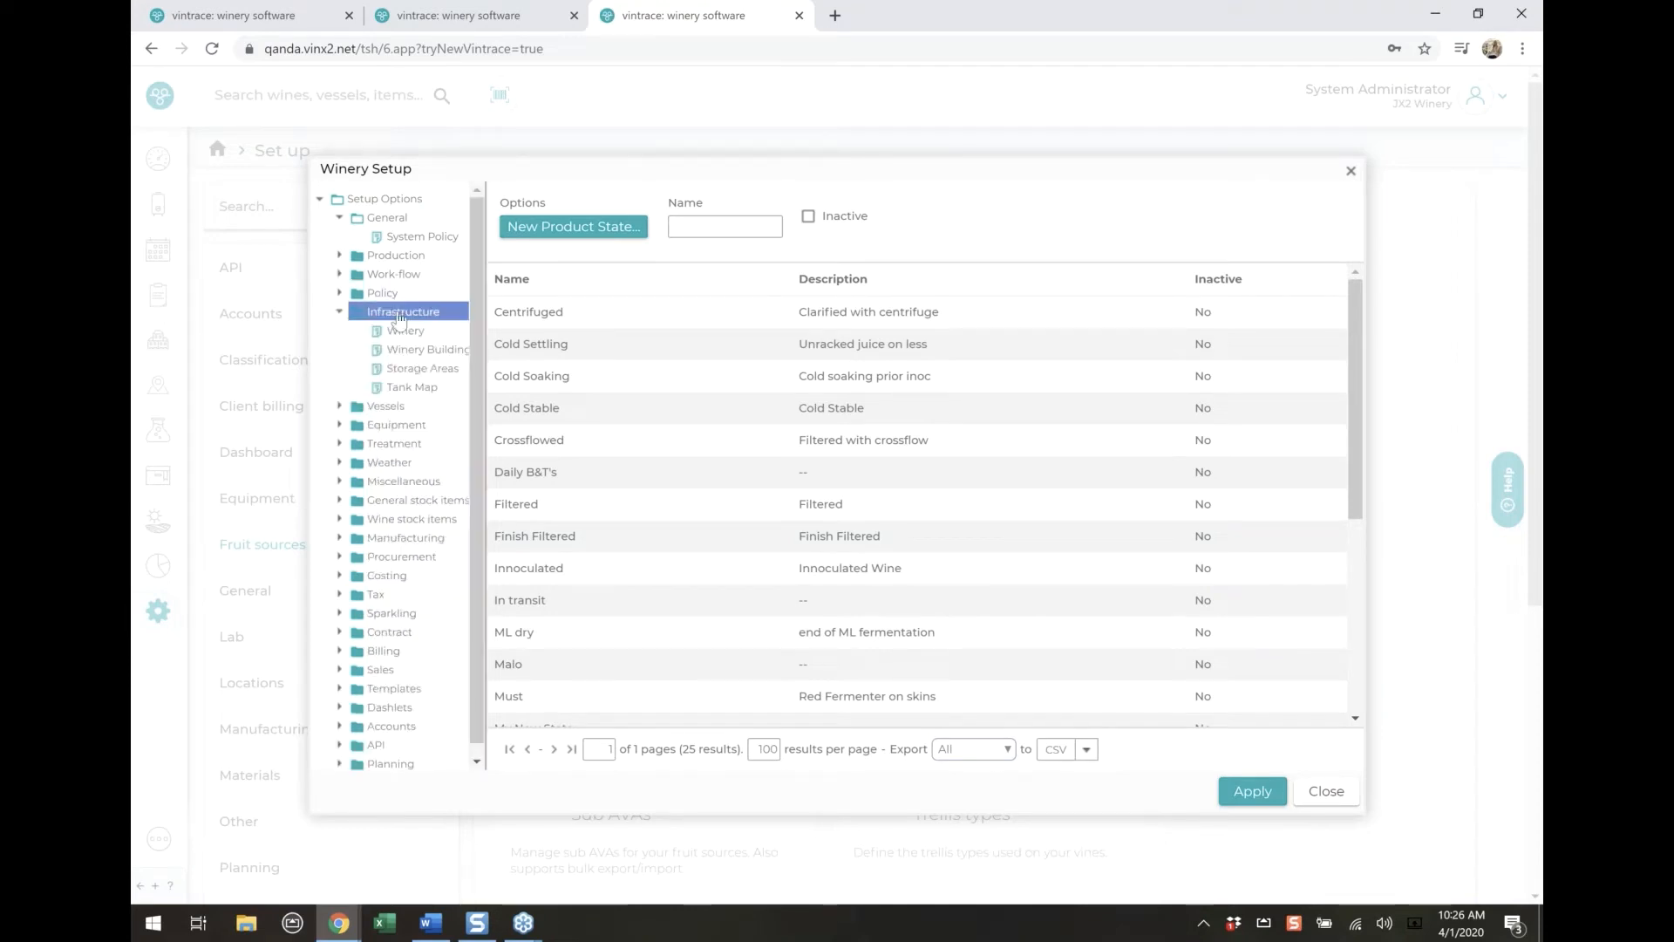
click(438, 364)
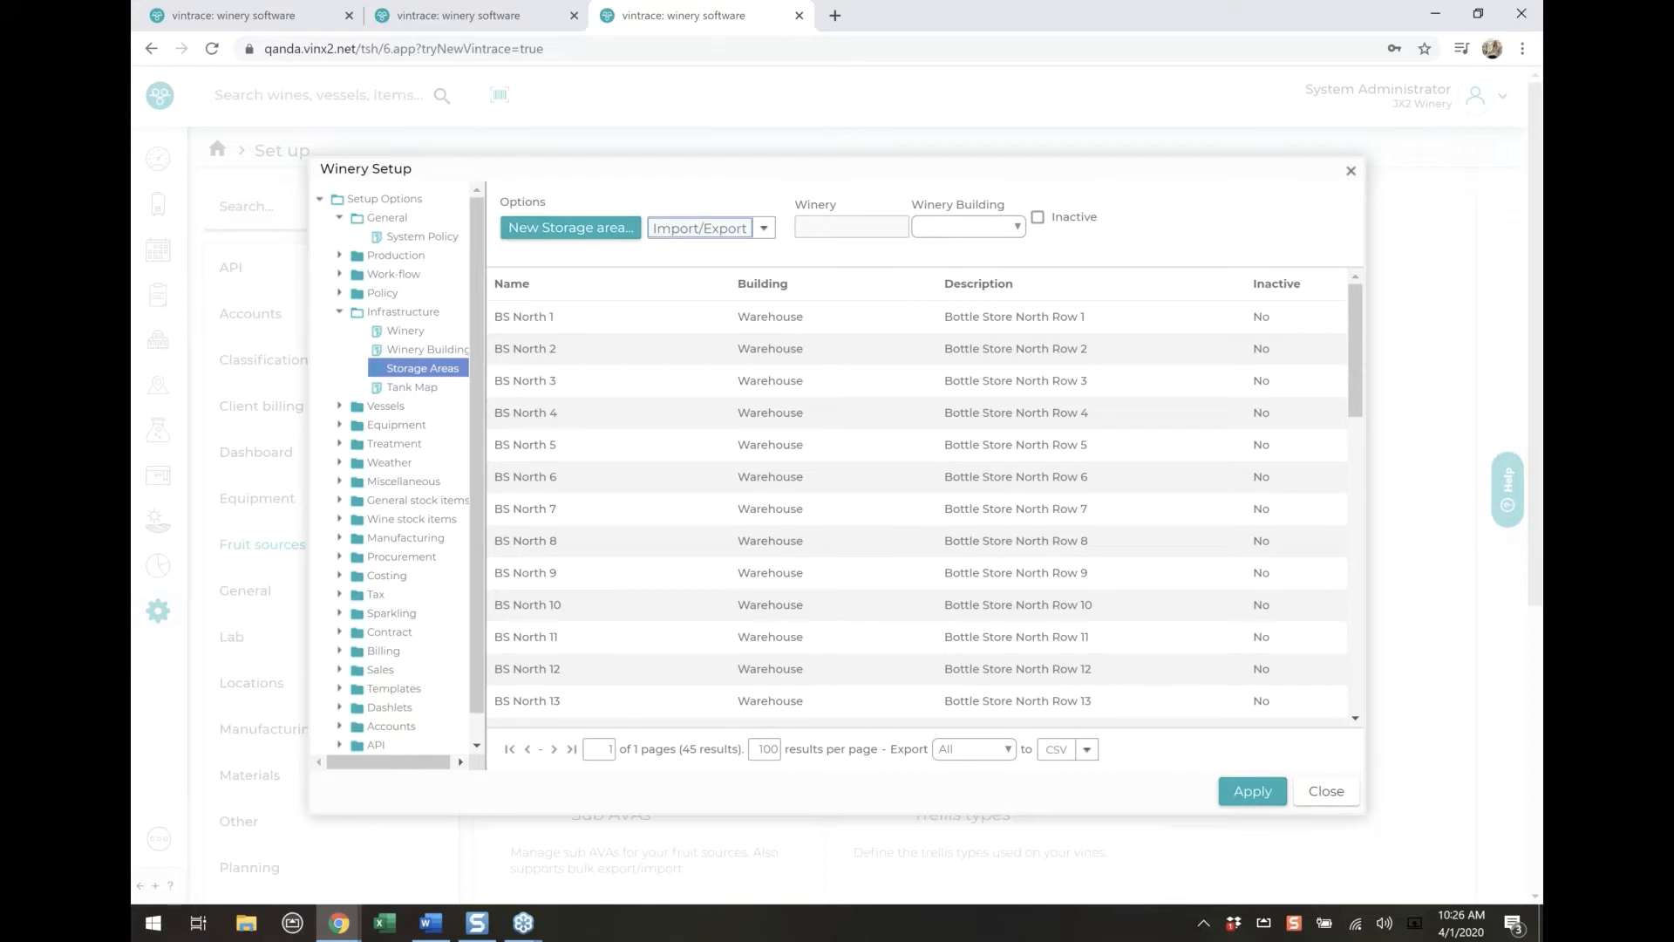
click(698, 228)
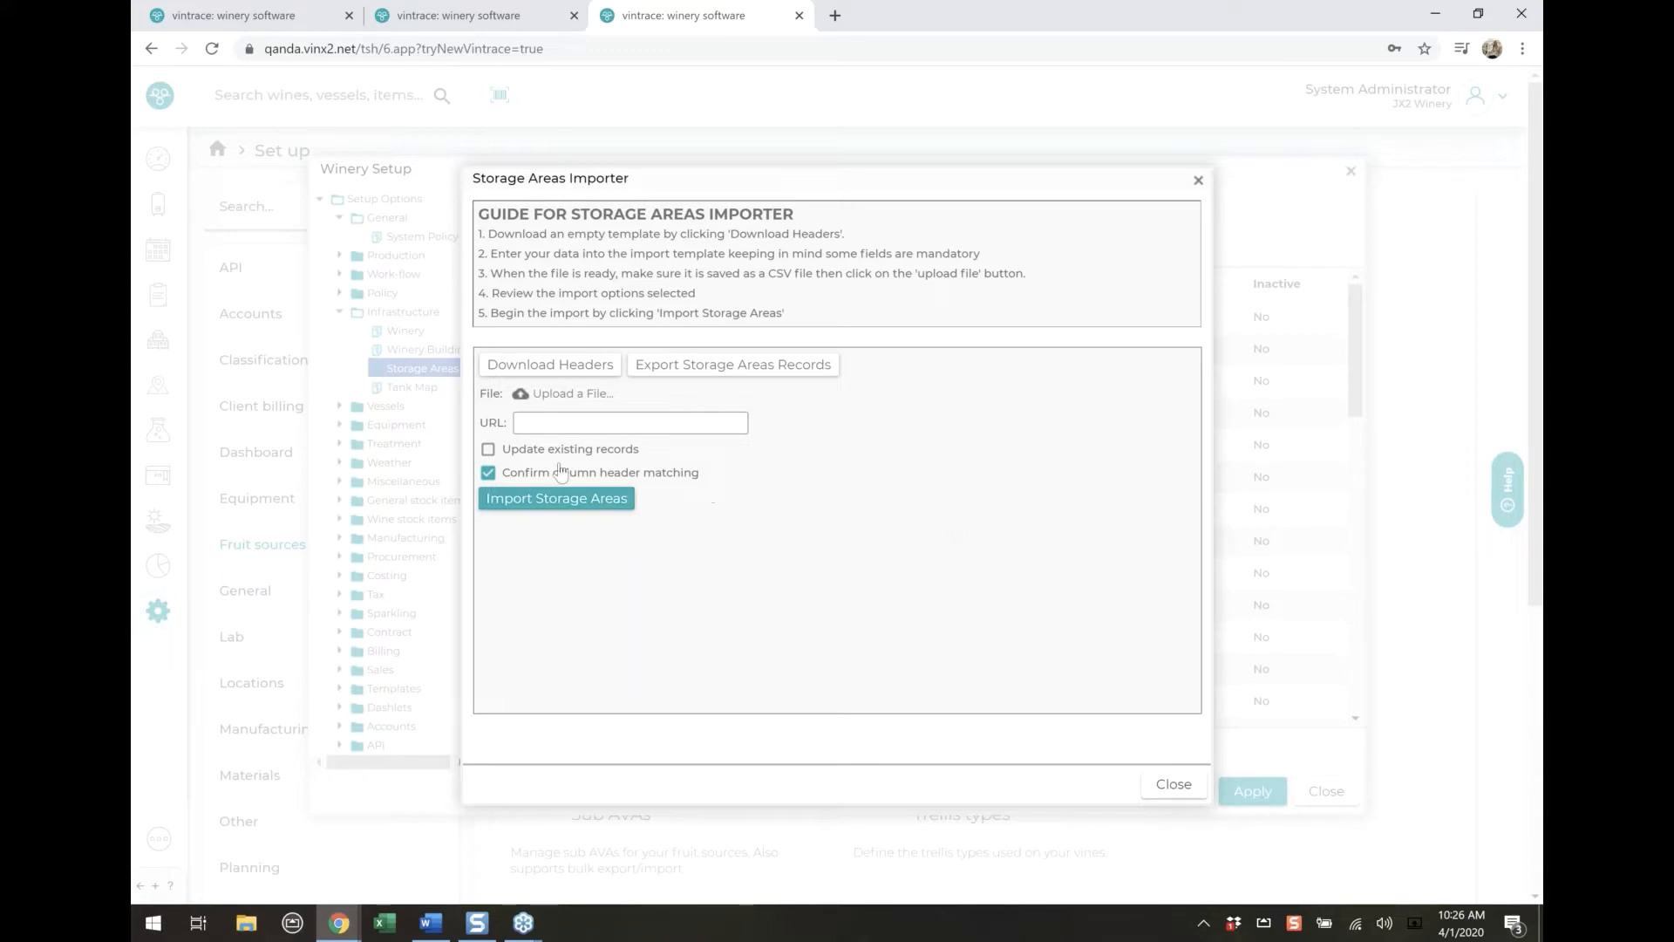
click(605, 452)
click(604, 454)
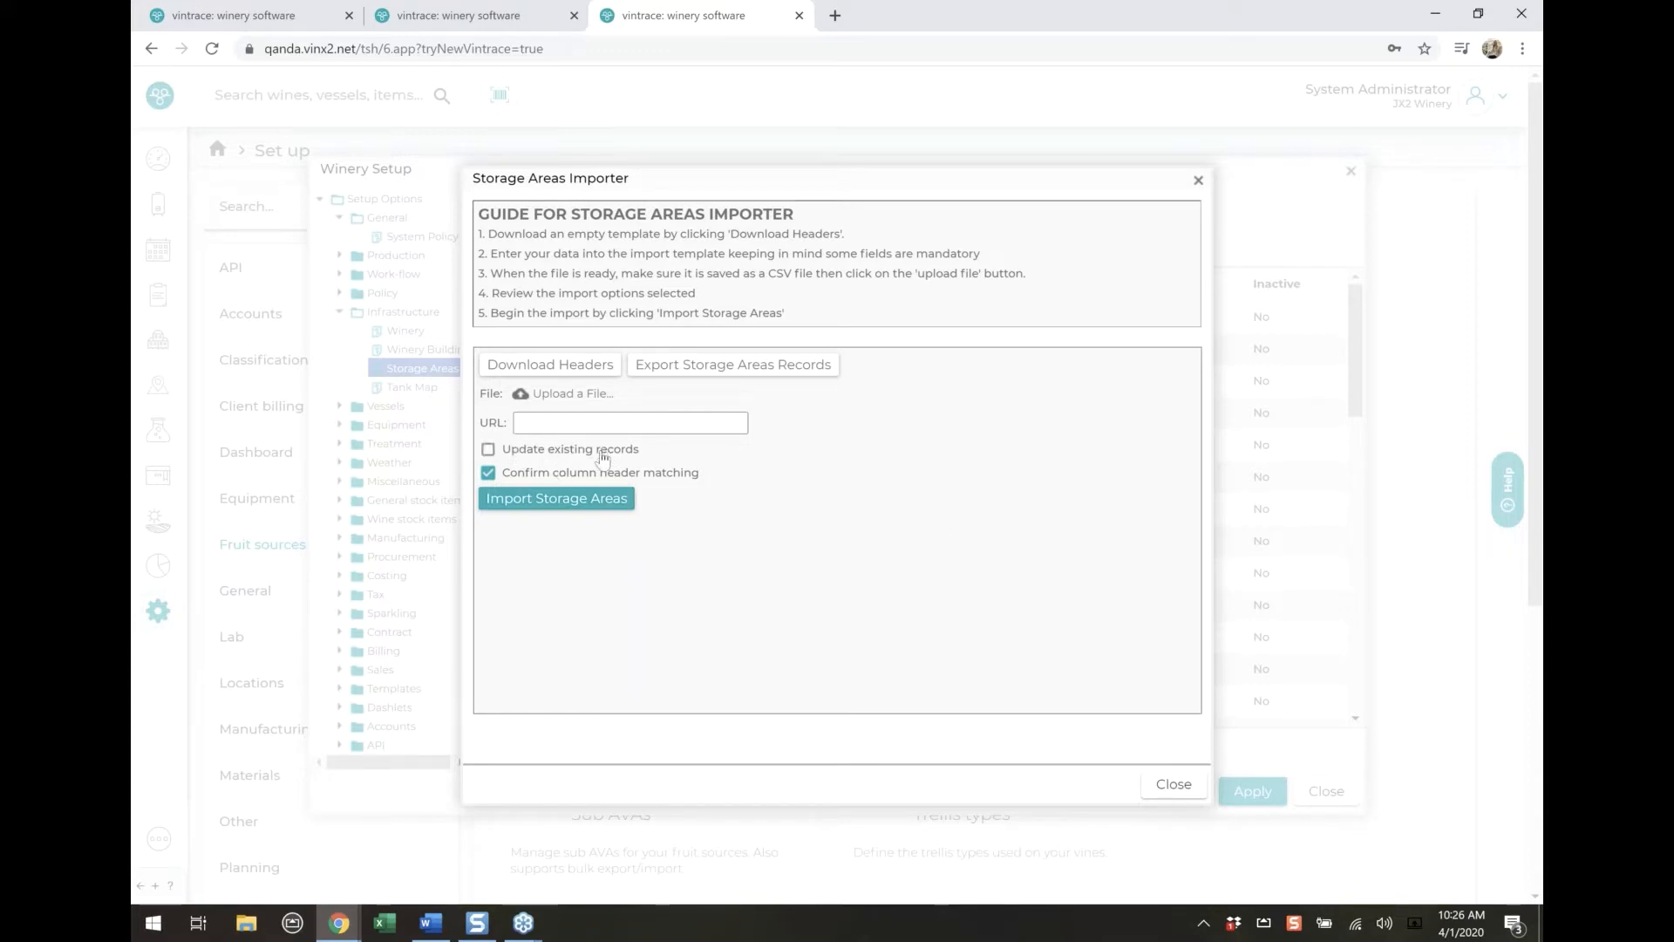
click(1177, 780)
Export the barrel registry records from the Vessels Barrels importer and download its empty header template
click(341, 312)
click(384, 331)
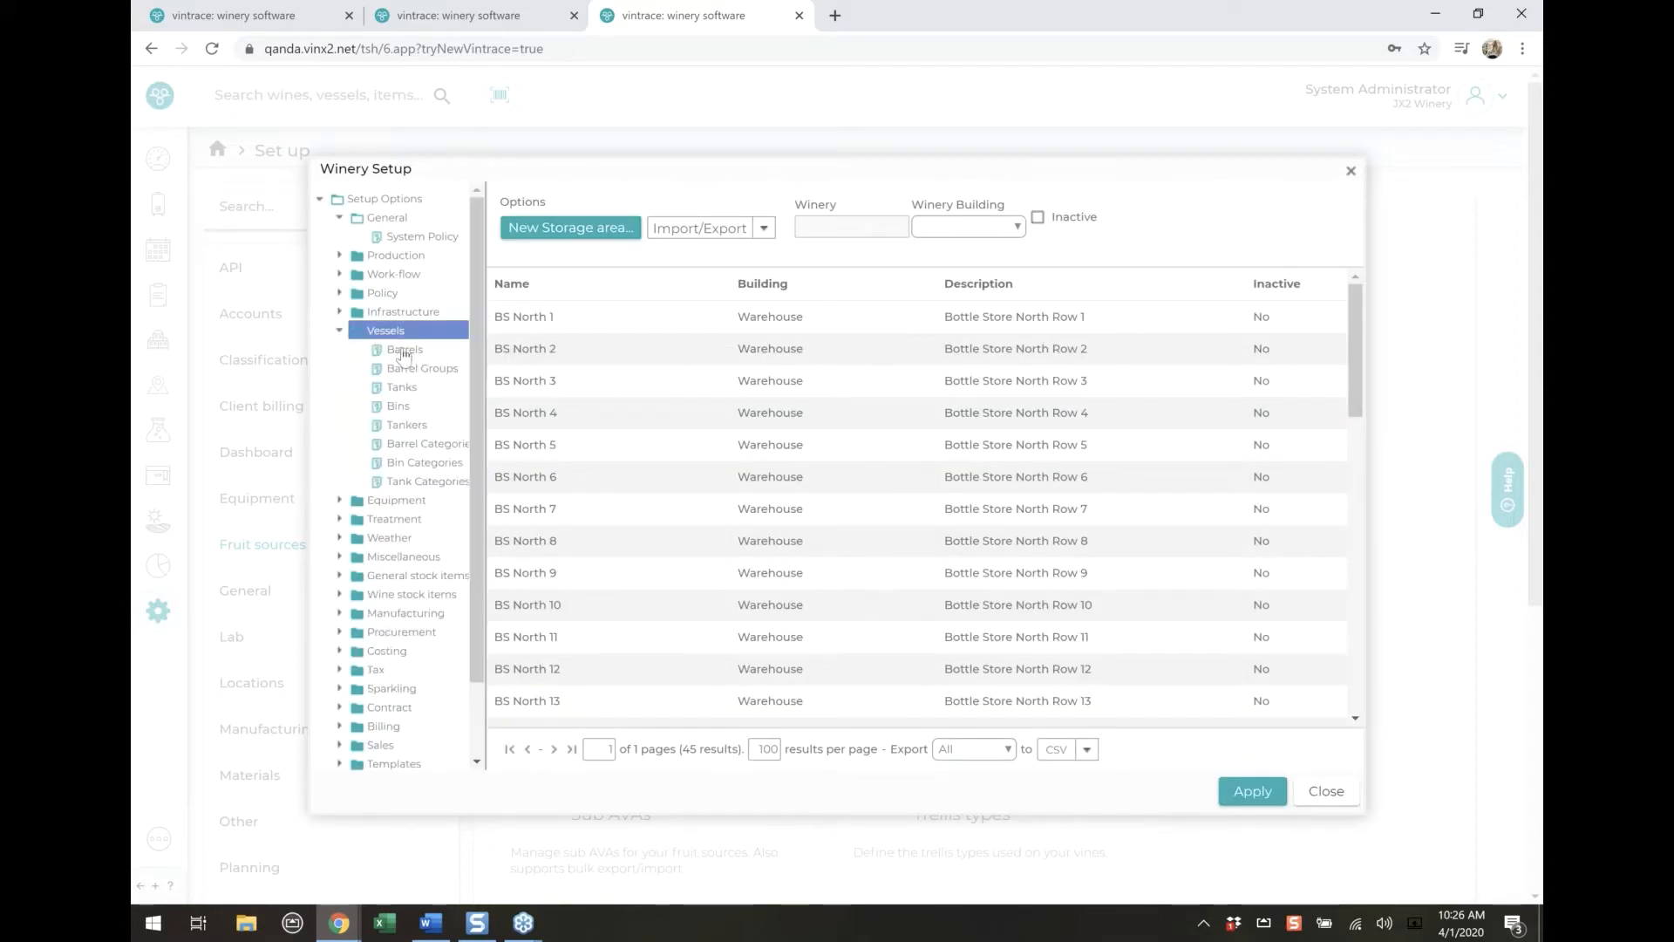
click(404, 350)
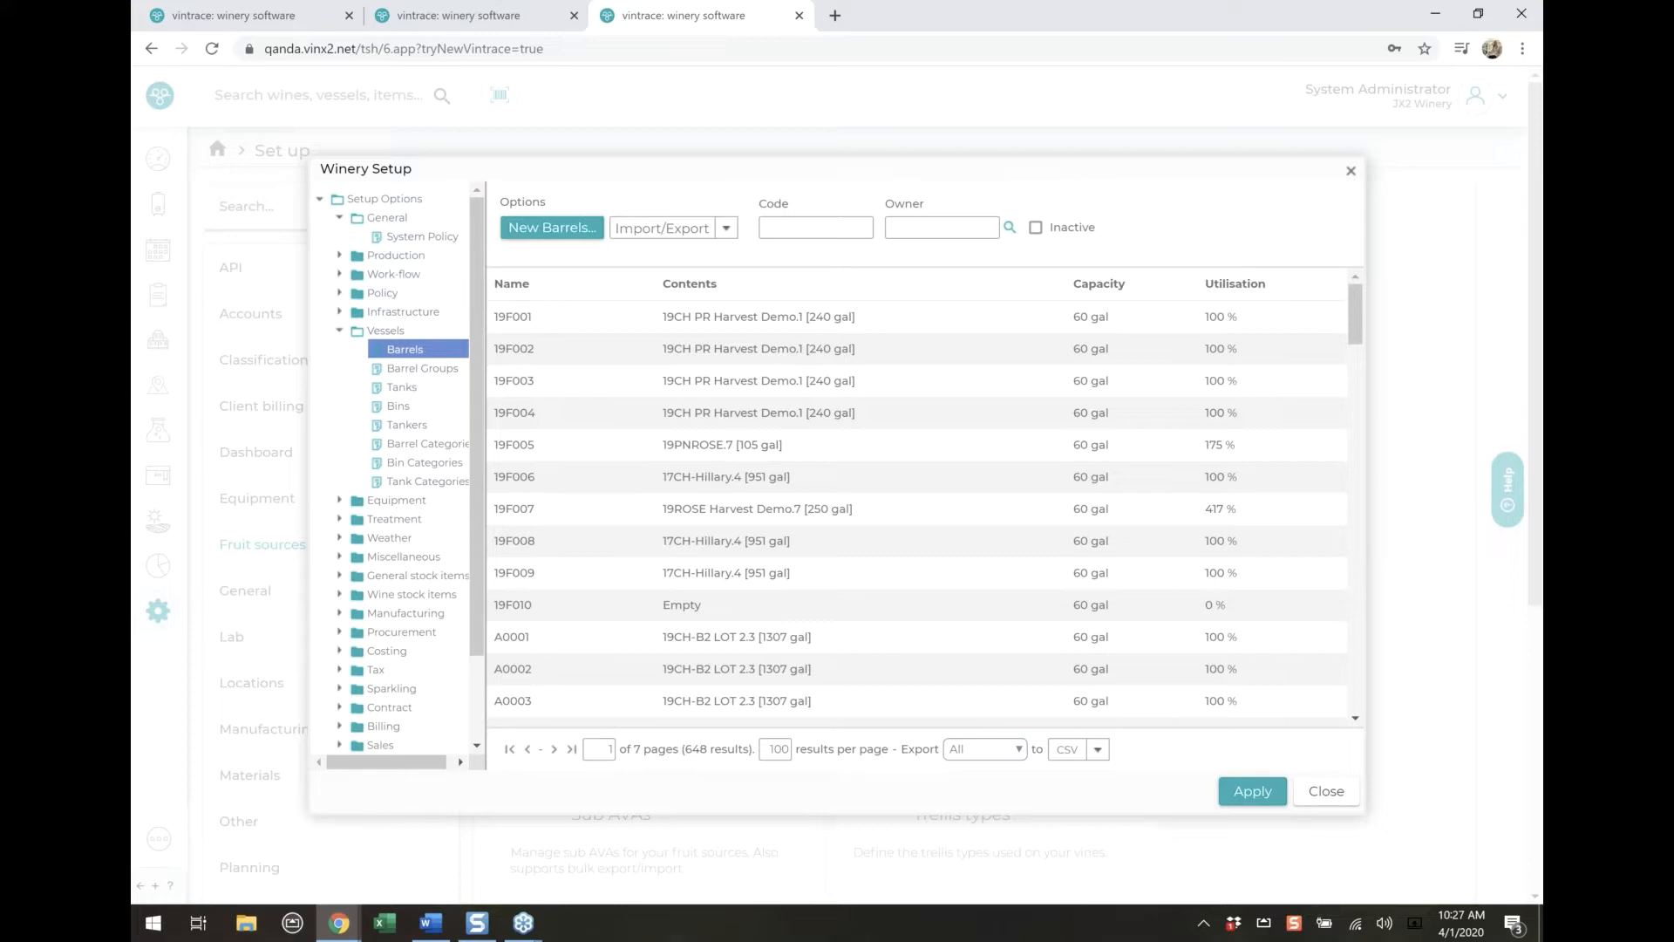
click(682, 229)
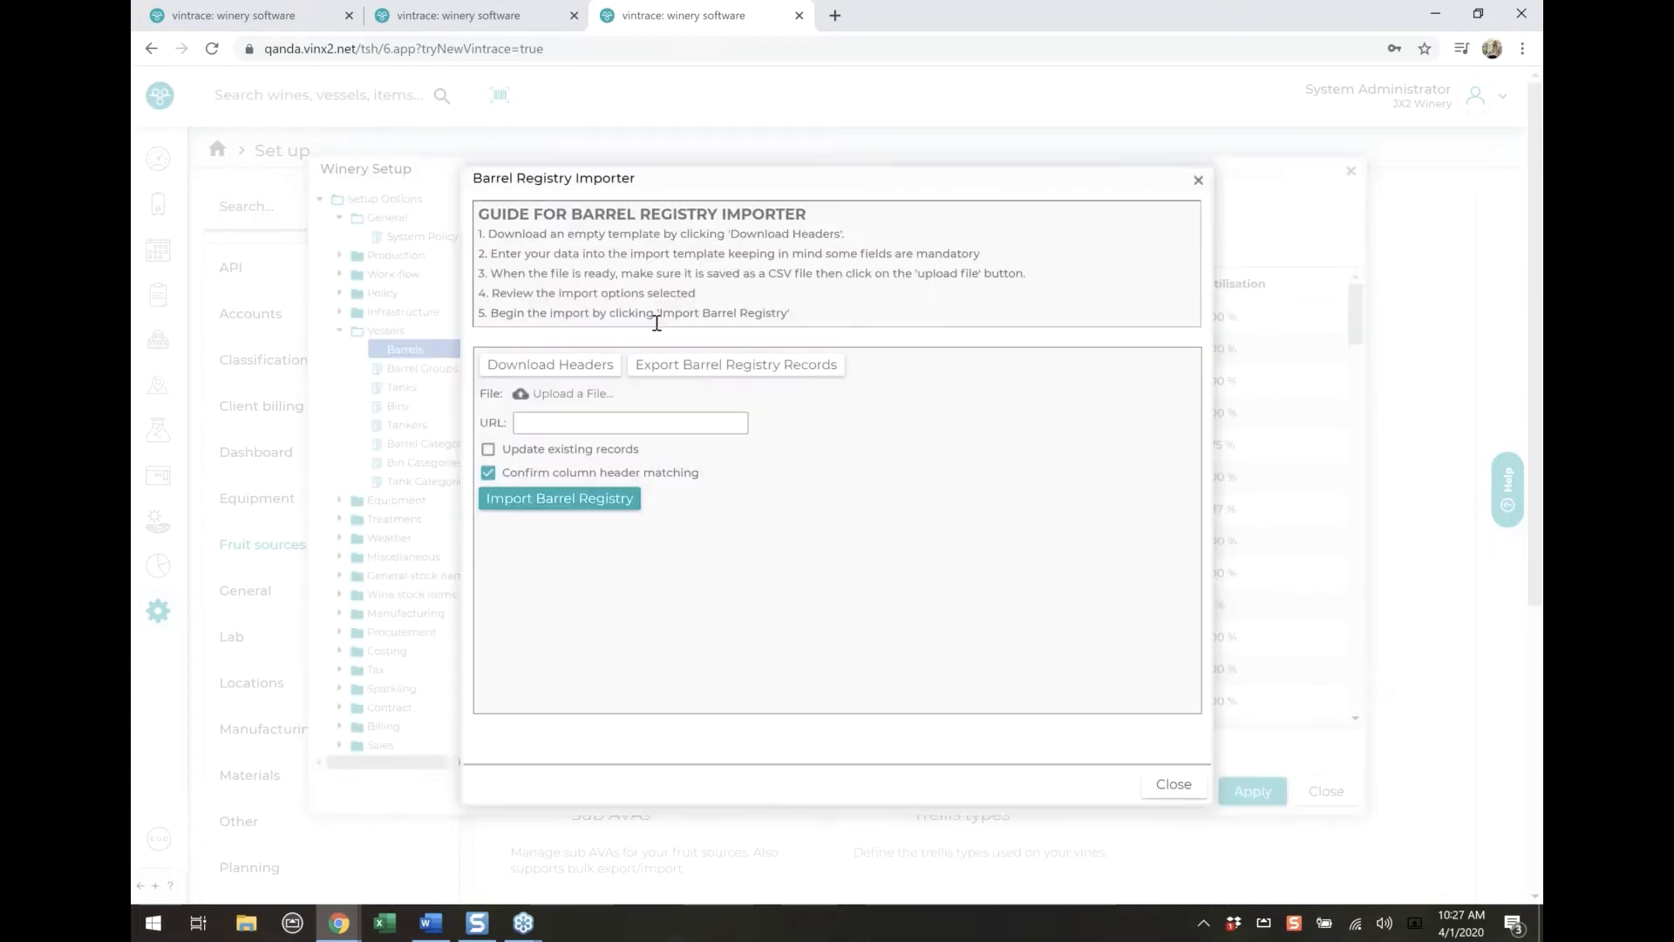
click(715, 375)
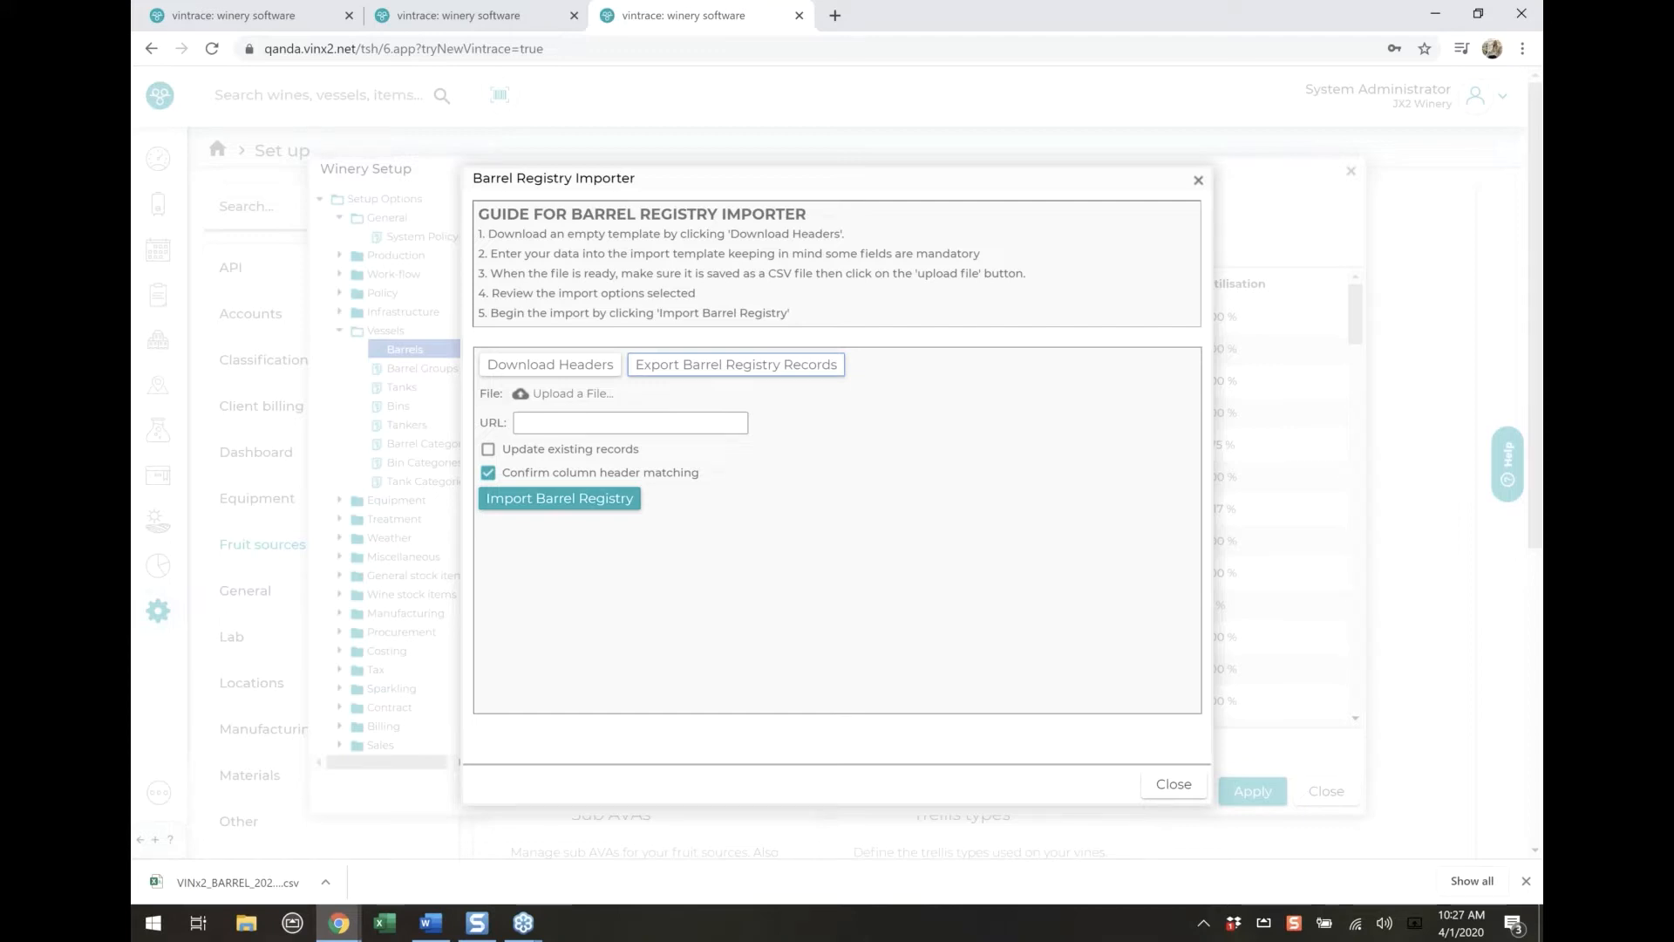
click(559, 371)
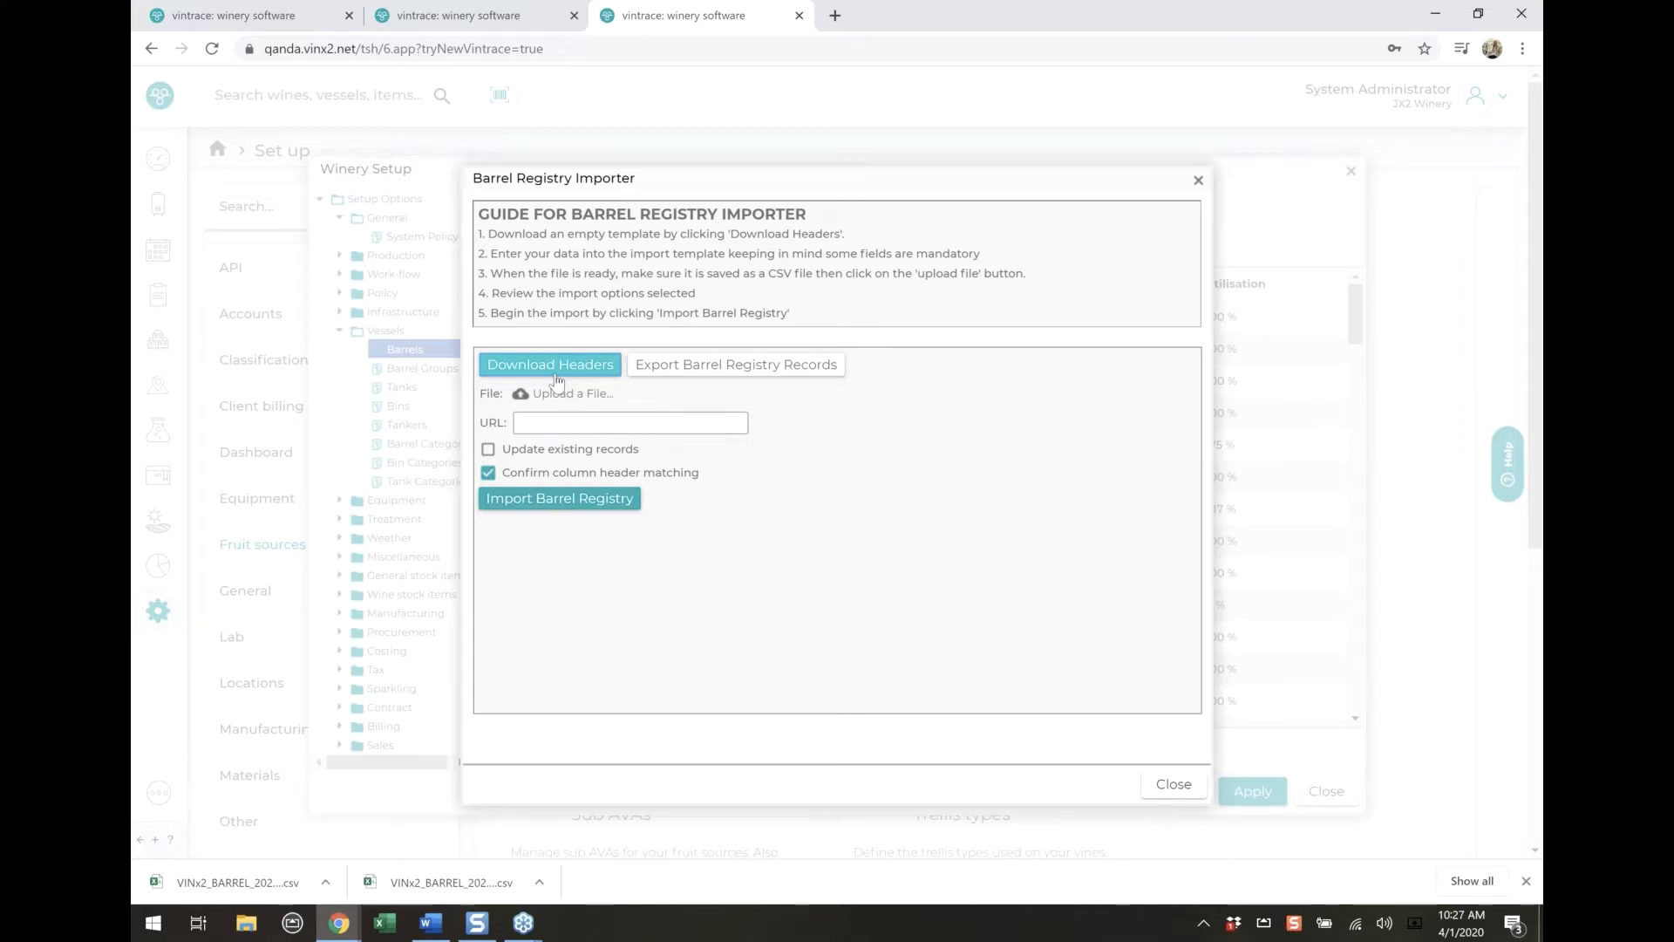
Open the downloaded barrel header CSV in Excel and highlight the Name and Owner headers in yellow
click(263, 882)
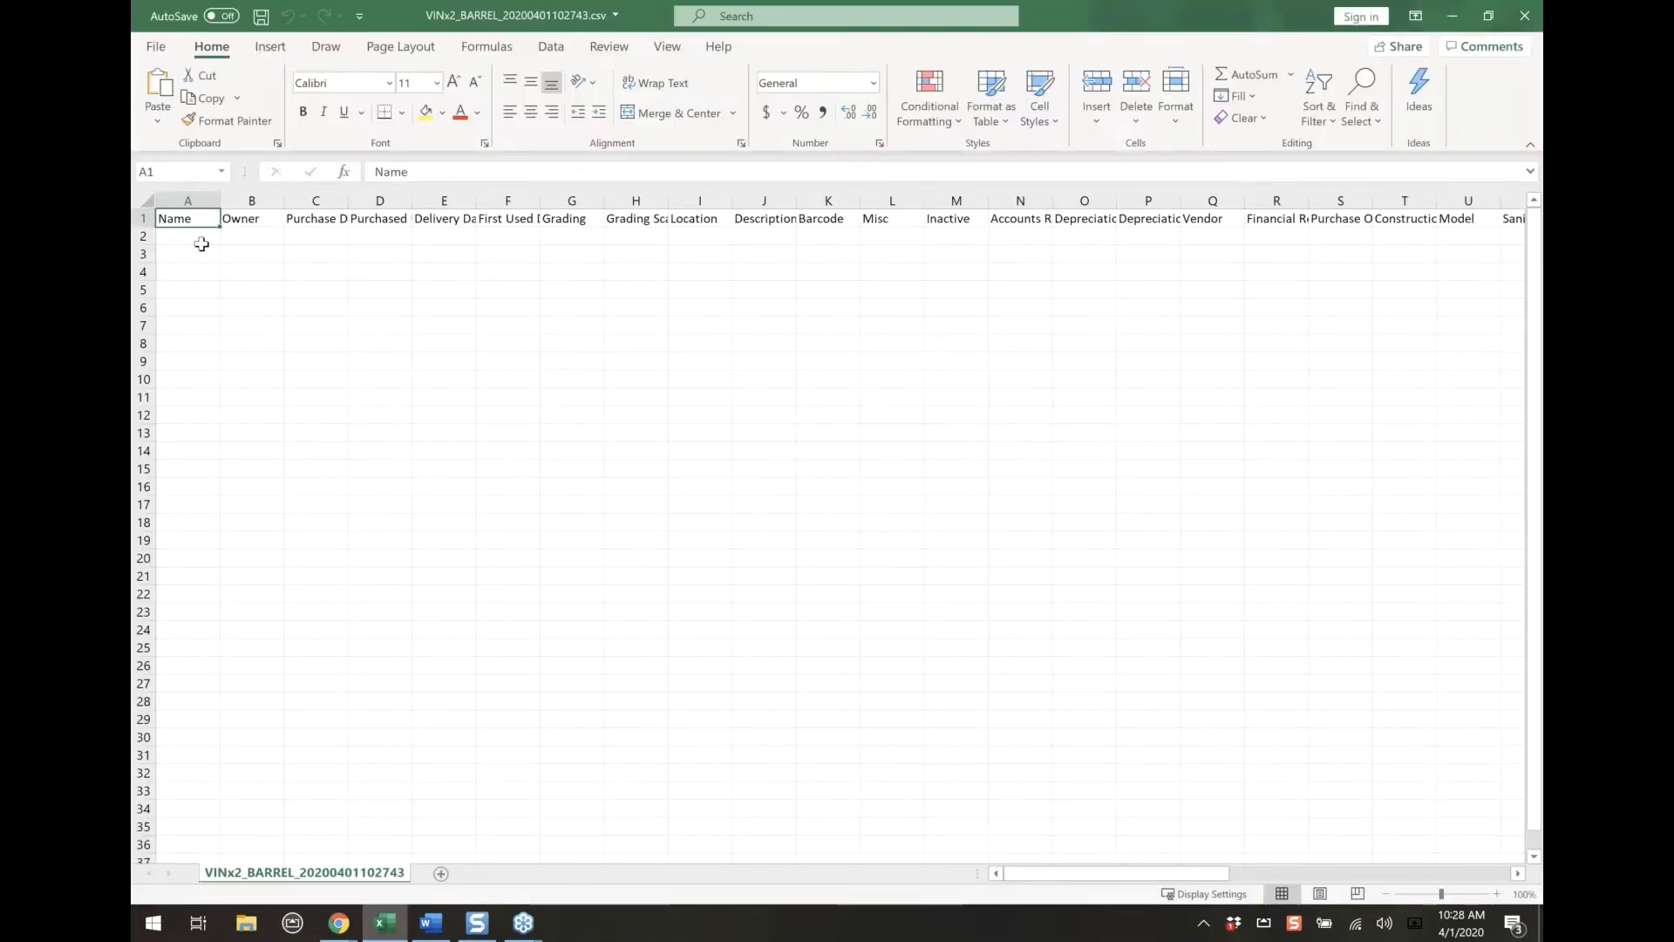
drag(194, 221, 229, 223)
click(425, 112)
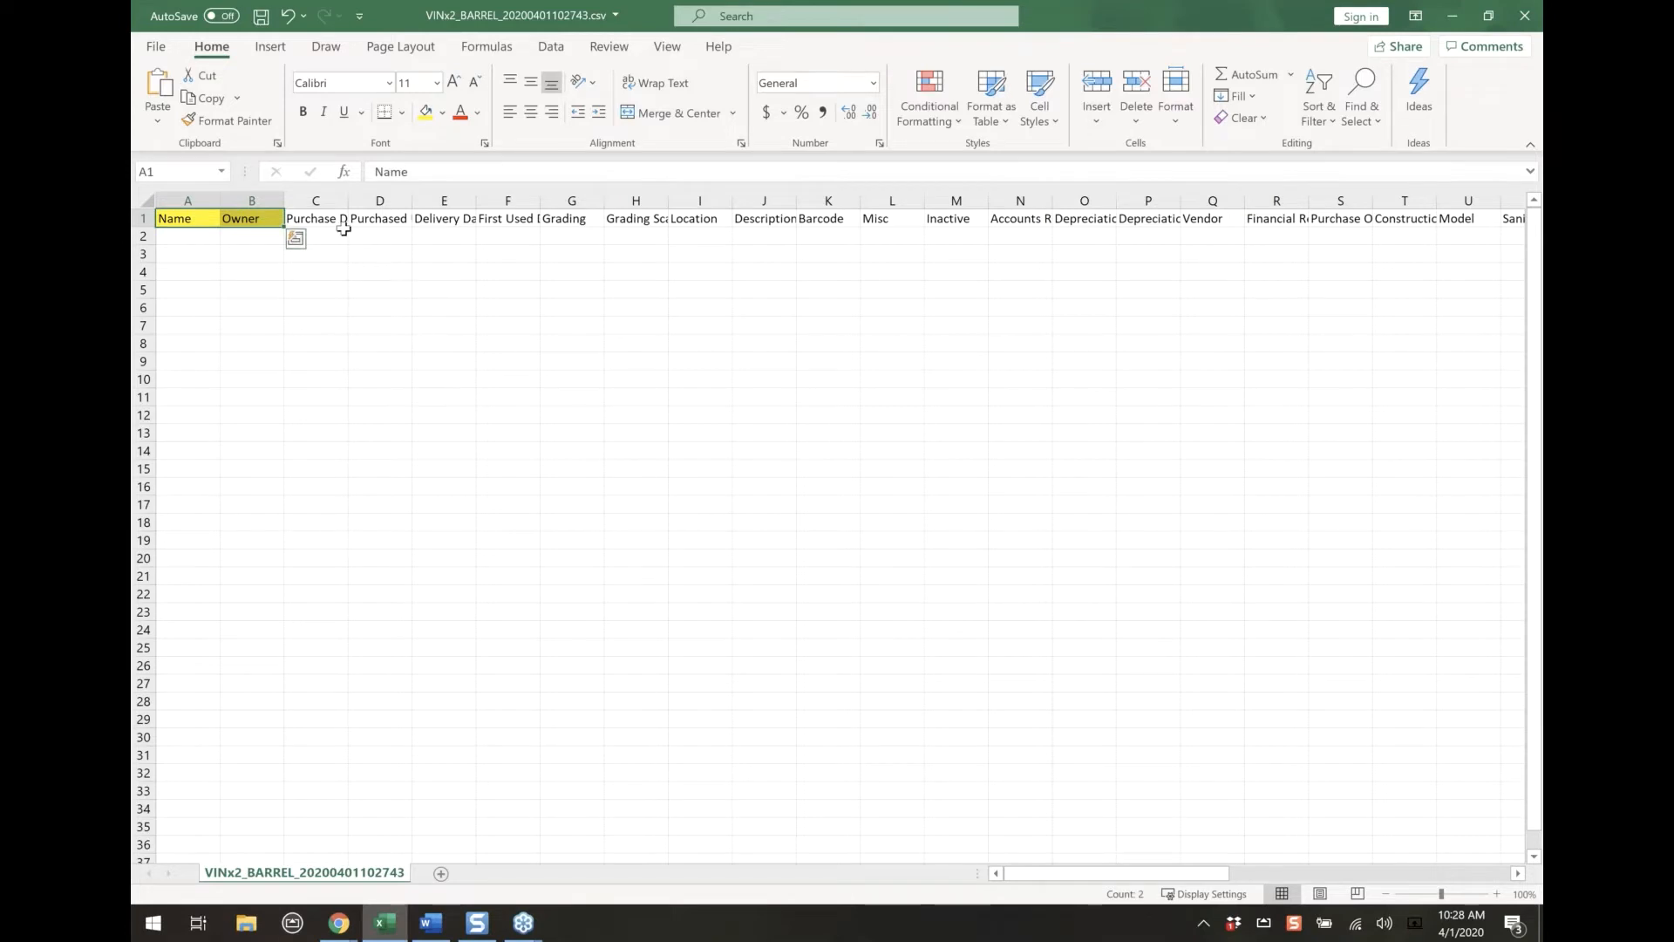
Delete the header cells from Purchase Date through Model (C1:U1), shifting the remaining cells left
drag(329, 220, 1444, 225)
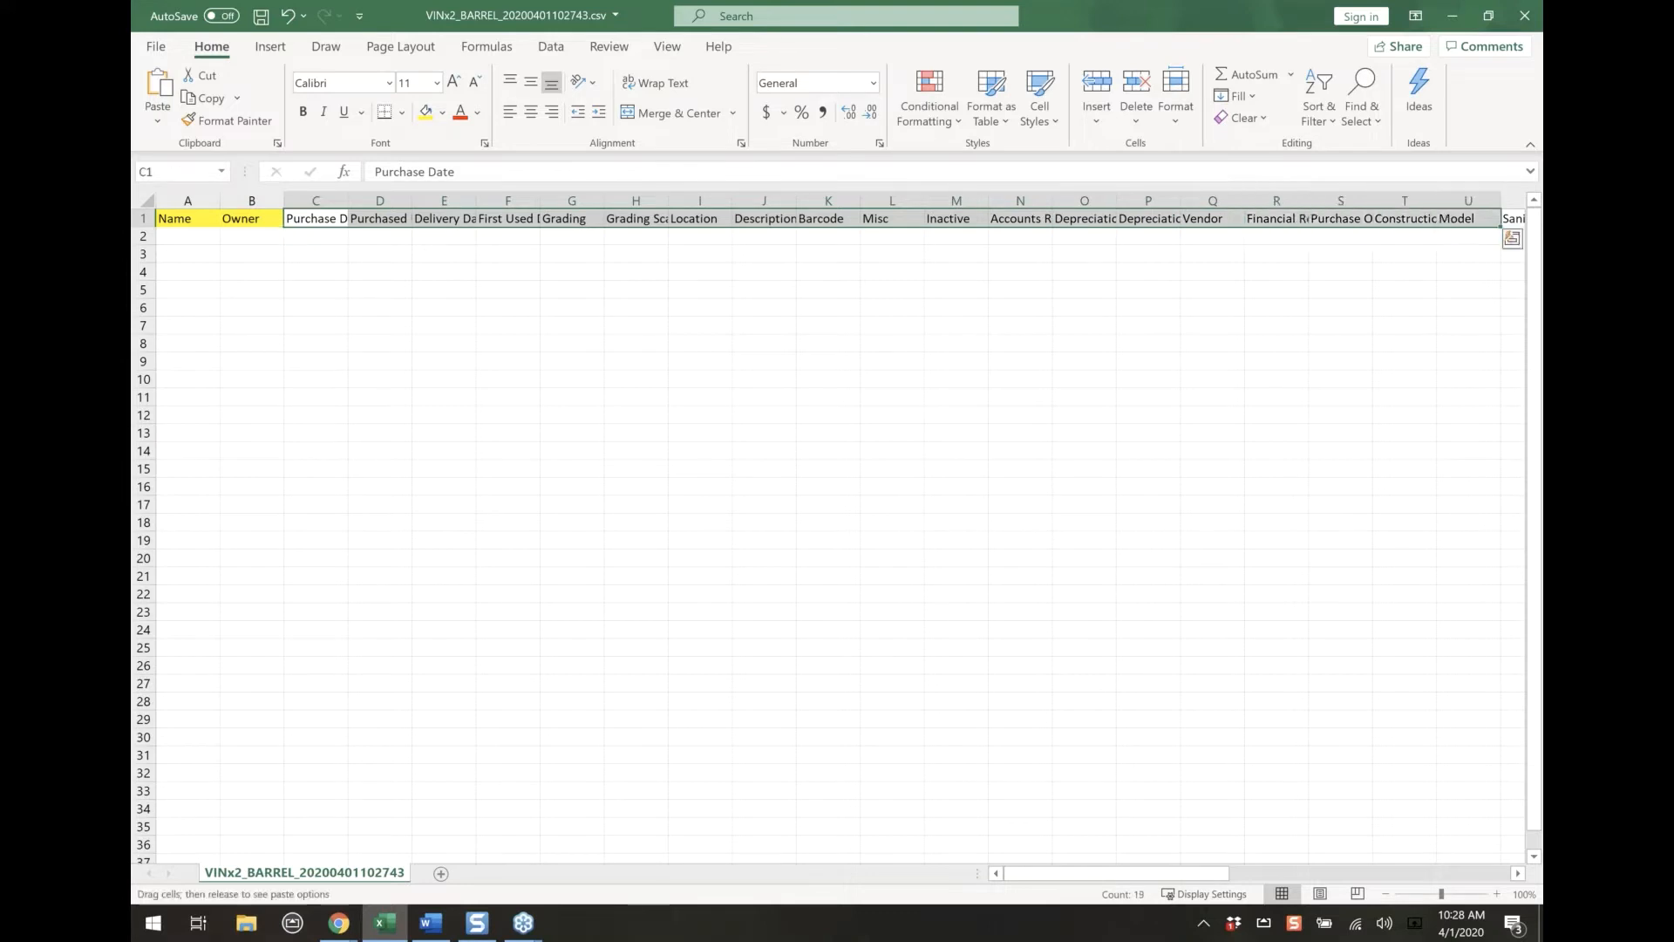
right_click(1442, 225)
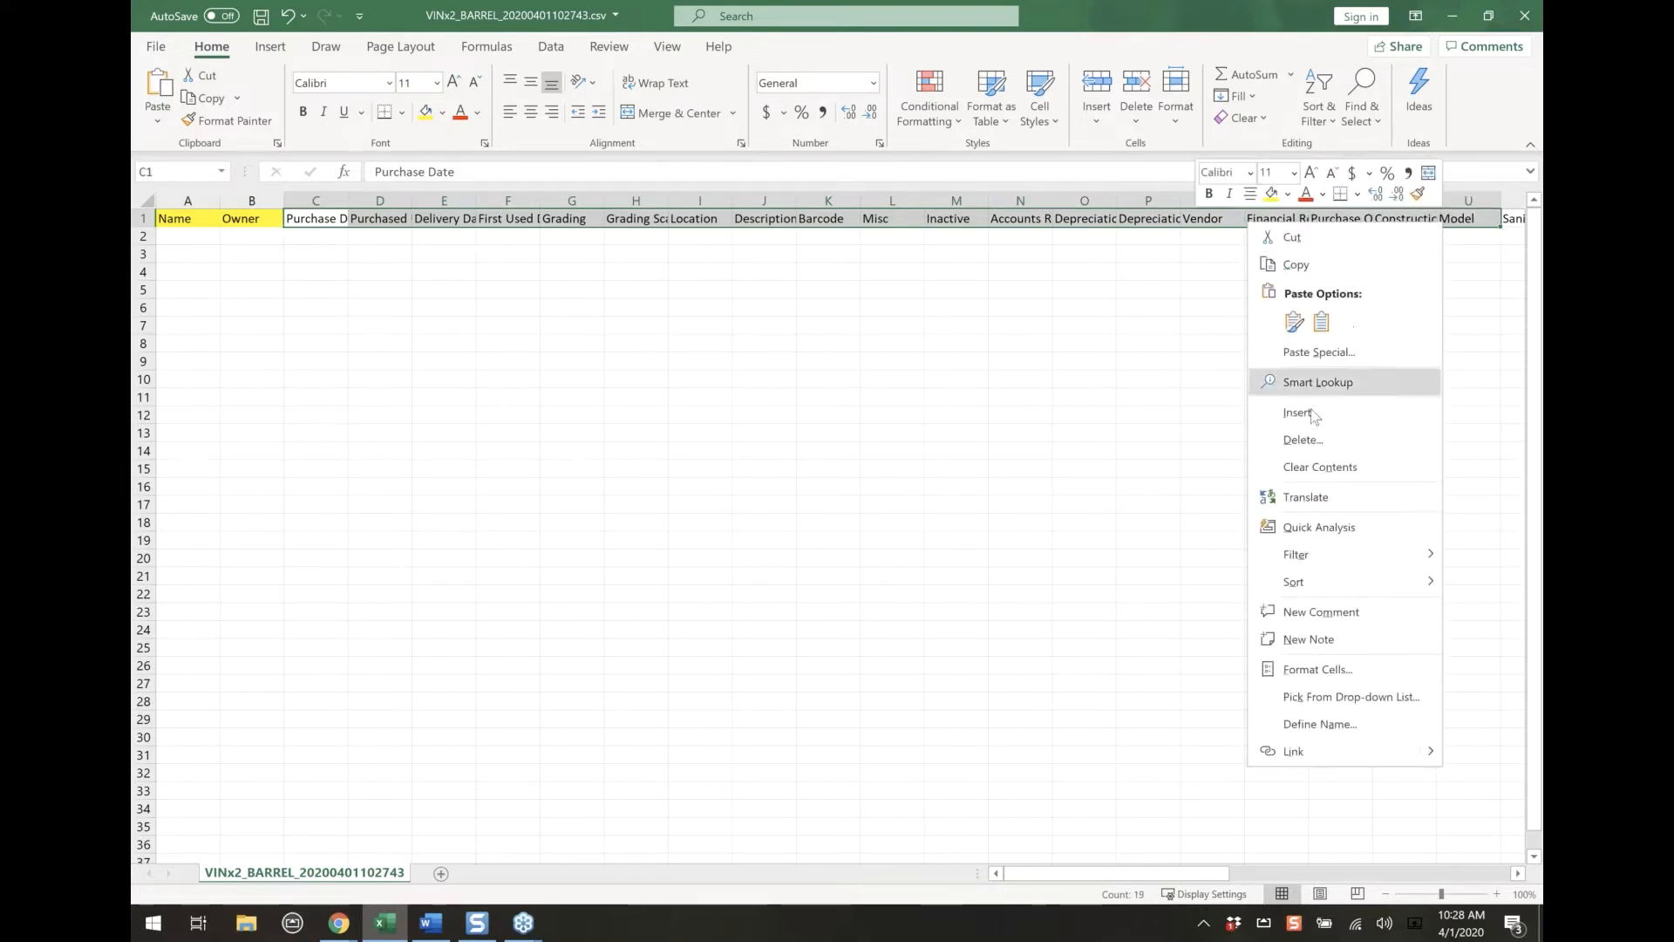
click(1303, 440)
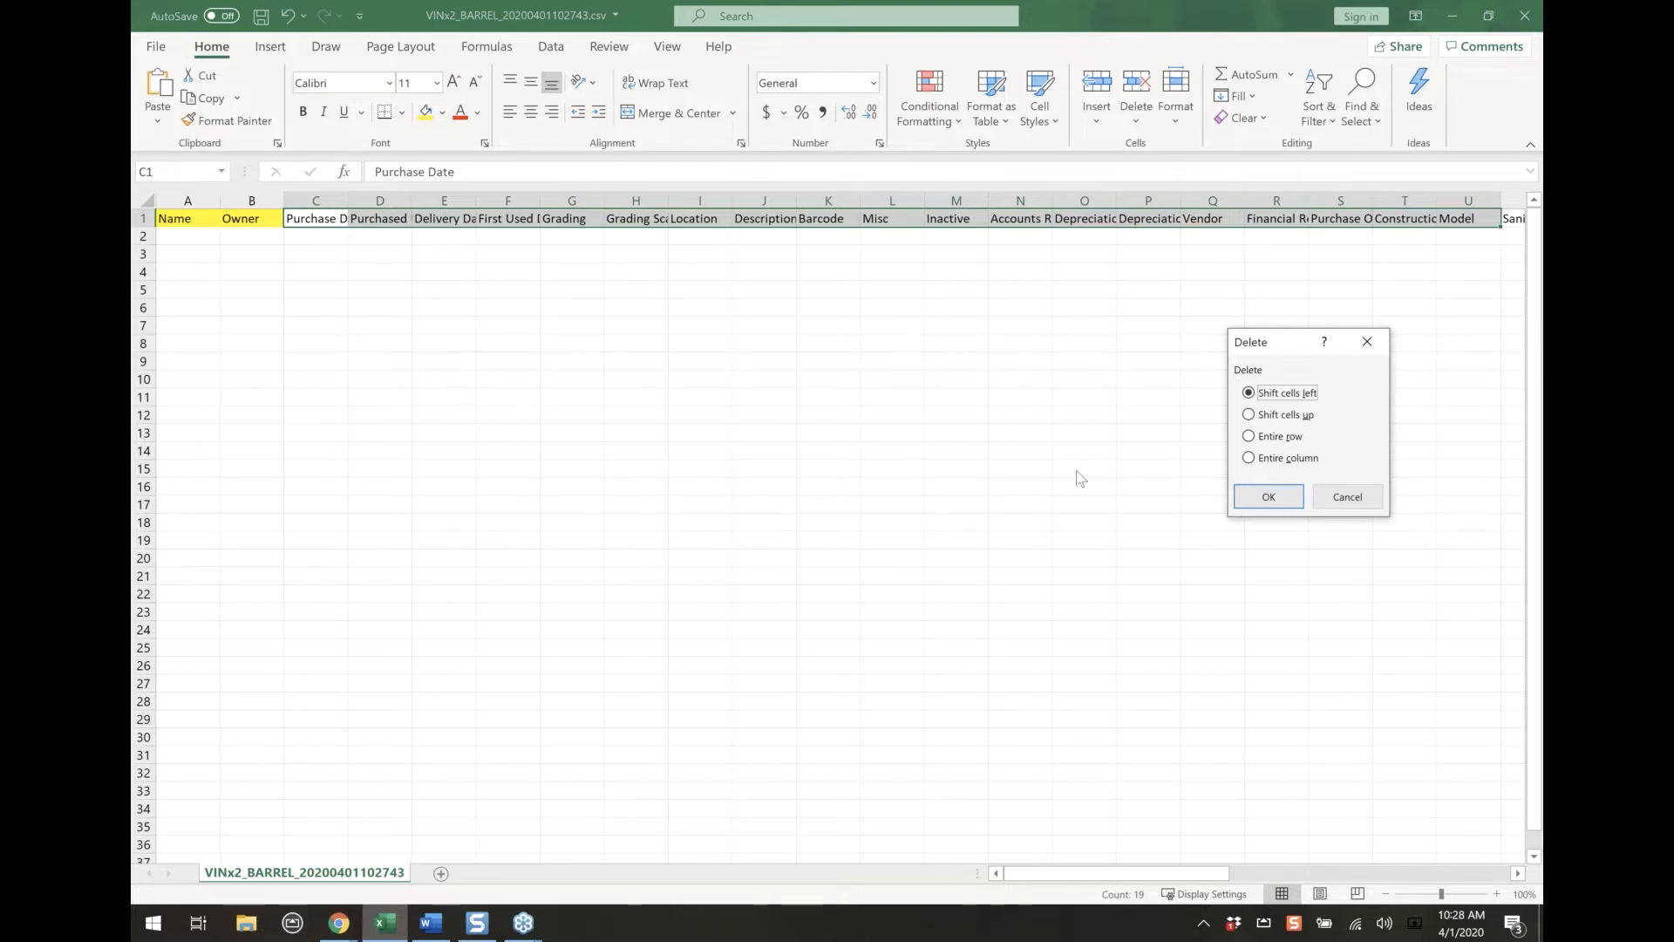
click(1474, 299)
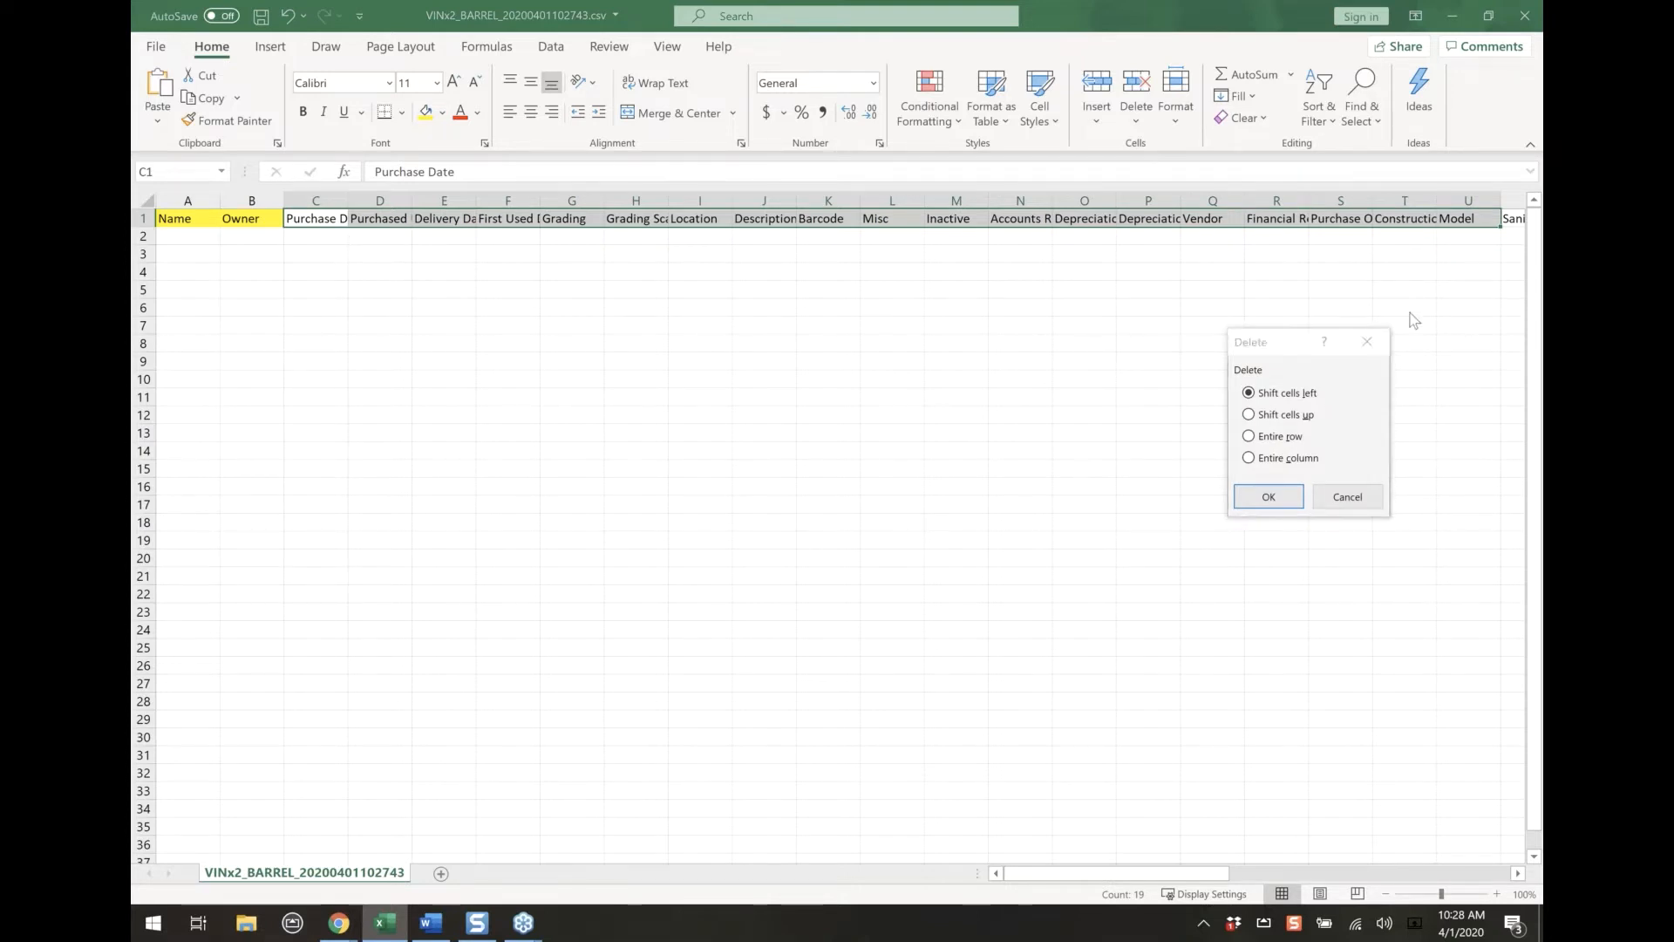
click(1288, 503)
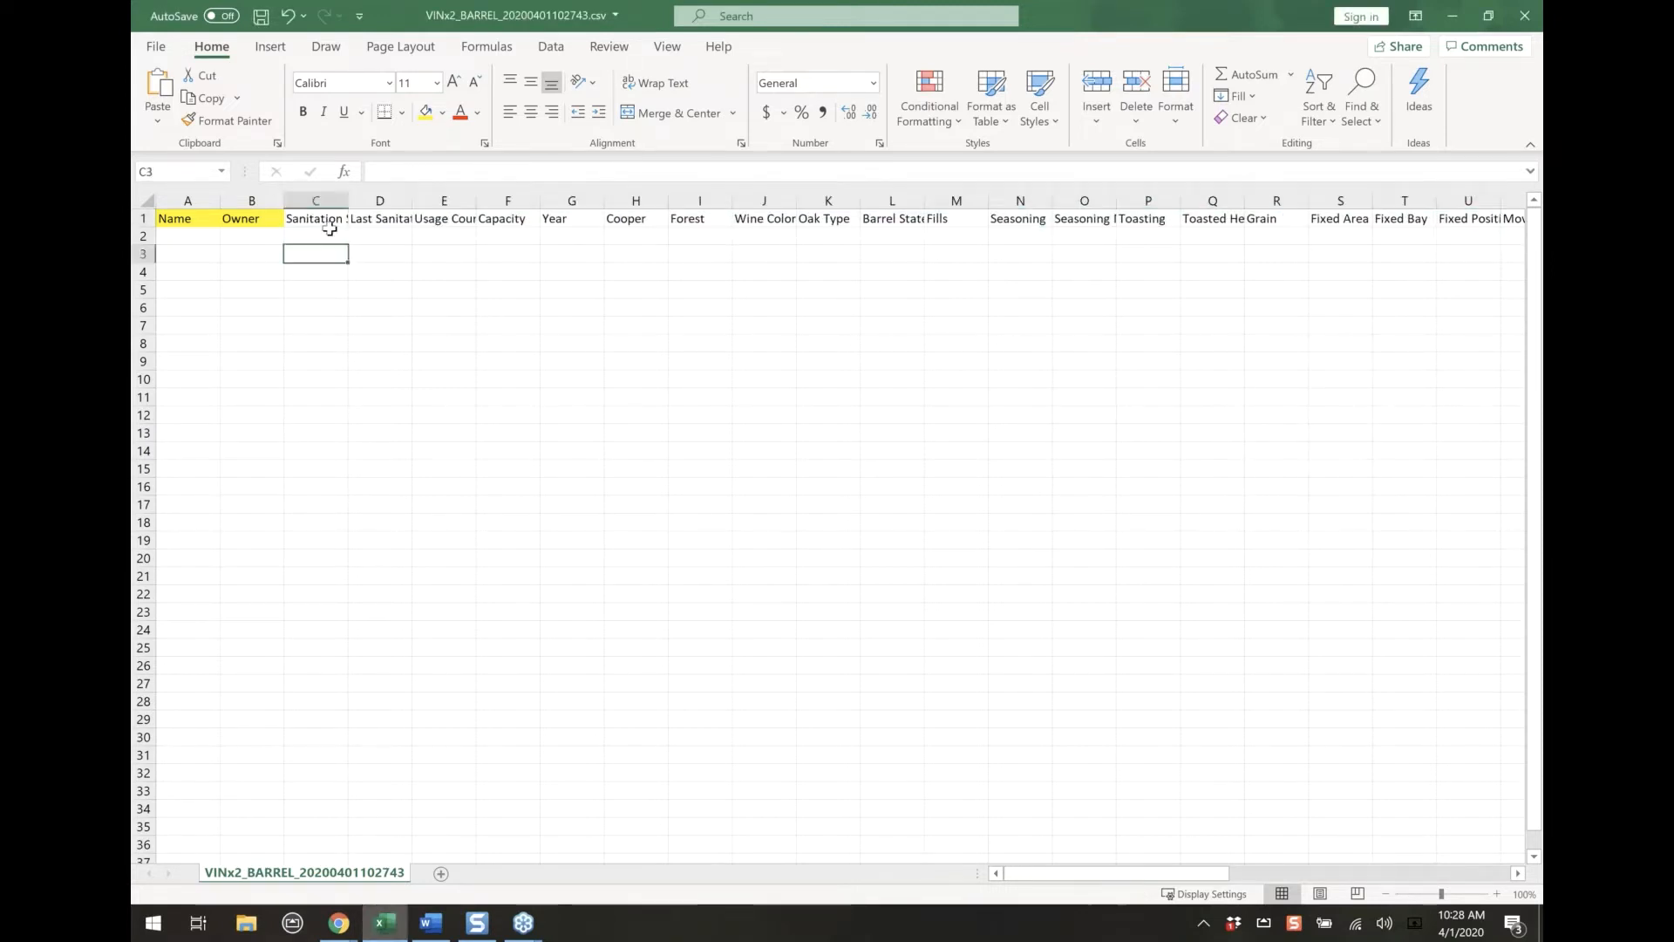
Delete the three header cells C1:E1, starting with Sanitation State, and shift the remaining cells left
drag(328, 228, 436, 220)
right_click(436, 220)
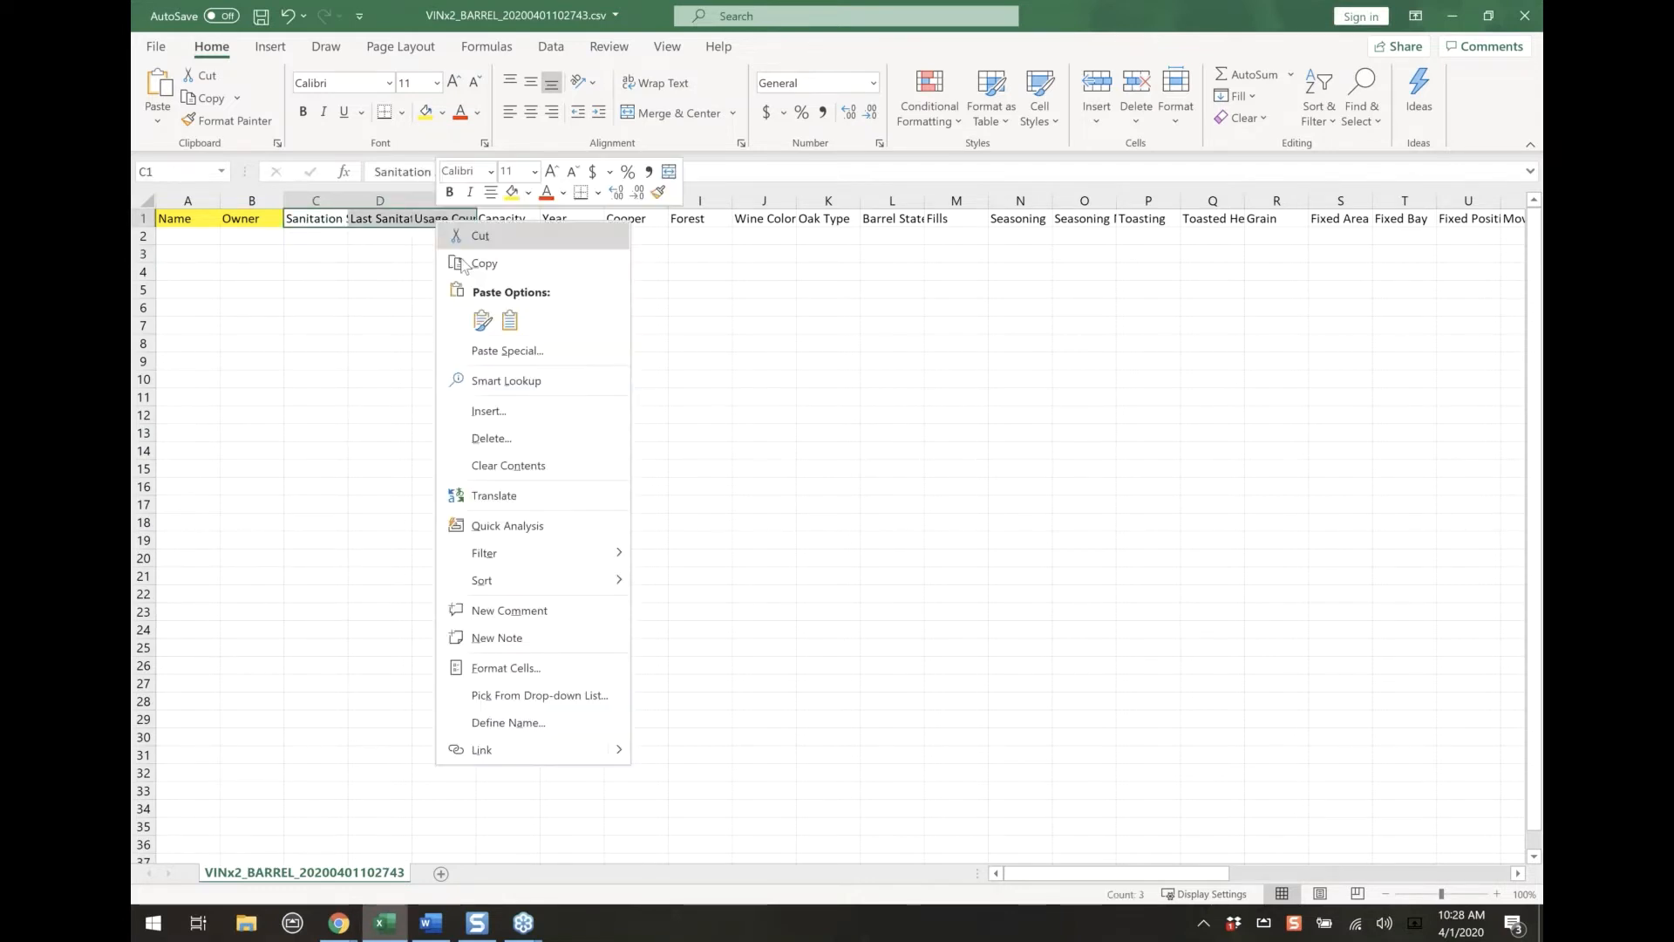
click(475, 433)
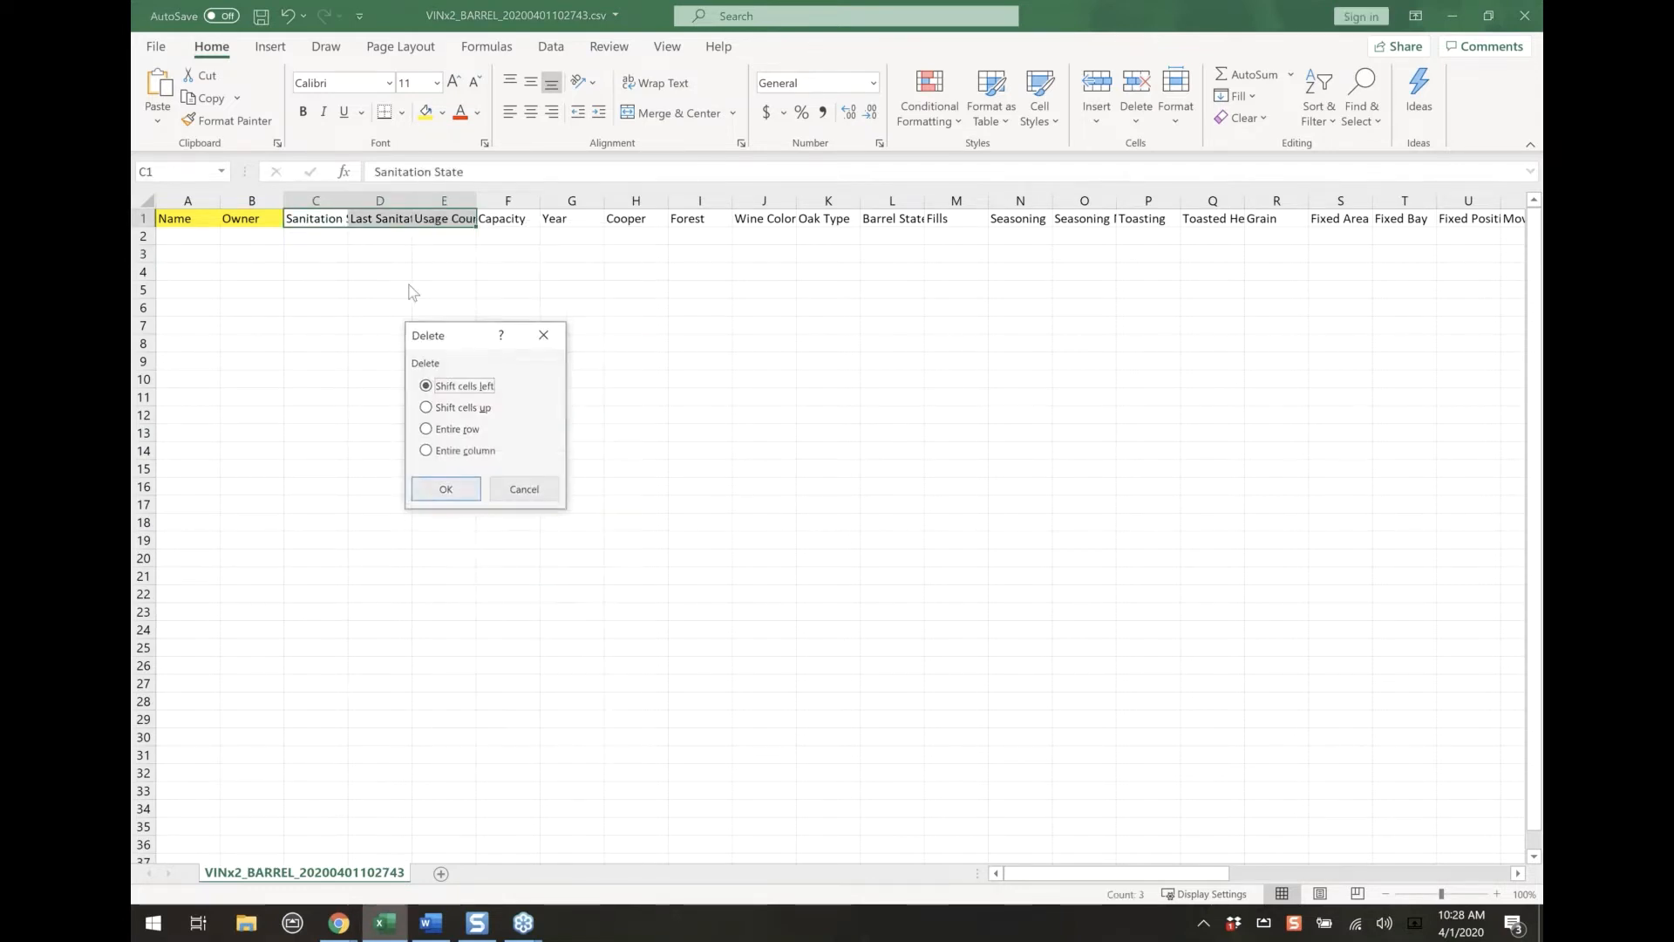
click(445, 489)
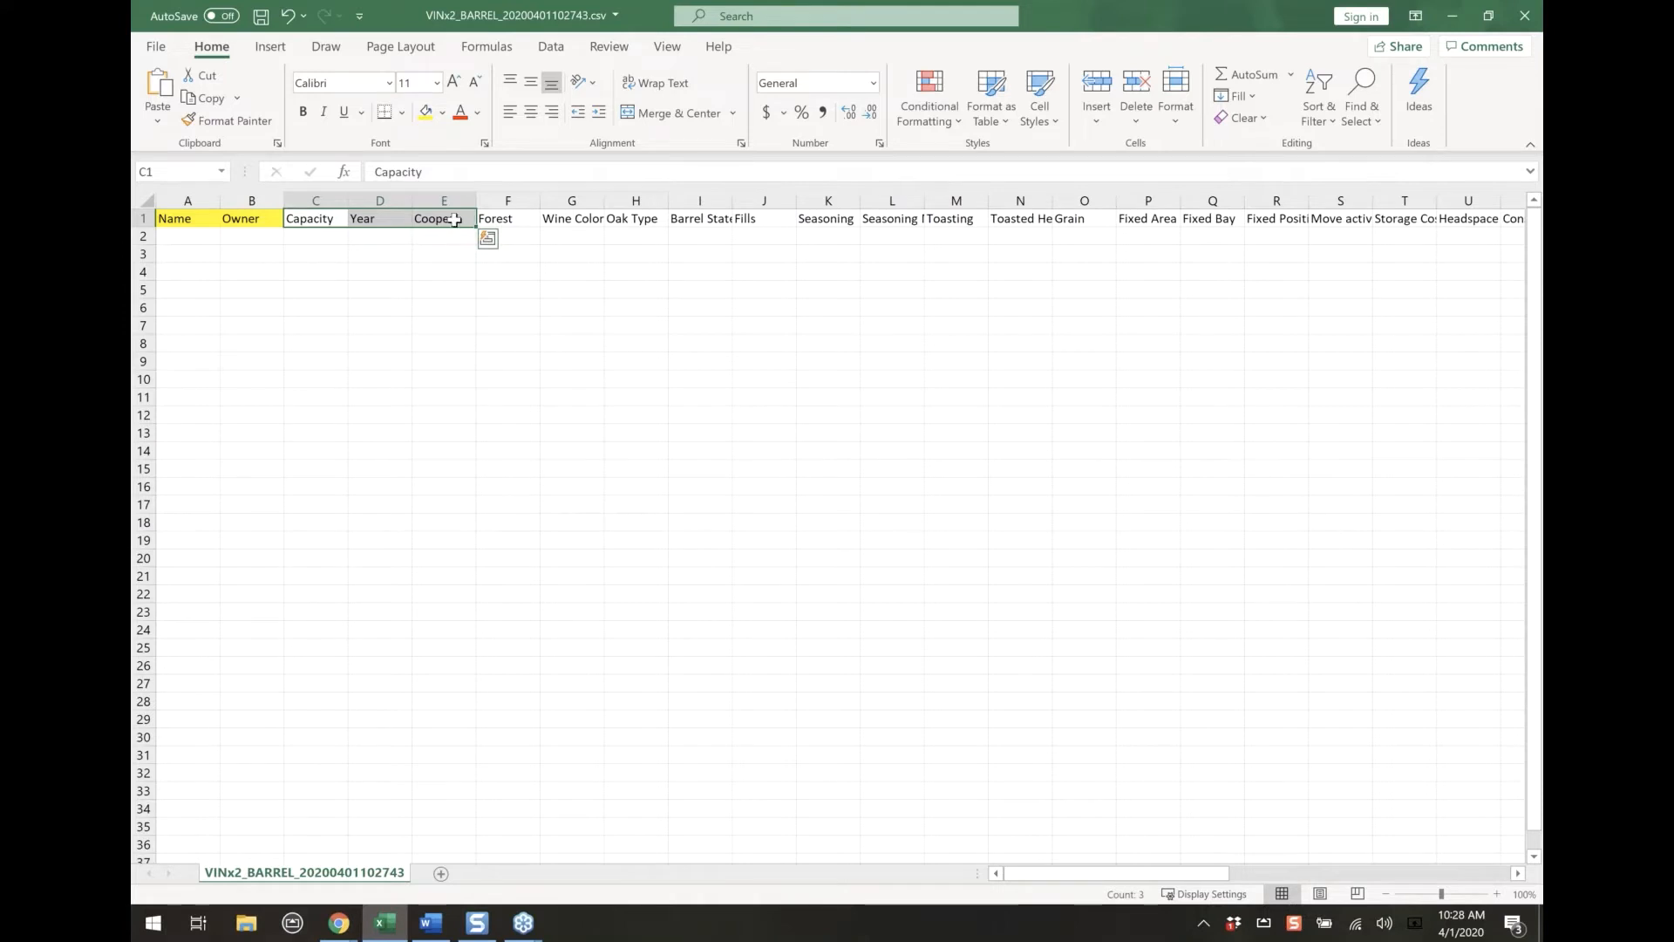
Delete the Barrel State and Fills header cells, shifting the remaining headers left
click(635, 220)
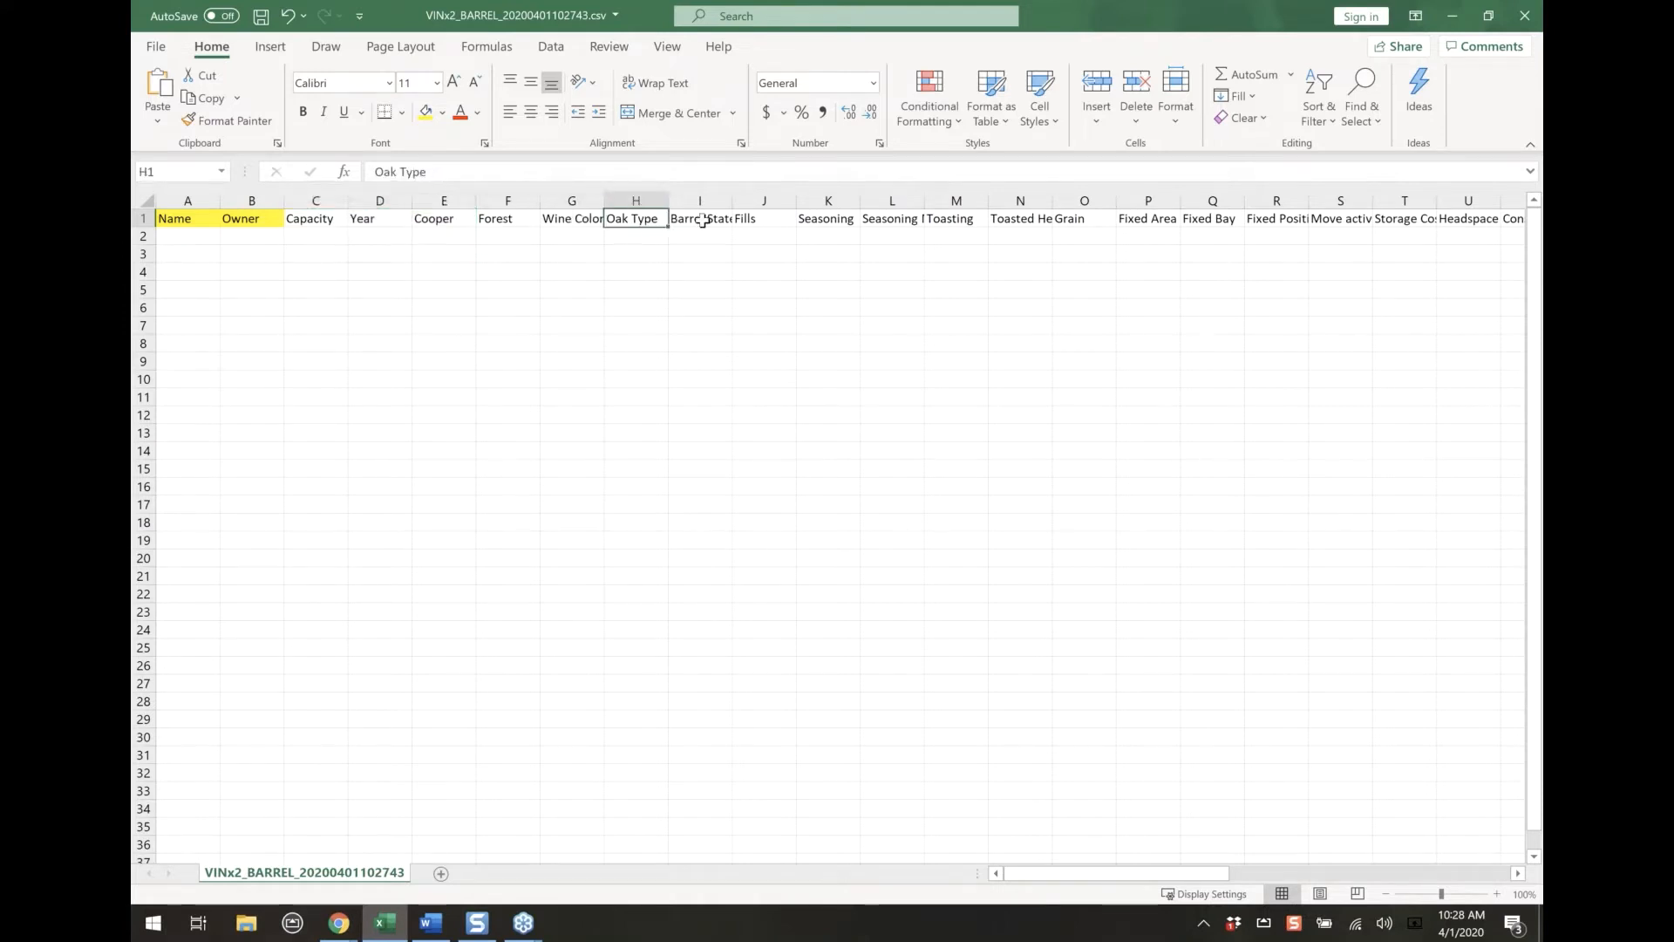
drag(710, 220, 768, 223)
right_click(768, 222)
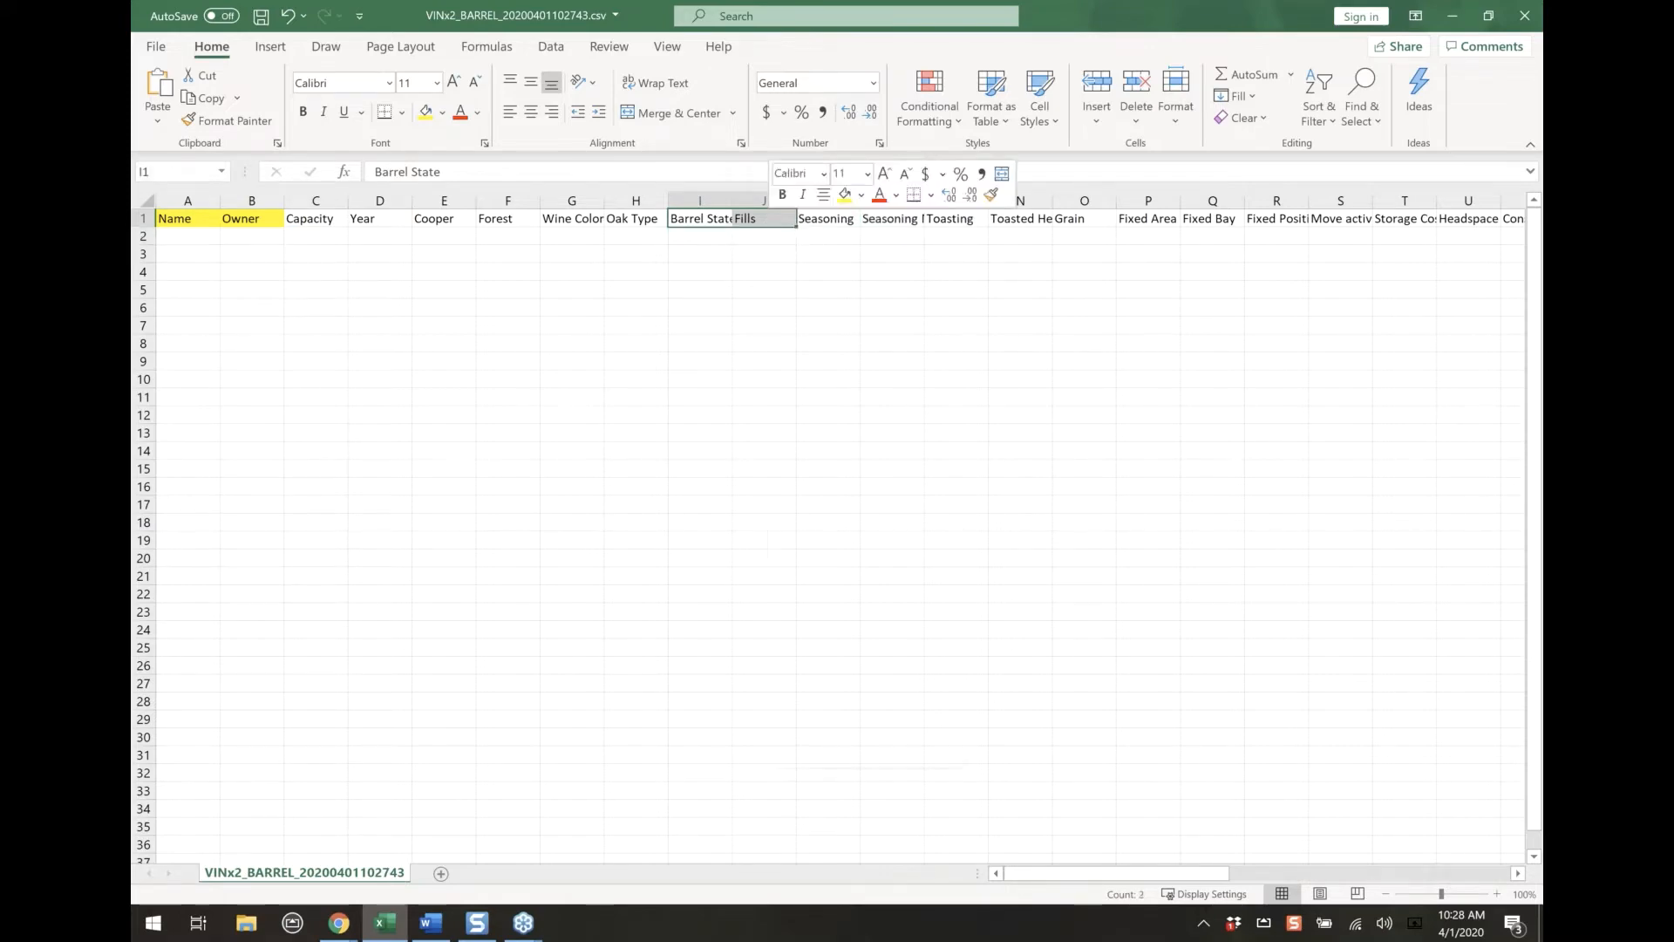
click(816, 438)
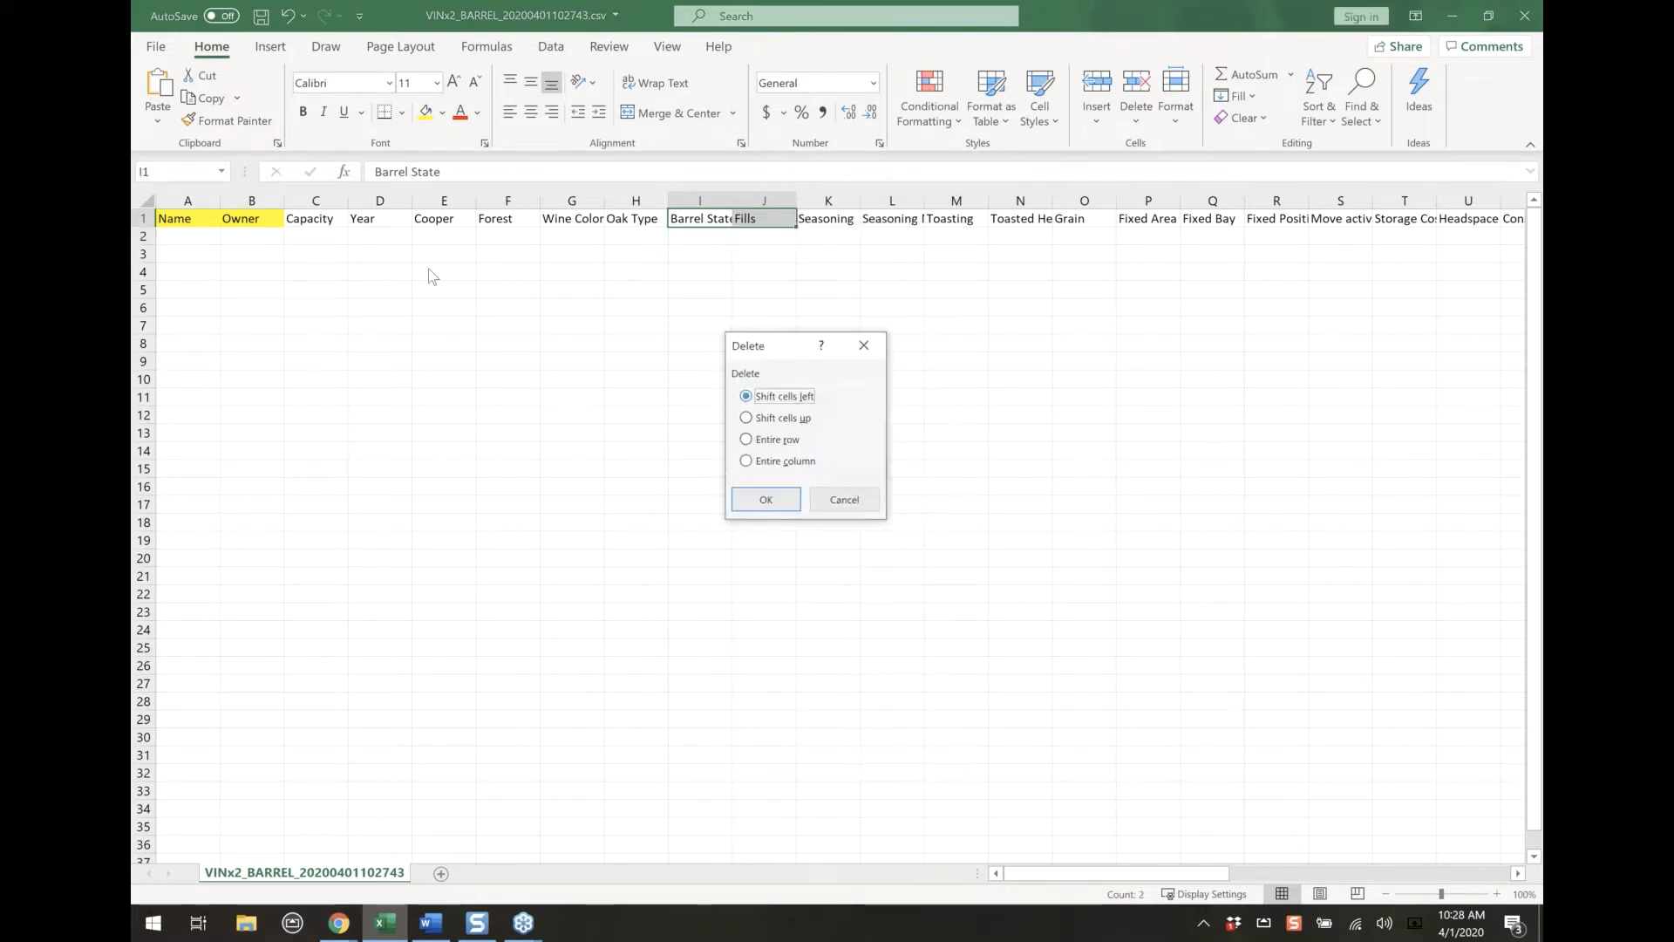
click(765, 499)
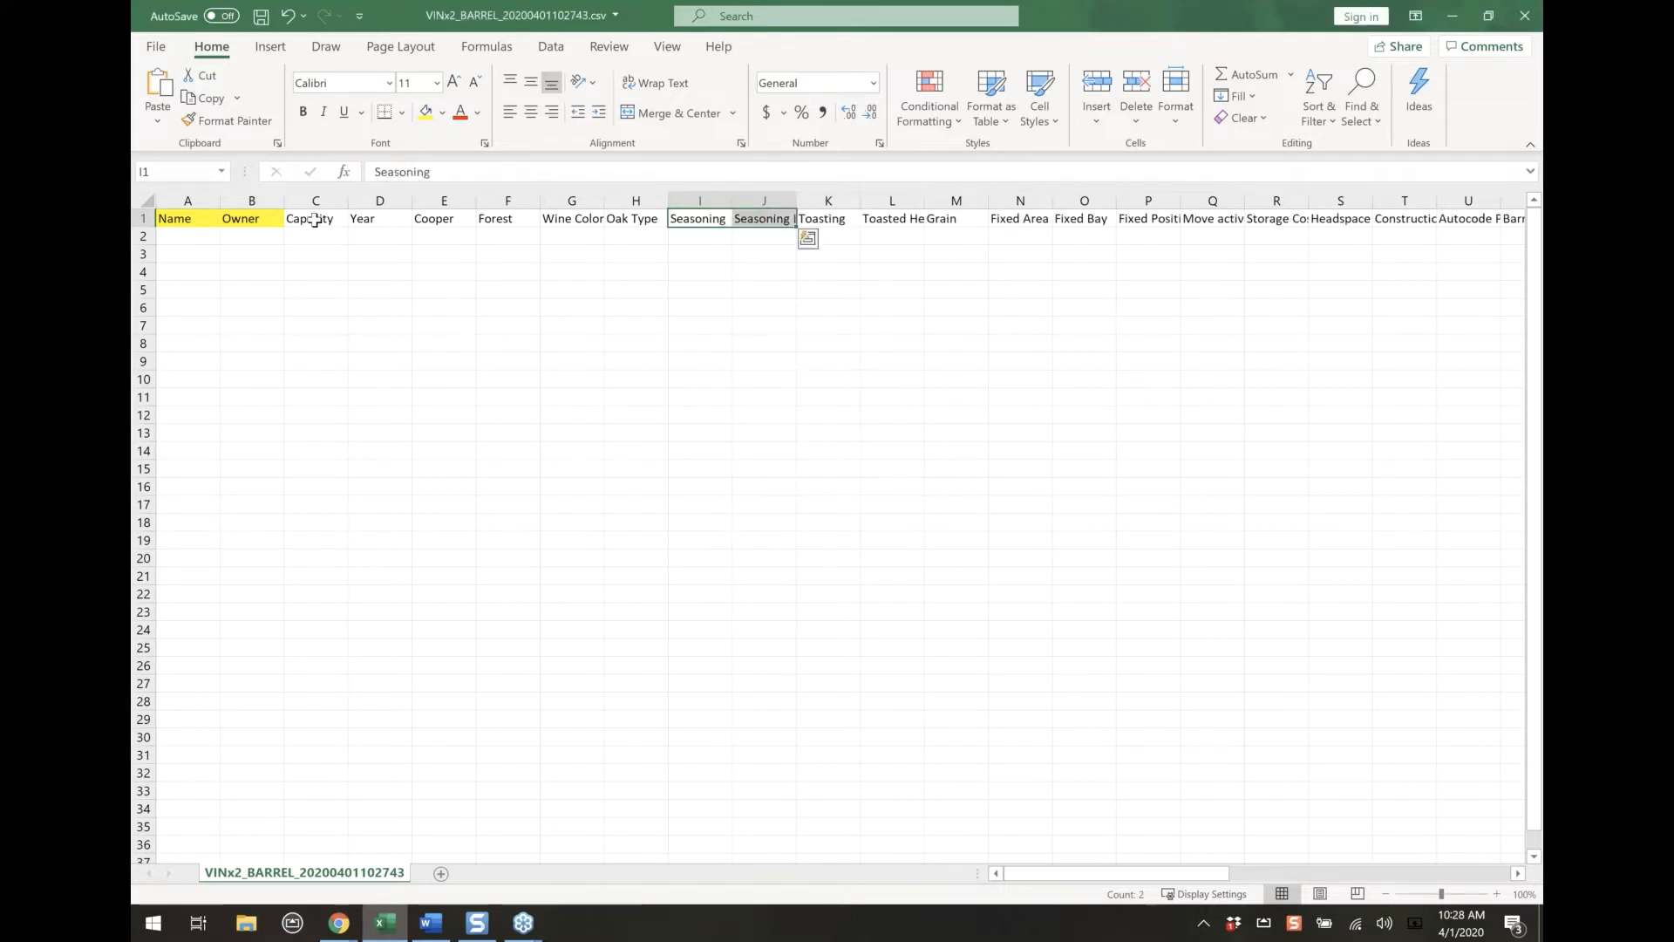
Highlight the Capacity and Year headers in yellow
drag(315, 221, 380, 221)
click(426, 112)
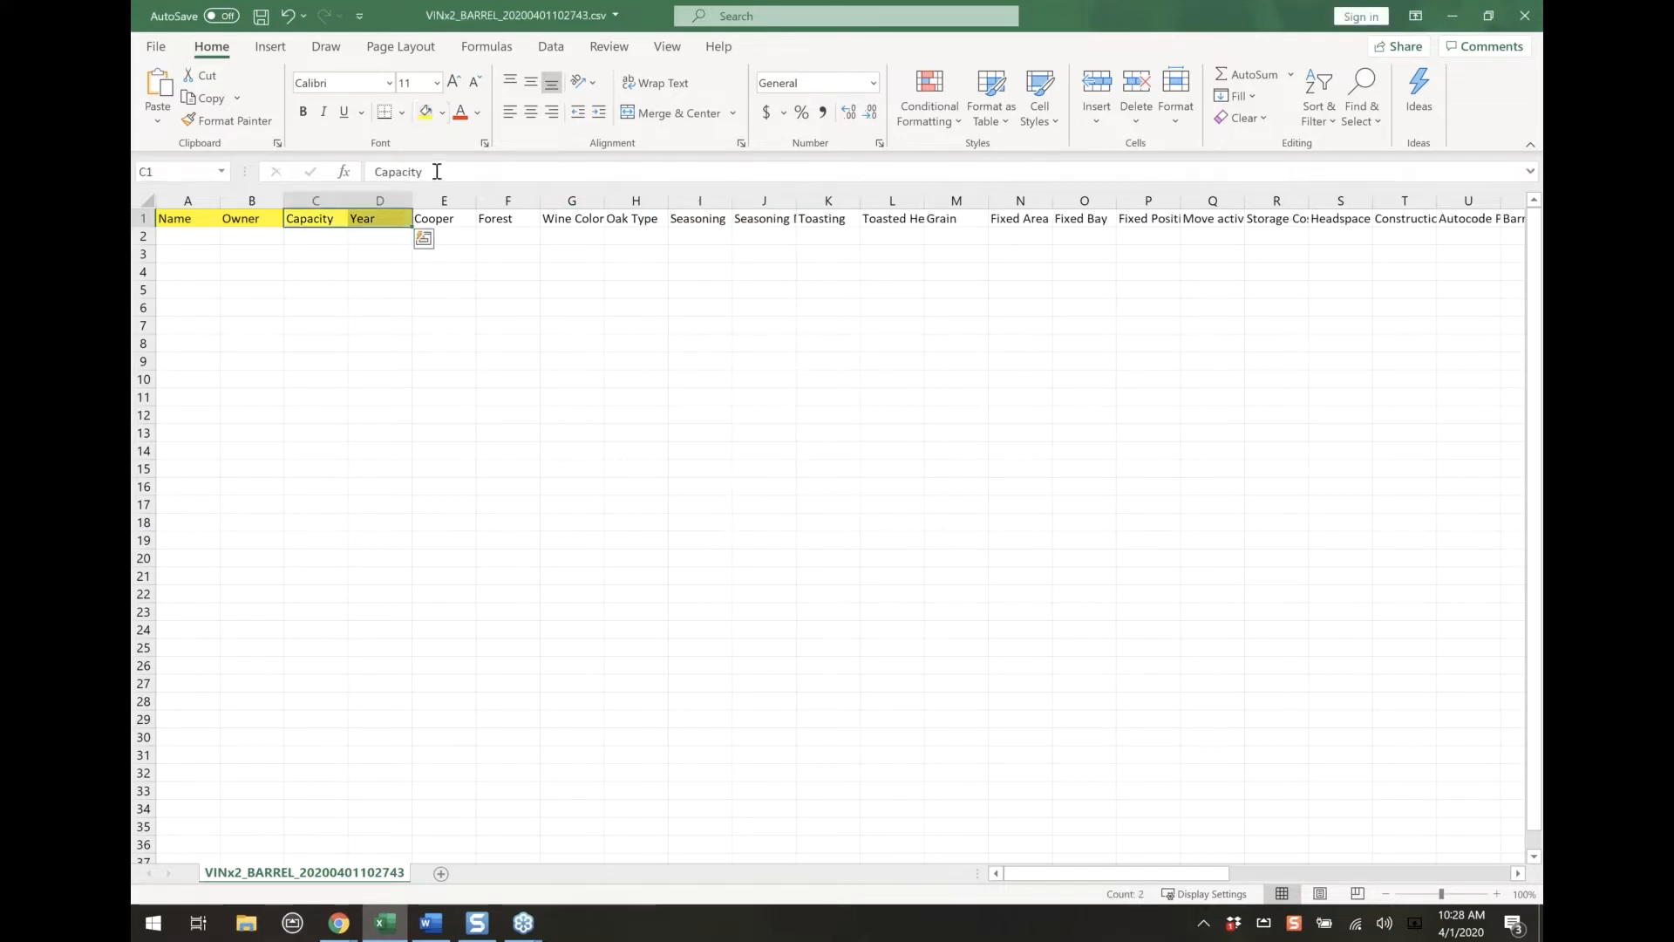
click(499, 287)
Delete the header cells L1:U1, starting with Toasted Heads, and shift the remaining cells left
click(916, 220)
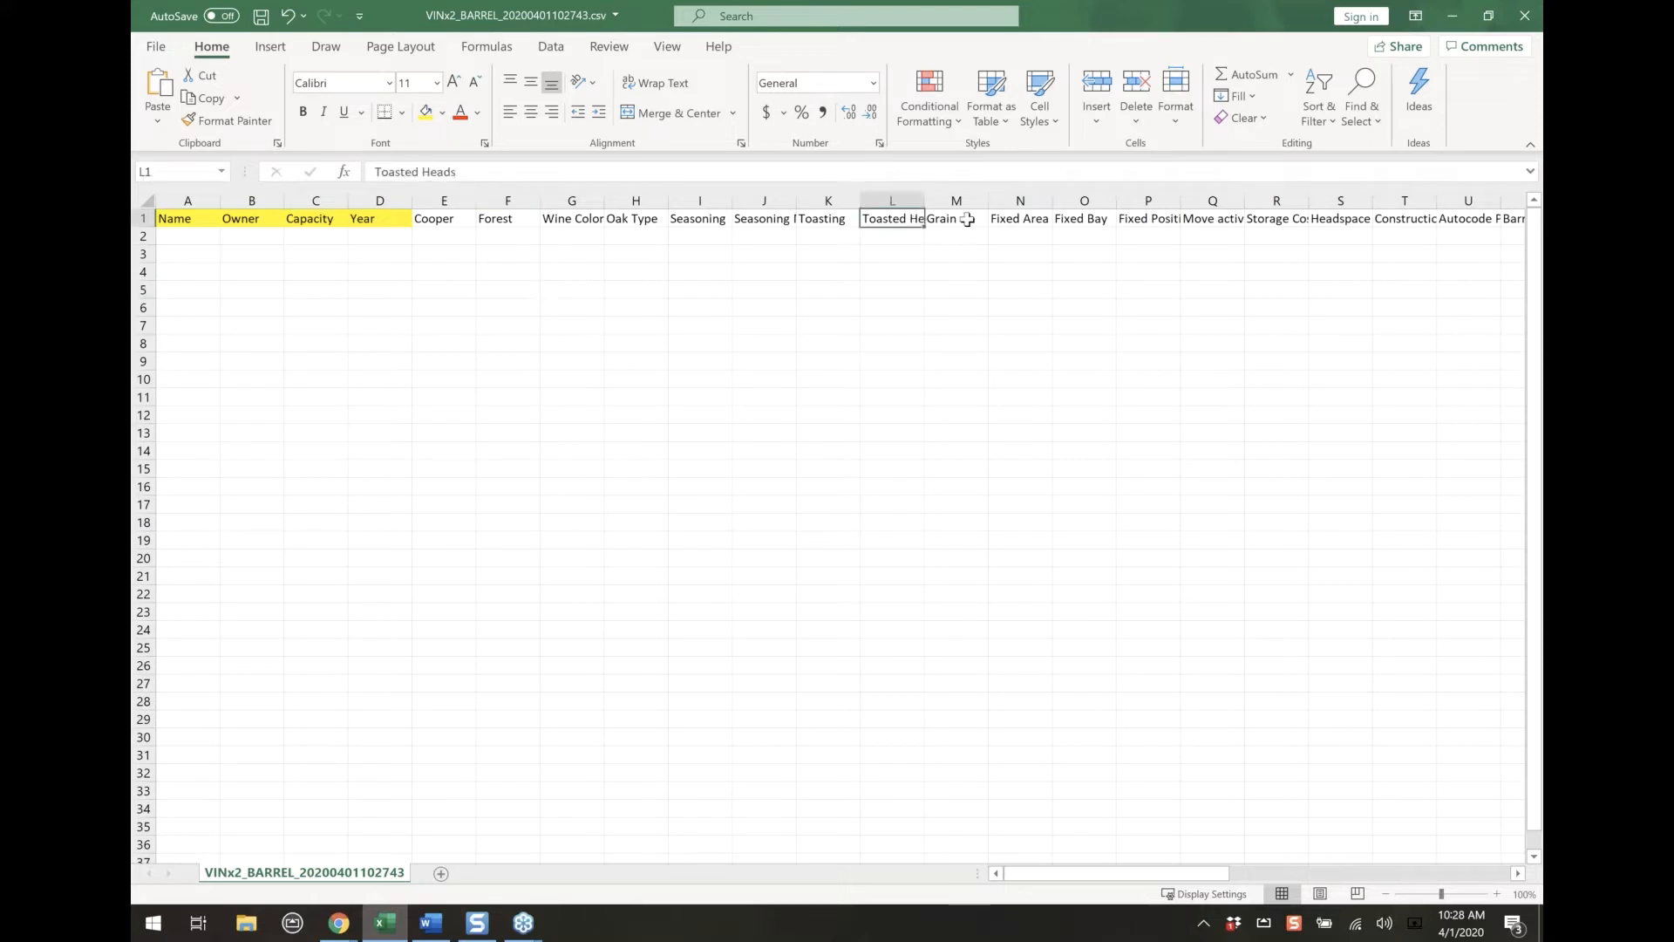
drag(967, 220, 1482, 220)
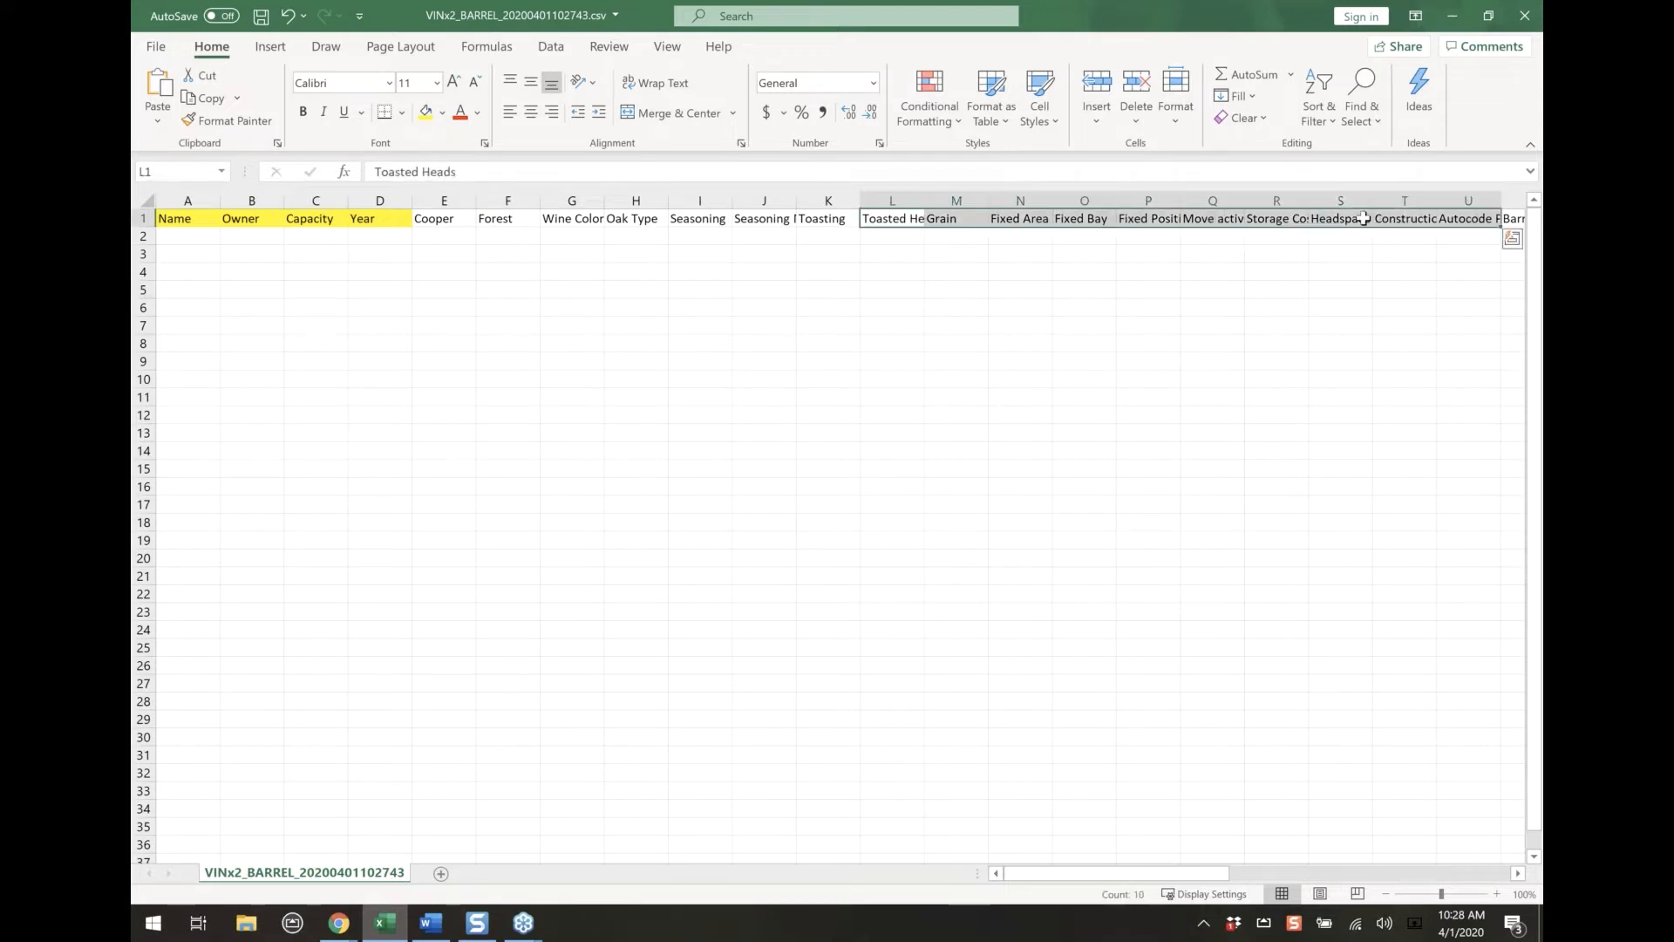
right_click(1364, 220)
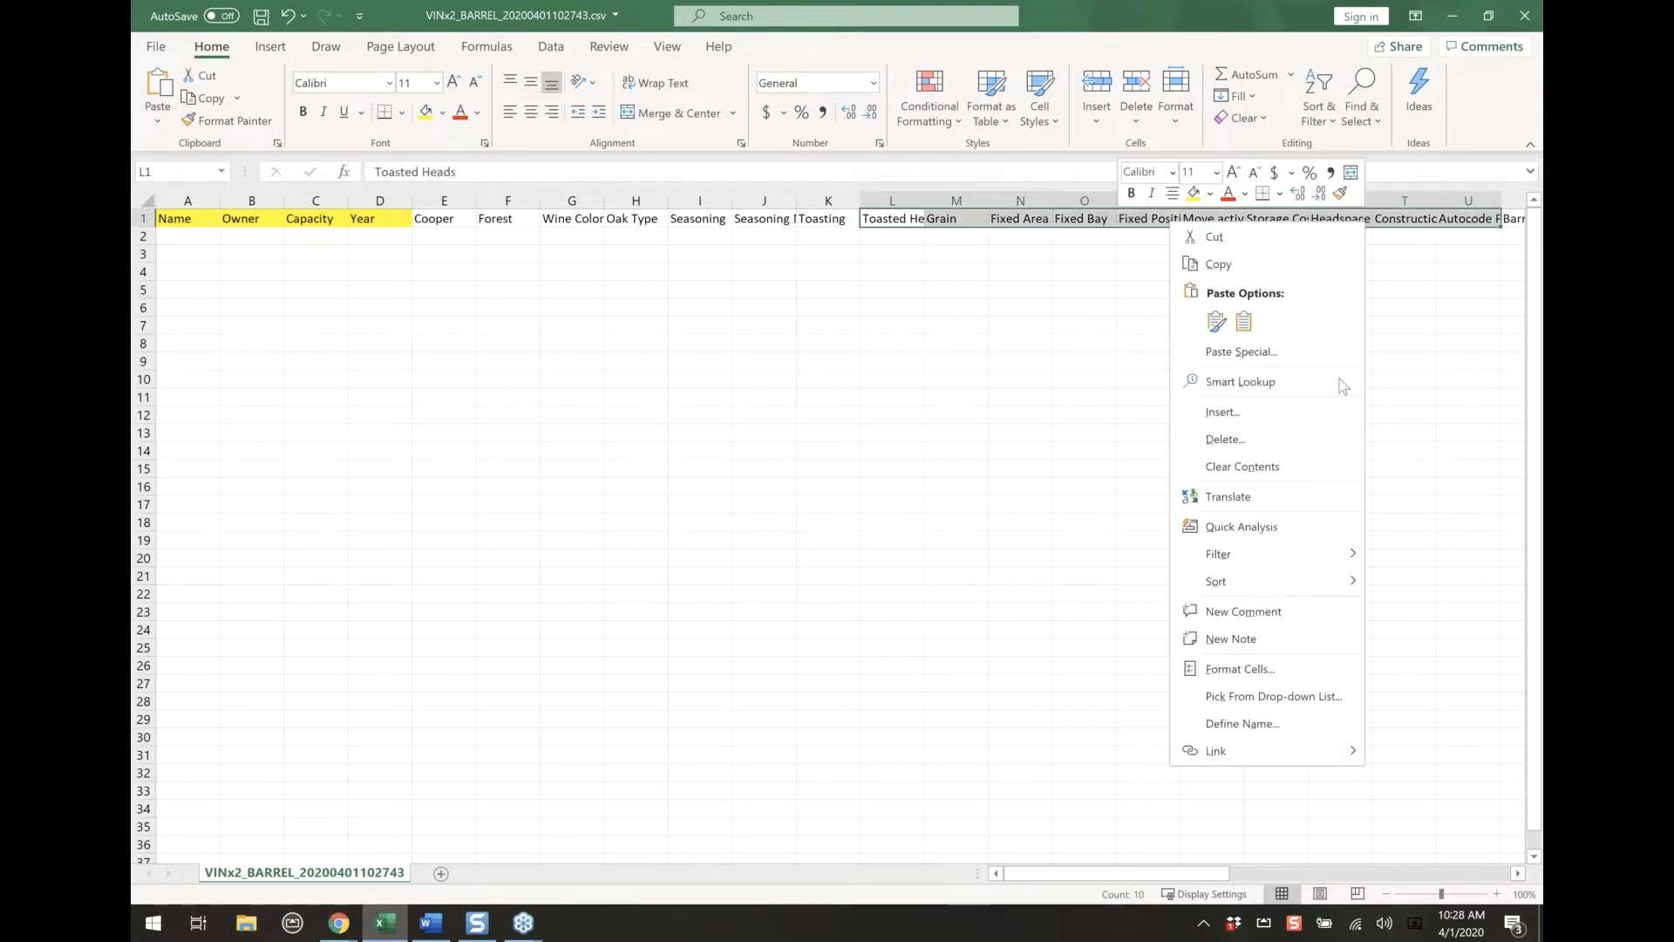
click(1242, 439)
key(Return)
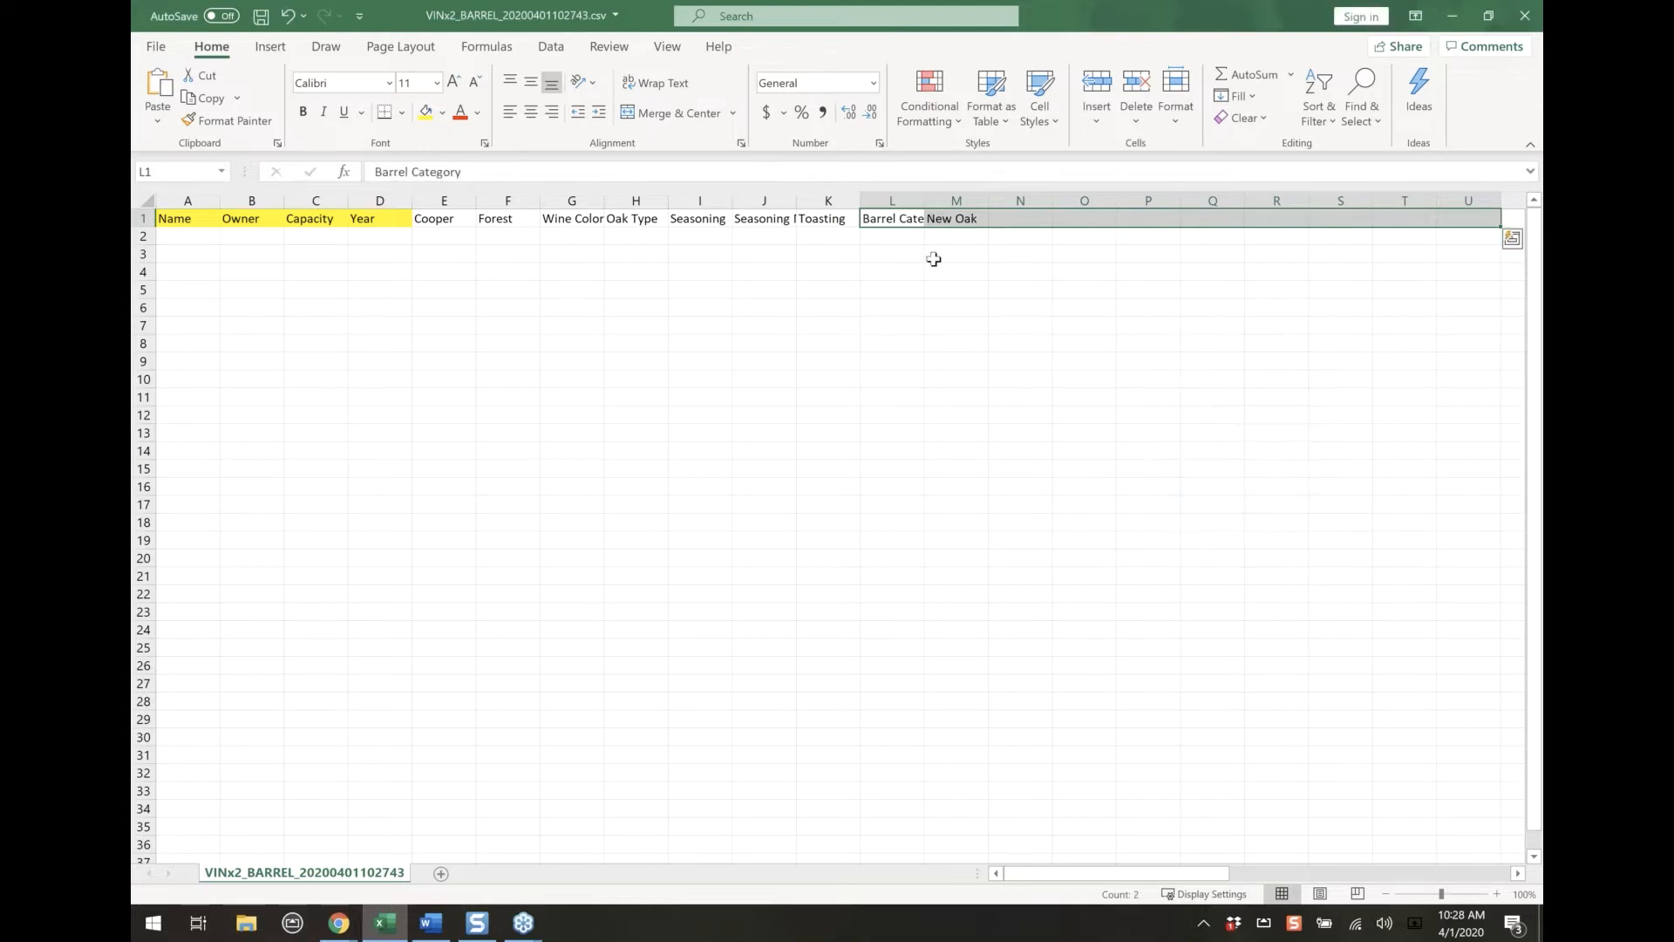
click(931, 258)
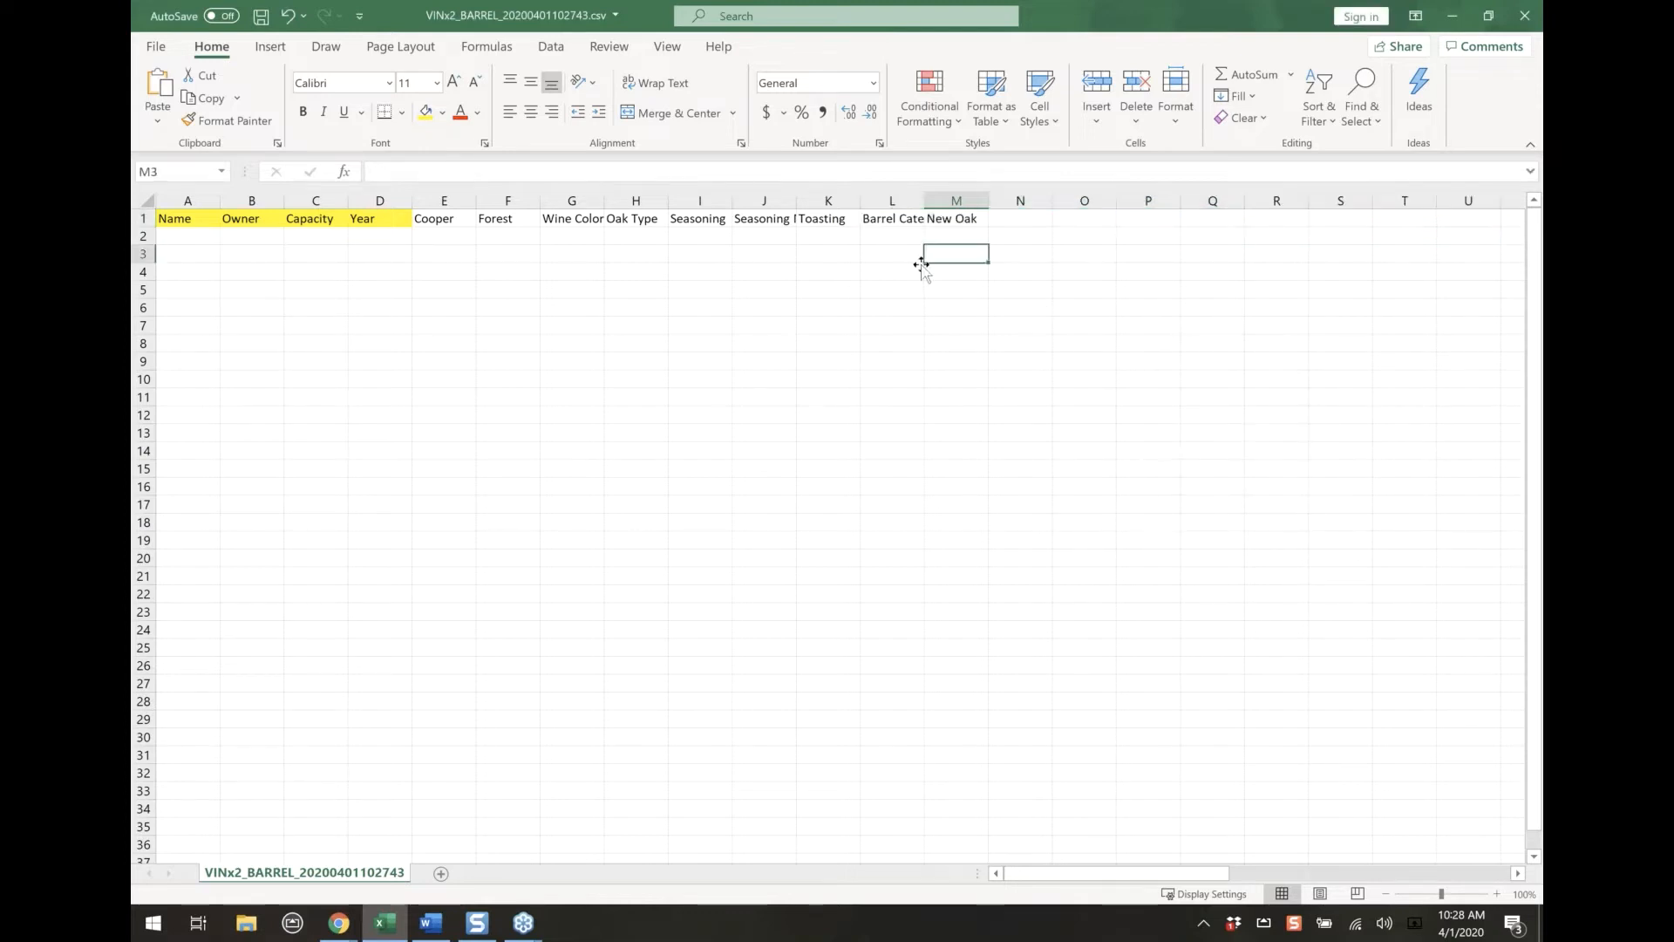
Delete the Barrel Category header cell, shifting the New Oak header left
click(901, 219)
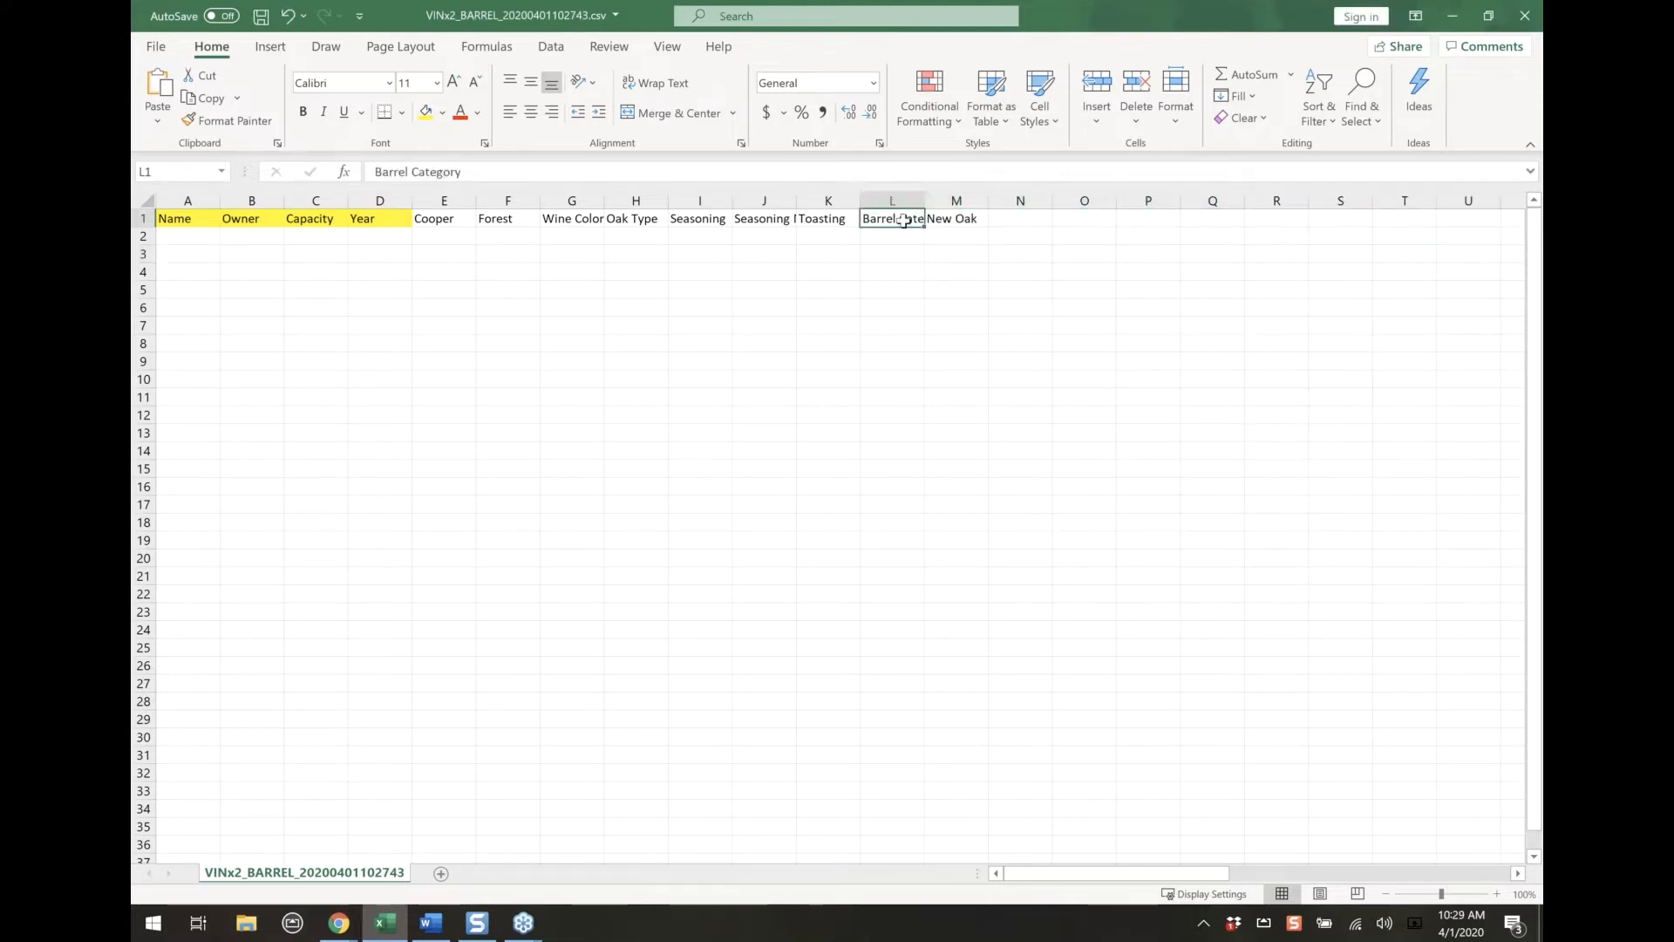
right_click(904, 219)
key(Escape)
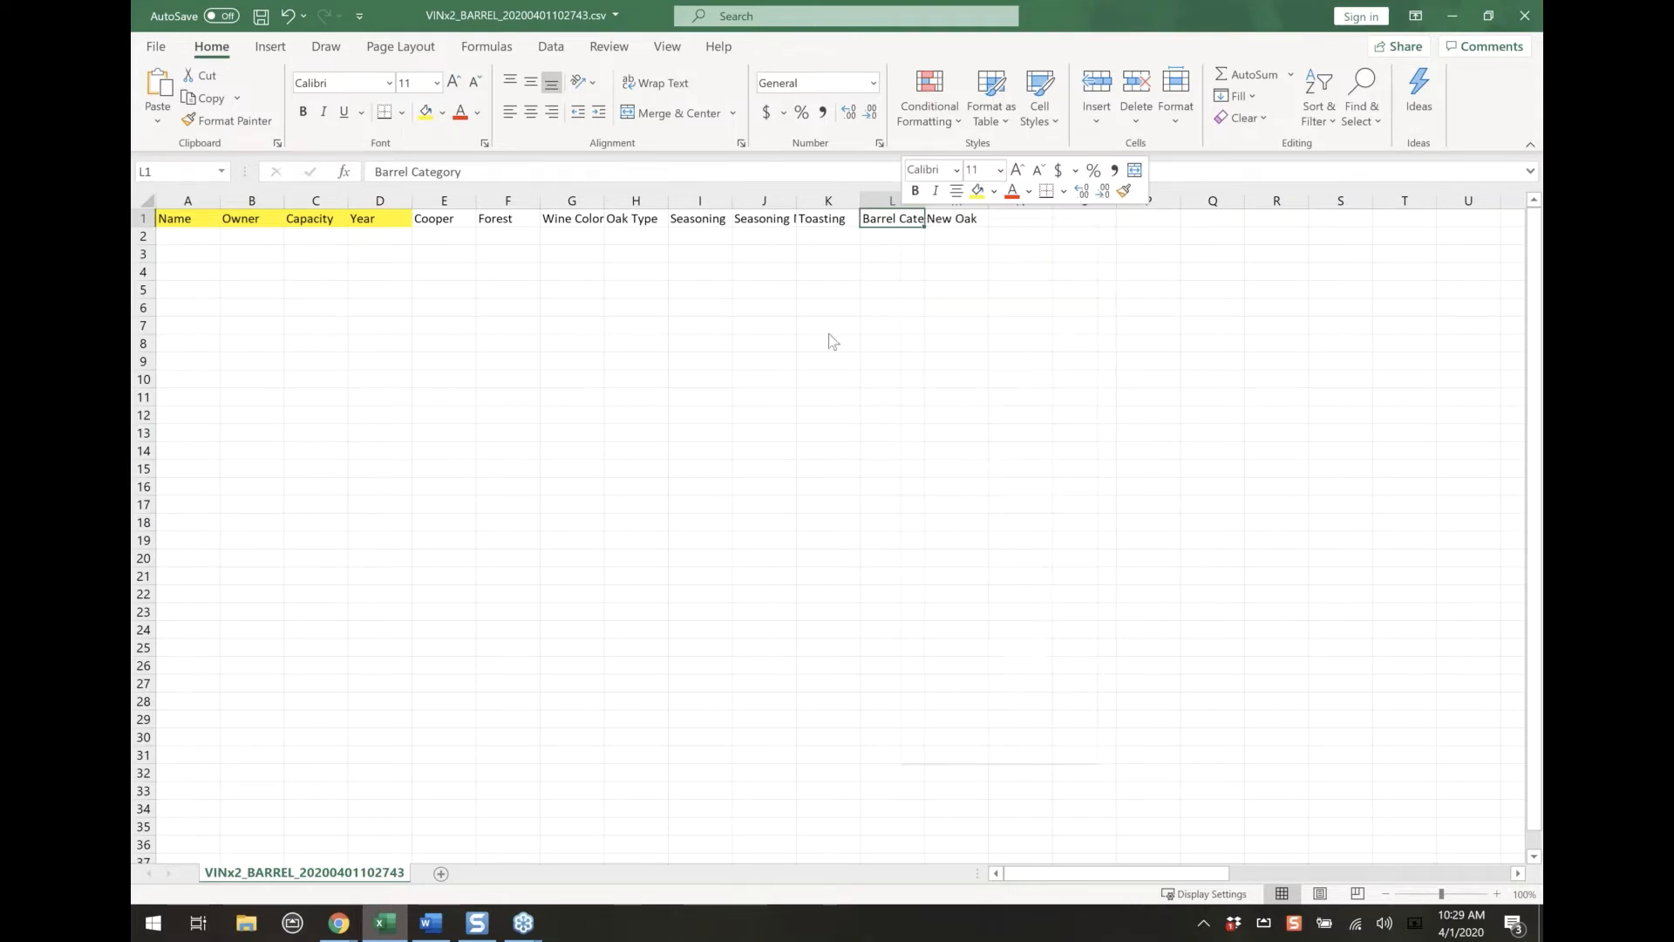
click(923, 486)
Add a "location" header in M1 after New Oak and highlight it in yellow
click(1001, 213)
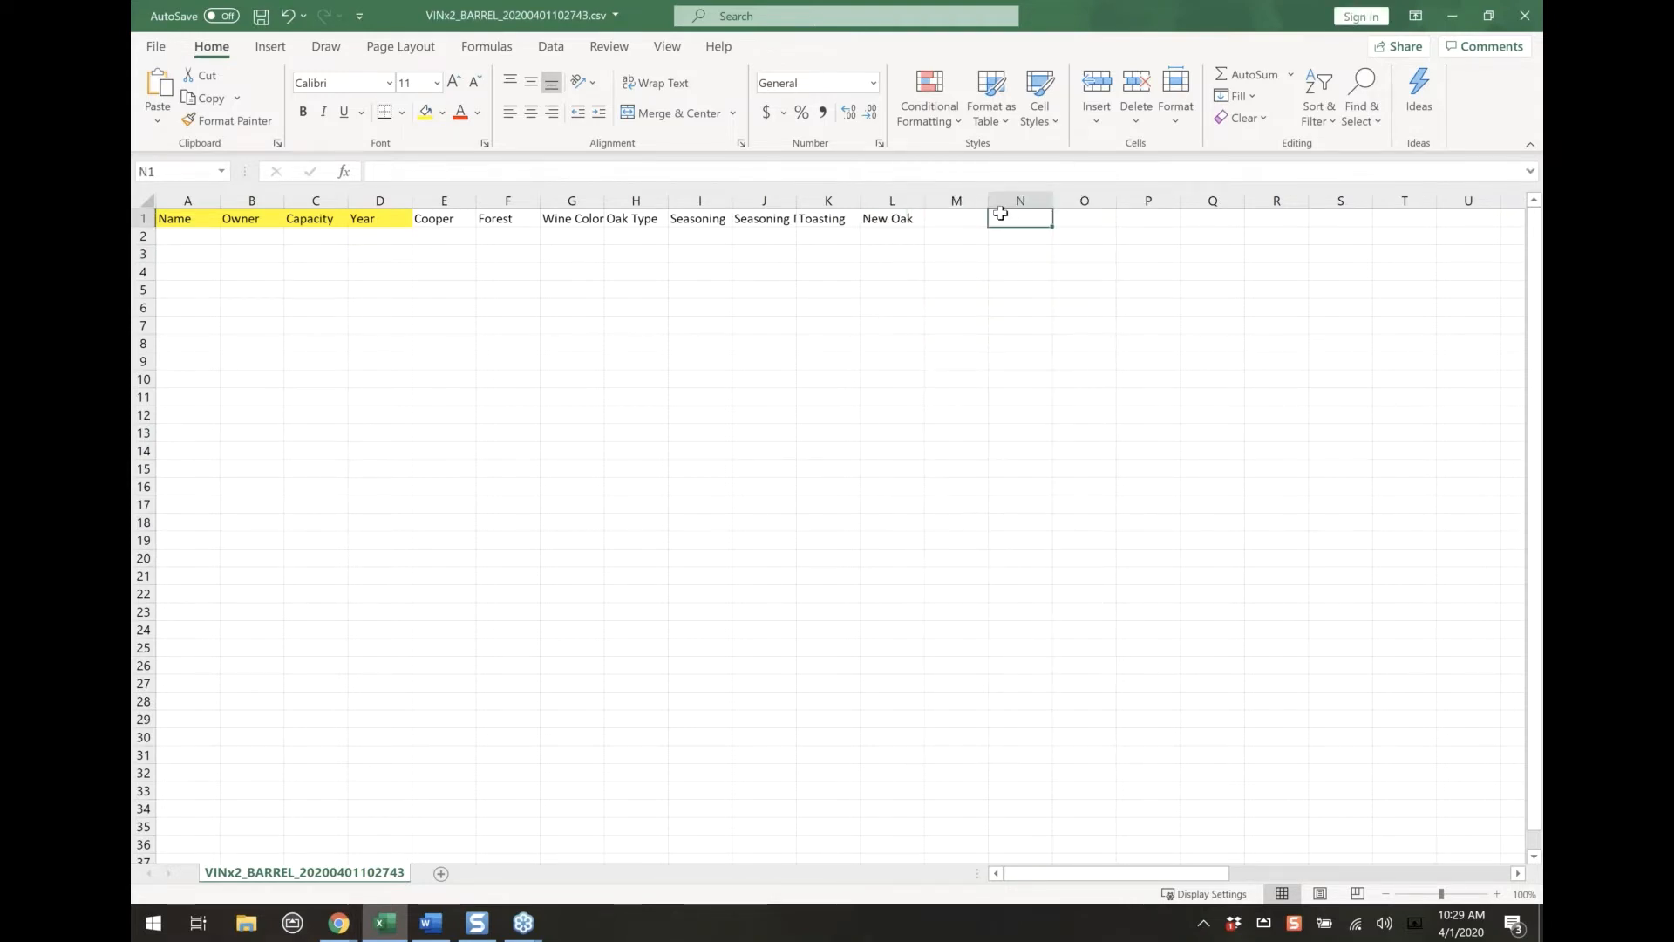
click(976, 219)
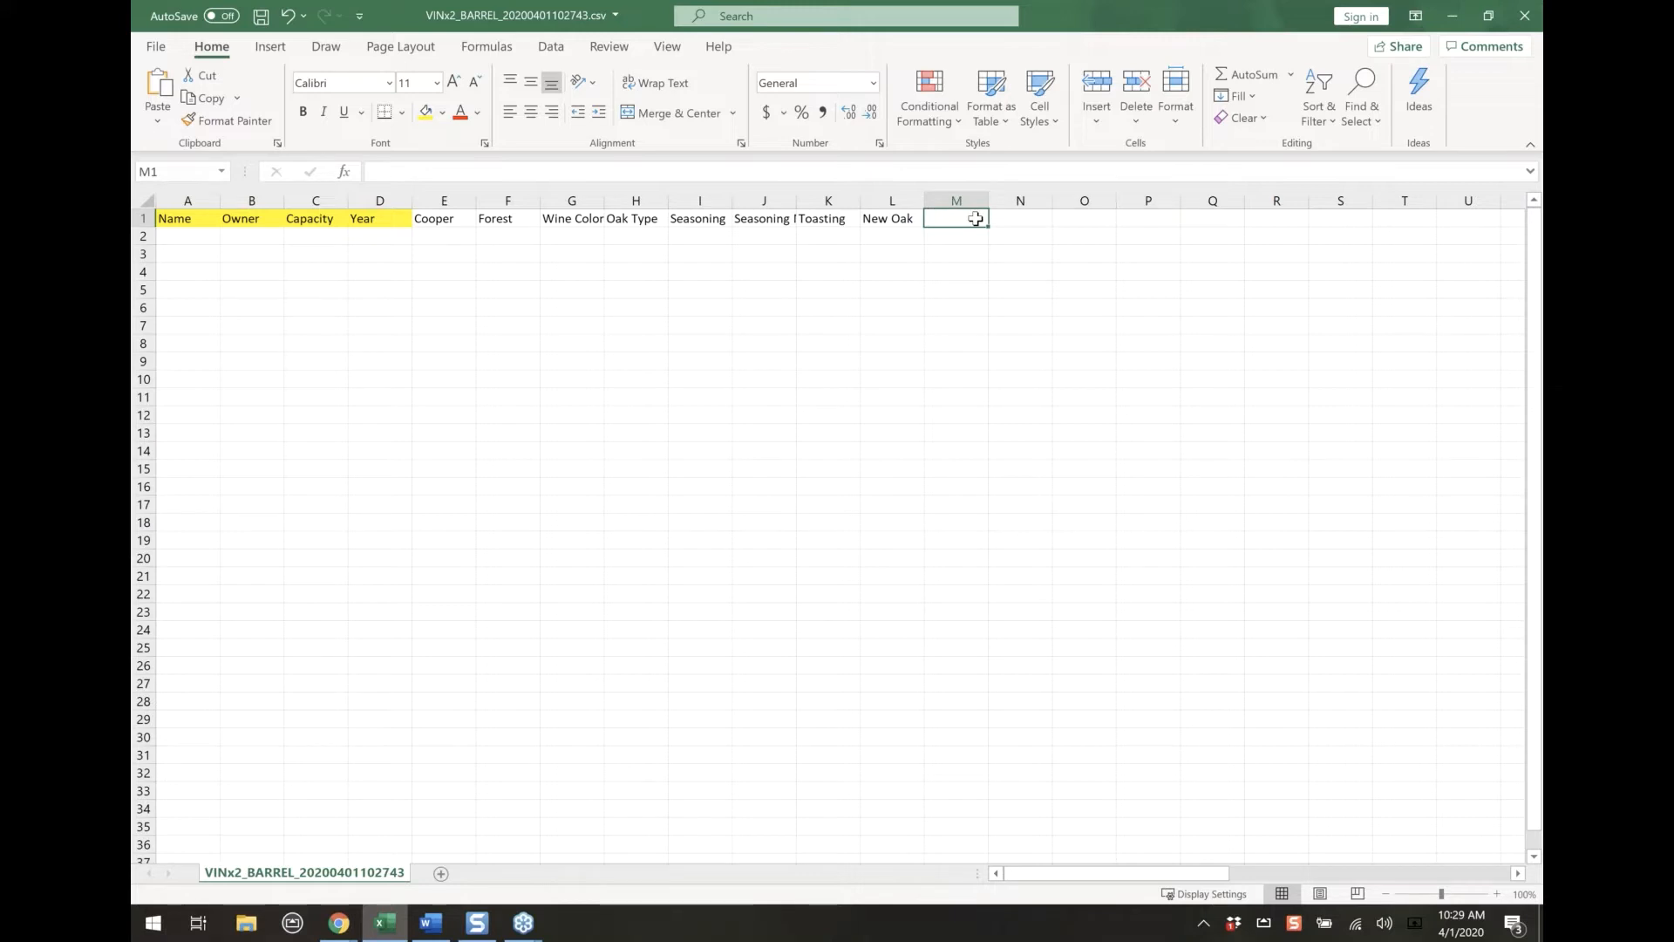
text(location)
key(Return)
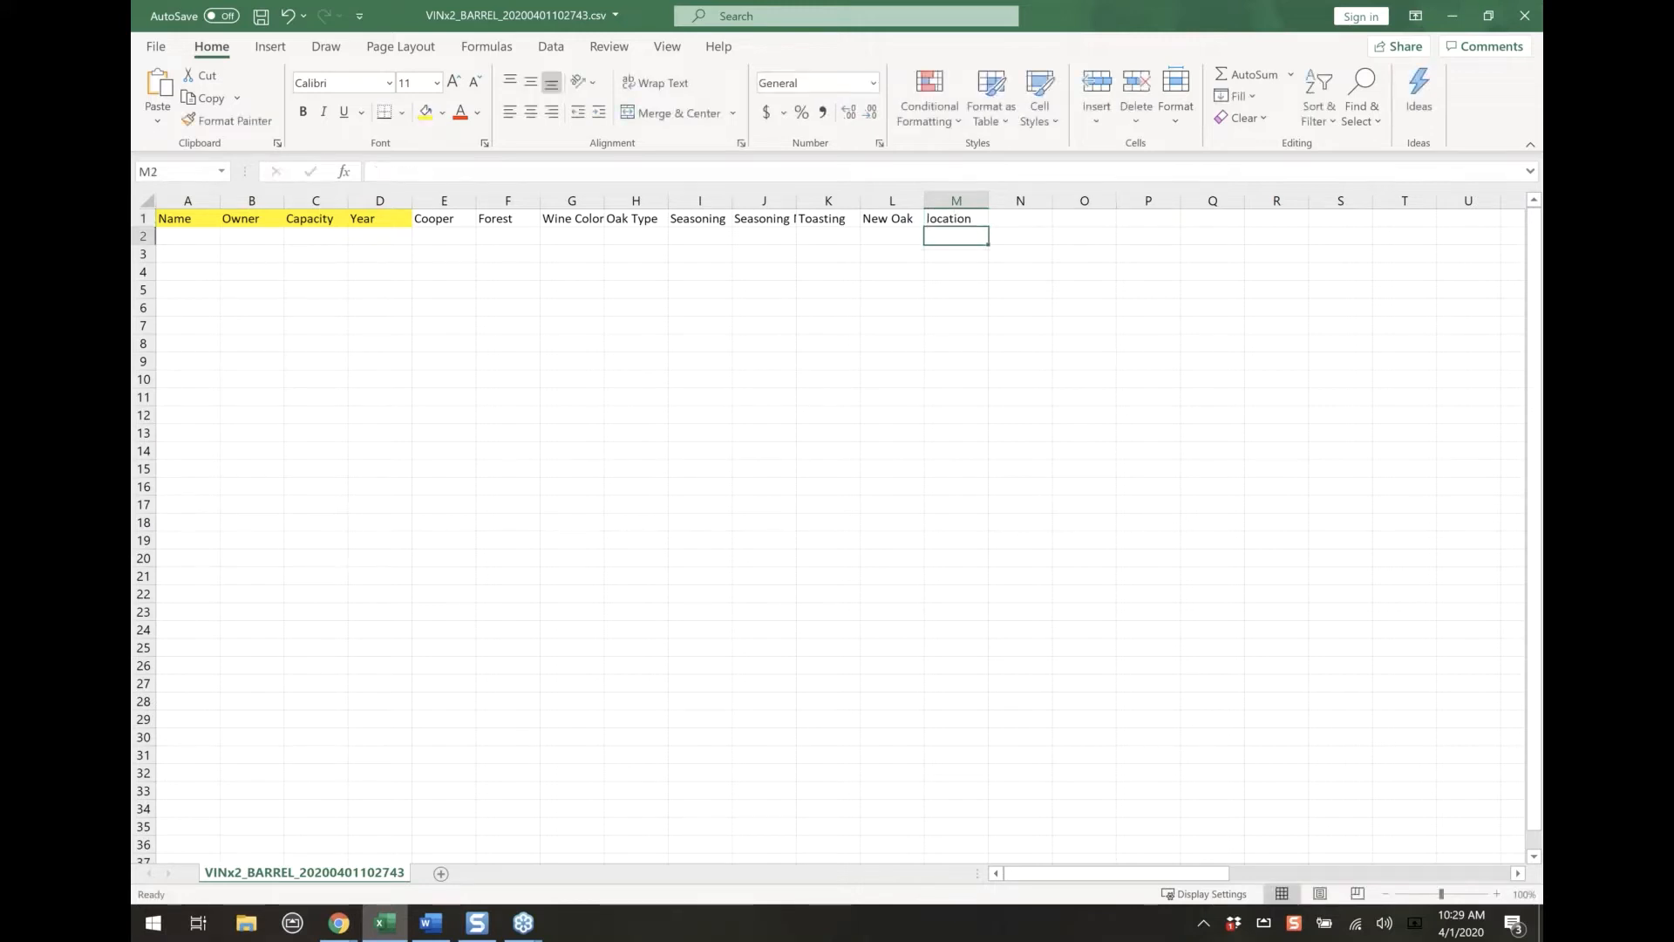
click(955, 218)
click(425, 111)
click(750, 361)
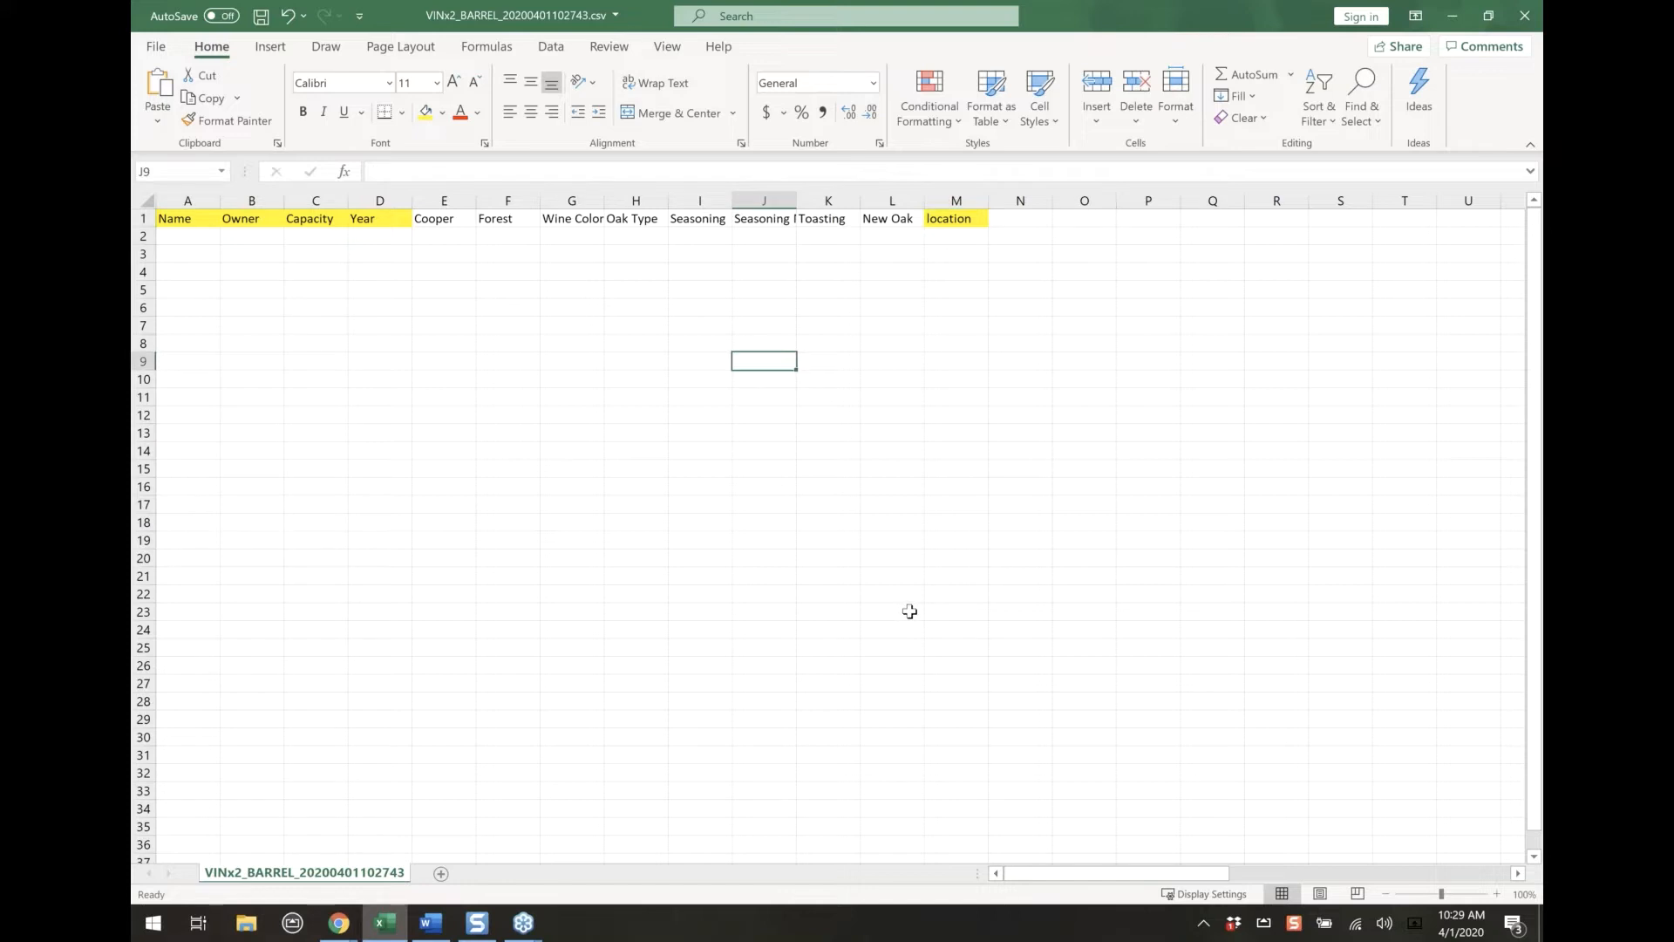
Fill in the first barrel row in row 2 with the name B20-HILLS and the owner vintrace
click(194, 238)
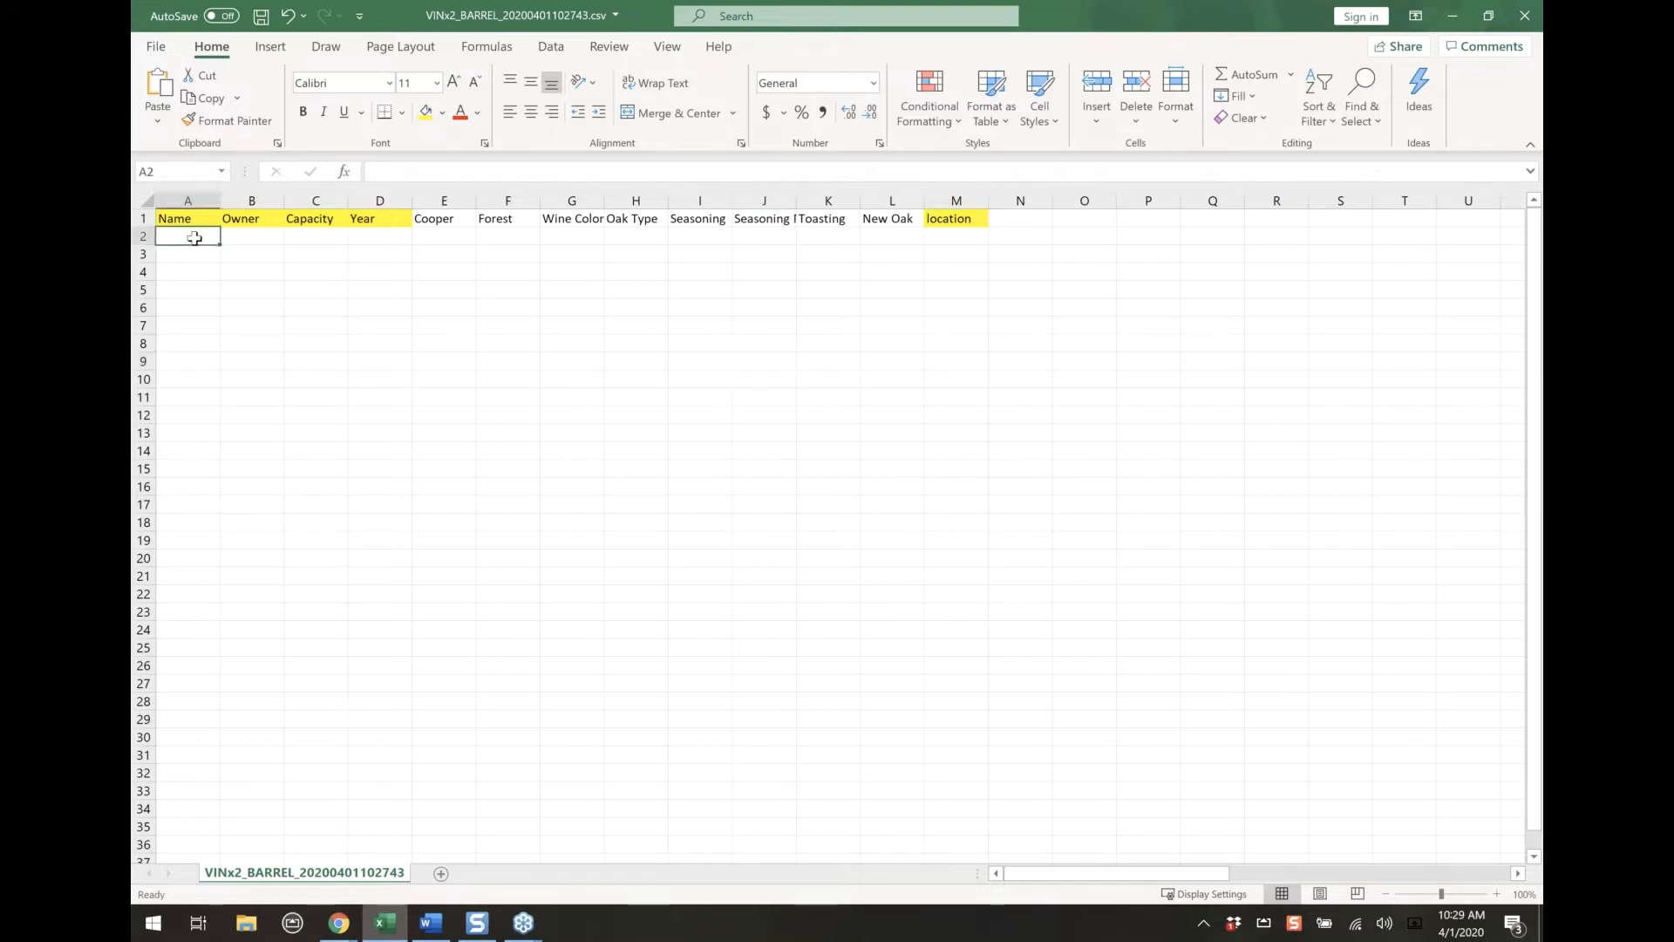
text(B)
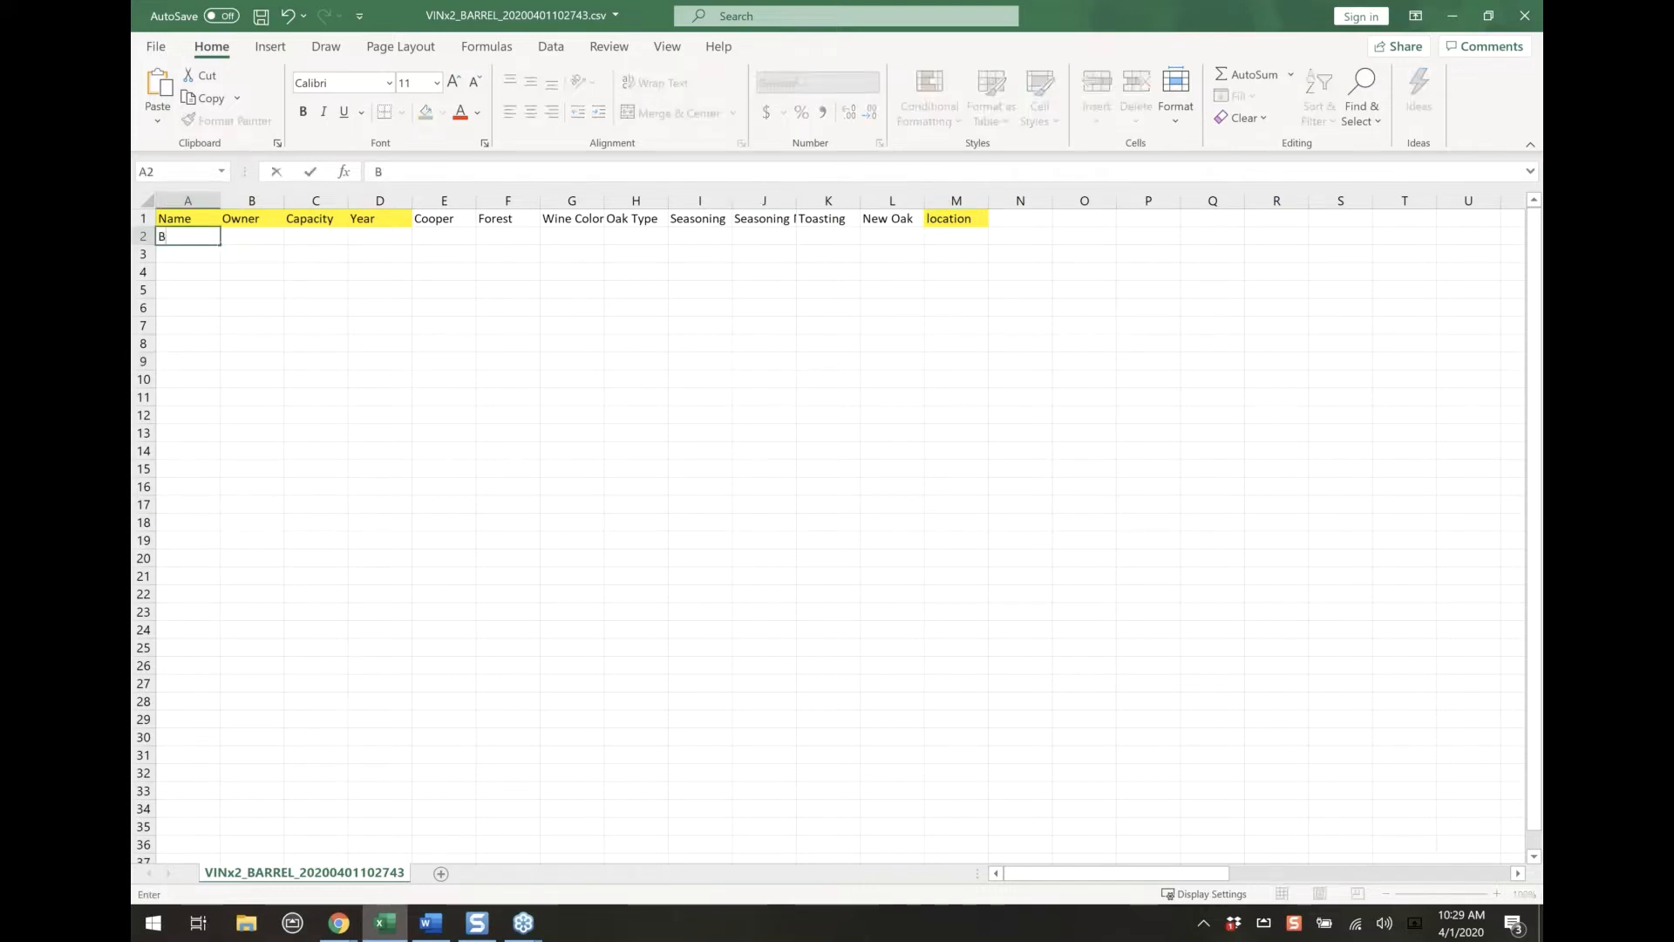
text(20-HI)
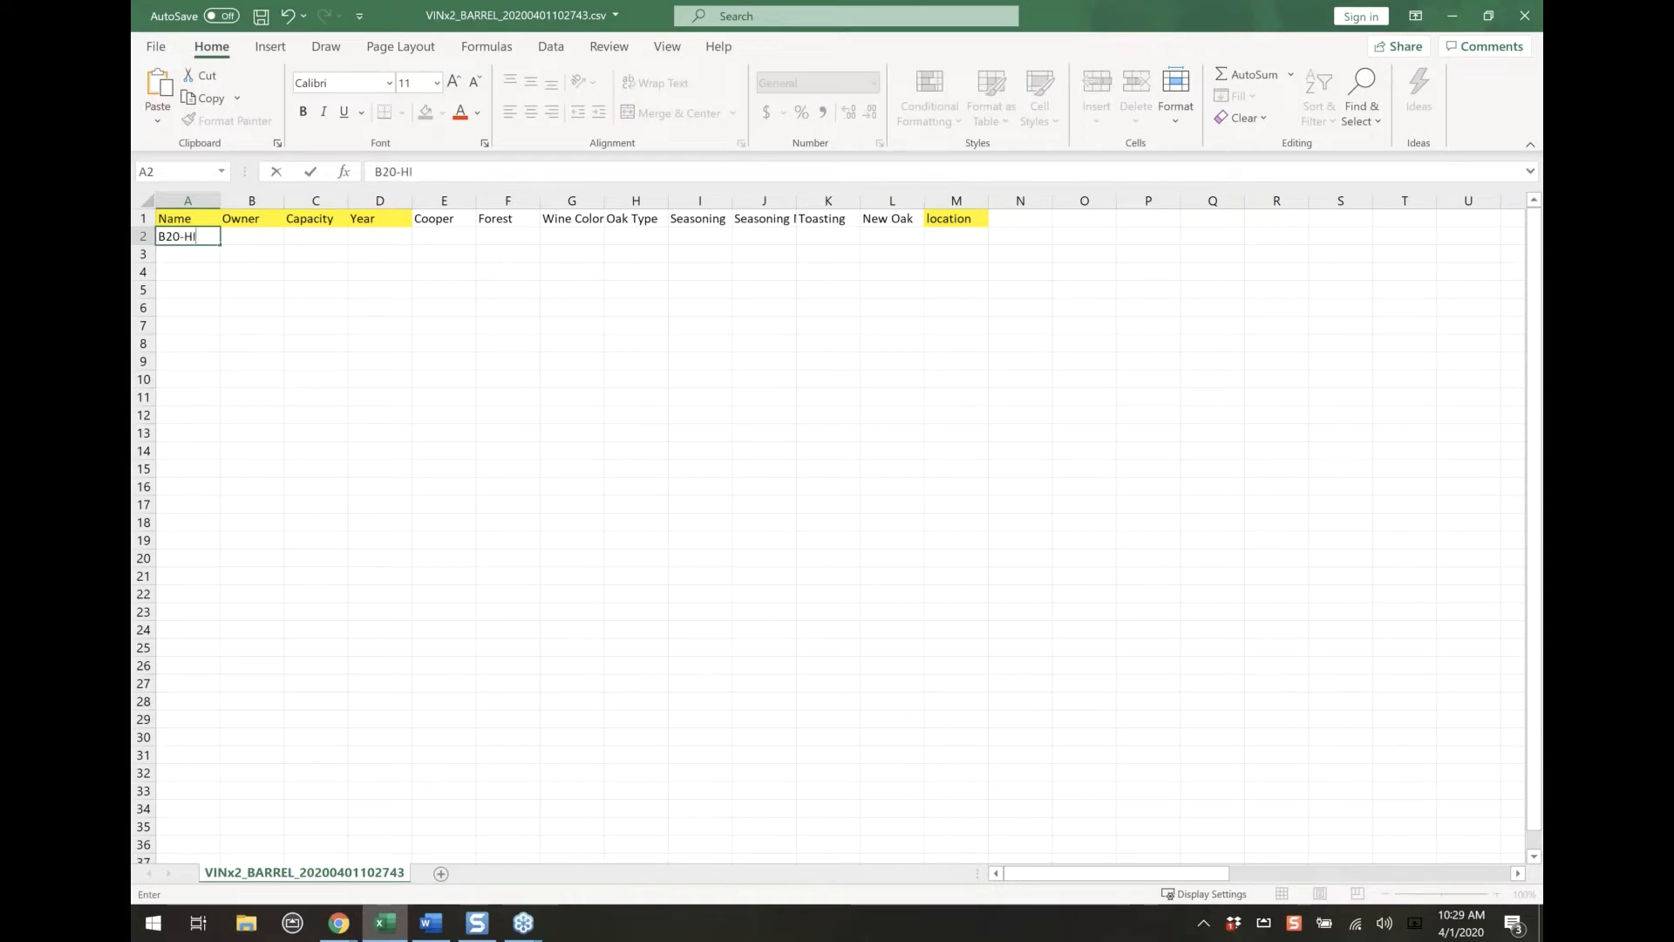
text(LLS)
click(250, 236)
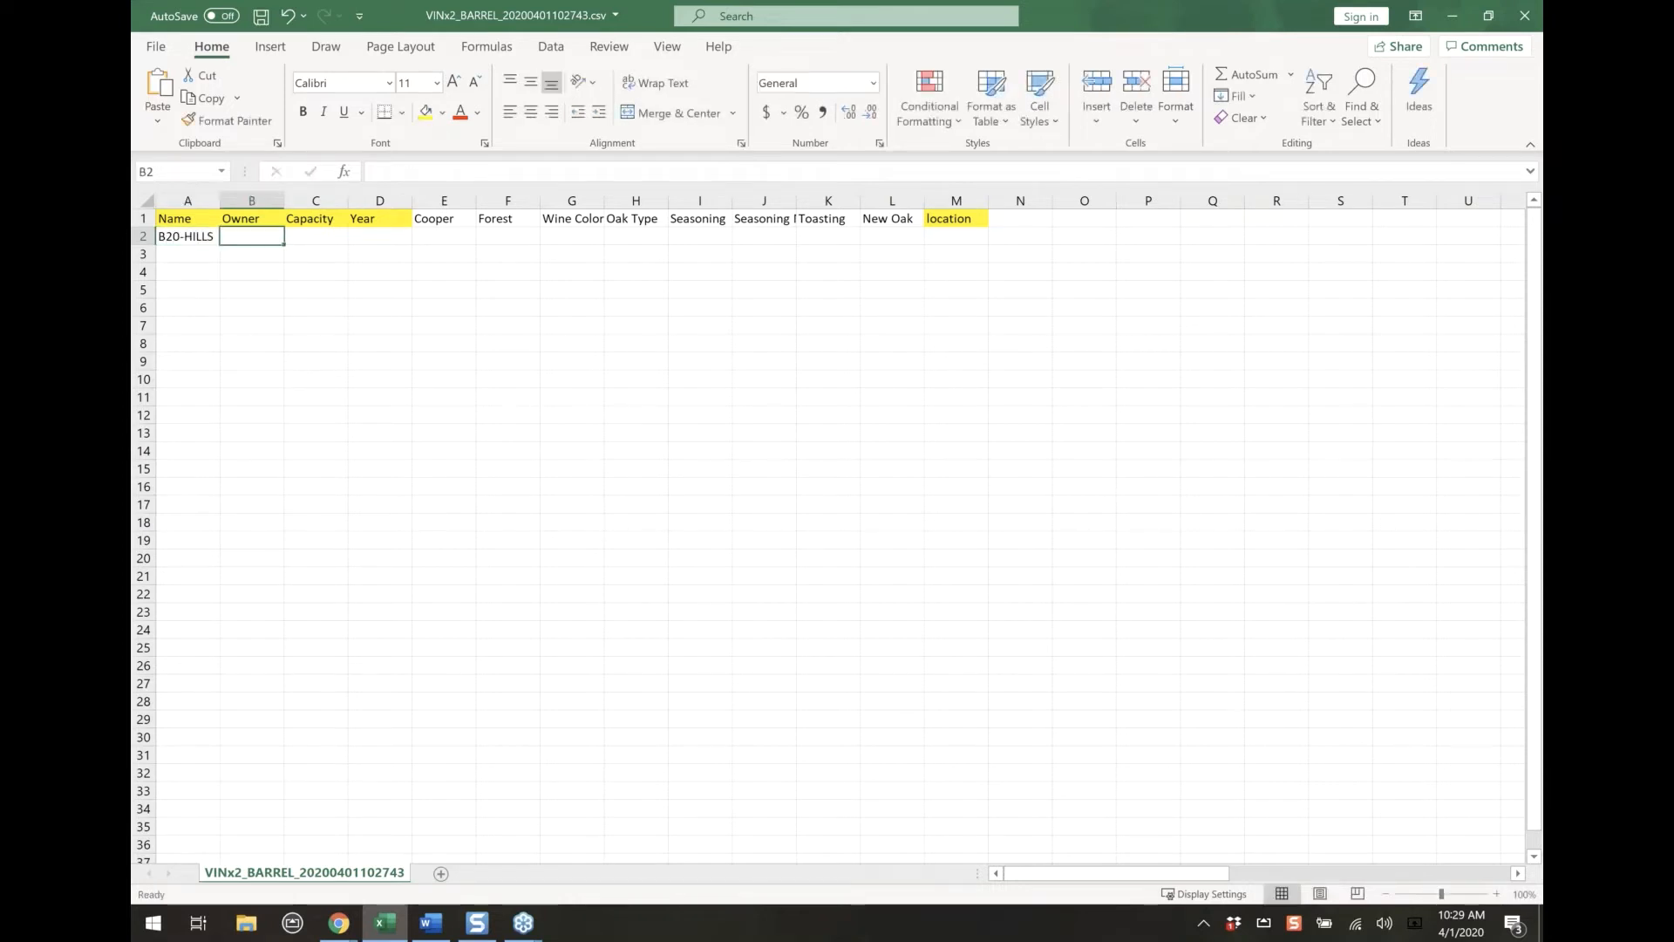
text(vintrace)
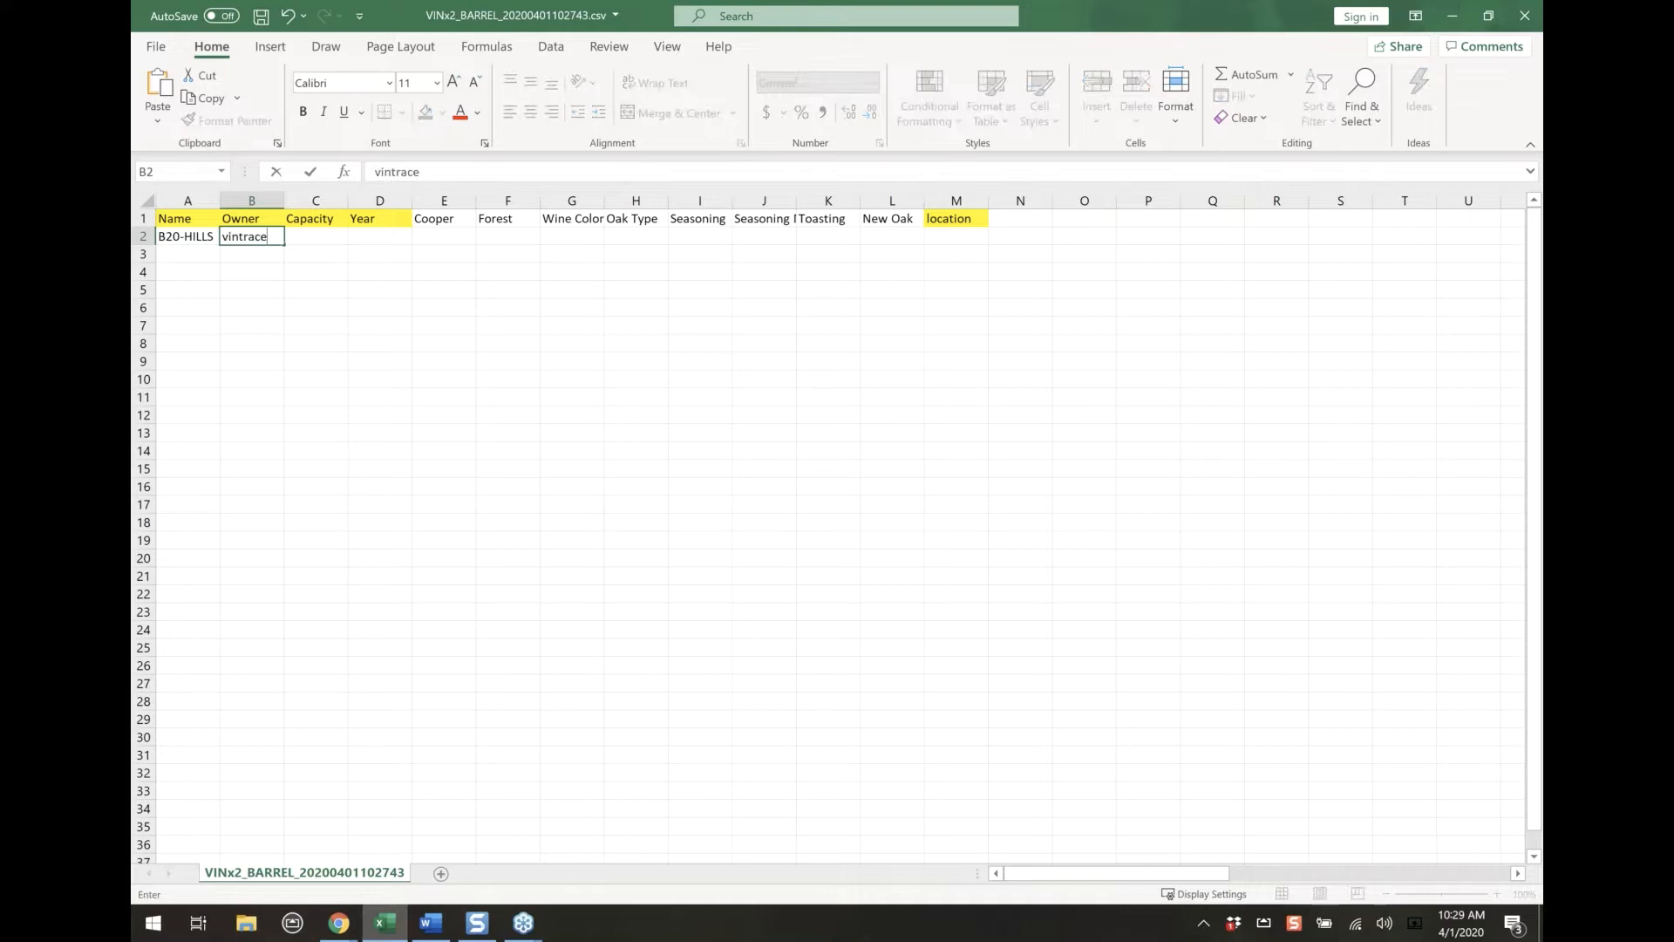
Enter a capacity of 60, the year 2020 and the cooper's name for the barrel in row 2
click(294, 235)
text(60)
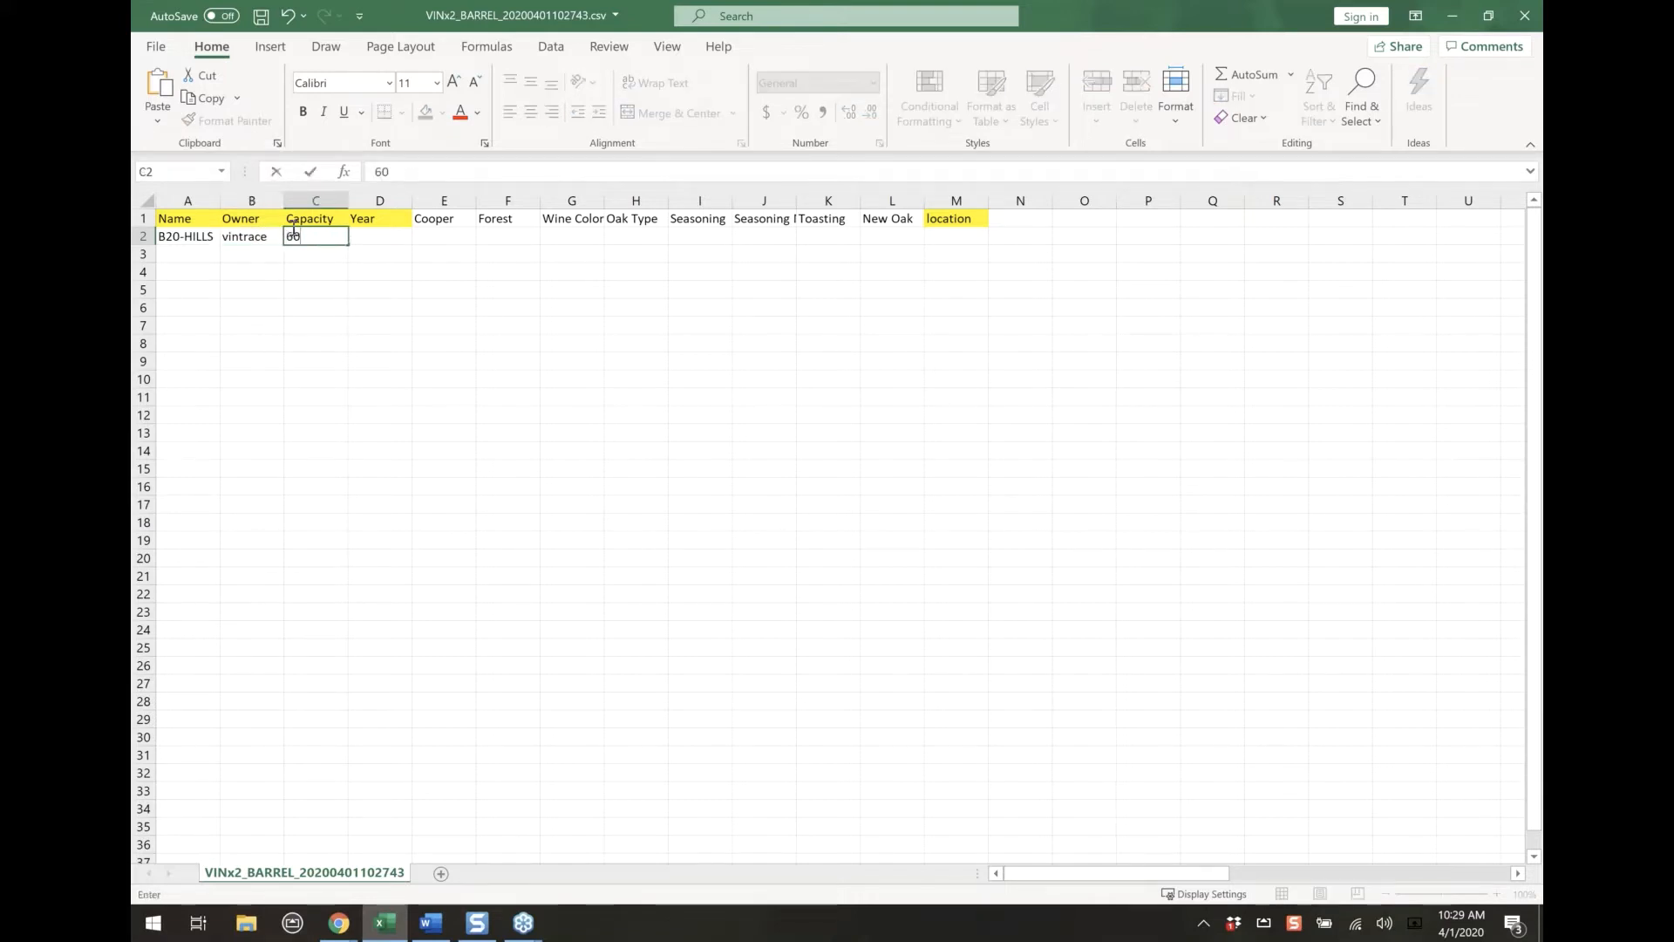
click(388, 234)
text(2020)
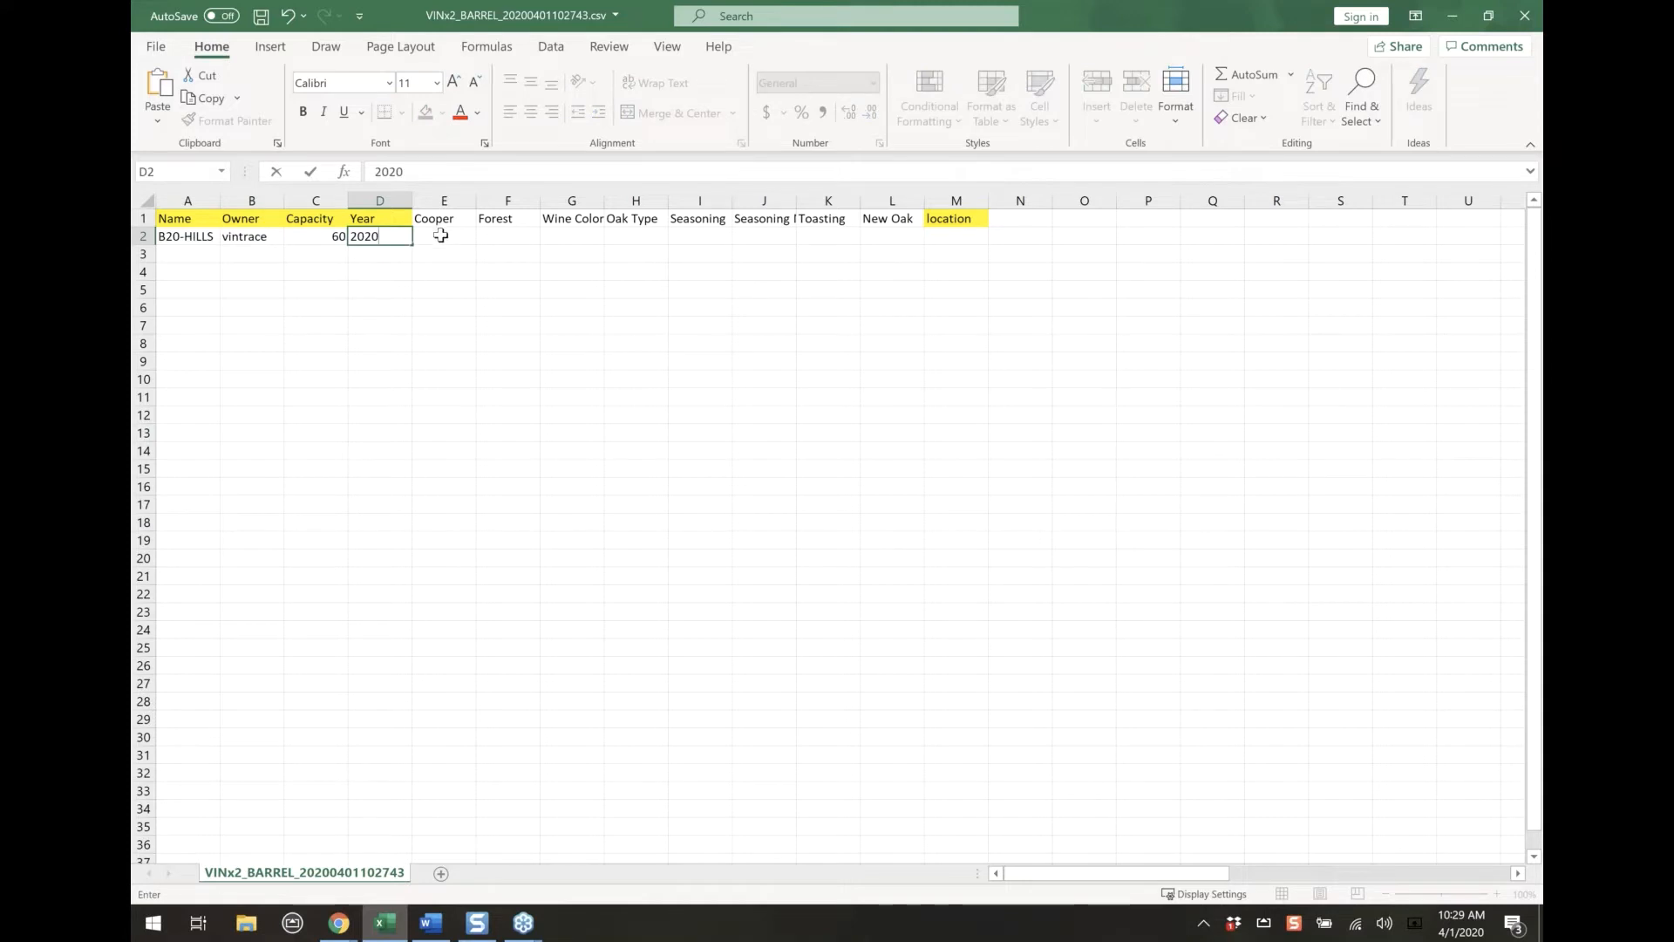
click(440, 235)
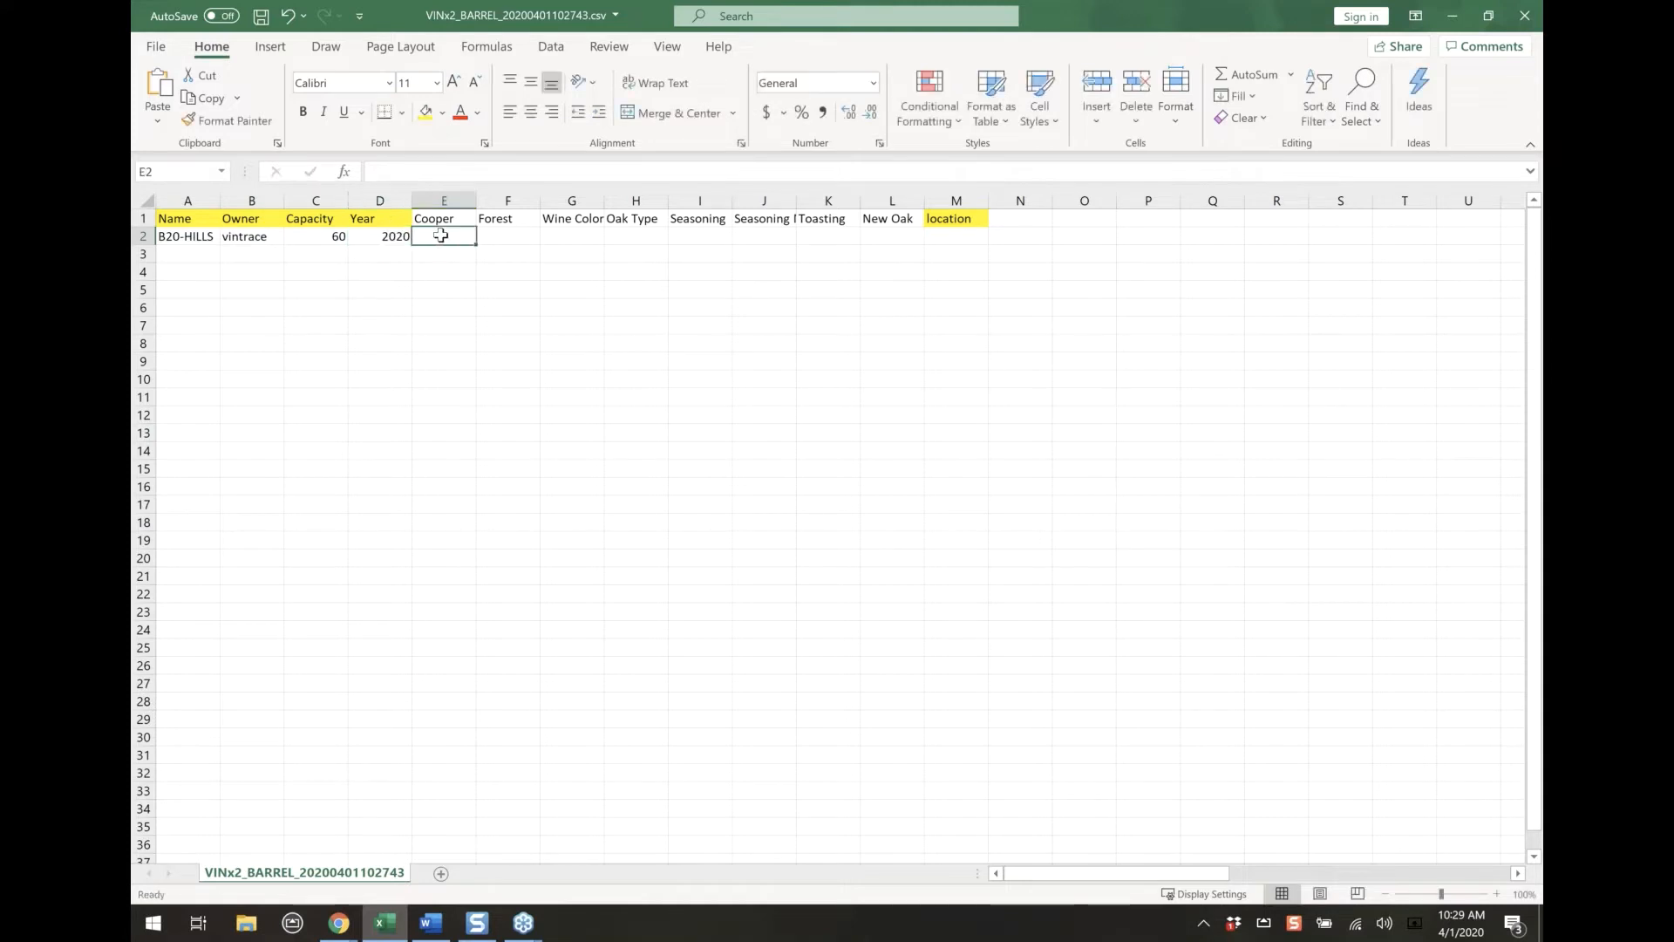
text(hillary)
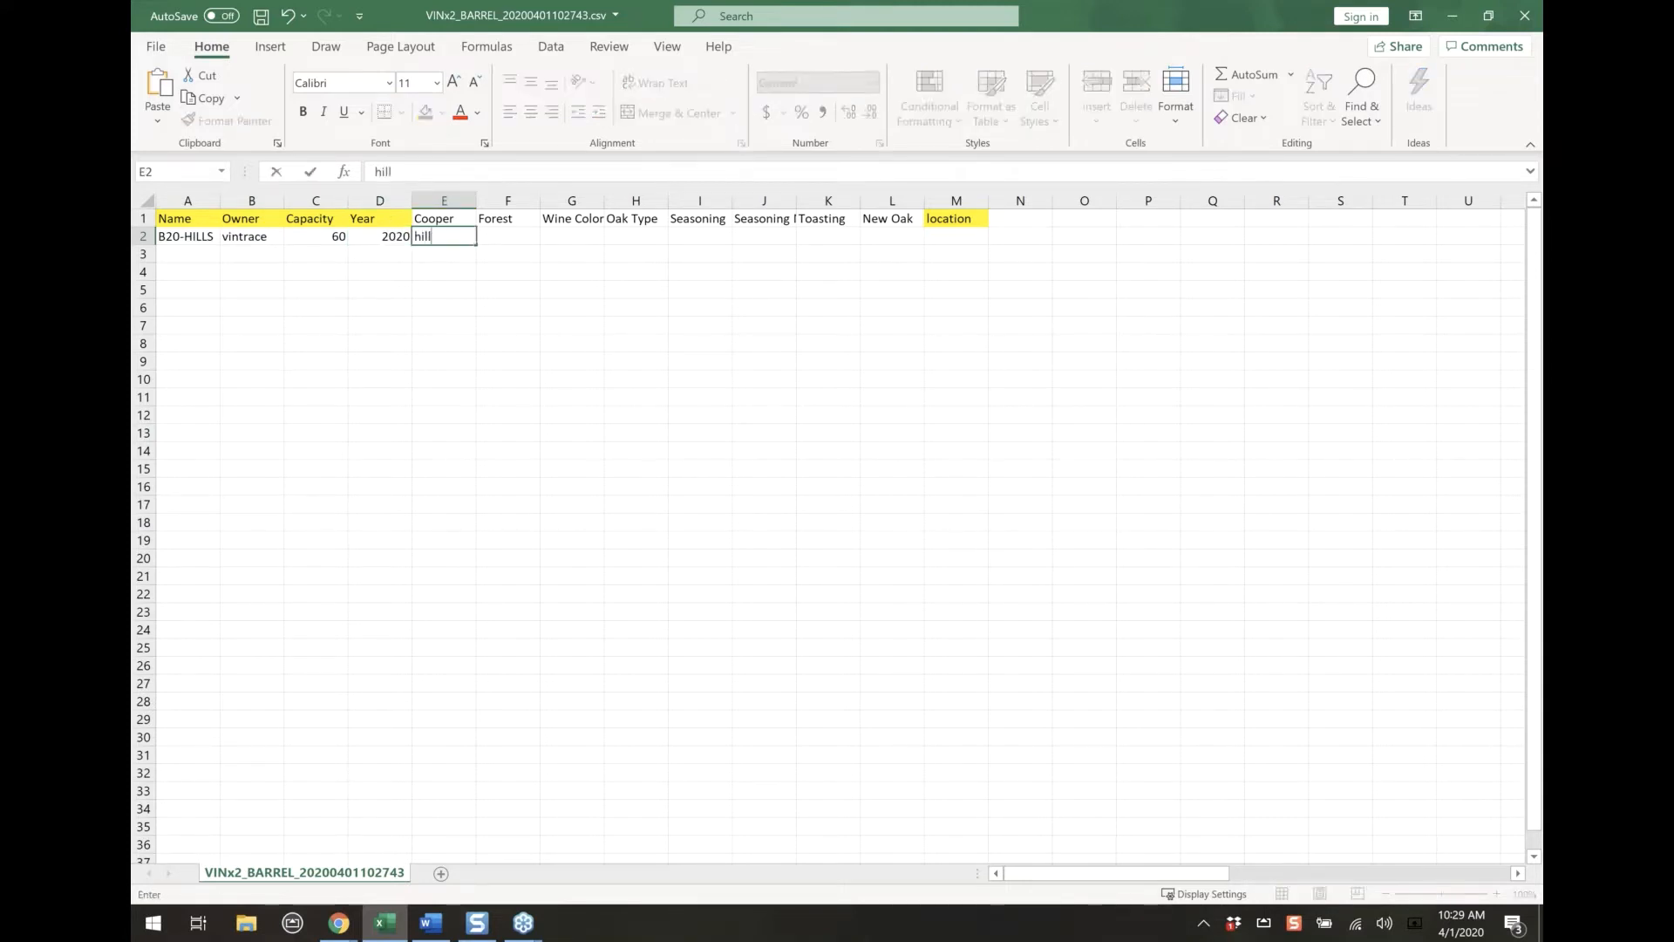
Enter "barrel room" as the location of the barrel in row 2, and save and close the CSV file
click(961, 237)
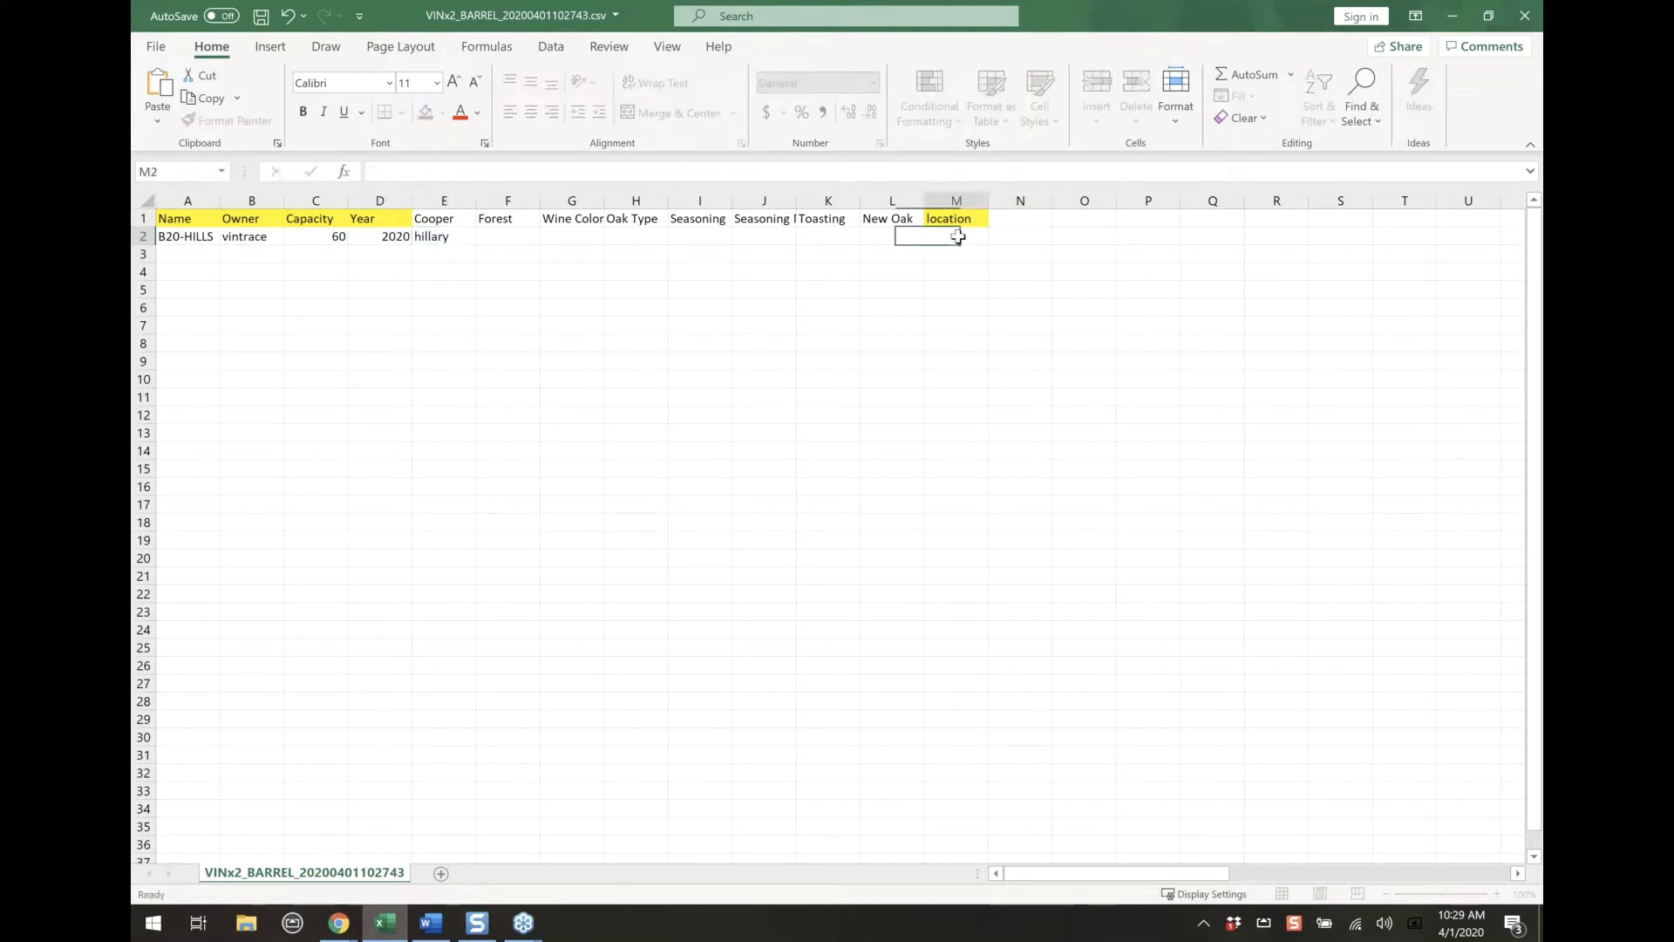
text(barrel )
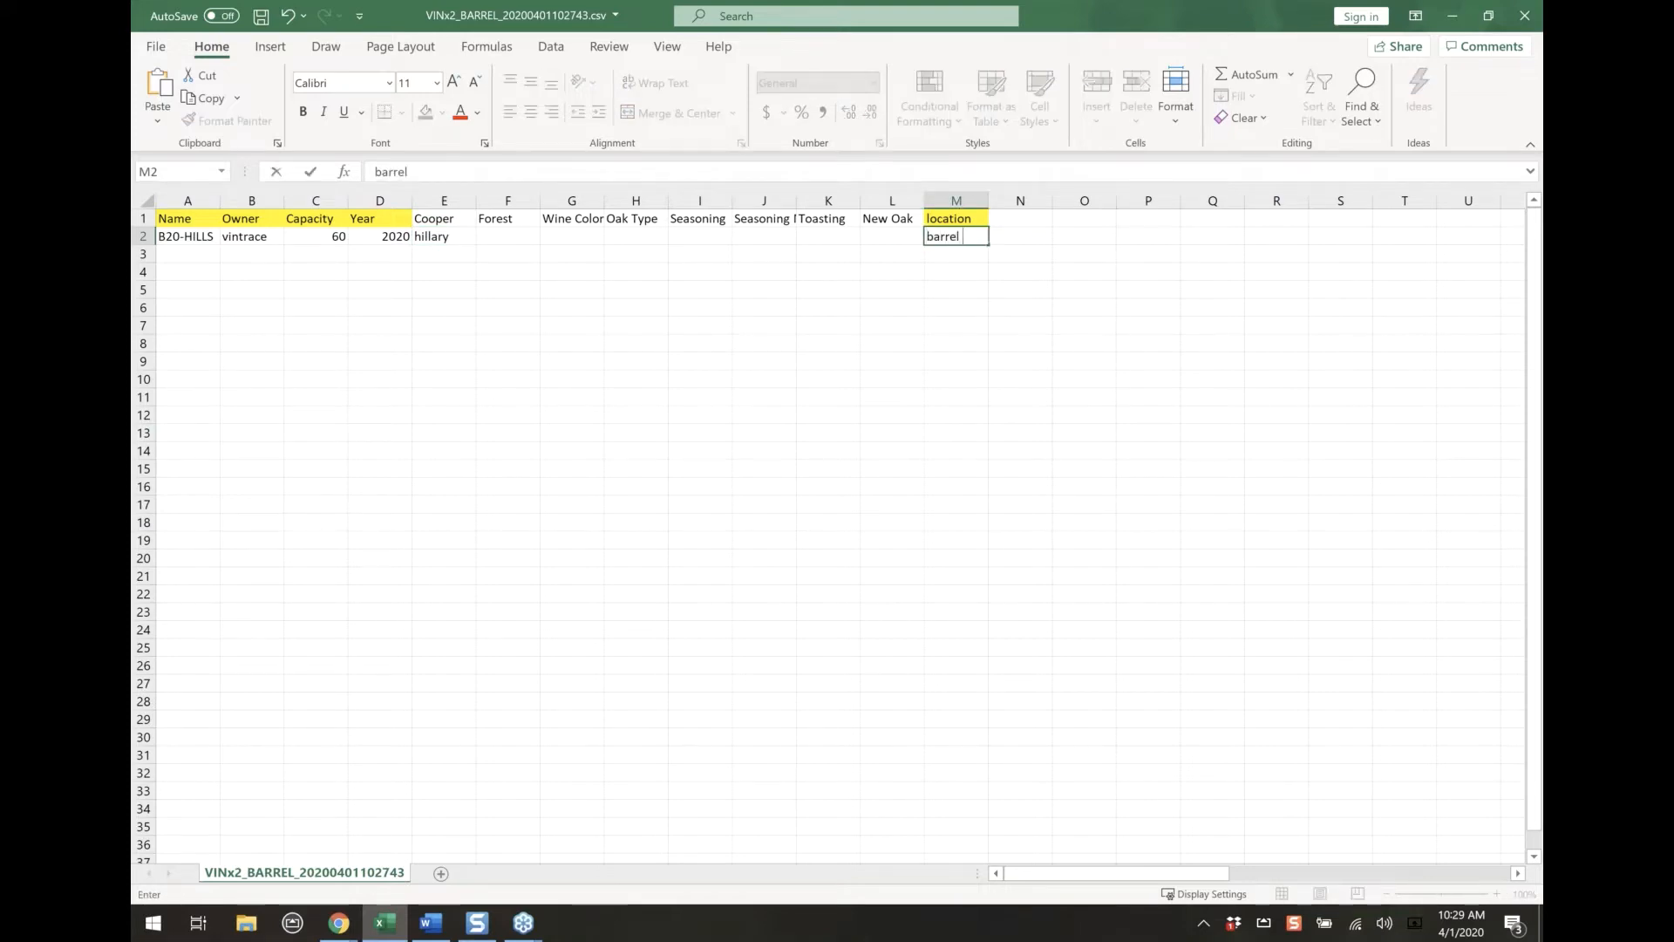
text(room)
click(892, 325)
click(261, 16)
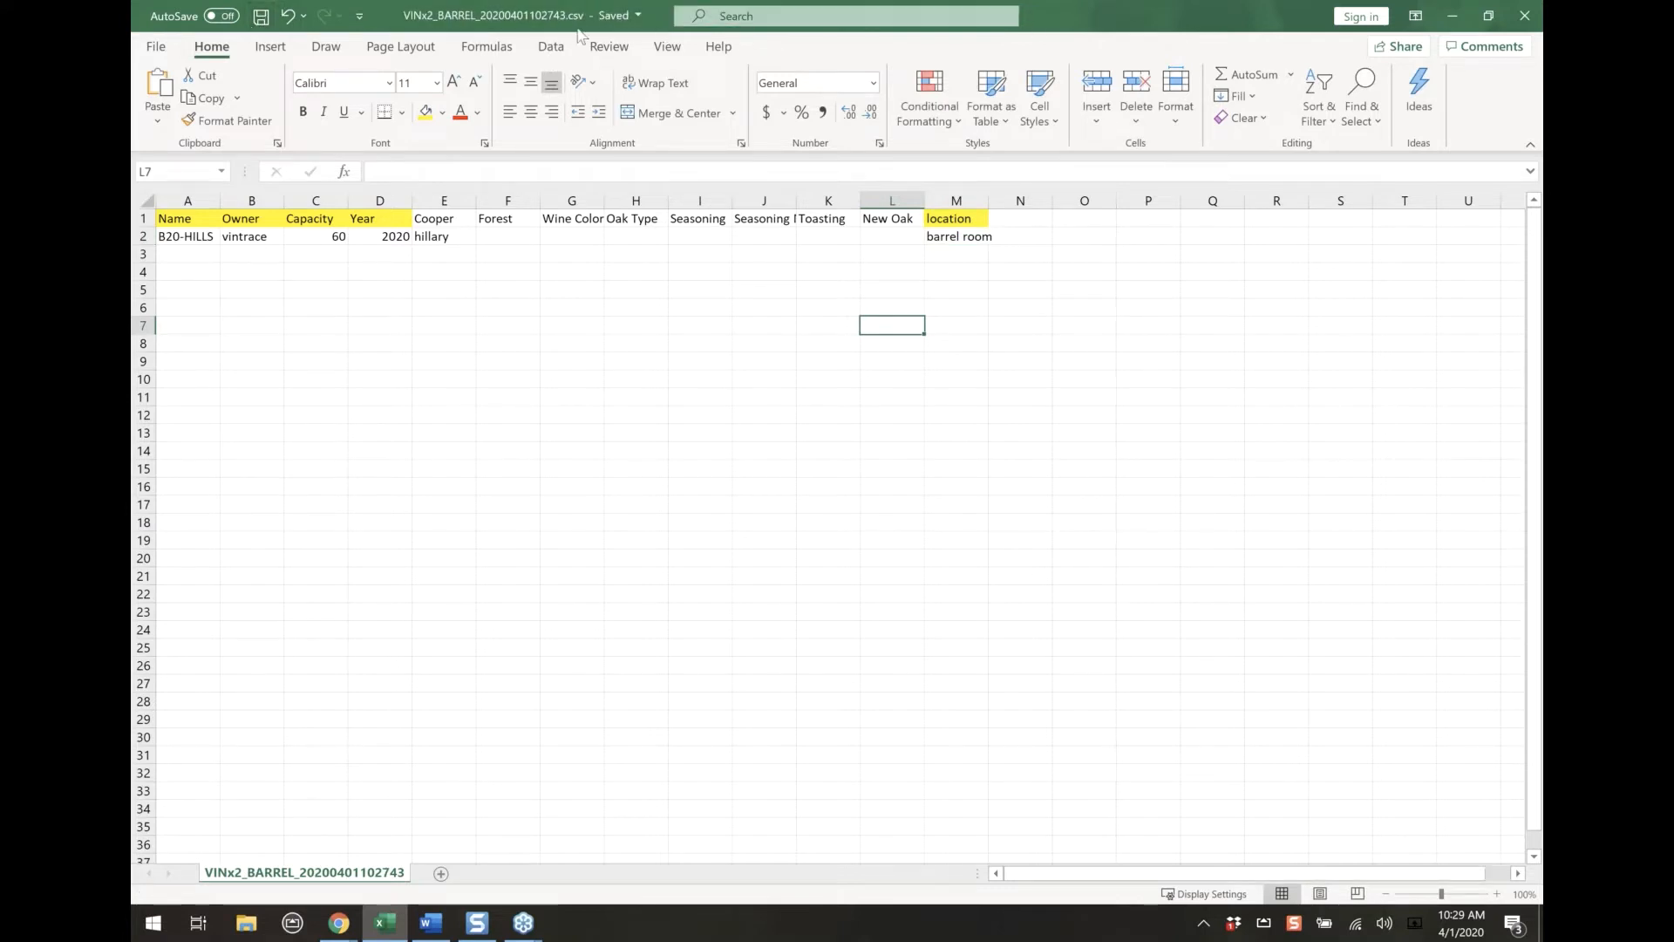
click(1532, 19)
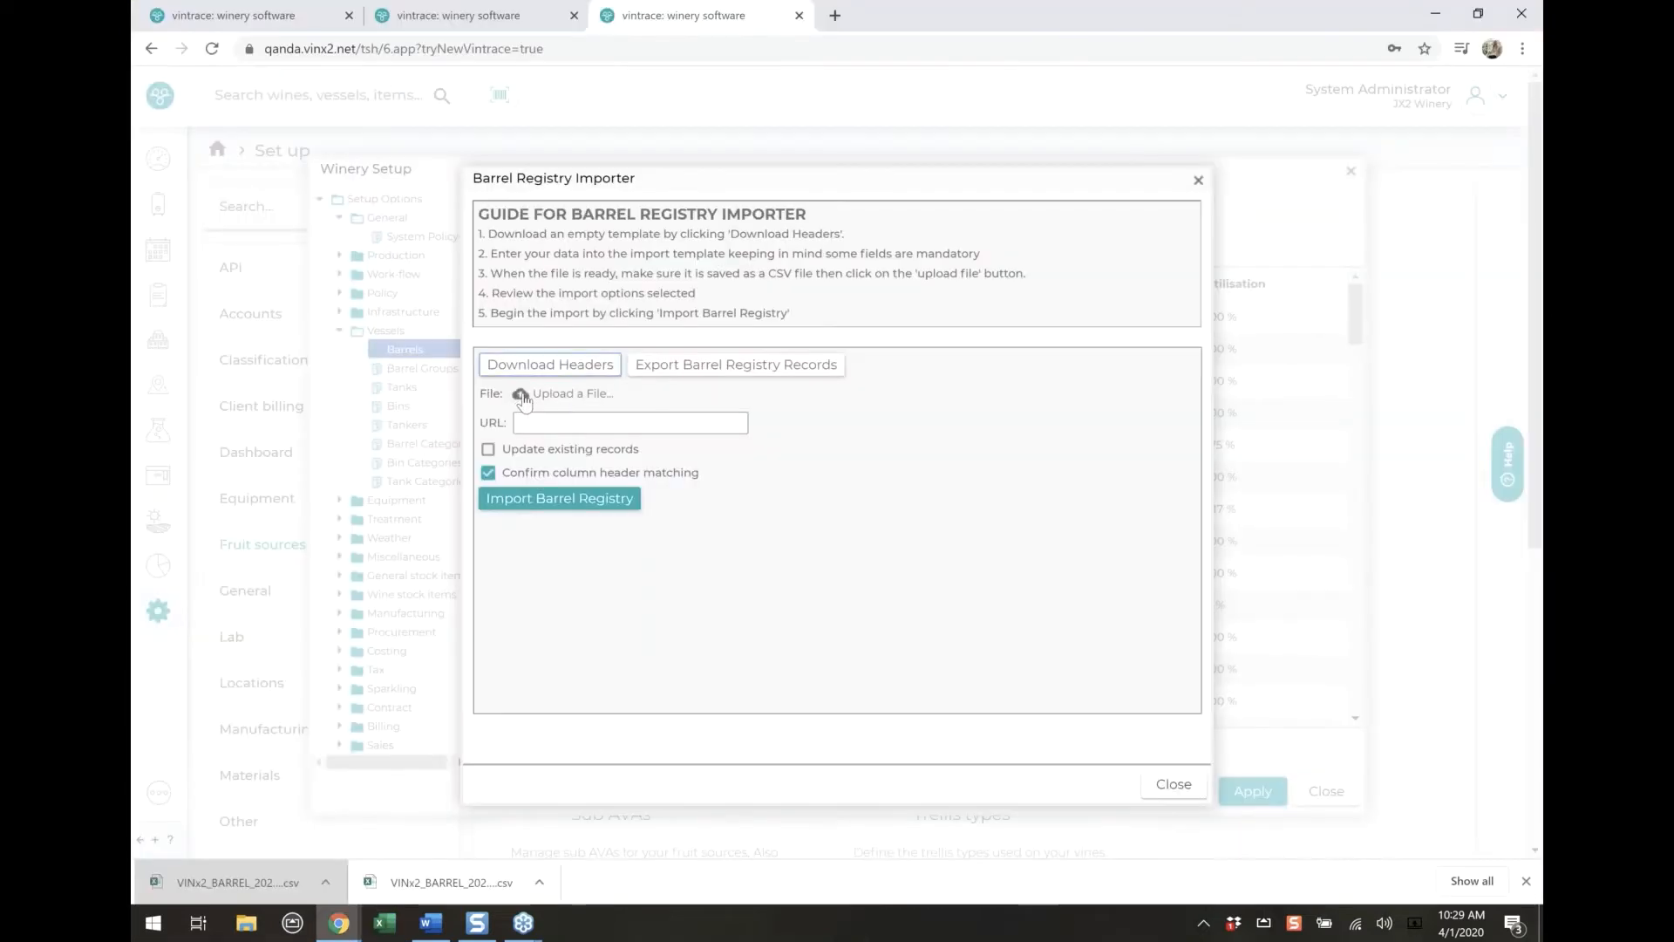
Upload VINx2_BARREL_20200401102743.csv from Downloads to the Barrel Registry Importer
click(521, 396)
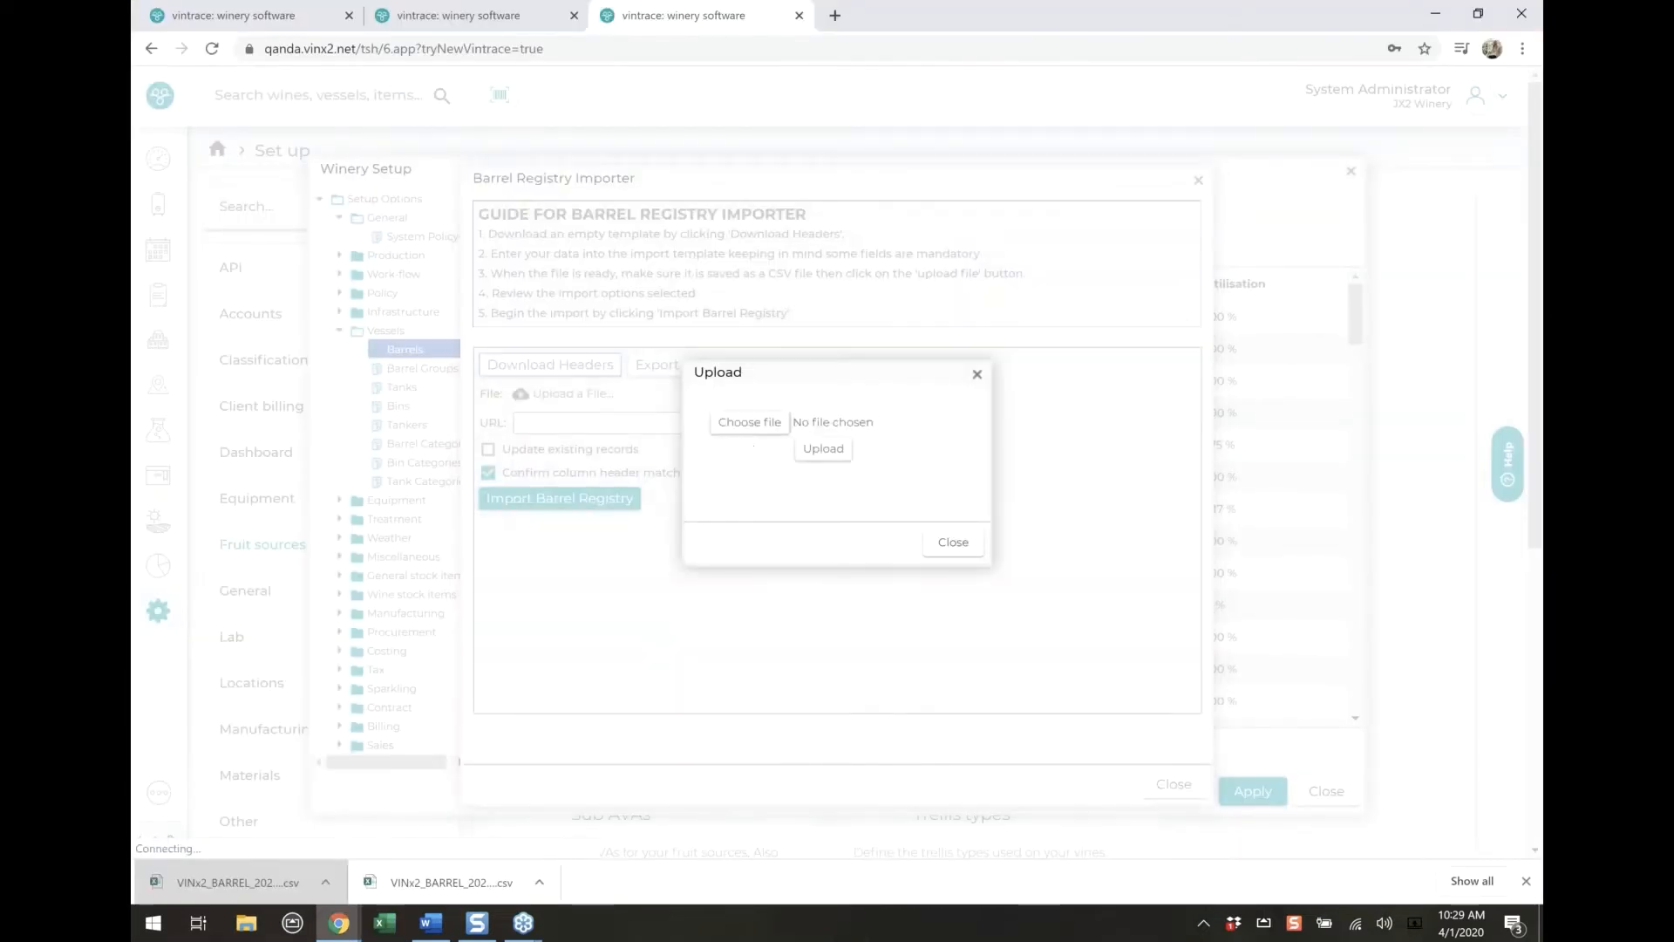
click(748, 423)
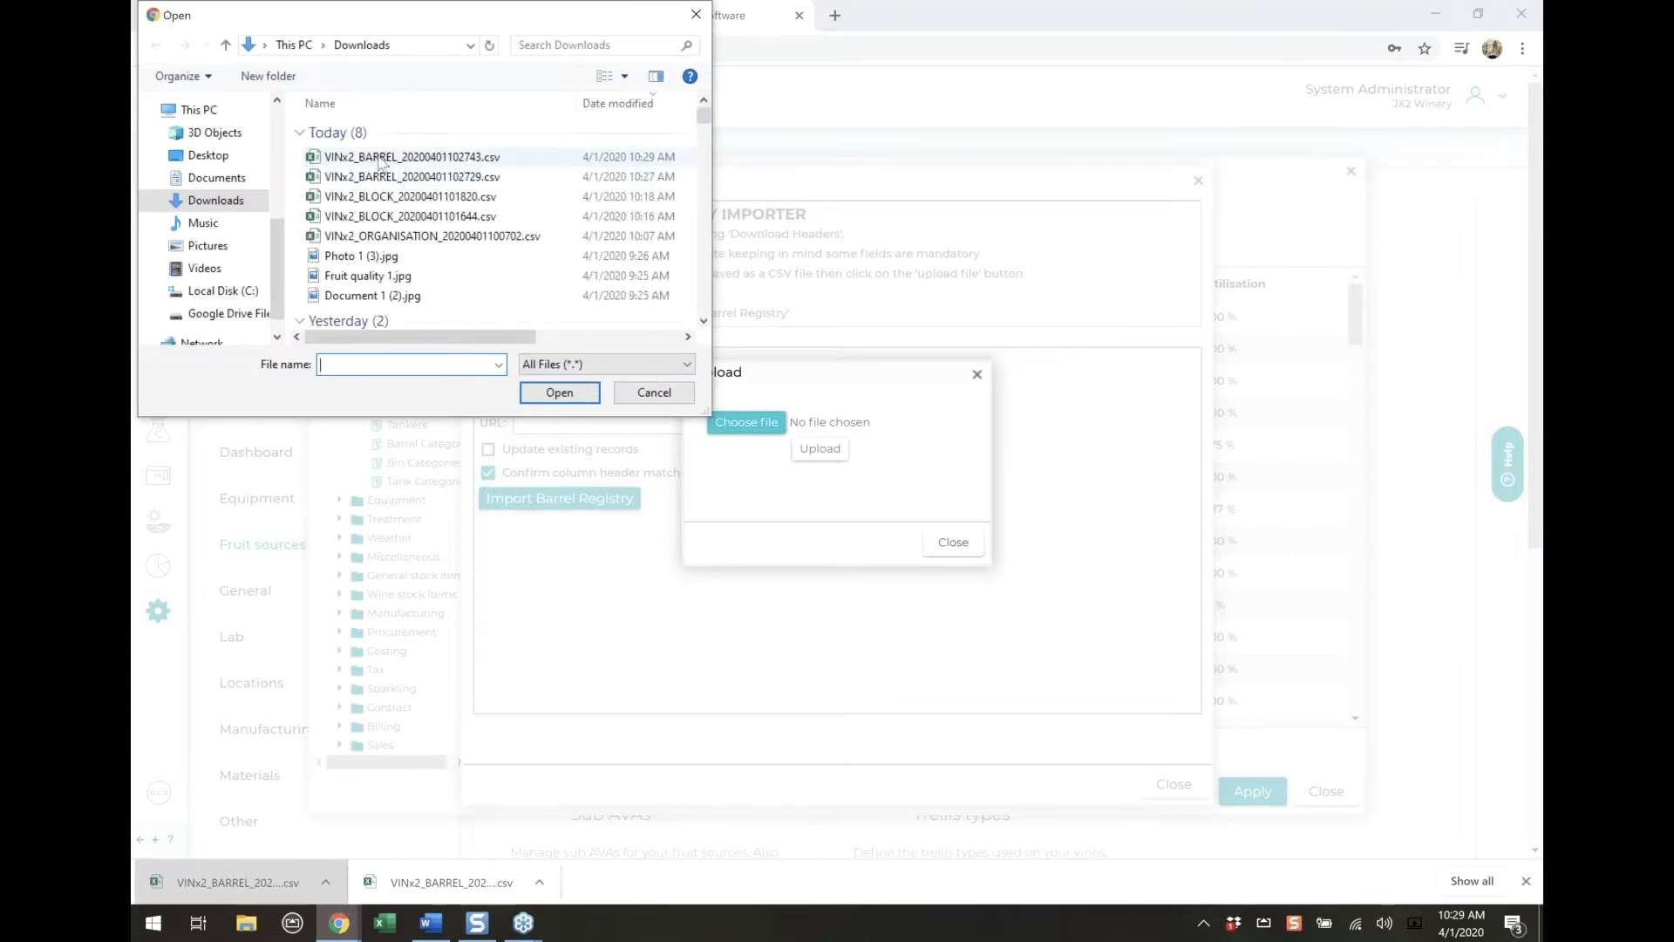
click(465, 162)
key(Return)
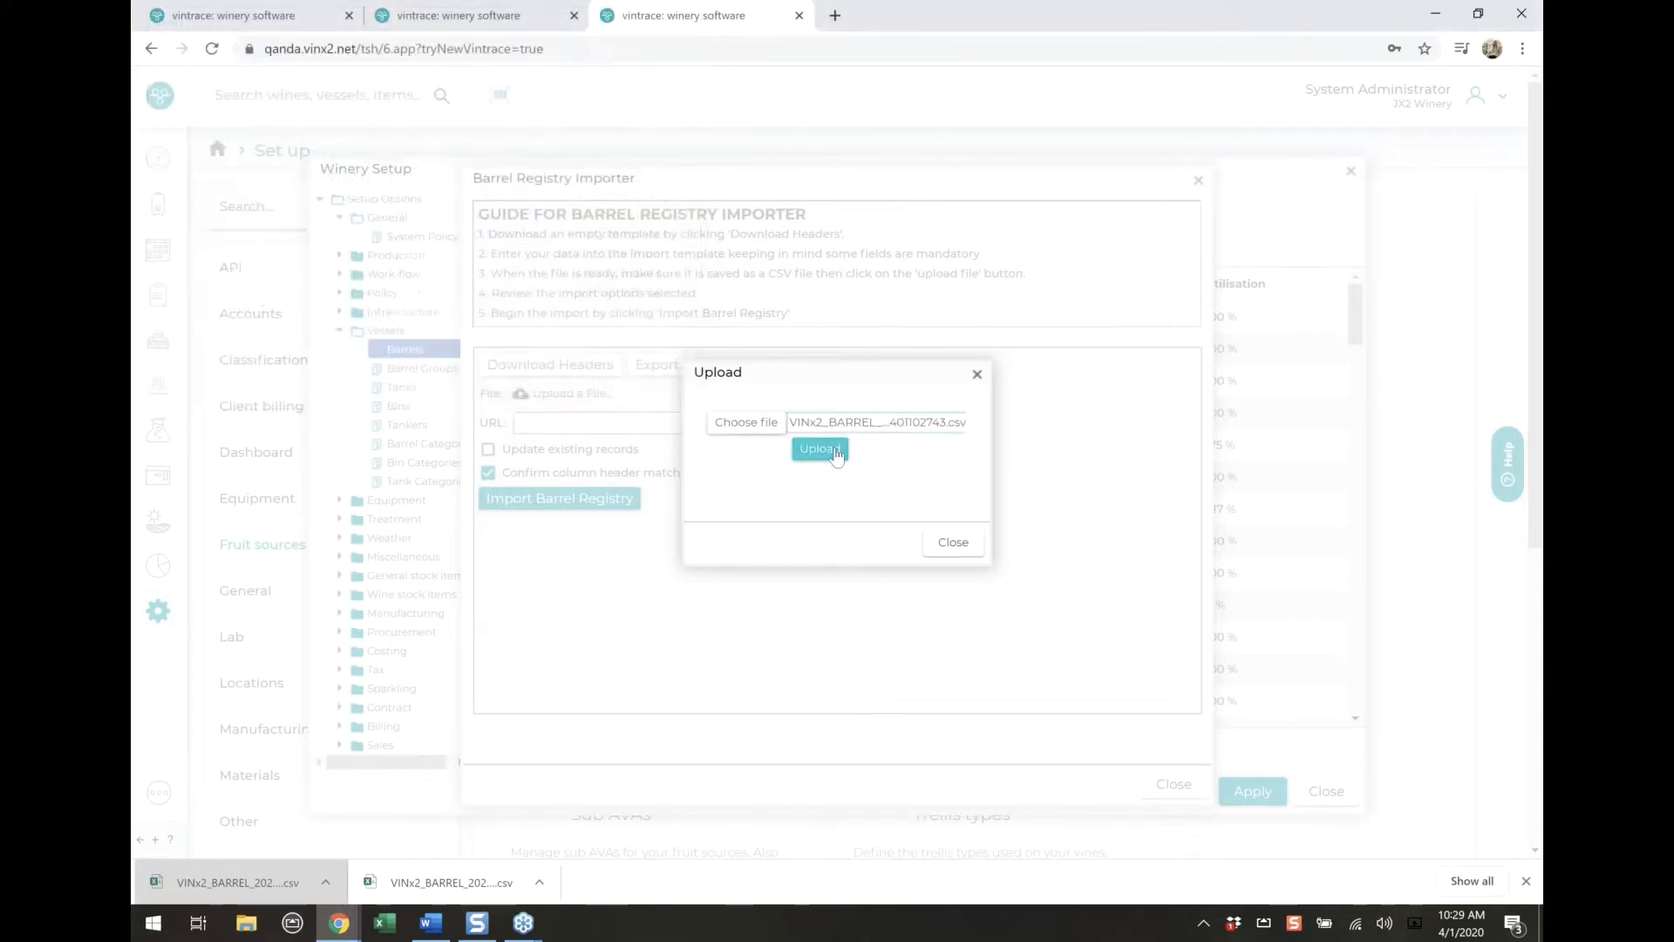
click(819, 449)
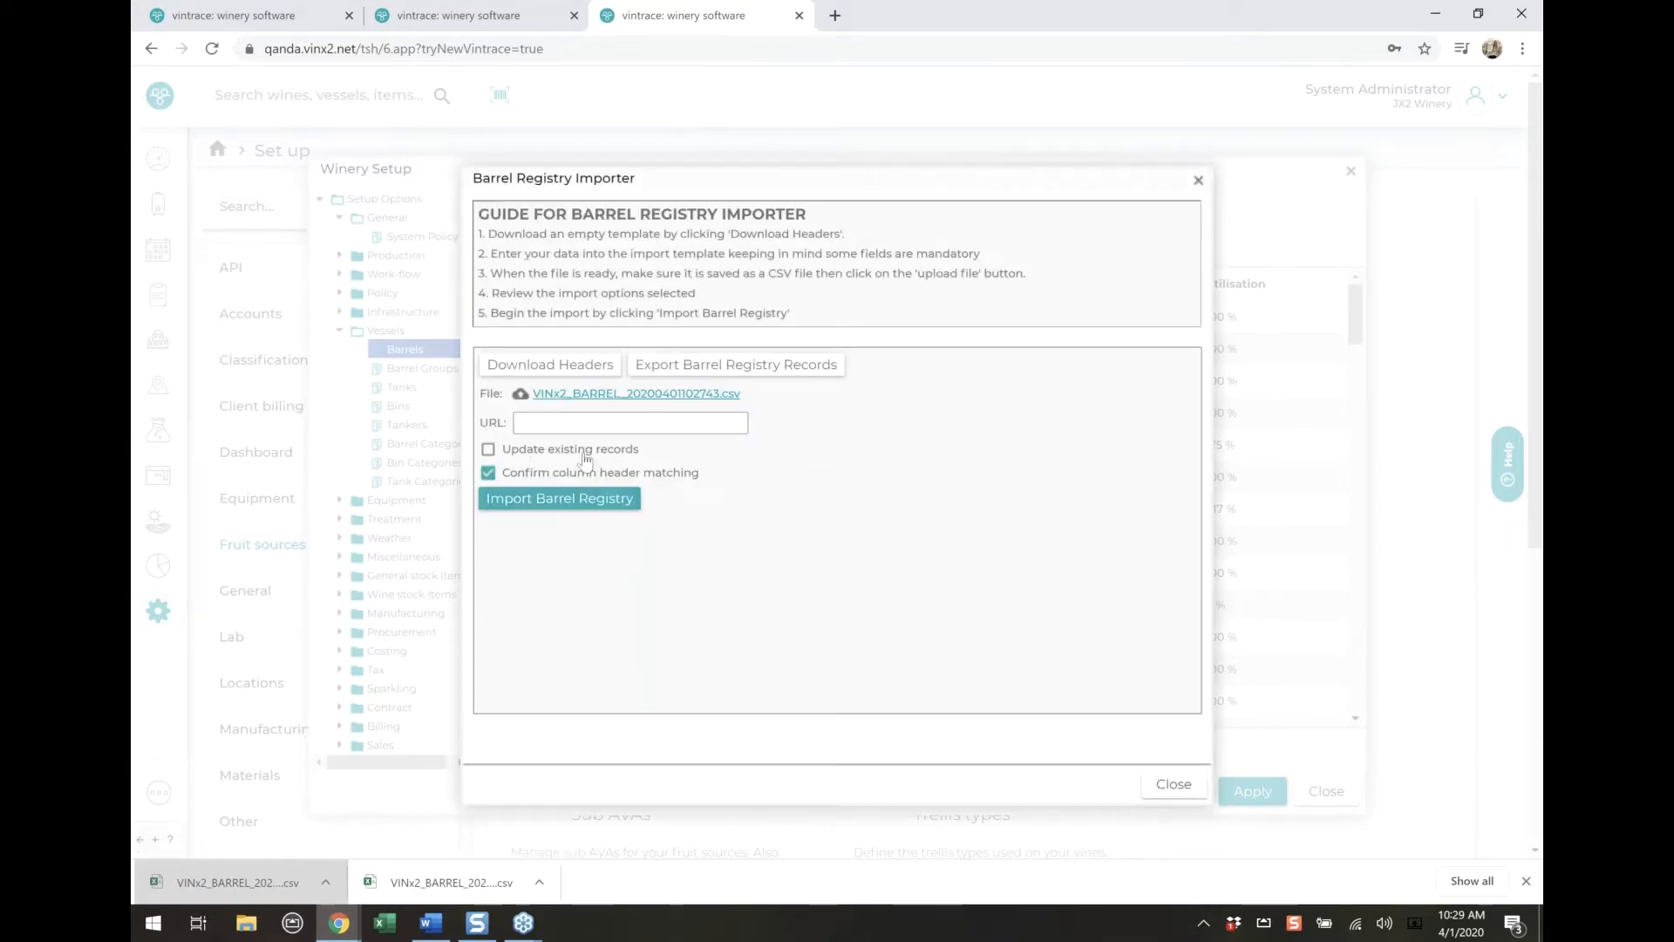
Start the barrel registry import and accept the column matching after checking it down to the location field
click(549, 504)
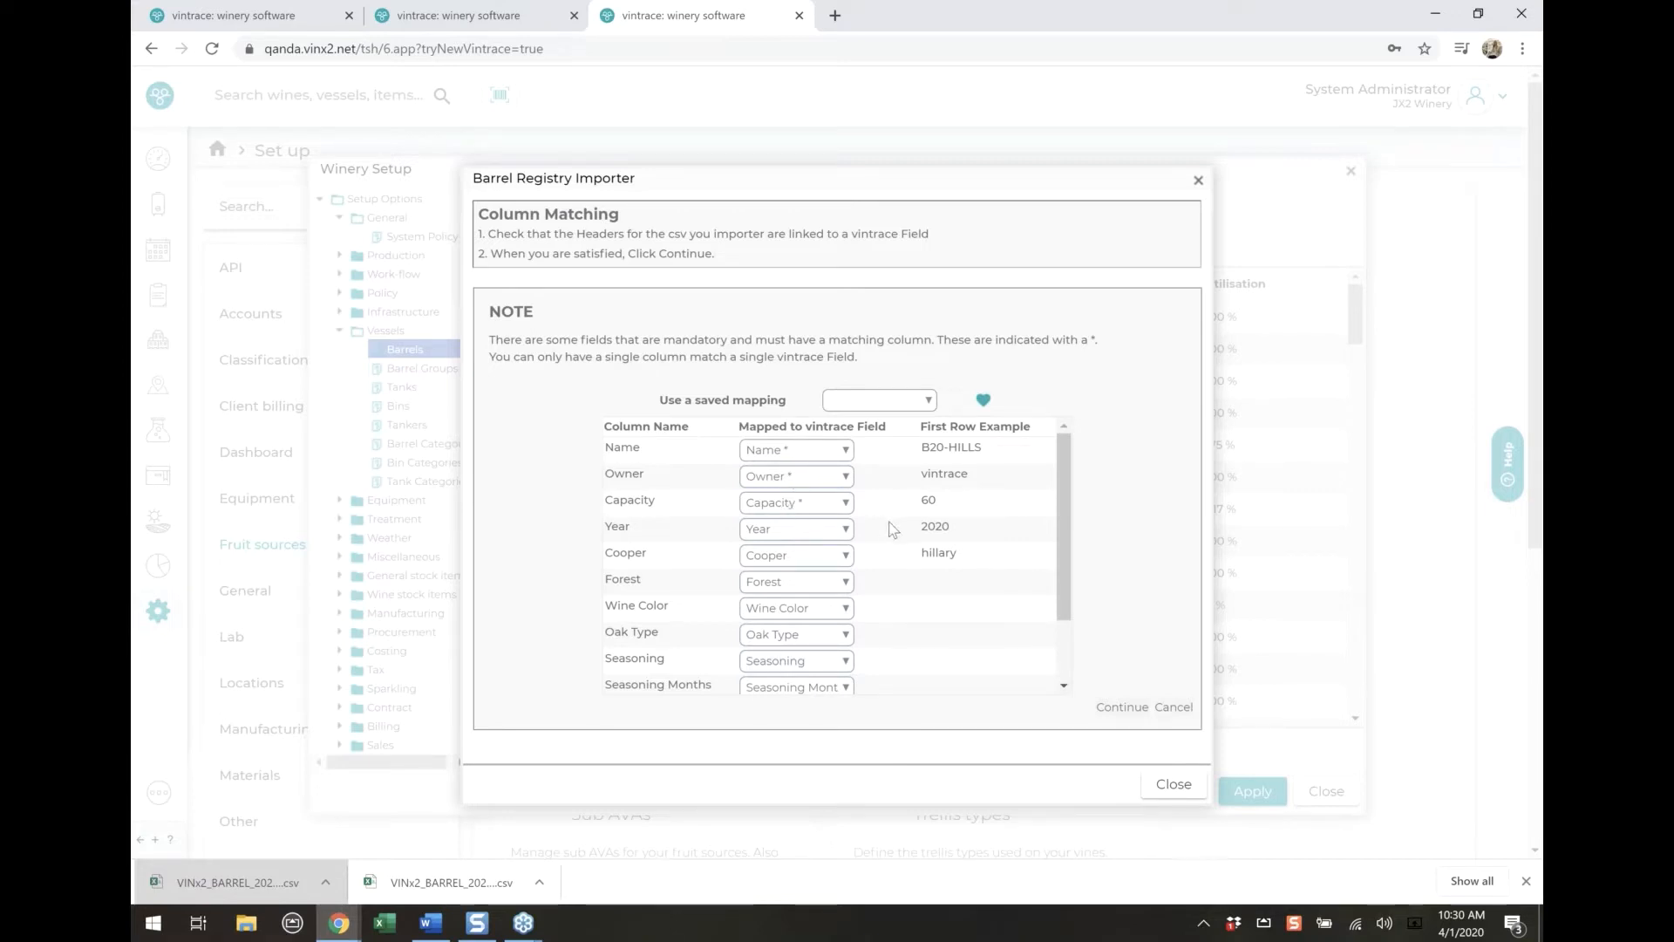
scroll(890, 521, down, 2)
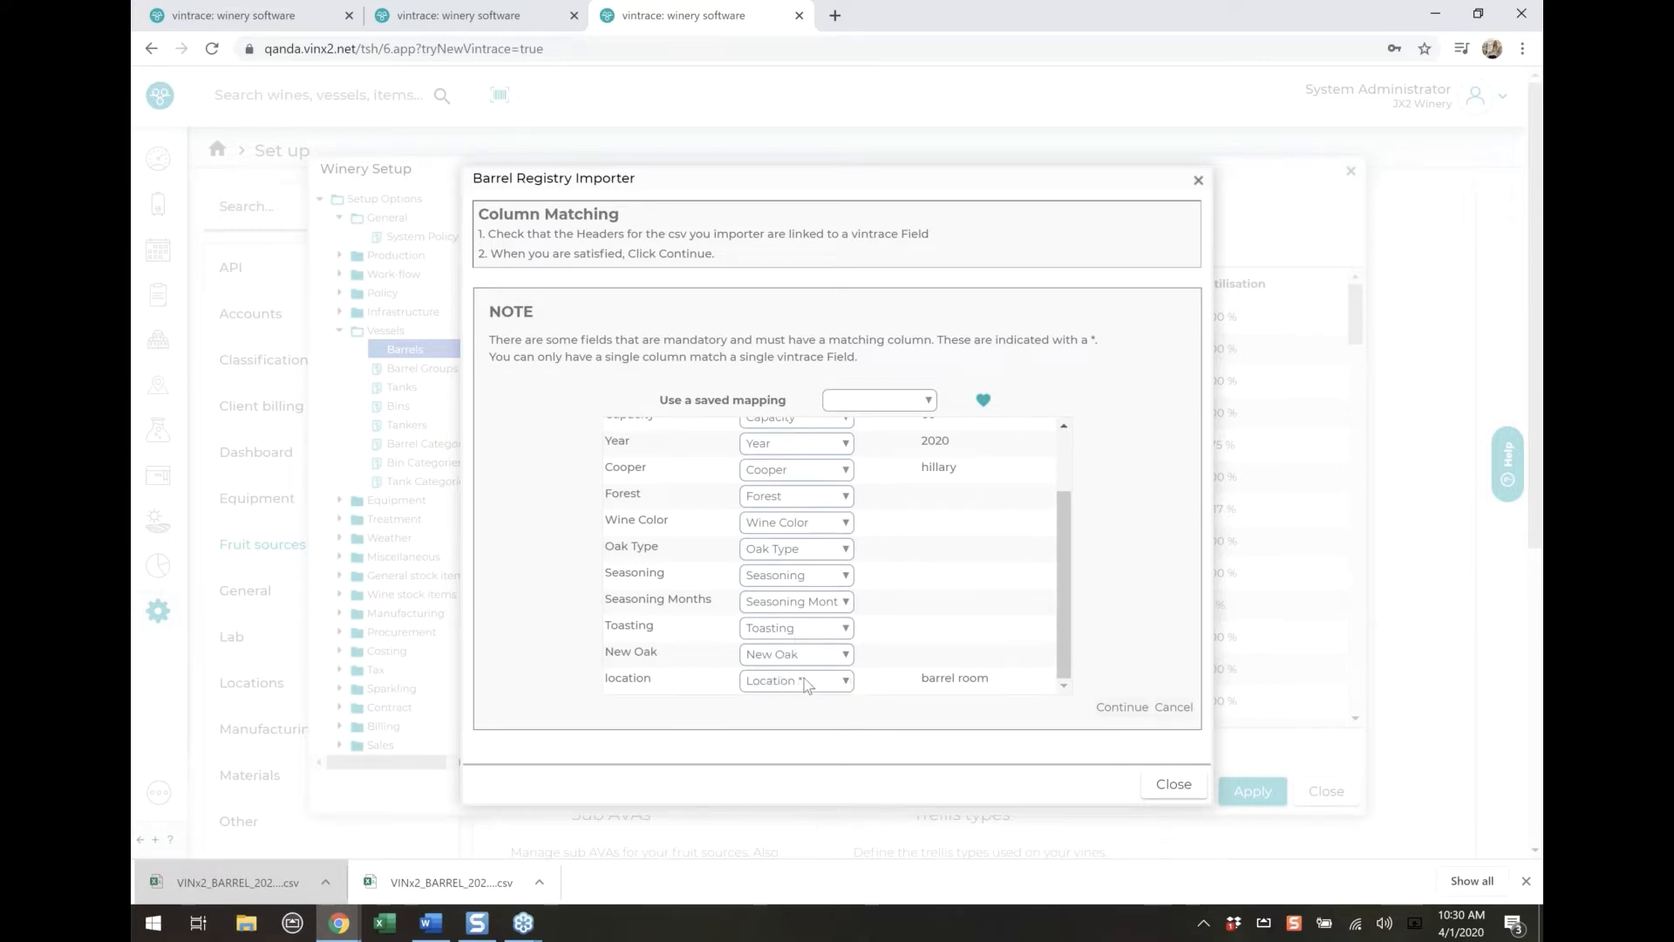
scroll(810, 684, up, 1)
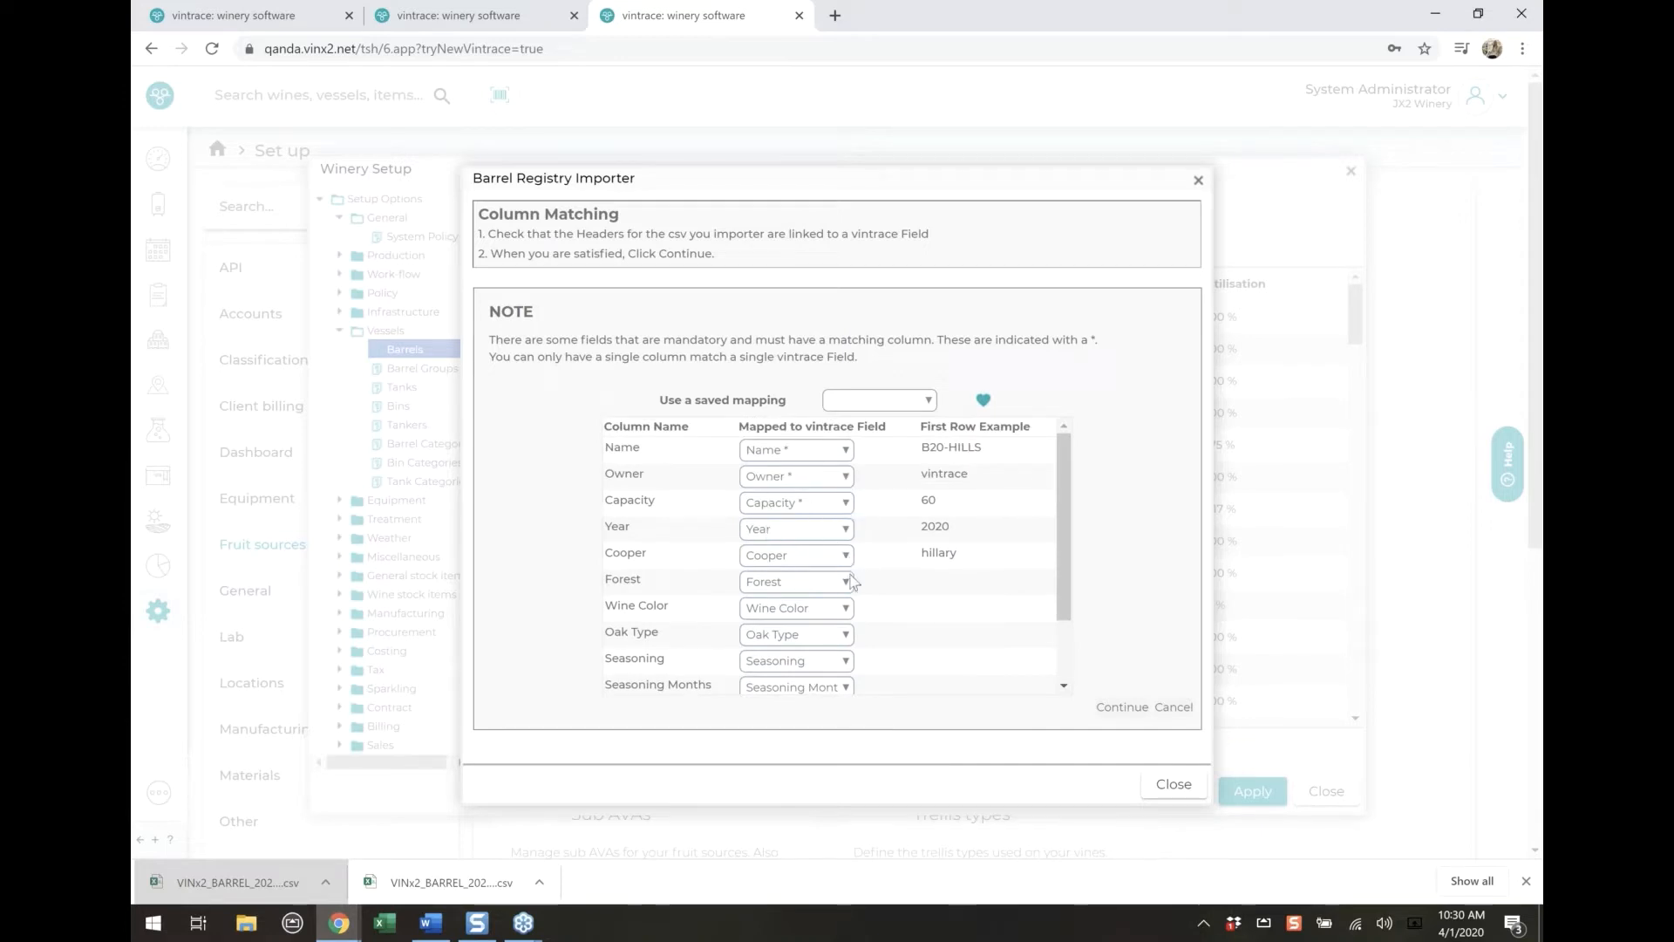
click(1122, 708)
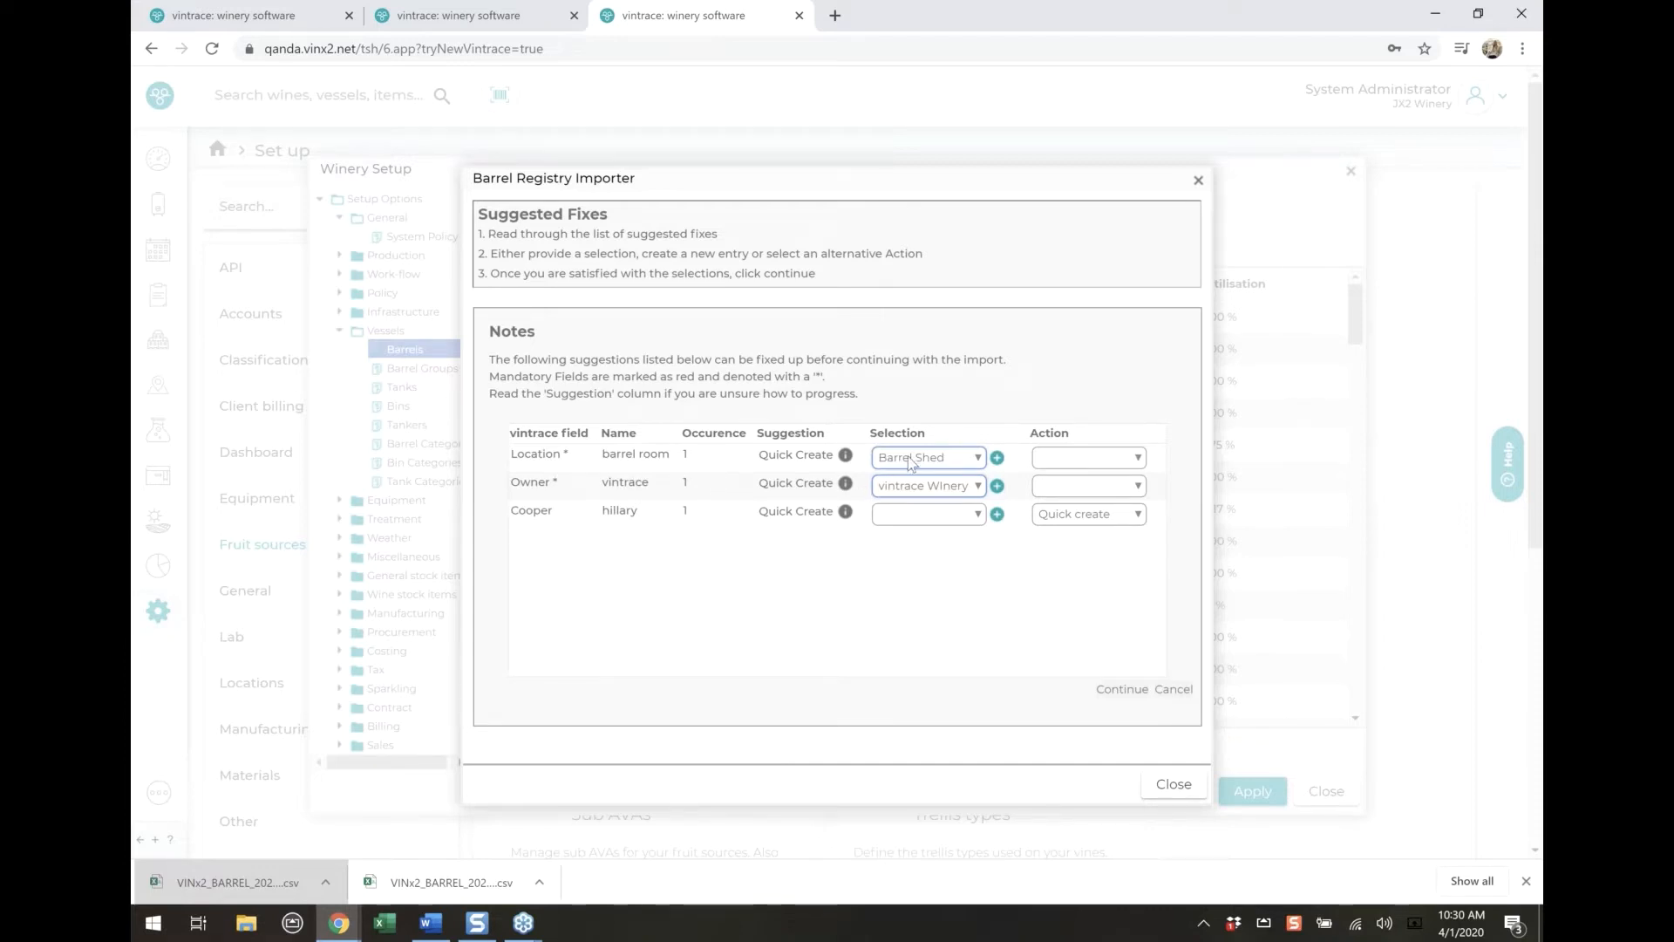
Review the action options for the barrel room location and the suggested match for the vintrace owner
click(1131, 457)
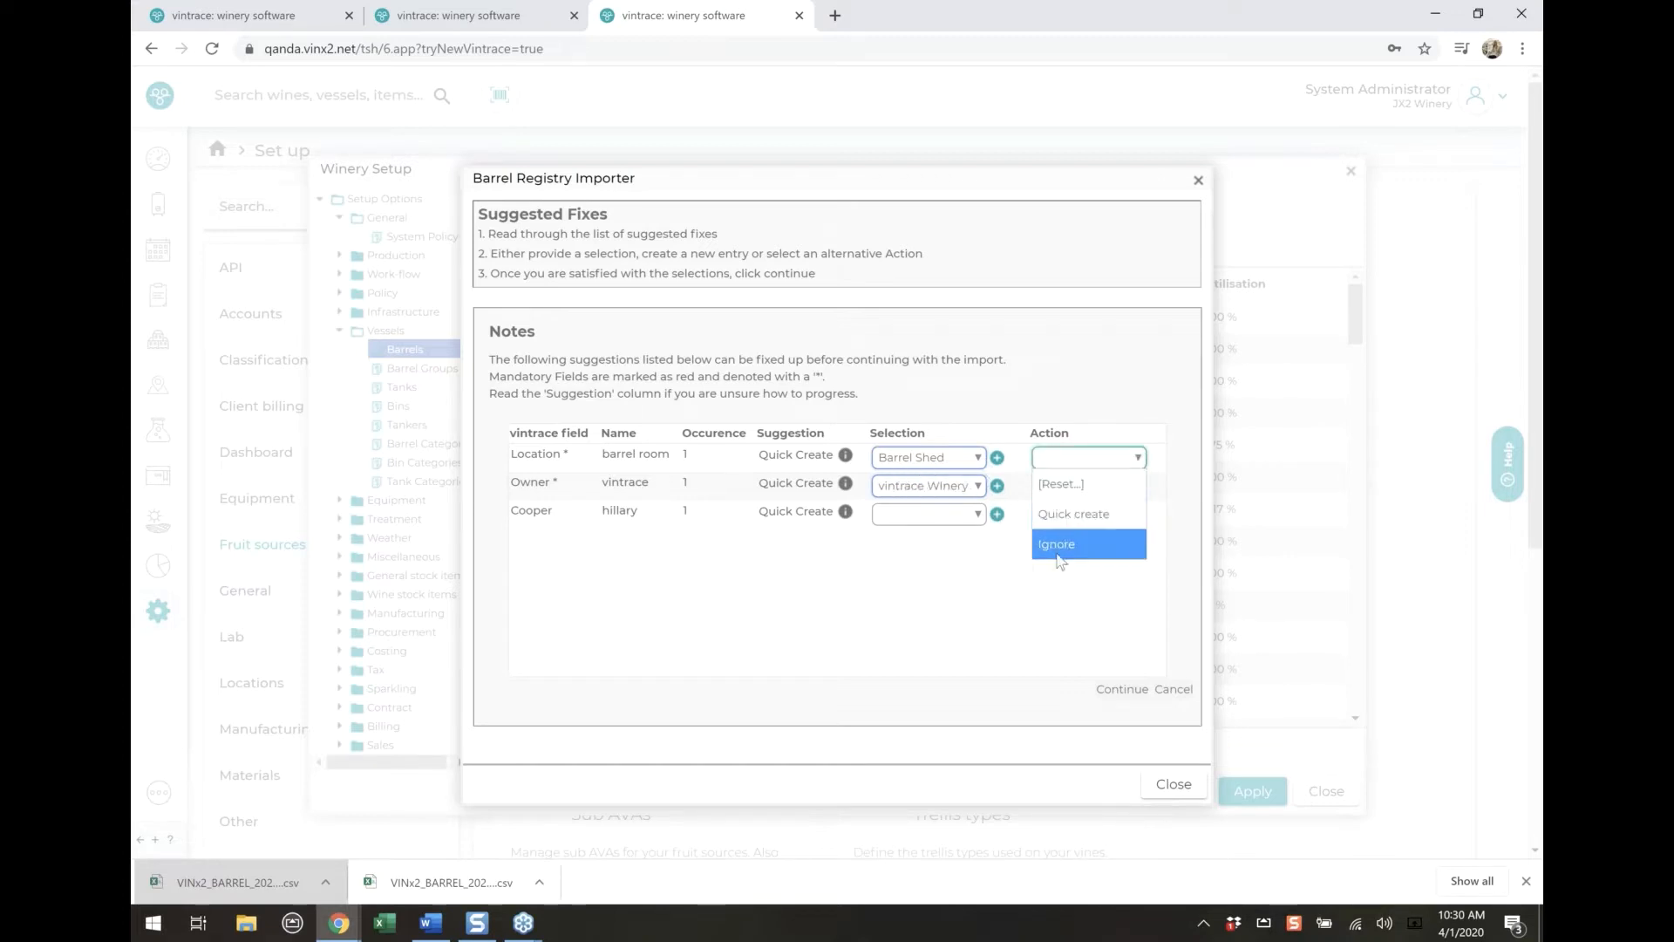
click(1019, 447)
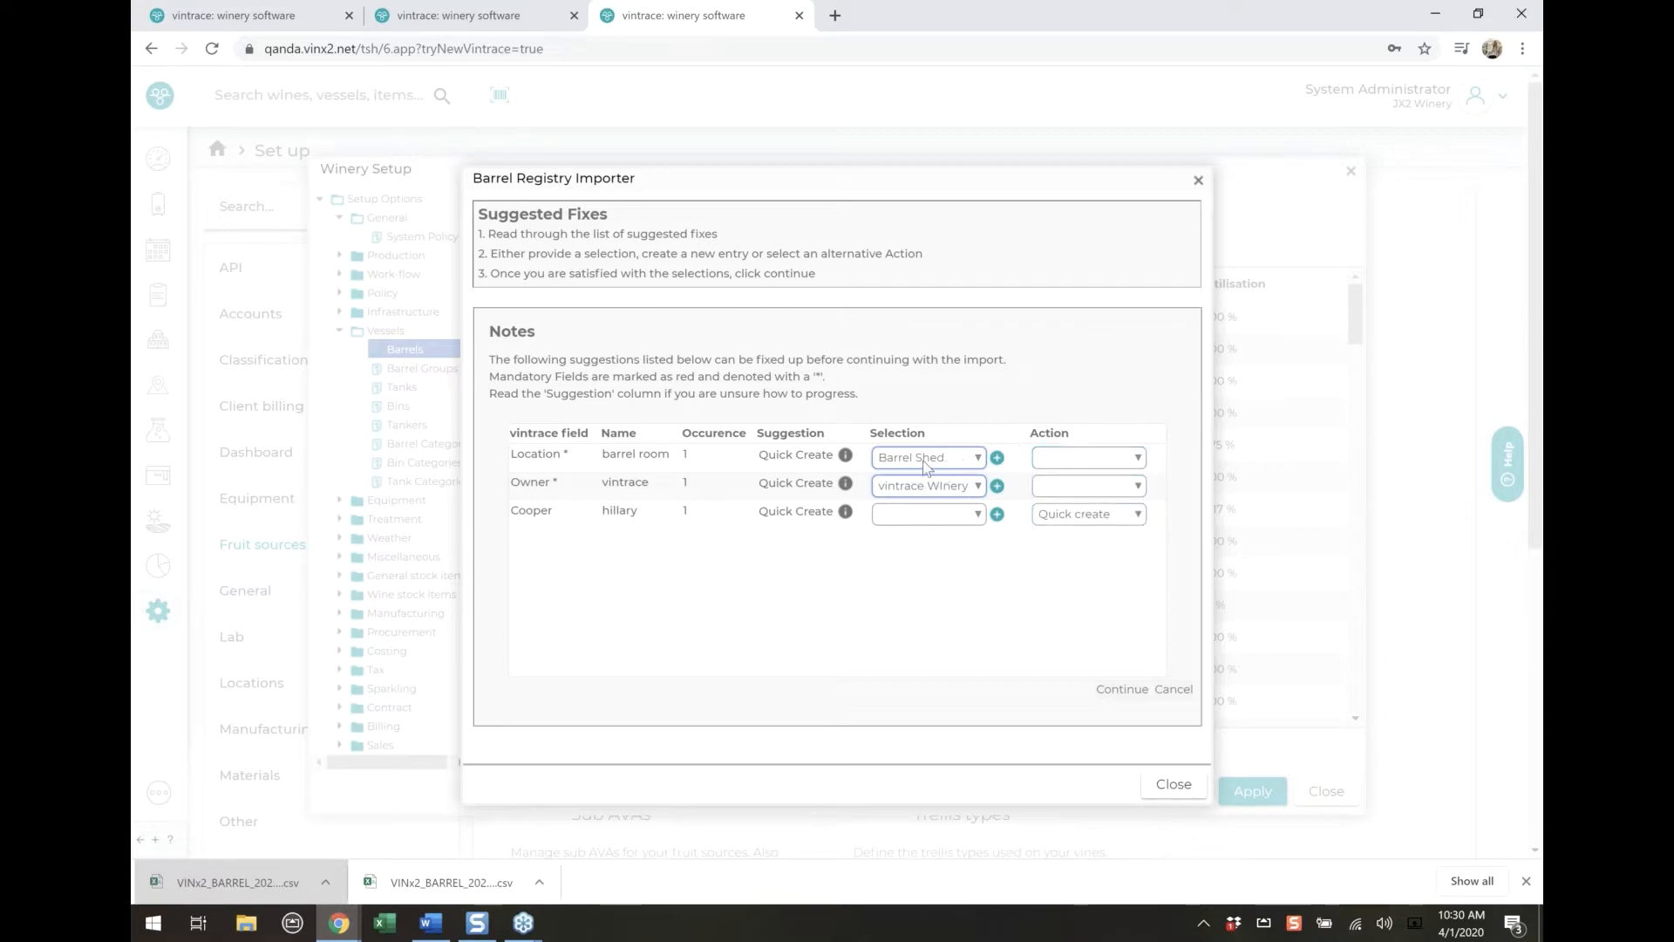
double_click(684, 483)
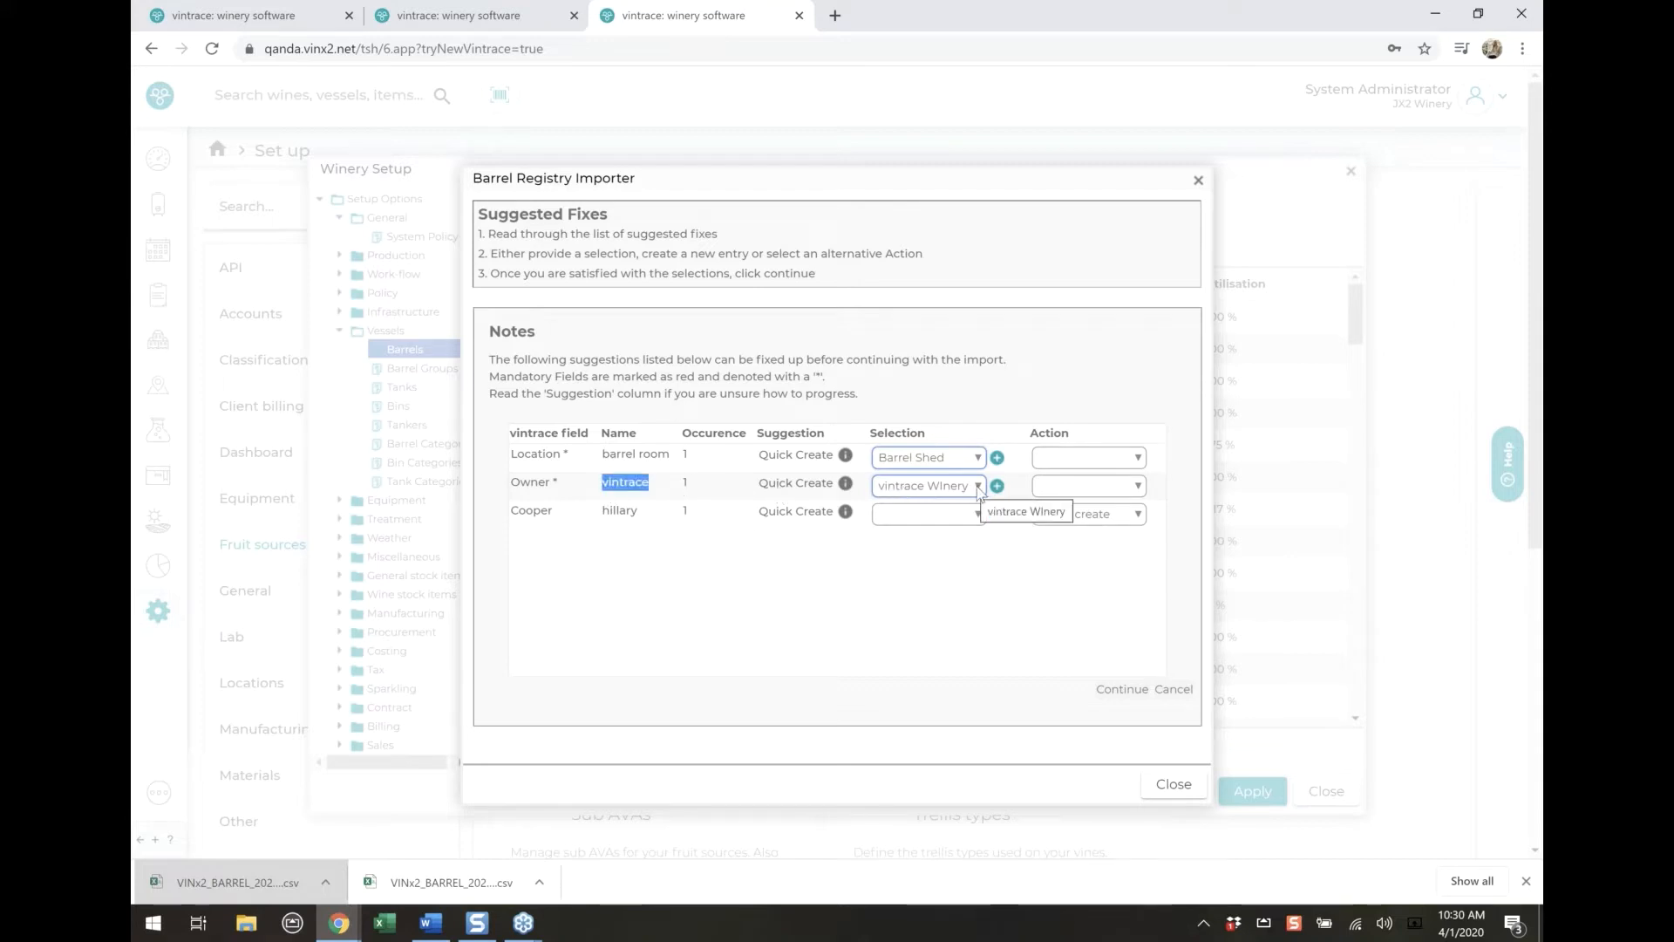
click(831, 563)
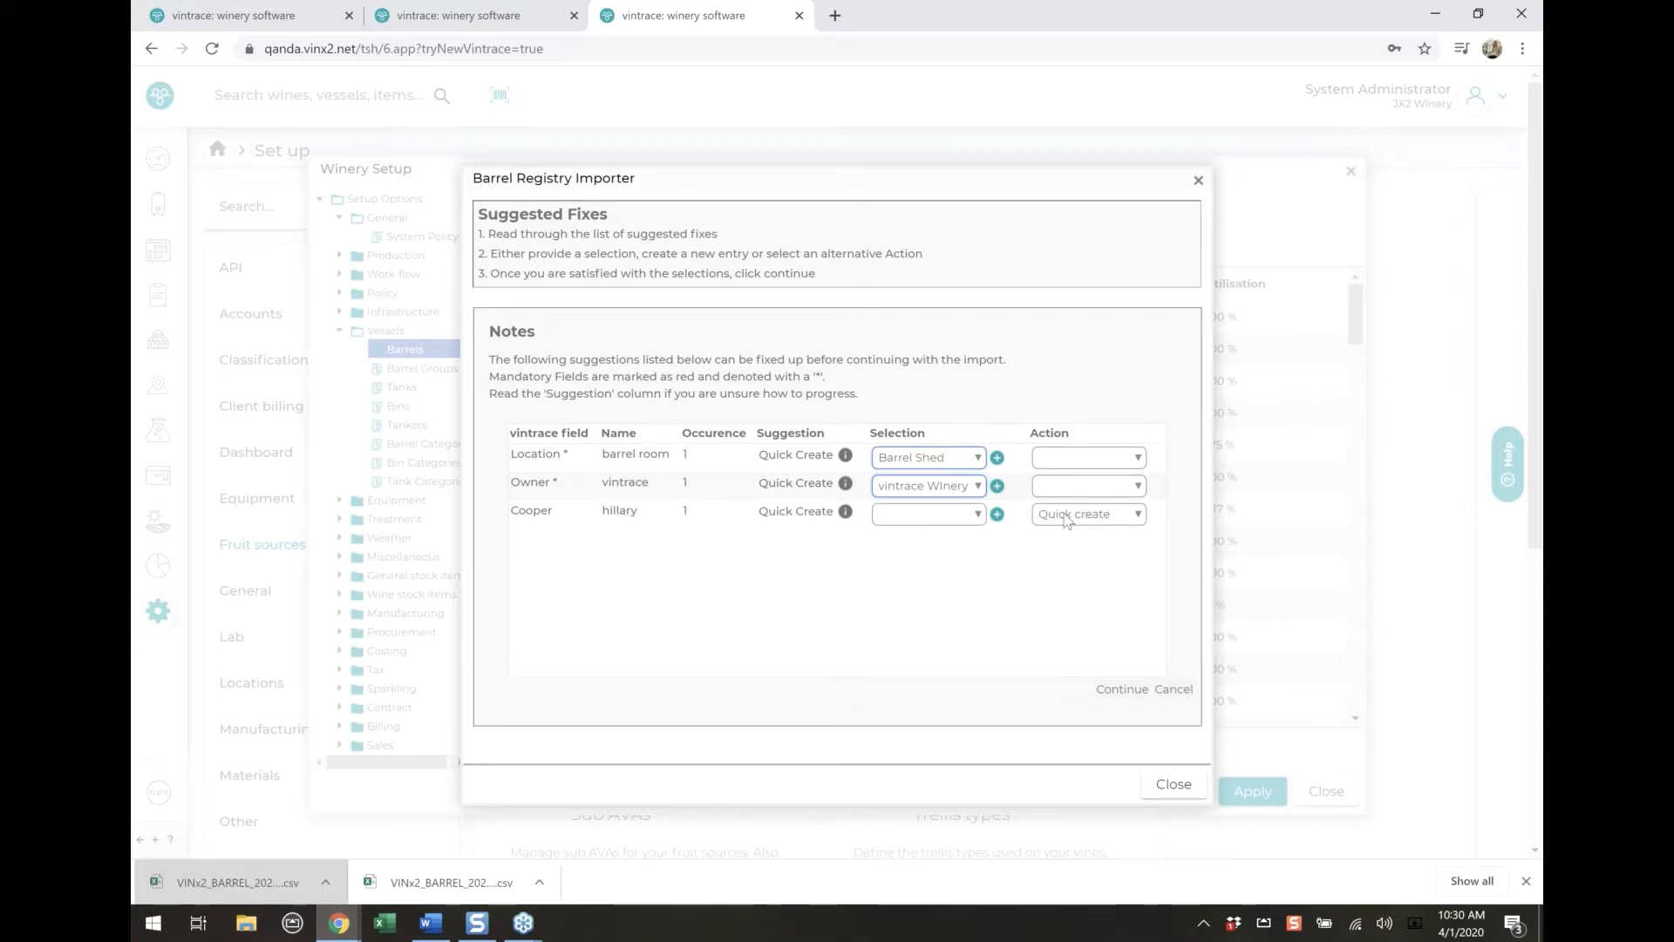
Match the unrecognised cooper in the suggested fixes to the existing cooper Radoux
click(949, 520)
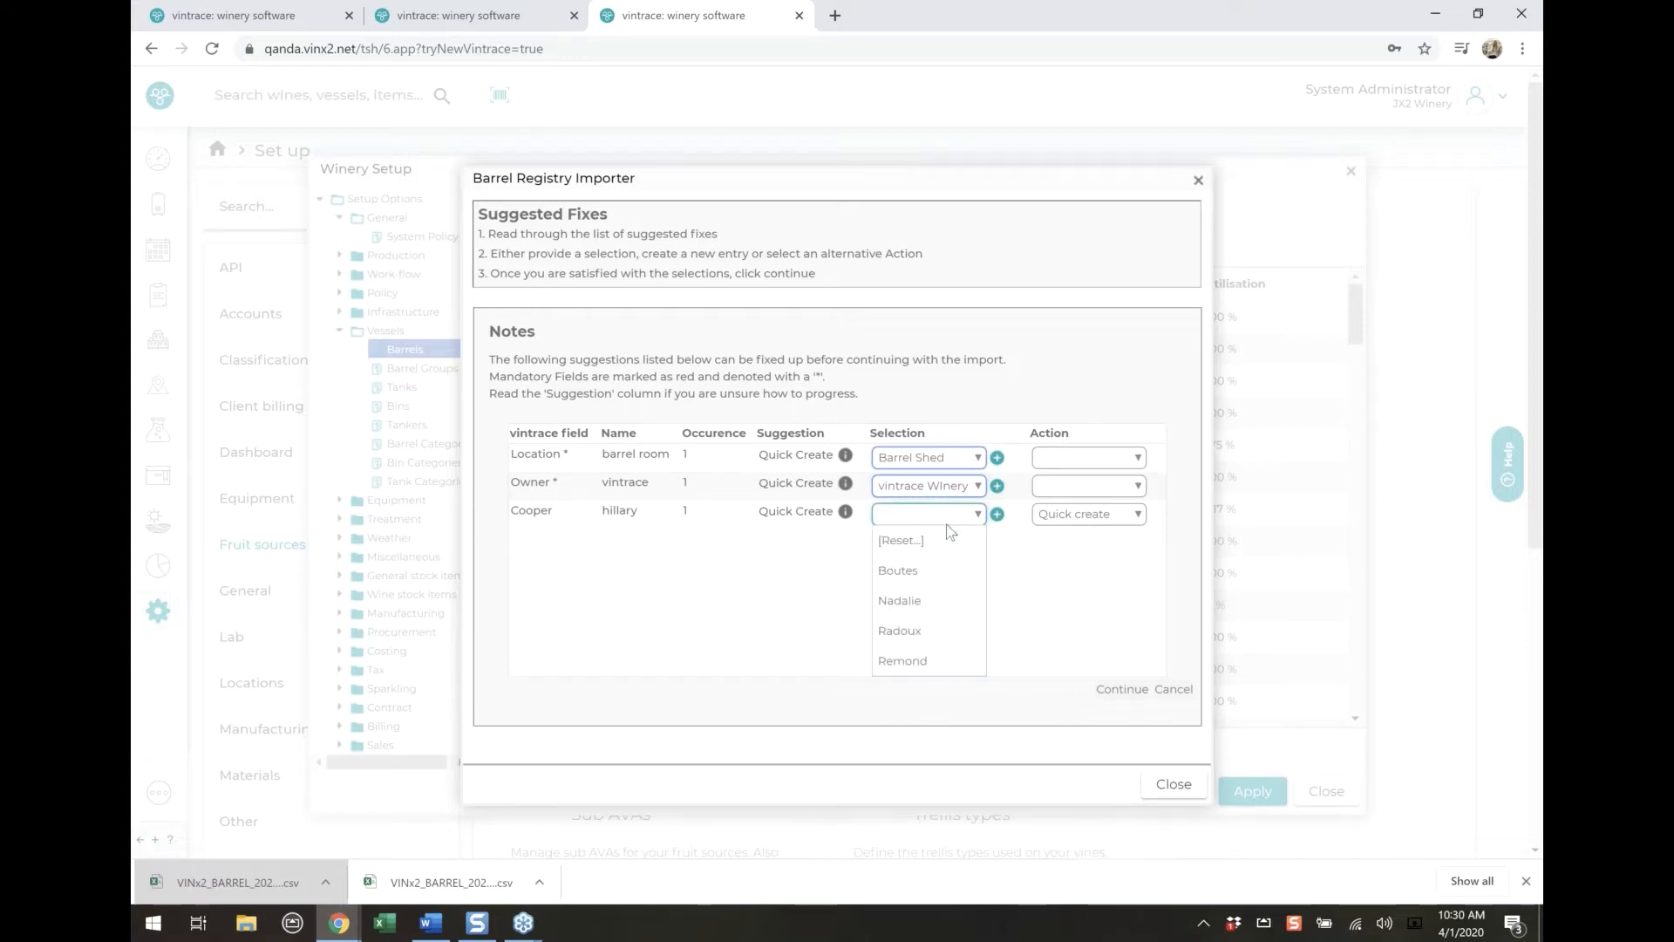
click(927, 635)
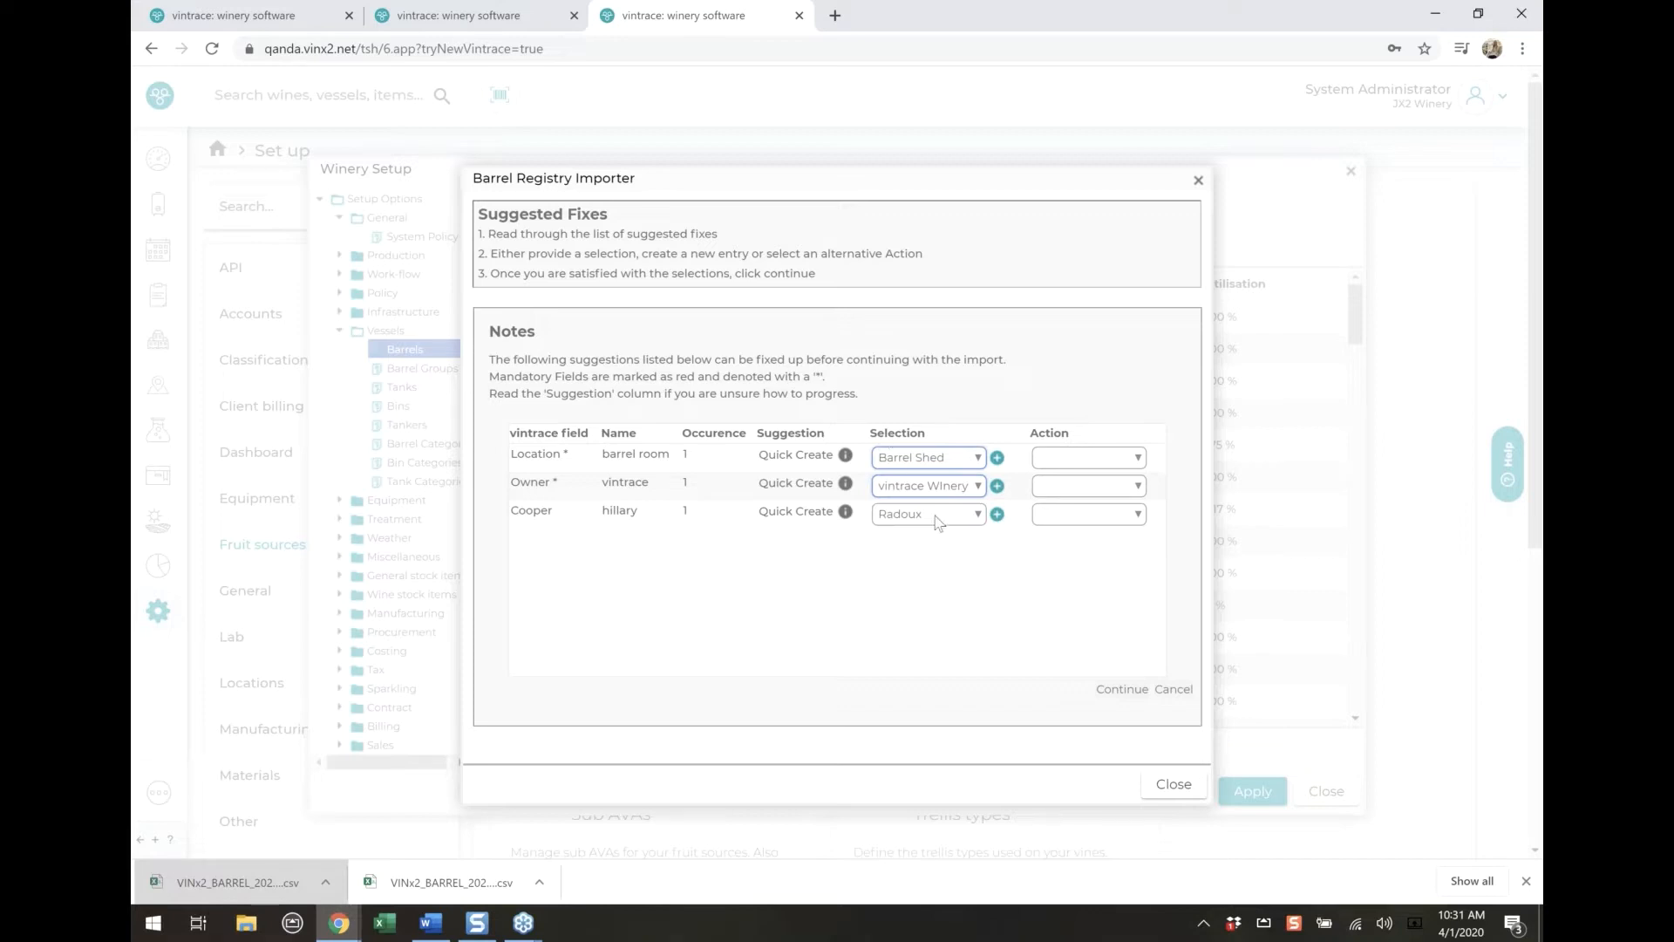
Continue the barrel import with the selected location, owner and cooper fixes, then close the importer
click(1120, 691)
drag(494, 293, 877, 319)
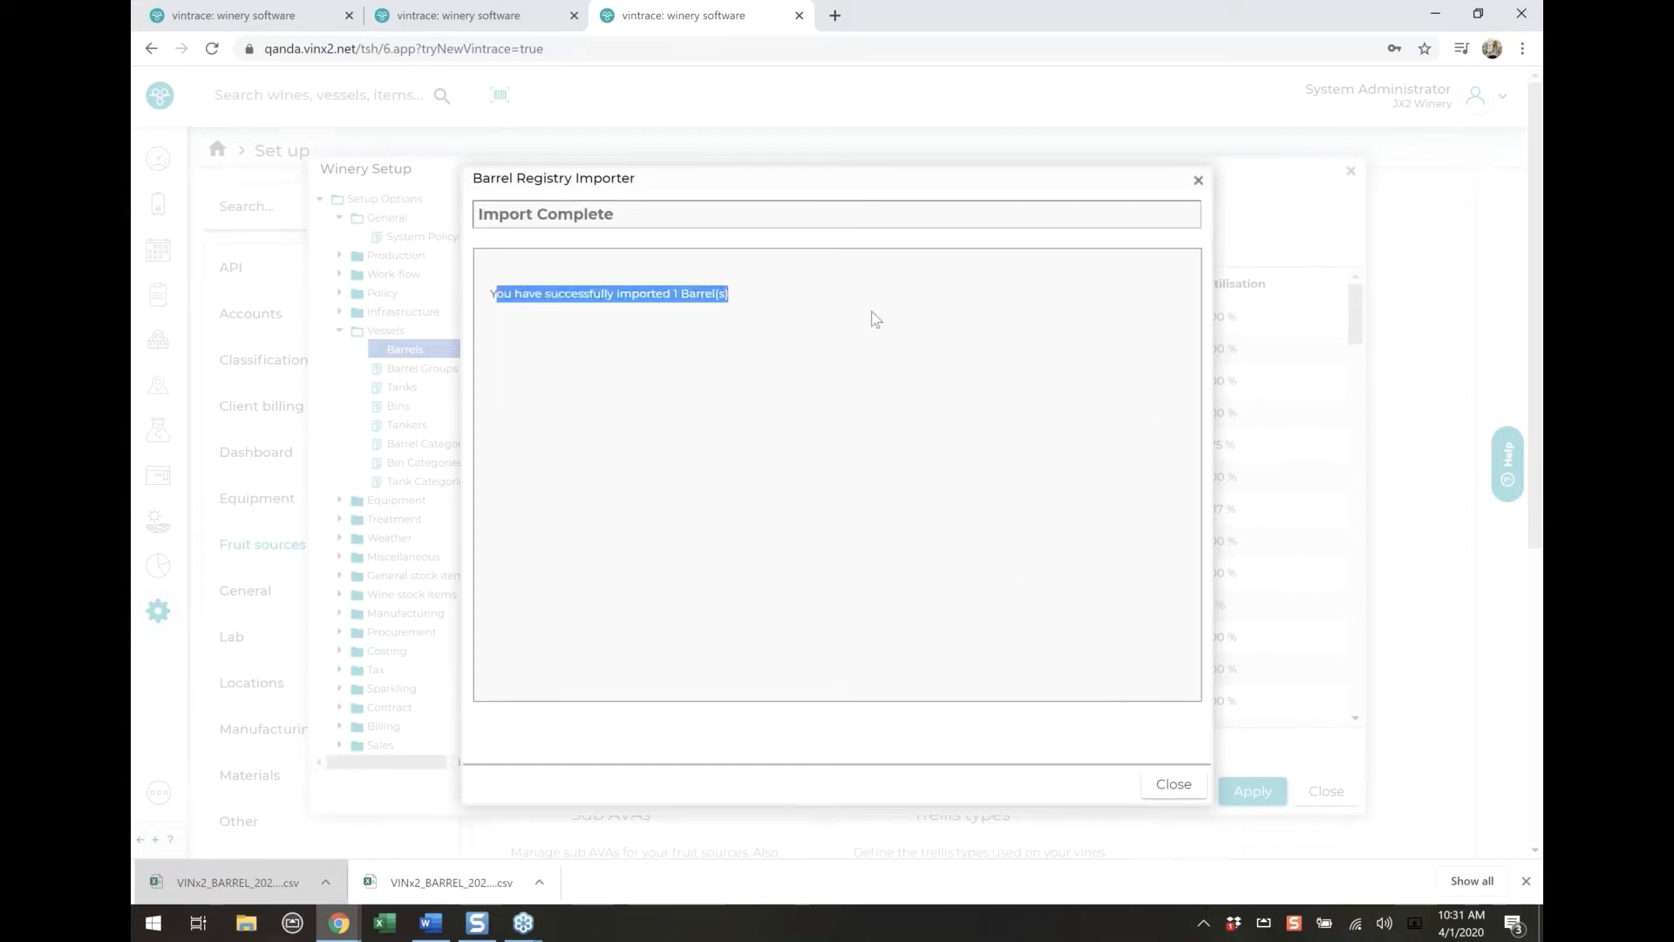
click(1173, 784)
Filter the barrels by the code %hill and check the imported barrel B20-HILLS's general details
click(812, 226)
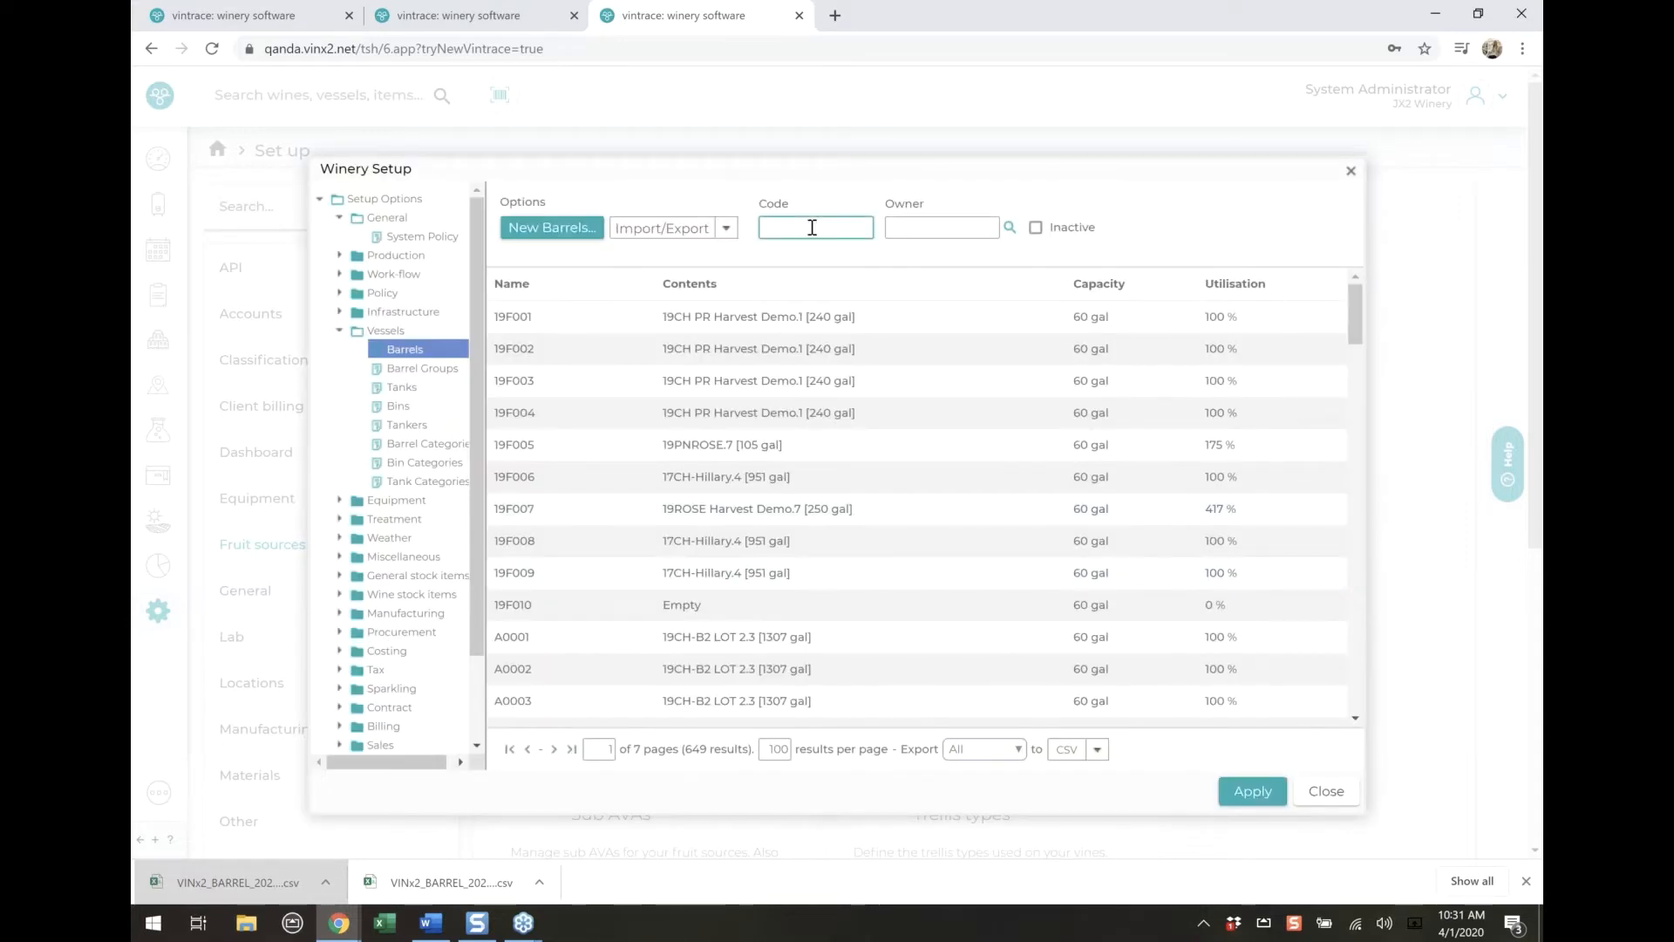
text(%hill)
key(Return)
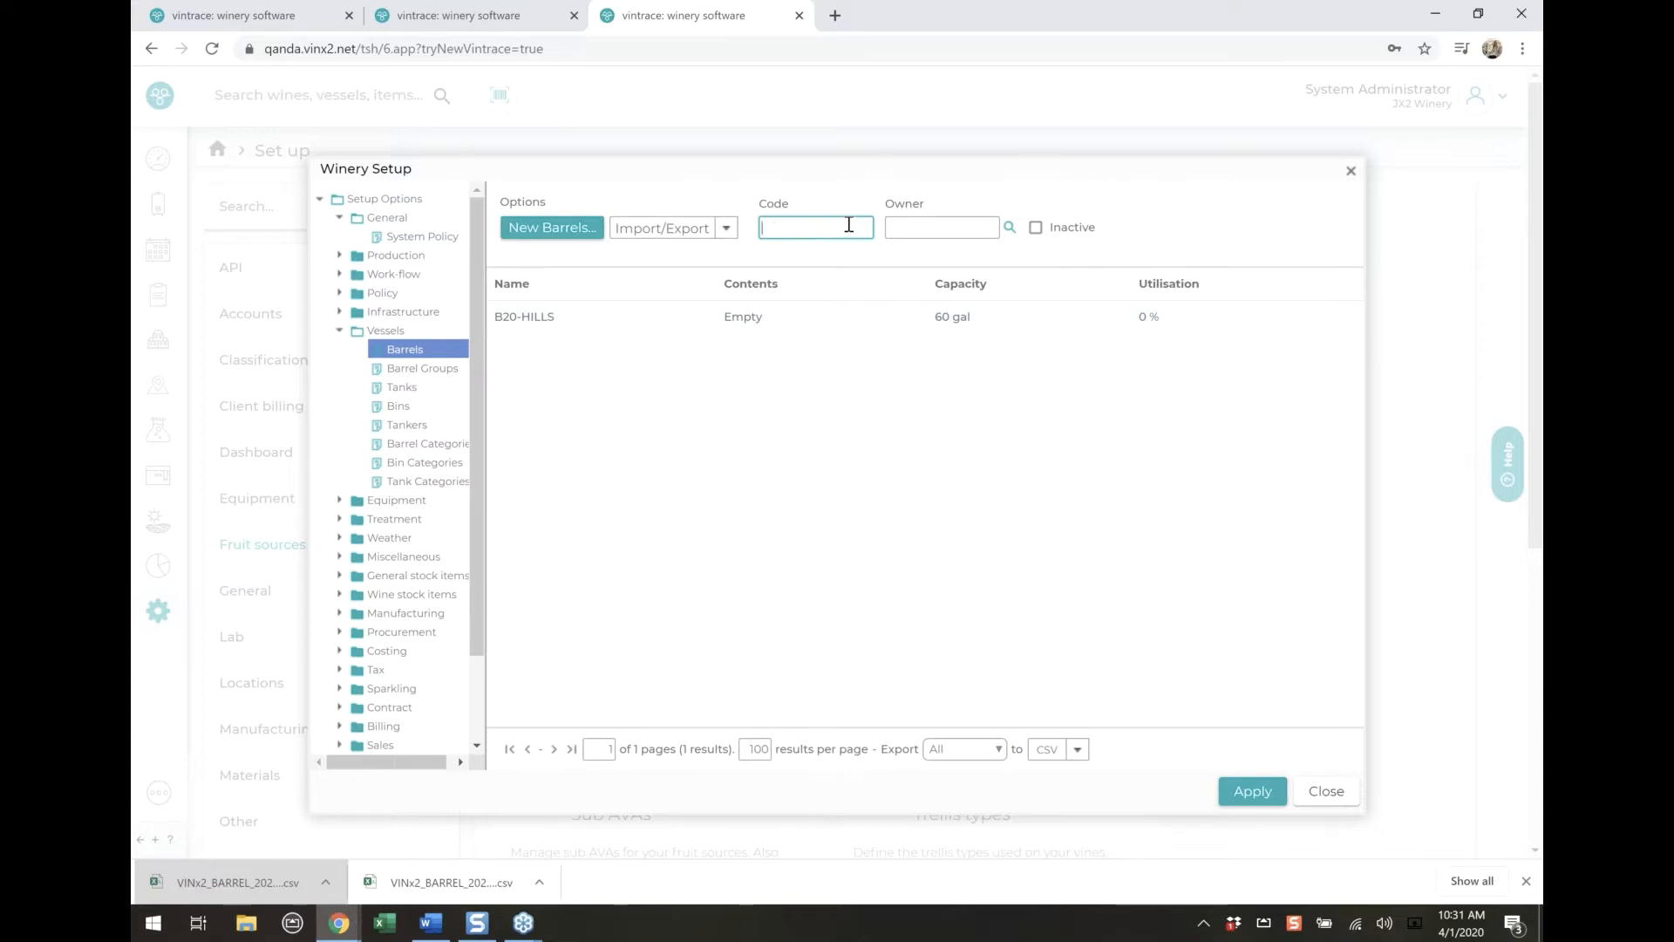
click(817, 327)
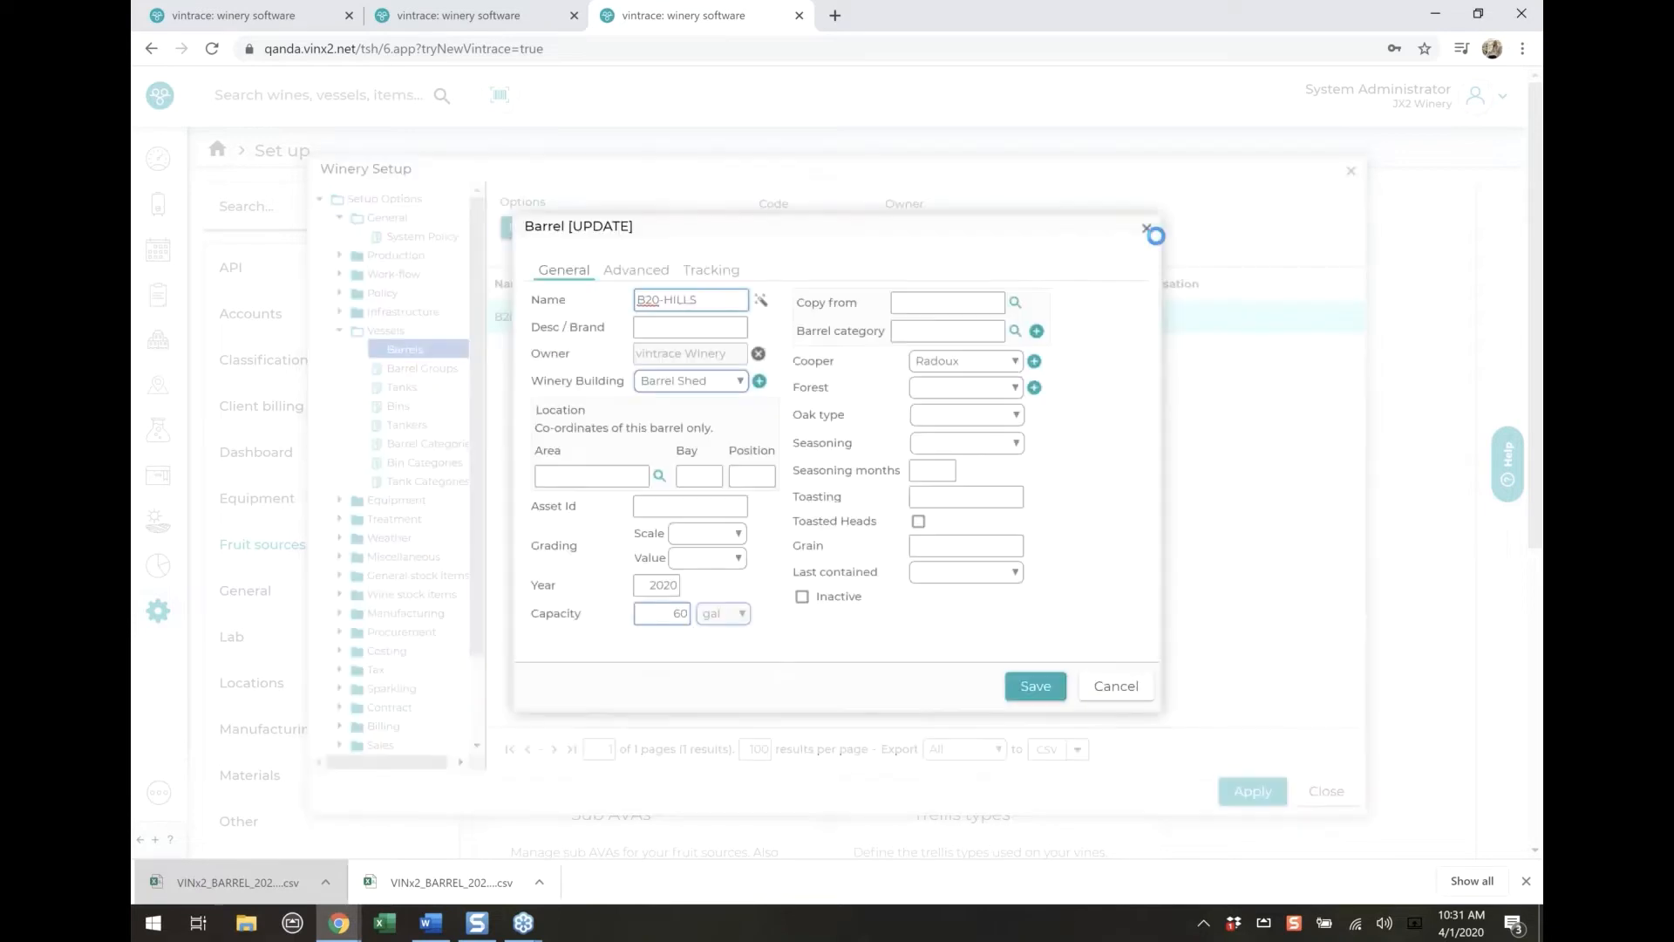
click(1150, 232)
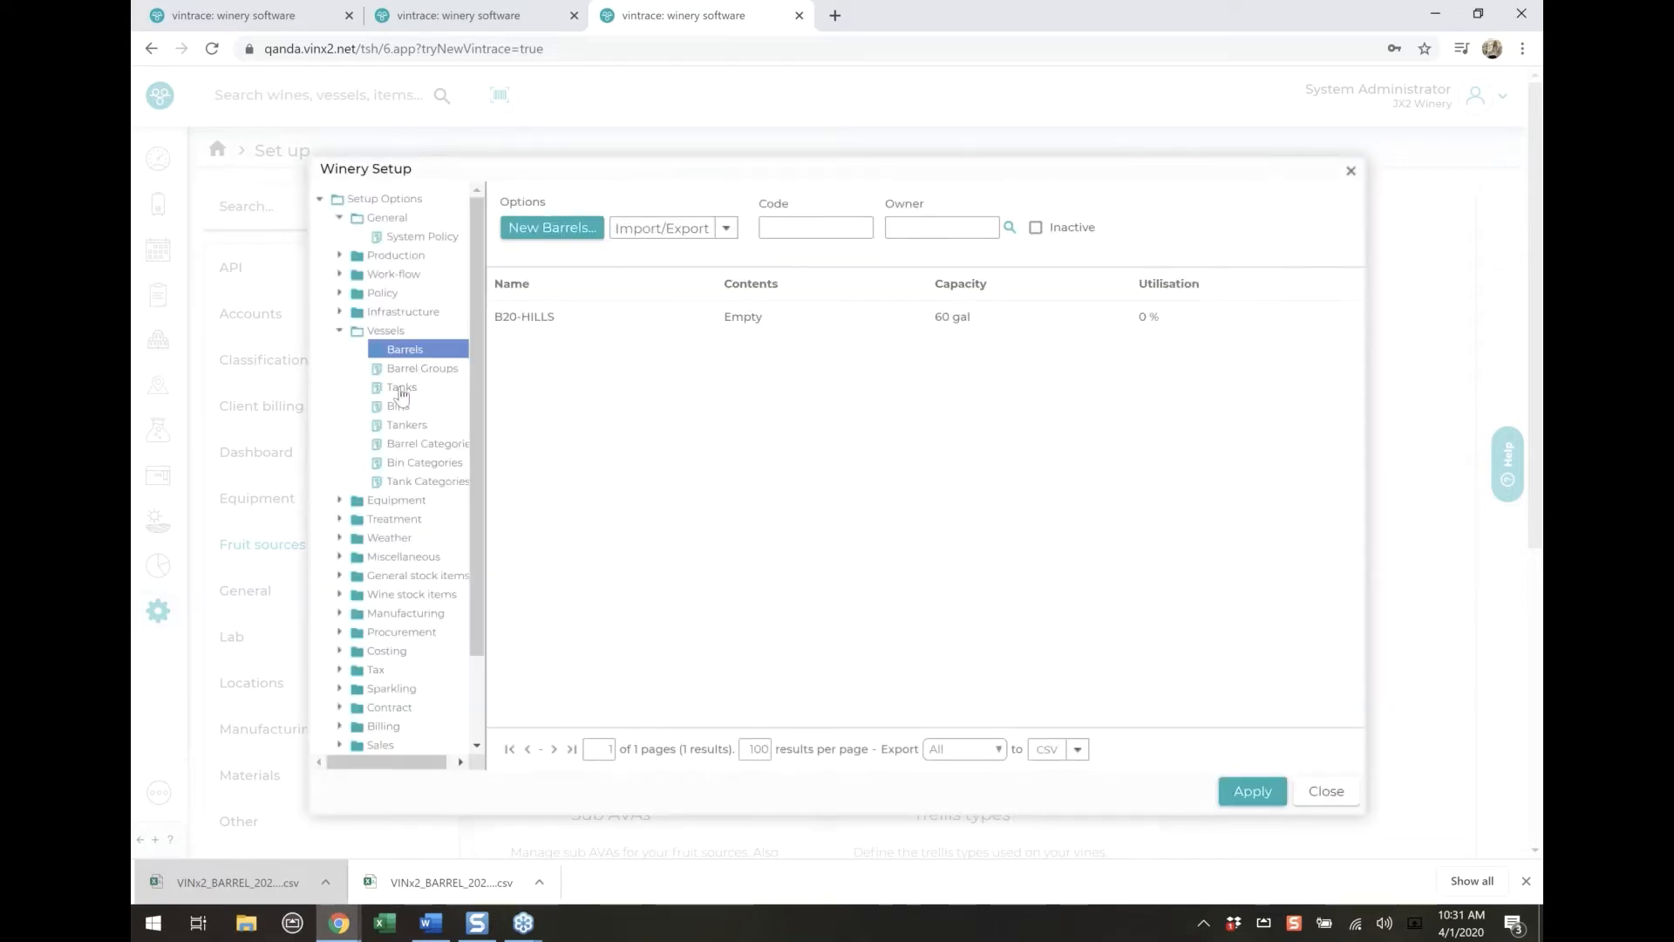
Examine the dip table of tank 1 in the tank setup, checking its tick and volume levels
click(402, 389)
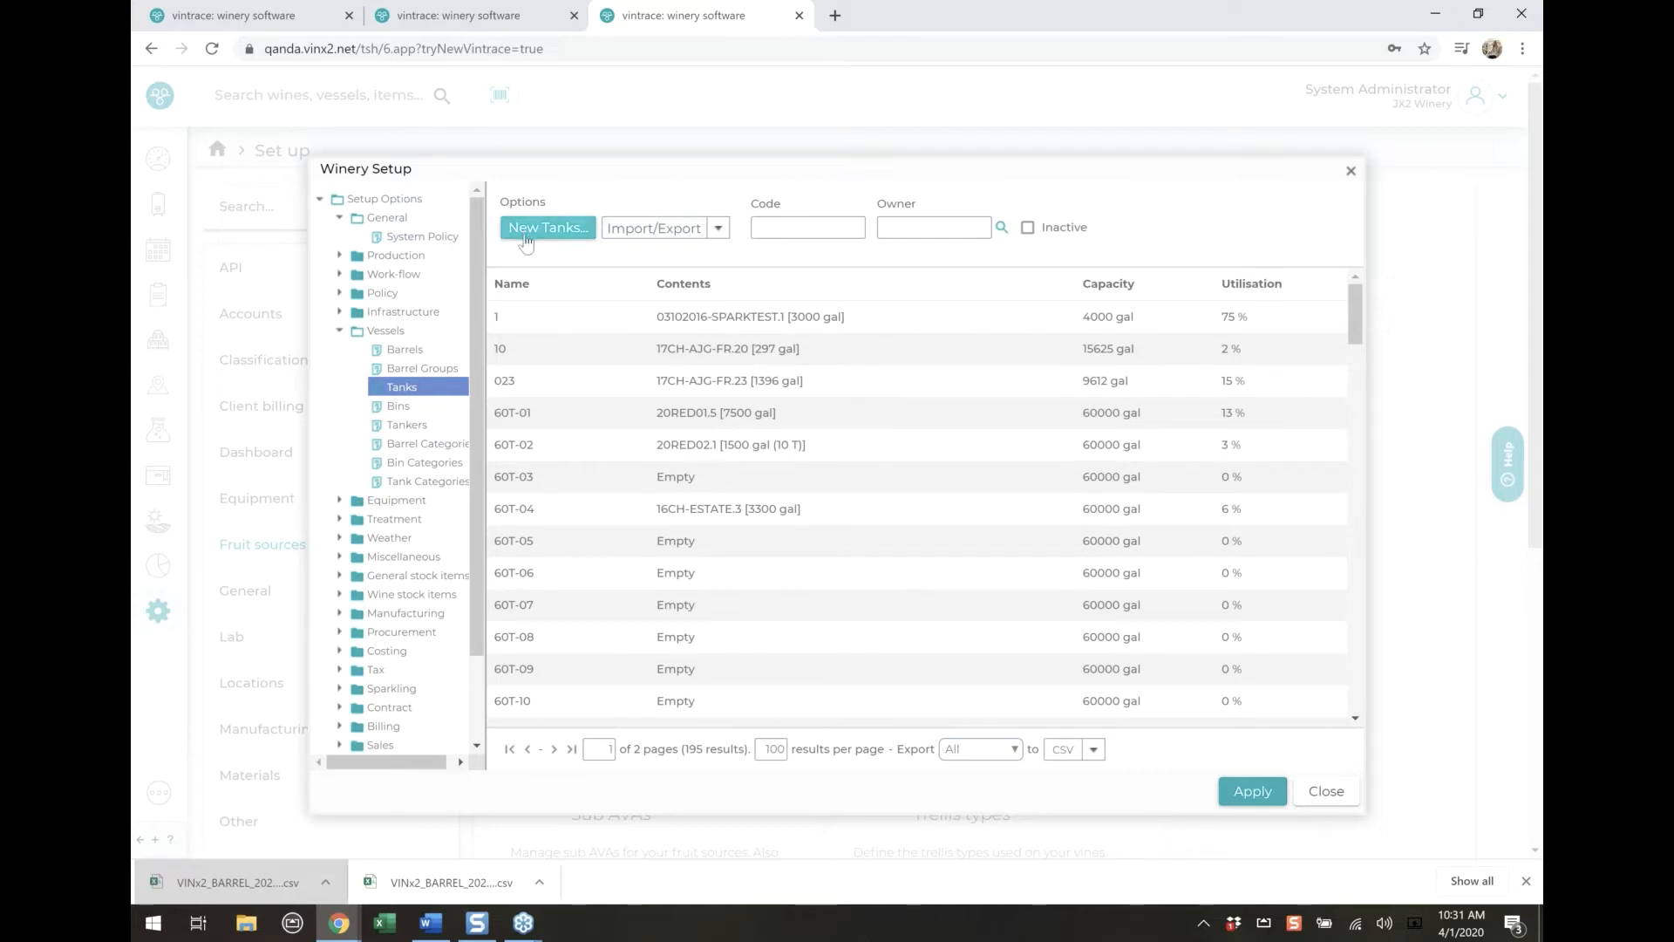
click(566, 330)
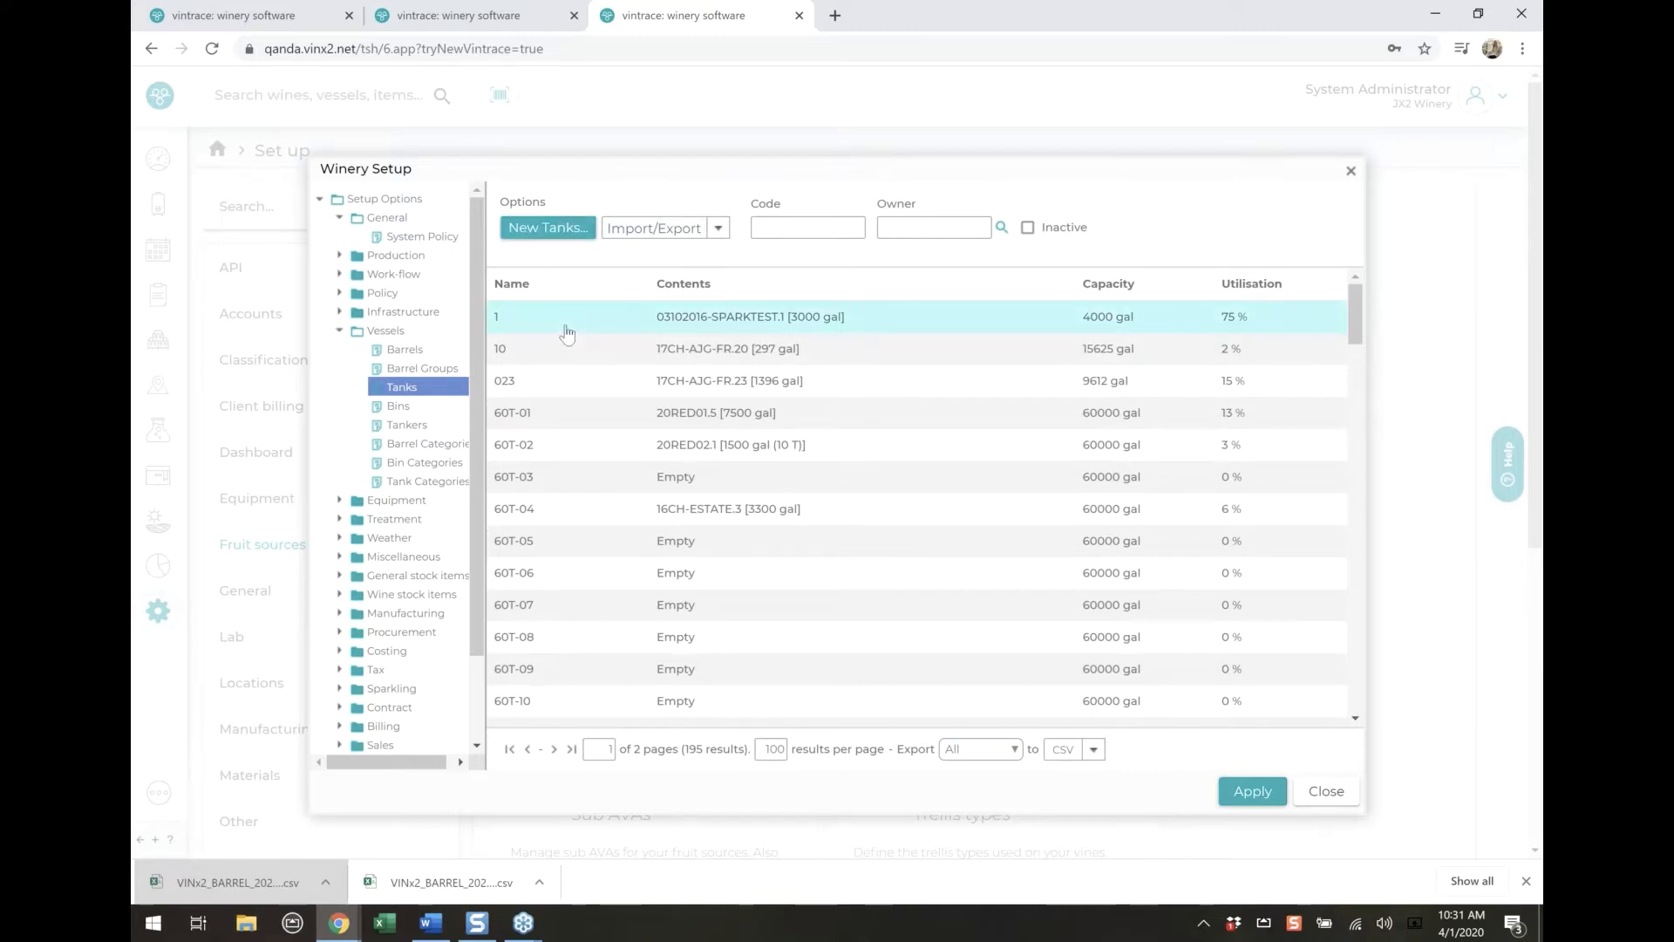
double_click(566, 329)
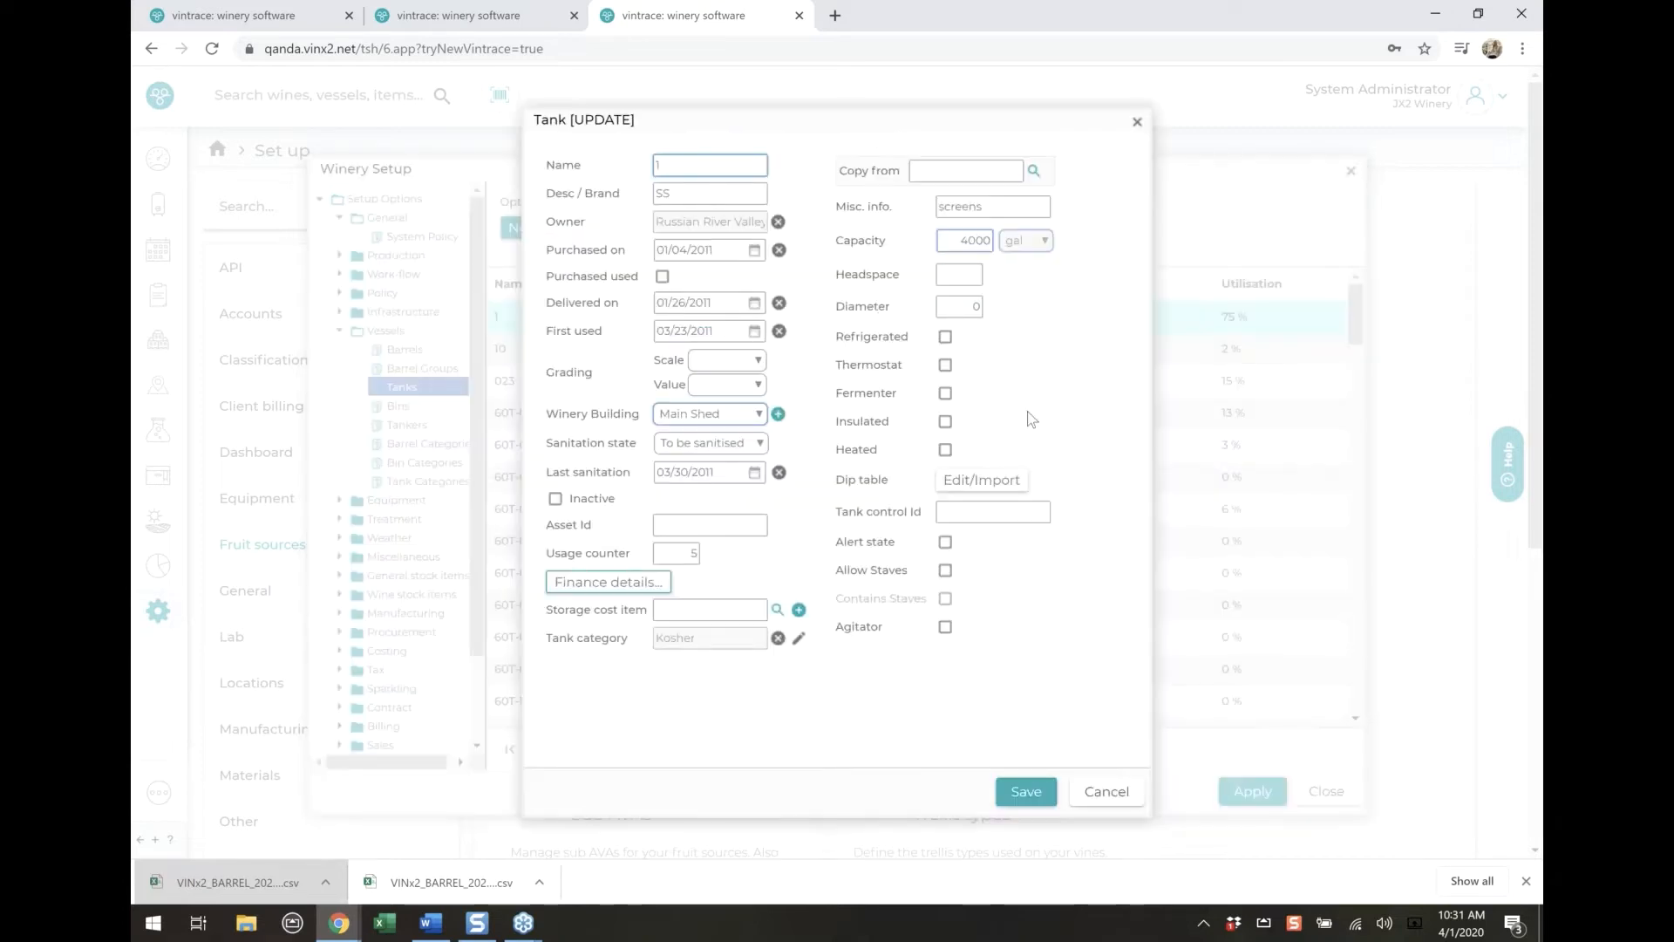
drag(834, 482, 892, 486)
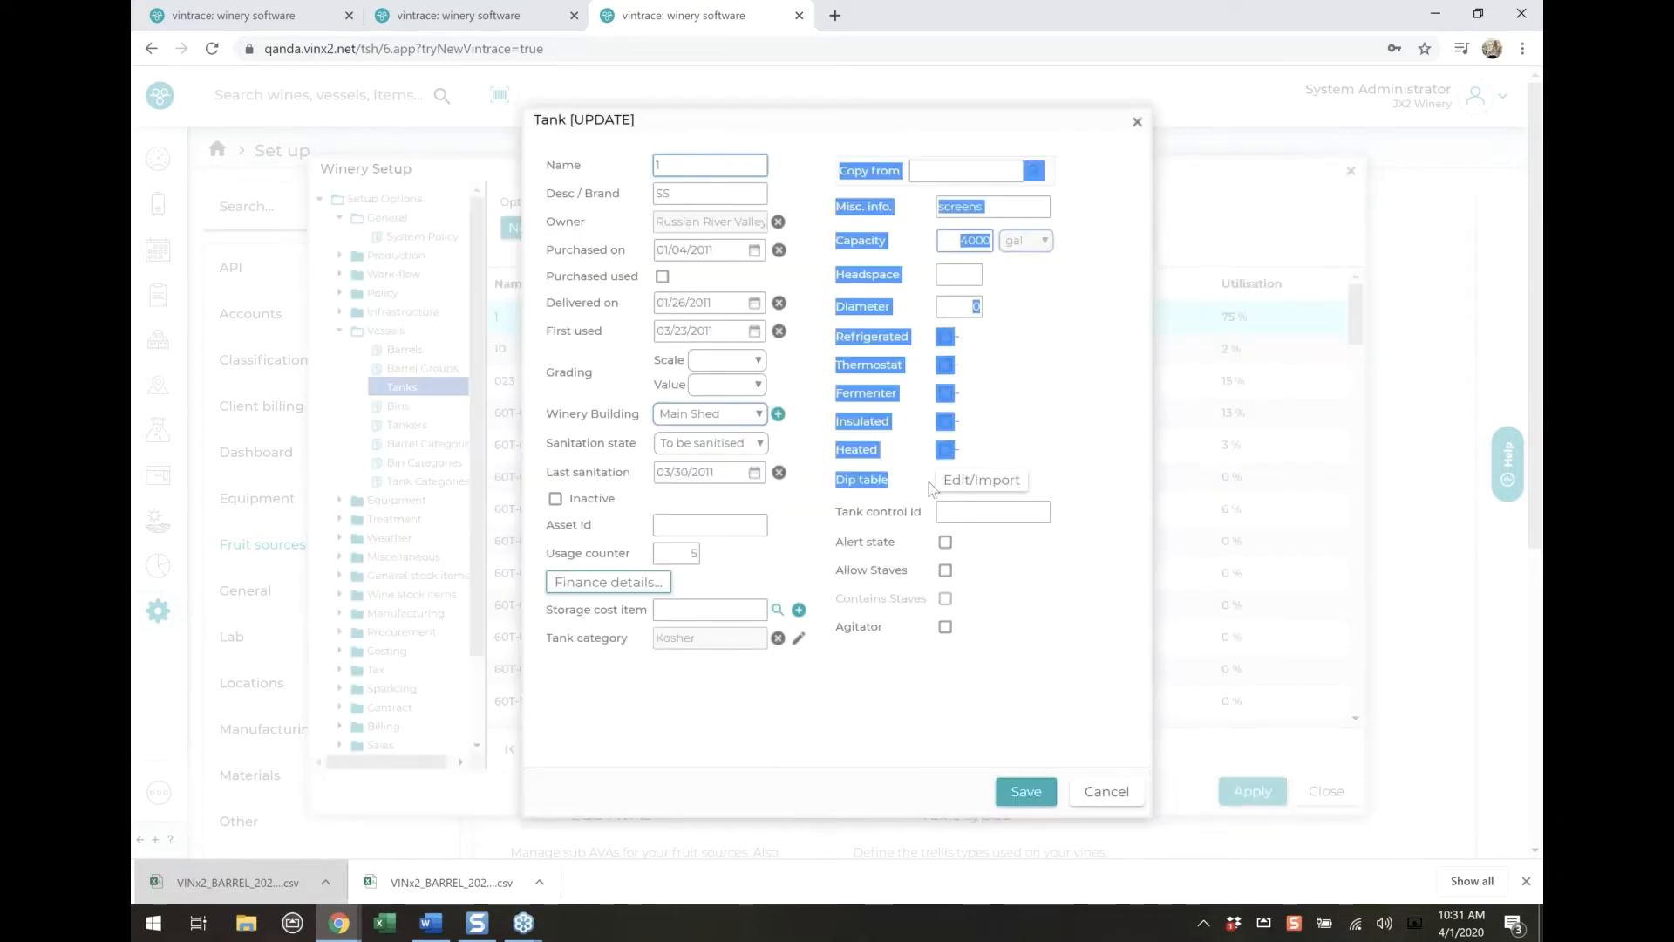
click(983, 486)
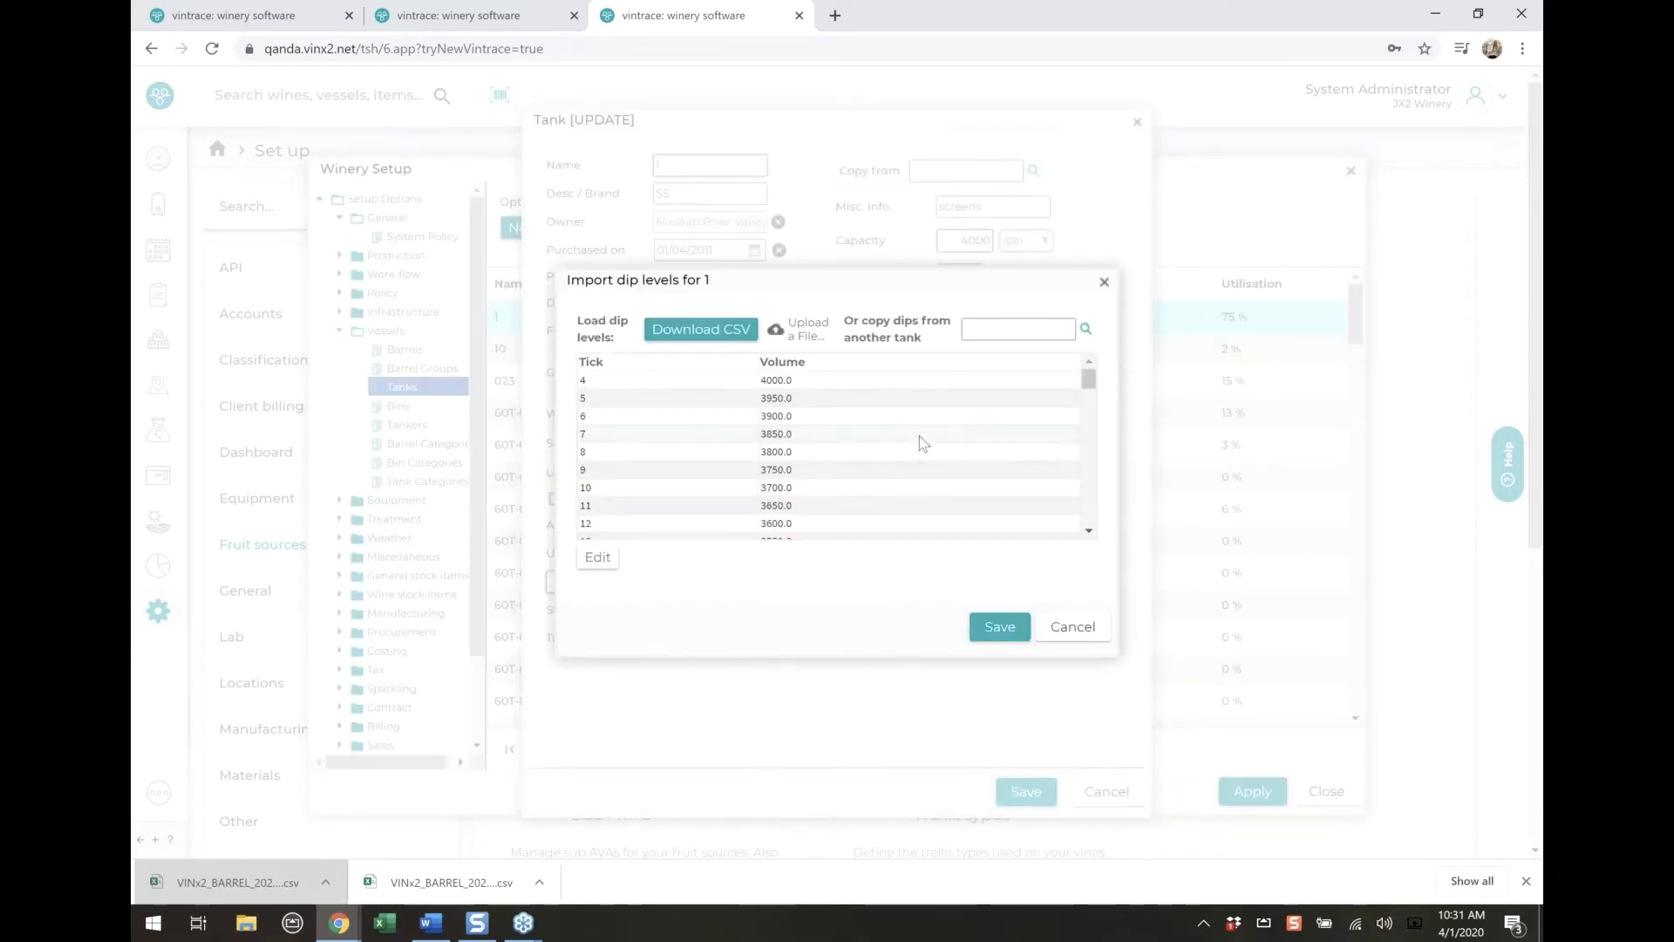
scroll(876, 531, down, 5)
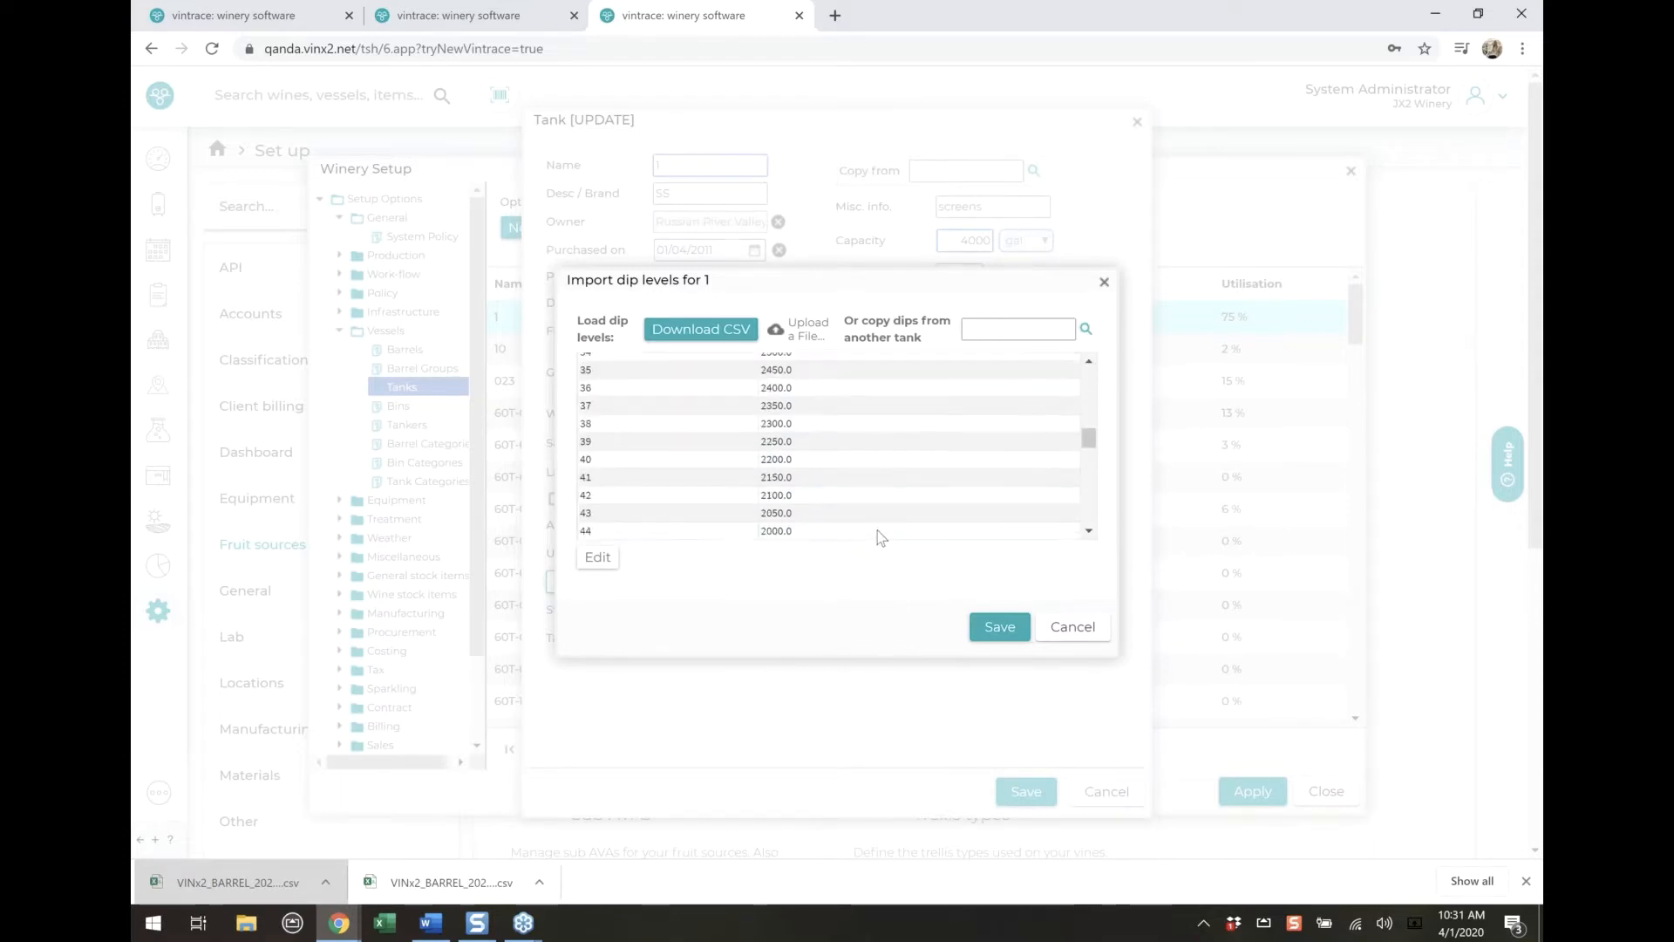
scroll(877, 534, down, 10)
scroll(877, 534, up, 15)
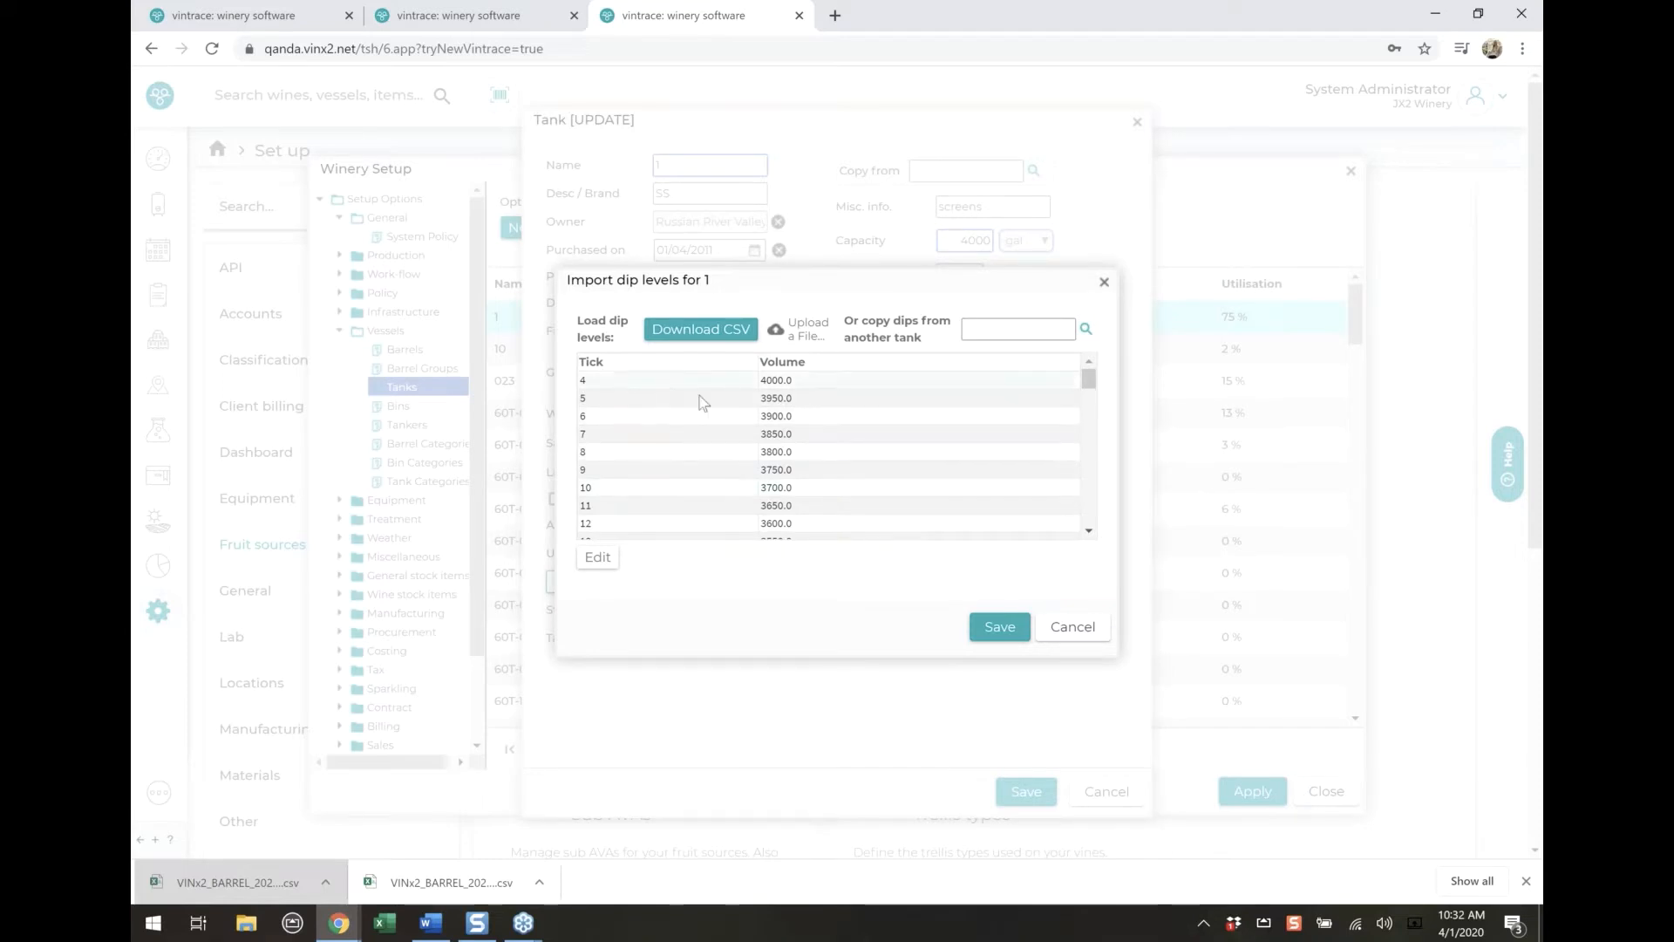
scroll(718, 403, down, 15)
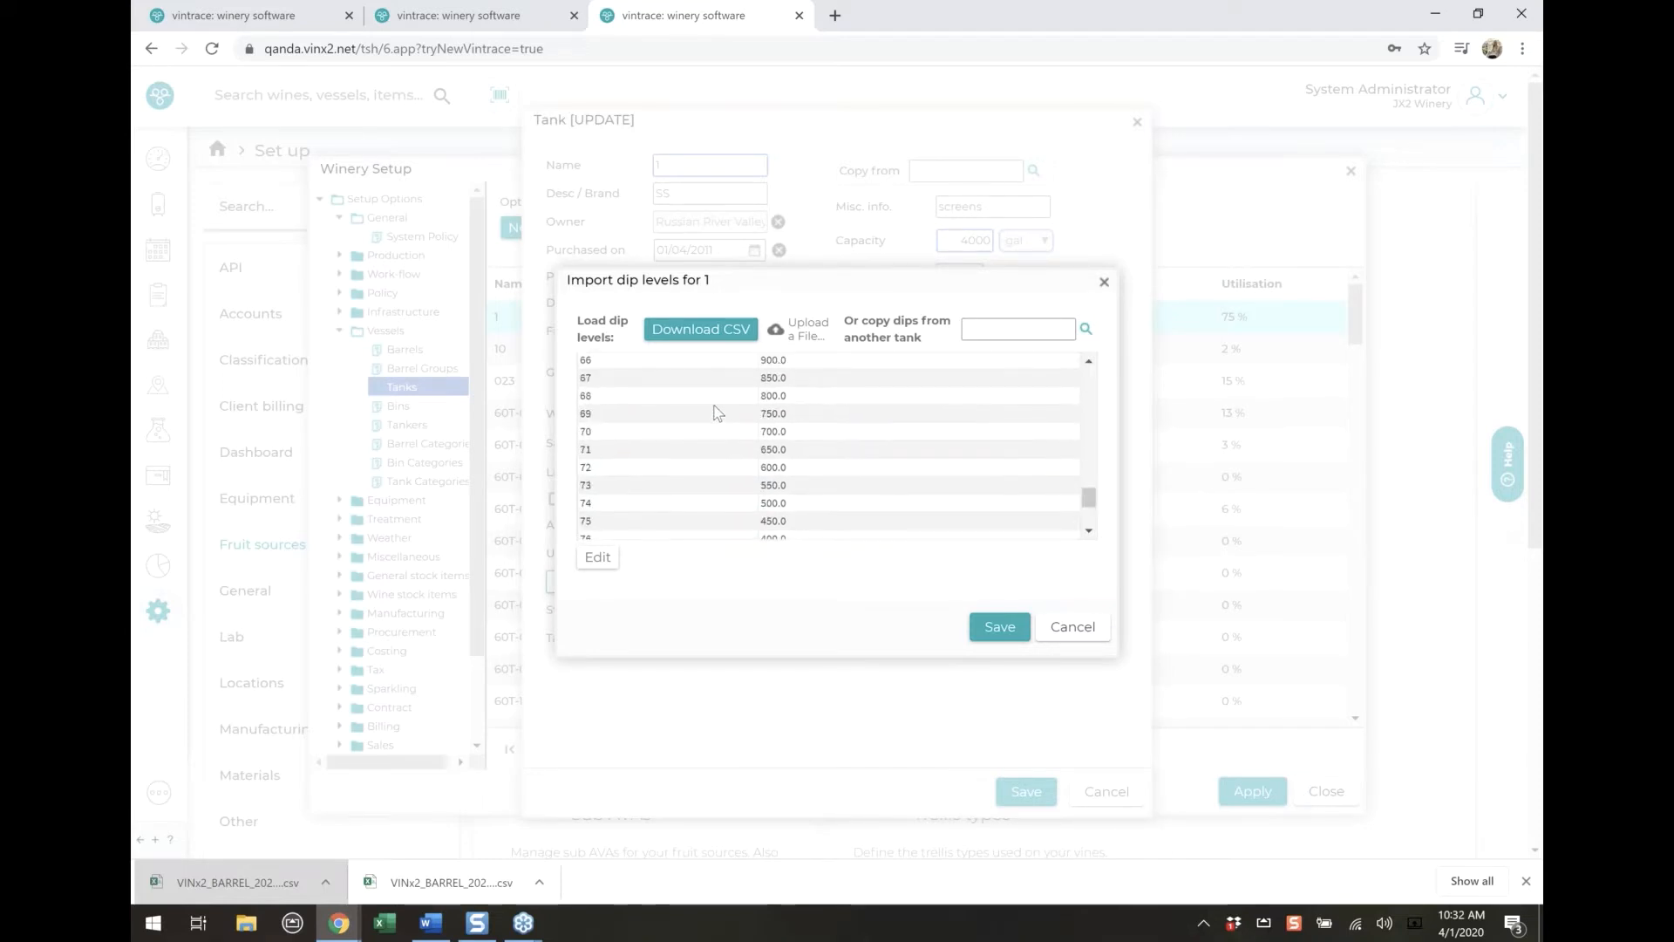
Download tank 1's dip levels as a CSV and close the tank record without changes
click(700, 342)
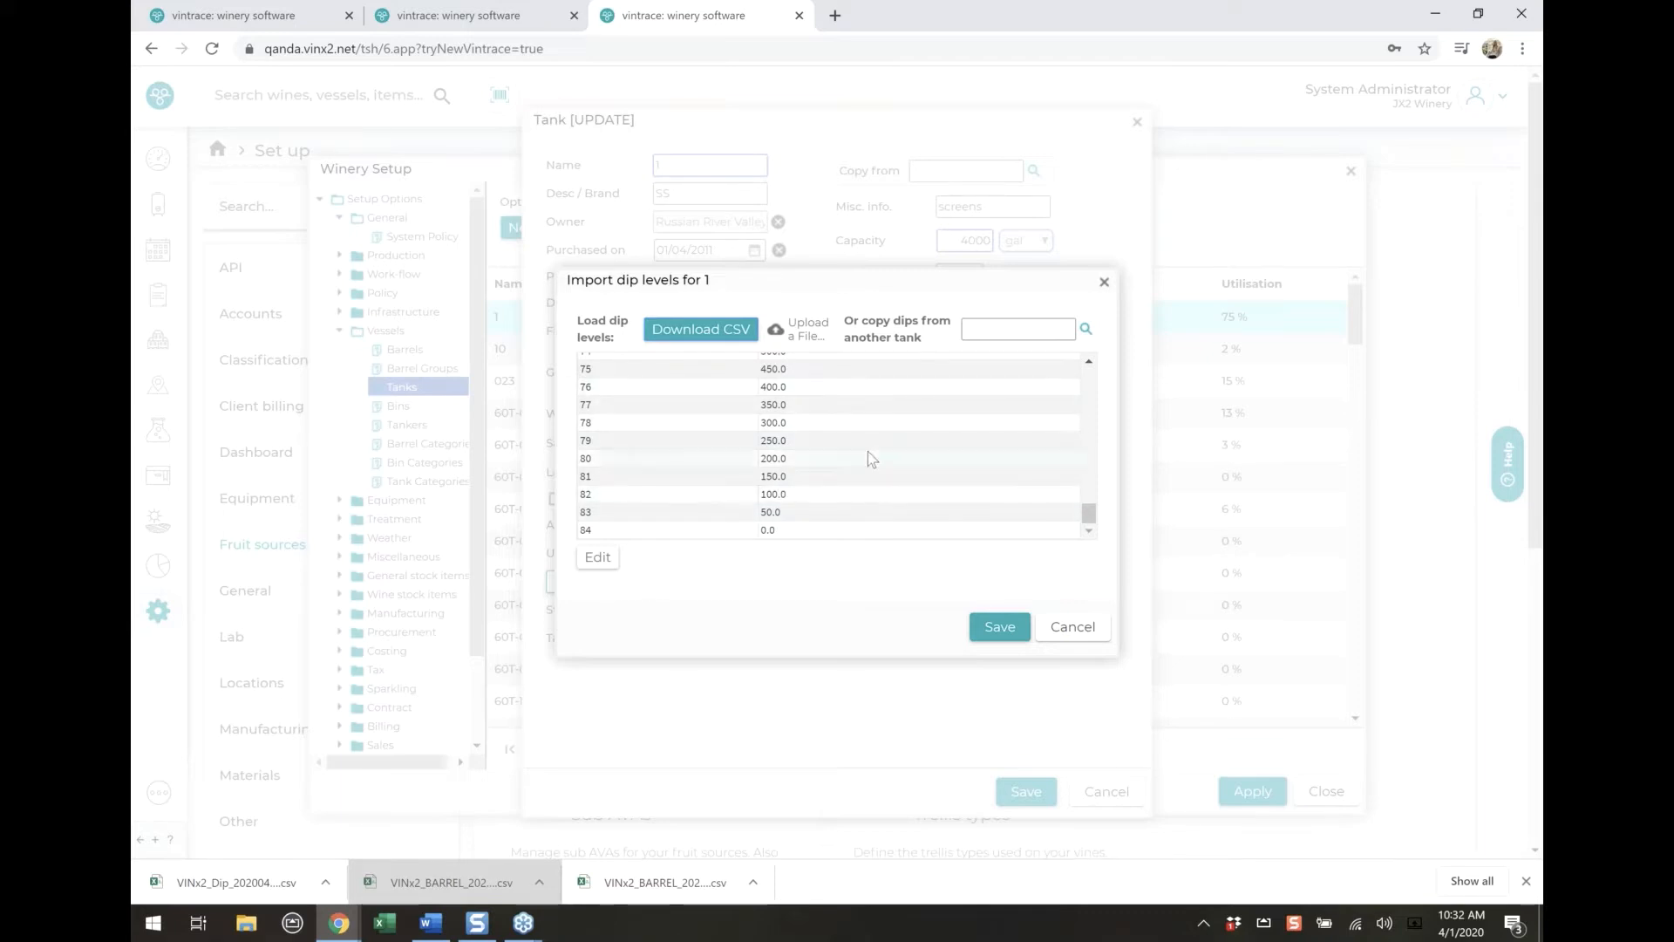
scroll(856, 477, up, 12)
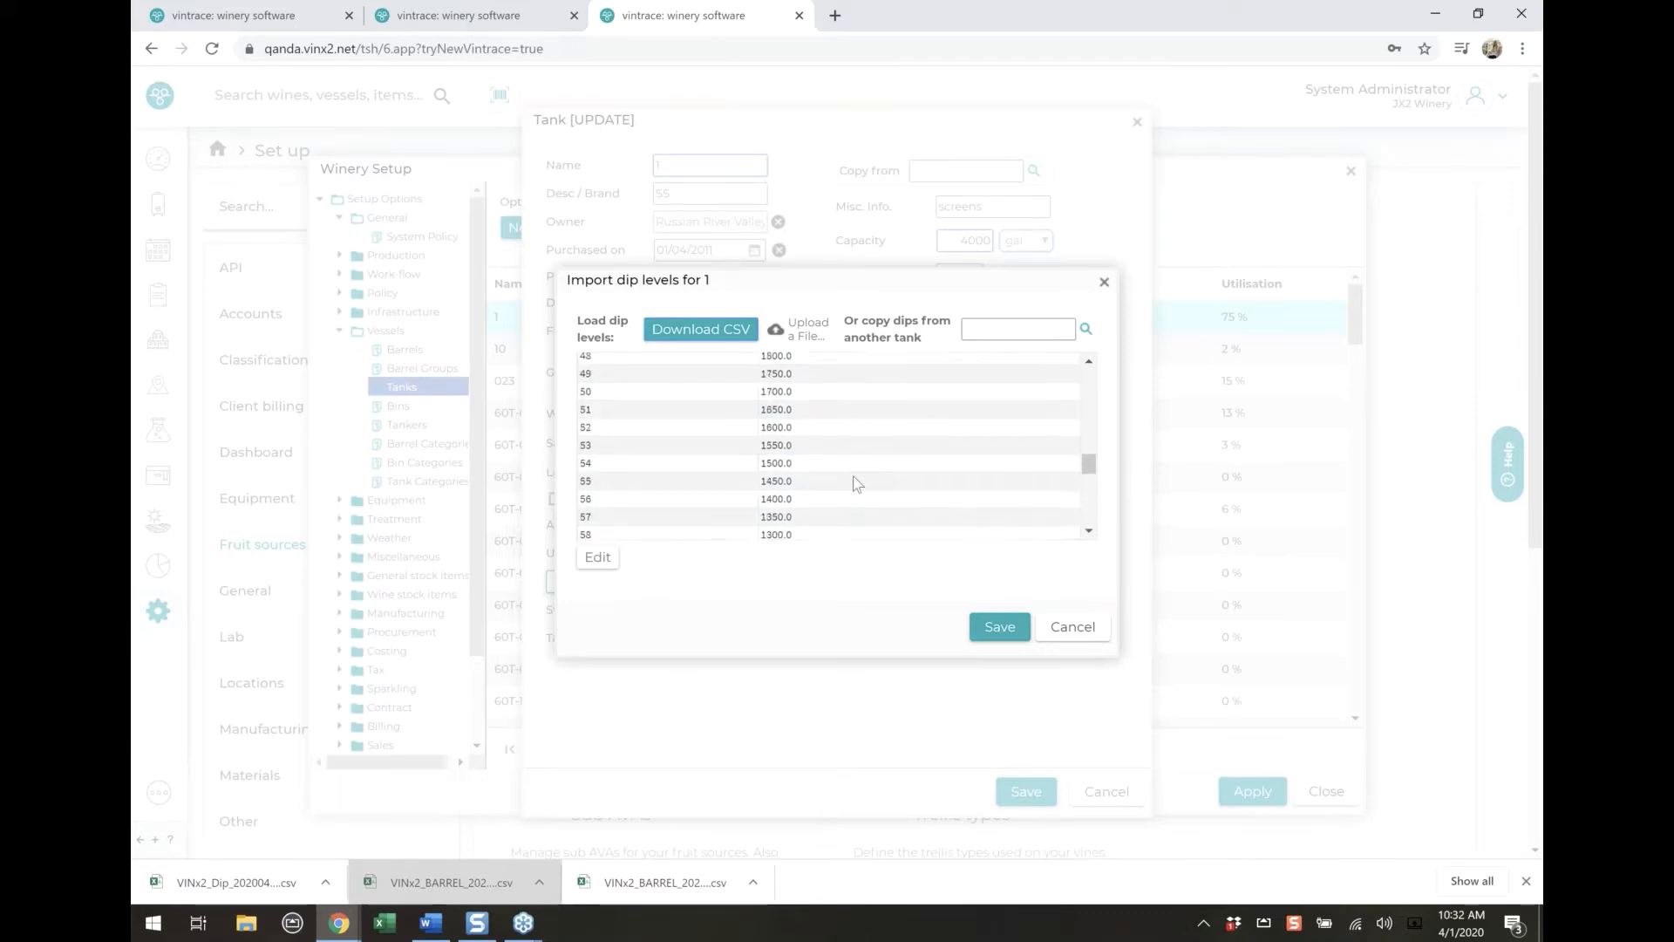
click(1071, 630)
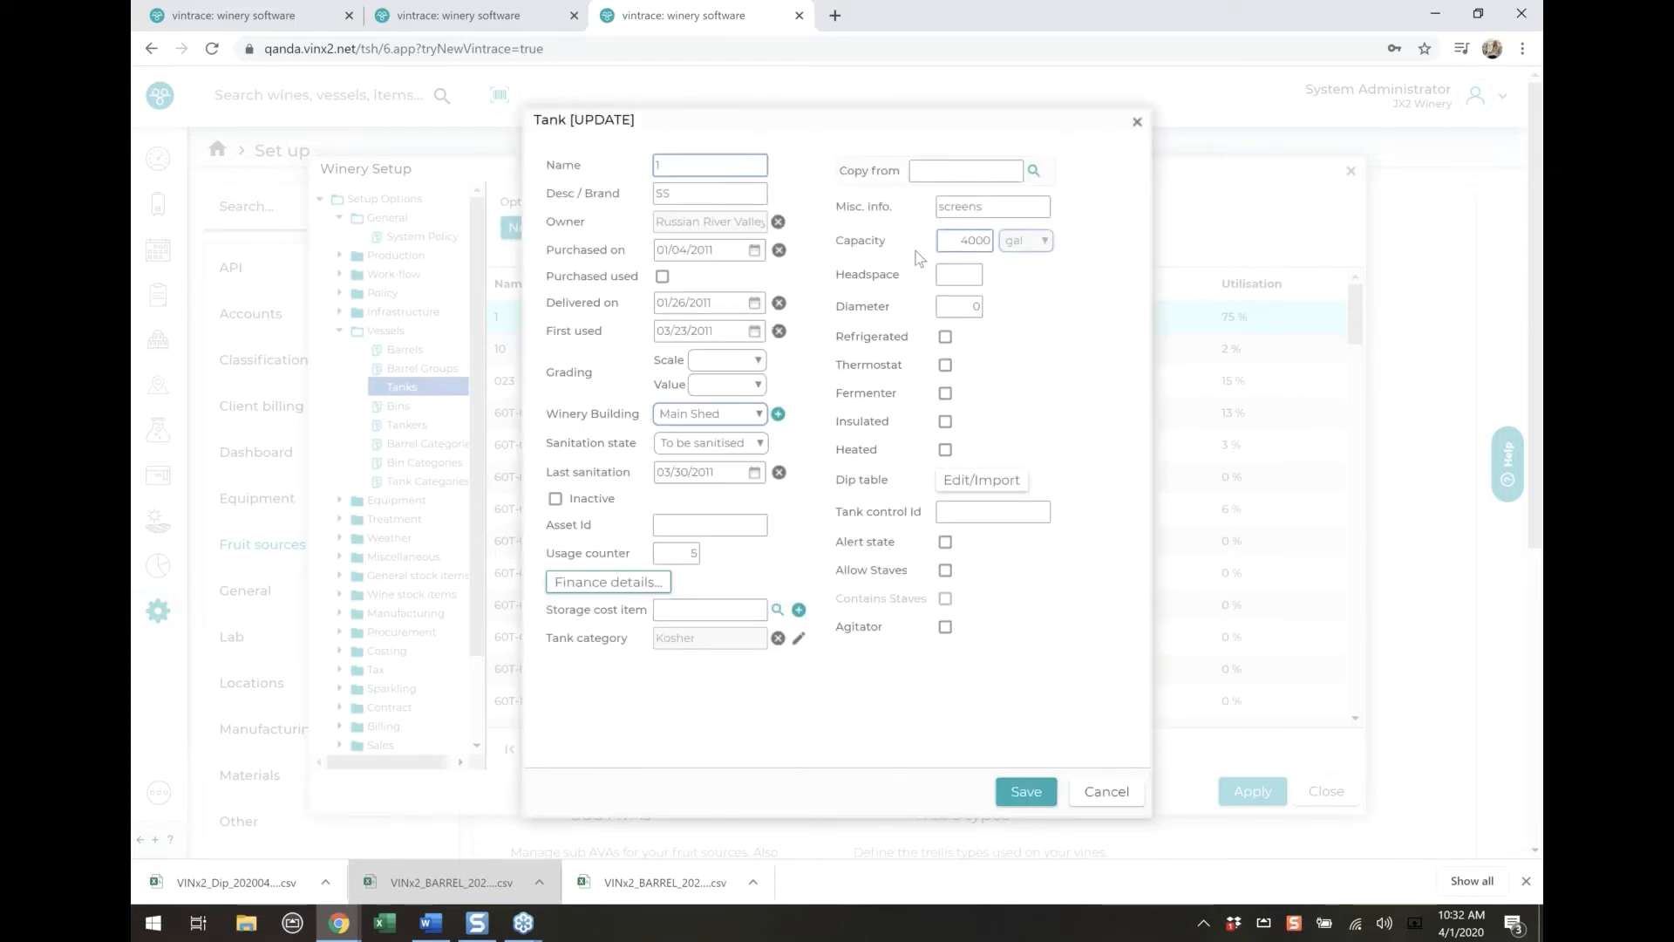
click(1106, 791)
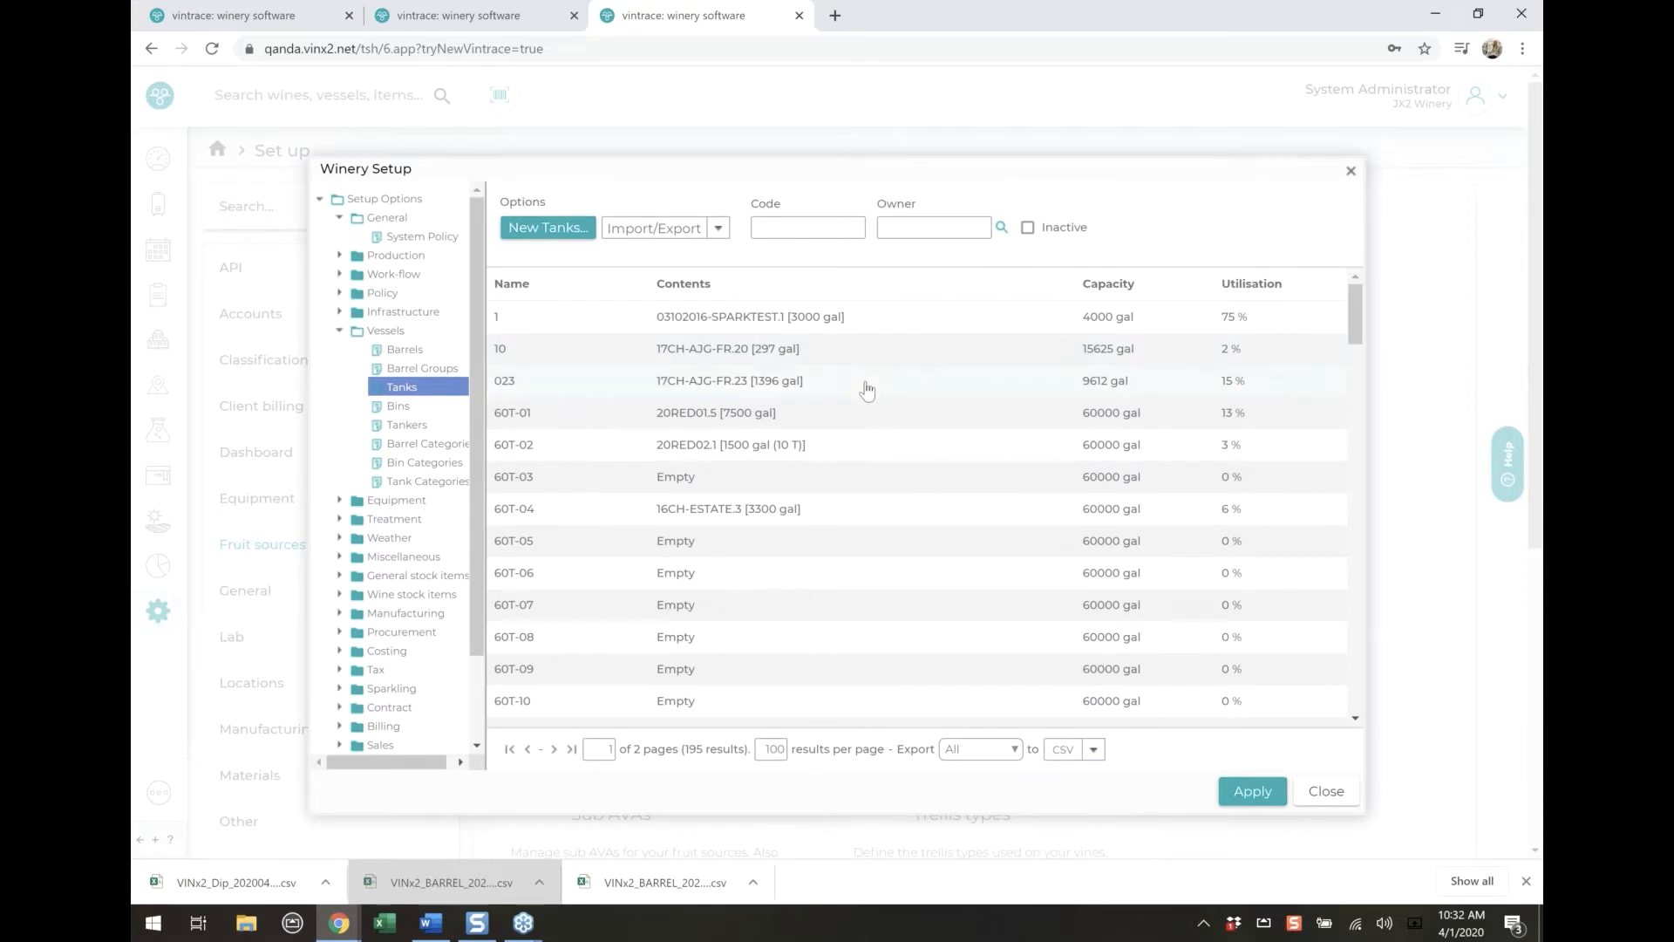
Set the capacity of tank 023 to 4000 gal and save the tank
click(867, 390)
double_click(867, 390)
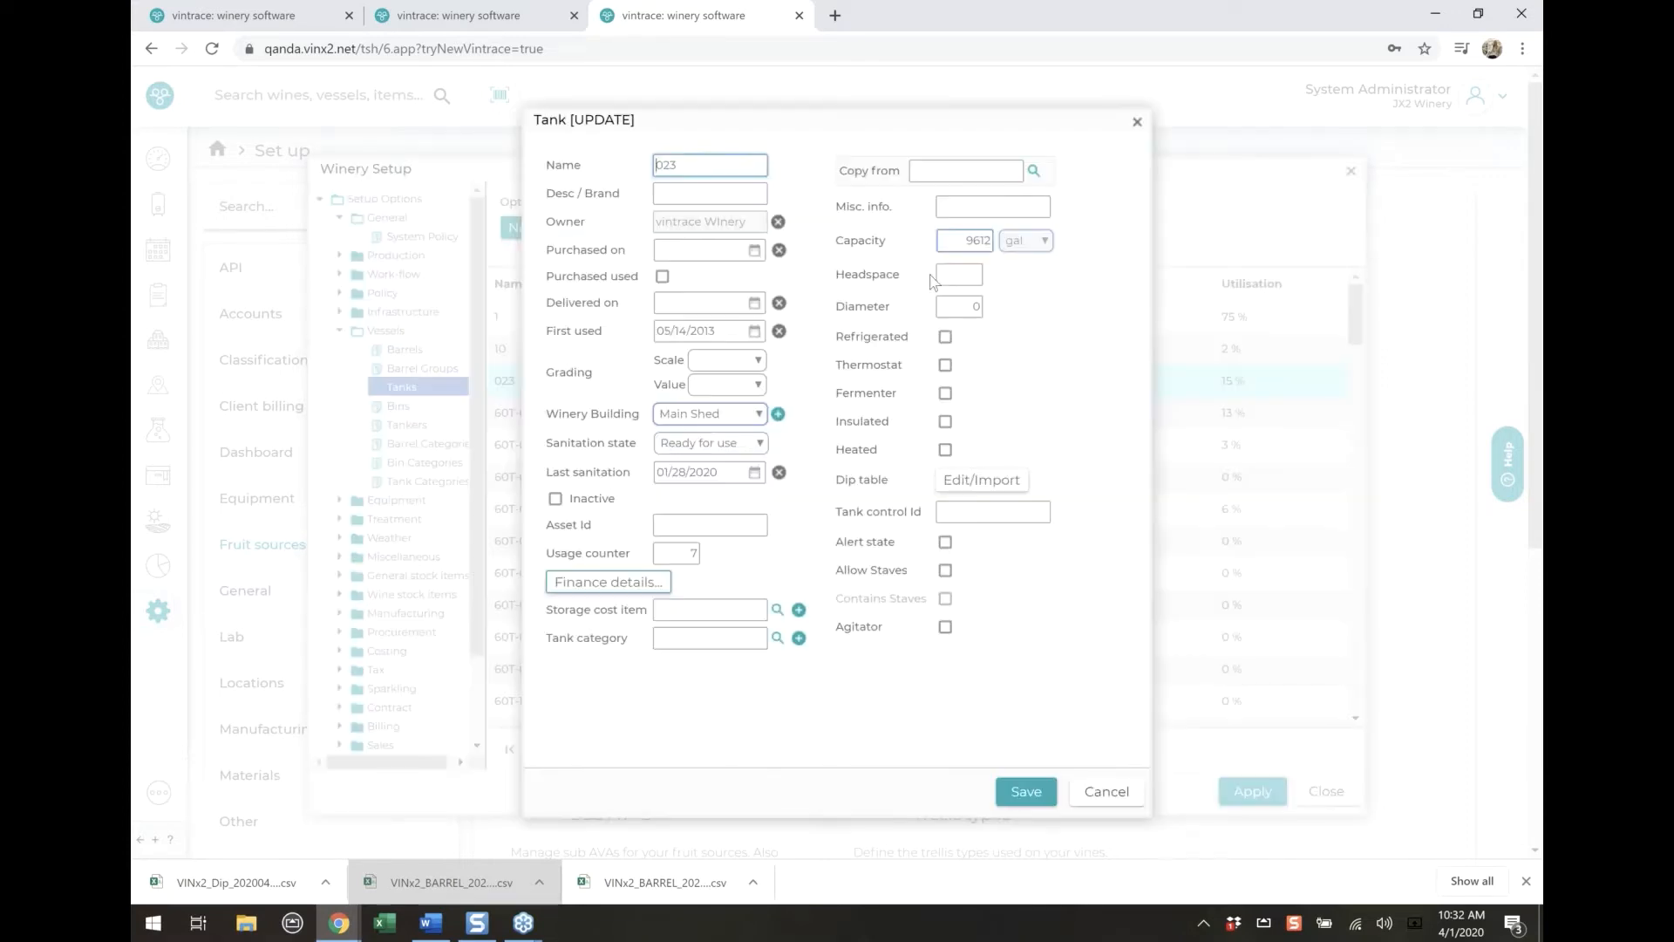
double_click(984, 241)
text(4000)
click(1012, 785)
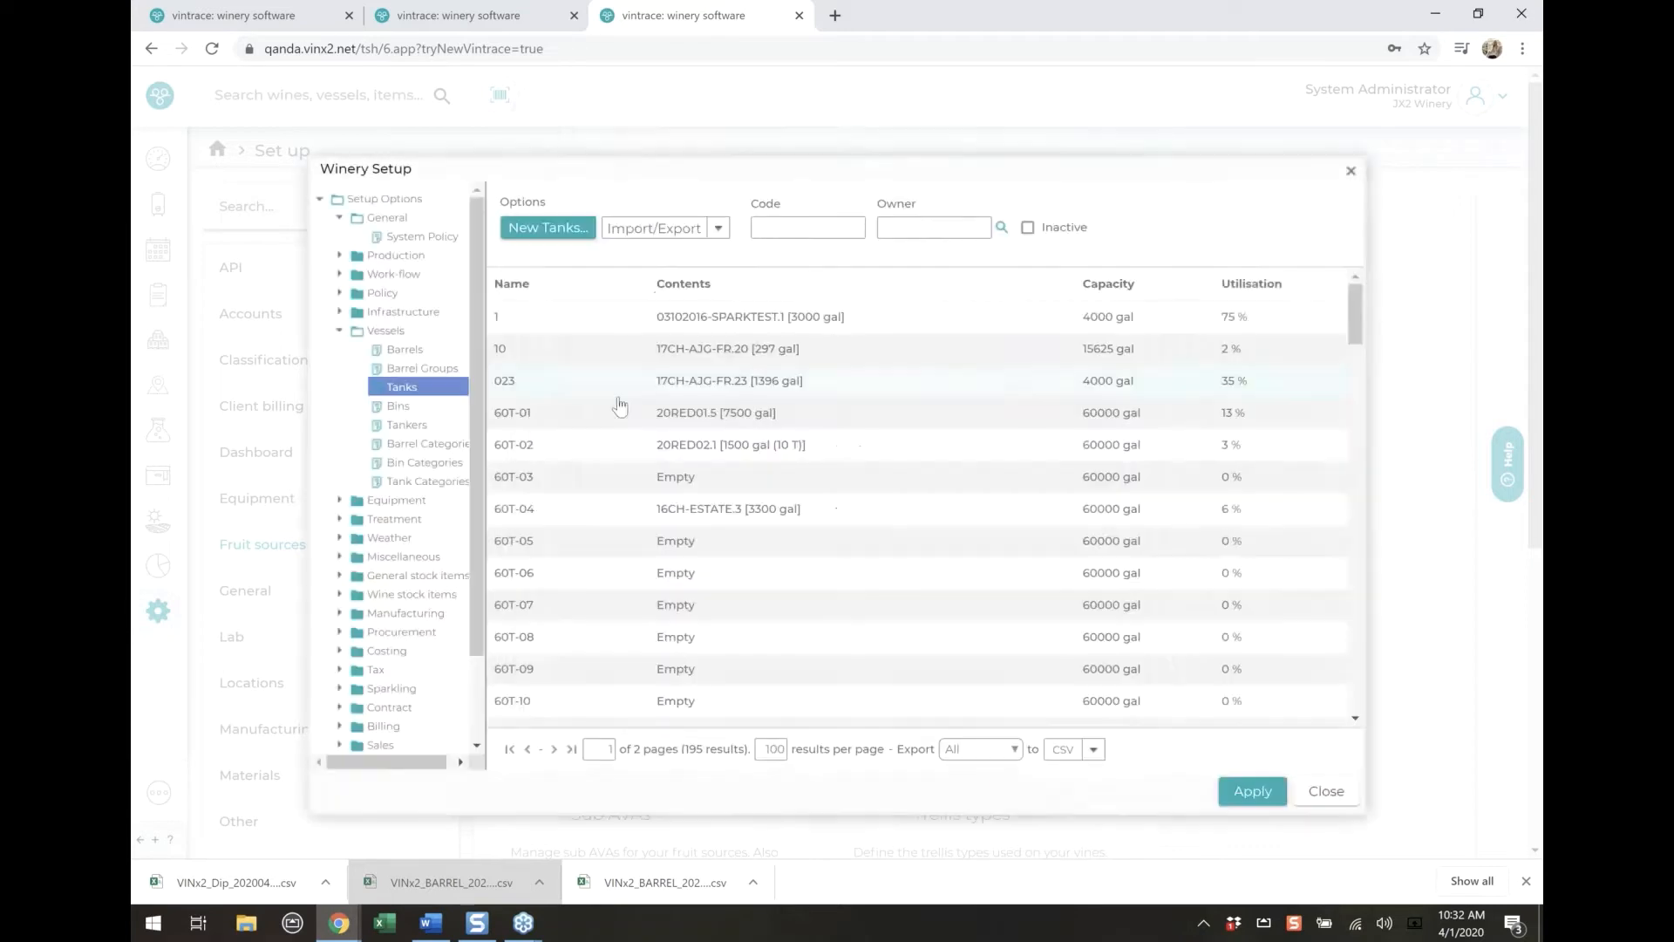
click(573, 388)
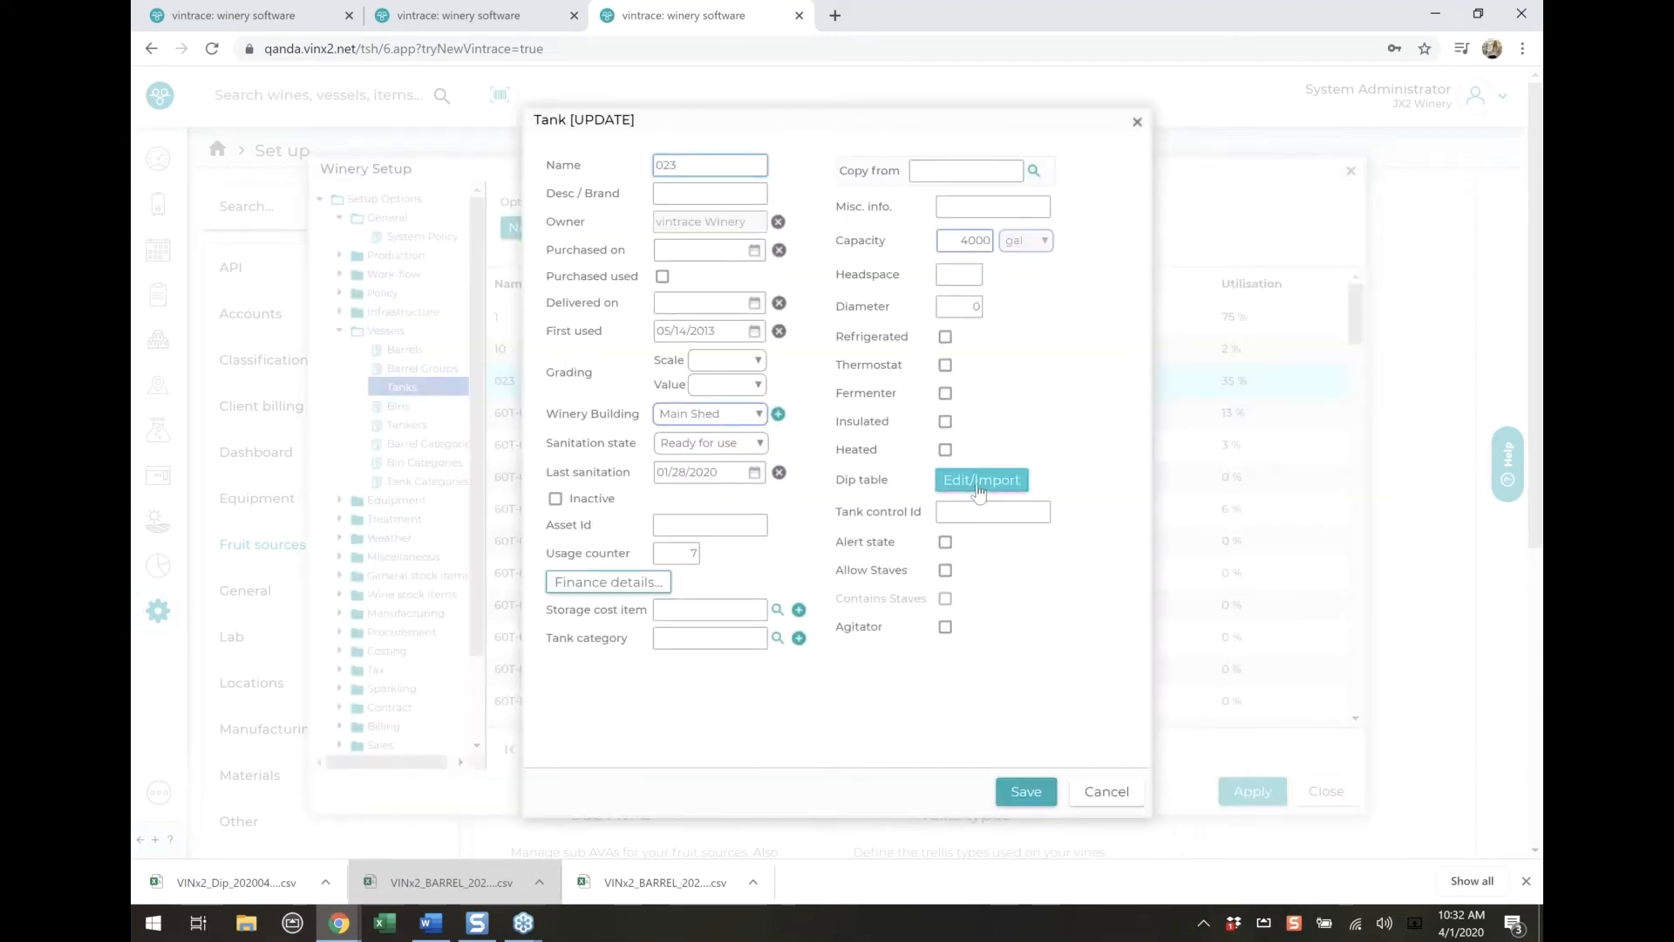
click(977, 482)
click(987, 323)
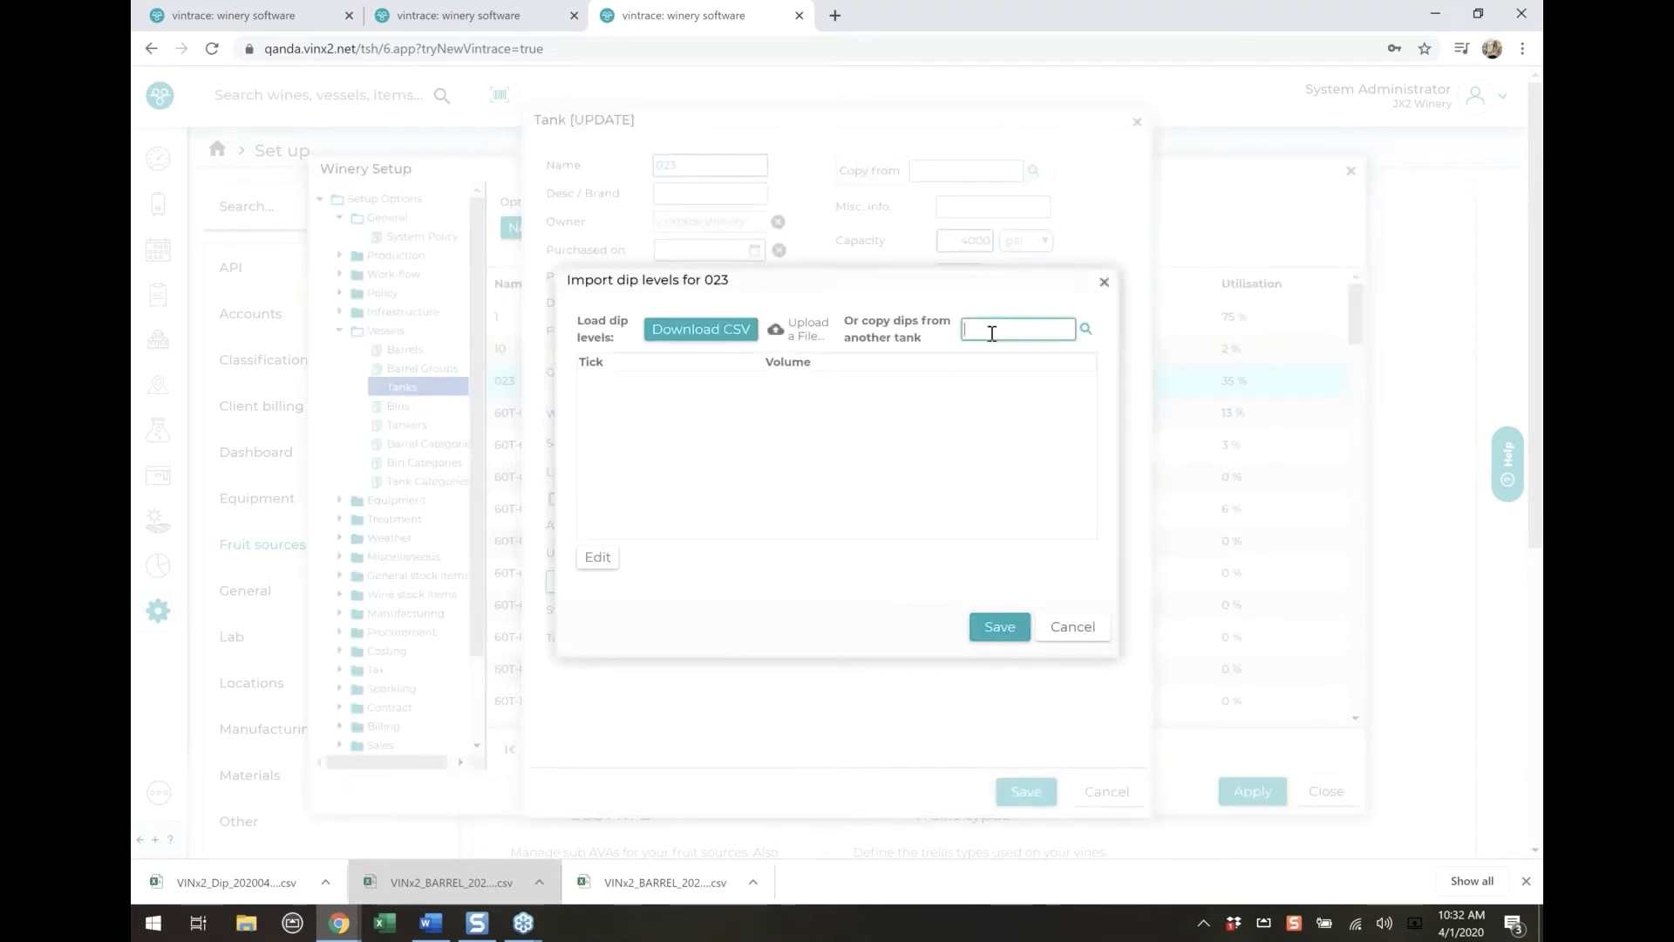
click(1083, 330)
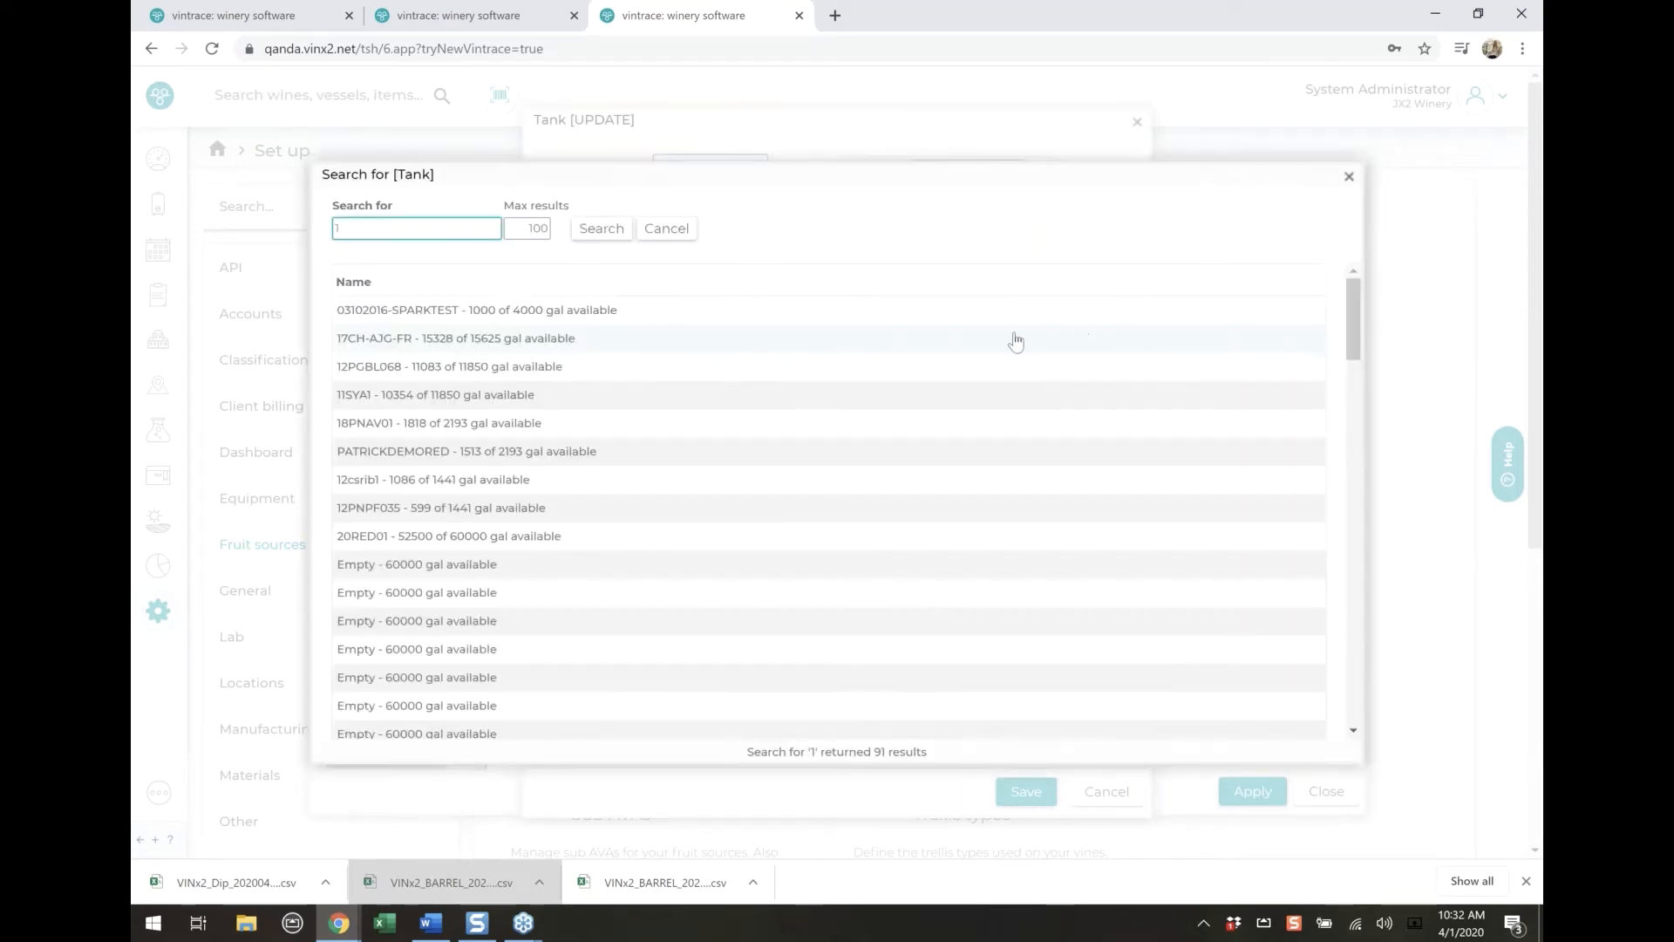
scroll(934, 418, down, 5)
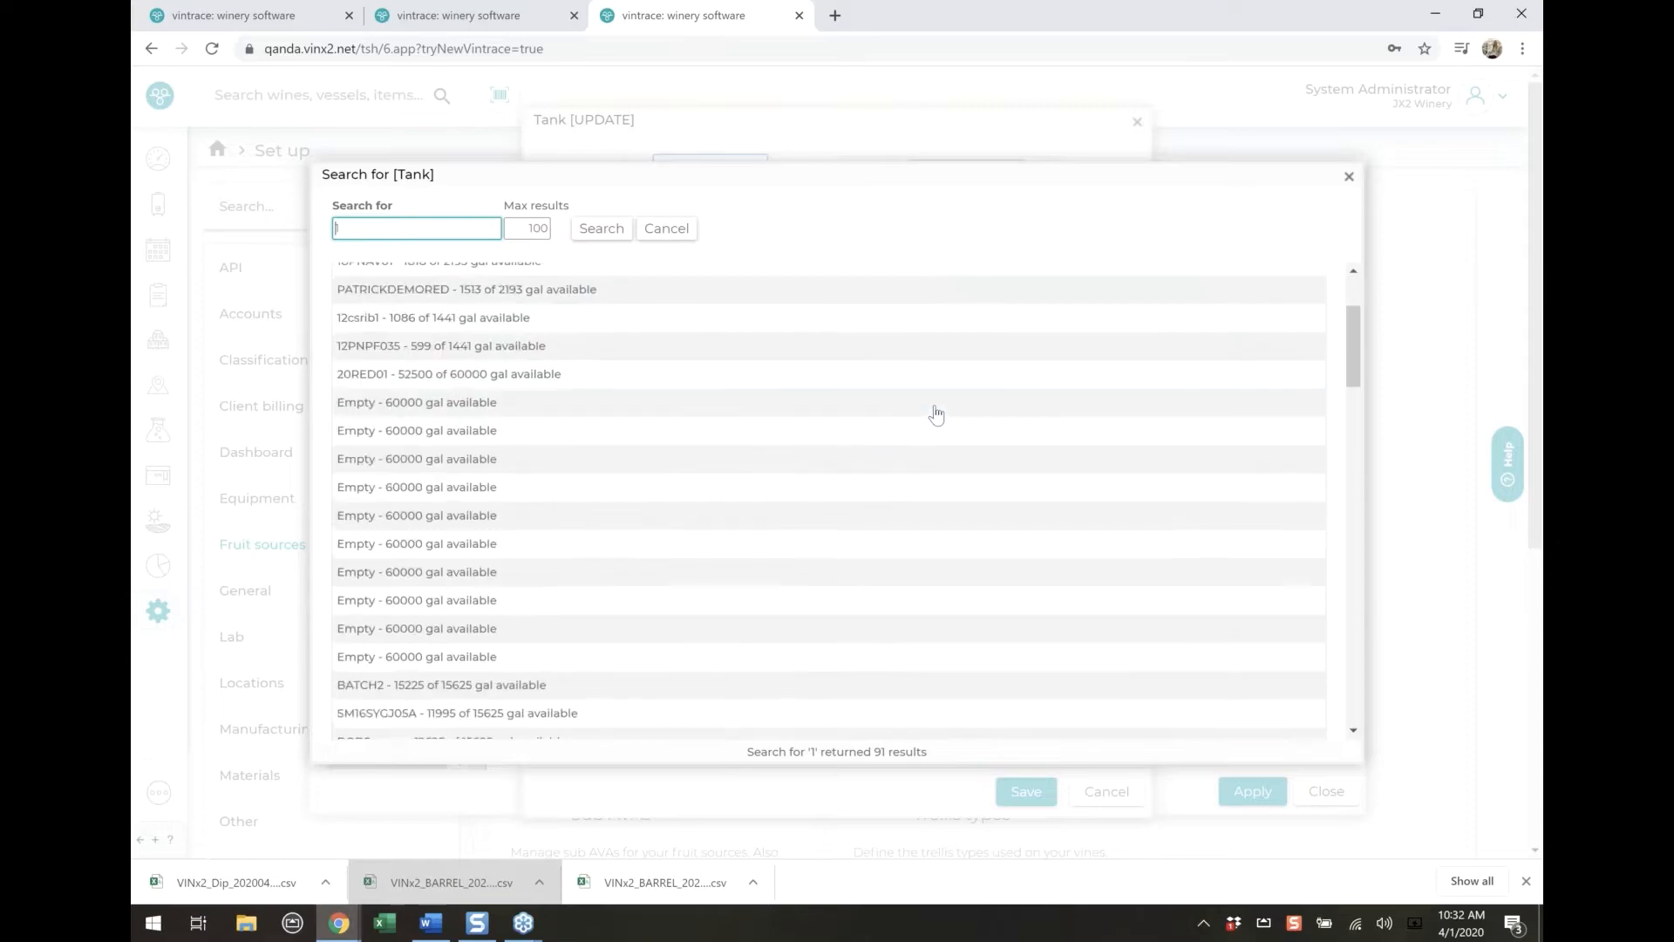
scroll(934, 418, down, 10)
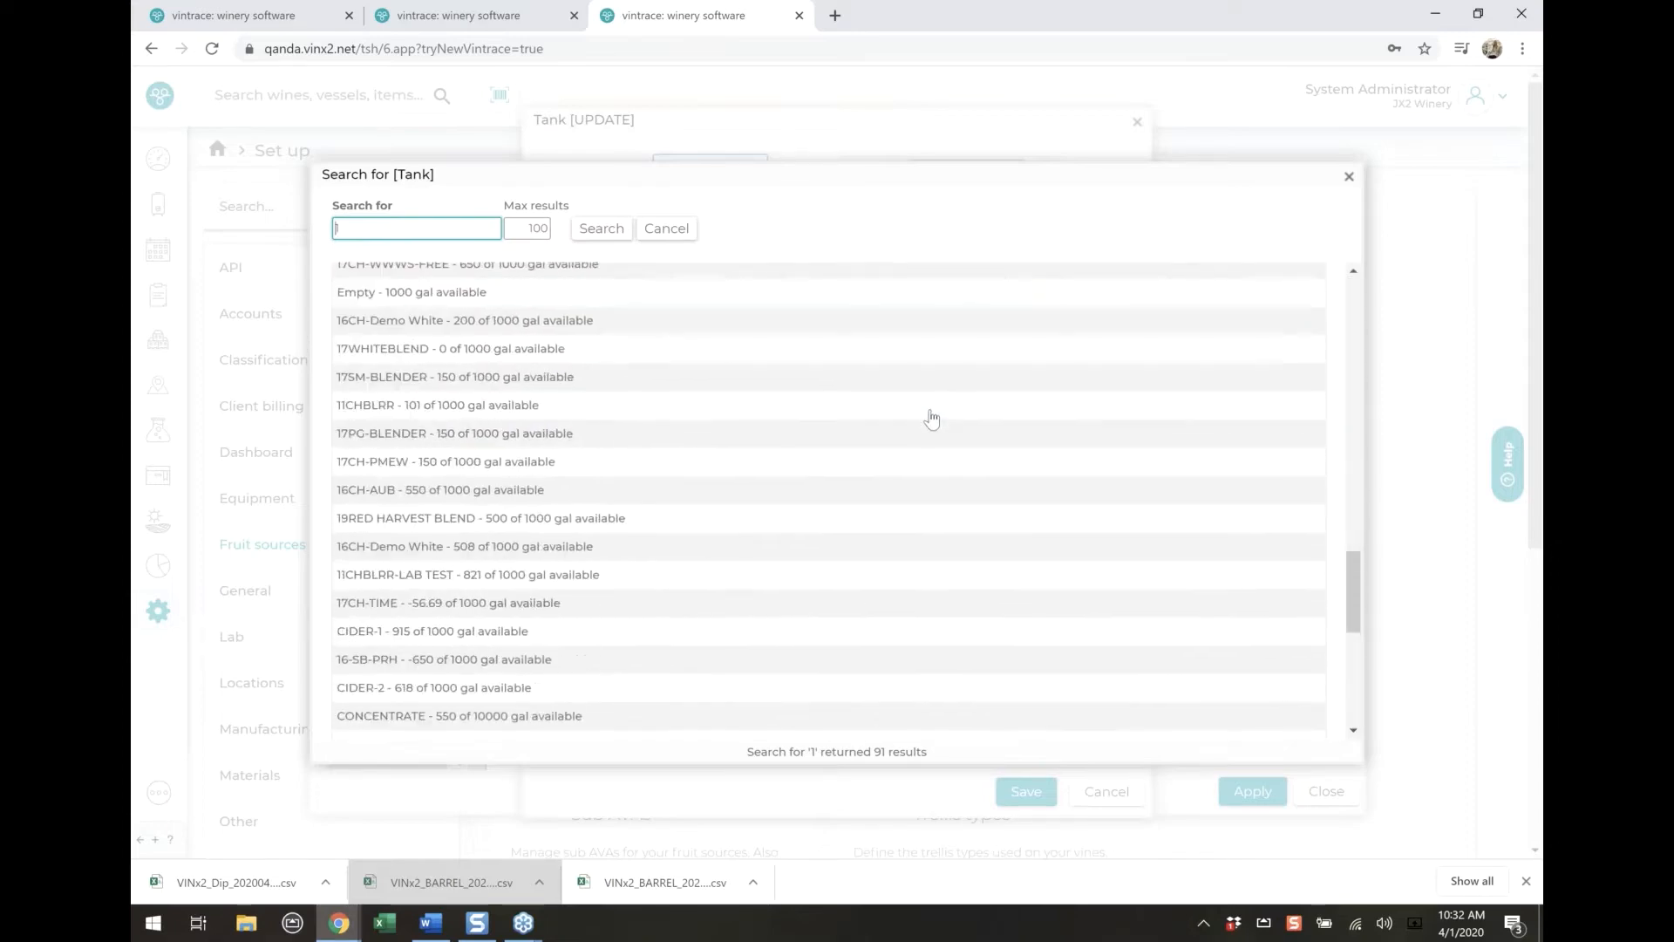
scroll(932, 419, down, 6)
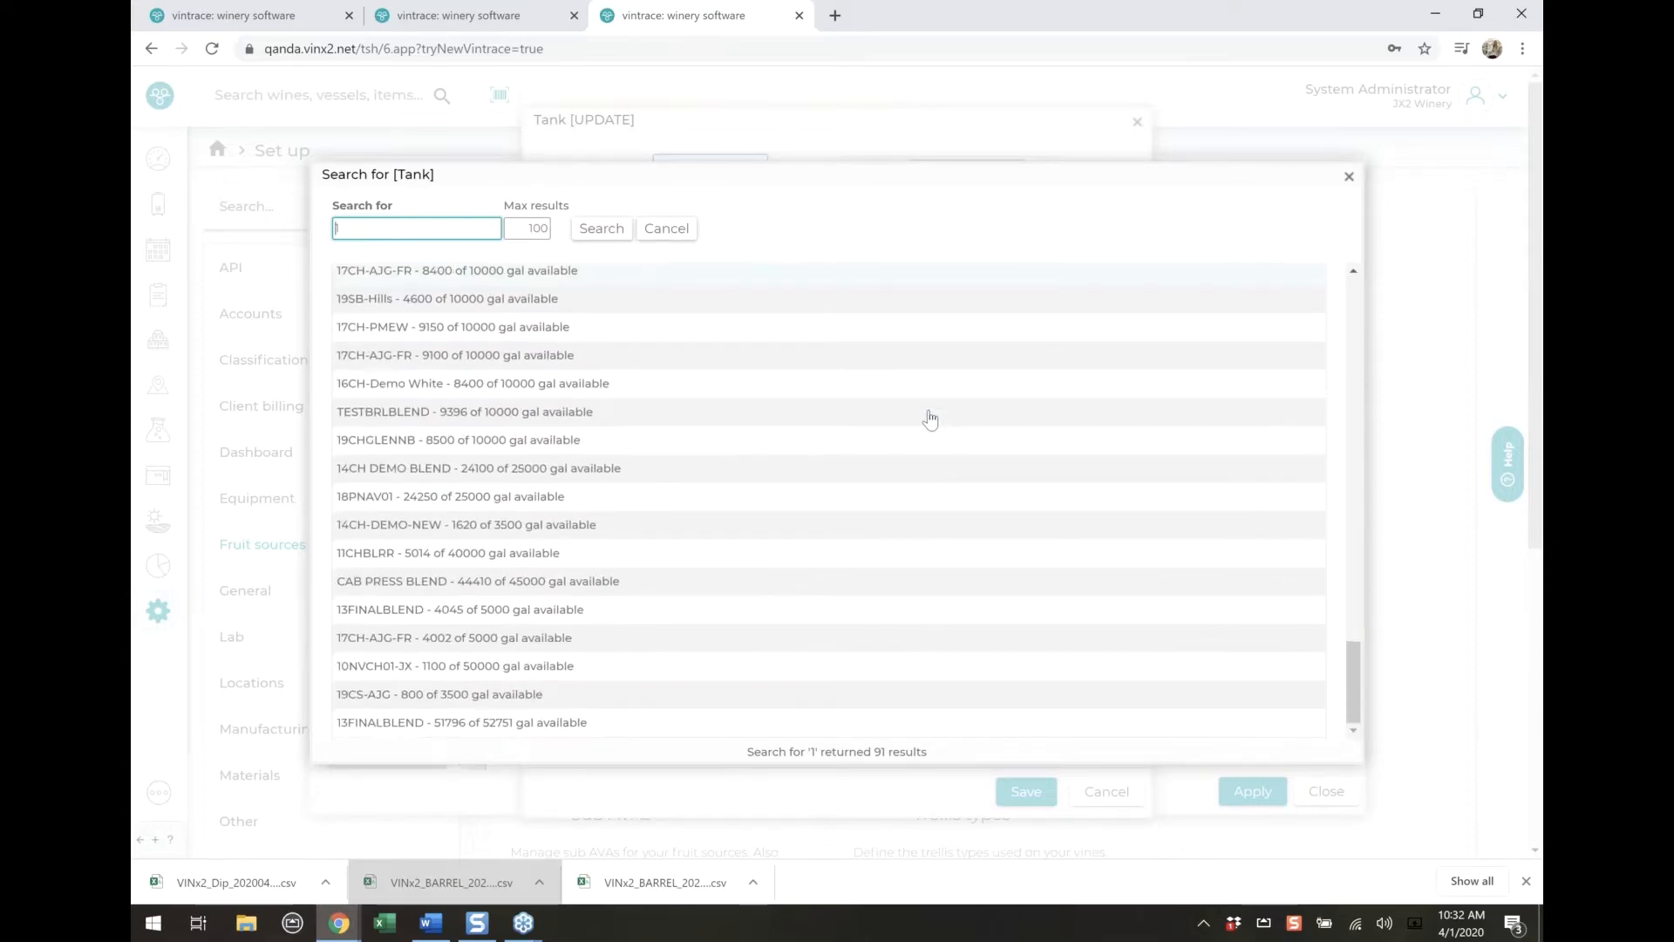
scroll(922, 415, up, 11)
scroll(922, 415, up, 6)
click(669, 229)
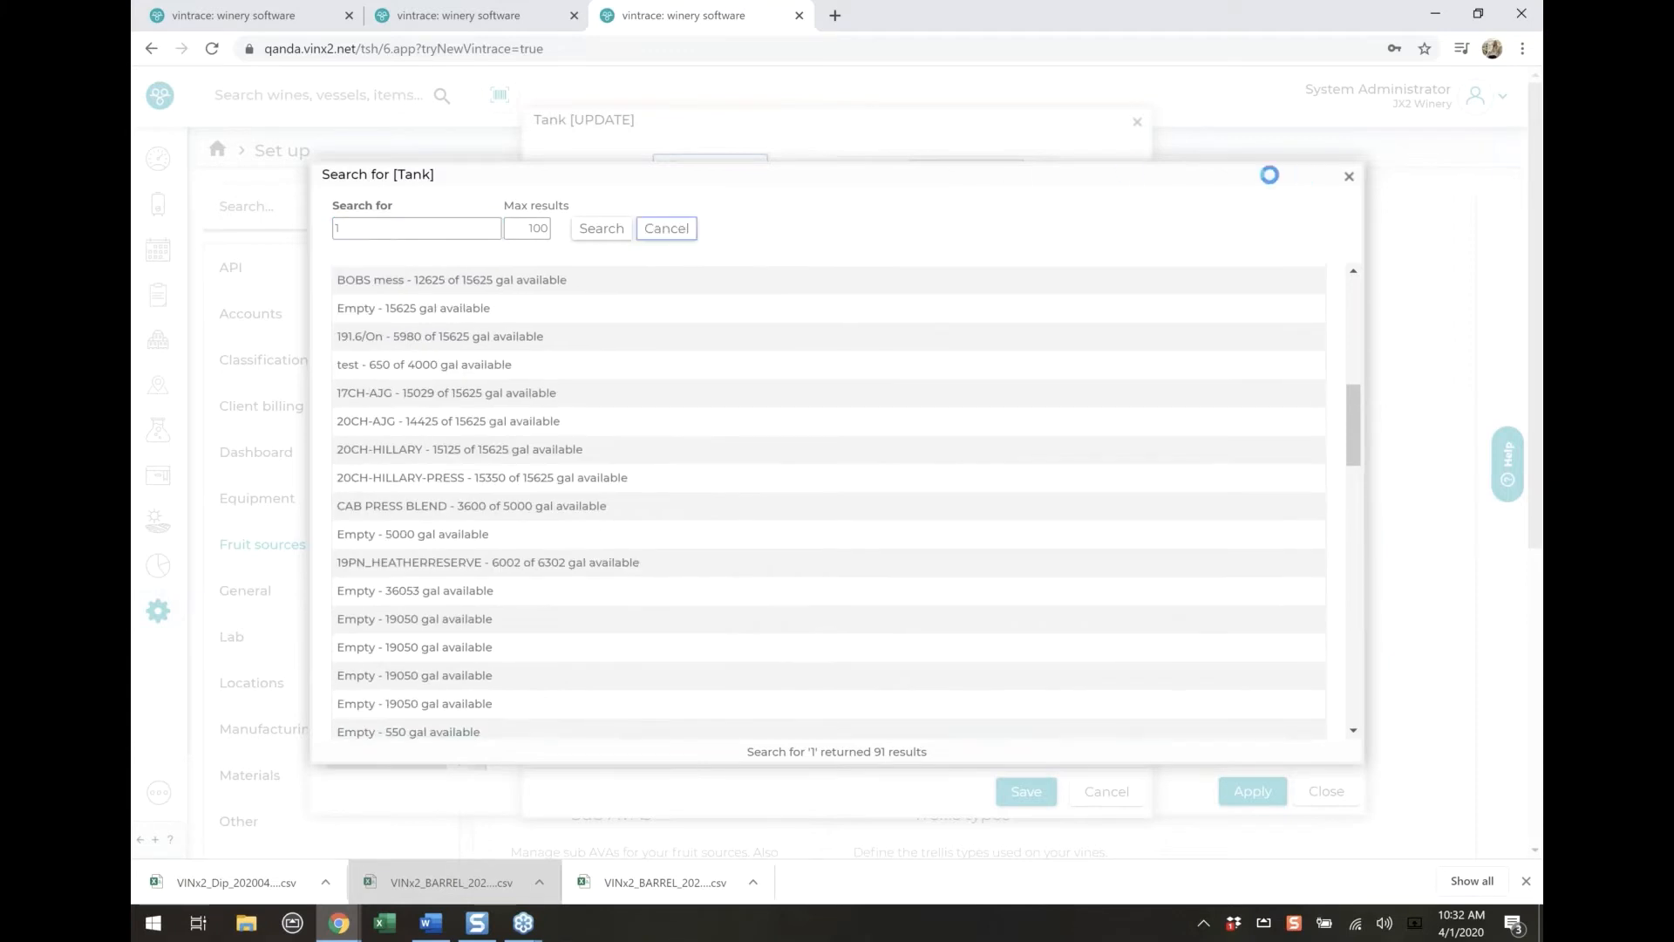
click(1079, 628)
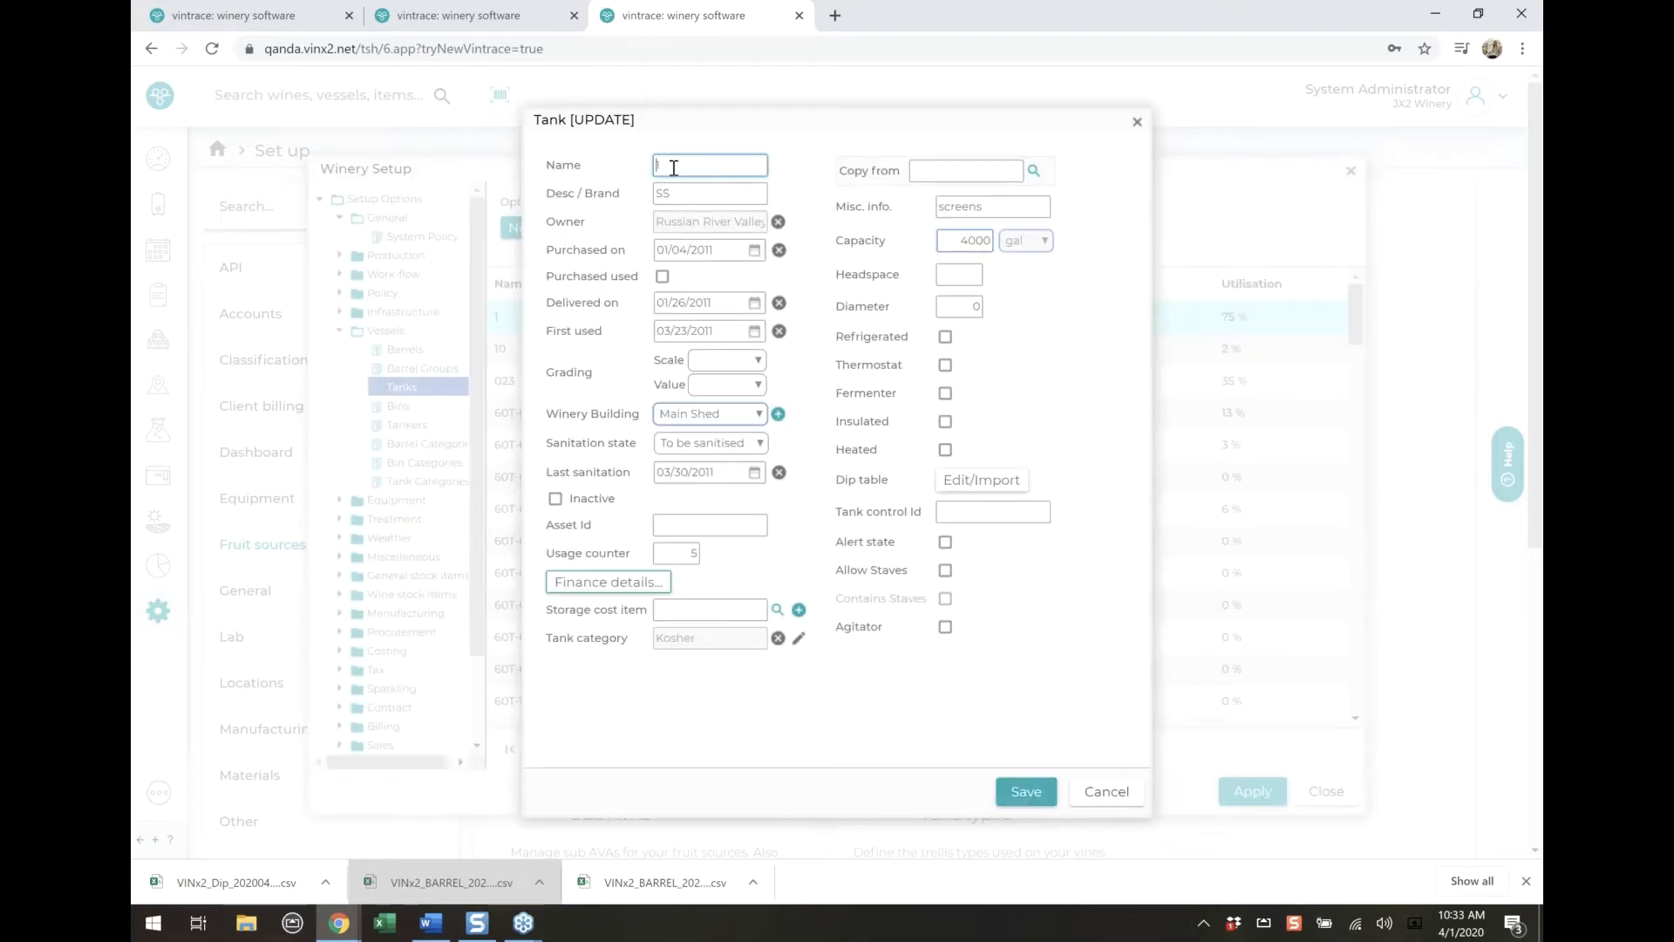
Rename tank 1 to T-01 and save the tank record
text(T-01)
click(1016, 790)
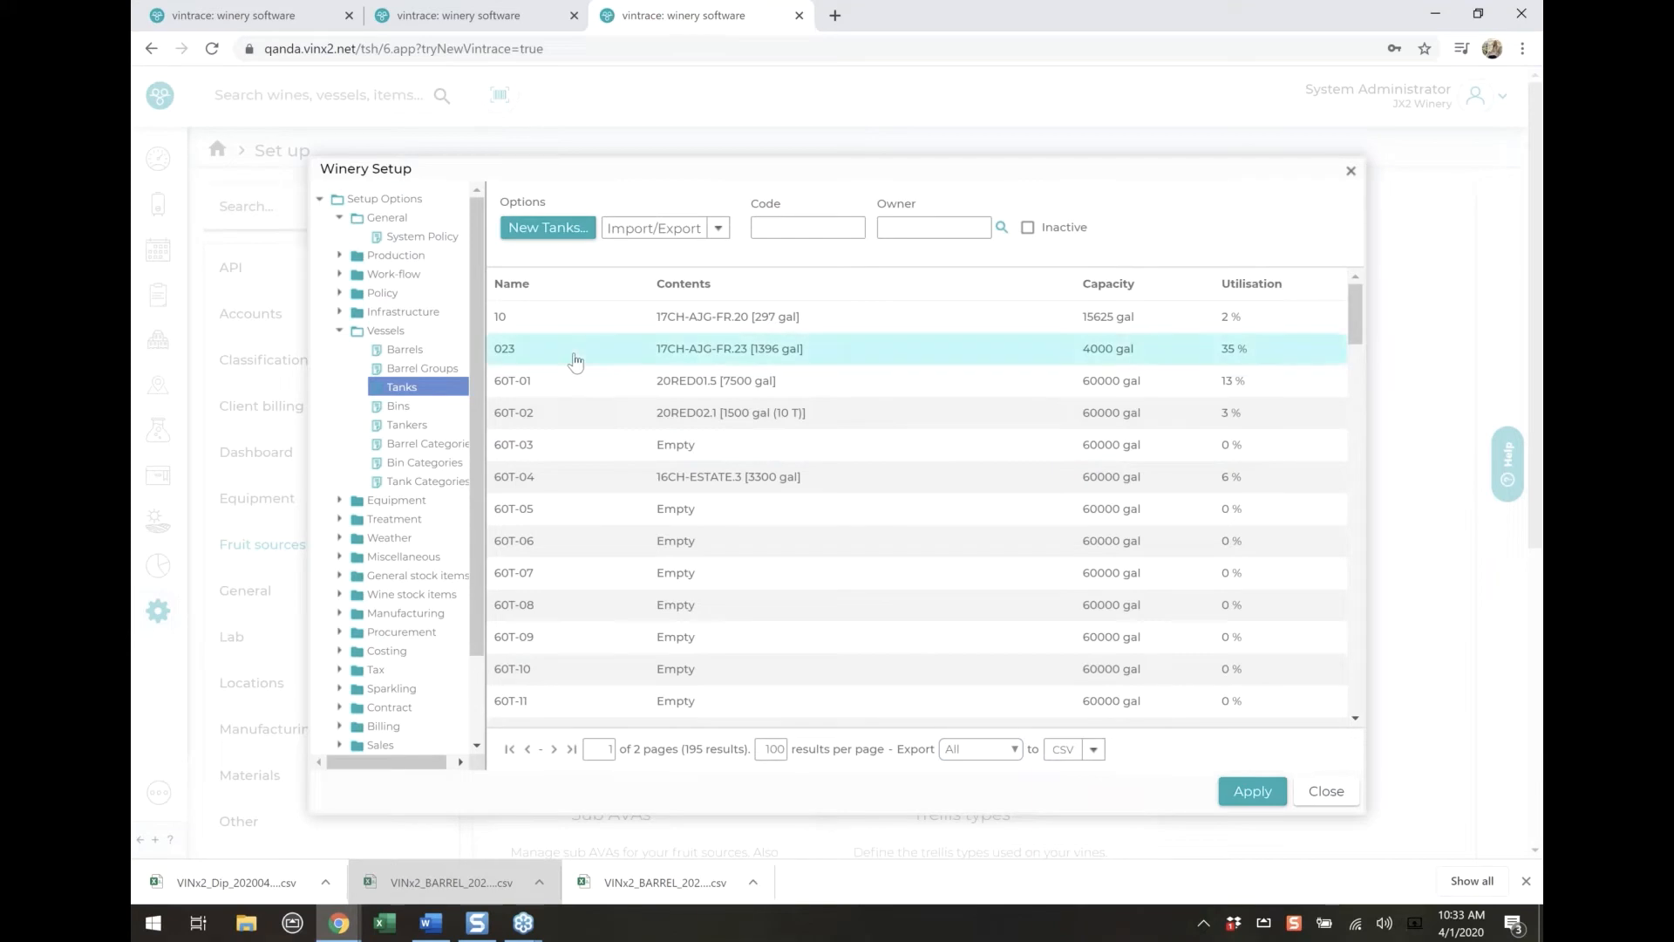
Copy the dip table from tank T-01 into tank 023's dip levels
double_click(576, 360)
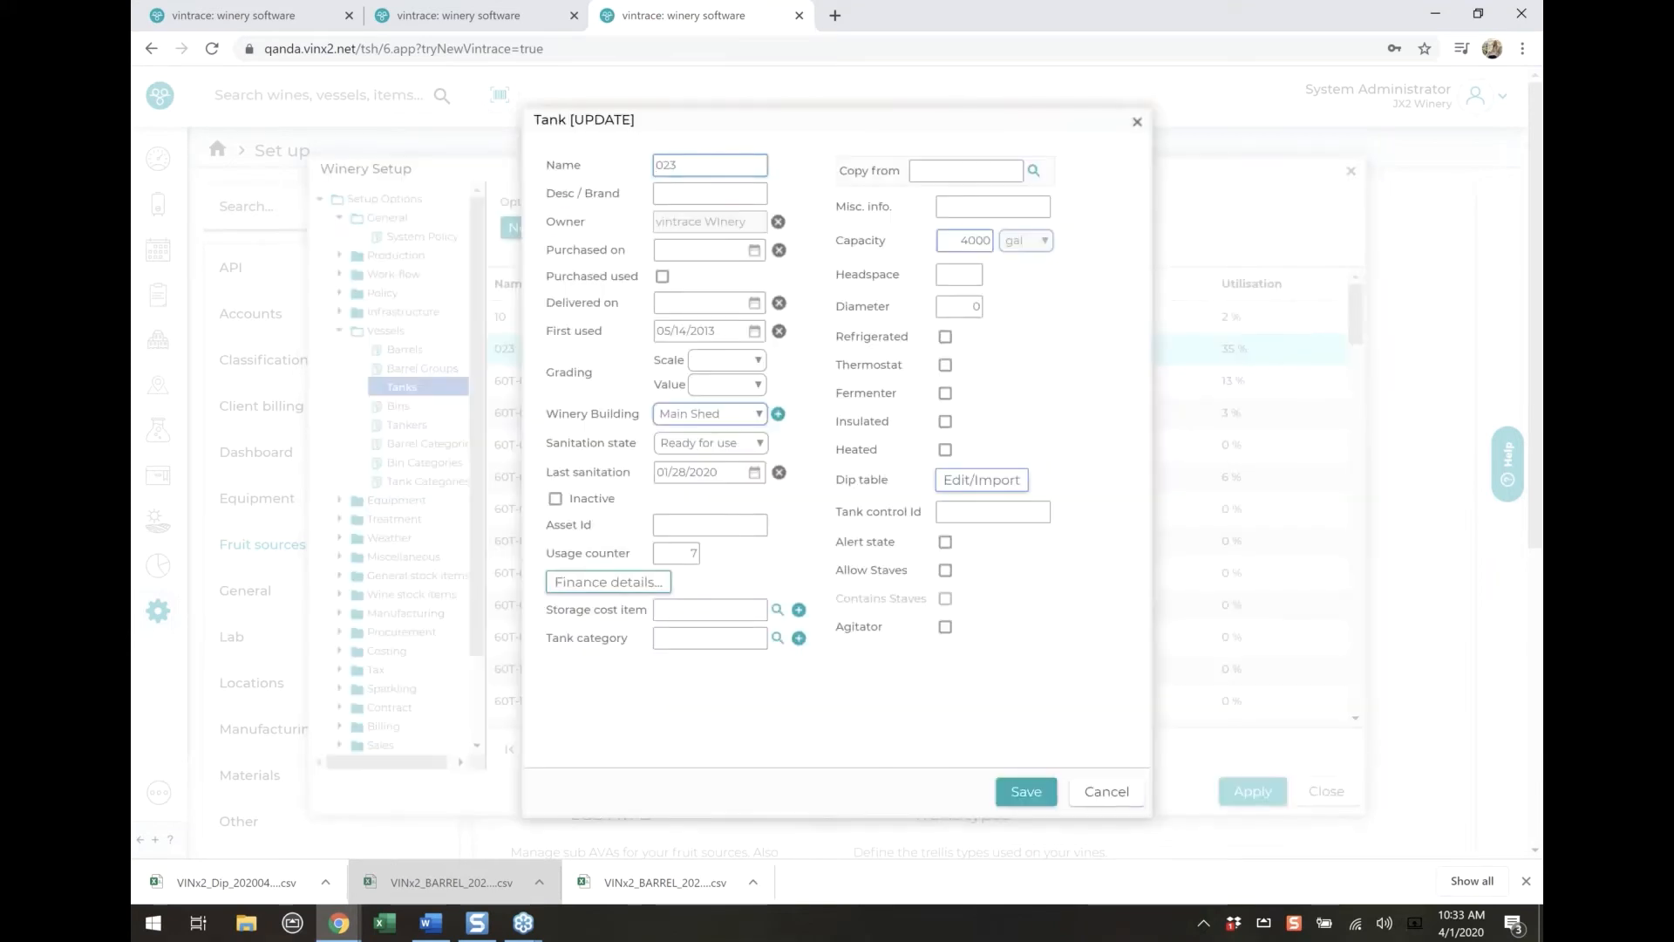
click(977, 481)
click(980, 330)
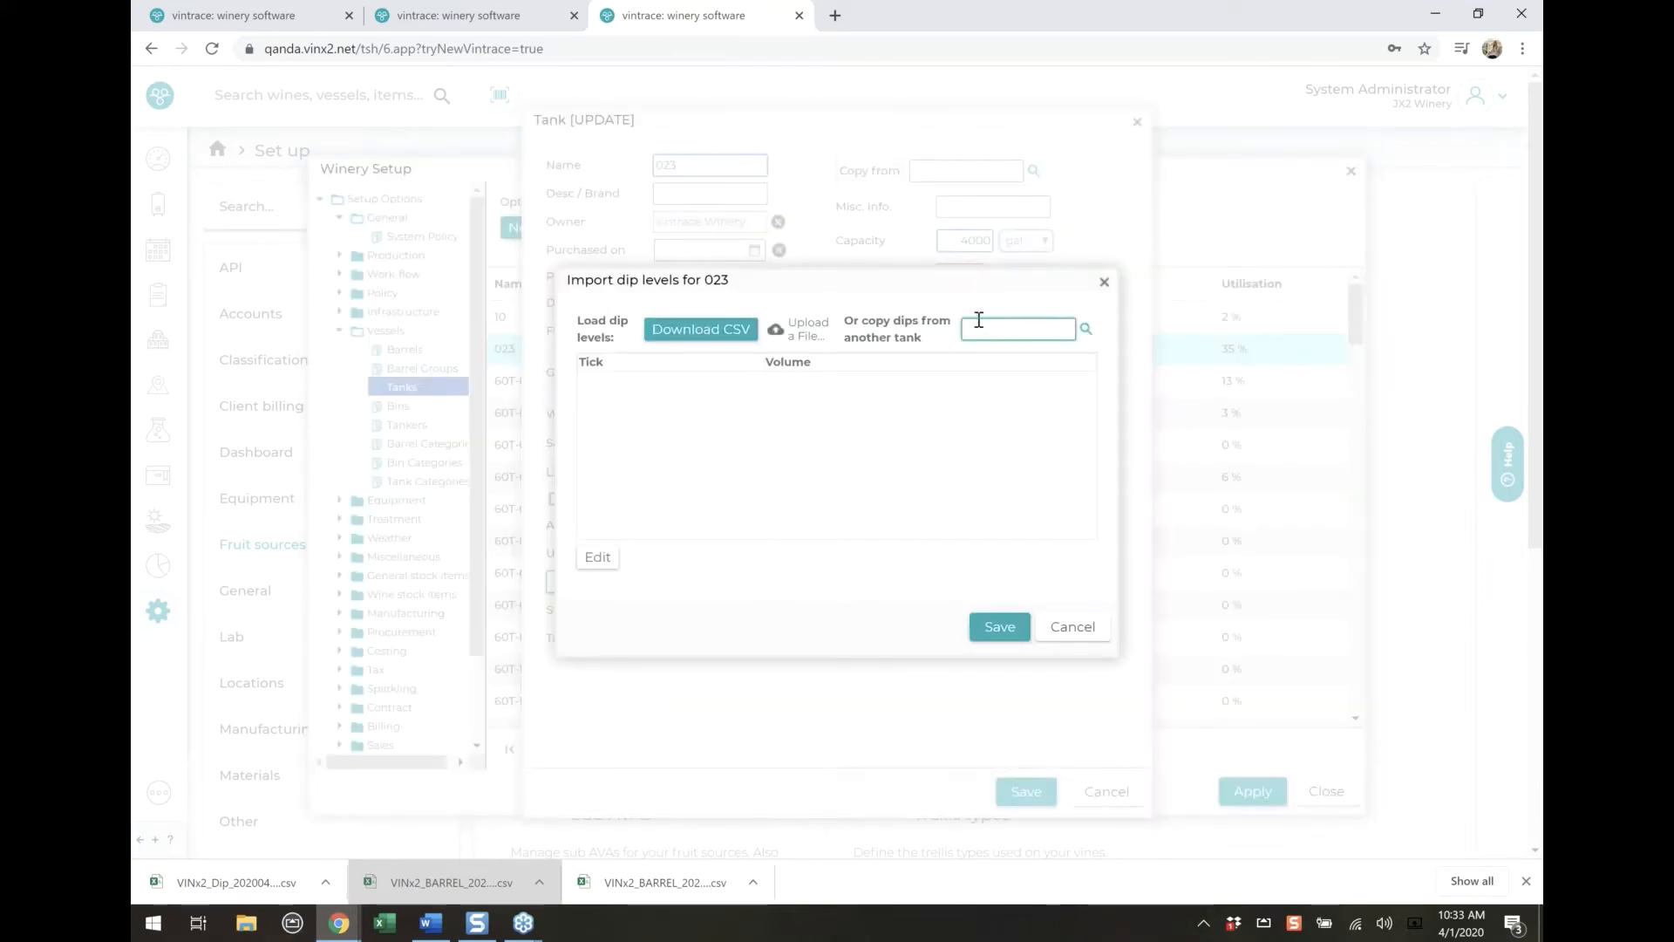
text(t-01)
key(Return)
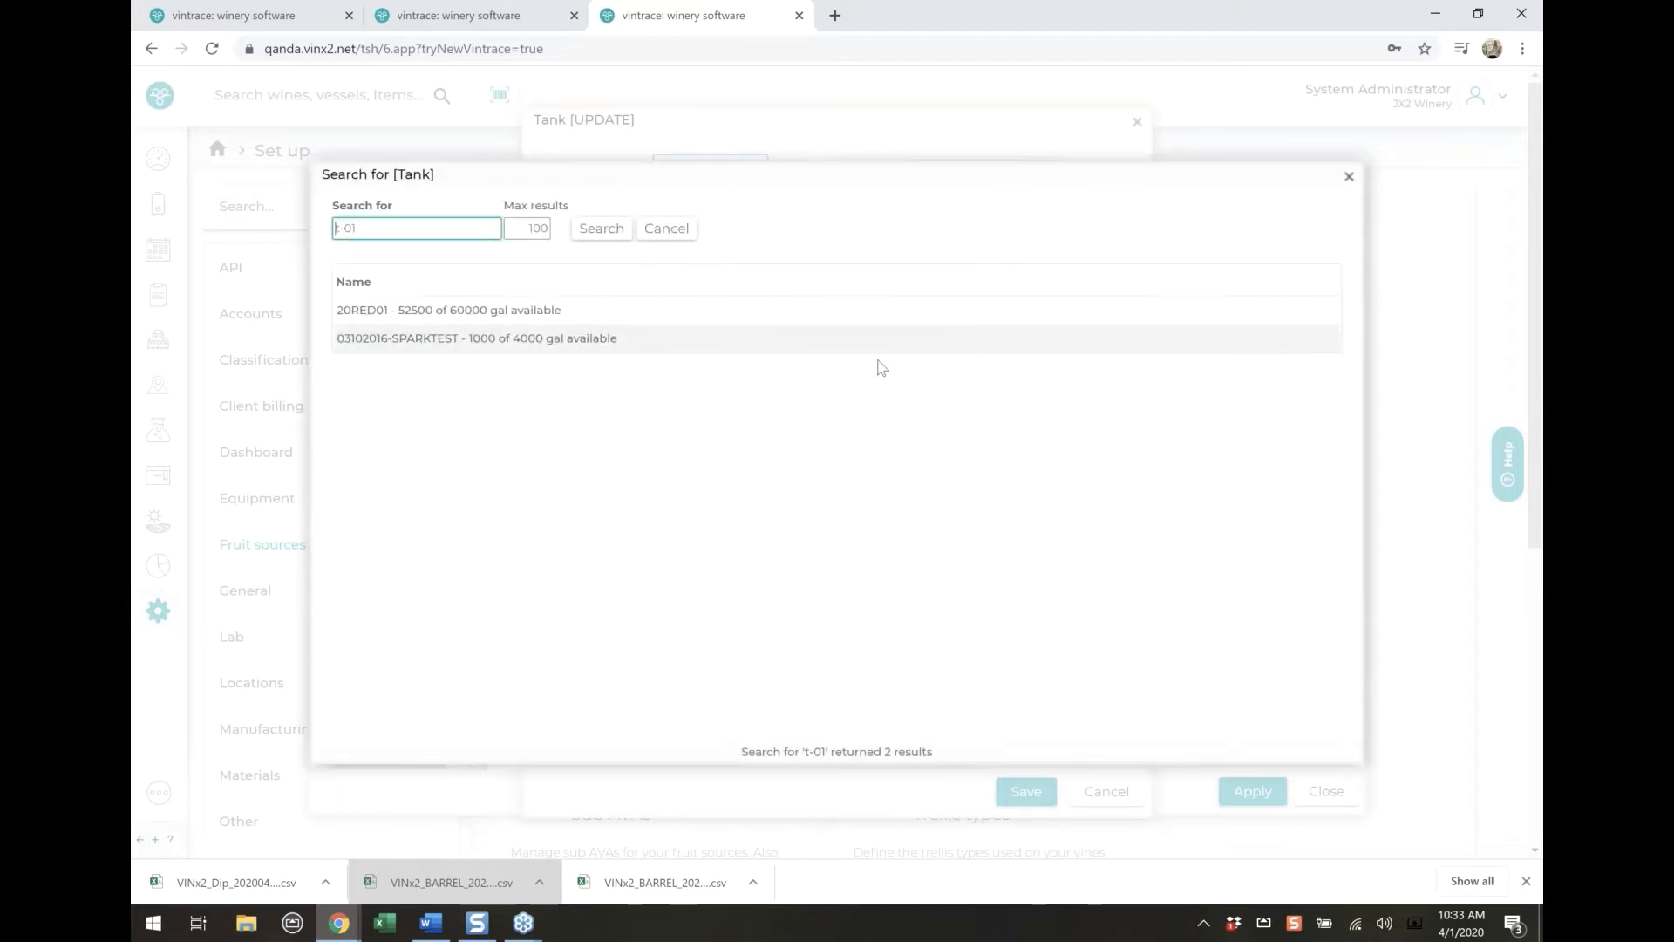
click(655, 349)
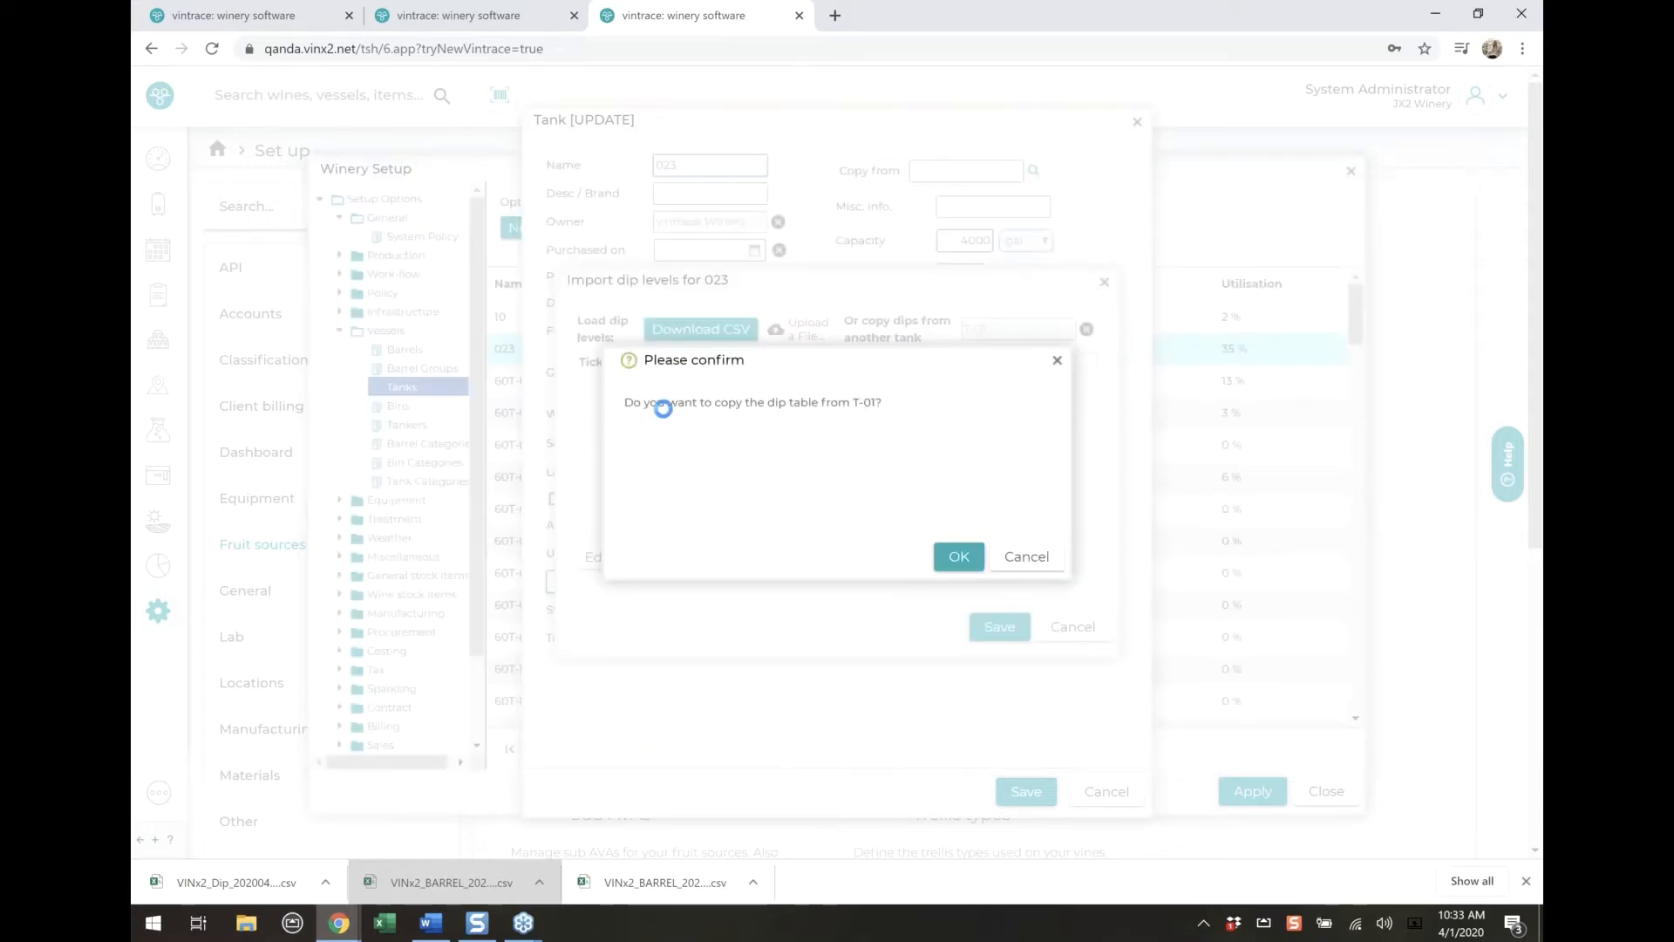
drag(914, 401, 832, 403)
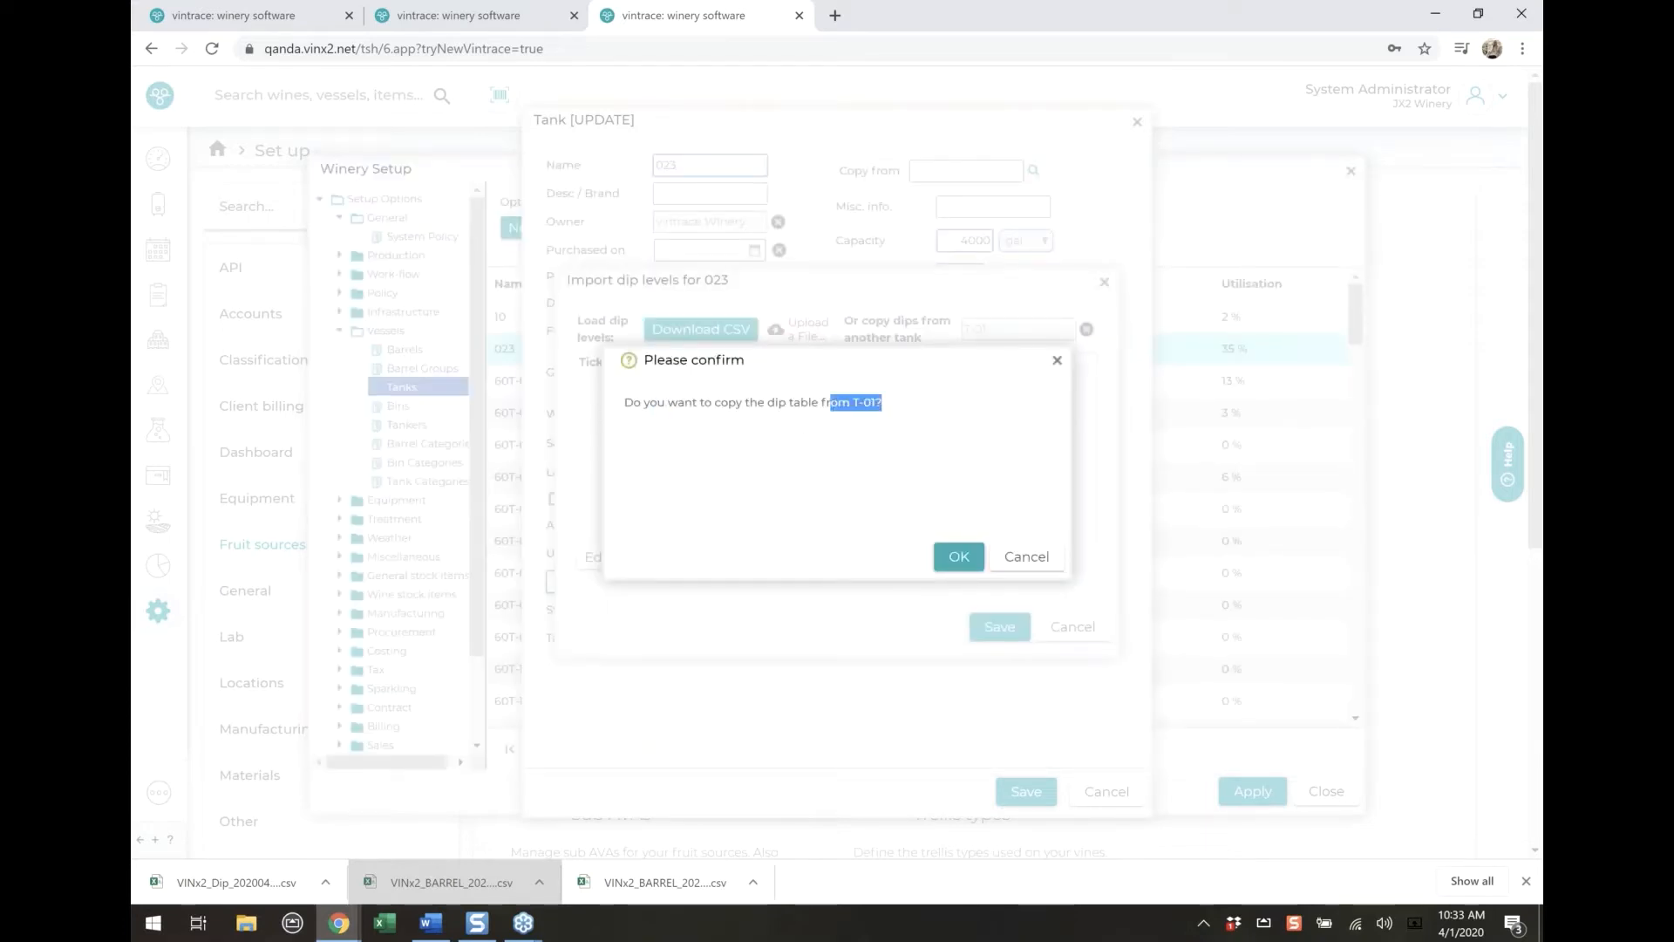
click(953, 563)
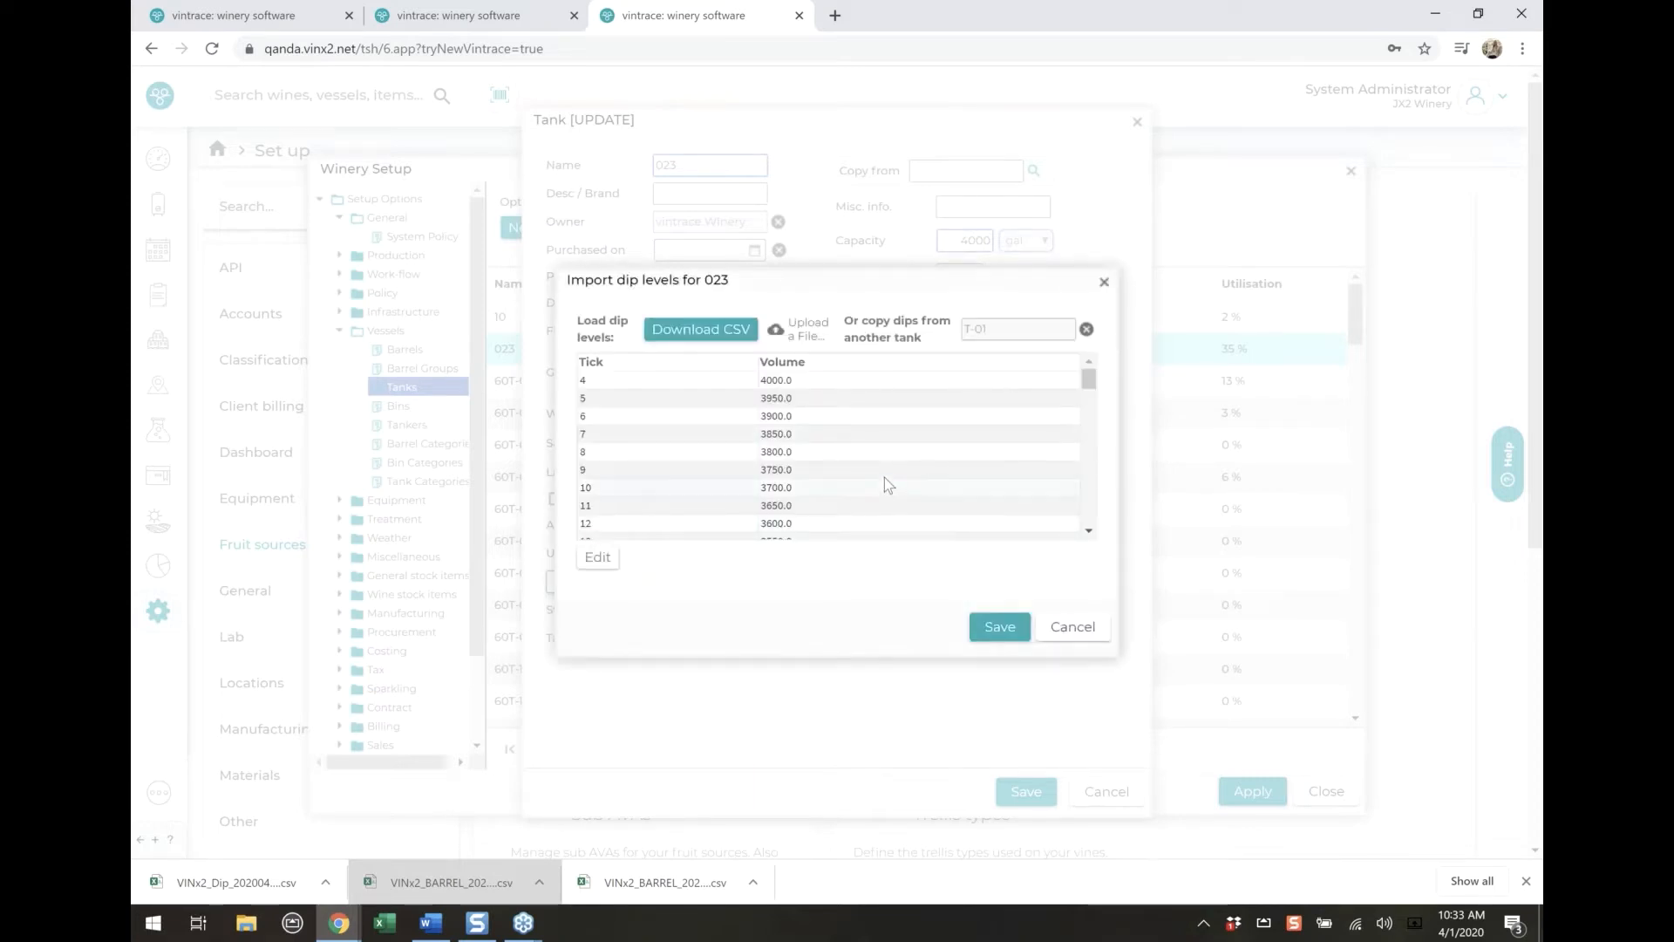
Check the dip levels copied into tank 023, then save the dip table and the tank record
scroll(884, 478, down, 8)
scroll(884, 486, down, 1)
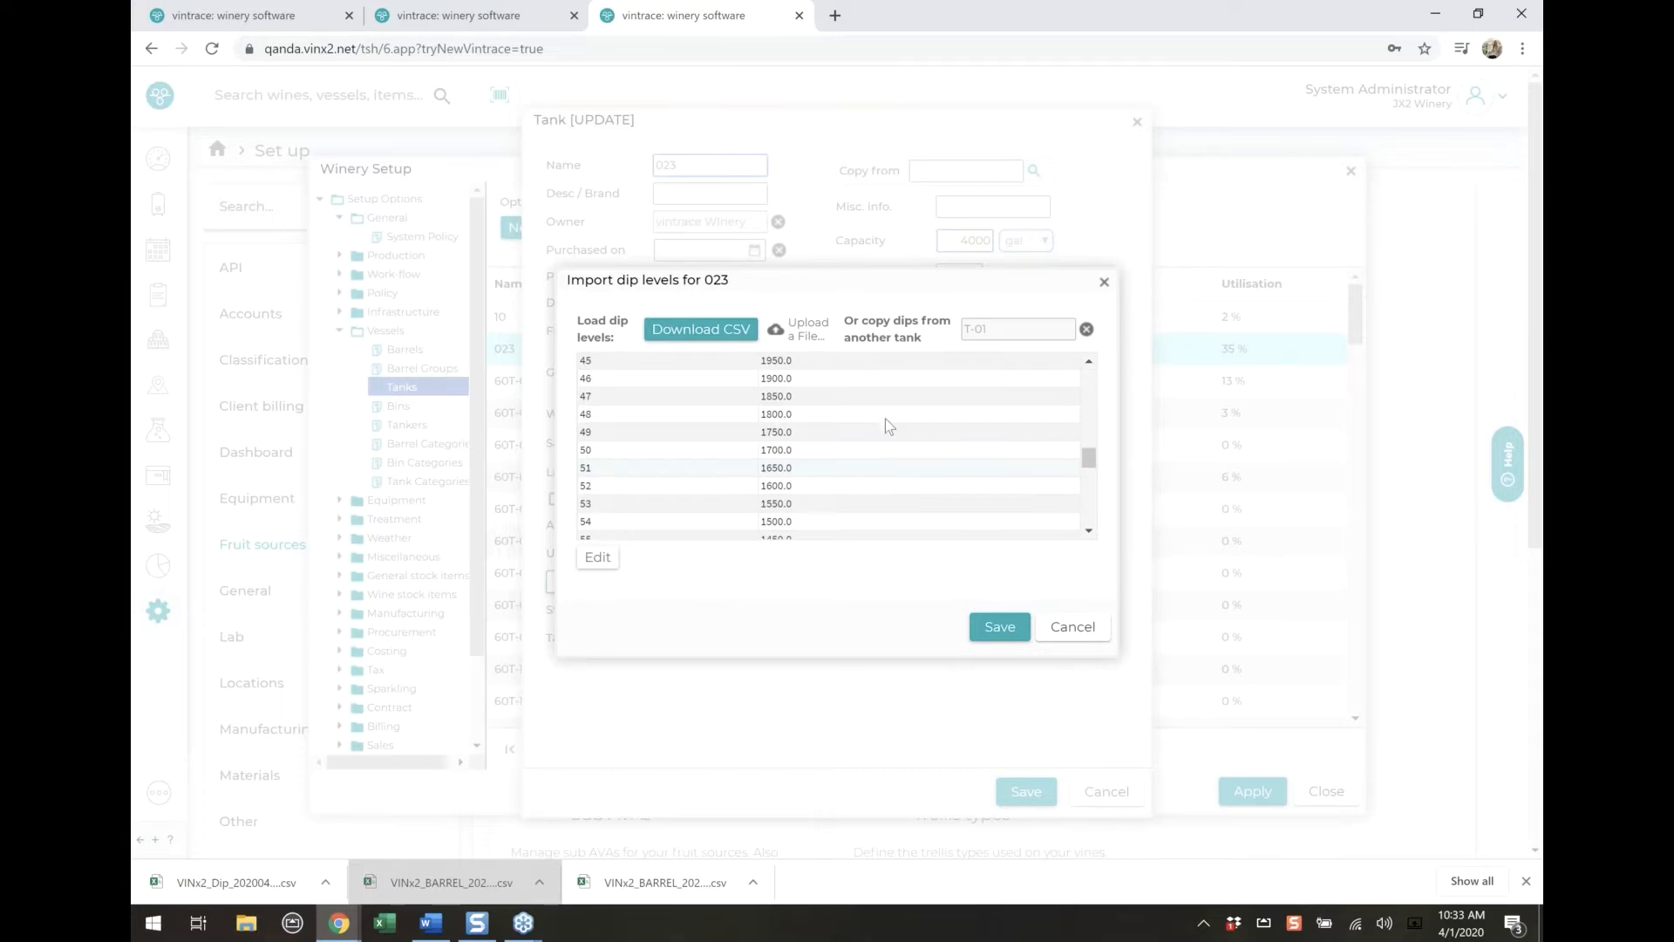
drag(865, 321, 946, 342)
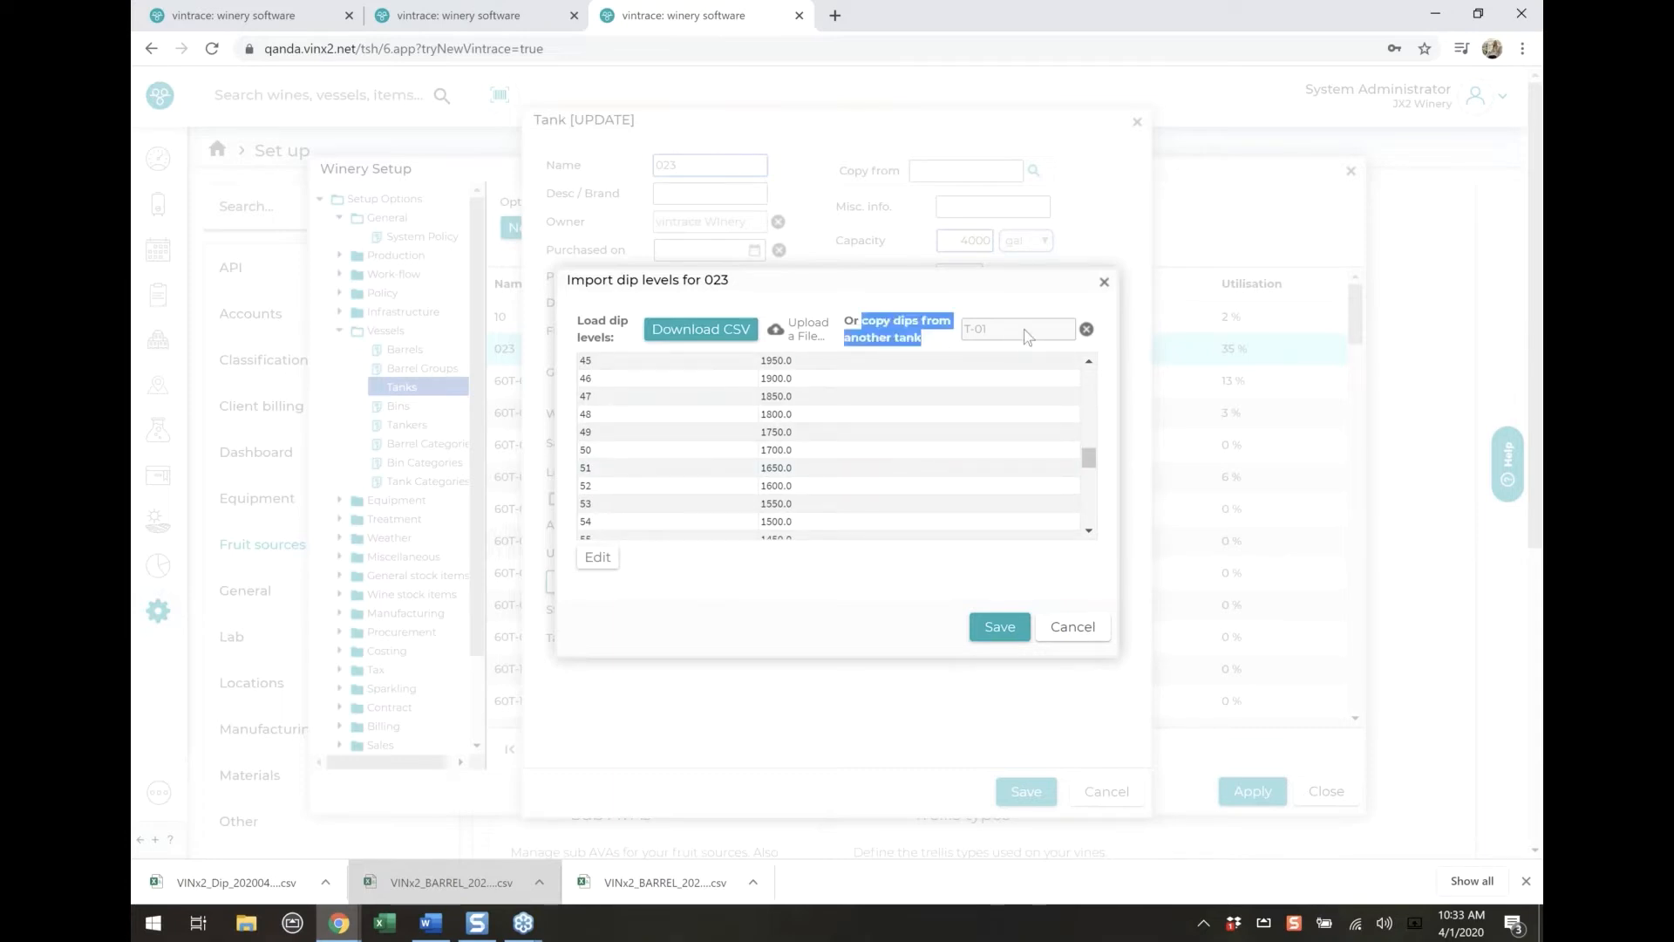
click(1001, 630)
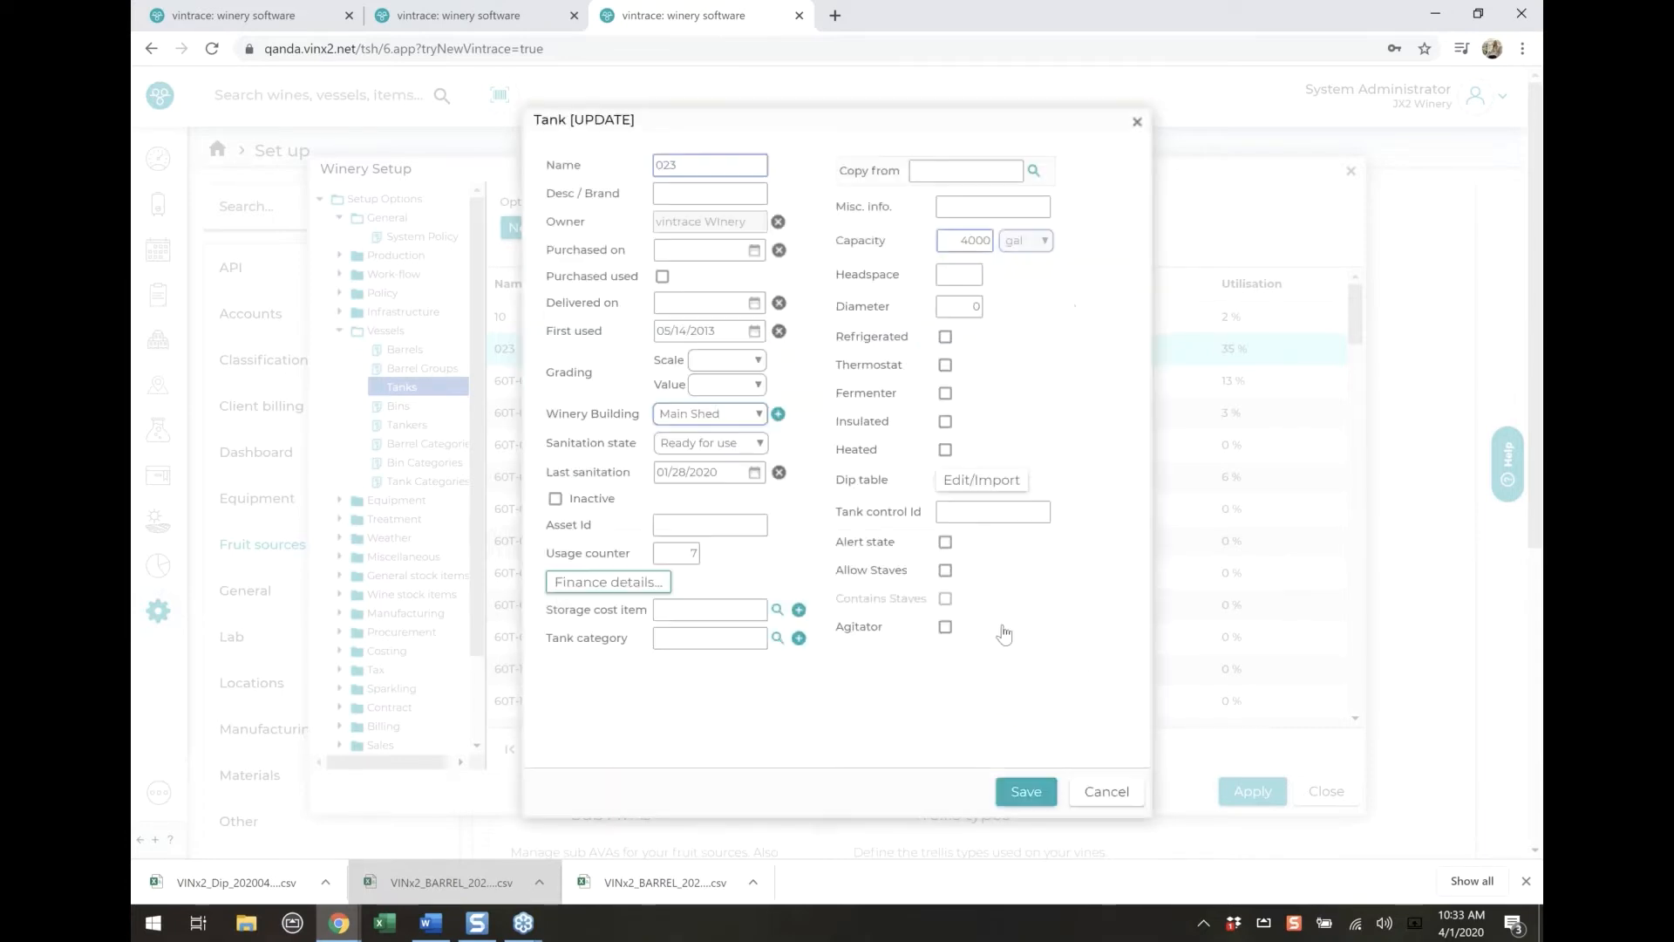
click(1026, 795)
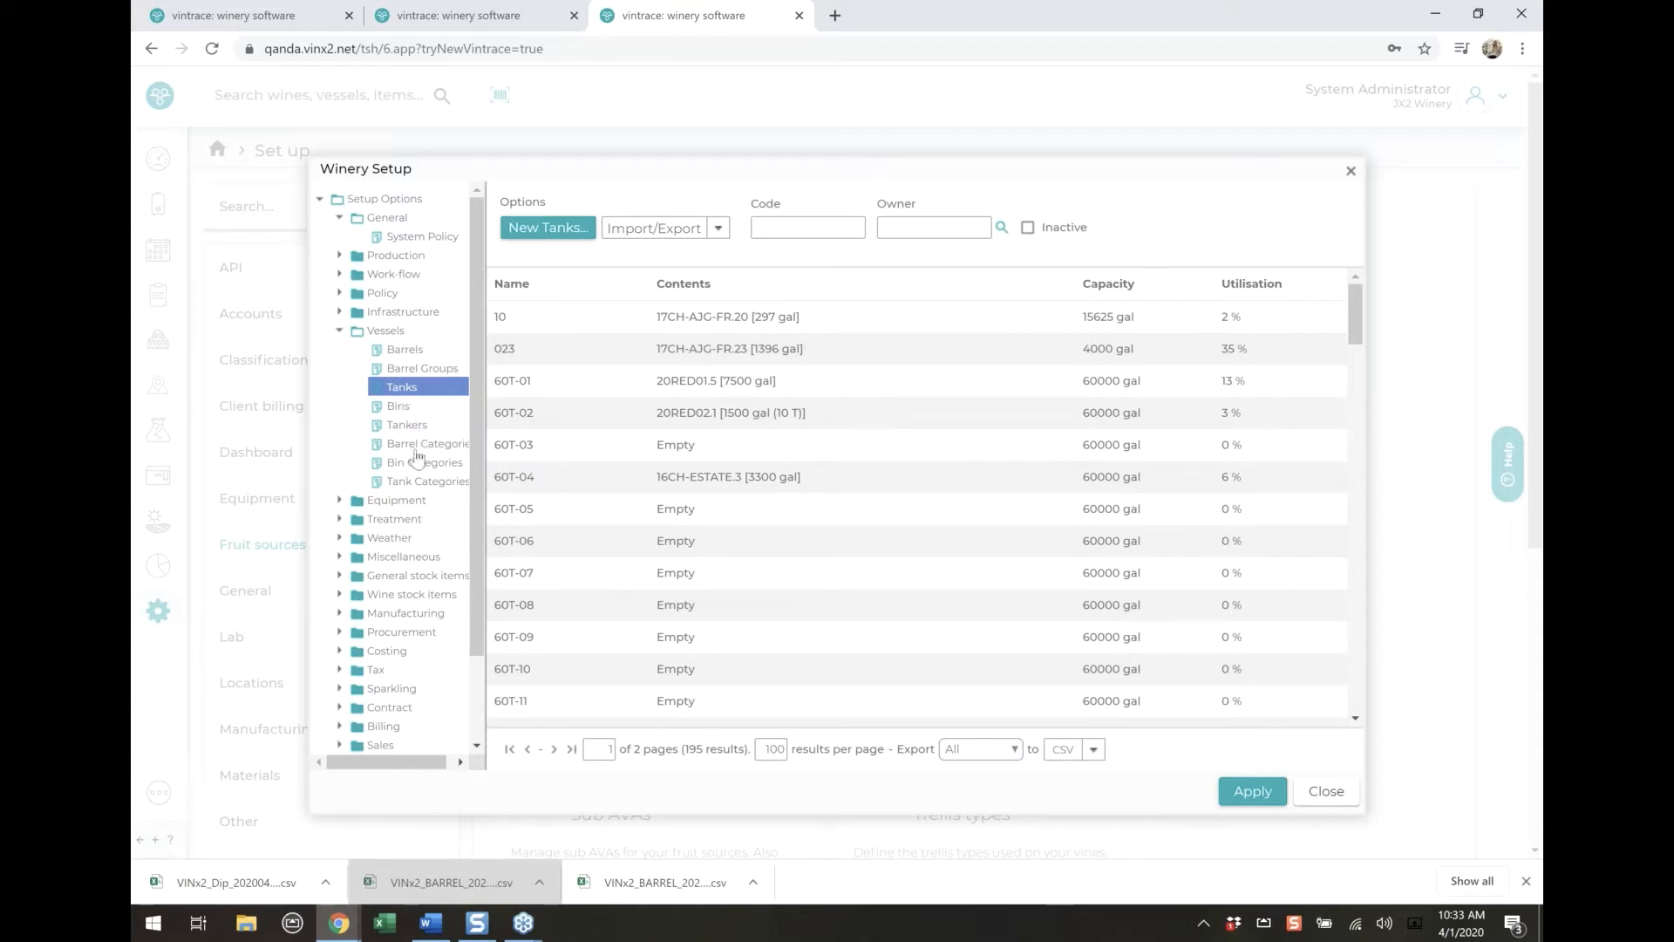
Show the list of product treatments in the winery setup
click(339, 331)
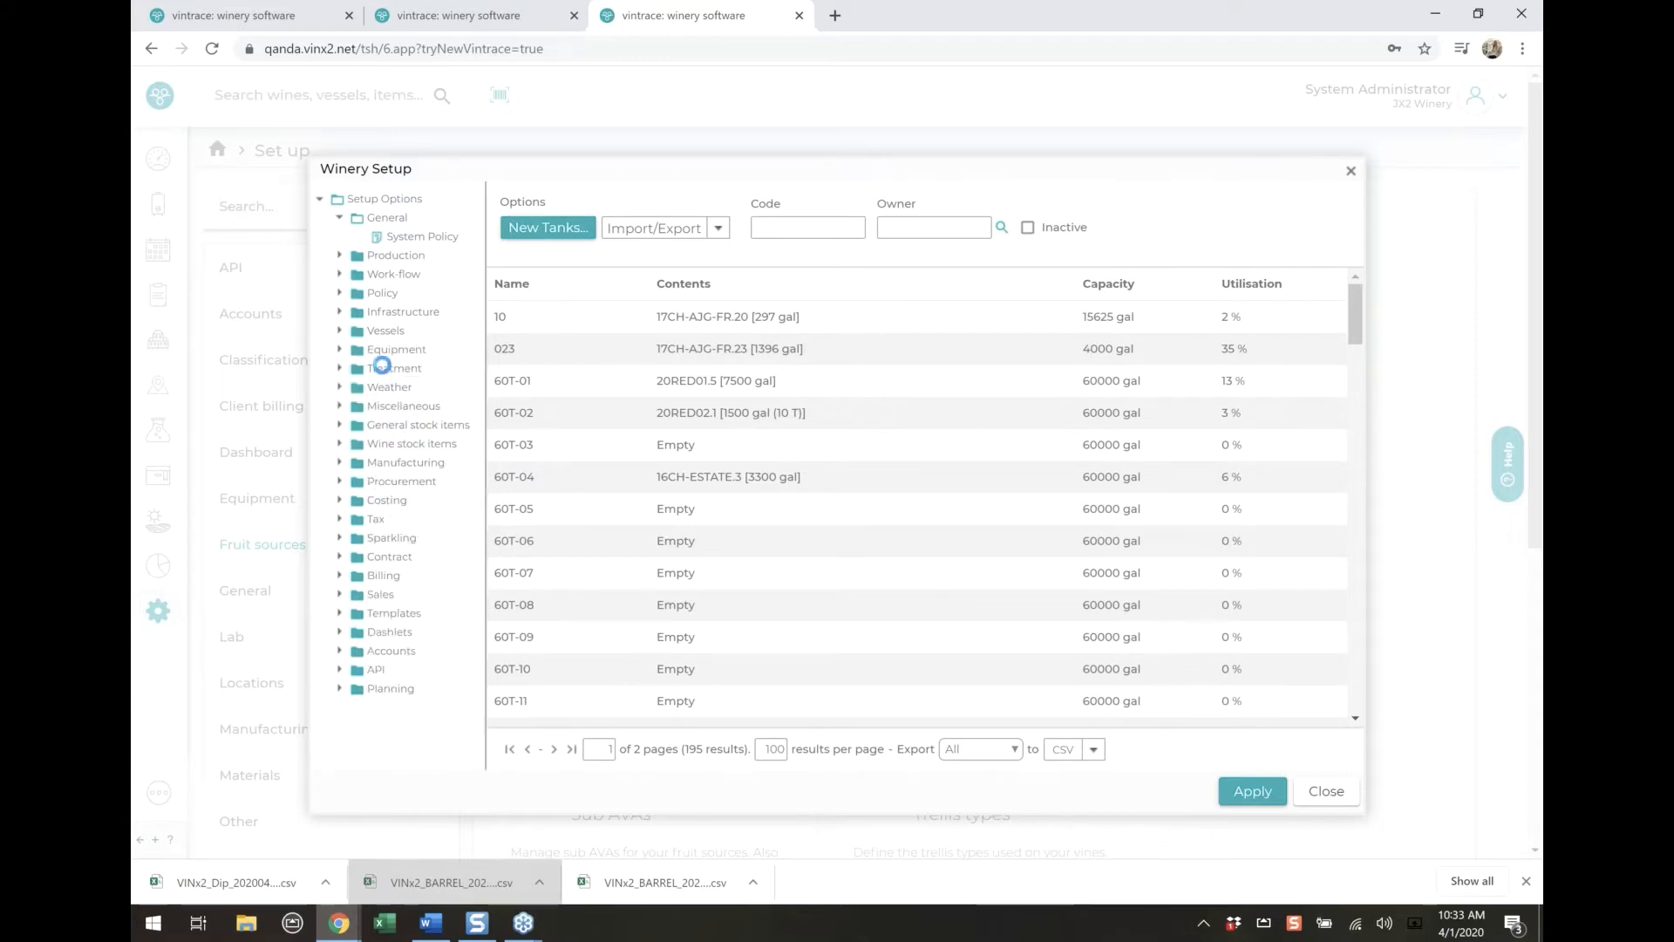
click(382, 367)
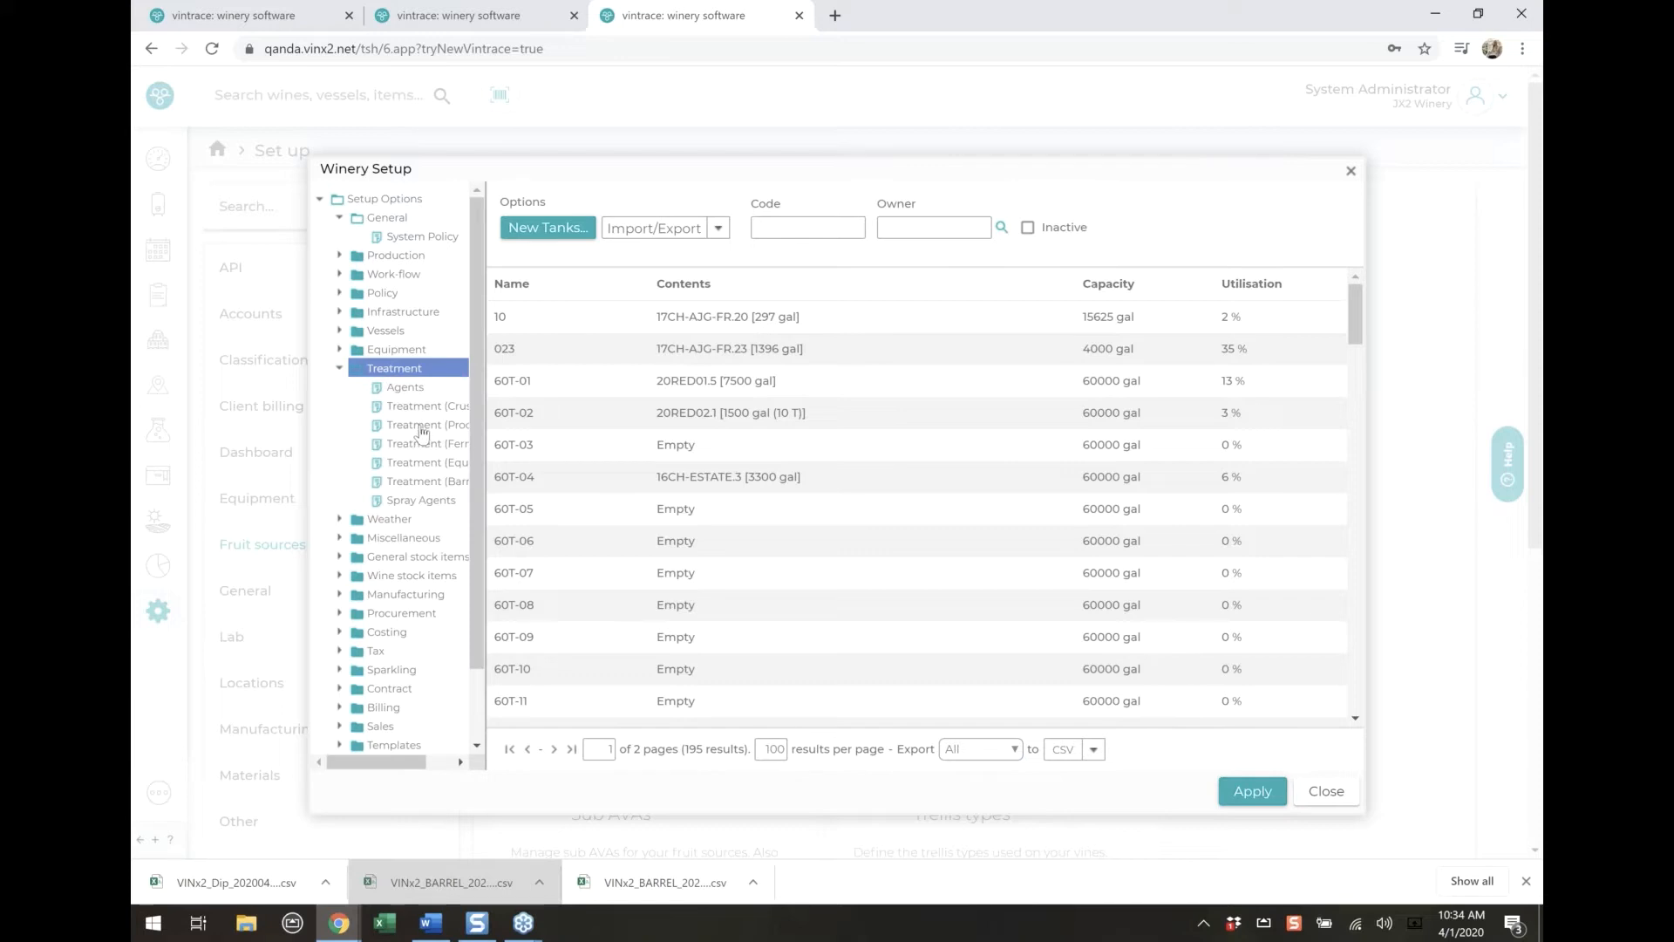
click(422, 426)
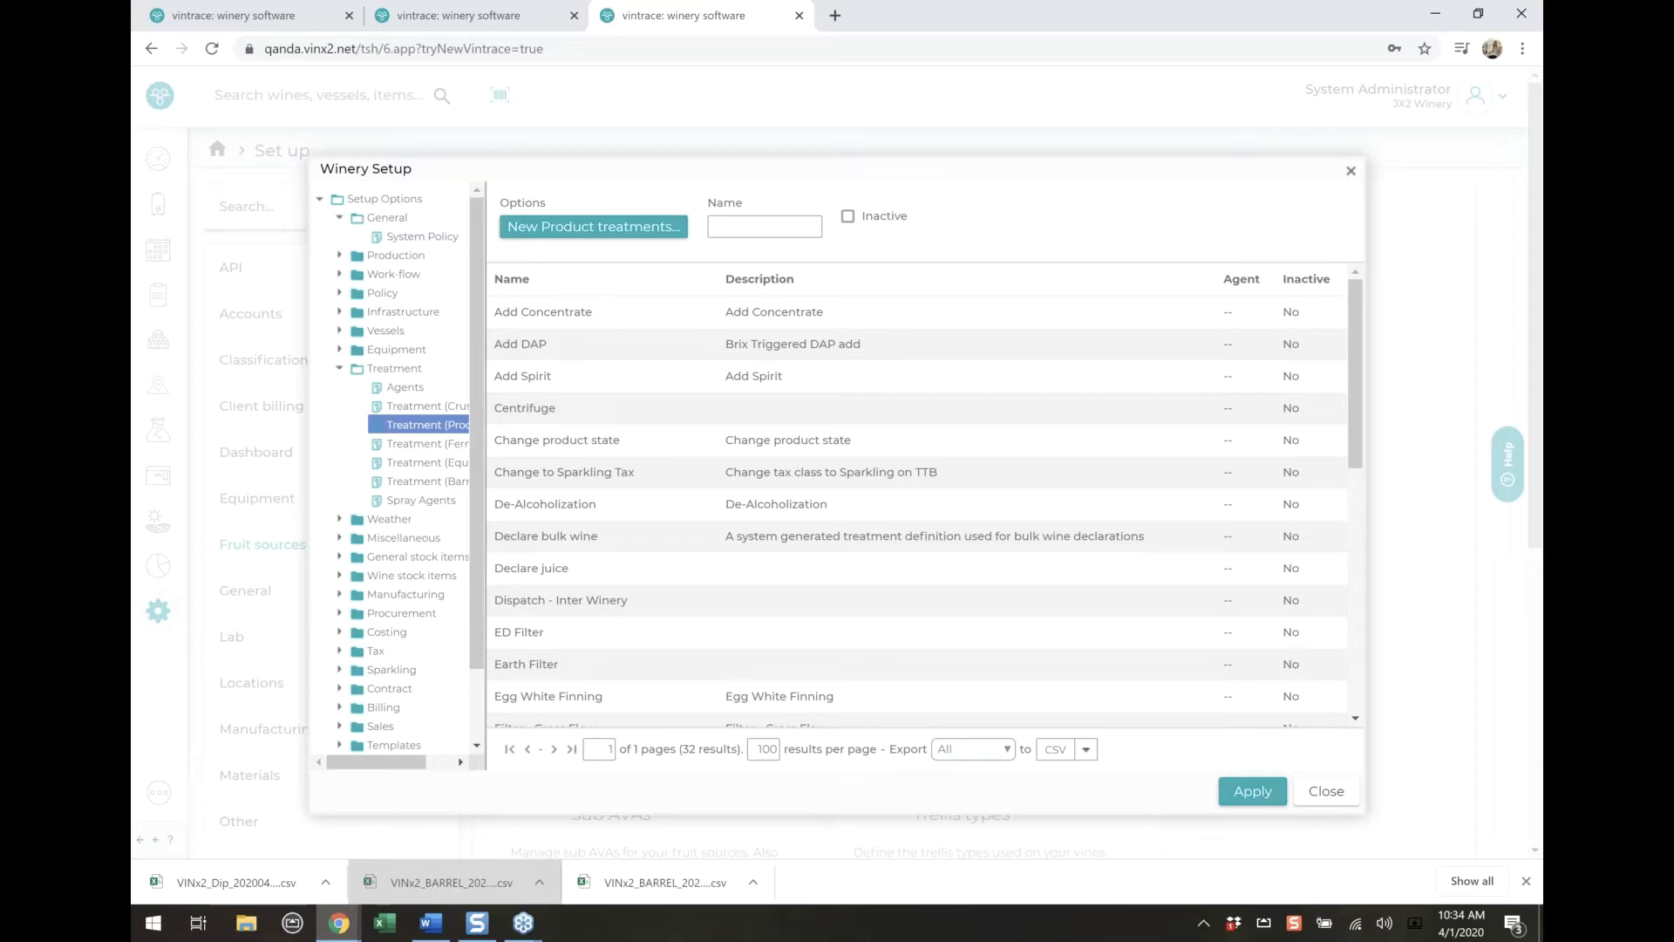
Examine a new product treatment definition, including its product state choices and Wine/Juice option, and discard it unsaved
click(584, 227)
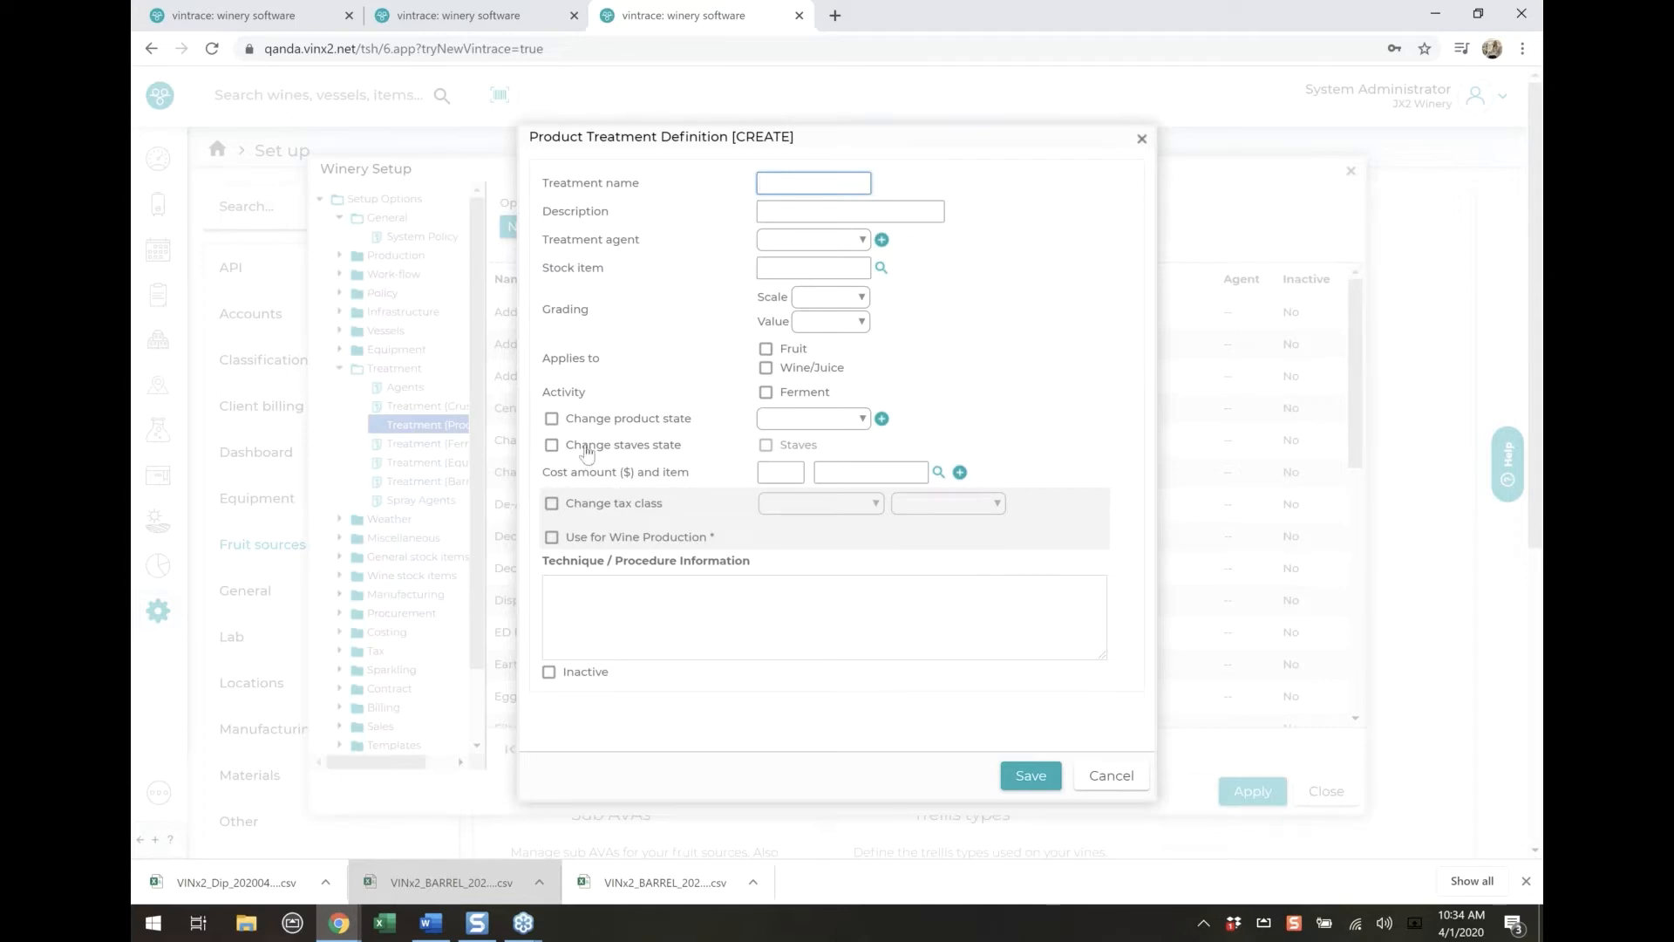
click(778, 420)
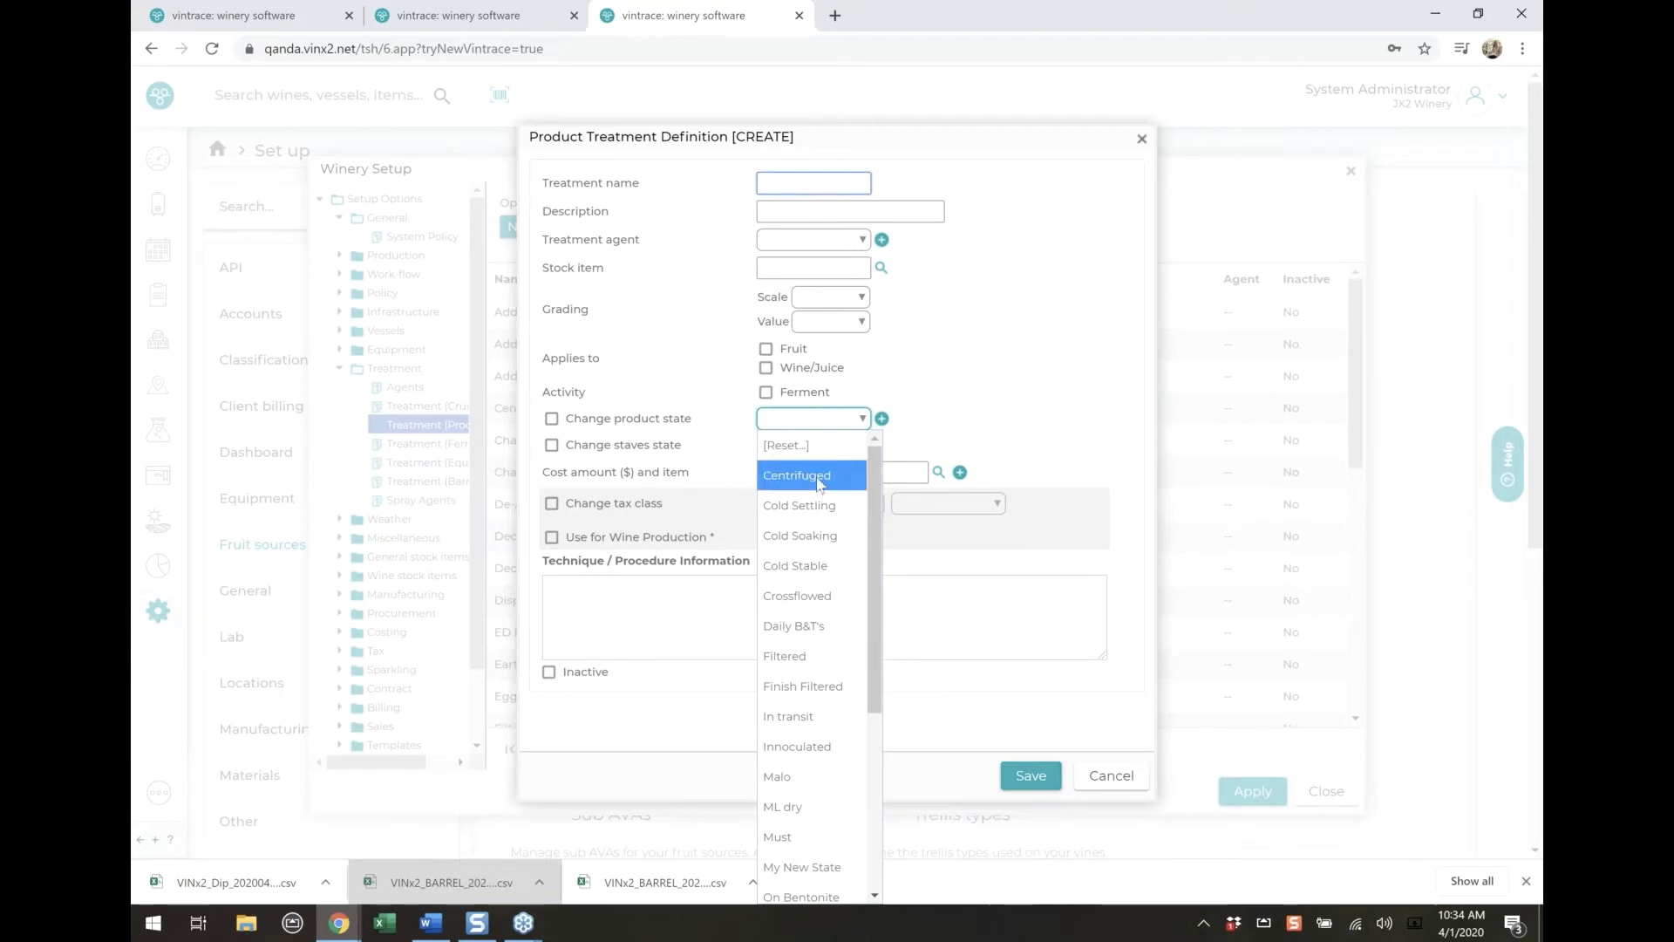
click(988, 412)
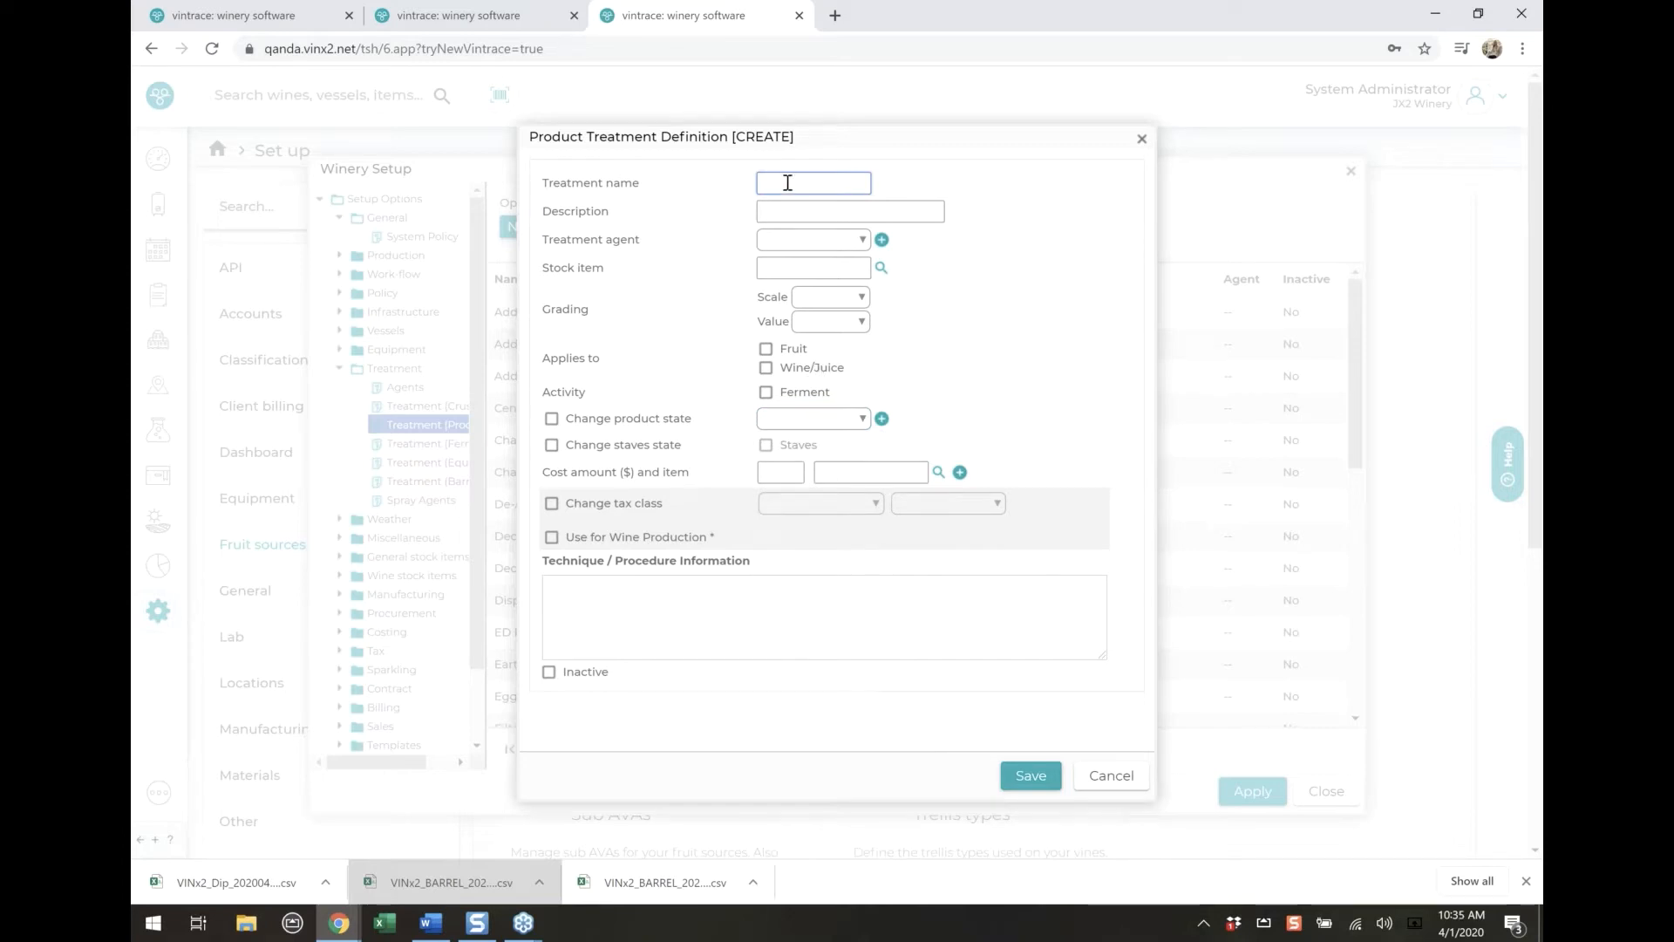
click(802, 371)
click(1113, 775)
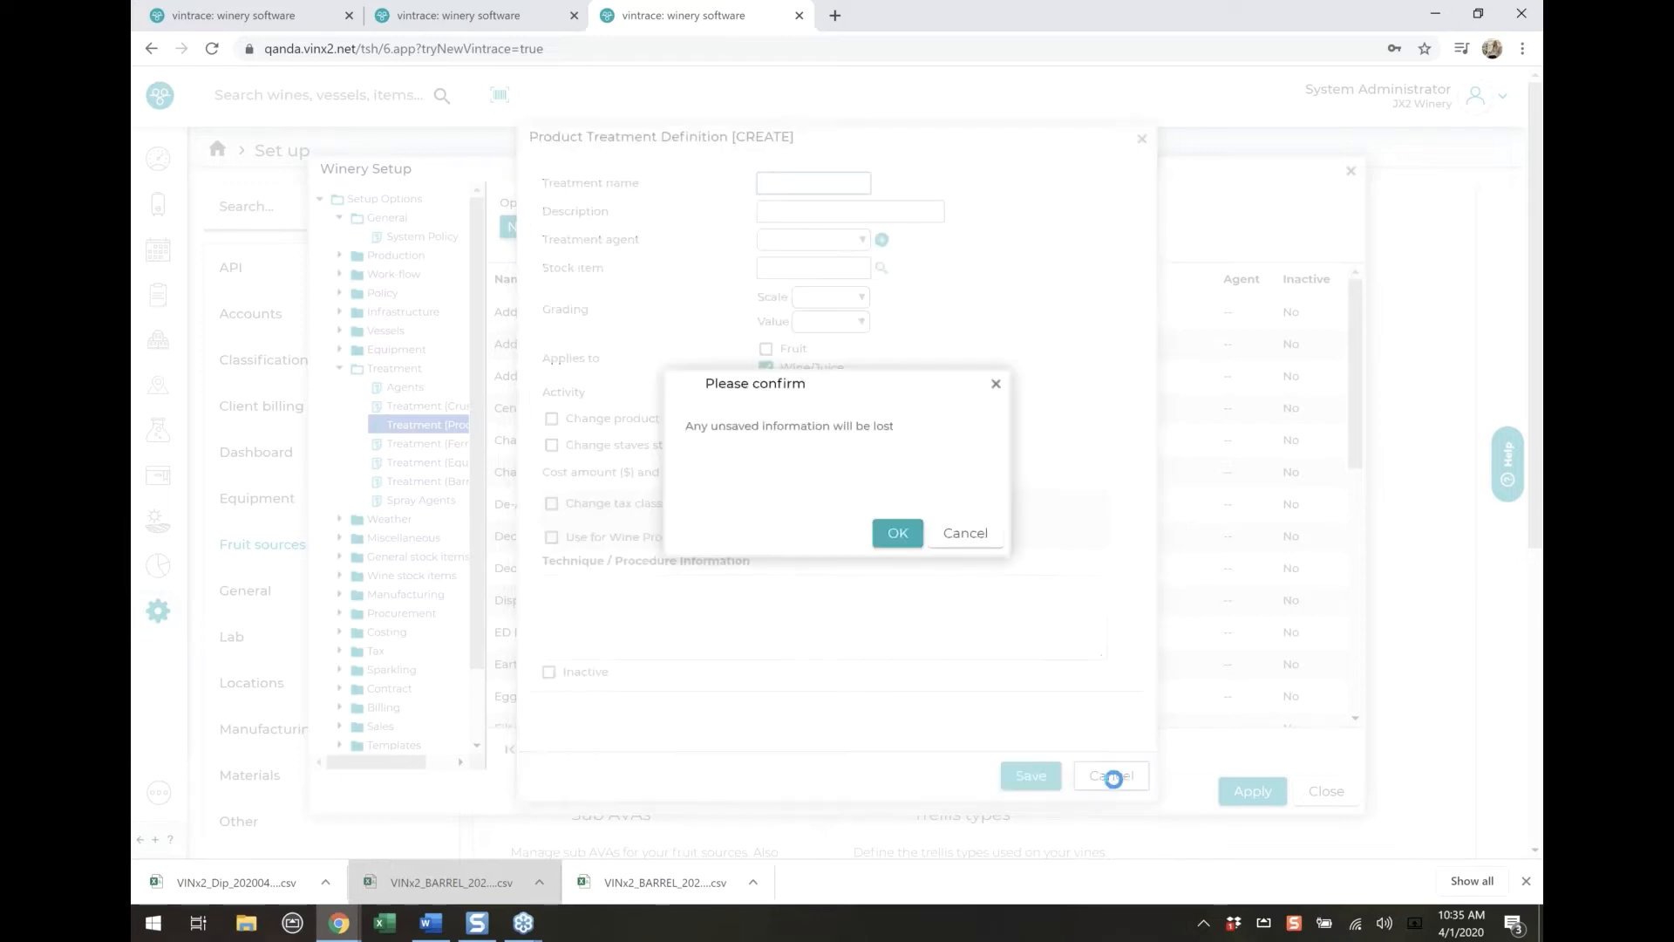
click(893, 528)
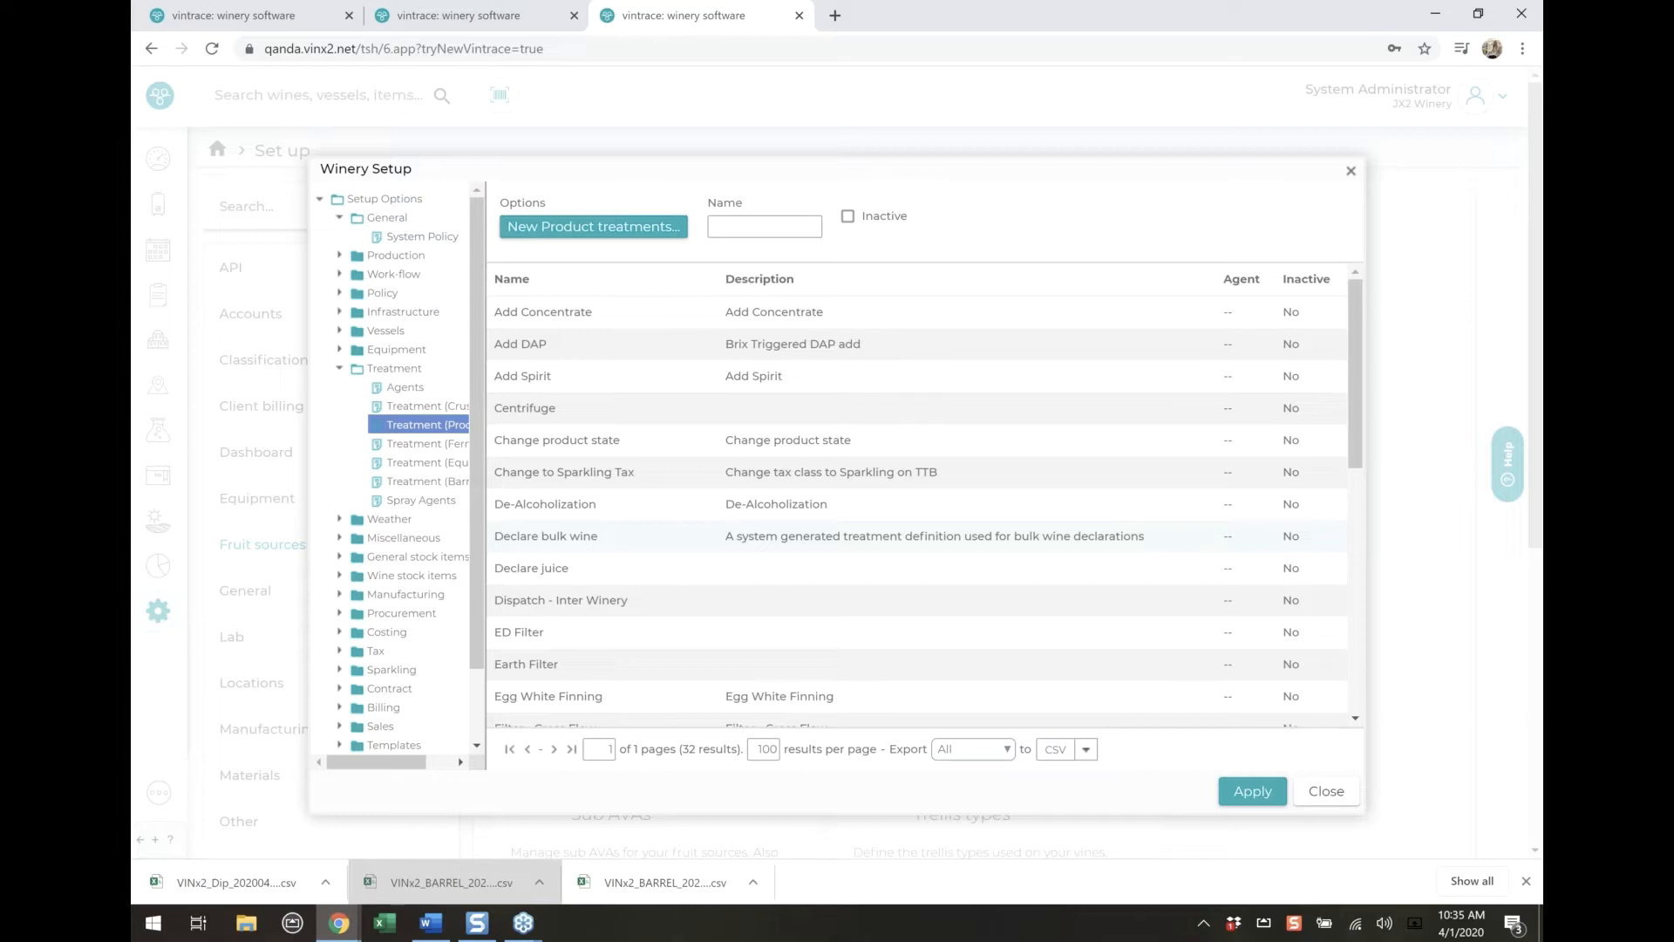
Inspect the SOLD Barrels definition among the barrel treatments and close it without changes
click(441, 486)
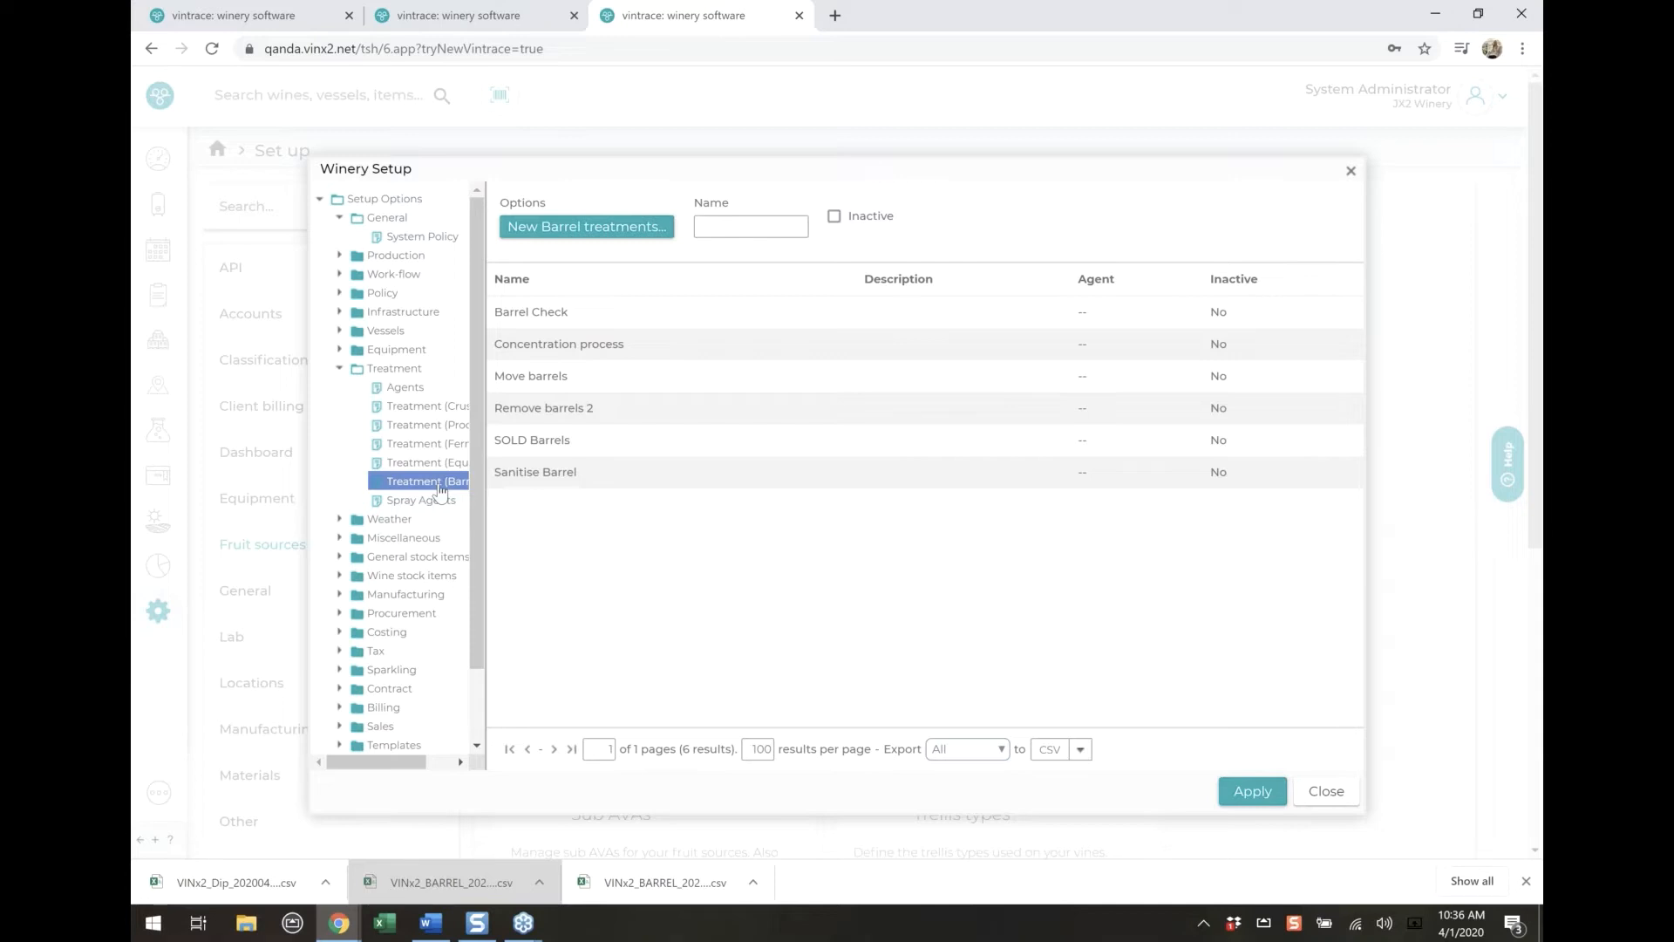
click(601, 443)
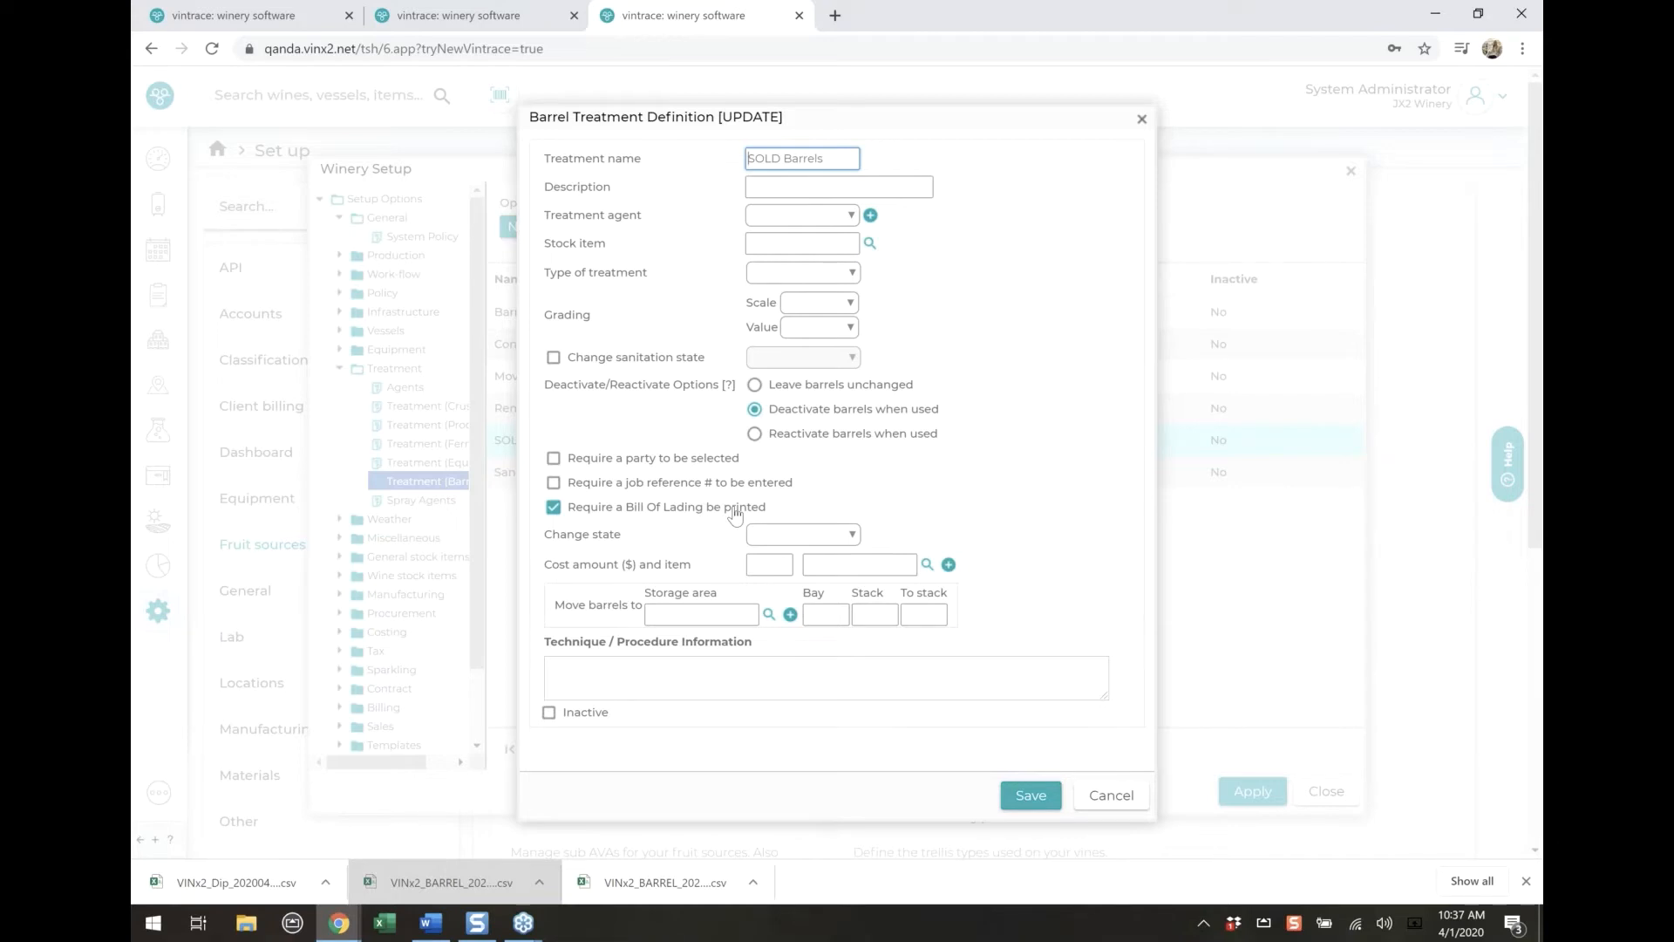
click(1117, 795)
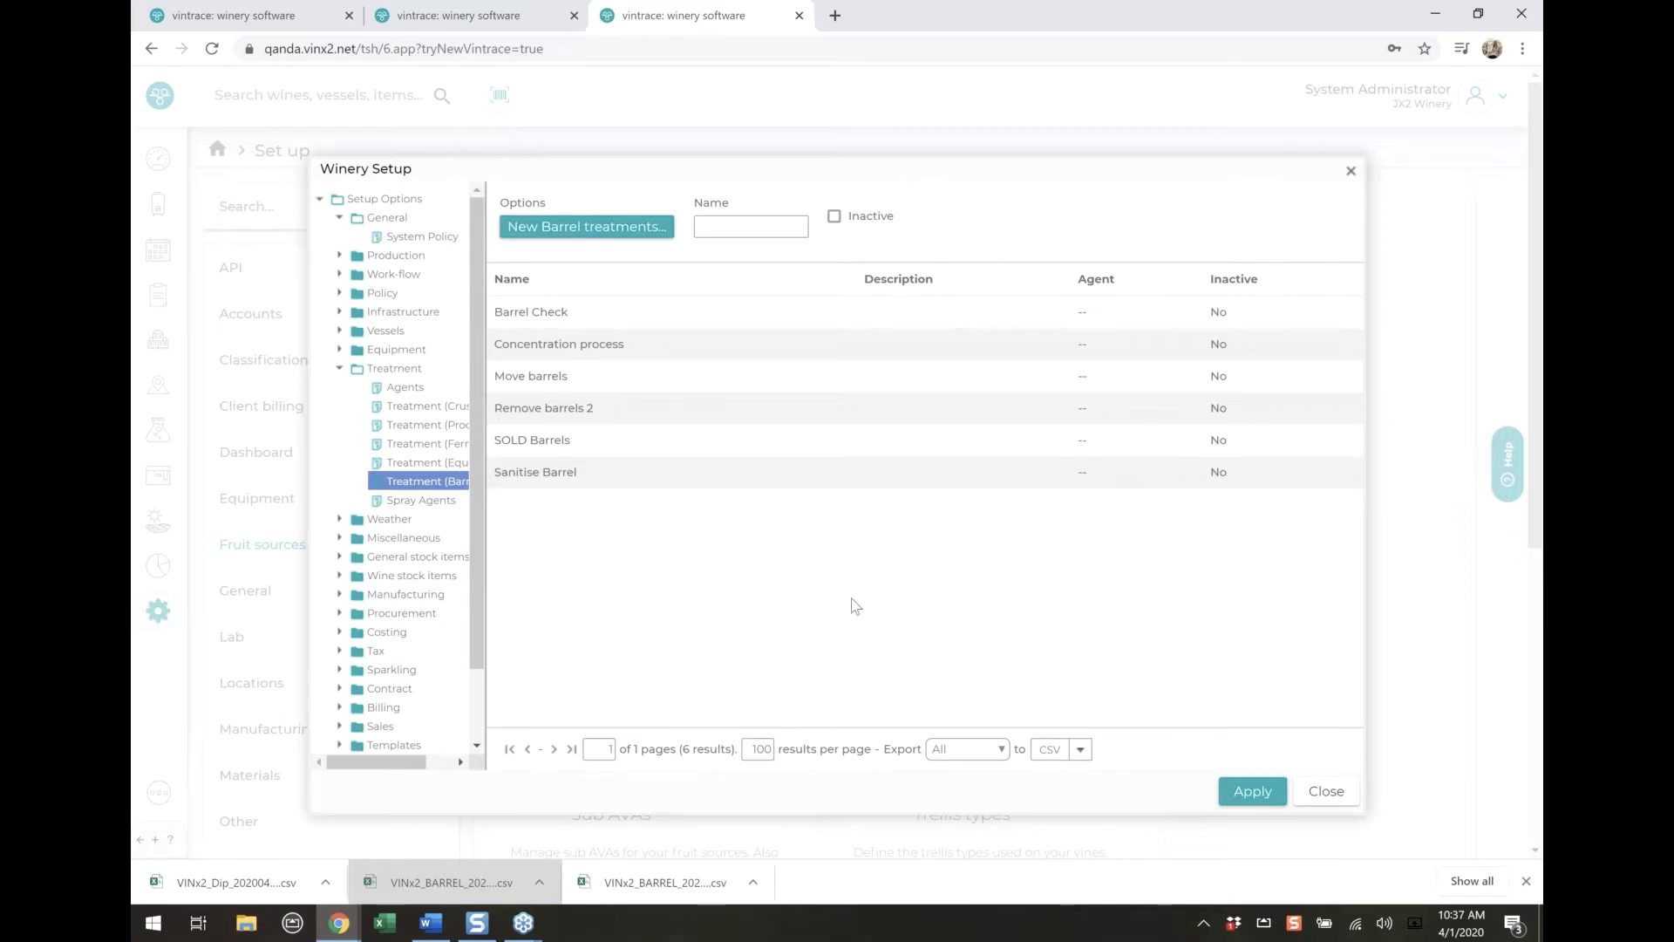
Inspect the storage area settings of the Move barrels treatment and close it without changes
double_click(685, 378)
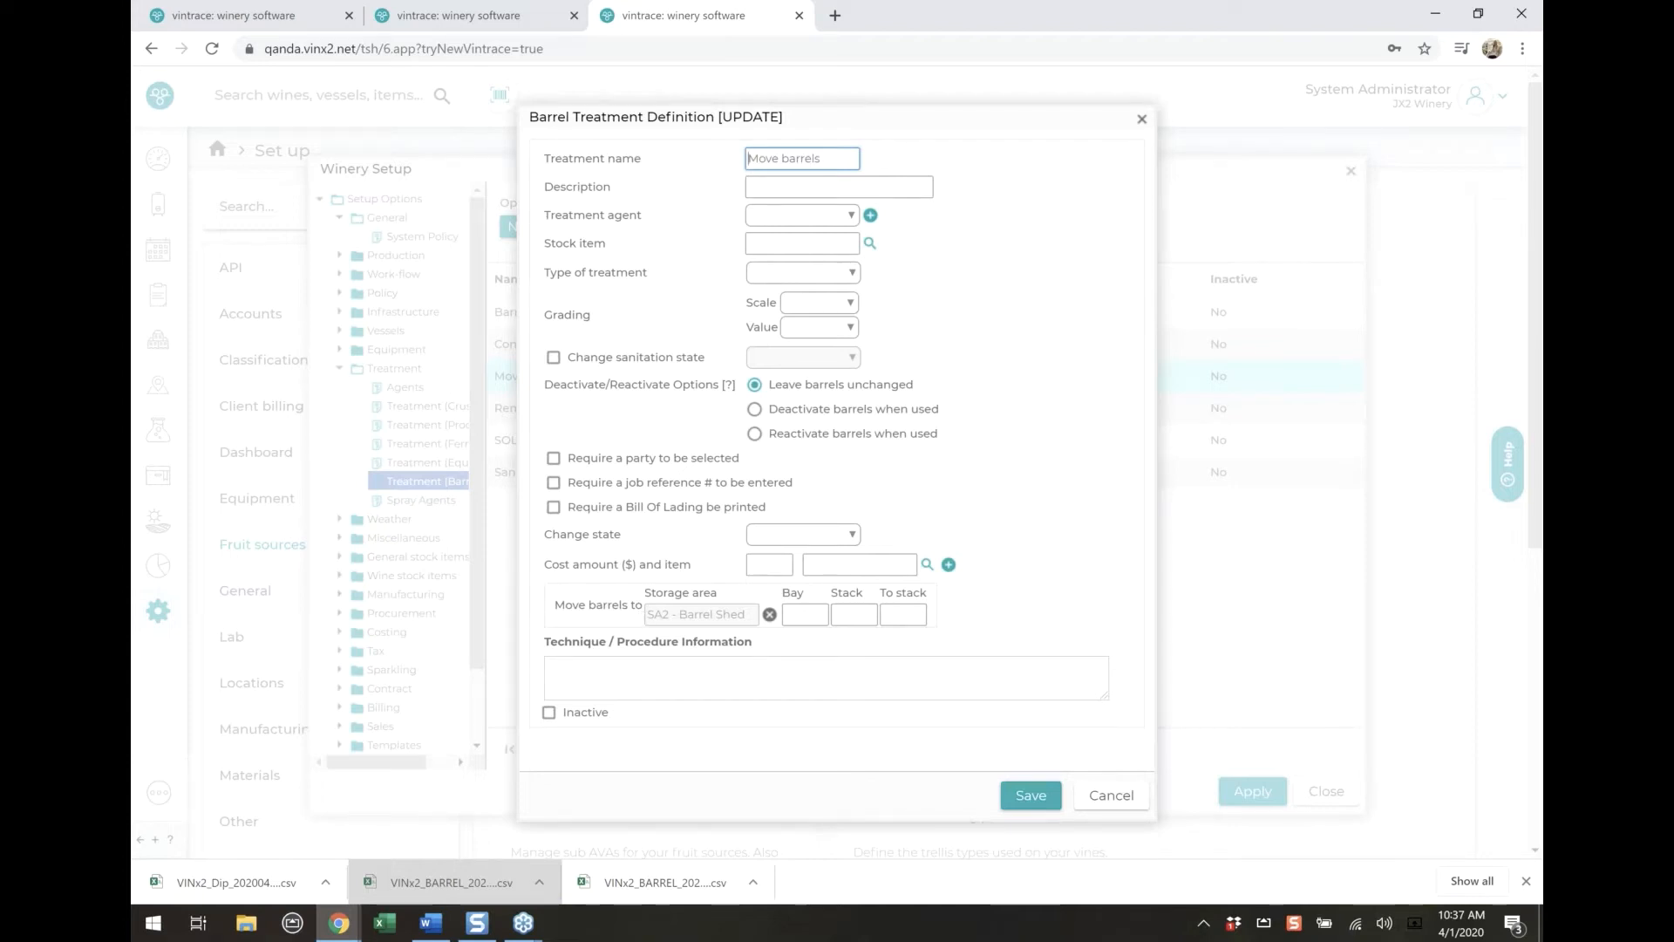
drag(555, 605, 624, 614)
click(1110, 795)
Review the sanitation state choices of the Sanitise Barrel treatment and close it without changes
click(610, 480)
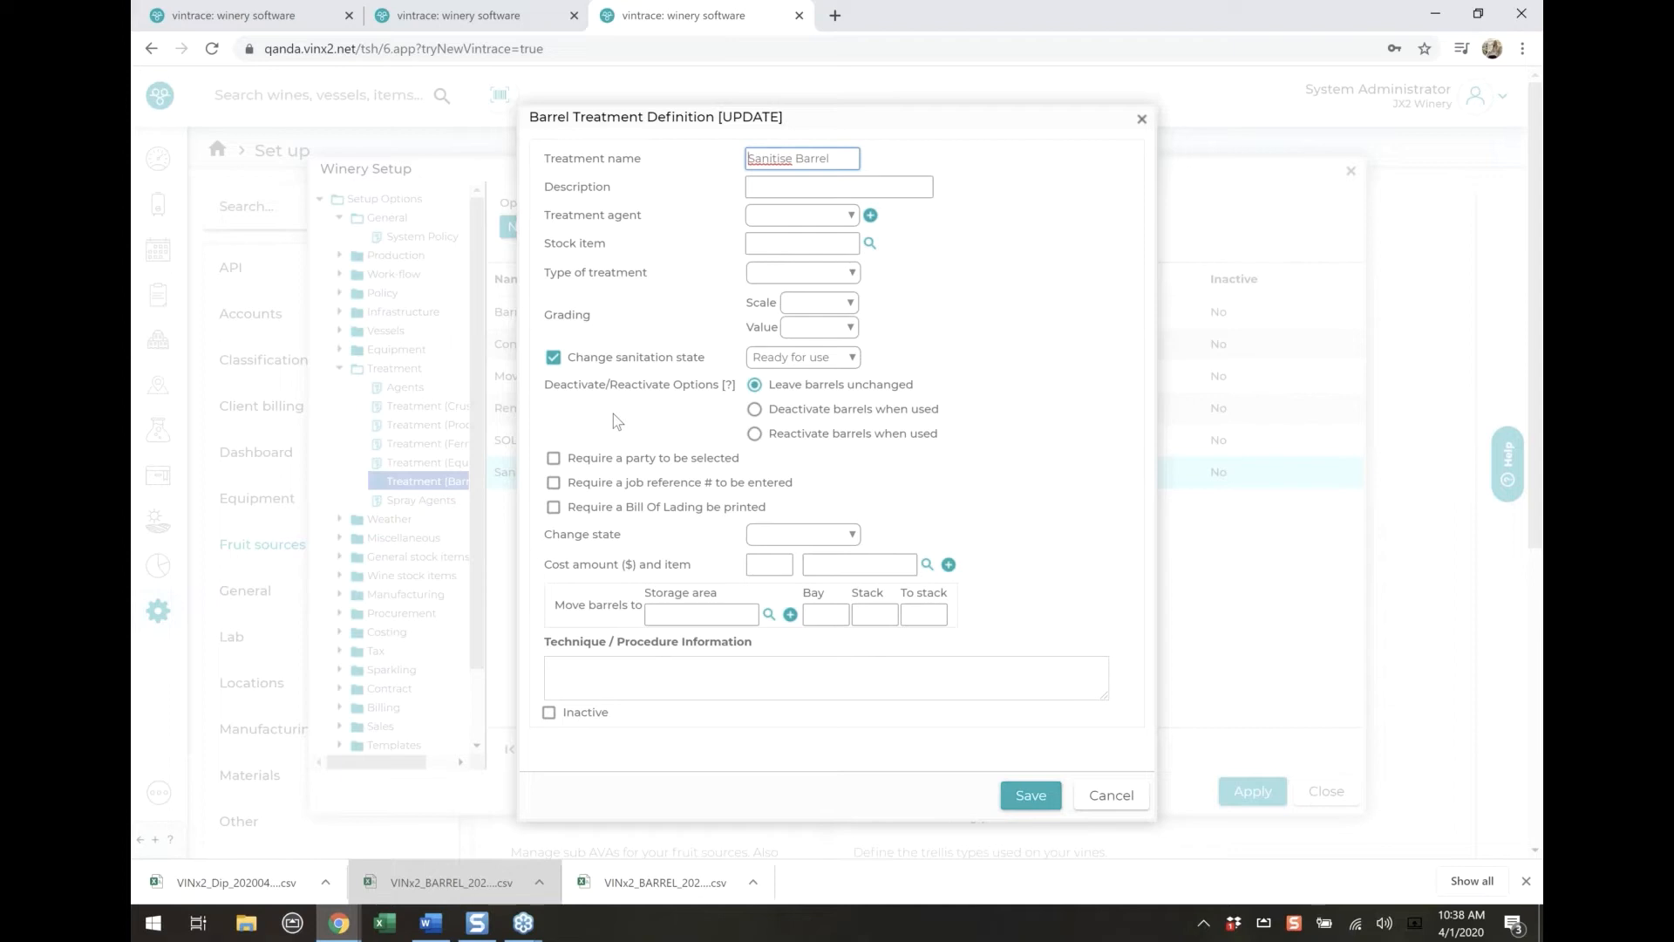
click(806, 357)
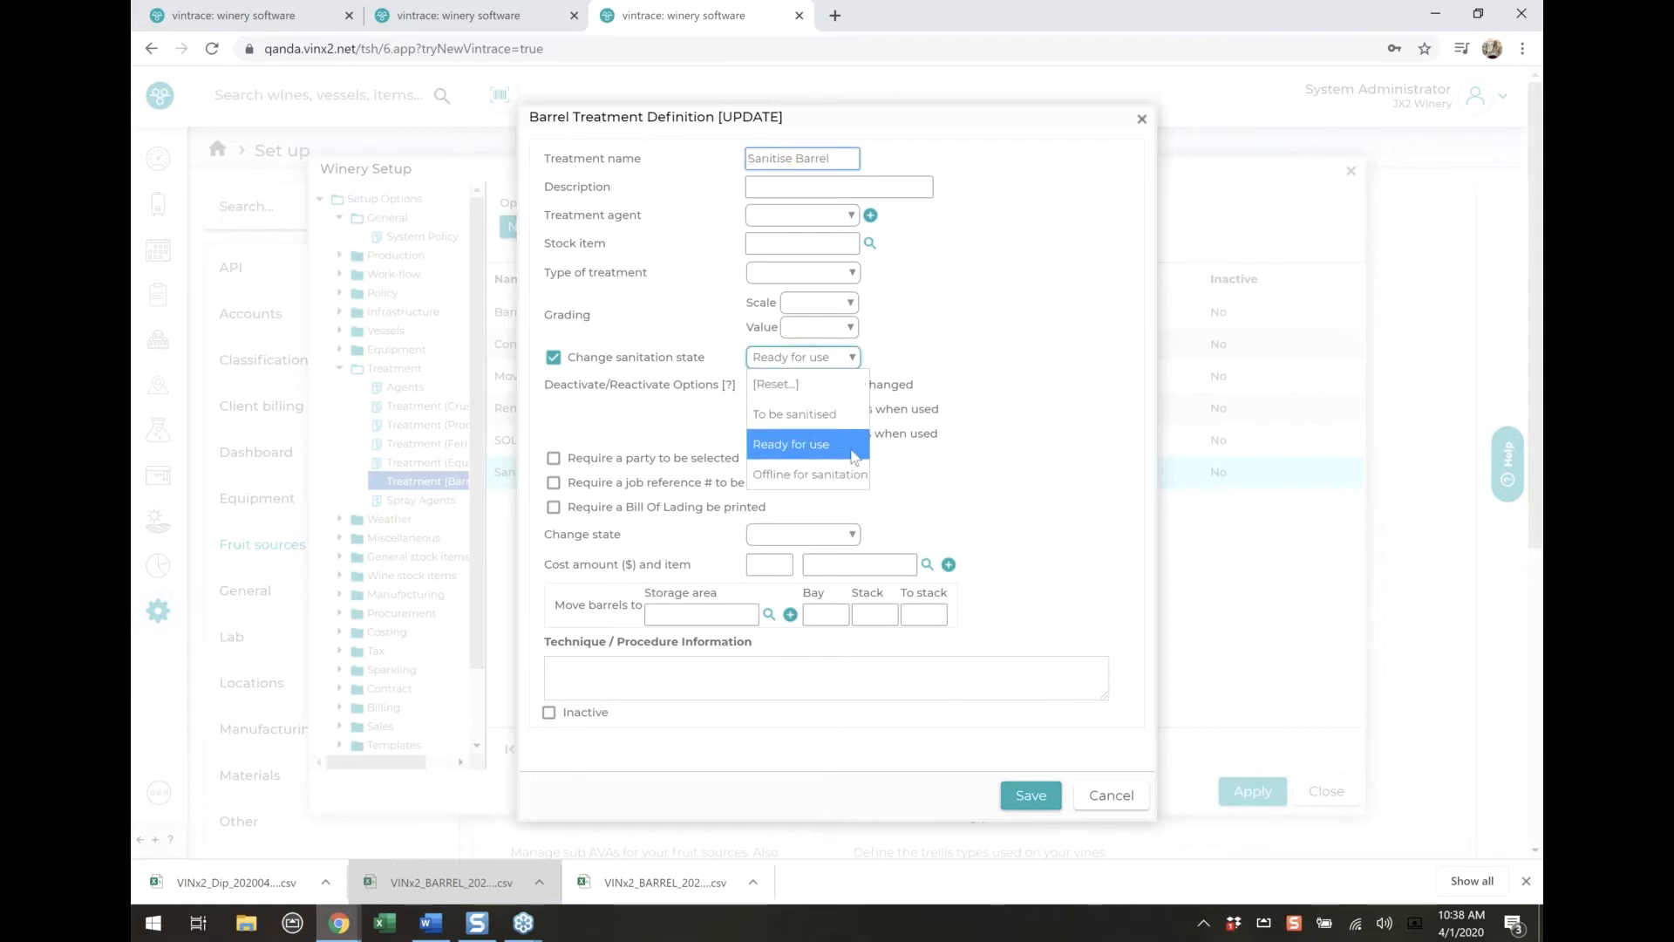
click(1057, 347)
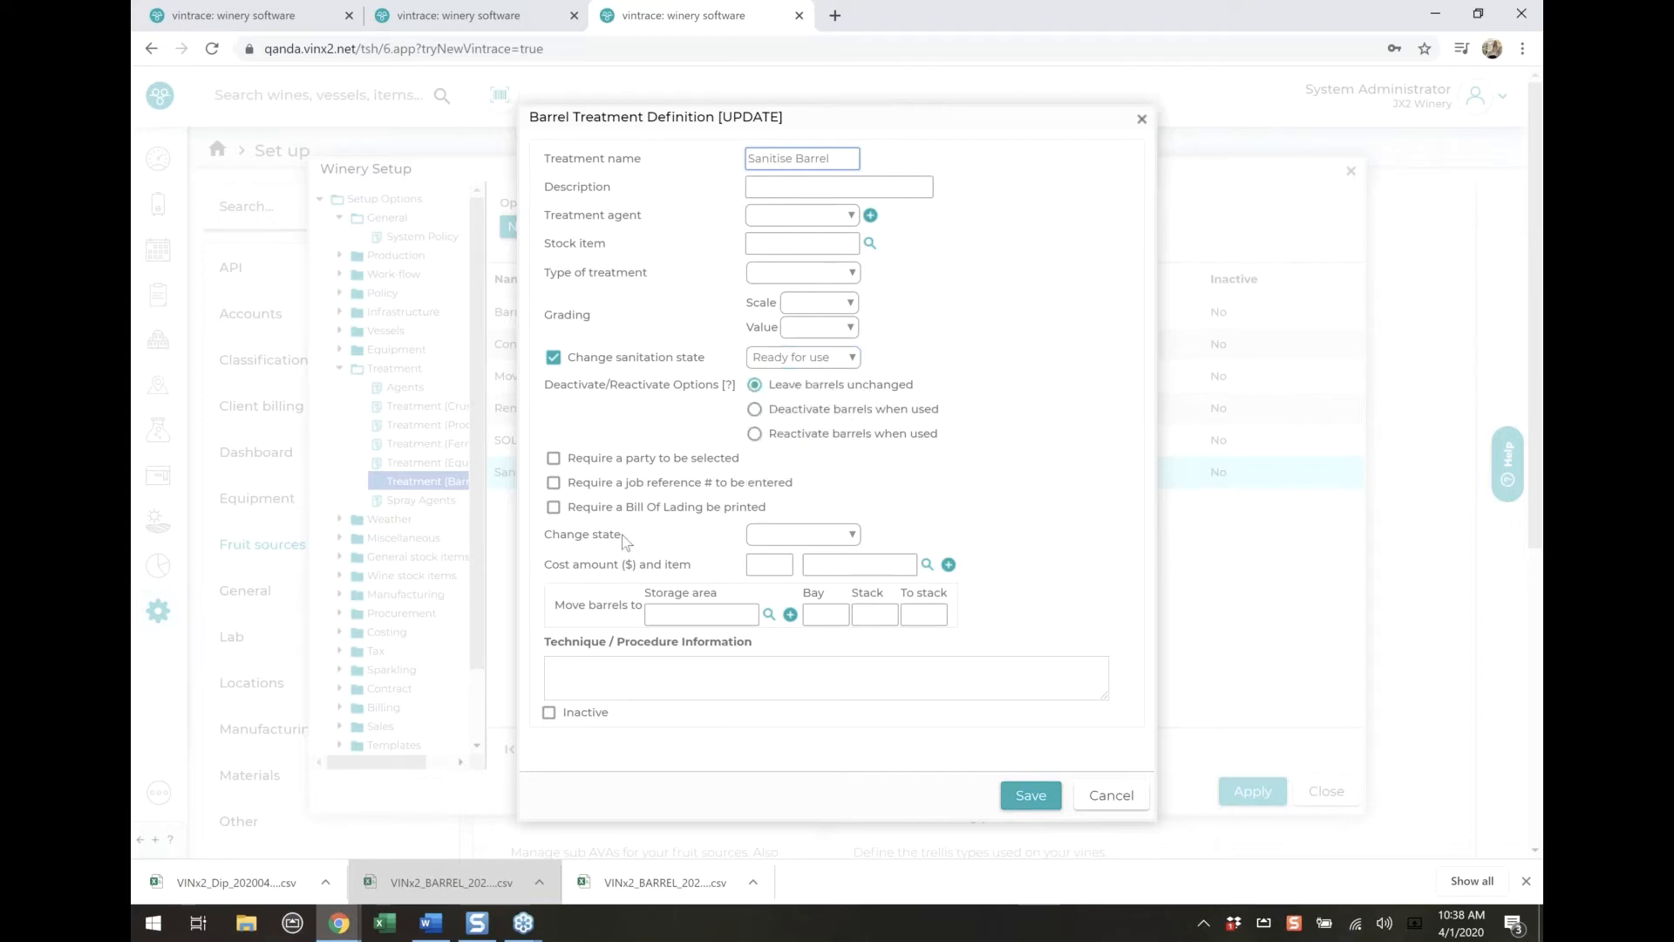
click(1113, 796)
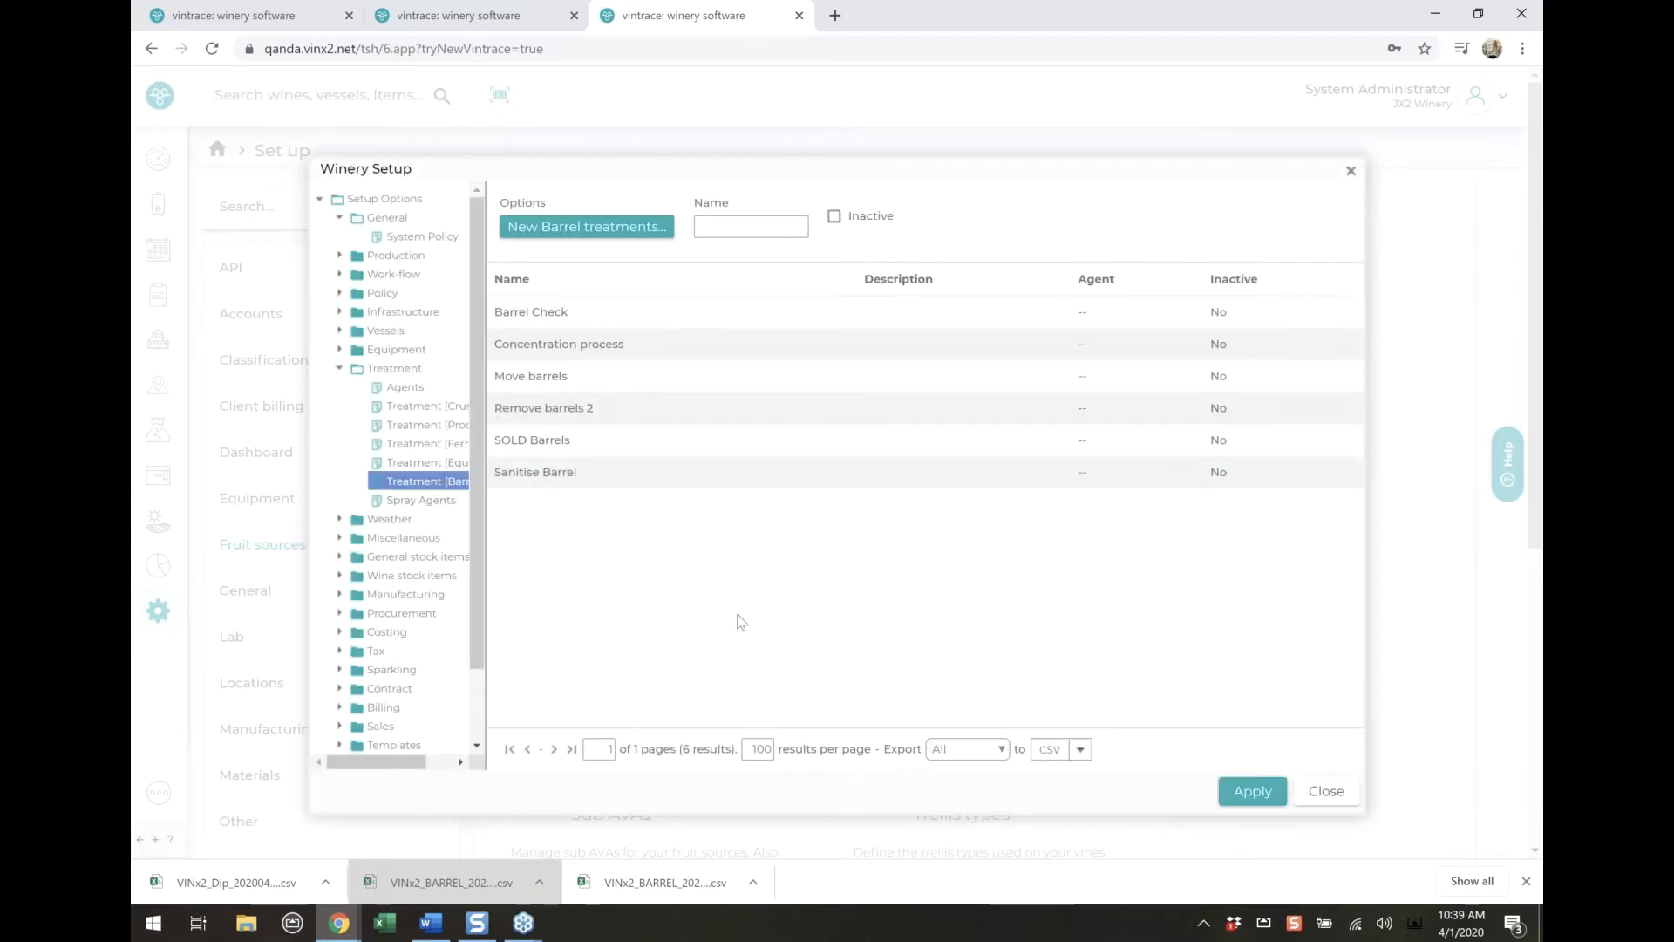
Create a barrel treatment named "Bring Back barrels" that reactivates barrels when used, and save it
click(606, 228)
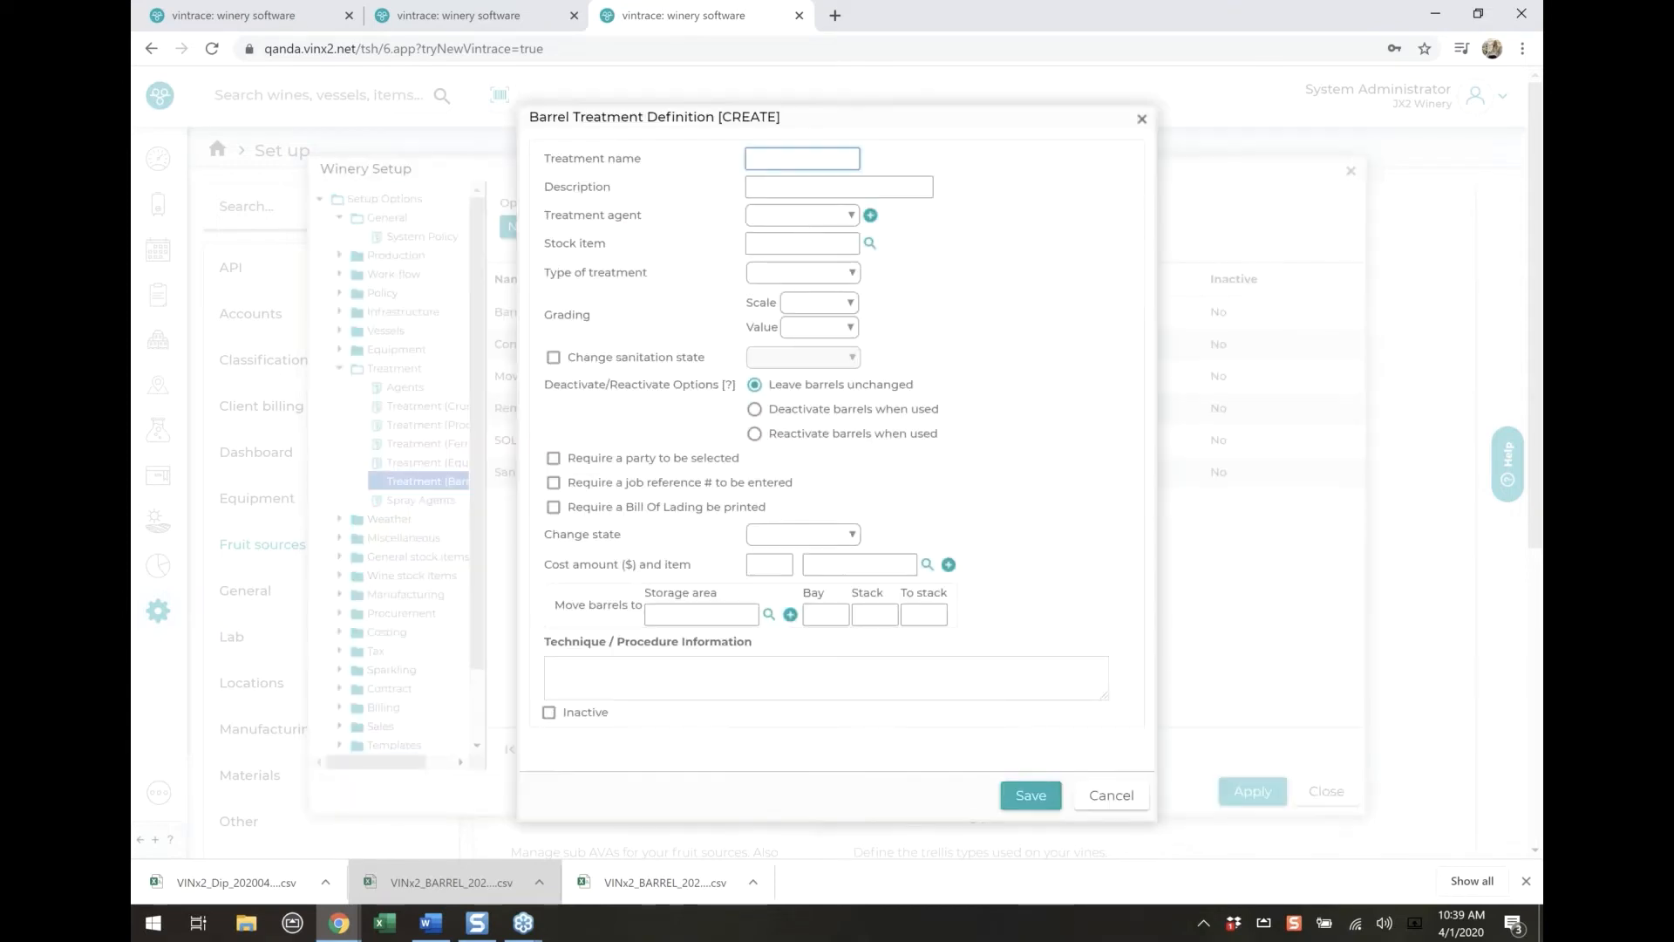
text(Bring Back)
click(837, 436)
text(barrels)
click(1032, 807)
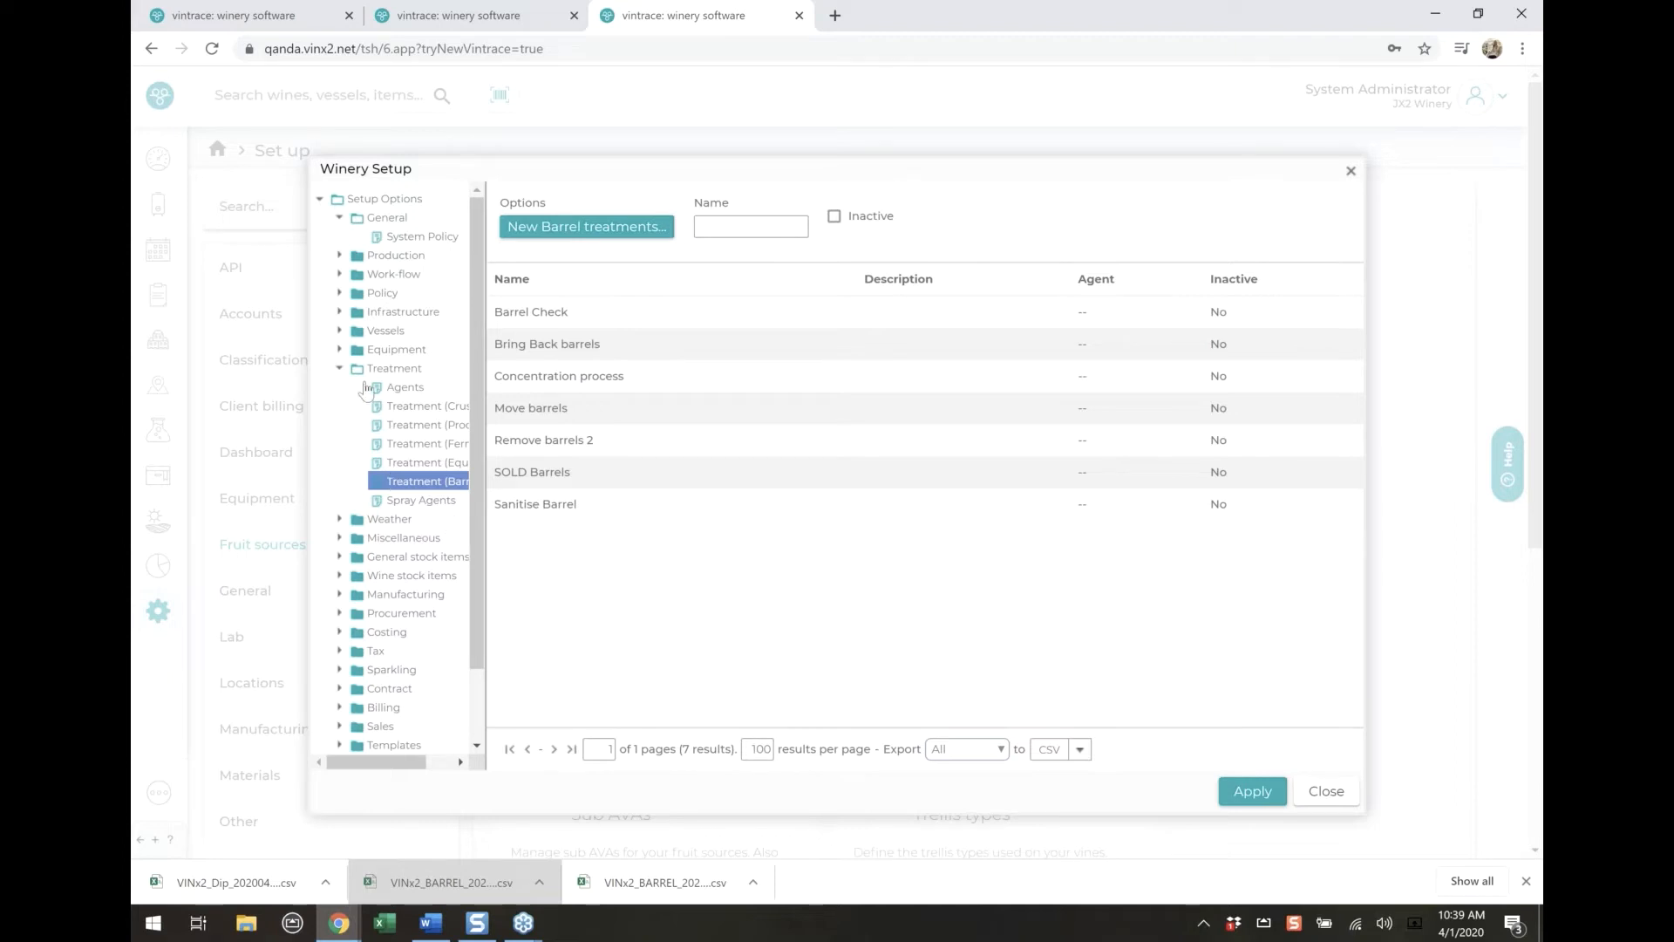
View the list of cost items in the winery's costing setup
click(339, 369)
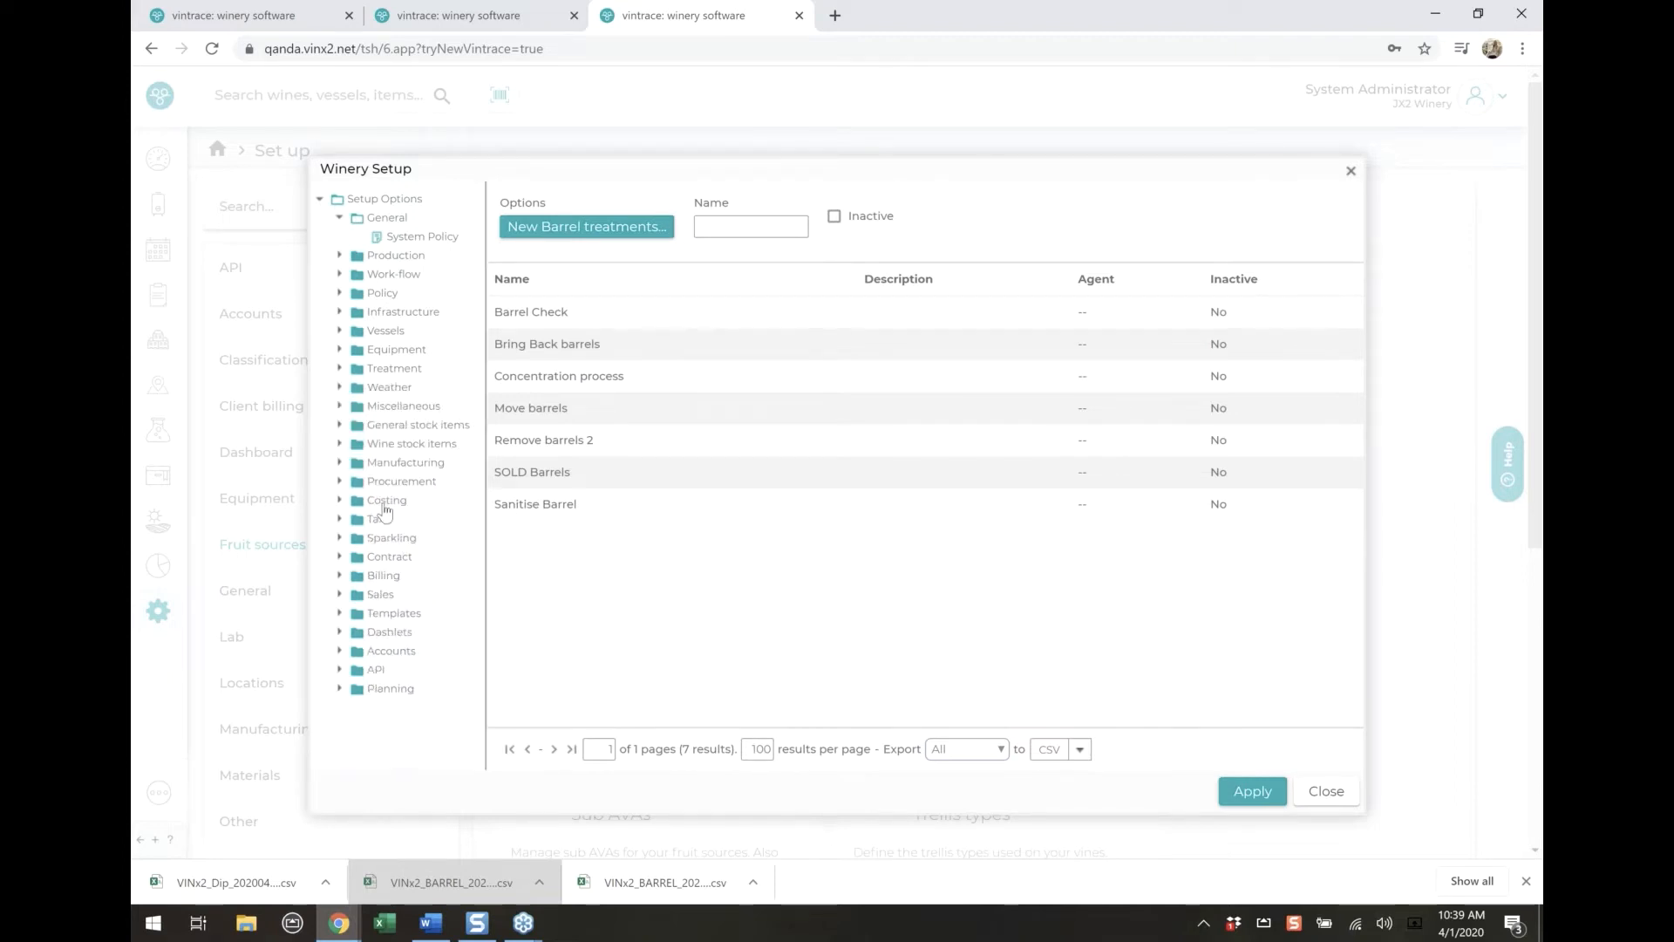
click(385, 503)
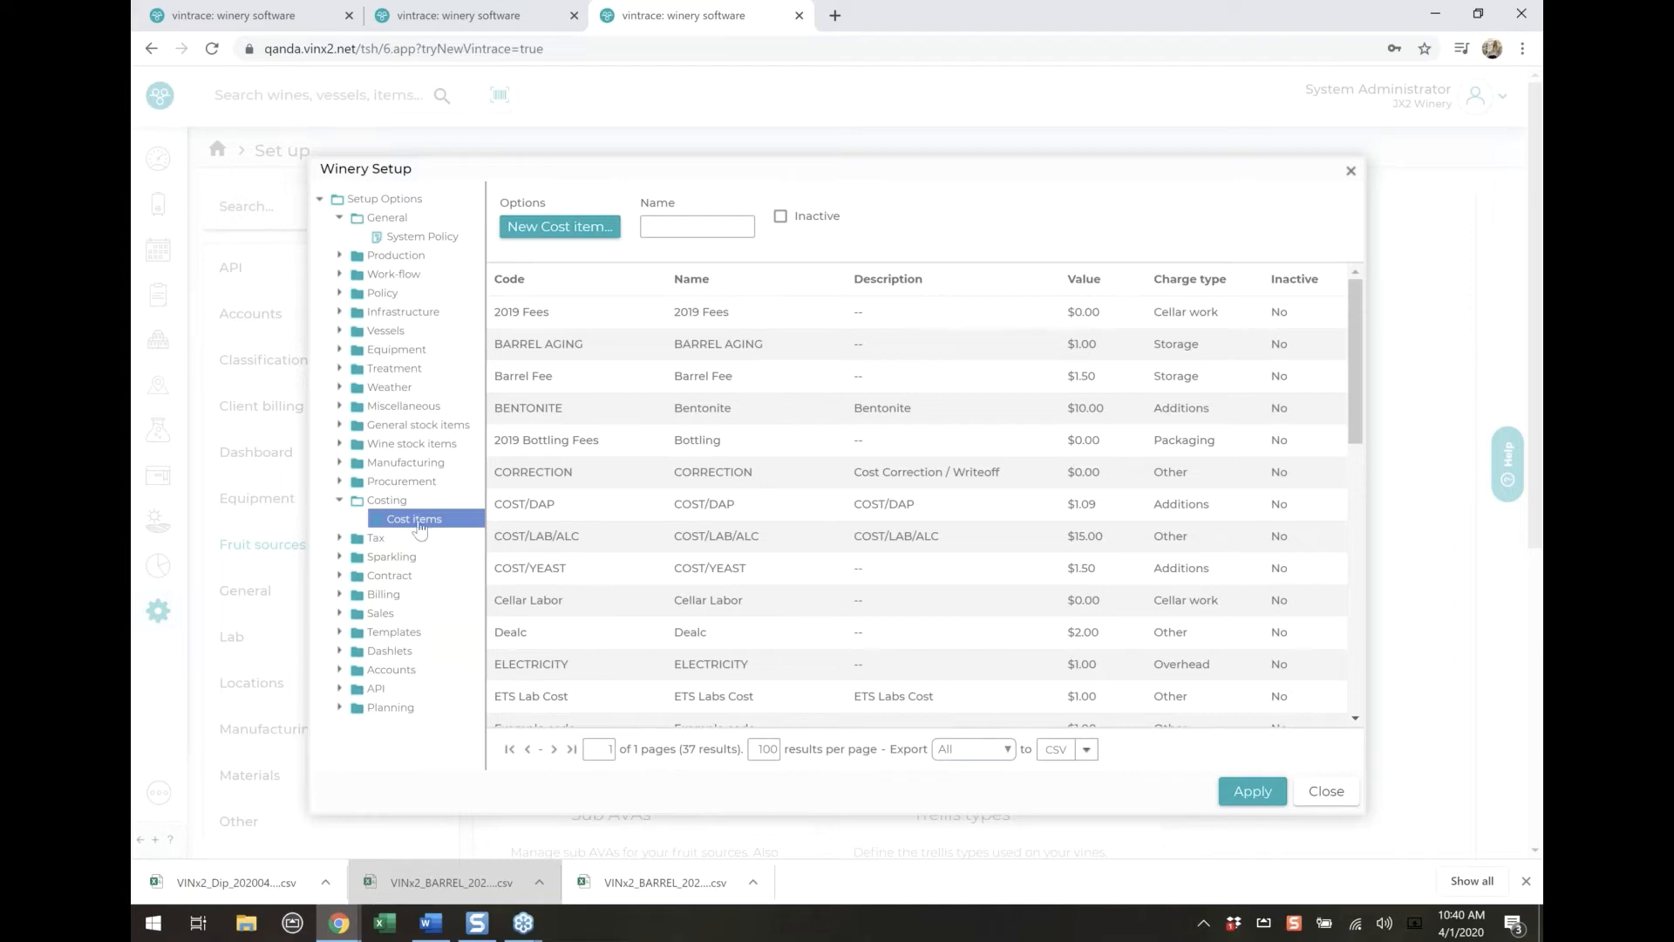
click(359, 502)
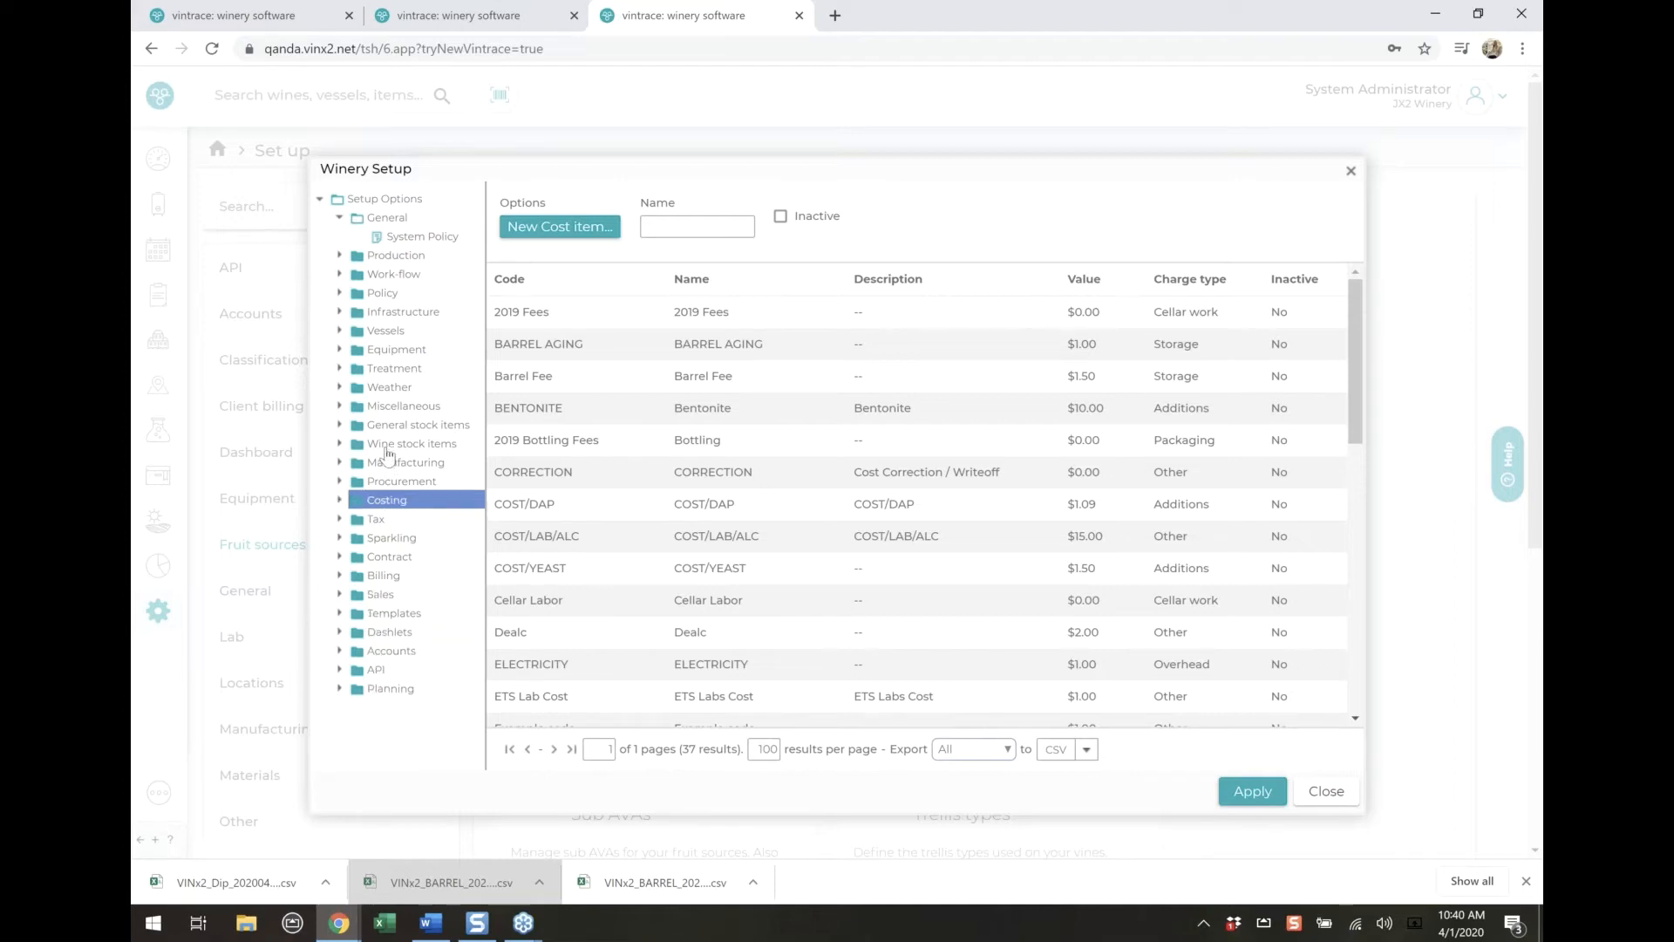
View the additive and glass/container lists among the general stock items, then close the winery setup
click(391, 426)
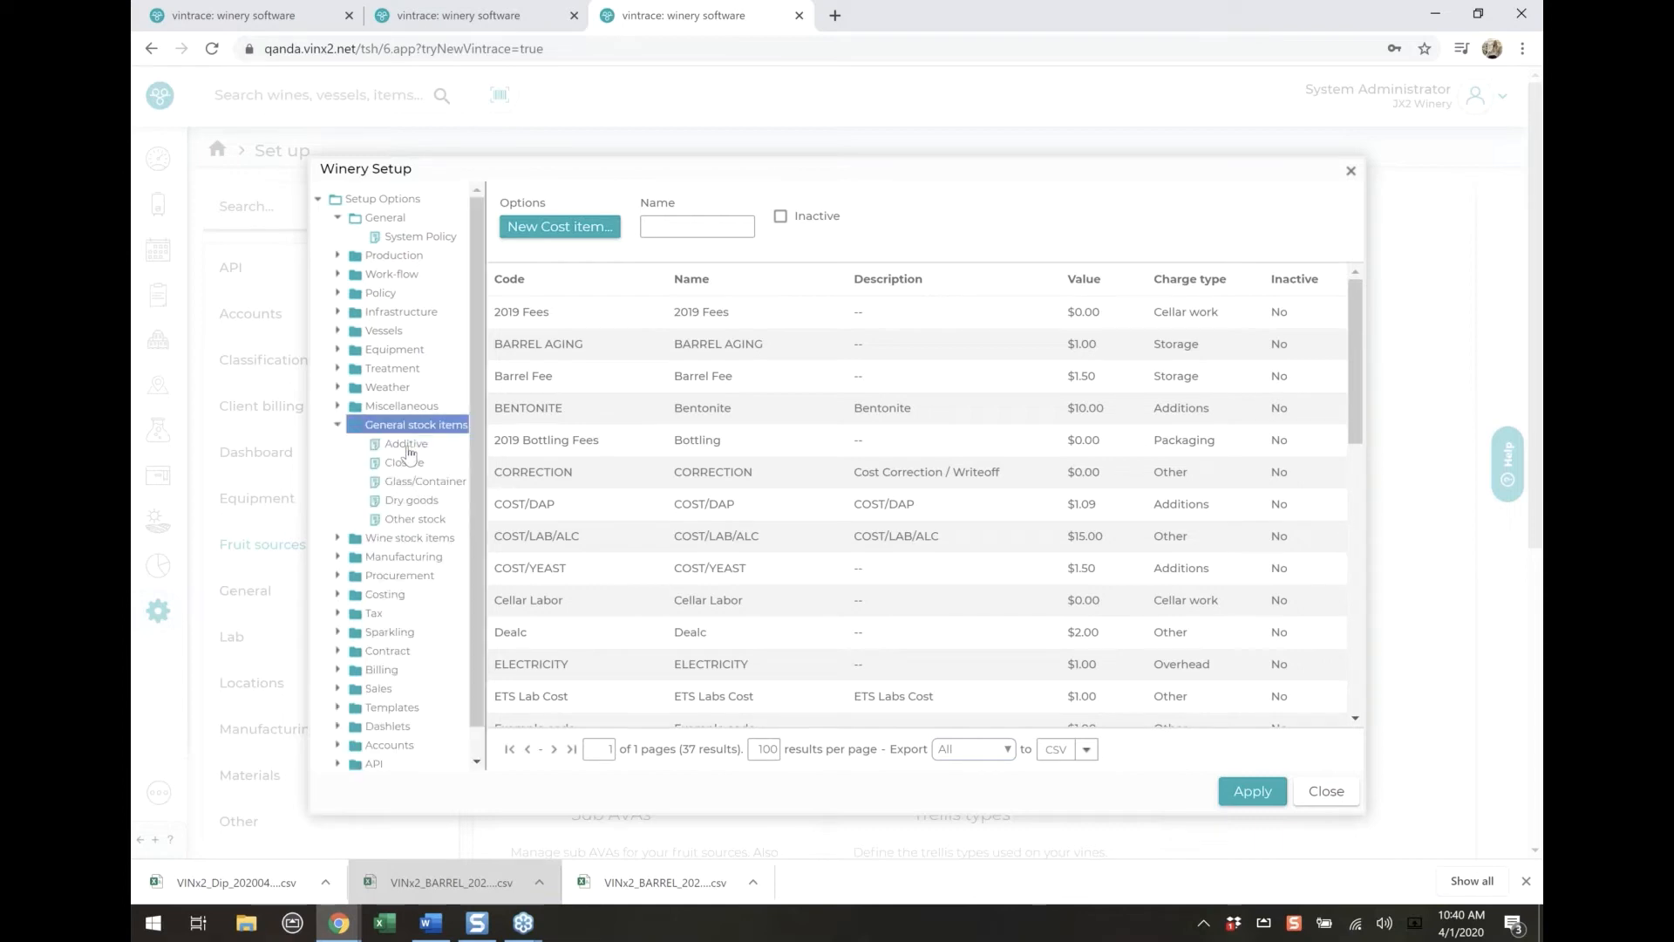
click(412, 449)
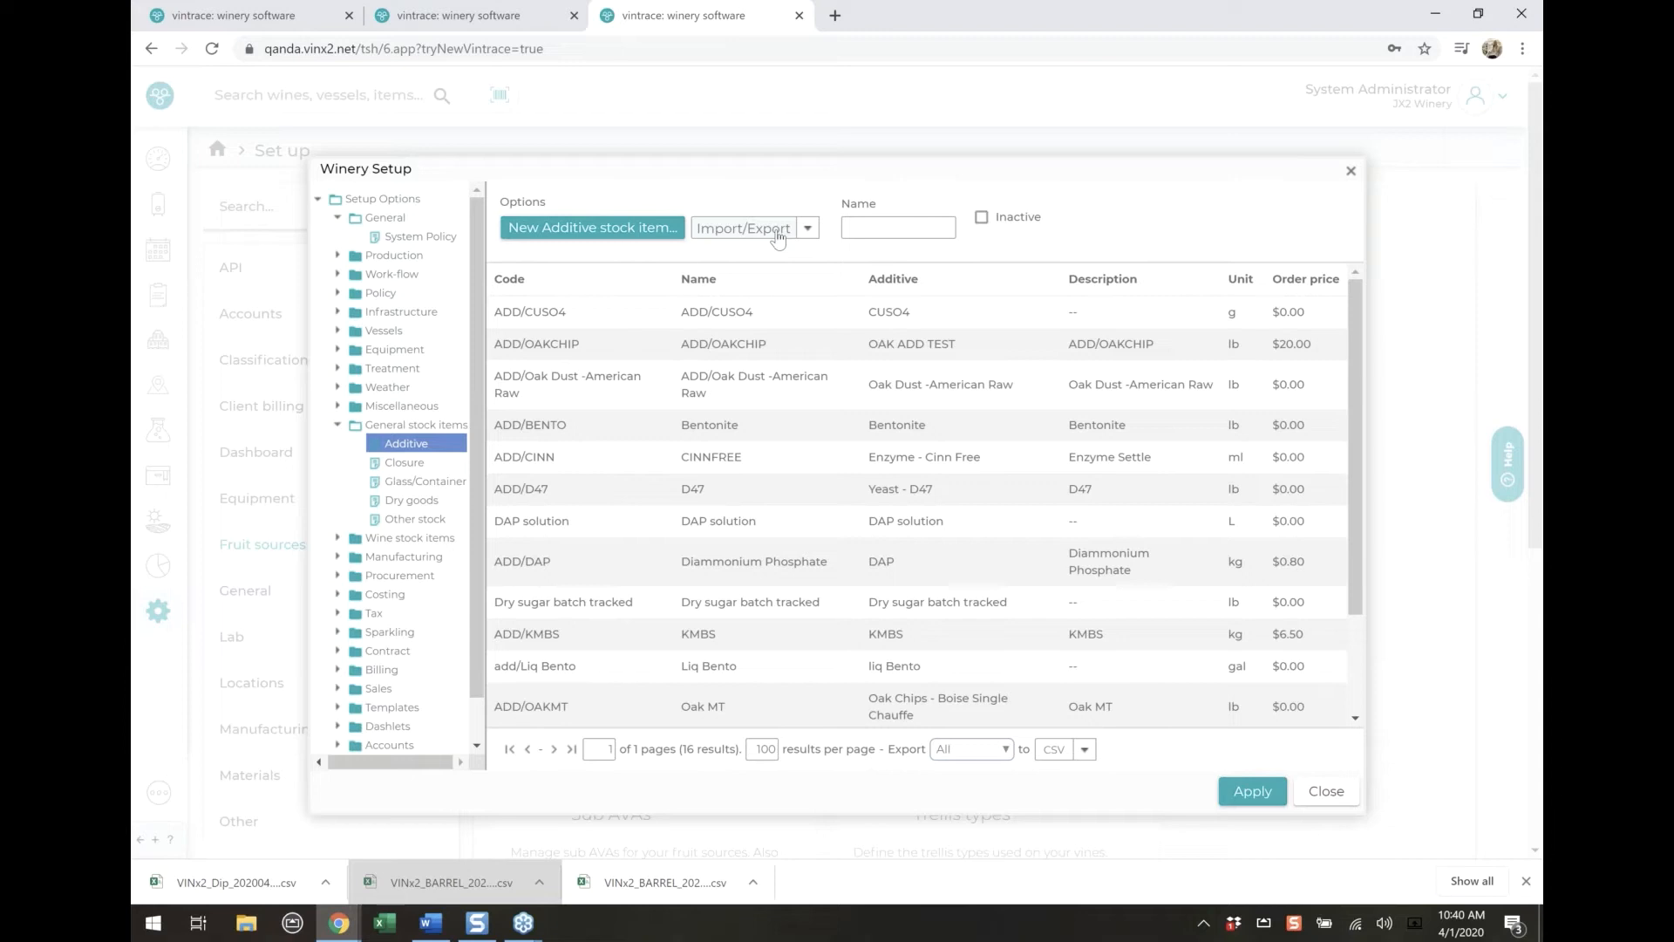
click(403, 463)
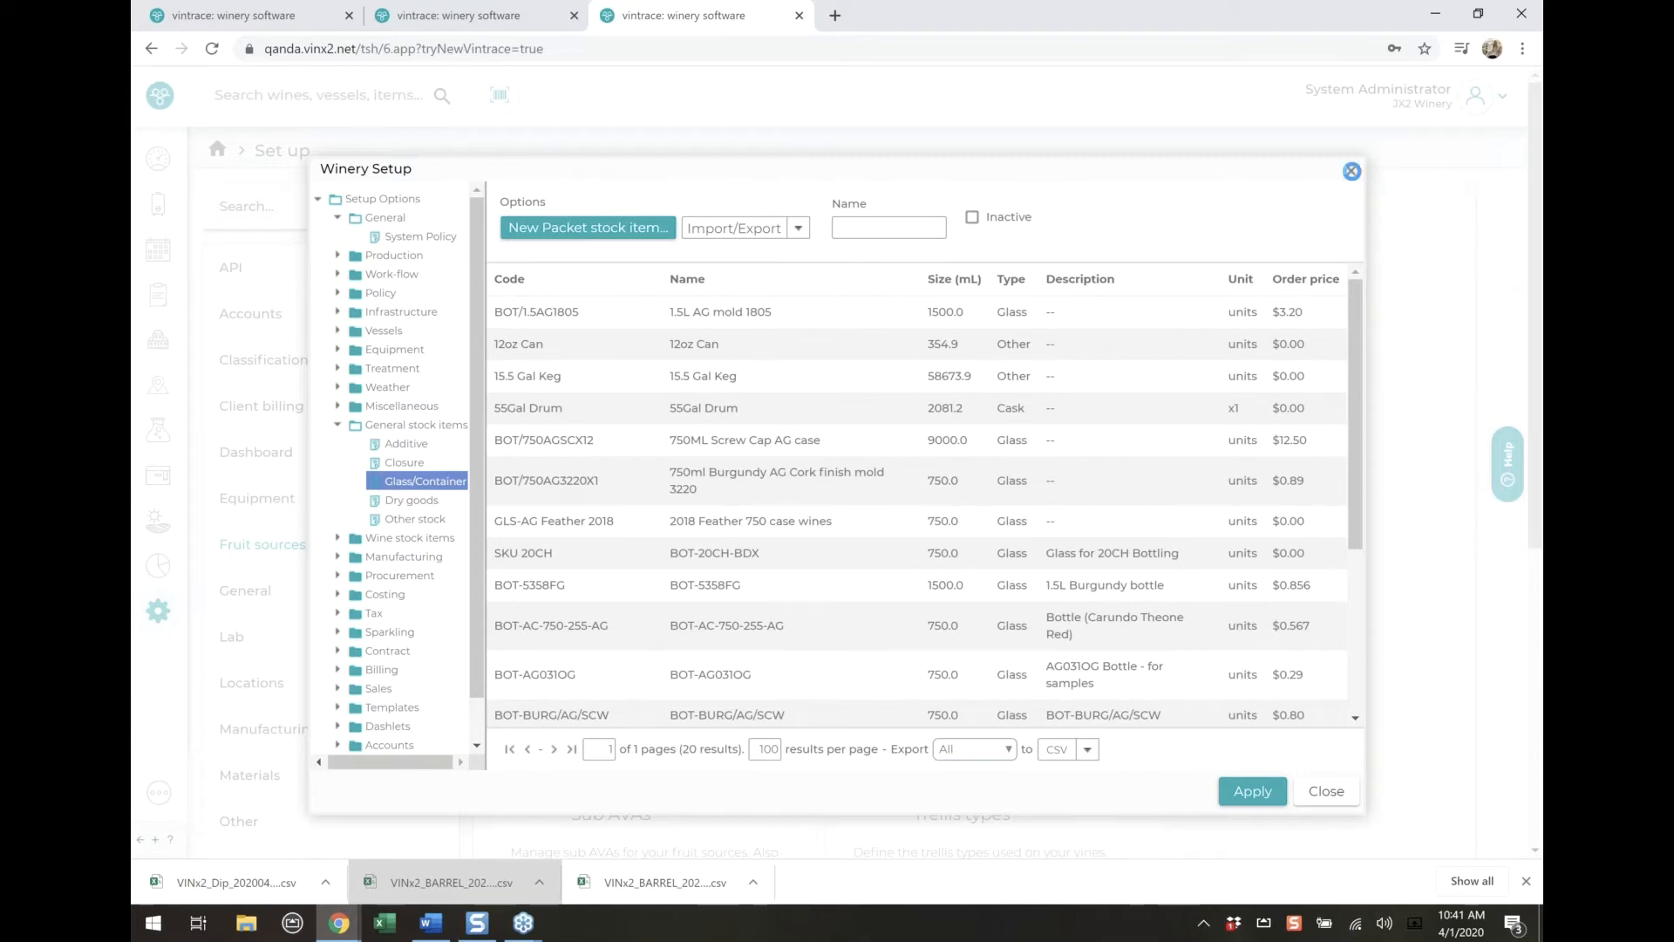
click(1350, 171)
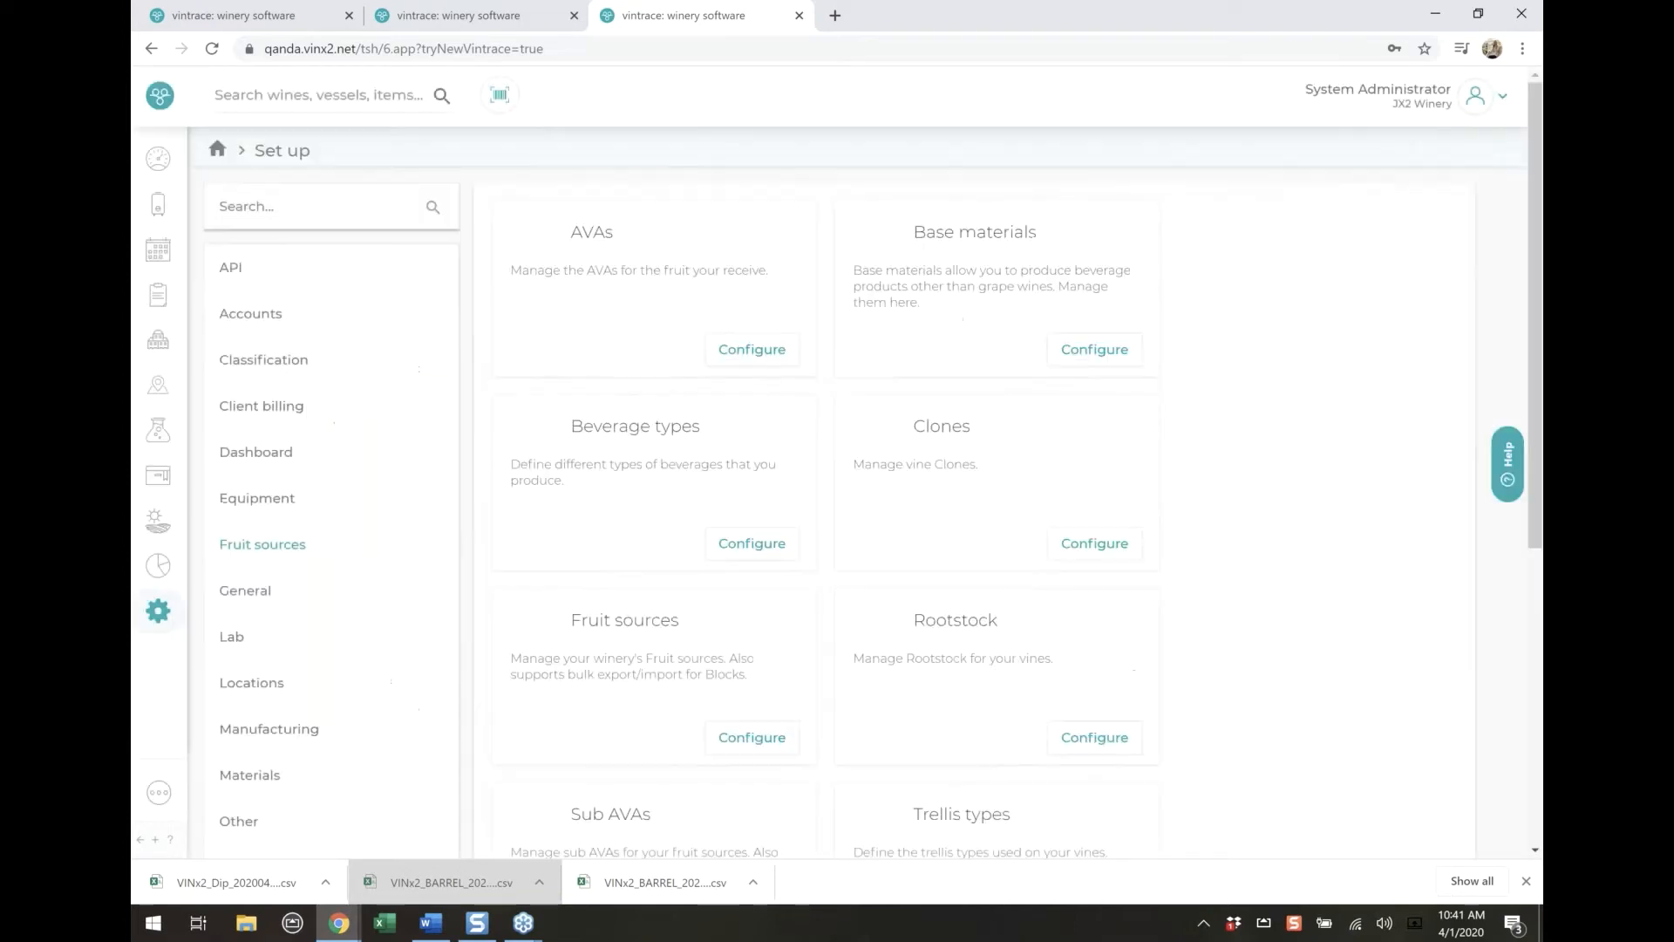
Look over the dashboard's widgets down to the batch notes, open work orders and saved searches
click(158, 159)
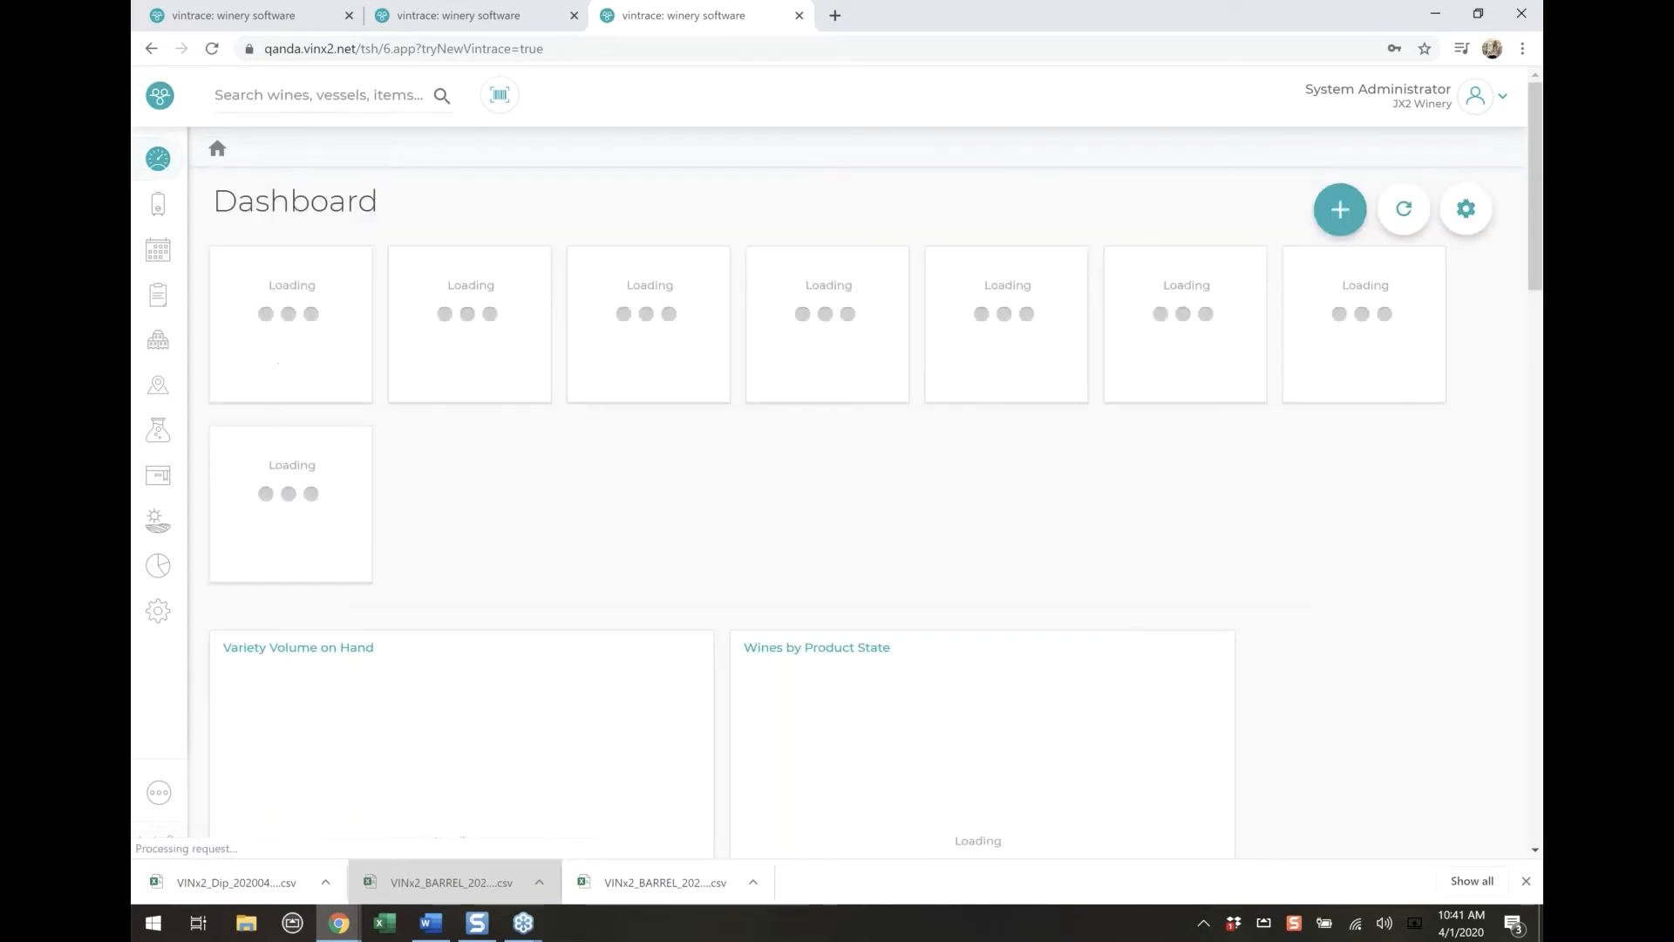
scroll(751, 517, down, 4)
scroll(755, 518, down, 20)
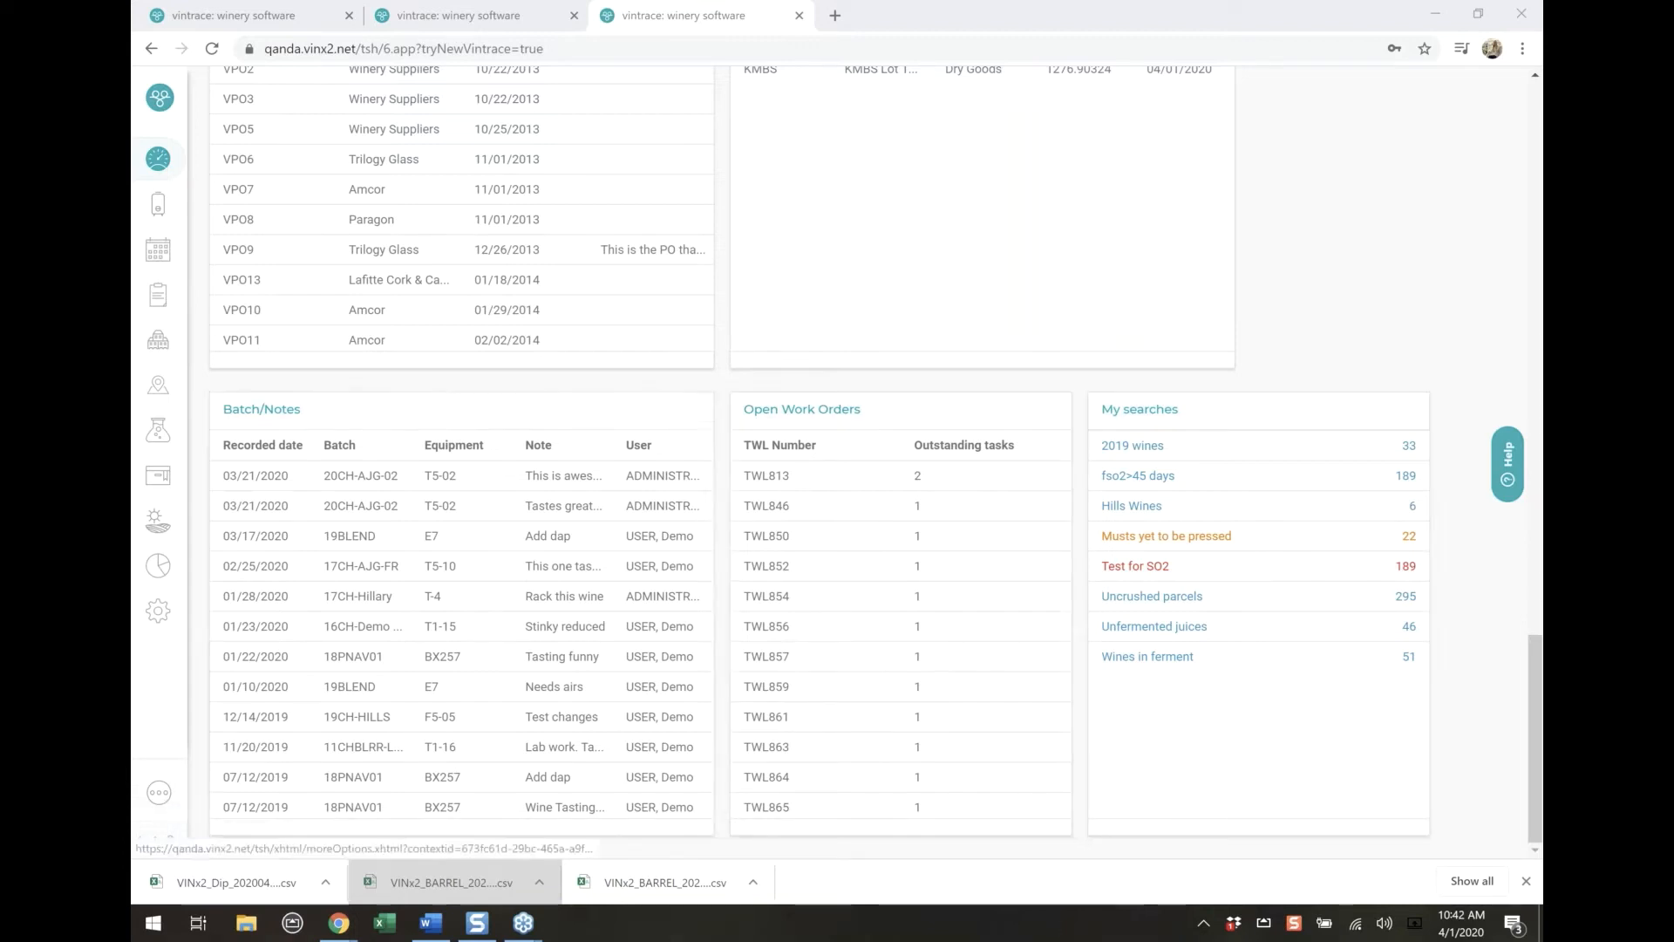
Open the Ferment Console from the harvest features and filter for ferments started from 05/01/2019 to 04/02/2020
click(159, 798)
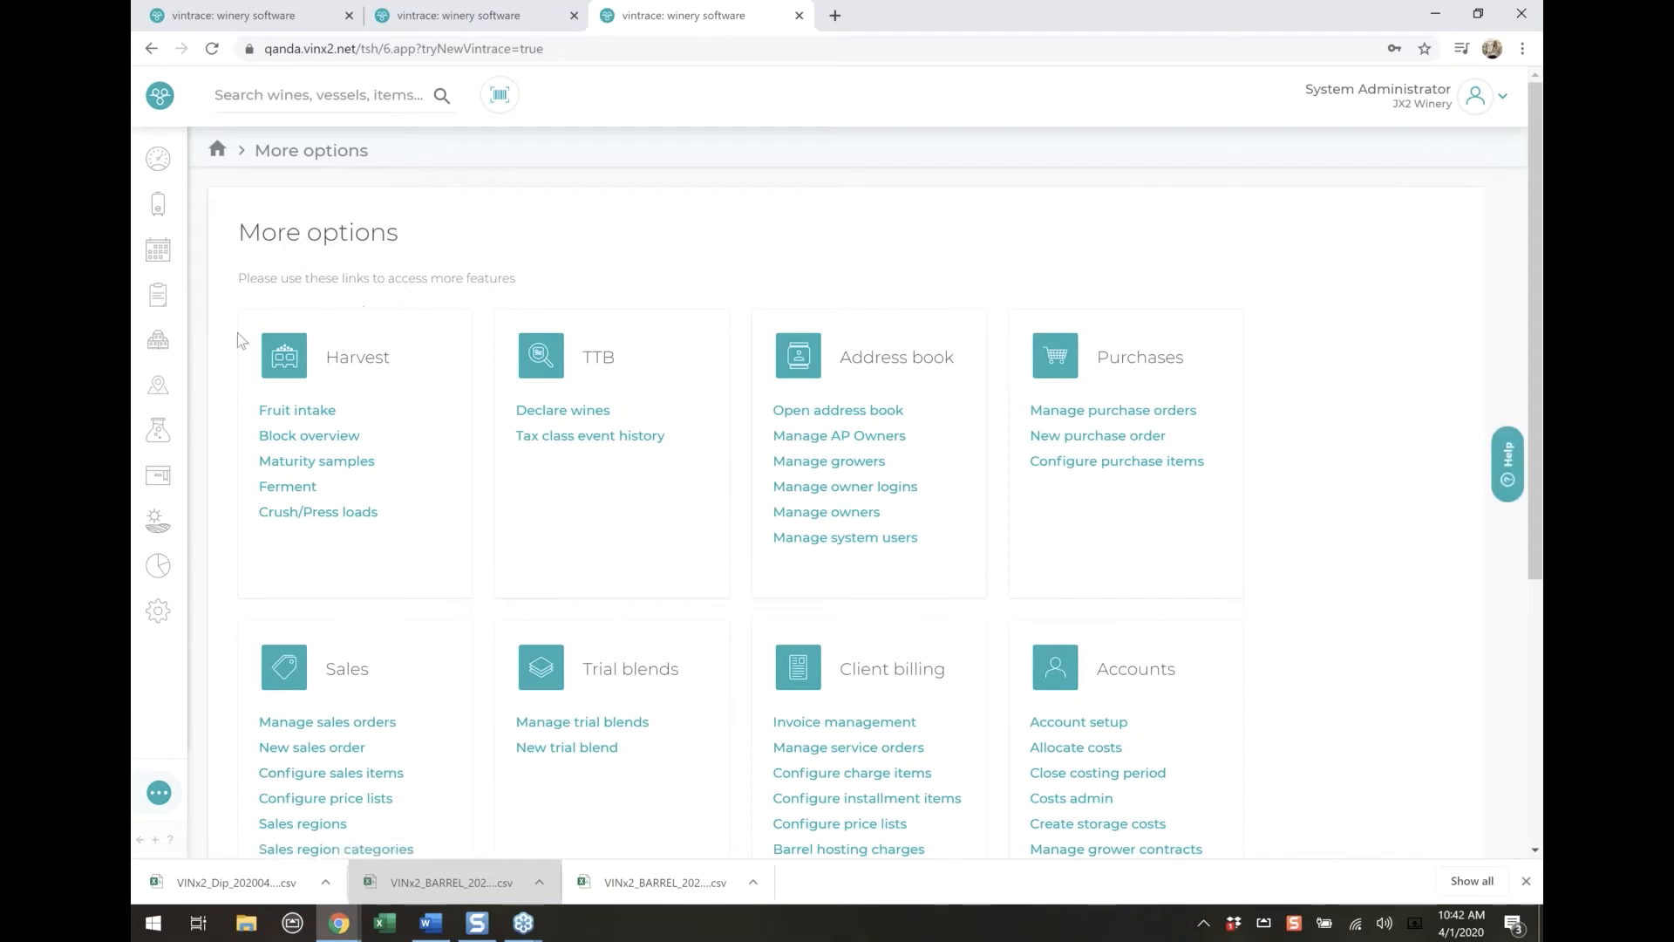
click(300, 490)
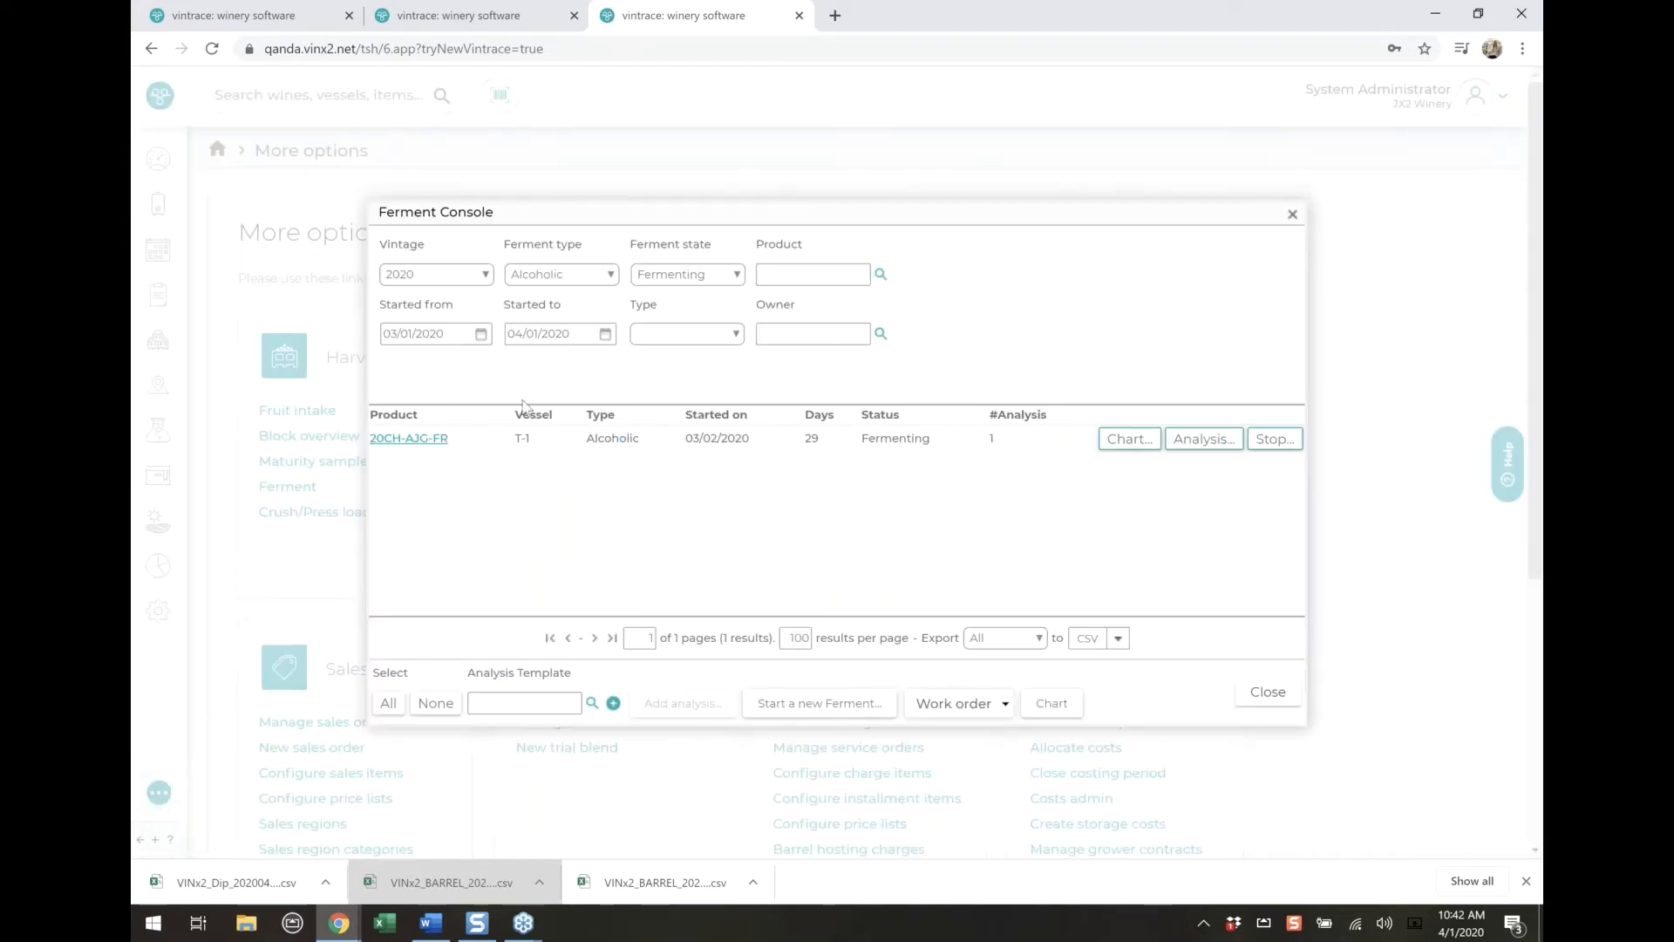
click(481, 335)
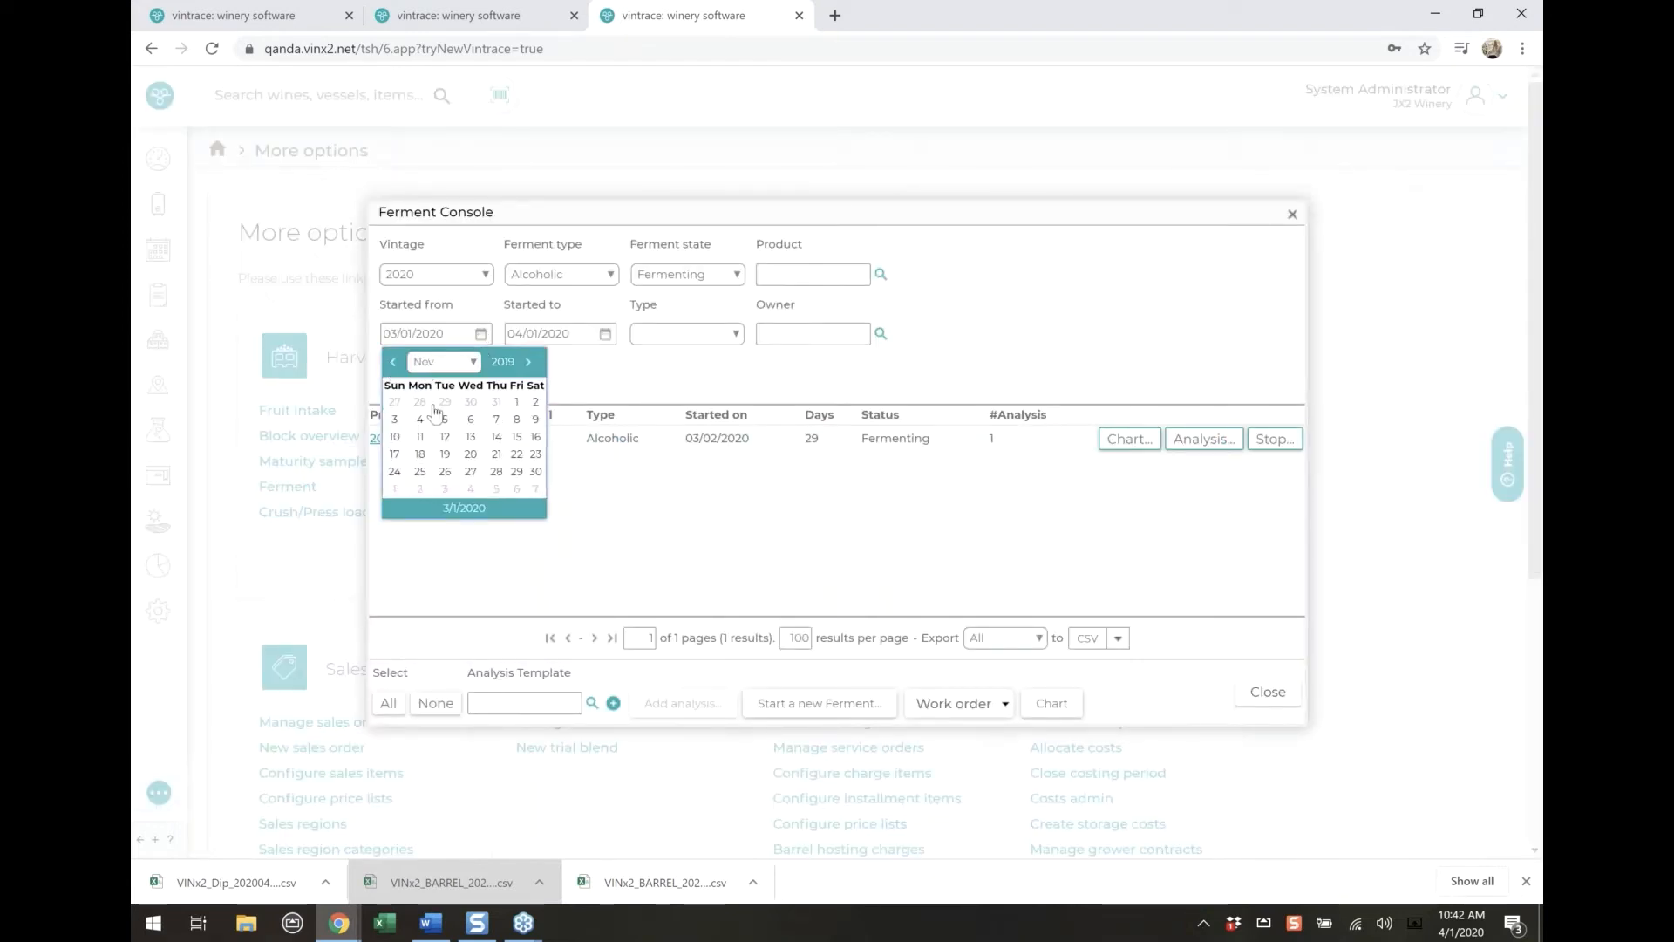
click(446, 403)
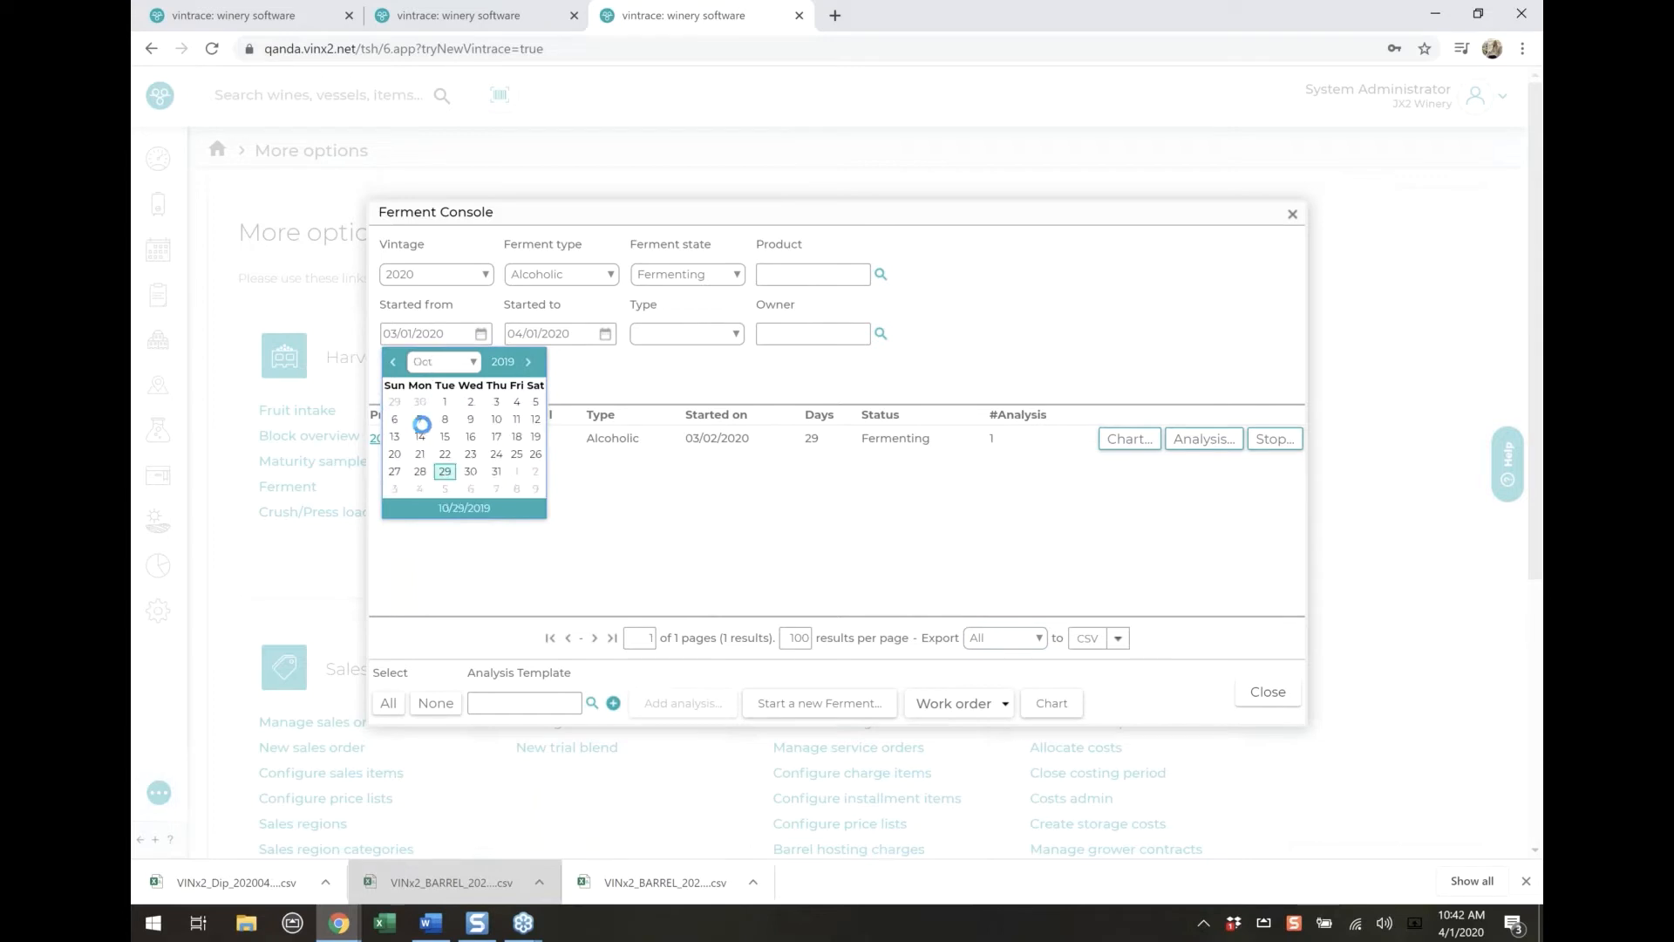
click(480, 337)
click(393, 362)
click(393, 363)
click(394, 363)
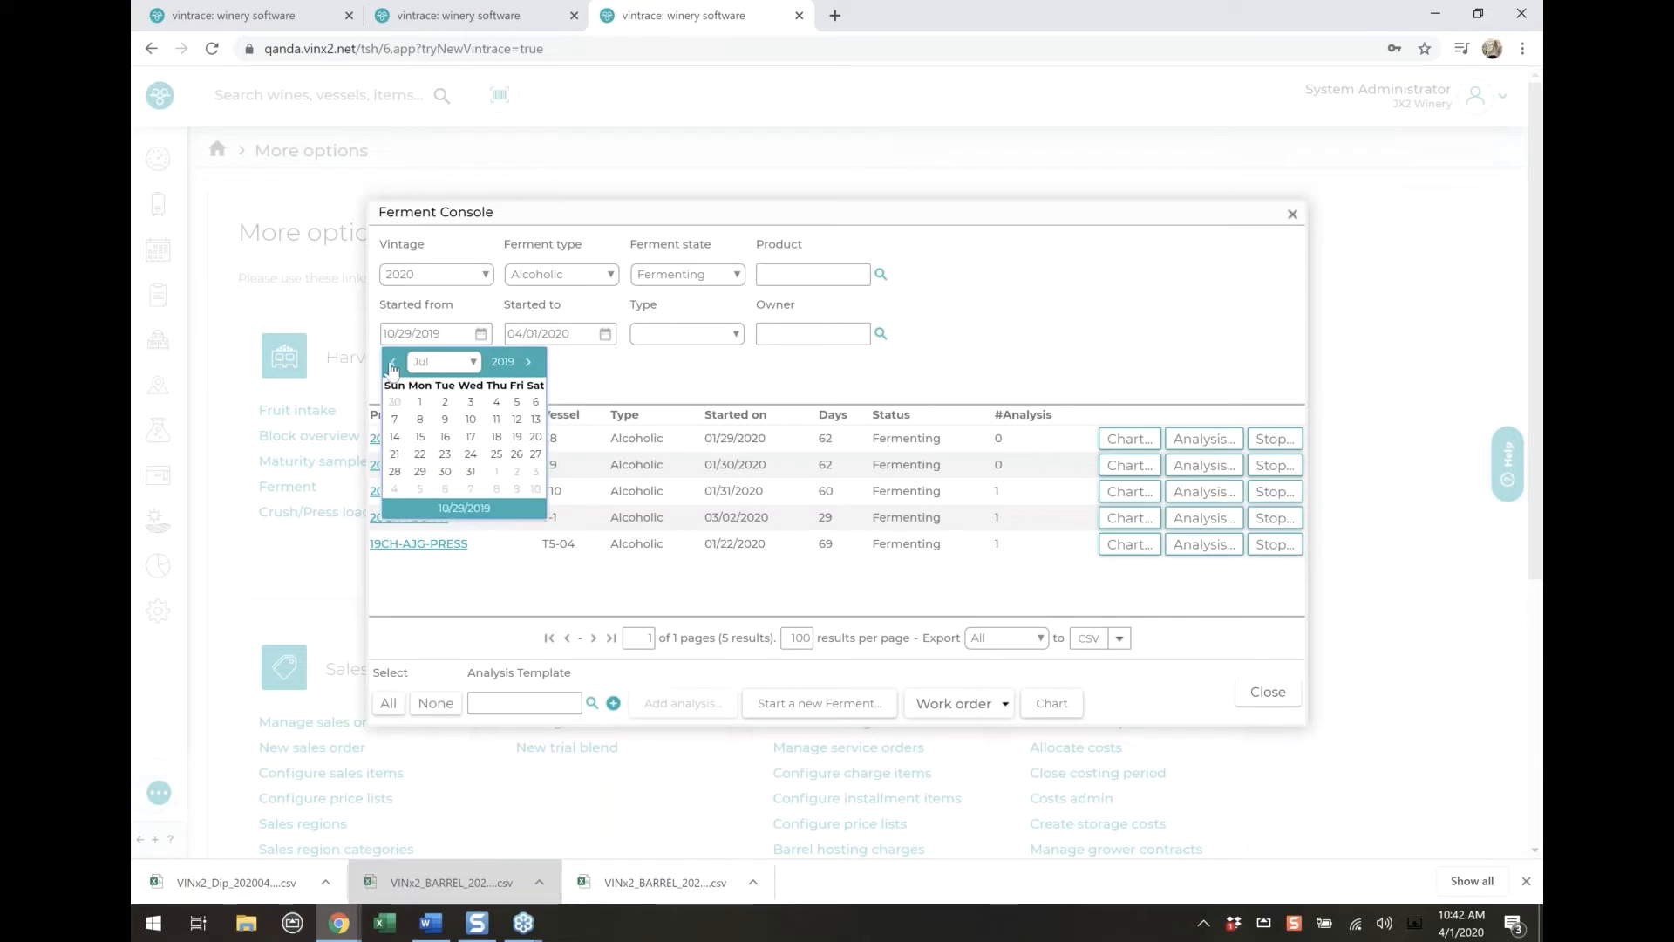
click(393, 362)
click(393, 362)
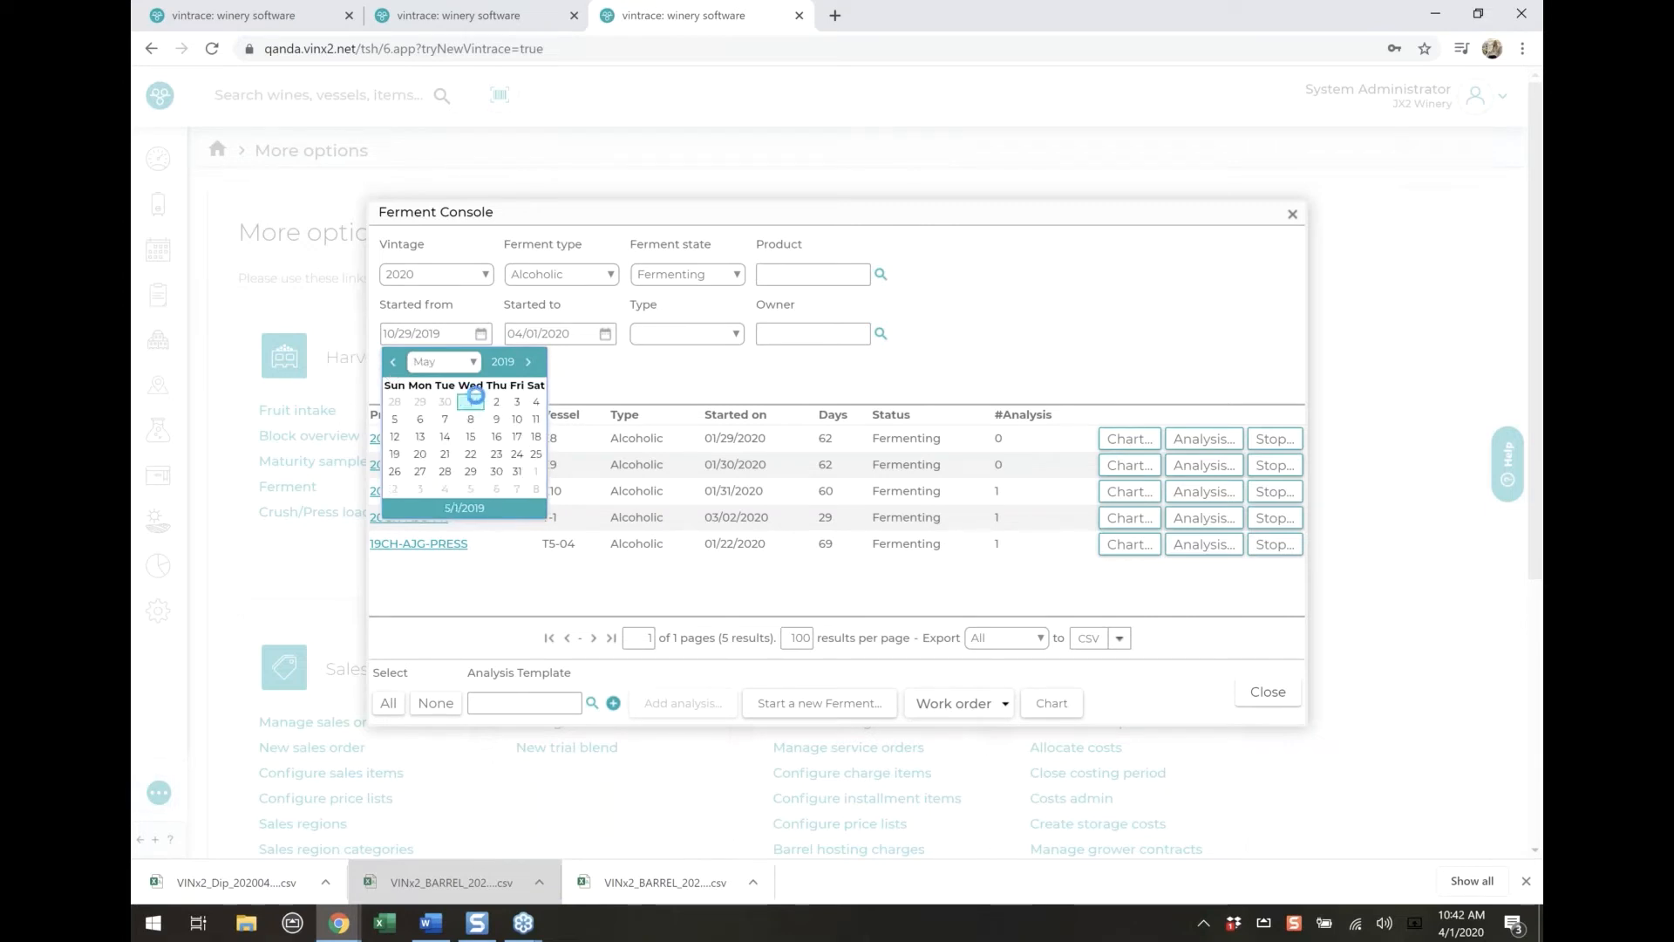
click(472, 402)
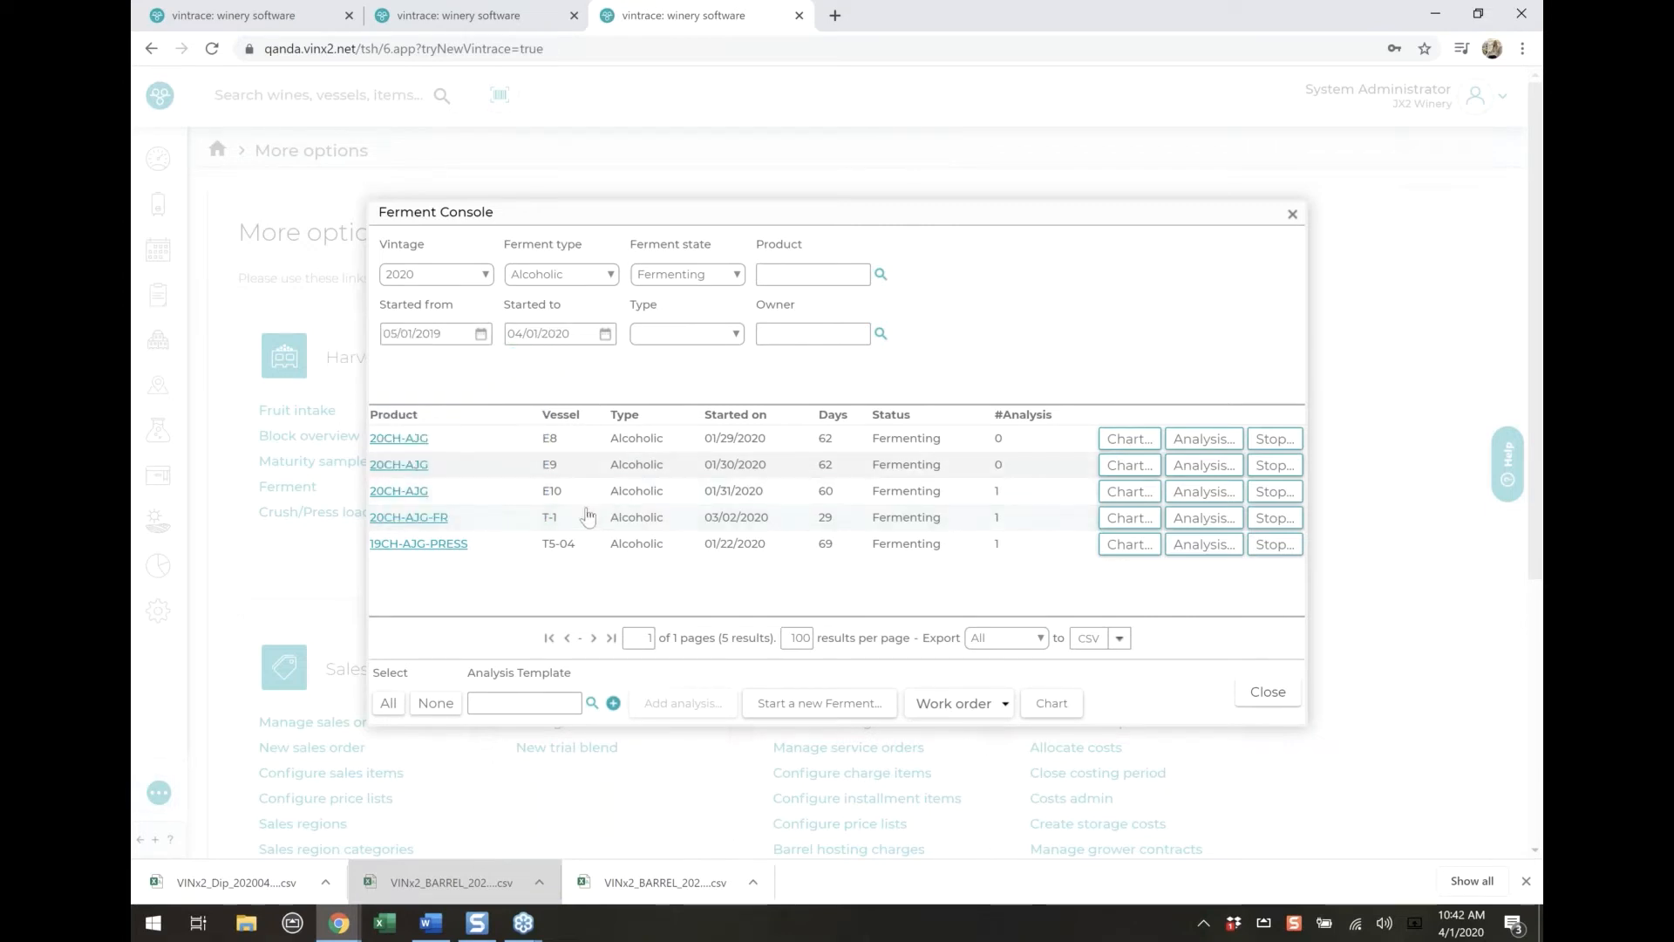
click(606, 334)
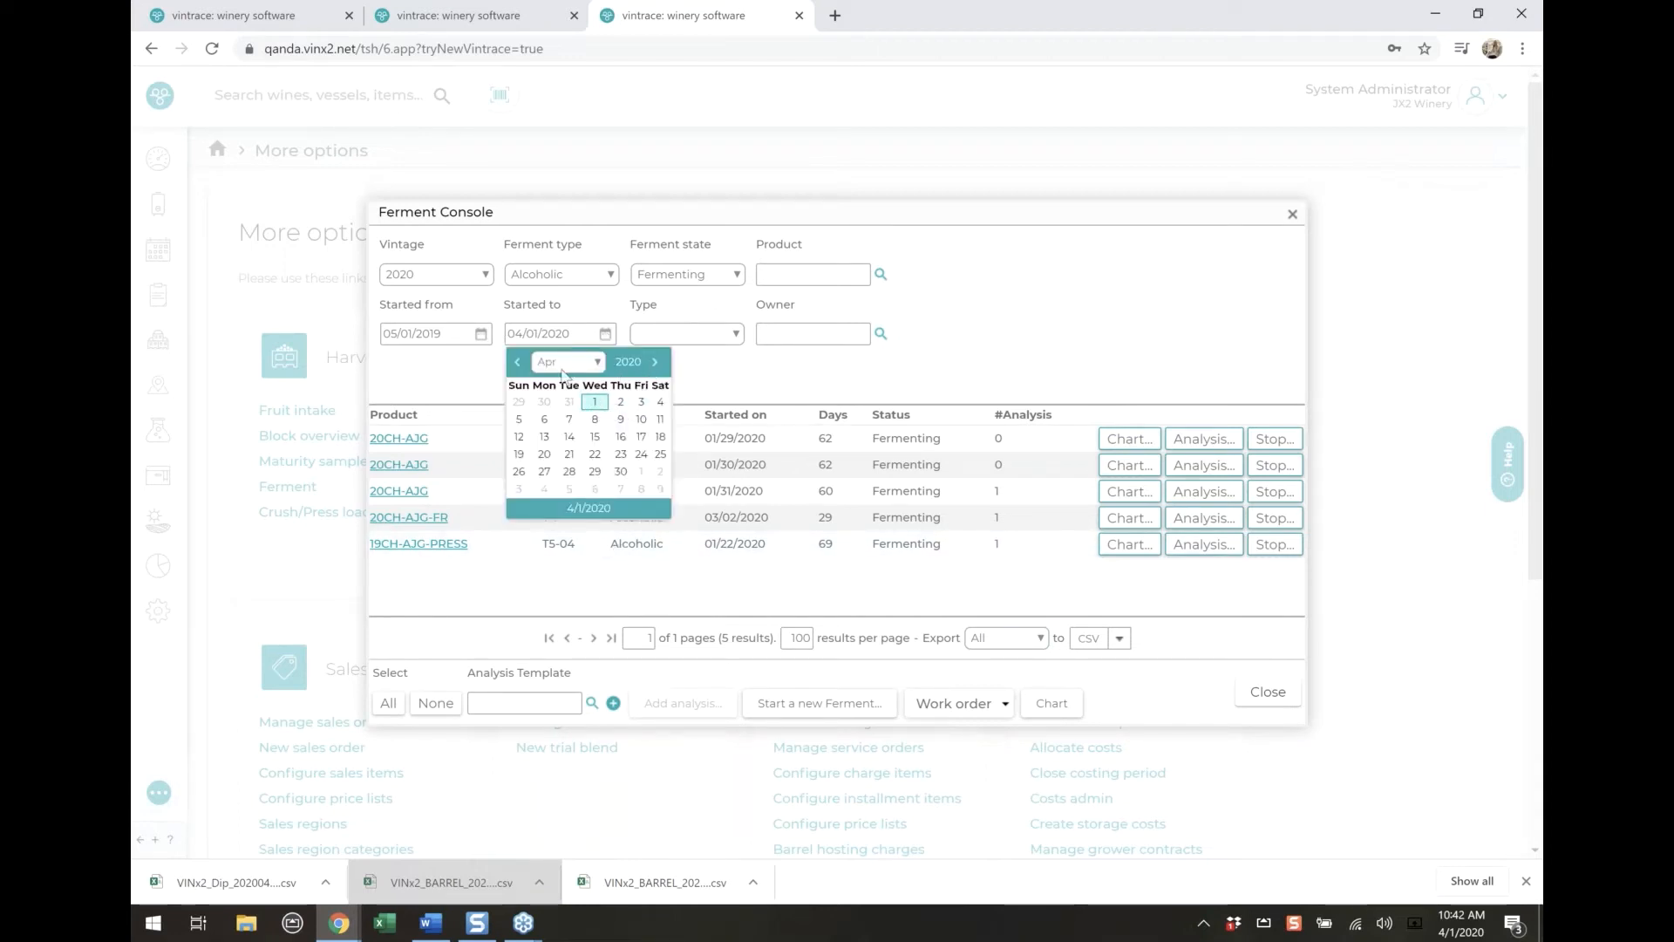
click(620, 401)
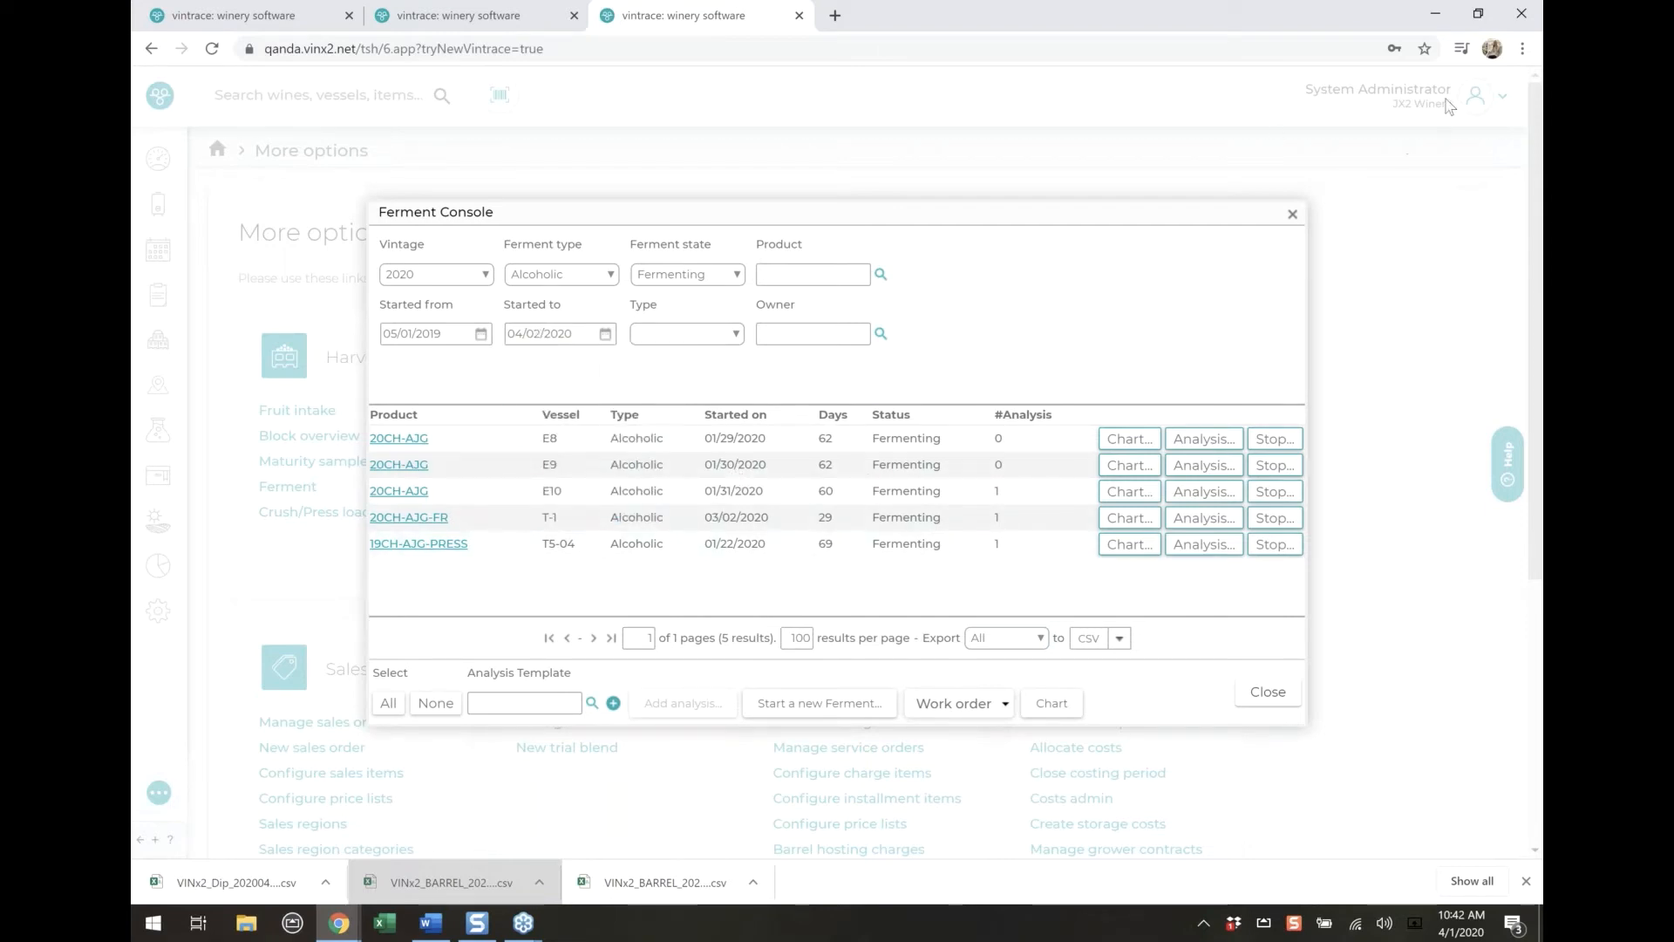
Stop the 20CH-AJG ferment in vessel E8 with today's stop date, save it, and dismiss the service charges without saving
click(1267, 440)
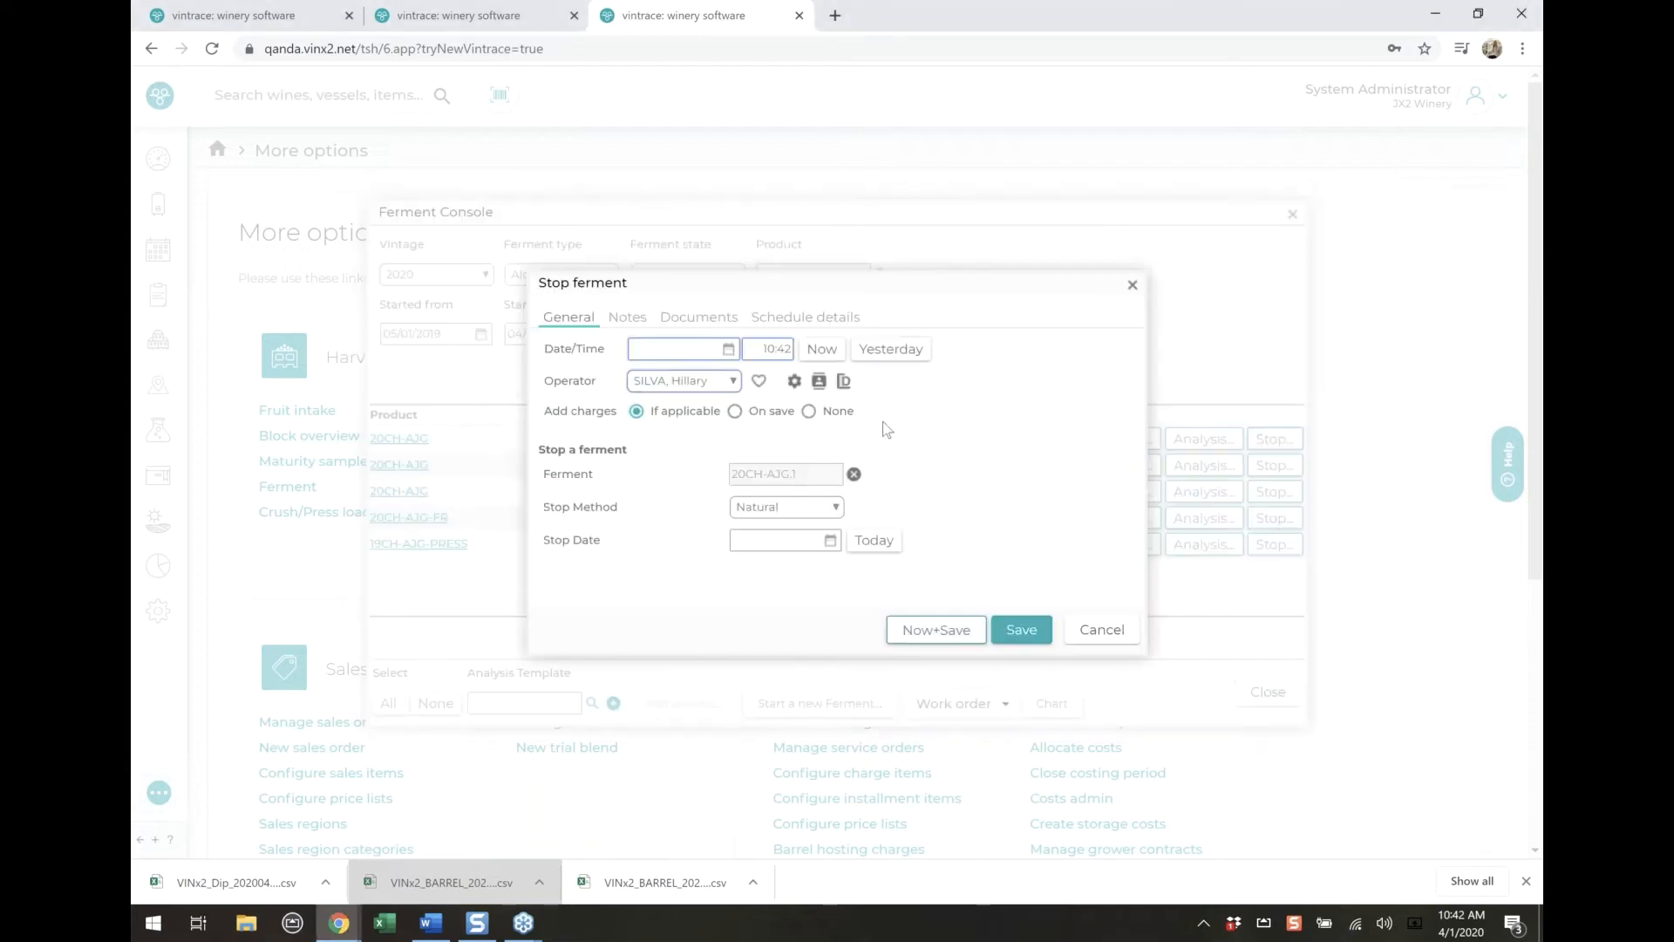
click(869, 542)
click(934, 636)
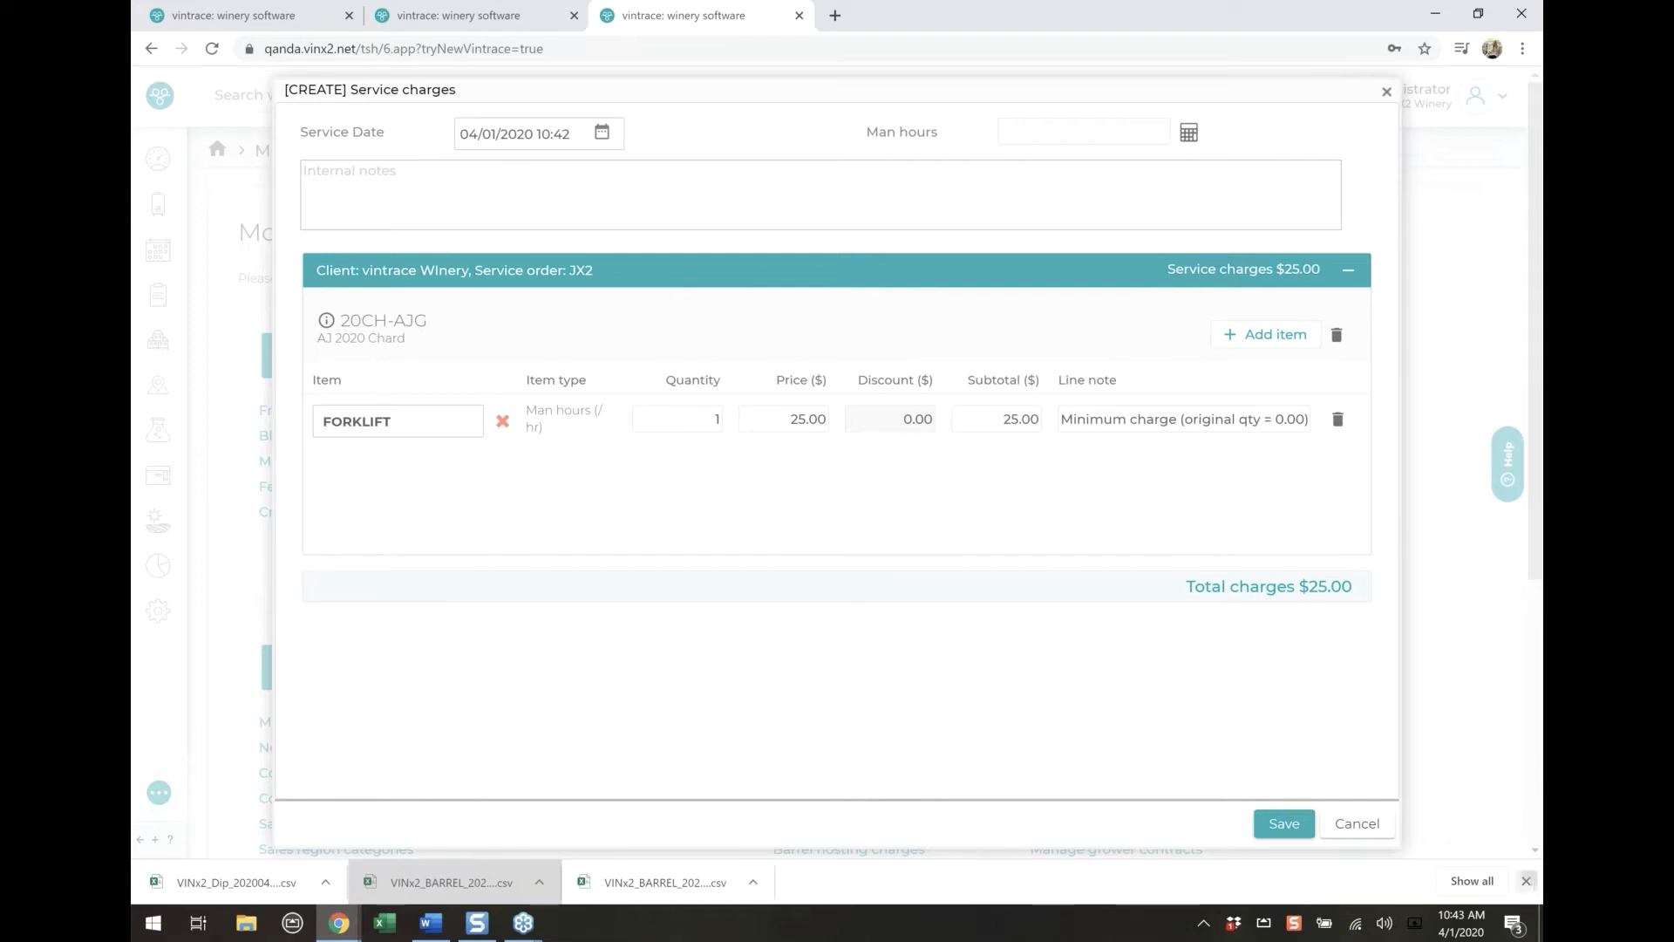
click(1527, 881)
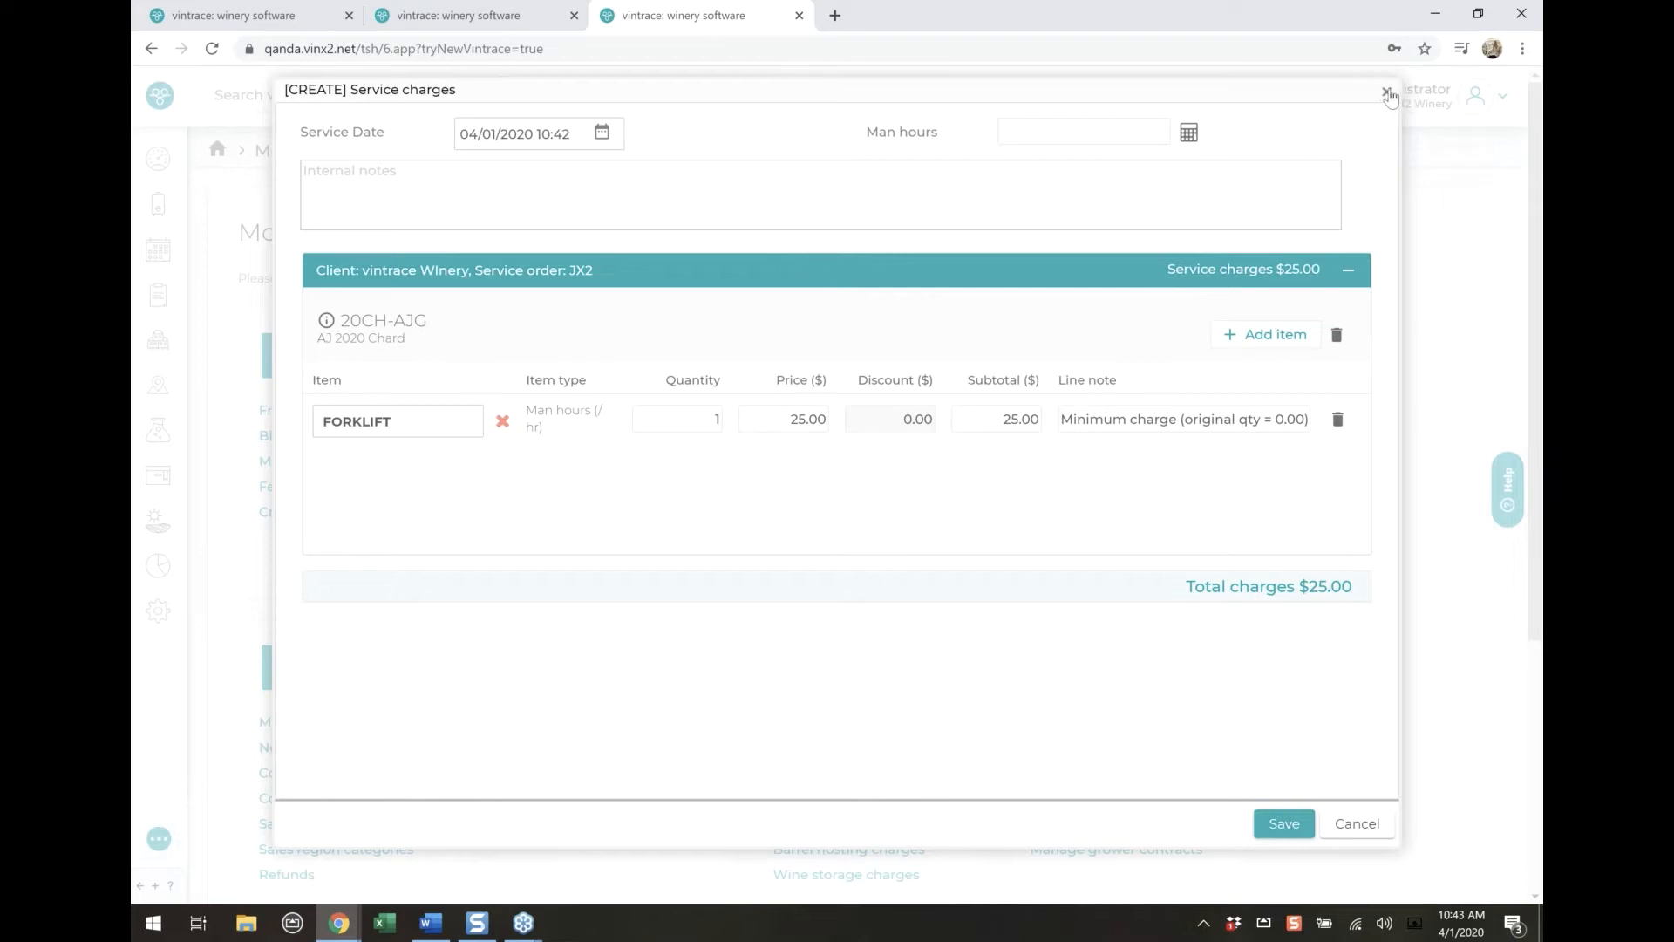
click(1386, 90)
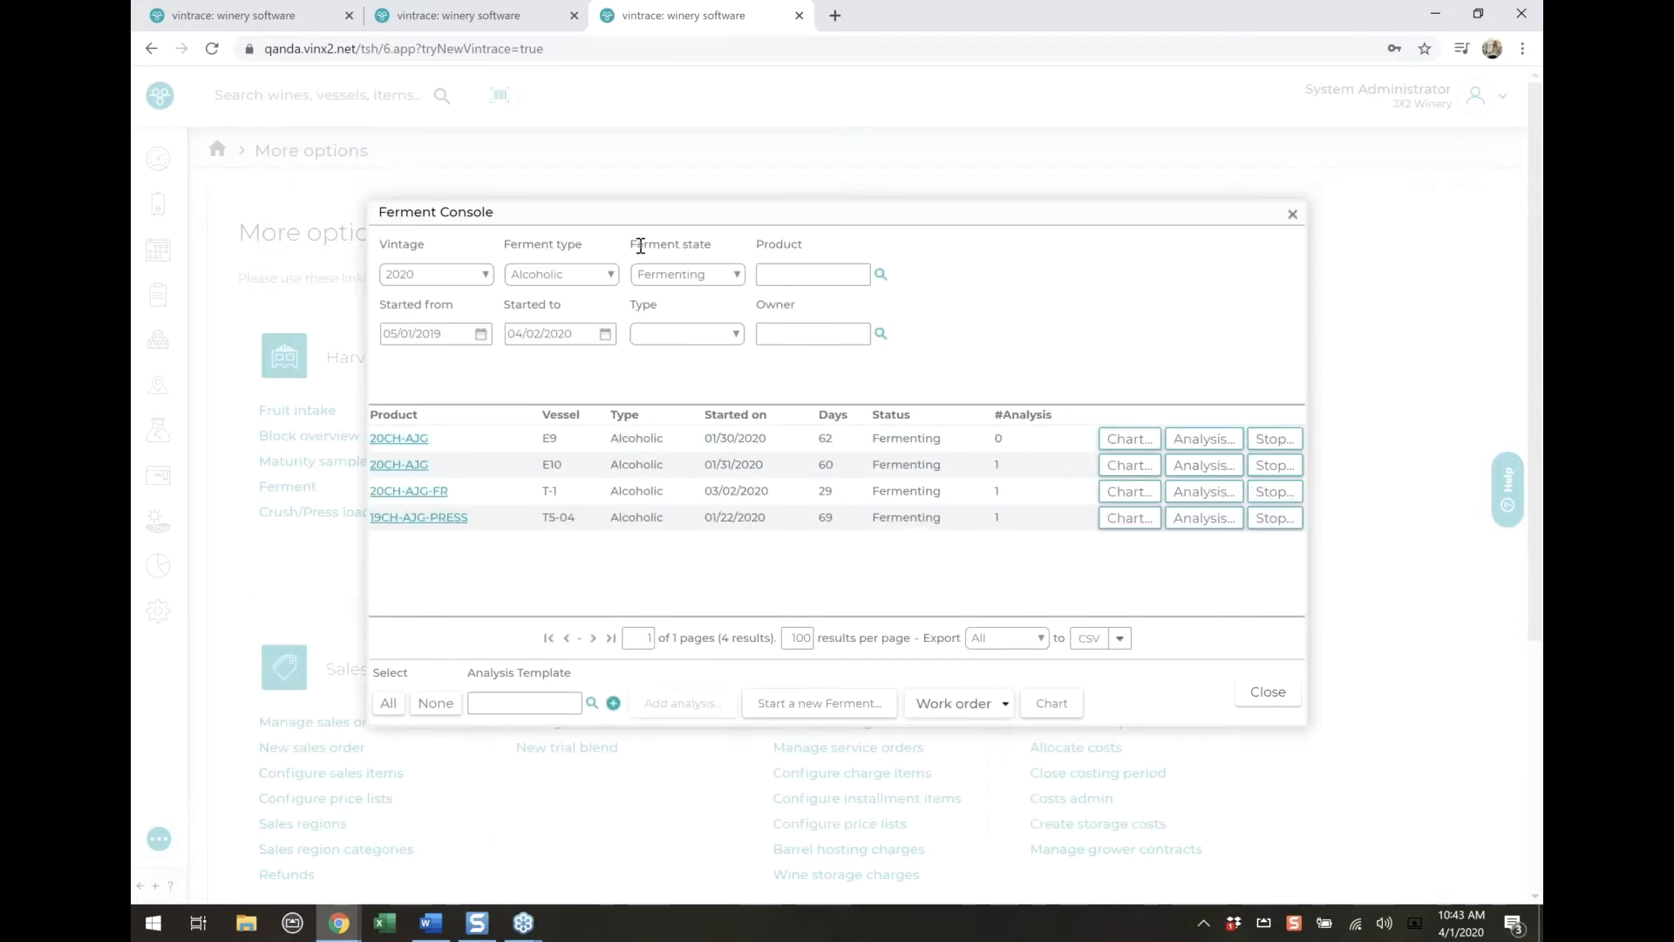
Filter the ferments to the Malolactic type and clear the vintage filter
drag(638, 245, 636, 283)
click(708, 277)
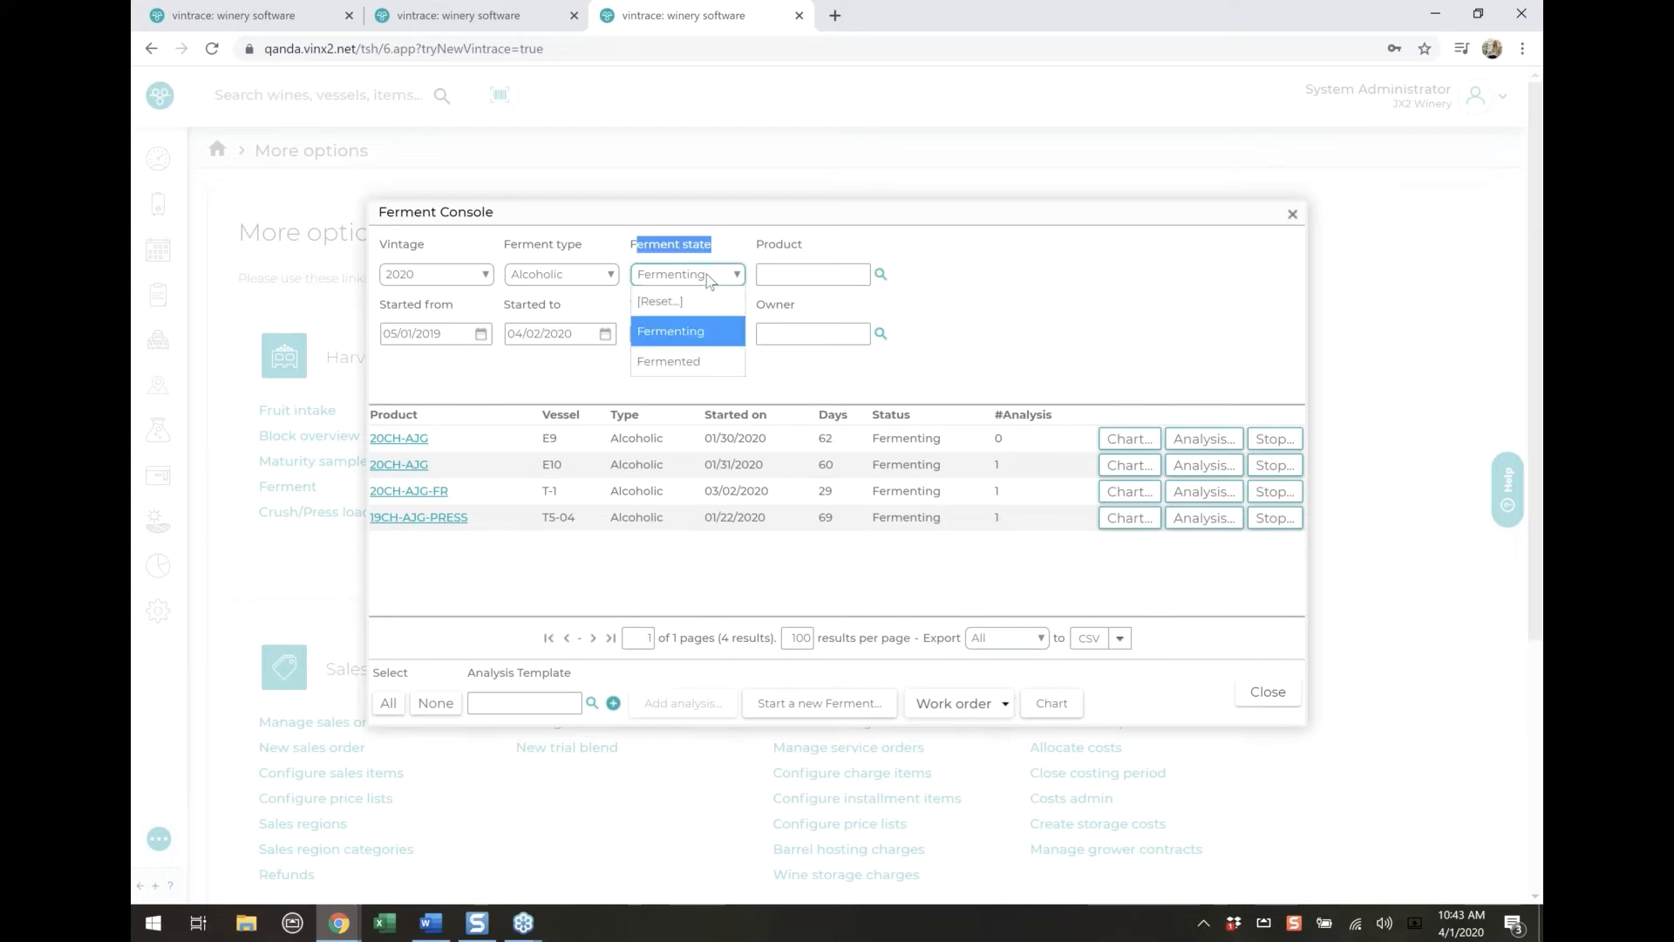
click(603, 277)
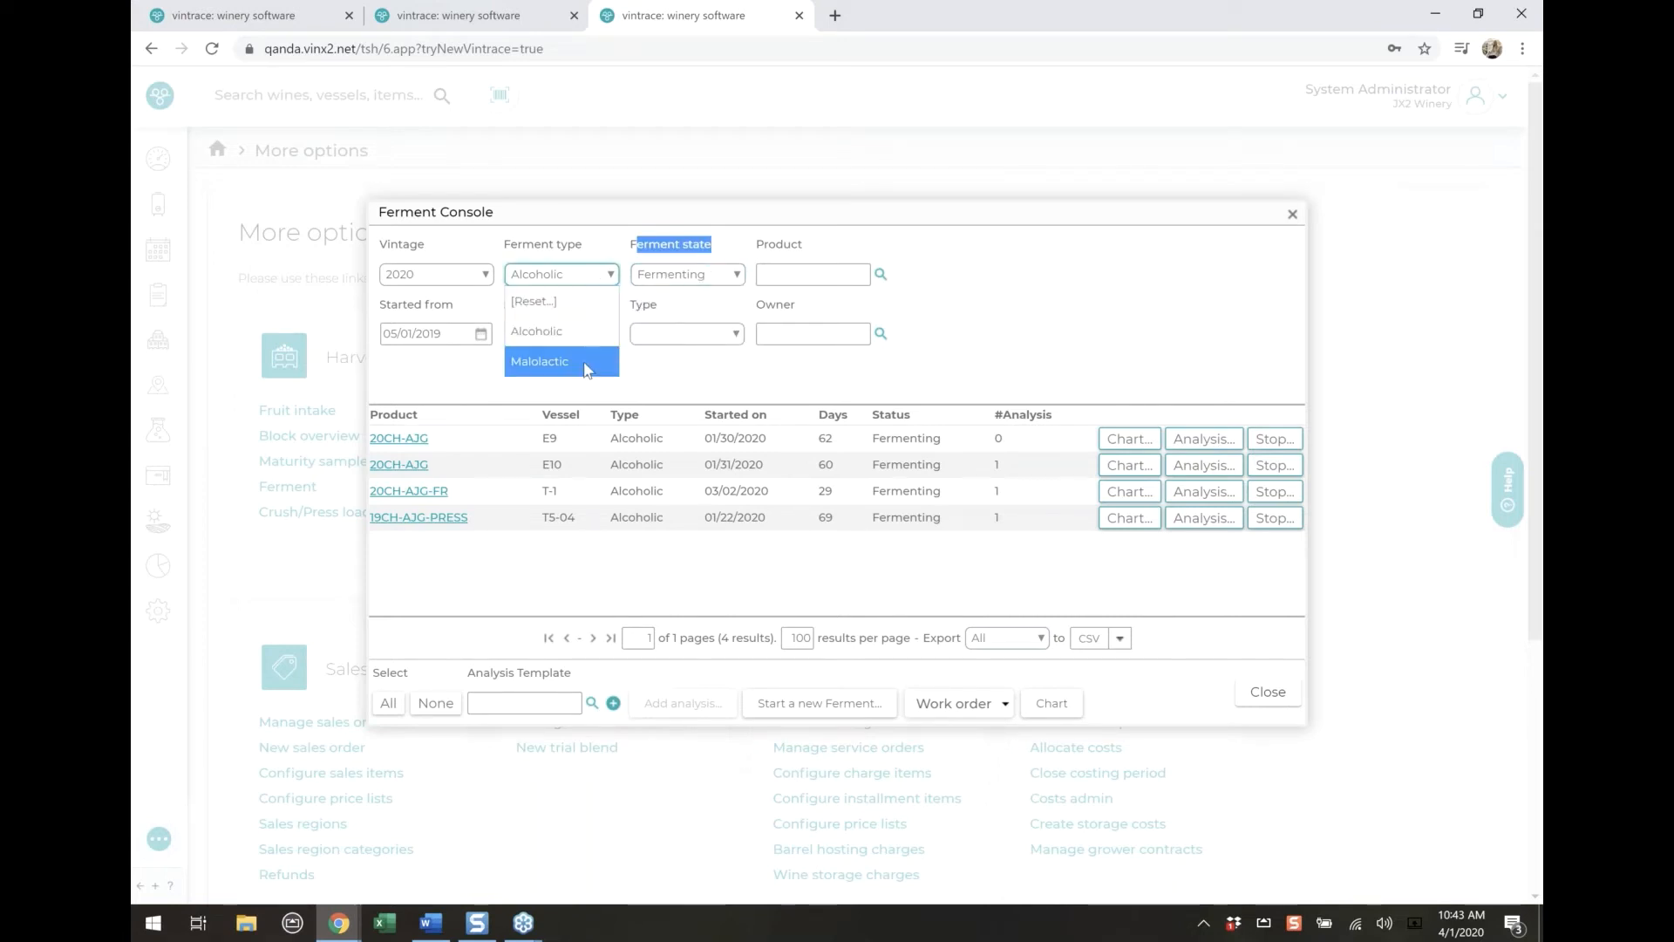
click(582, 361)
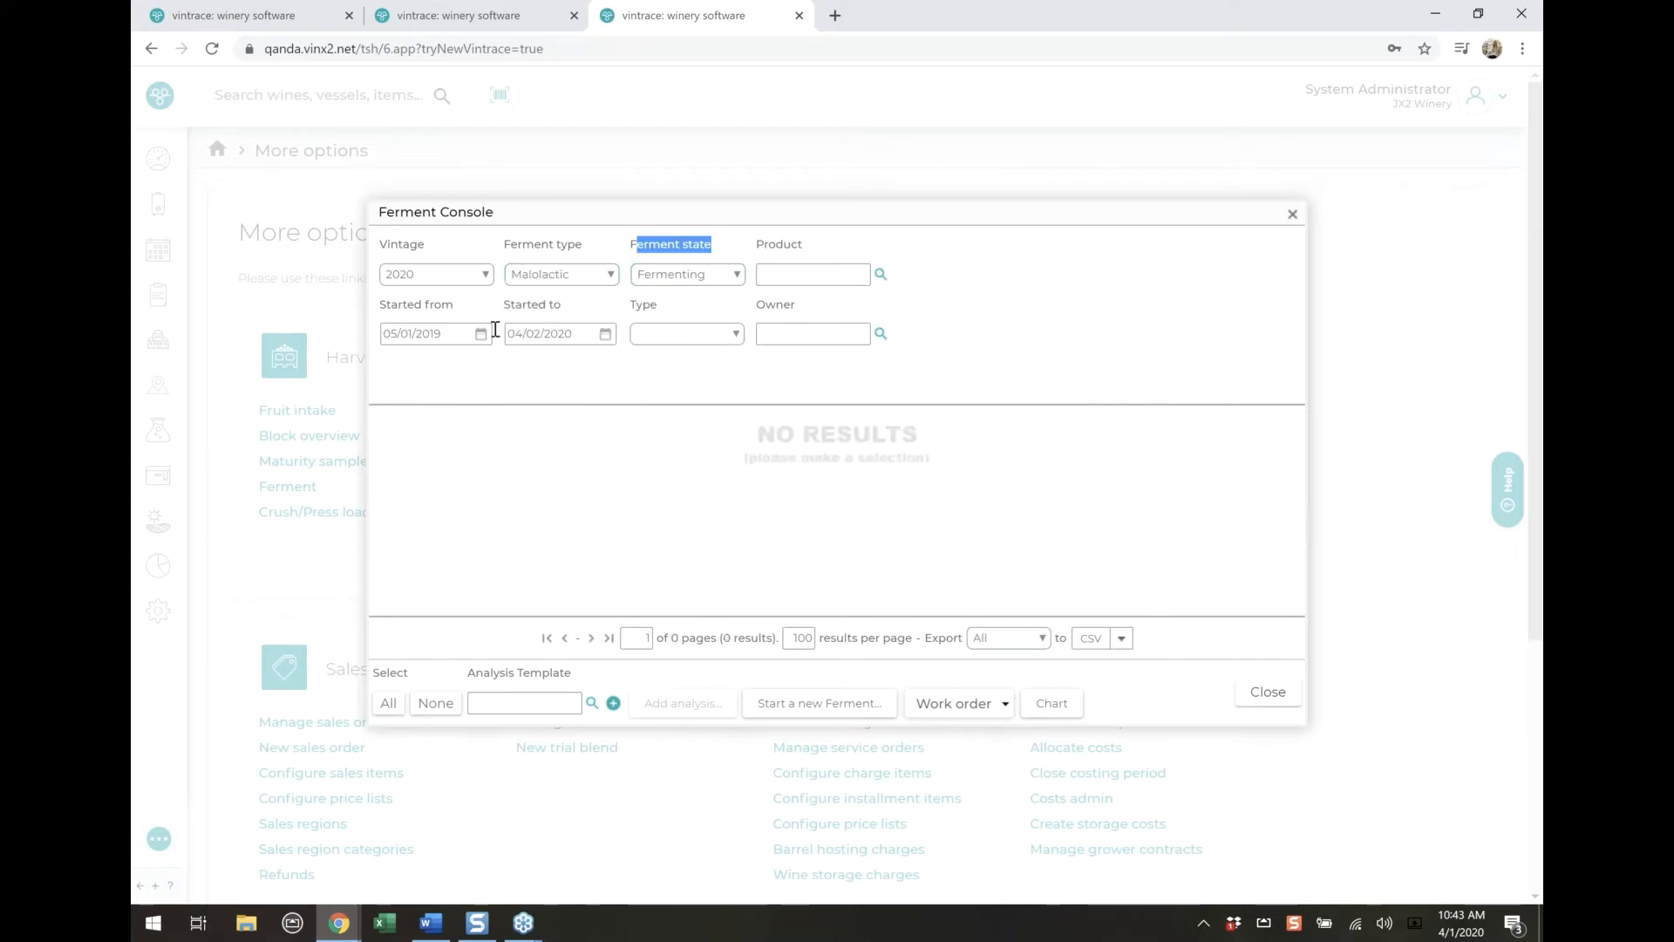
click(484, 275)
click(430, 302)
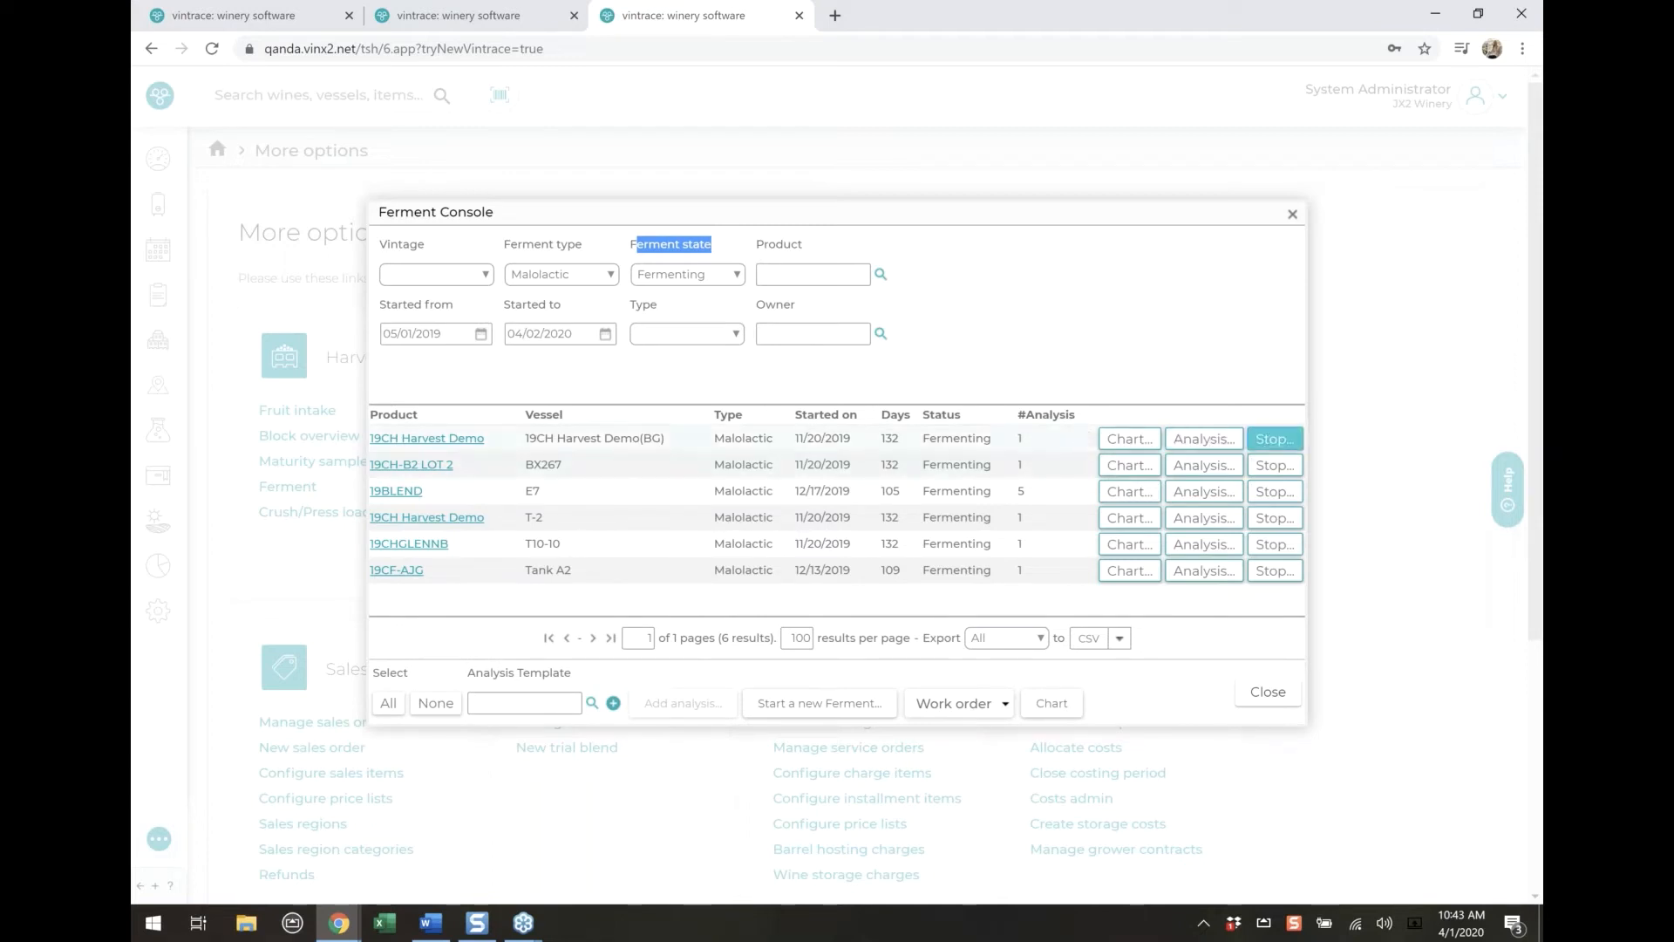
Stop the malolactic ferment of 19CH Harvest Demo(BG) with today's stop date, save it, and close the Ferment Console
click(1274, 438)
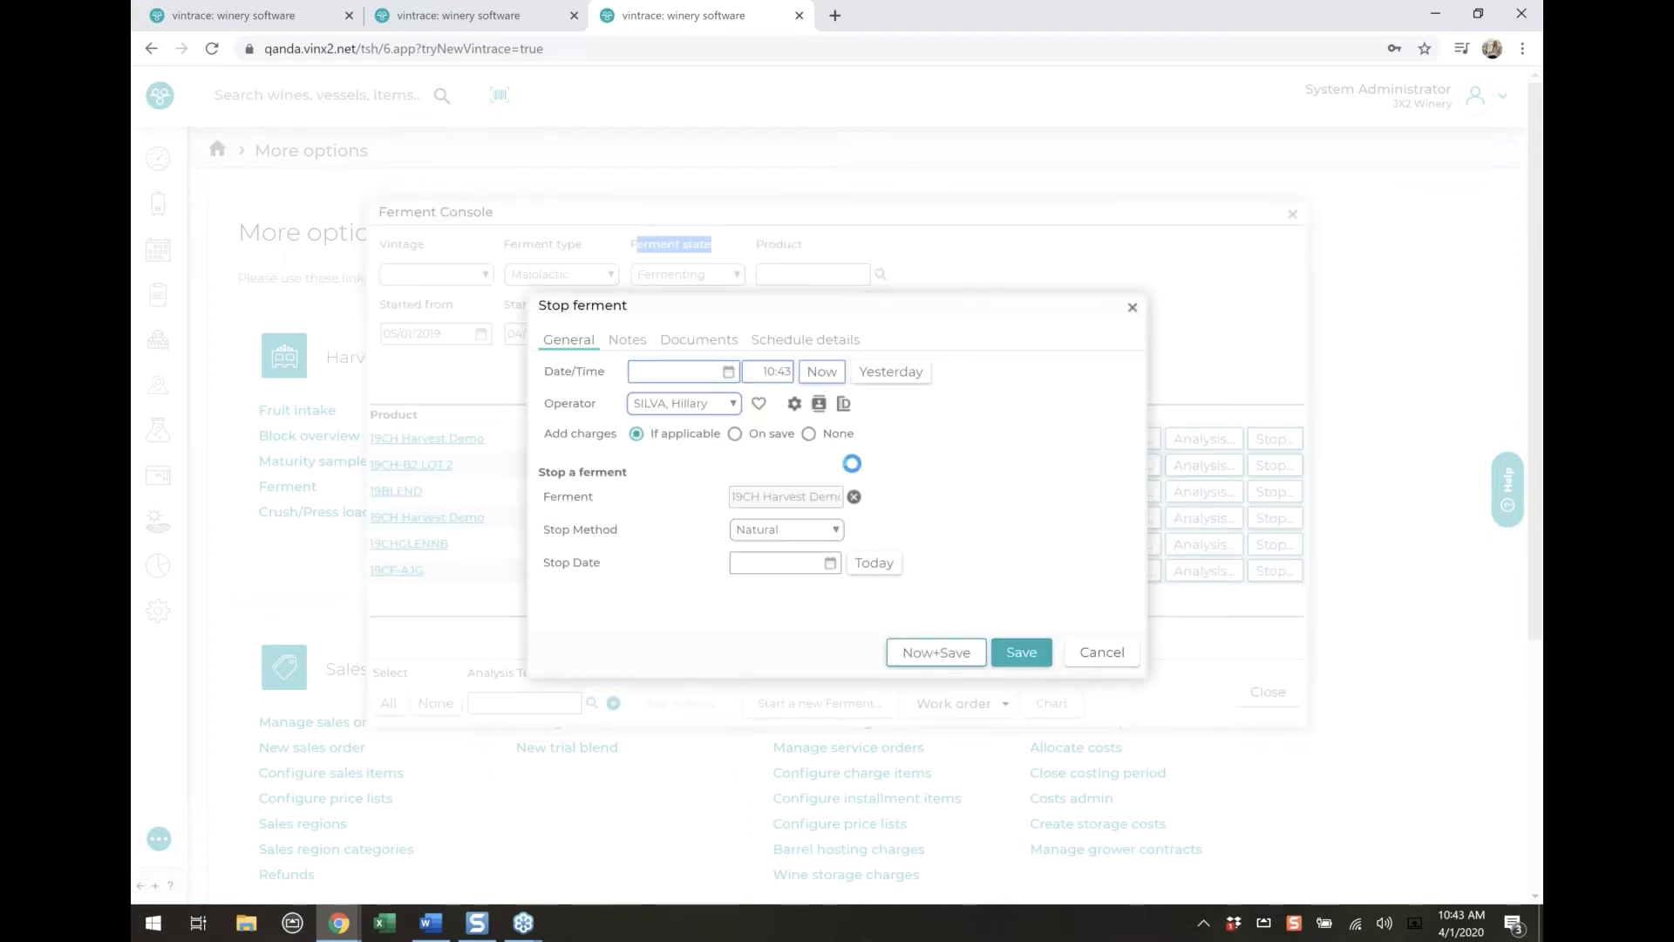
click(874, 563)
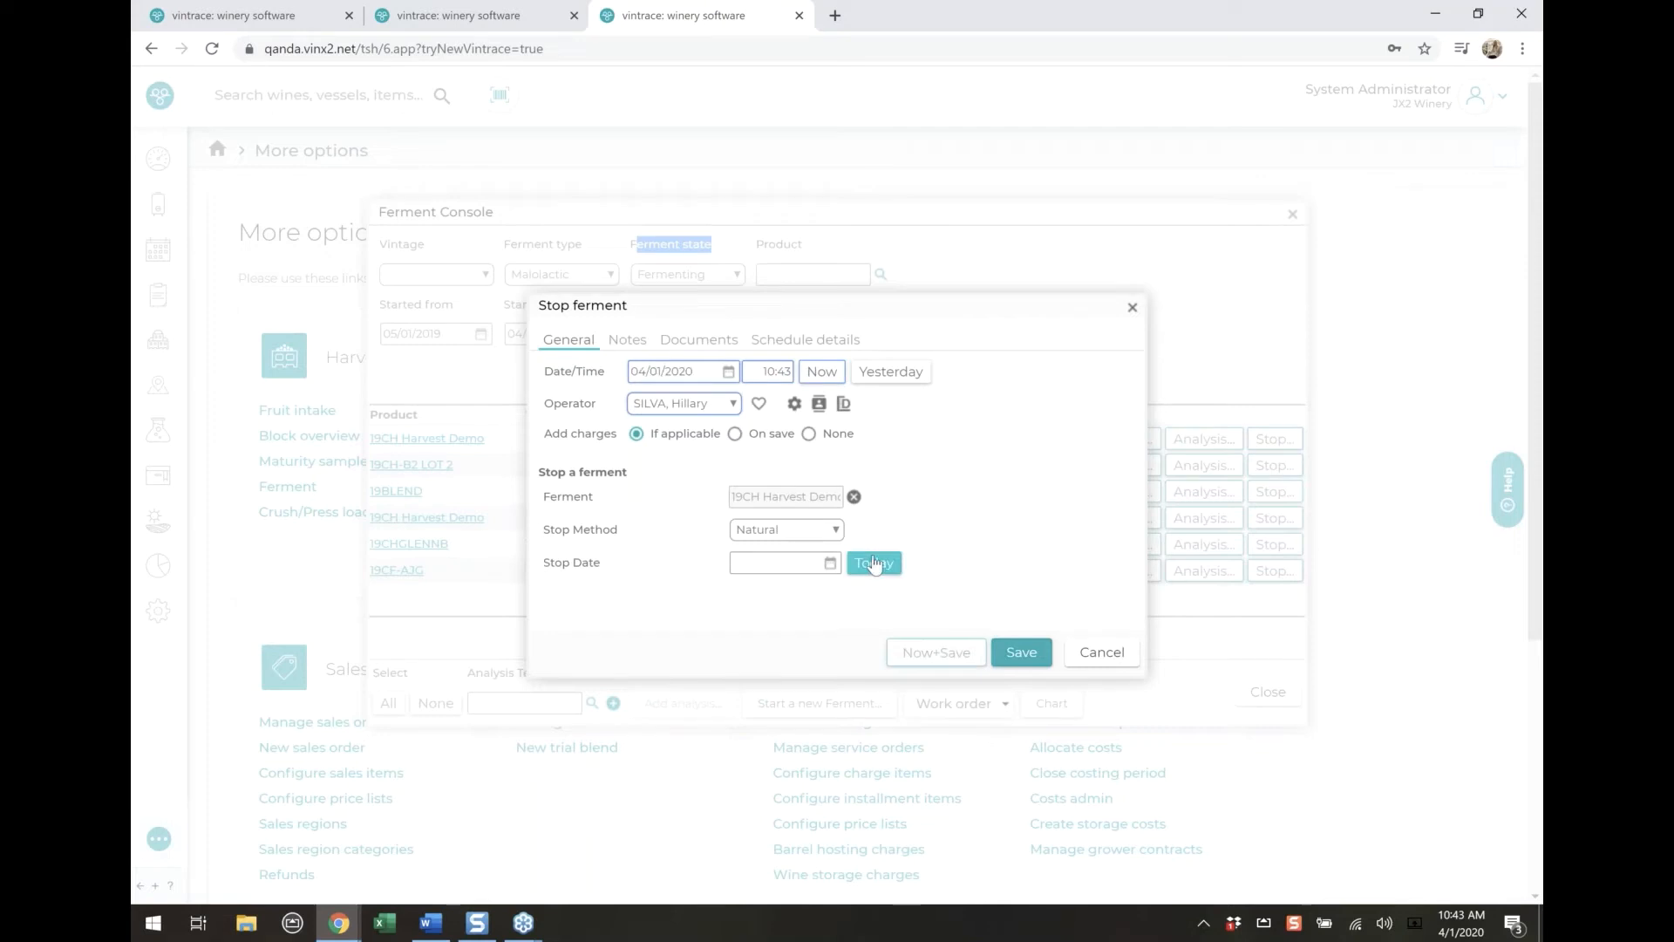
click(1017, 656)
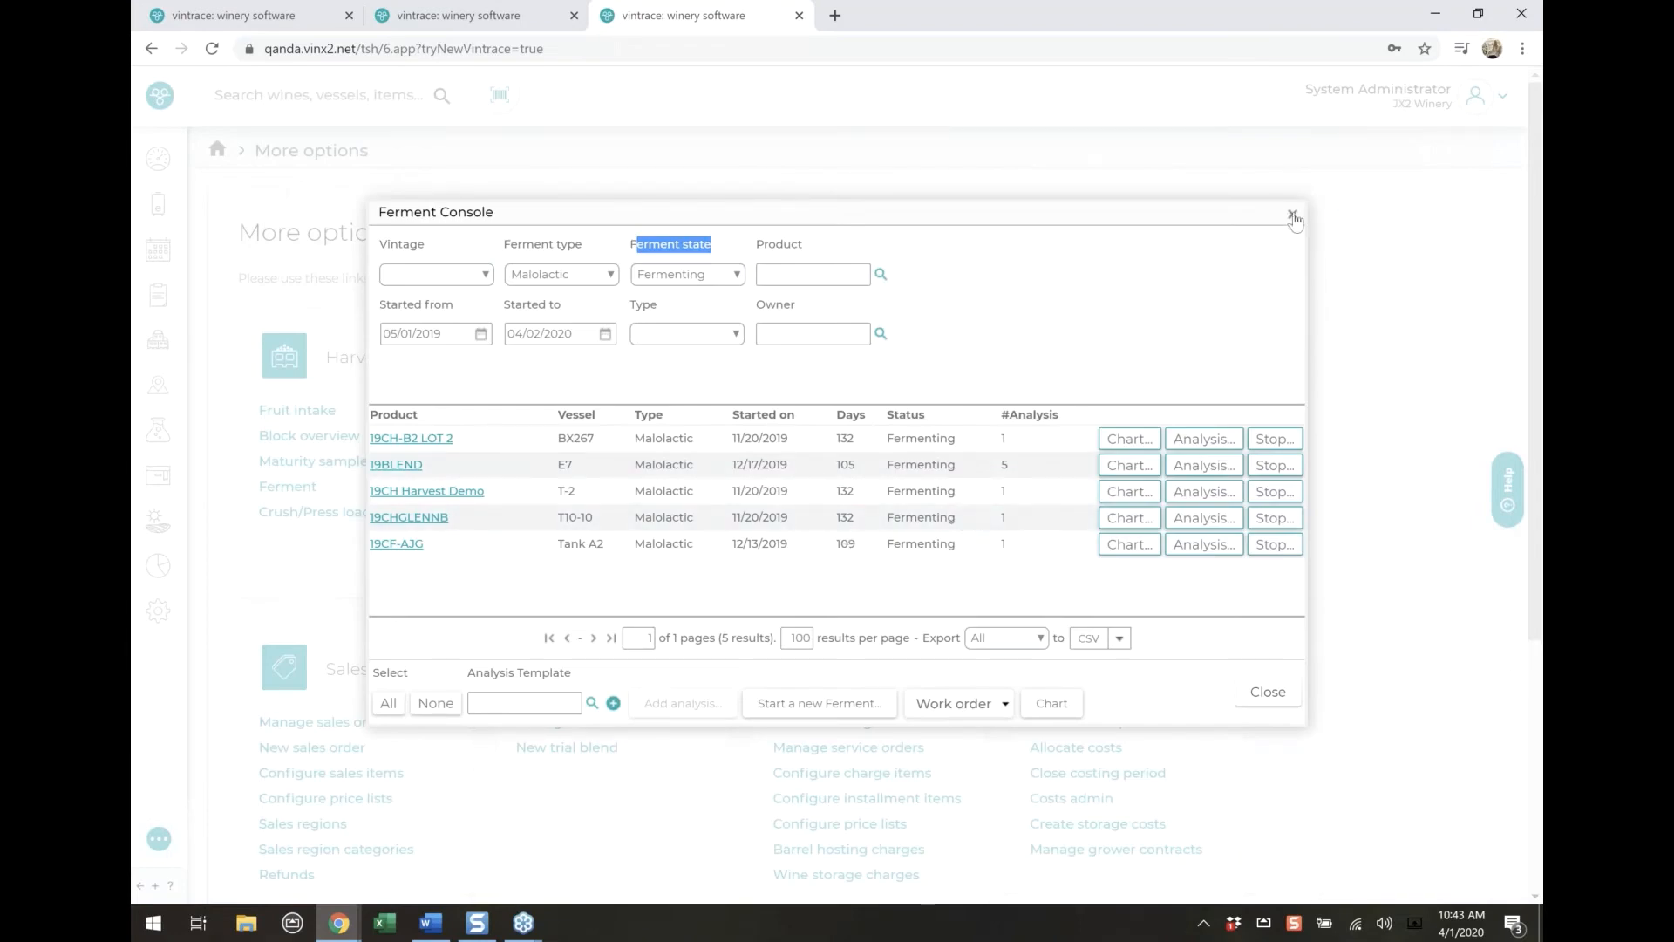
click(1292, 214)
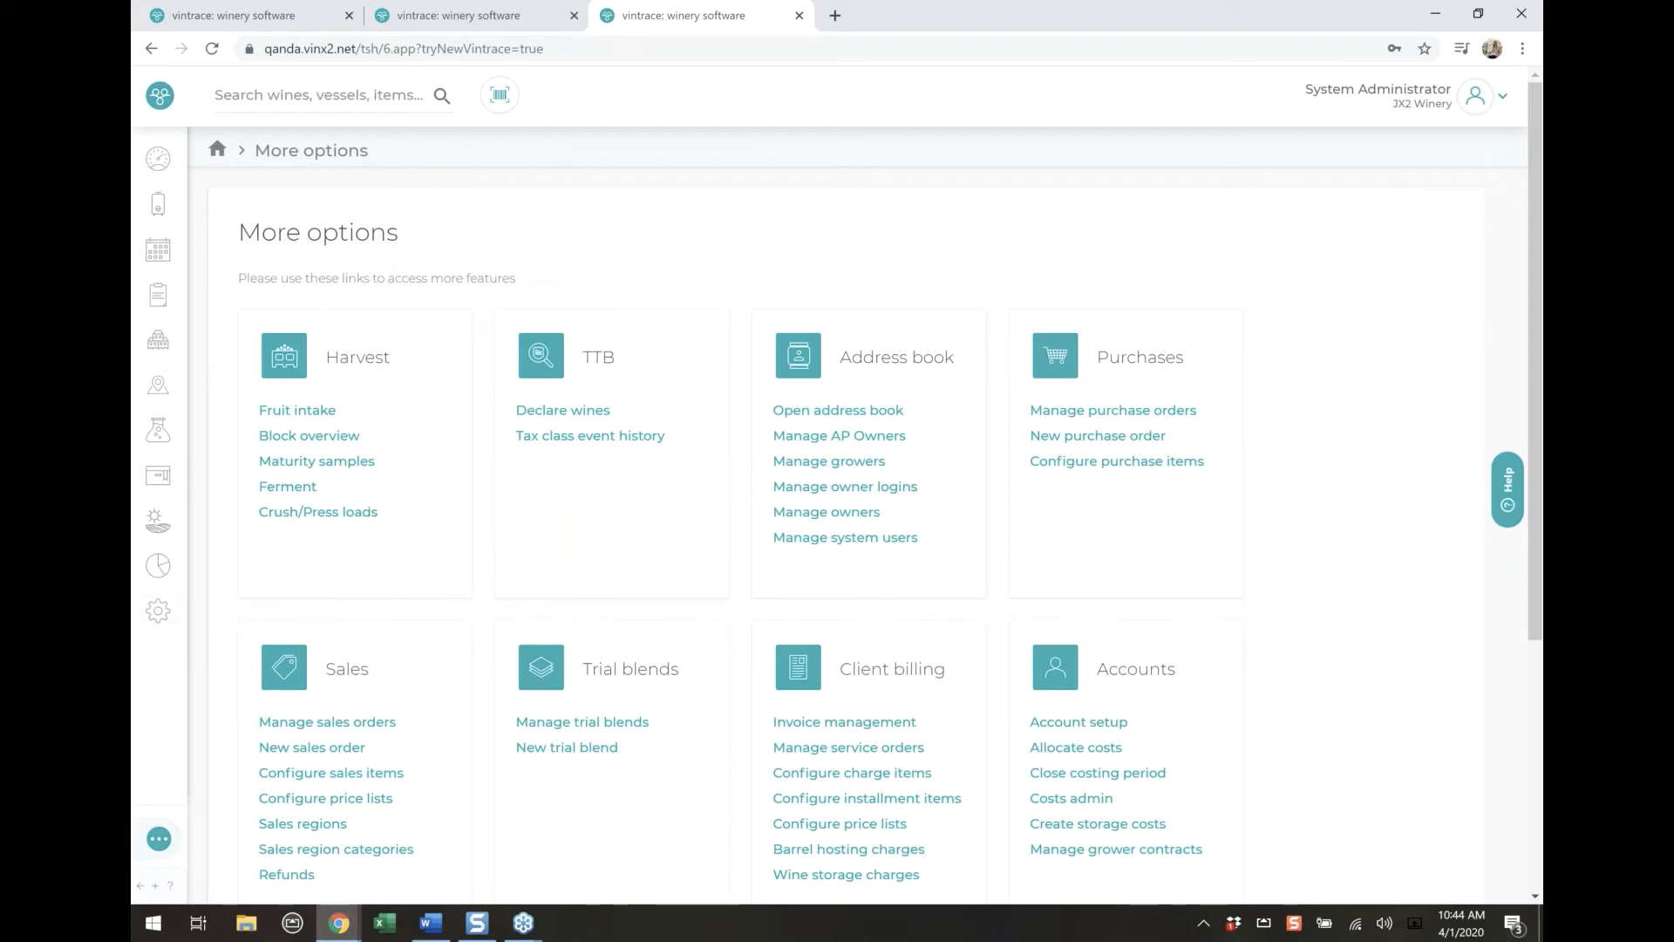
Switch to the old vintrace dashboard and browse the results of the Uncrushed parcels saved search
click(157, 839)
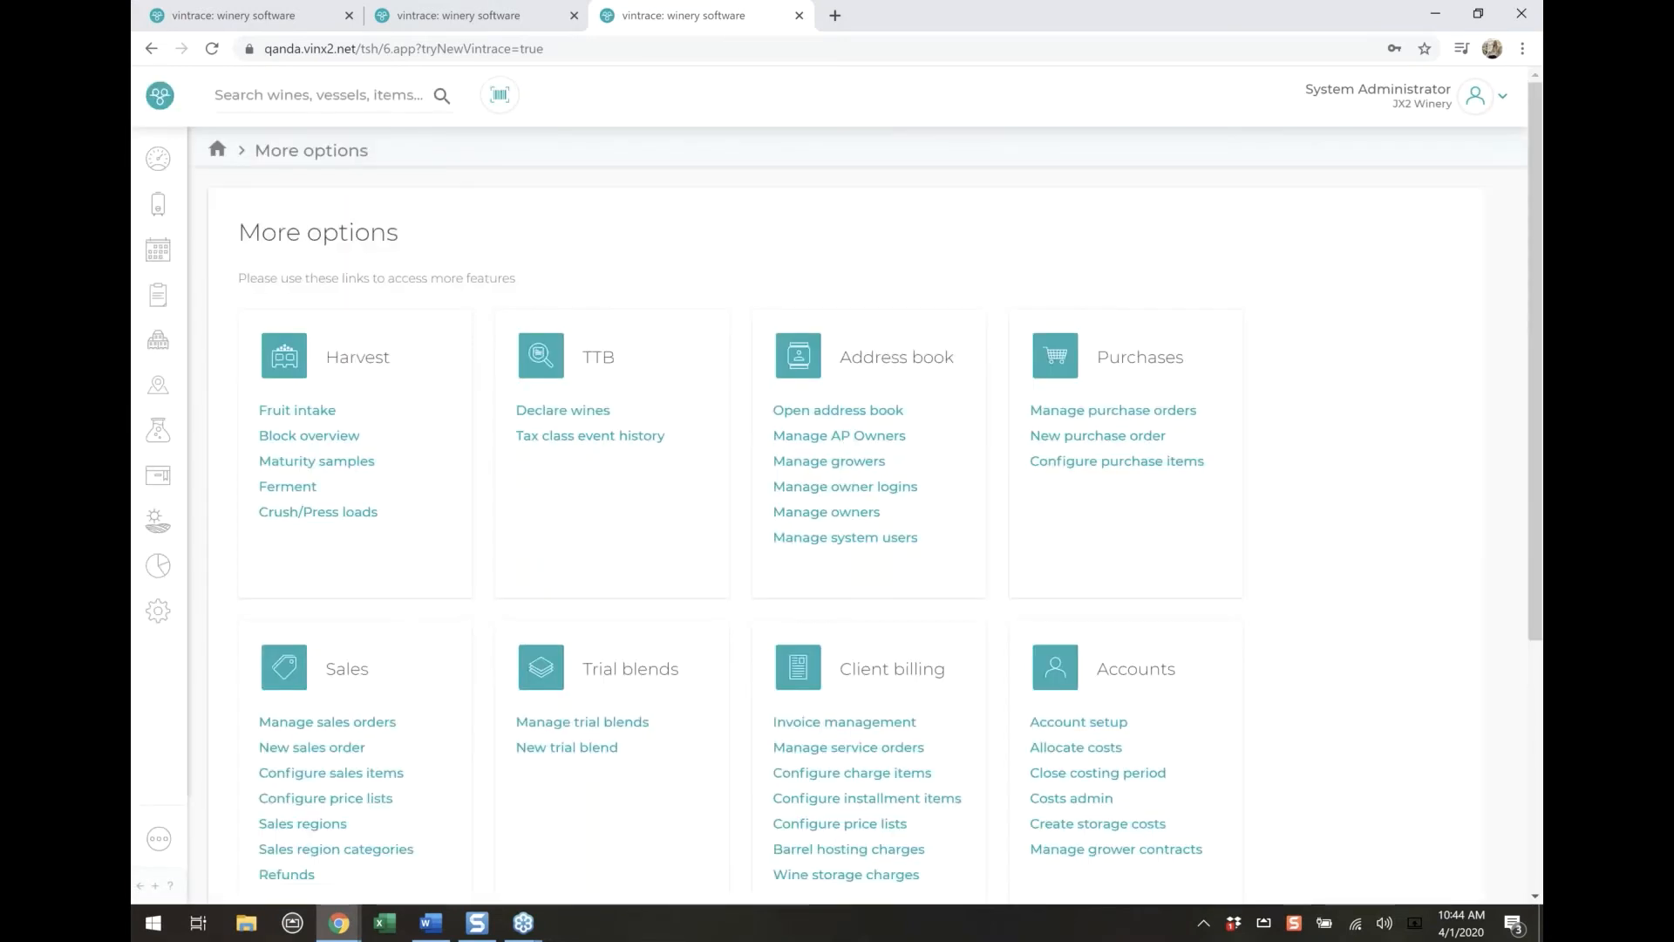
click(273, 20)
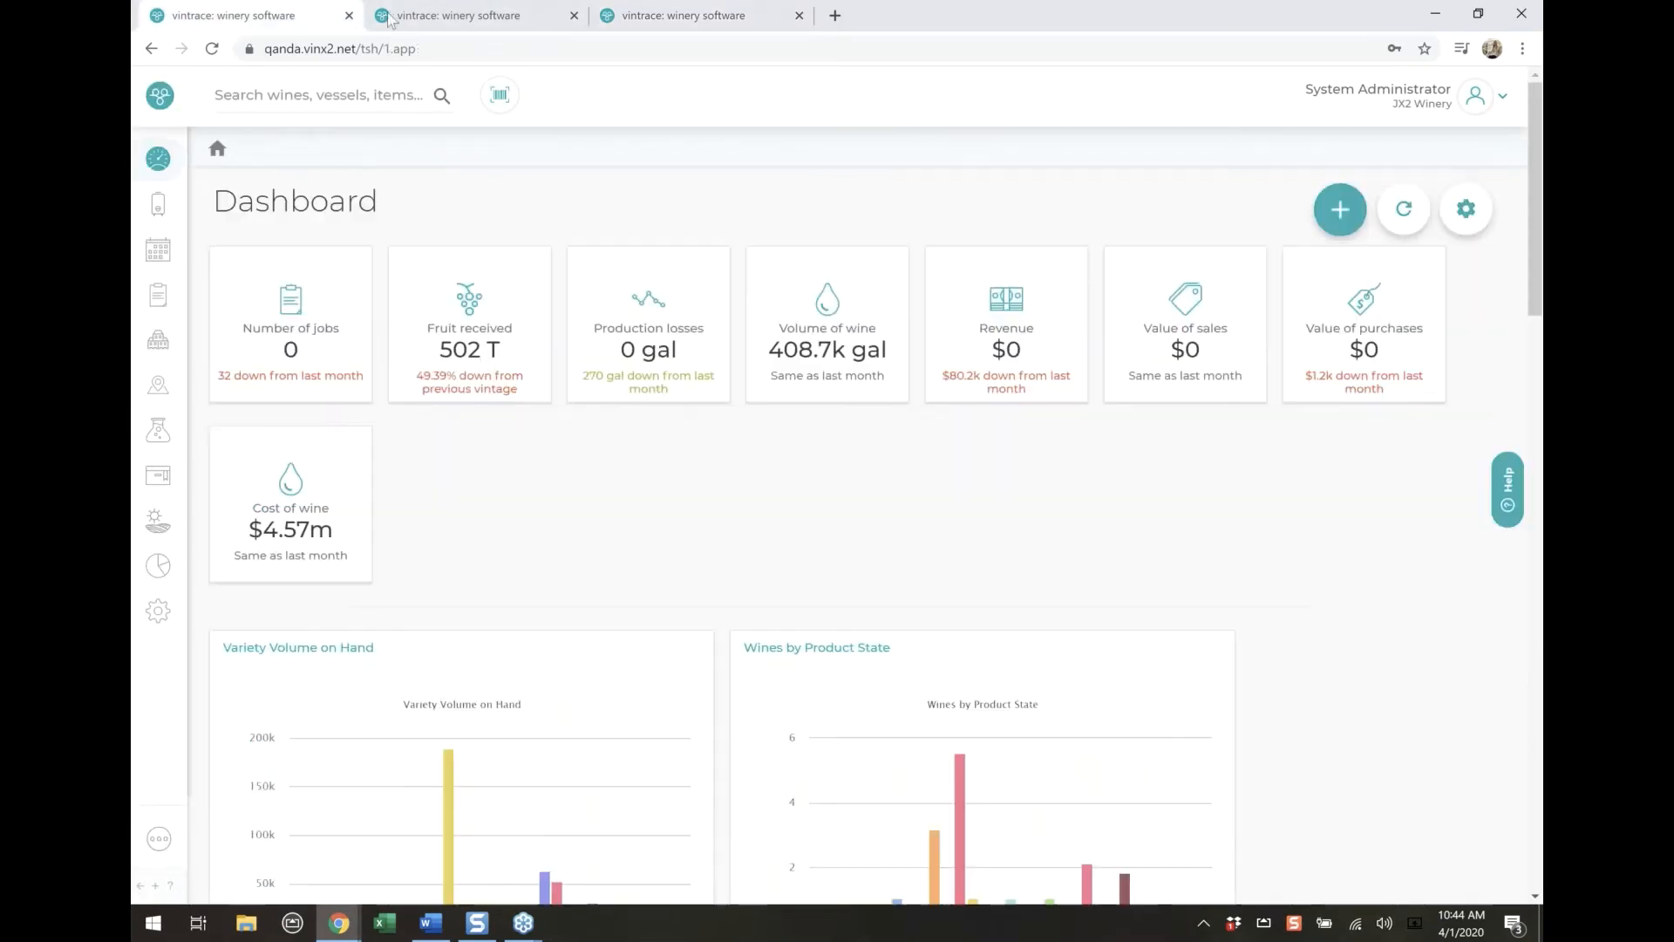
click(451, 22)
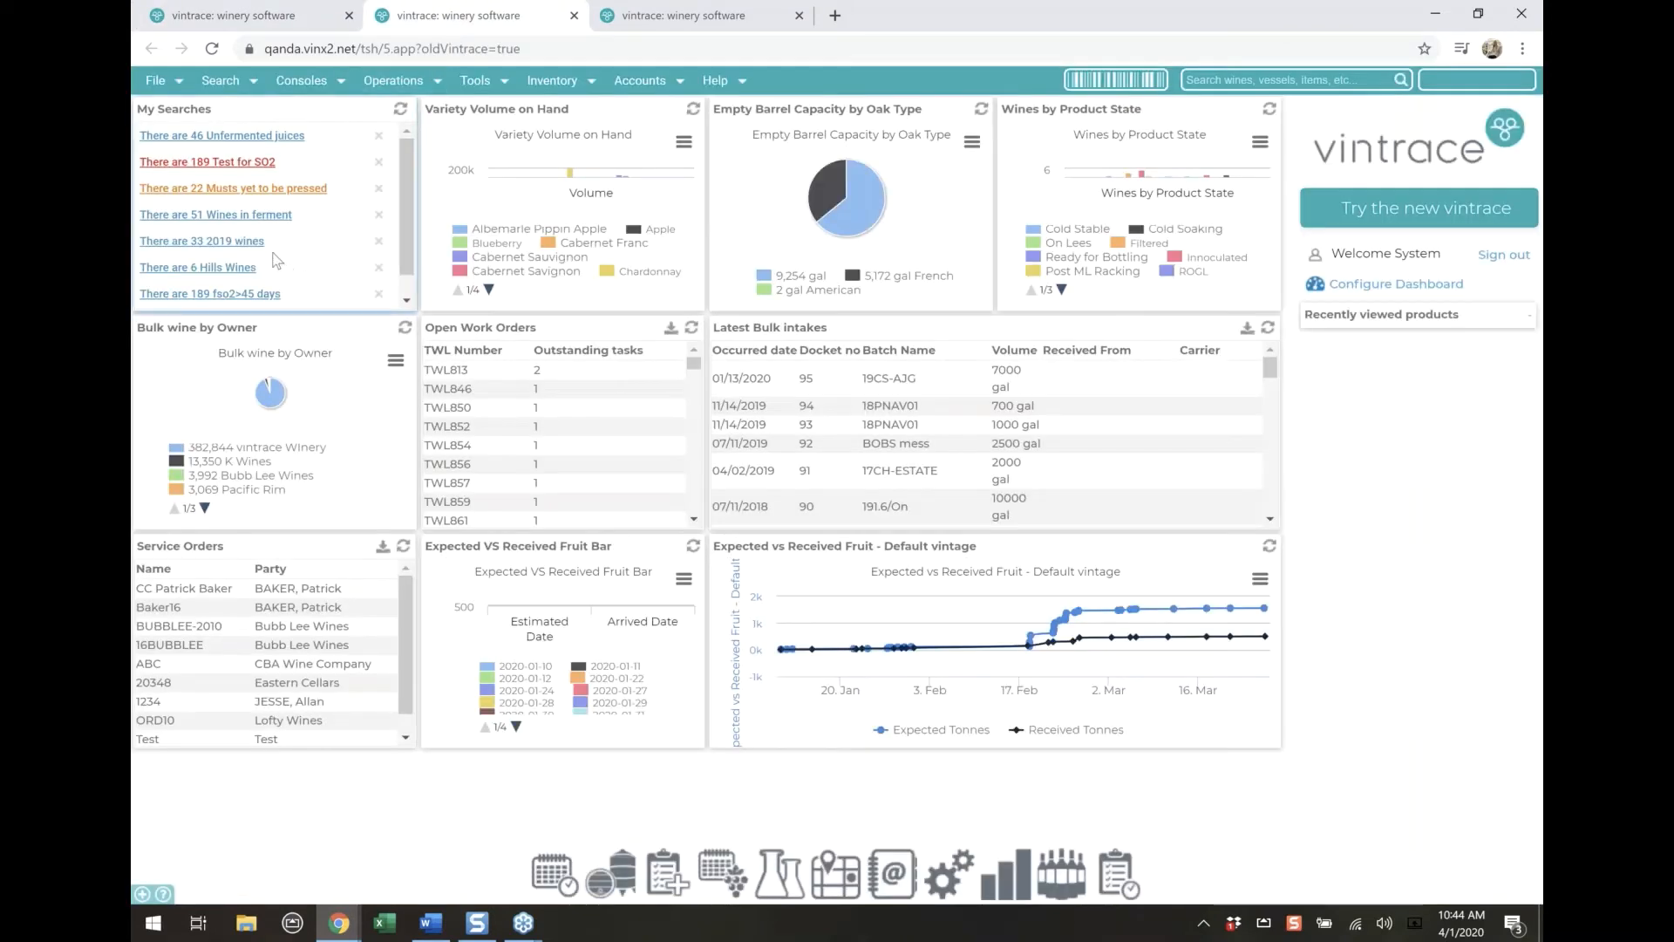
scroll(273, 266, down, 1)
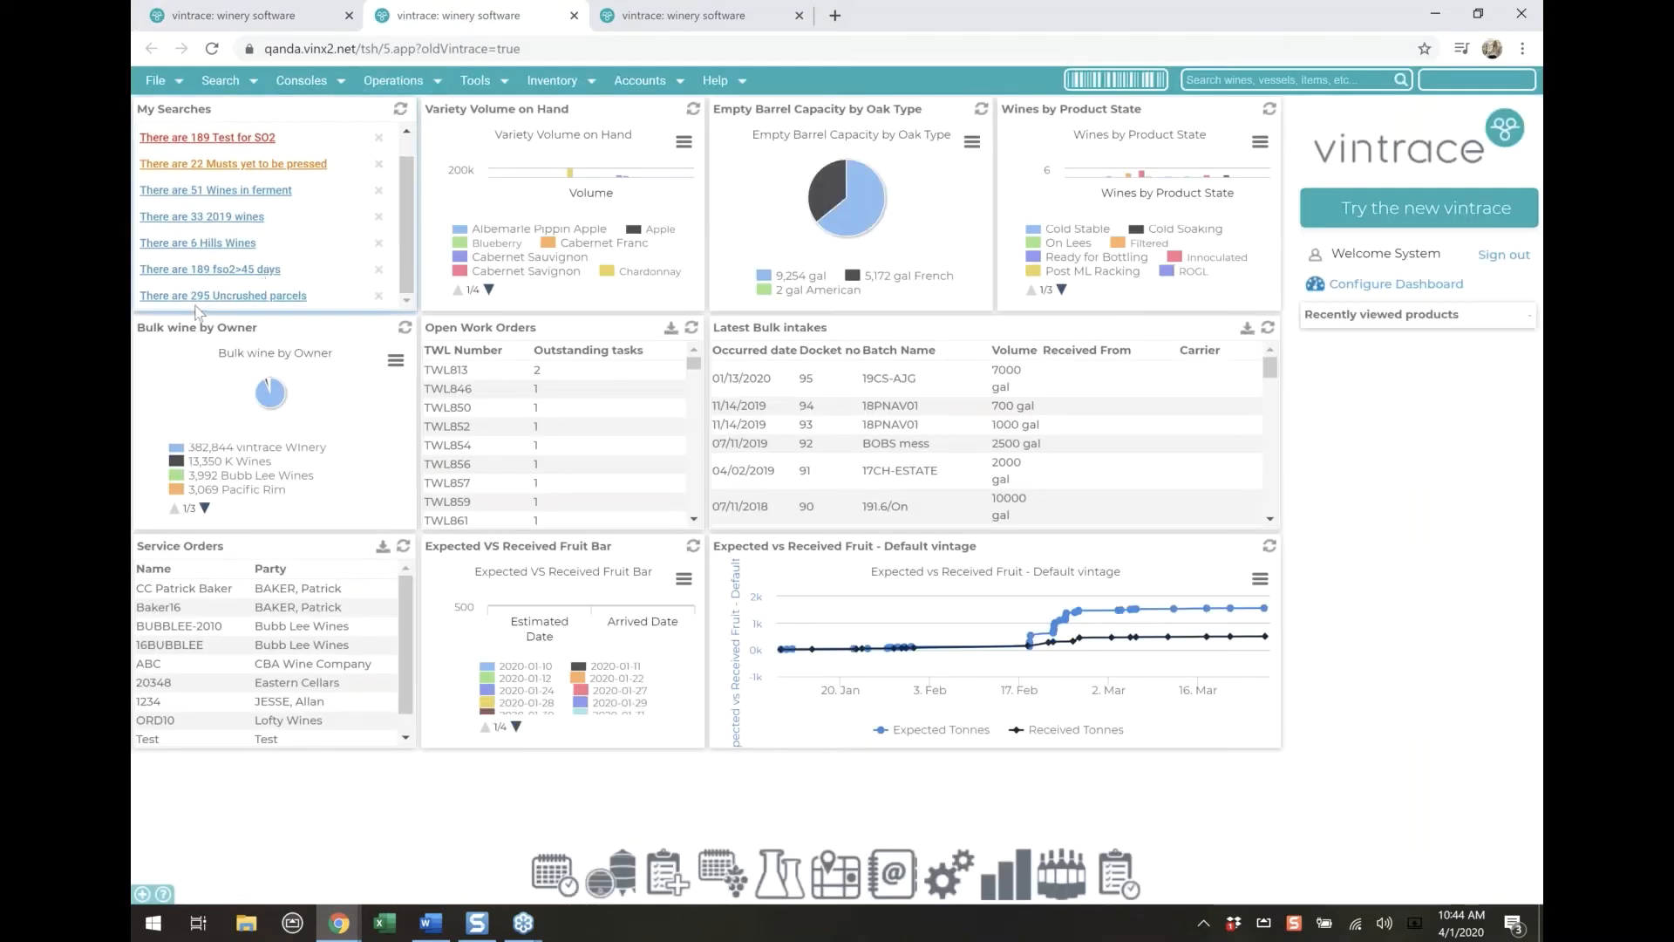
click(257, 295)
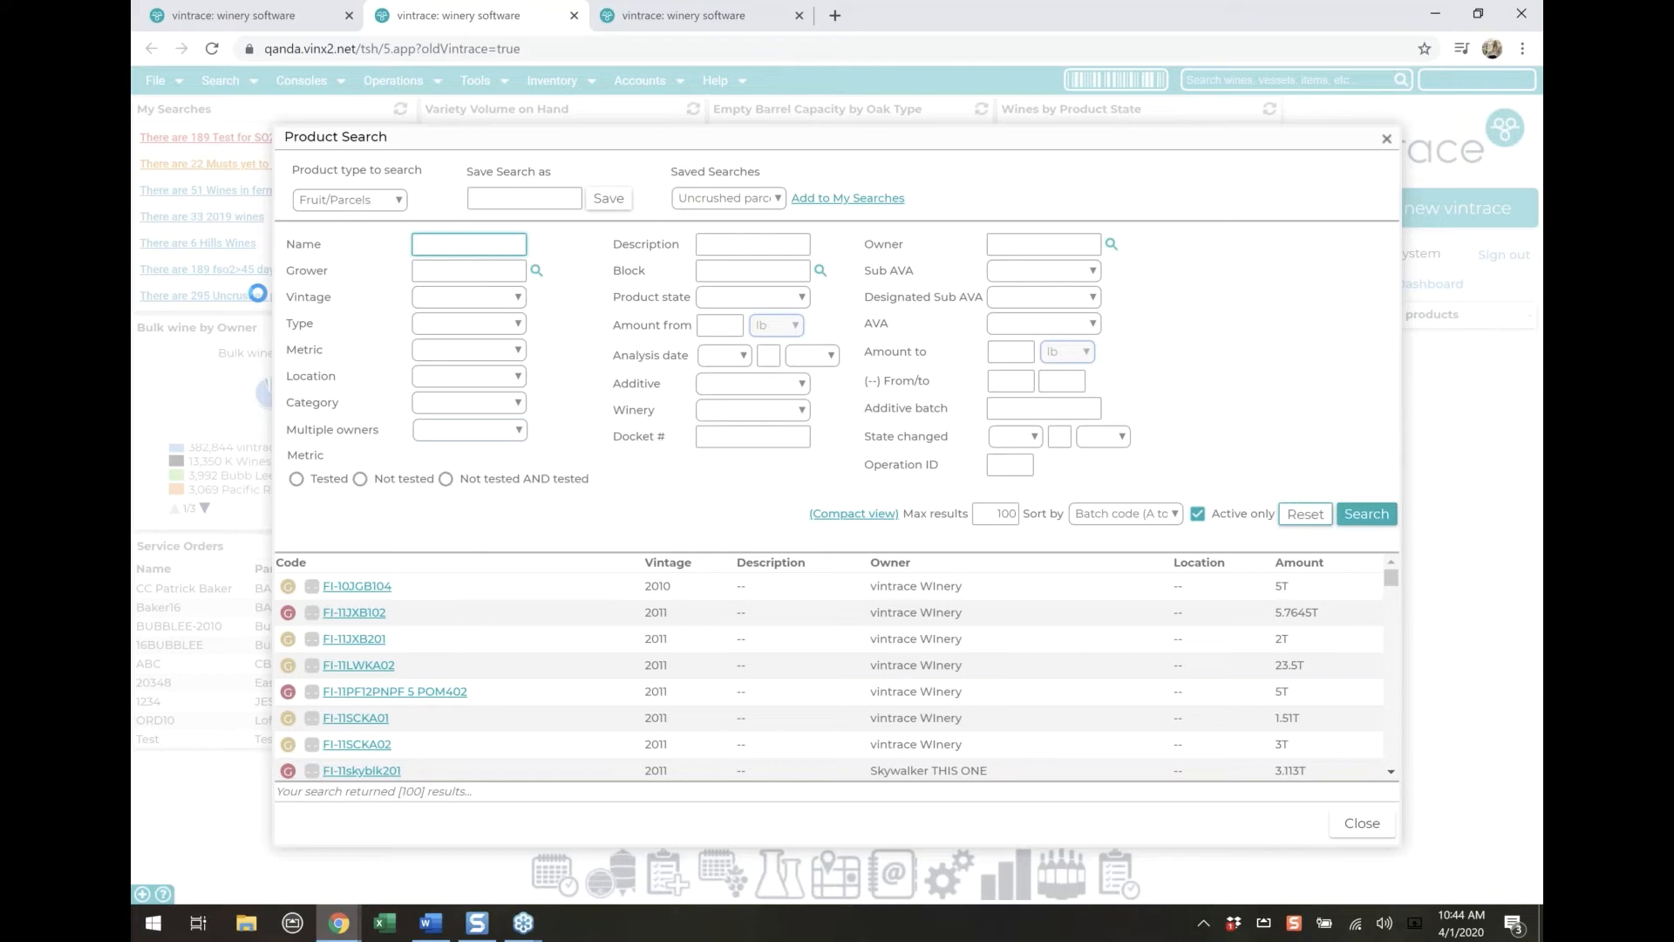
scroll(442, 697, down, 5)
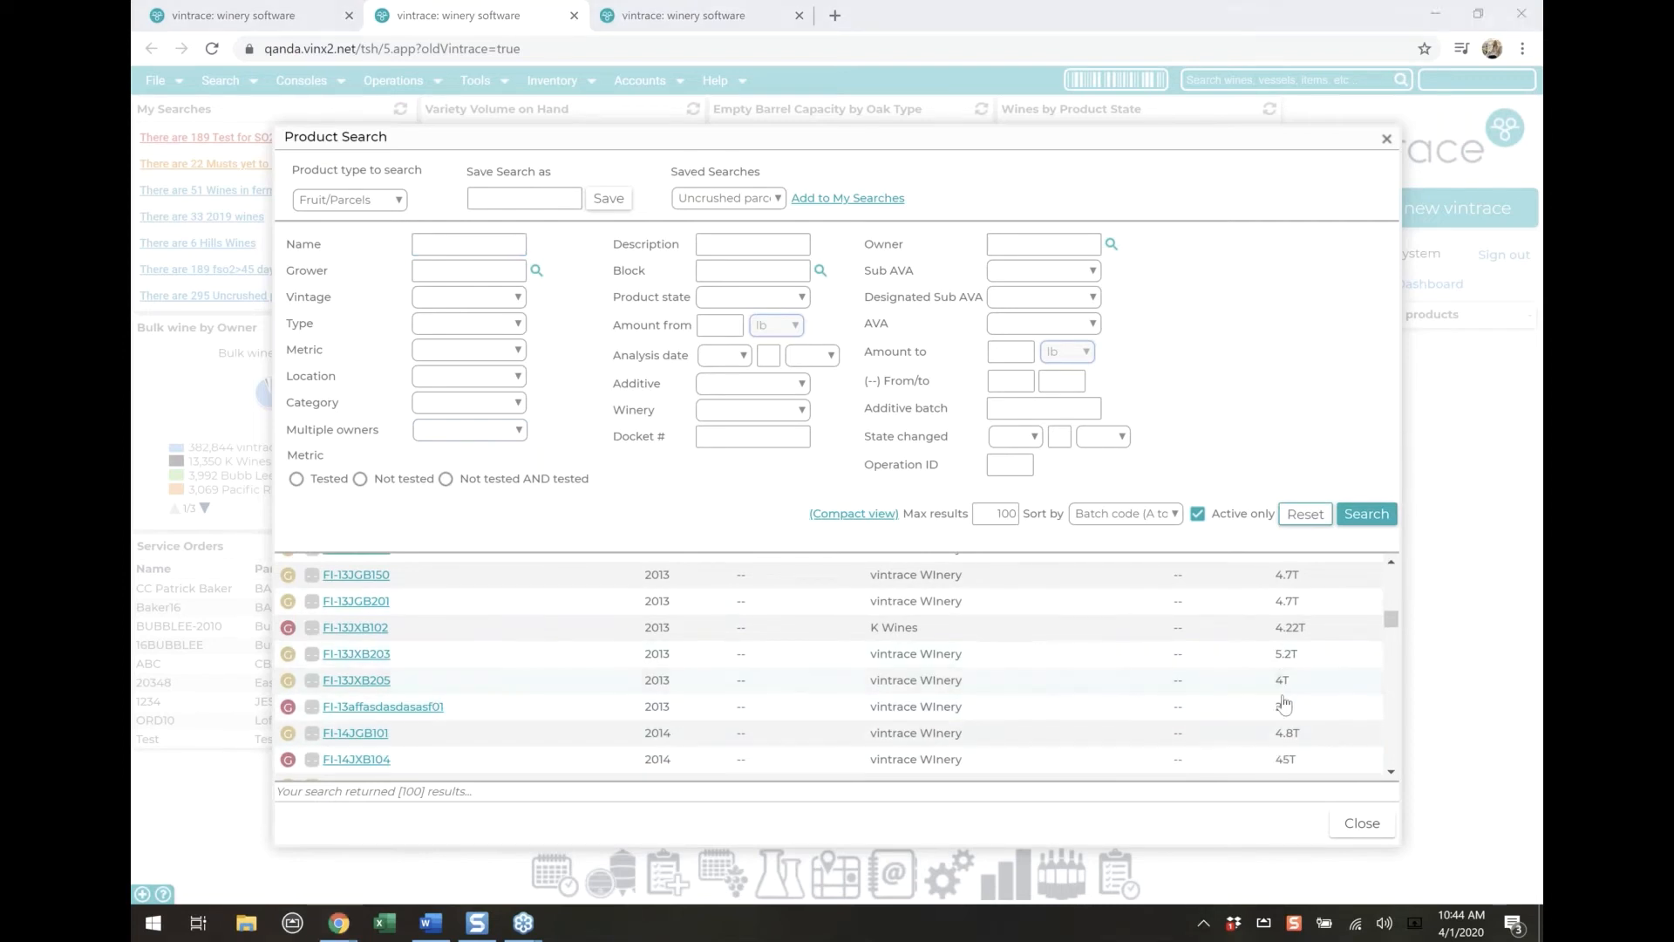
Open the product overview of fruit parcel FI-13affasdasdasasf01, check its history, and return to its general details
click(395, 708)
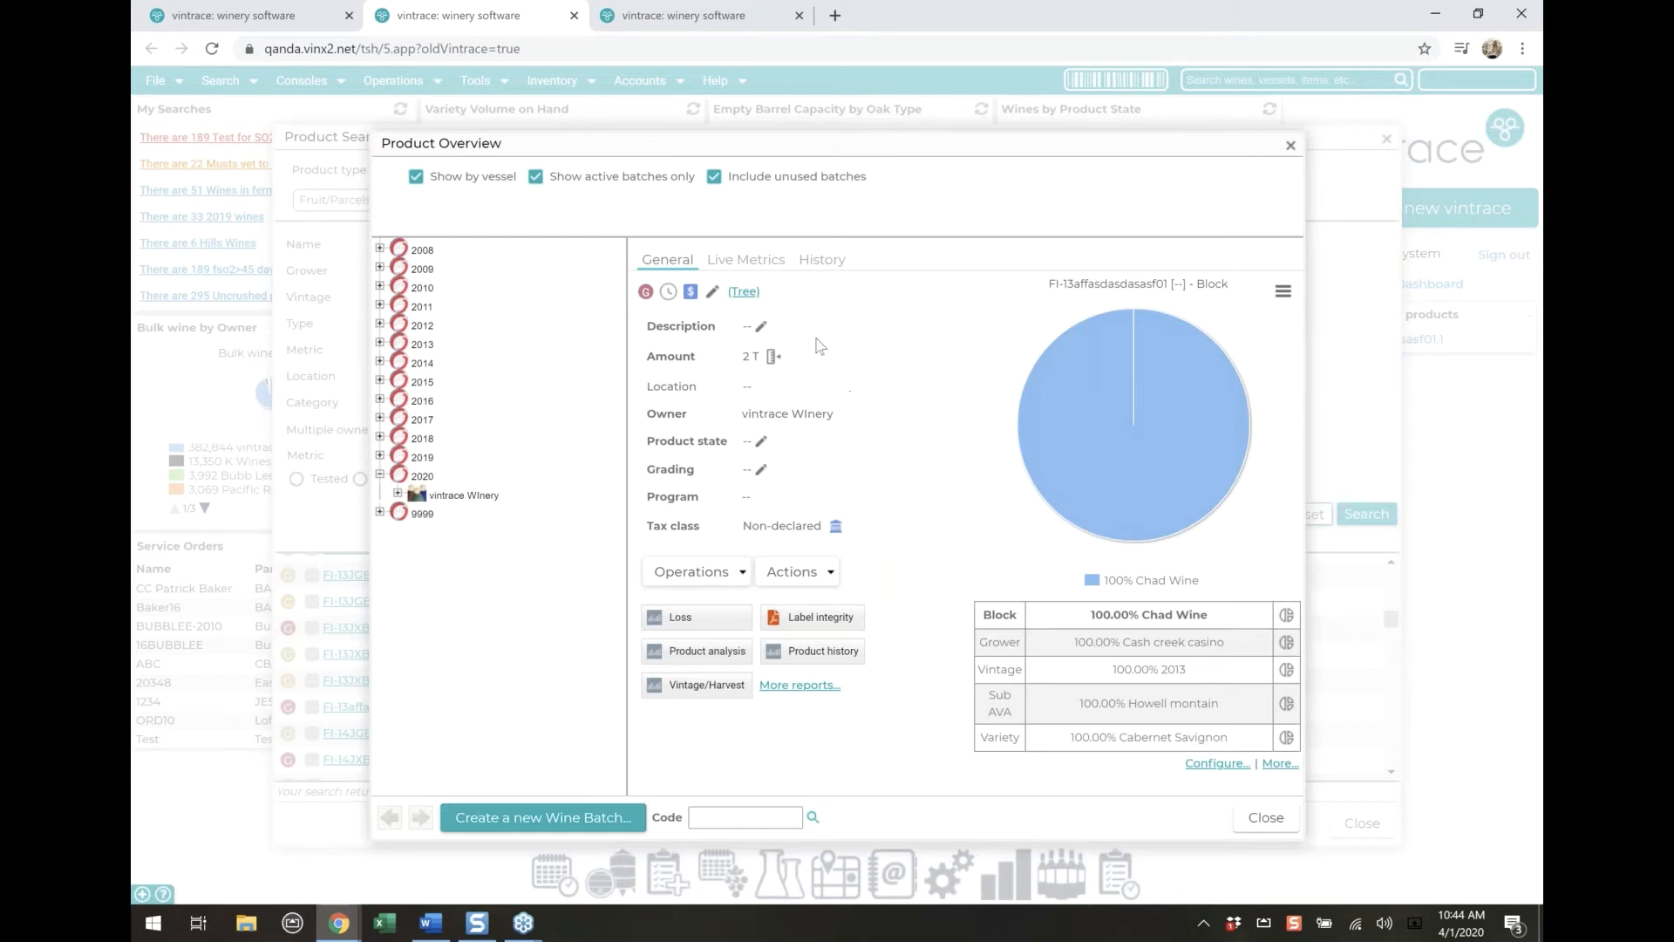
click(832, 269)
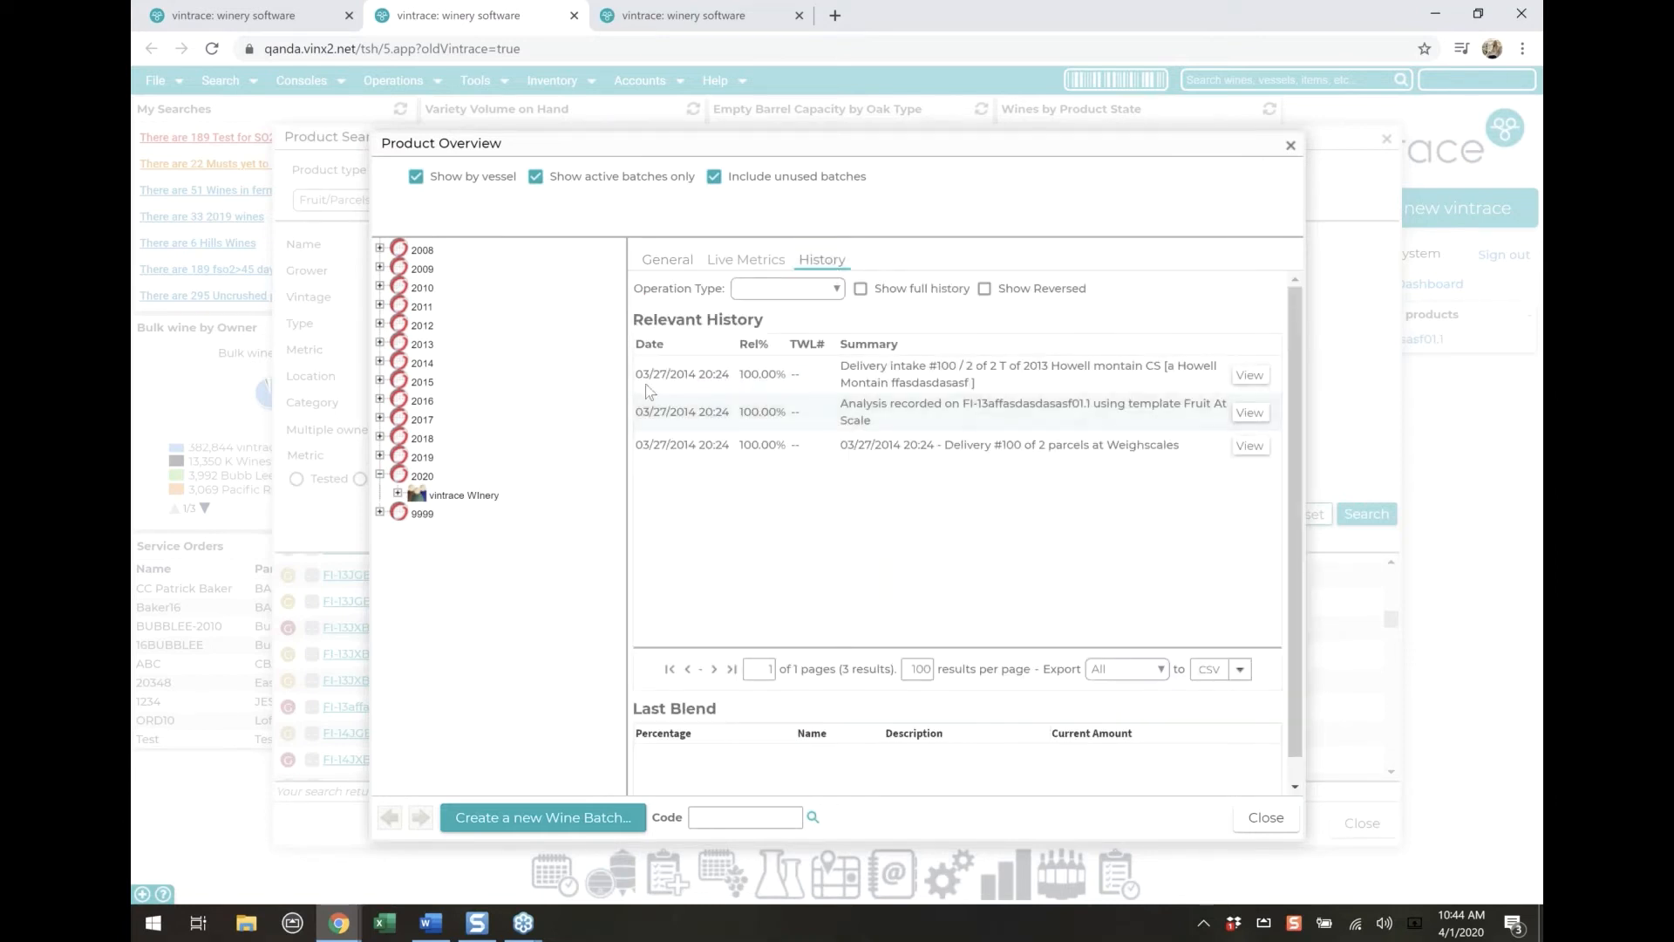
click(670, 260)
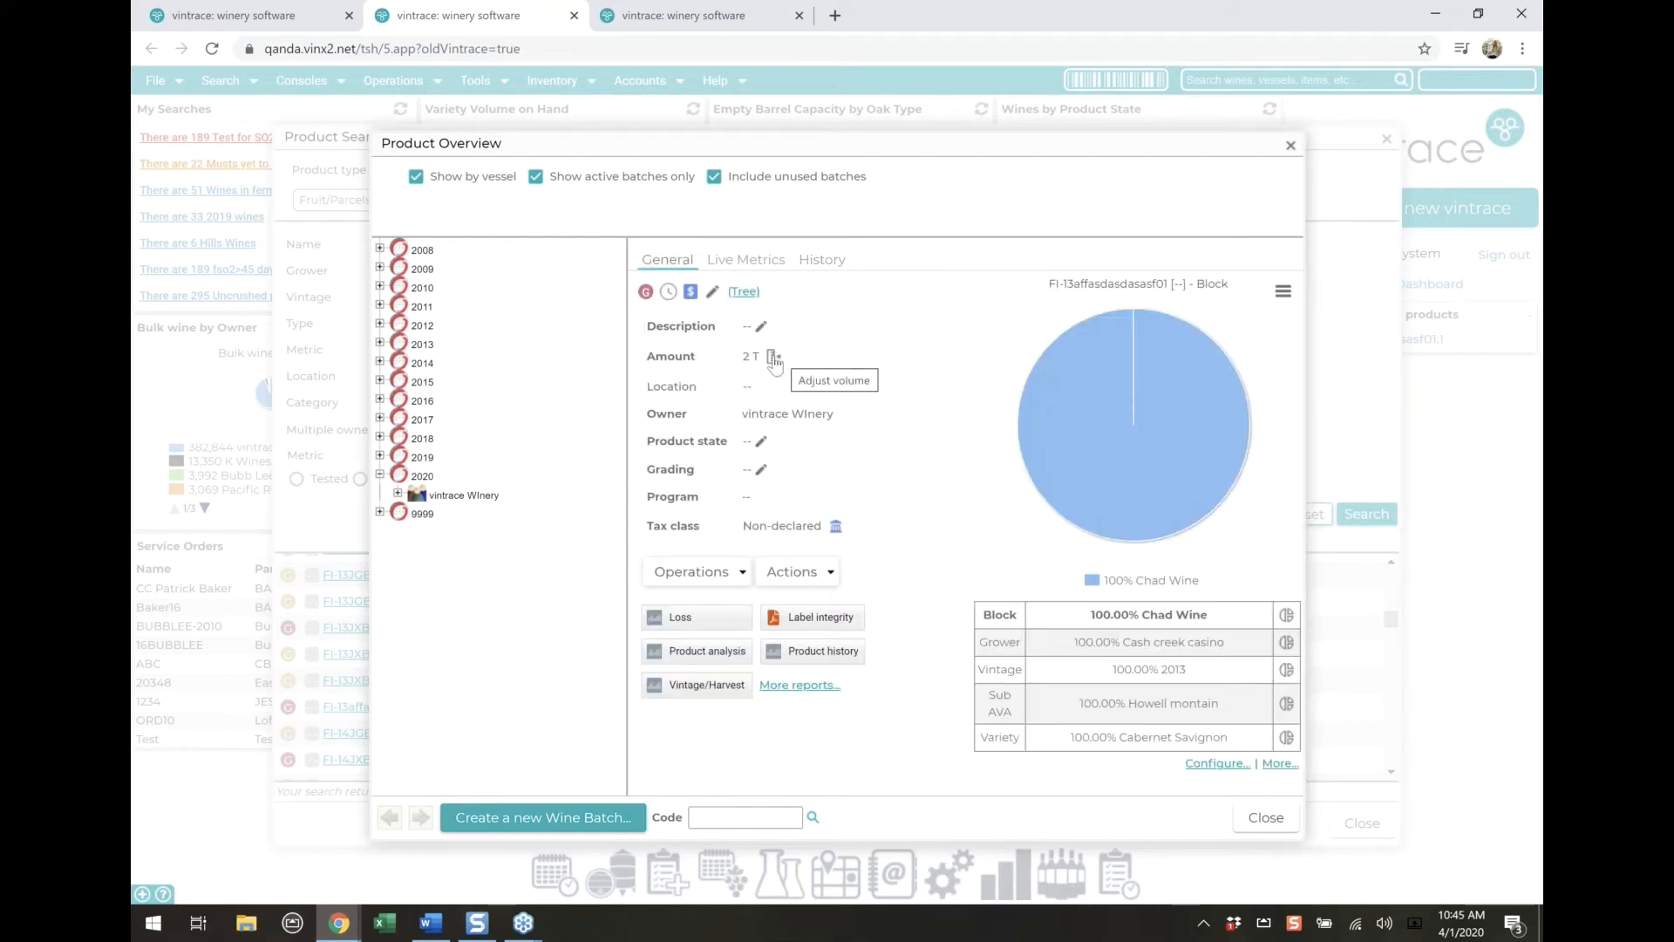
Prepare a measurement operation for parcel FI-13affasdasdasasf01 with the current date, new amount 0 lb, calculated loss and loss reason Correction
click(711, 573)
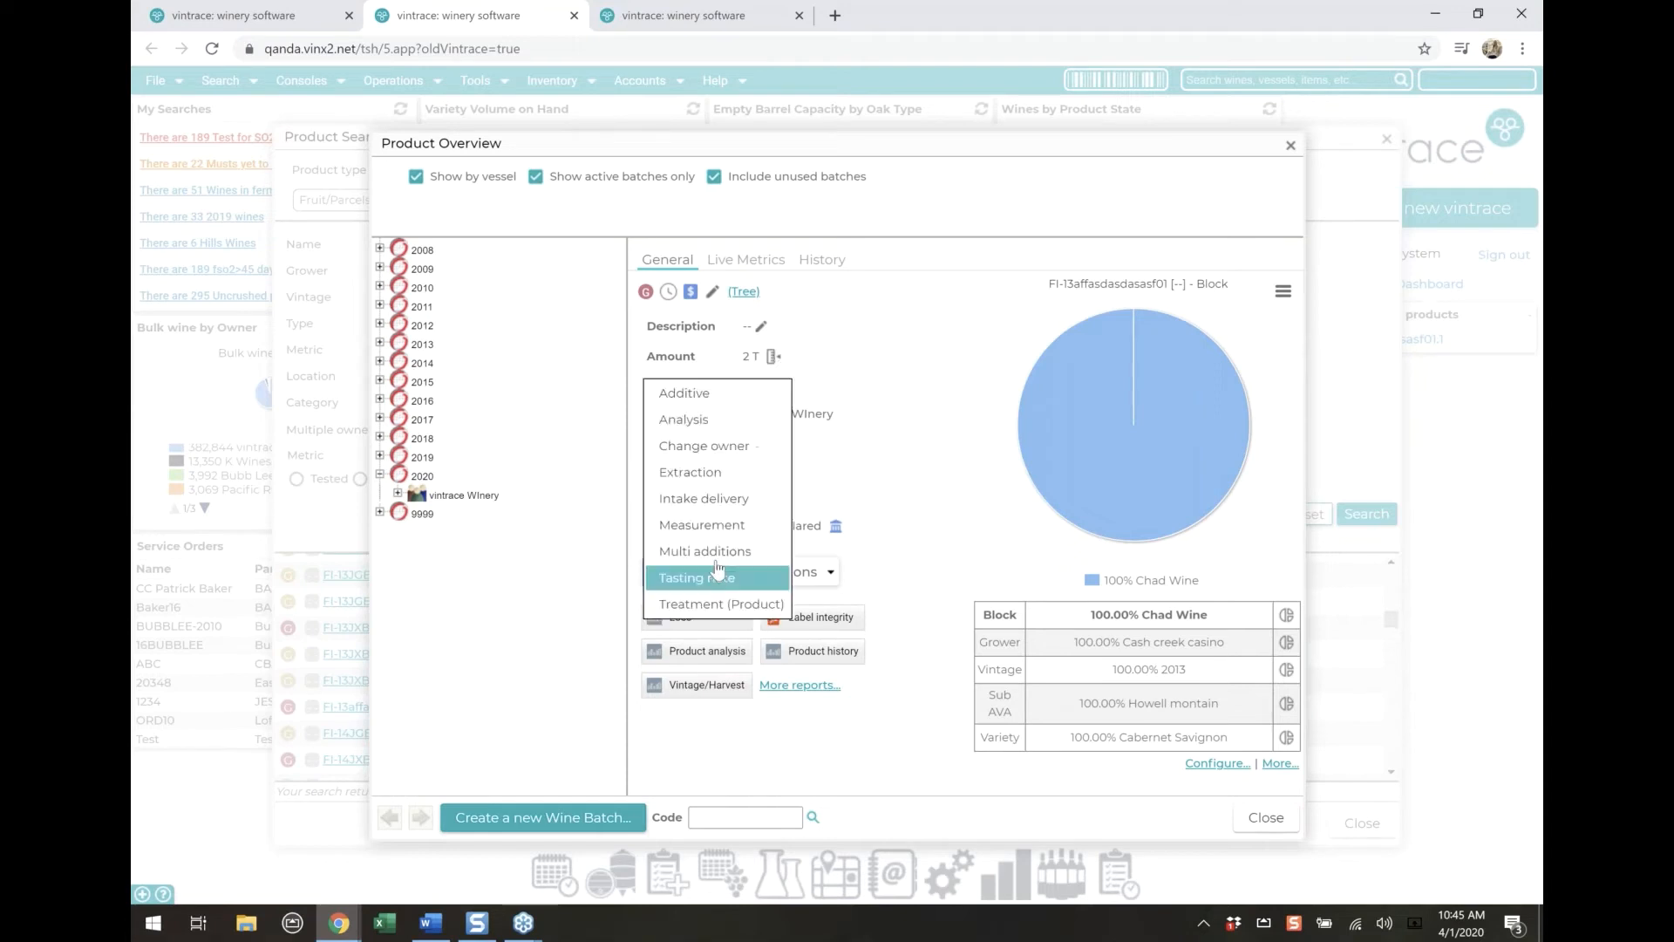
click(719, 527)
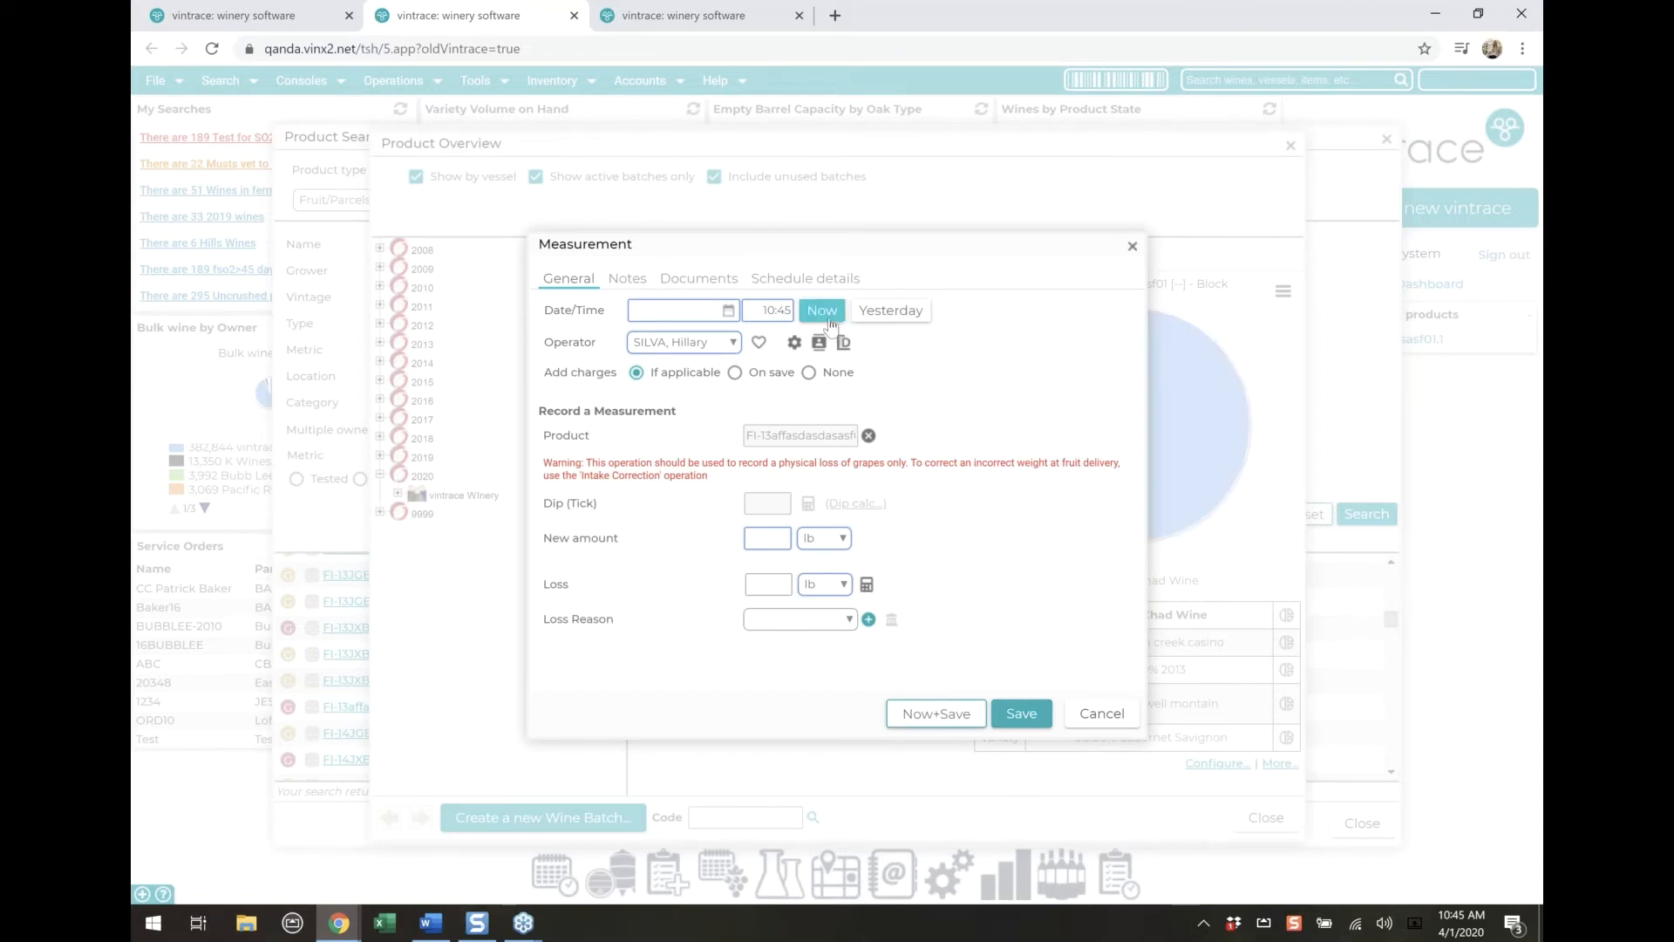
click(816, 314)
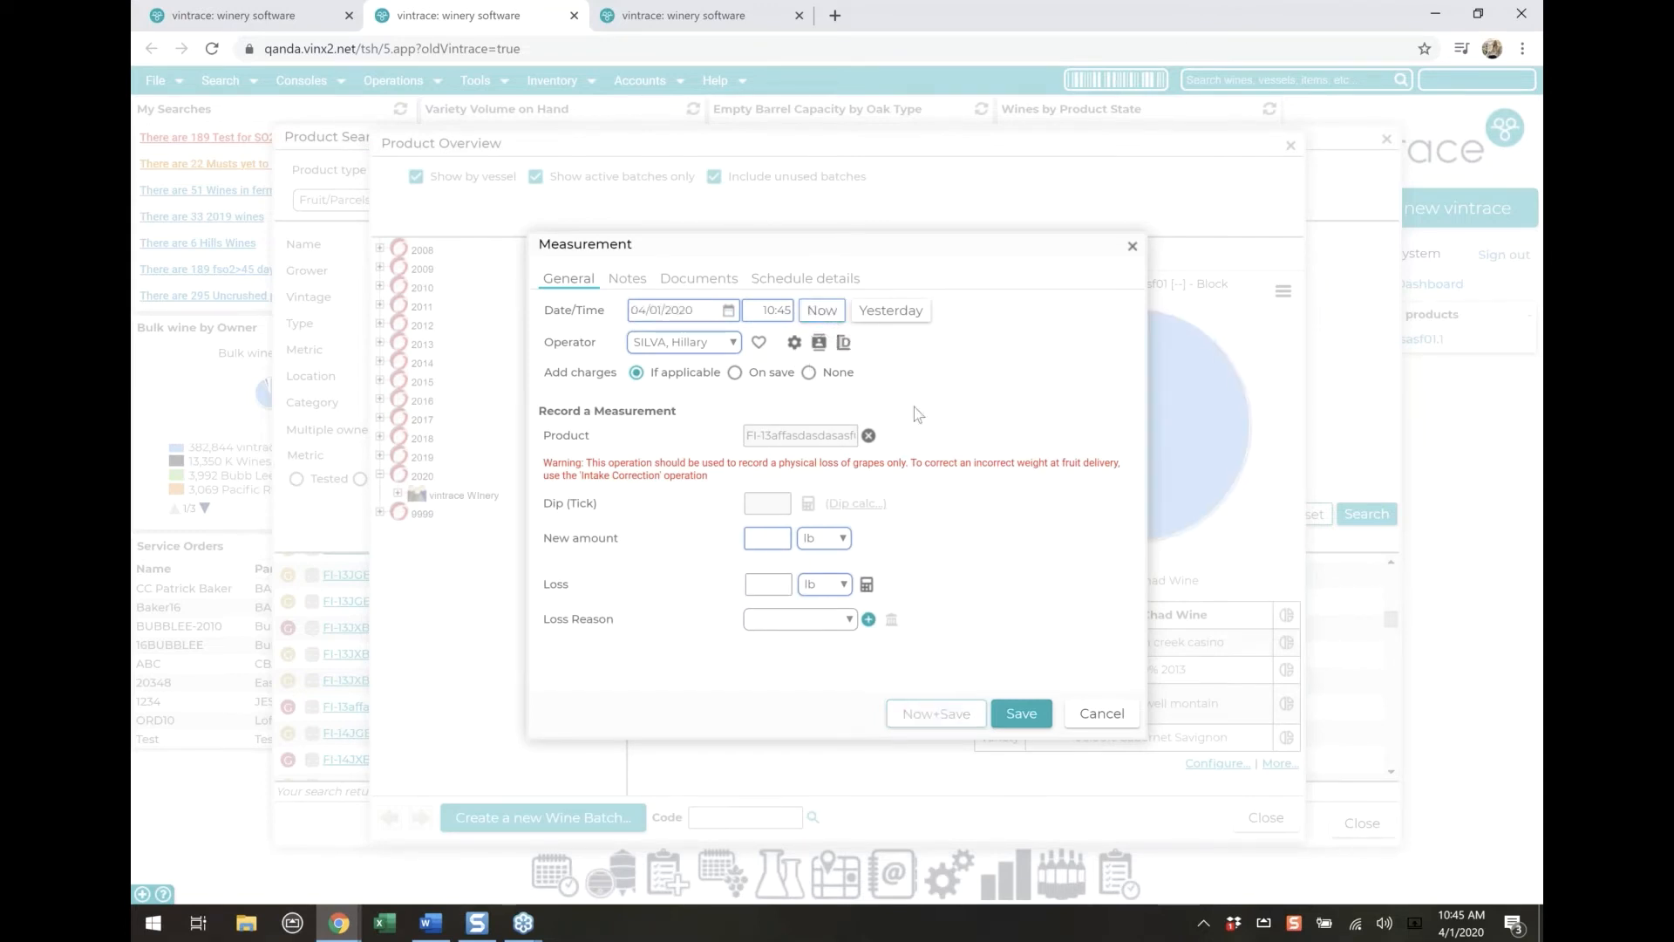
text(0)
click(867, 585)
click(802, 626)
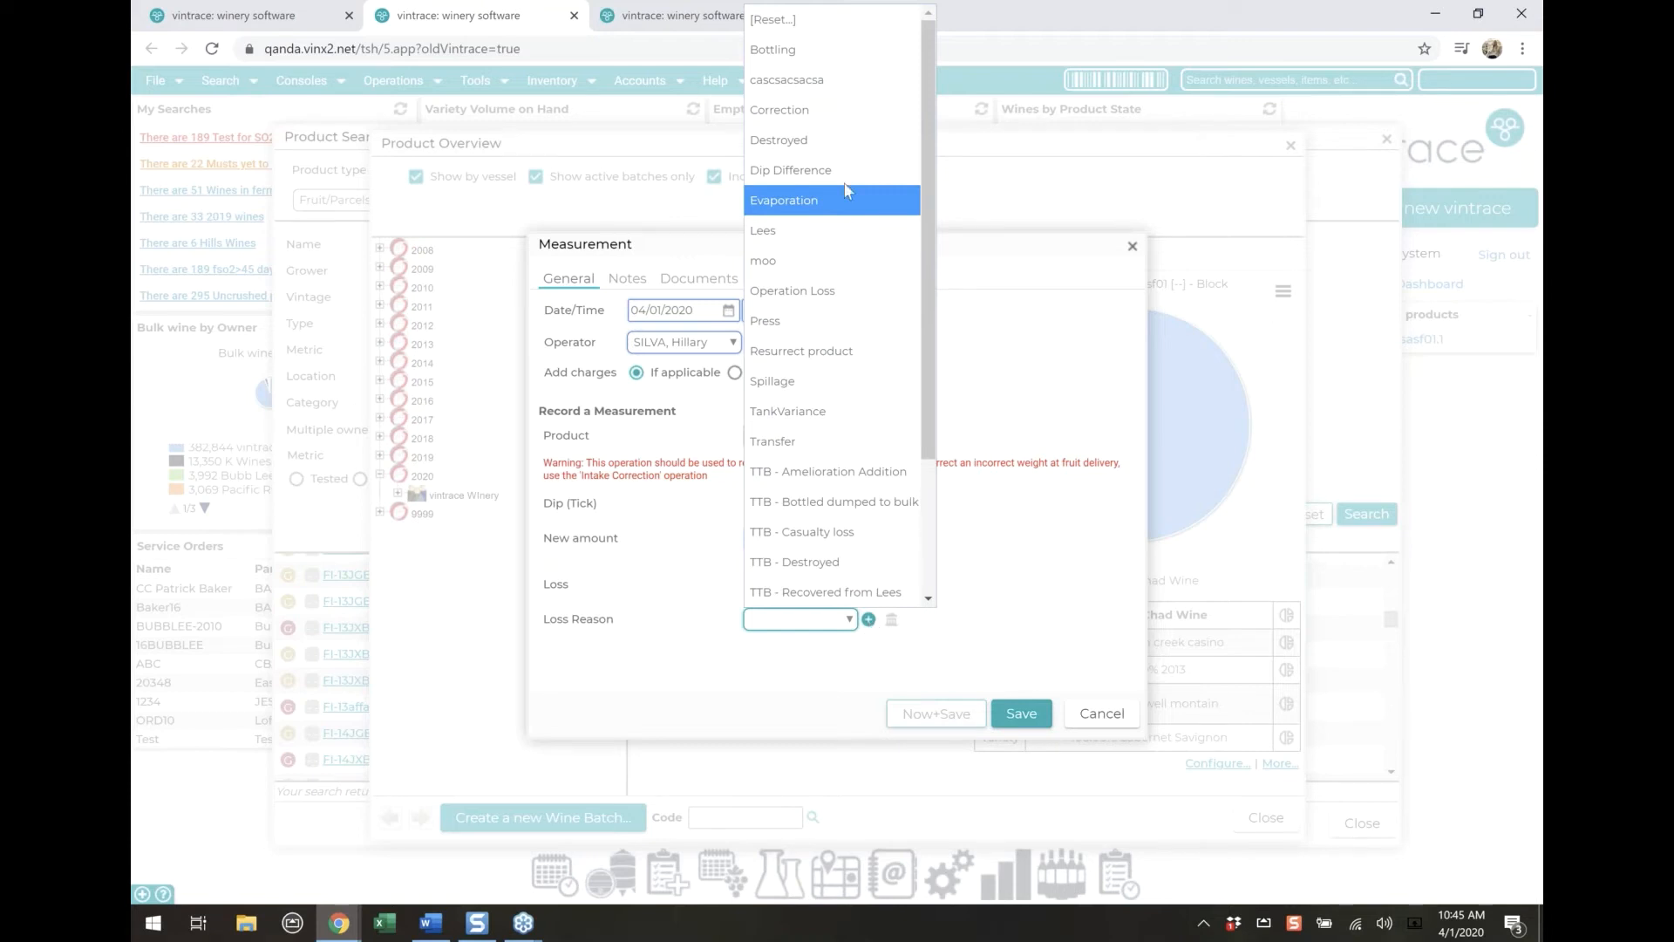
click(802, 116)
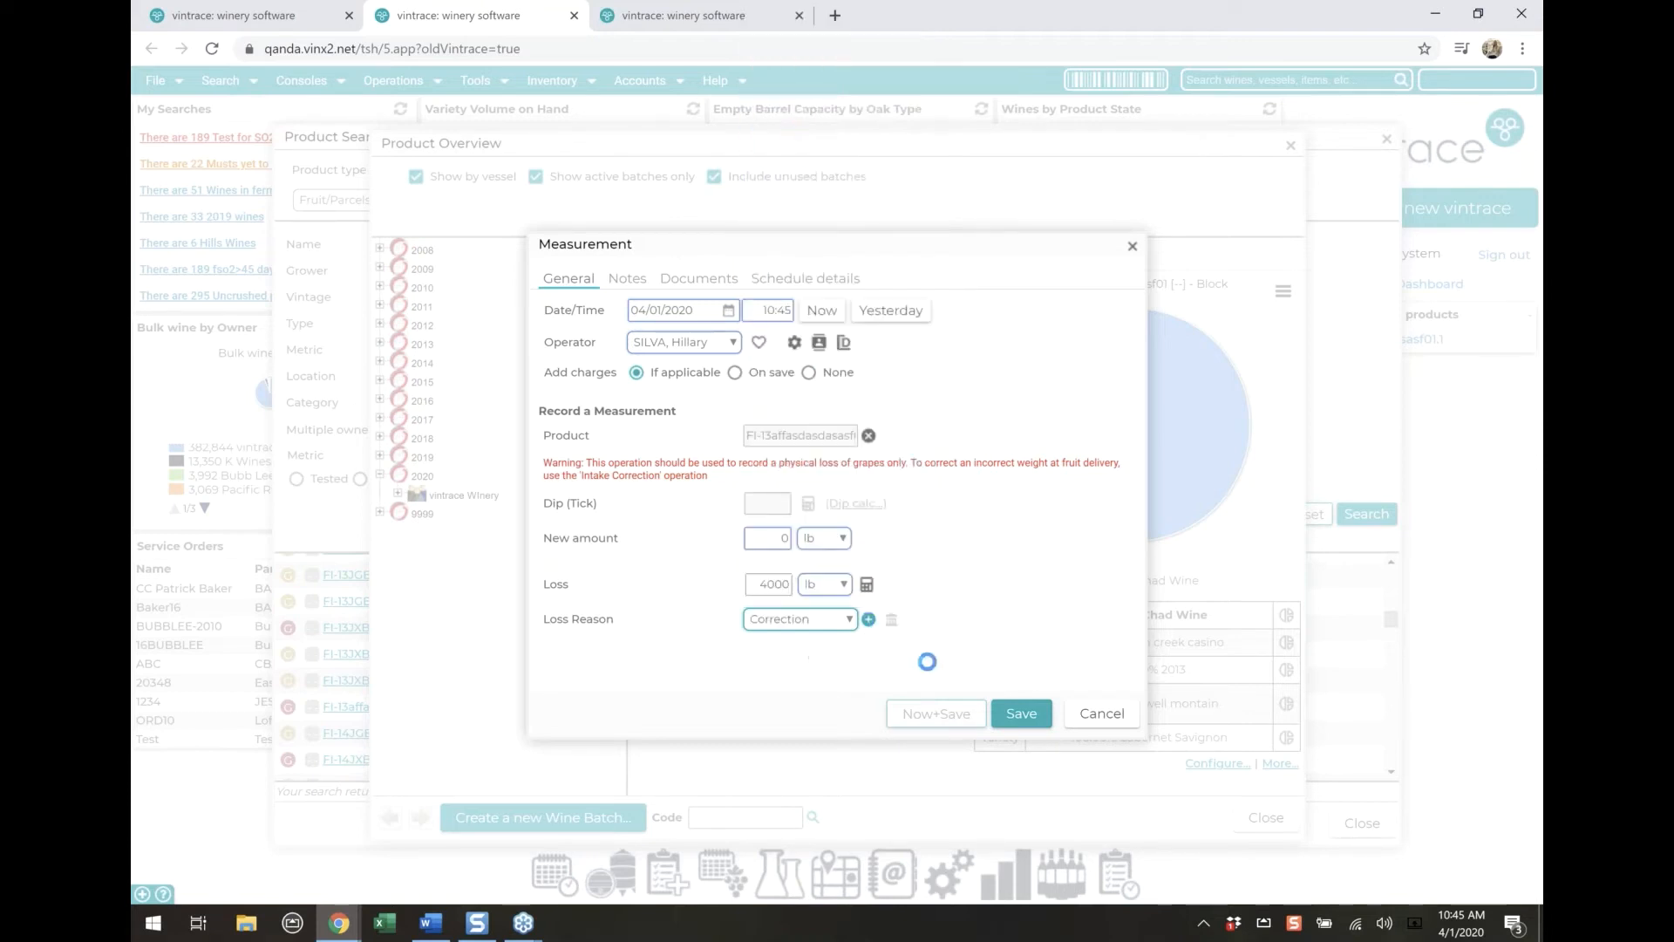
Save the measurement and write off the parcel's remaining costs to the Write Off account
click(1025, 723)
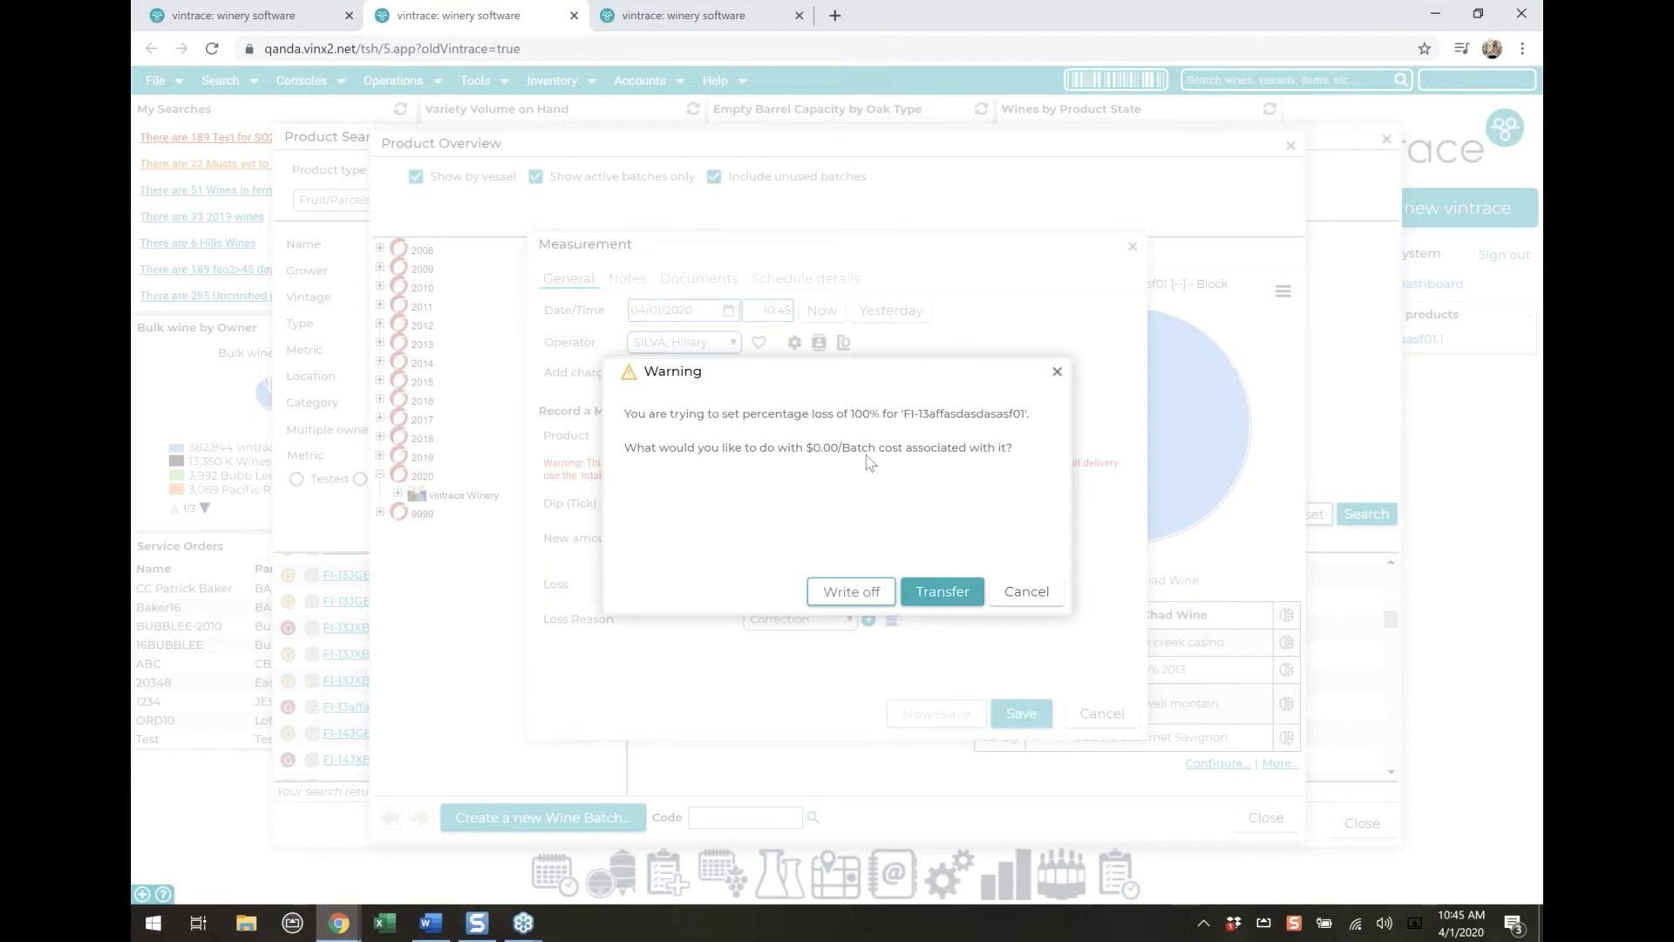
click(846, 587)
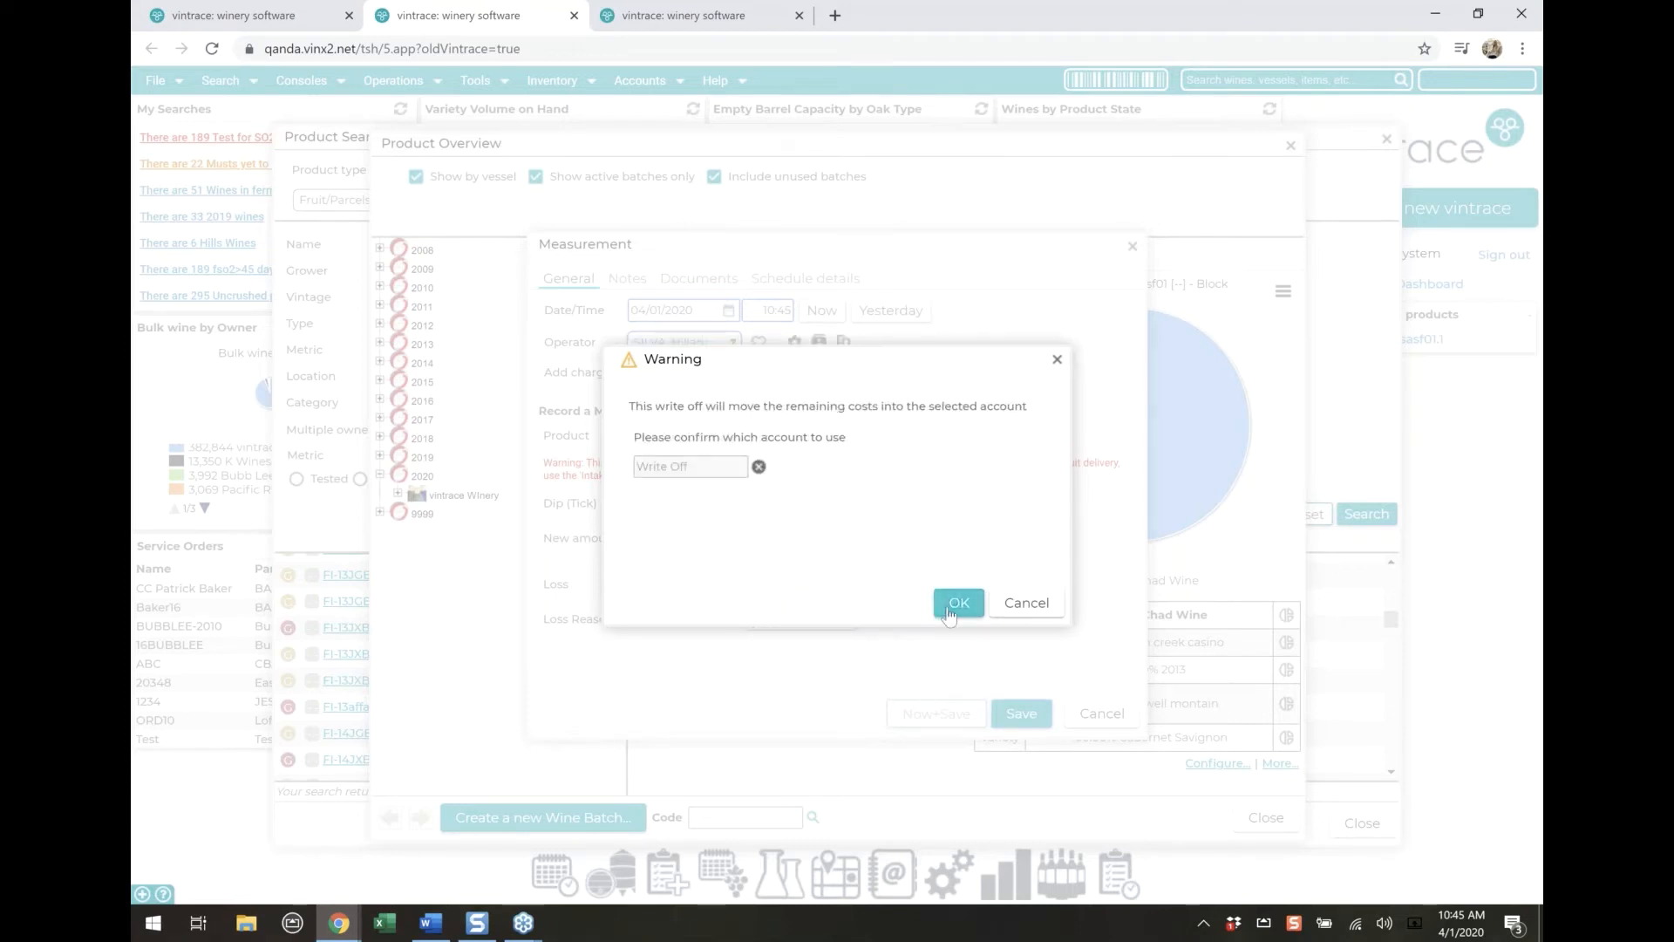
click(952, 604)
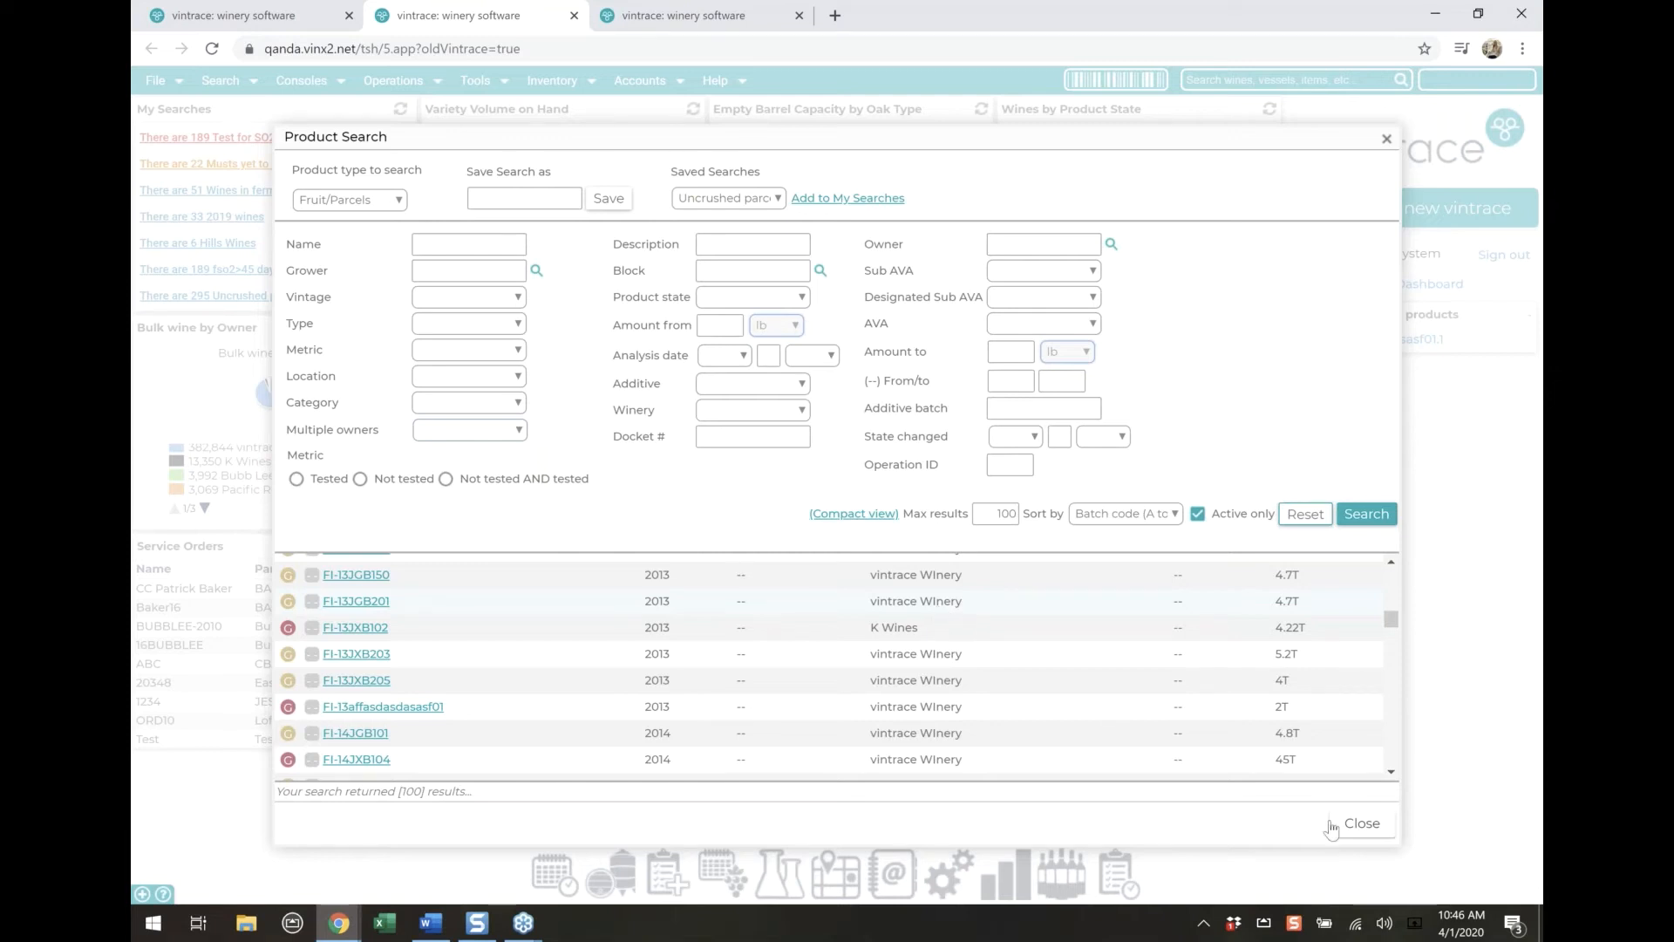
Return to the new vintrace dashboard, search the inventory stock for the Additive category, and look through the results
click(1386, 826)
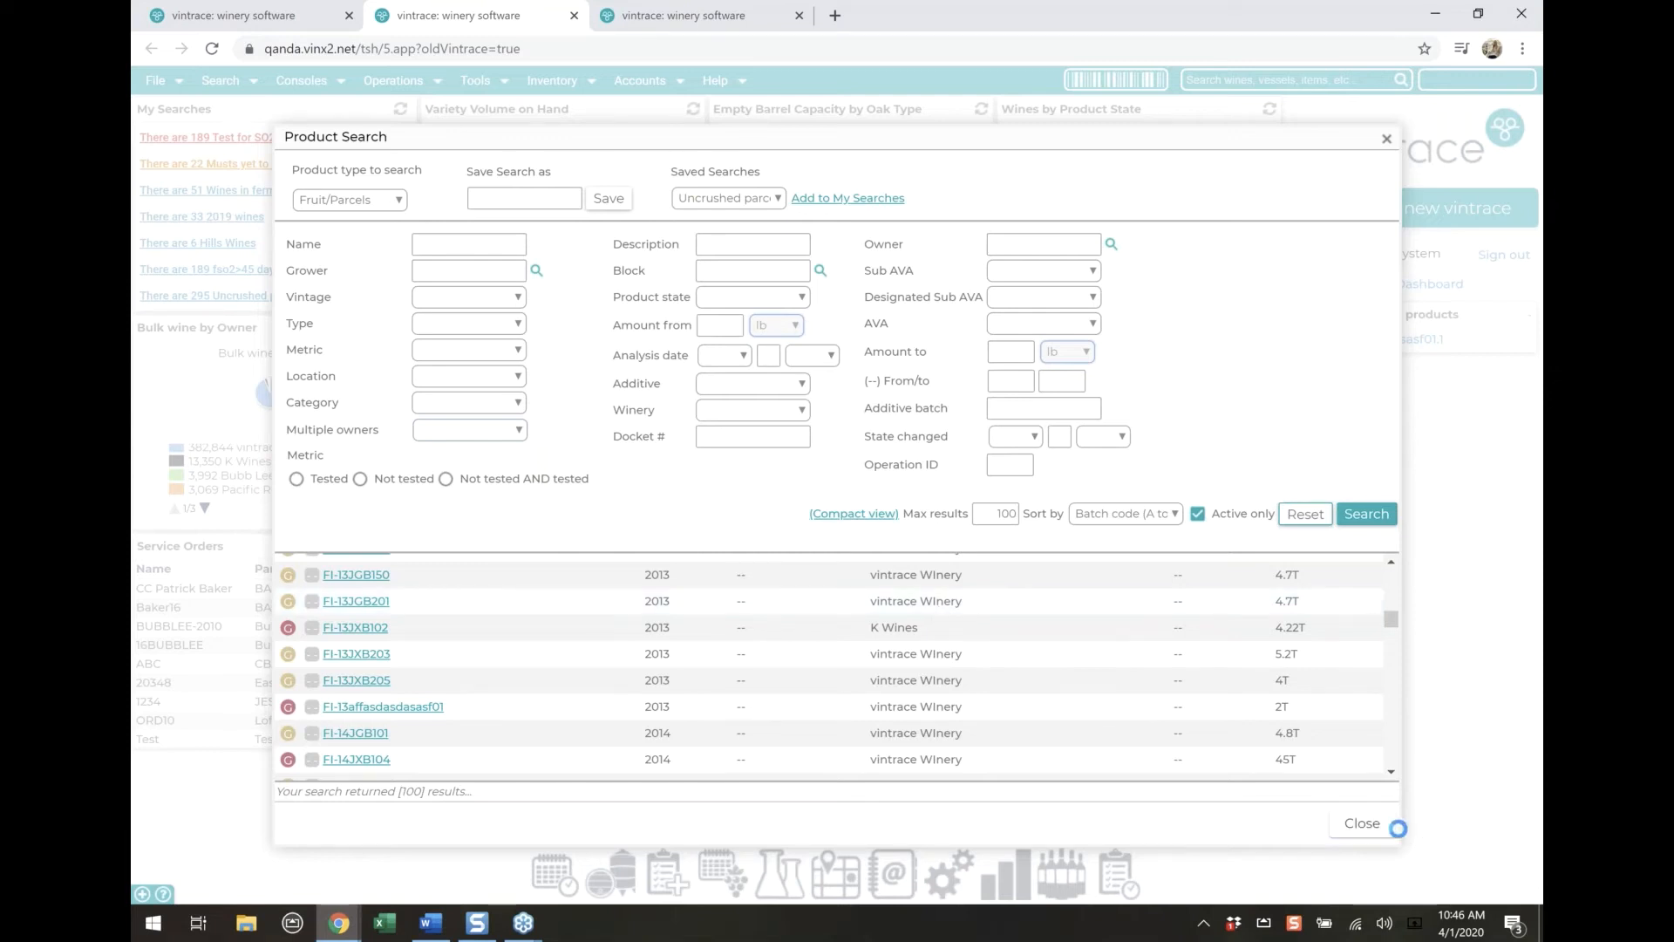
click(252, 23)
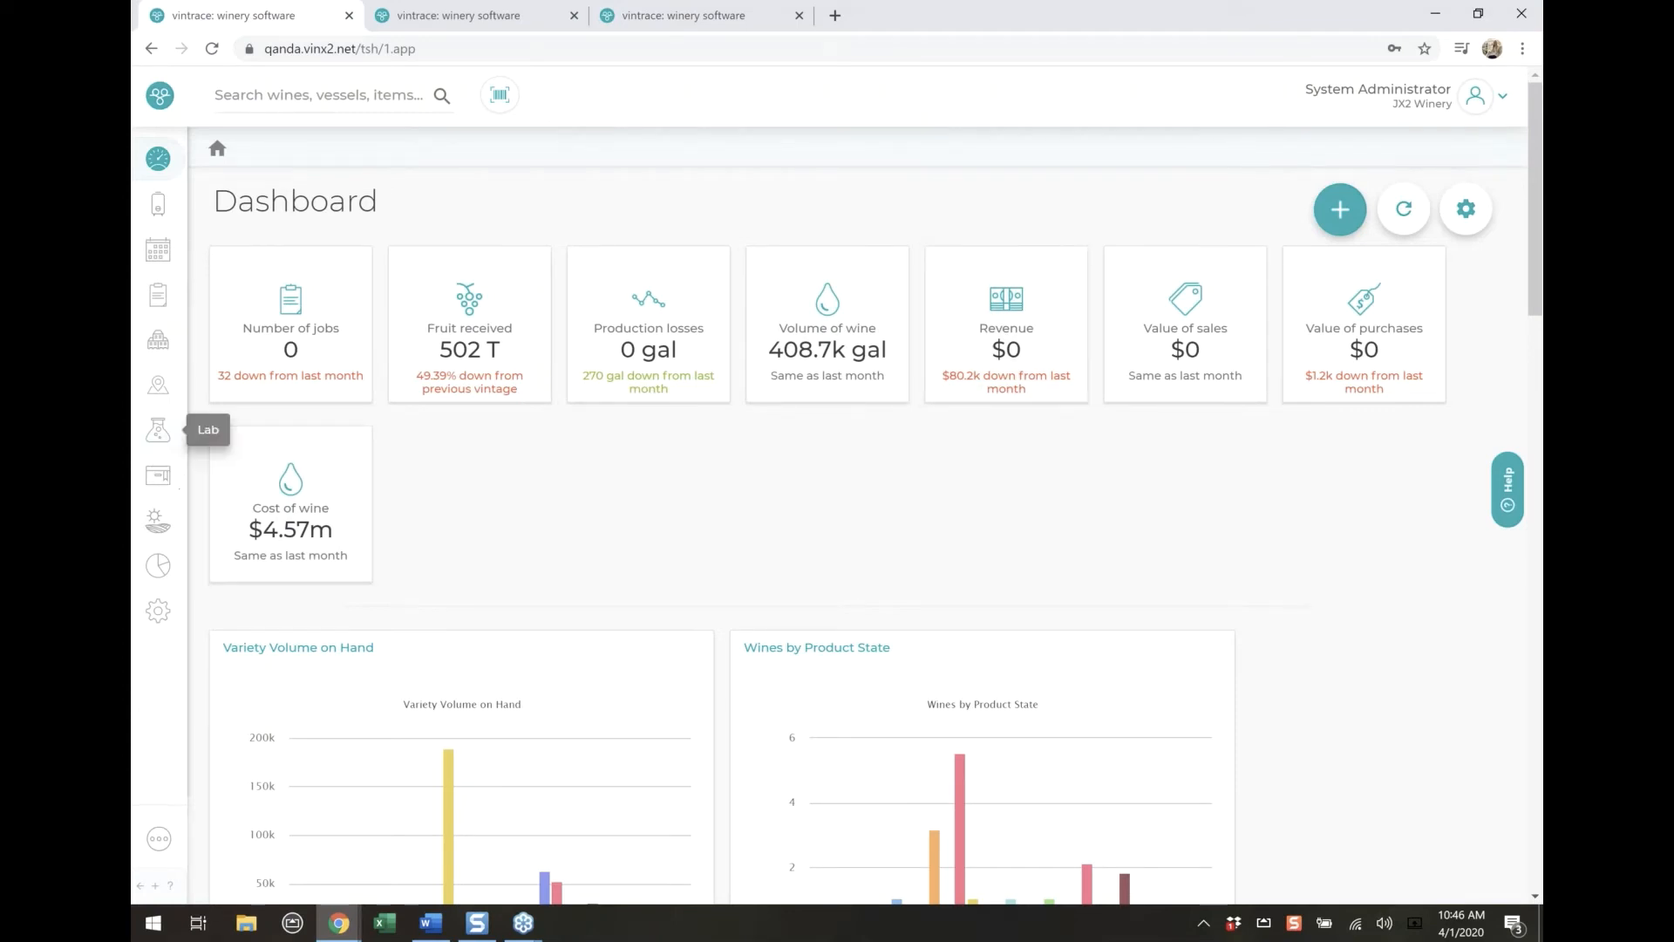
click(163, 487)
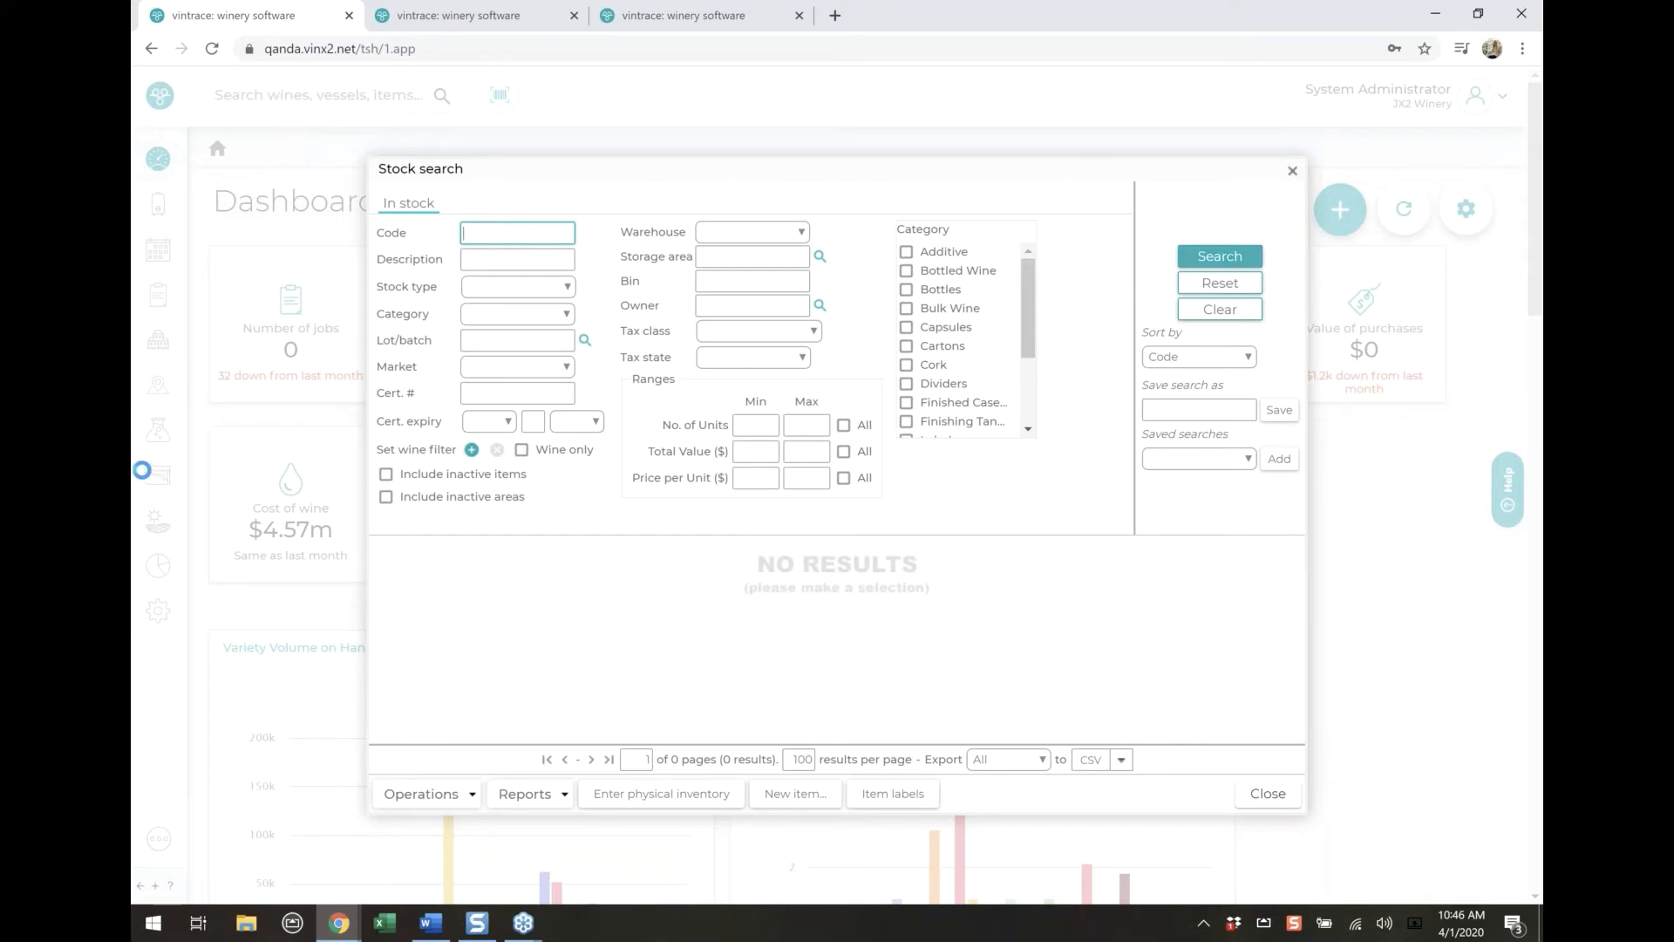
click(940, 255)
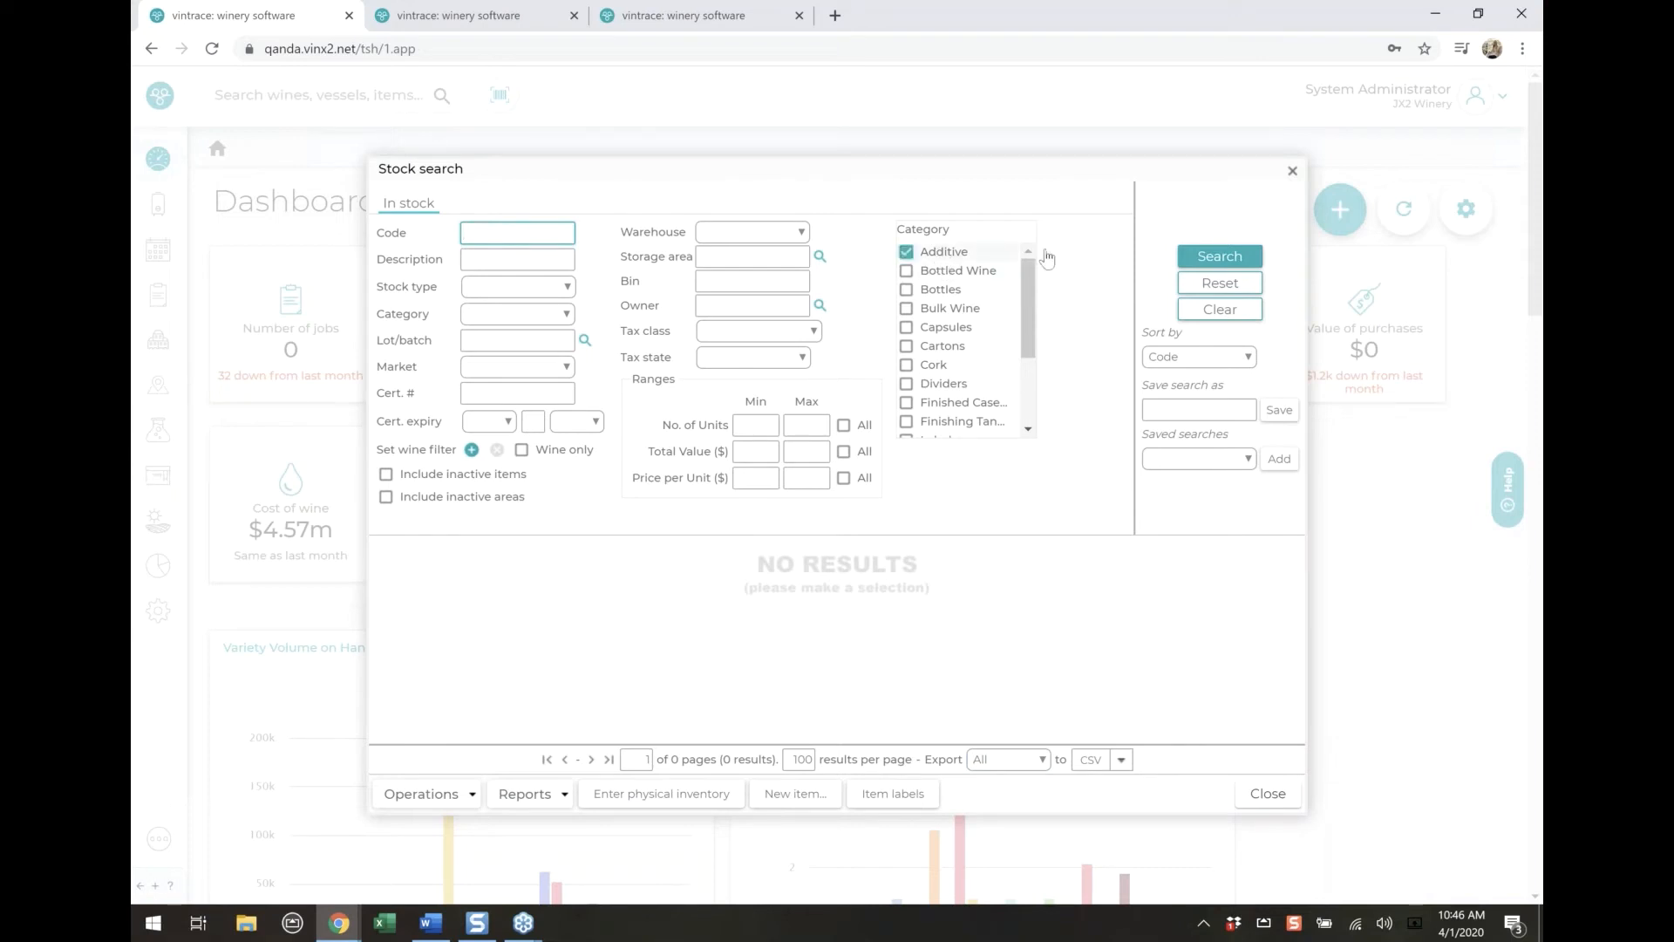
click(1207, 258)
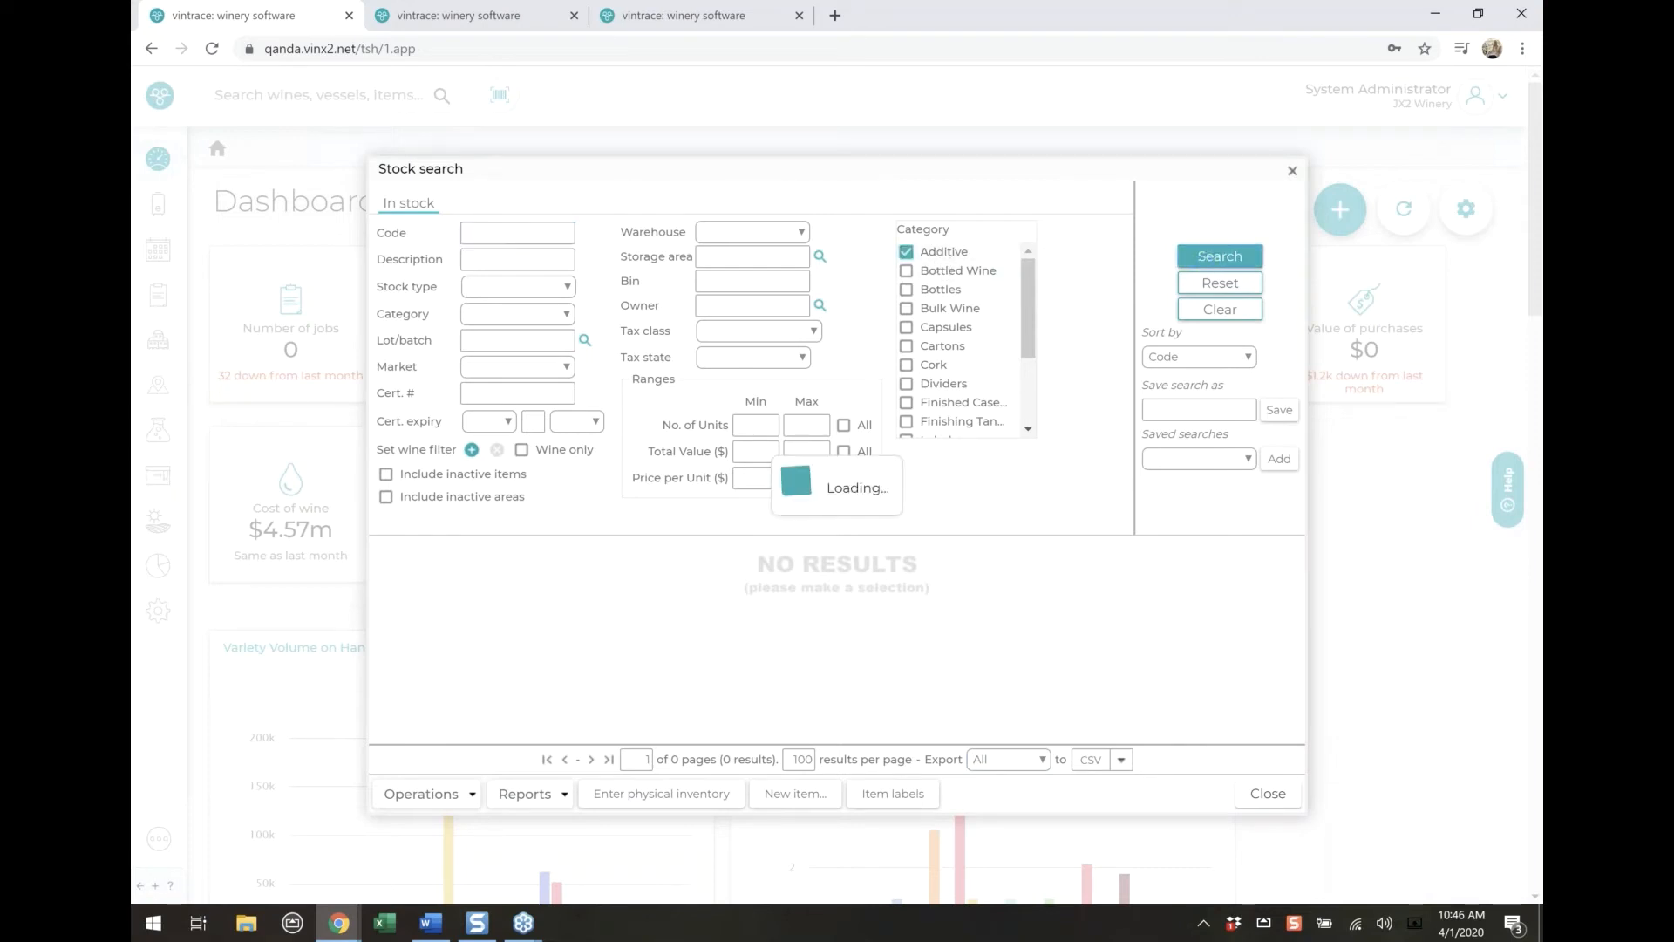
scroll(855, 709, down, 5)
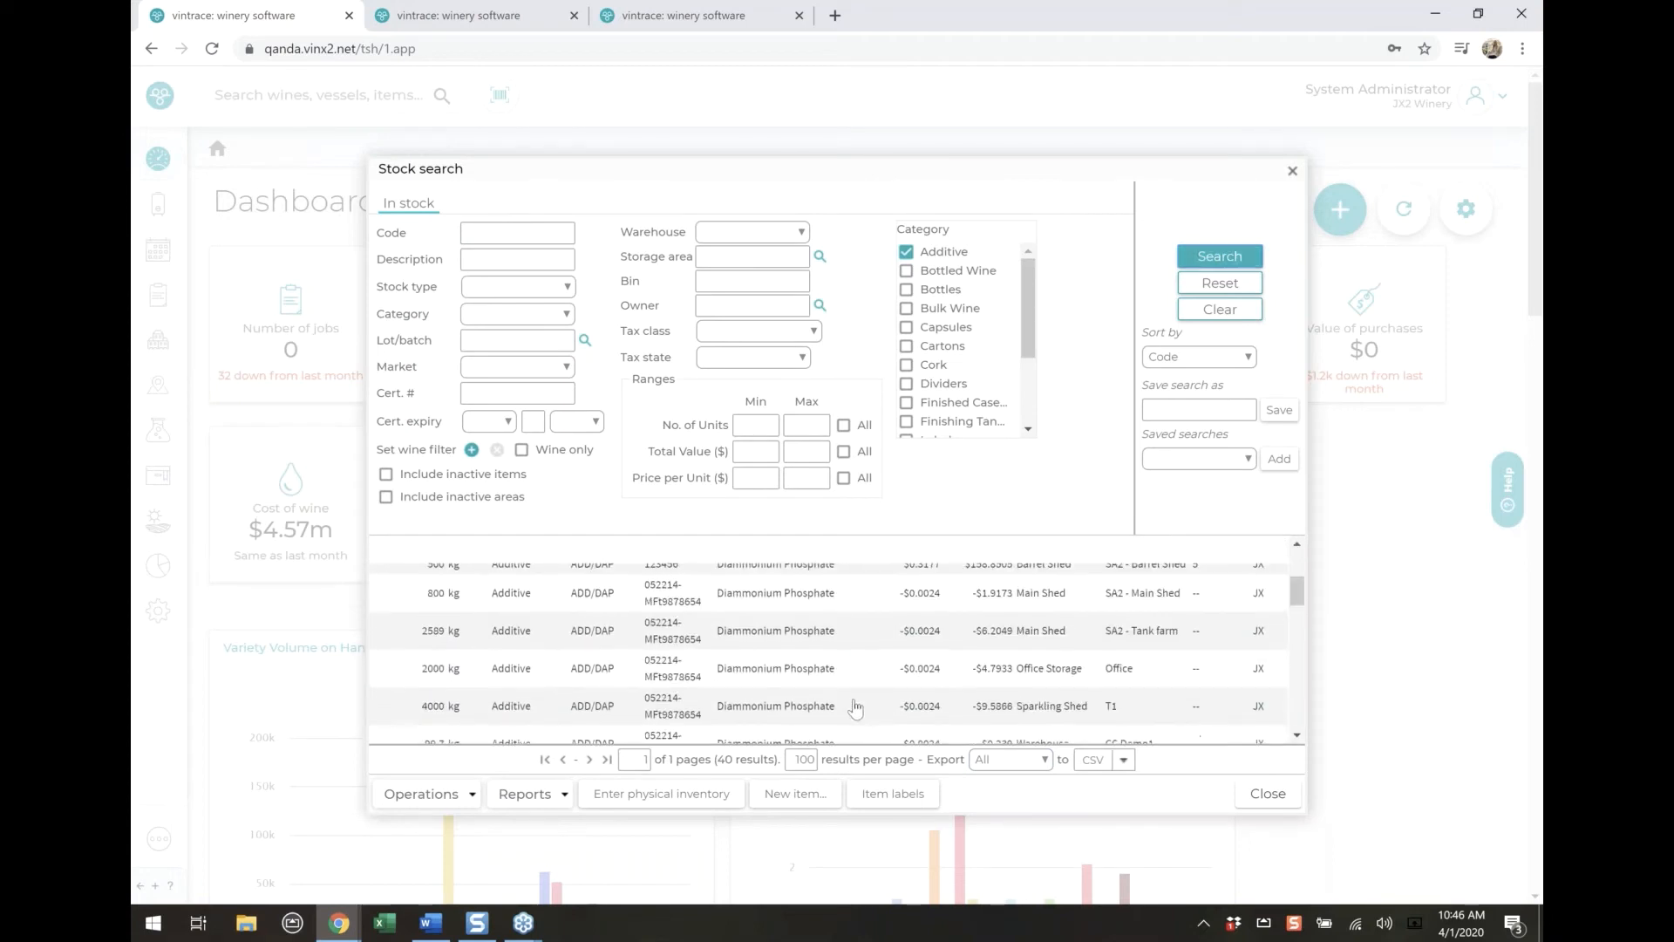
scroll(856, 708, up, 5)
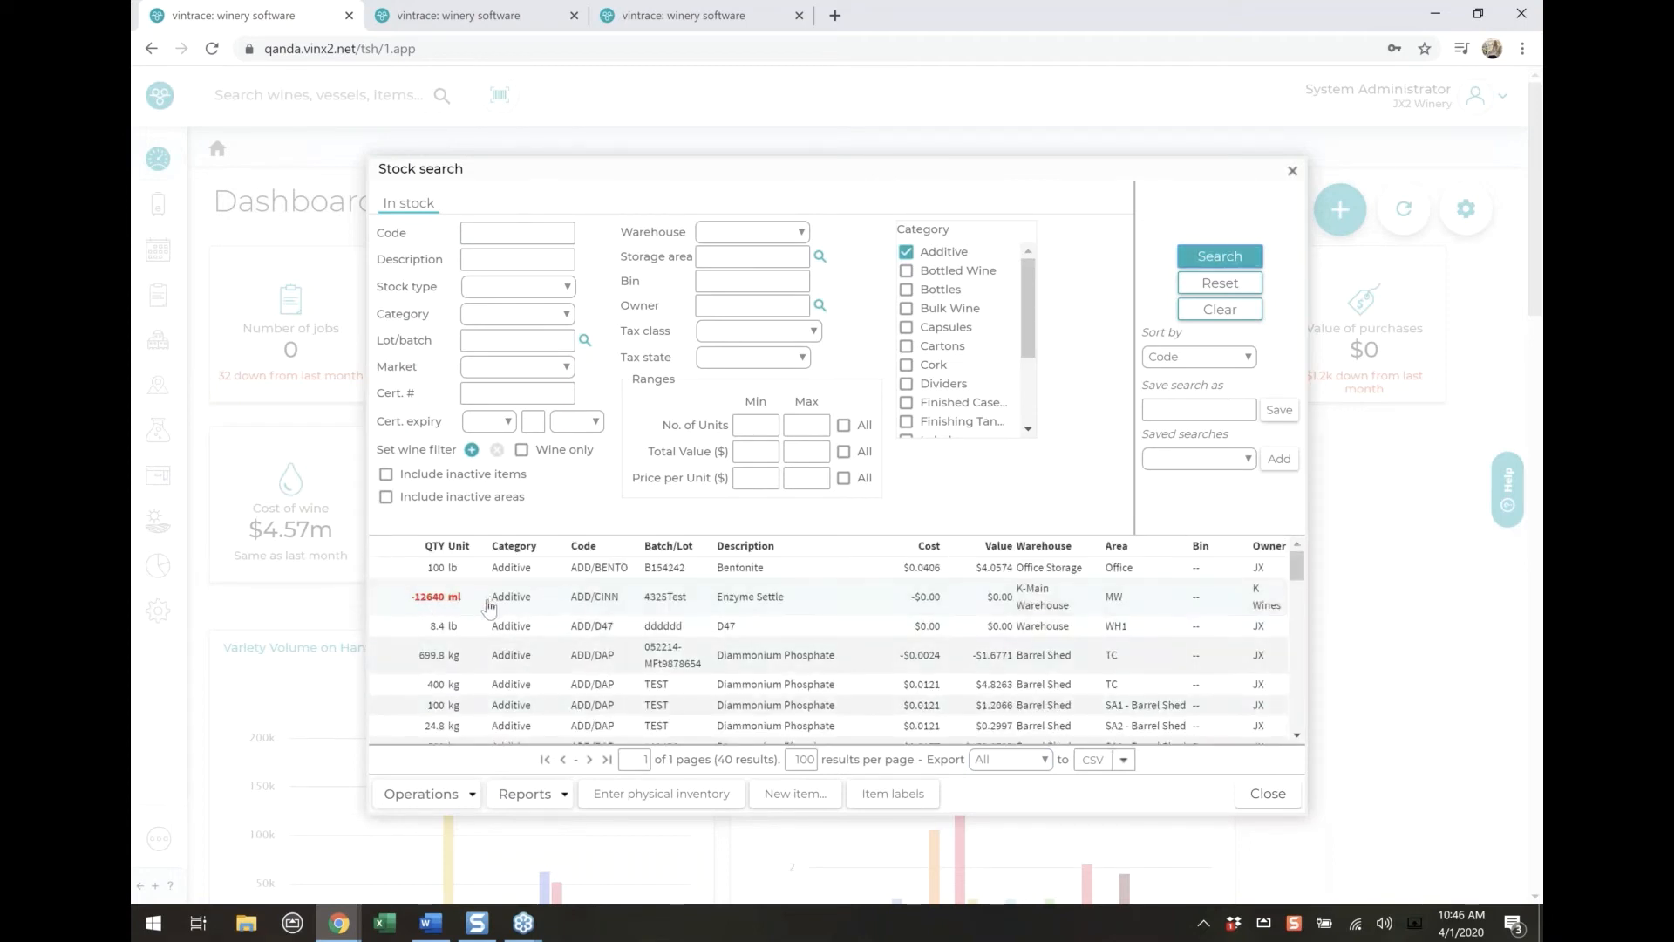
scroll(489, 608, down, 5)
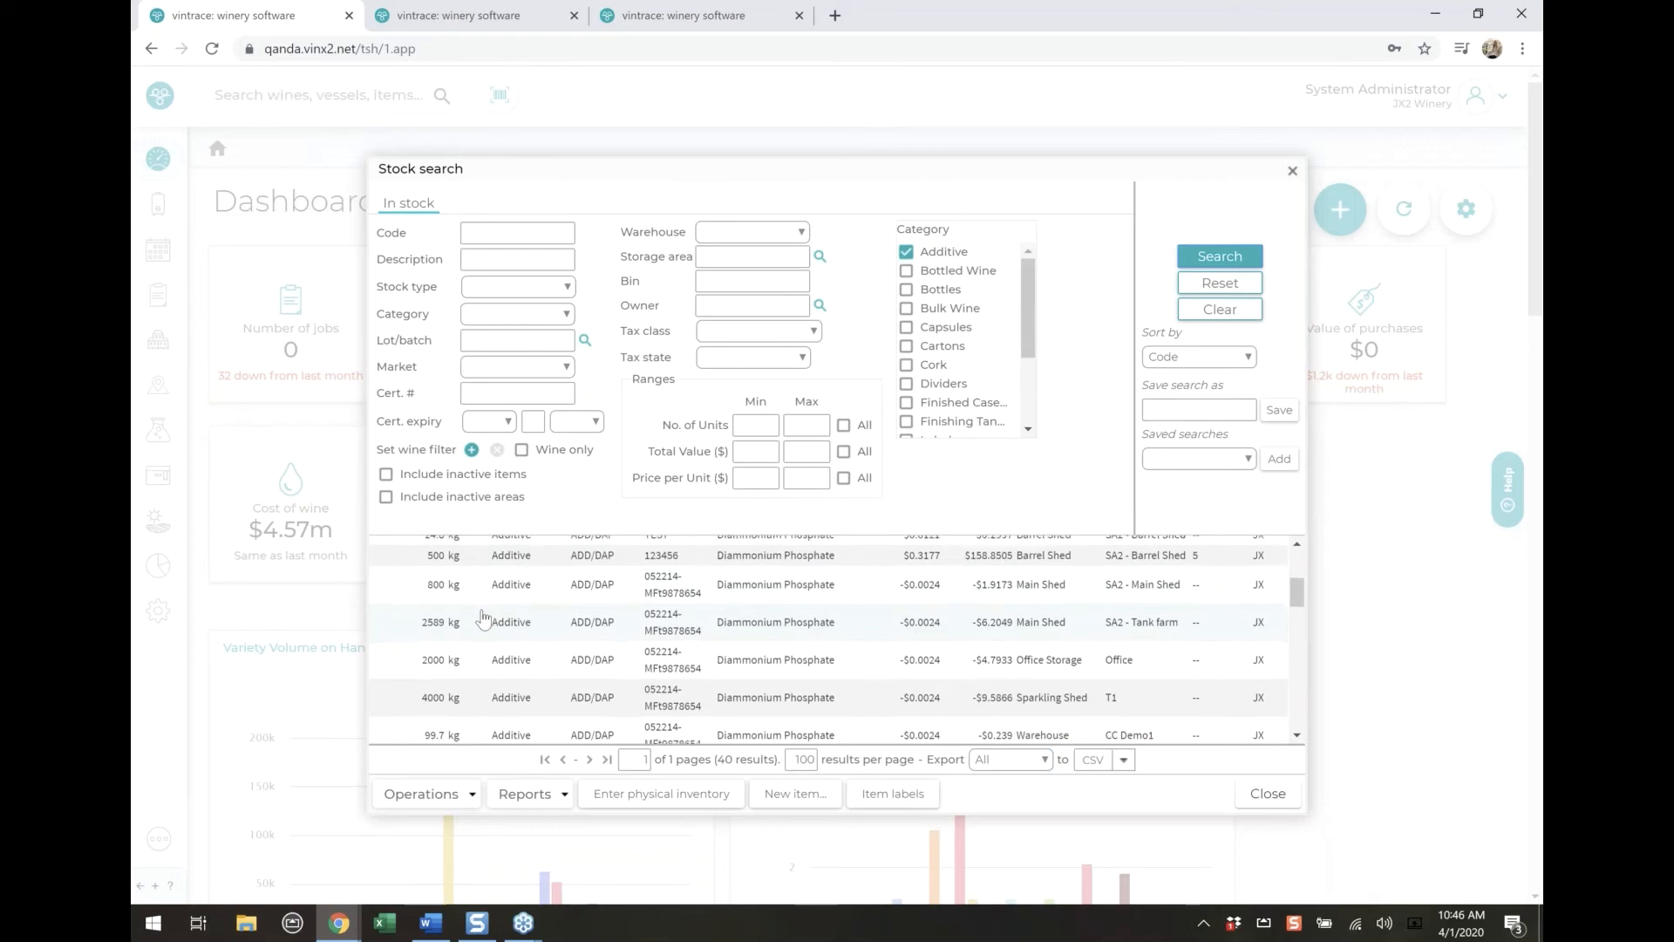
scroll(484, 617, down, 5)
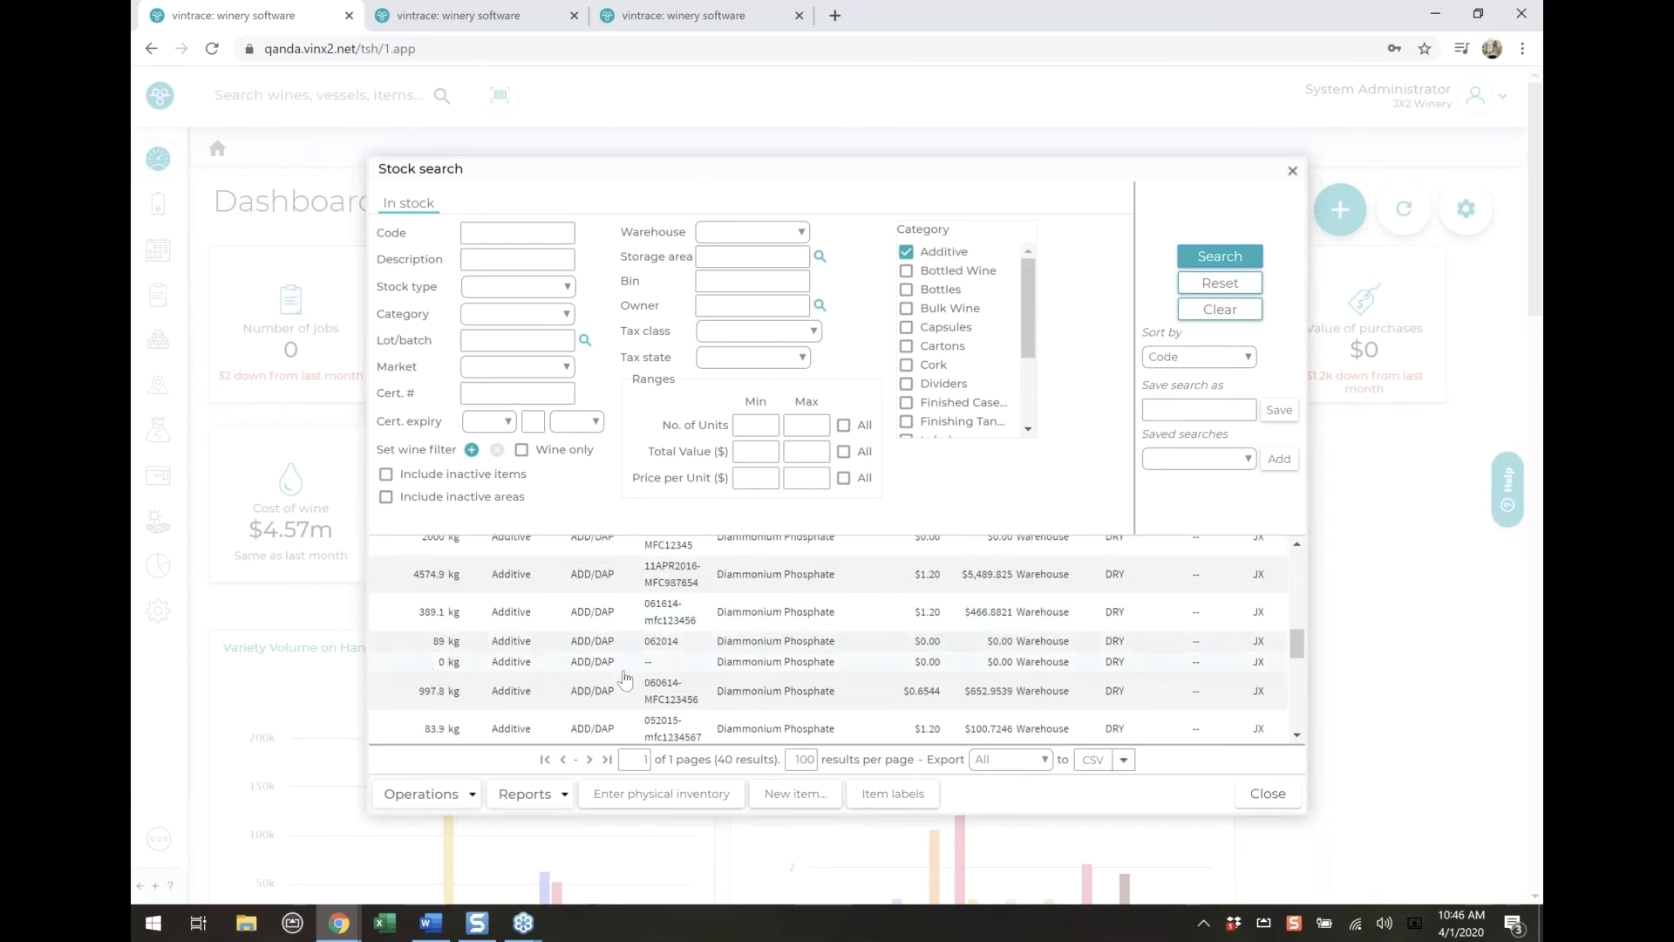
scroll(625, 679, up, 1)
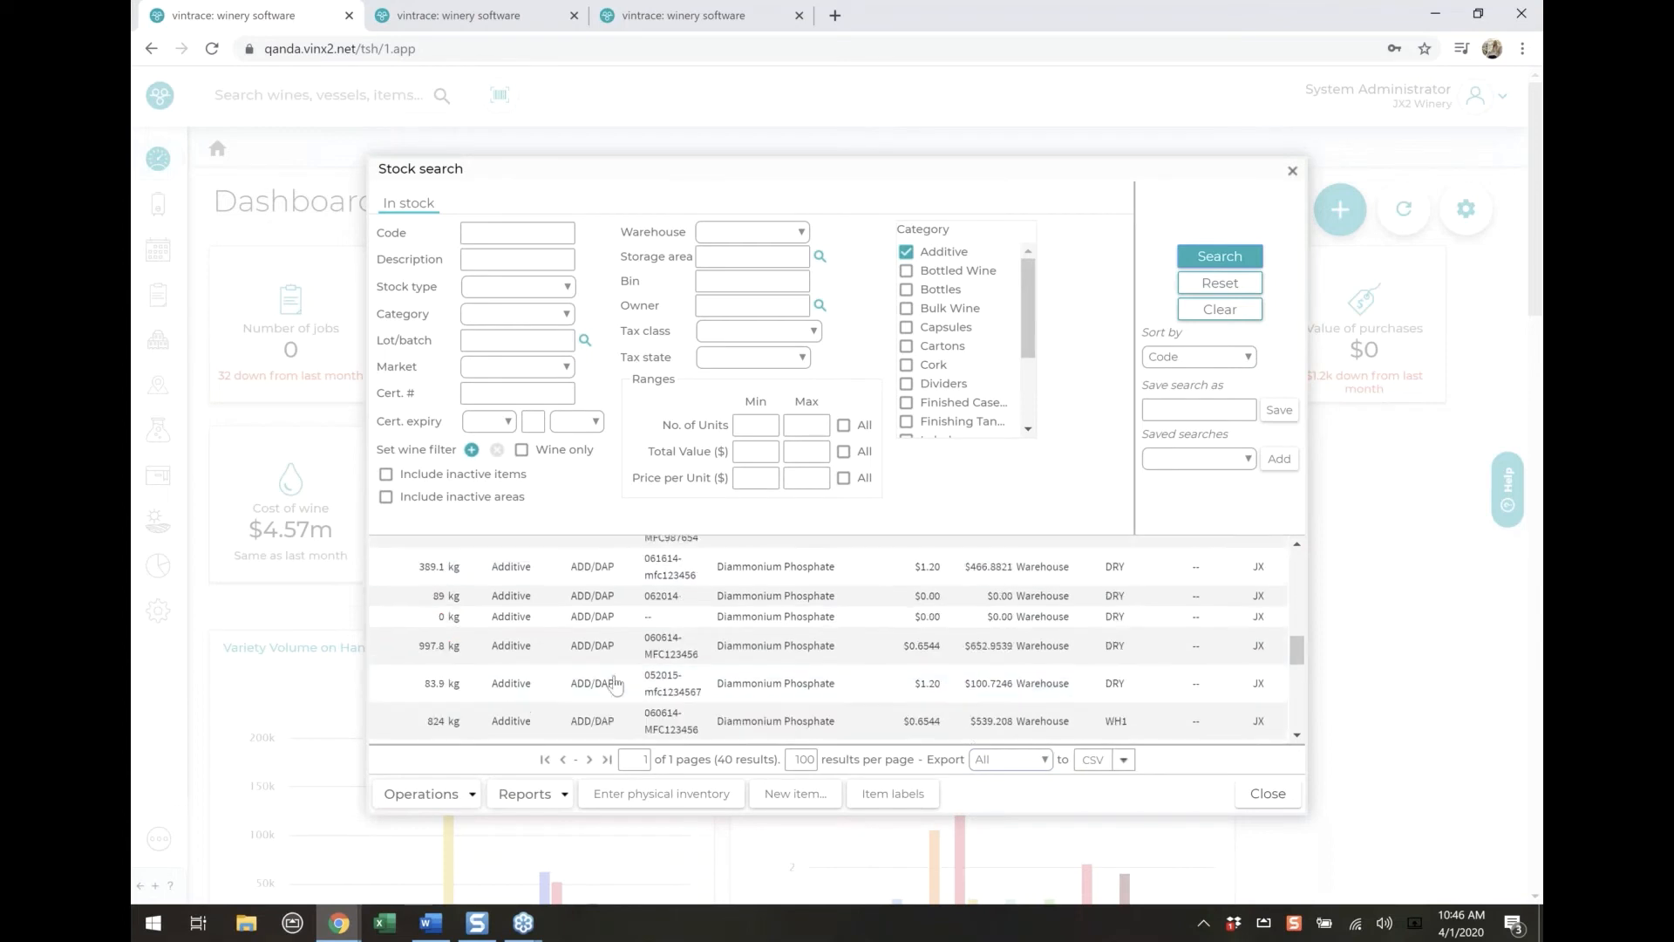
scroll(621, 689, up, 1)
scroll(621, 697, up, 3)
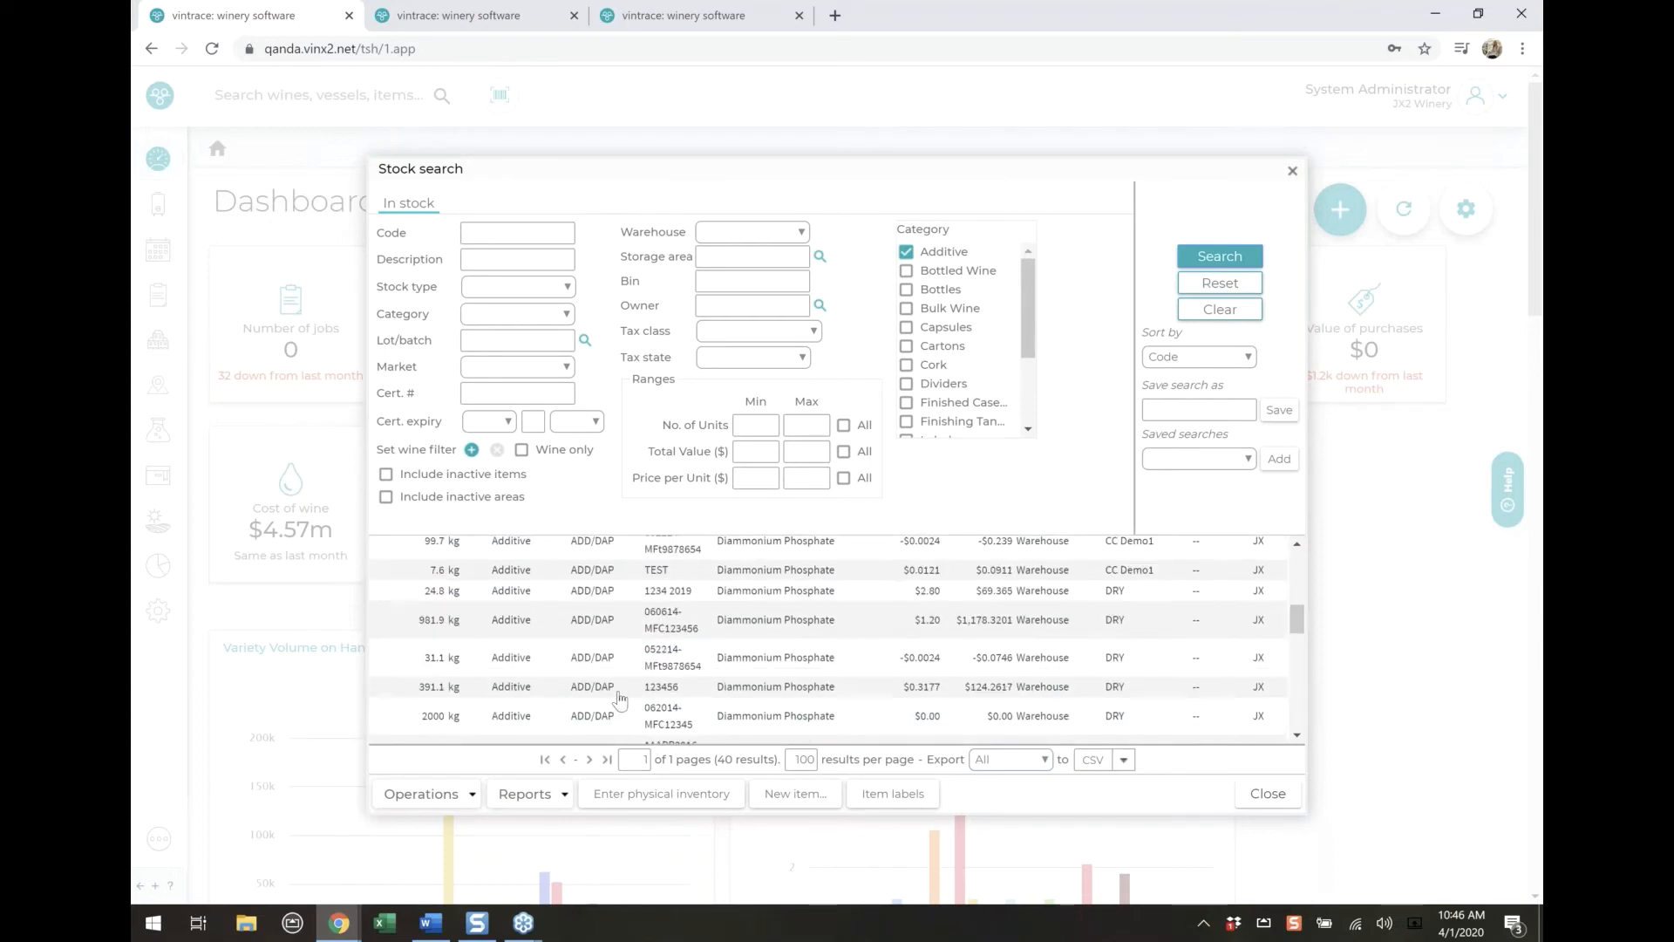
Generate the Physical inventory (Original) report for the additives and enlarge it for reading
click(531, 795)
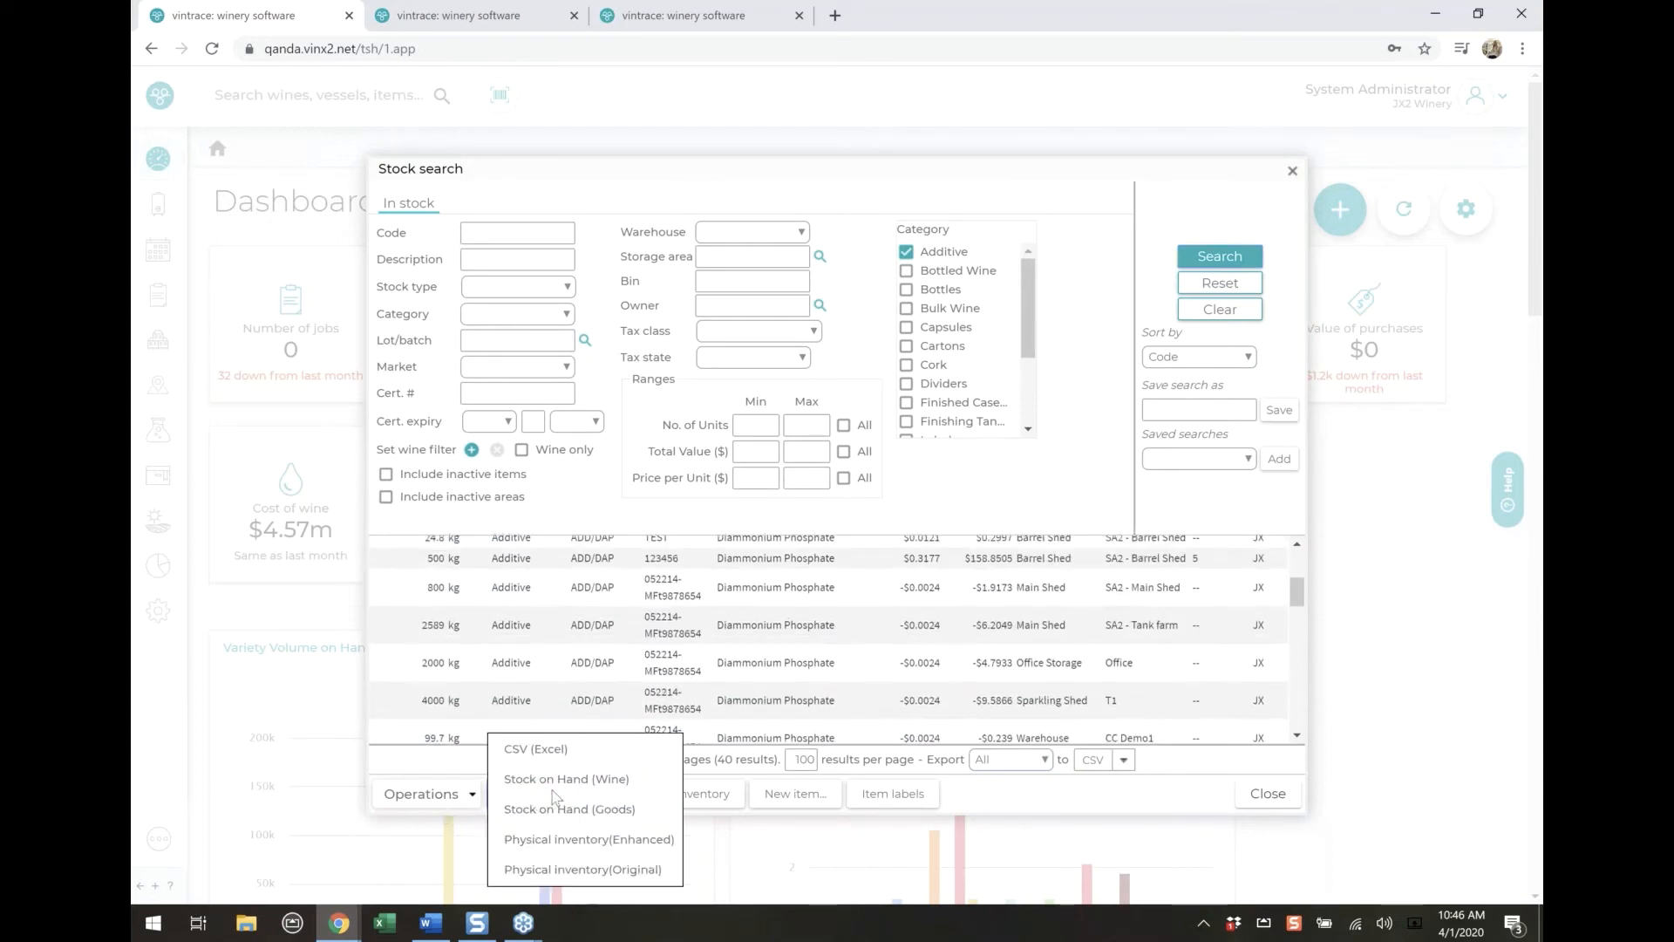
click(592, 870)
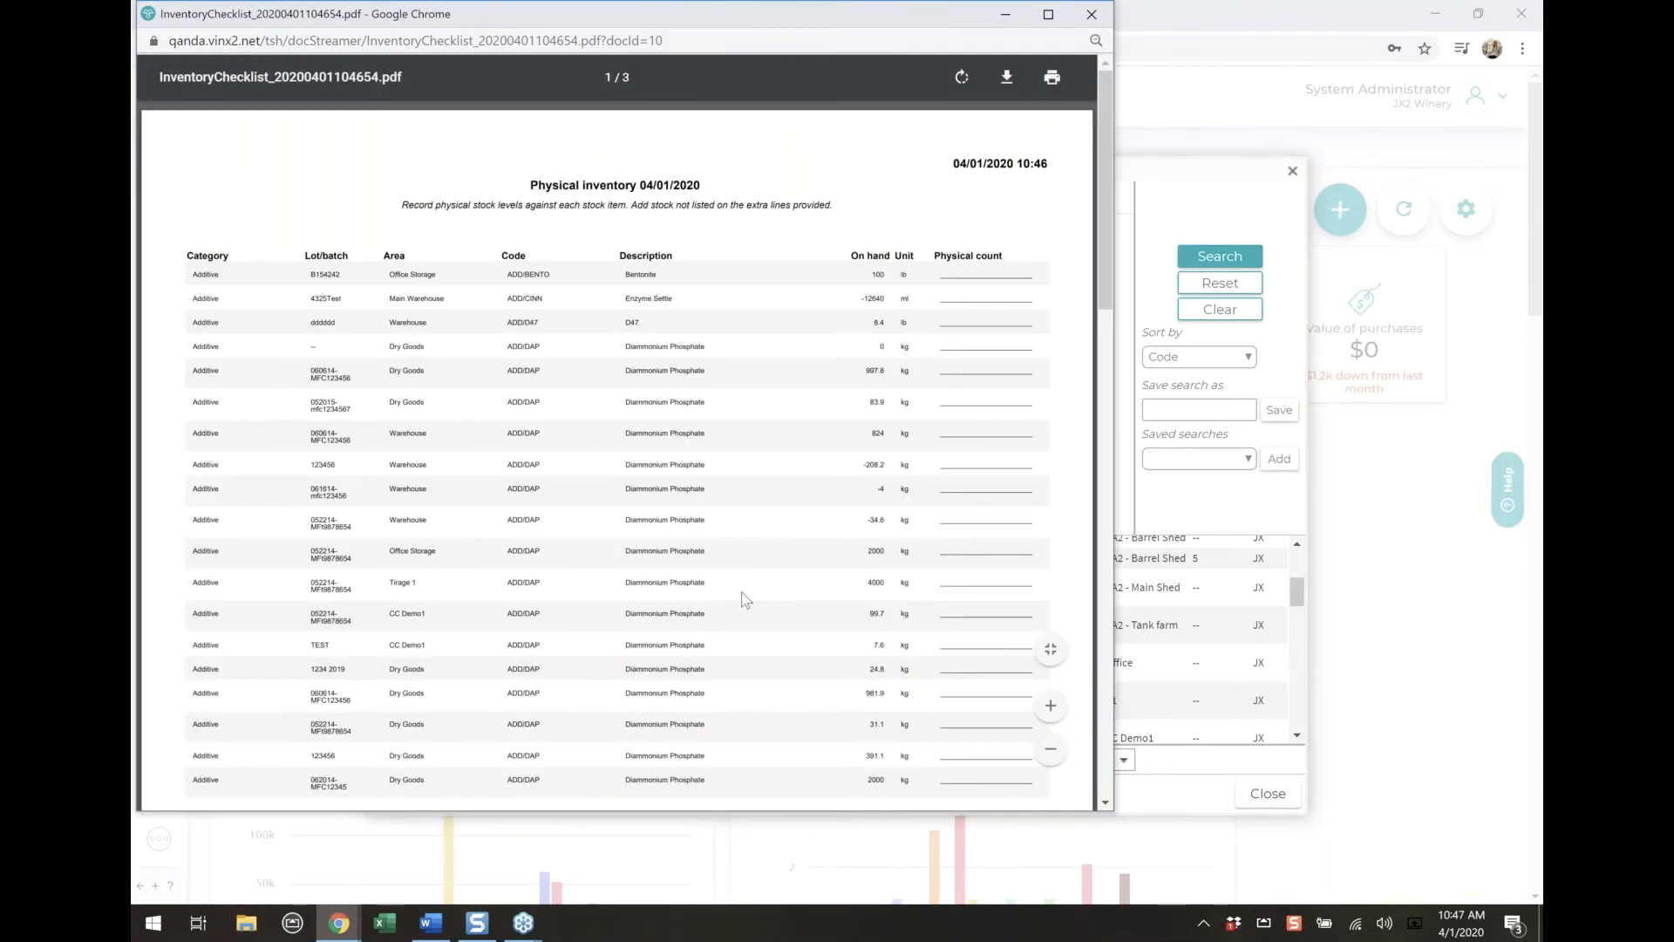
click(1050, 20)
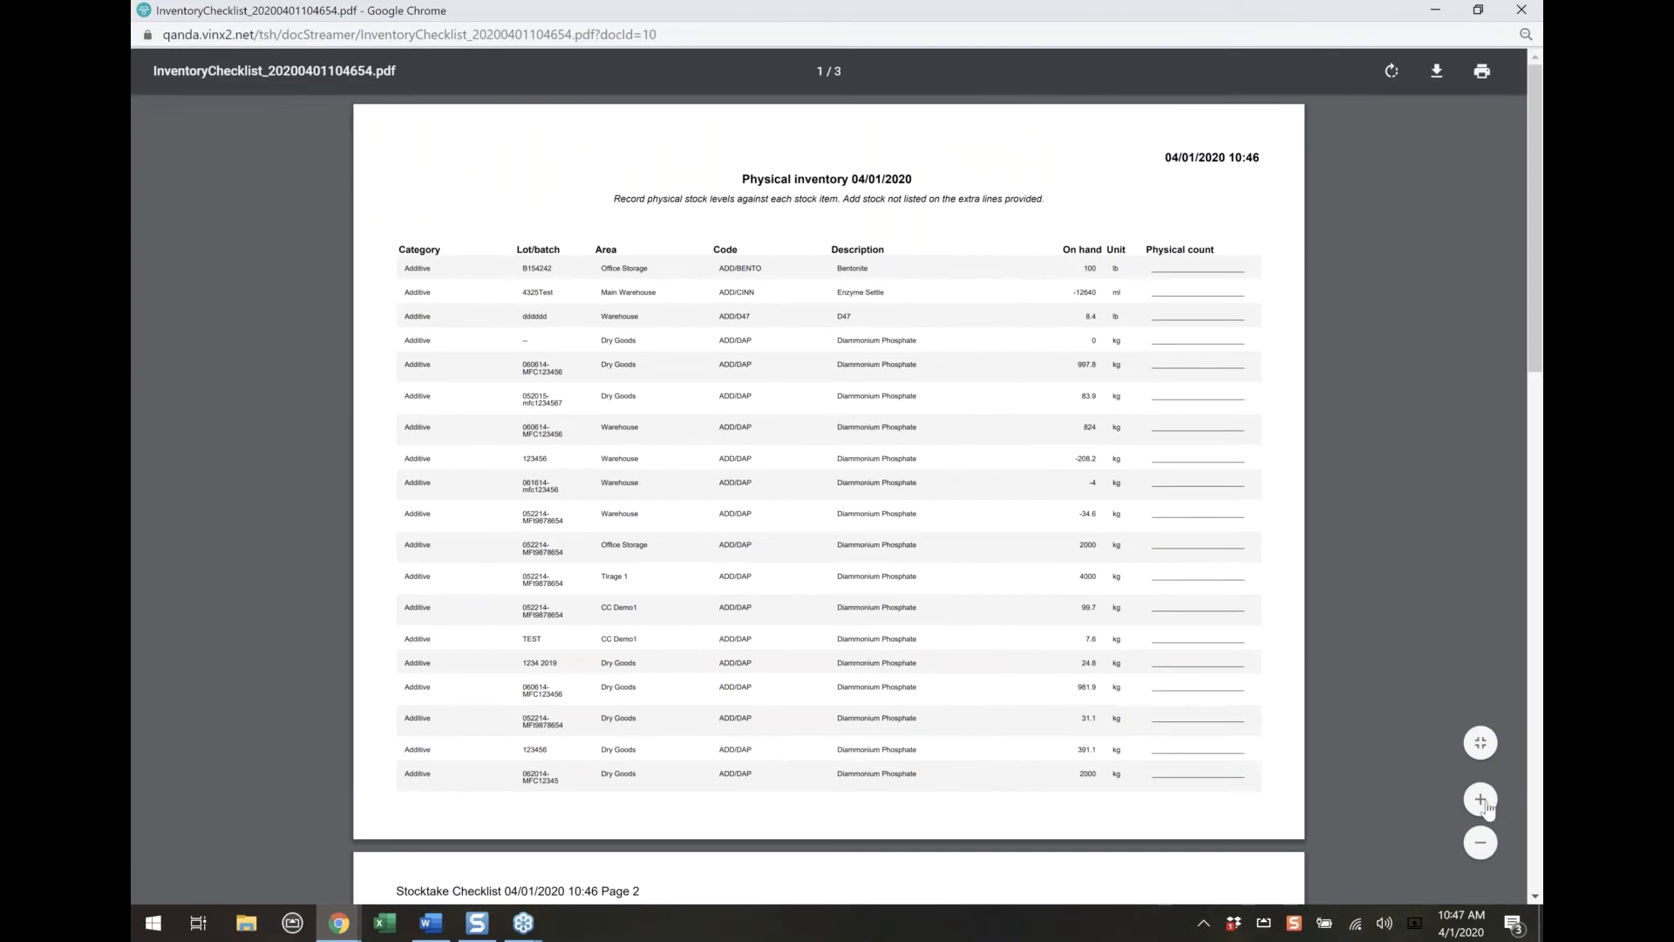
click(1481, 799)
click(1481, 799)
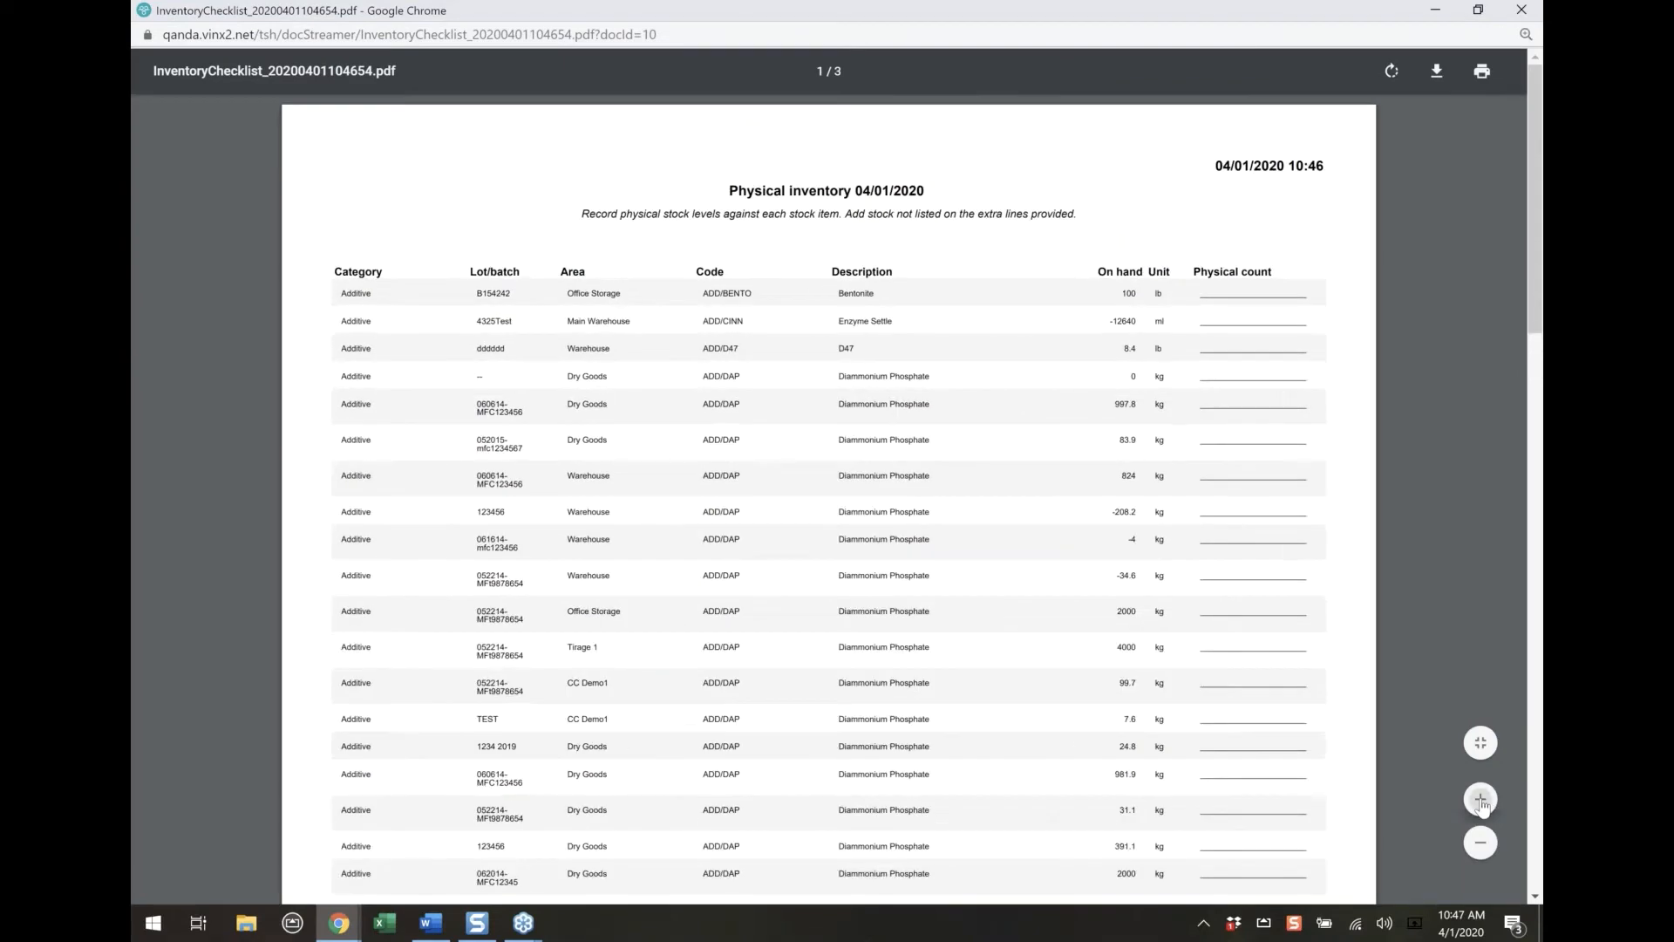
click(1481, 799)
Examine the Bentonite line's on-hand amount, unit, code, area and lot in the inventory checklist, and minimise the report
drag(1159, 319, 1194, 322)
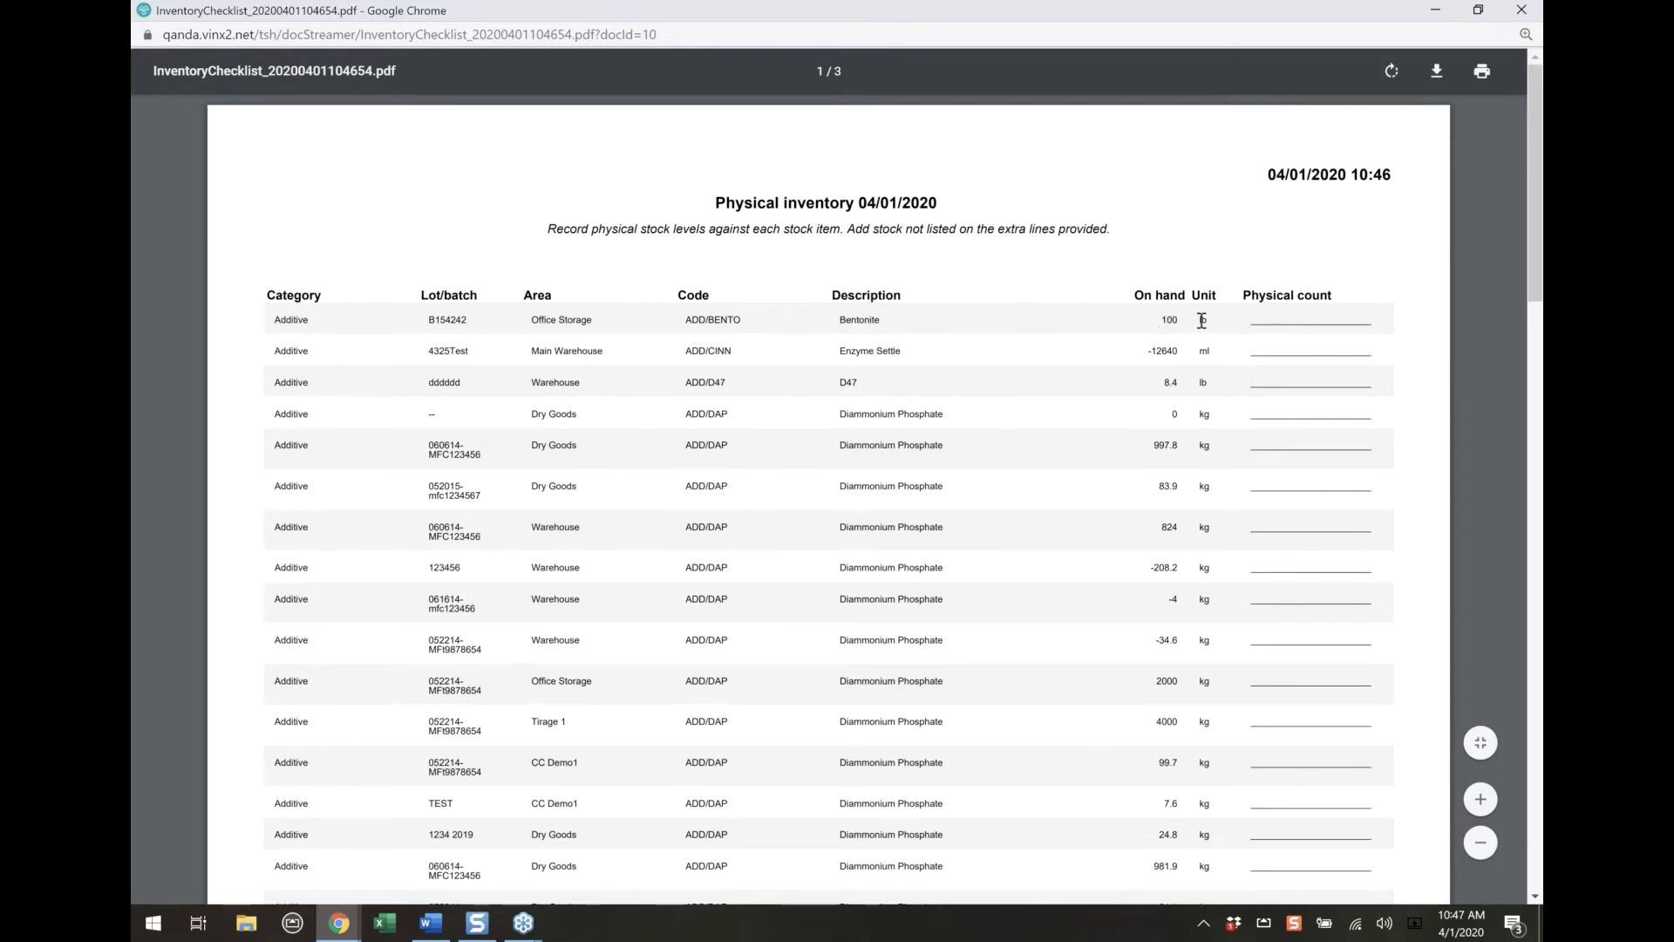
drag(684, 320, 748, 319)
click(410, 317)
drag(526, 319, 435, 311)
click(415, 315)
click(1434, 15)
Generate the Physical inventory (Enhanced) report for the additives and enlarge the stock count sheet
click(436, 793)
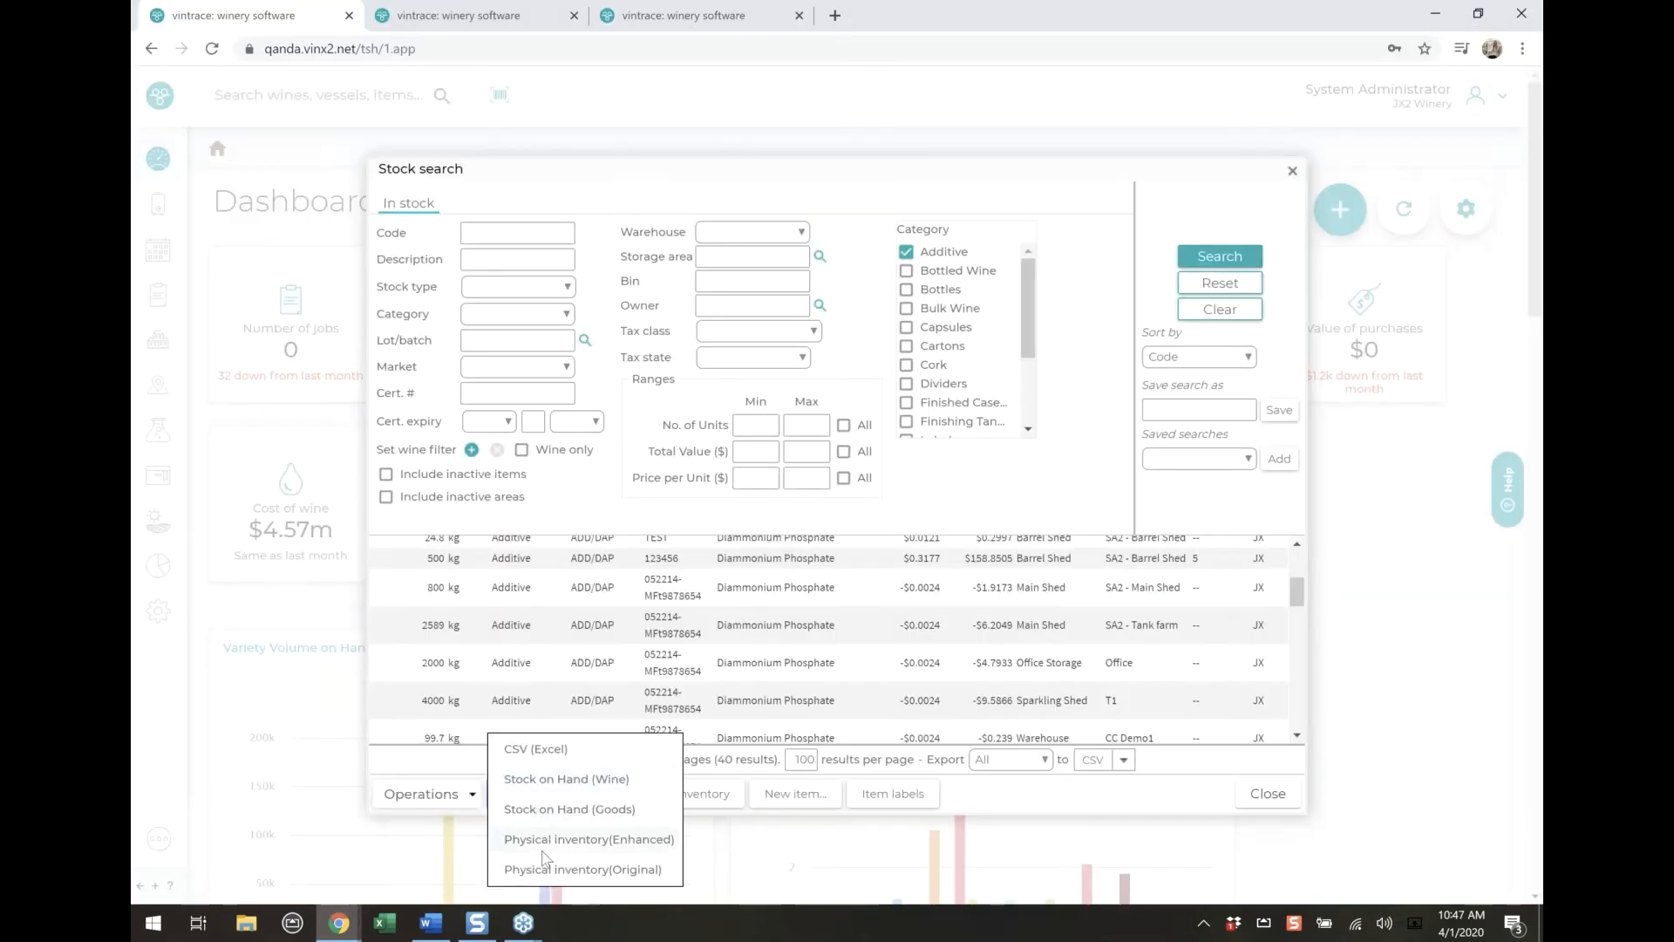
click(542, 850)
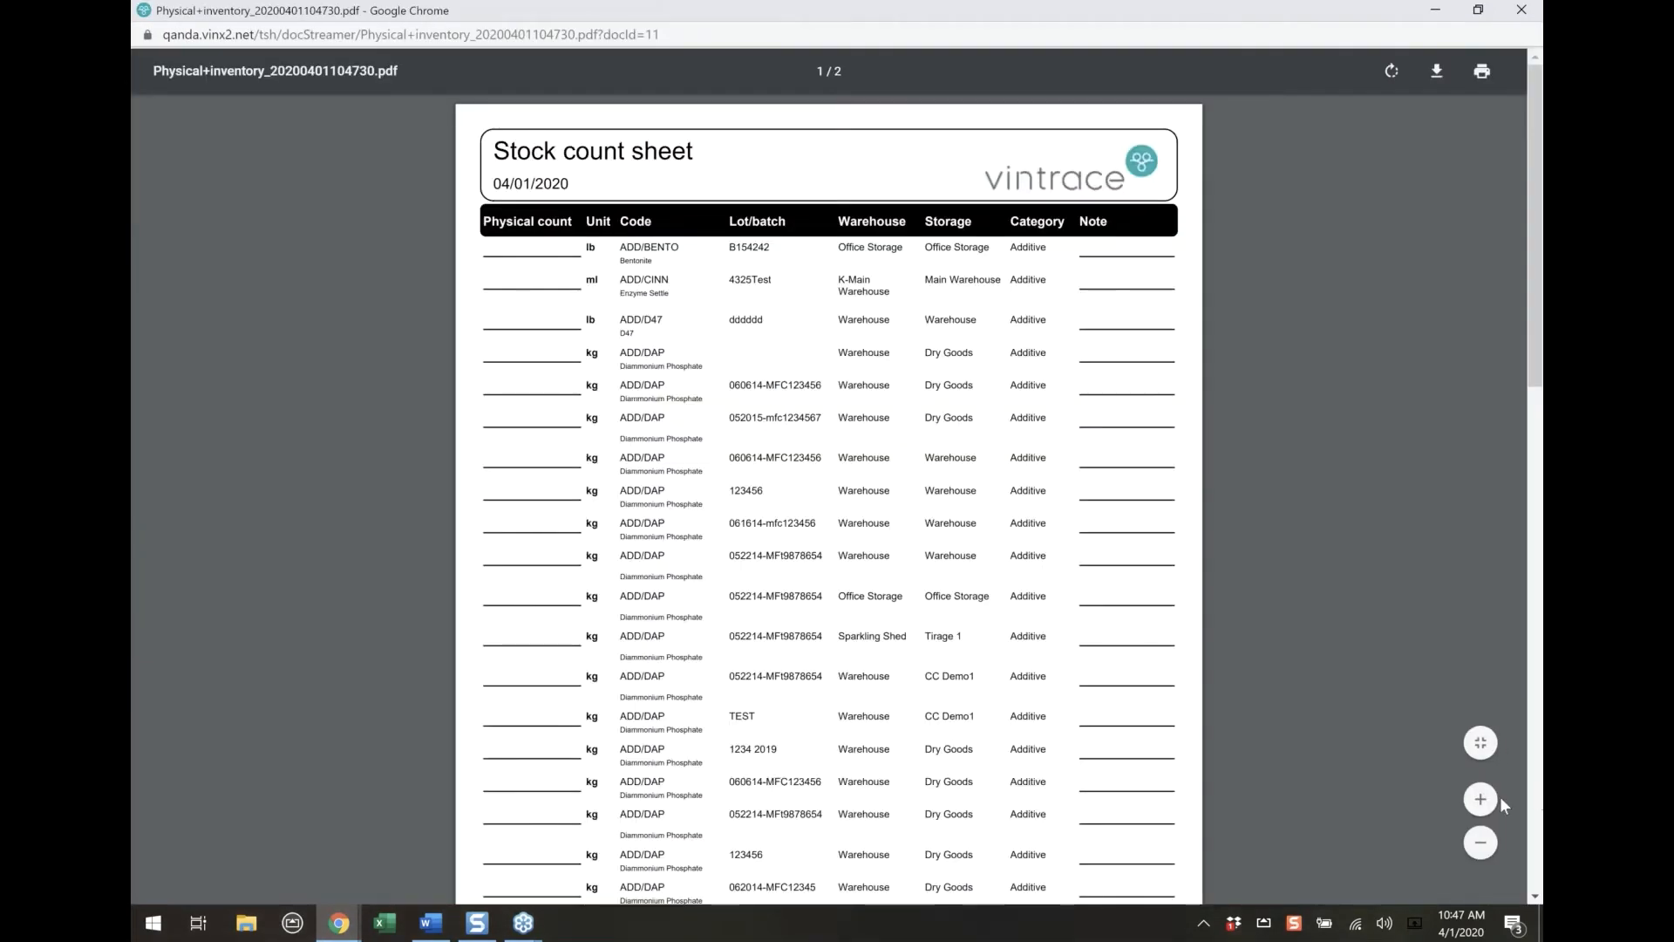
click(1482, 800)
click(1481, 801)
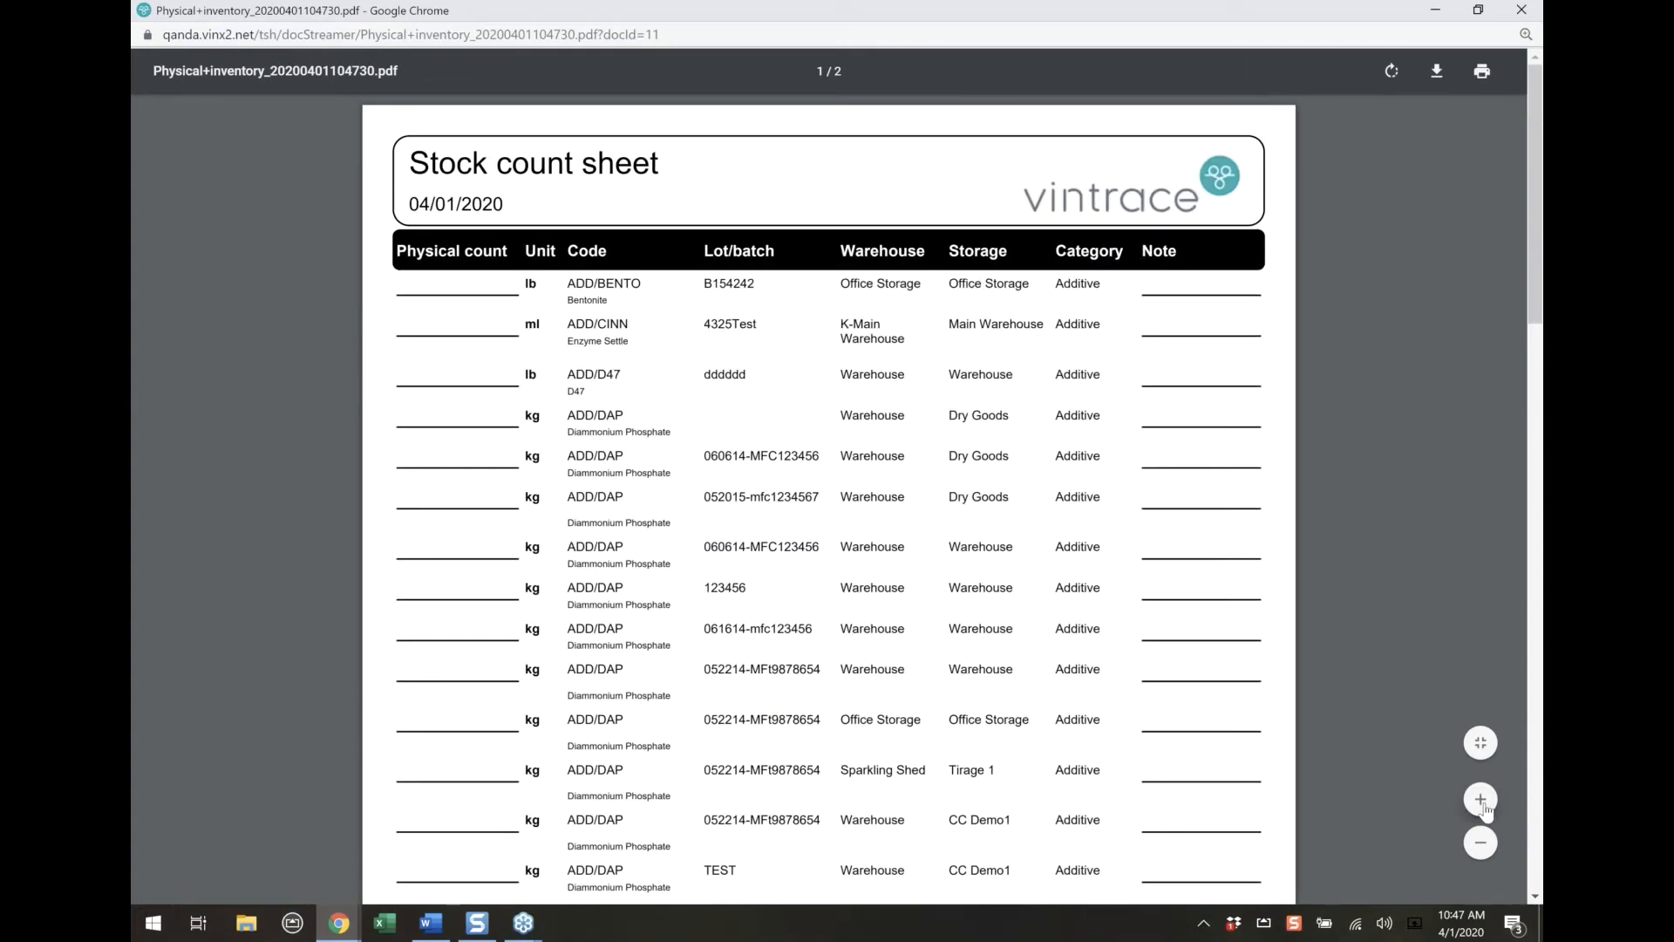
click(1482, 801)
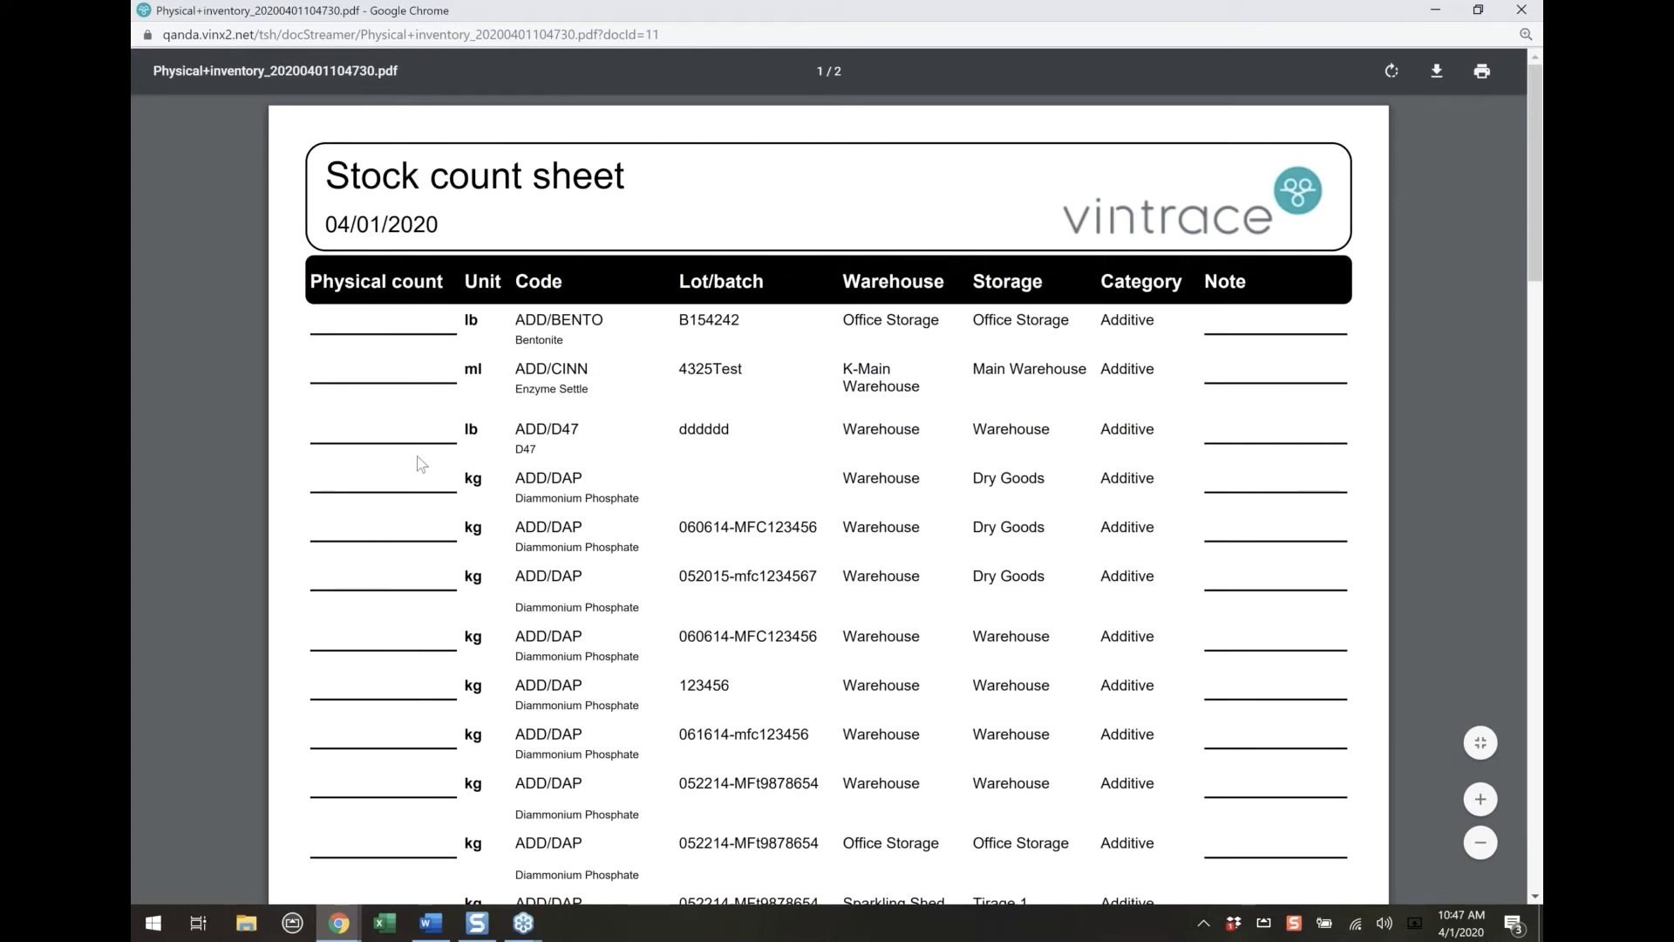
Examine the item codes and lot/batch numbers on the stock count sheet, and close the report
drag(677, 319, 770, 319)
scroll(786, 514, down, 2)
drag(512, 384, 739, 891)
click(735, 877)
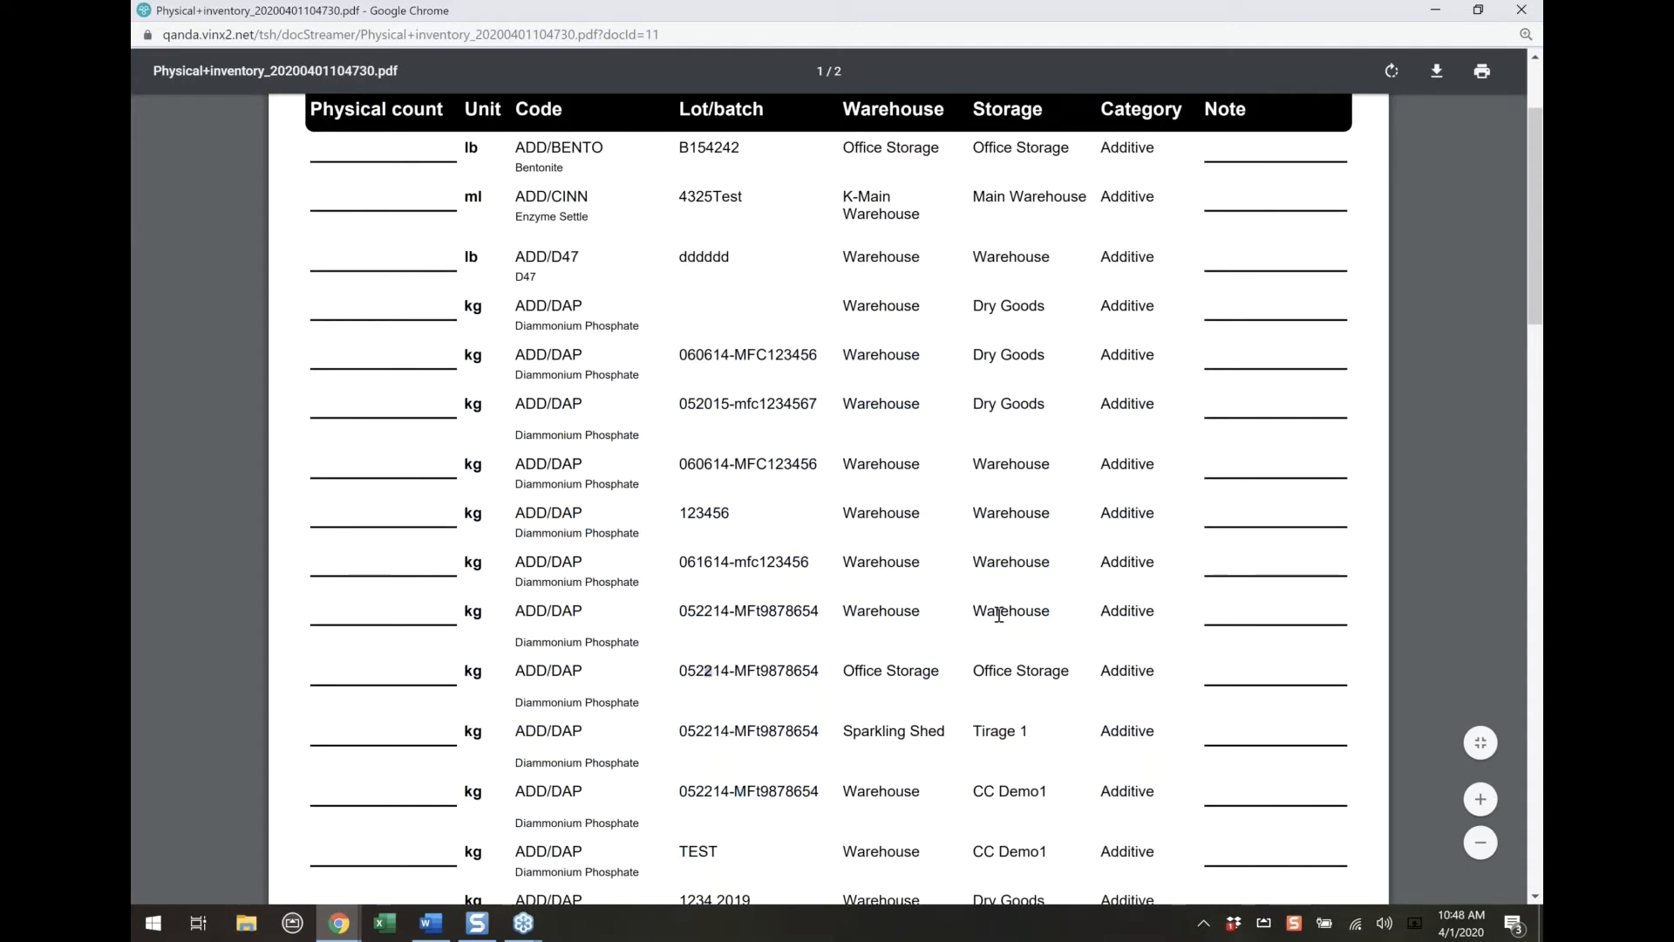
click(1525, 11)
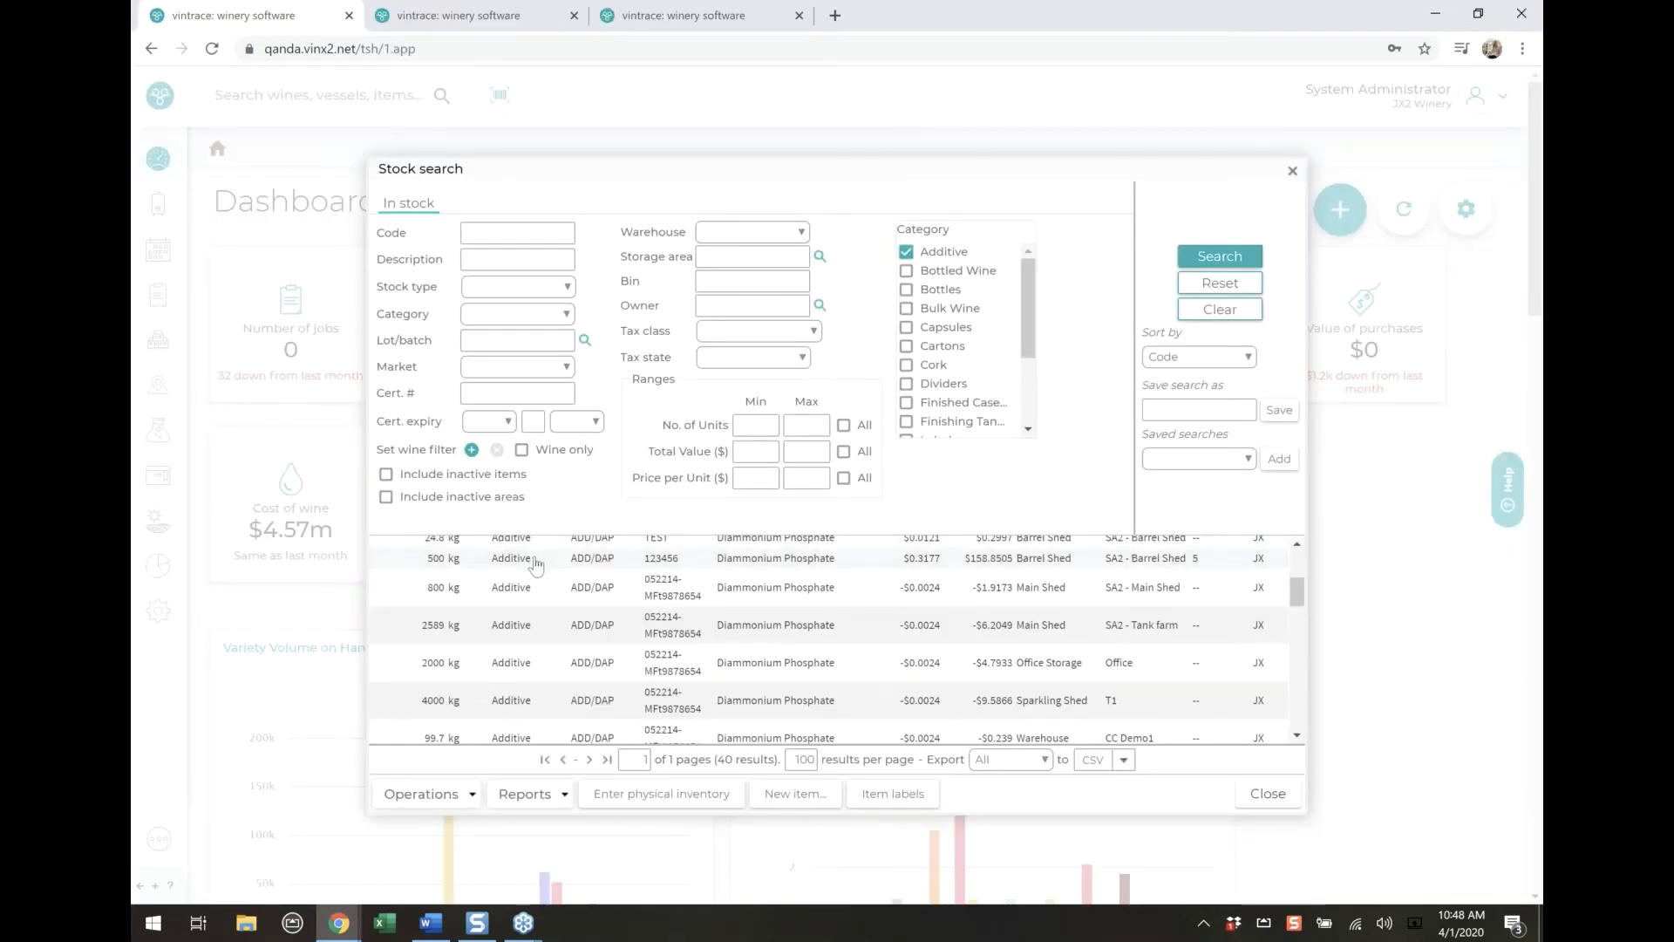
Start a physical inventory for the additives dated yesterday, with actual amounts of 75 lb Bentonite, 0 ml Enzyme Settle and 8 lb D47
click(639, 804)
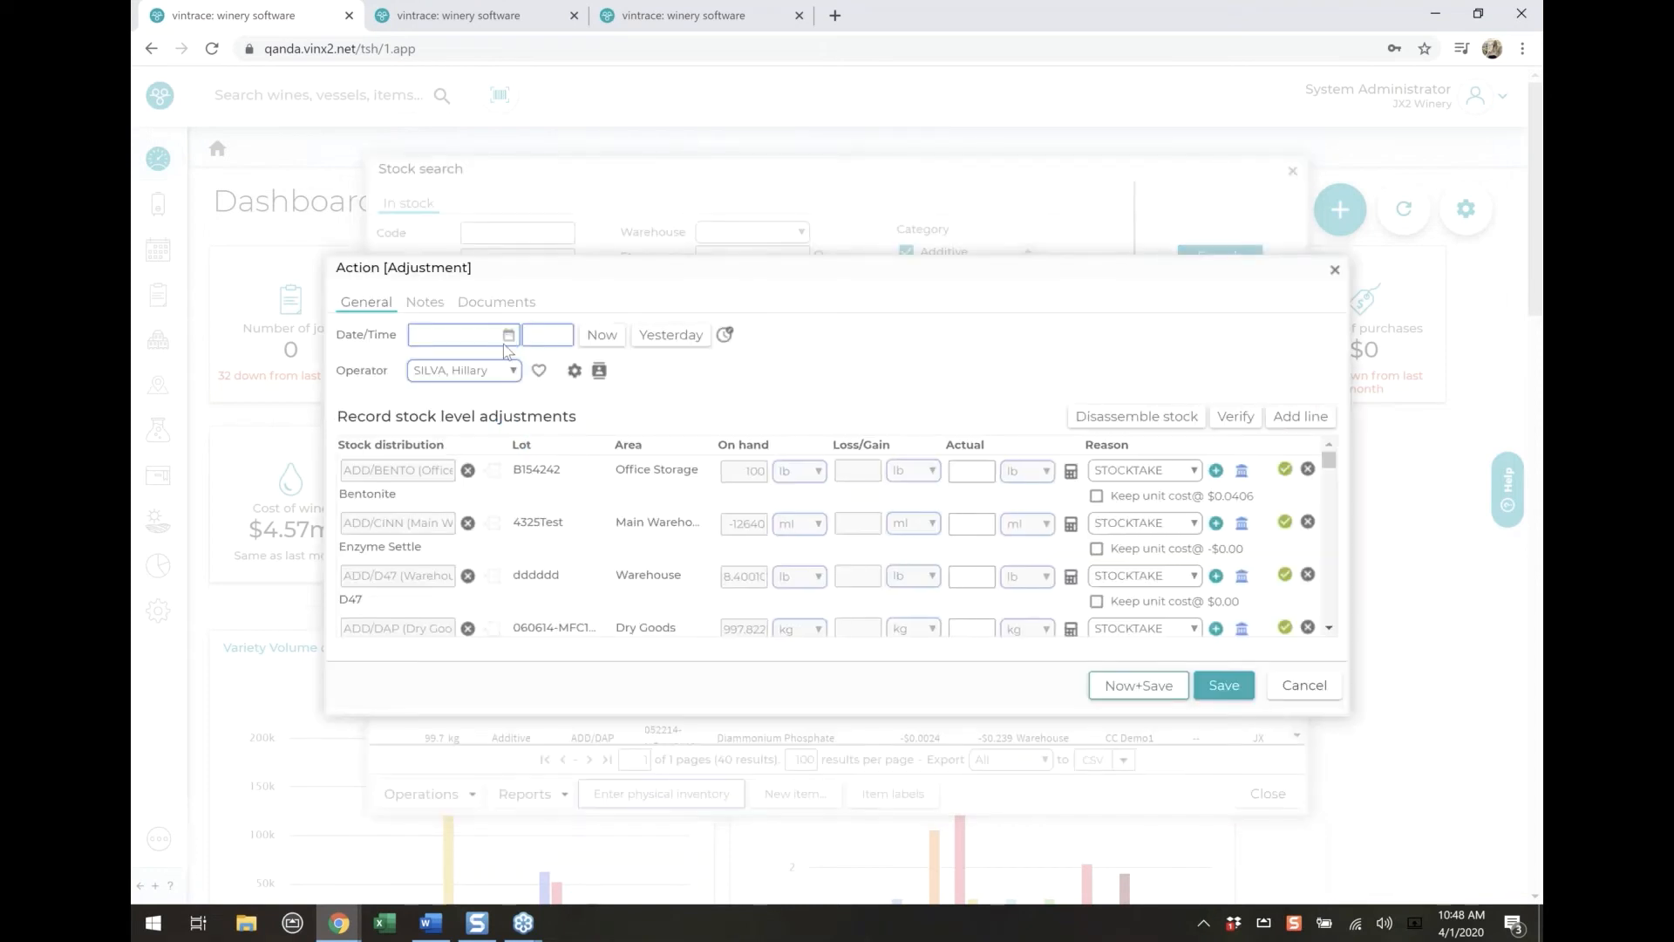
click(656, 343)
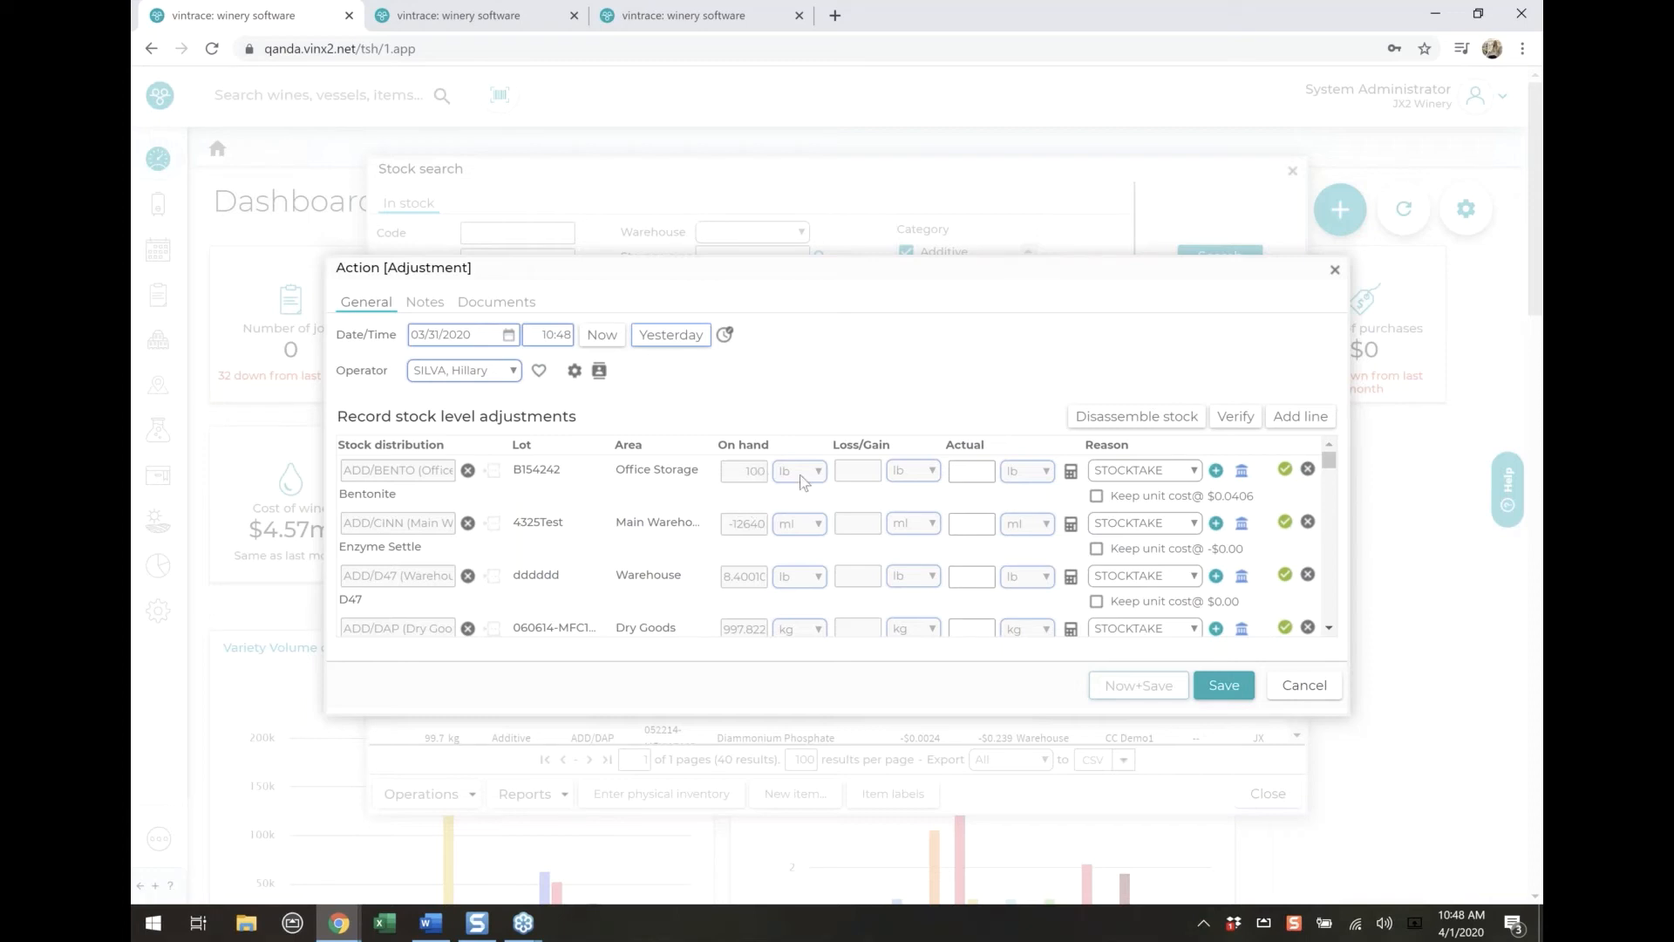
click(976, 473)
text(75)
click(981, 522)
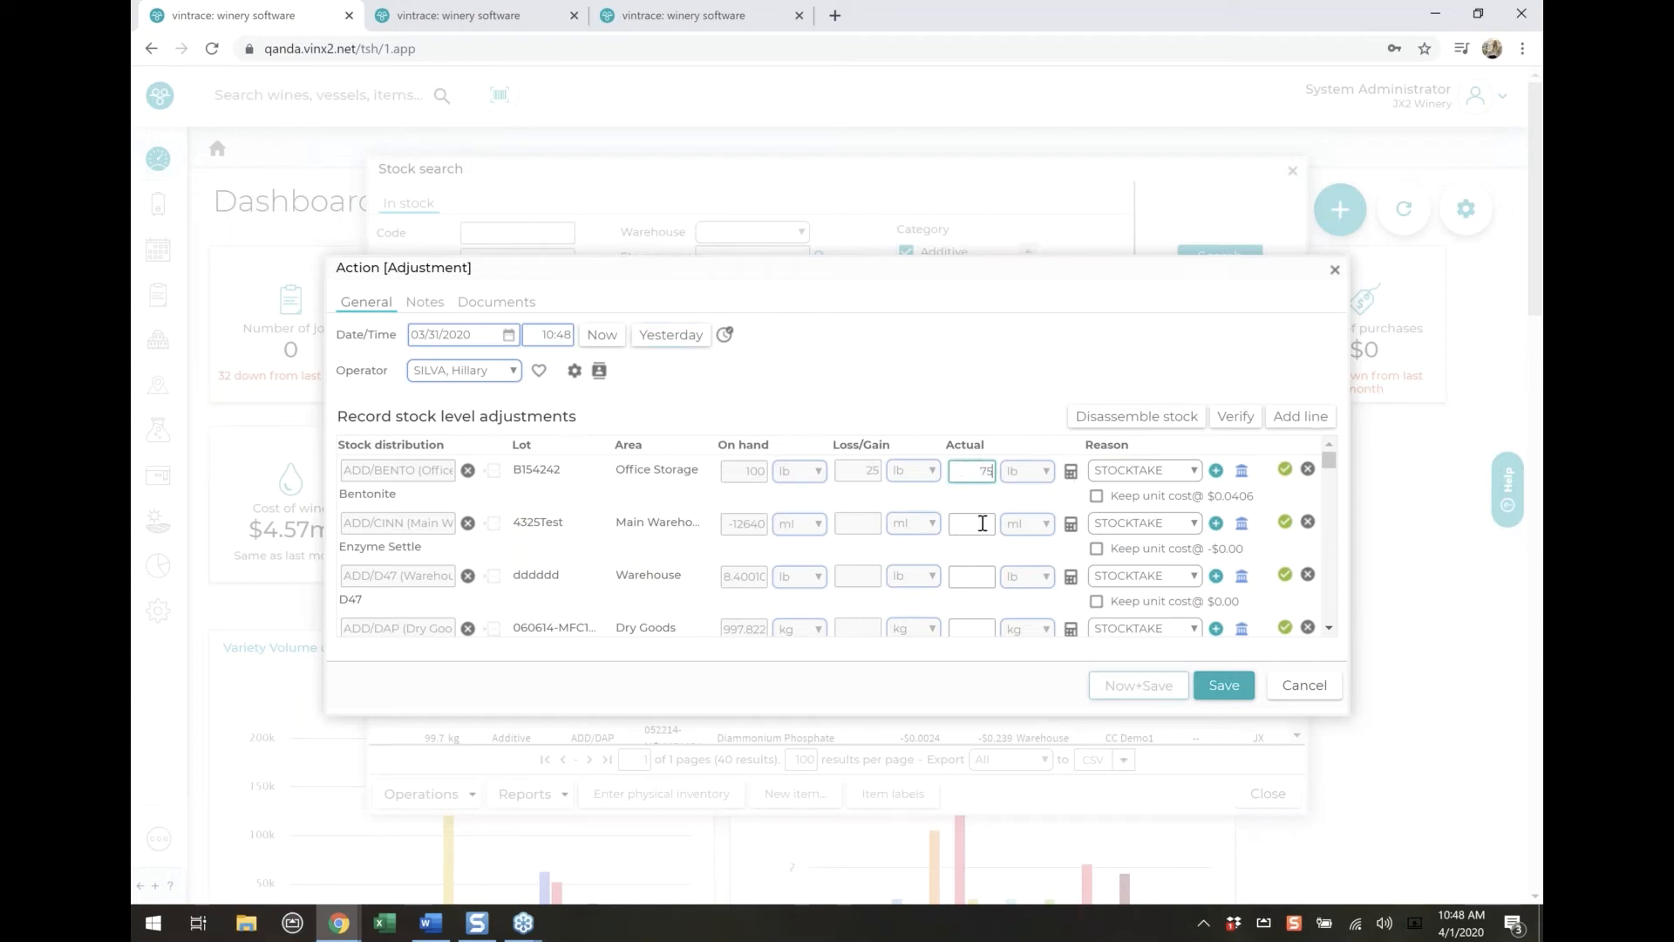
click(970, 577)
text(8)
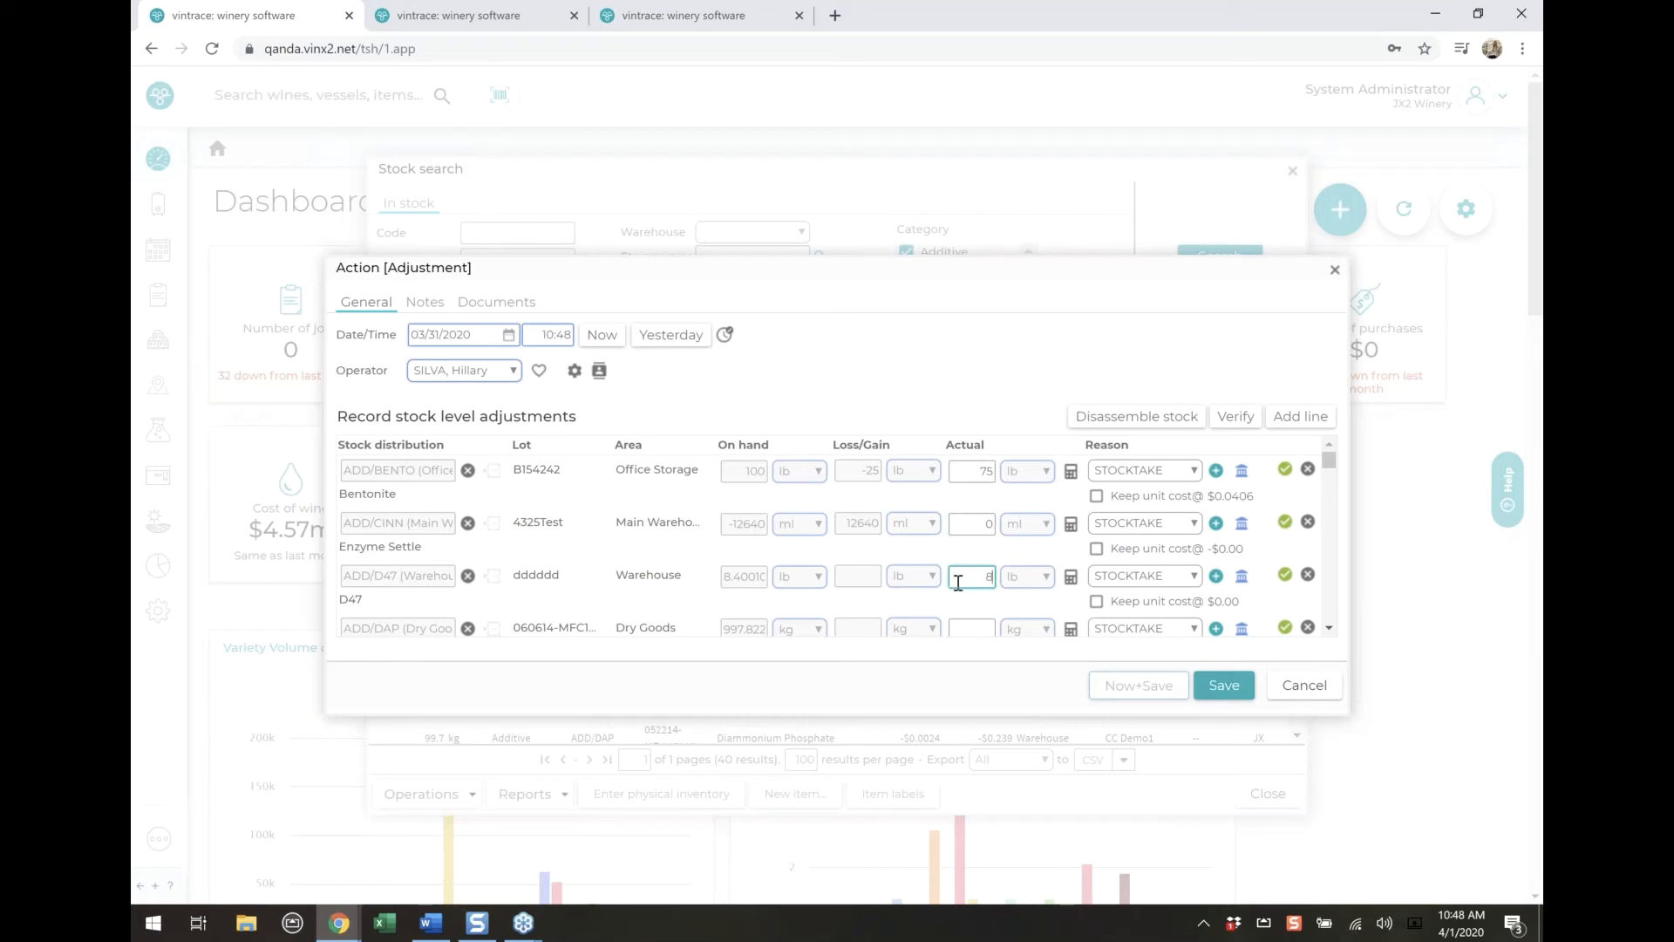
Set the actual amounts of the two Dry Goods Diammonium Phosphate lots to 1000 kg and 80 kg
scroll(958, 583, down, 1)
click(978, 535)
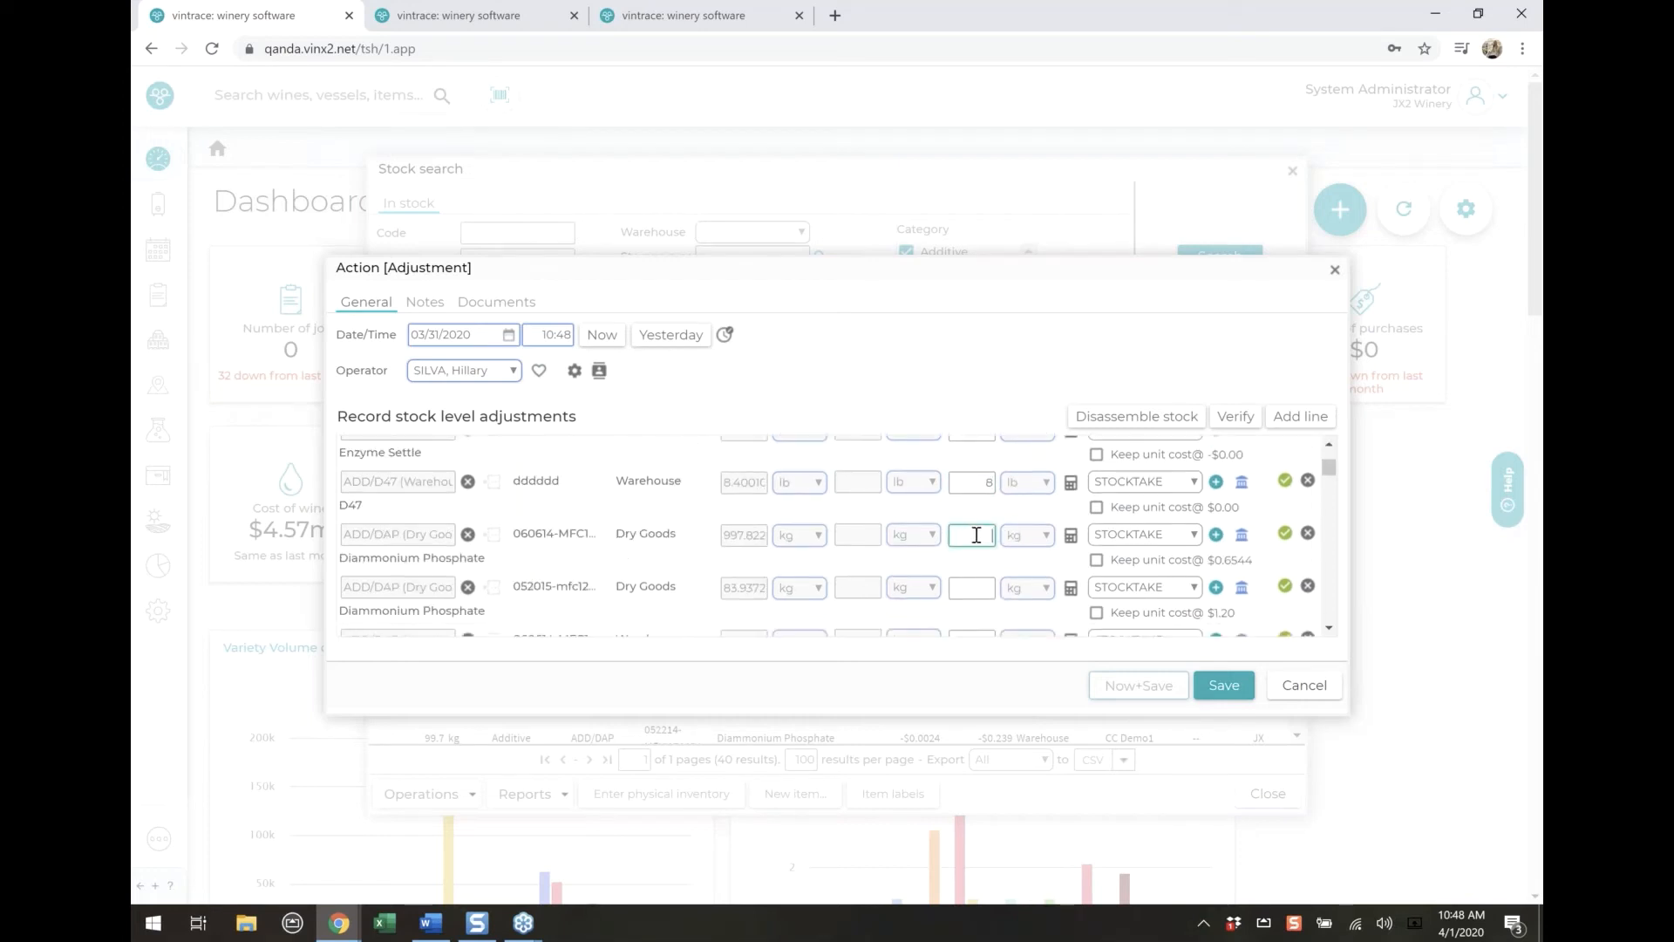
text(1000)
click(968, 587)
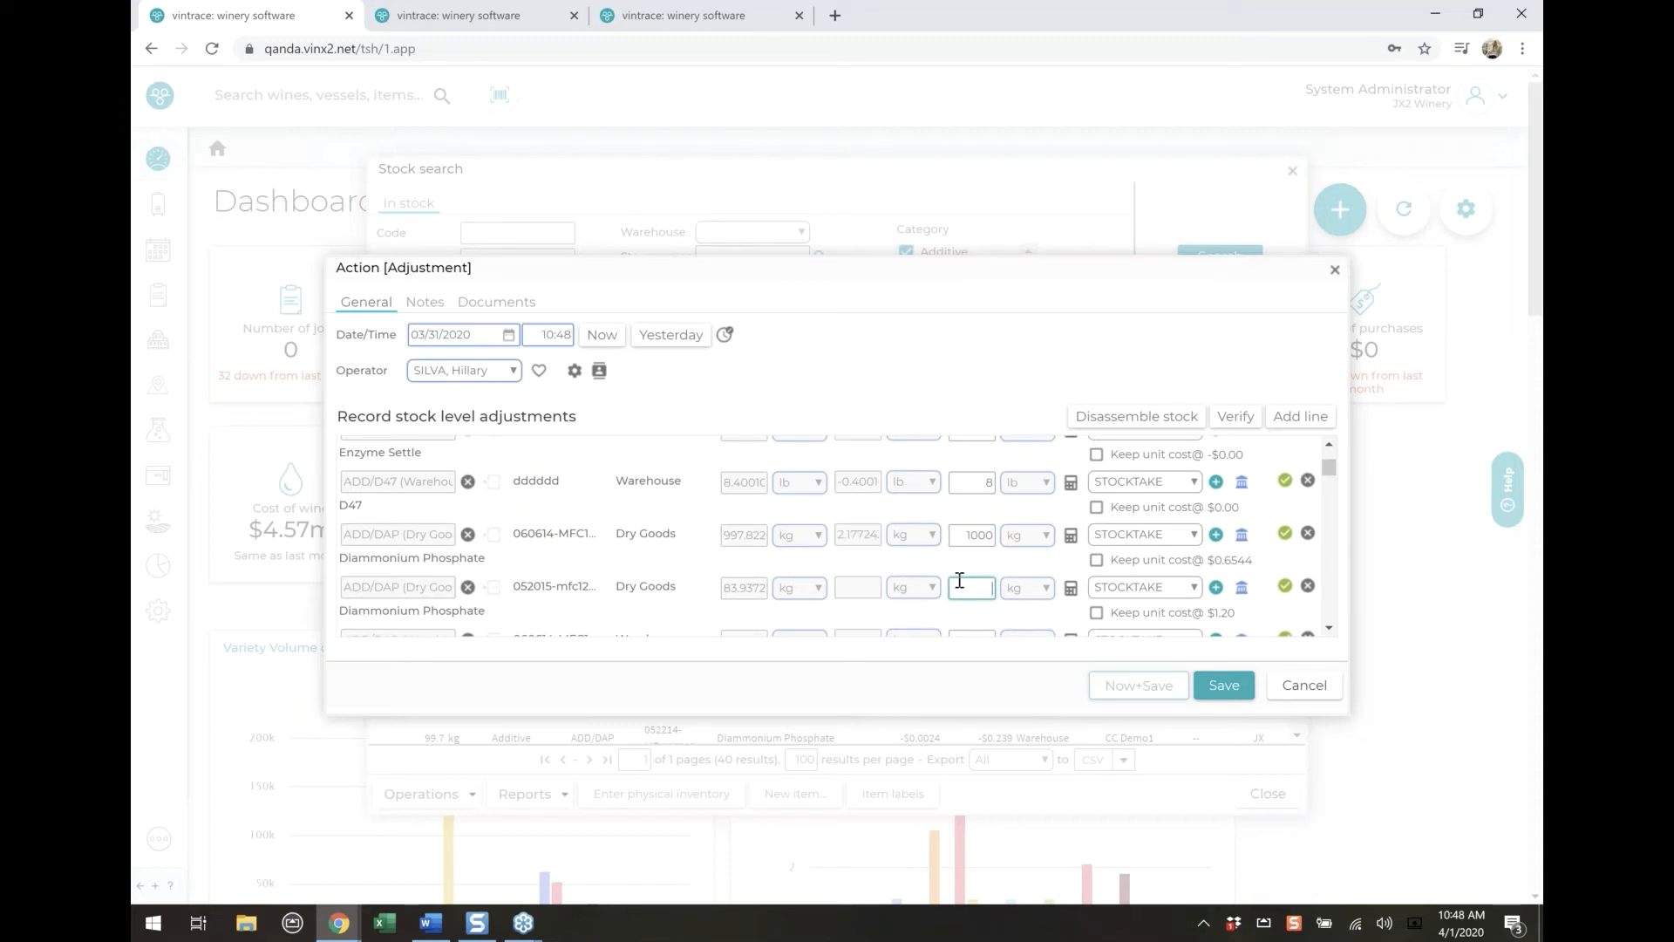
text(50)
click(983, 614)
scroll(955, 597, up, 3)
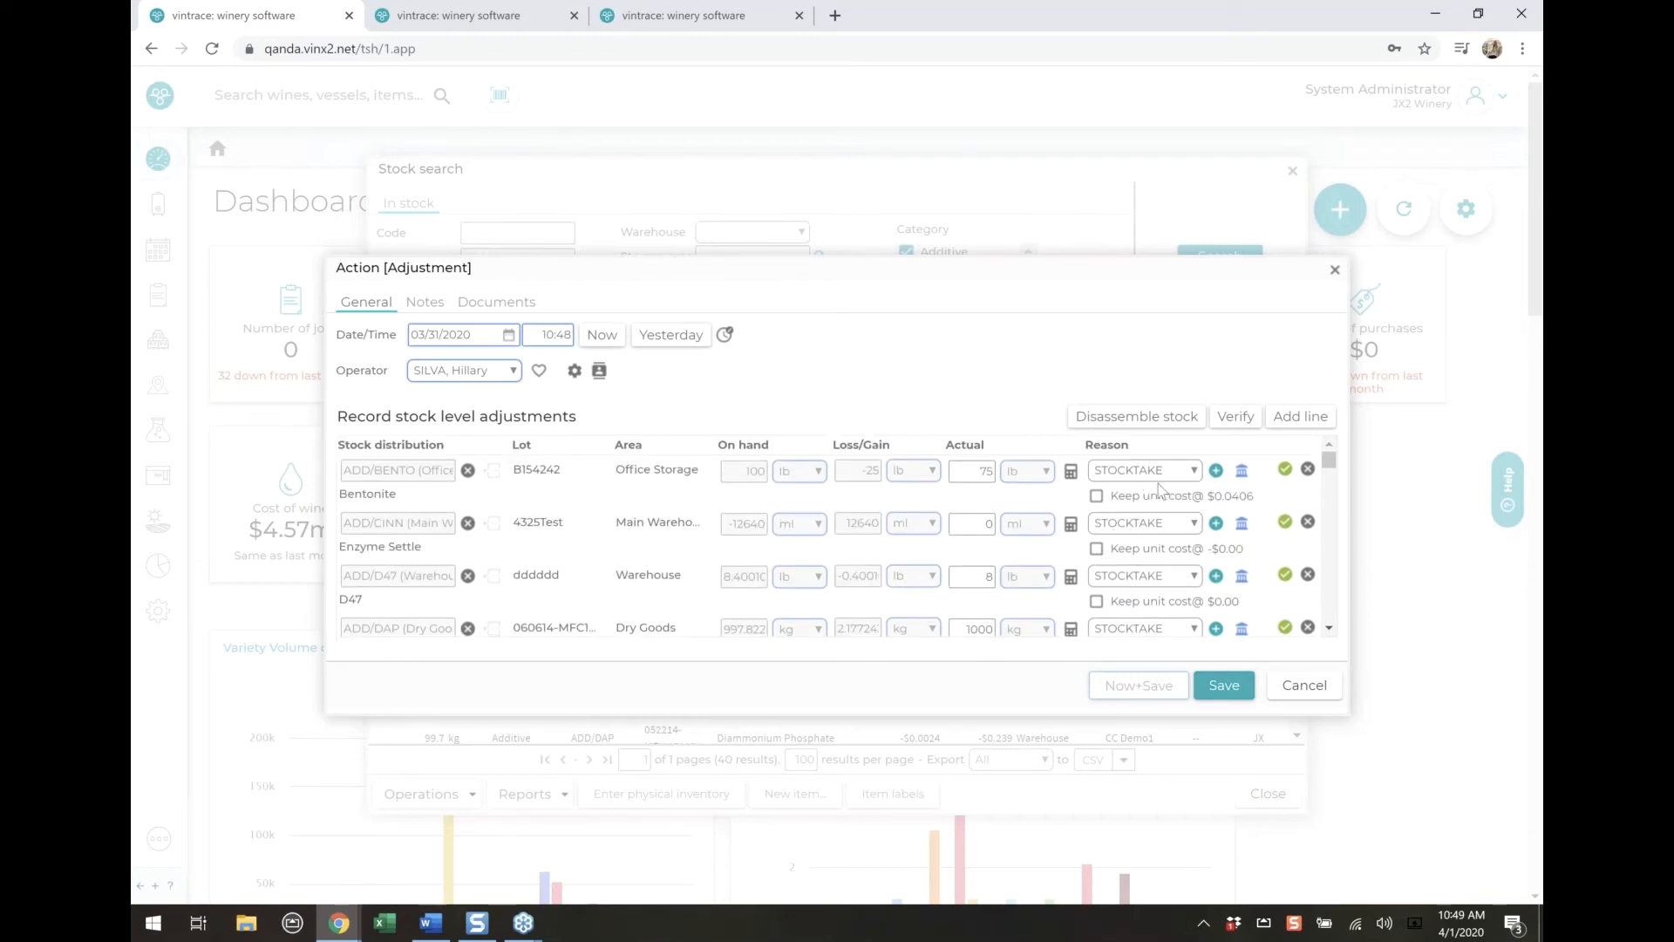
Keep the unit cost on the Bentonite line and remove the Warehouse Diammonium Phosphate line whose lot starts with 052214
click(1098, 497)
drag(1225, 494, 1241, 495)
scroll(1125, 554, down, 1)
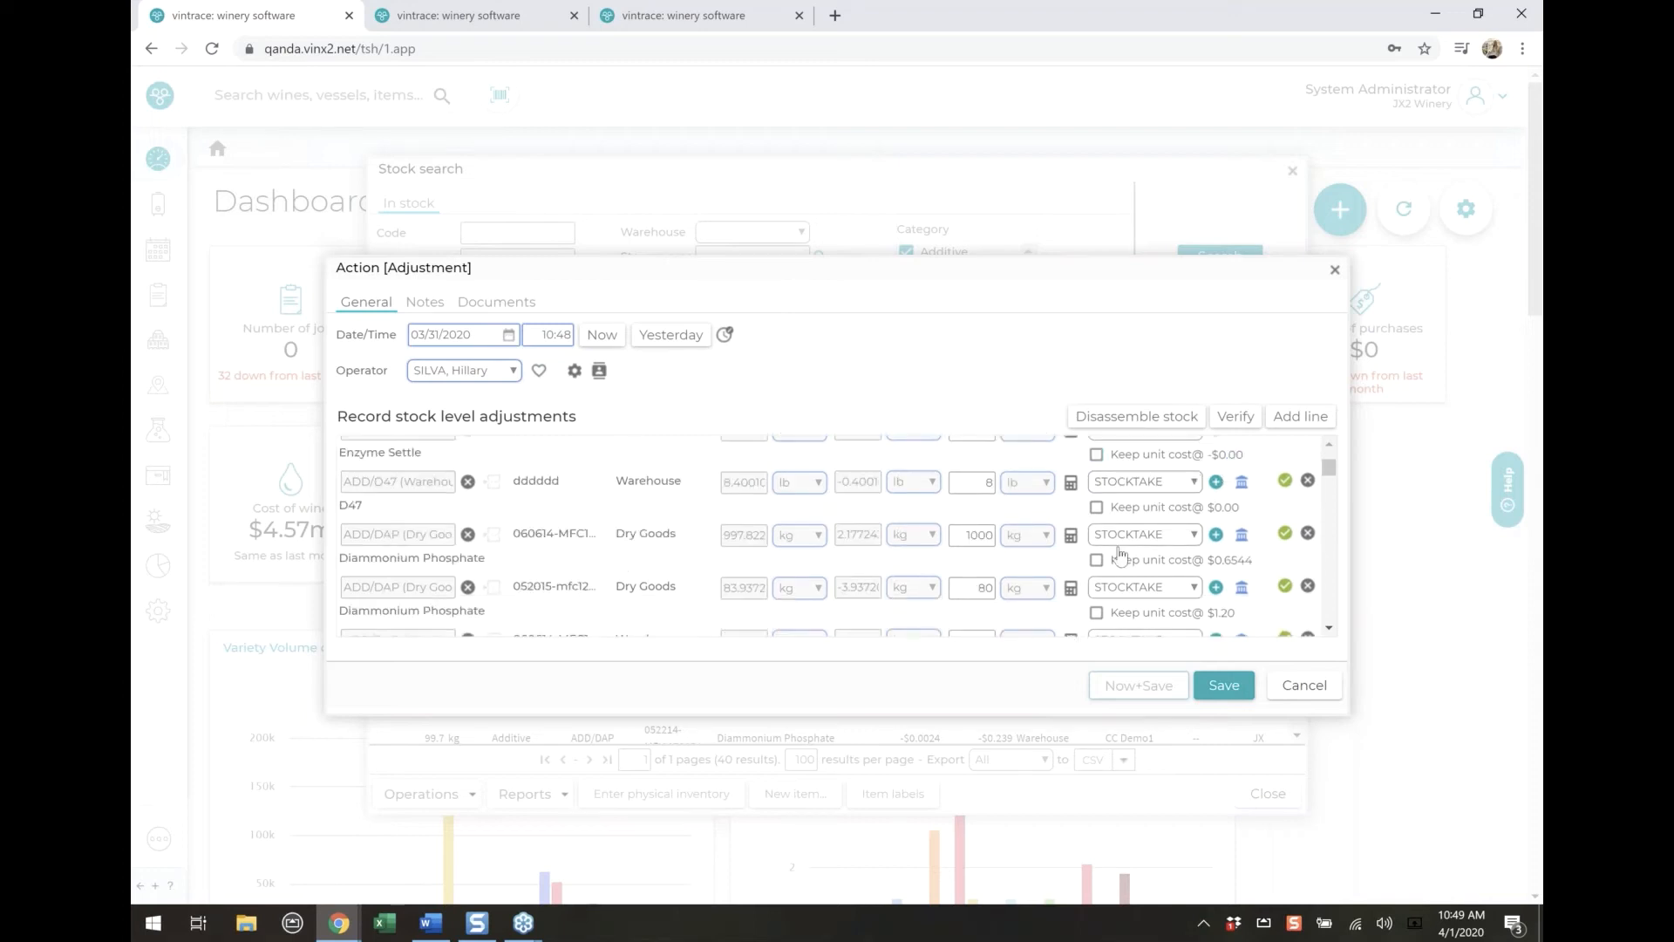
scroll(1121, 554, down, 2)
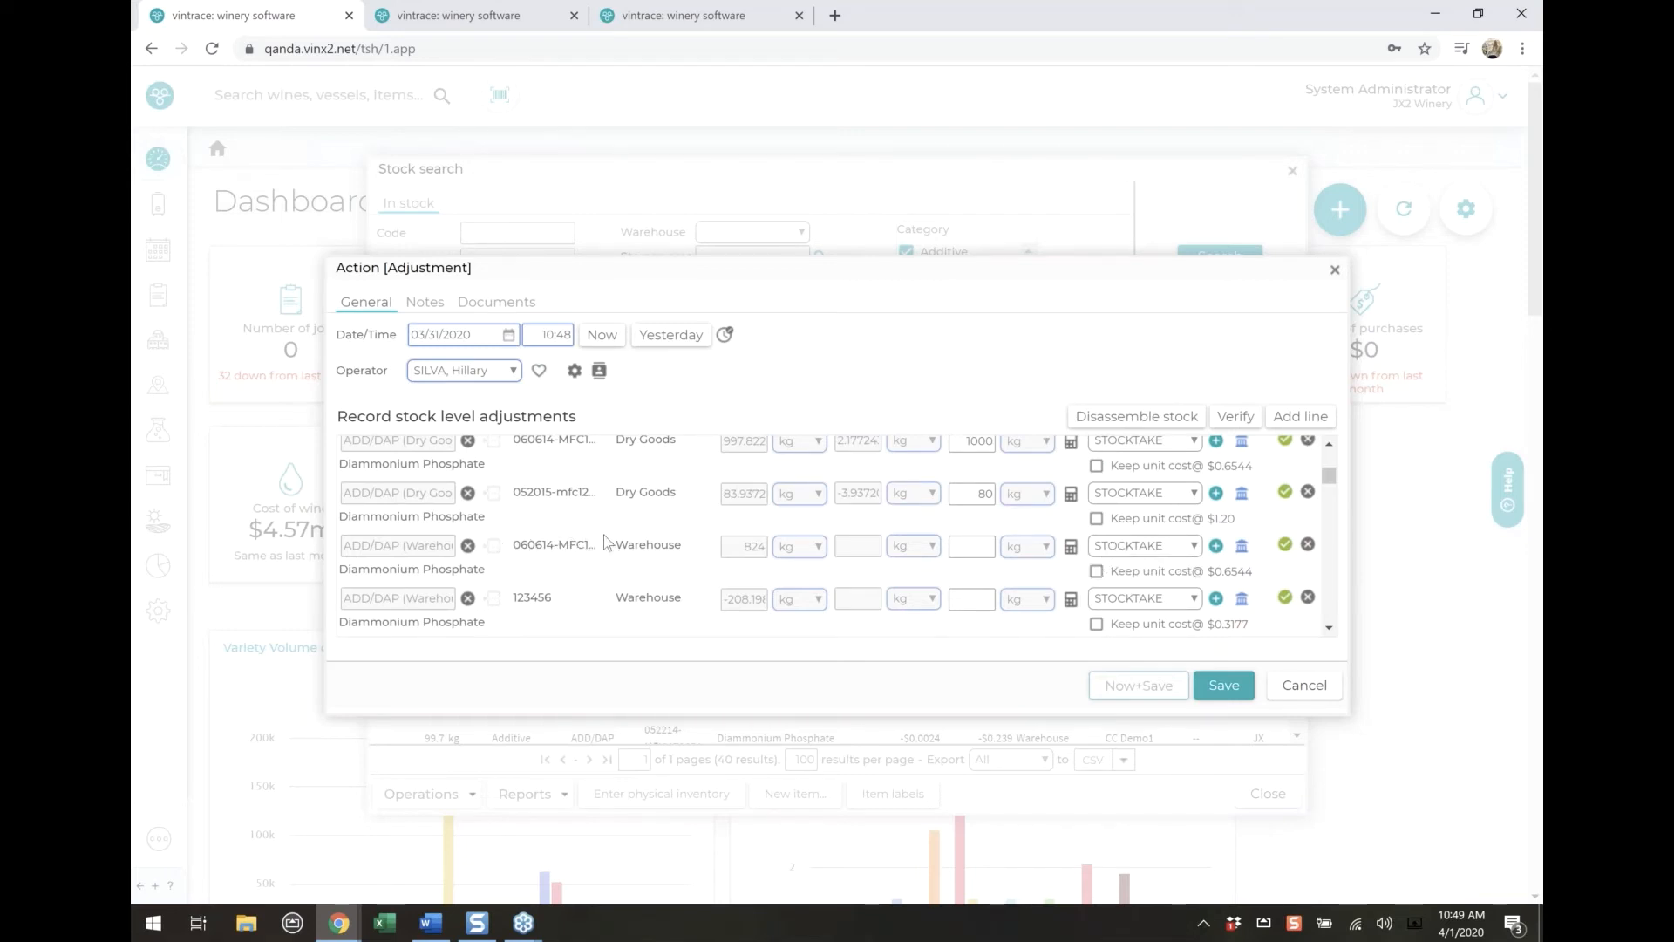
scroll(575, 538, up, 2)
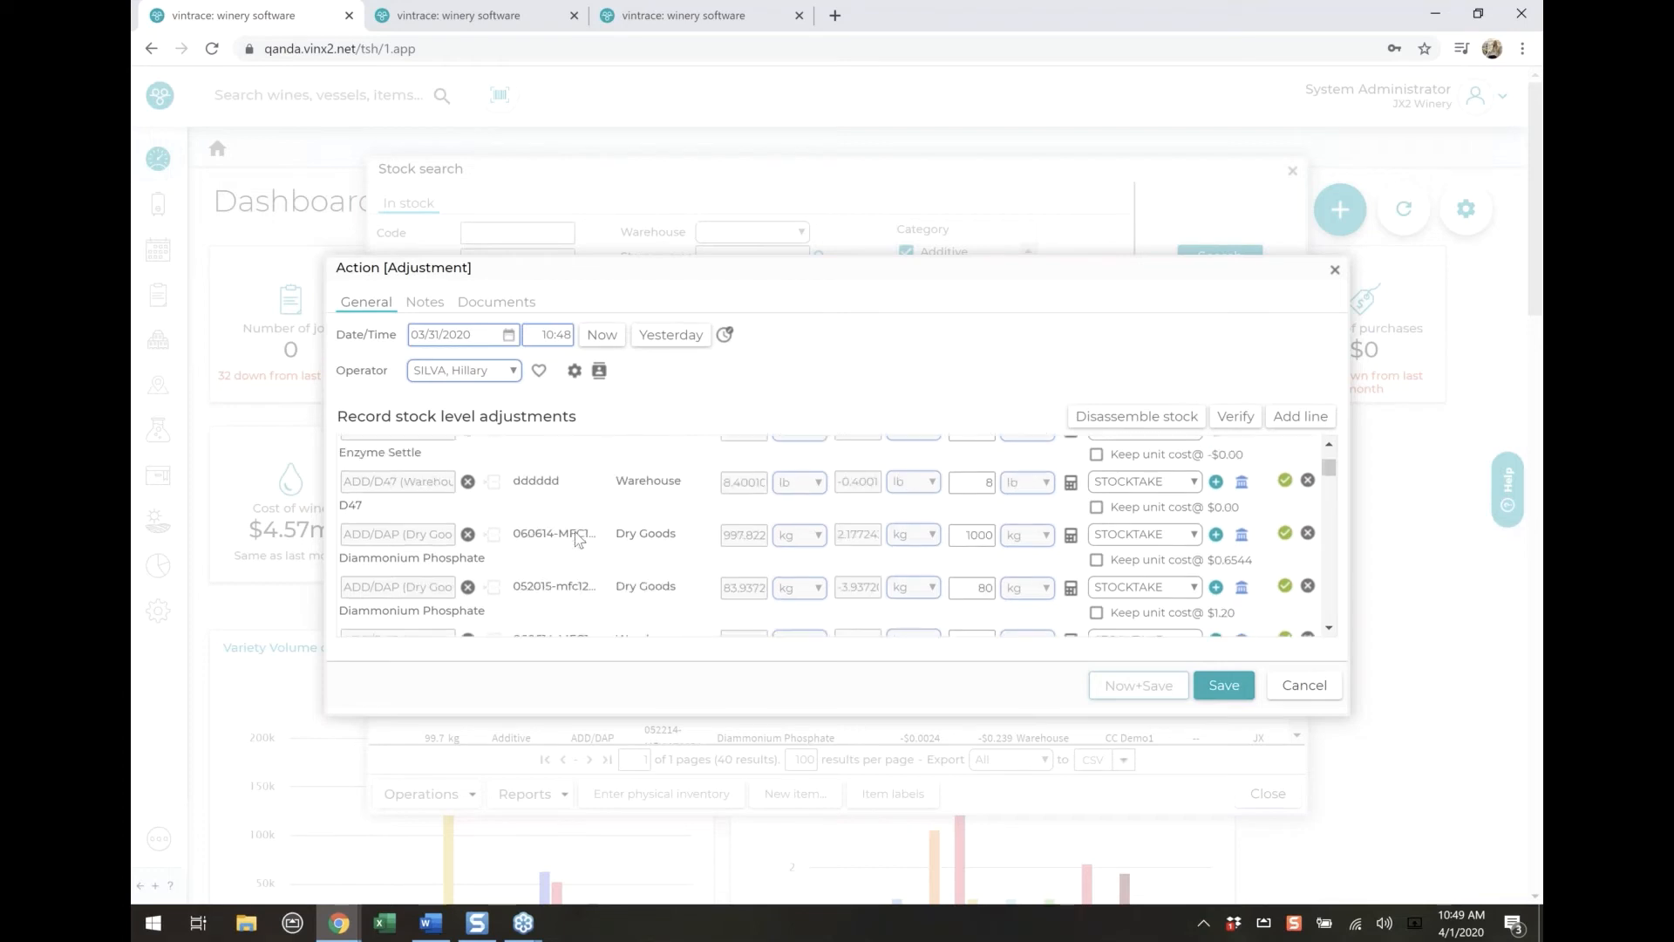
scroll(576, 540, down, 2)
scroll(576, 538, down, 2)
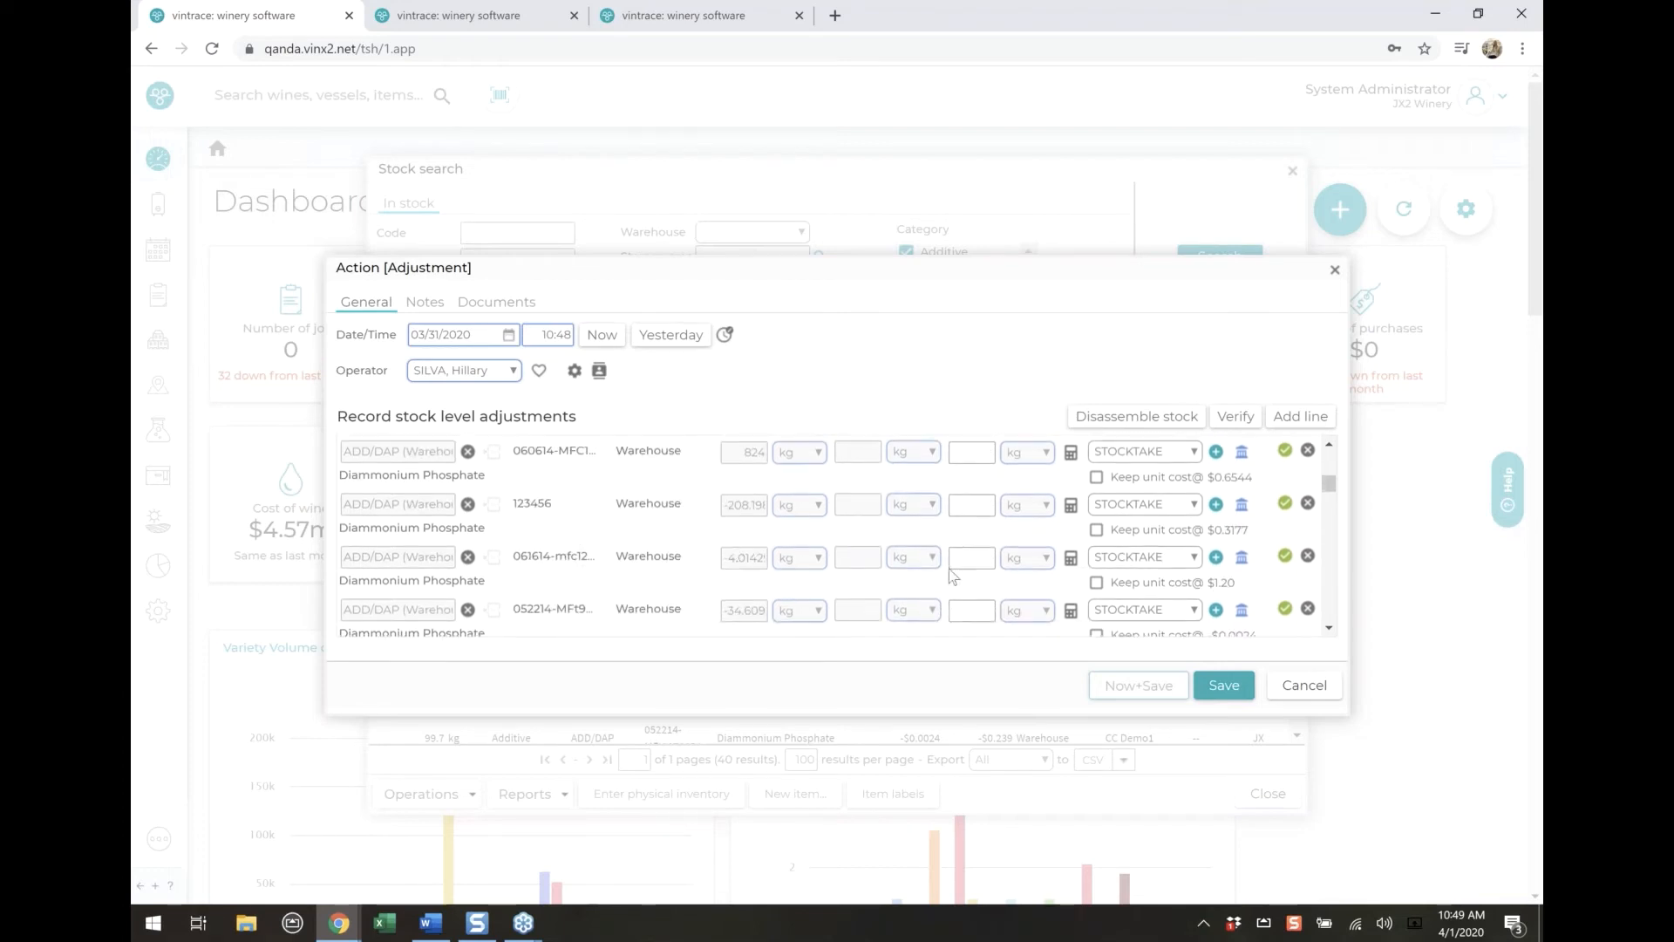
click(1308, 606)
scroll(999, 581, up, 3)
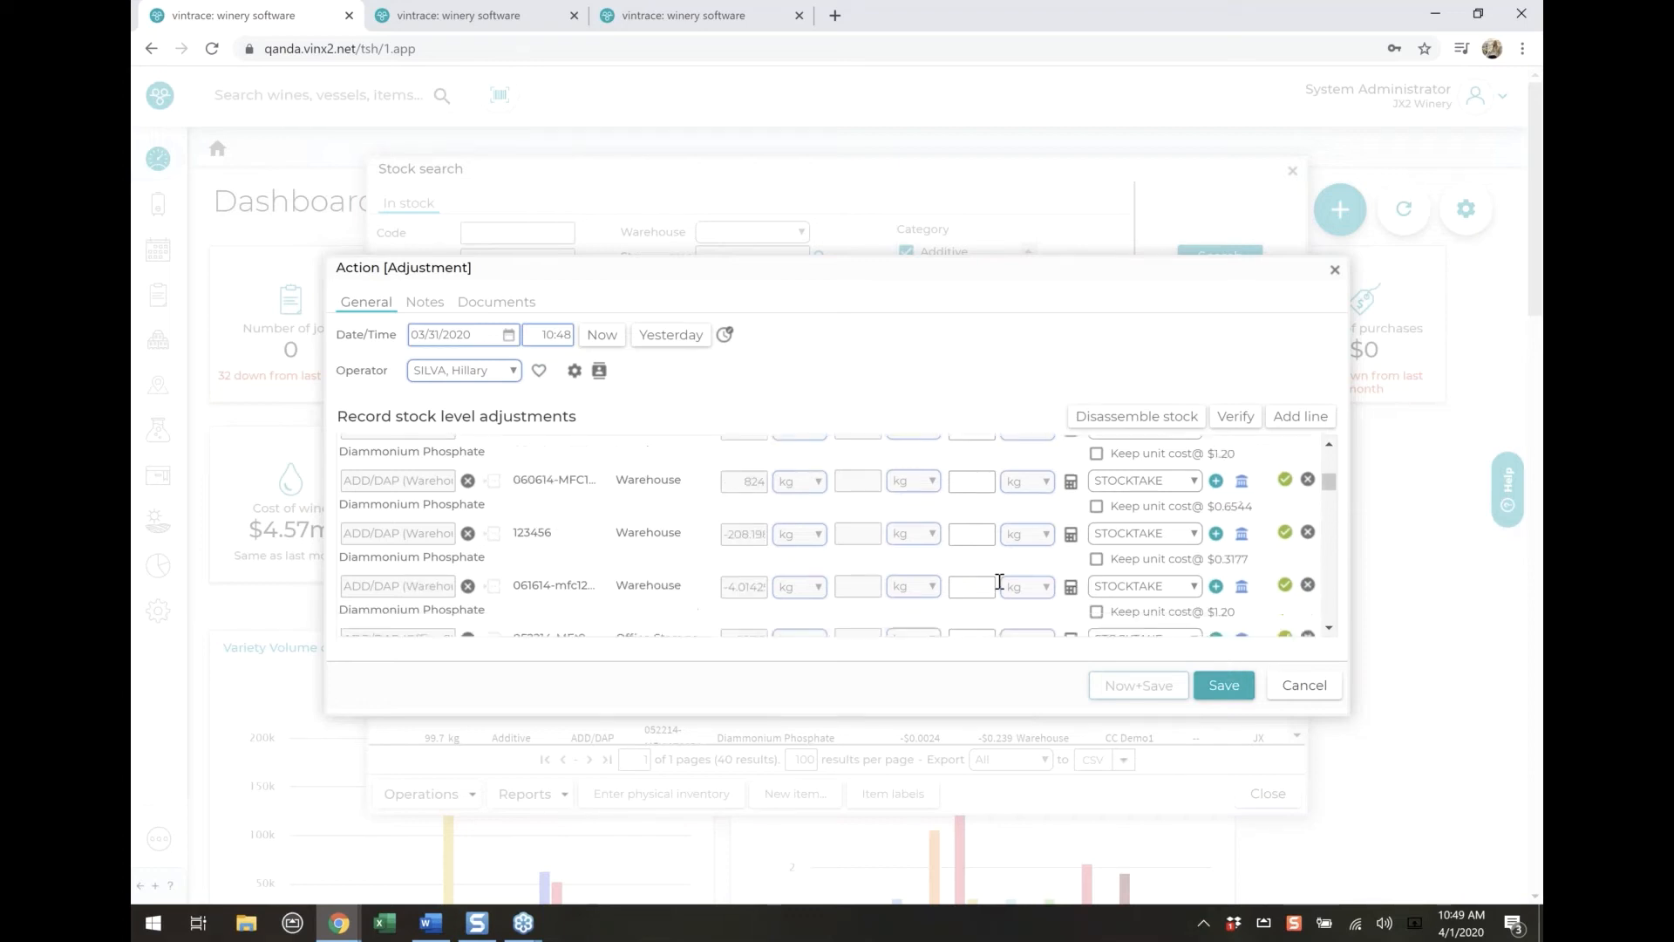
Try to save the additive stock adjustment, and discard it without keeping its entries
click(1223, 684)
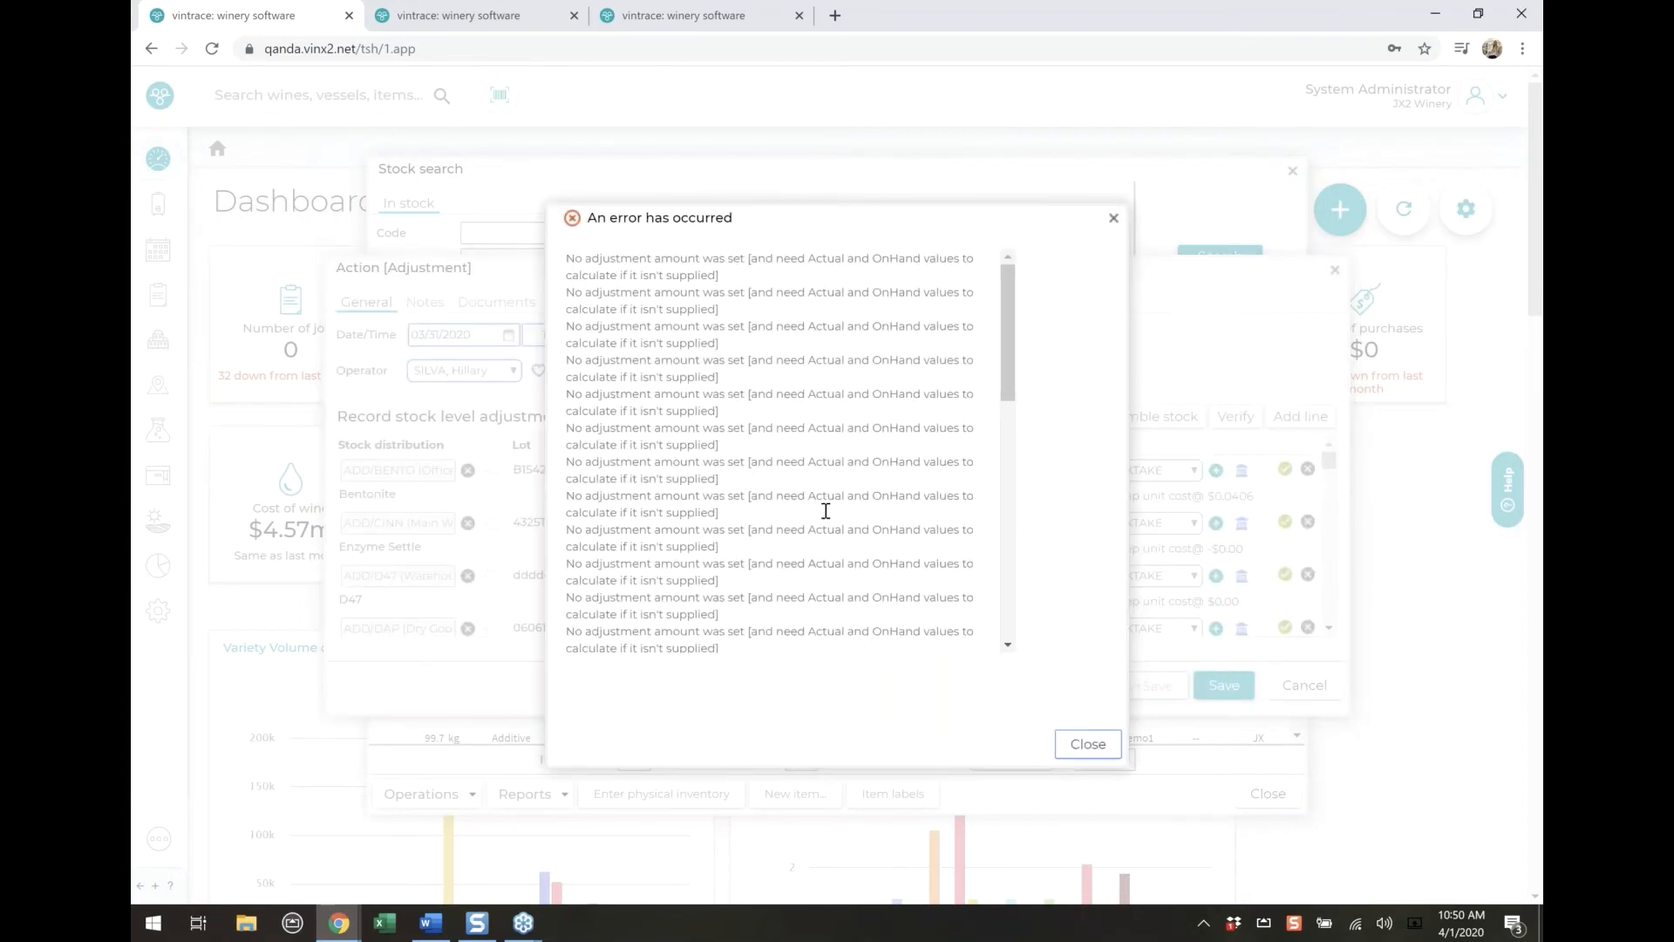
scroll(826, 511, down, 8)
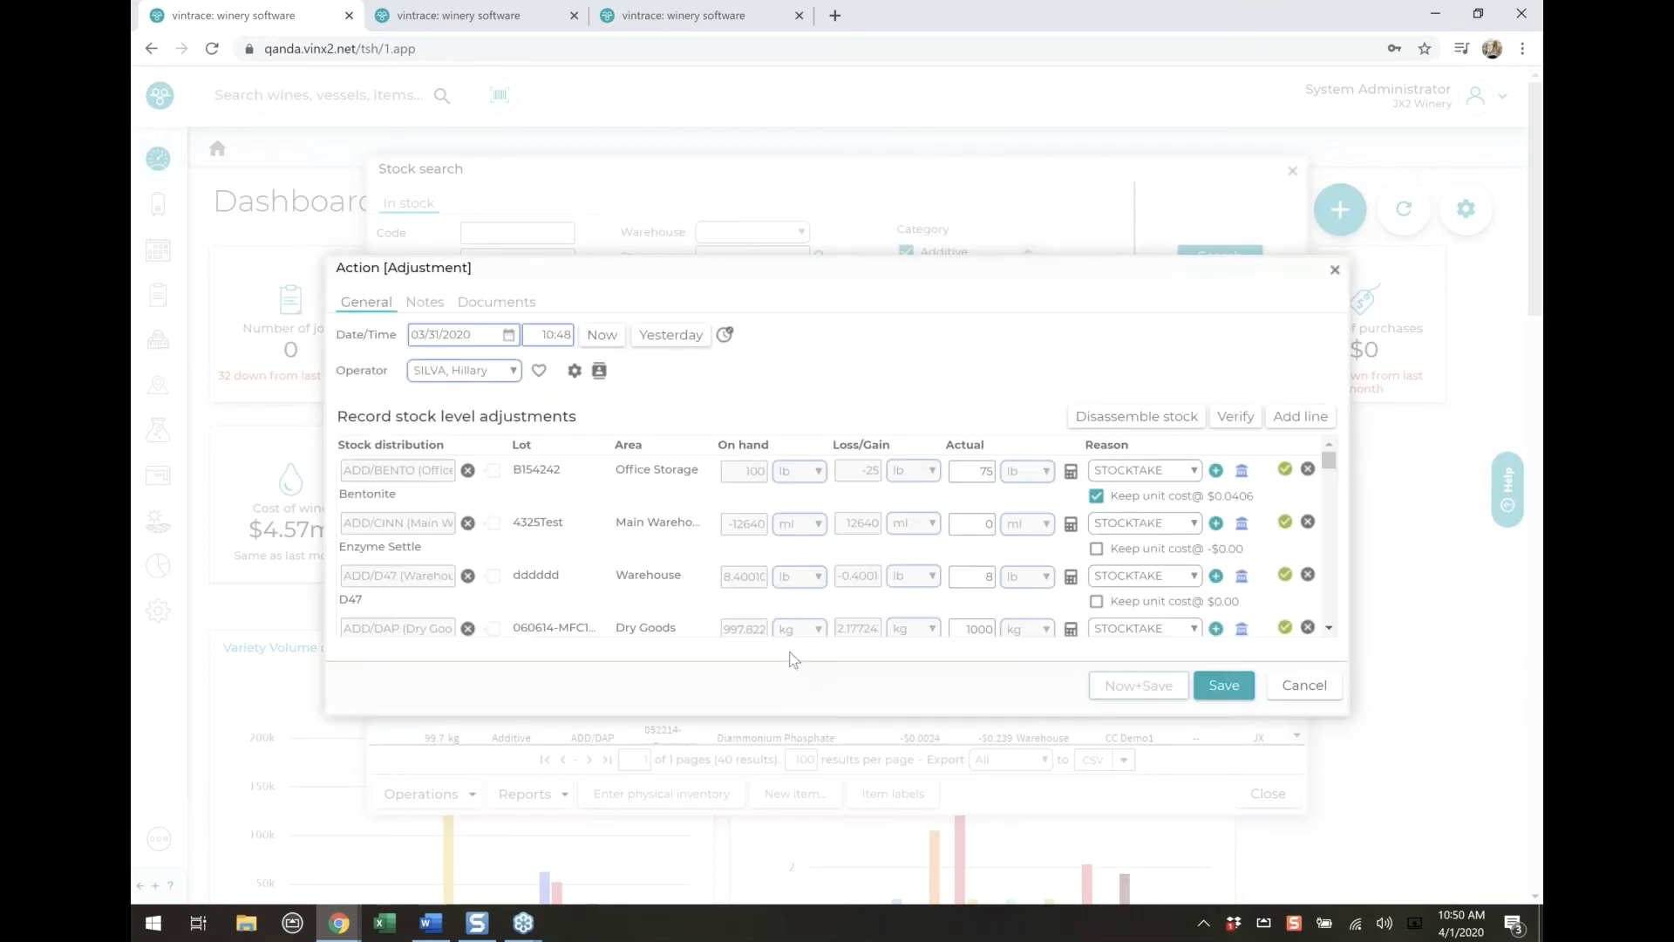
scroll(983, 583, down, 6)
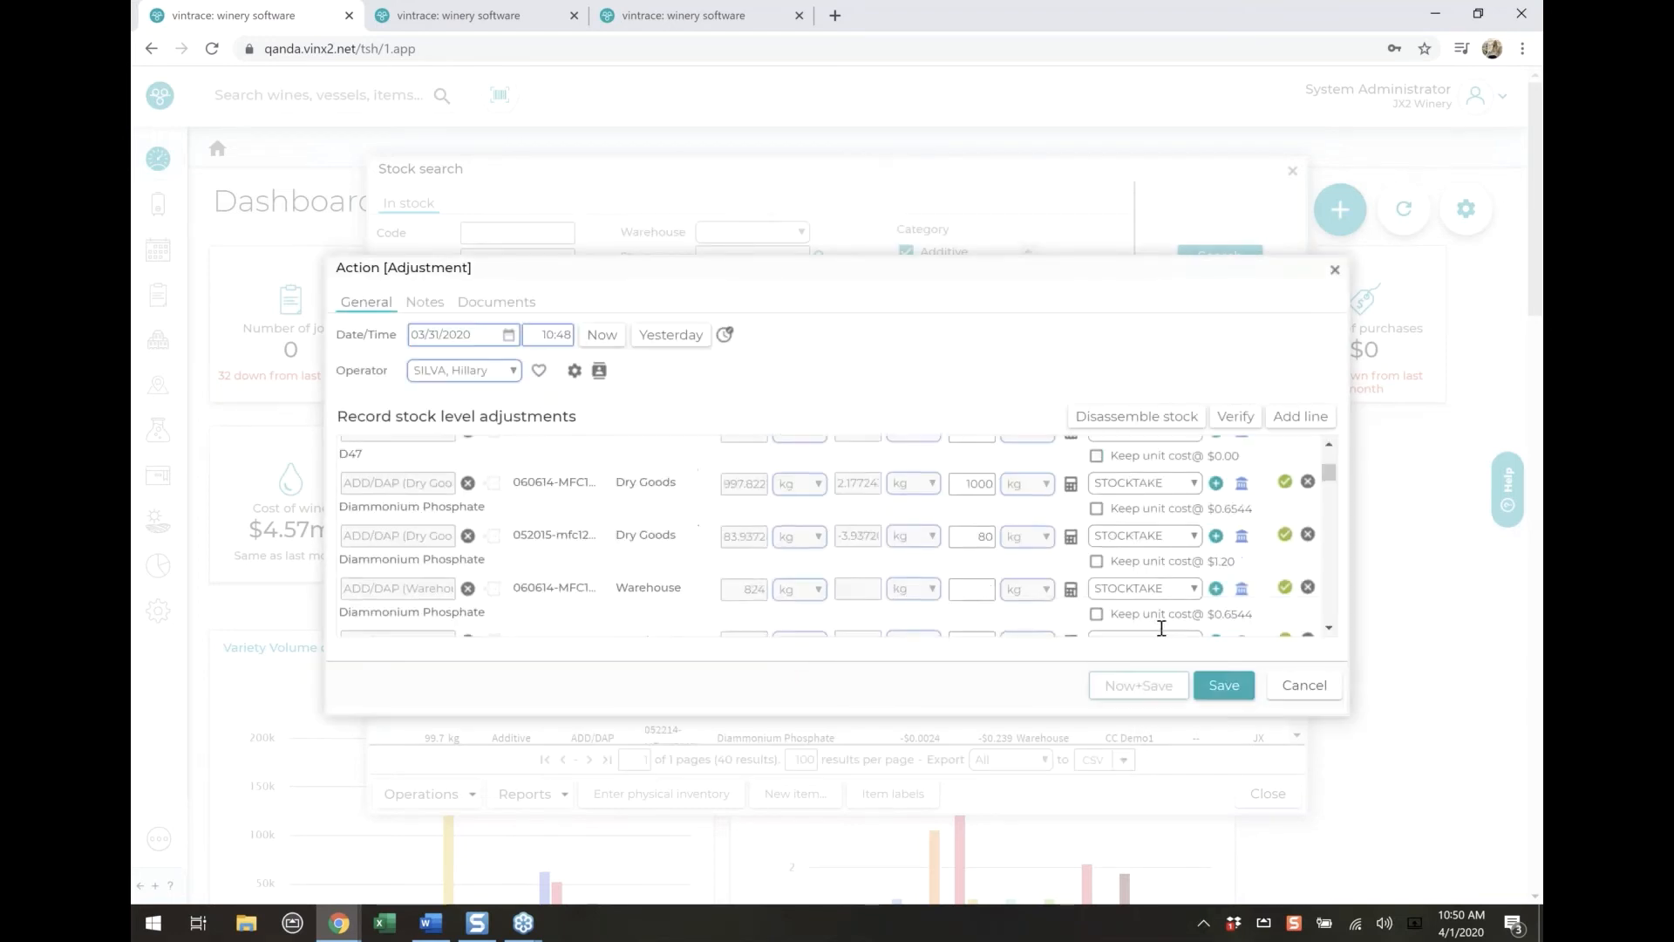
click(1310, 692)
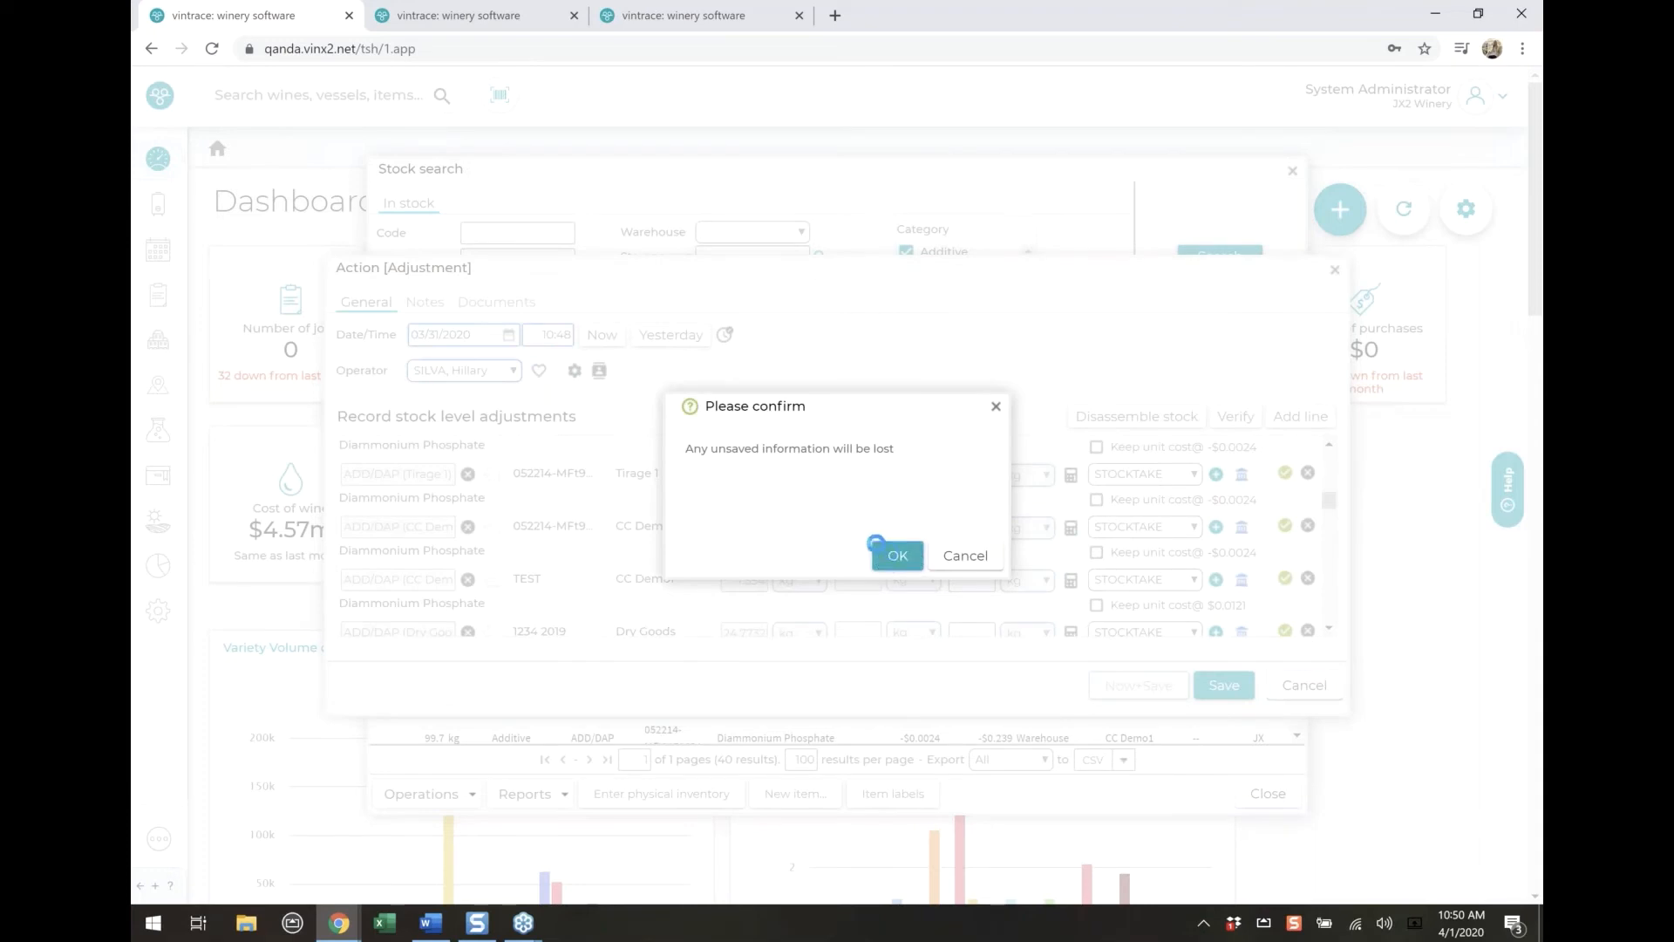
click(875, 542)
Search the stock by the Bottled Wine category instead of Additive
click(935, 253)
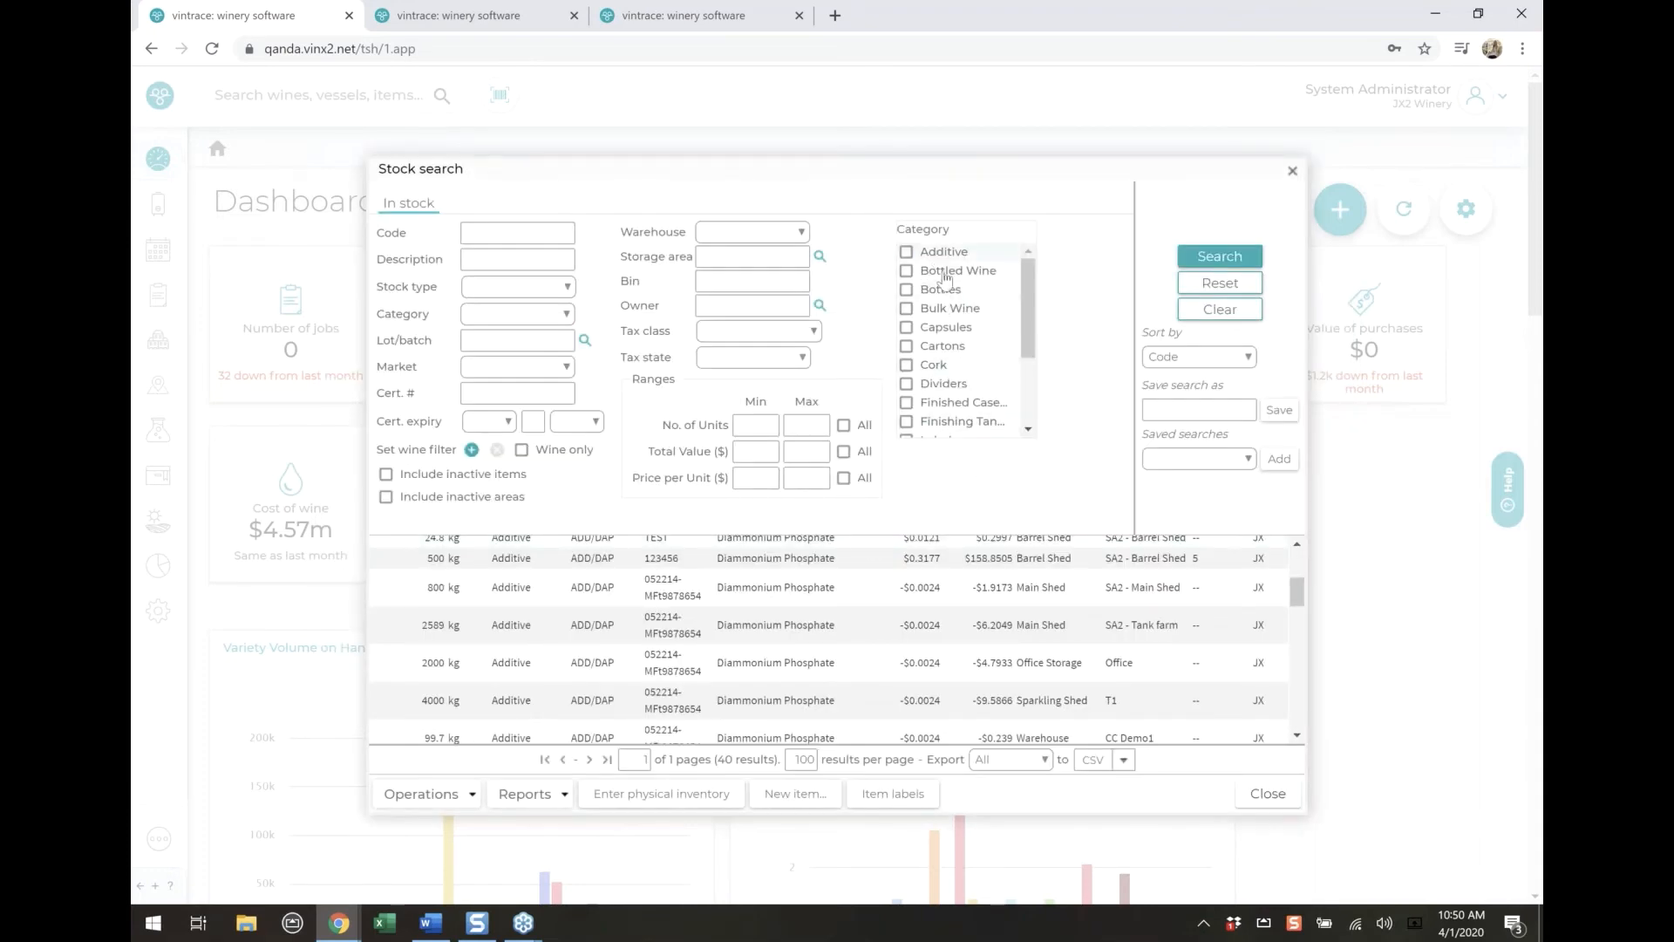
click(938, 272)
click(1208, 261)
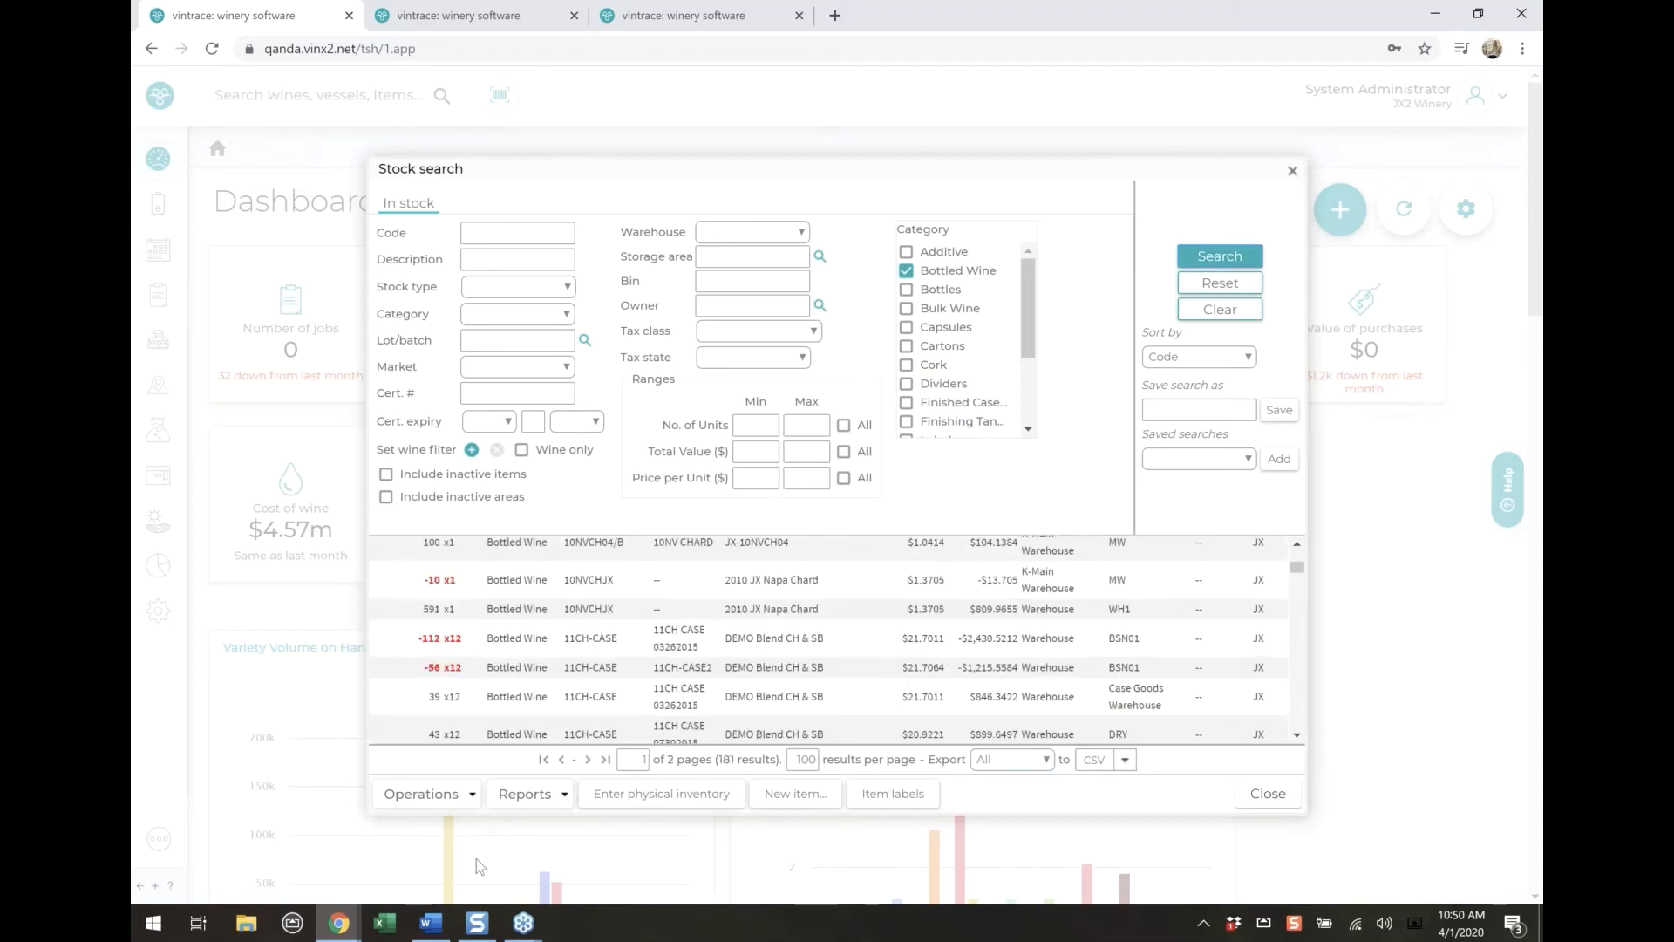
Start a physical inventory for the bottled wines, examine the adjustment reasons offered for the first line, and cancel the adjustment
click(602, 801)
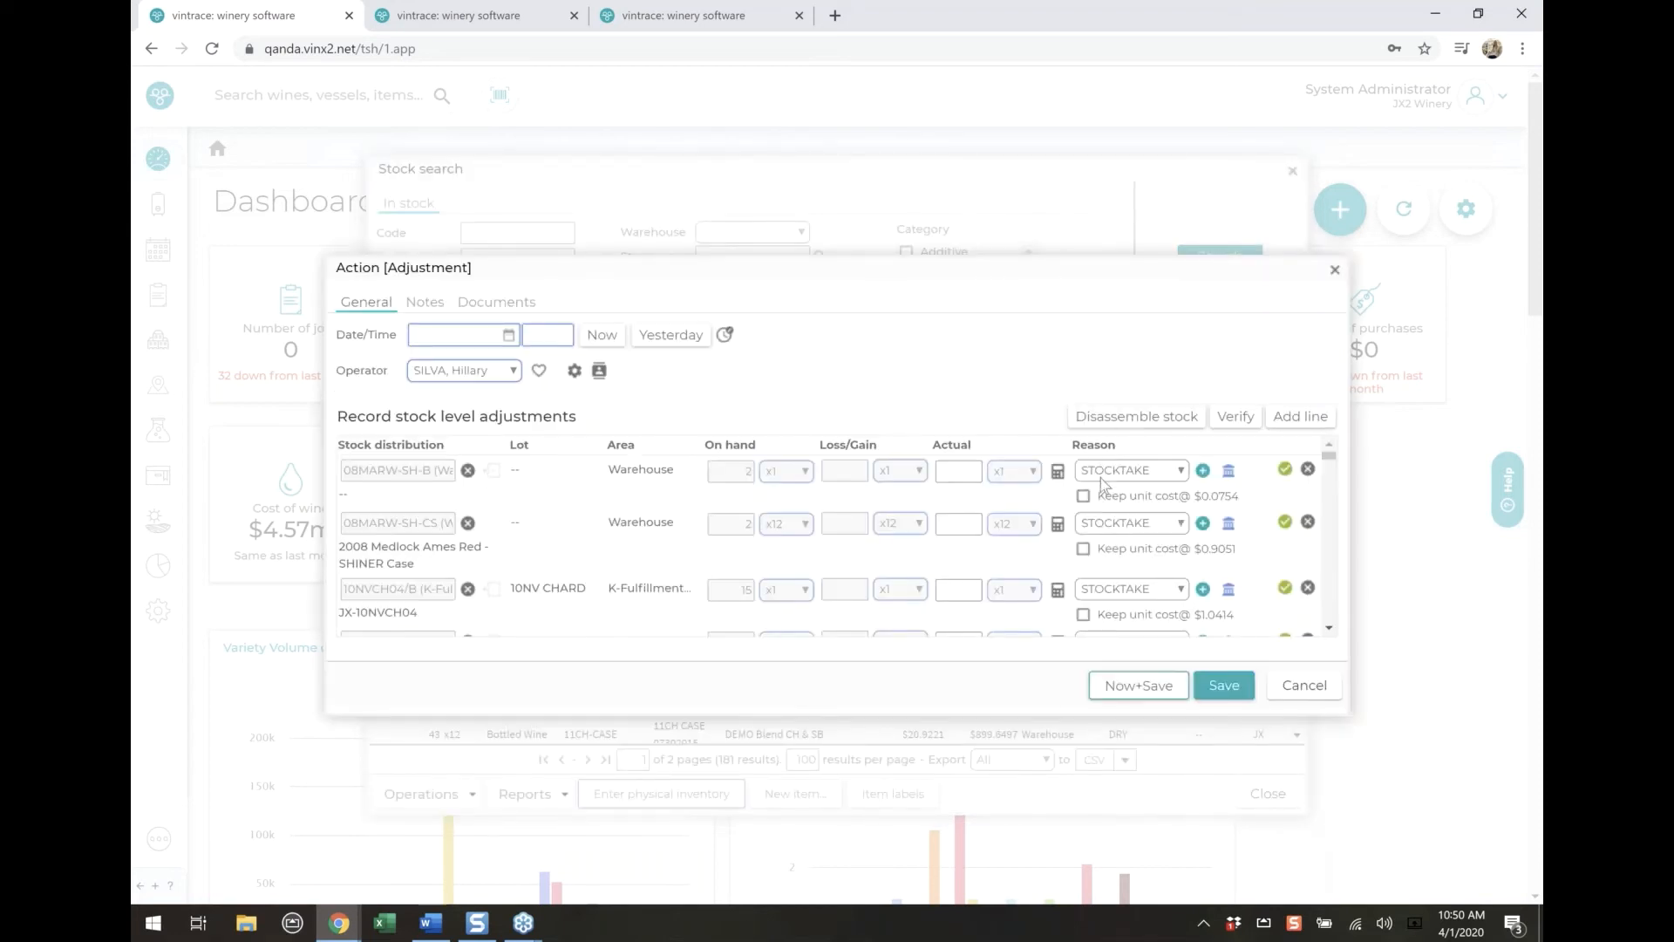
click(1183, 473)
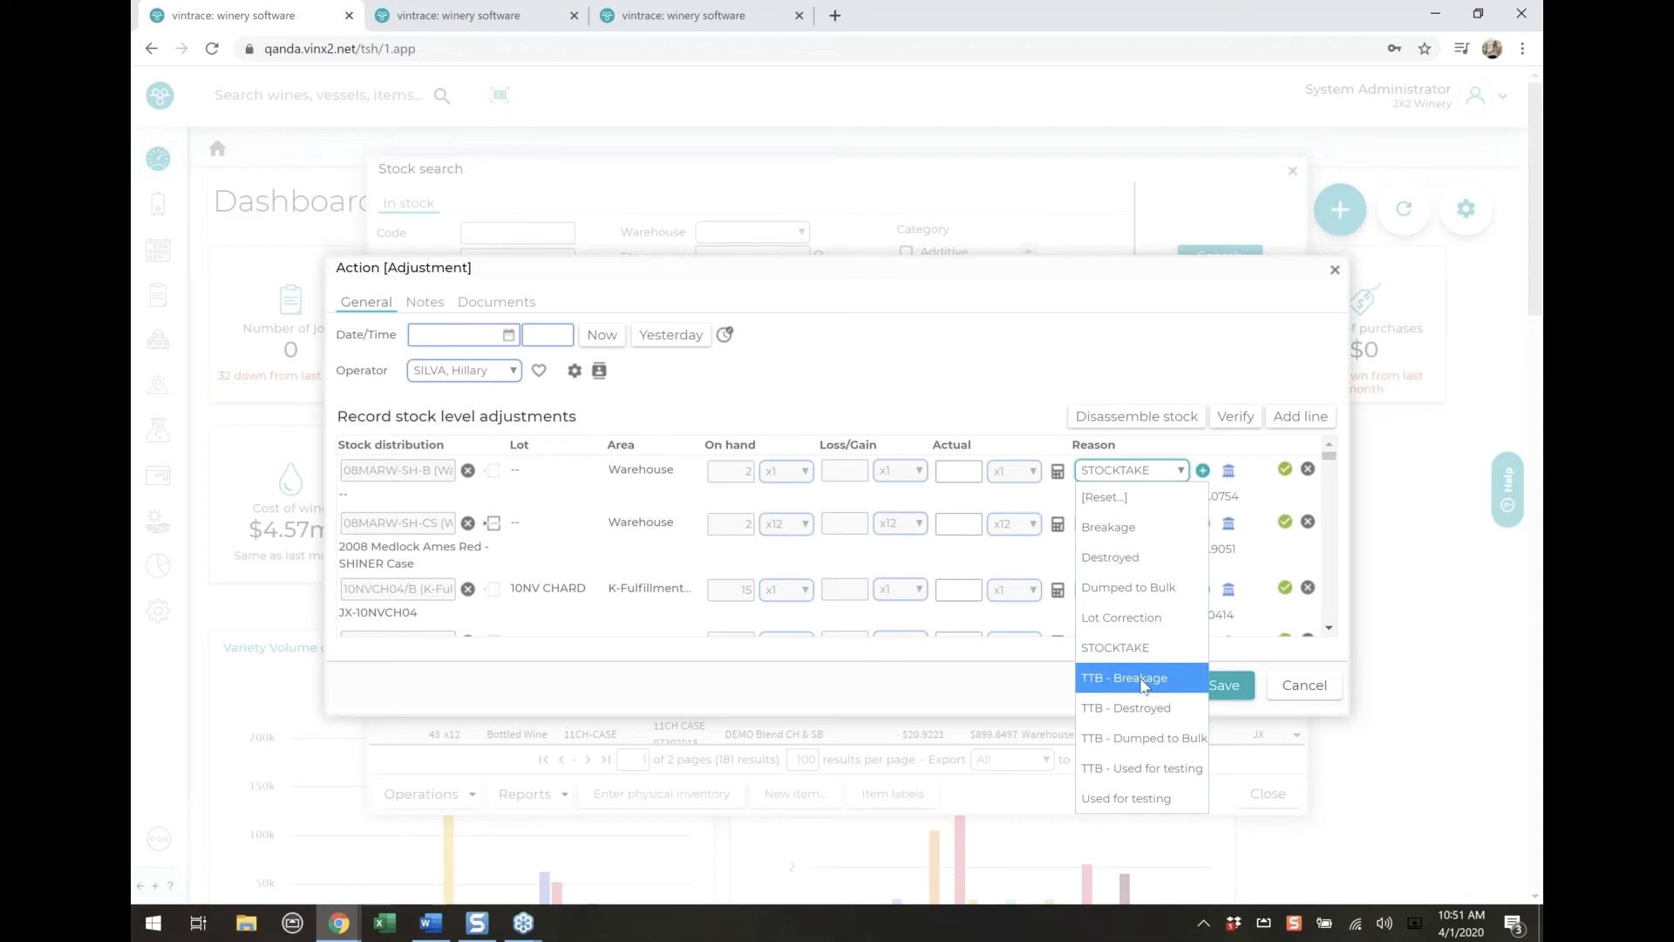
click(1039, 704)
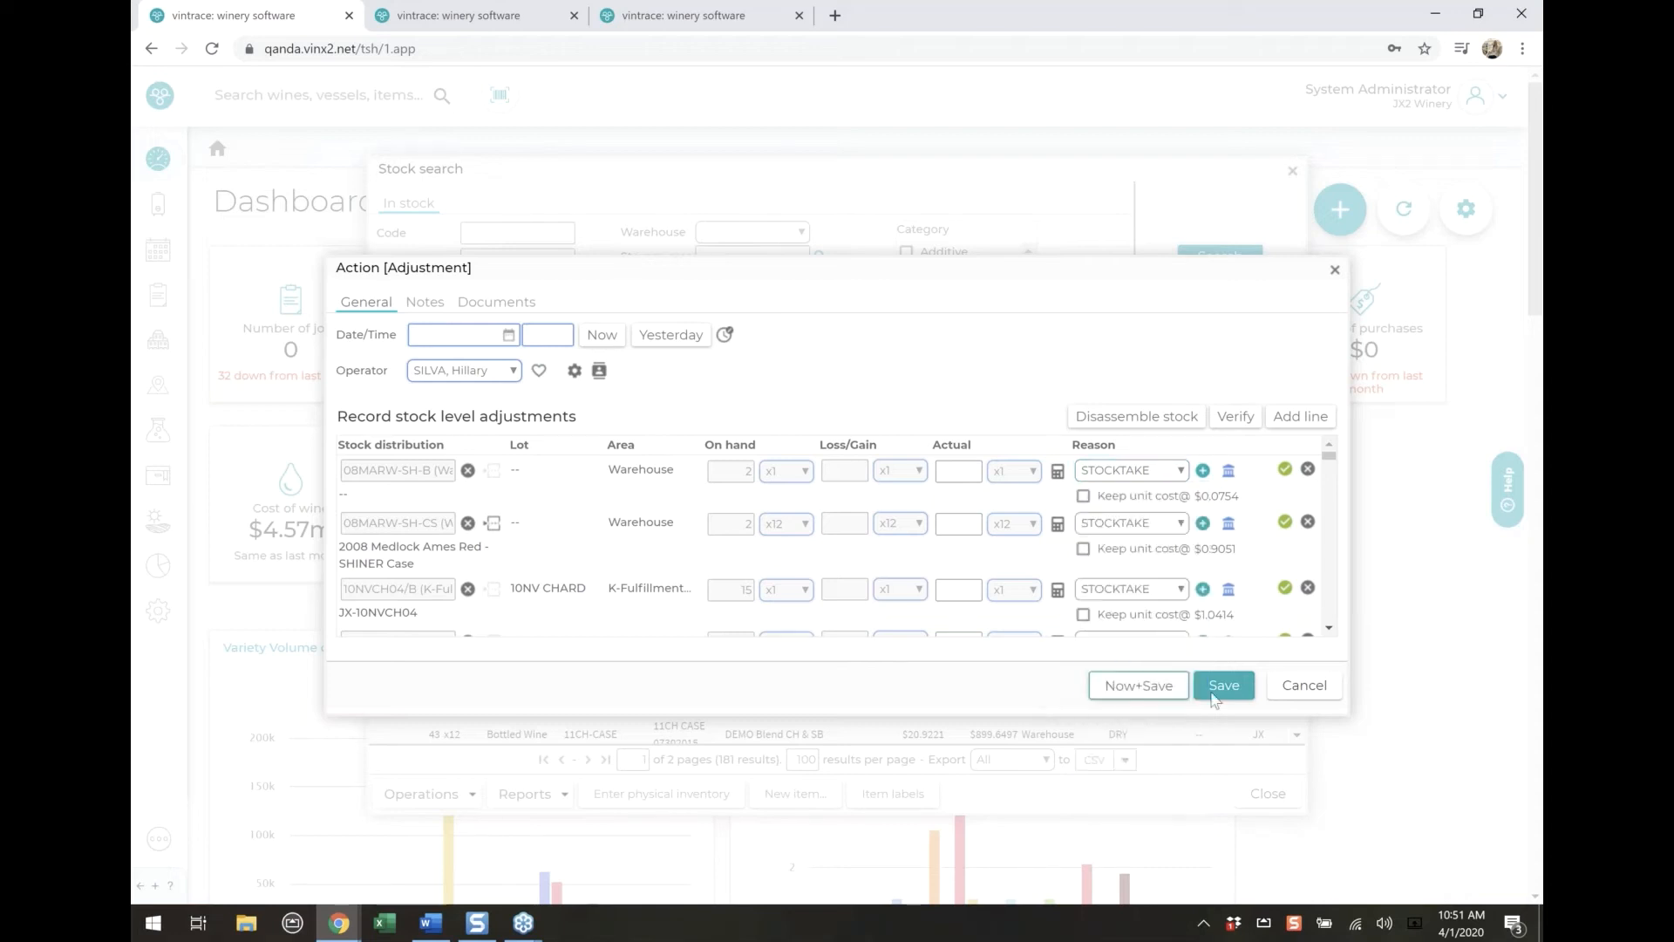
click(1315, 688)
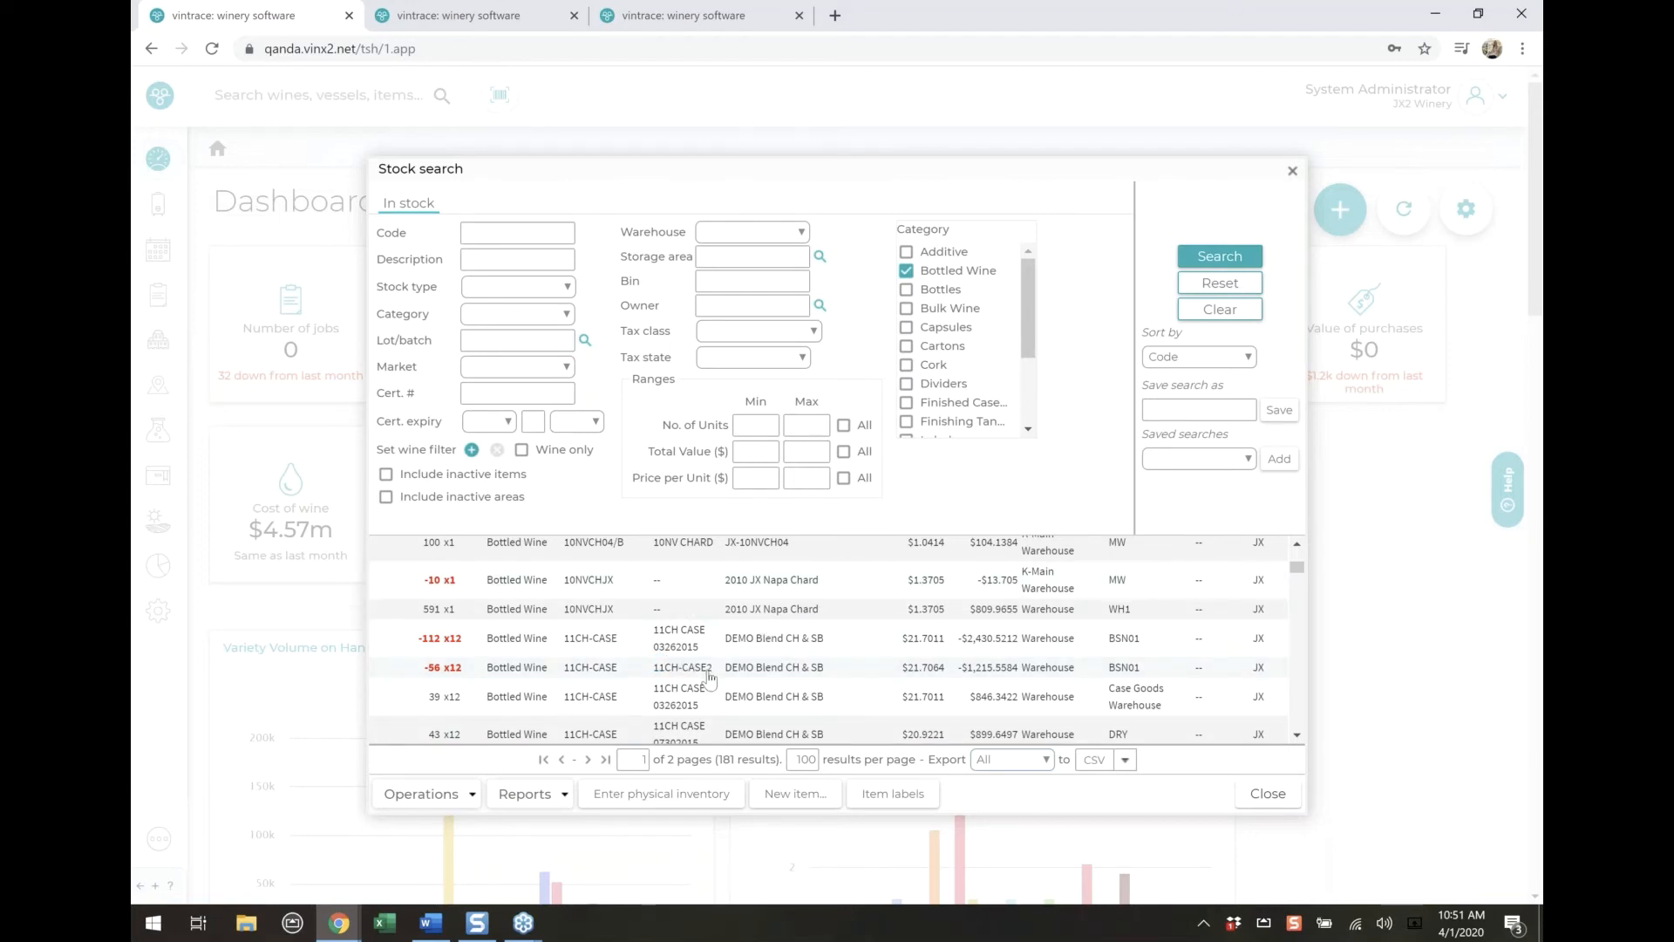
Reopen the stock search with empty filters and list all stock items
click(1265, 792)
click(157, 478)
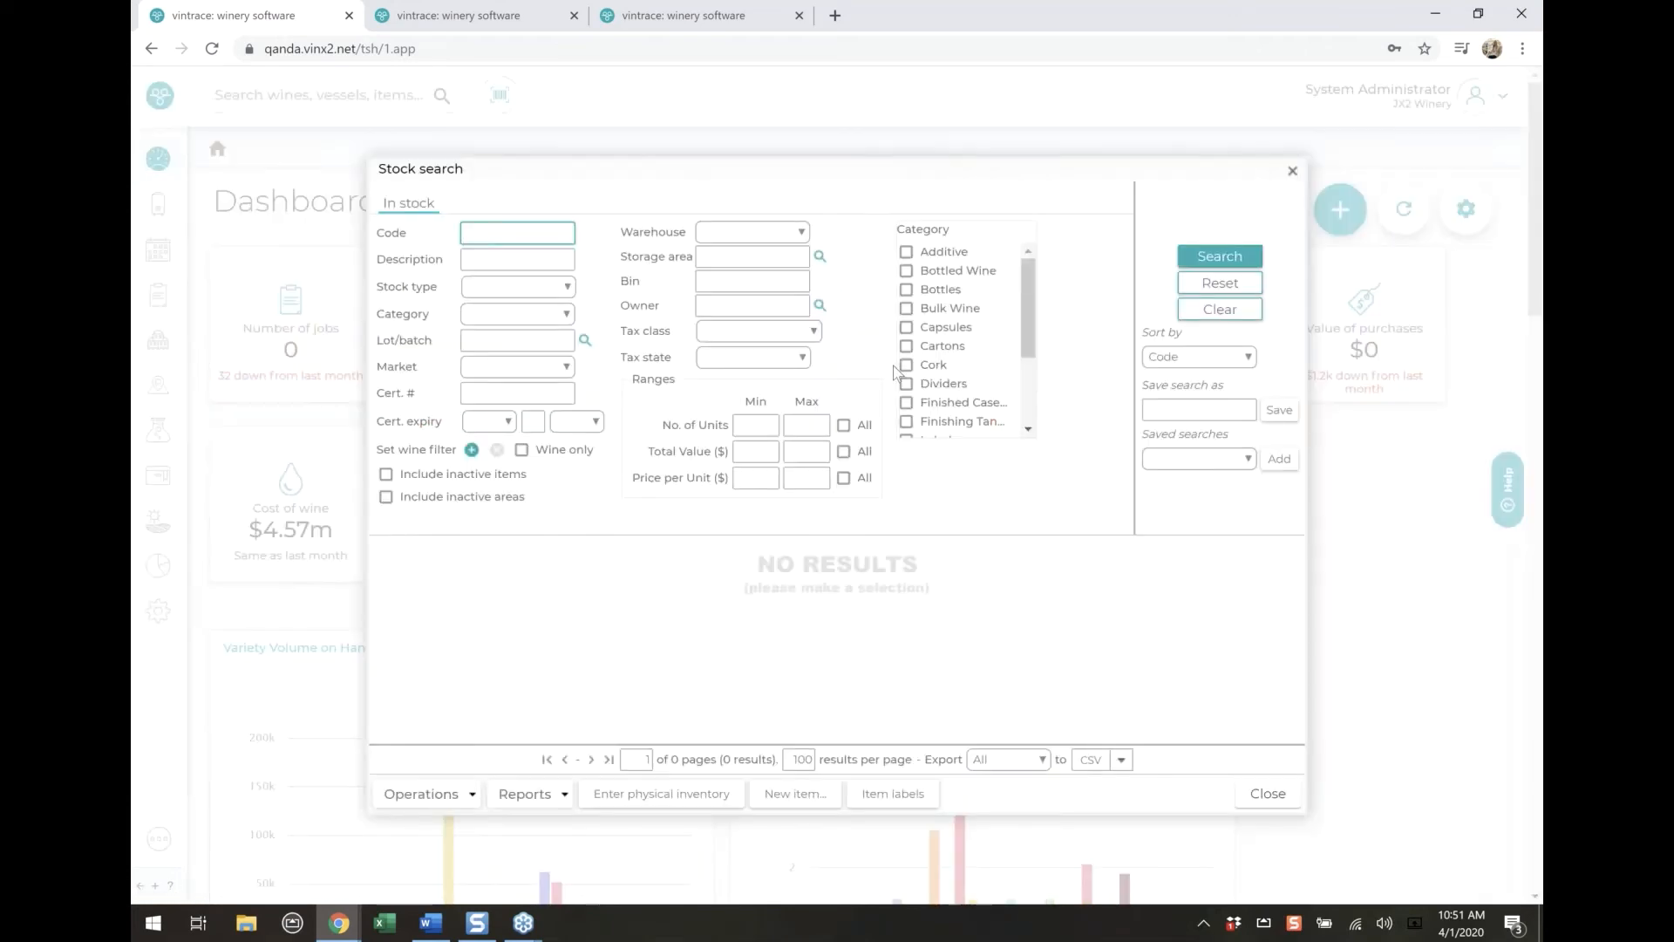
click(1153, 281)
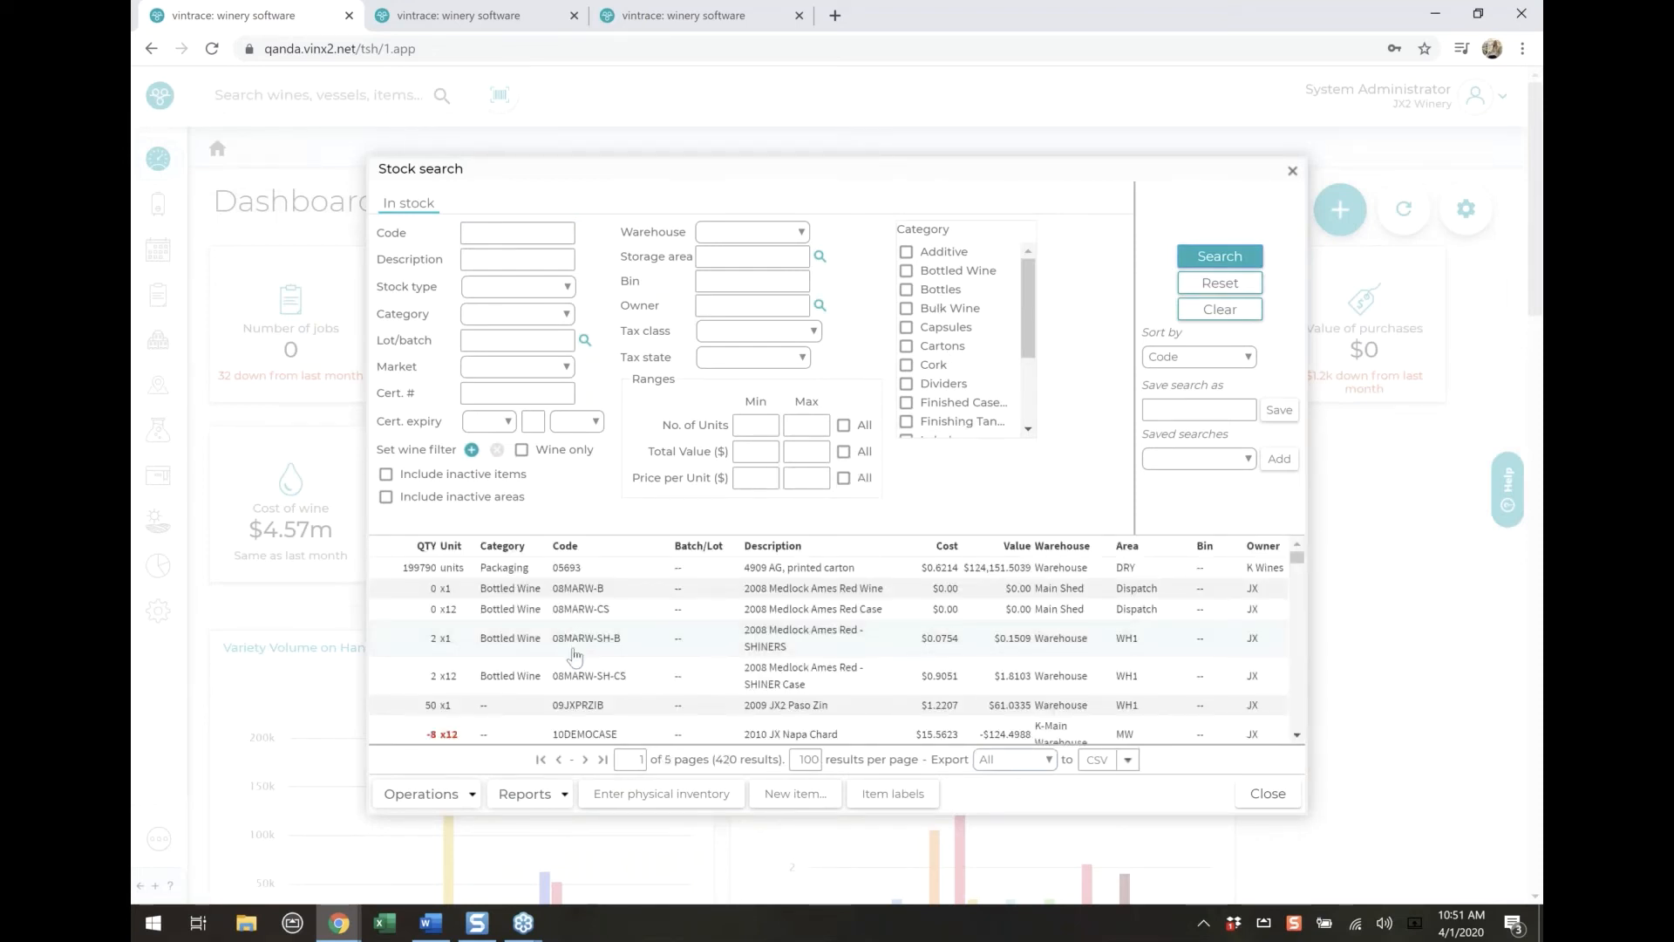
Set the stock category of the uncategorised item 09JXPRZIB to Bottled Wine, save it, and close the item overview
scroll(571, 654, down, 1)
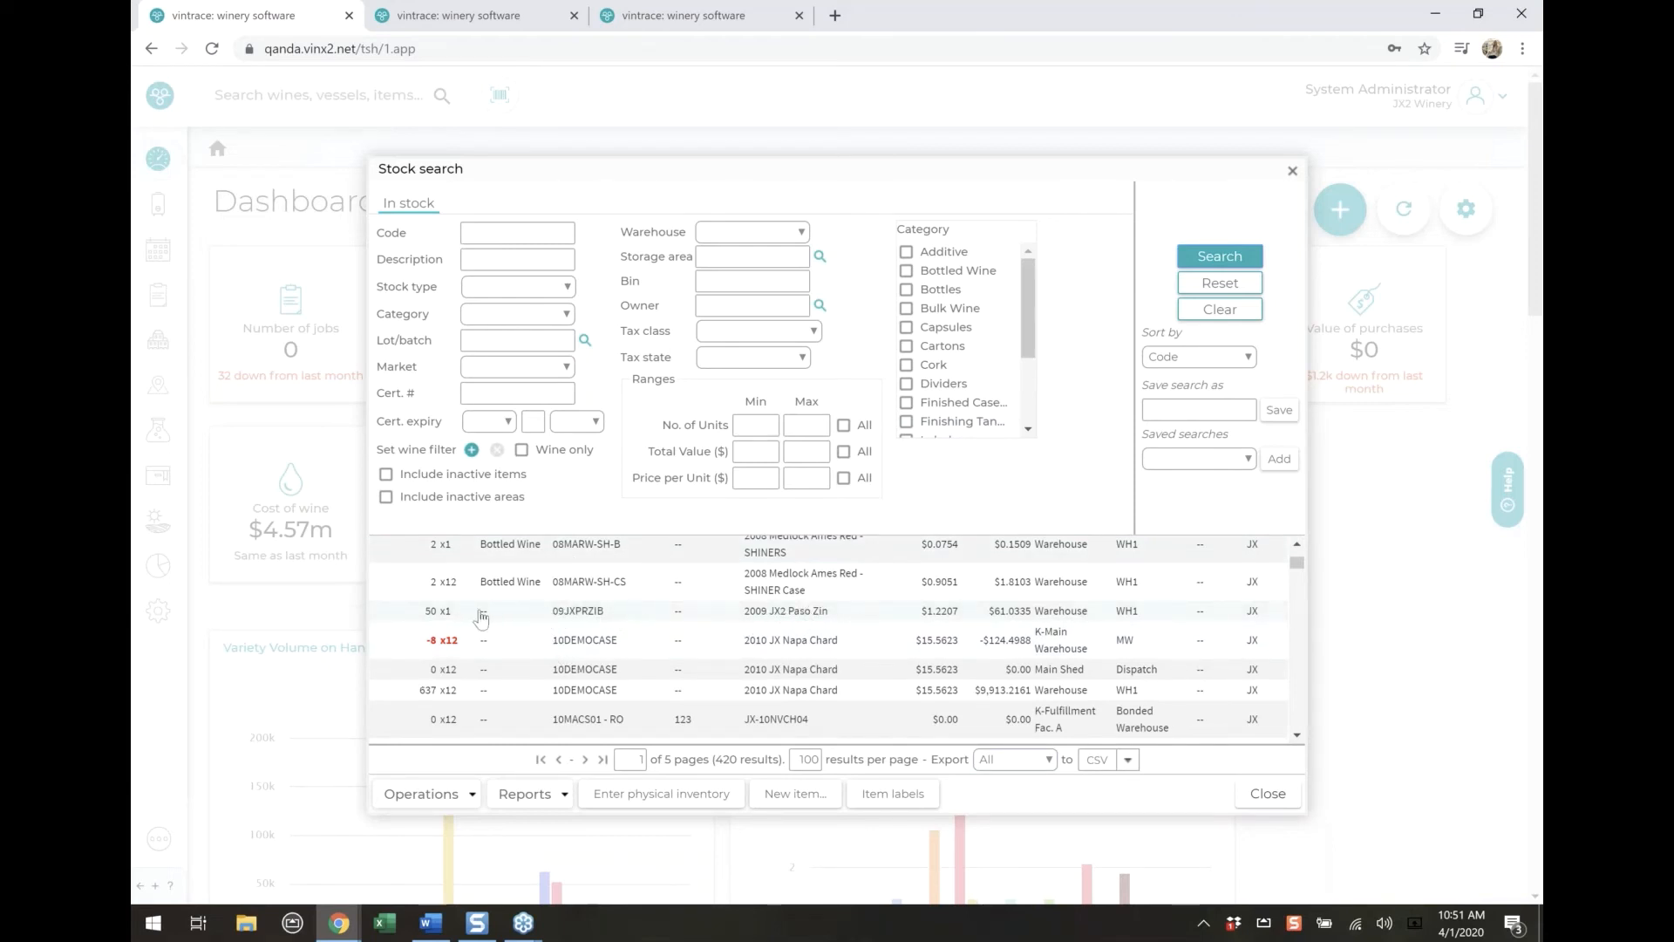
click(523, 614)
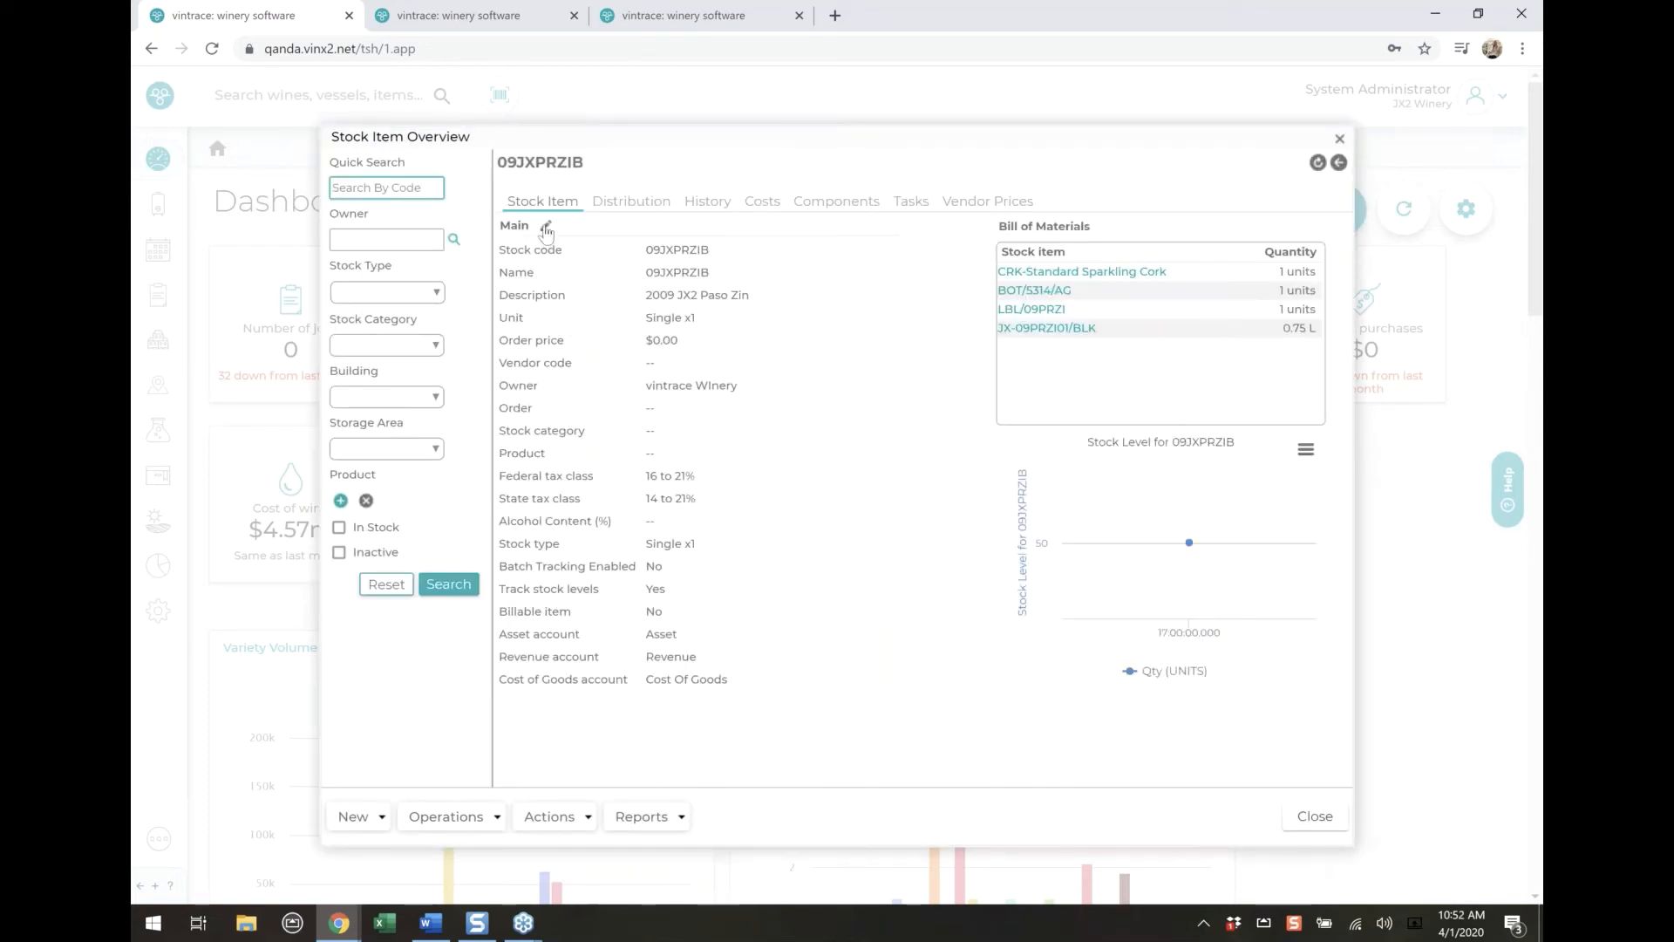
click(546, 228)
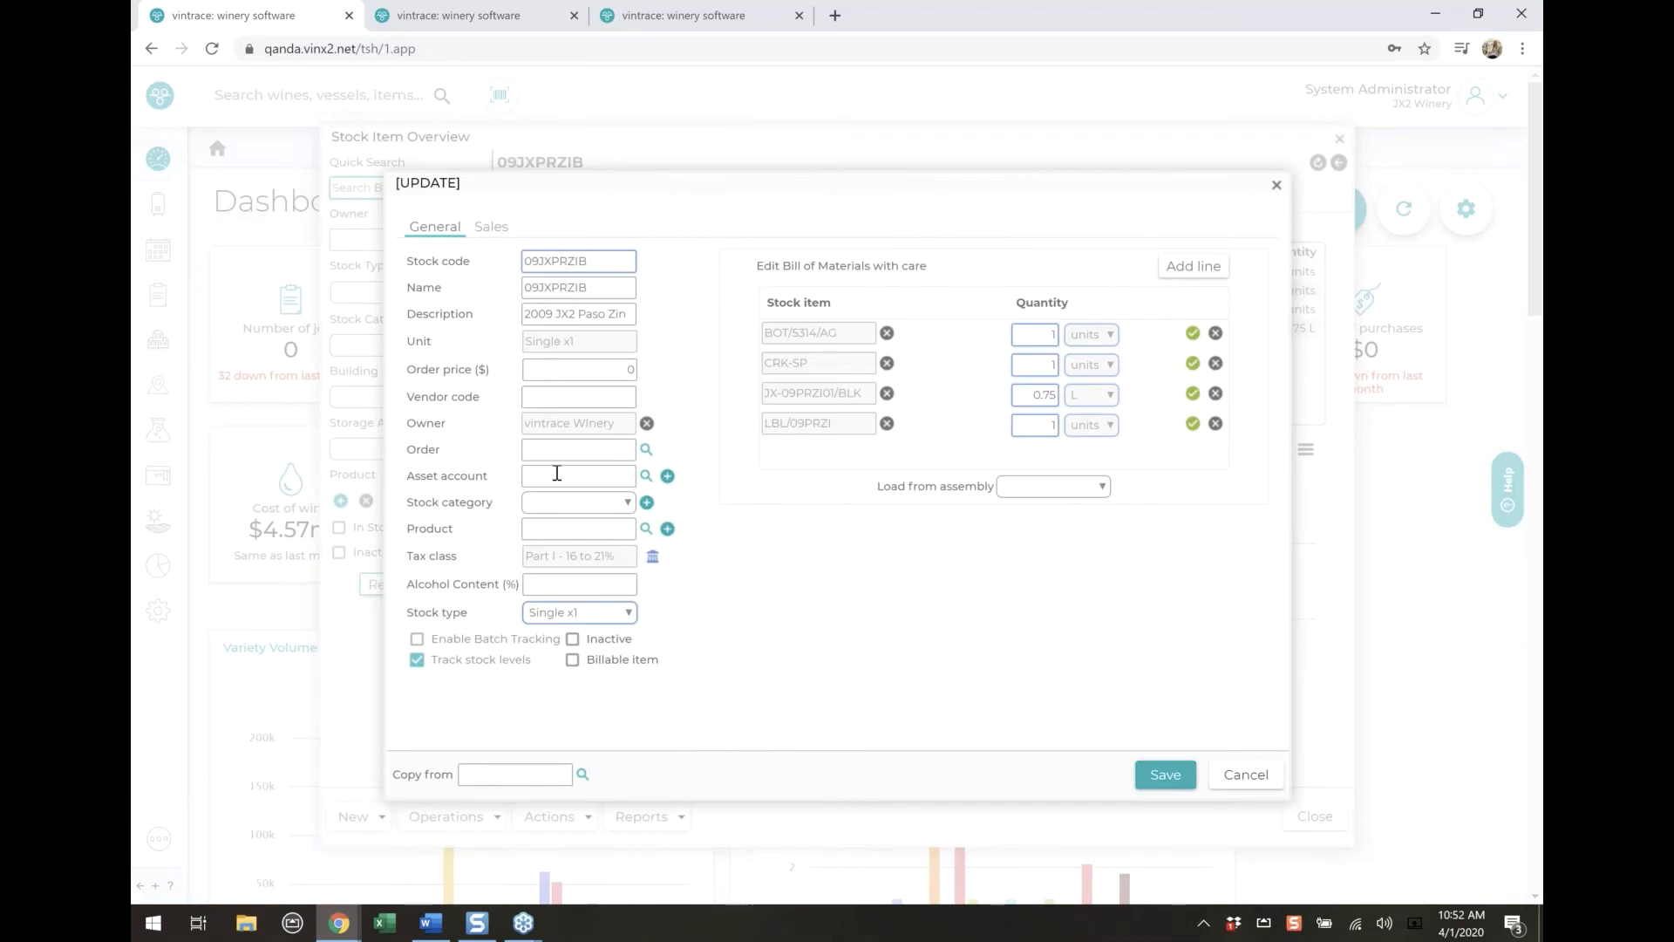
click(625, 503)
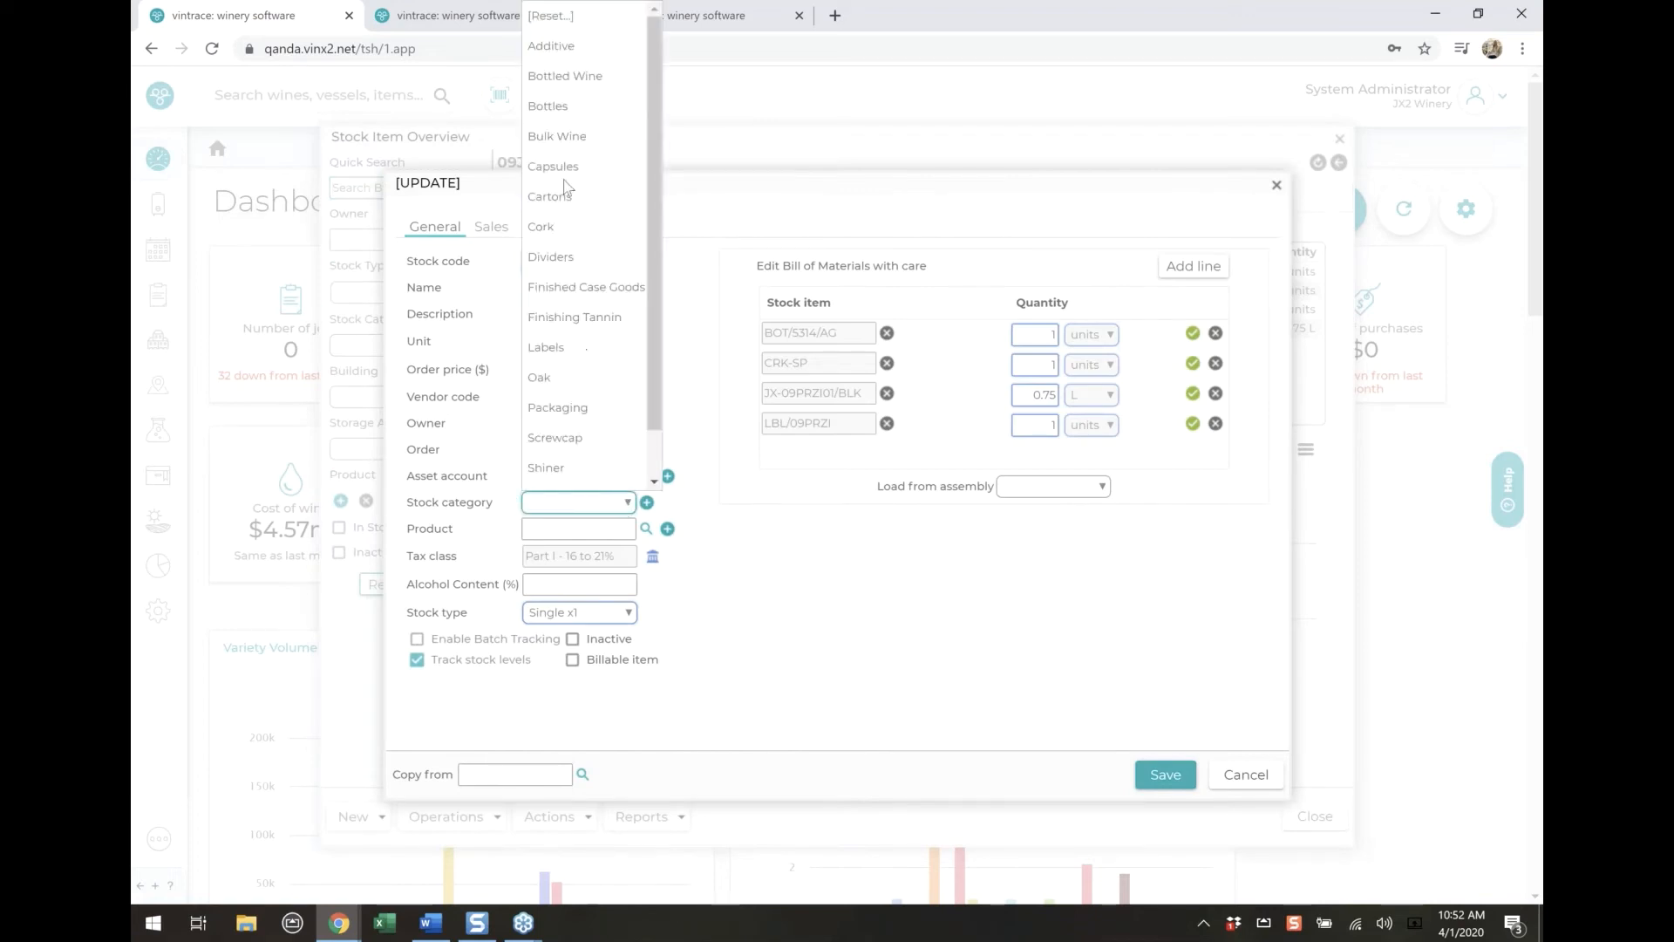
scroll(572, 98, down, 1)
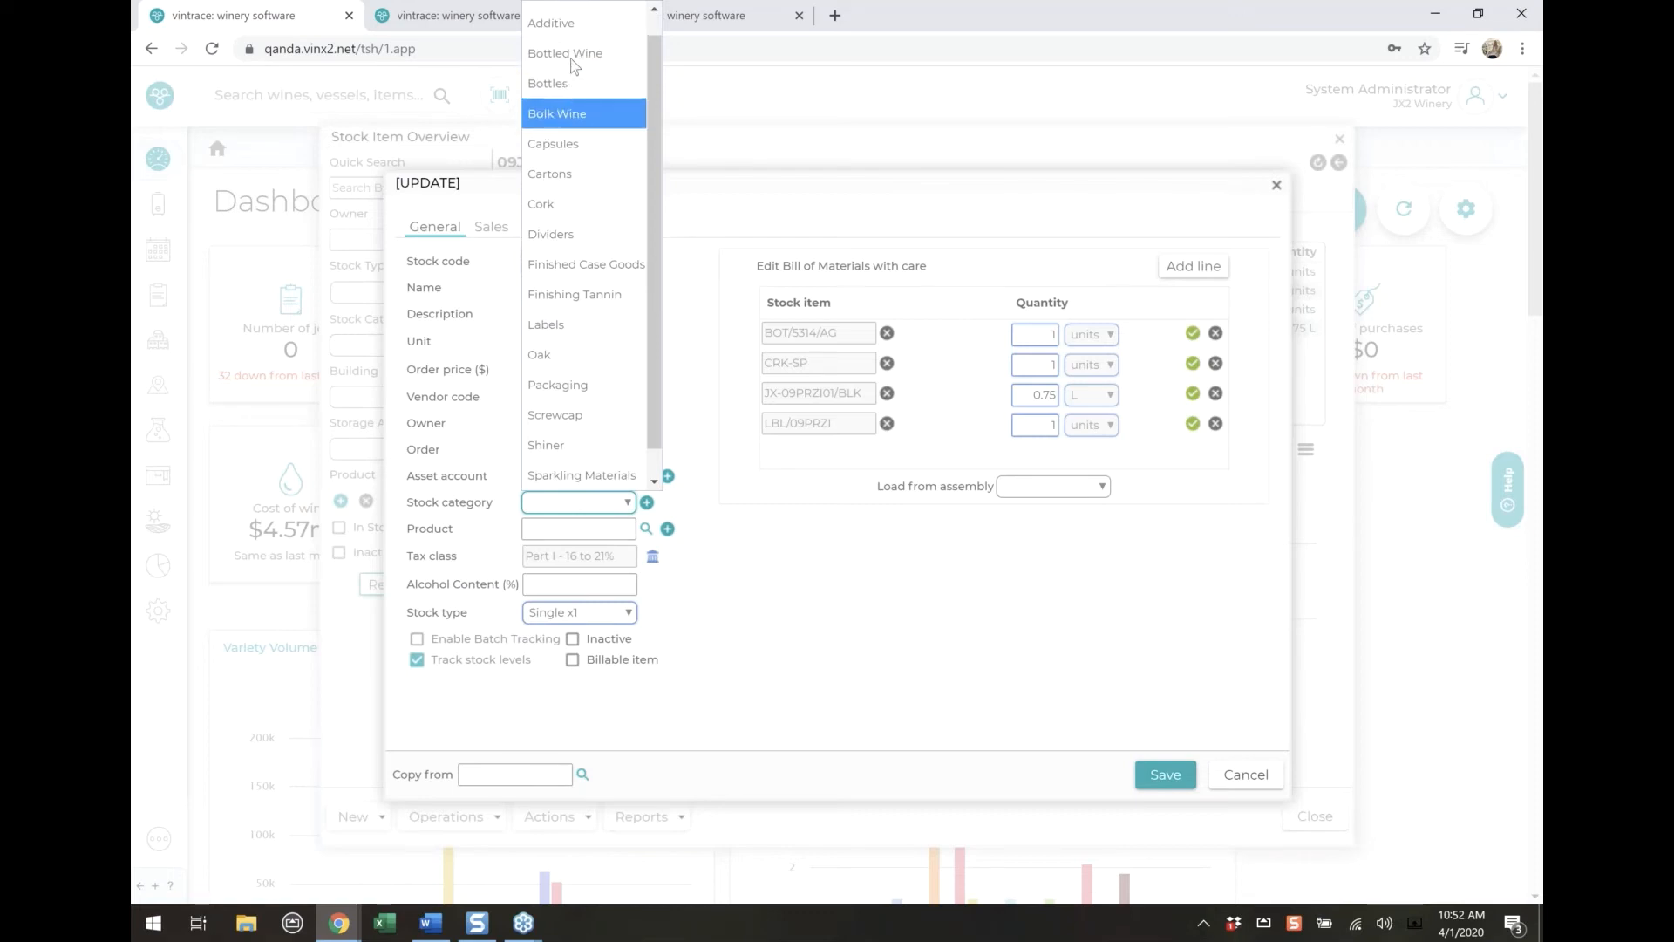
click(572, 64)
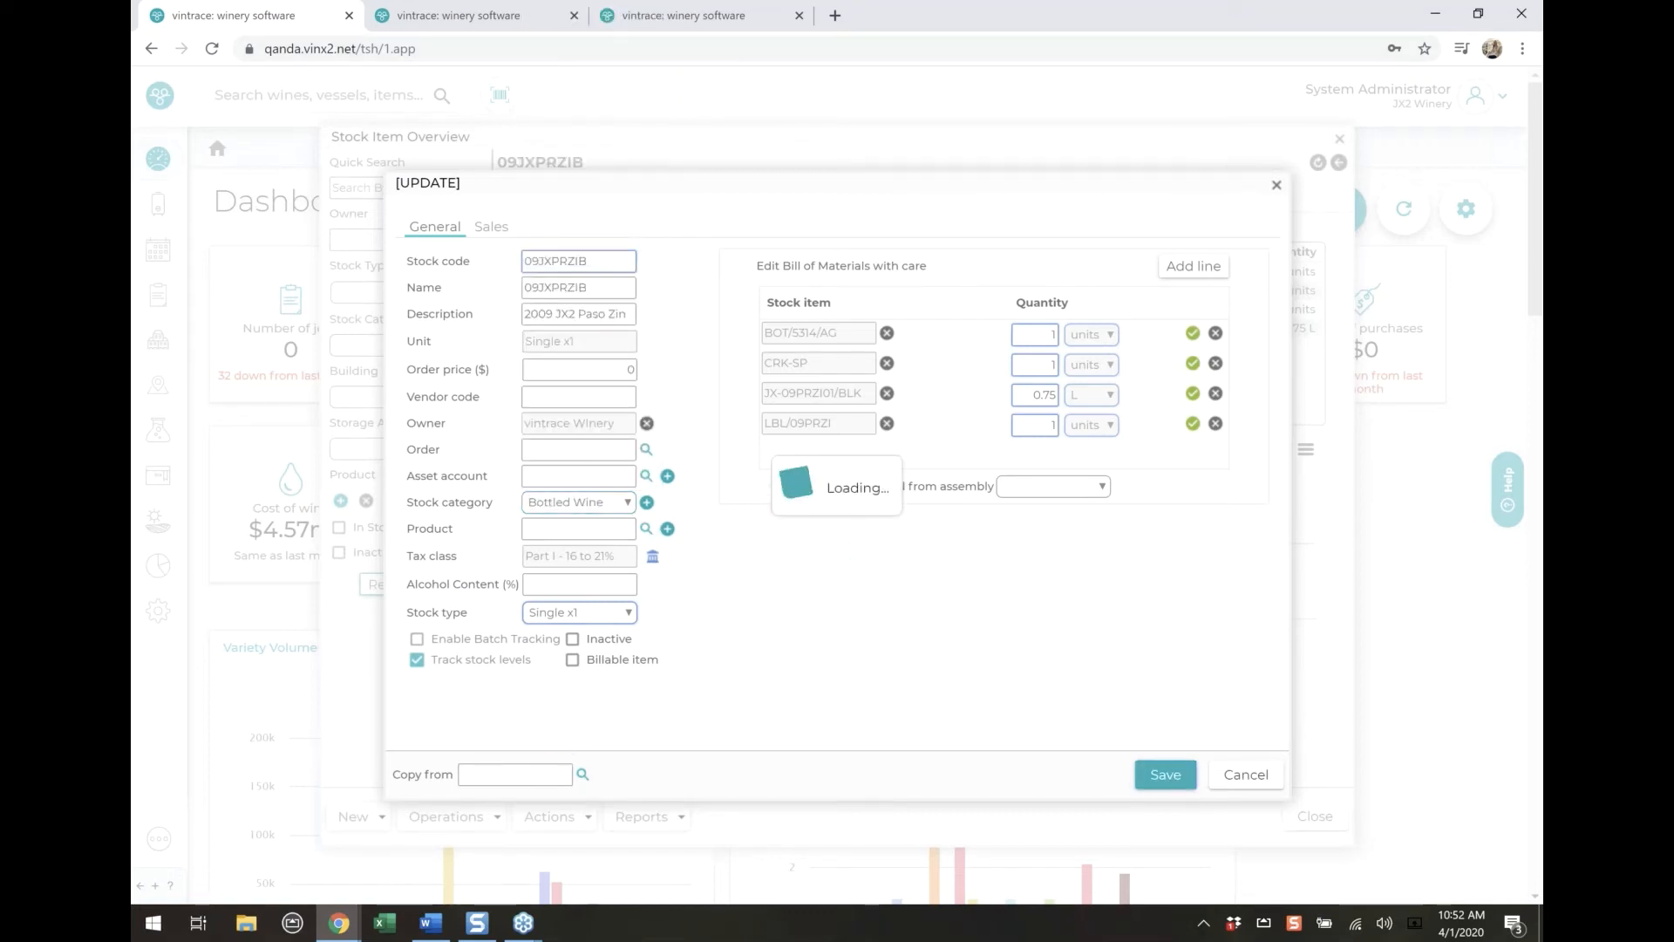
click(1313, 816)
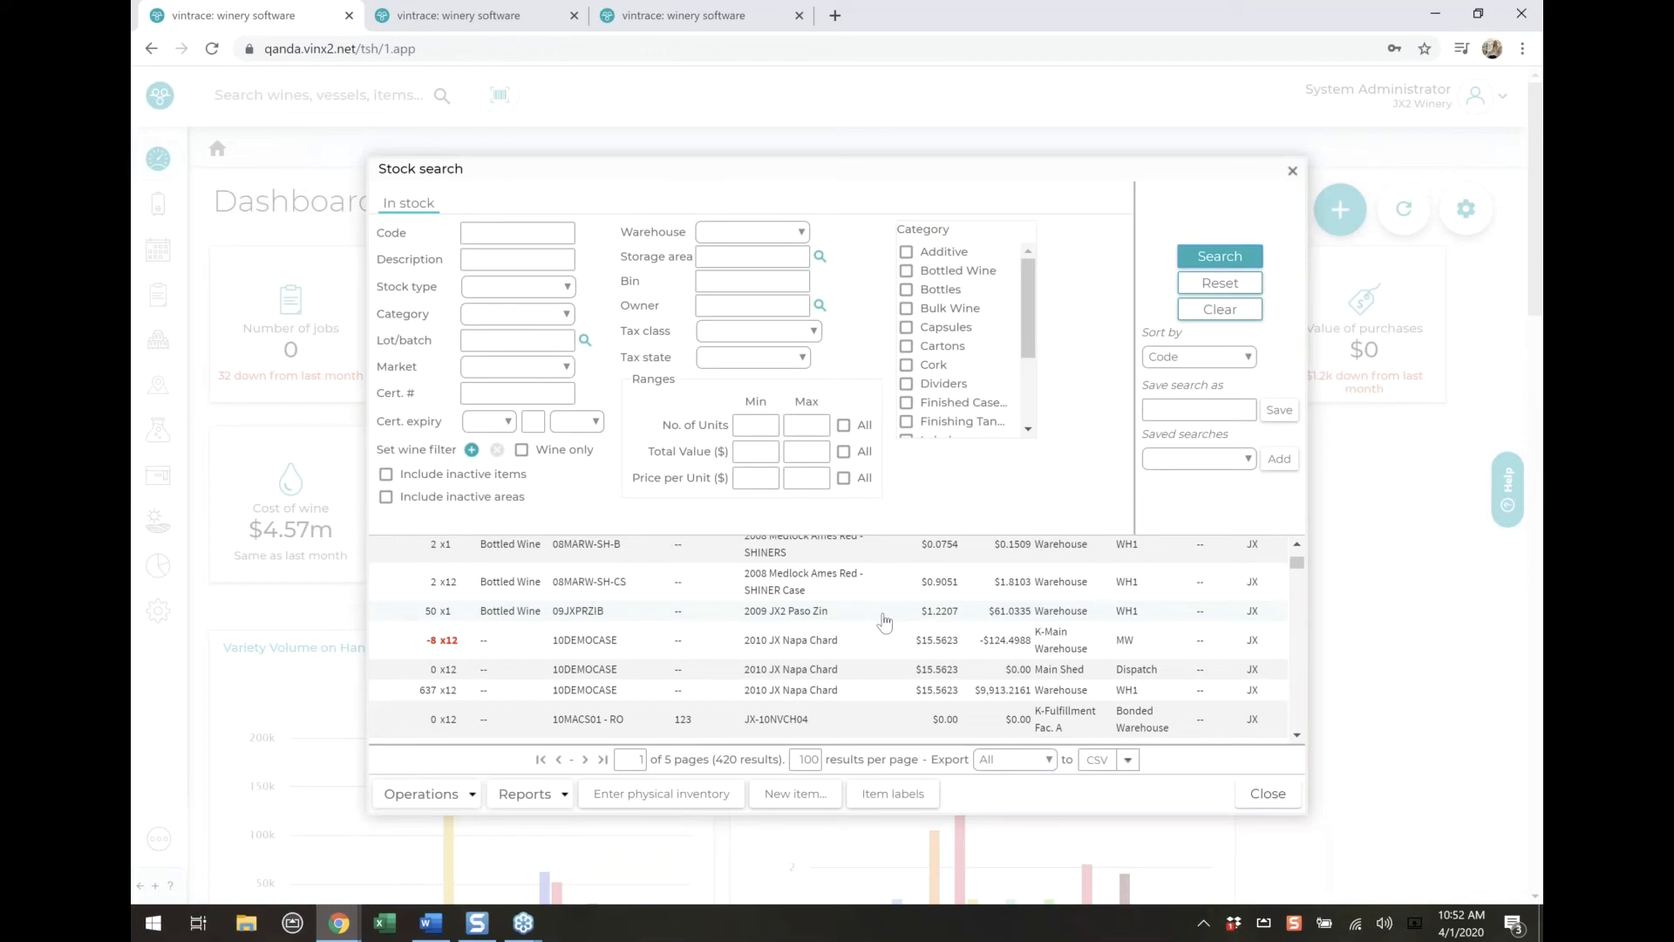
Search the stock for items with the code %dap
scroll(658, 636, down, 5)
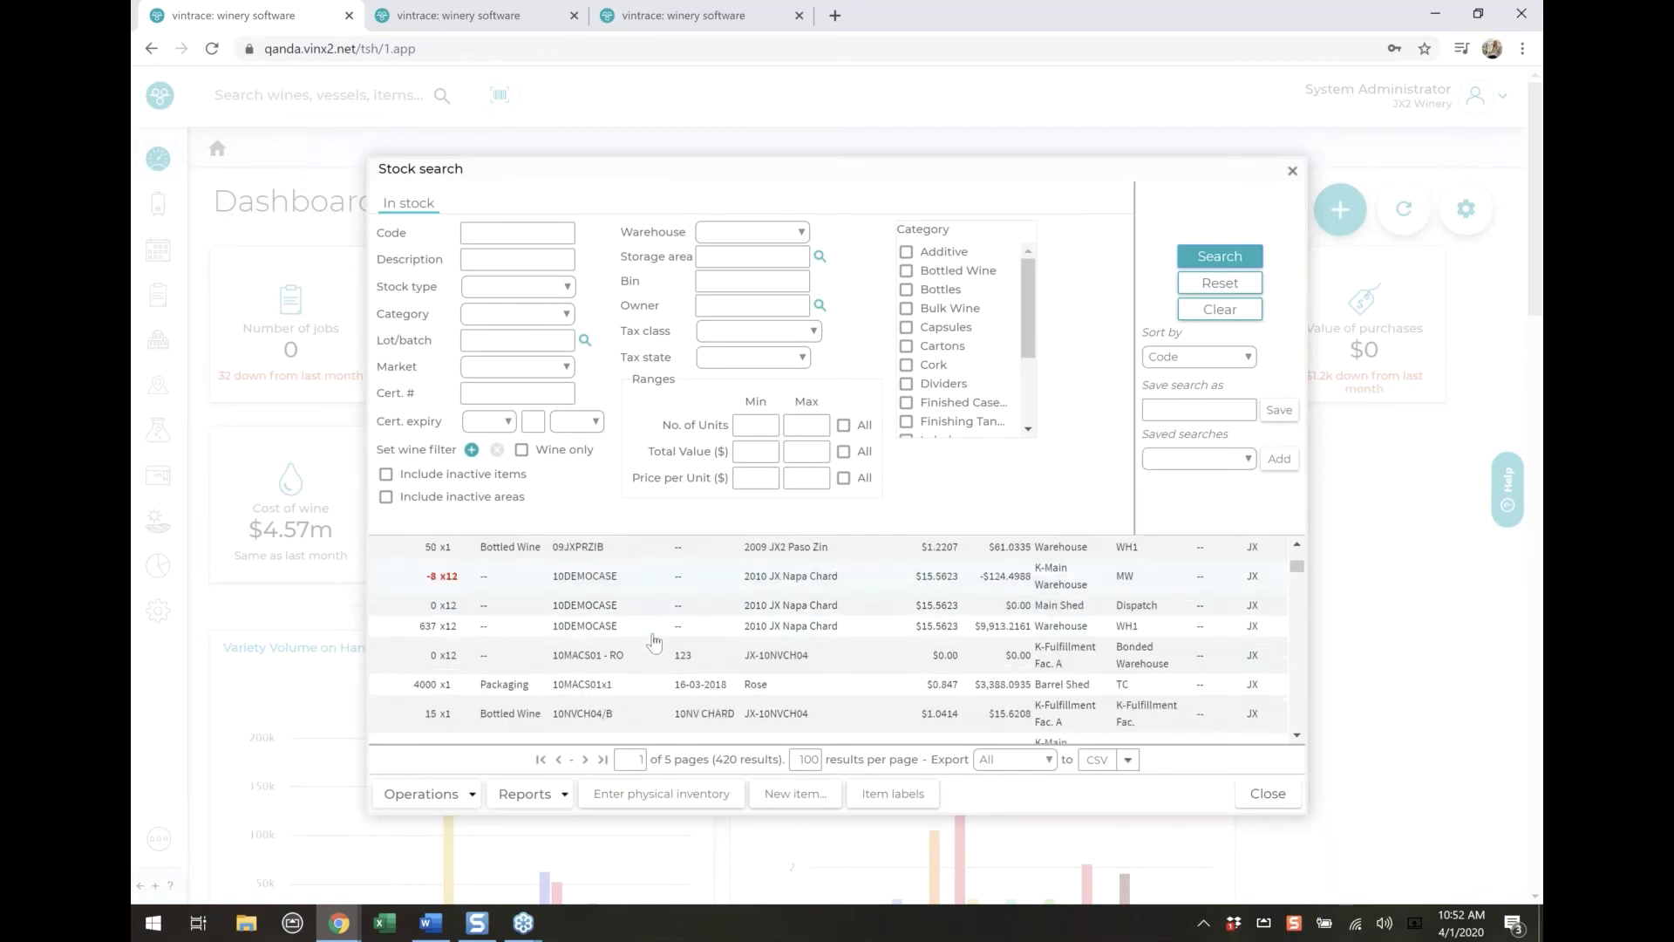
click(486, 232)
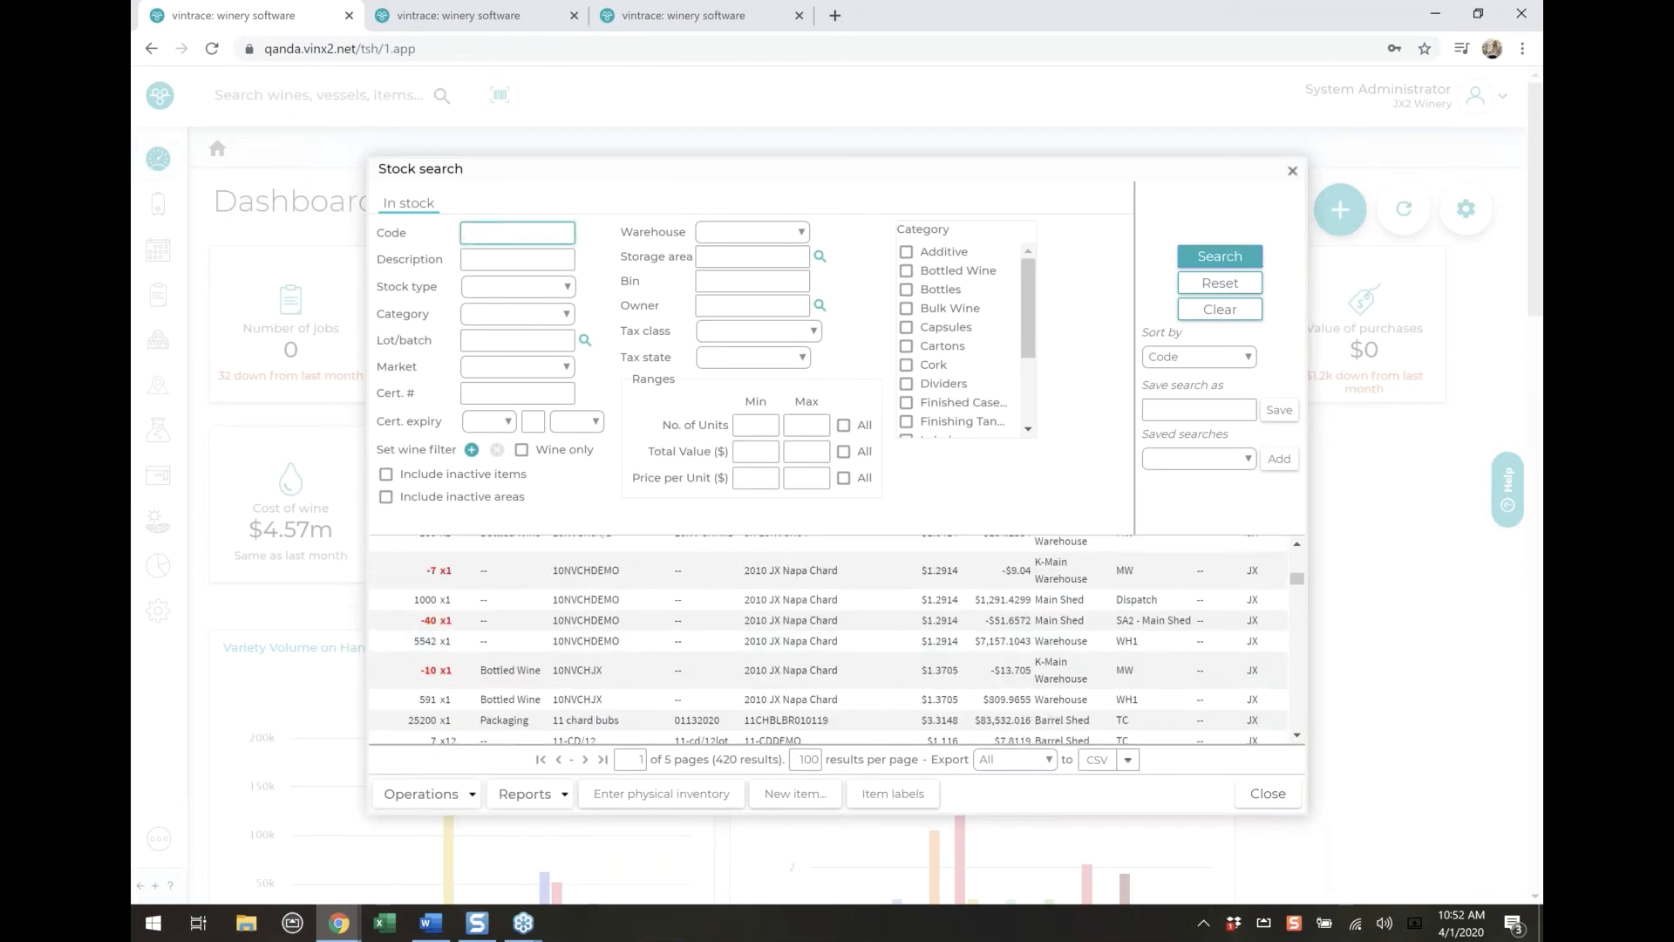
text(%dap)
key(Return)
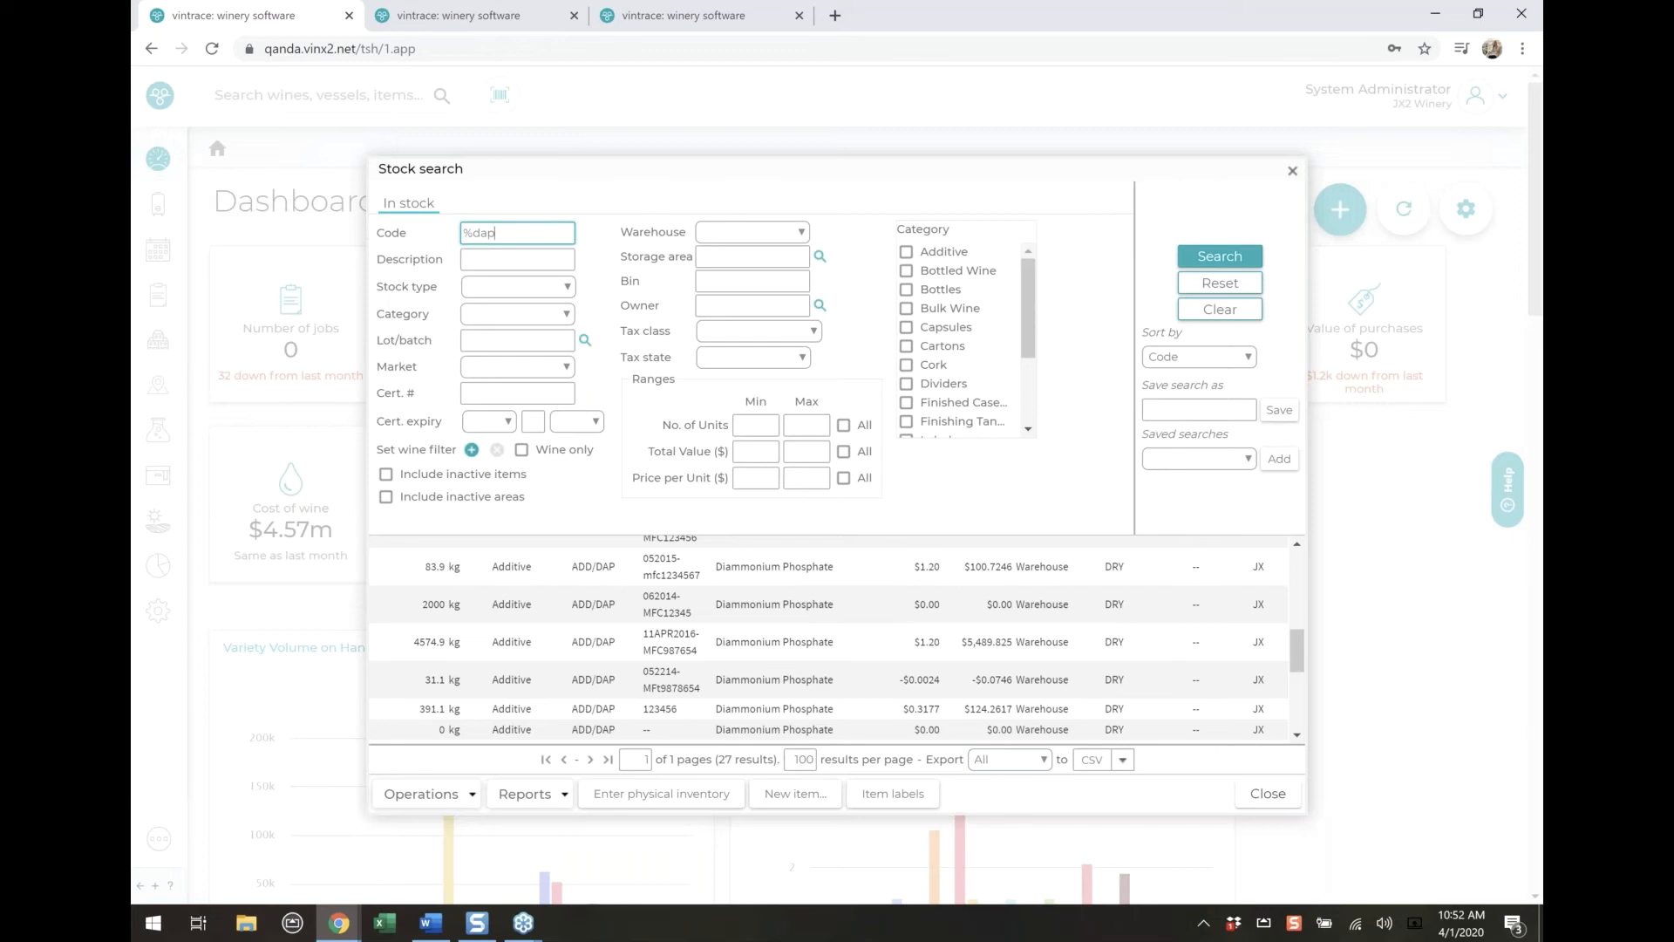
Find the ADD/DAP additive in the stock results, open its item overview, and display its lots
scroll(673, 645, down, 3)
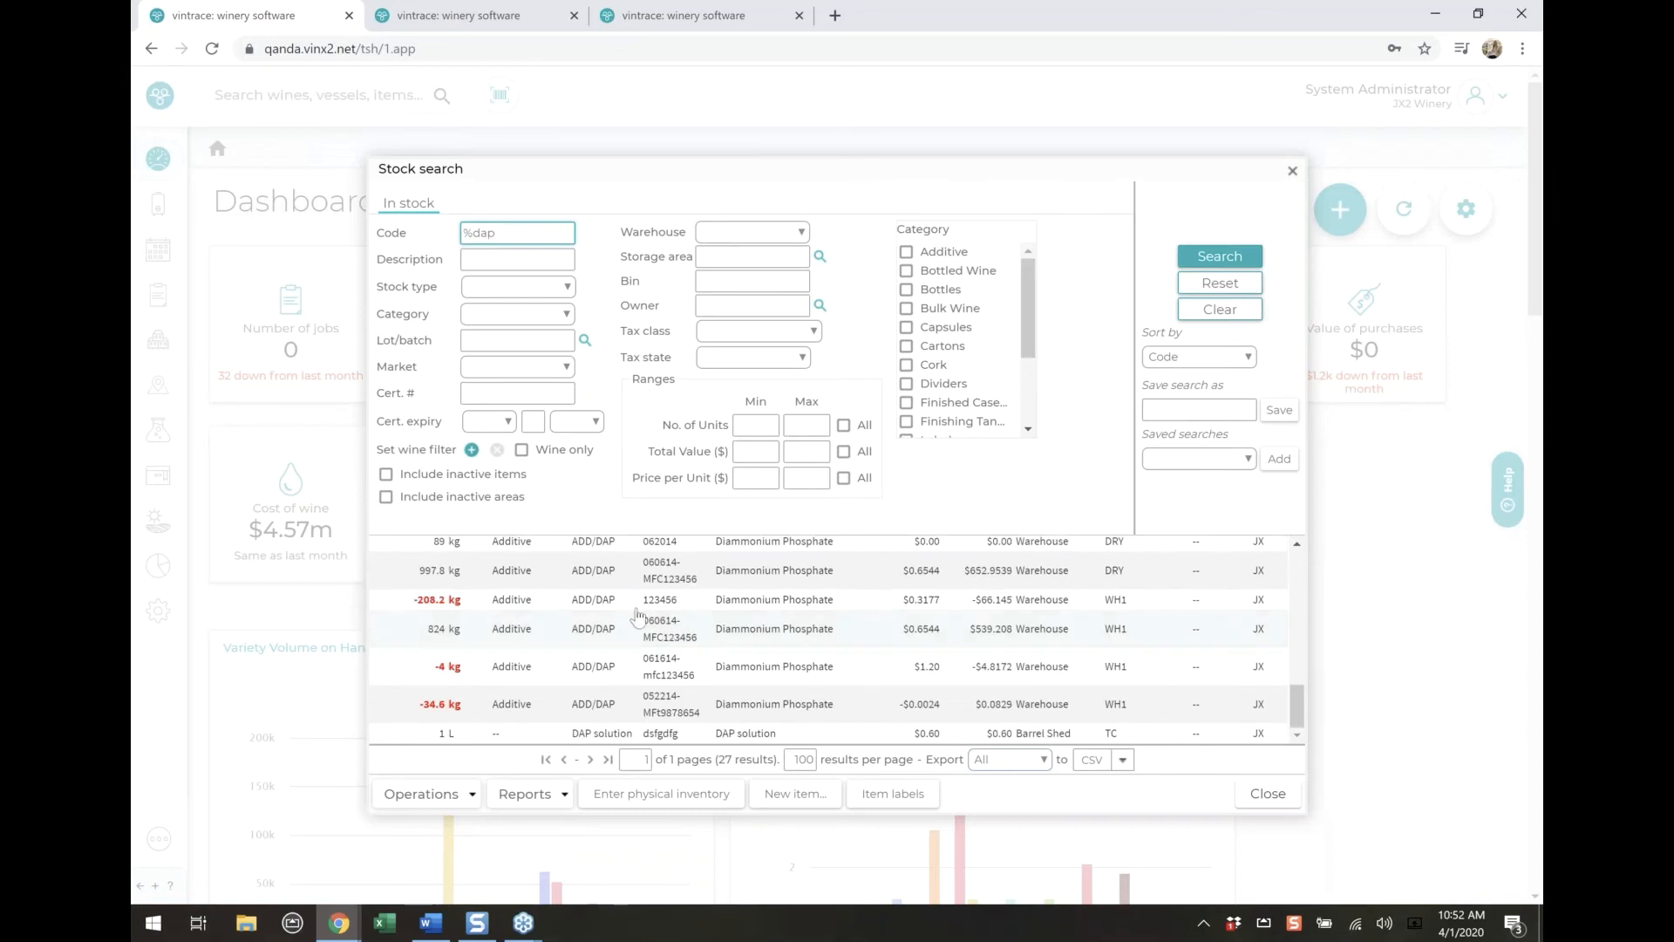
scroll(555, 697, up, 3)
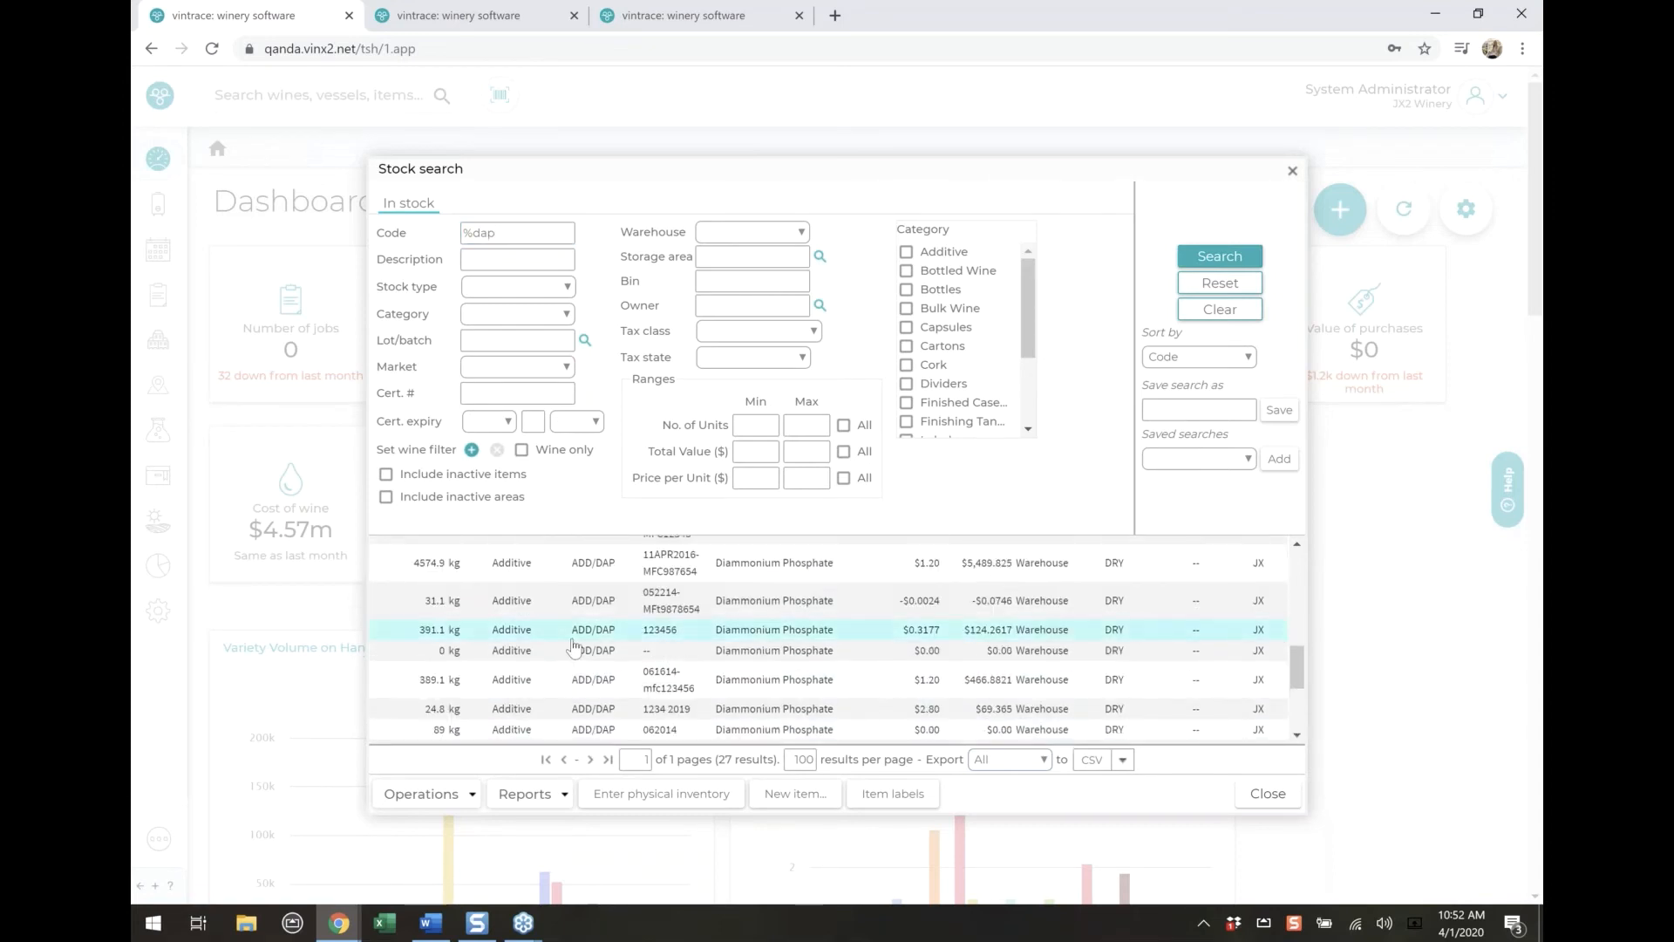
click(572, 634)
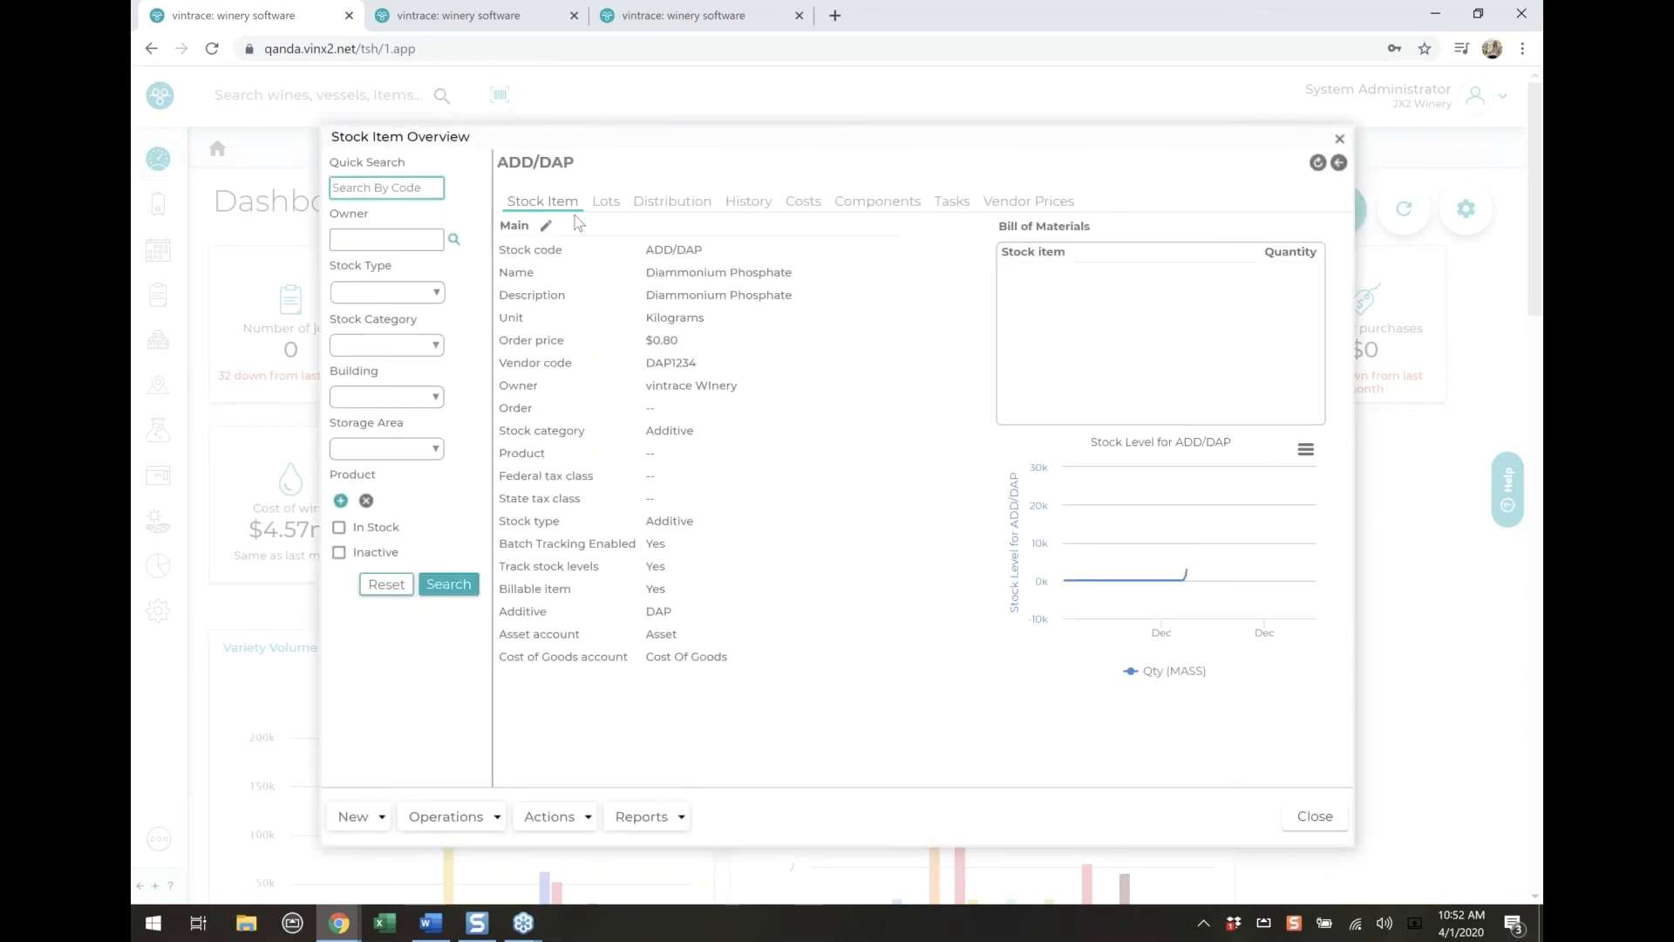
click(601, 201)
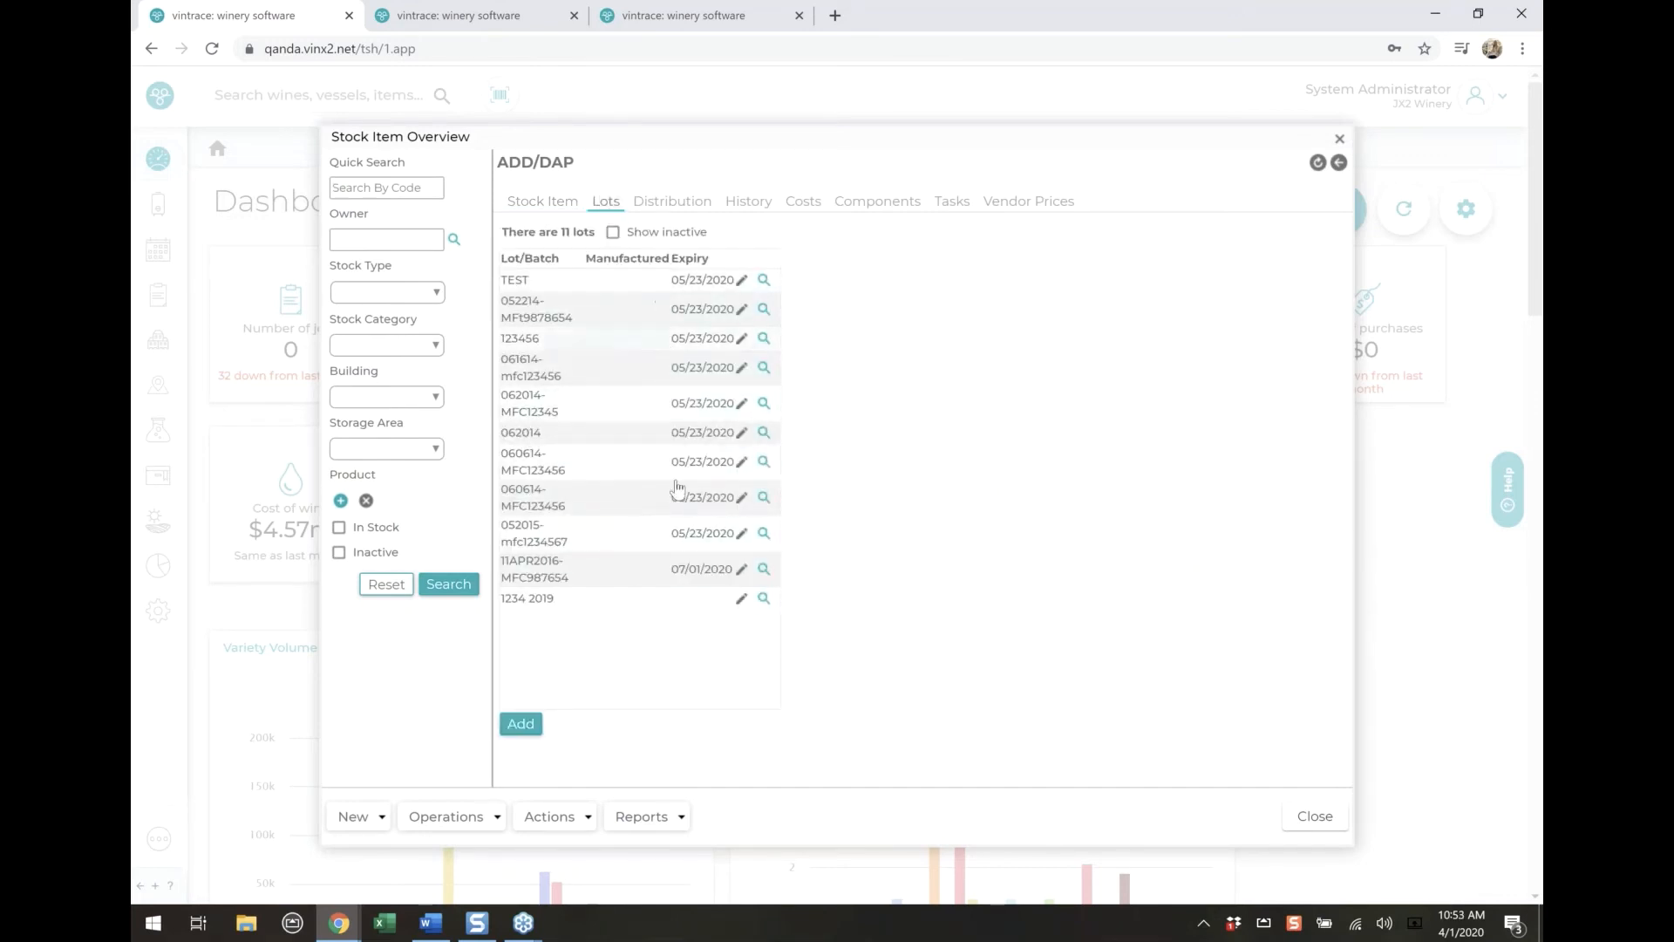
Open lot 11APR2016-MFC987654 to examine its expiry date and inactive option, cancel the edit, and close the item overview
click(658, 580)
click(743, 569)
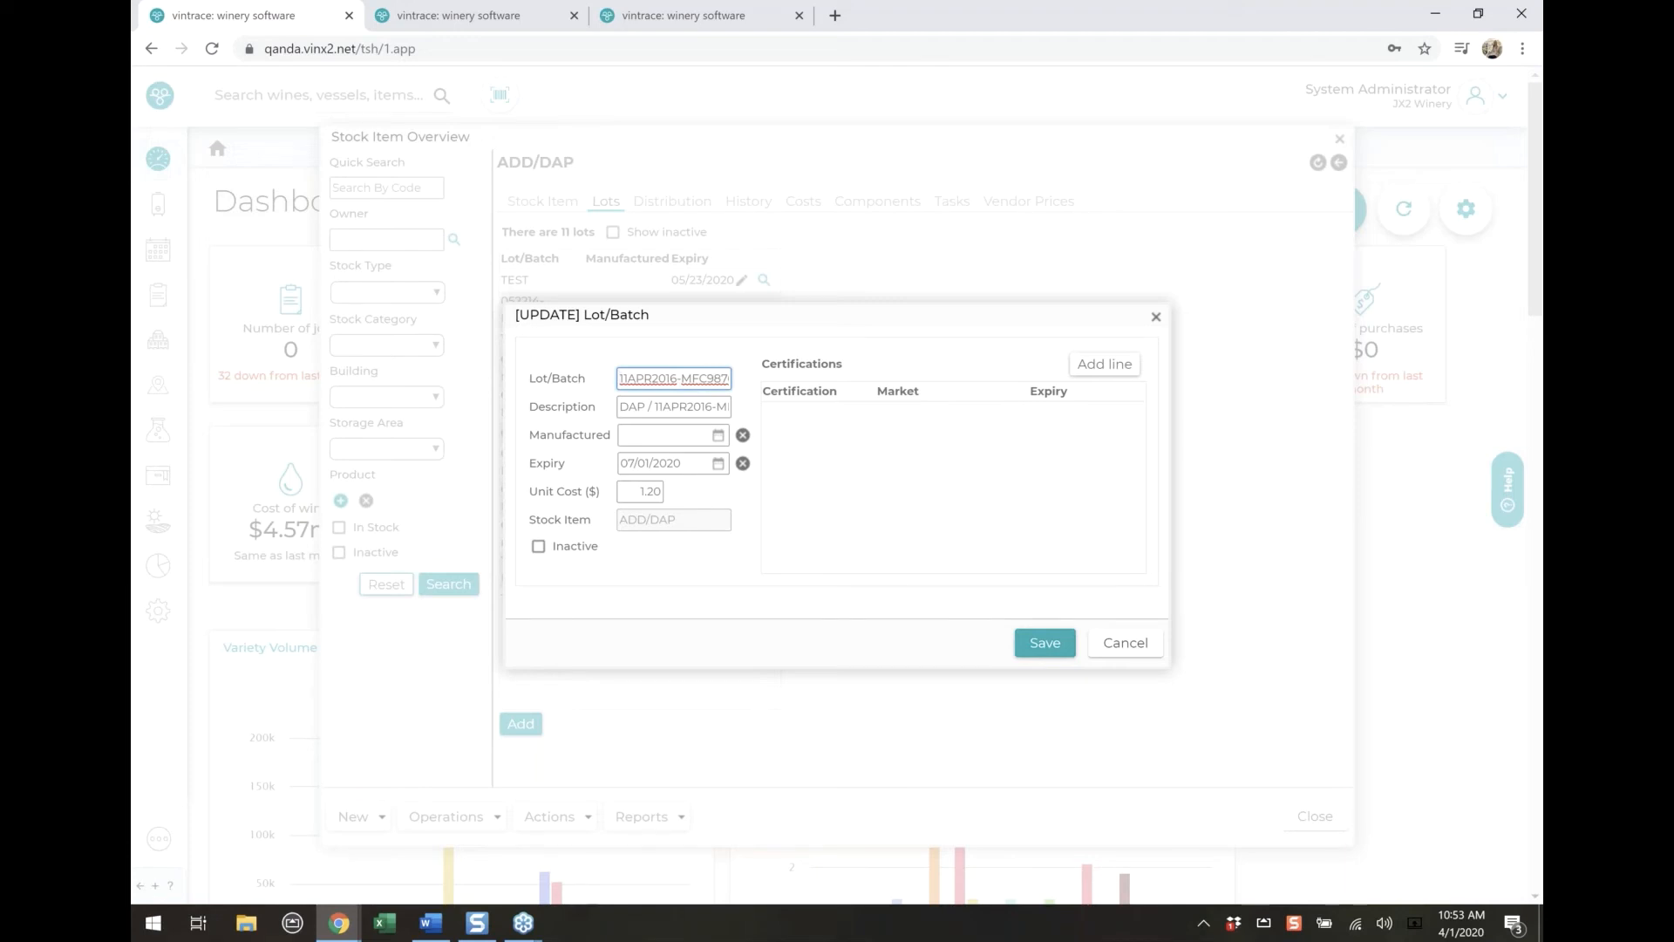
click(1137, 650)
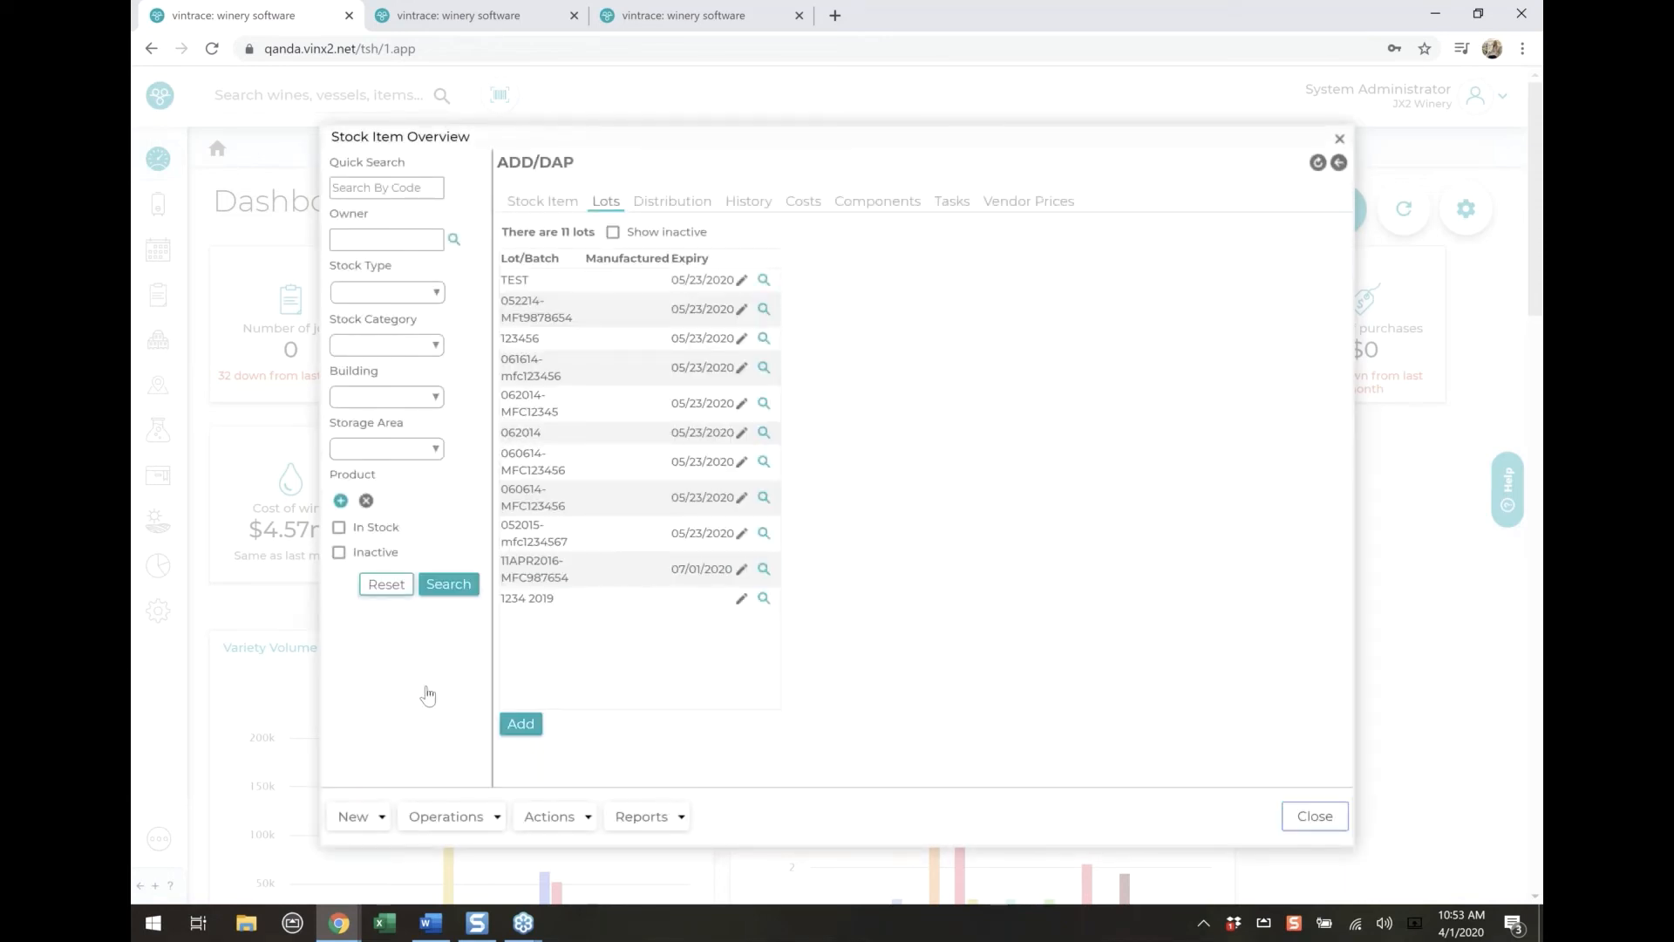
click(1270, 794)
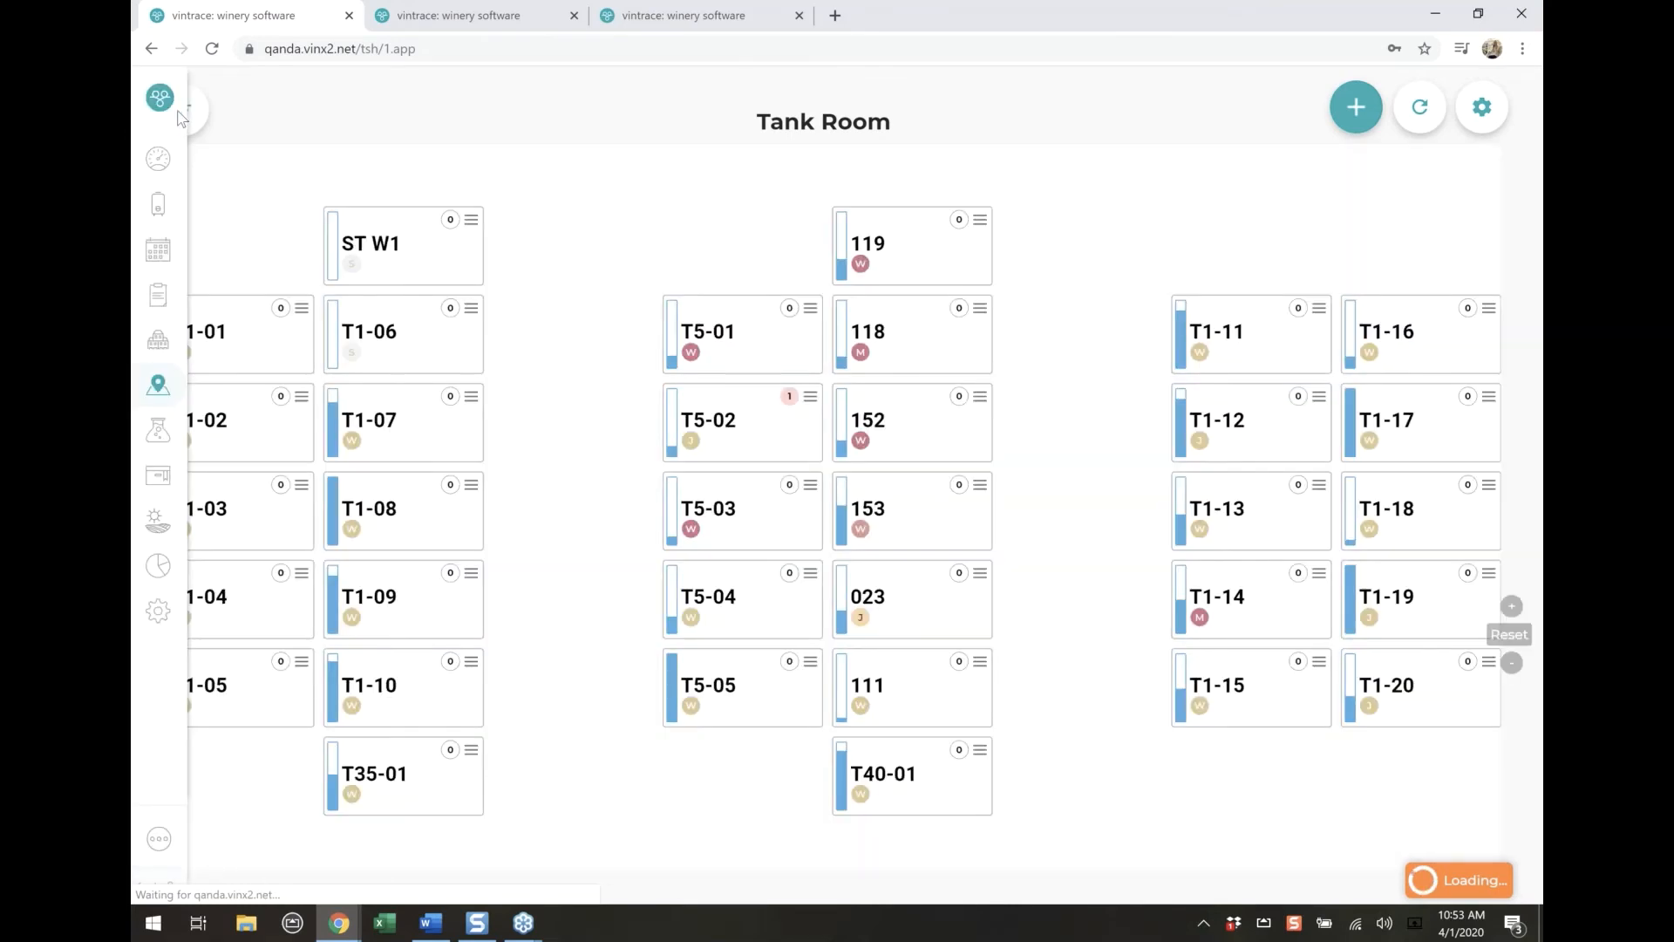
Examine the view filters of the Tank Room map and the list of tank maps that can be selected
click(181, 112)
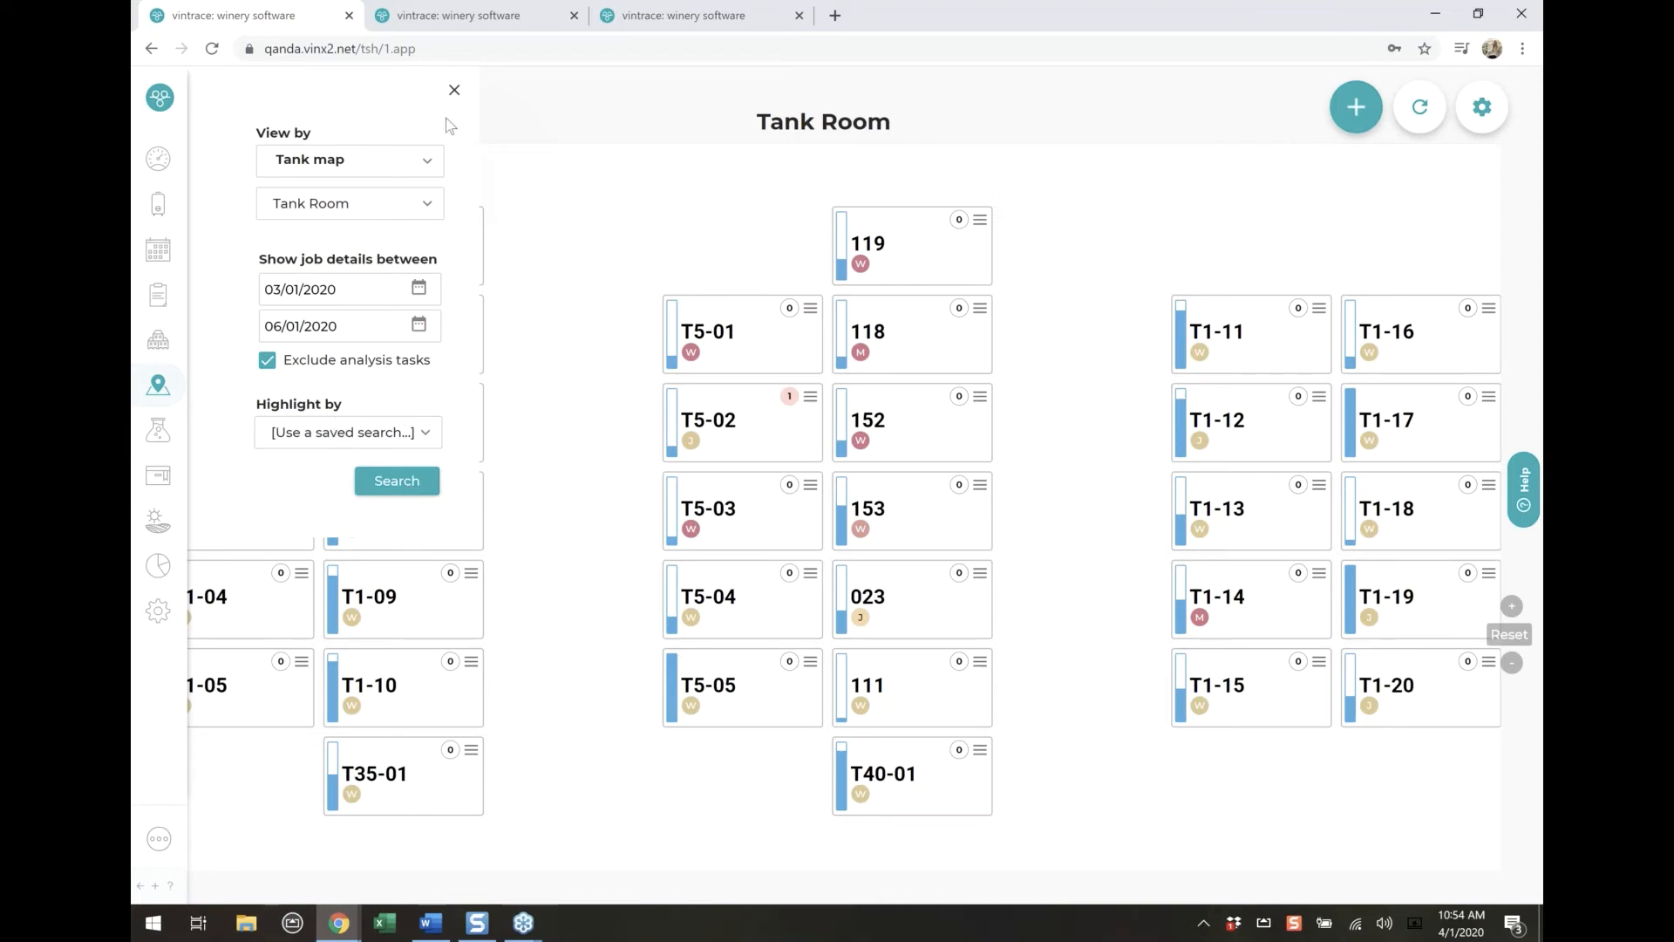
click(428, 162)
click(420, 211)
click(420, 209)
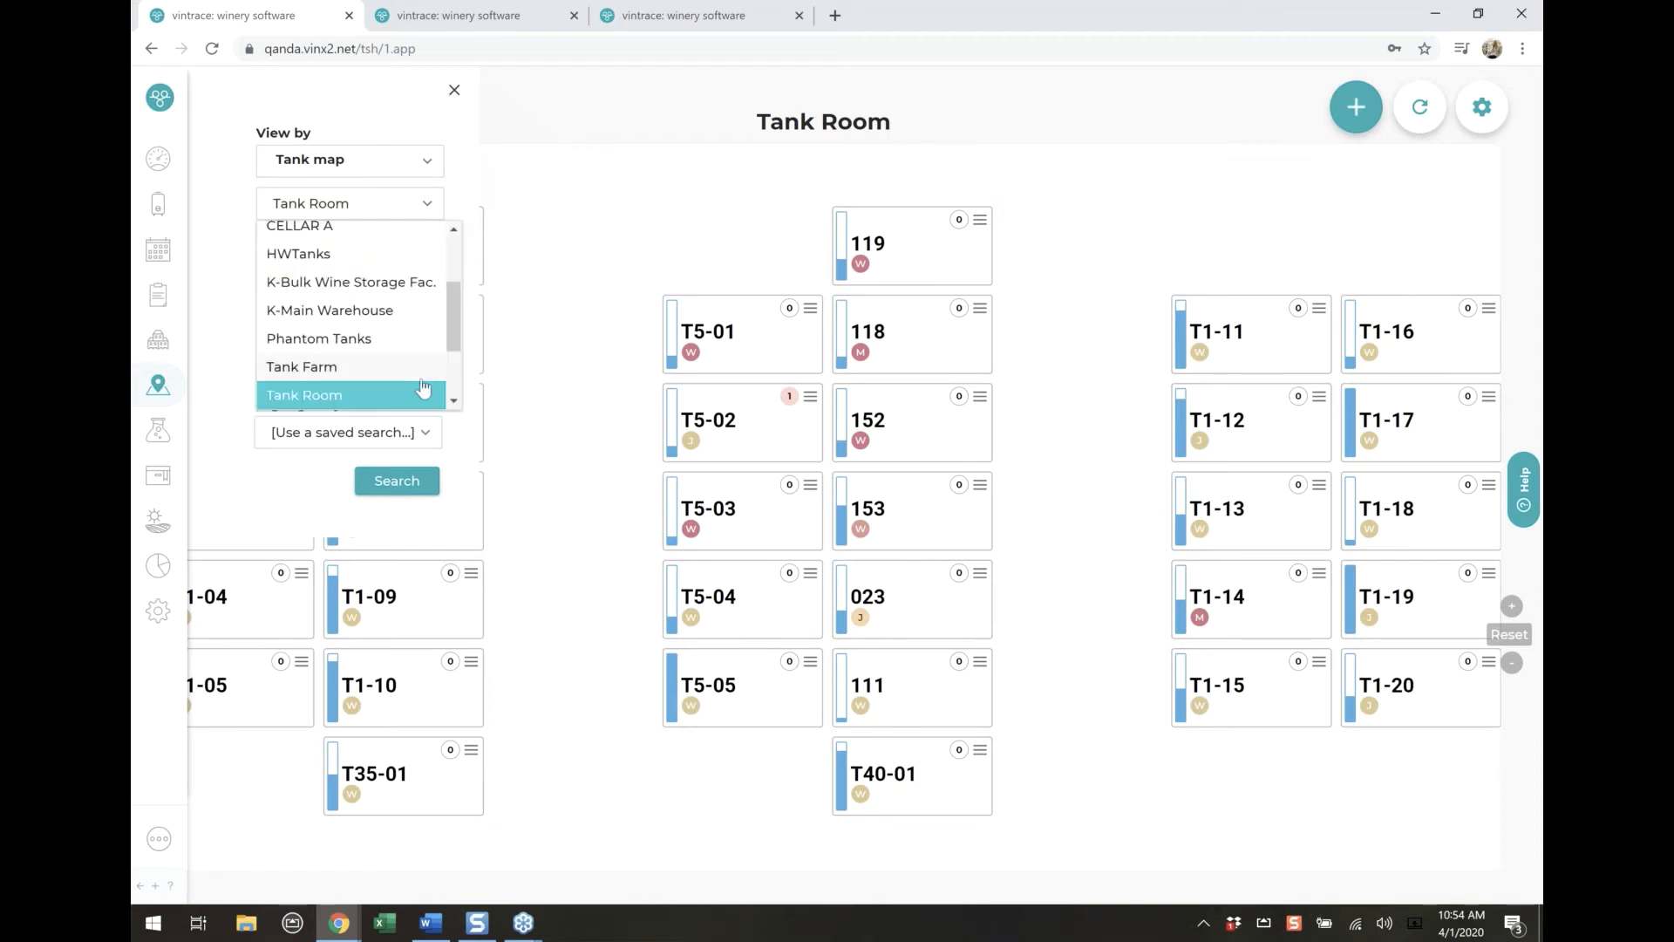
scroll(420, 384, up, 2)
scroll(420, 384, down, 2)
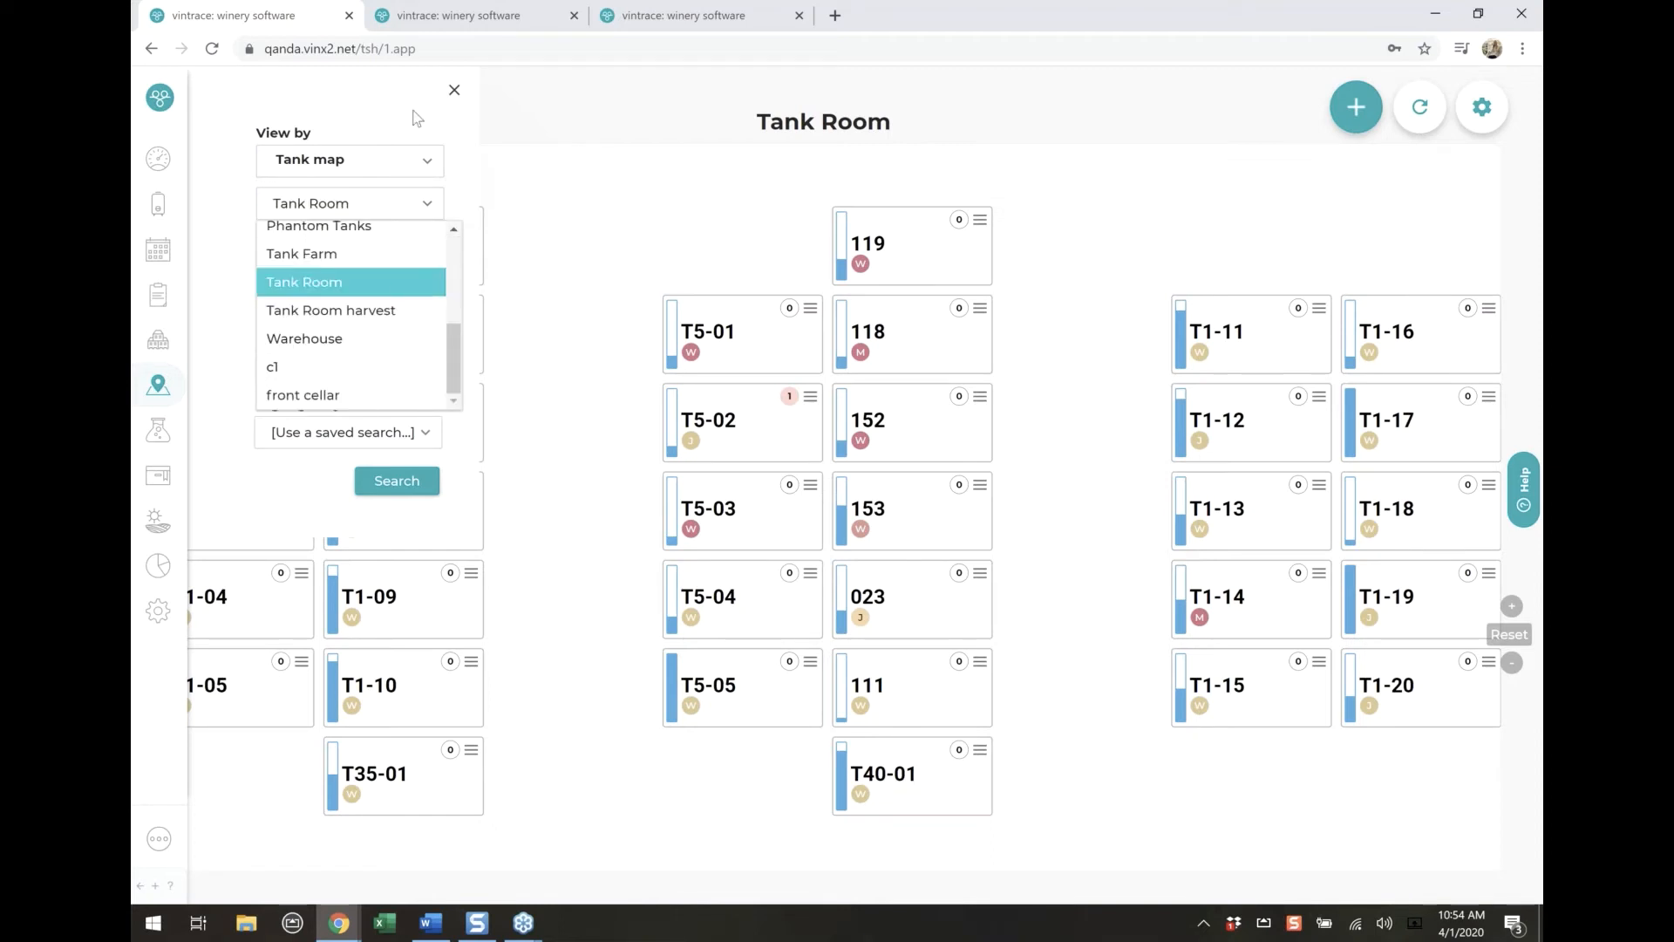
click(458, 94)
click(458, 94)
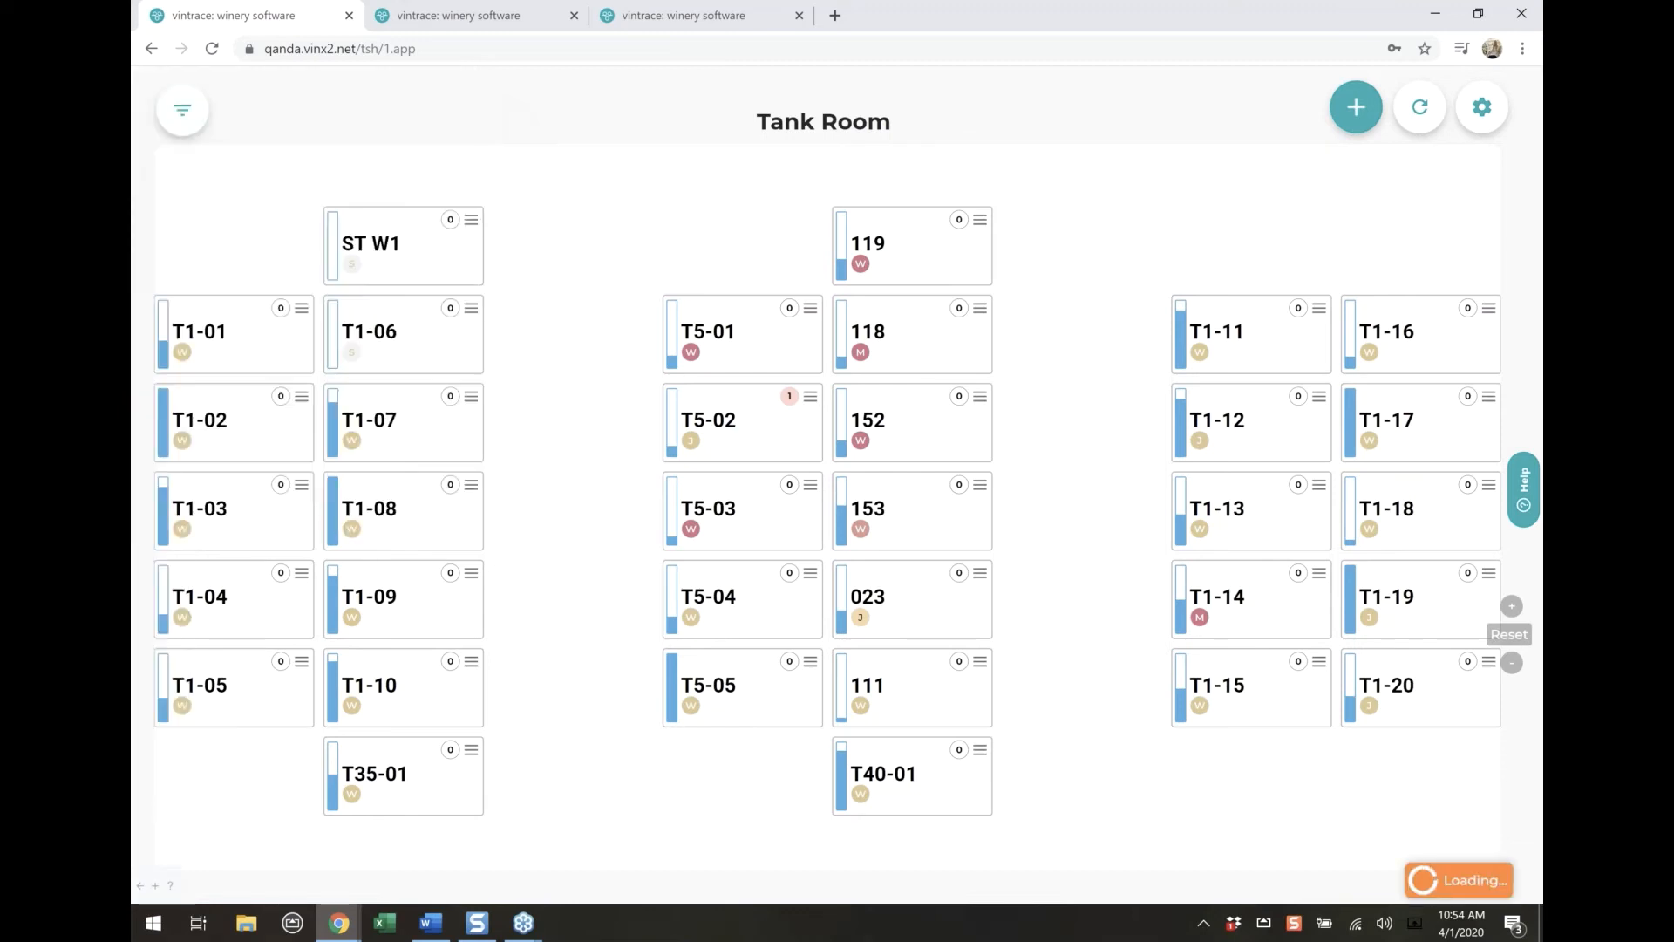
click(183, 109)
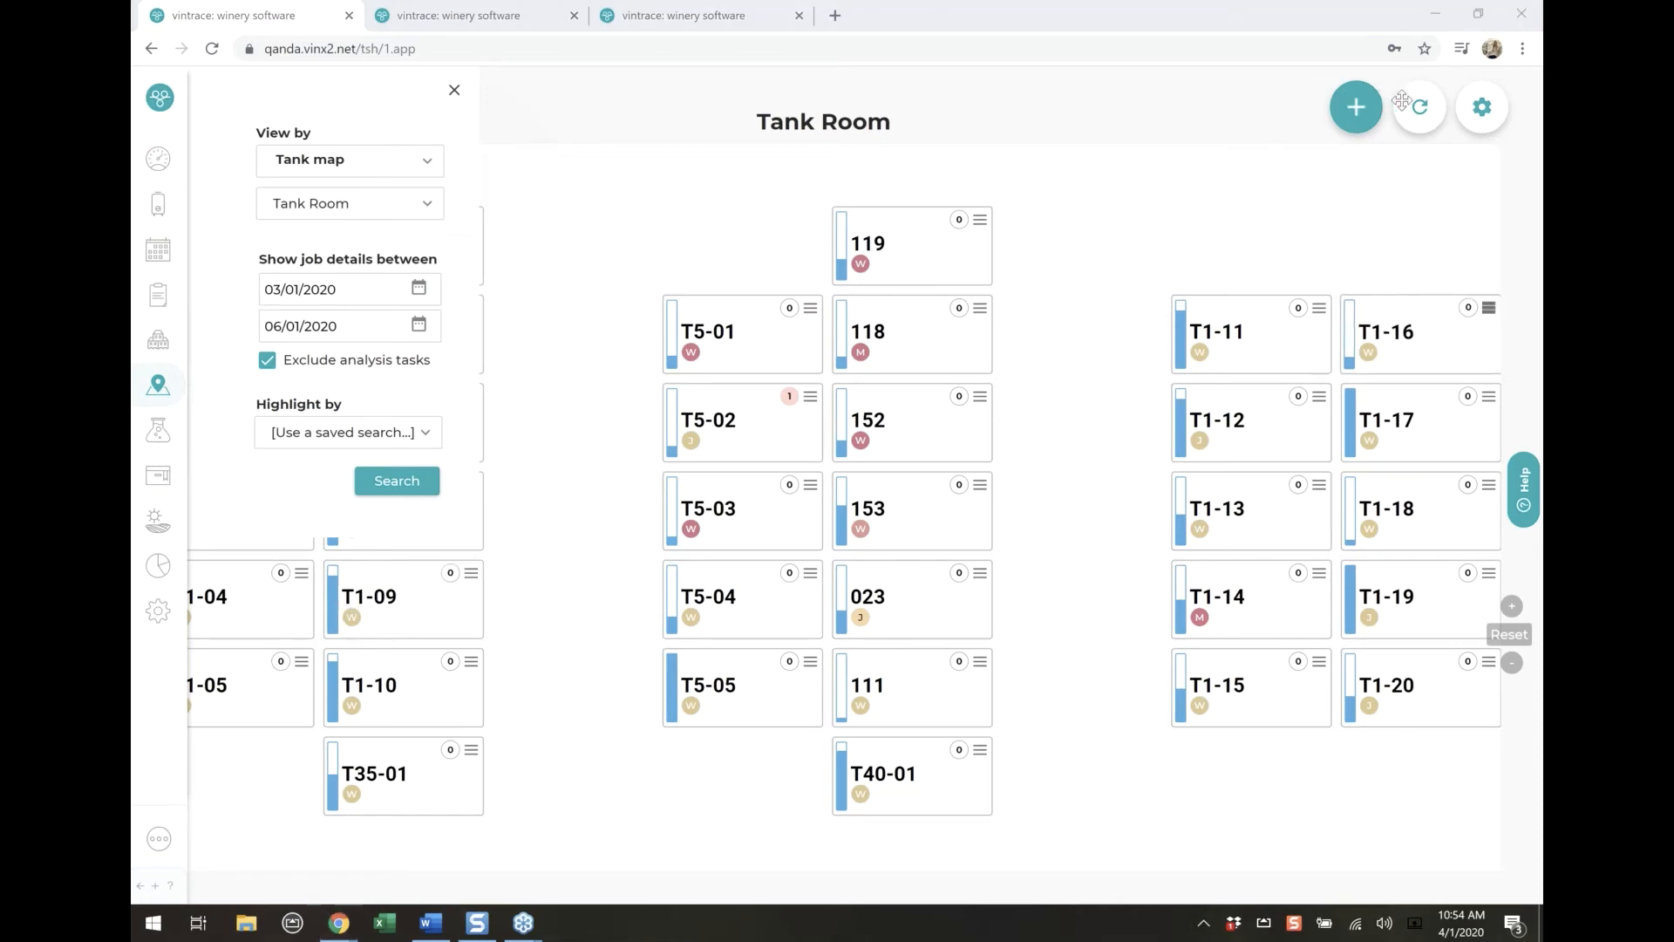
Open the Tank Room map for editing, review its grid size and tank card settings, and continue to the map layout
click(1484, 120)
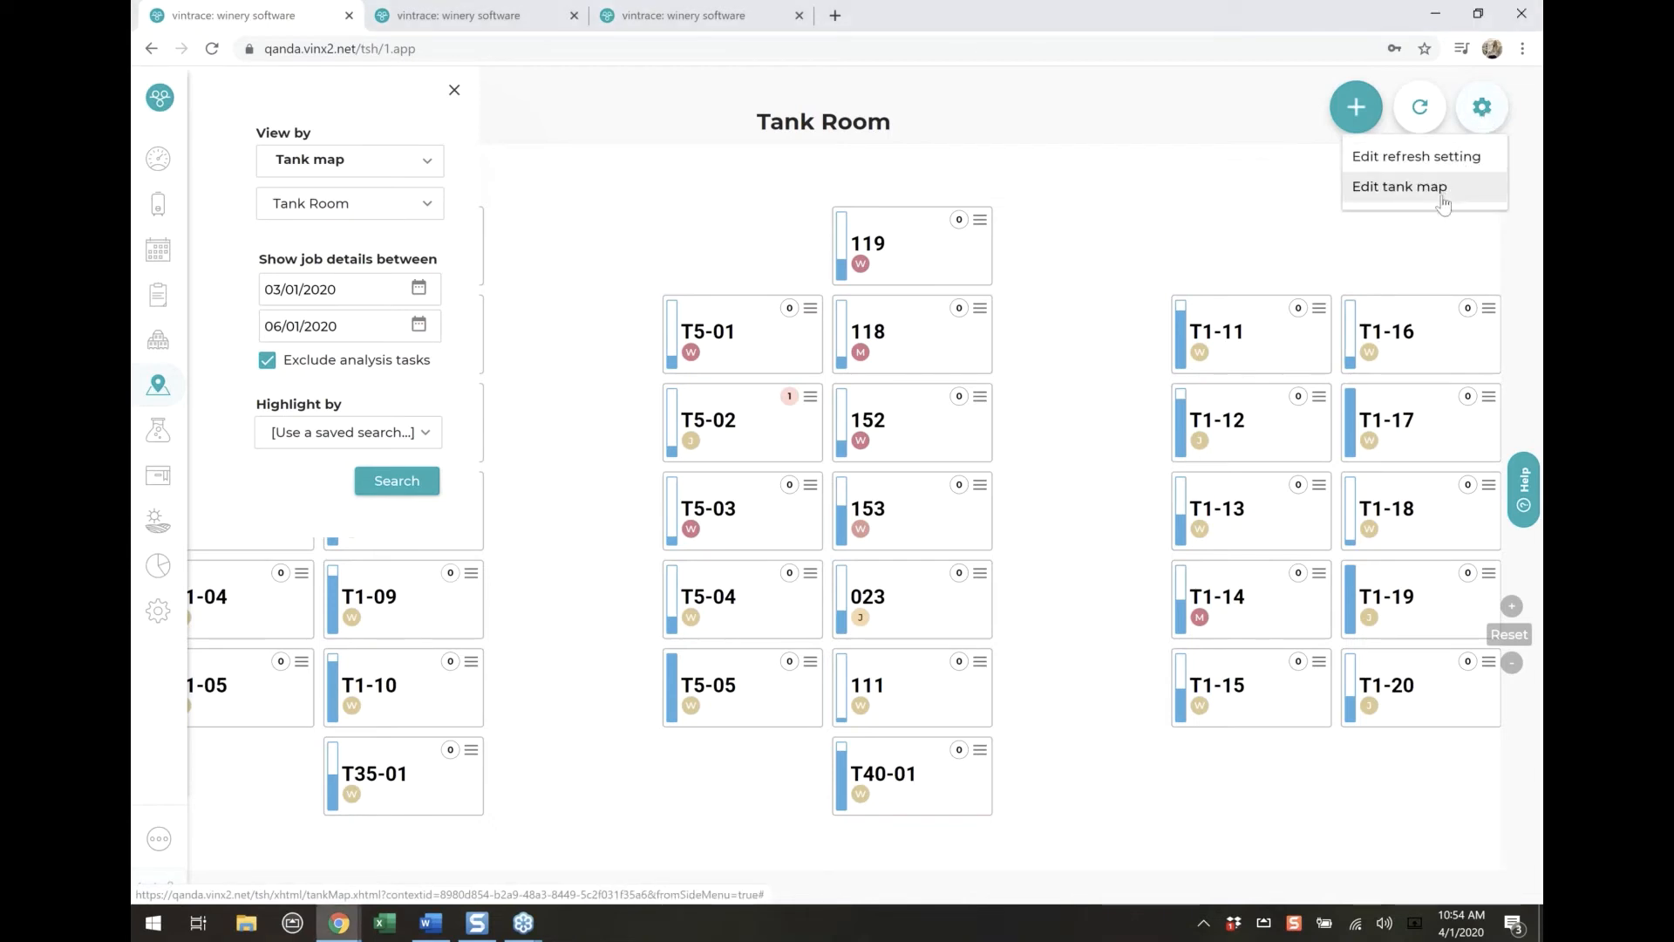
click(1444, 200)
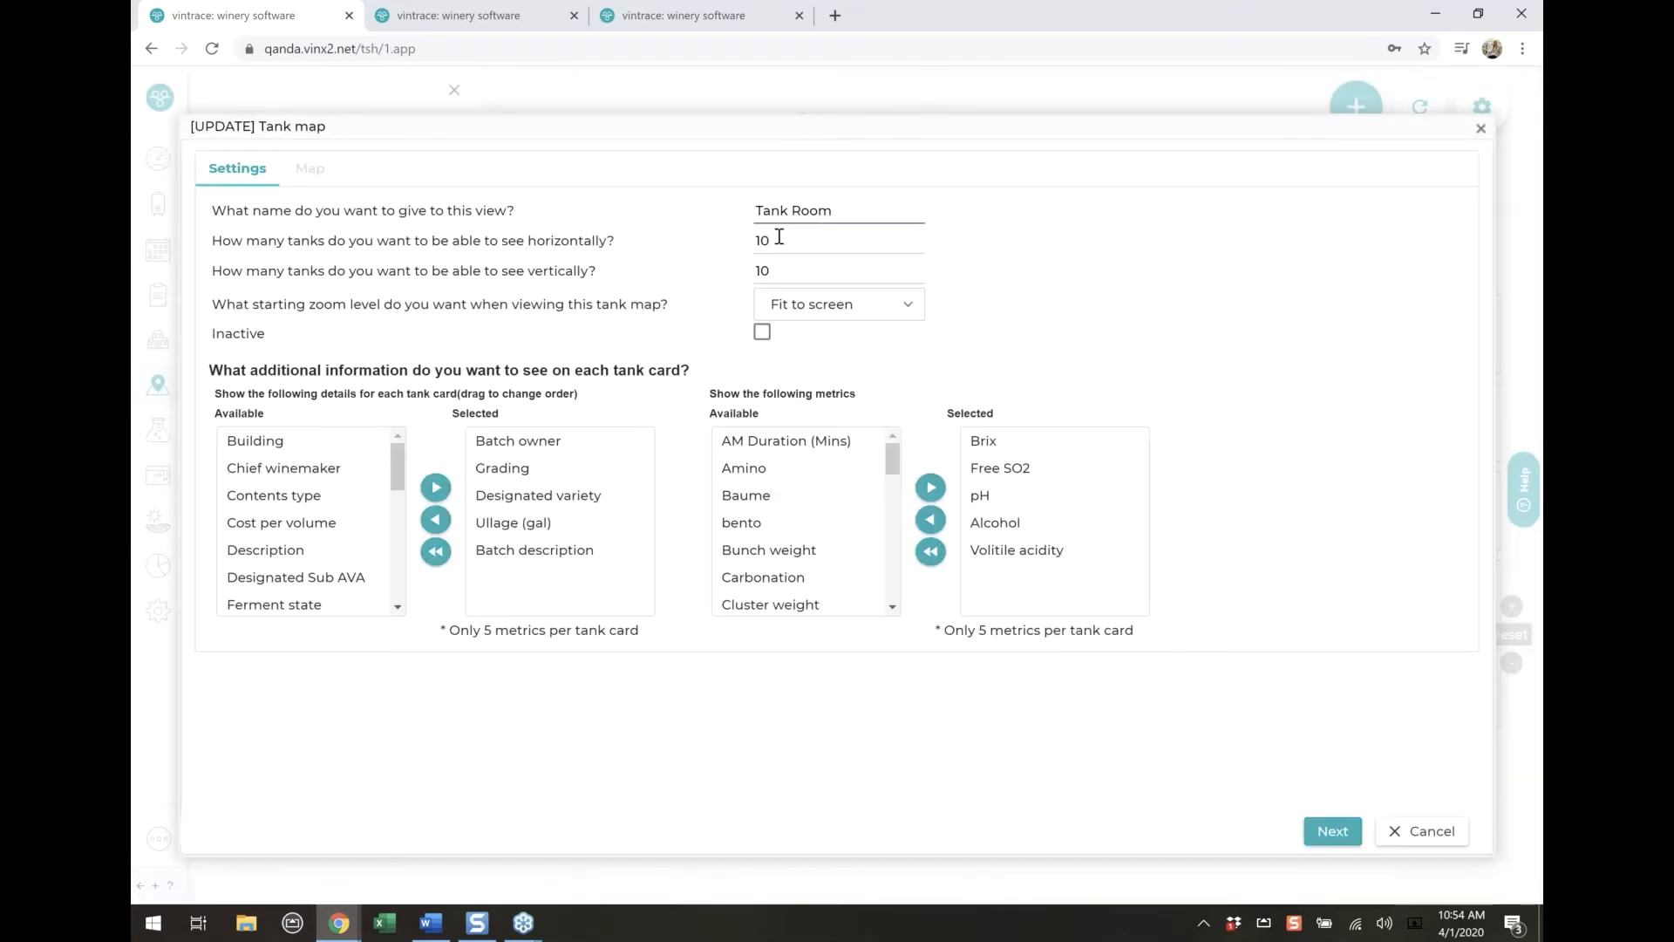
double_click(777, 238)
click(796, 237)
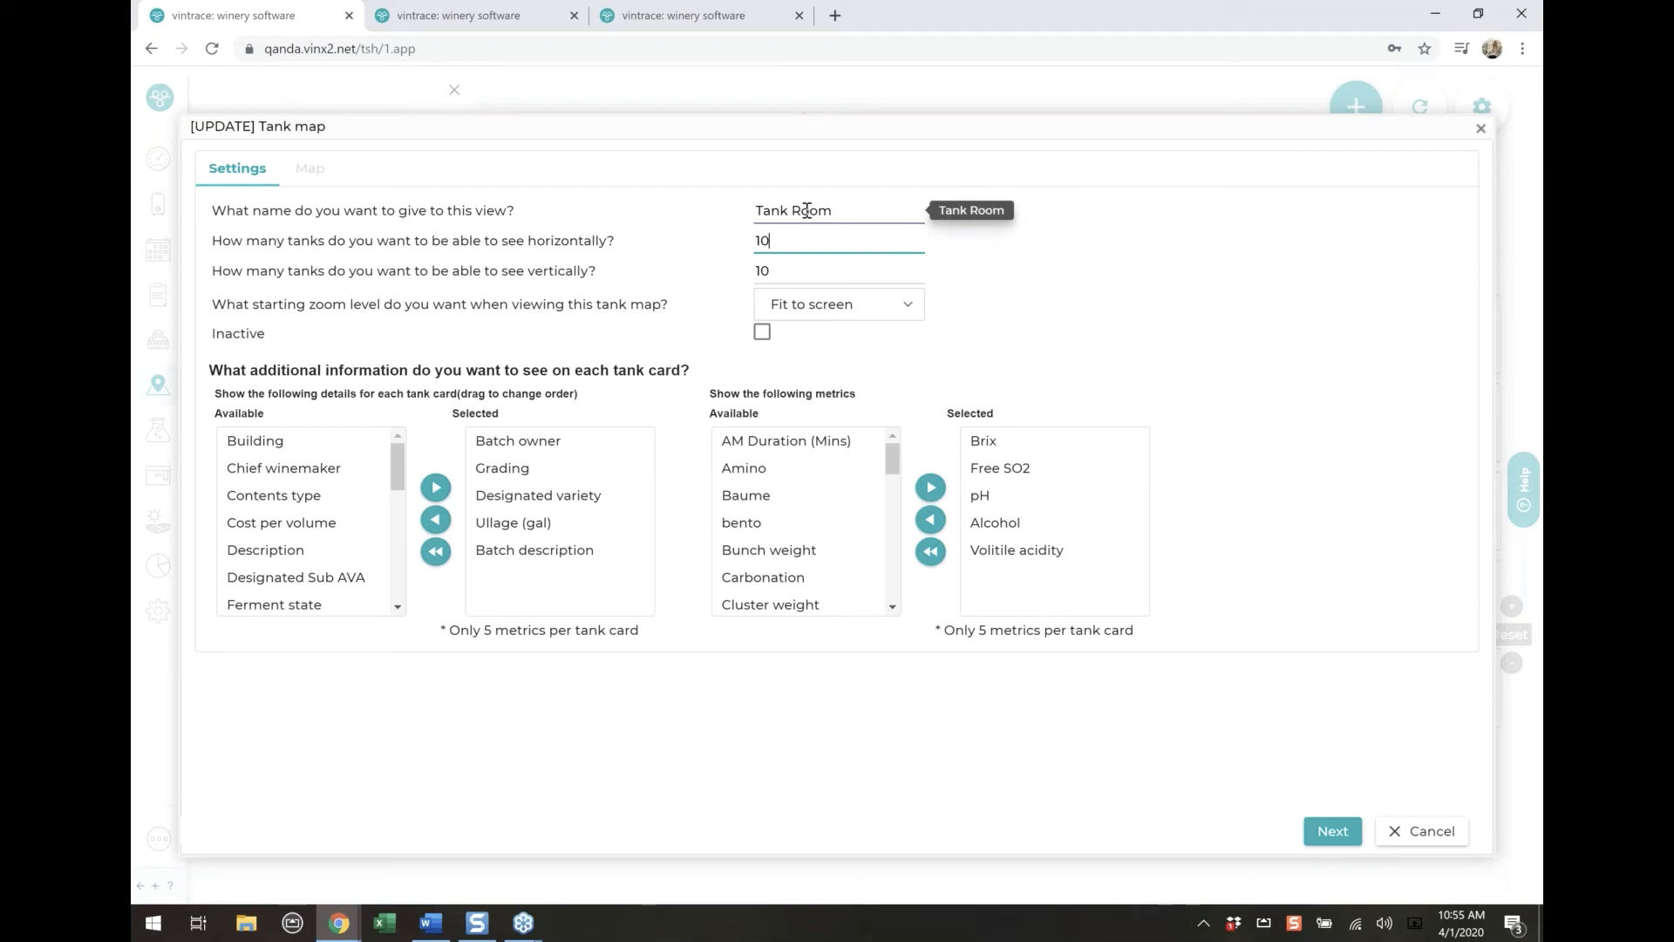
click(839, 345)
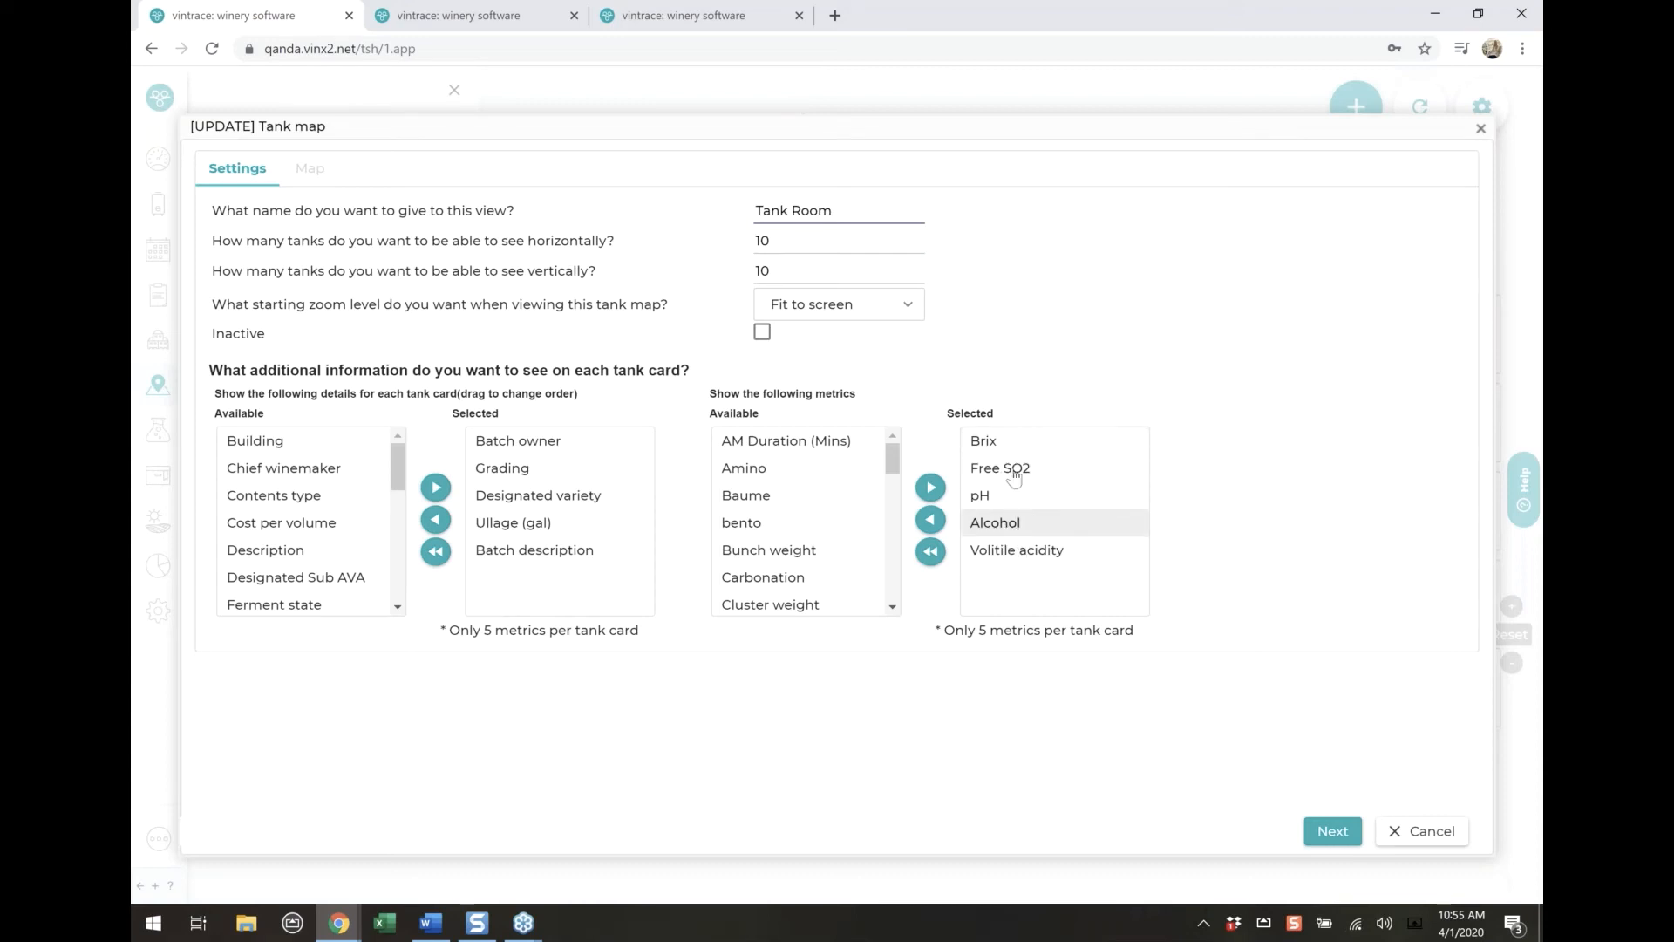
click(1335, 847)
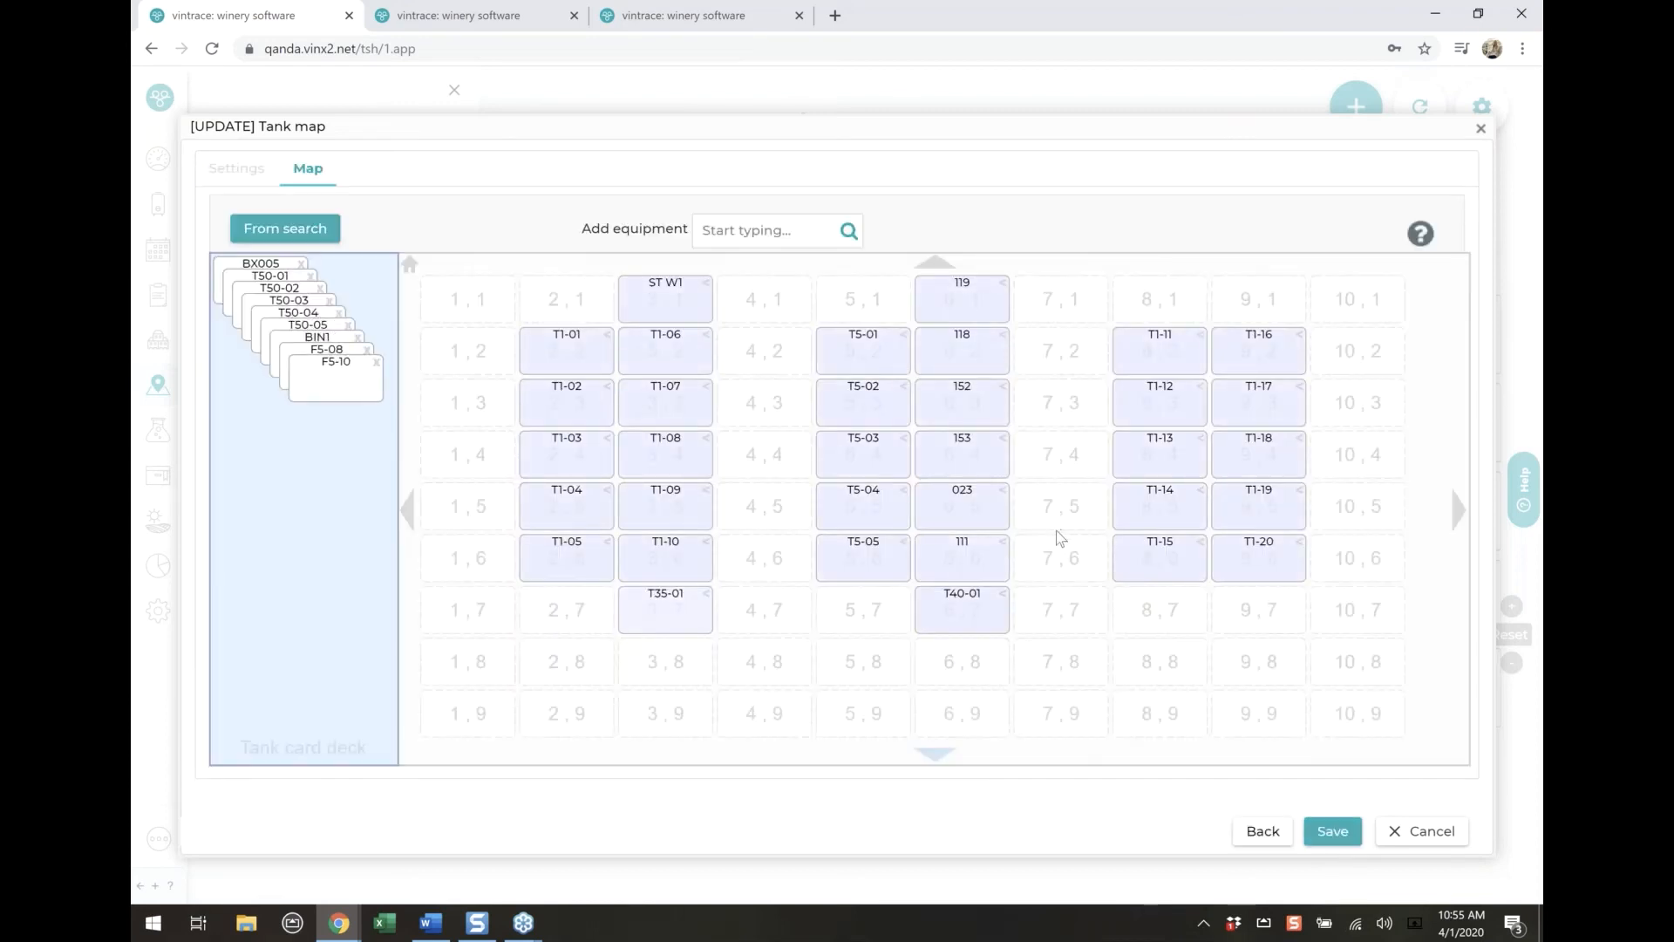
Move T1-05 to 2,8 and T1-04 to 2,7, place F5-10 at 2,5, F5-08 at 2,6 and BIN1 at 5,7, and save the tank map
drag(565, 561, 568, 661)
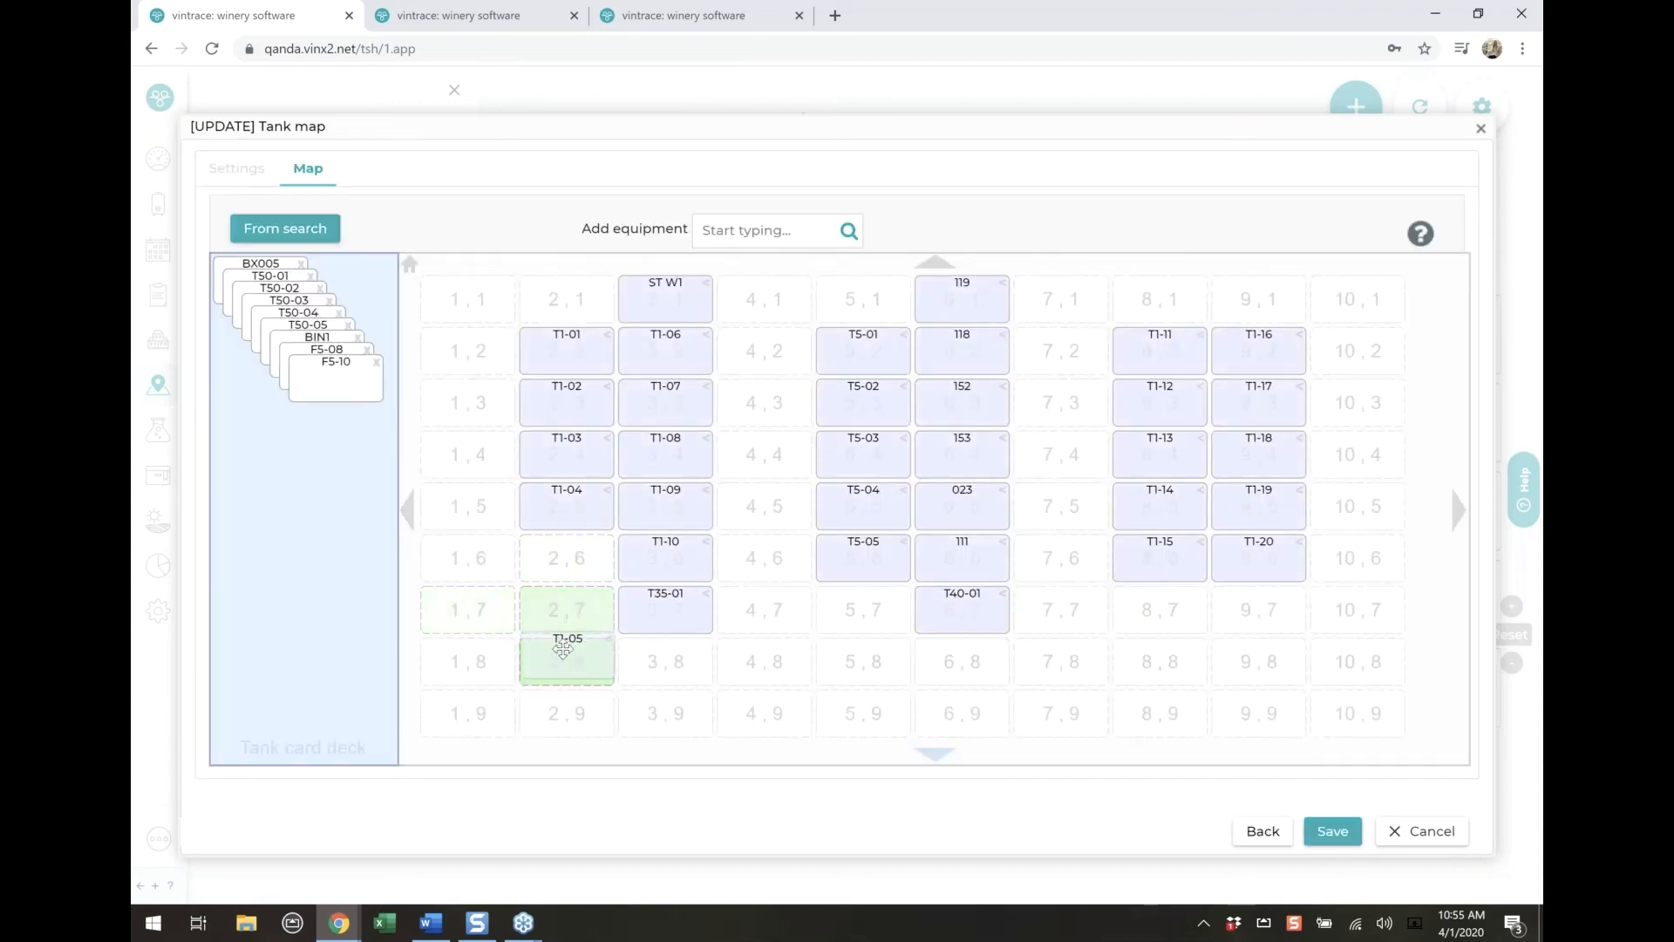
drag(556, 510, 559, 615)
drag(336, 375, 863, 610)
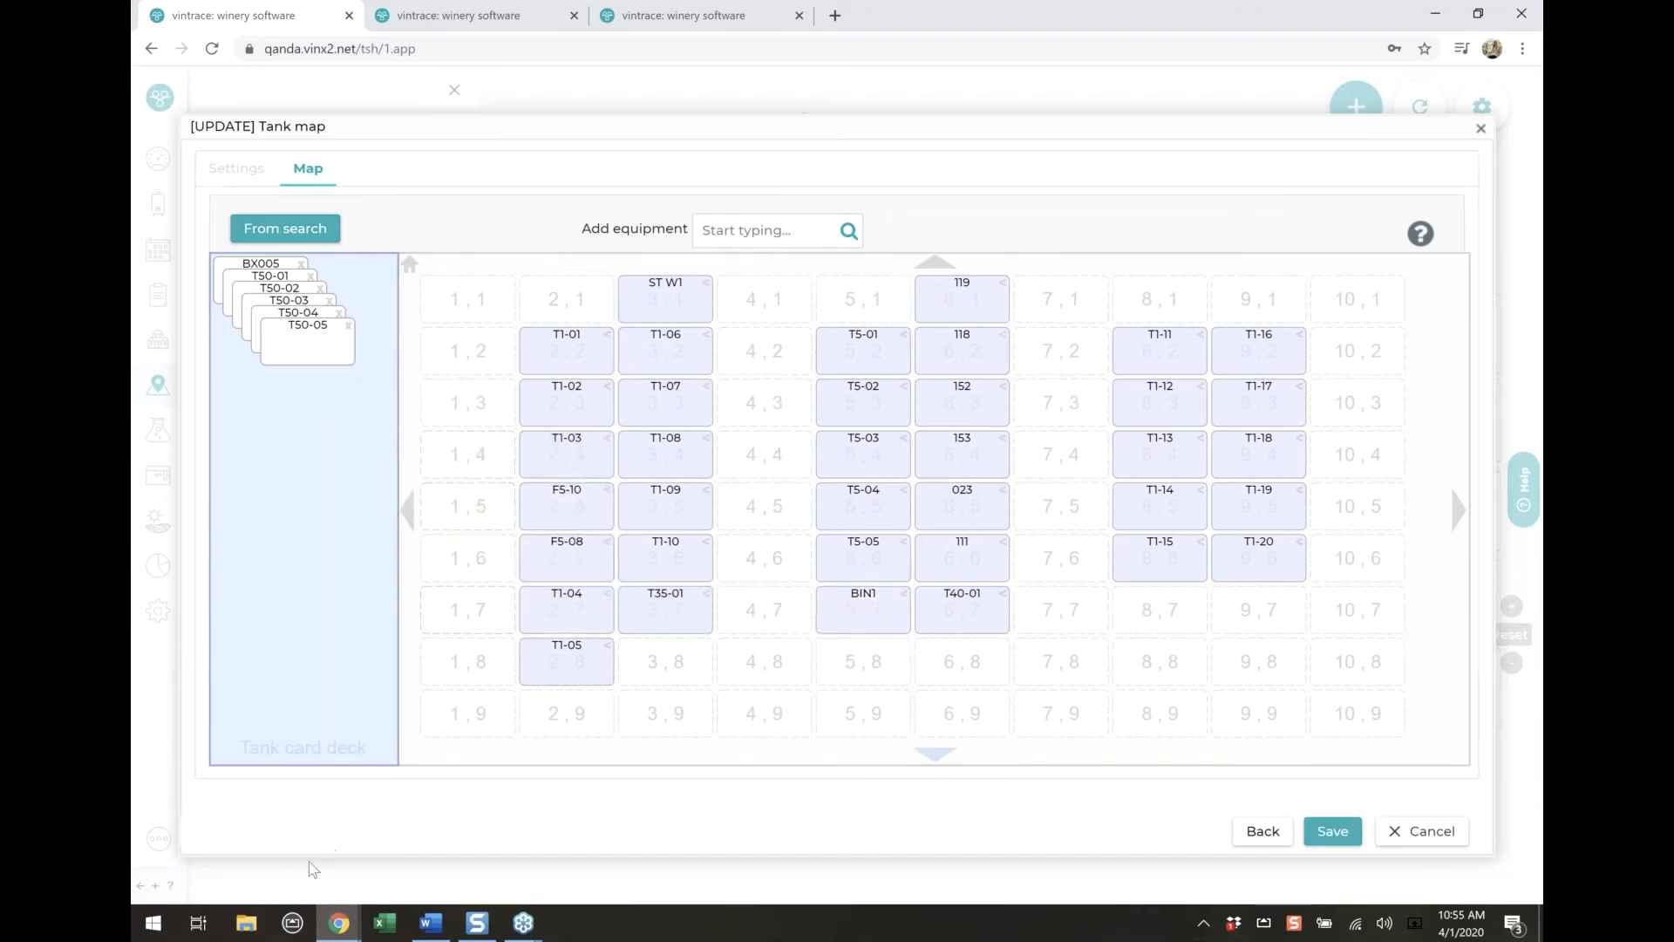
click(1334, 833)
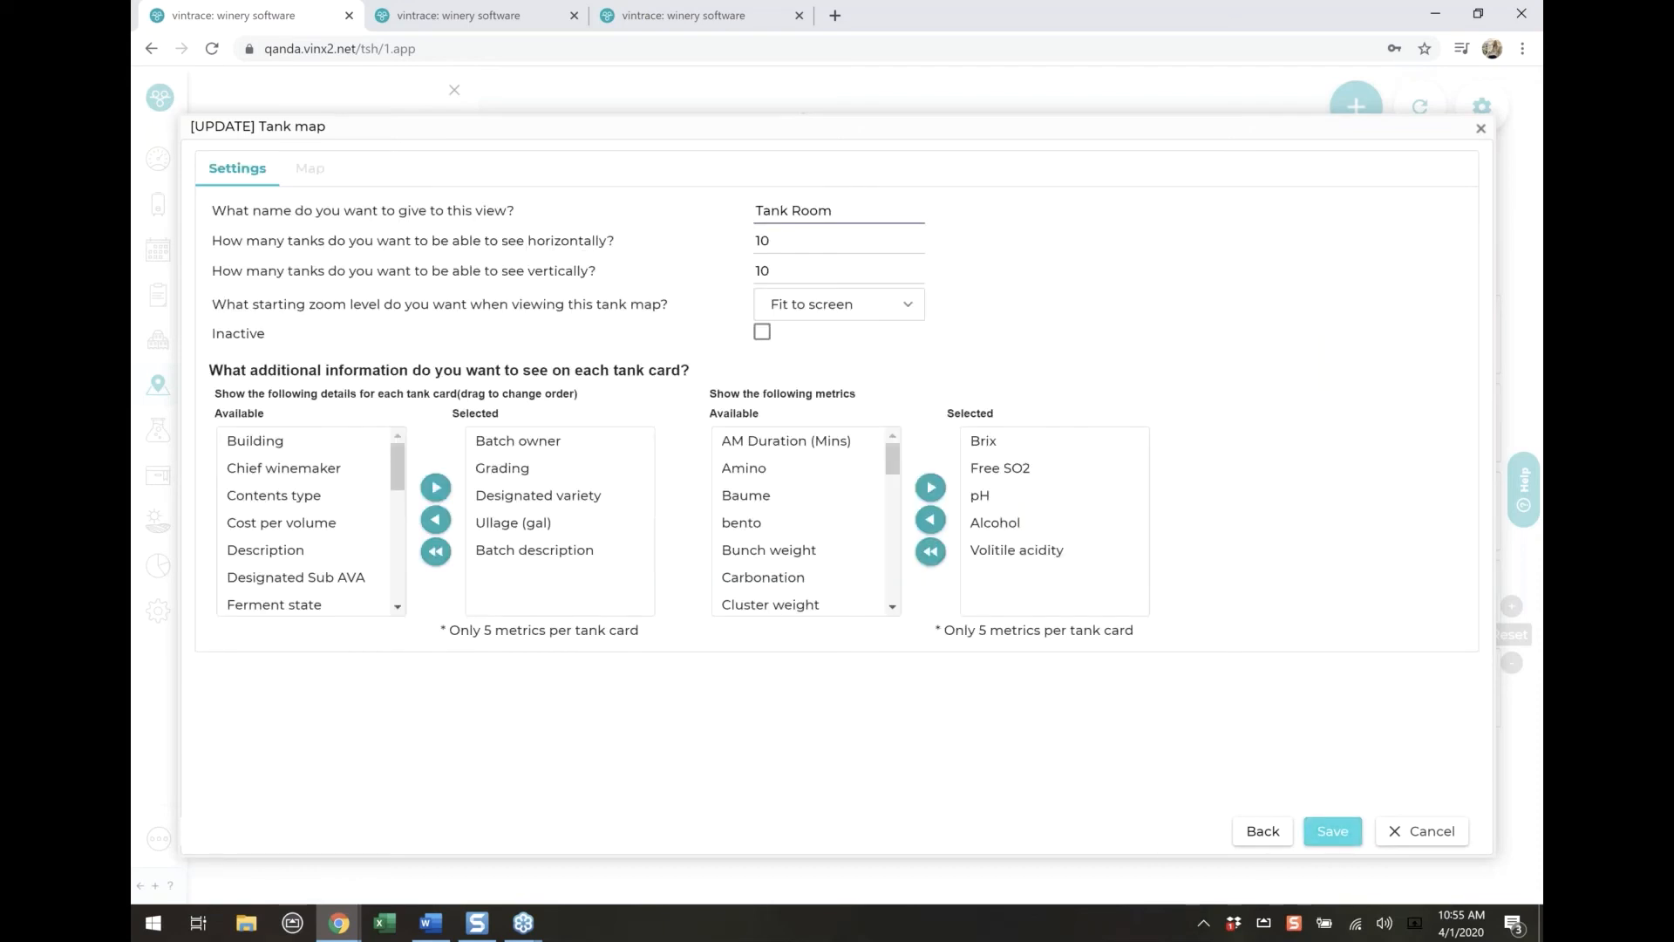
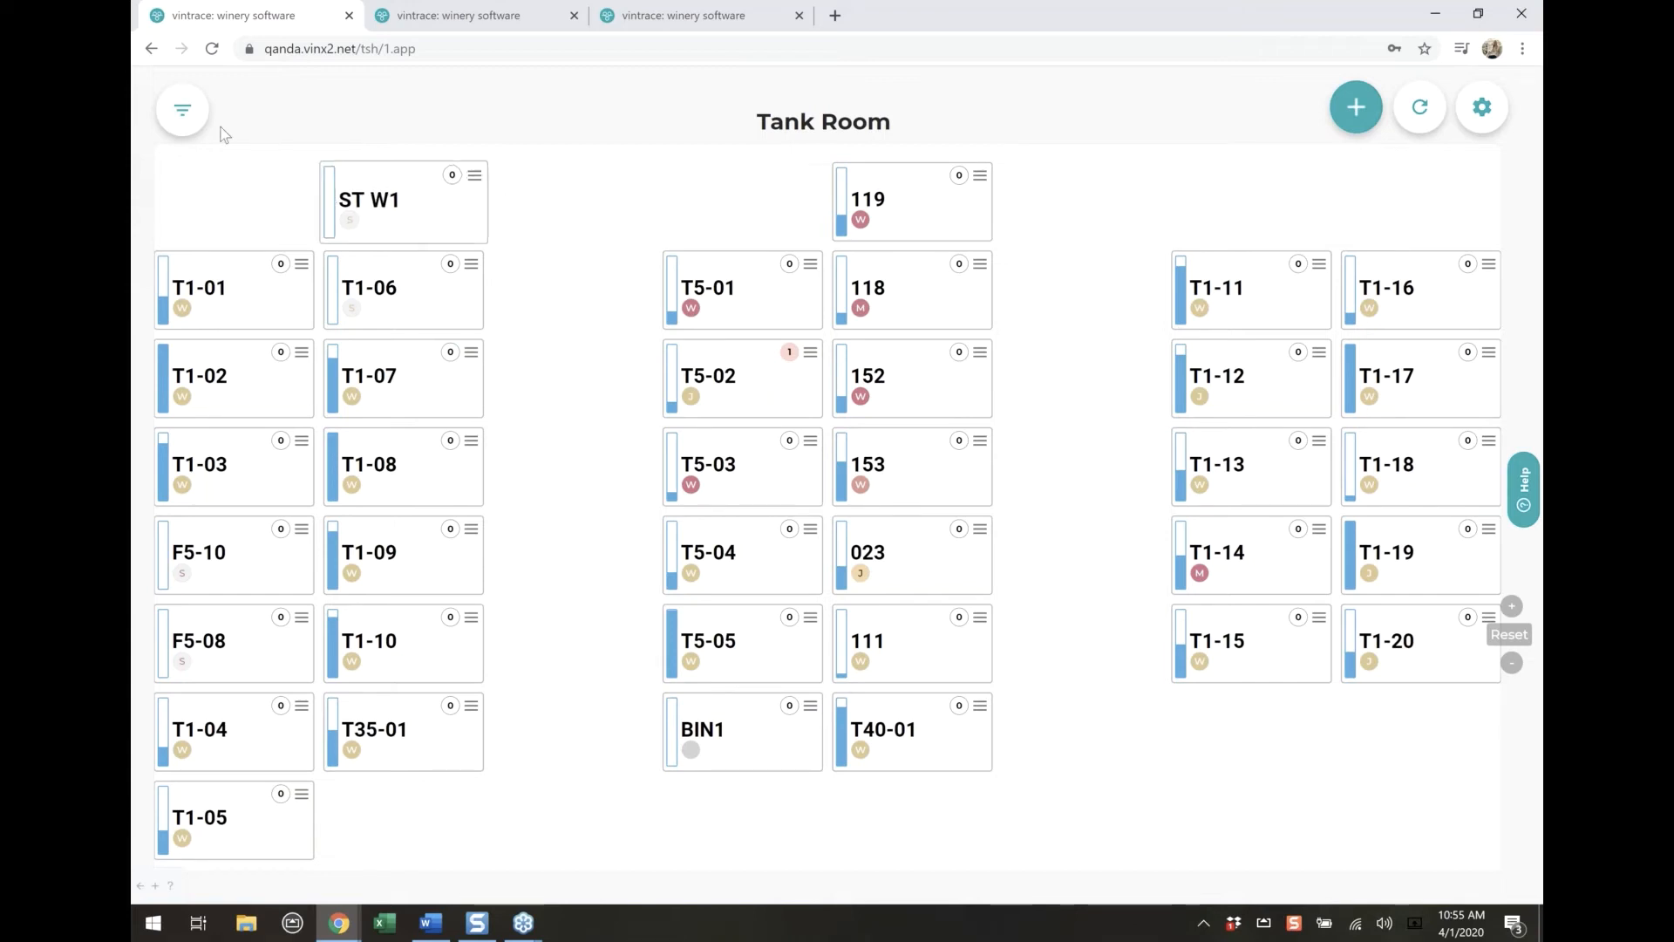
Open the Lab Console and search for vintrace Winery analysis tasks with dates ignored
click(184, 113)
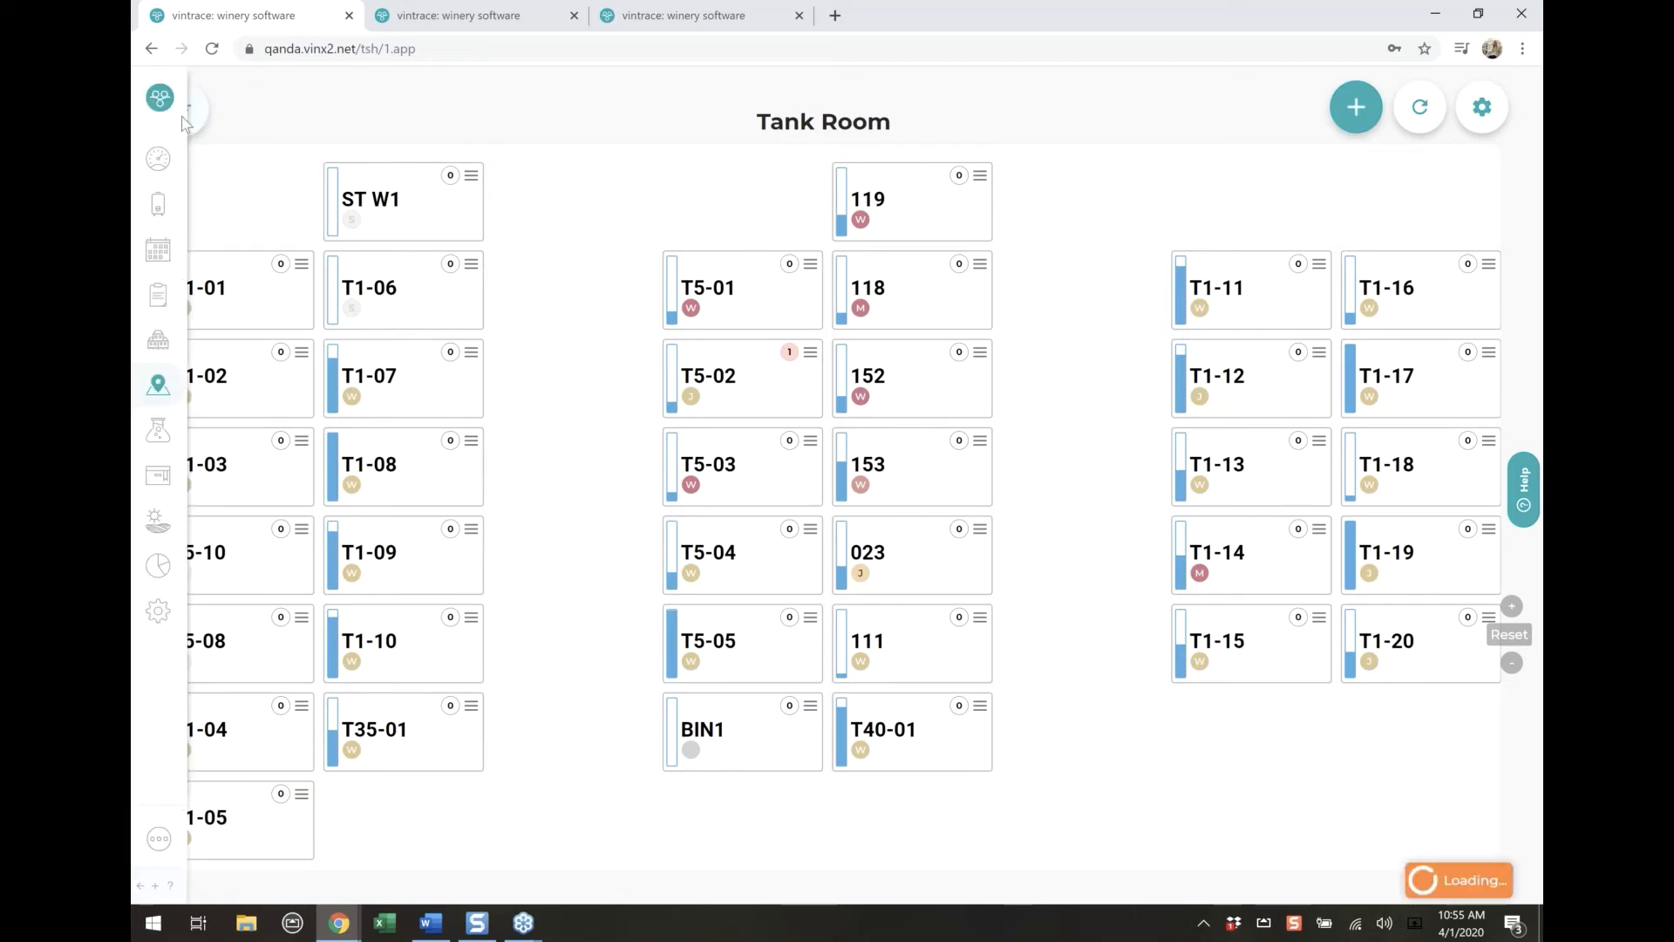
click(164, 434)
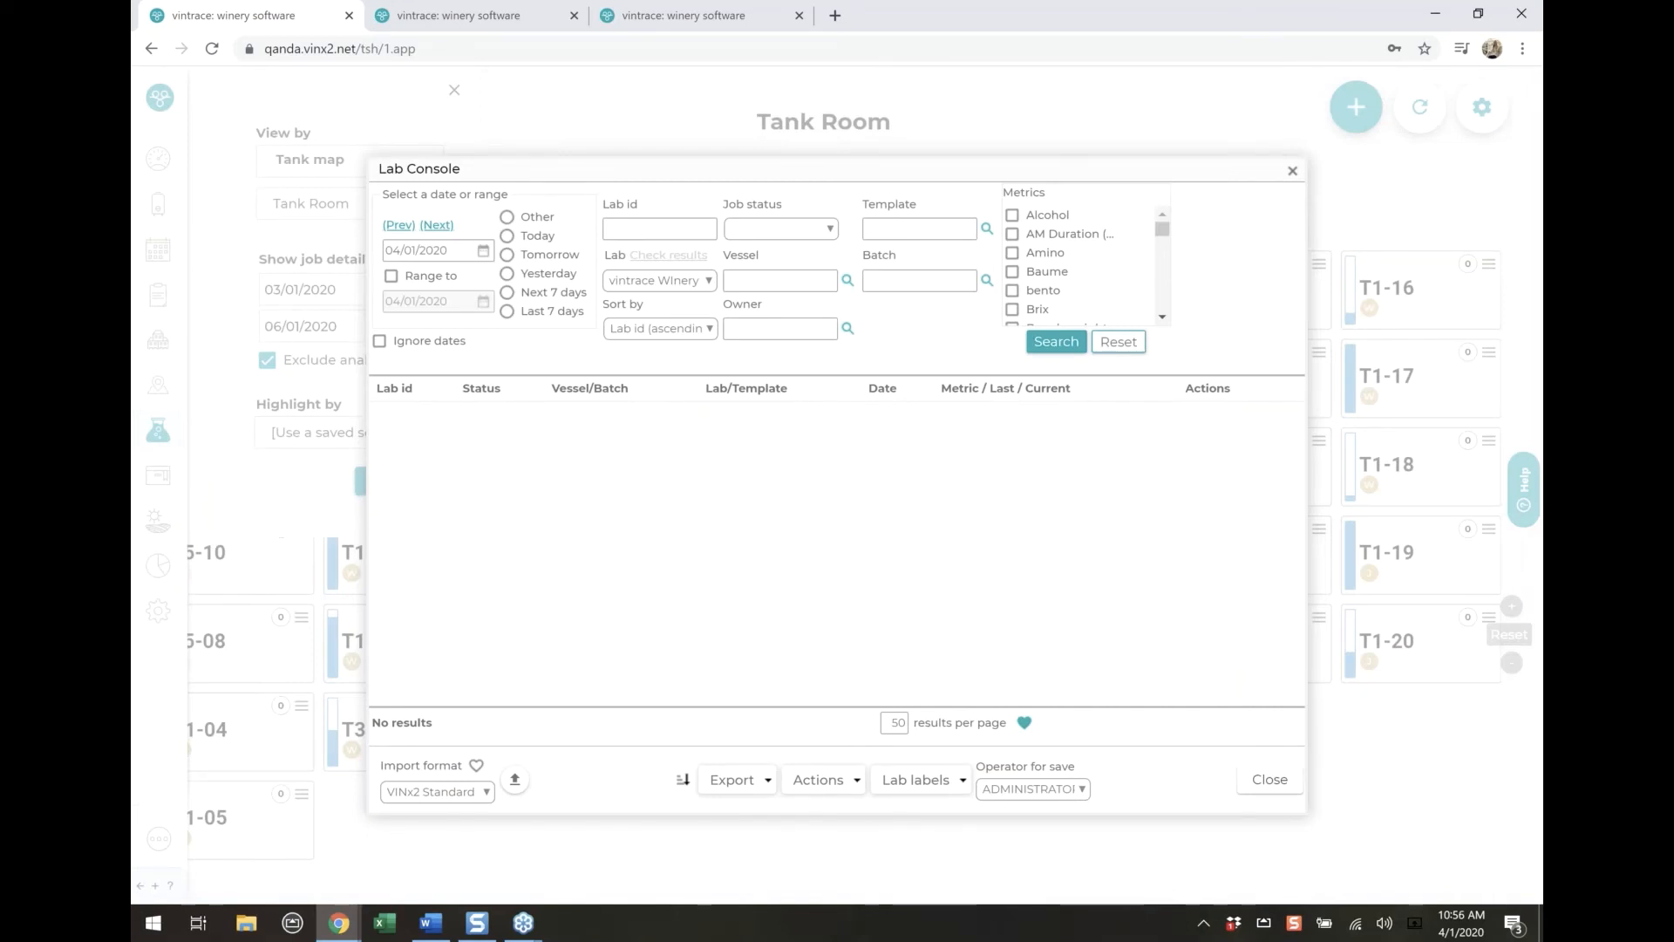
click(397, 345)
click(679, 285)
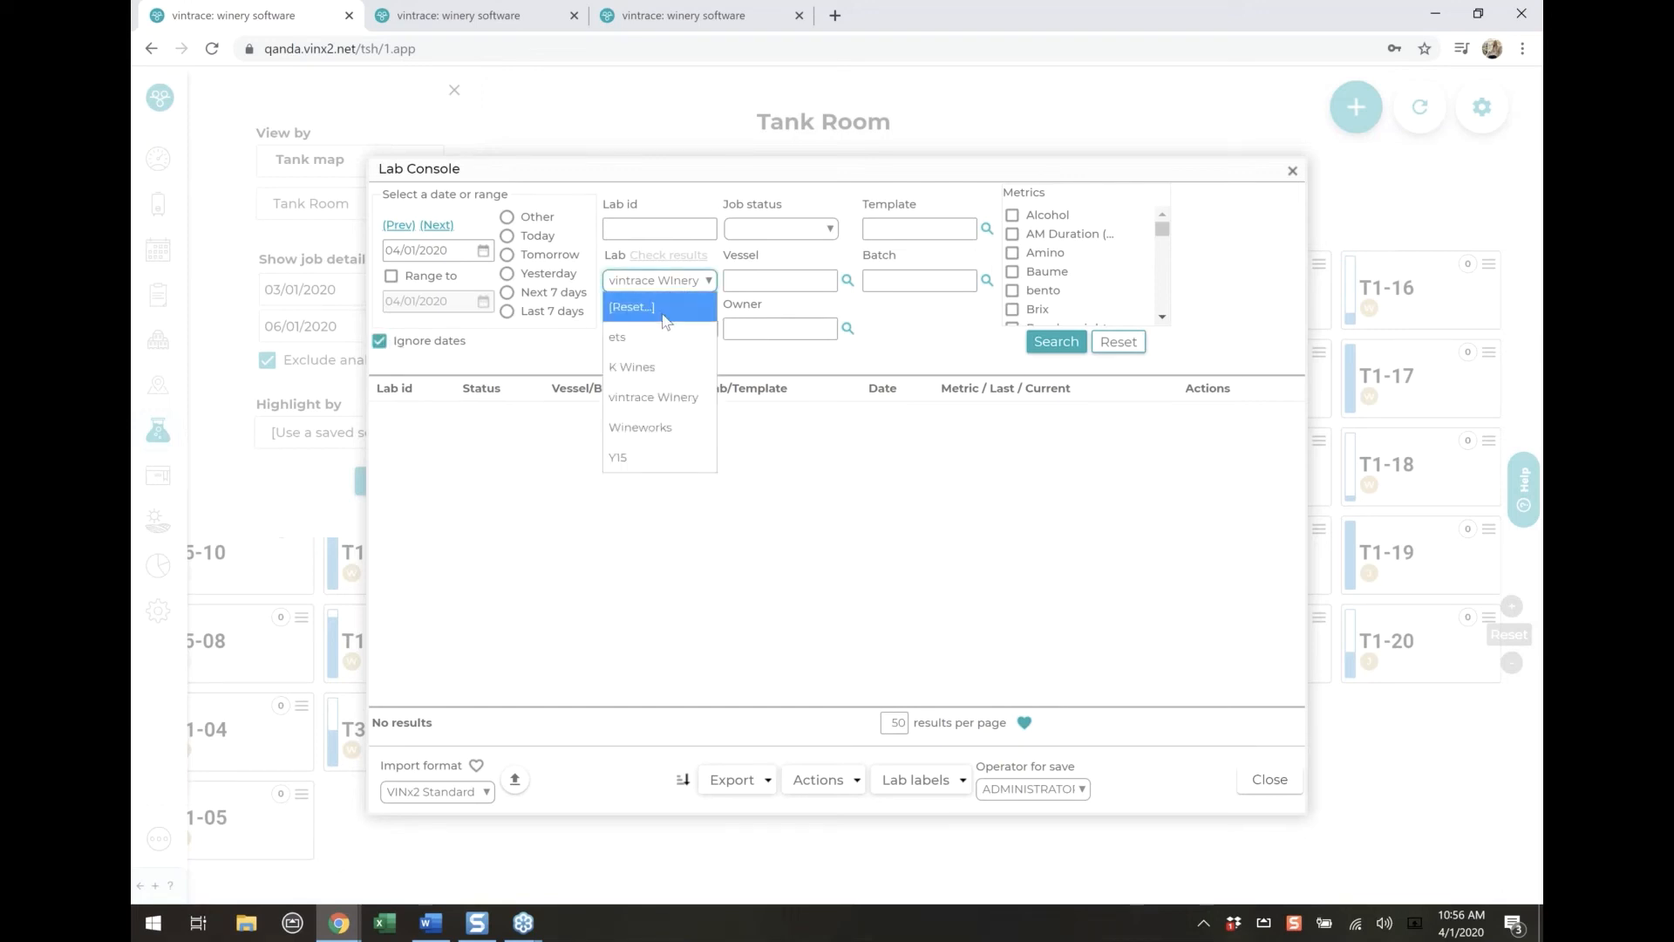
click(746, 306)
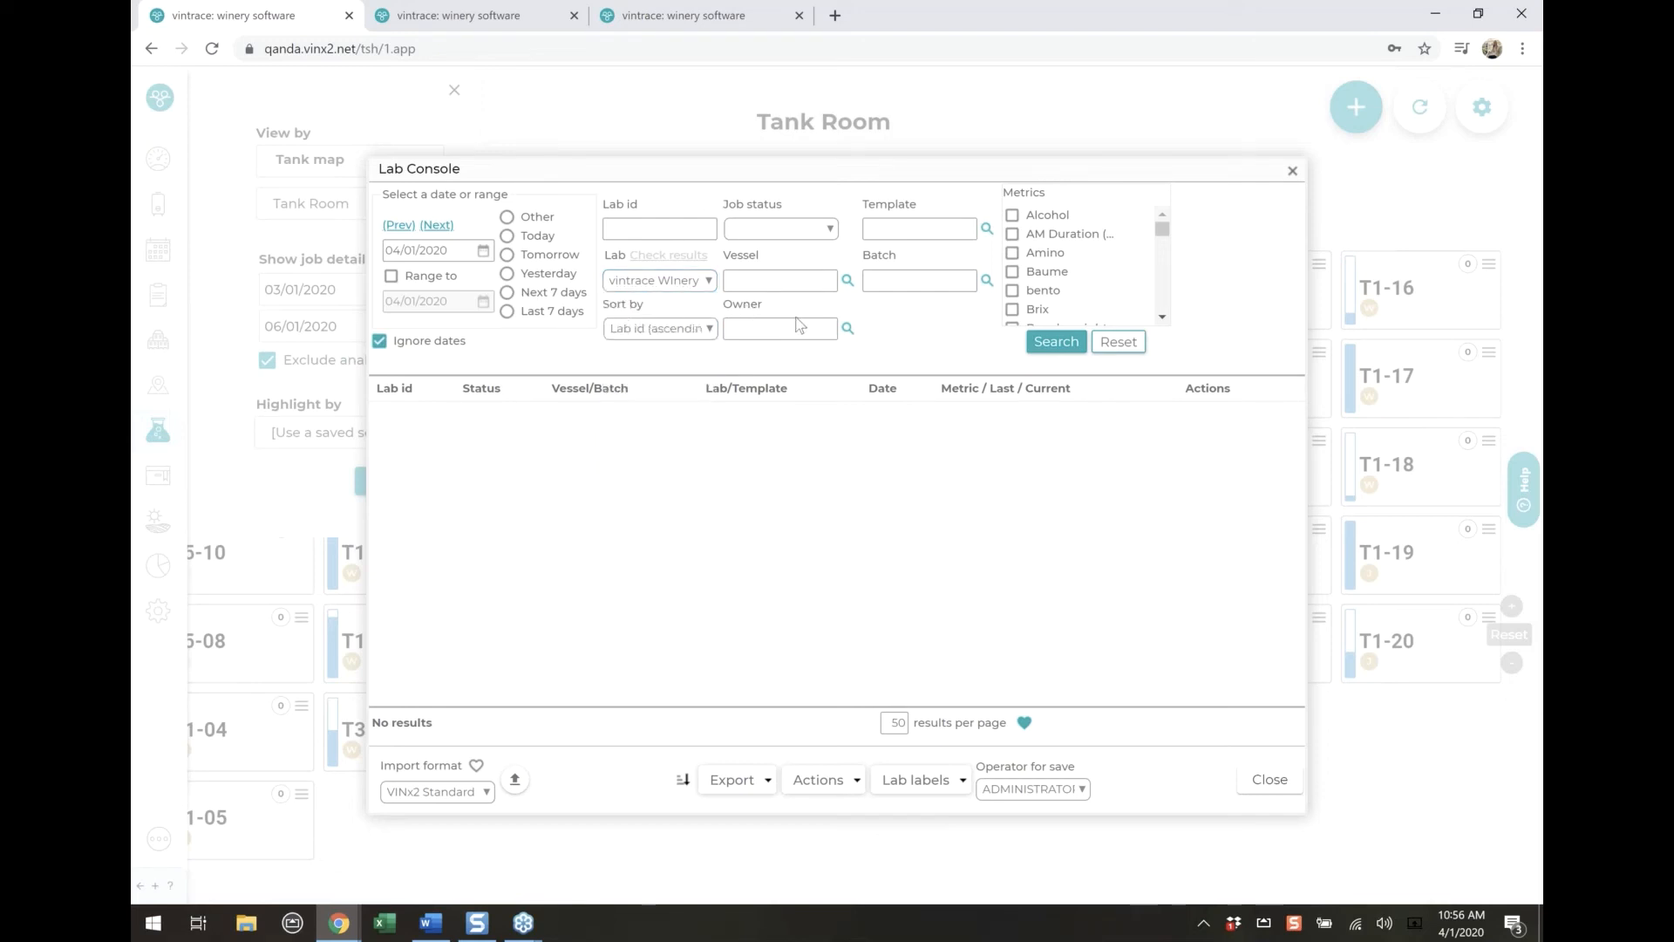
click(1062, 351)
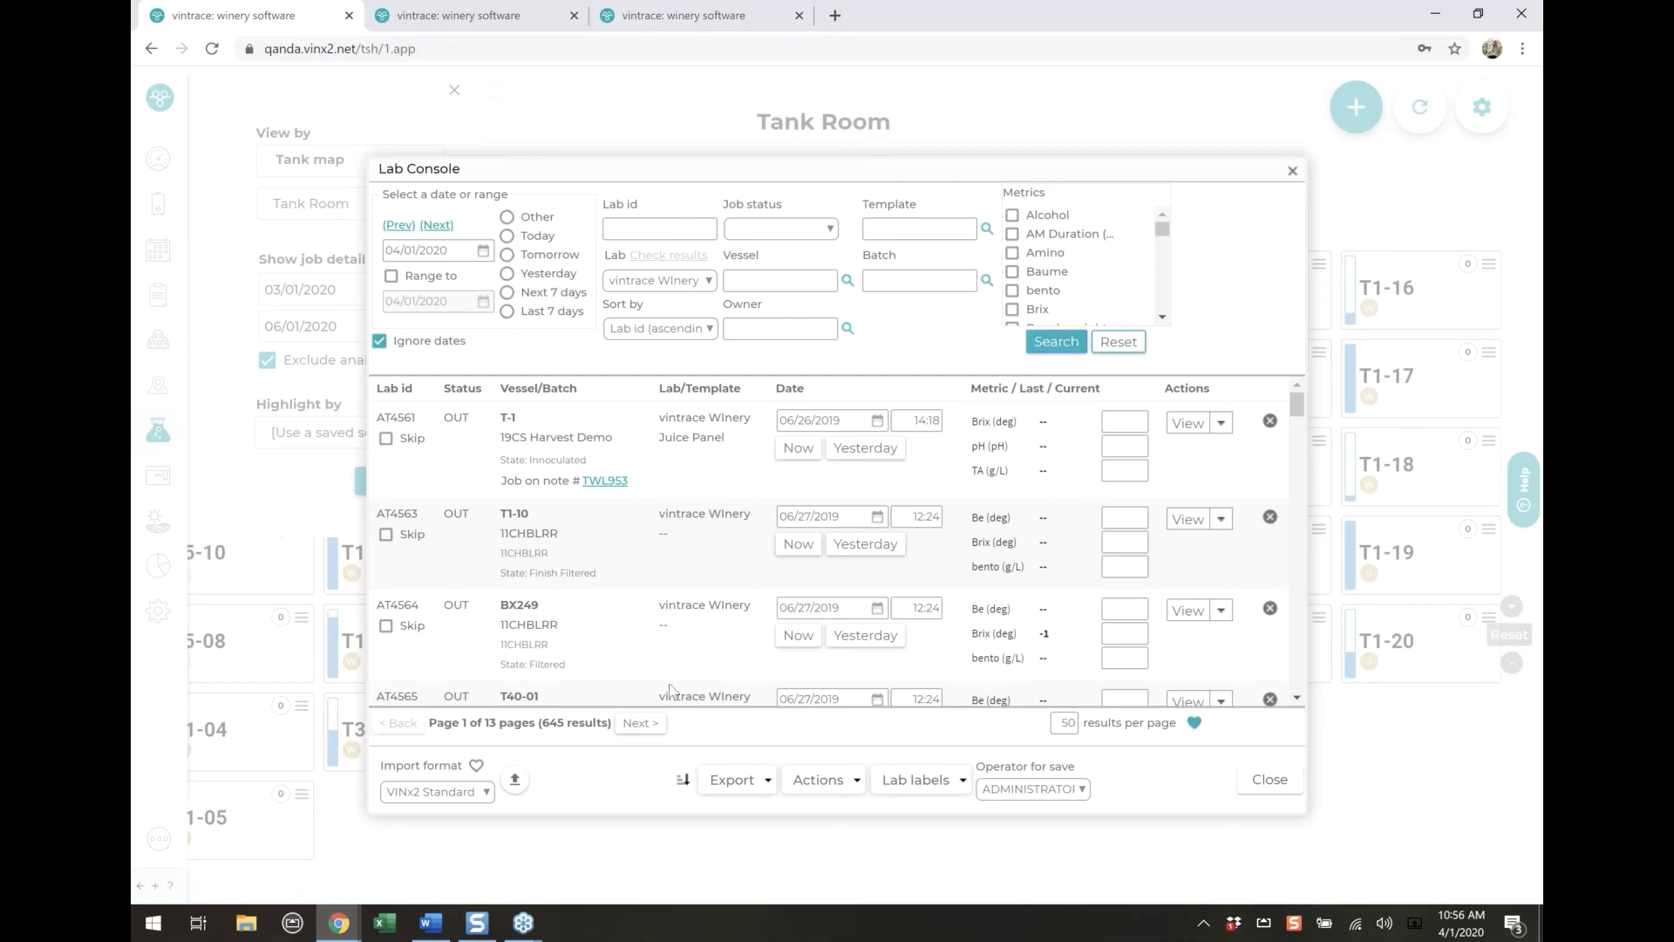
Review the actions available for a single lab task, and delete all tasks on the first results page
mouse_move(539, 723)
mouse_down()
mouse_move(611, 725)
mouse_move(562, 729)
mouse_up()
click(733, 731)
click(1401, 312)
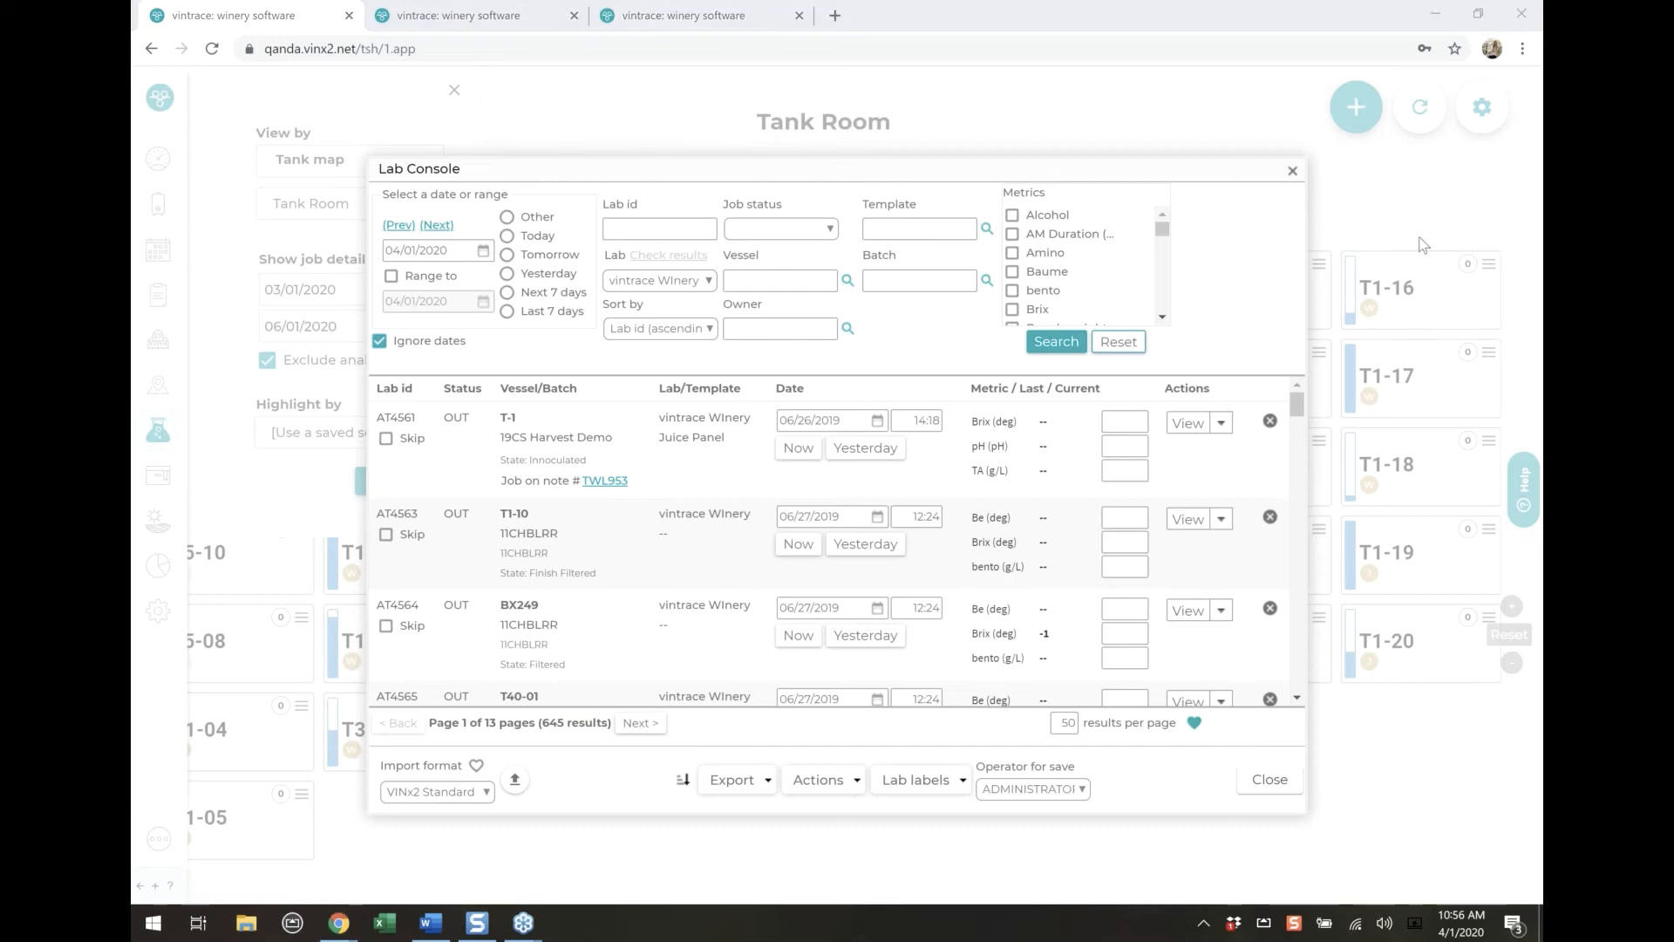
click(1222, 423)
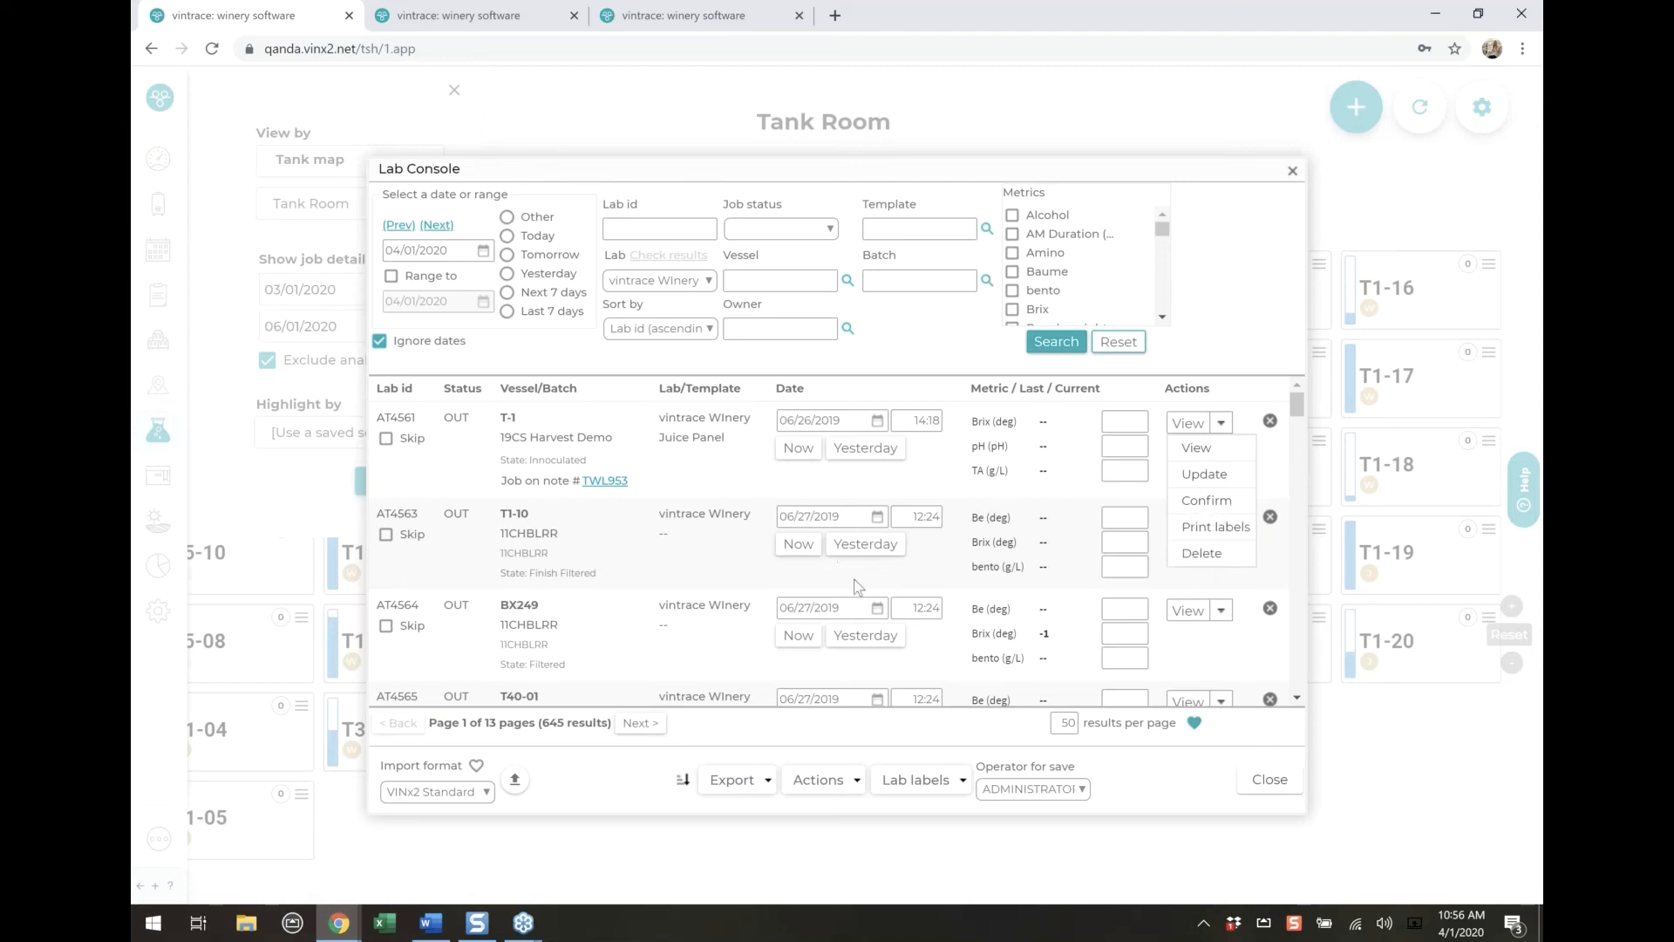
scroll(850, 583, down, 10)
click(820, 779)
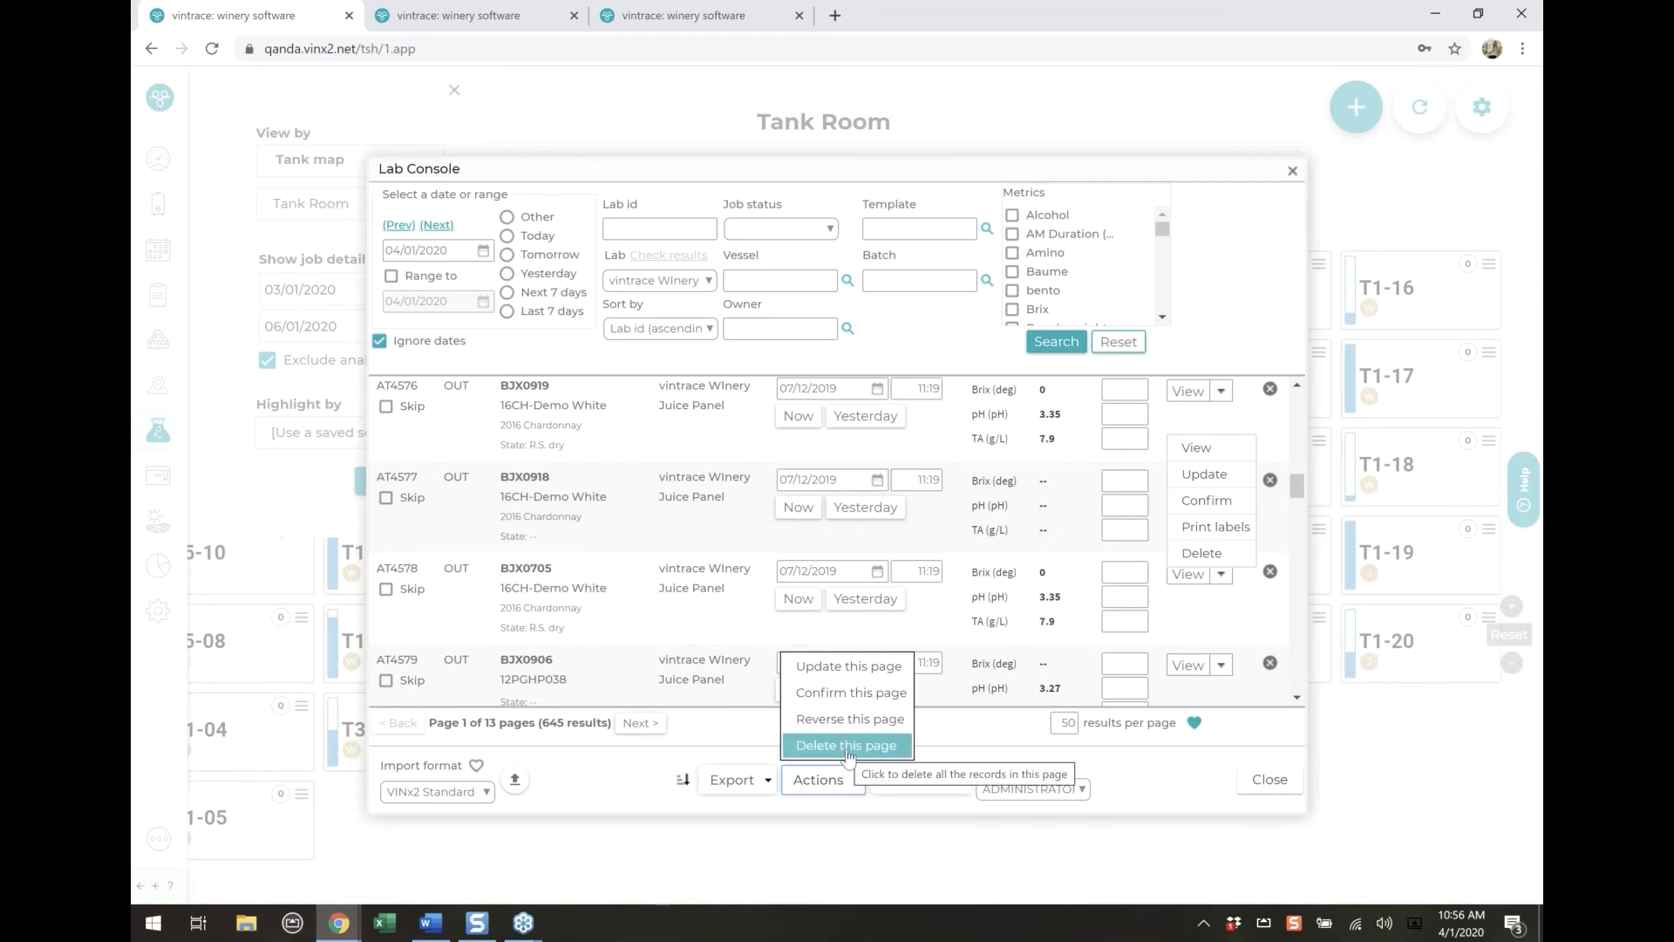
click(847, 747)
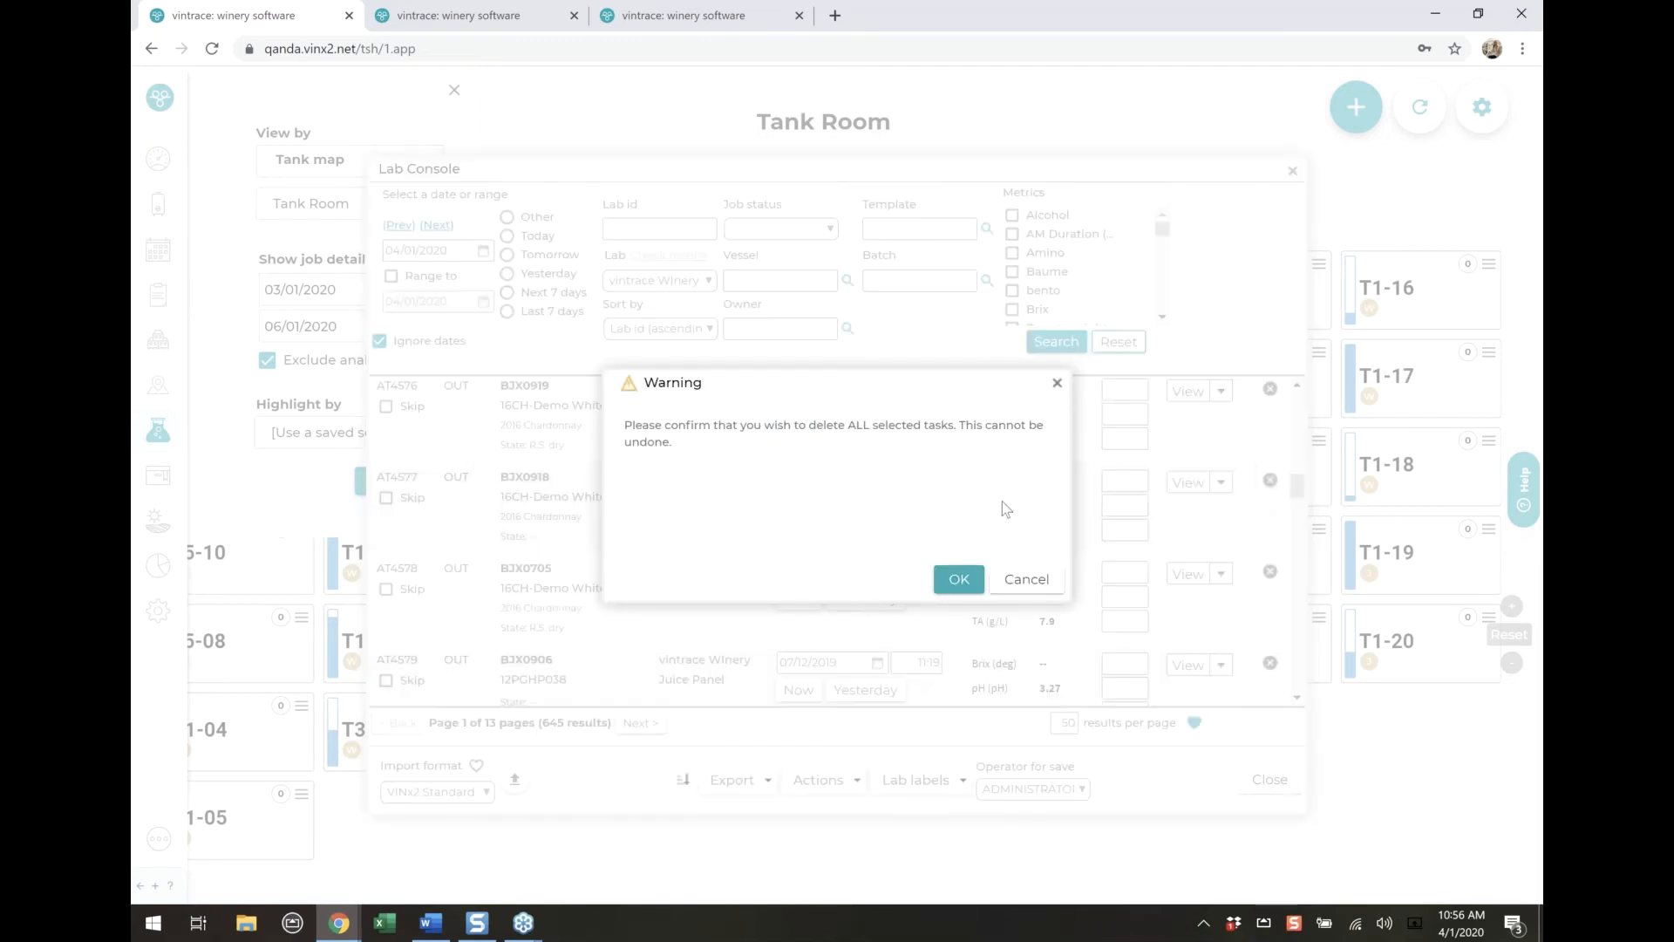
click(959, 579)
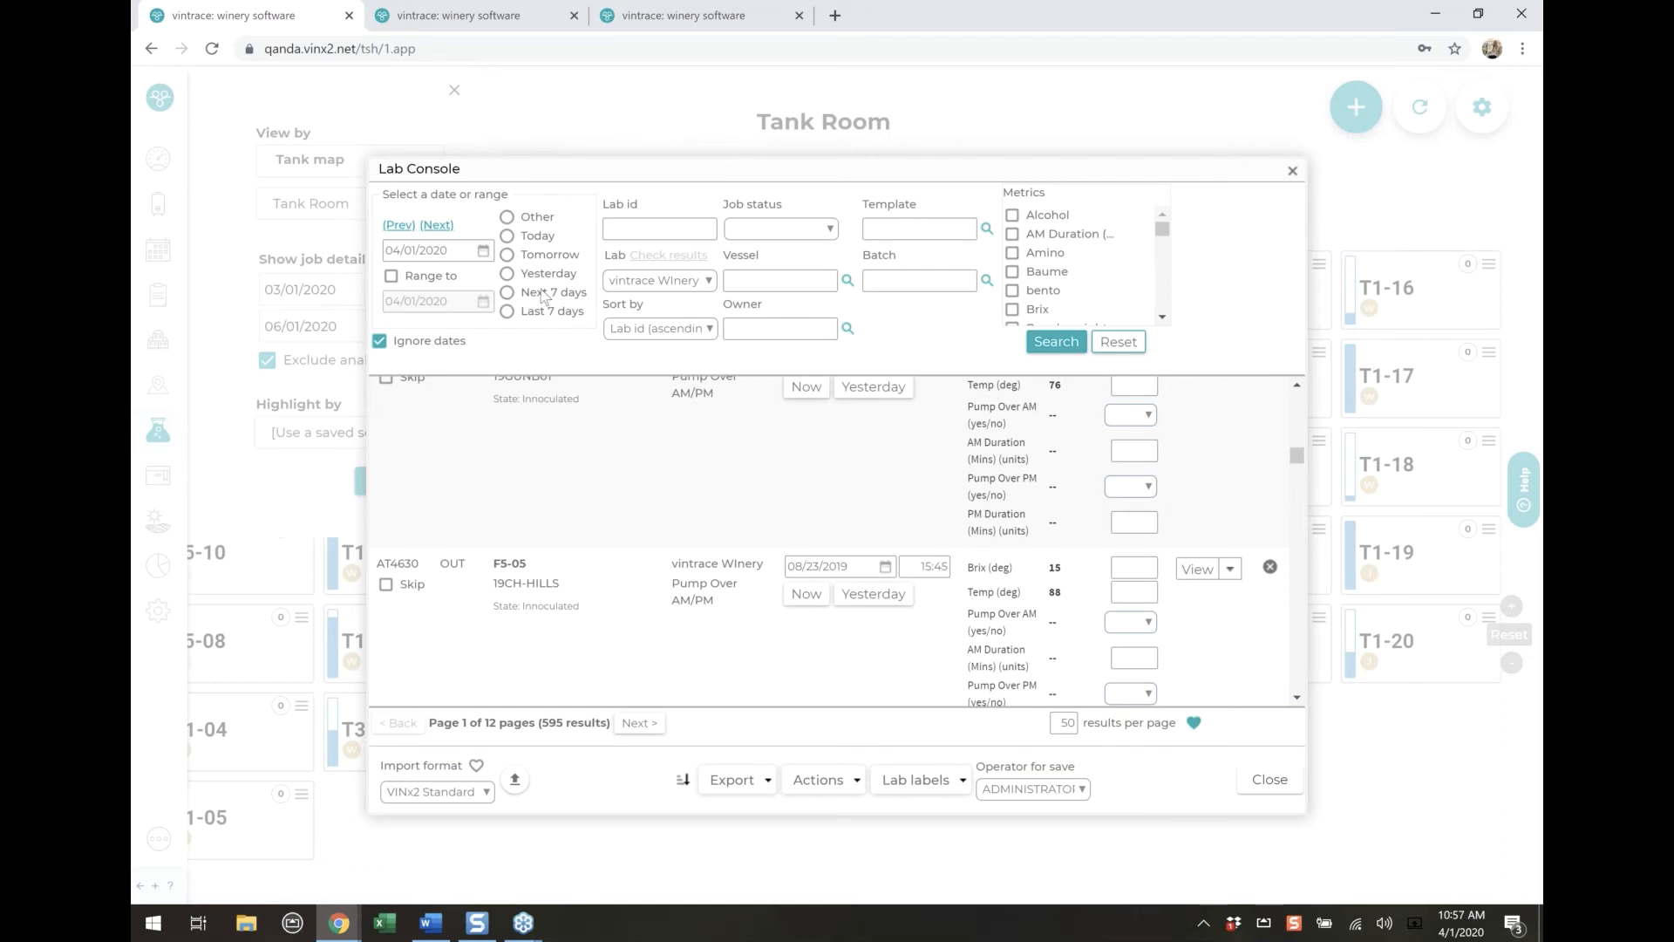
Limit the Lab Console search to a date range instead of ignoring dates, with 03/01/2020 as the range's end date
click(436, 276)
click(483, 302)
click(380, 341)
click(484, 305)
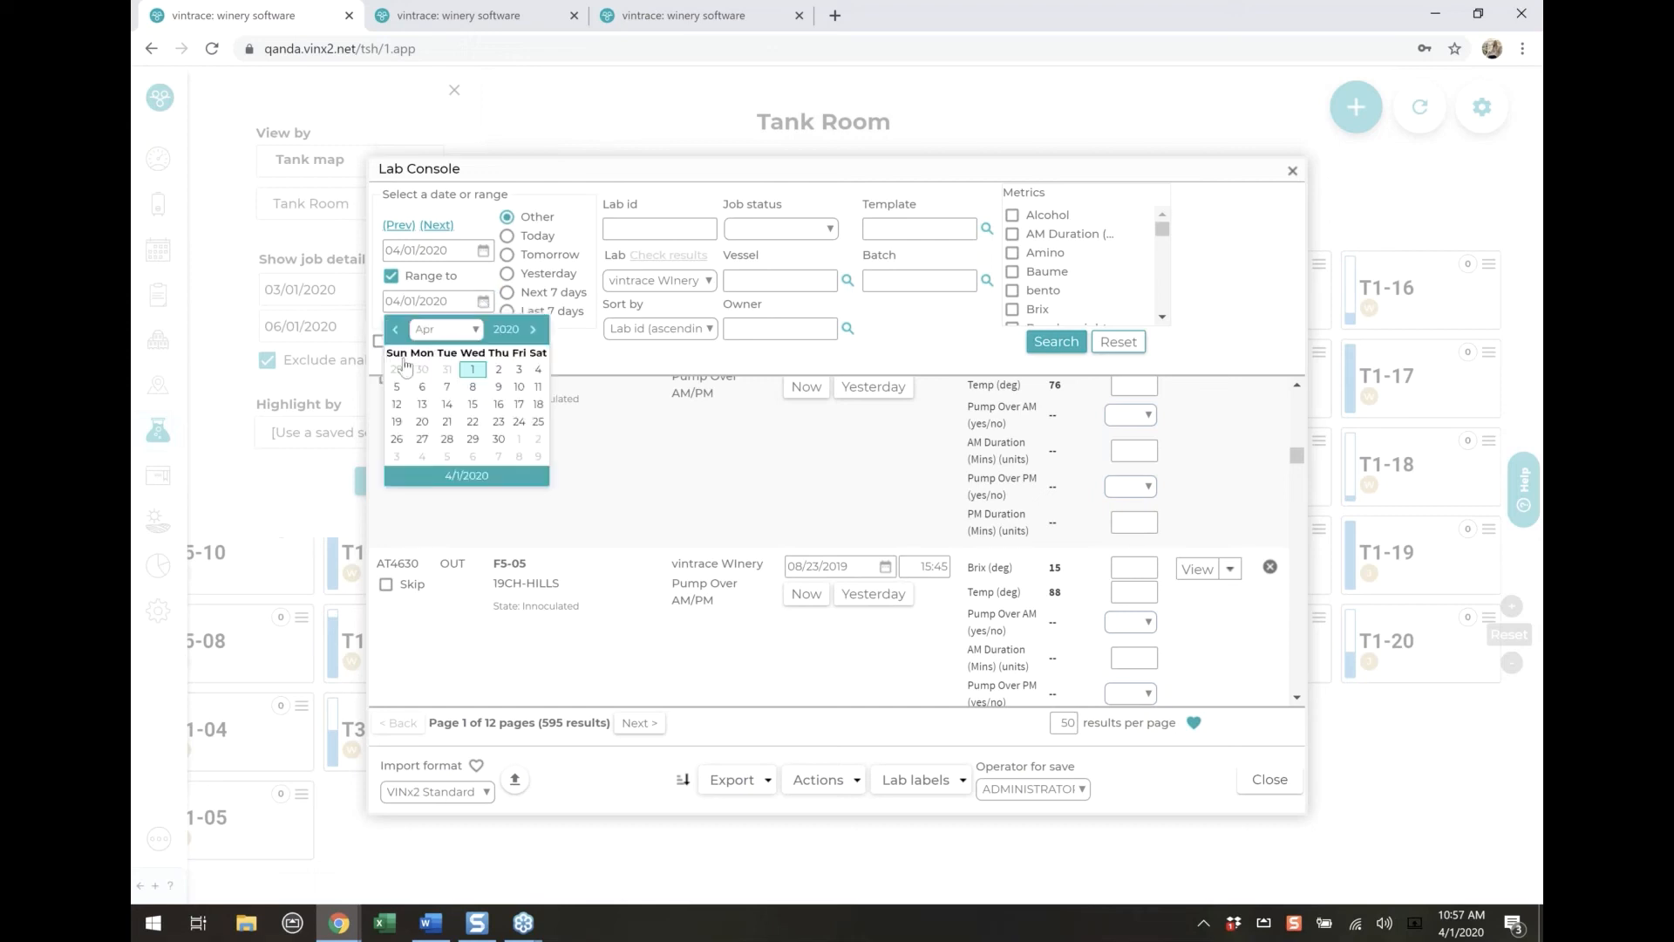
click(394, 332)
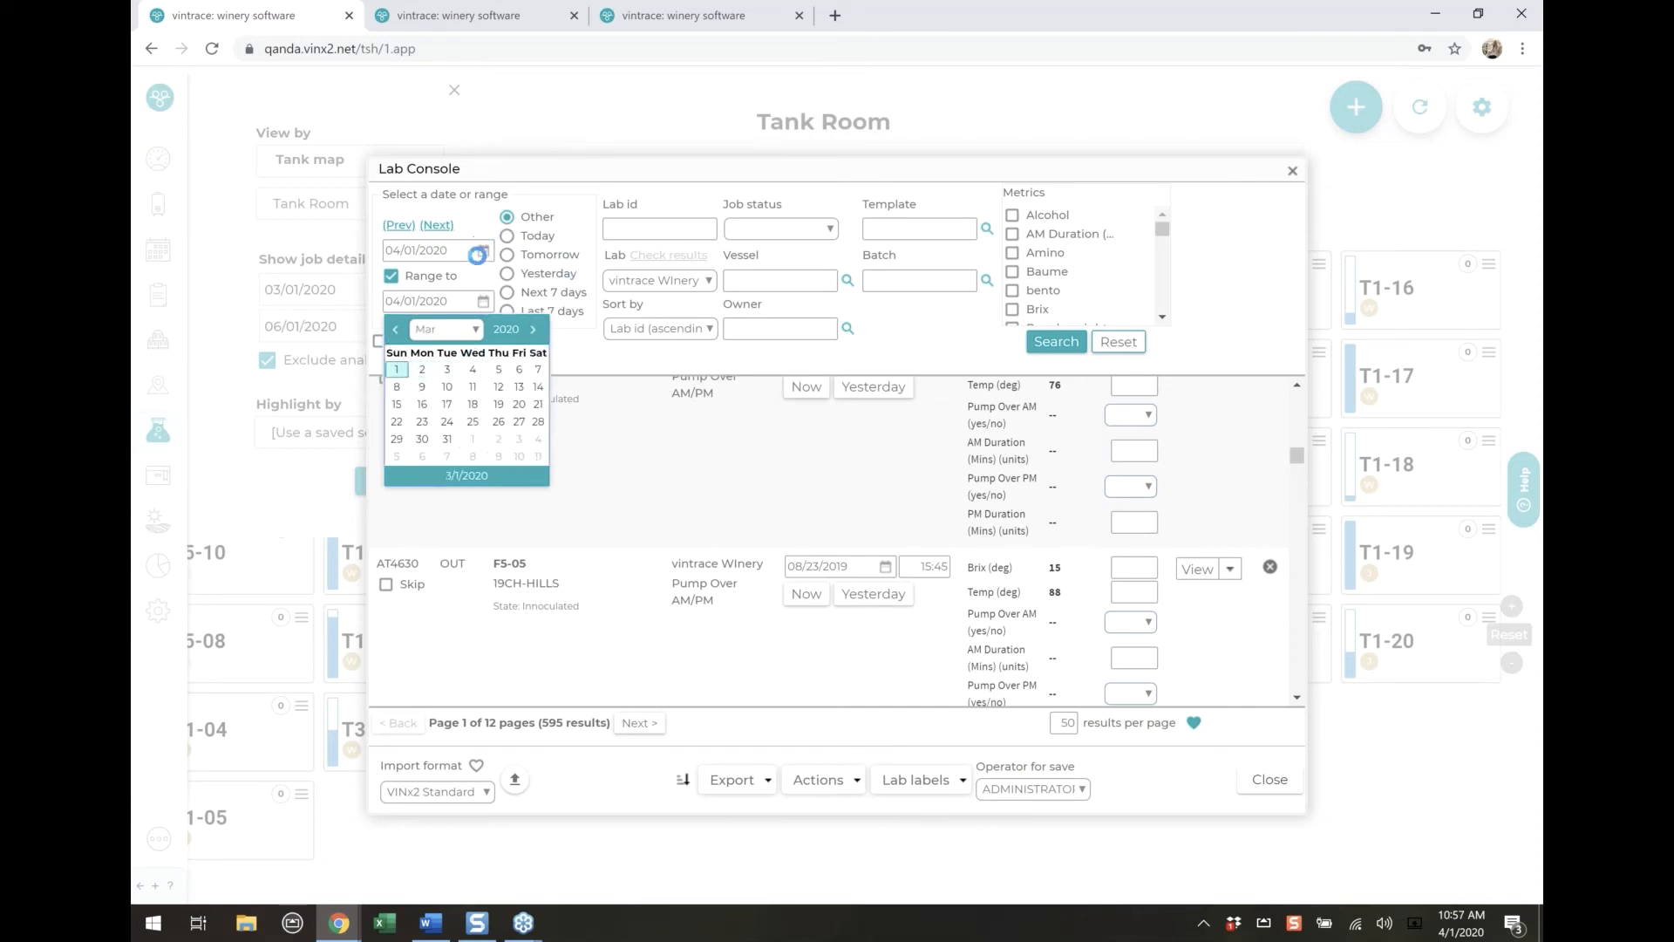
click(477, 253)
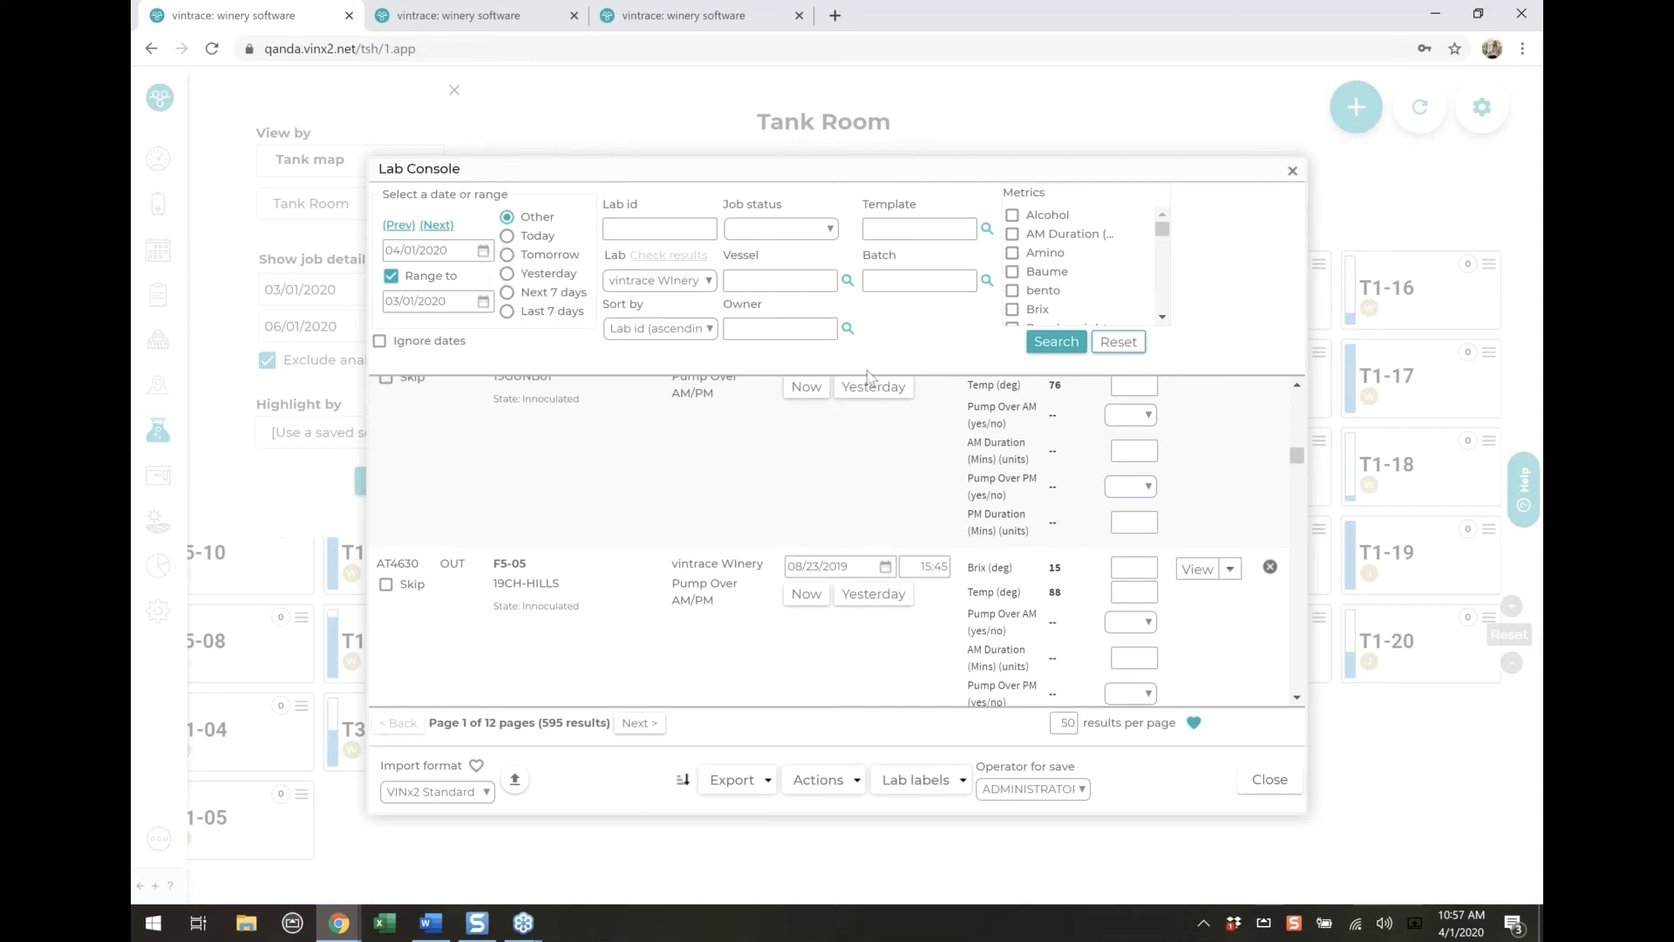
Look through the remaining lab tasks and close the Lab Console
scroll(790, 628, down, 3)
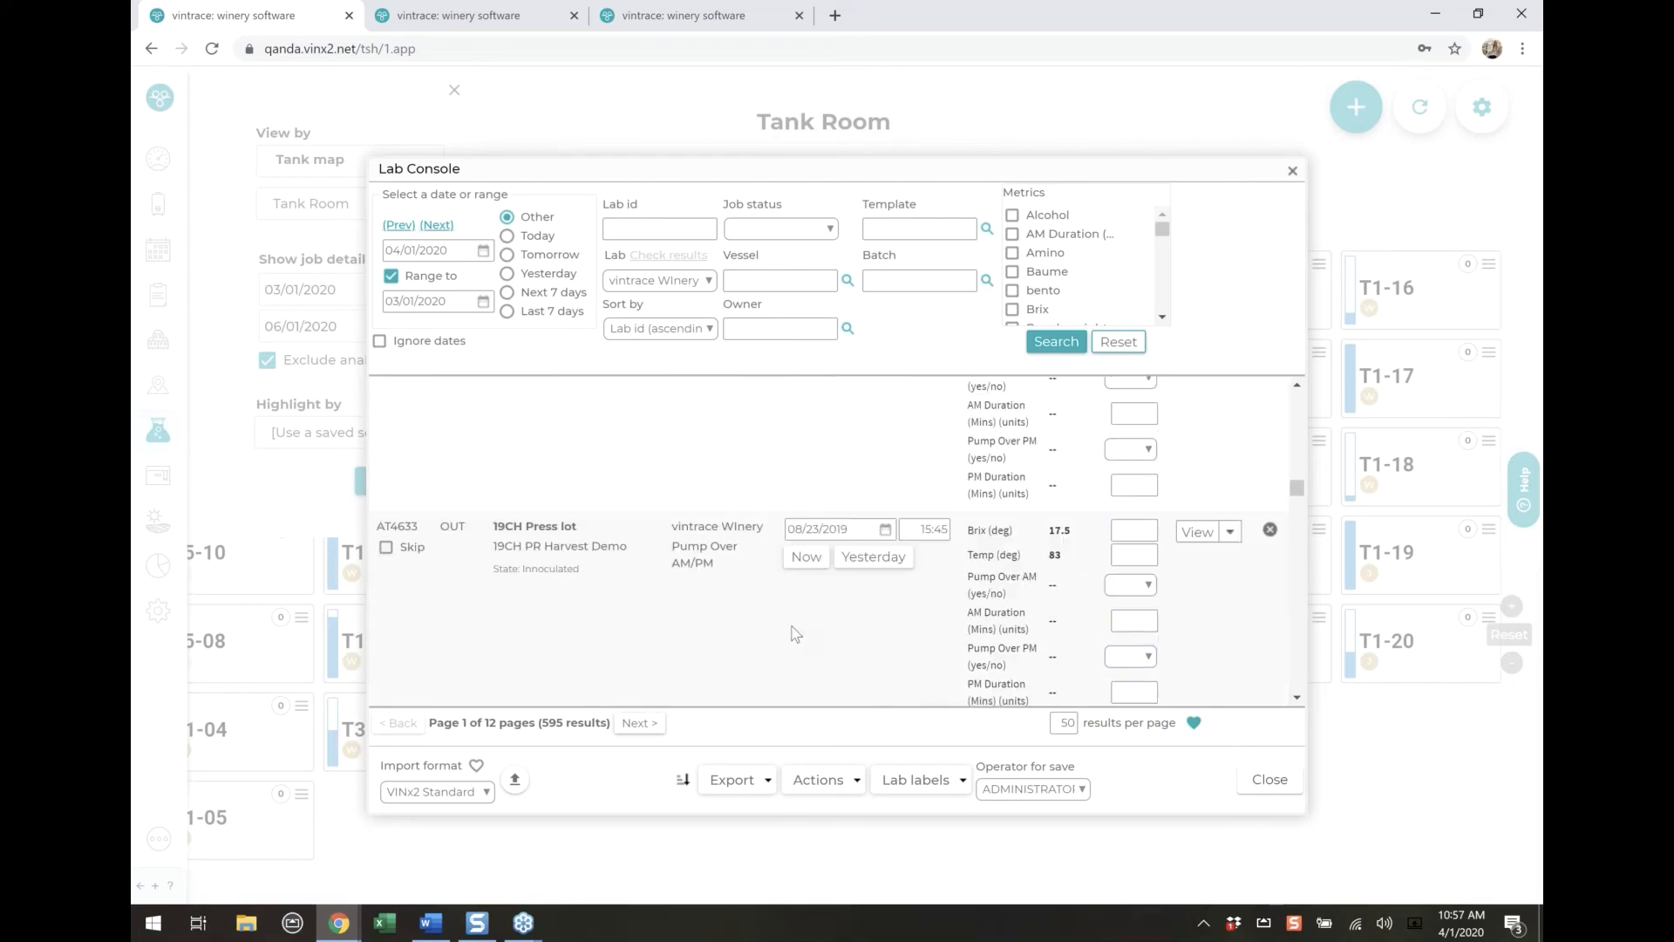
scroll(790, 629, up, 3)
click(842, 779)
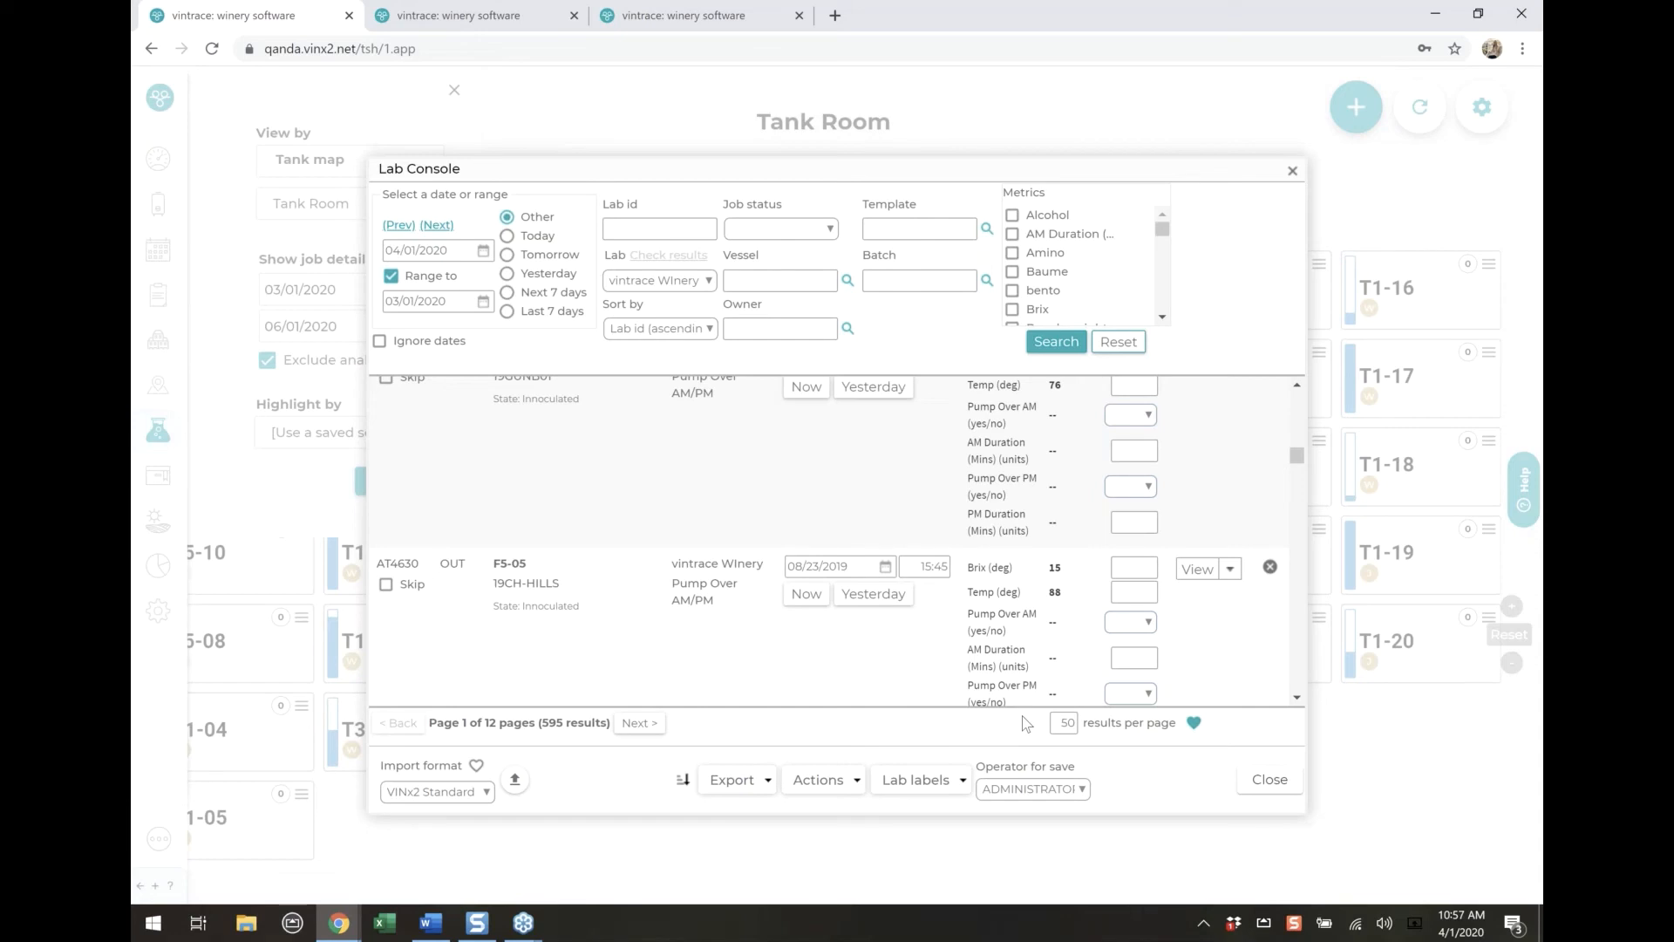
click(1270, 778)
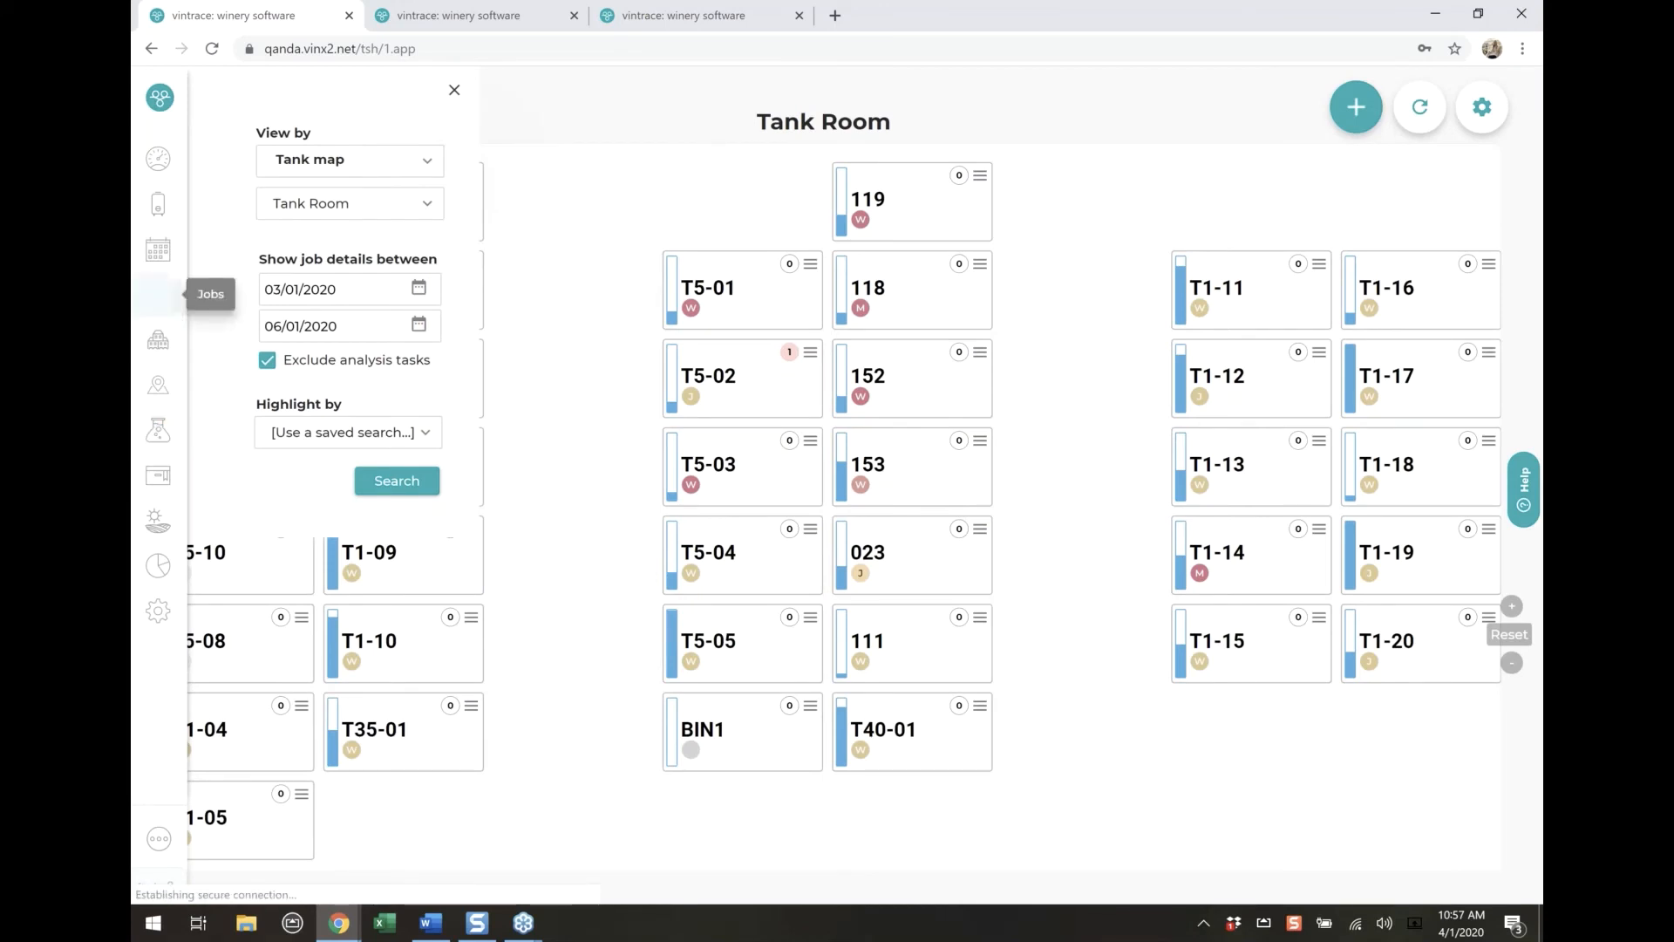
Go to Job management and clear the Scheduled from date in the work order filter
click(157, 300)
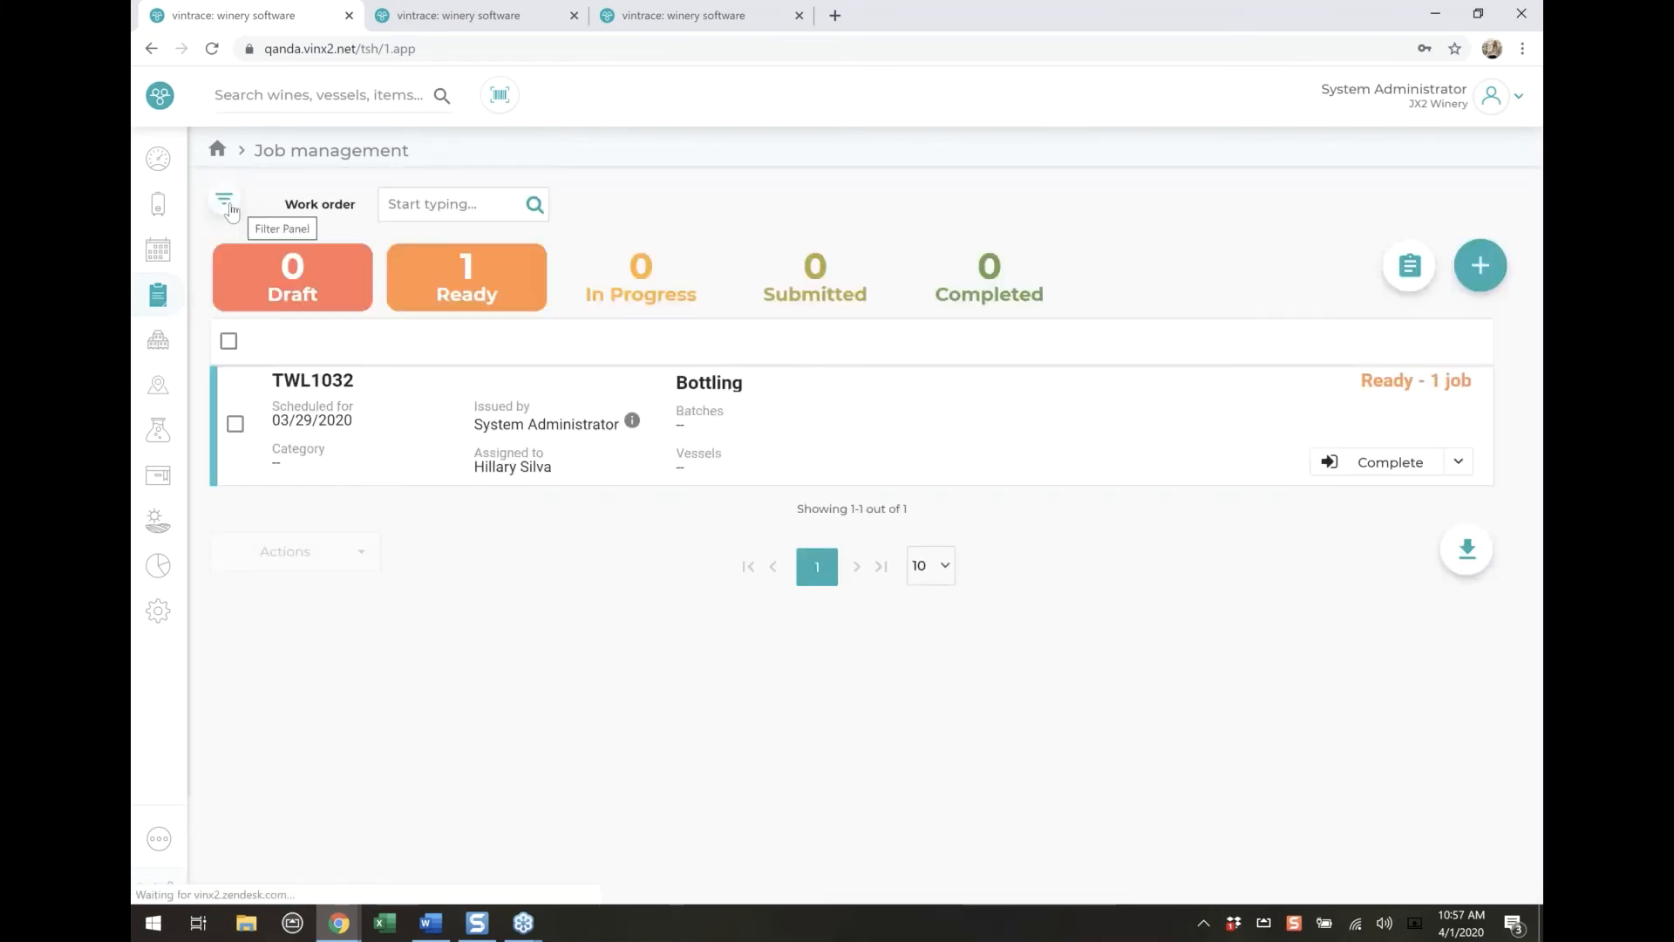
click(226, 204)
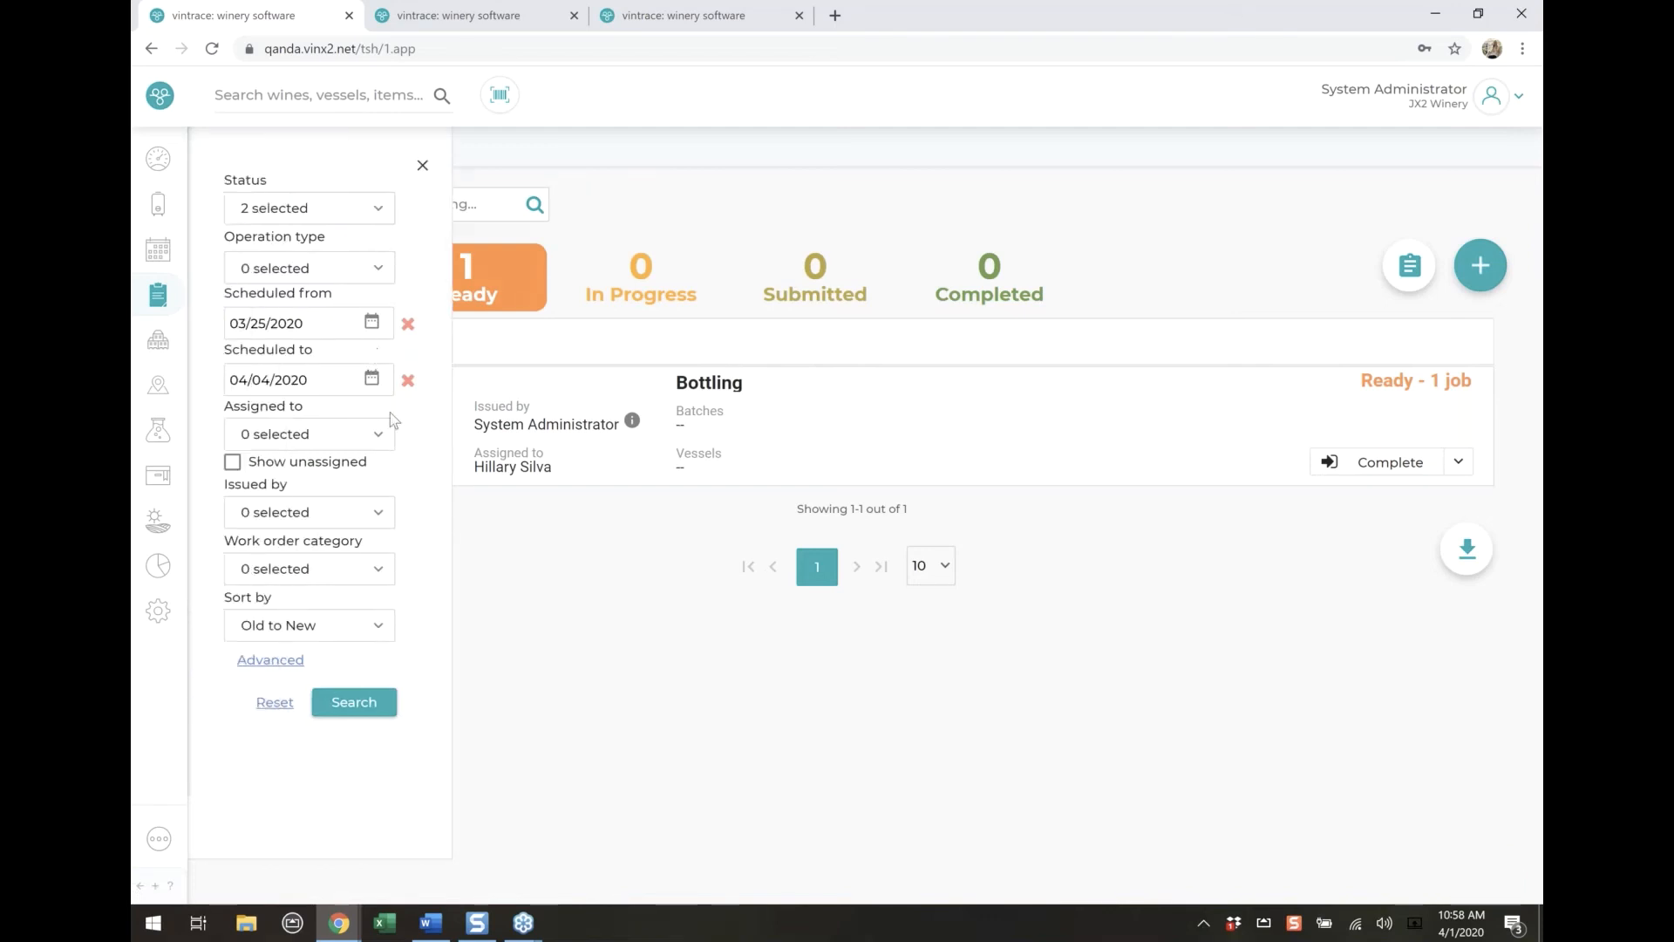
click(408, 326)
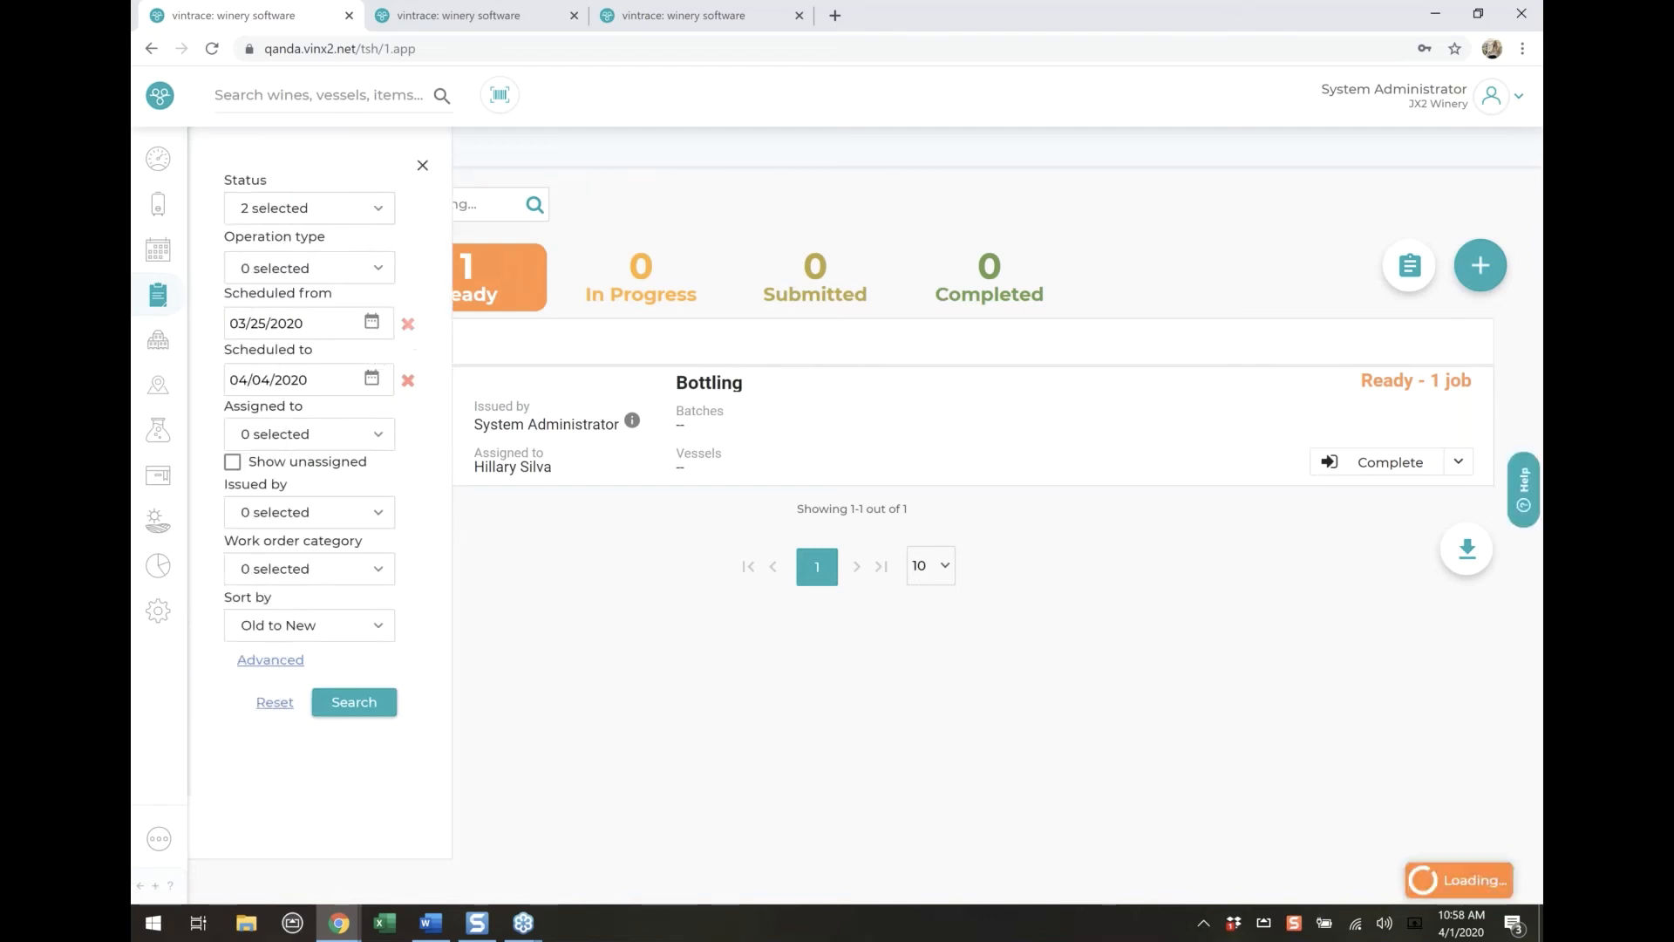
Set the Scheduled to date to 01/01/2020 and search for the matching work orders
click(372, 378)
click(245, 416)
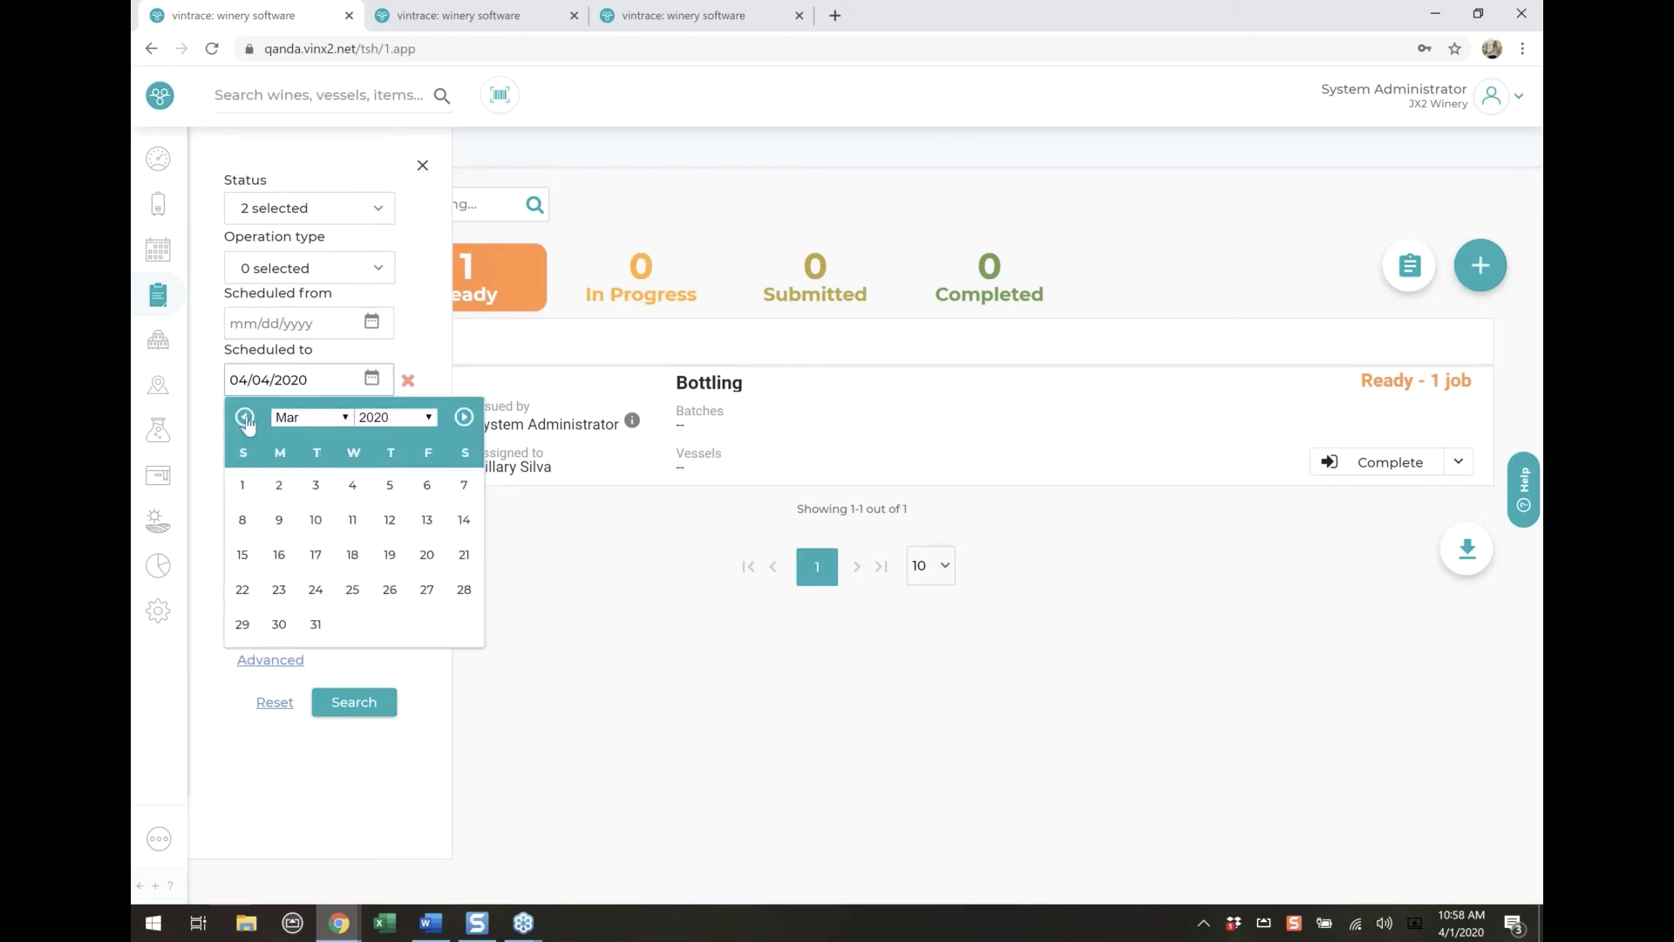
click(242, 487)
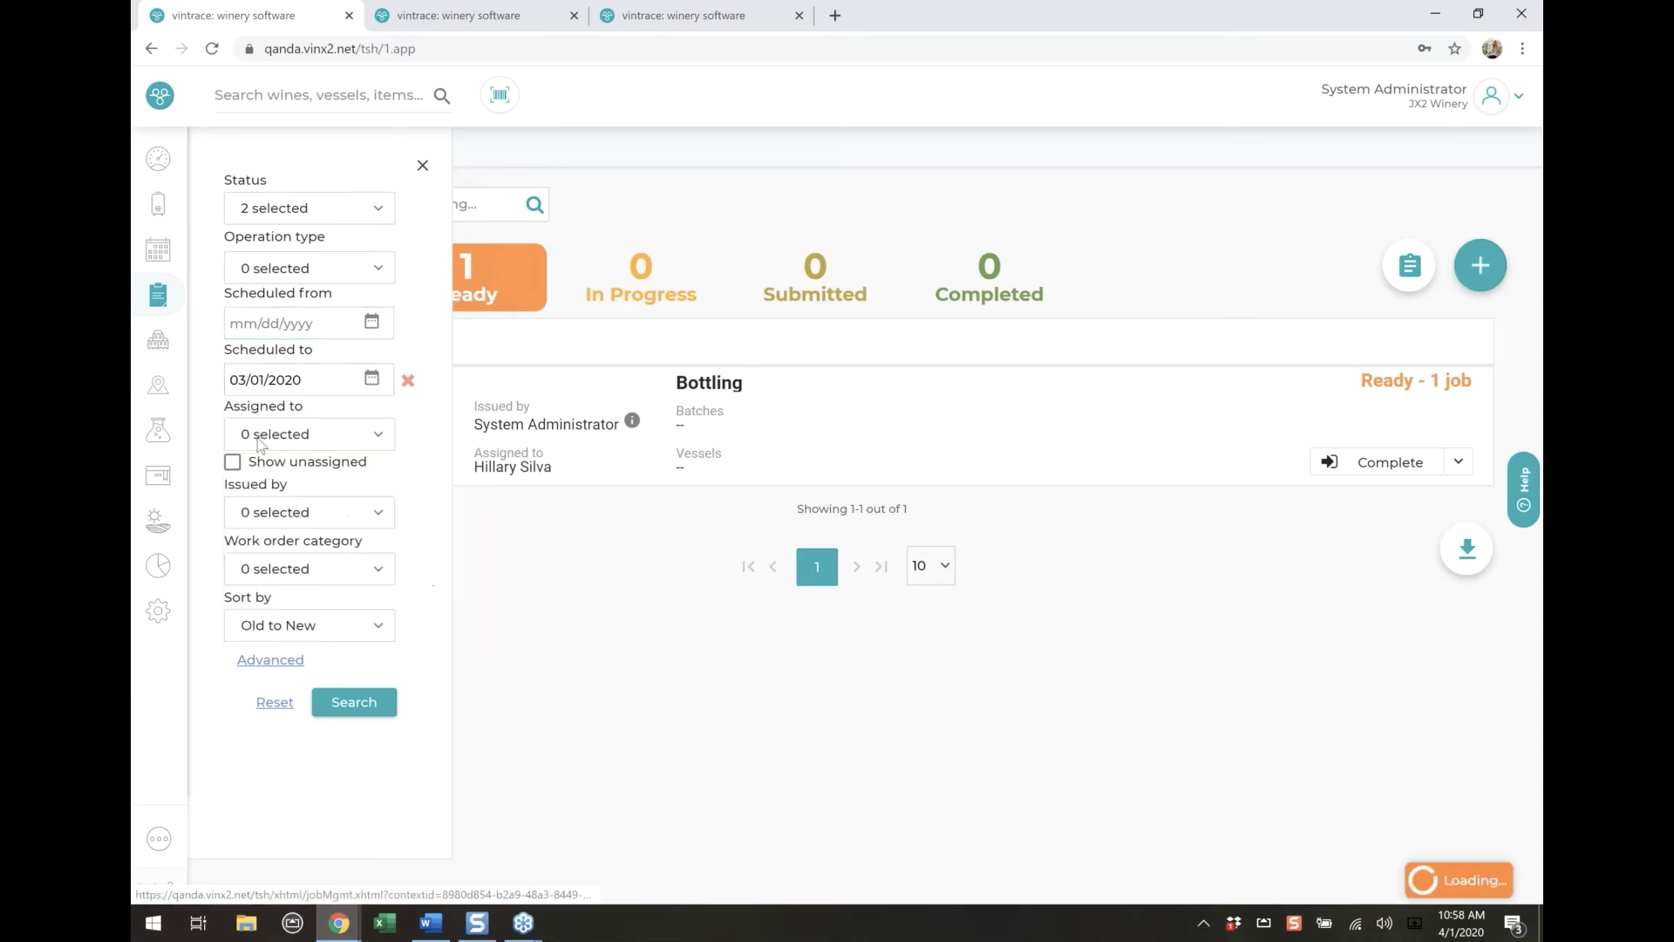
click(375, 380)
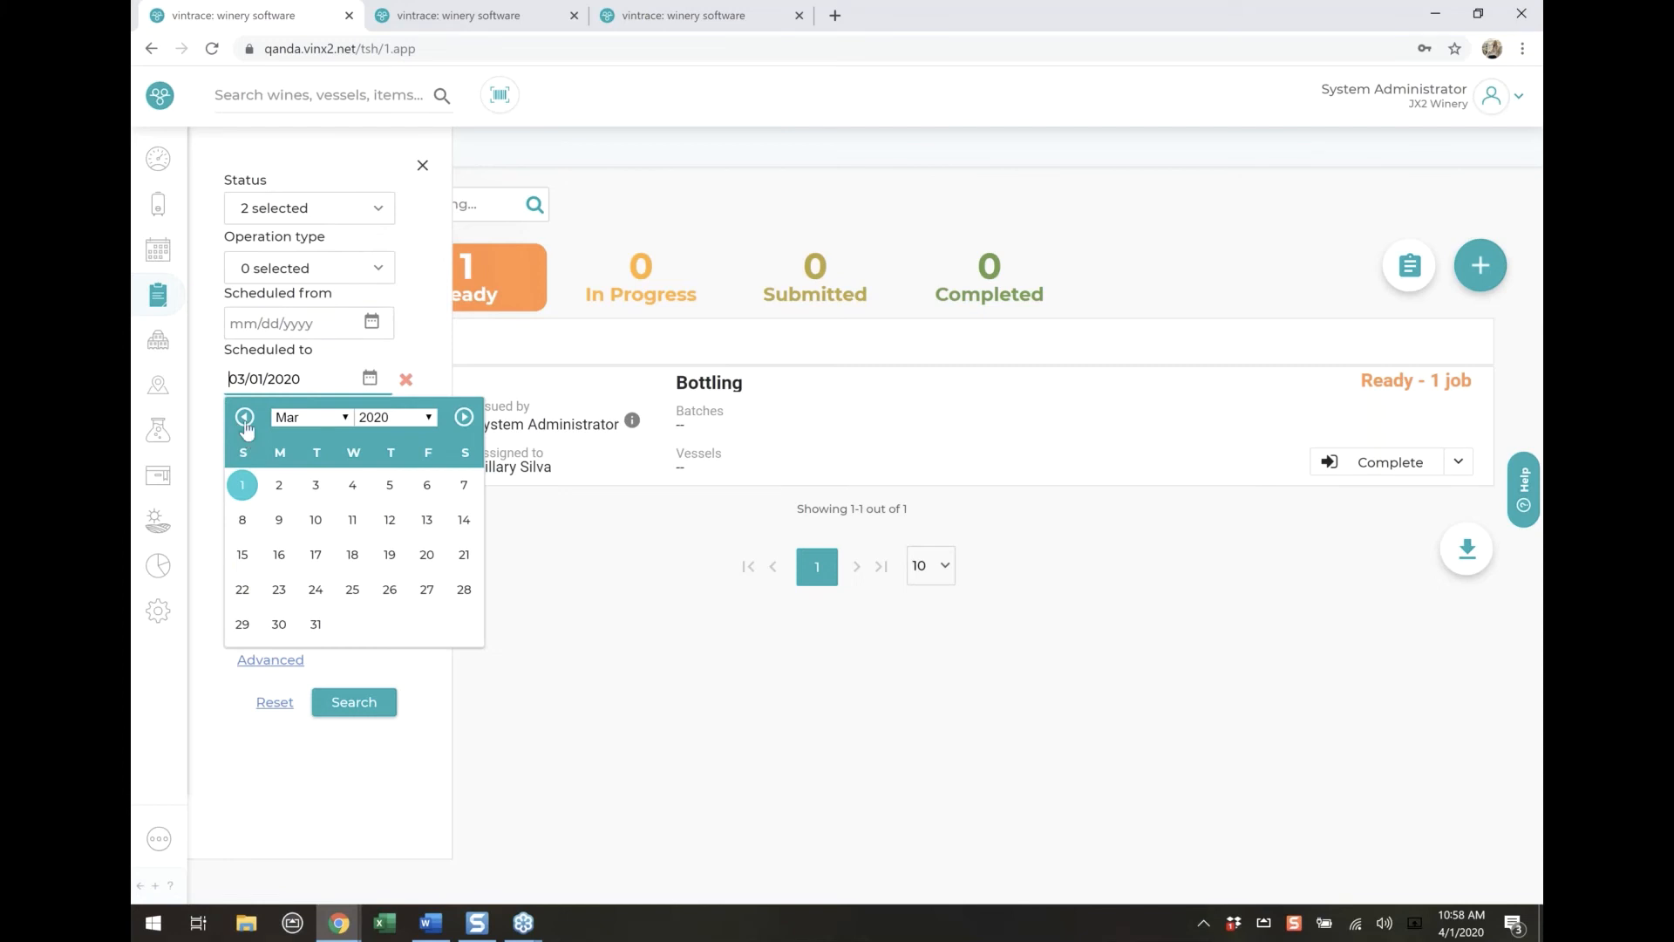
click(245, 418)
click(245, 417)
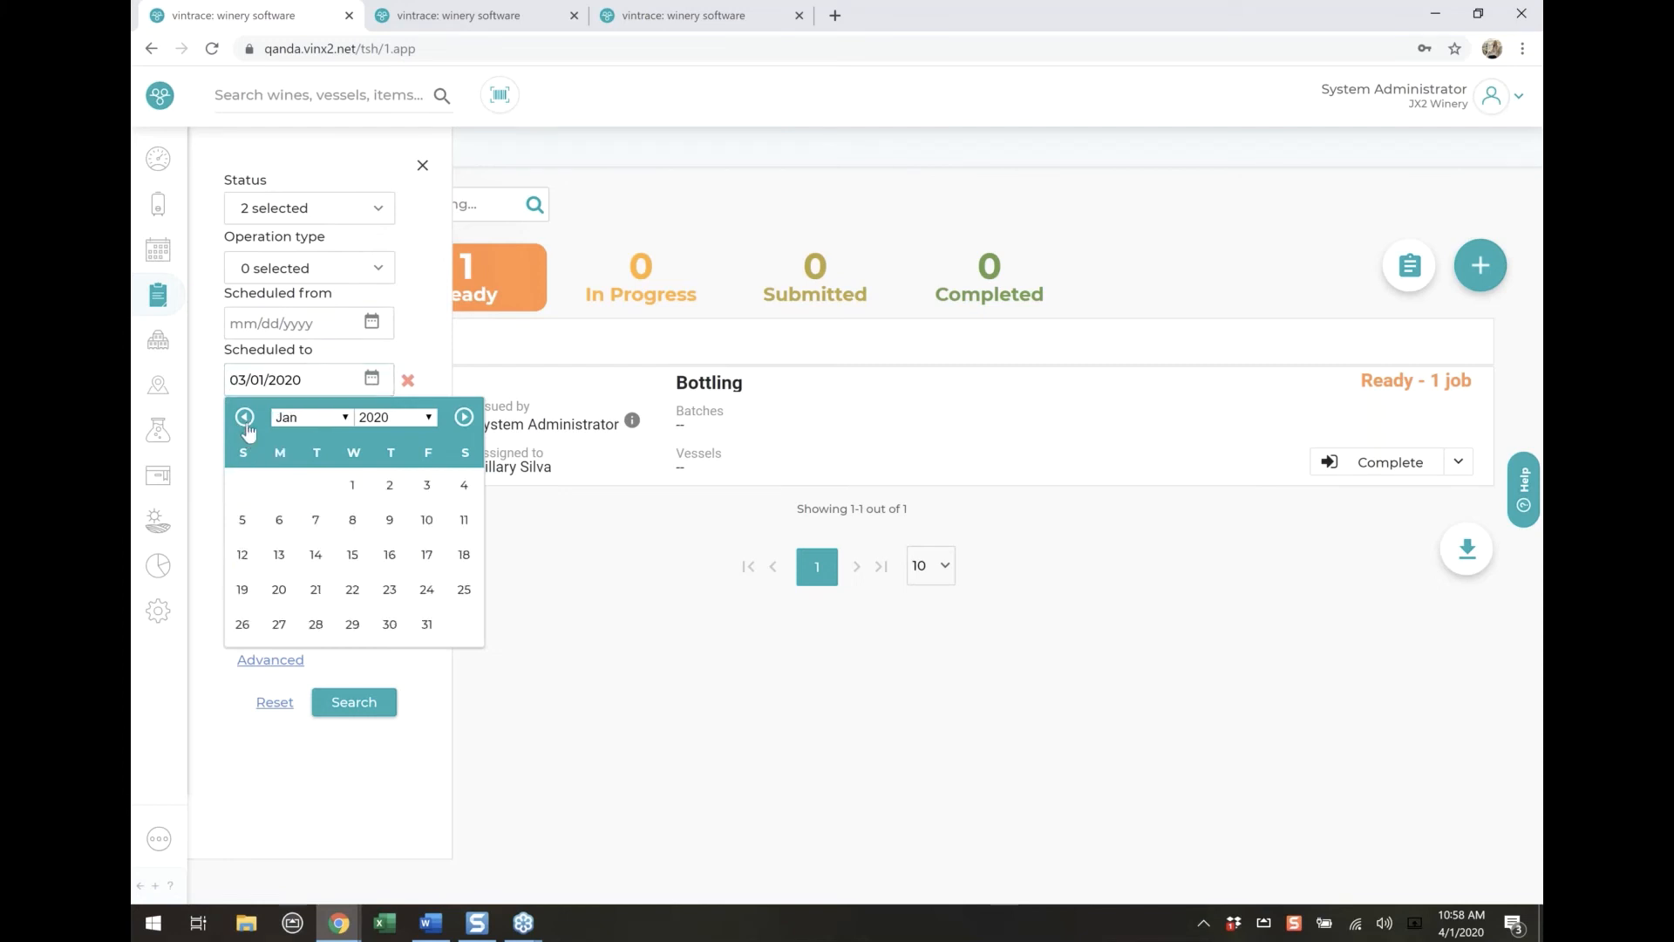
click(352, 485)
click(351, 706)
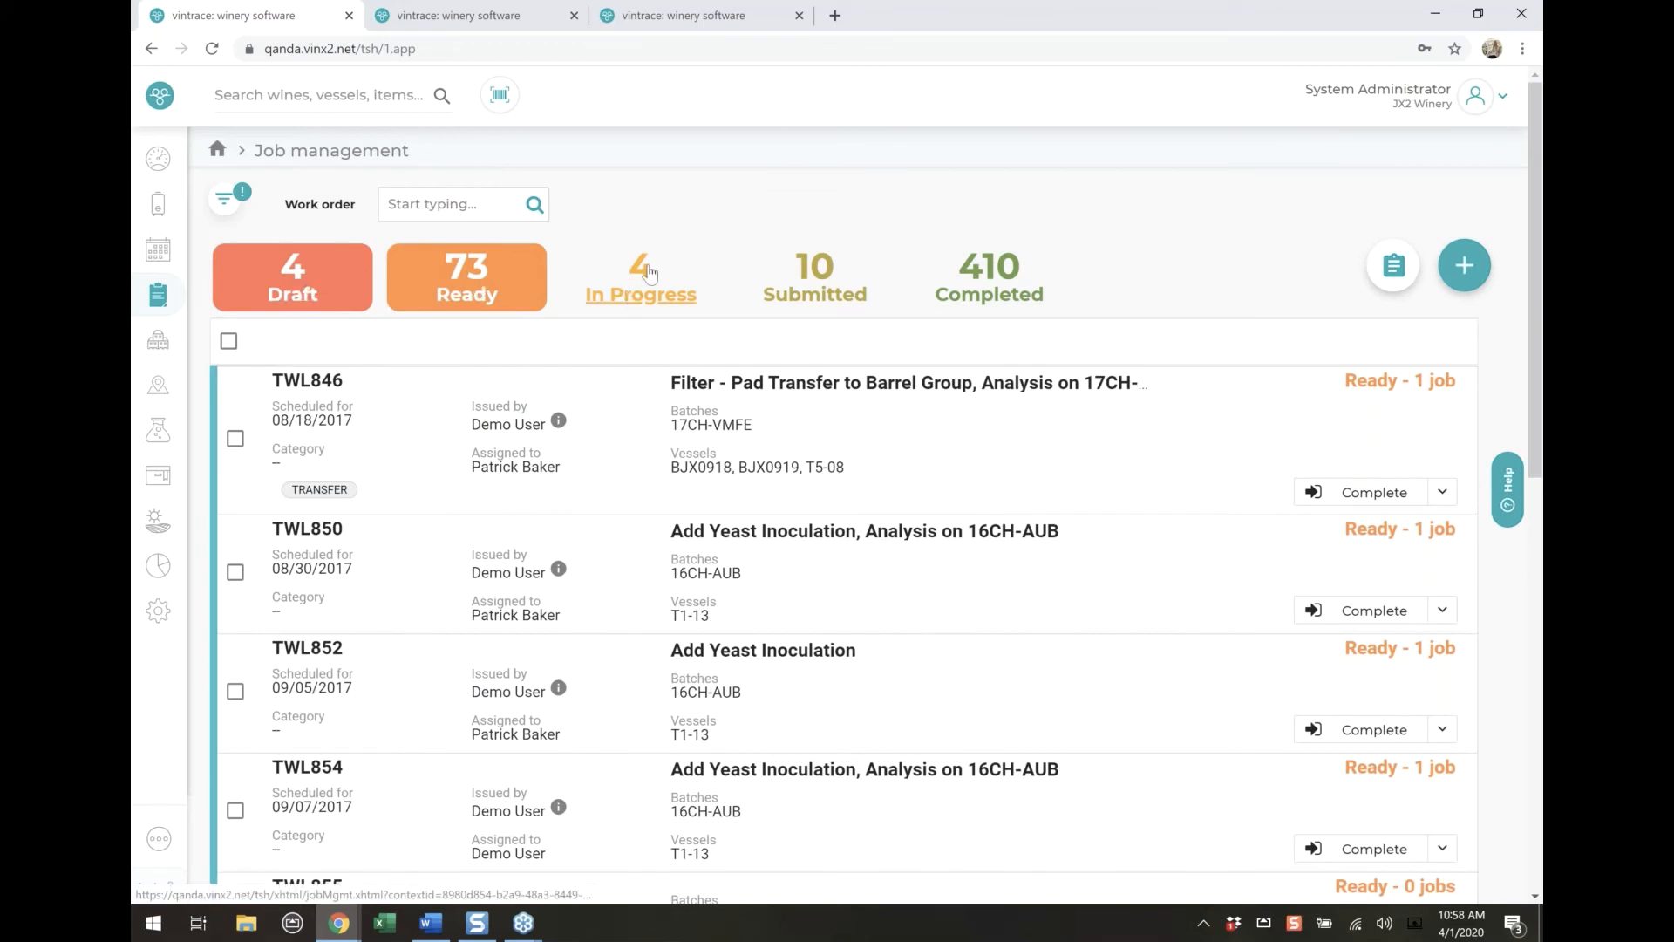
Examine the status options of the work order filter and rerun the search with Draft and Ready selected
click(228, 206)
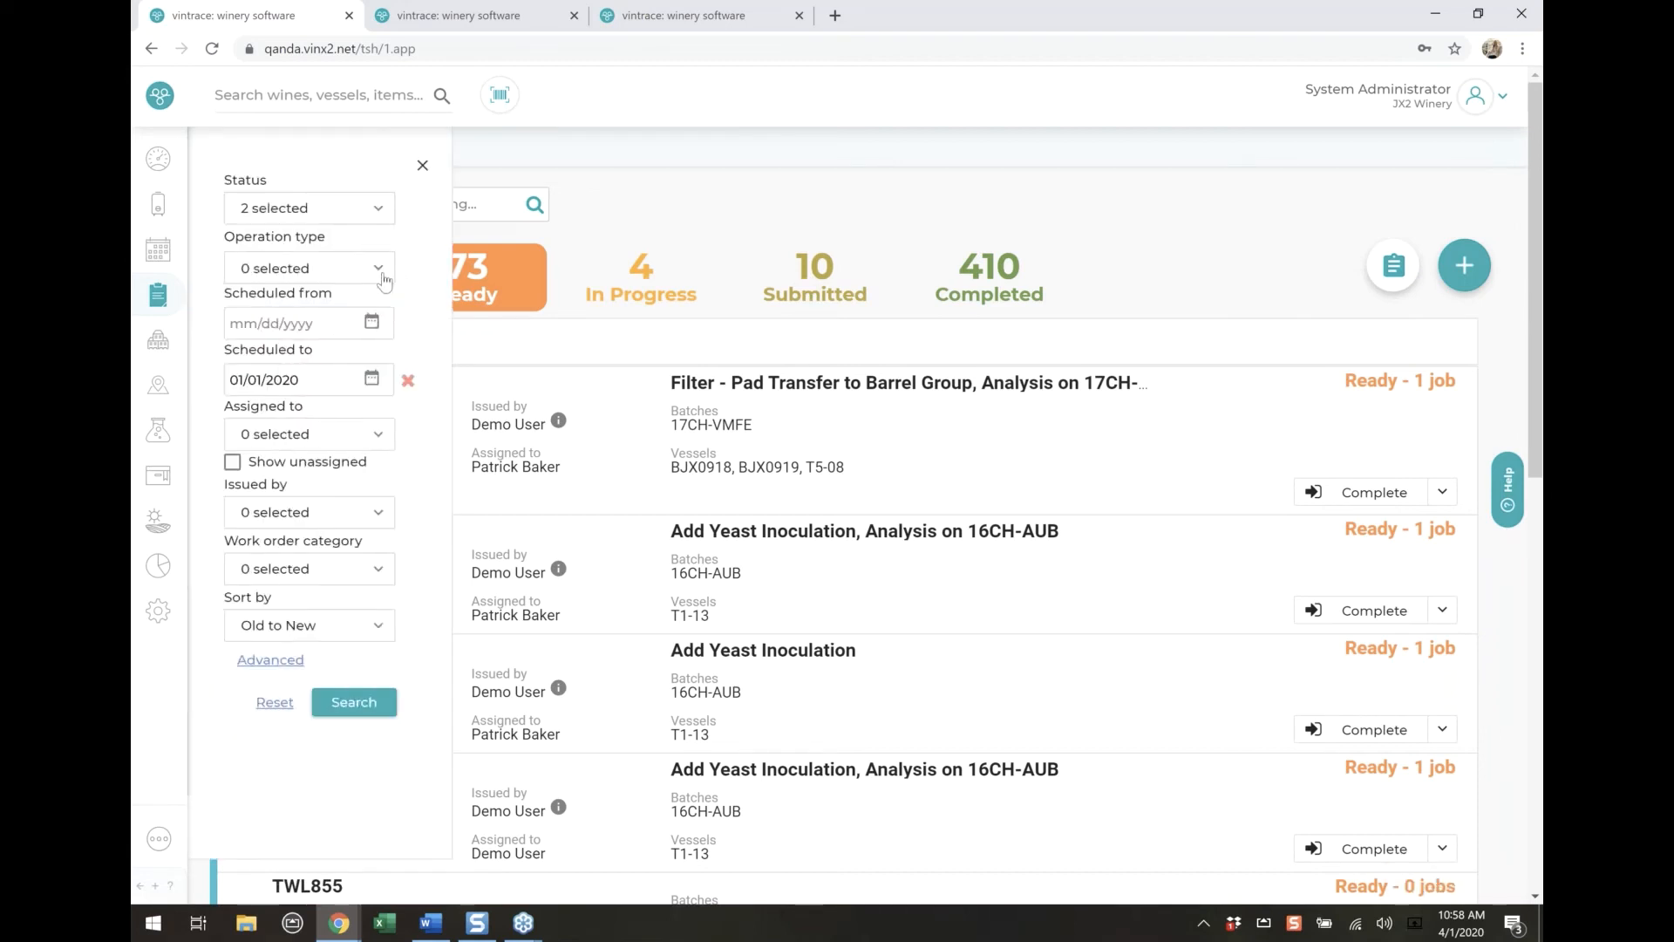
click(378, 211)
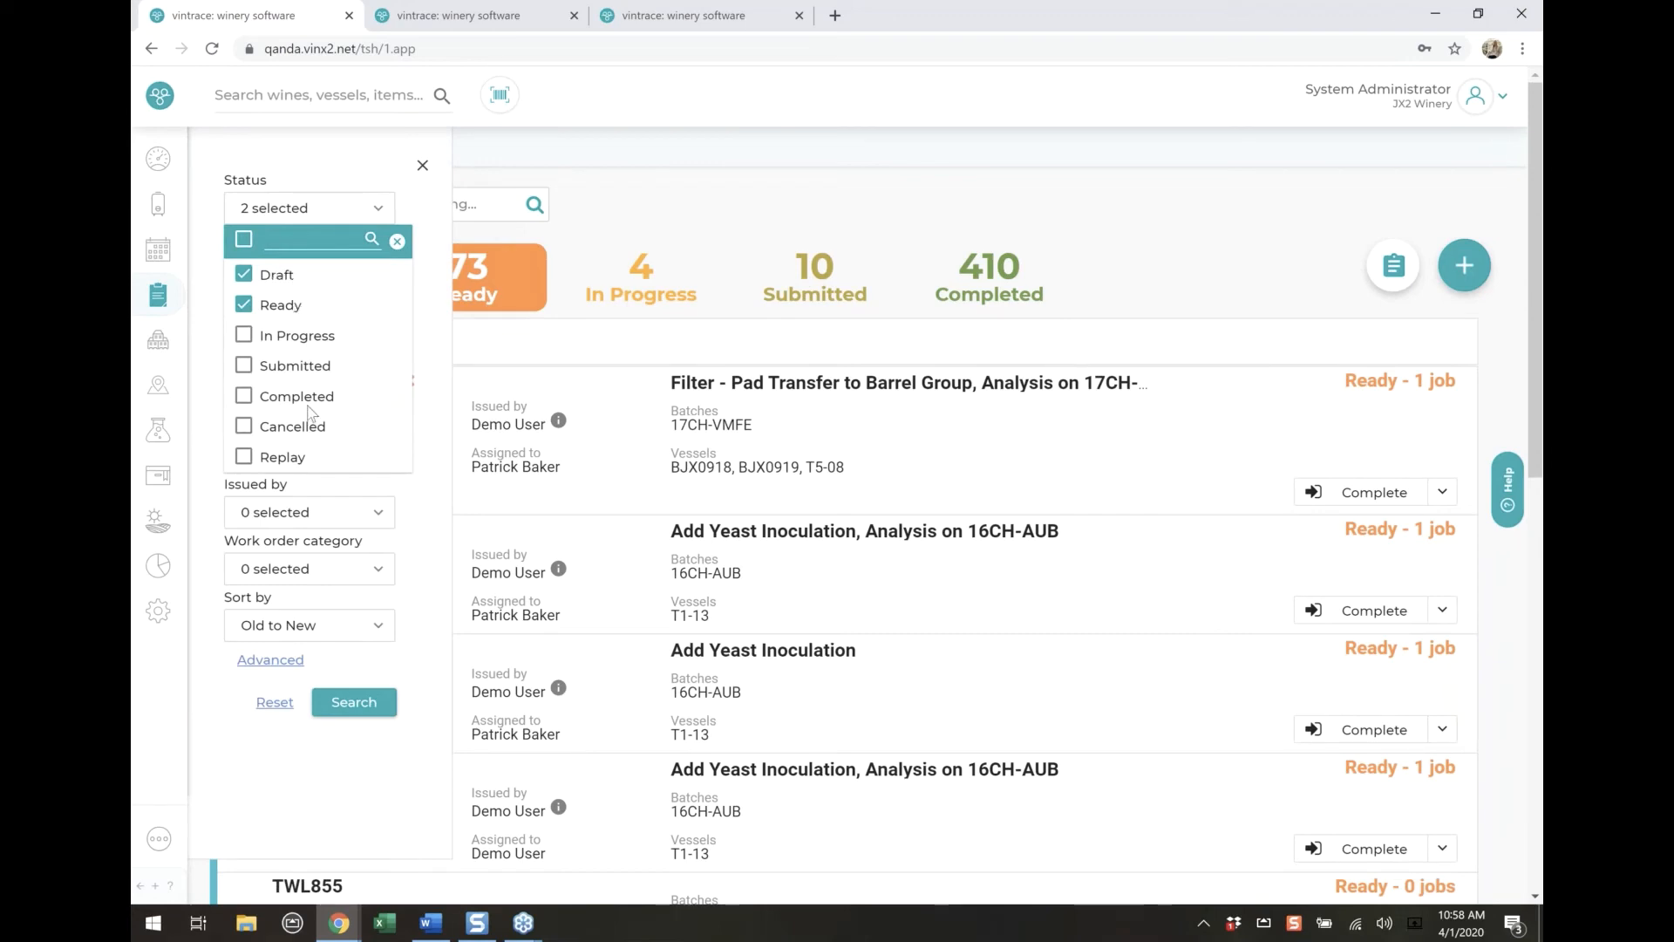
scroll(309, 407, down, 5)
scroll(308, 407, up, 5)
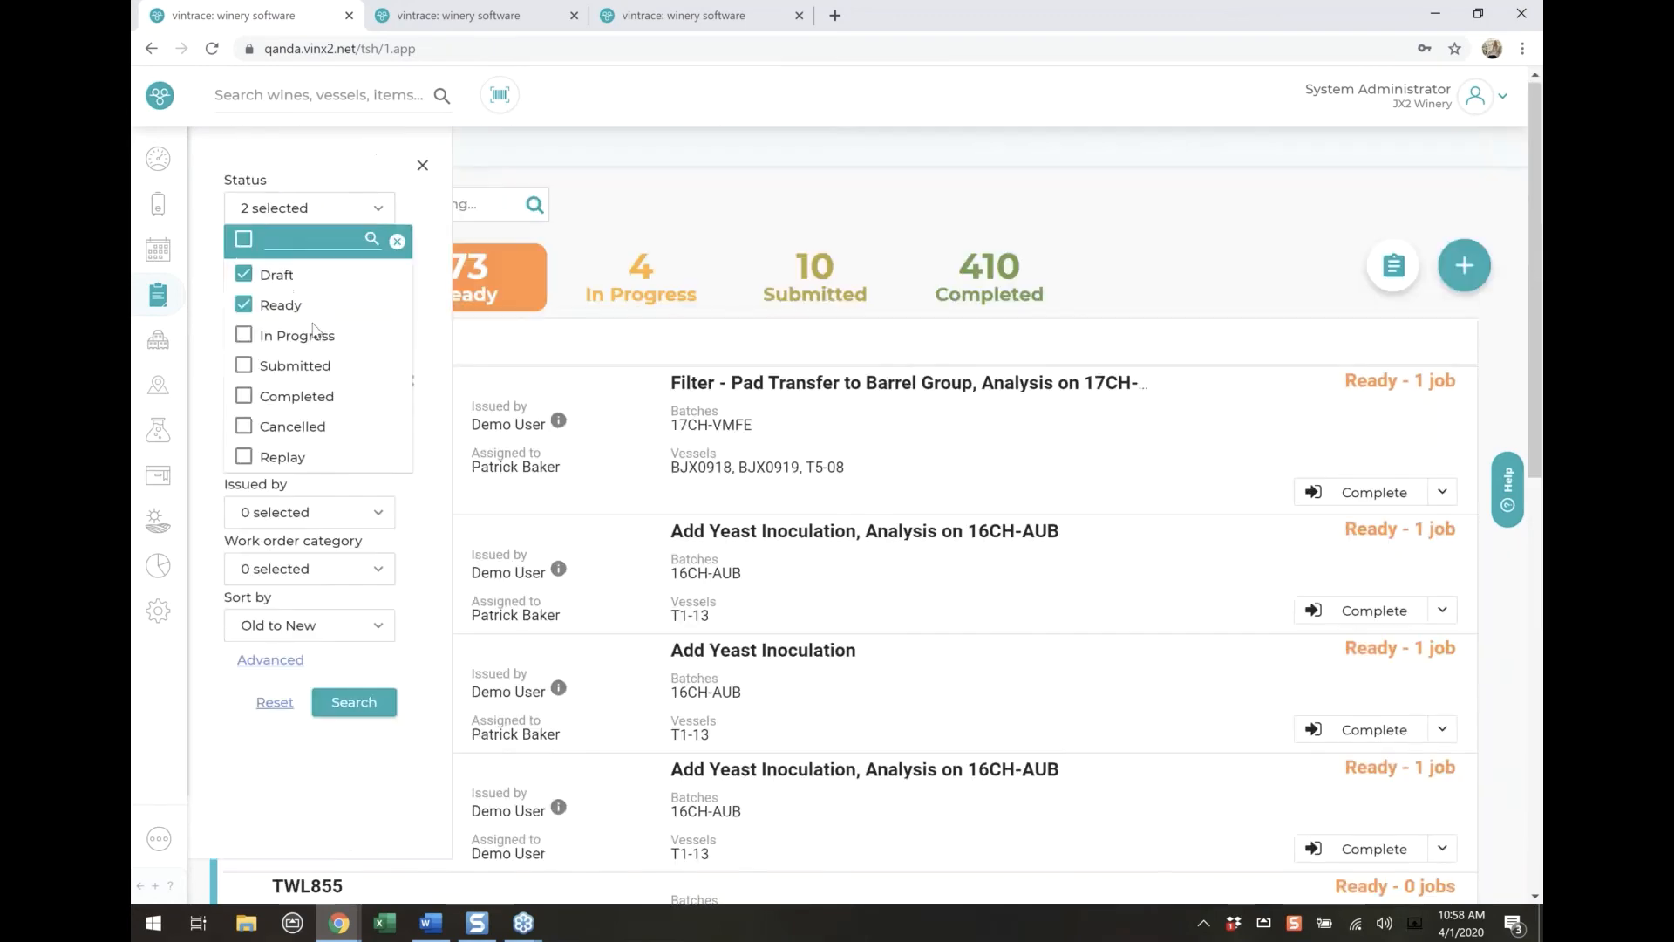
click(352, 705)
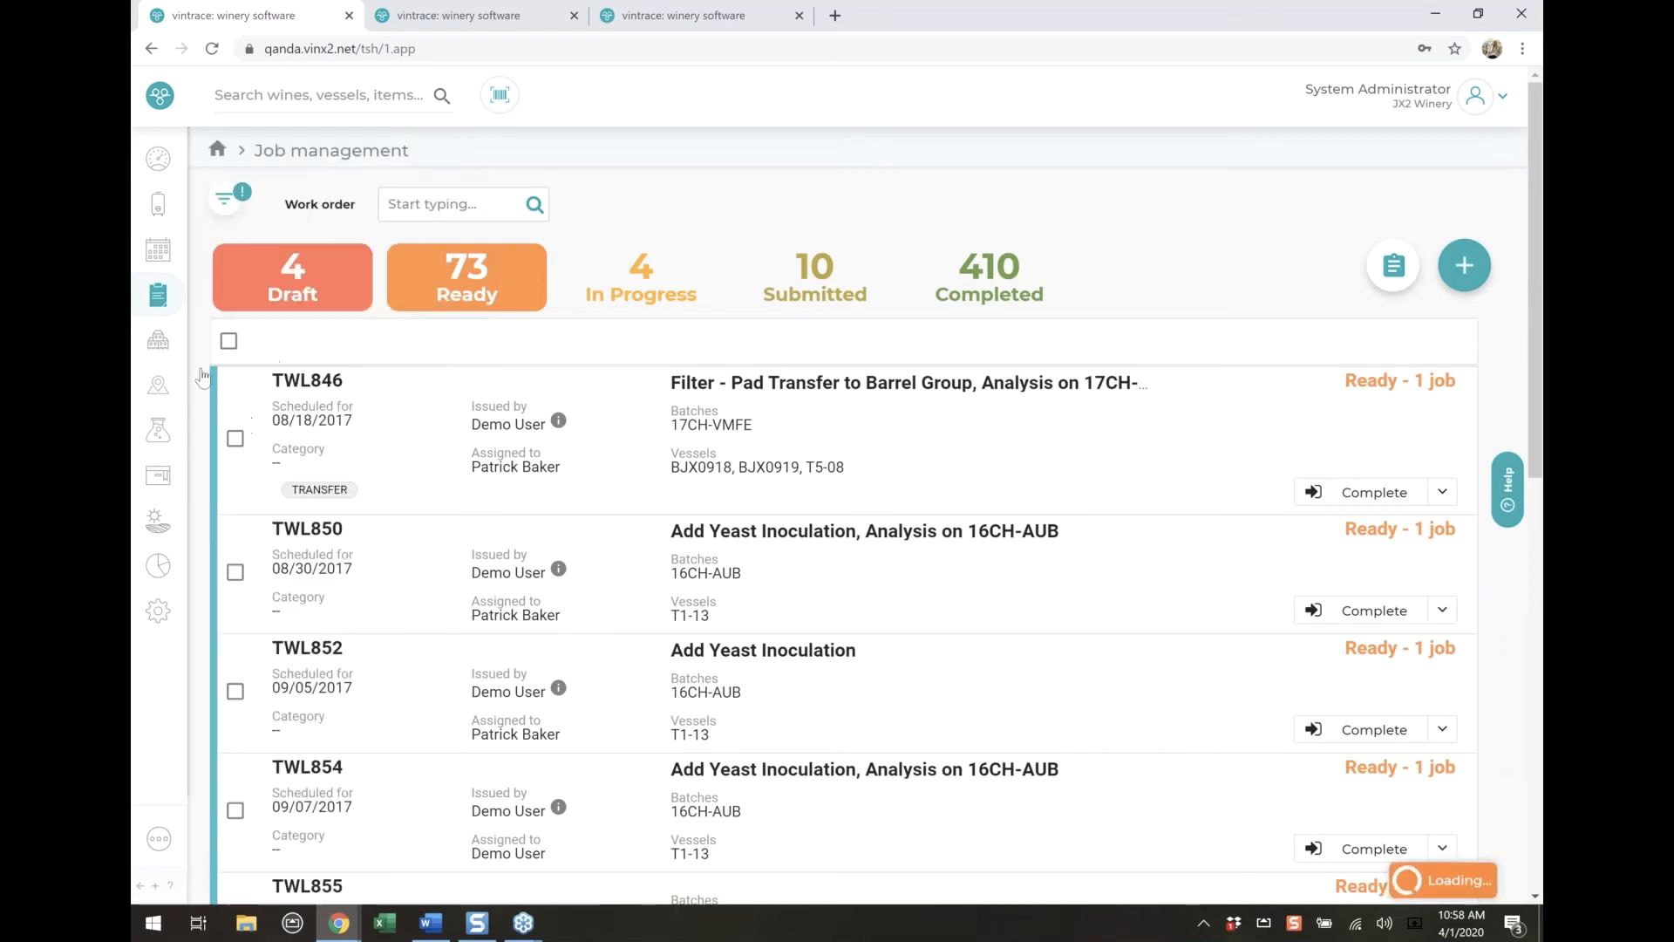
Show only the Draft work orders, select all of them and cancel them
click(304, 296)
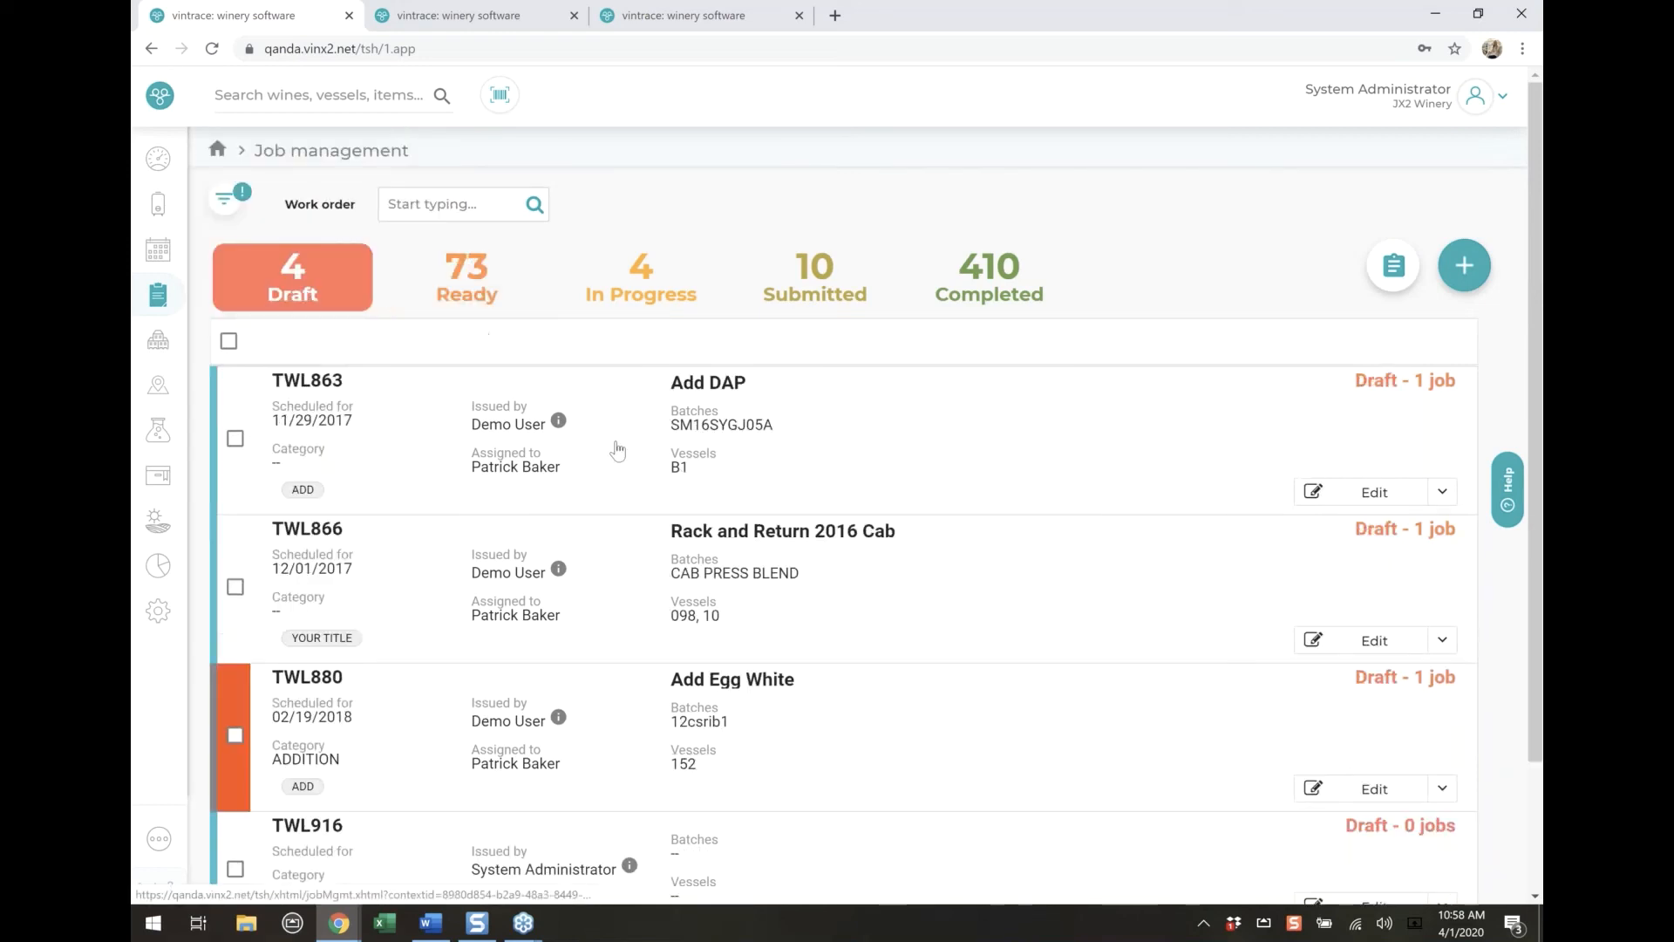
scroll(645, 490, down, 2)
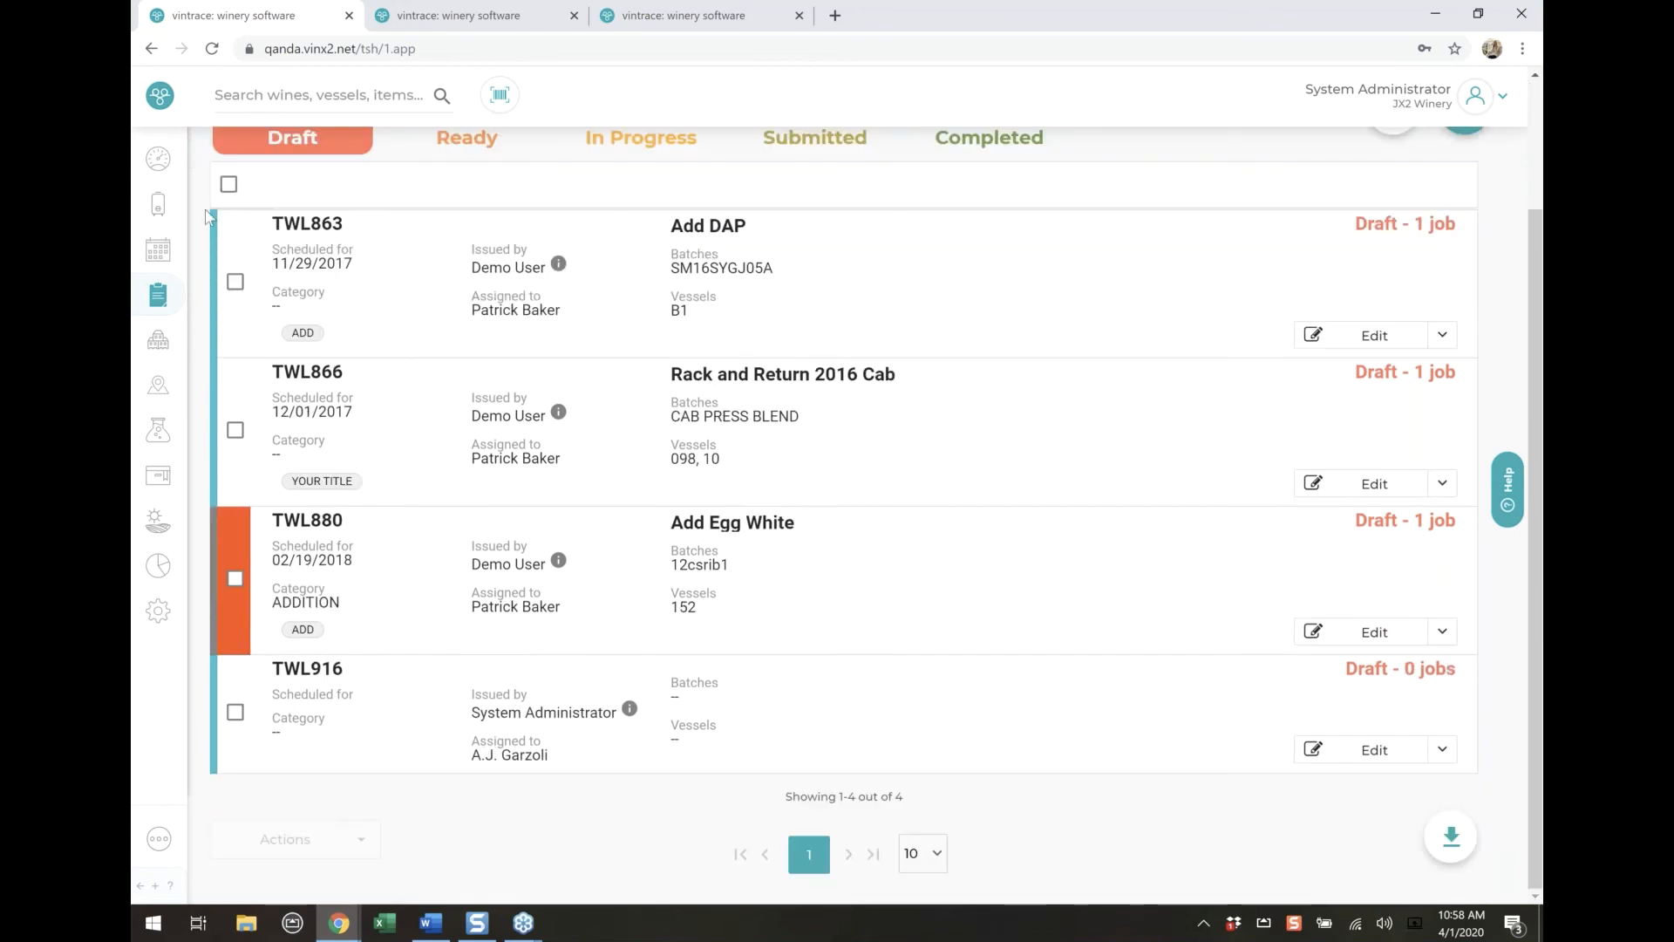
click(232, 188)
click(345, 842)
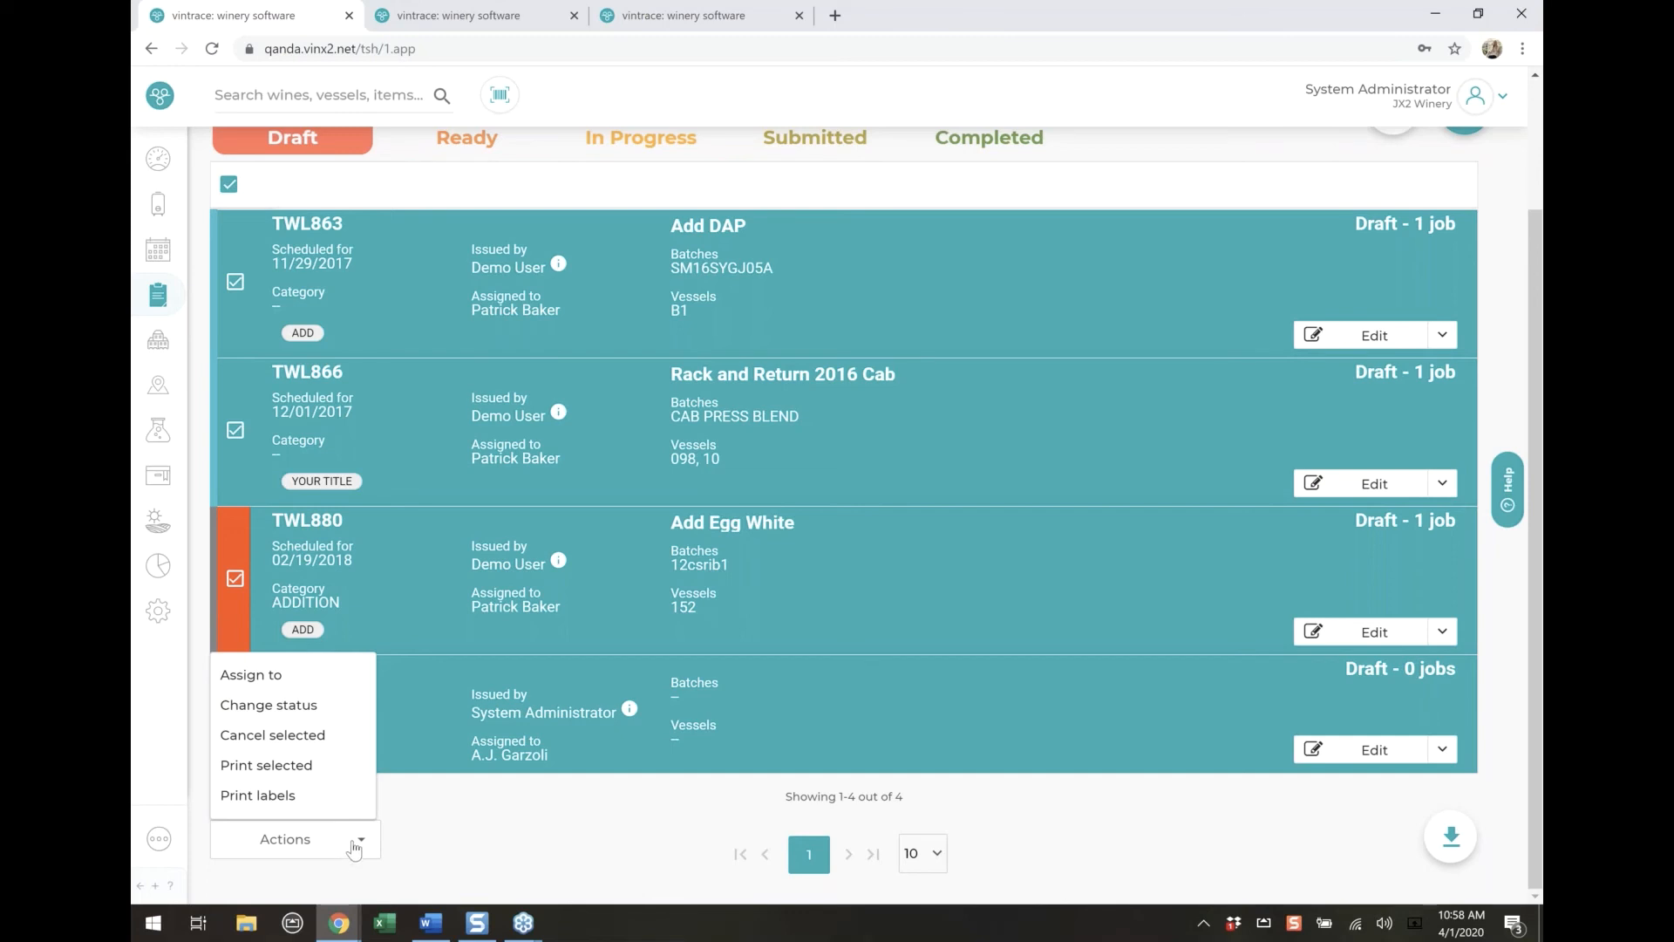
click(324, 745)
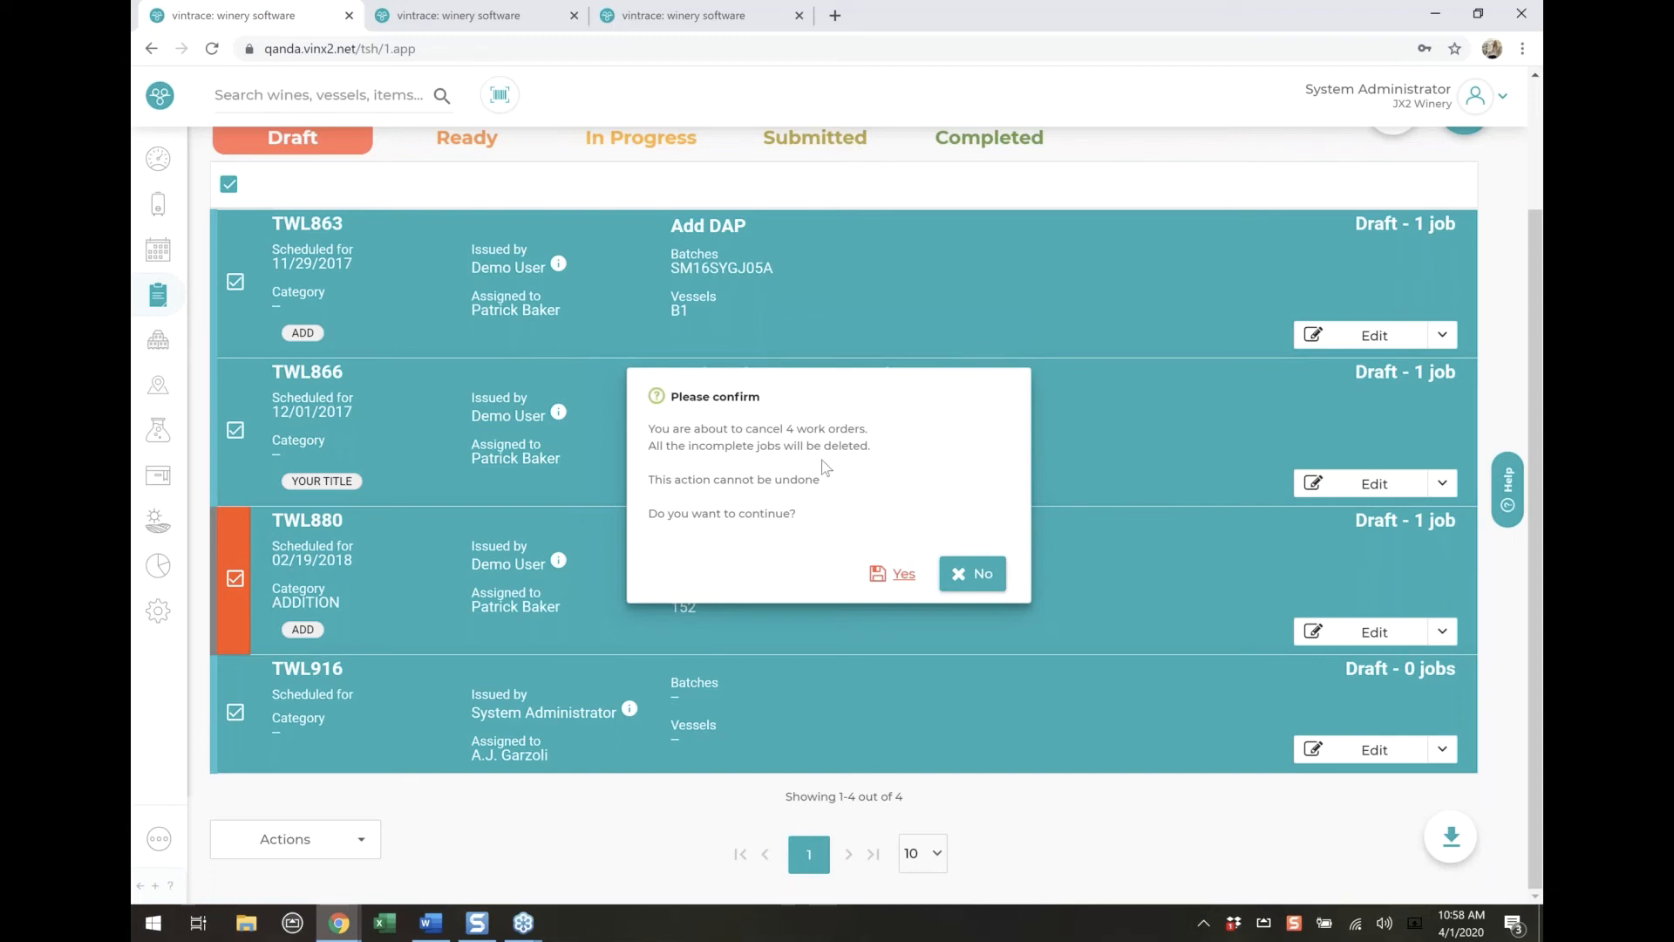
click(902, 579)
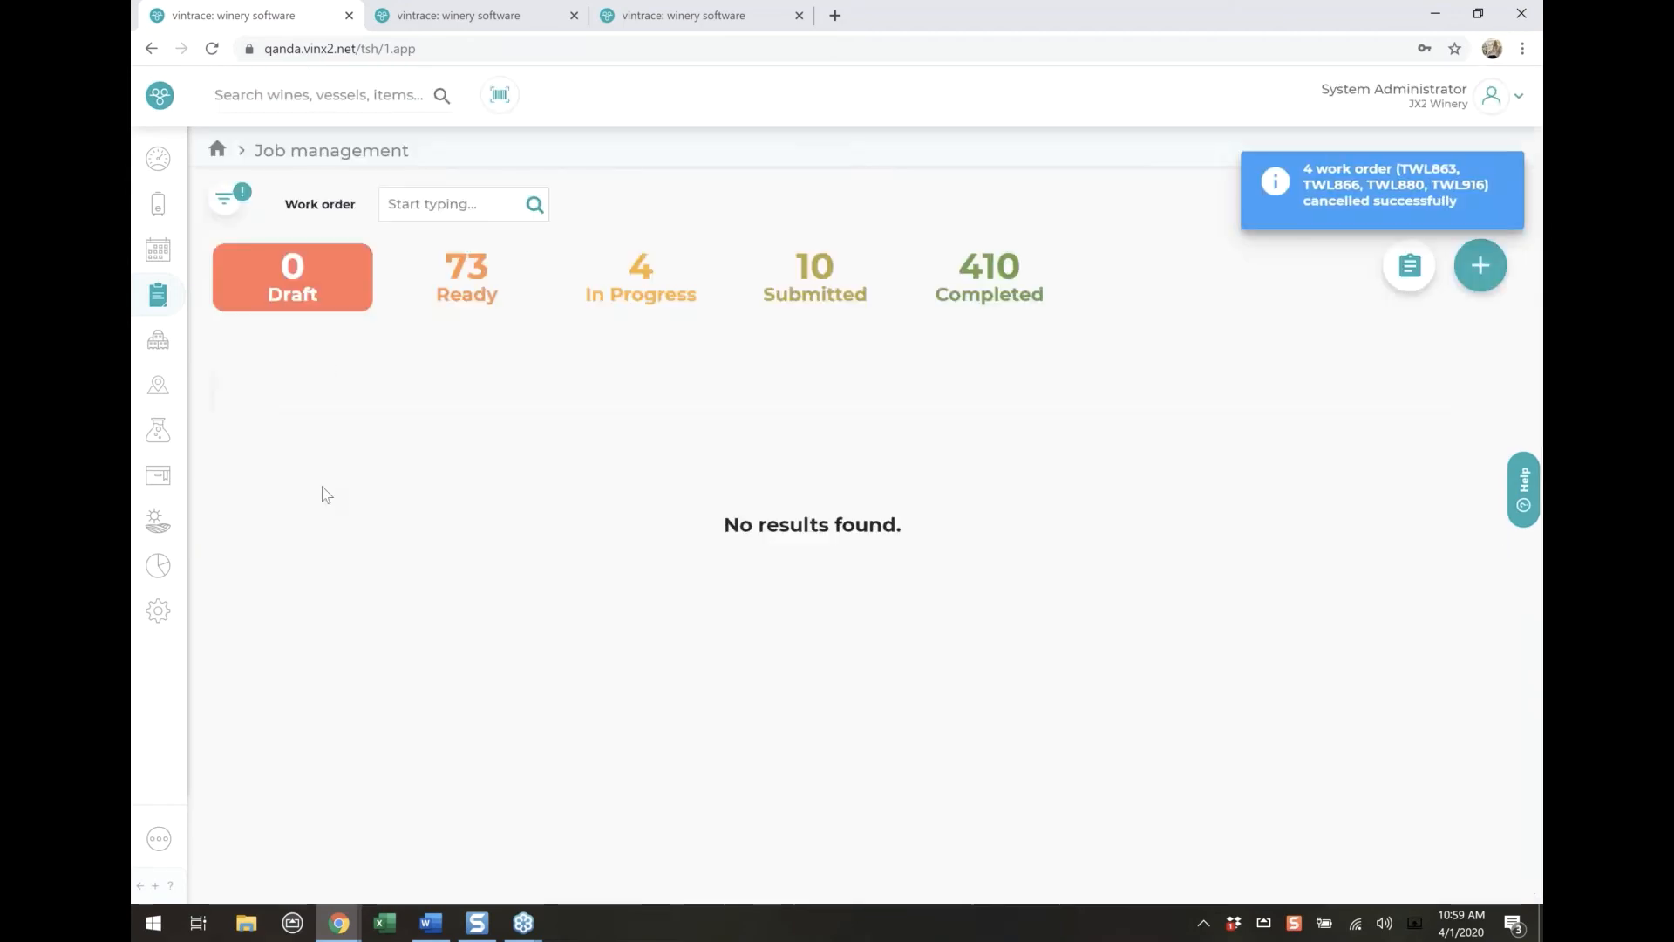
Show only the Ready work orders and select TWL846 and TWL850
click(462, 297)
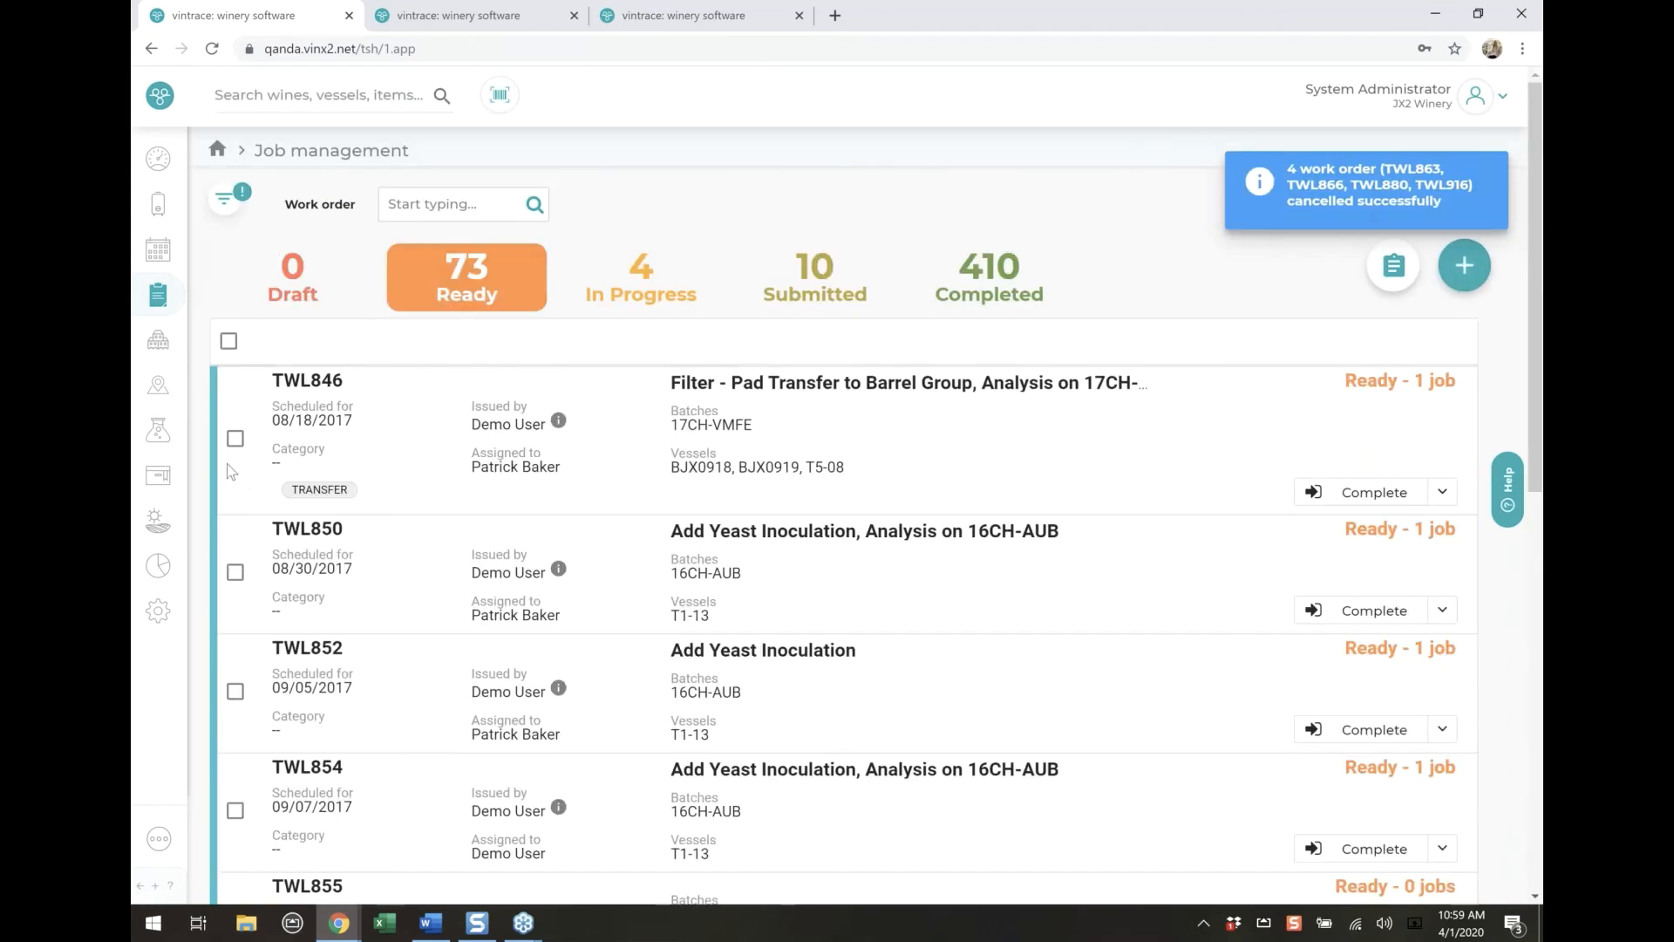
click(235, 438)
click(235, 573)
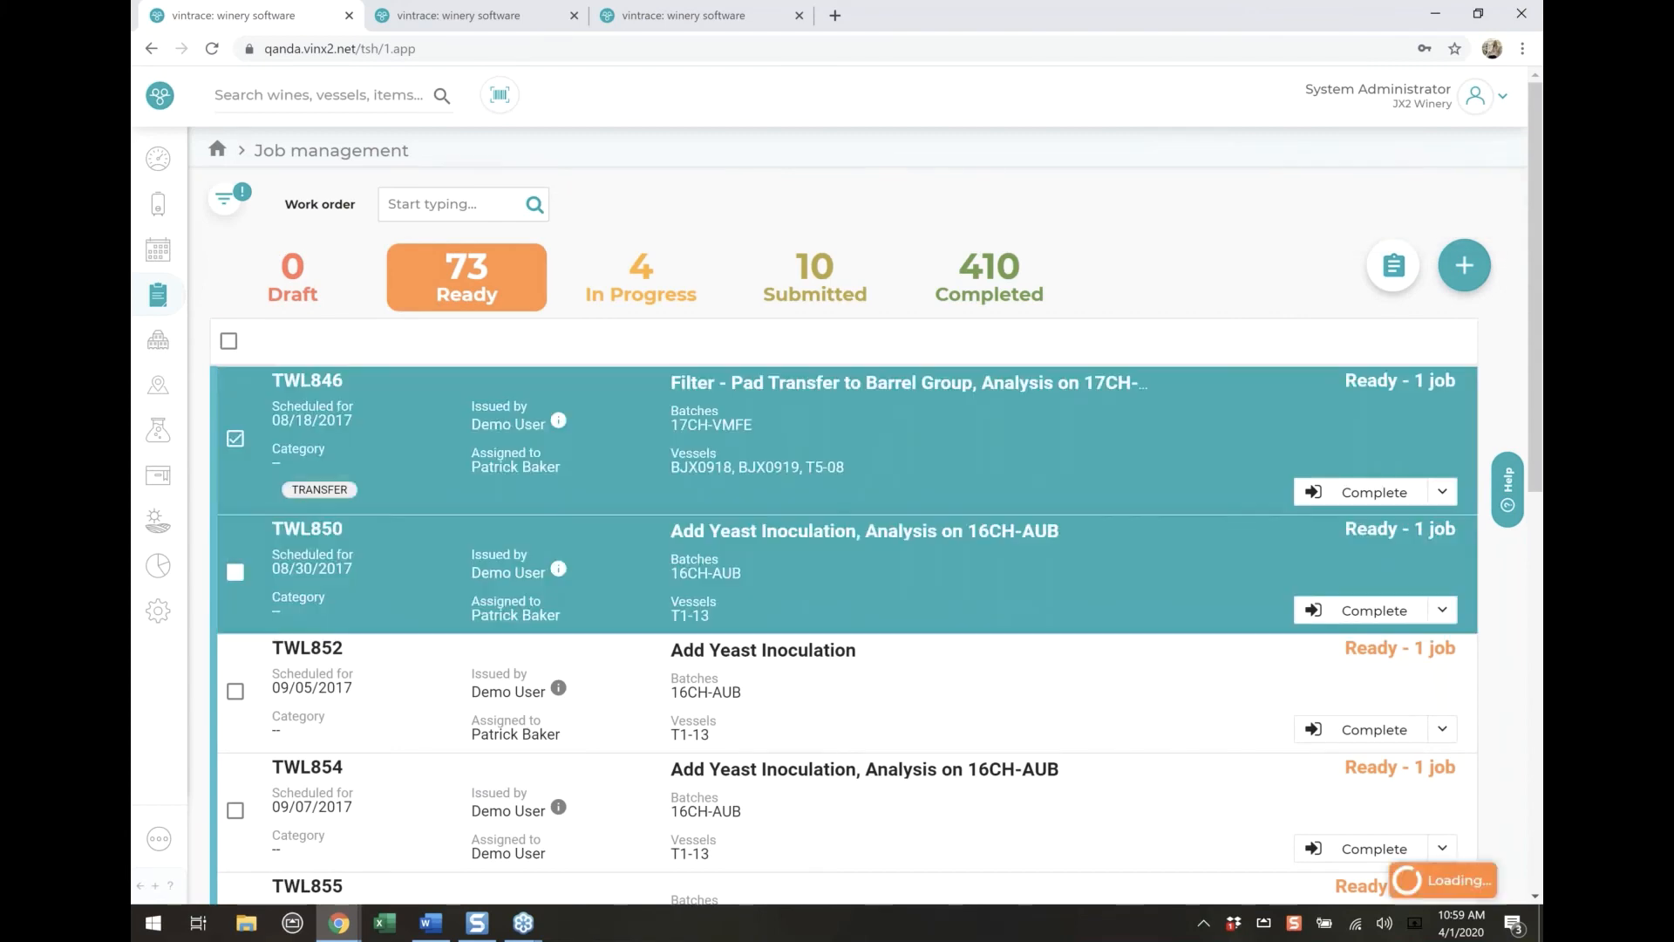
Examine the bulk actions available for the selected work orders and the individual actions available for work order TWL873
scroll(485, 571, down, 1)
scroll(486, 571, down, 2)
scroll(486, 571, up, 2)
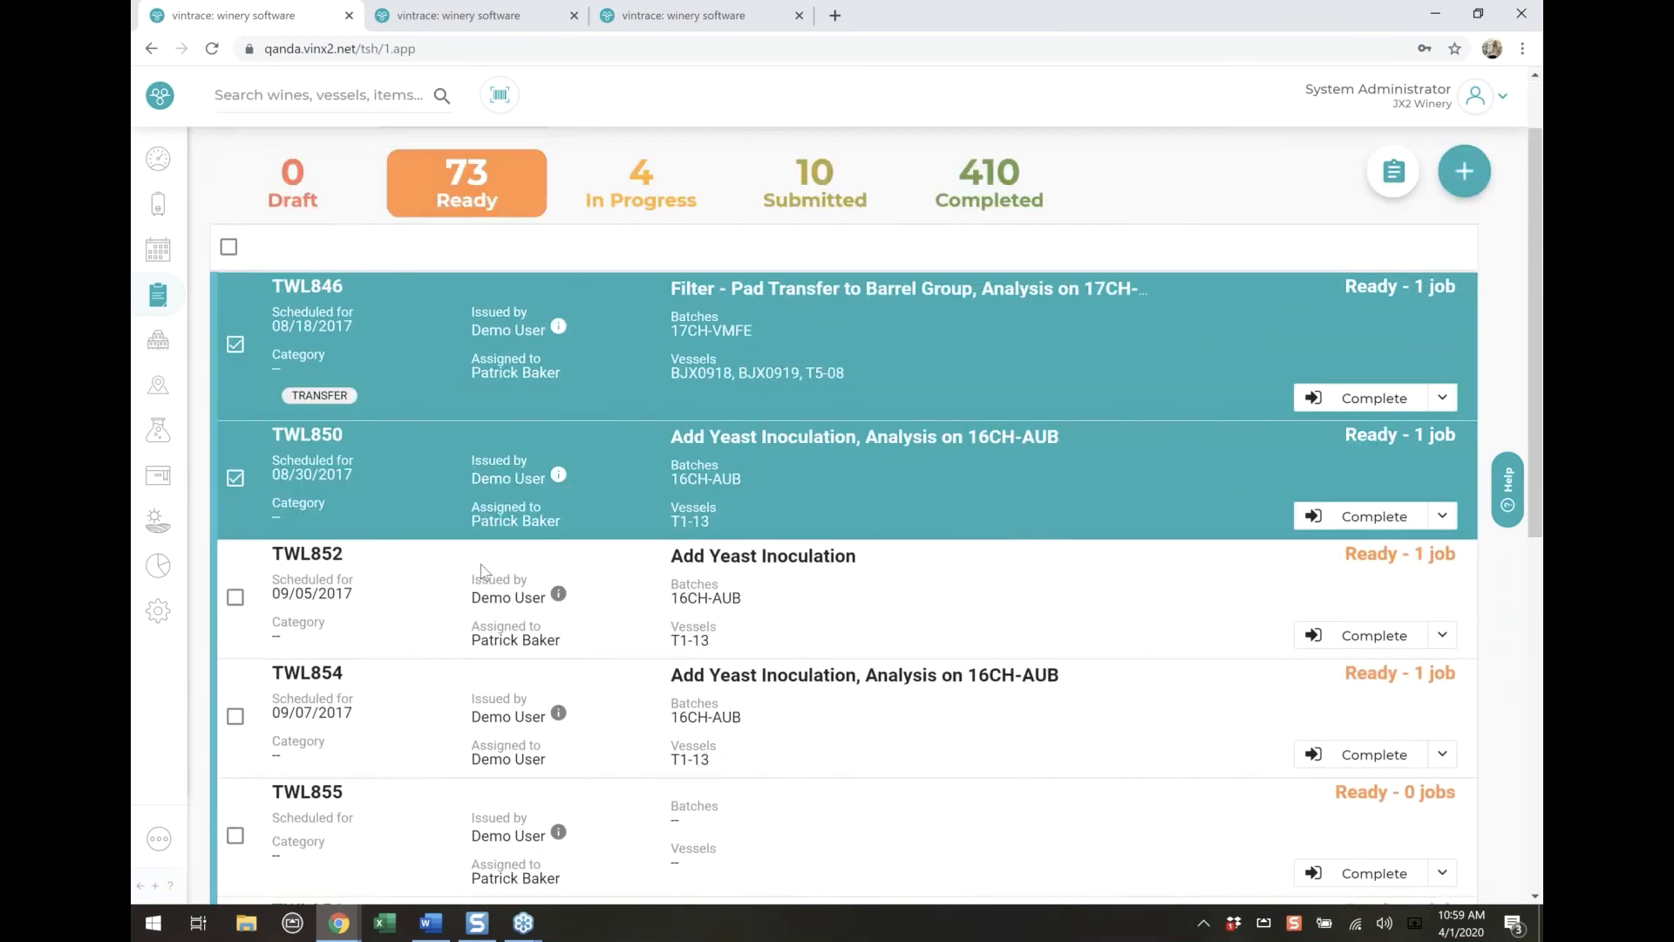
scroll(410, 697, down, 6)
click(332, 842)
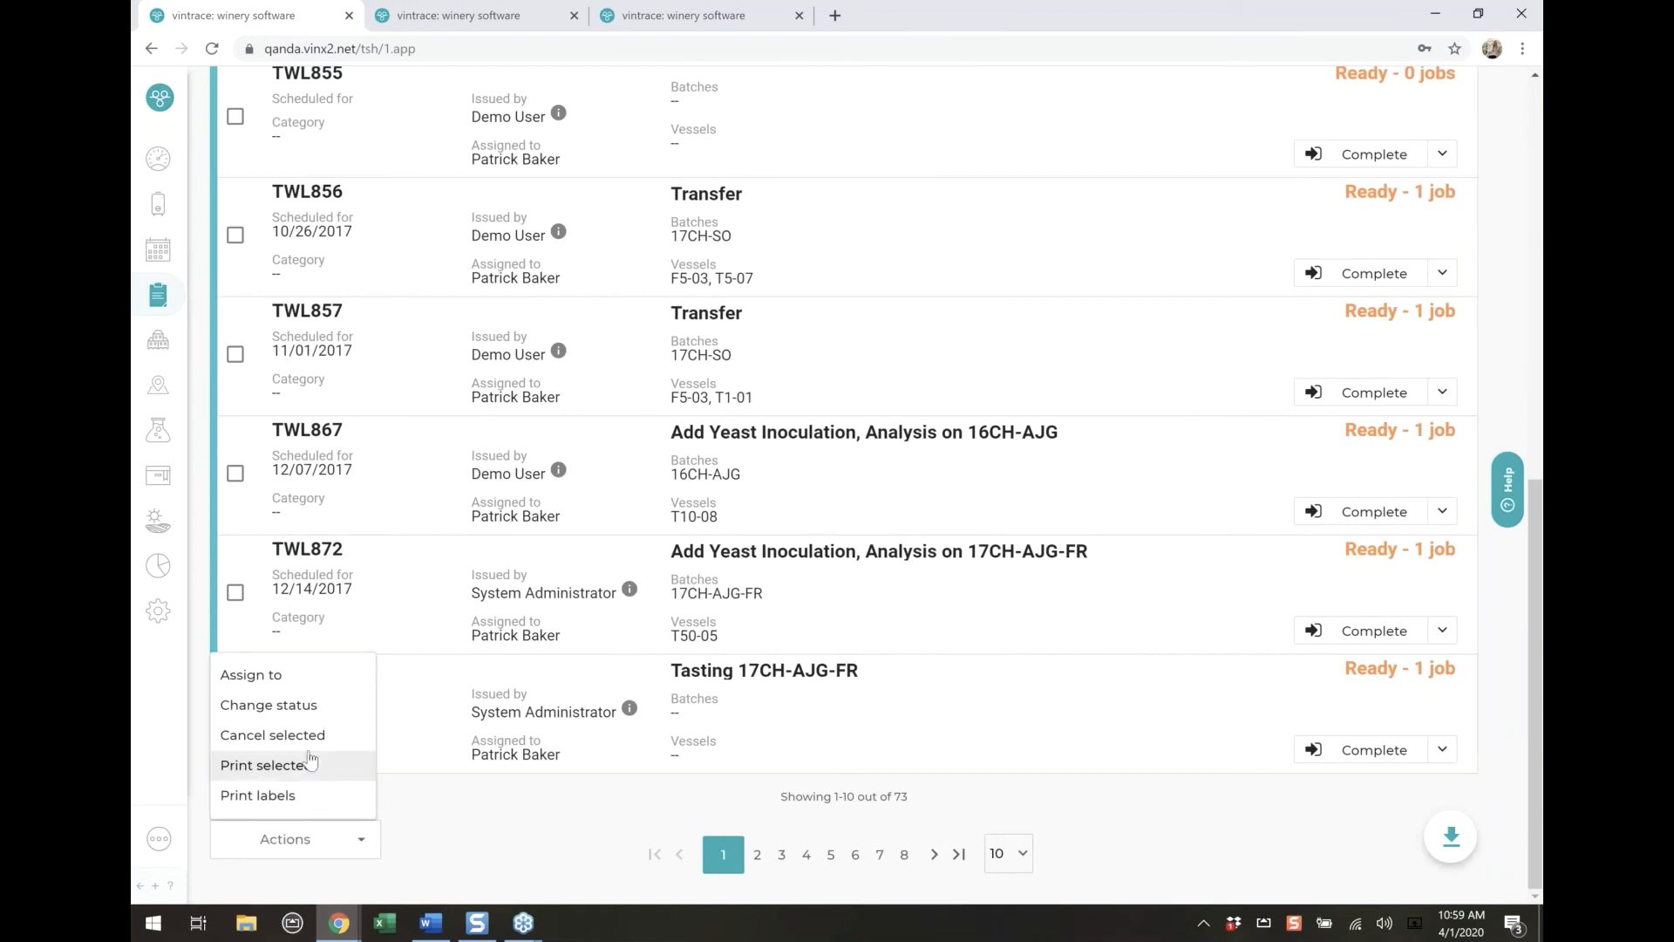
click(461, 815)
click(1444, 753)
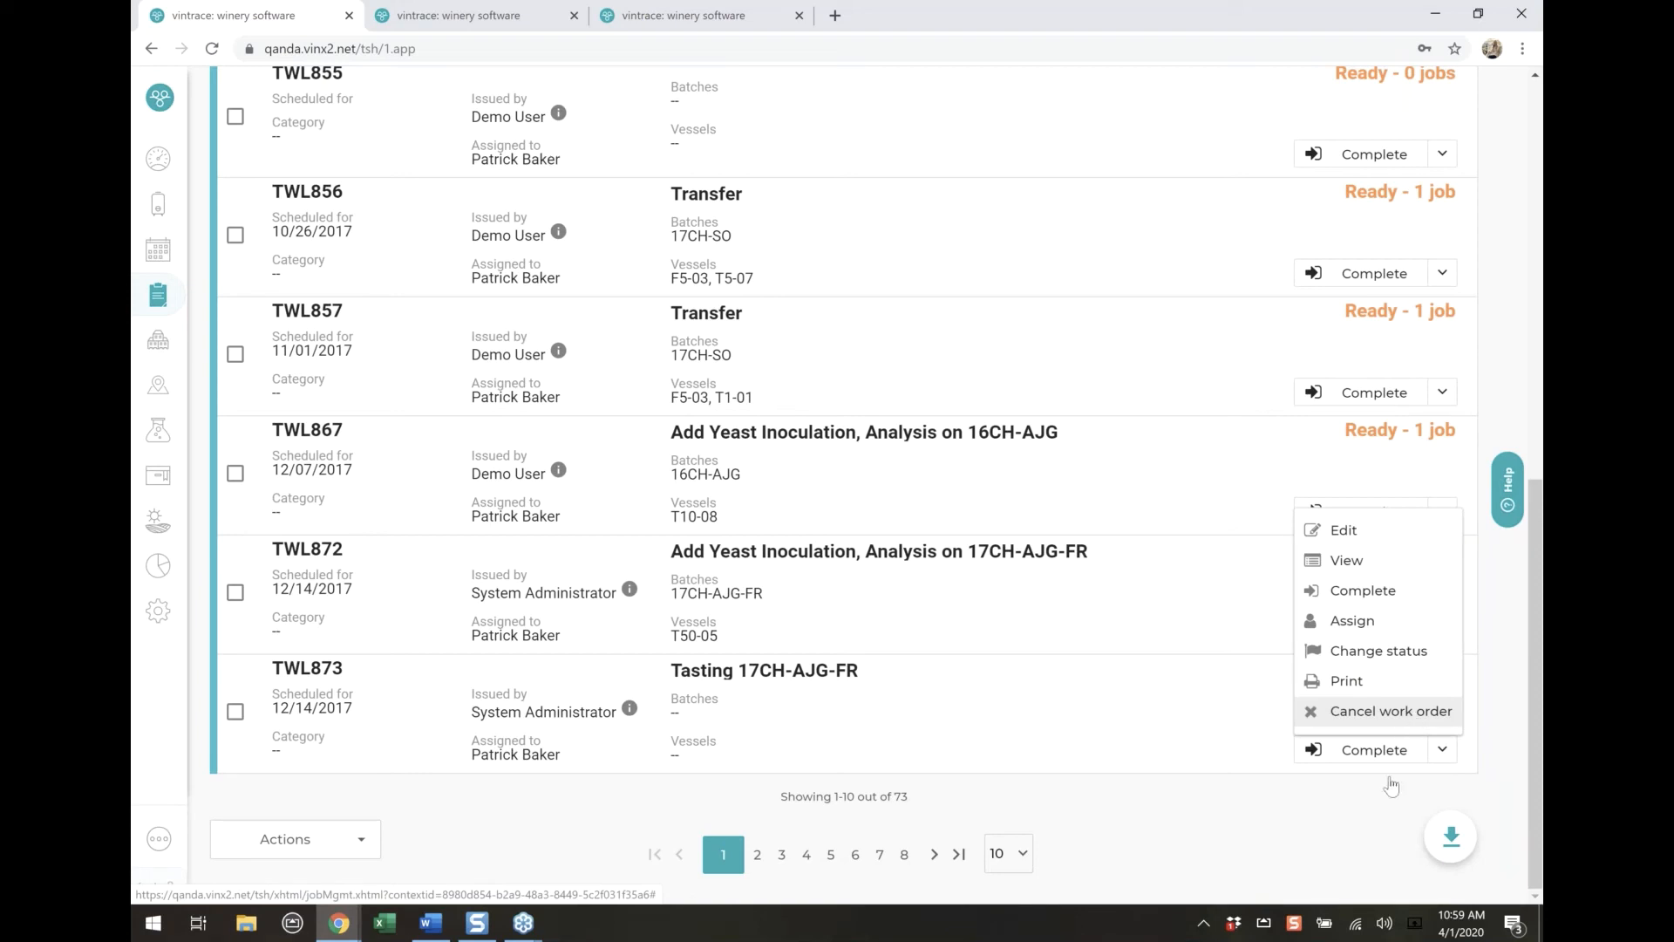
click(1229, 824)
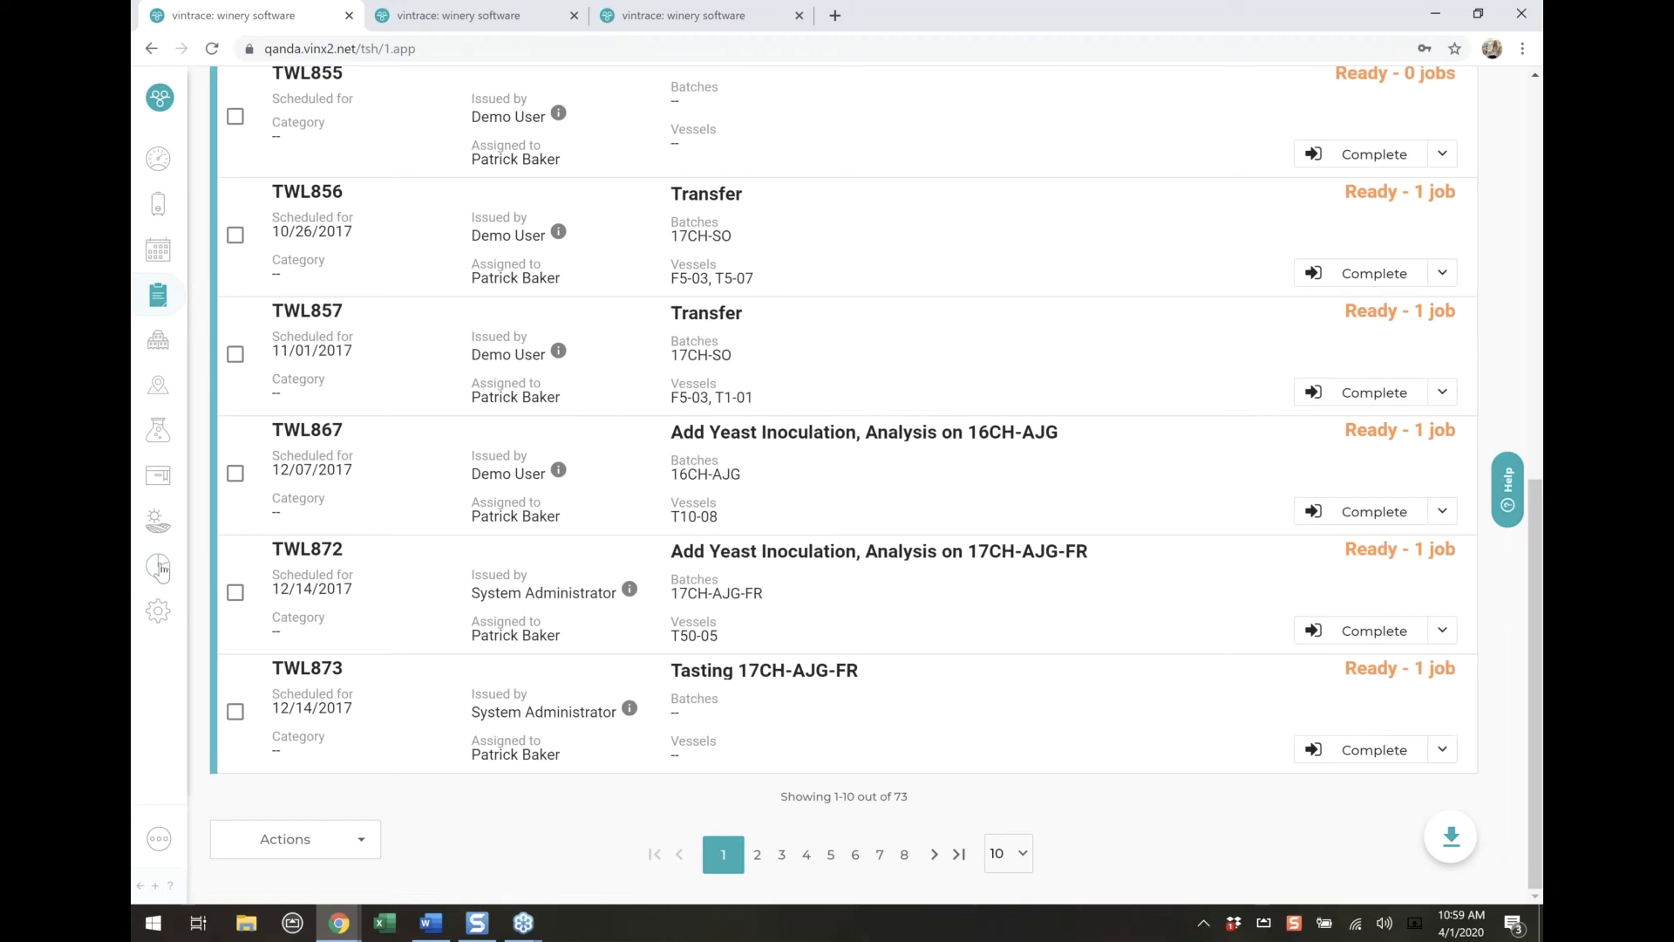
In the Operations winery reports, set the Operation Throughput report's operation to Treatment (Product) and review its treatment options
click(158, 565)
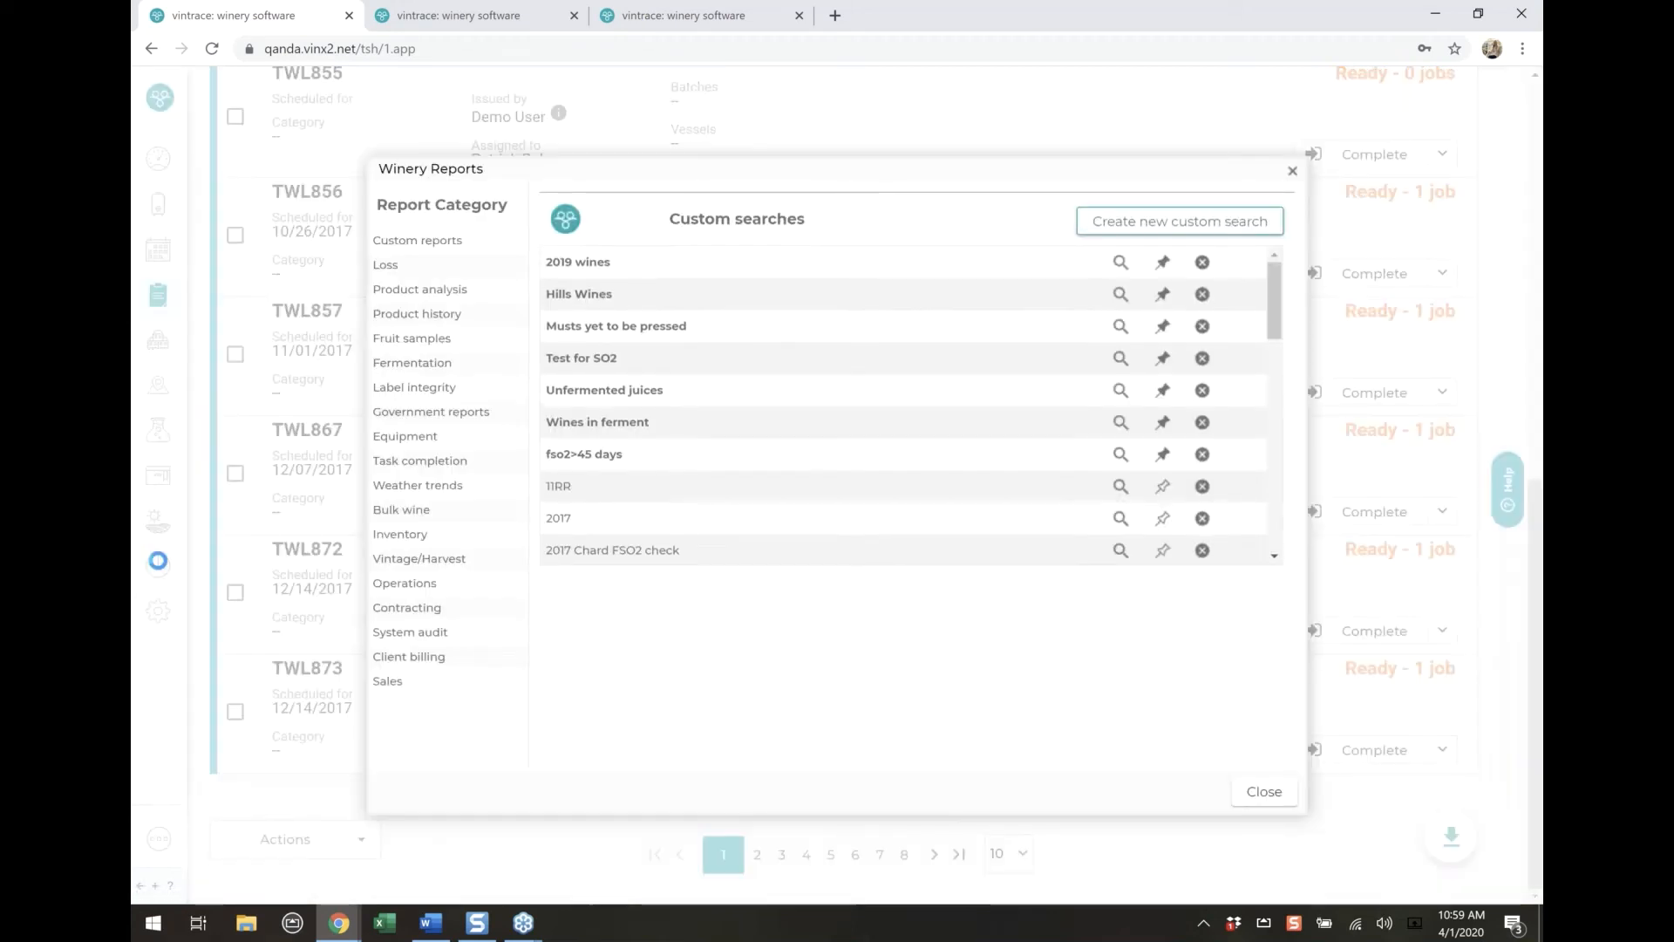
click(434, 583)
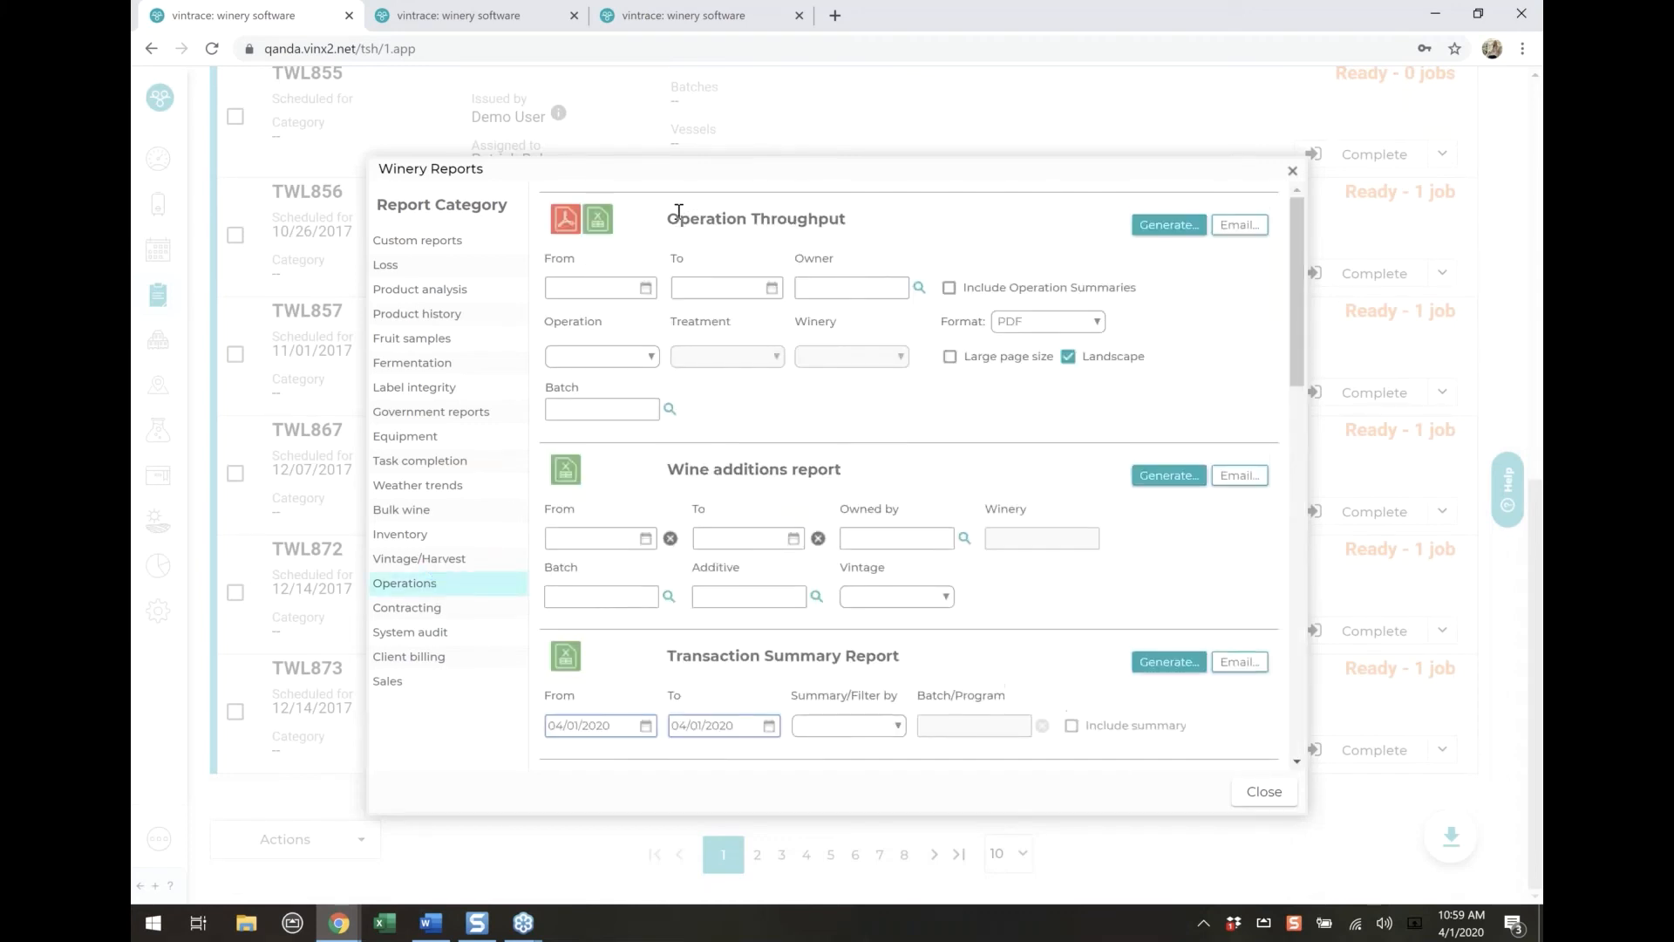
drag(679, 218, 920, 228)
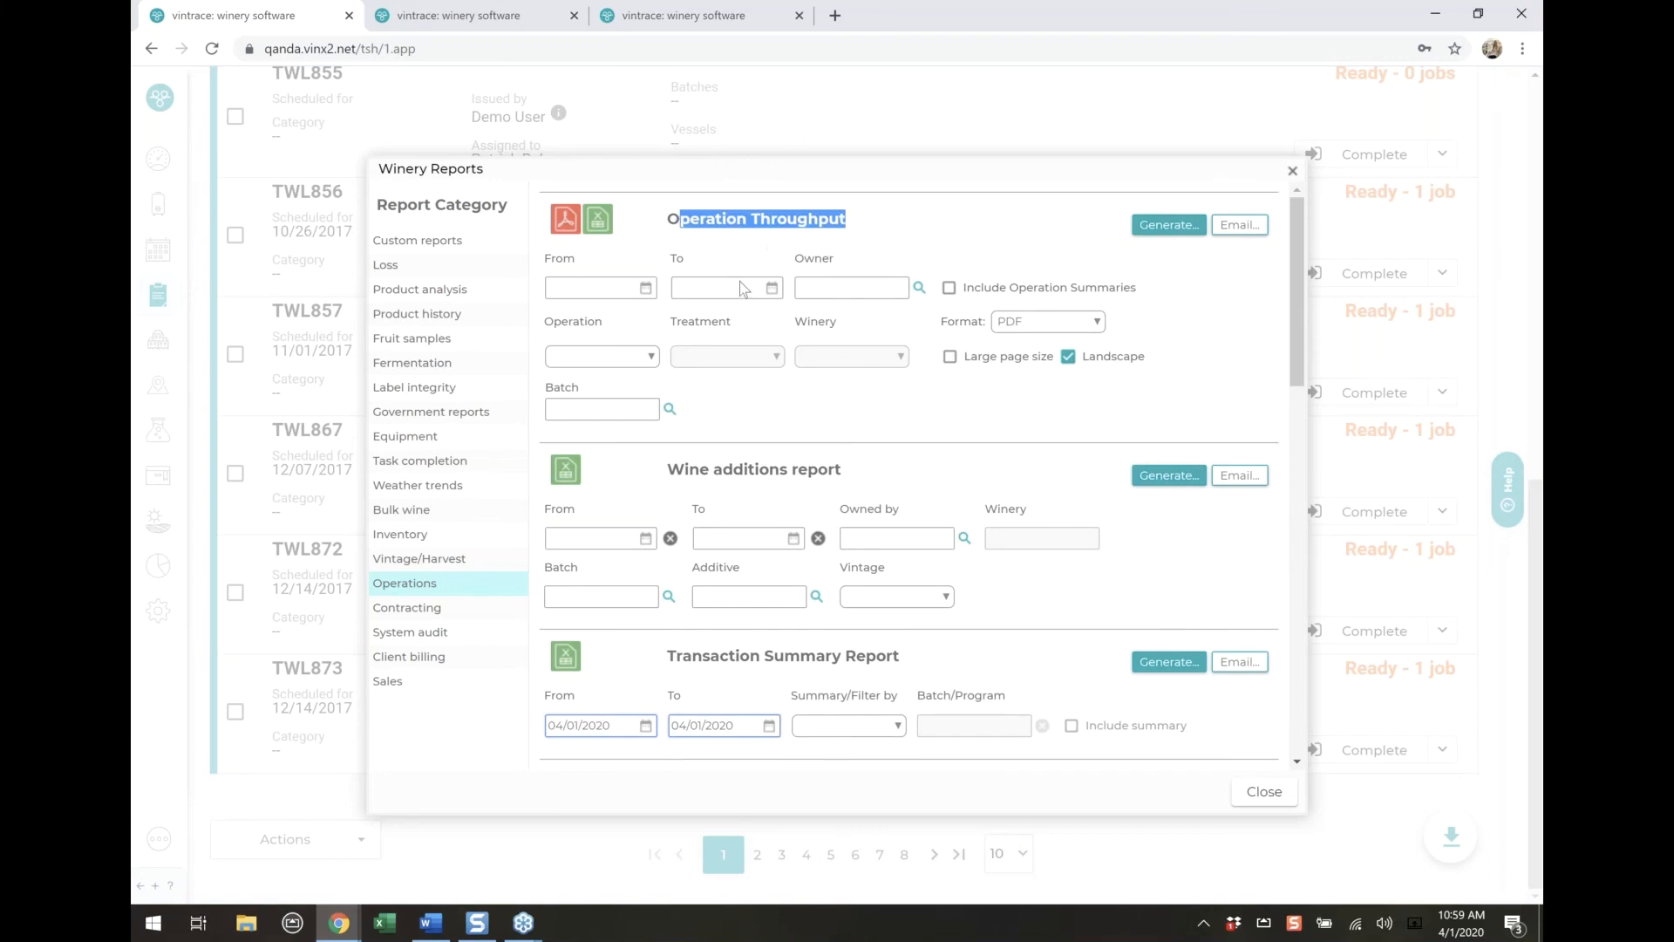
click(650, 358)
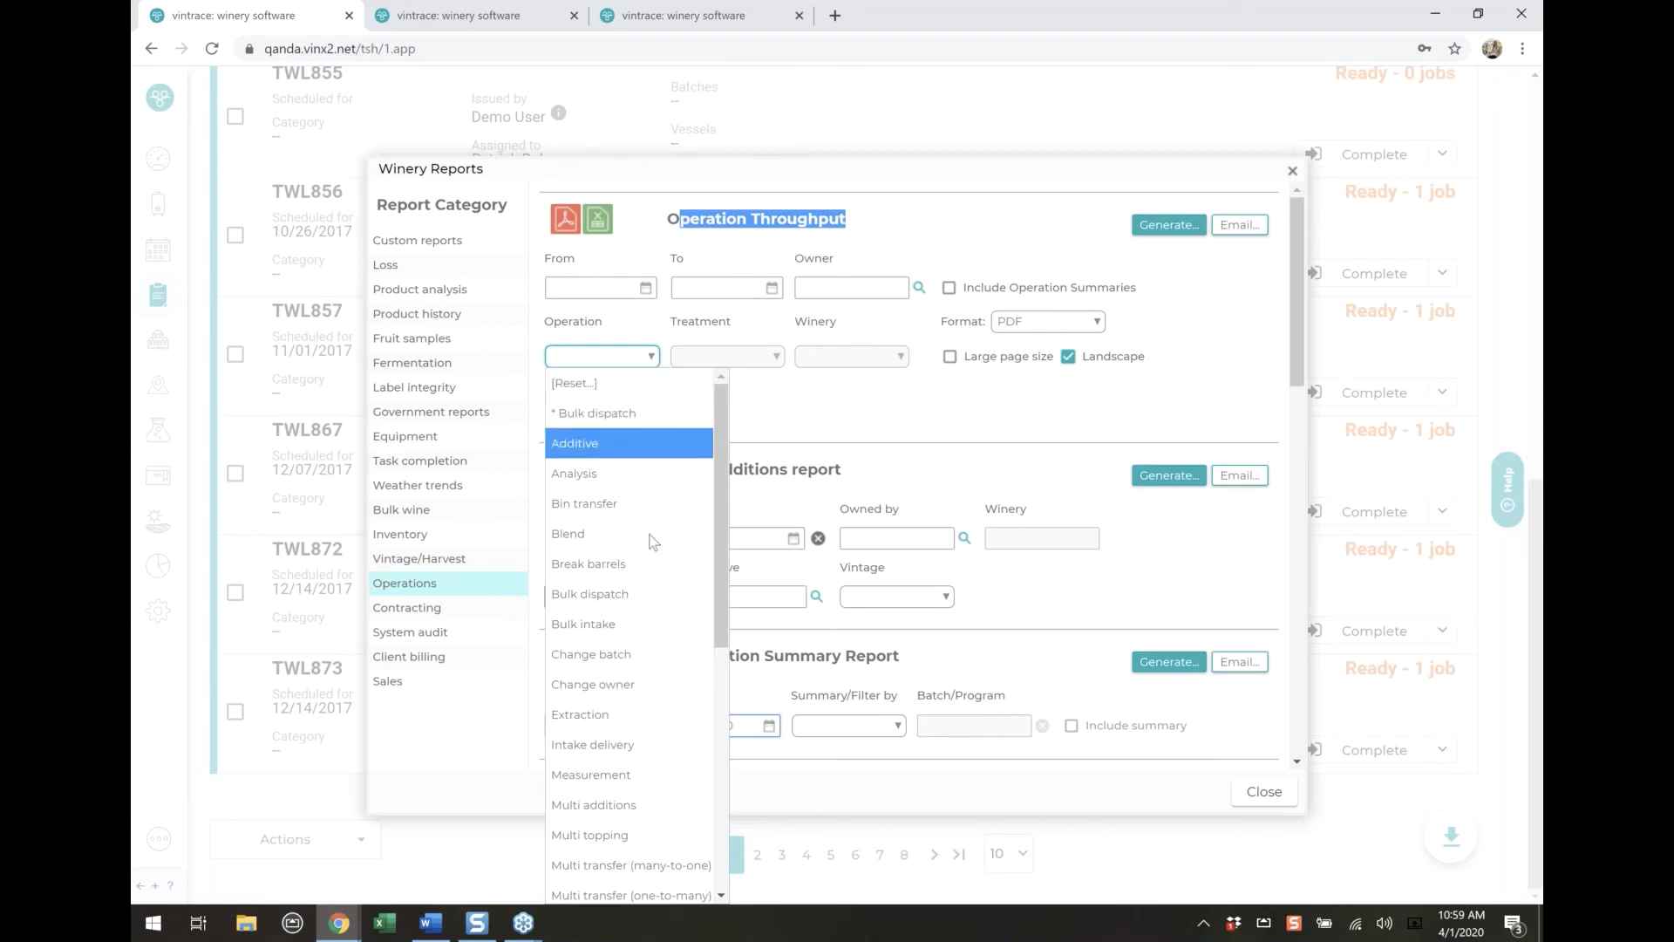
scroll(649, 542, down, 5)
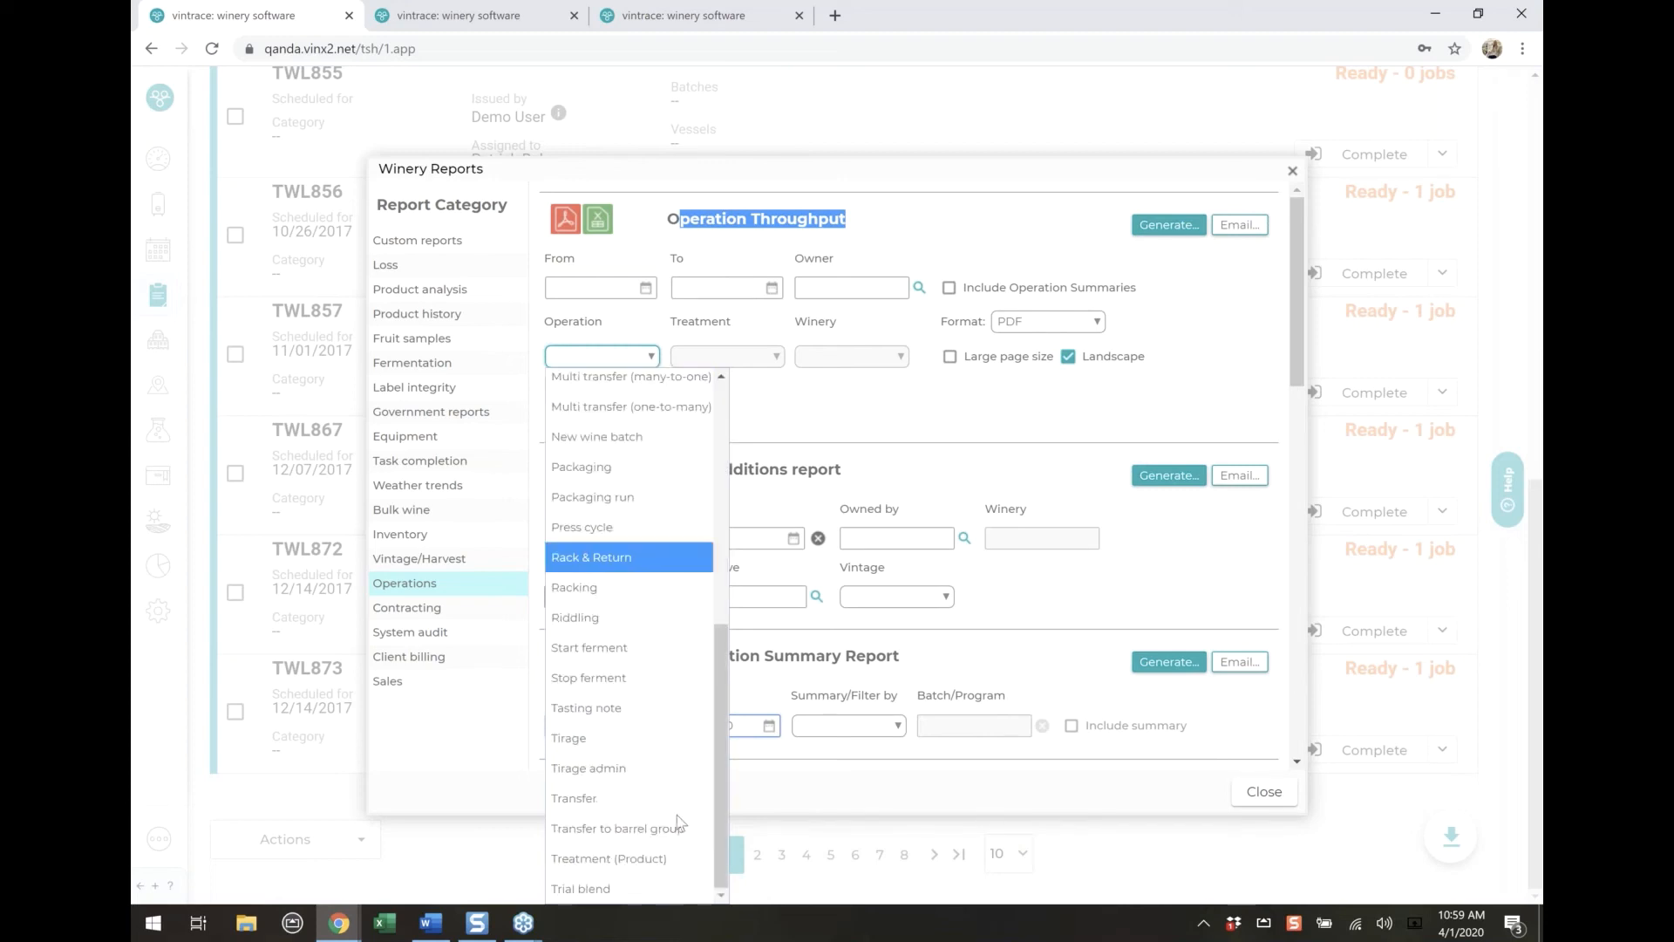
click(661, 866)
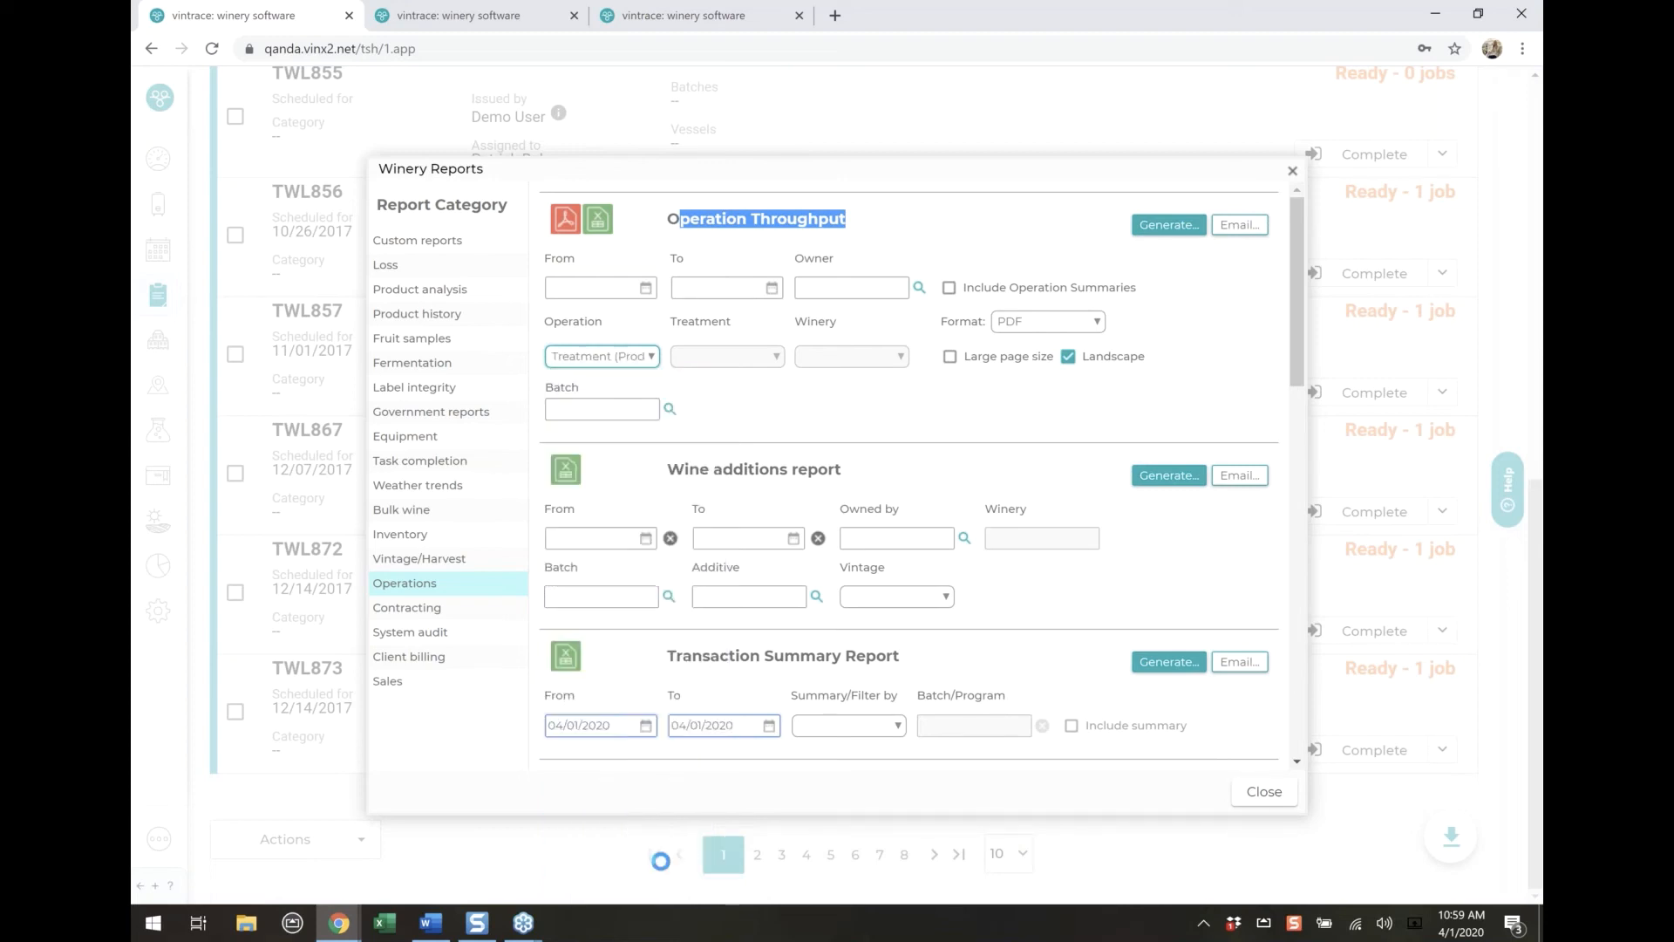
click(756, 359)
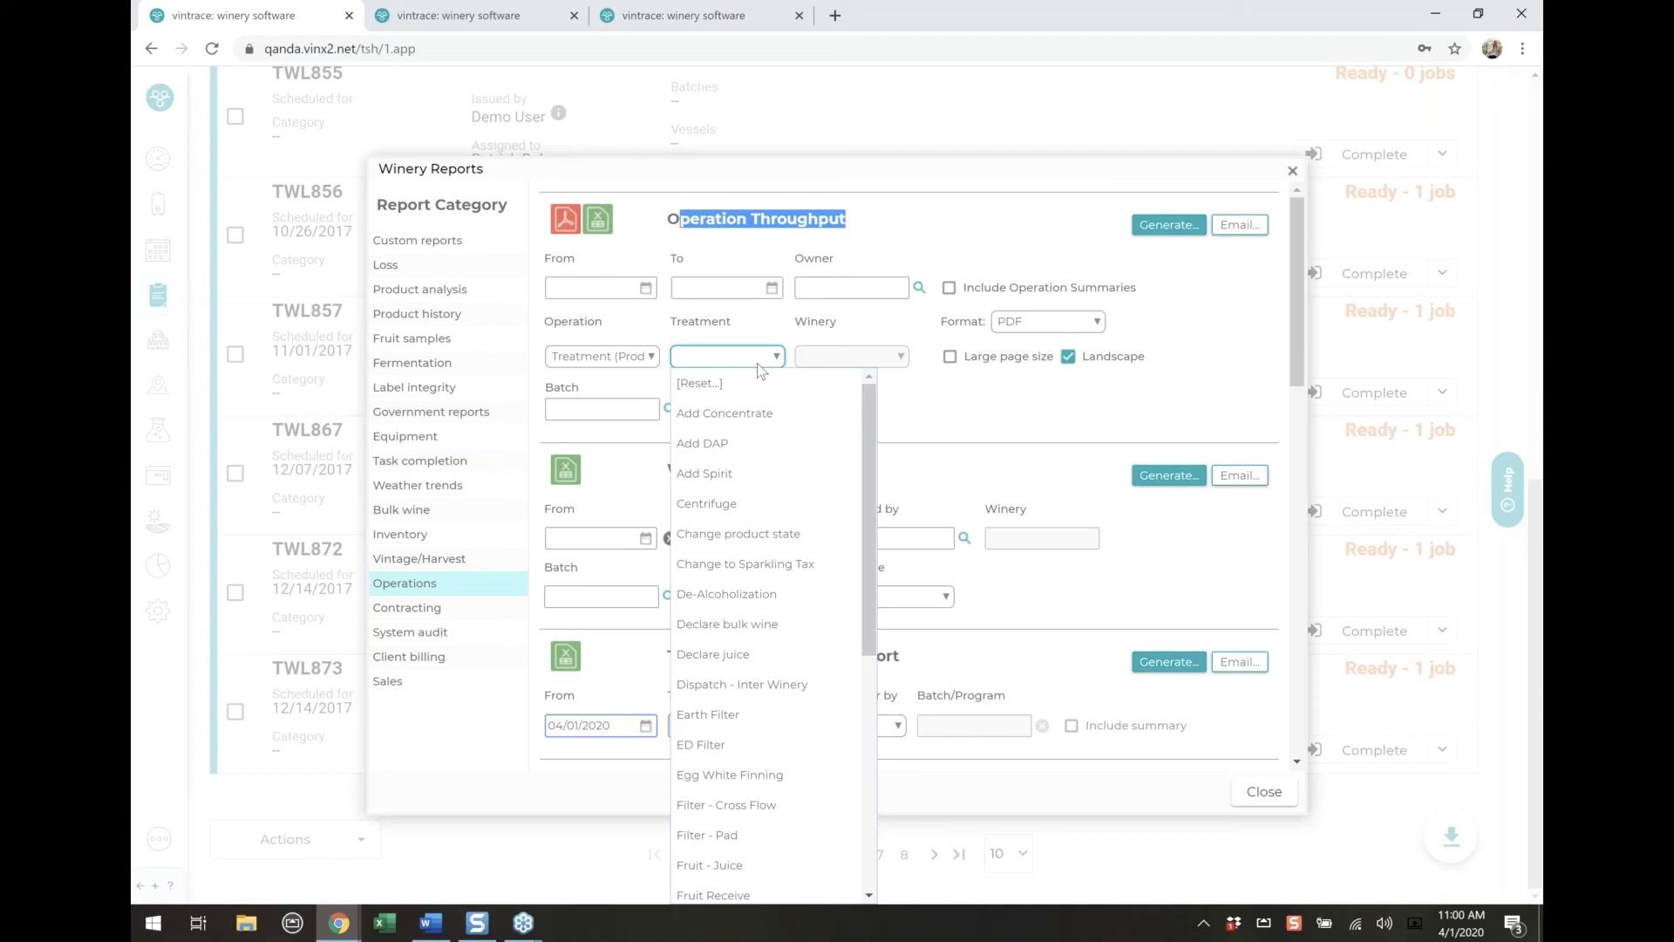
click(882, 234)
Generate the Inventory category's Stock receipt report with From date 03/01/2020 and check the downloaded CSV in Excel
click(427, 272)
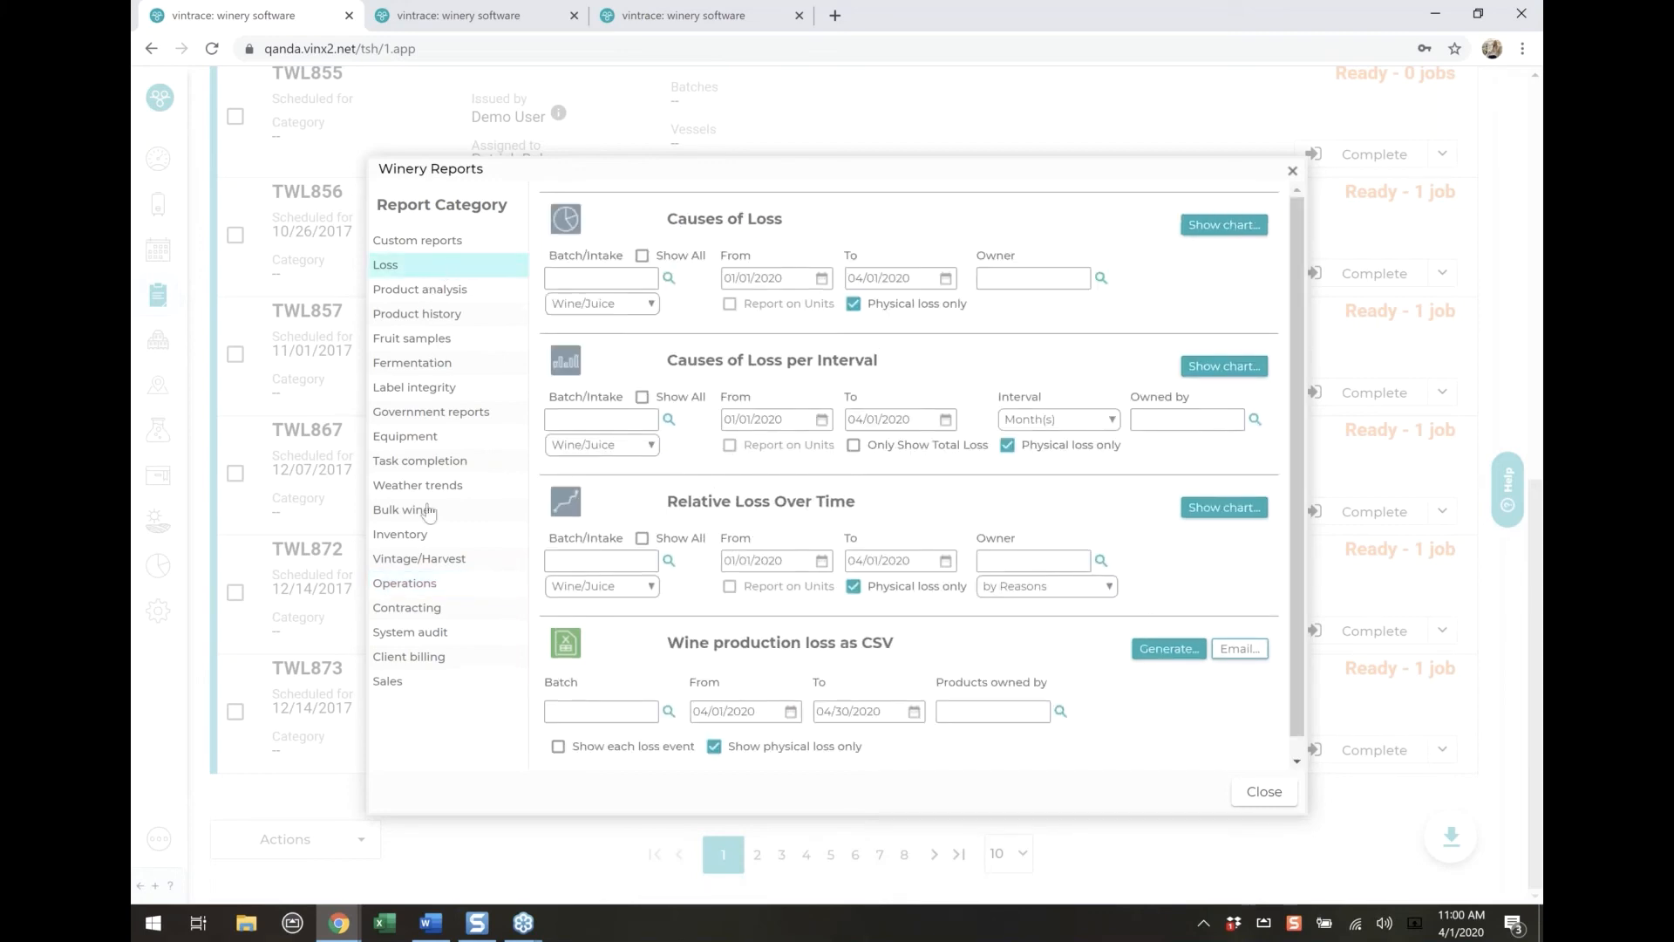
click(427, 539)
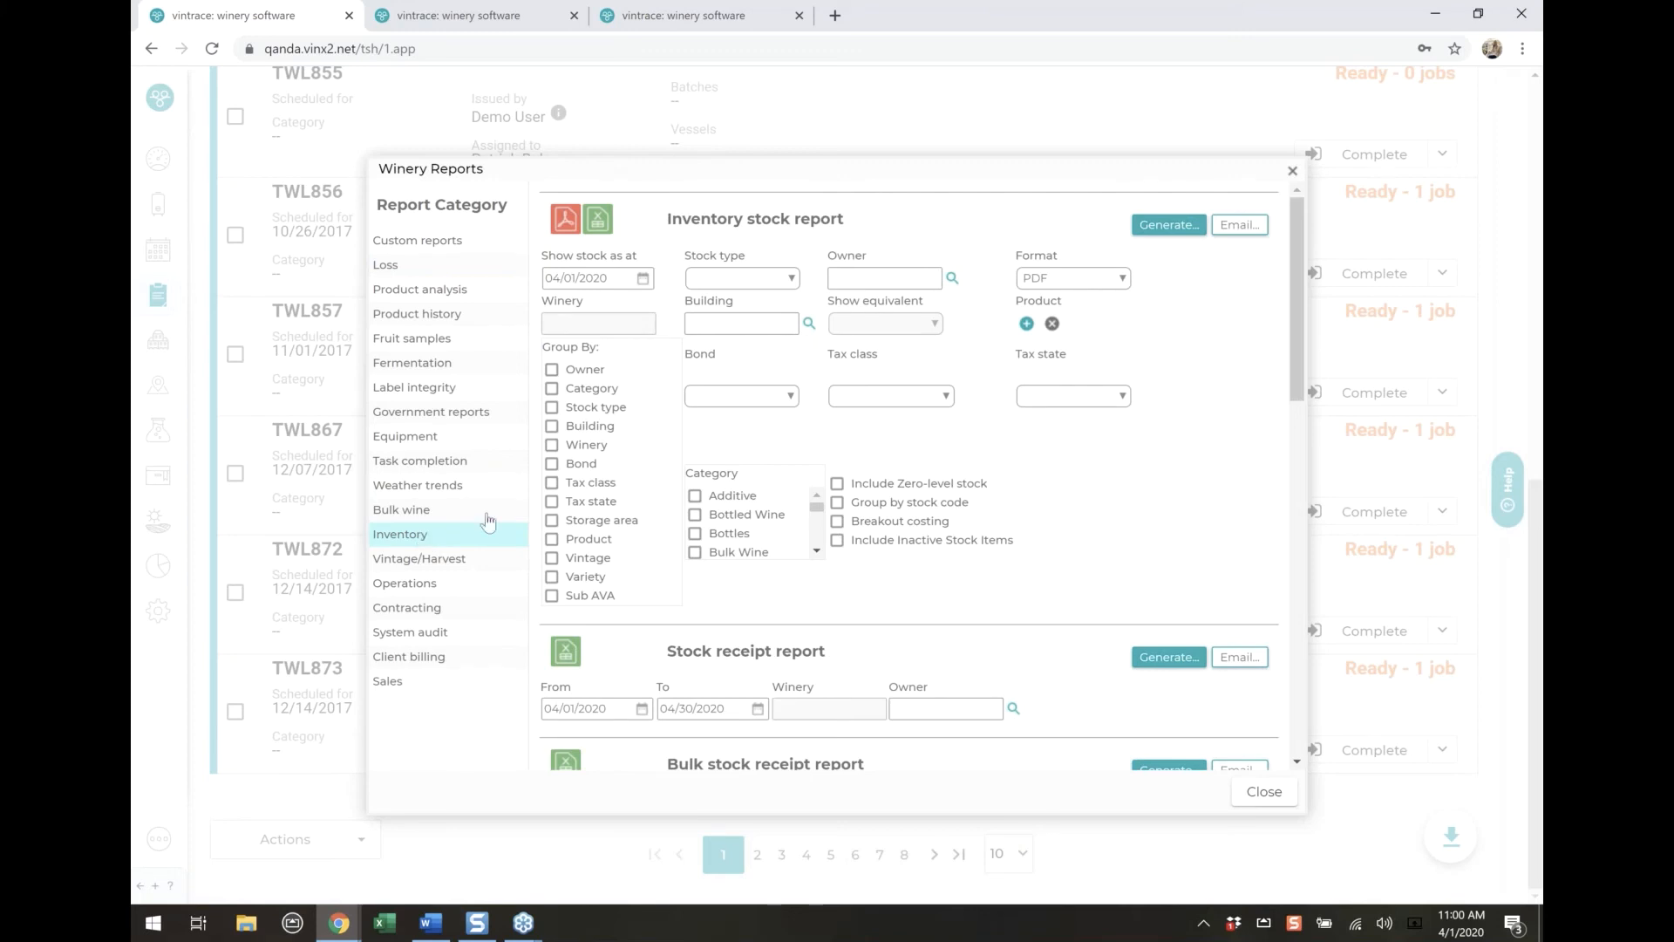
scroll(885, 537, down, 2)
scroll(894, 545, down, 6)
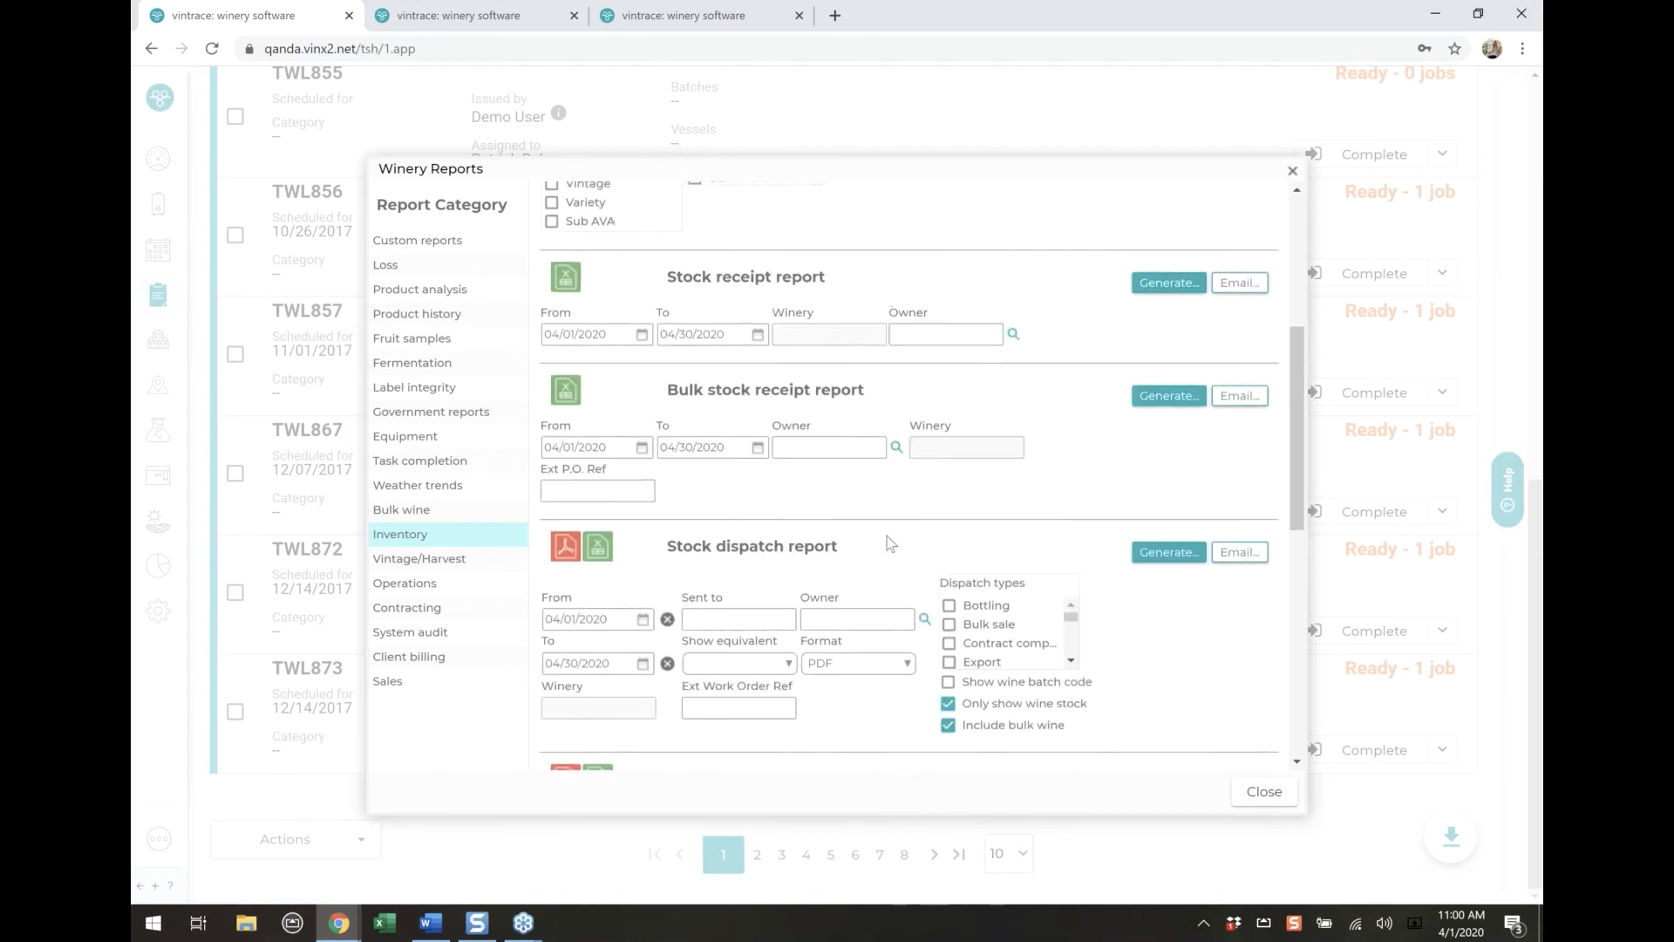
scroll(890, 542, up, 2)
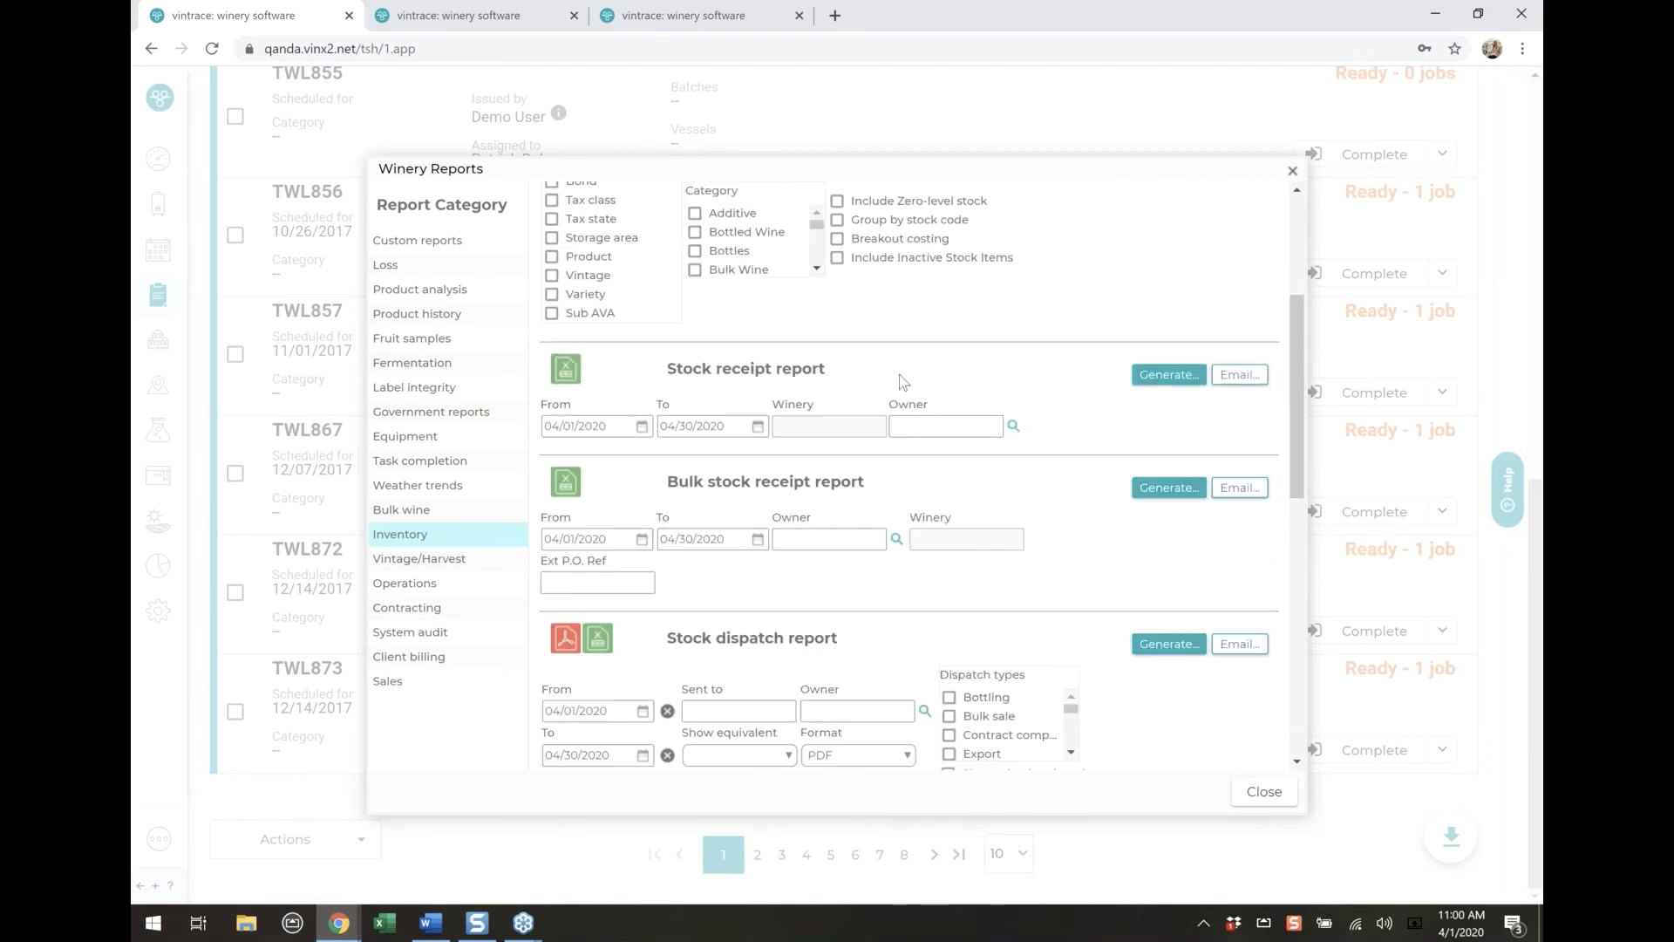
click(644, 426)
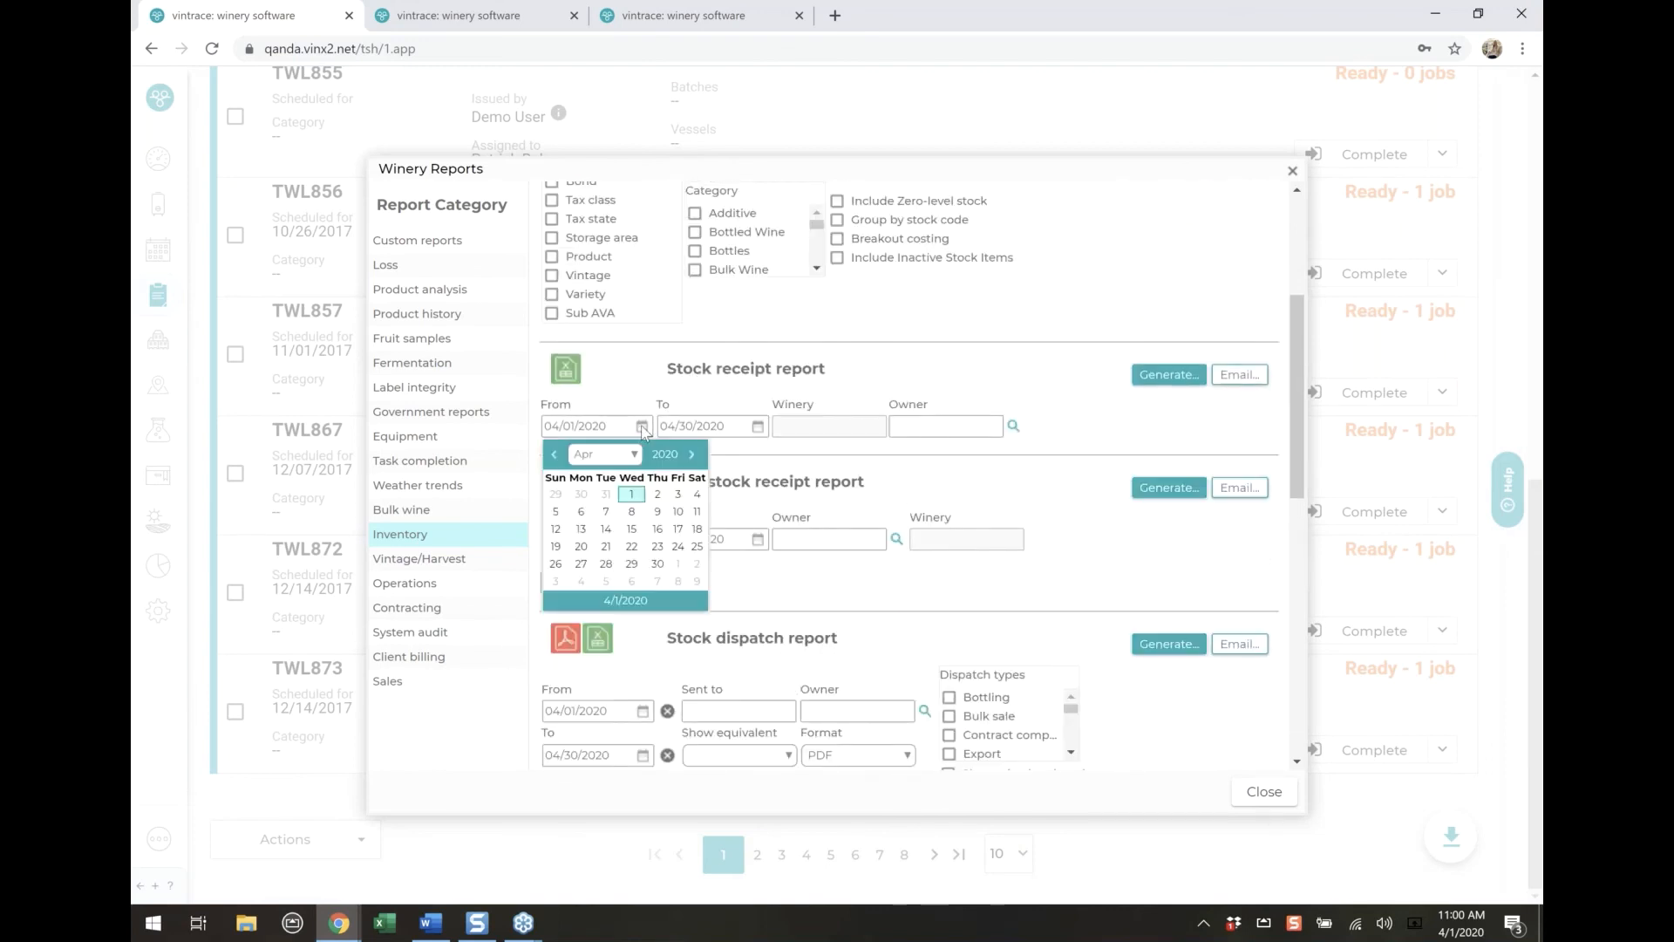
click(553, 454)
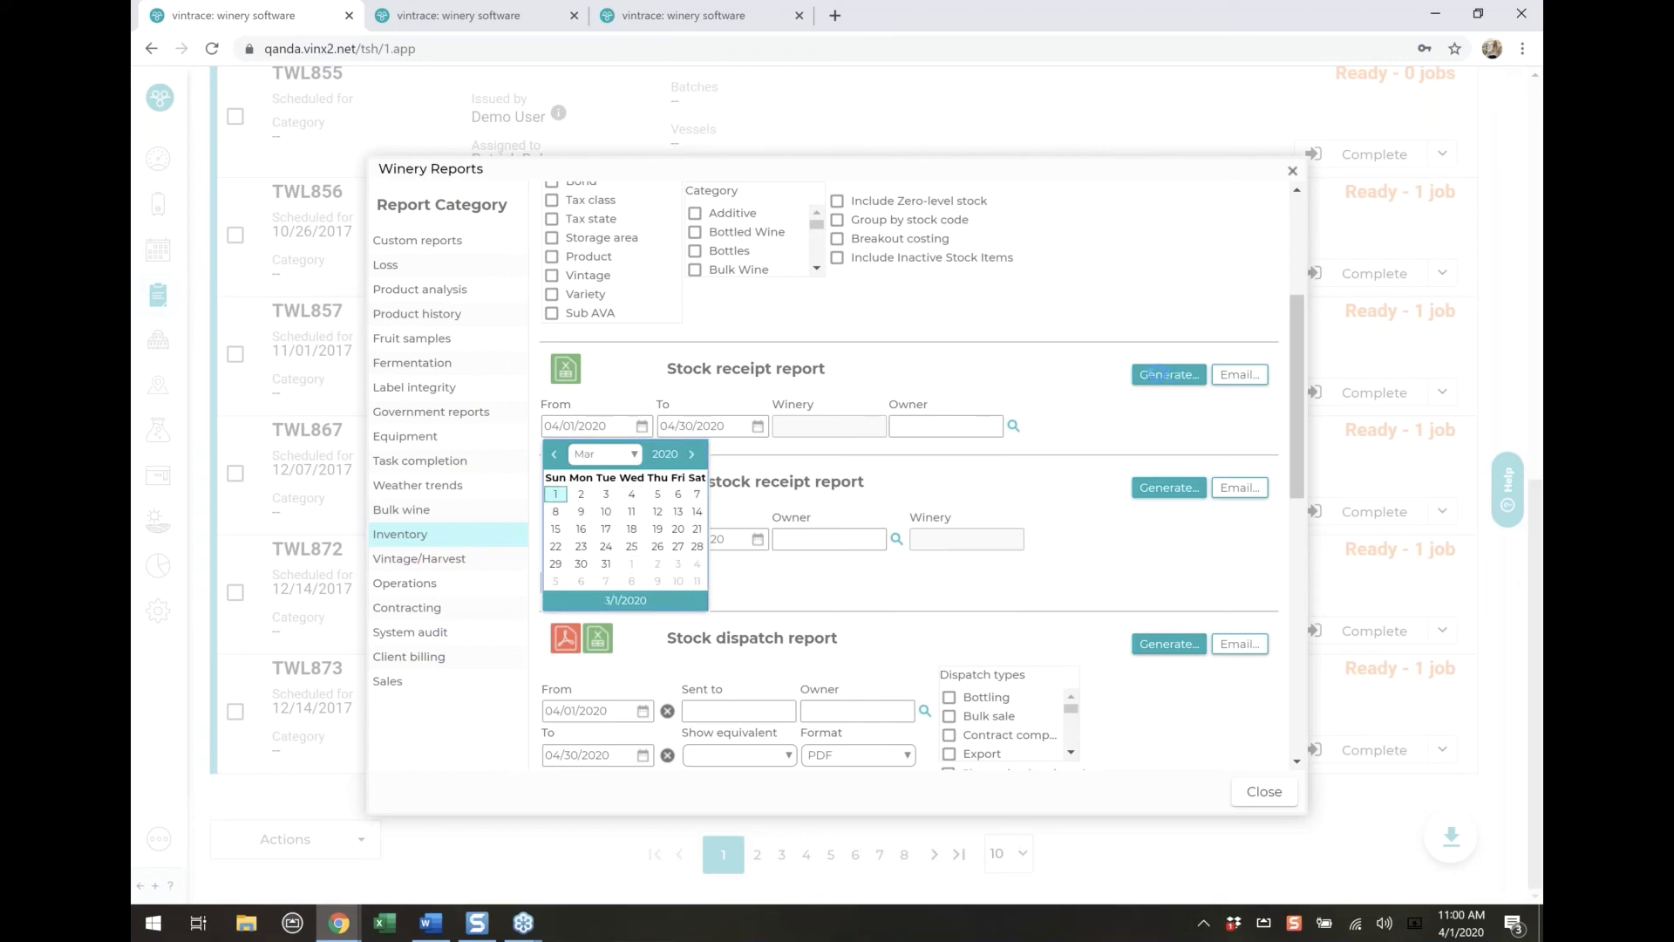
click(1163, 381)
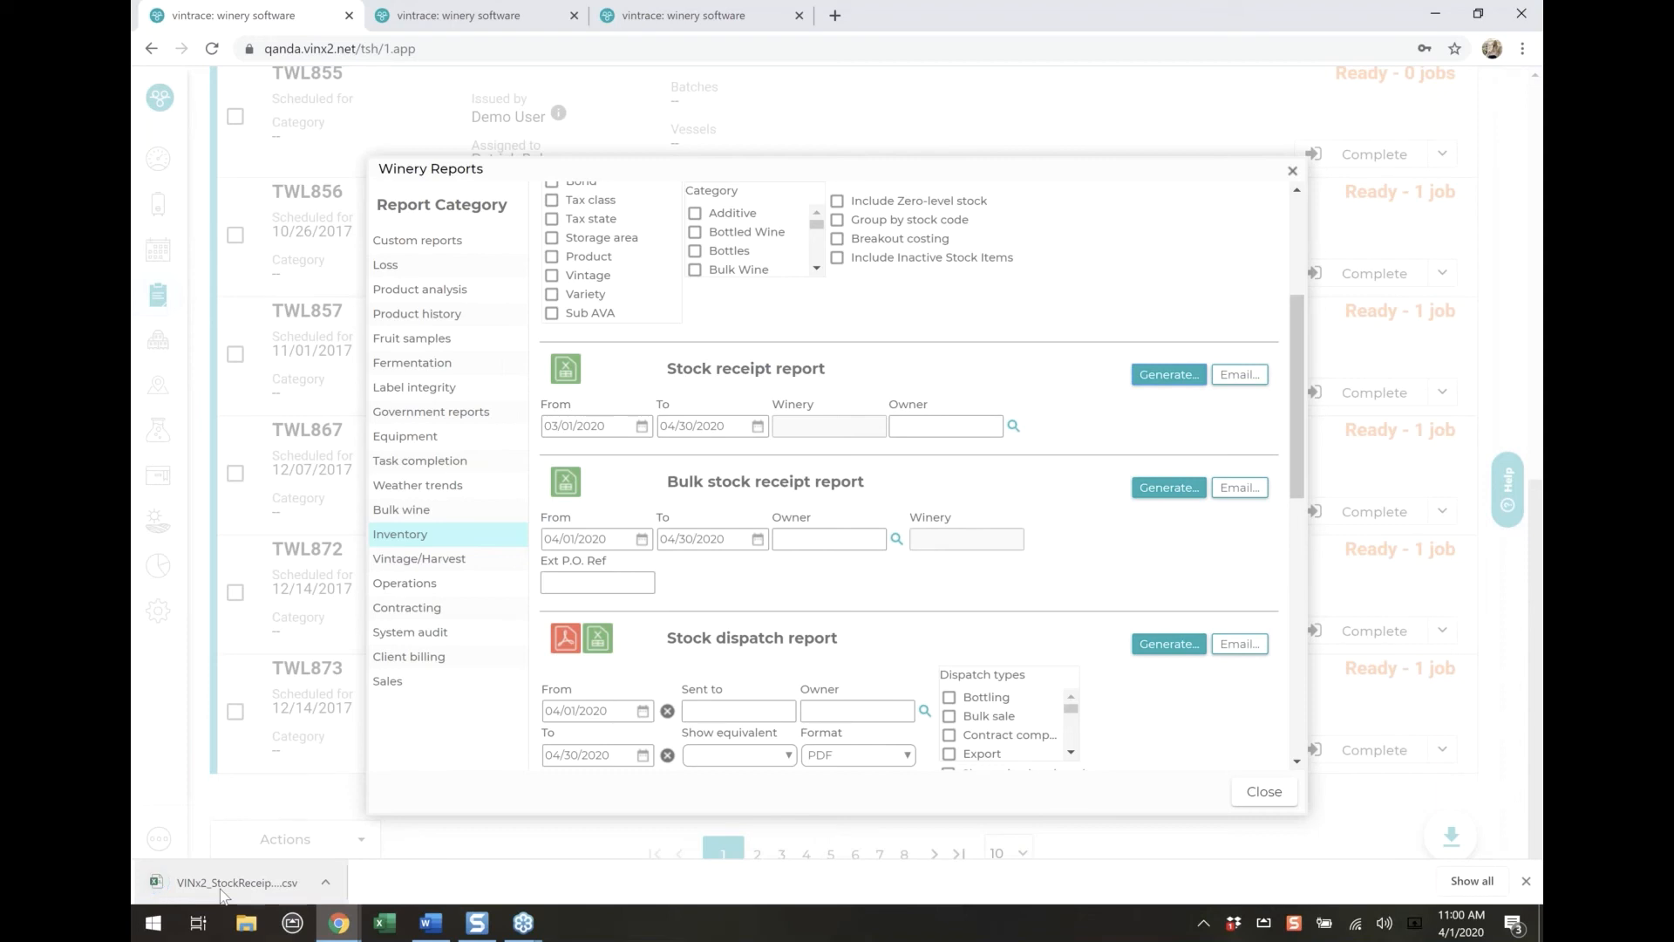
click(160, 879)
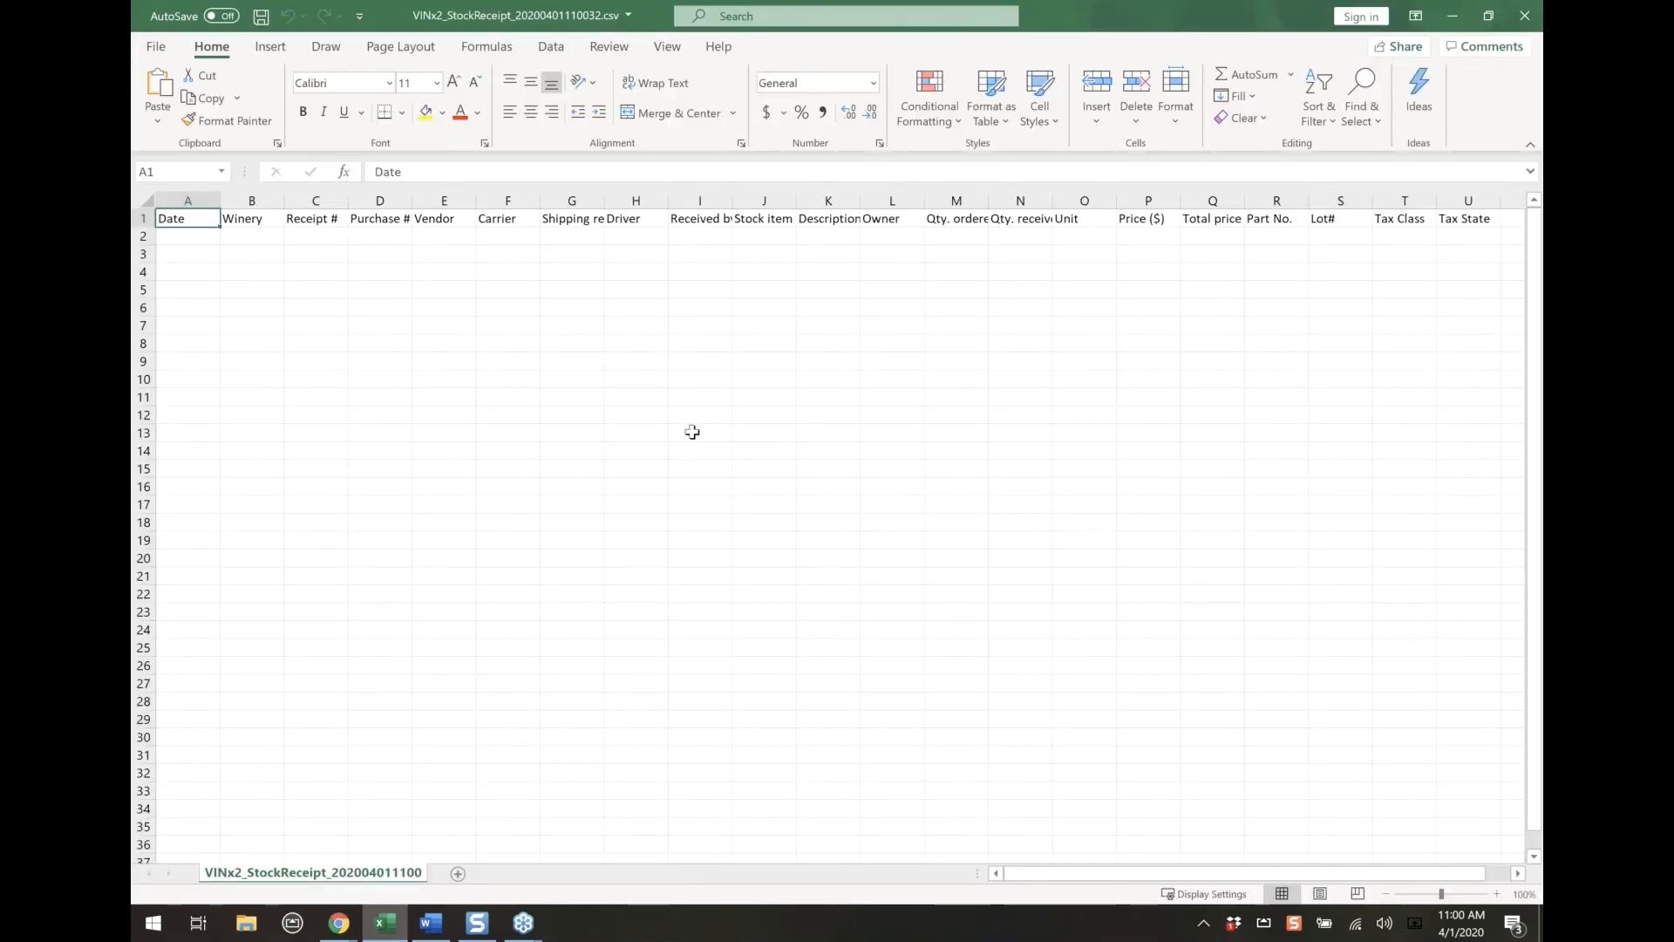
click(1534, 16)
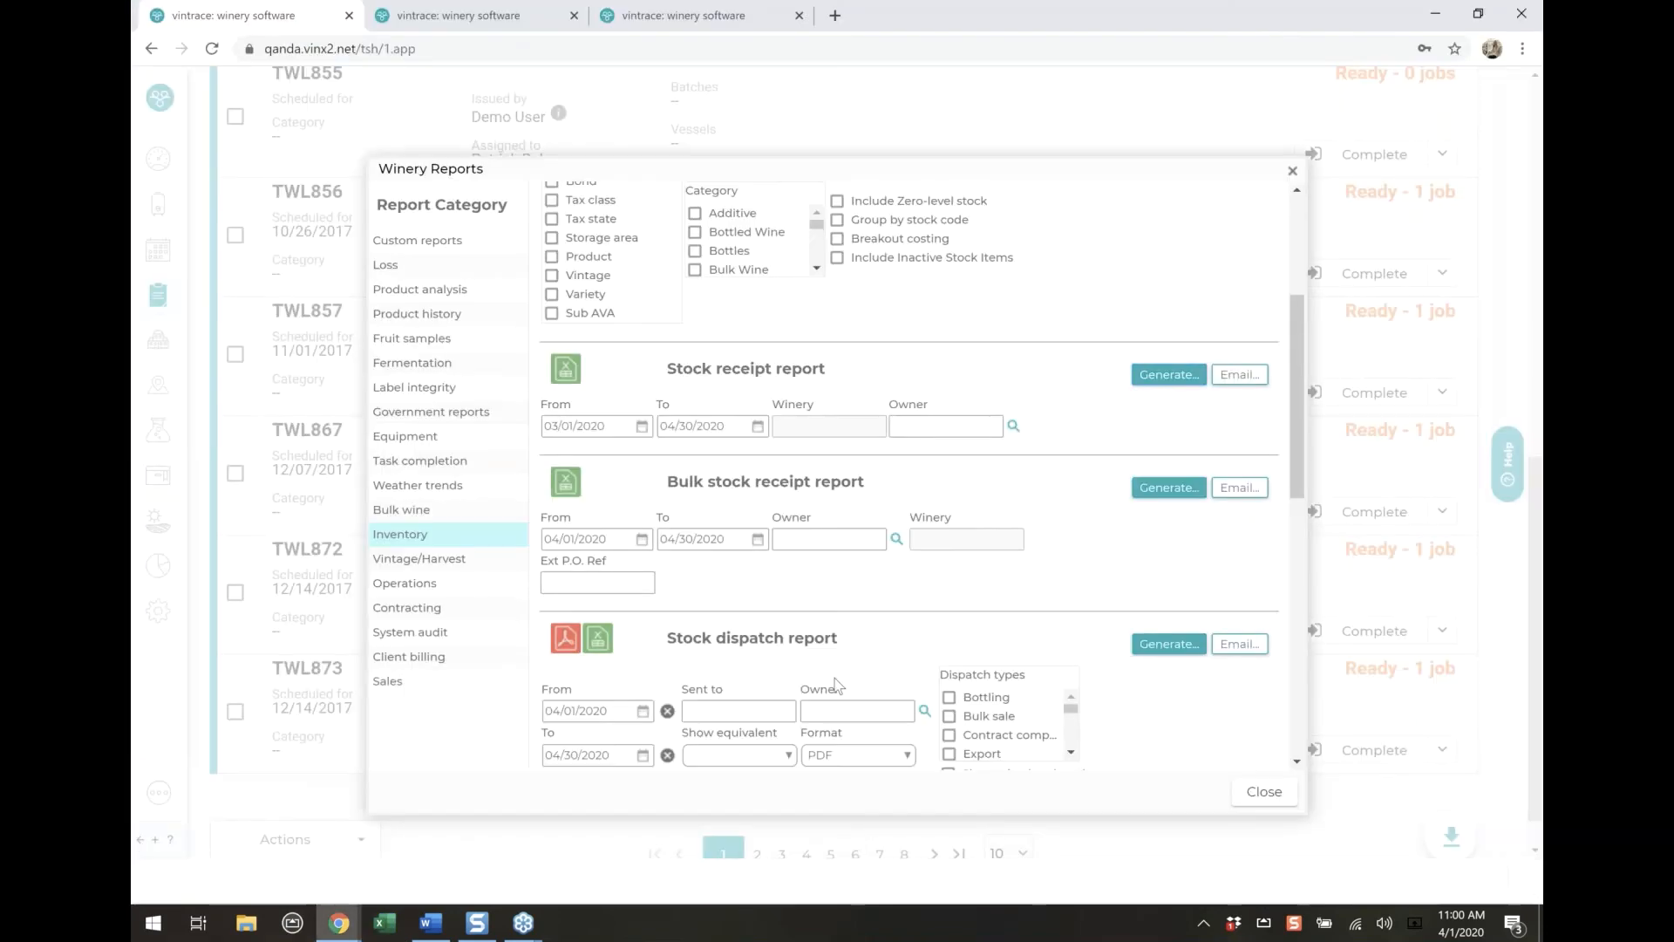
Generate the Stock movement report with From date 03/01/2020 and open the downloaded CSV in Excel
scroll(1100, 583, down, 4)
scroll(1101, 583, down, 4)
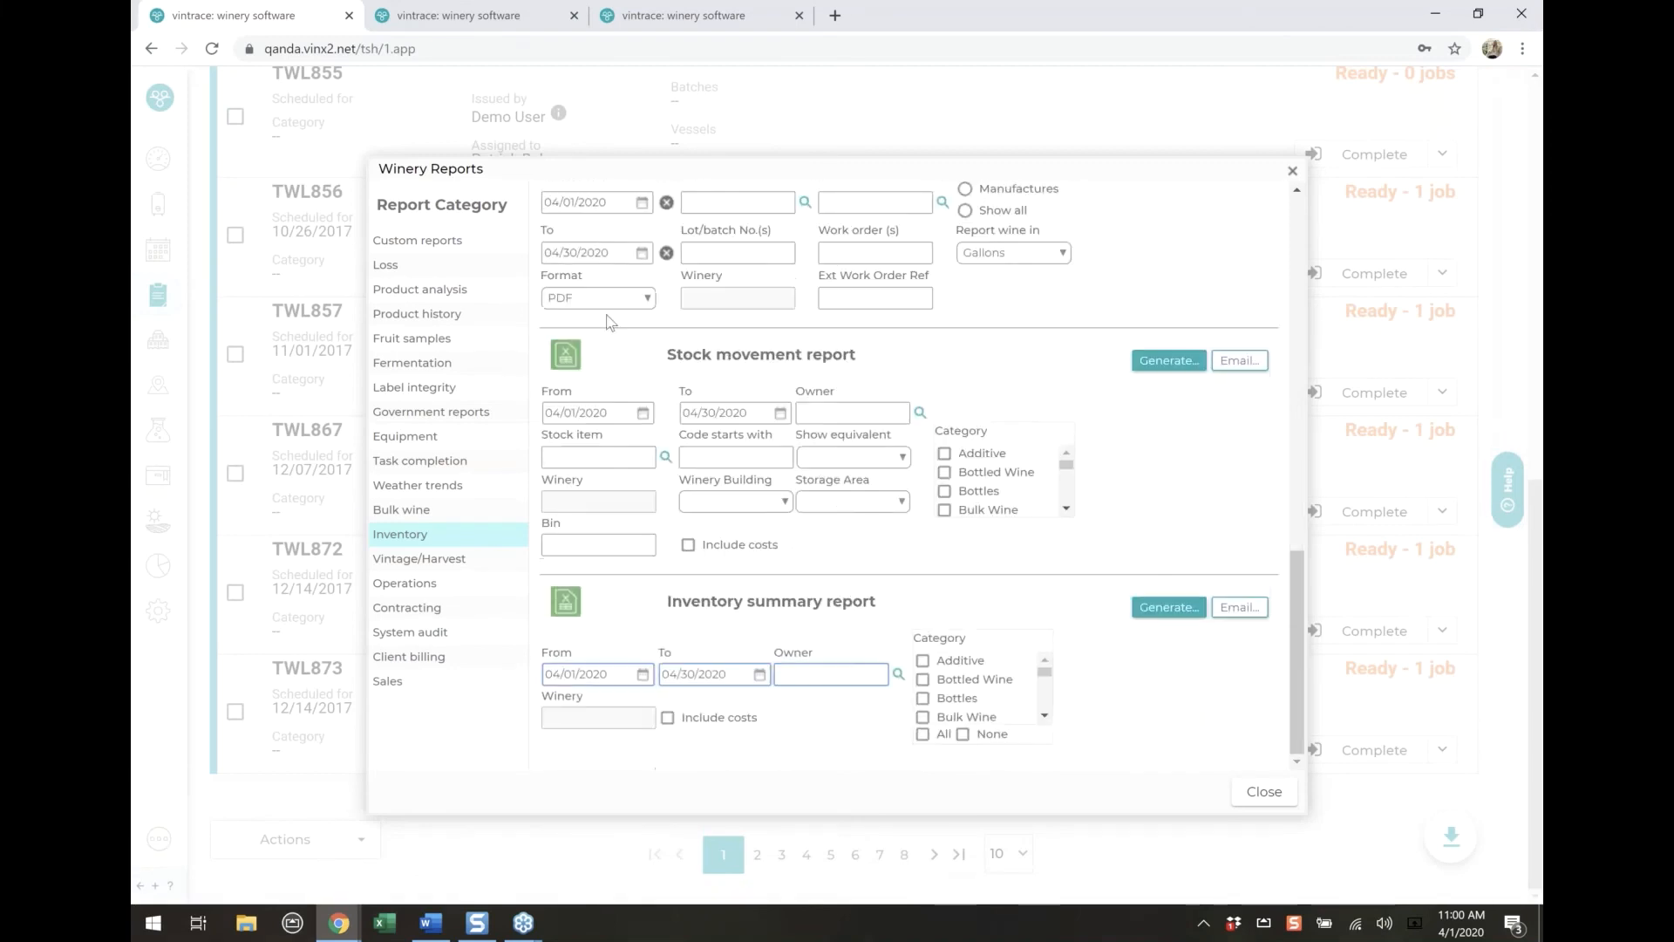
click(643, 414)
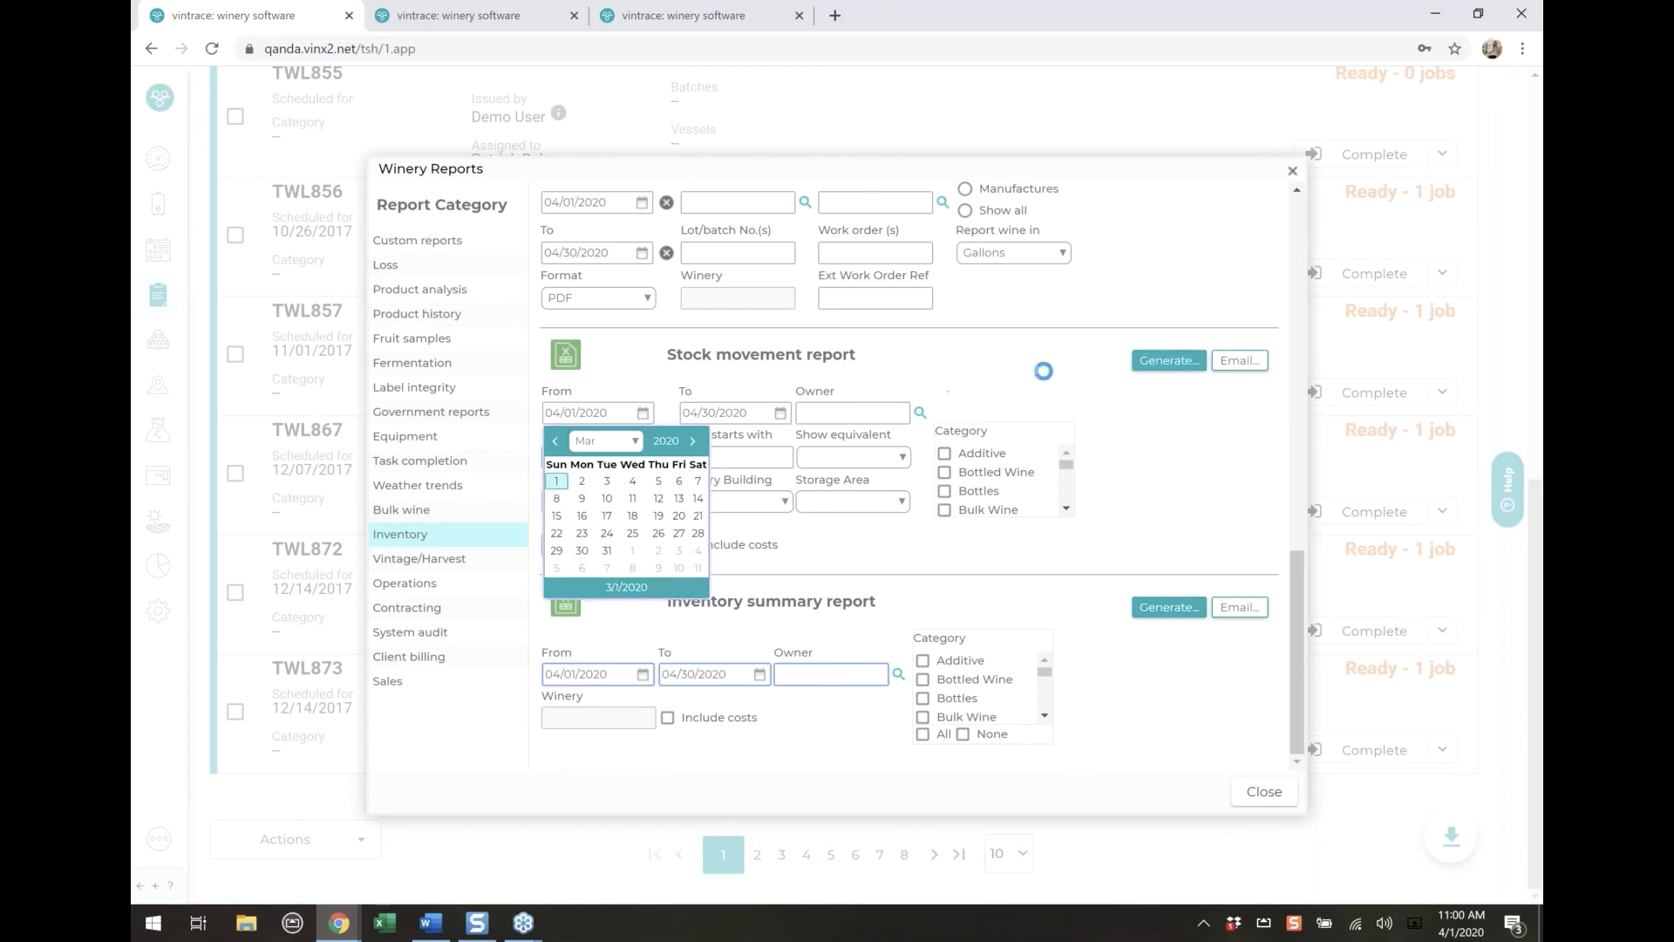
click(1159, 361)
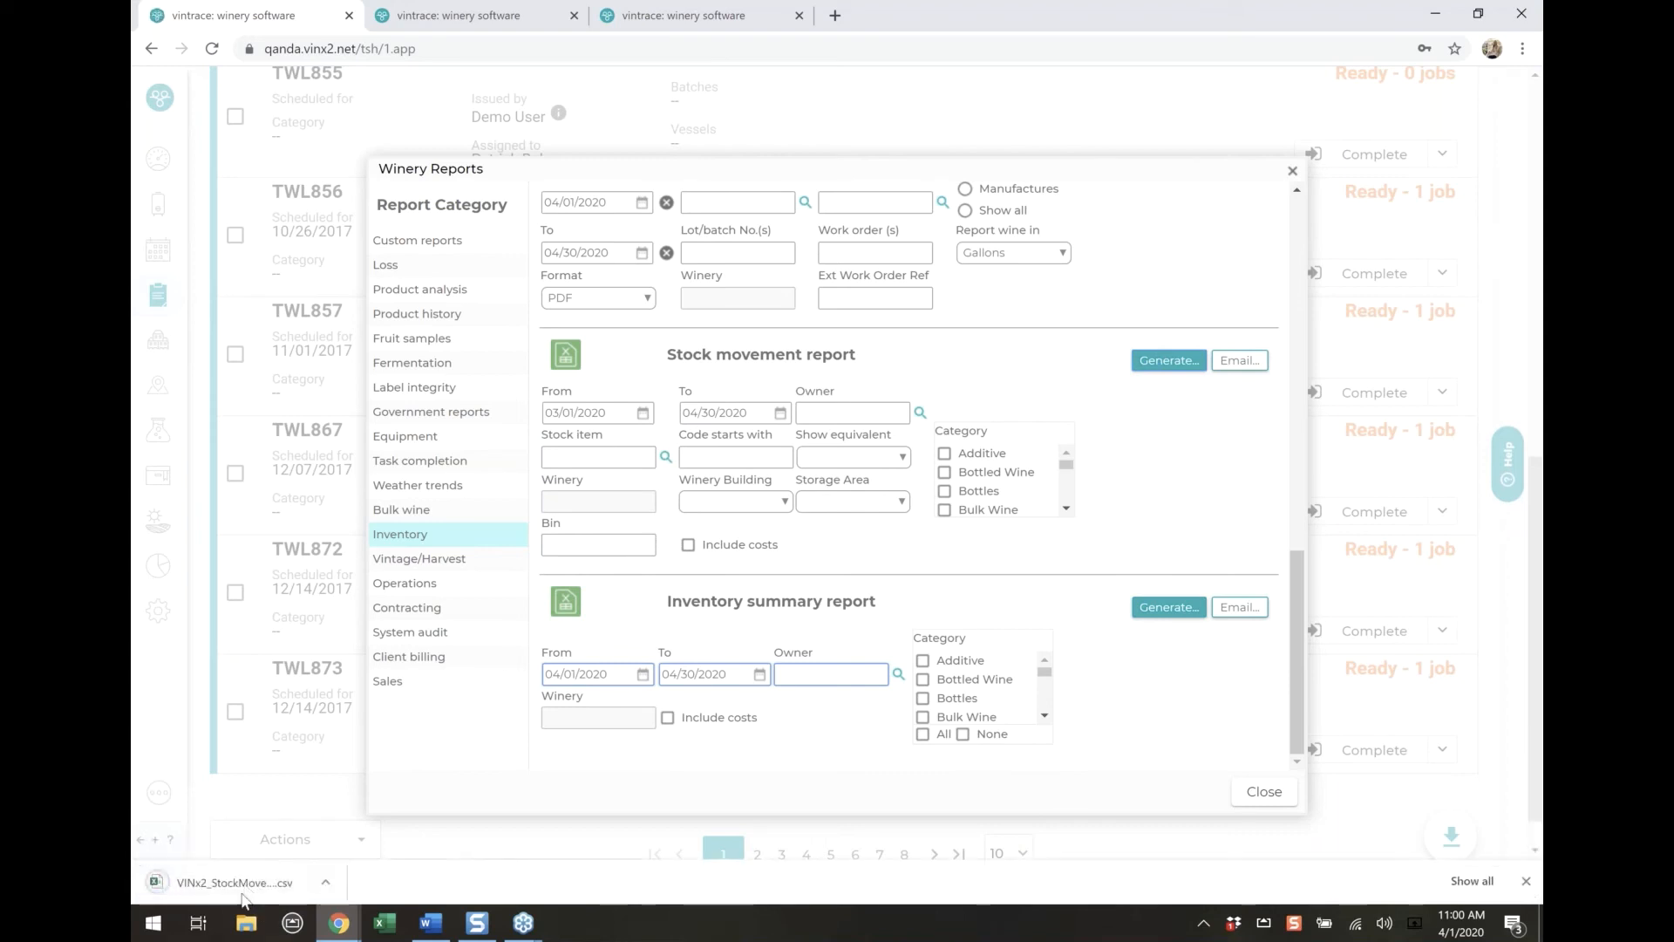
click(242, 886)
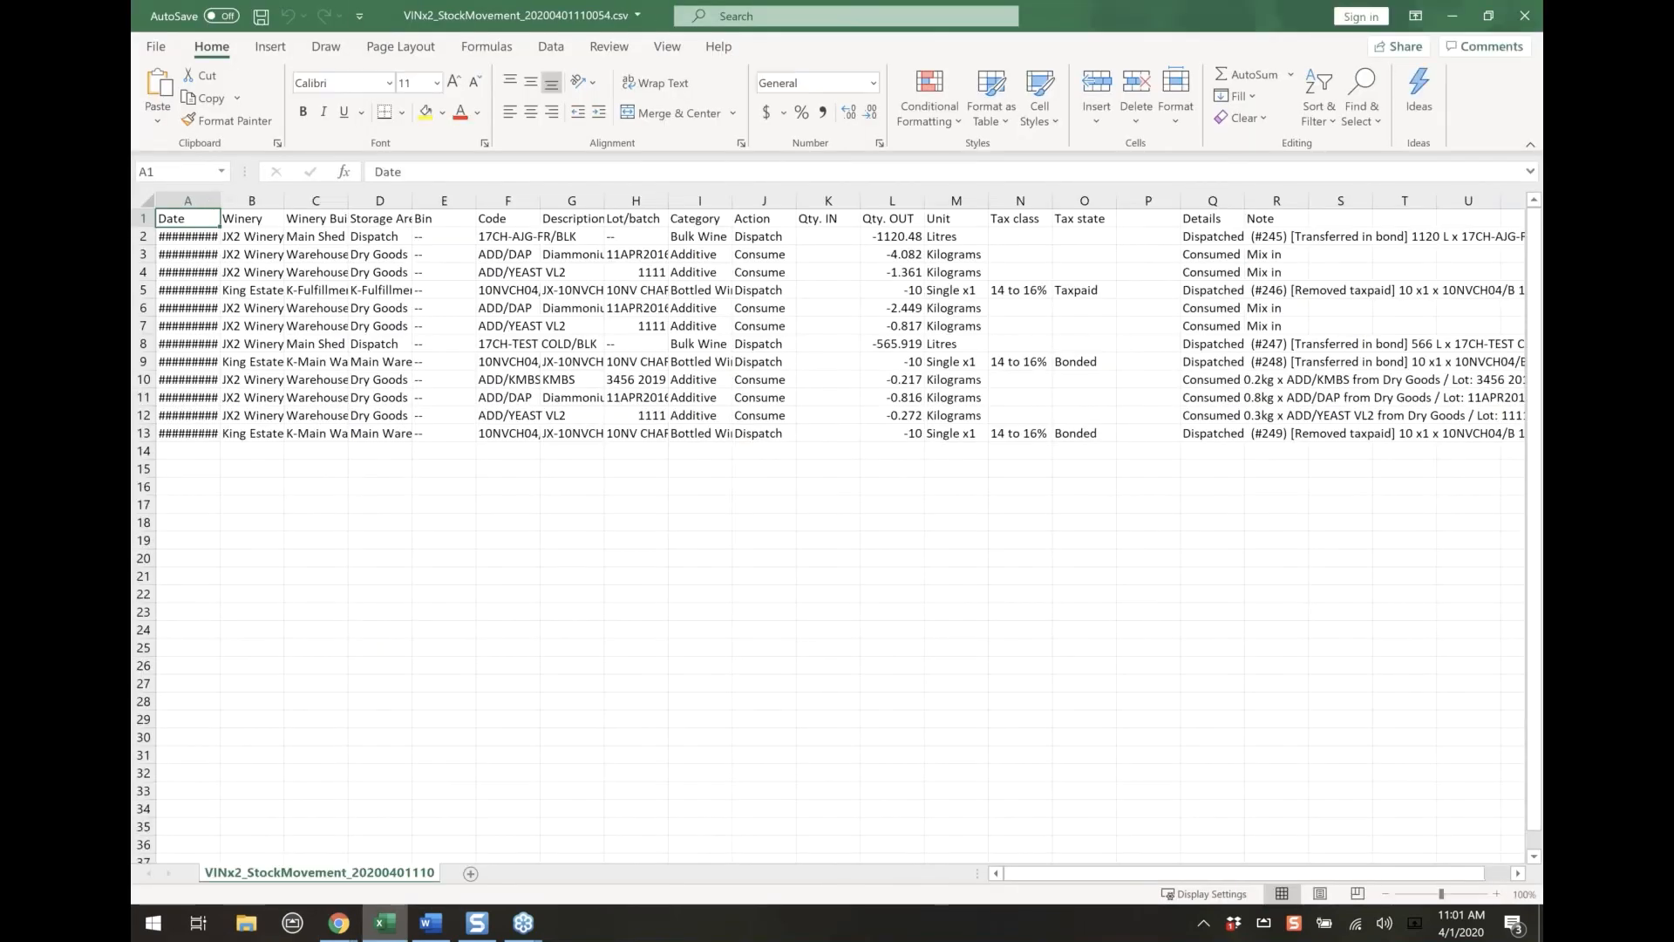
Fit the Date column to its contents and review the dates, actions and remaining columns of the stock movements
double_click(213, 201)
click(397, 665)
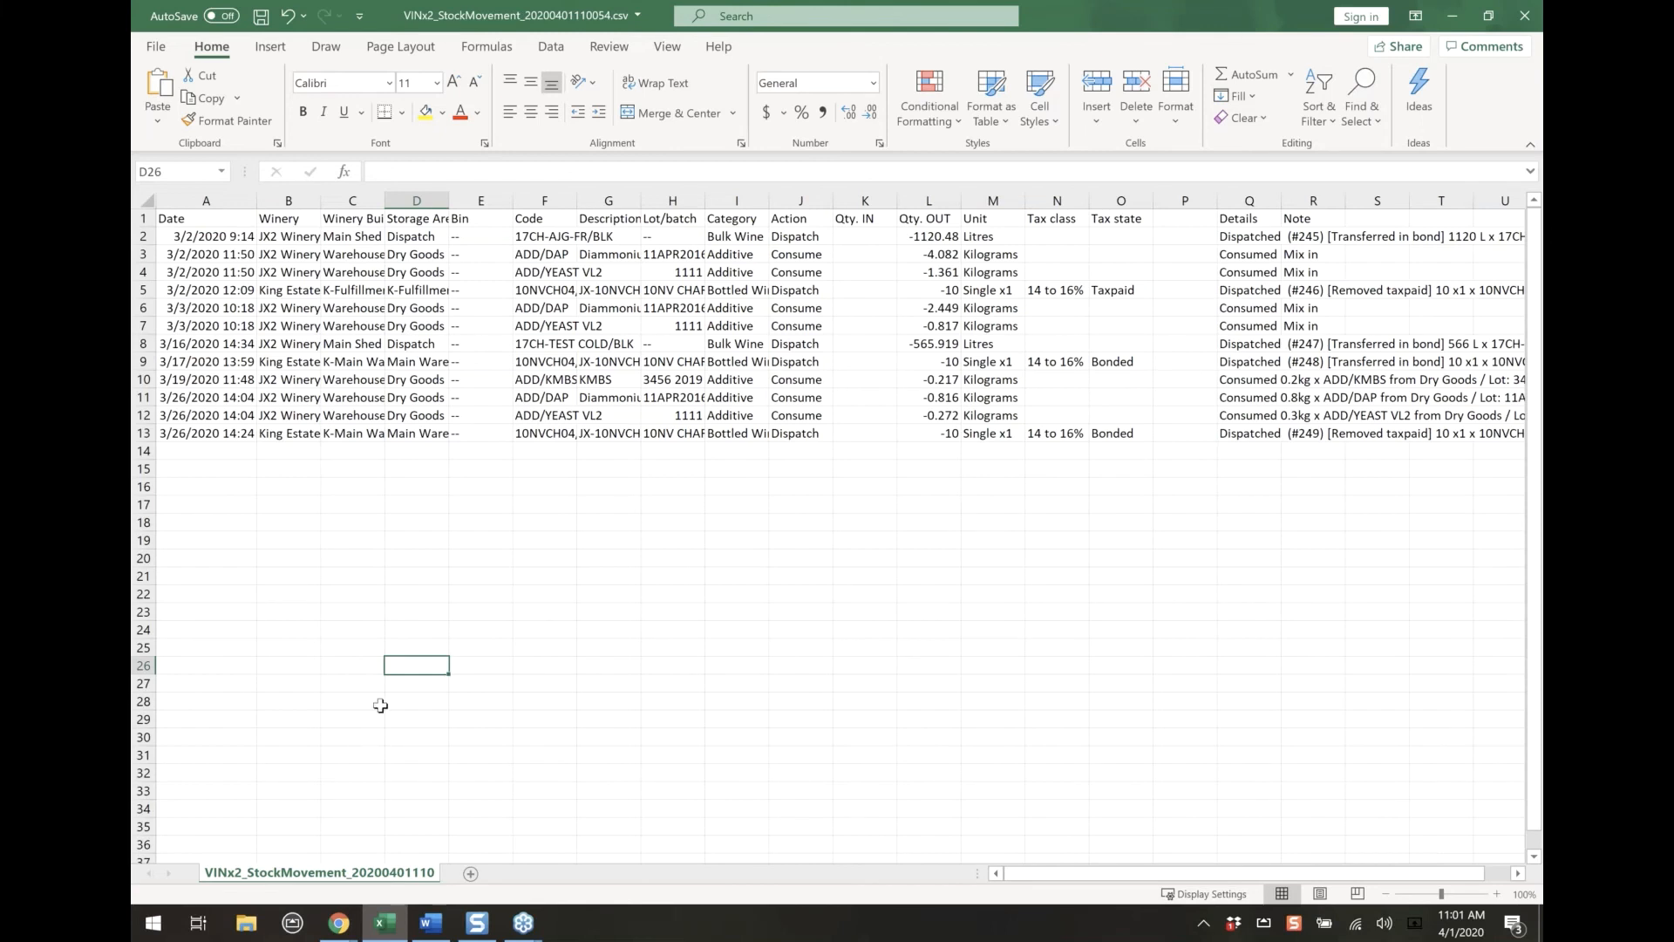
drag(207, 236, 205, 450)
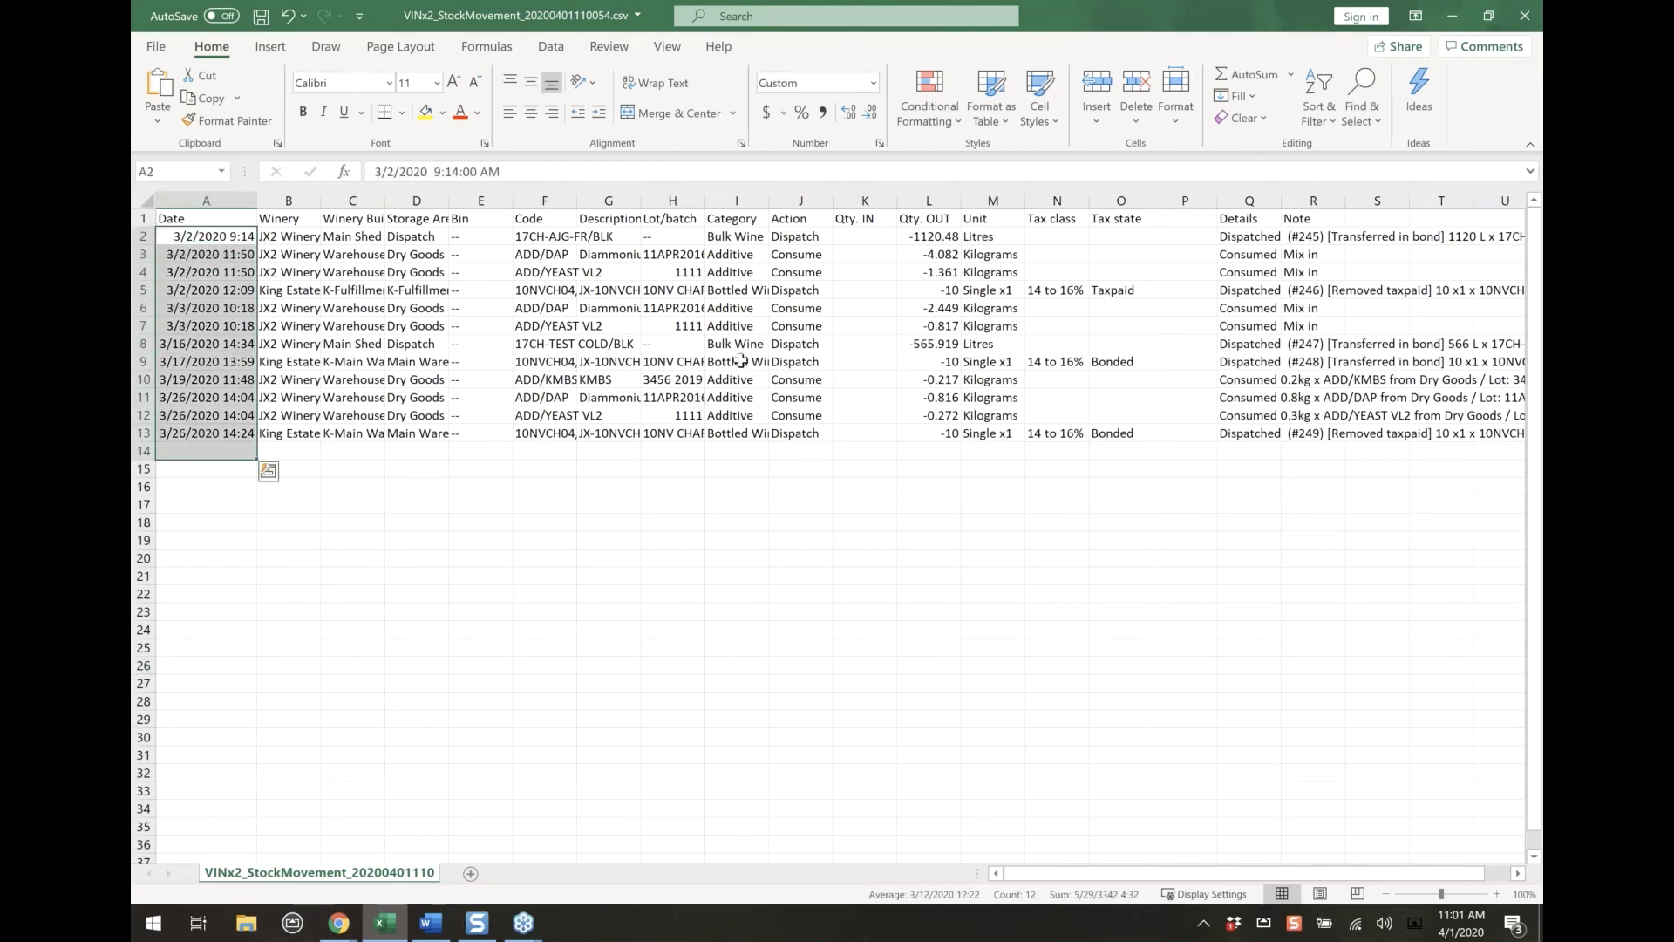
click(796, 197)
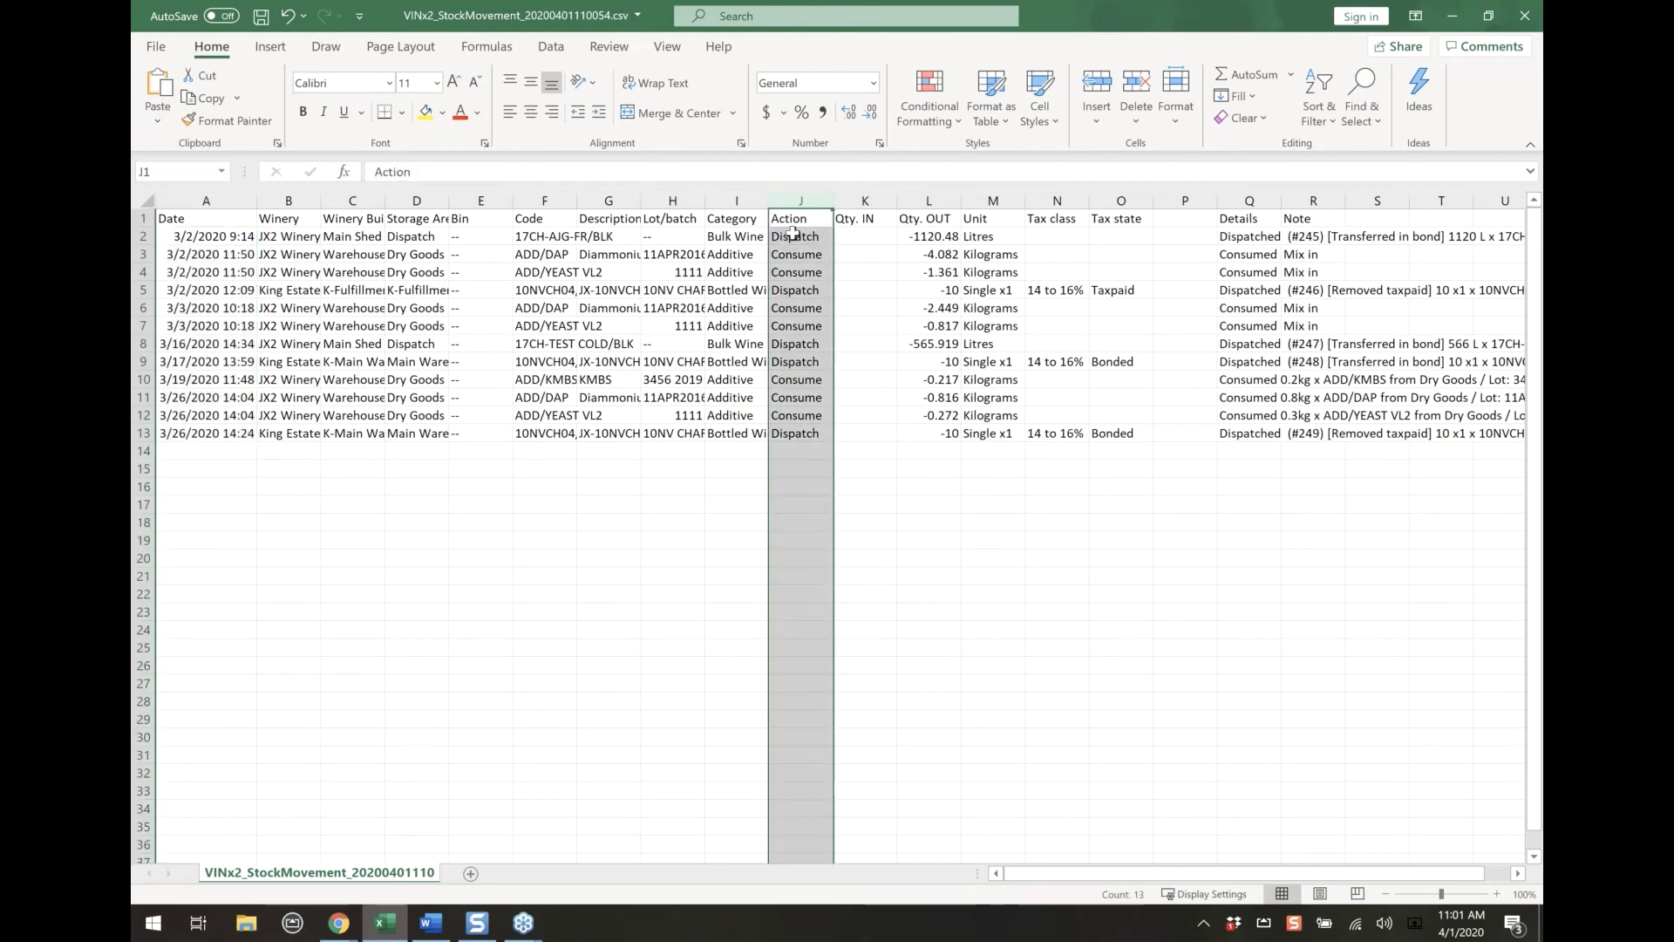
click(813, 453)
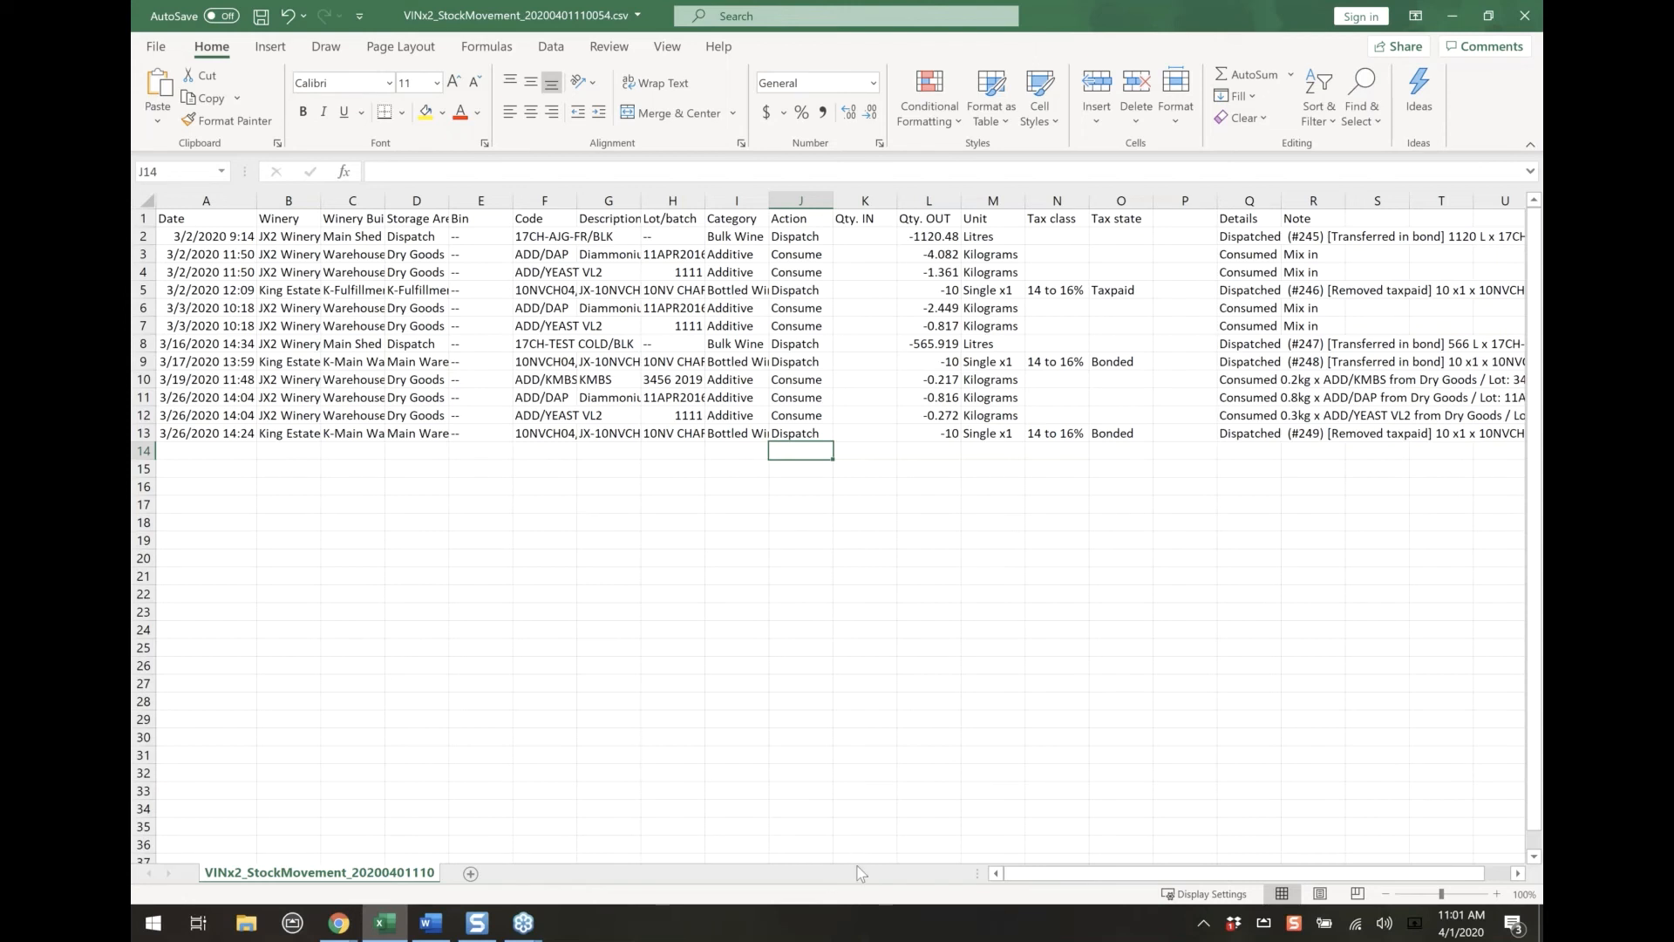
drag(1087, 874, 1109, 874)
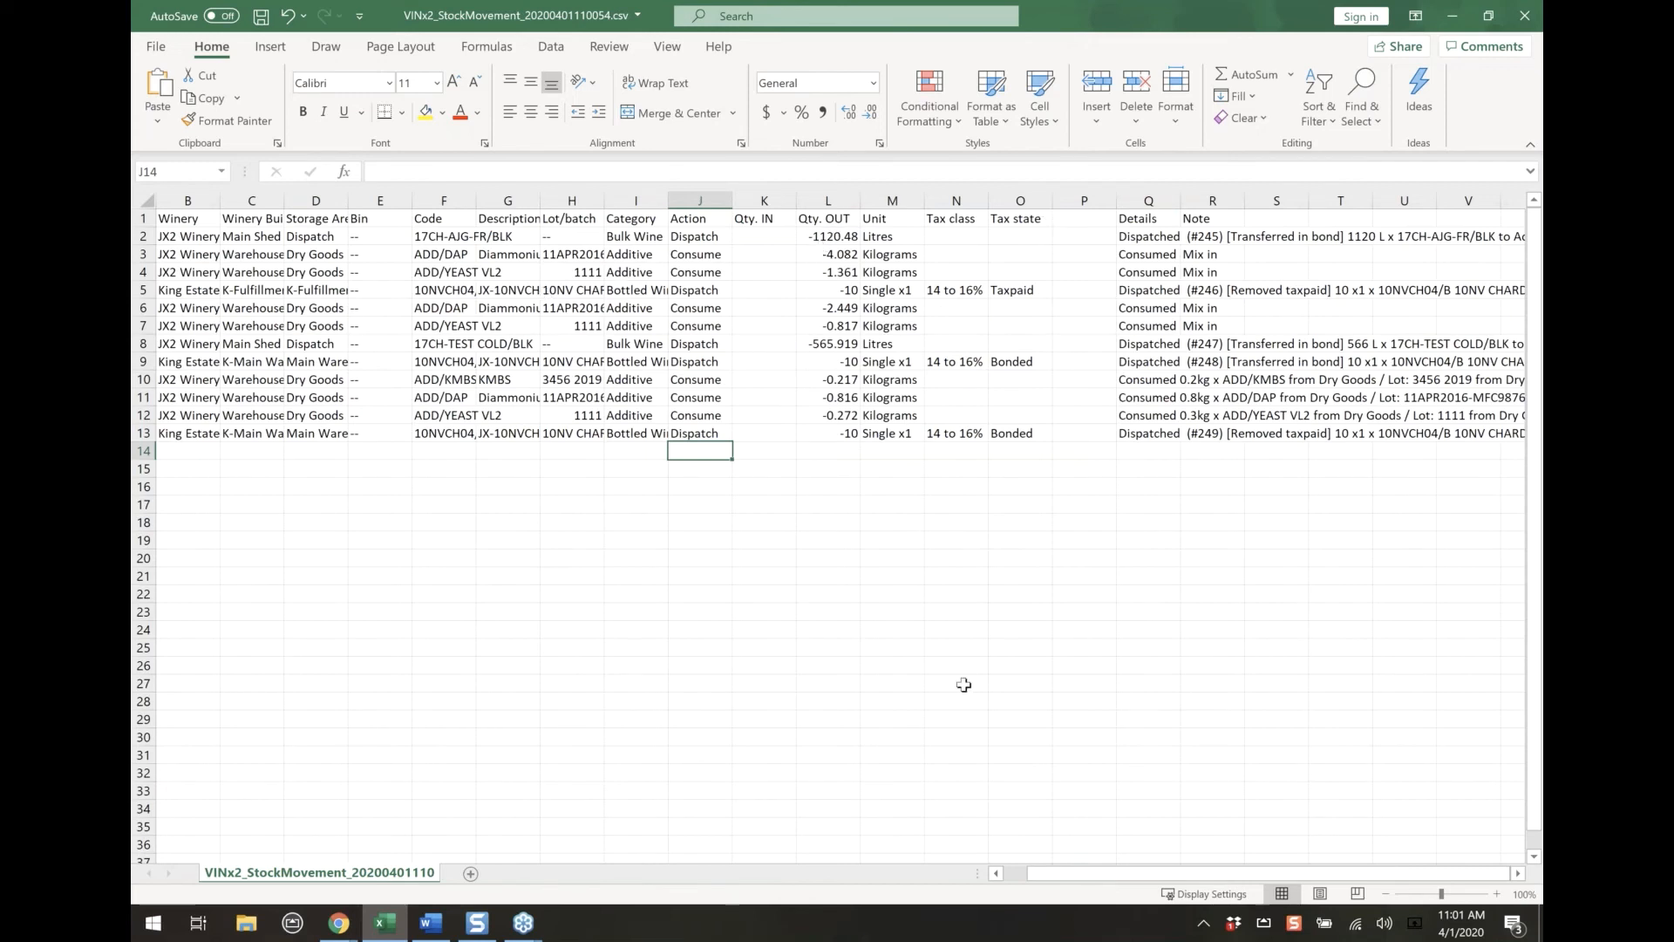
click(1034, 875)
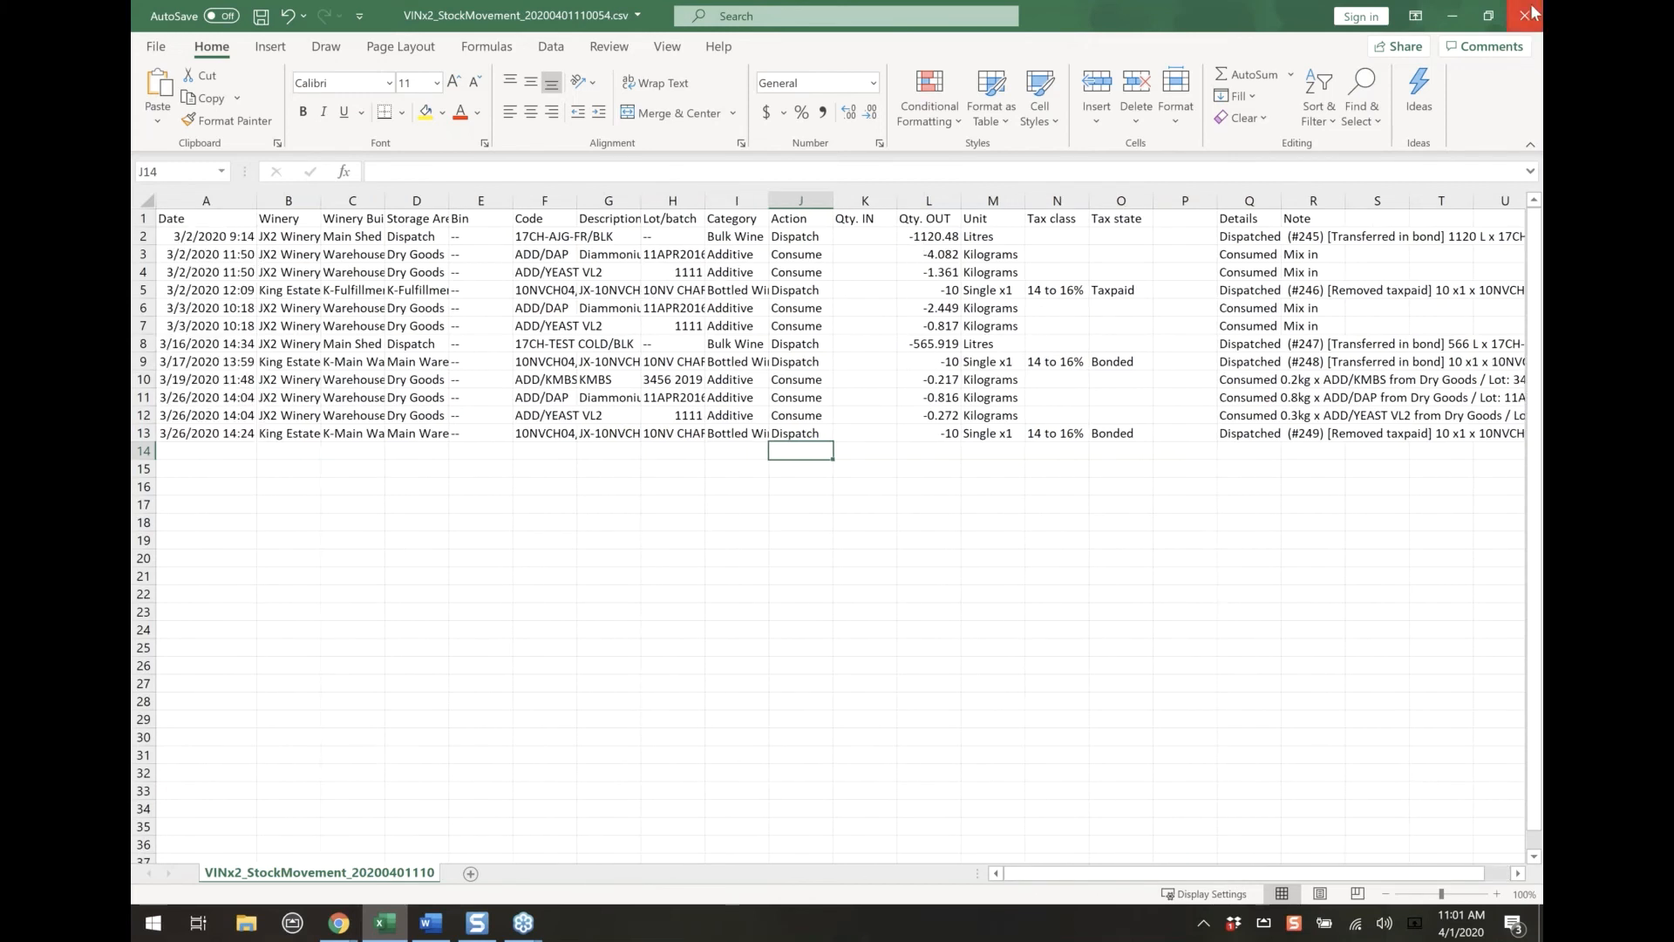
Close the stock movement file without saving and close the Winery Reports window
click(1532, 12)
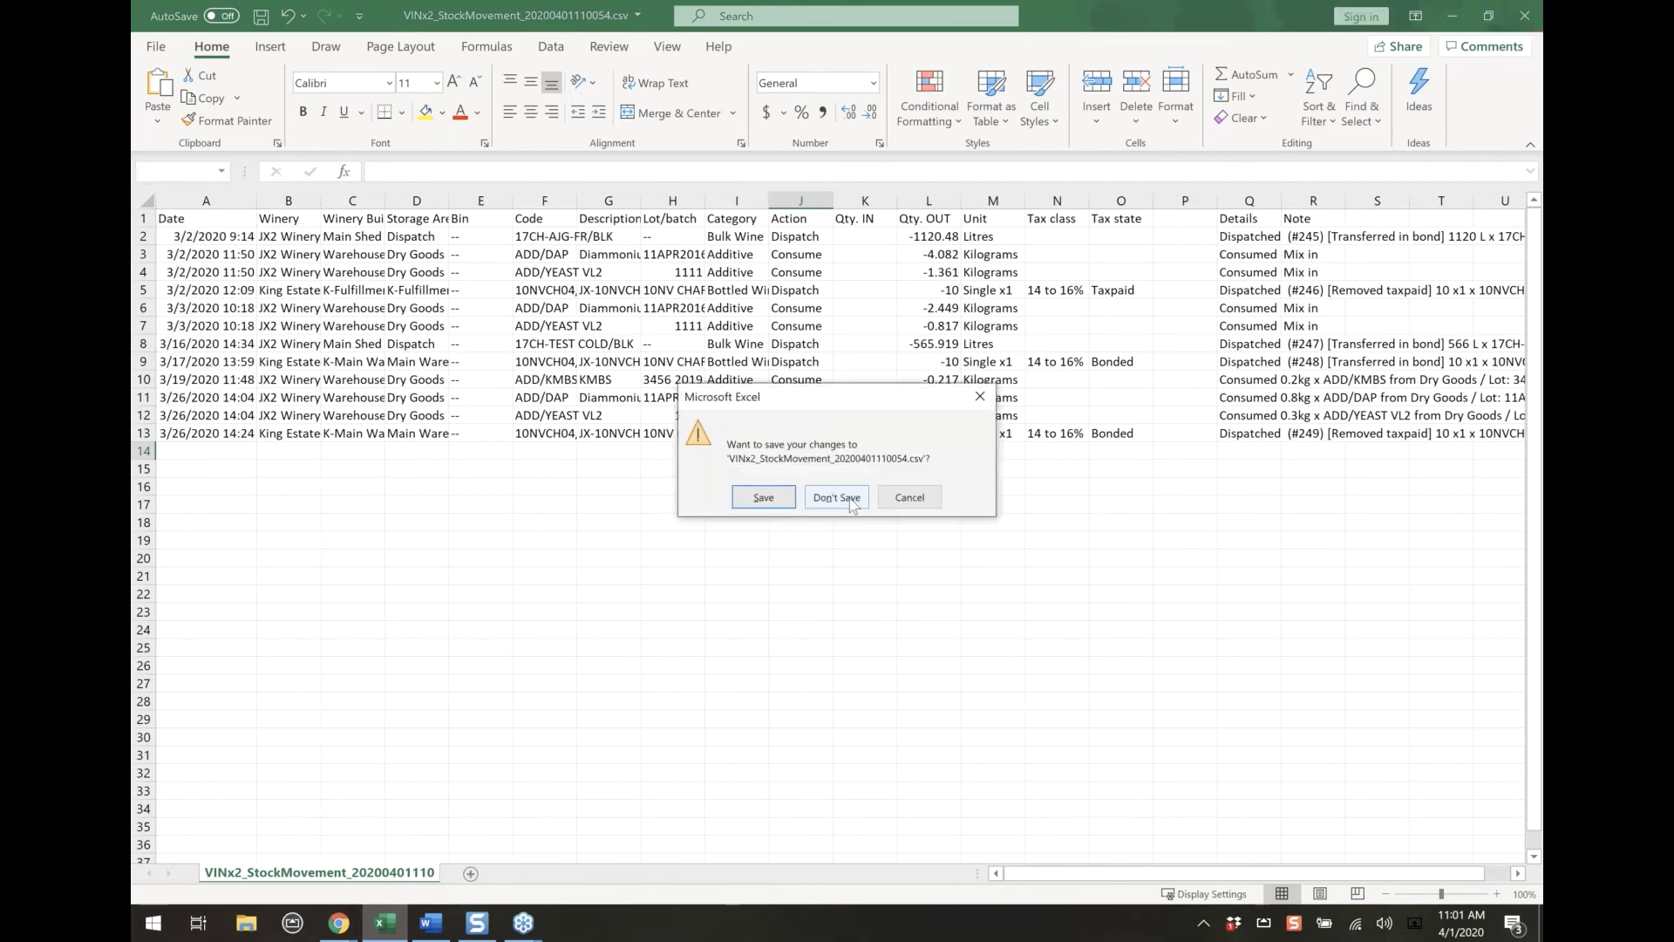
click(837, 497)
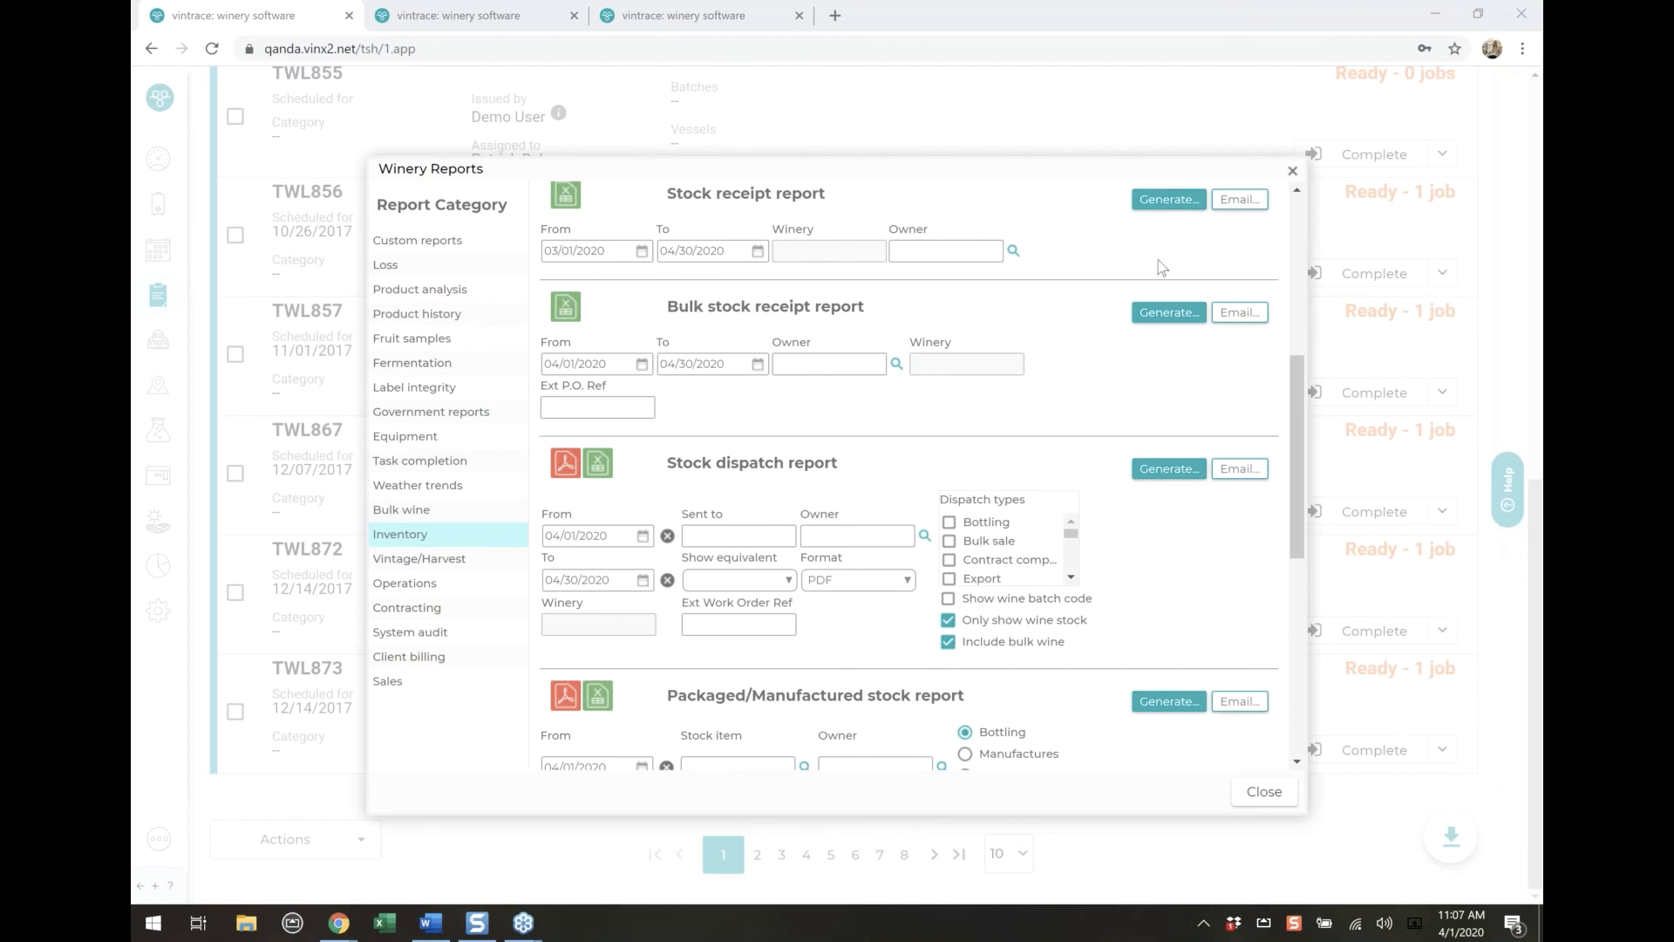
click(1265, 791)
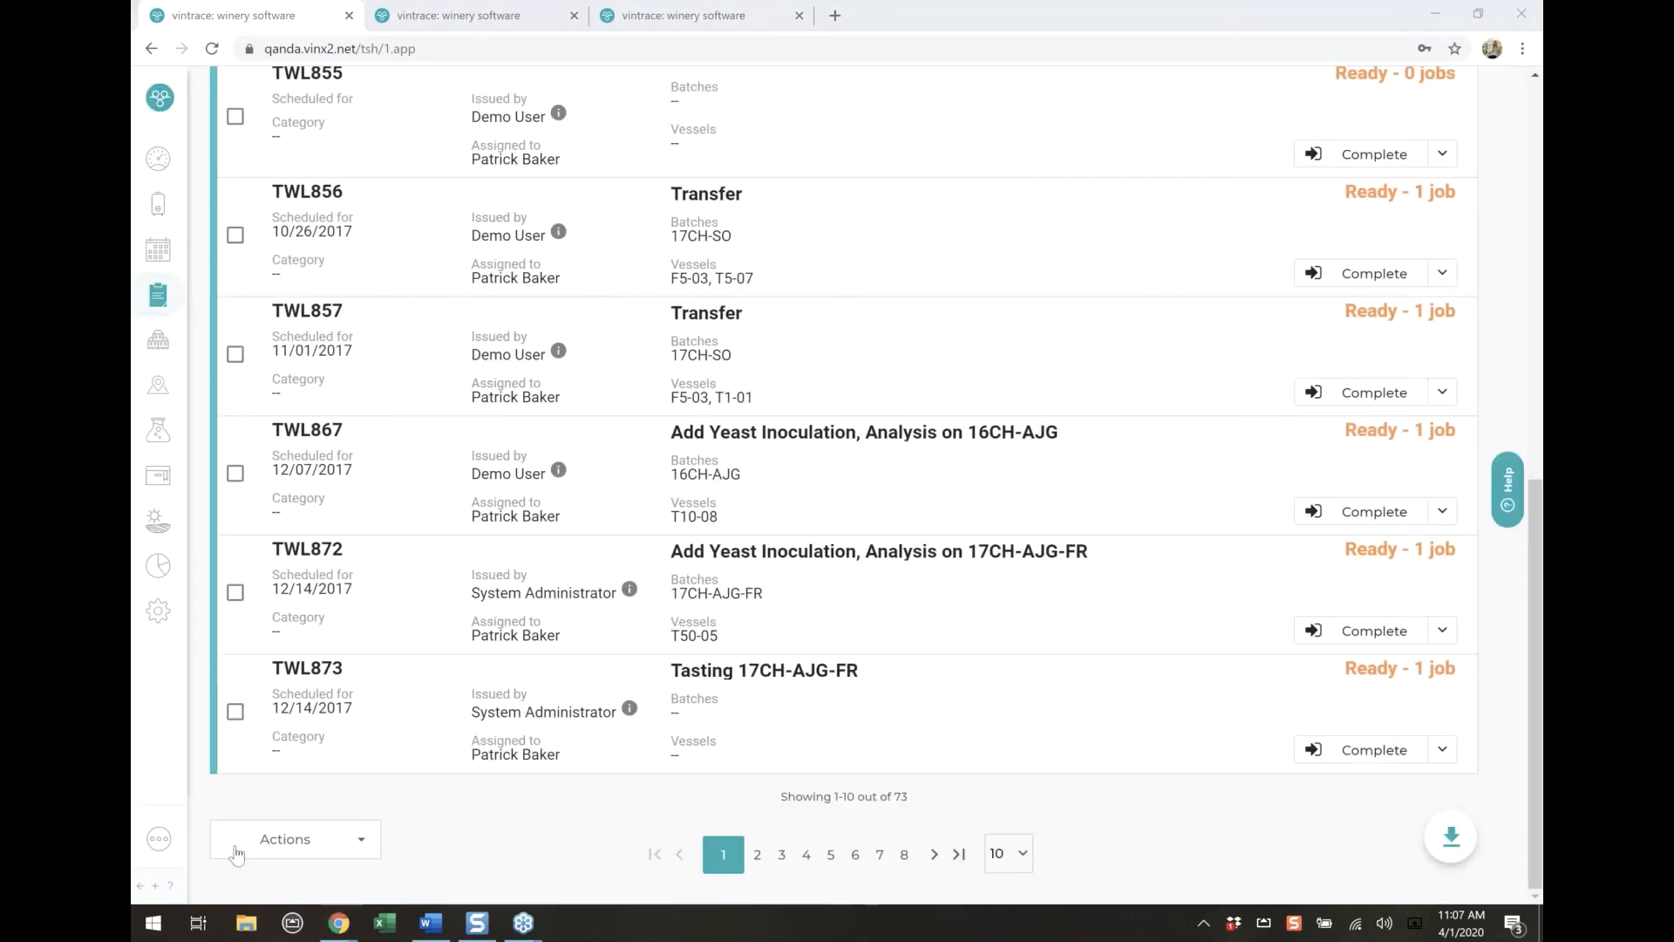
Open the vintrace ideas site using the help popup's option for suggesting an idea
click(172, 889)
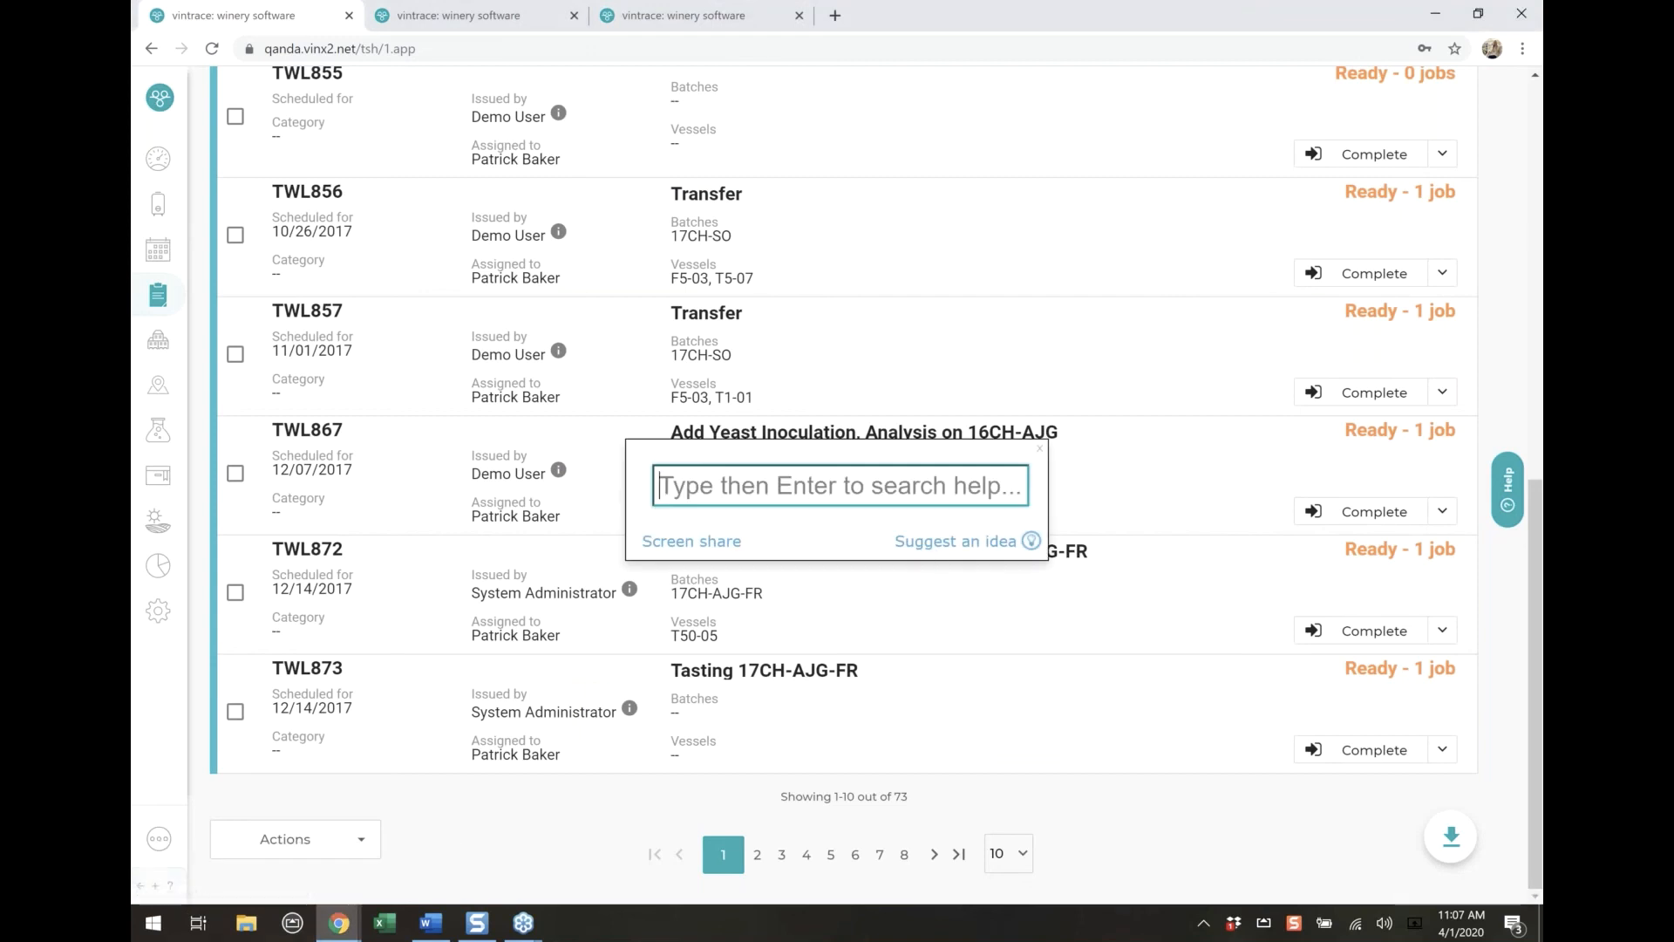
click(965, 548)
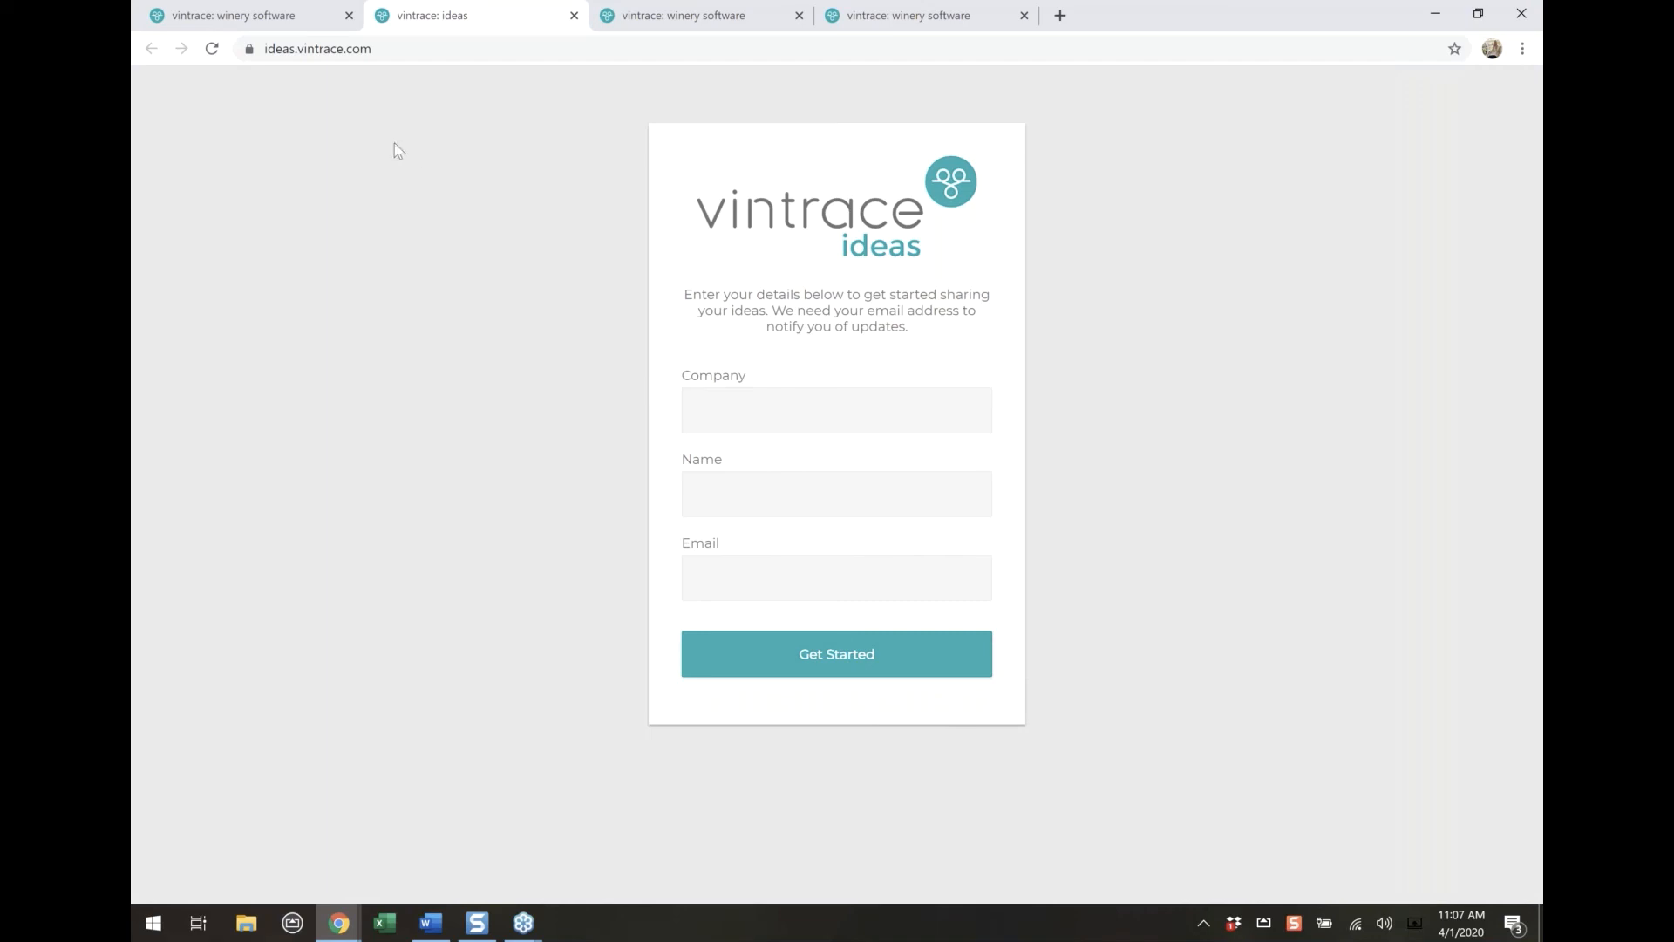
click(404, 61)
Try to get started on the ideas site by filling in the company, name and email details
click(724, 415)
text(Be)
key(BackSpace)
key(BackSpace)
text(HIllary)
text(Hillary)
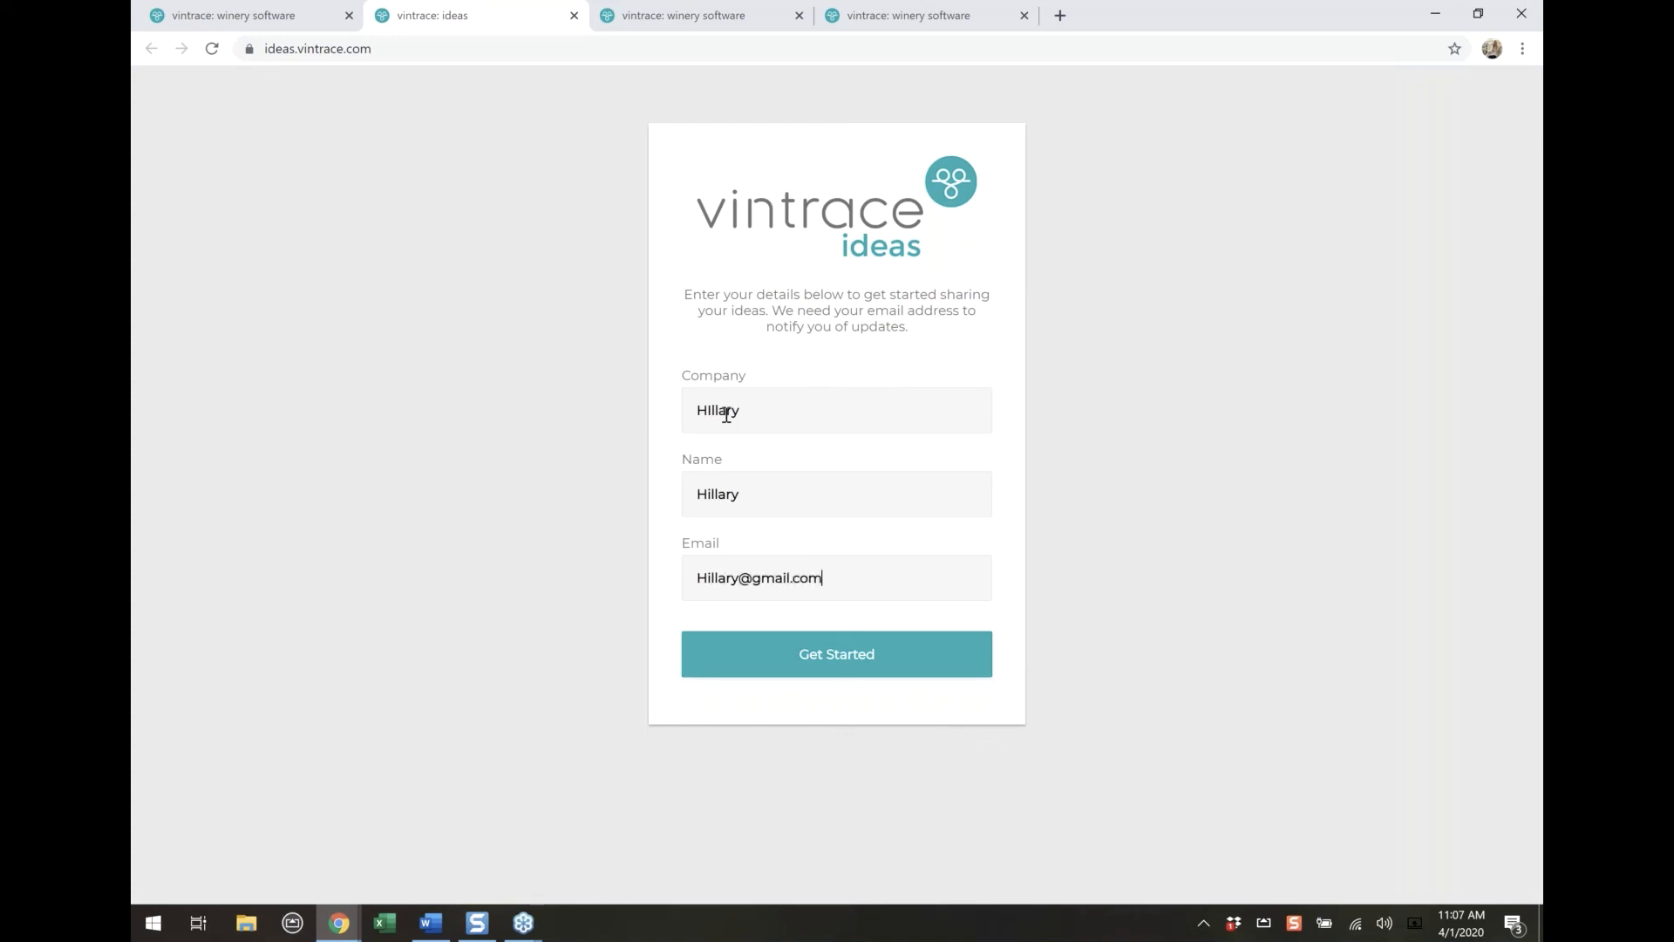
click(849, 650)
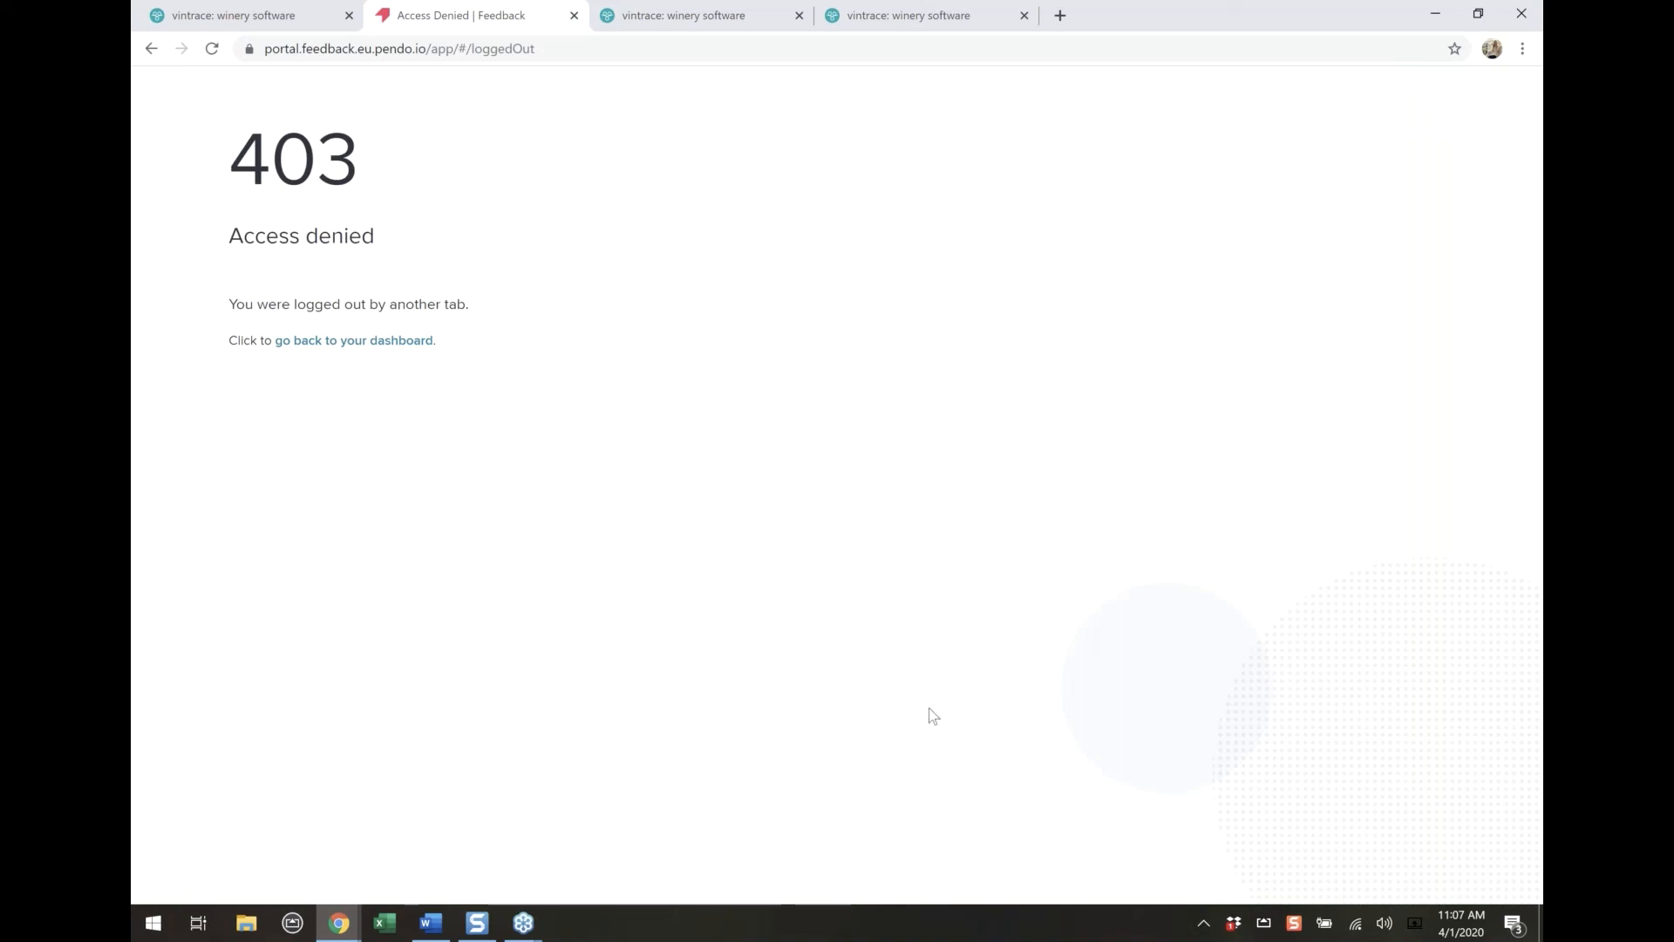
Return to the ideas entry form, set the company to Bella, replace the name and email, and submit the details
click(154, 55)
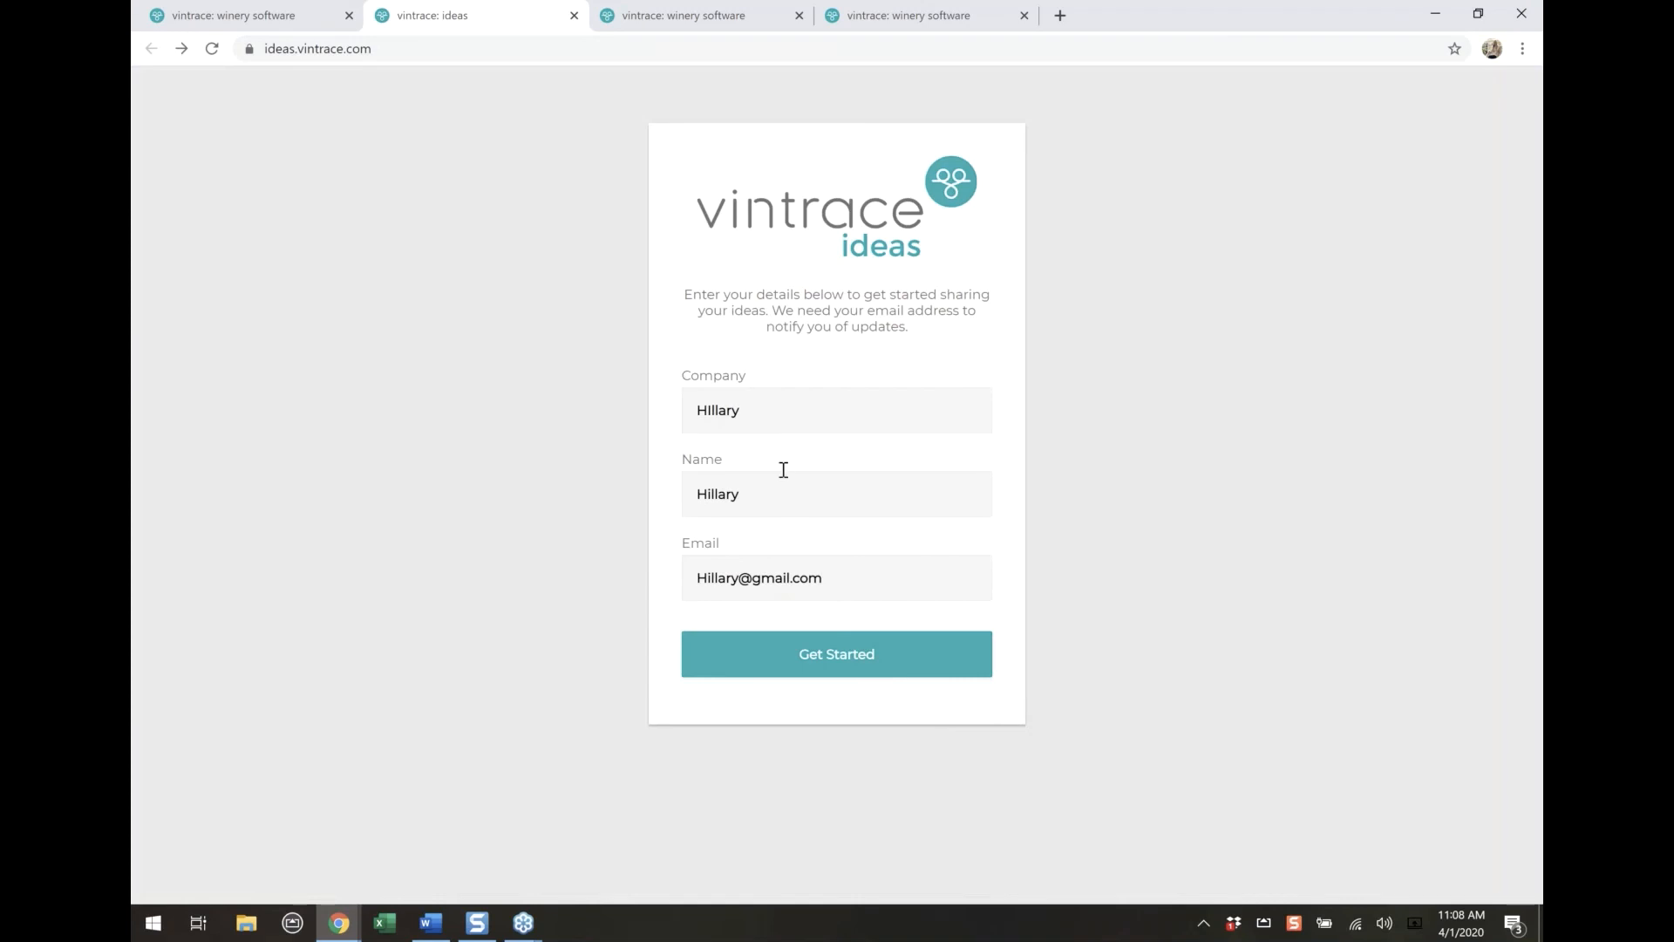
drag(740, 410, 635, 316)
text(Bella)
key(Tab)
text(chris)
key(Tab)
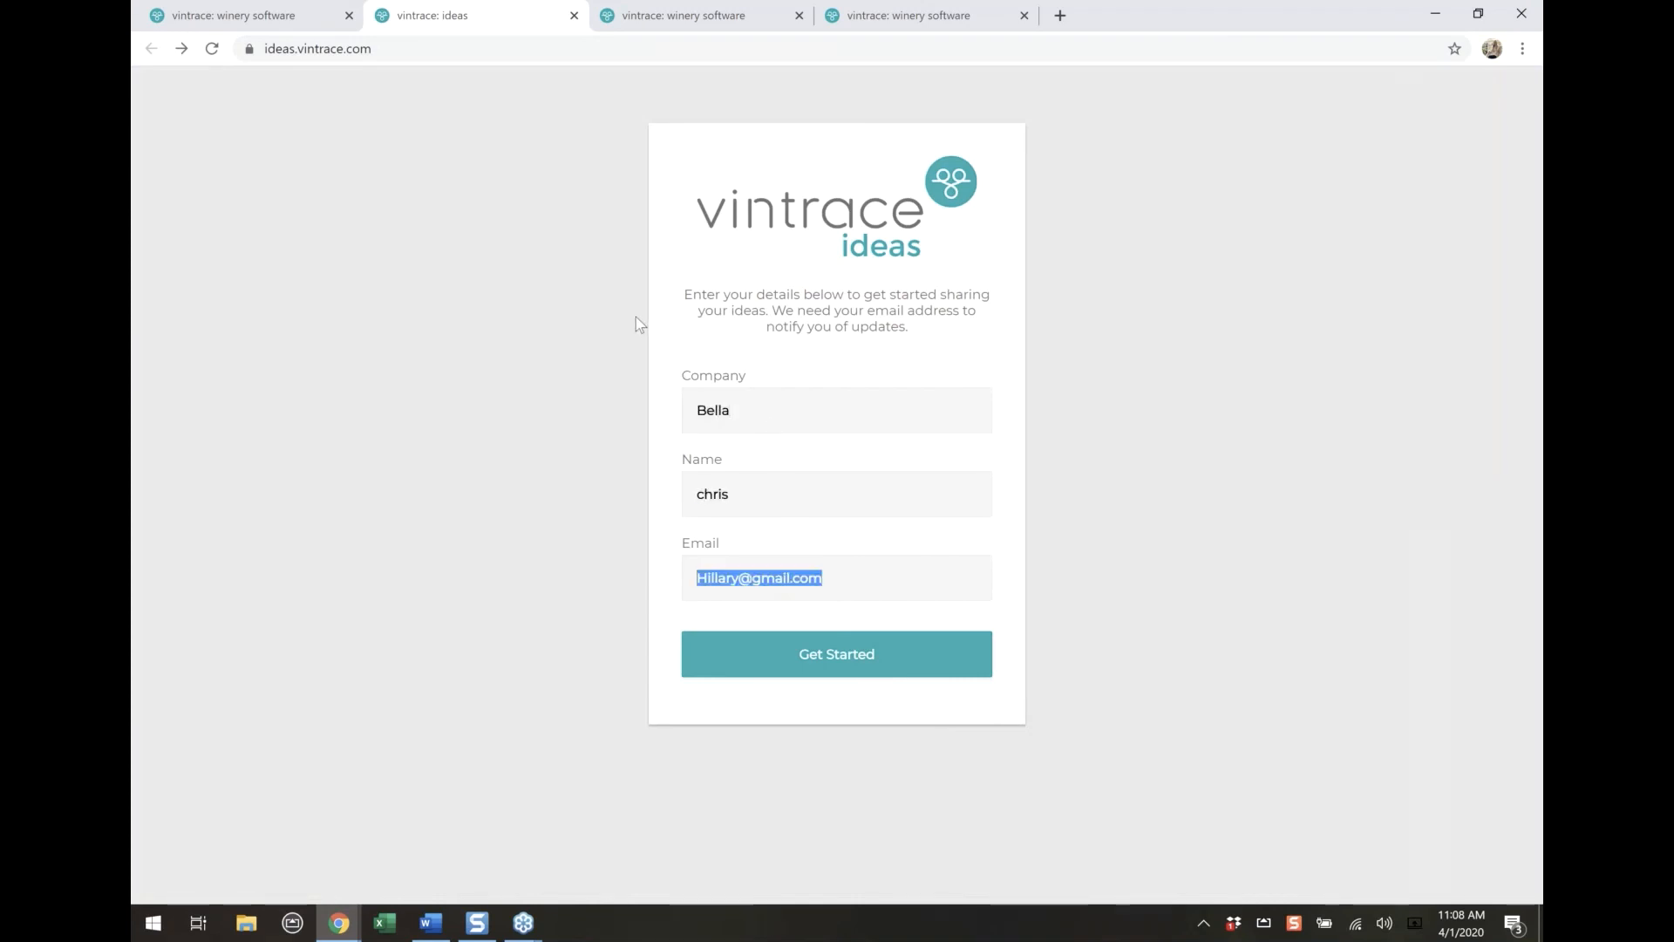
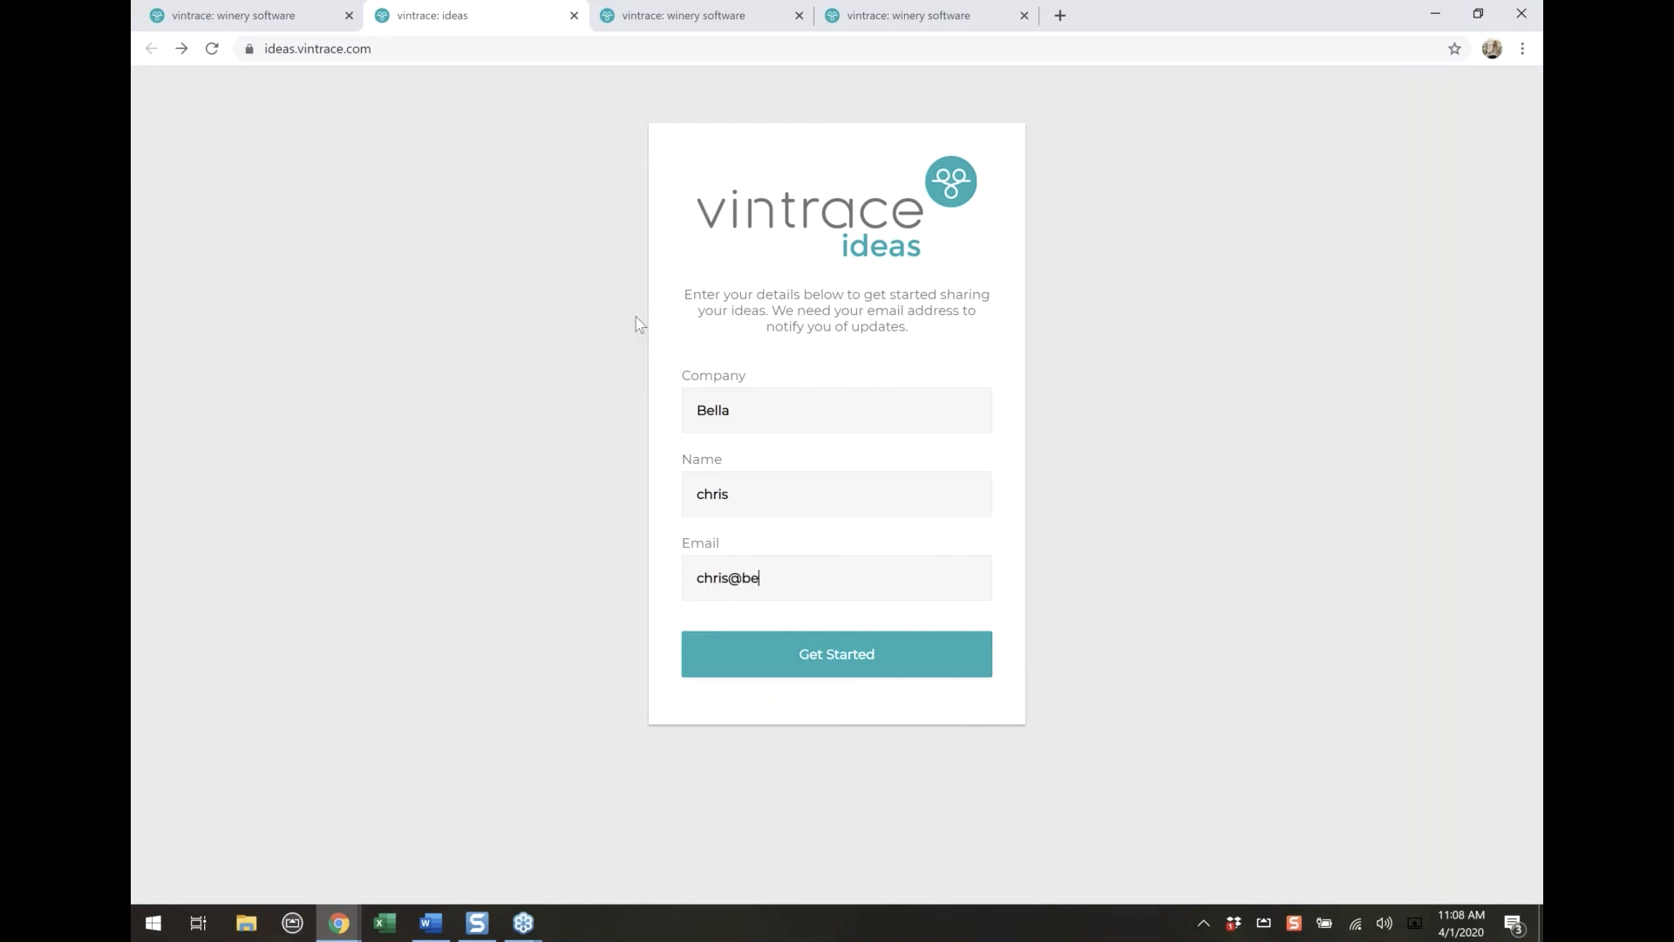
key(Return)
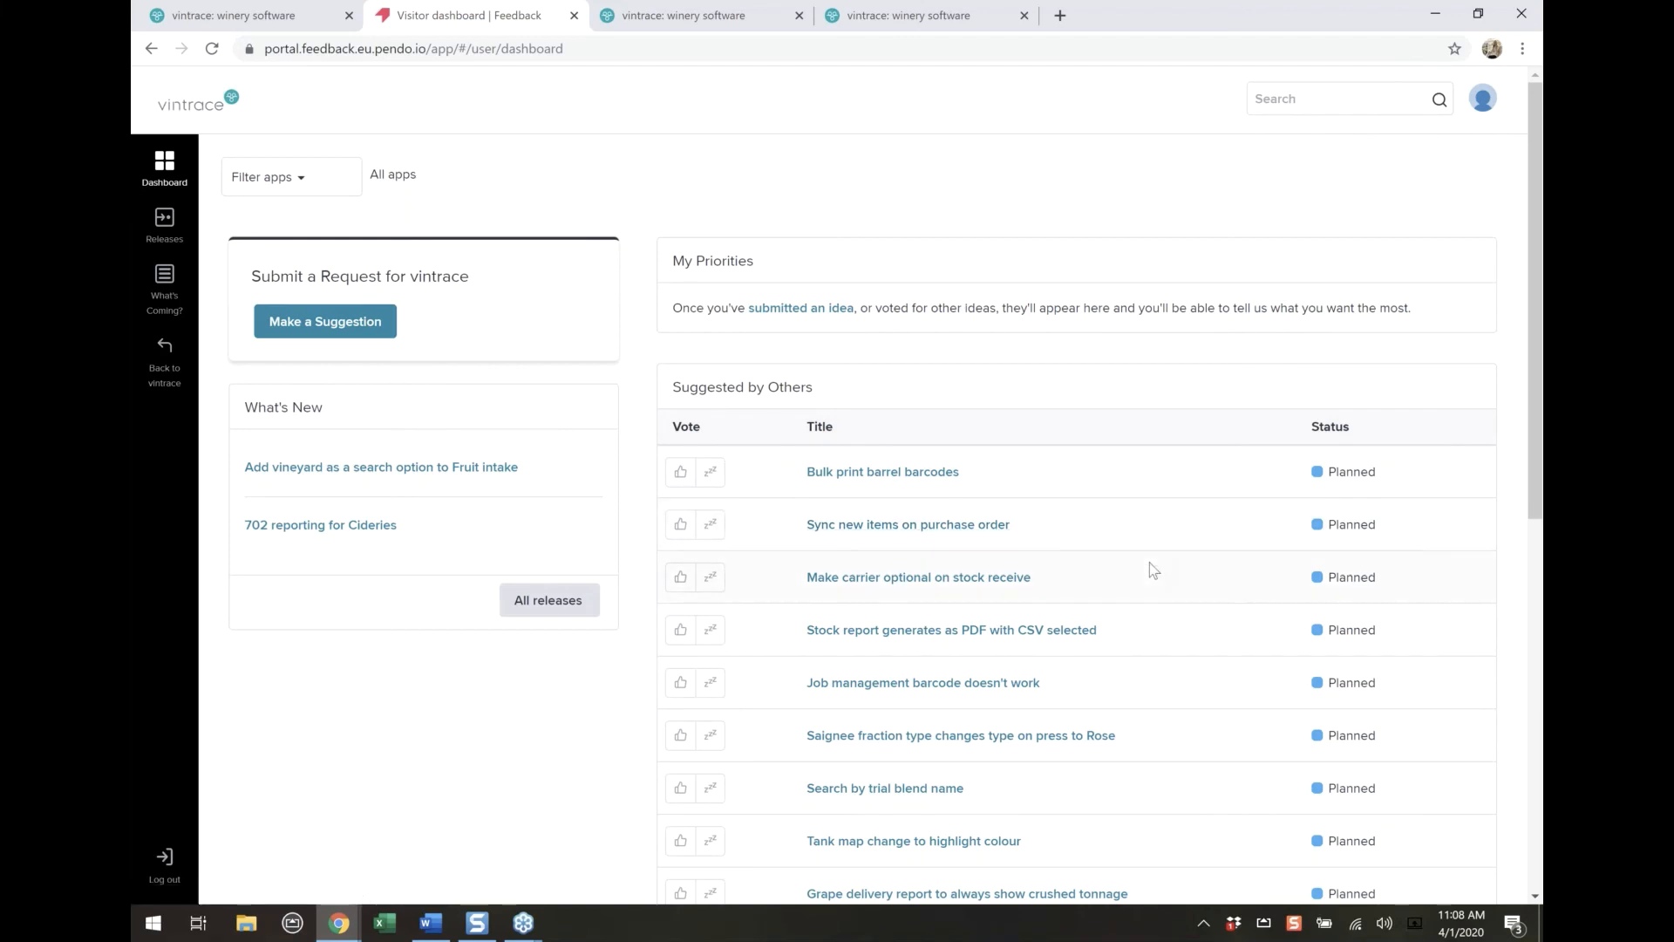
Go to page 3 of the ideas suggested by others and open the Improved Cap management request
scroll(1149, 562, down, 3)
scroll(1090, 598, down, 5)
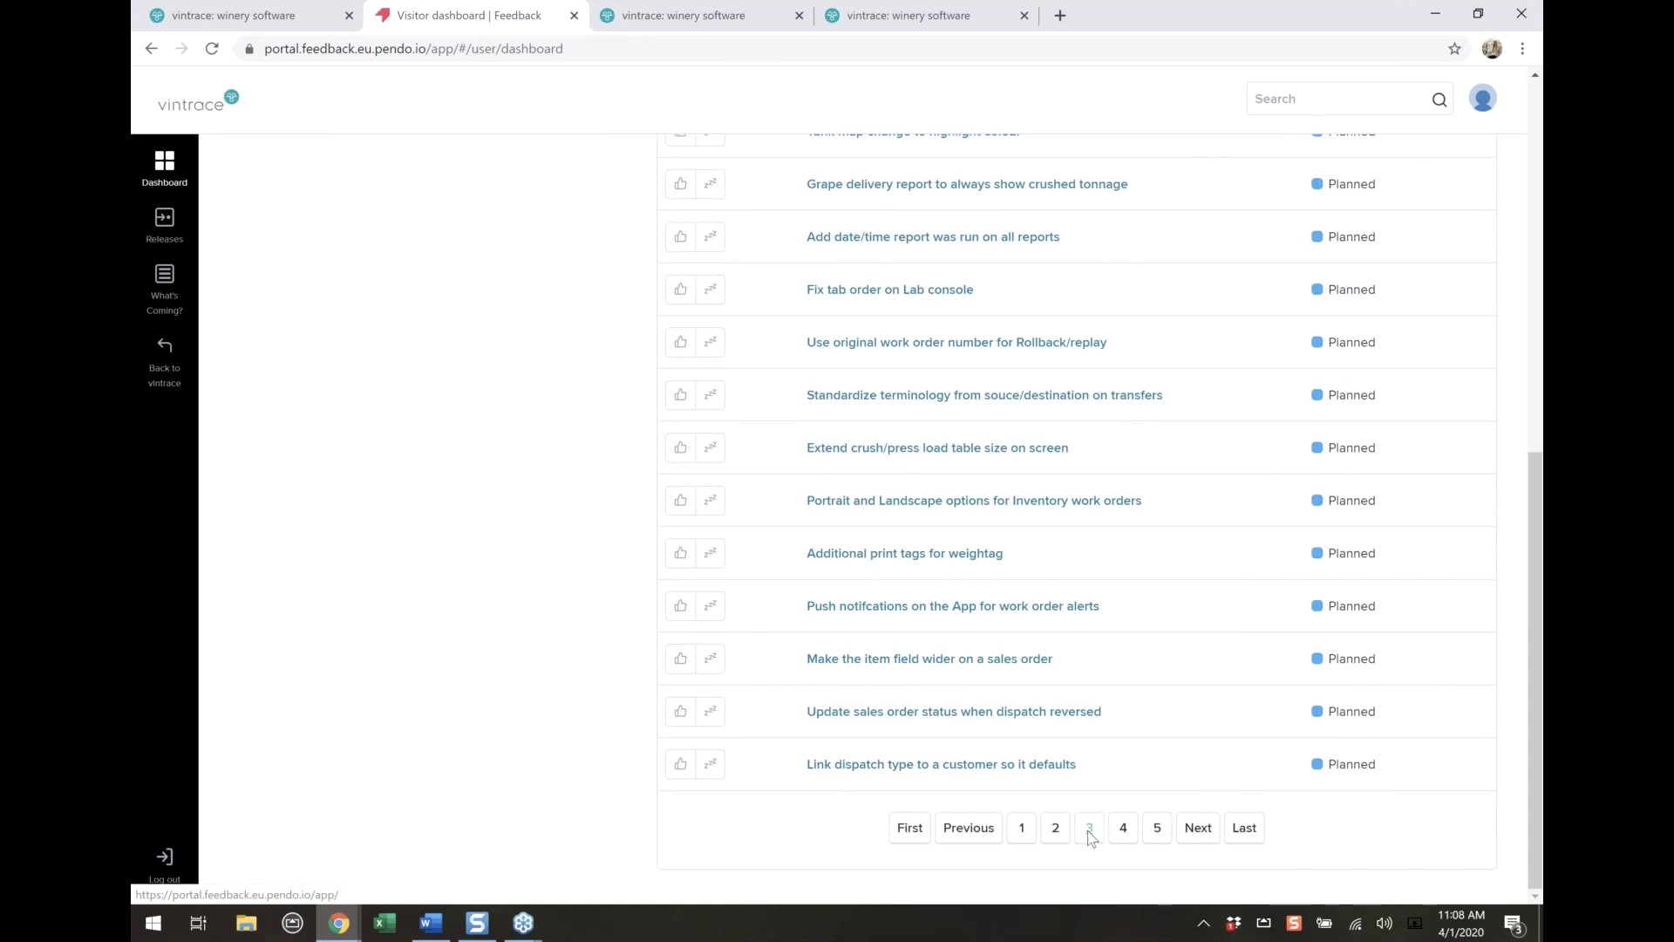
click(1090, 828)
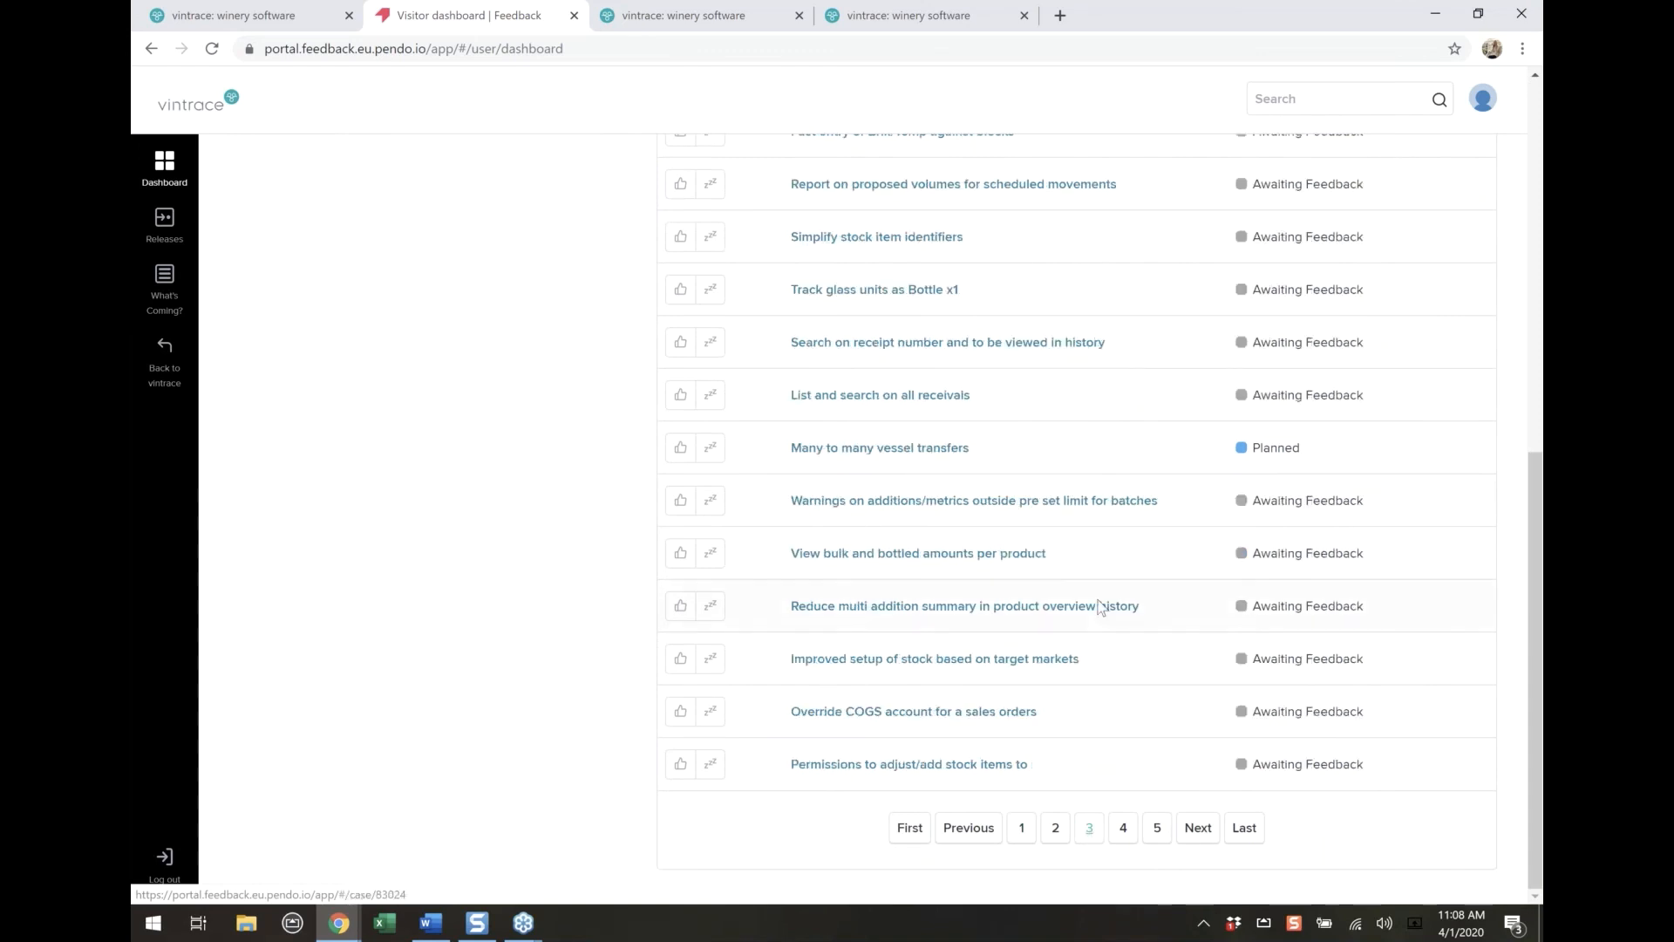
scroll(1100, 601, up, 3)
scroll(1097, 613, up, 3)
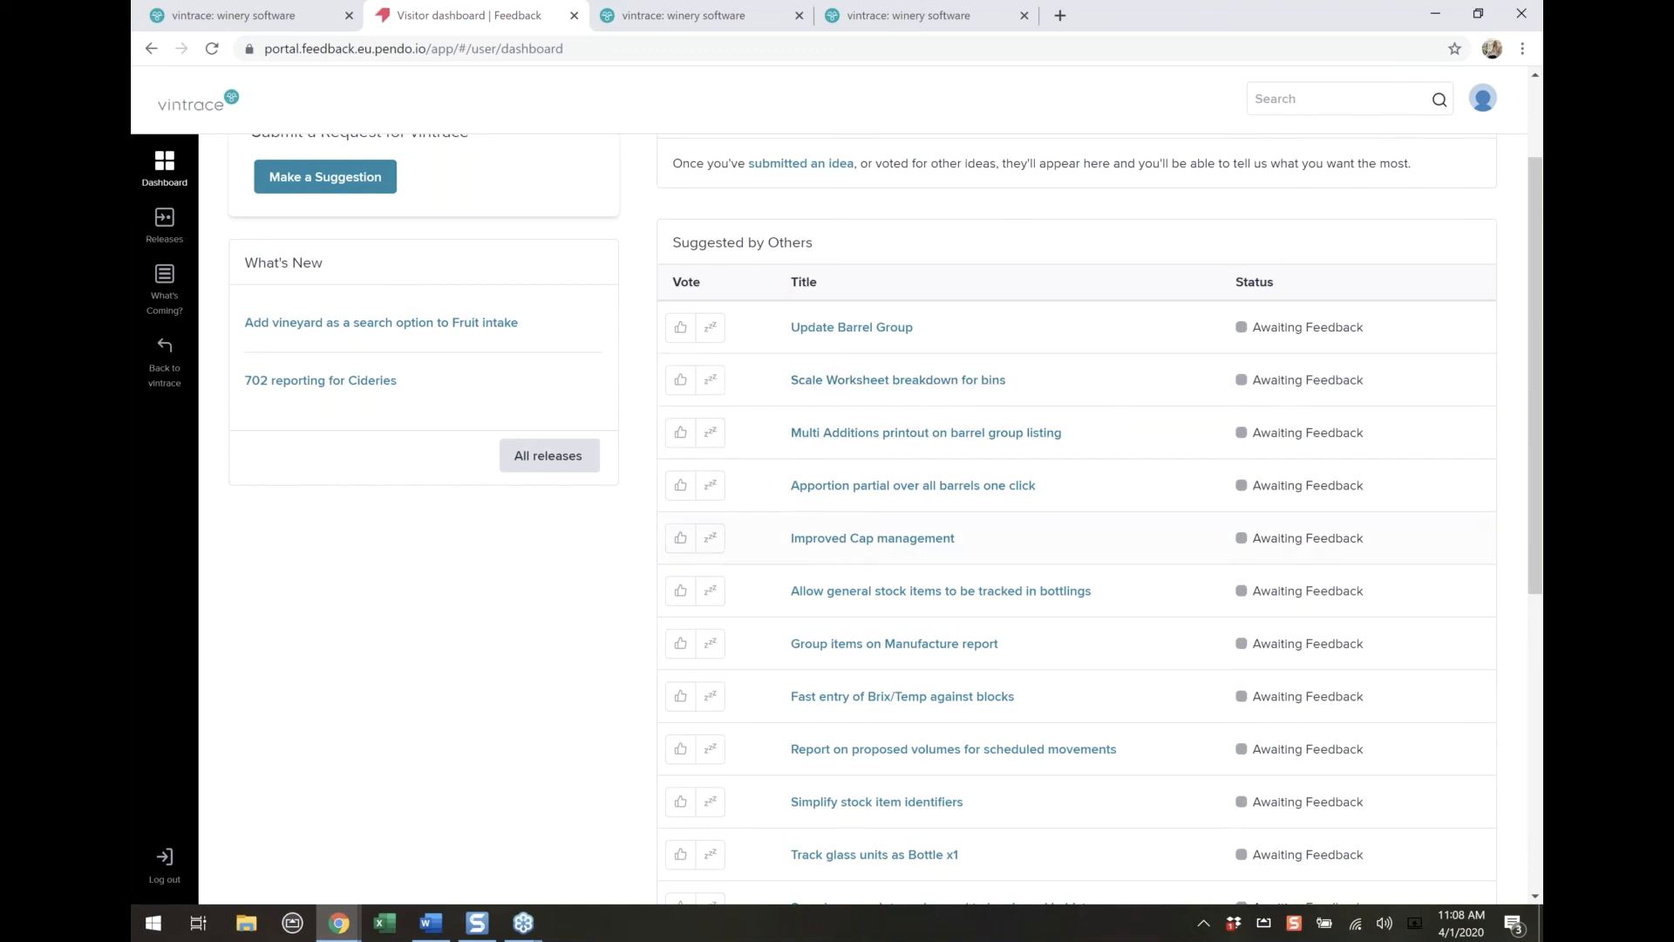
click(905, 541)
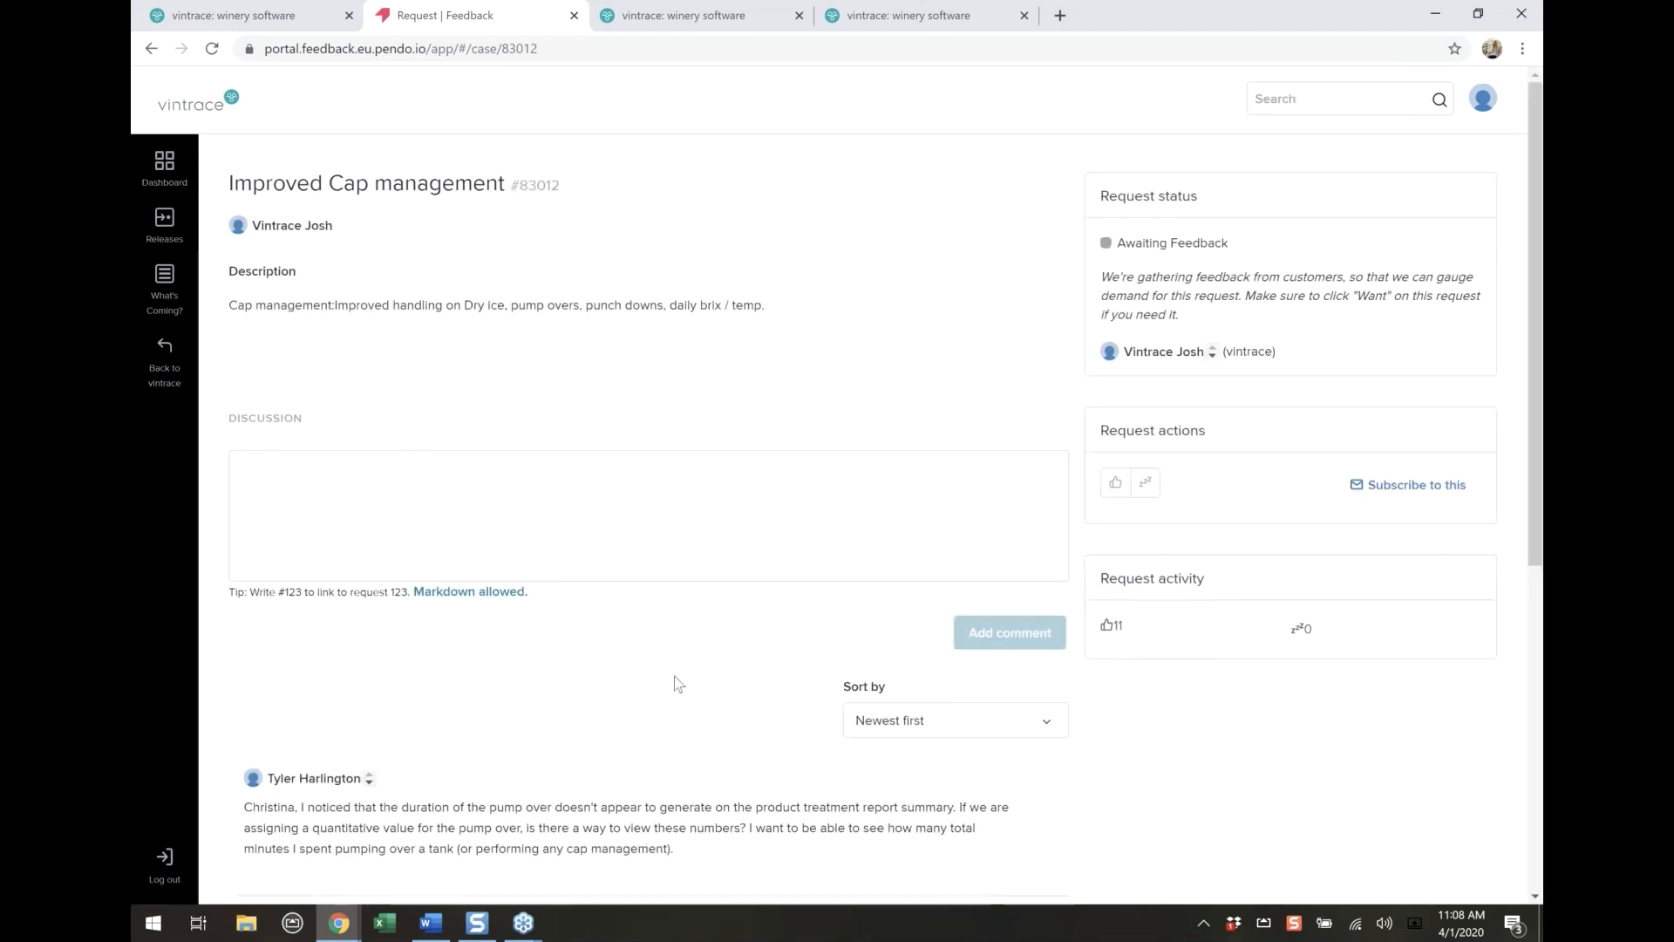
Review the discussion comments on the Improved Cap management request and vote that you want it
scroll(658, 694, down, 3)
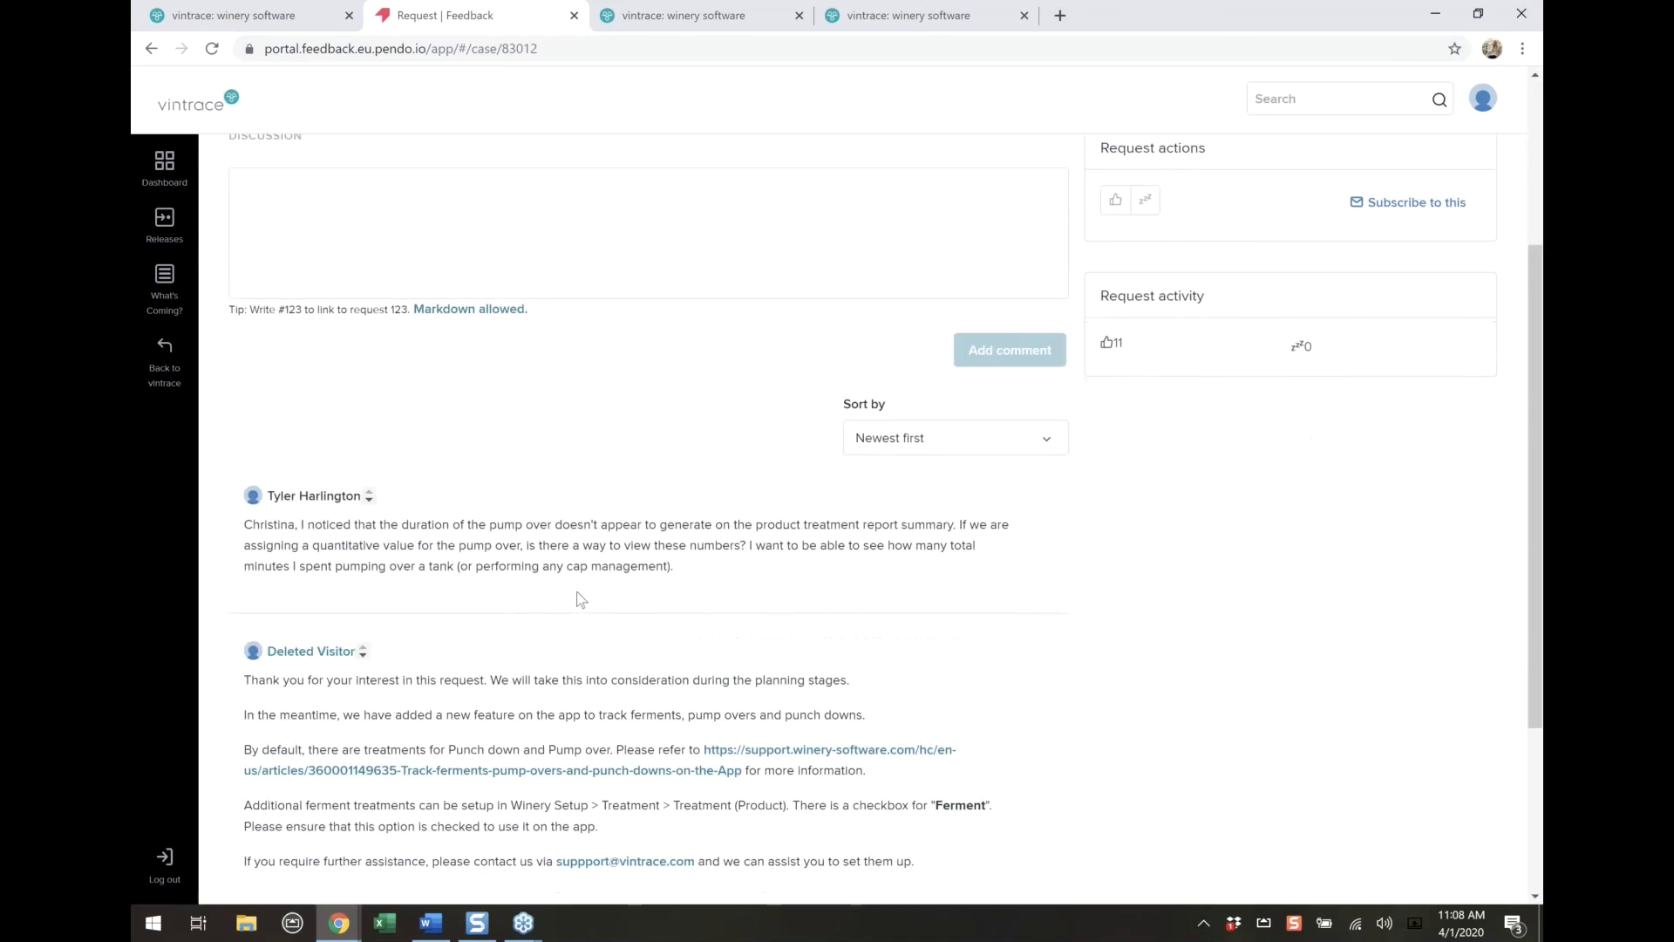
scroll(580, 599, down, 3)
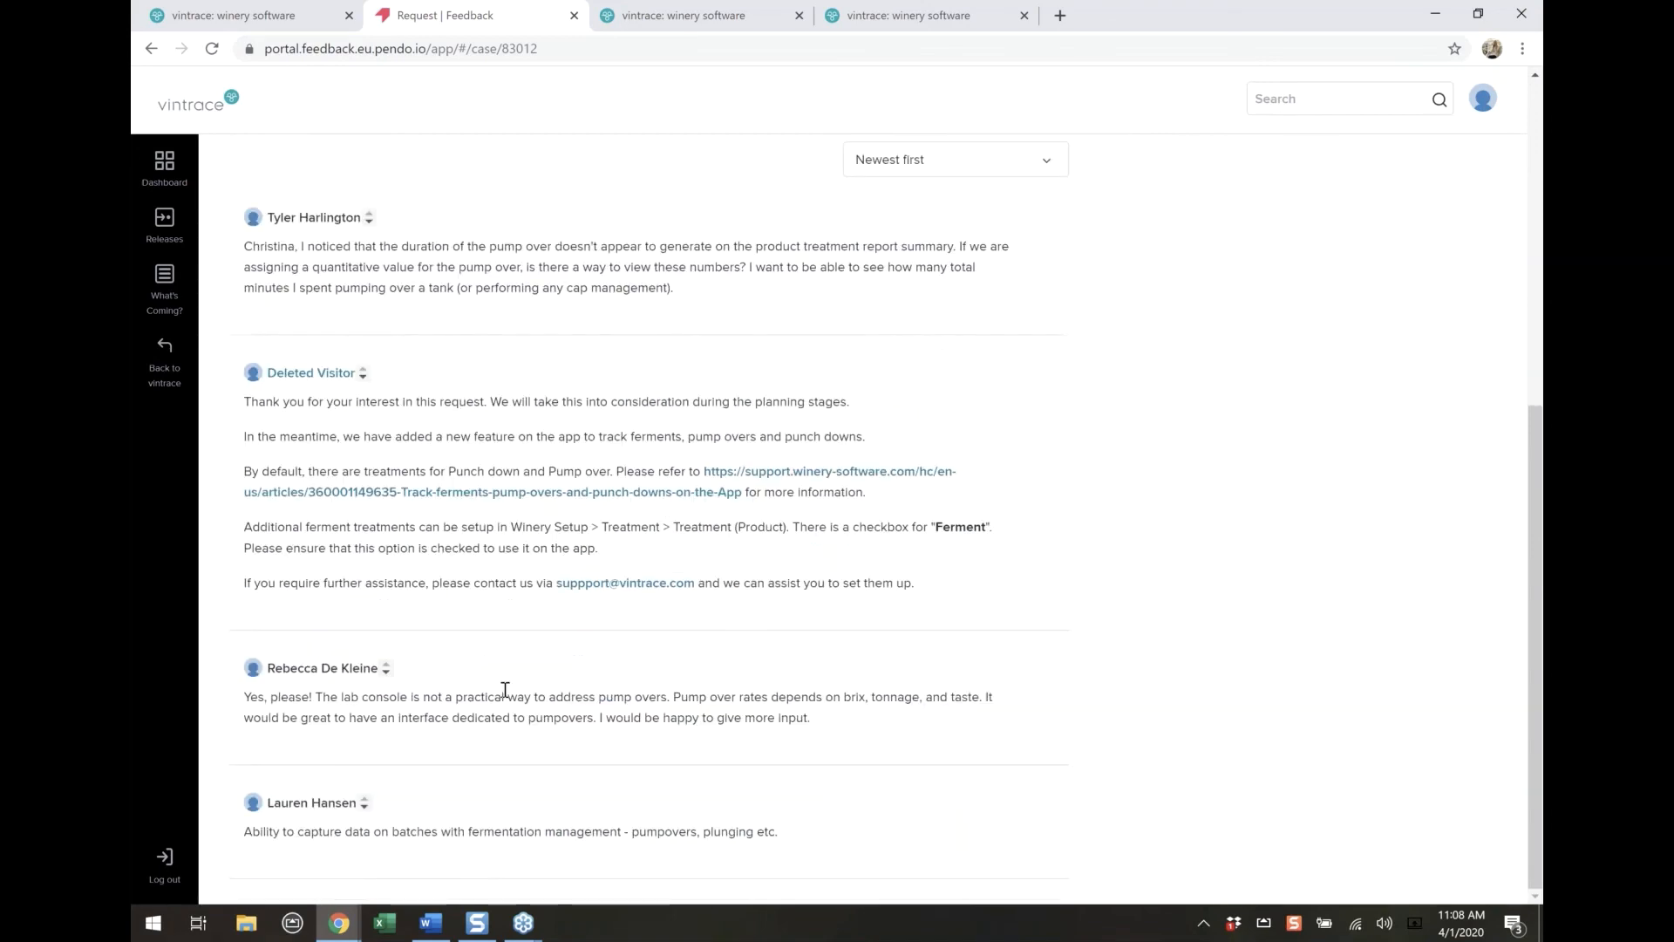
scroll(474, 882, up, 1)
scroll(512, 691, up, 4)
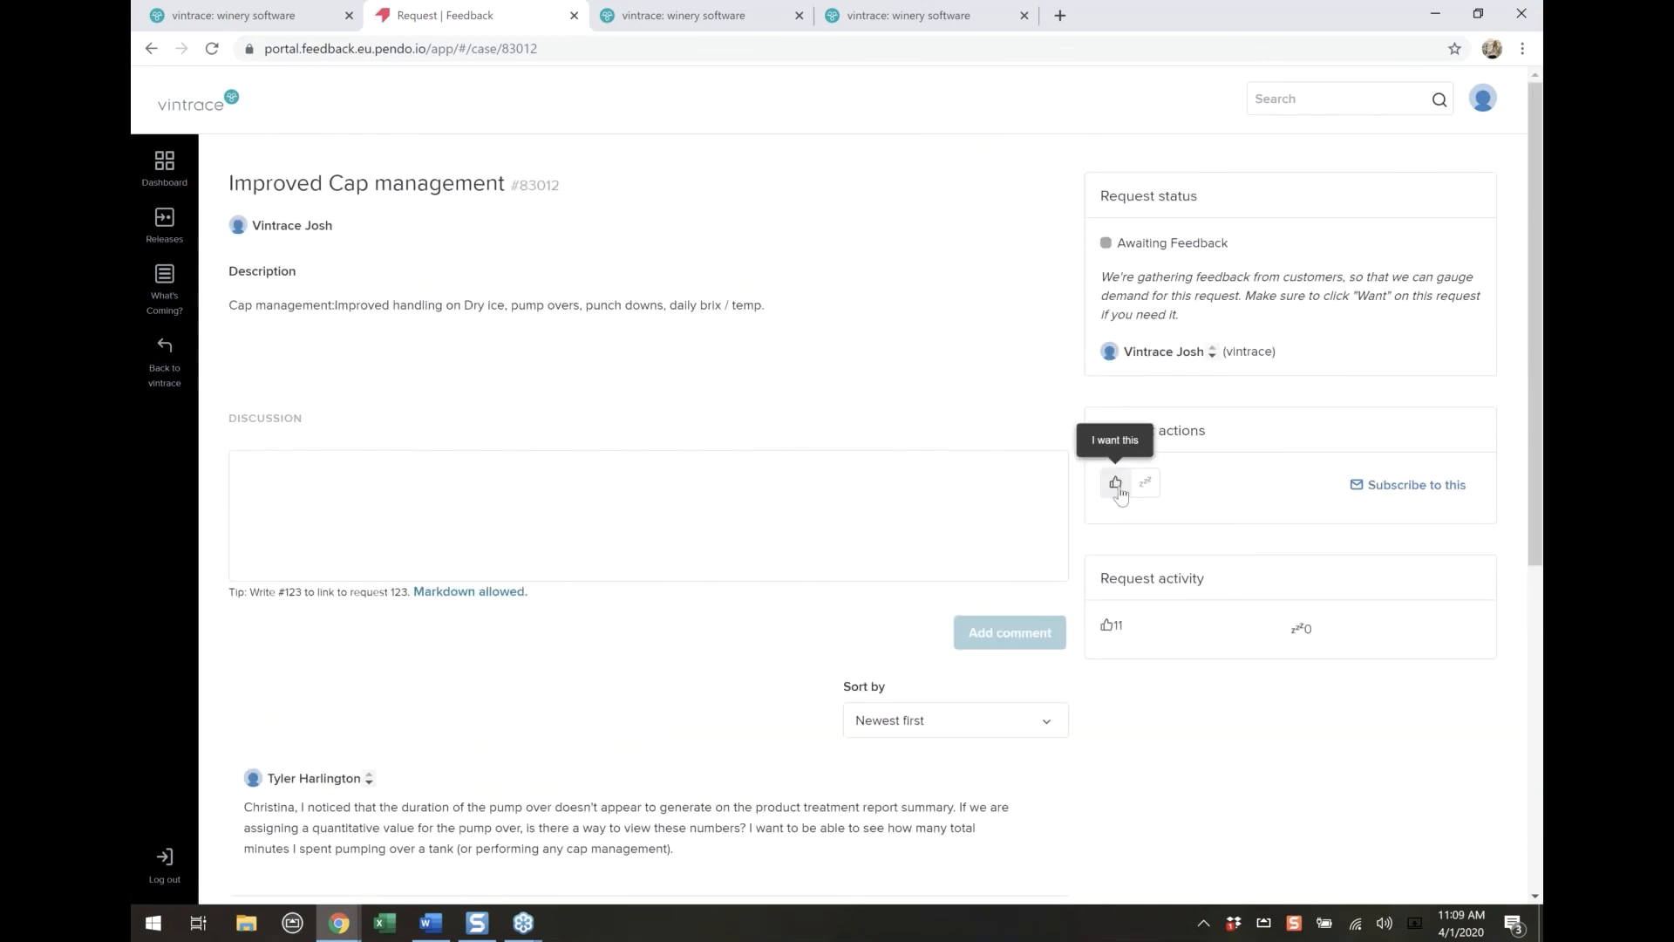
click(1118, 488)
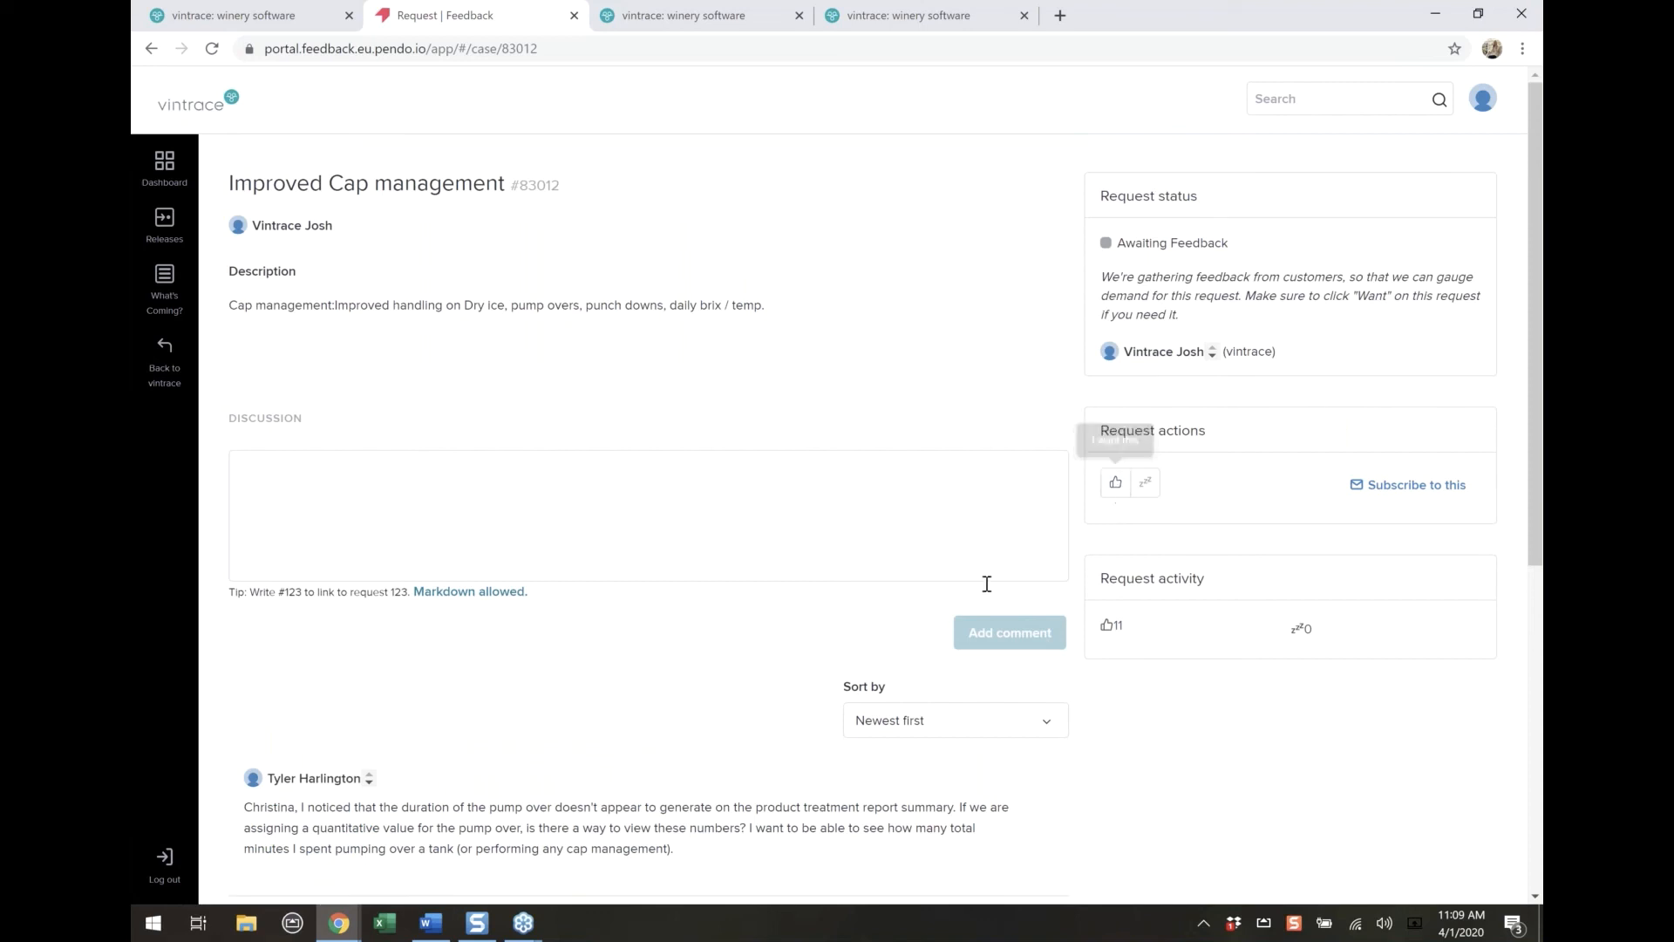
Place the cursor in the empty discussion comment box and highlight the request's description text
click(370, 505)
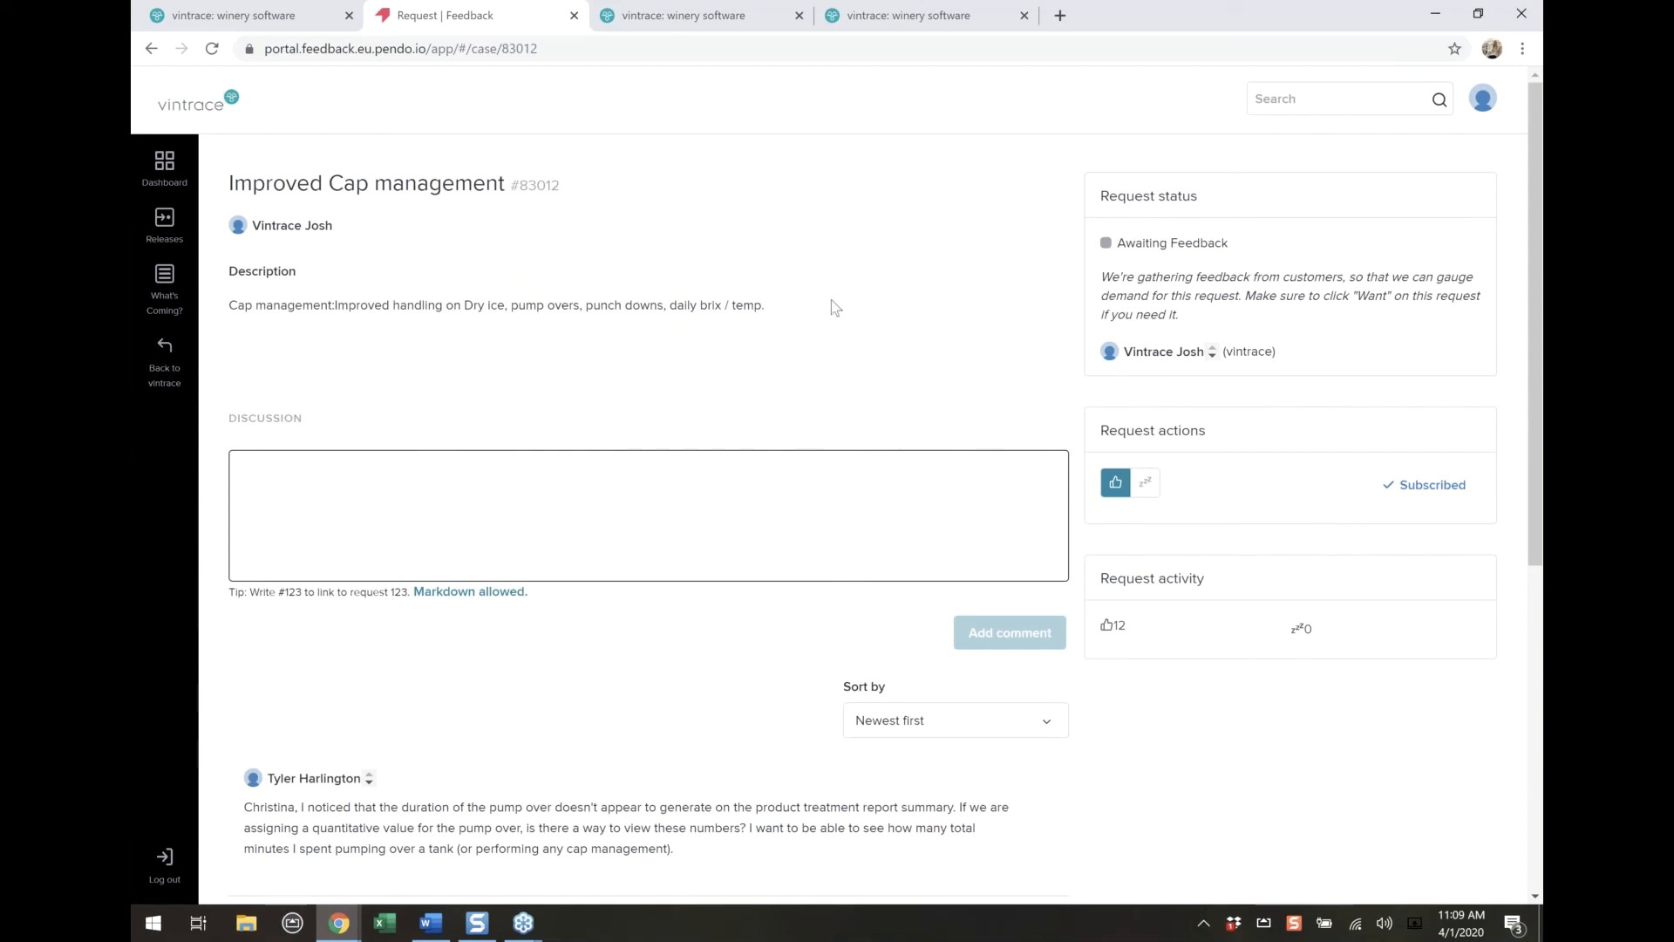
drag(774, 303, 253, 305)
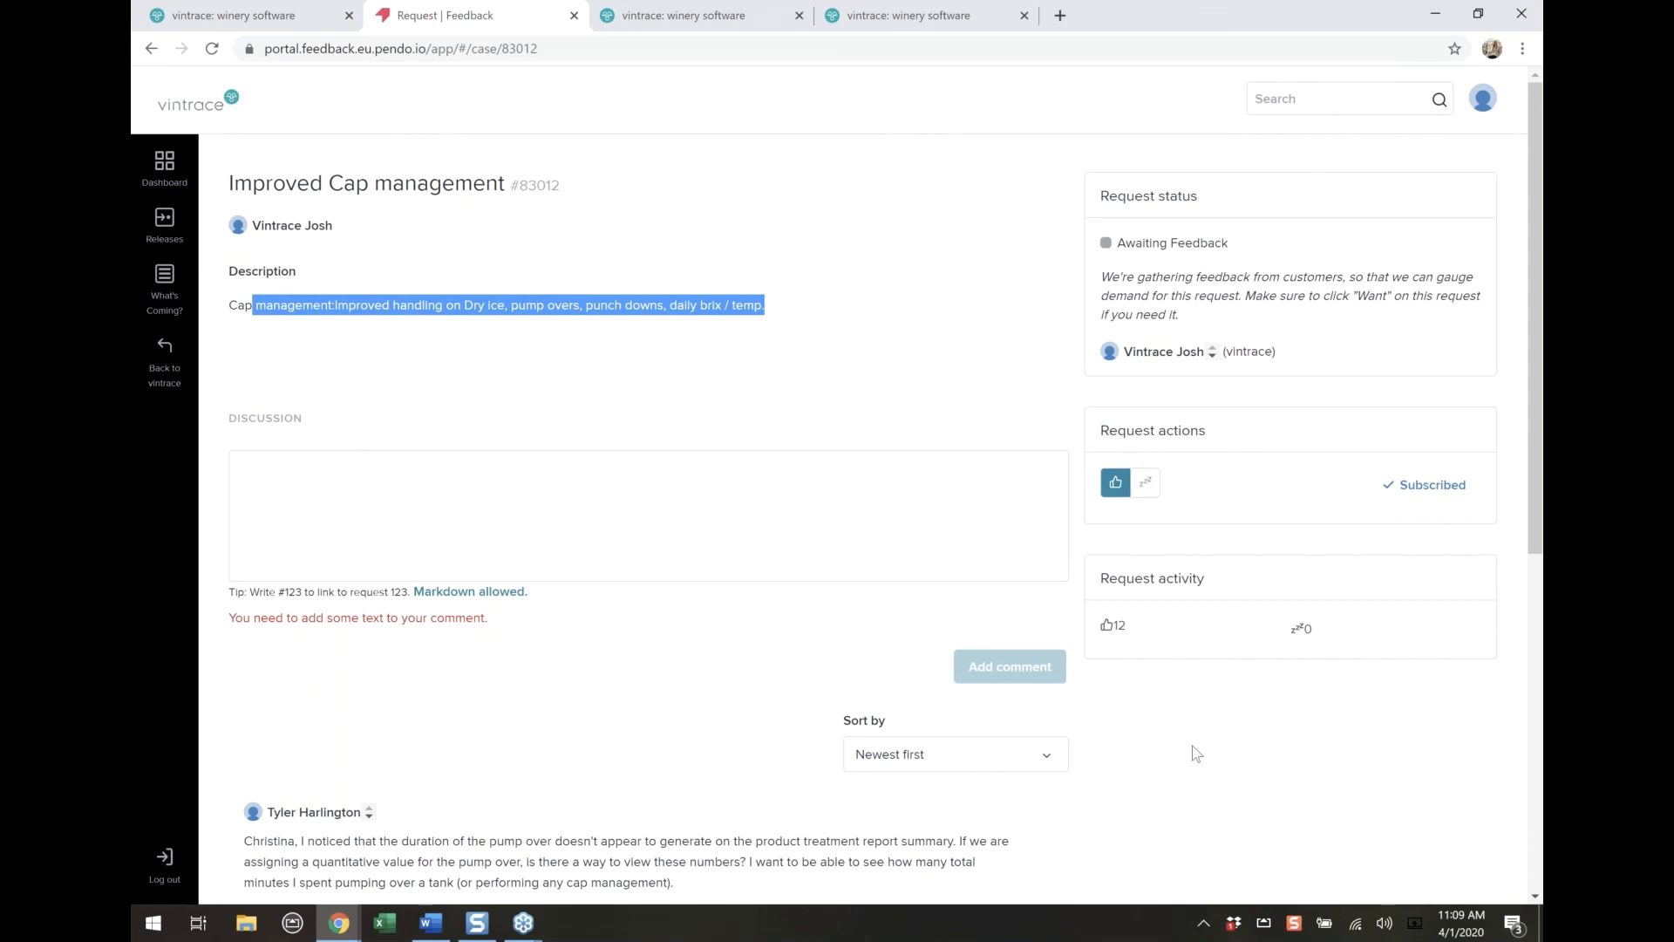
mouse_move(1119, 635)
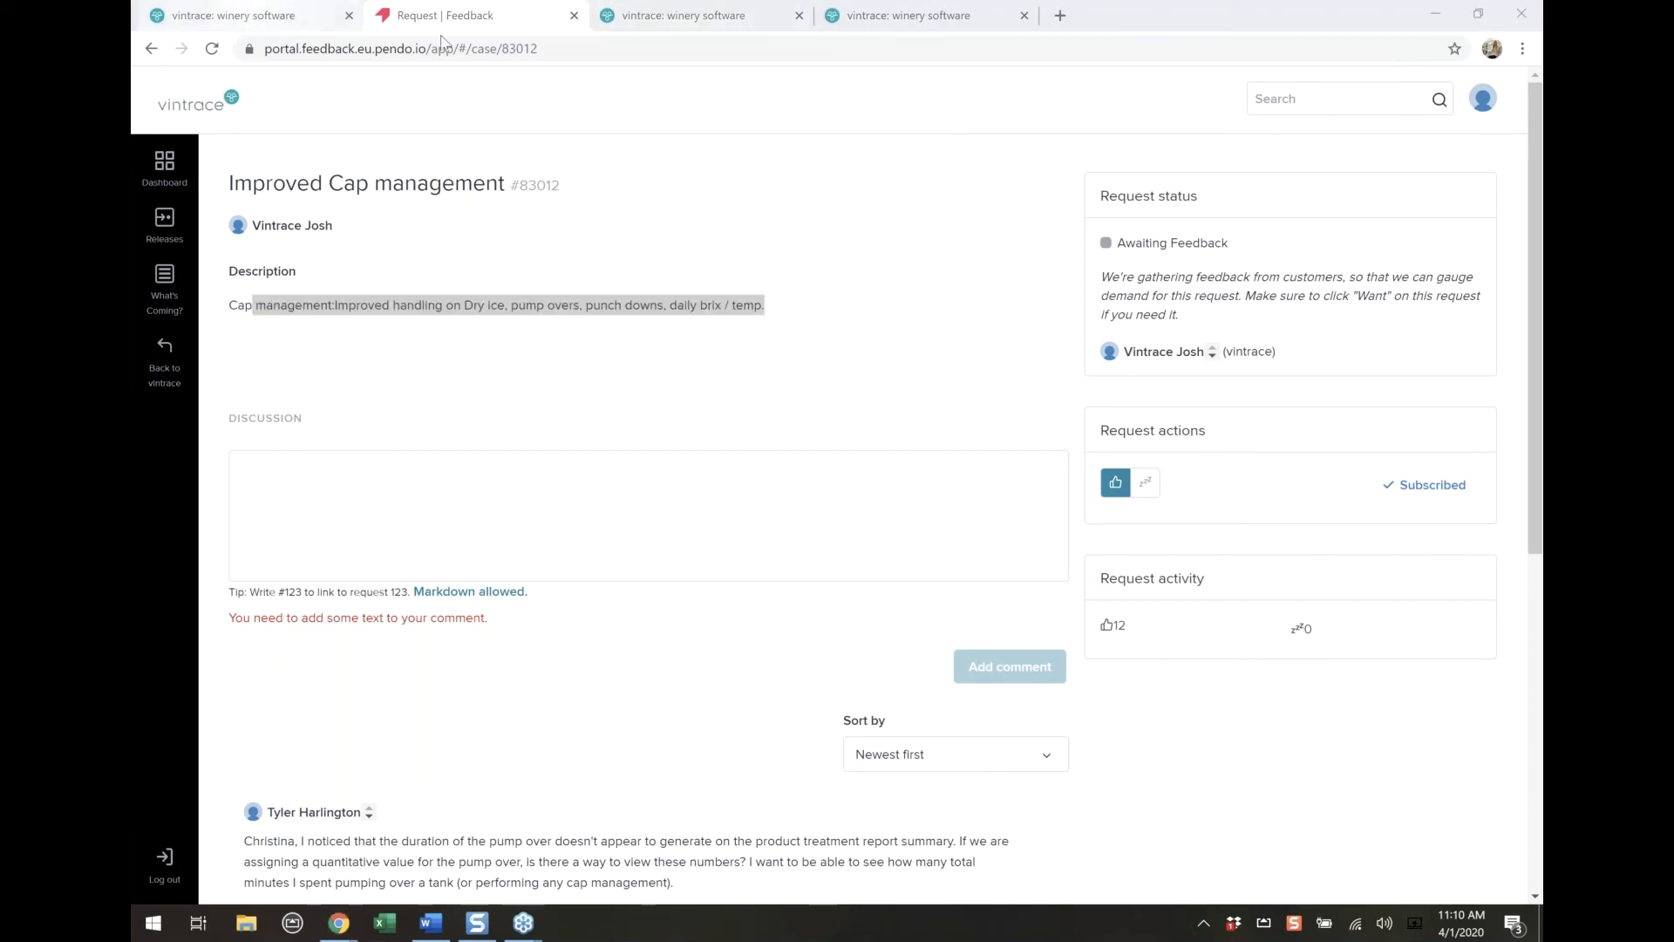
Switch back to the vintrace work order list
click(233, 15)
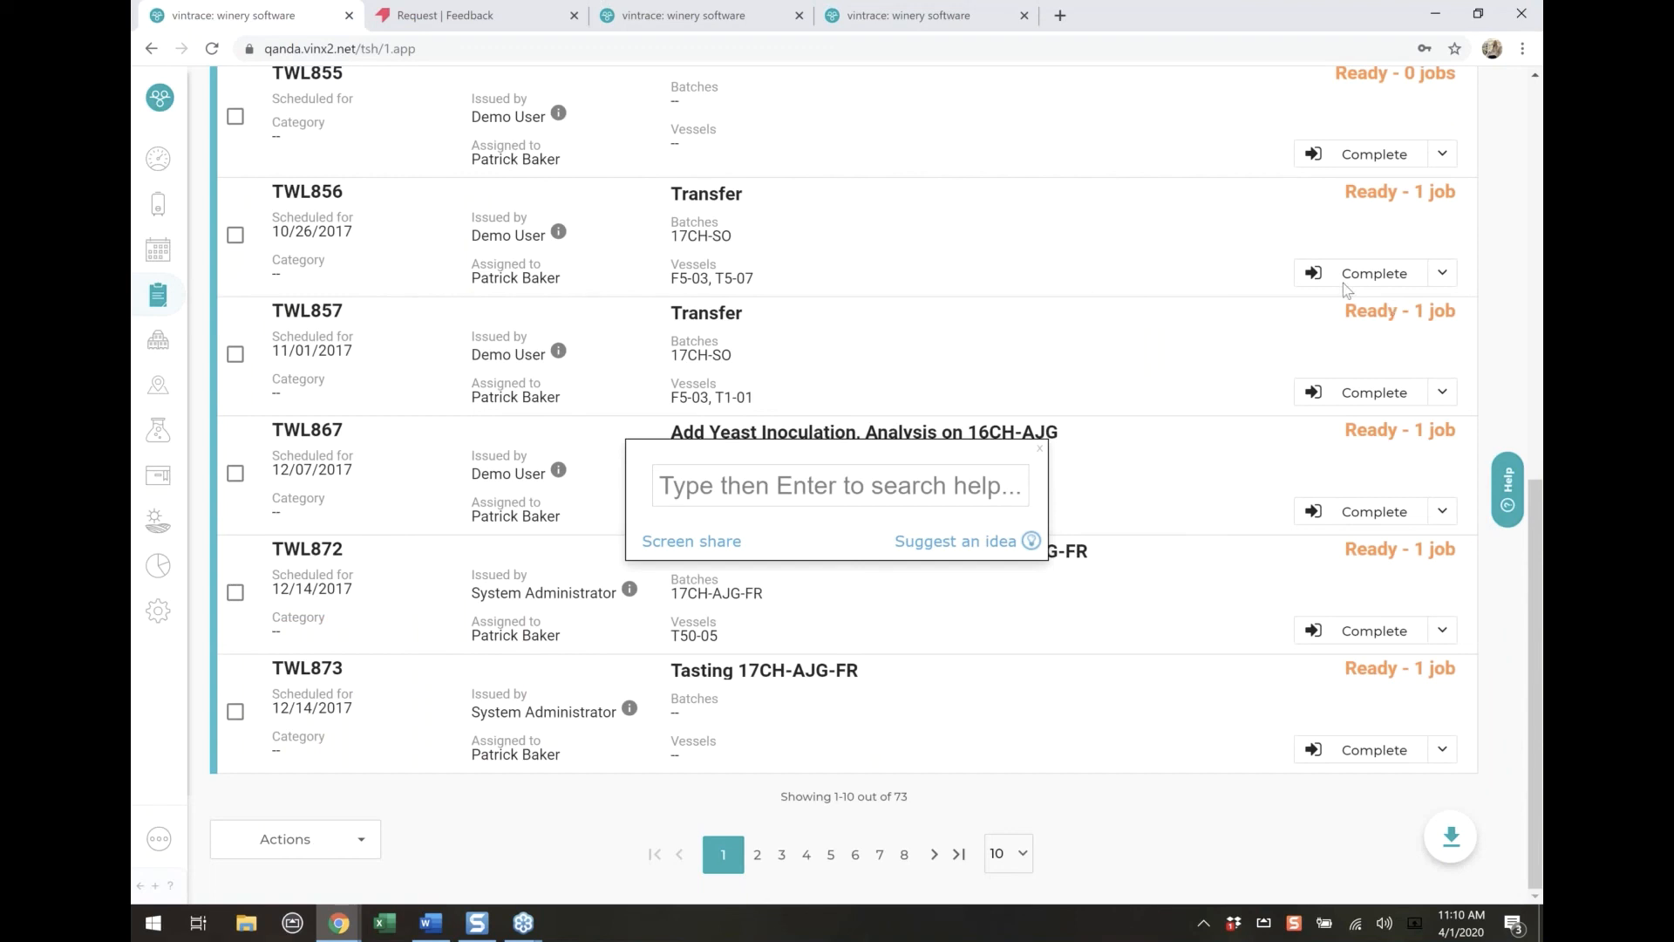
click(1377, 294)
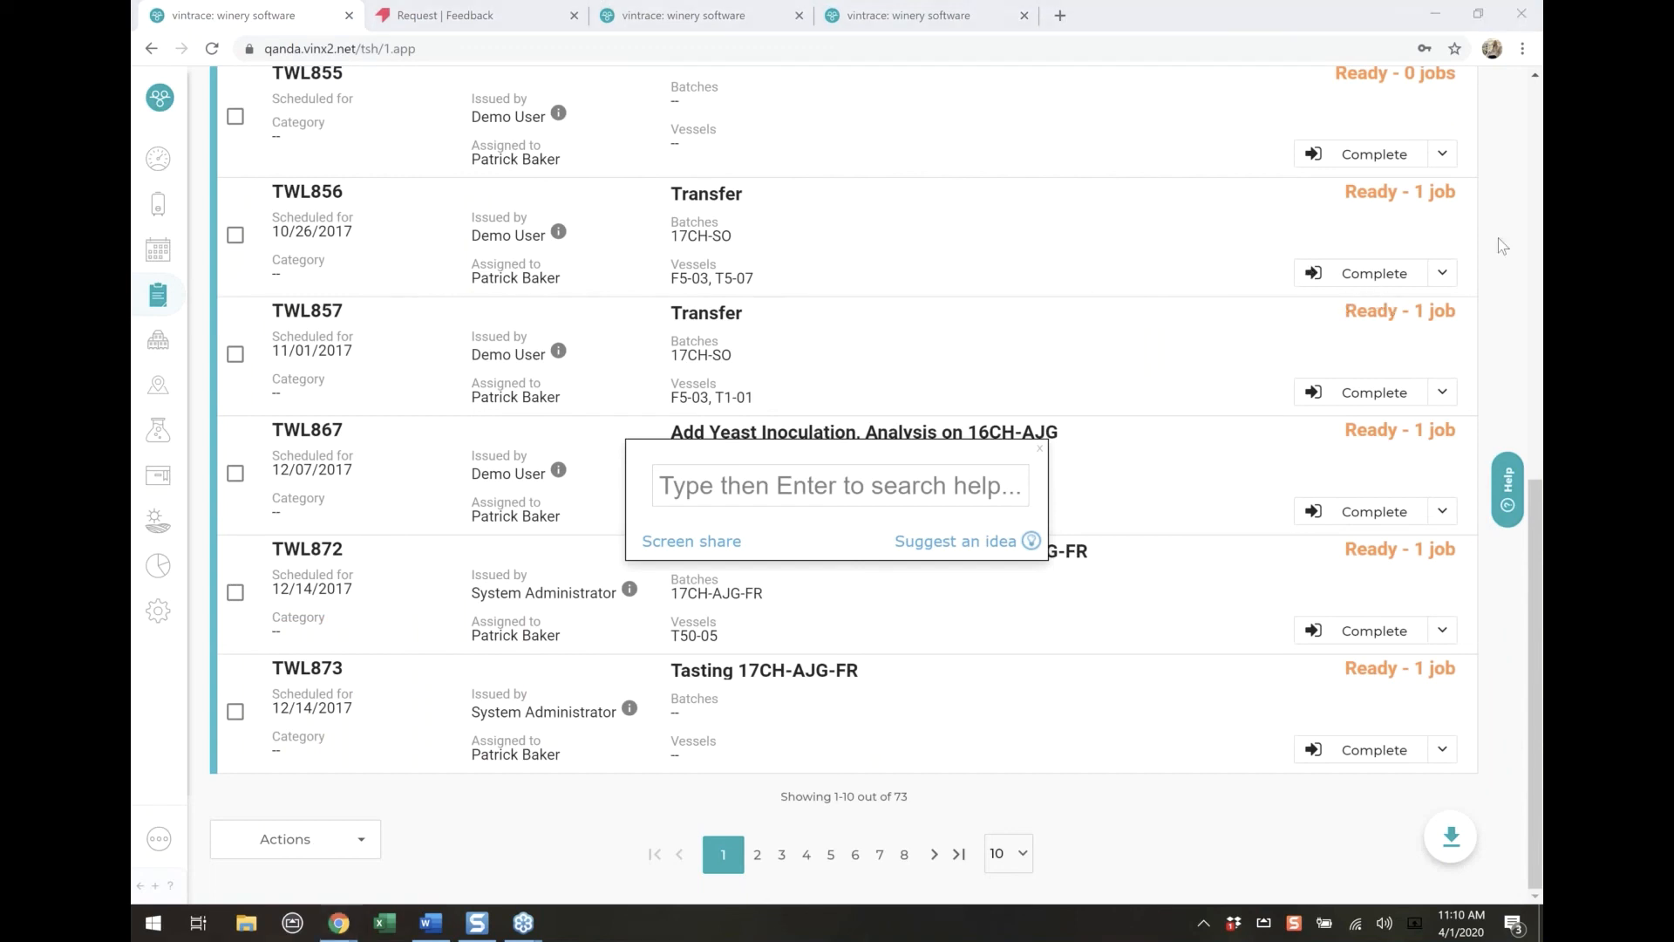